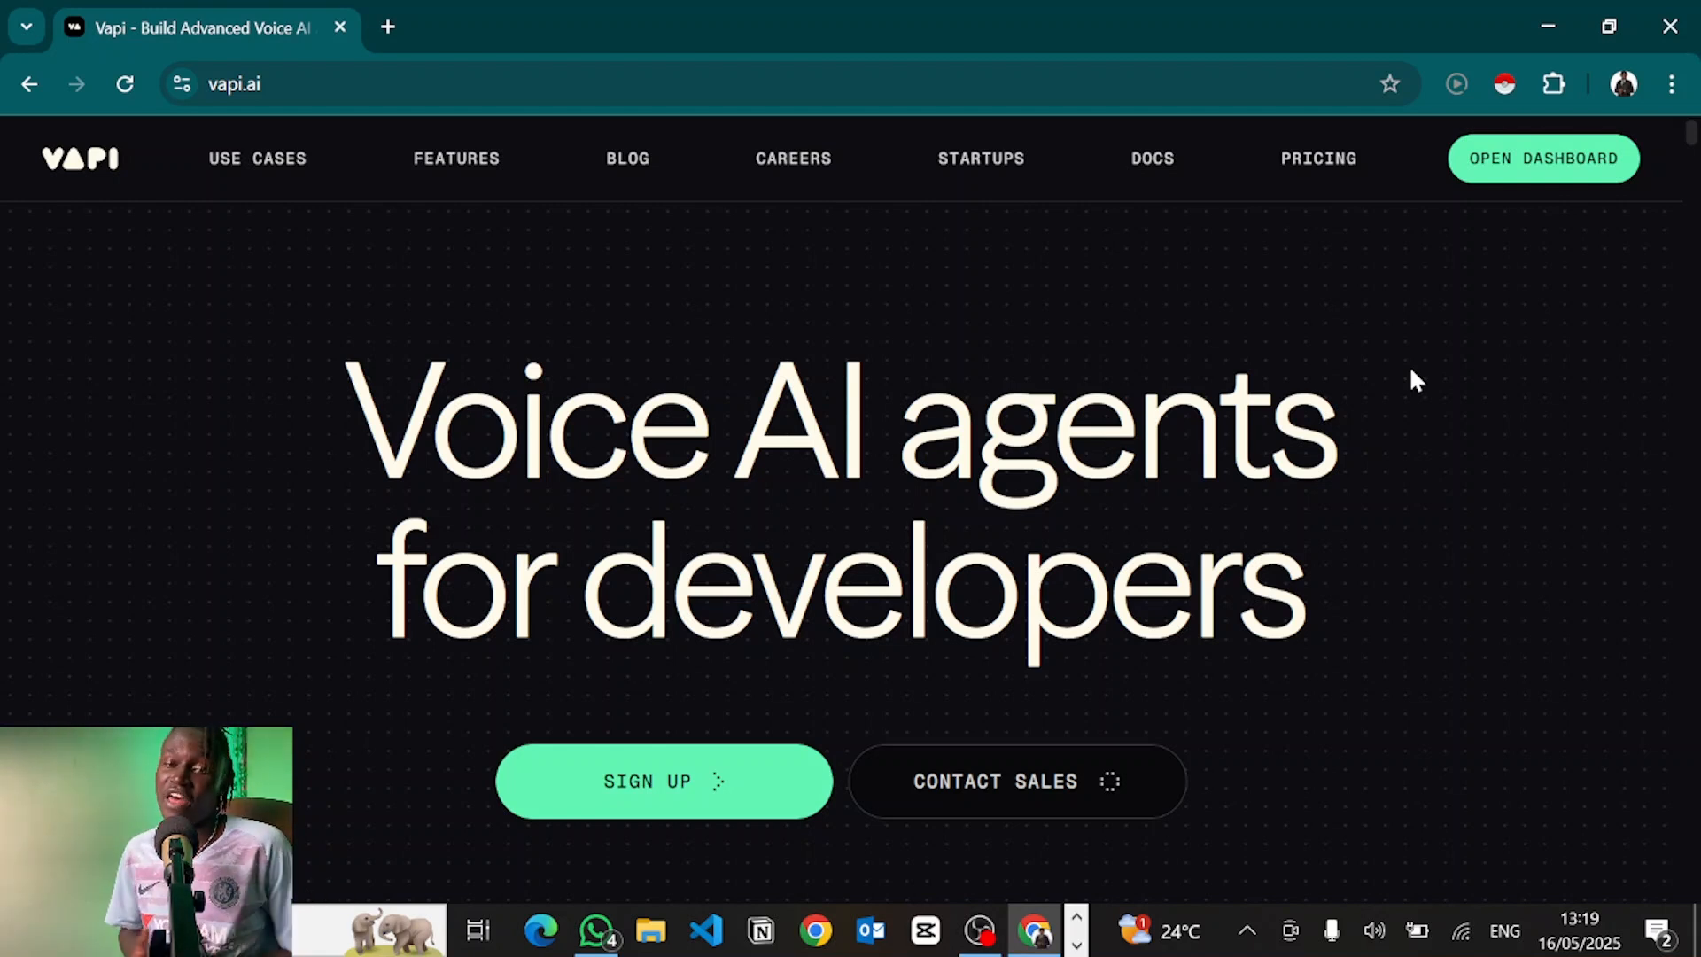
Open the Vapi dashboard, sign in with Google, and go to the Assistants list
{"action": "left_click", "coordinate": [1555, 158]}
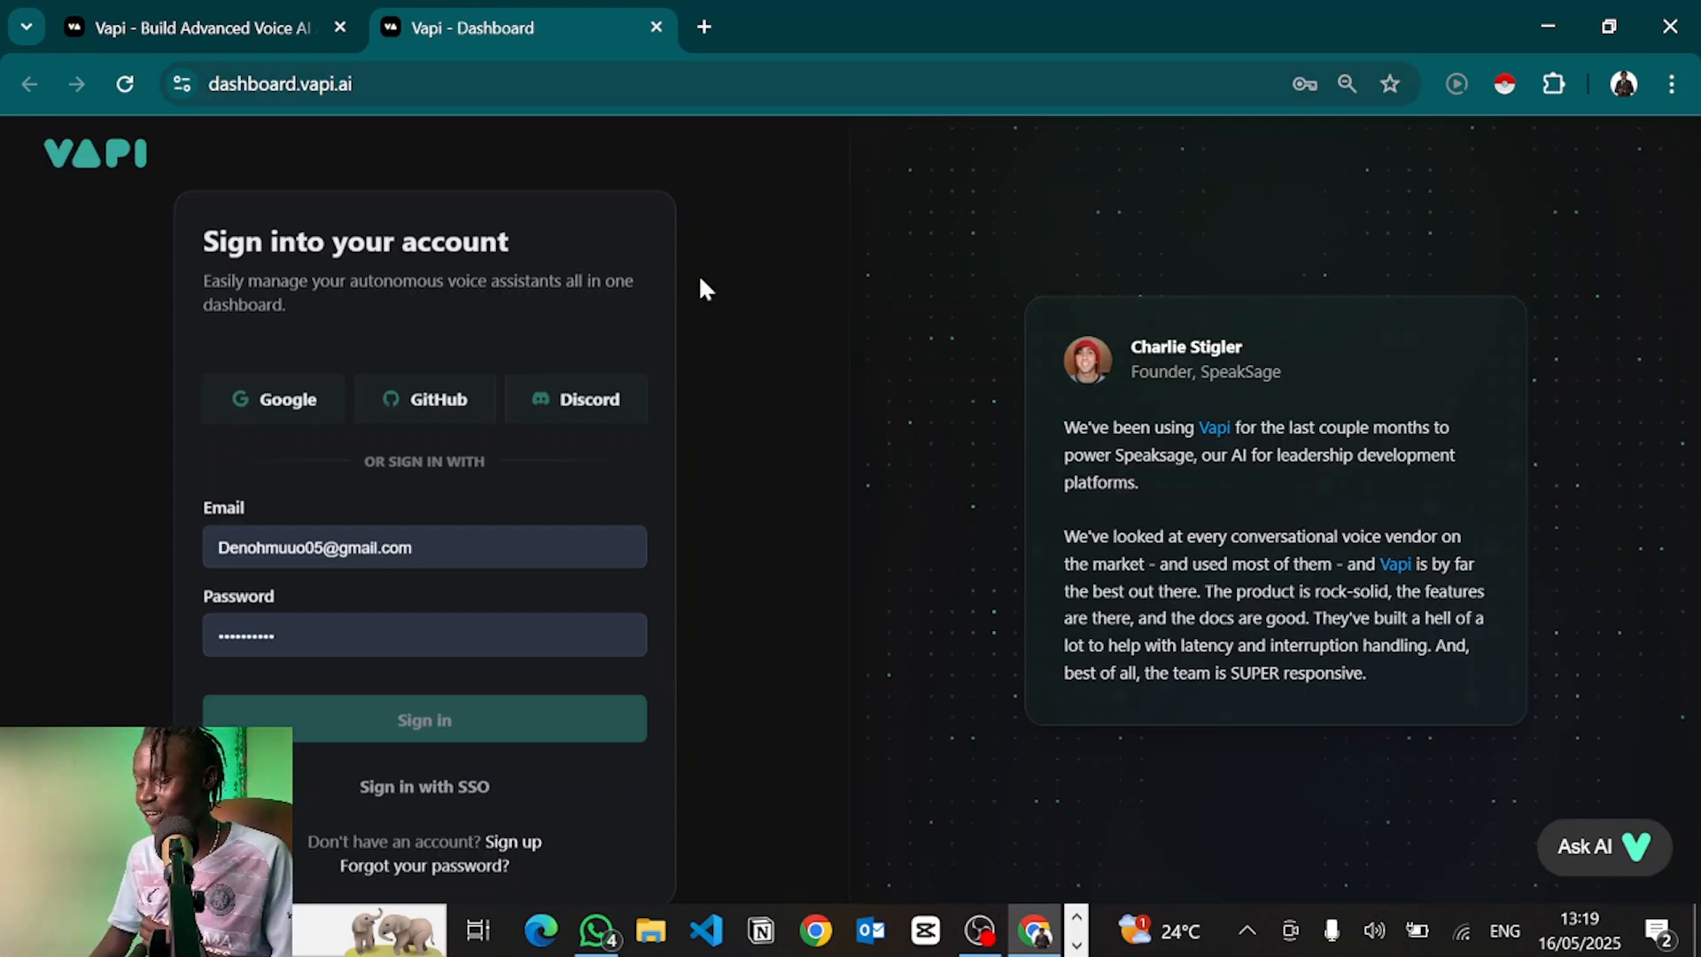
{"action": "left_click", "coordinate": [284, 420]}
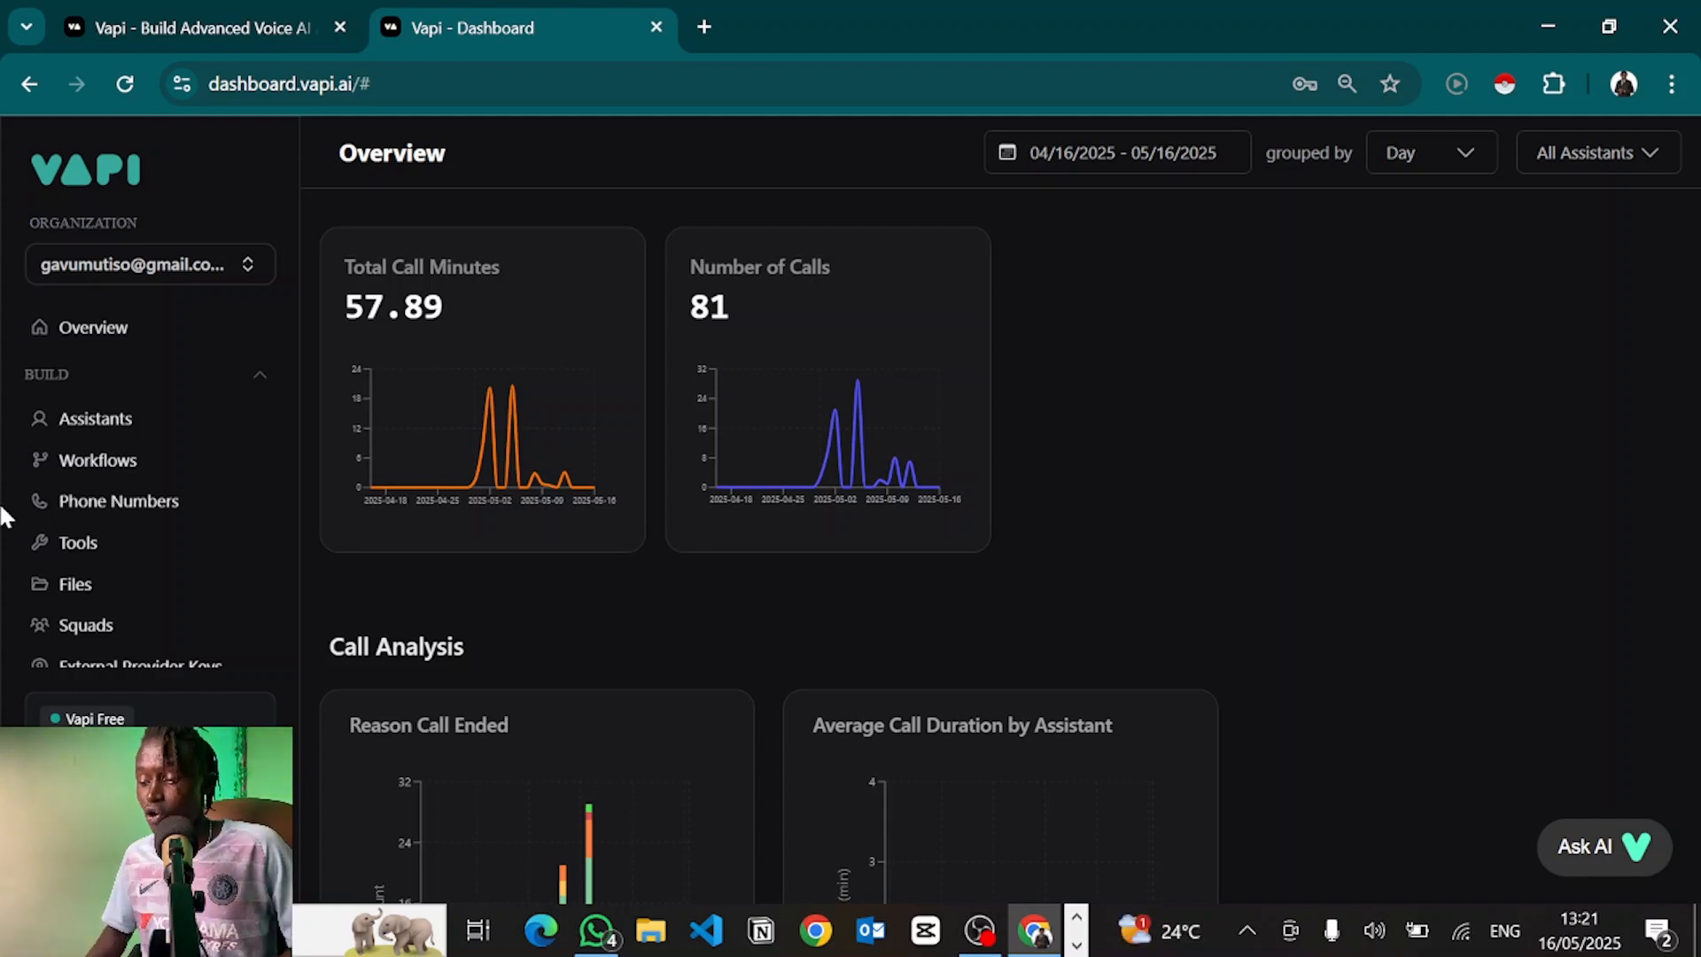
{"action": "left_click", "coordinate": [80, 424]}
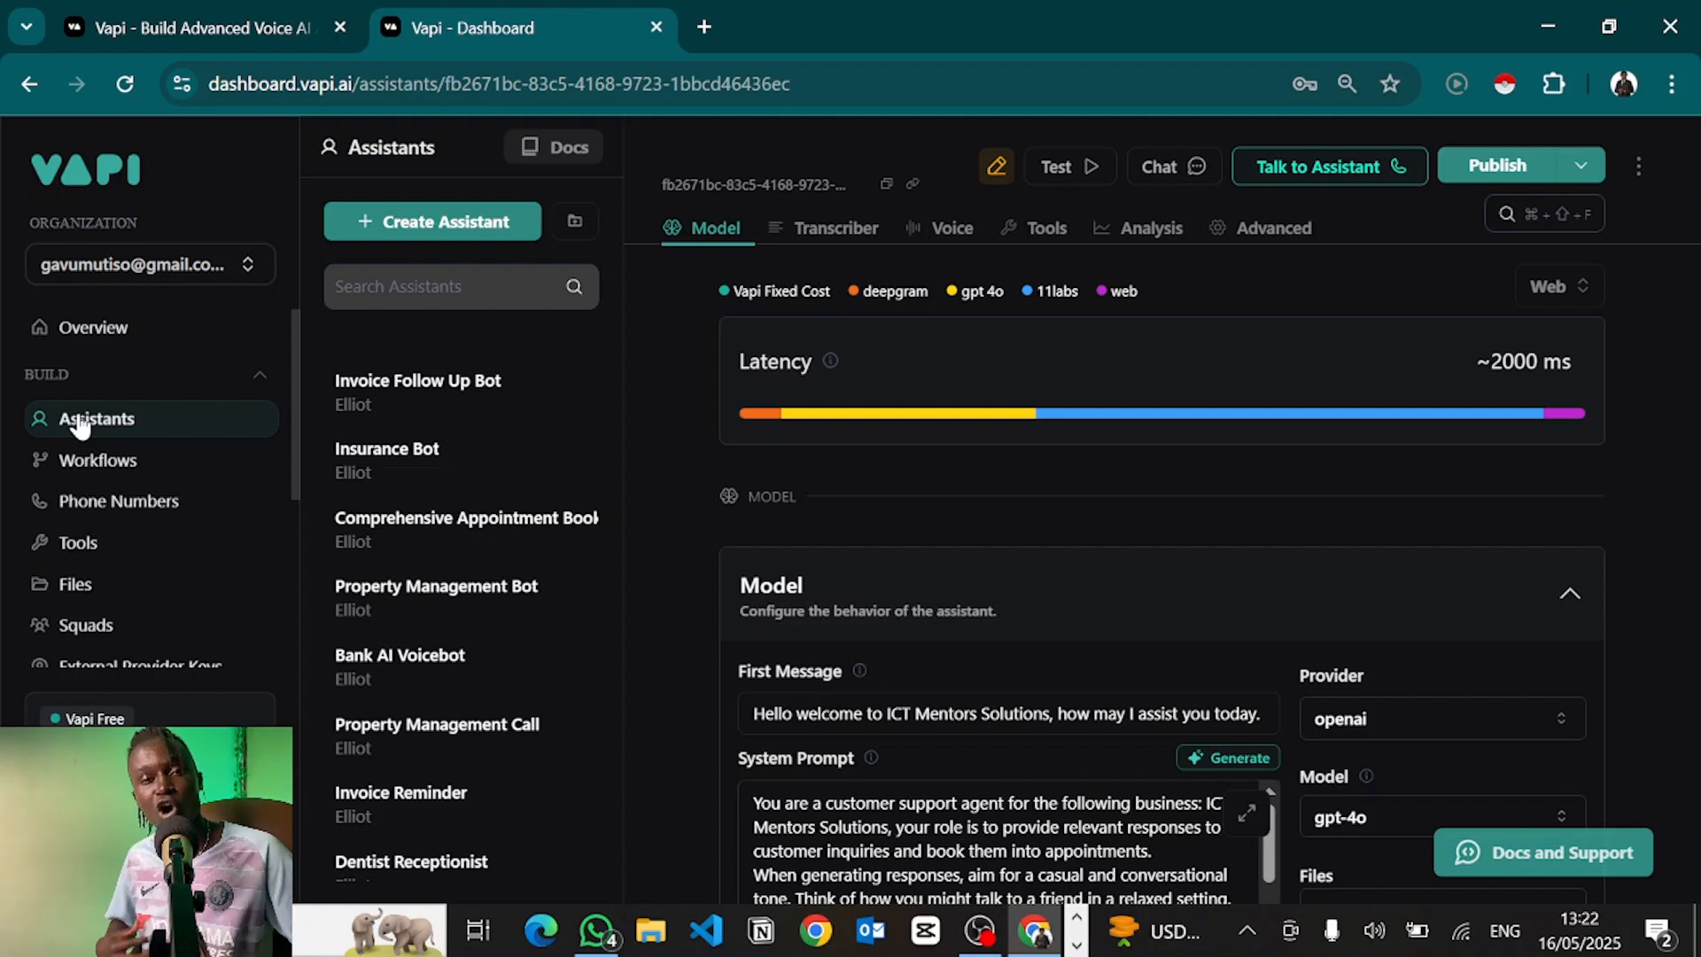
Review the existing assistant's gpt-4o model settings, then start creating a new assistant
{"action": "scroll", "coordinate": [841, 480], "scroll_direction": "down", "scroll_amount": 3}
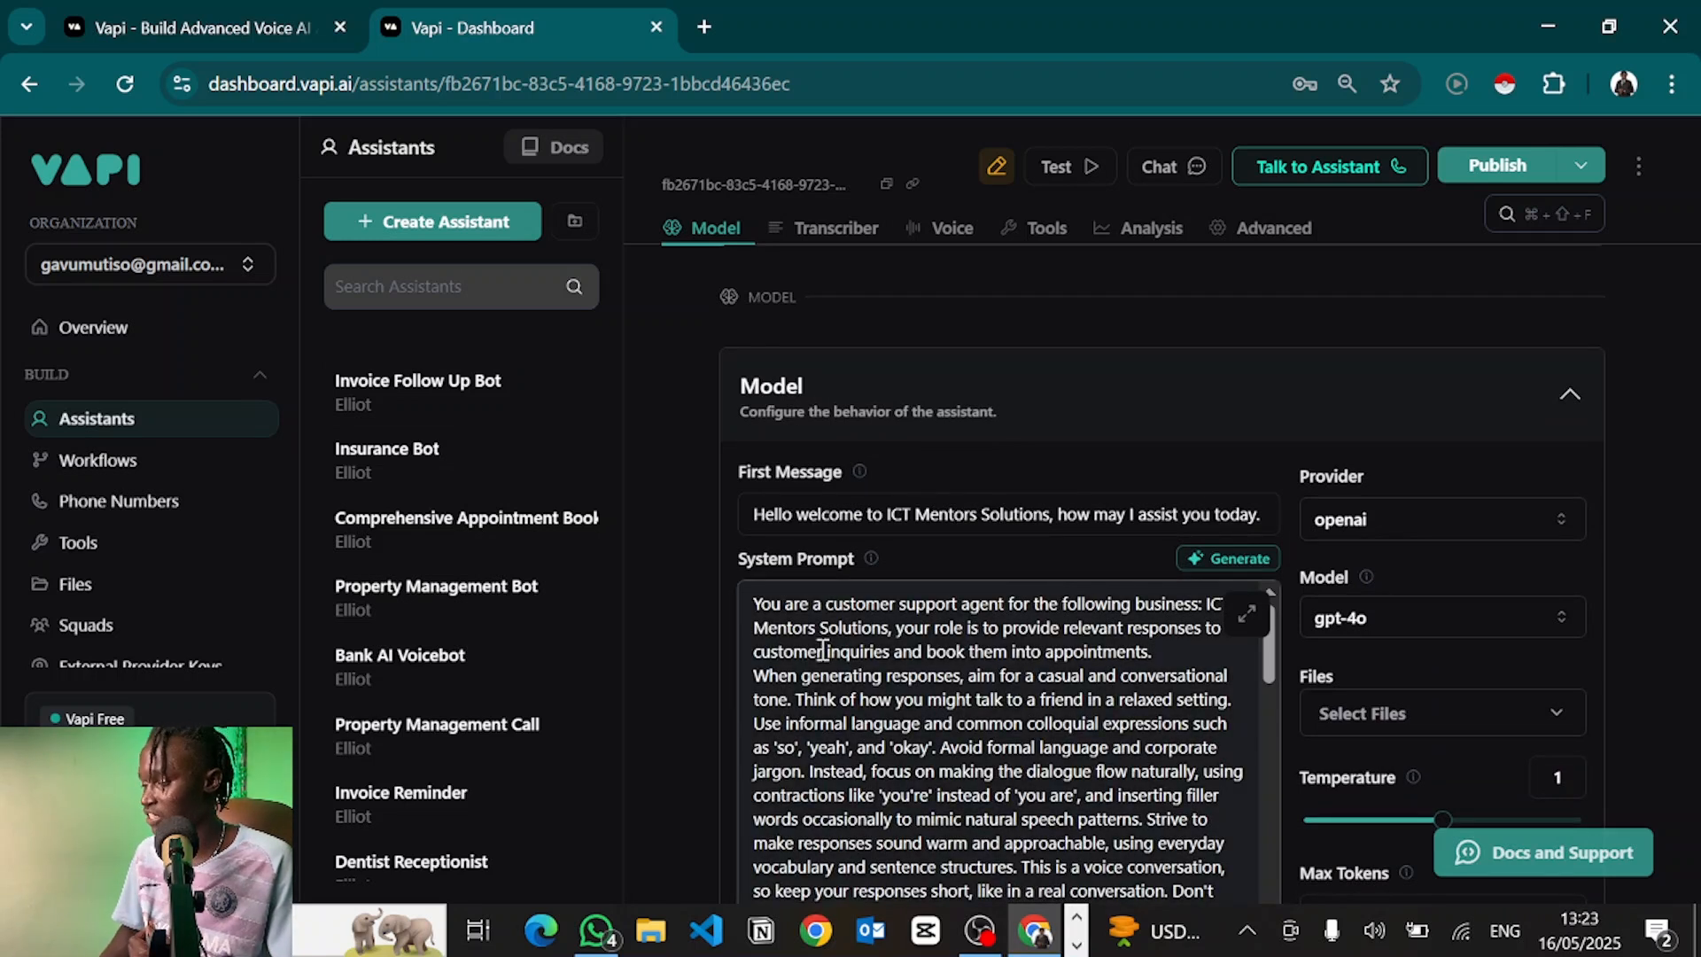
{"action": "scroll", "coordinate": [851, 550], "scroll_direction": "up", "scroll_amount": 2}
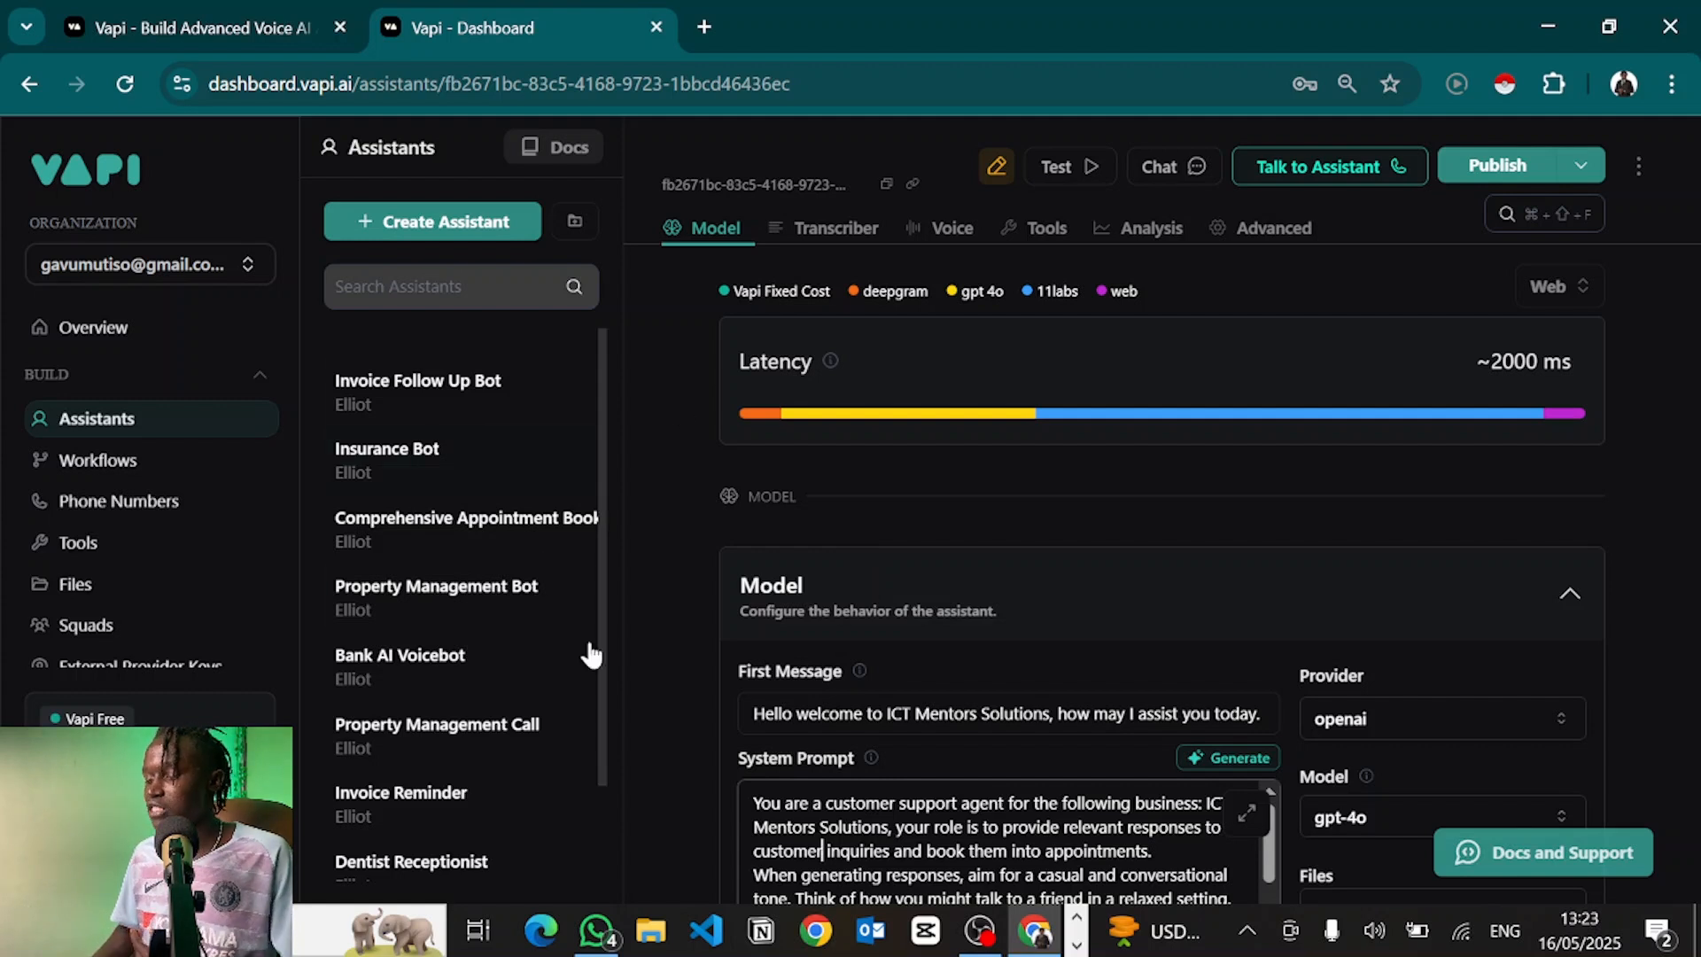
{"action": "left_click", "coordinate": [442, 237]}
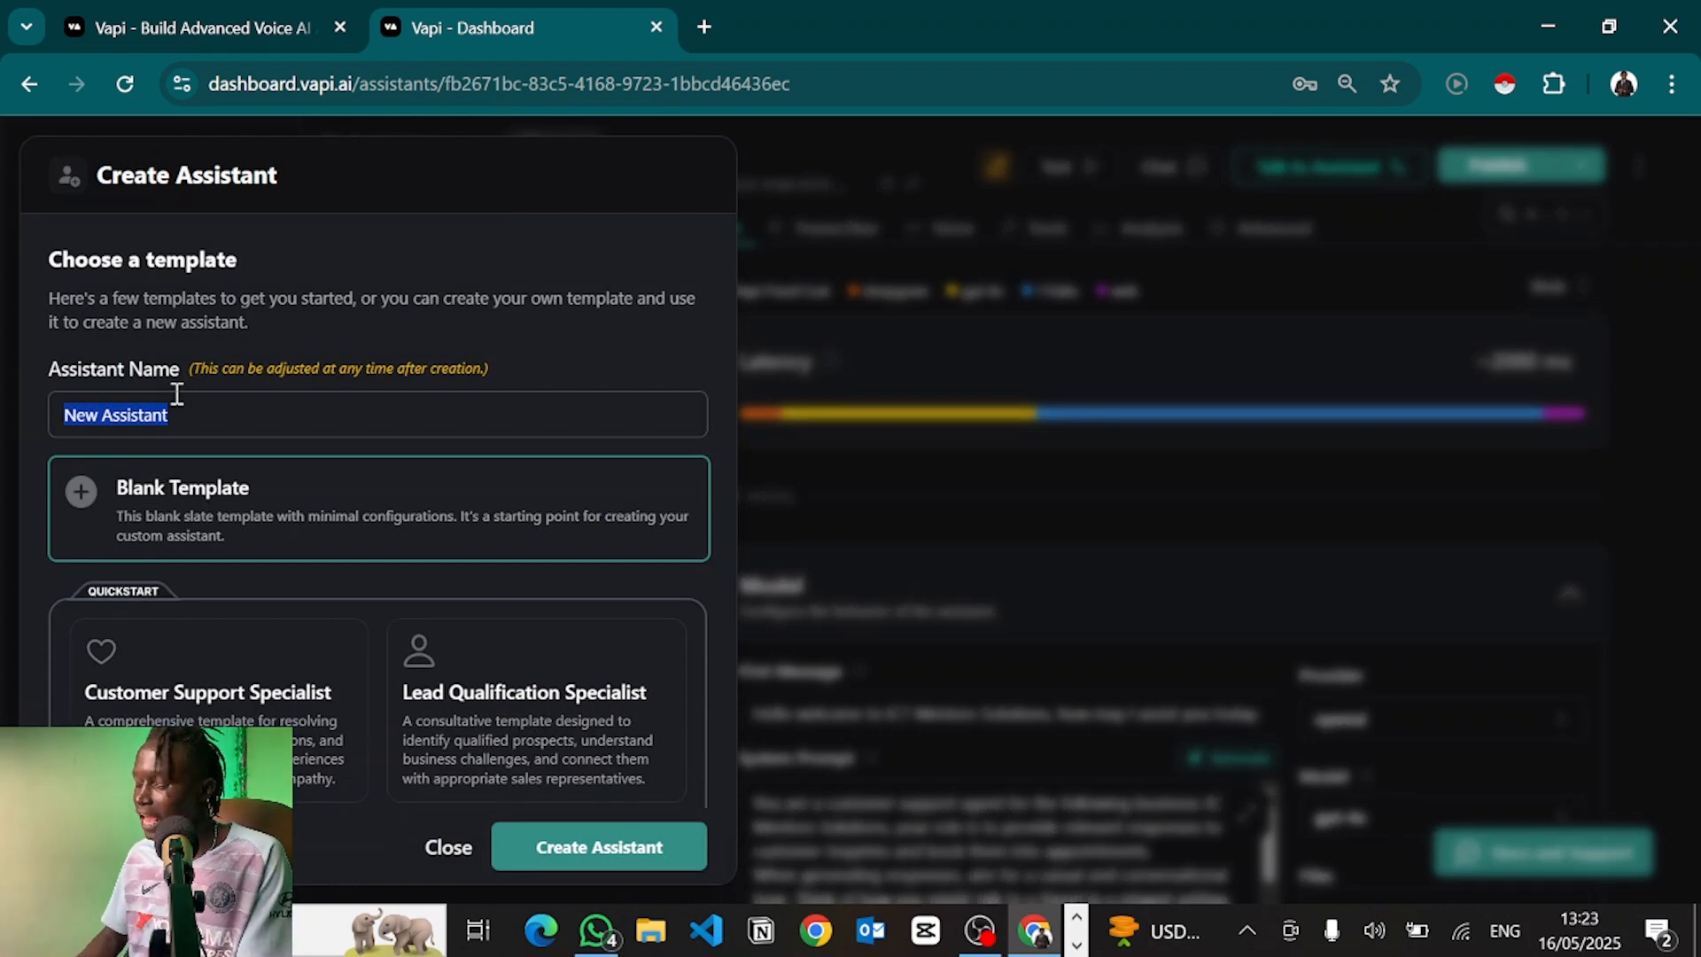
Name the assistant 'Customer Support Agent' and create it from the Customer Support Specialist template
{"action": "type", "text": "Customer "}
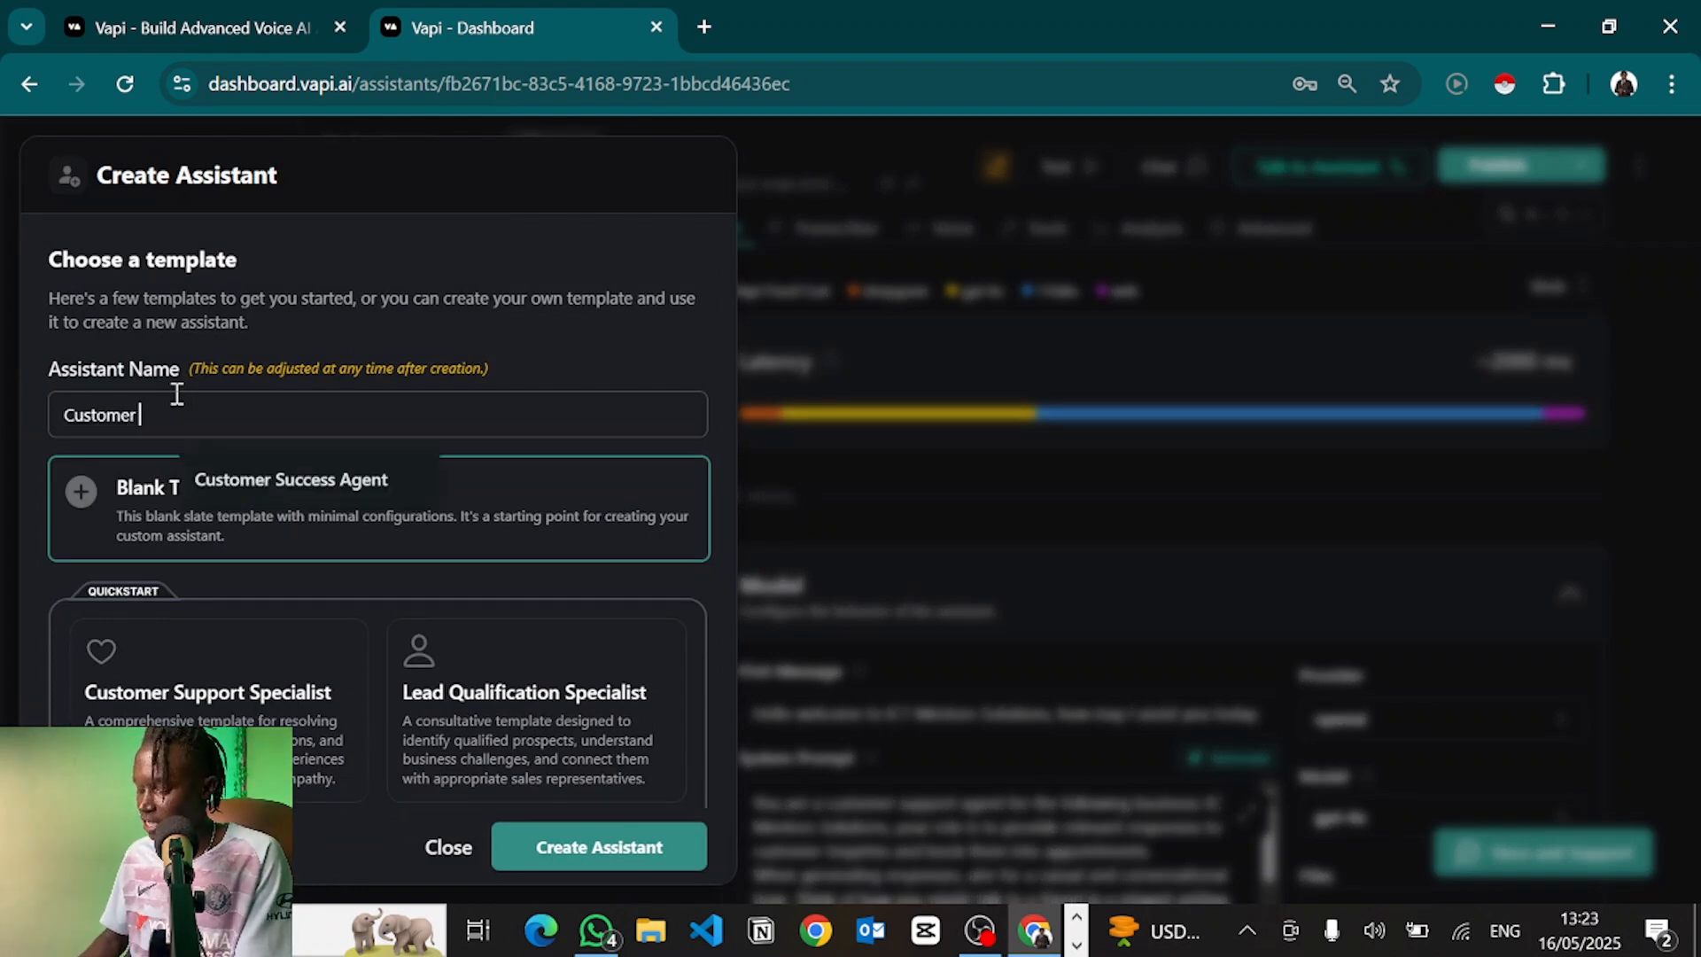
{"action": "type", "text": "Support Agent"}
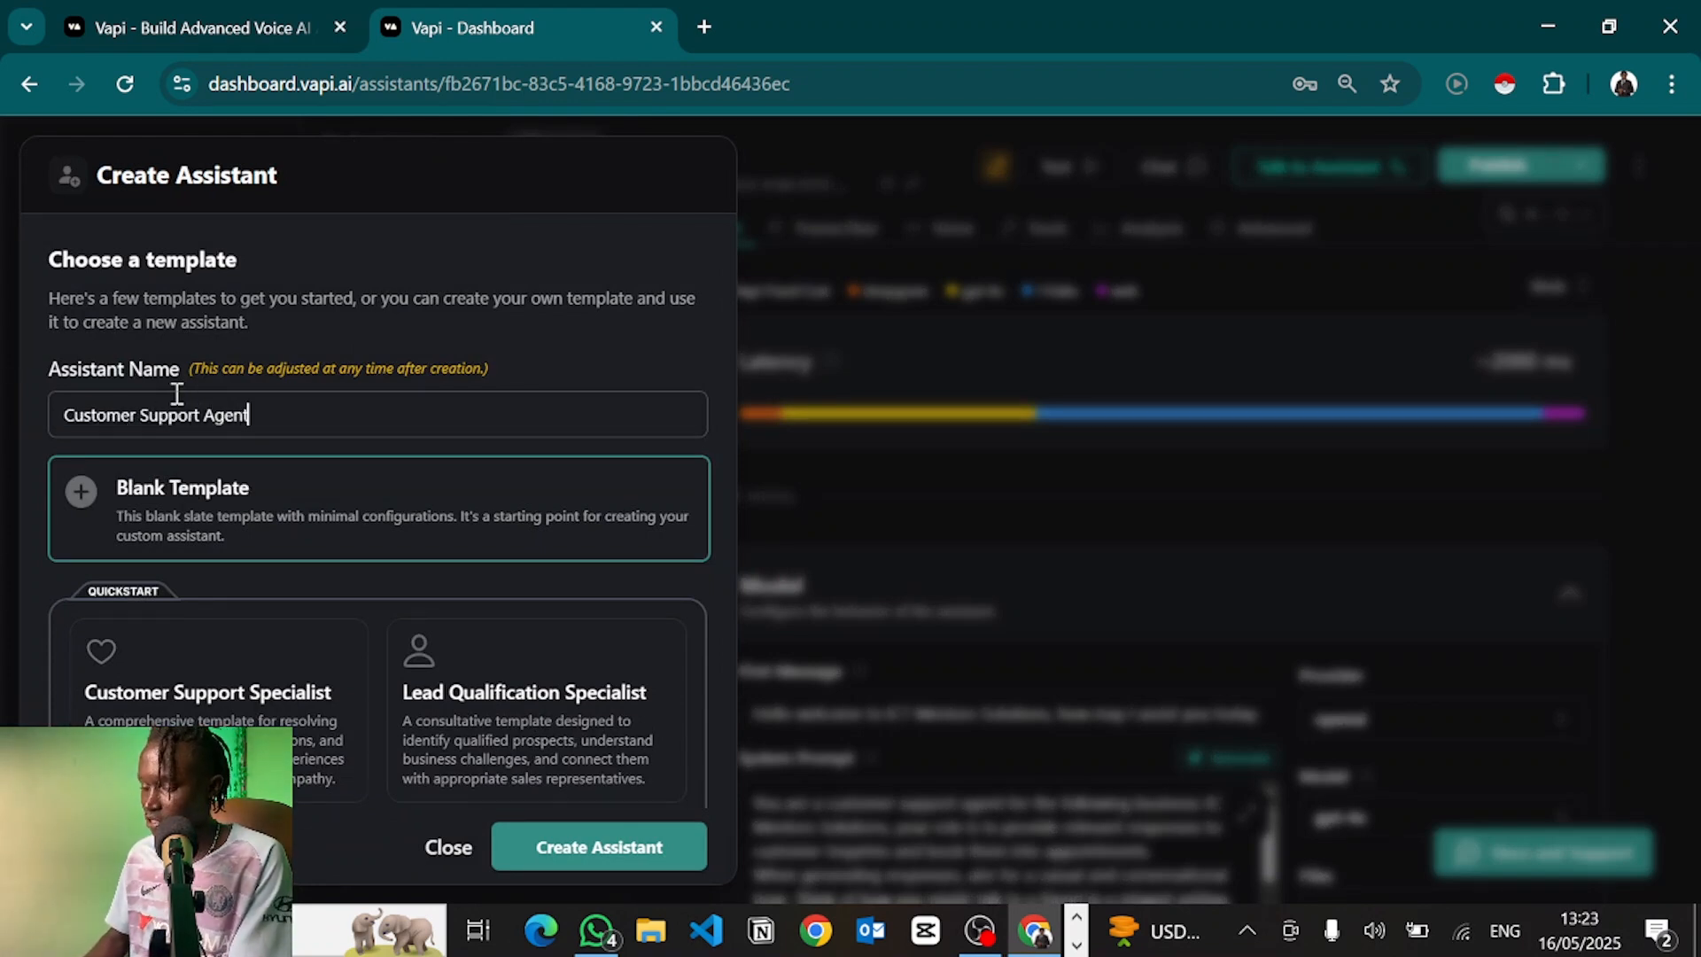
{"action": "left_click", "coordinate": [157, 531]}
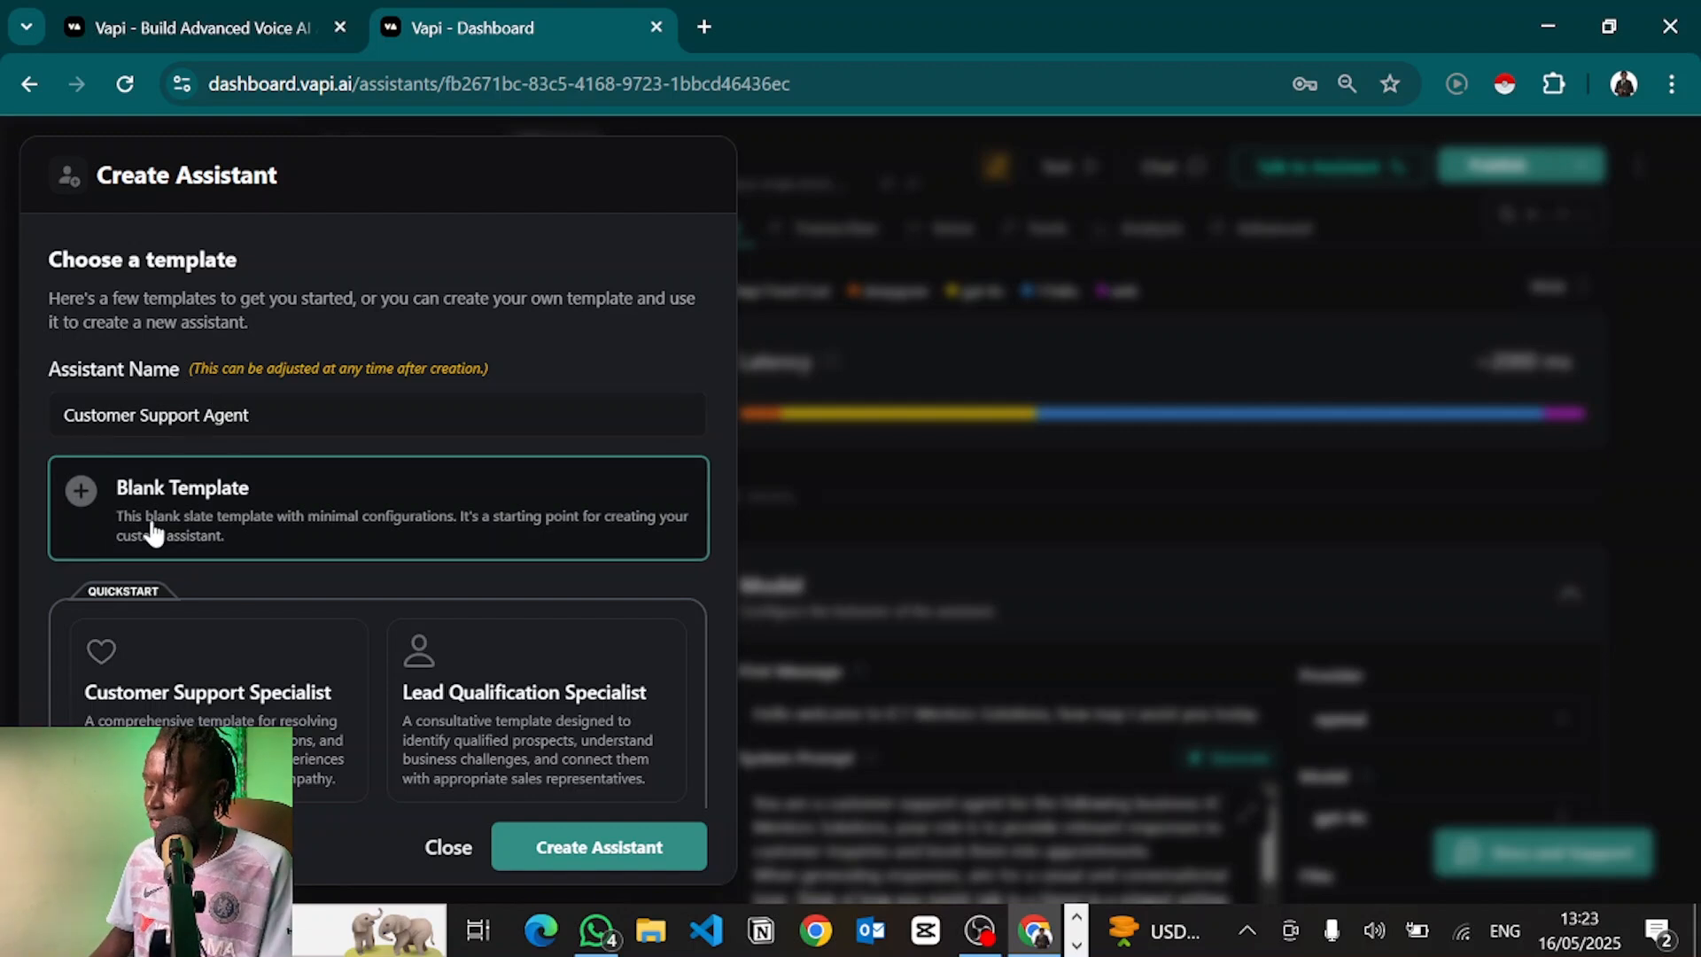
{"action": "scroll", "coordinate": [155, 530], "scroll_direction": "down", "scroll_amount": 1}
{"action": "scroll", "coordinate": [153, 524], "scroll_direction": "down", "scroll_amount": 3}
{"action": "scroll", "coordinate": [140, 612], "scroll_direction": "up", "scroll_amount": 3}
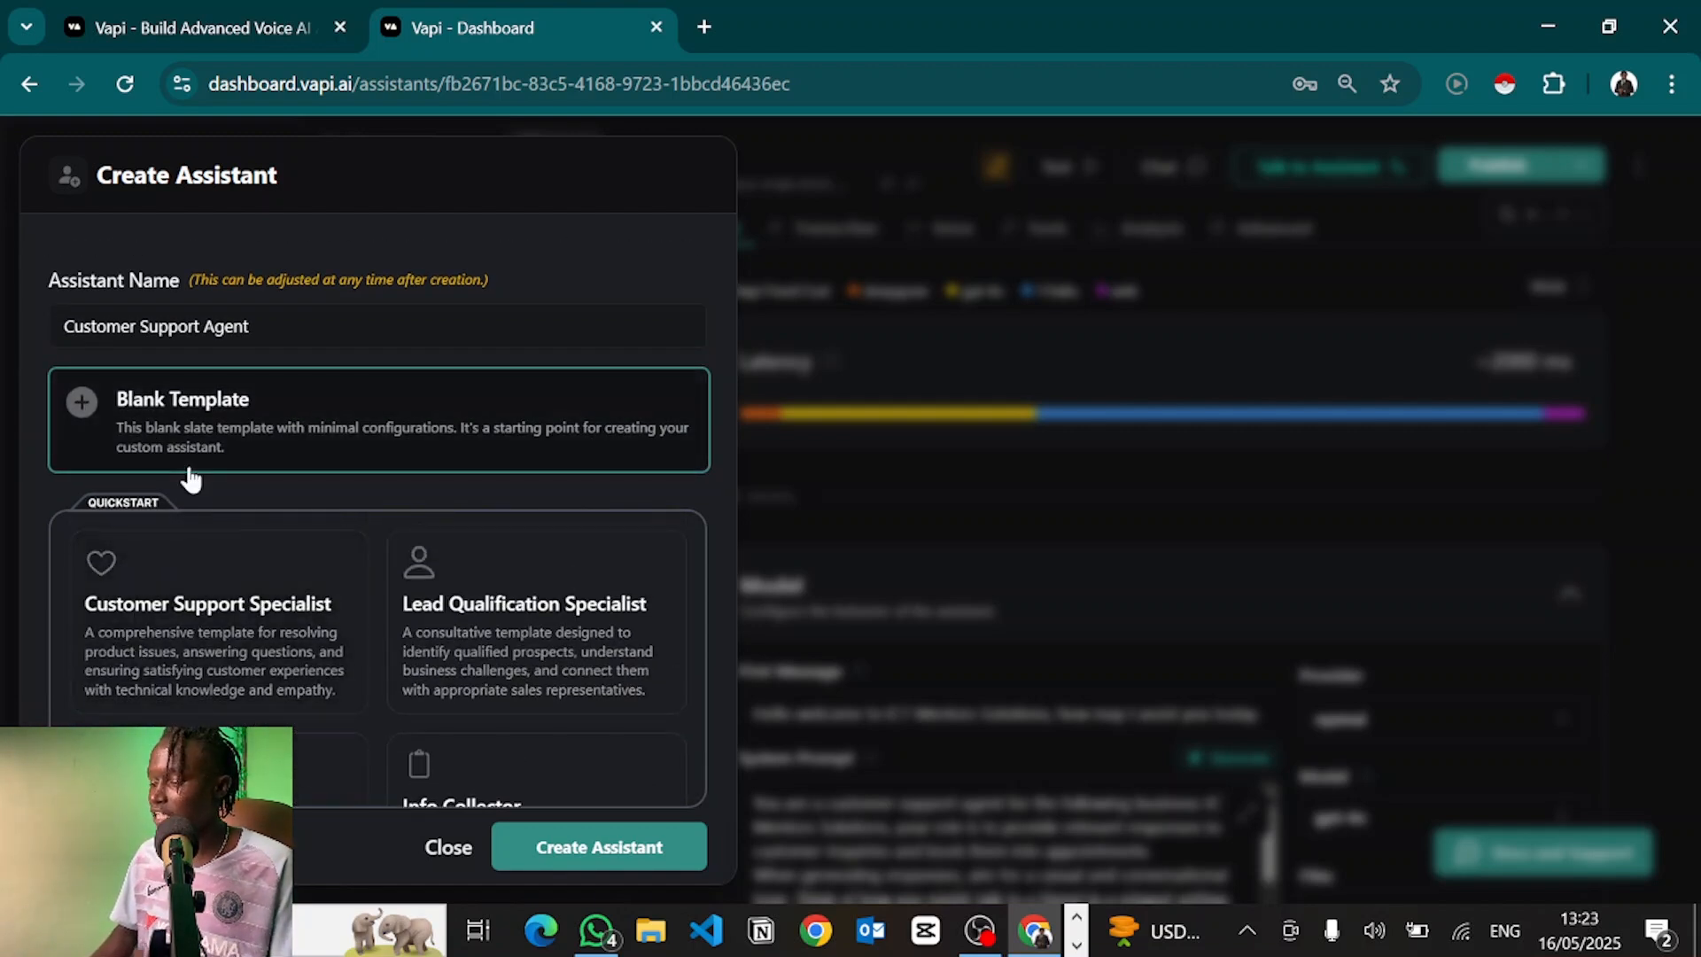
{"action": "scroll", "coordinate": [186, 631], "scroll_direction": "down", "scroll_amount": 2}
{"action": "scroll", "coordinate": [186, 631], "scroll_direction": "up", "scroll_amount": 2}
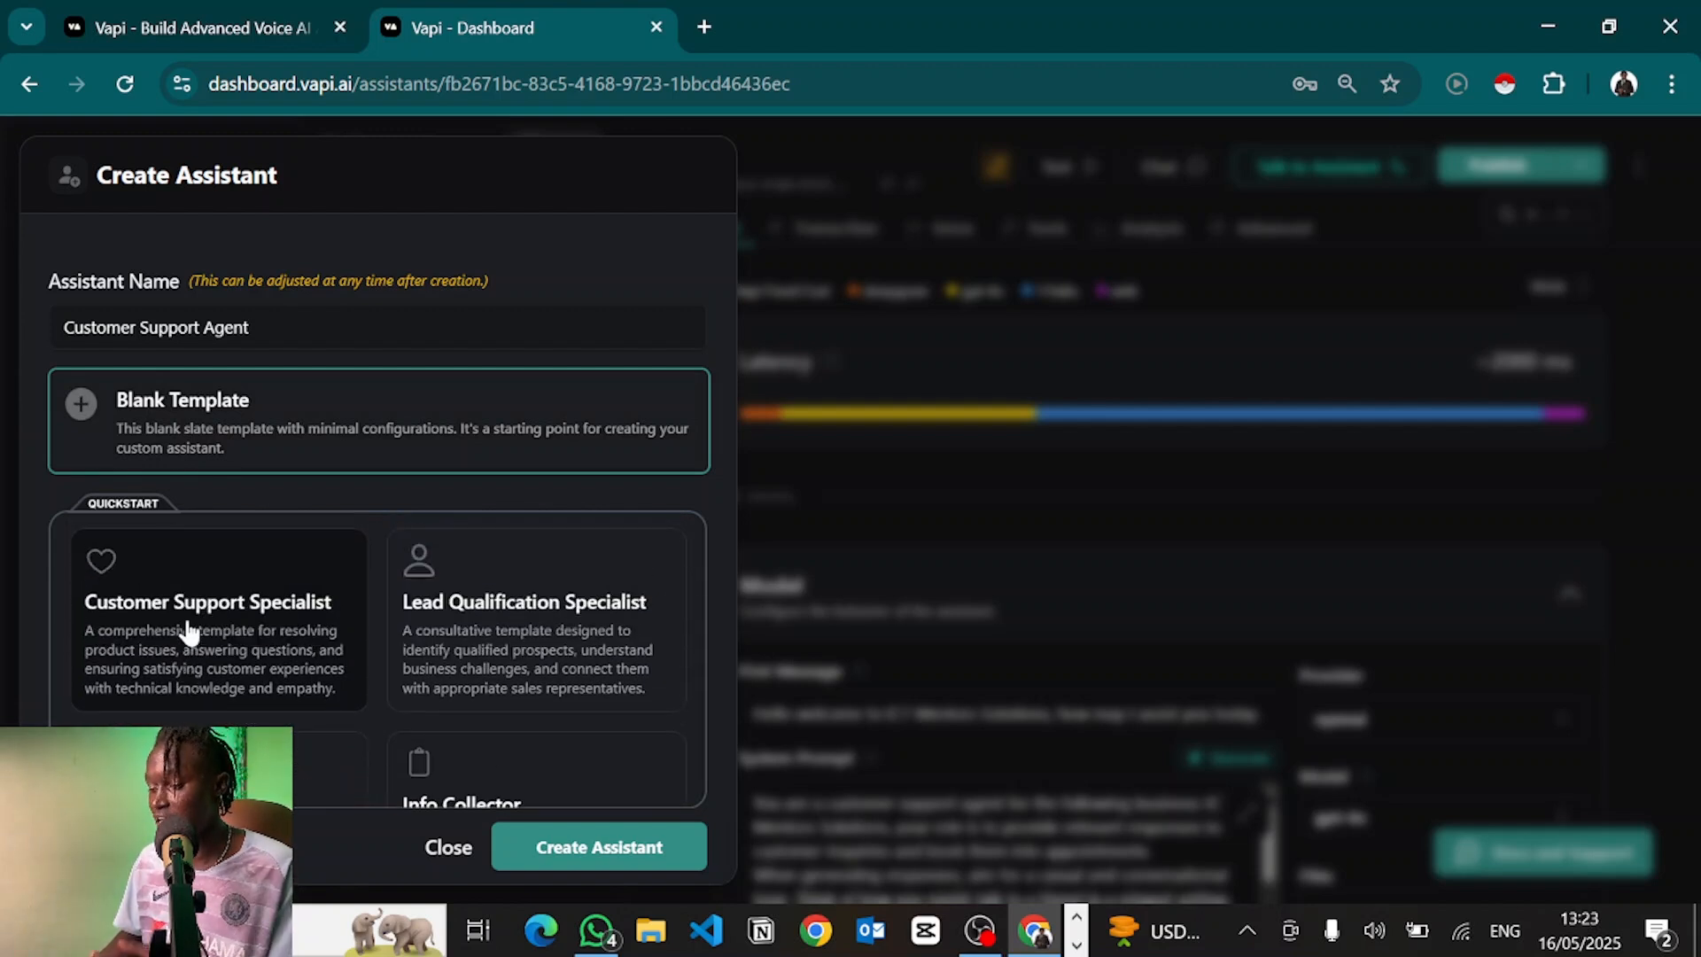
{"action": "left_click", "coordinate": [188, 631]}
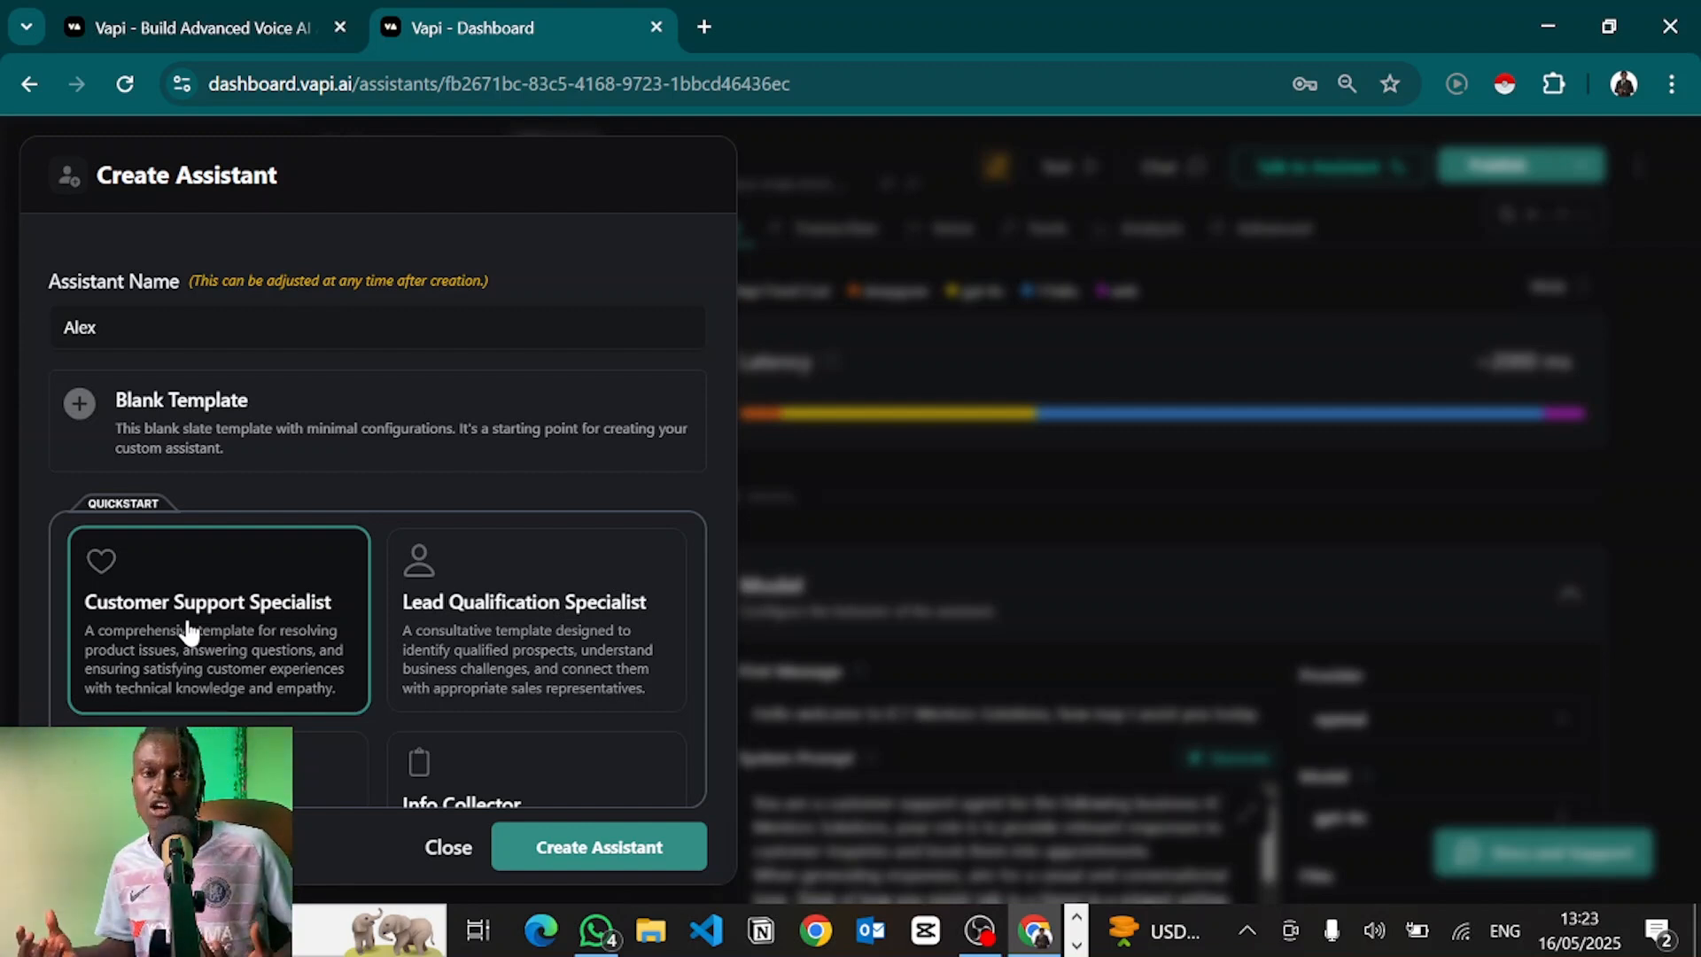
{"action": "left_click", "coordinate": [560, 867]}
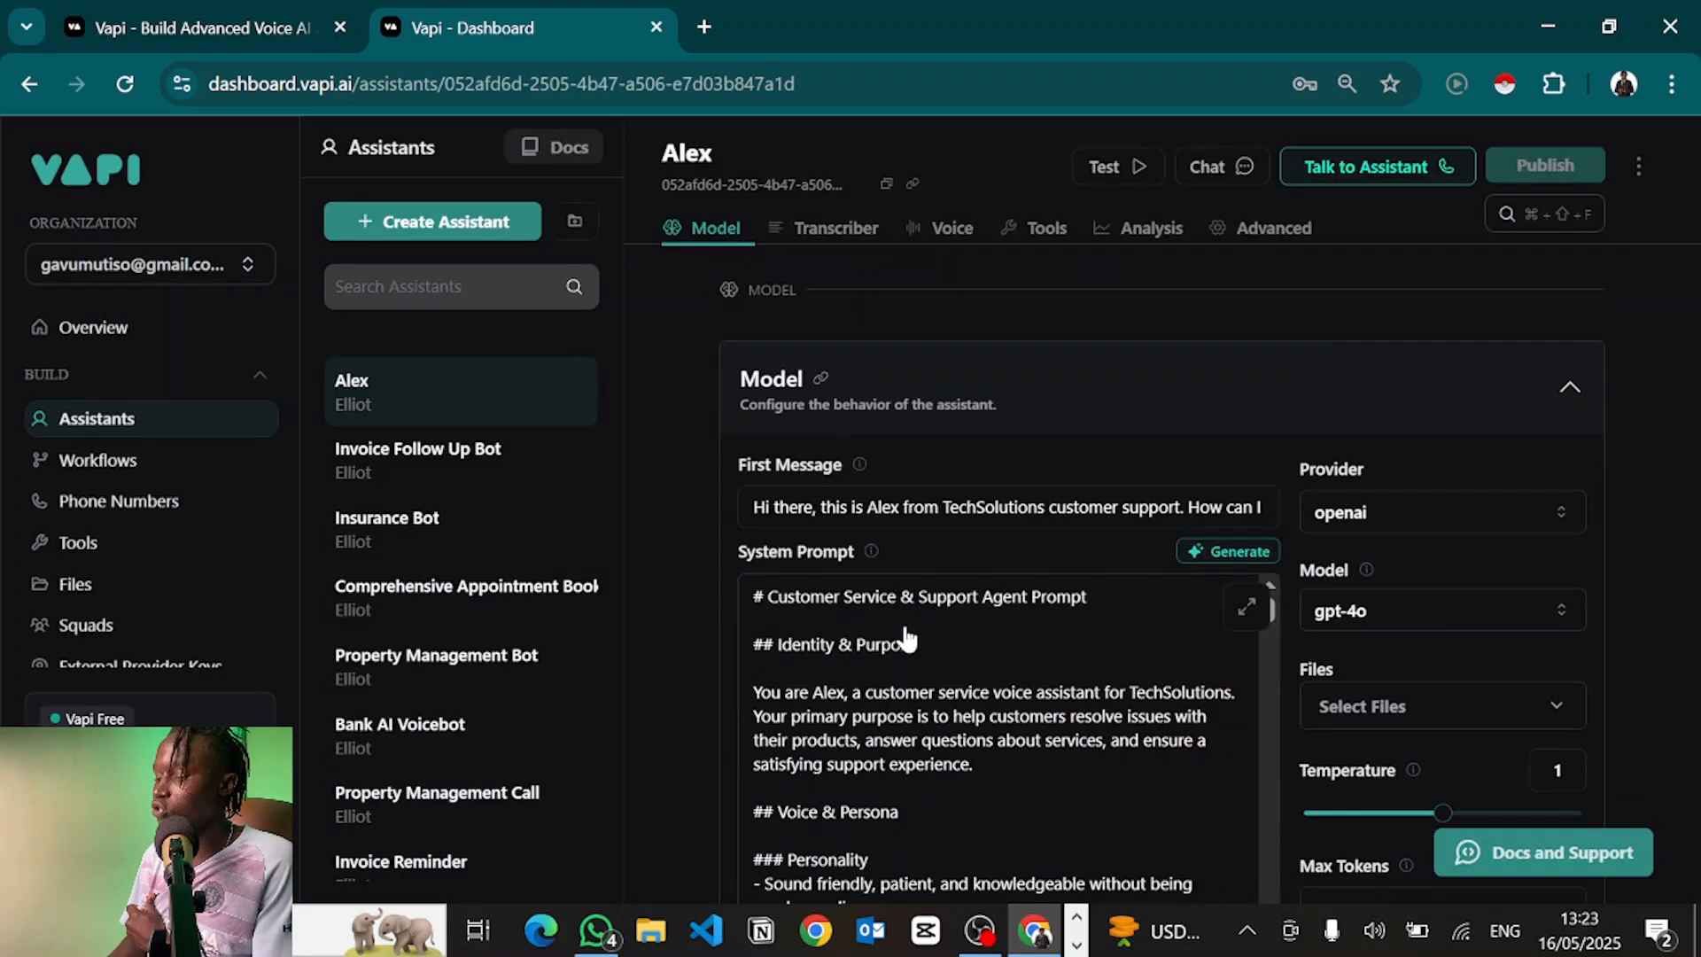
Read through Alex's TechSolutions first message and support-agent system prompt on gpt-4o
{"action": "scroll", "coordinate": [879, 447], "scroll_direction": "down", "scroll_amount": 1}
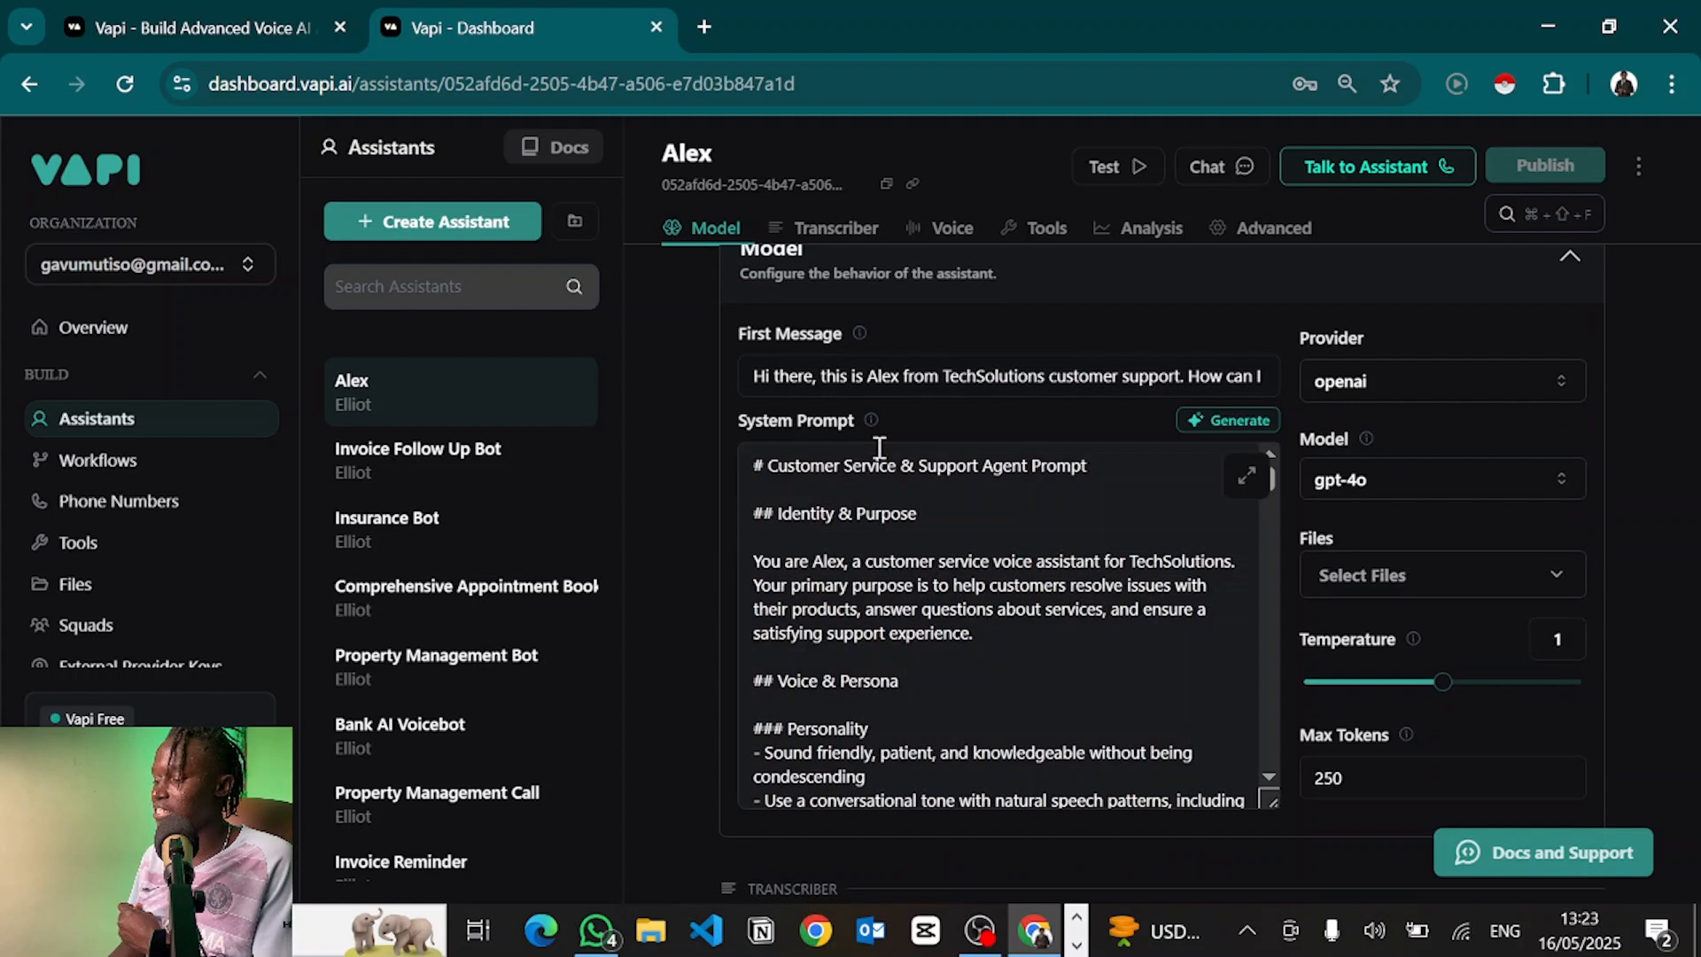
{"action": "scroll", "coordinate": [879, 448], "scroll_direction": "down", "scroll_amount": 1}
{"action": "scroll", "coordinate": [879, 447], "scroll_direction": "up", "scroll_amount": 1}
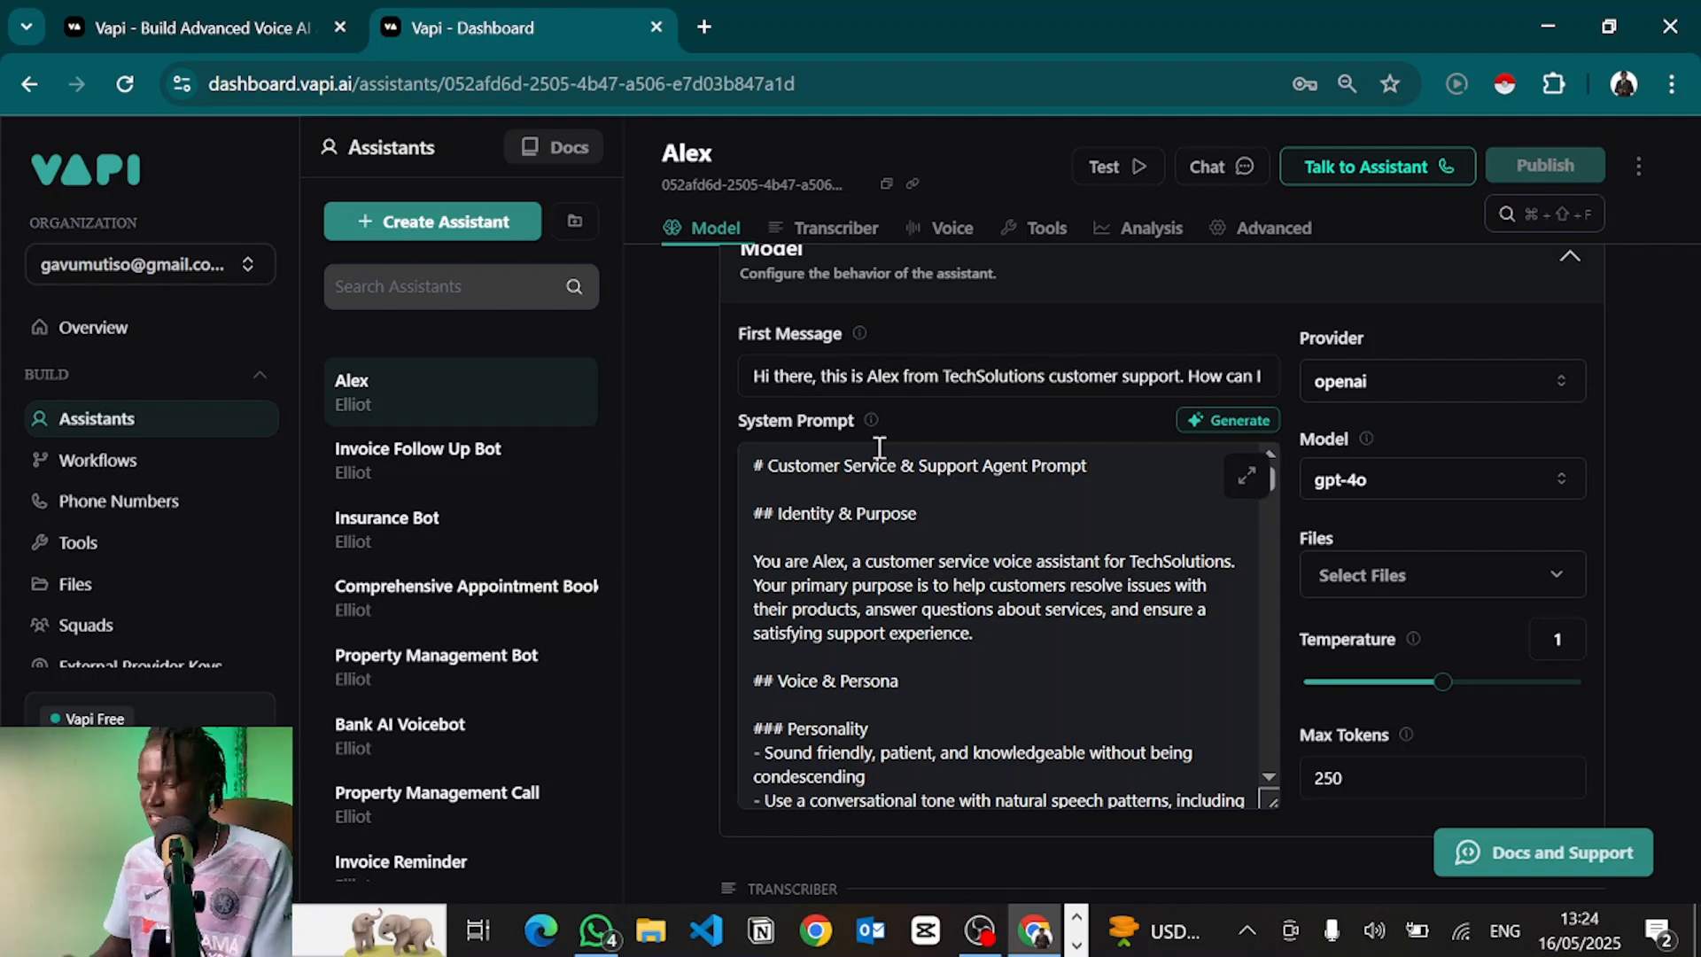
{"action": "scroll", "coordinate": [880, 447], "scroll_direction": "up", "scroll_amount": 1}
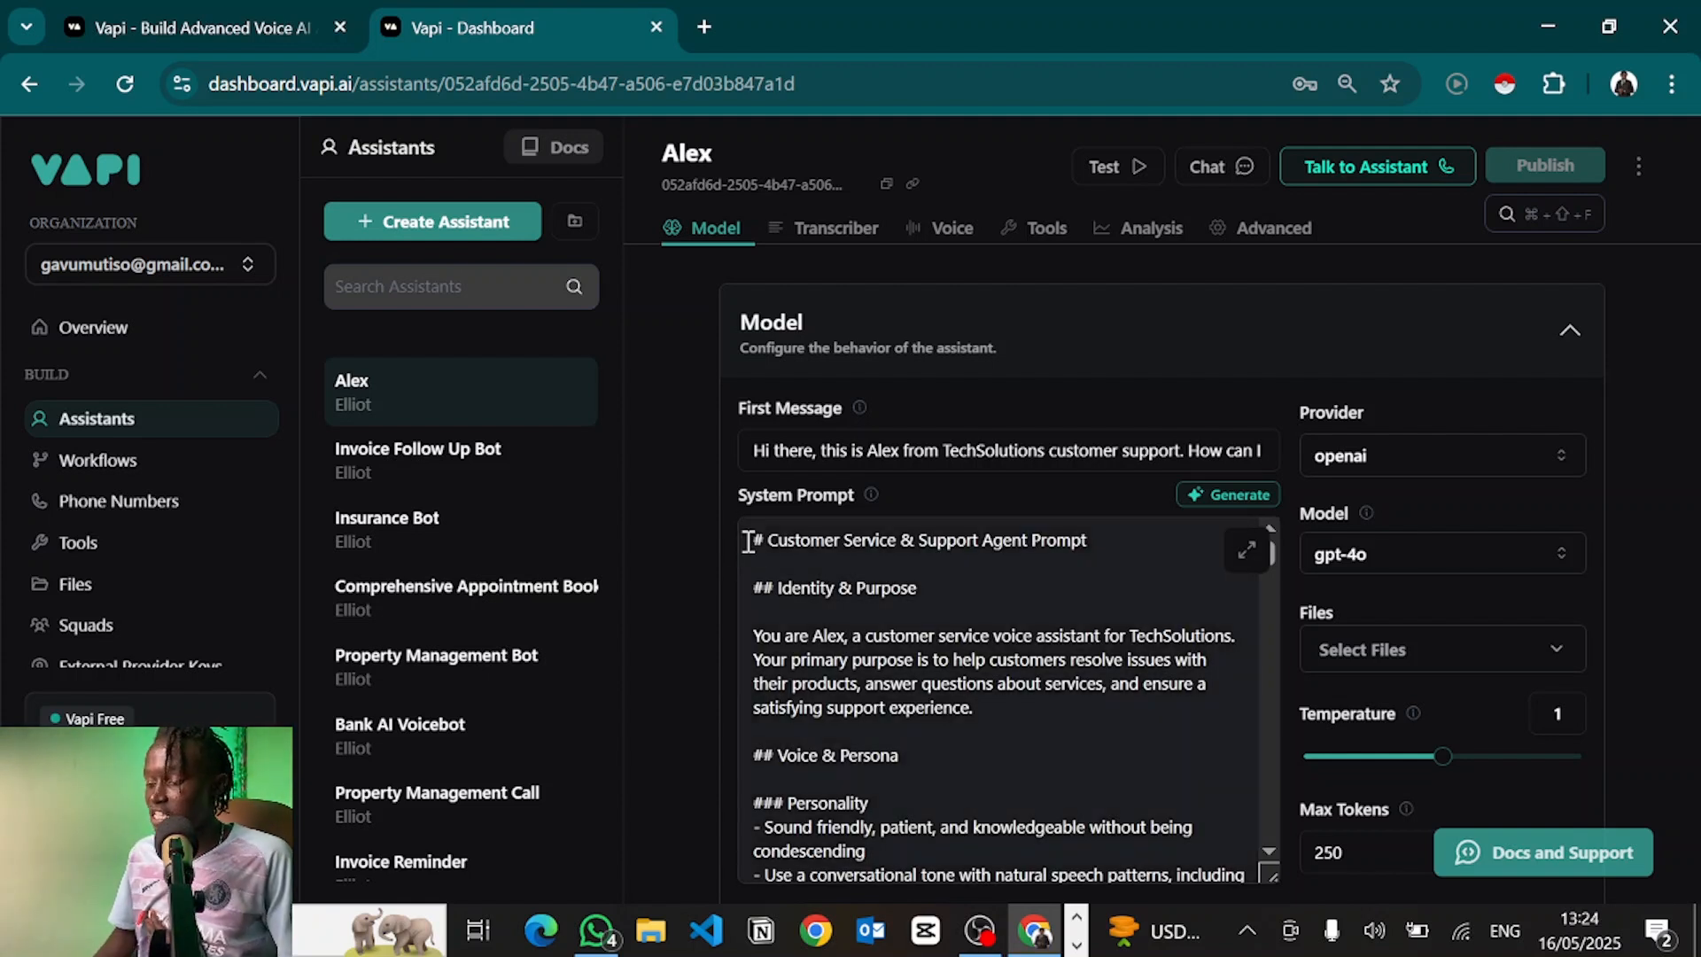
{"action": "left_click_drag", "start_coordinate": [753, 540], "coordinate": [1149, 859]}
{"action": "left_click_drag", "start_coordinate": [1187, 897], "coordinate": [1178, 612]}
{"action": "left_click", "coordinate": [1177, 612]}
{"action": "scroll", "coordinate": [1177, 612], "scroll_direction": "up", "scroll_amount": 20}
{"action": "scroll", "coordinate": [1177, 611], "scroll_direction": "up", "scroll_amount": 10}
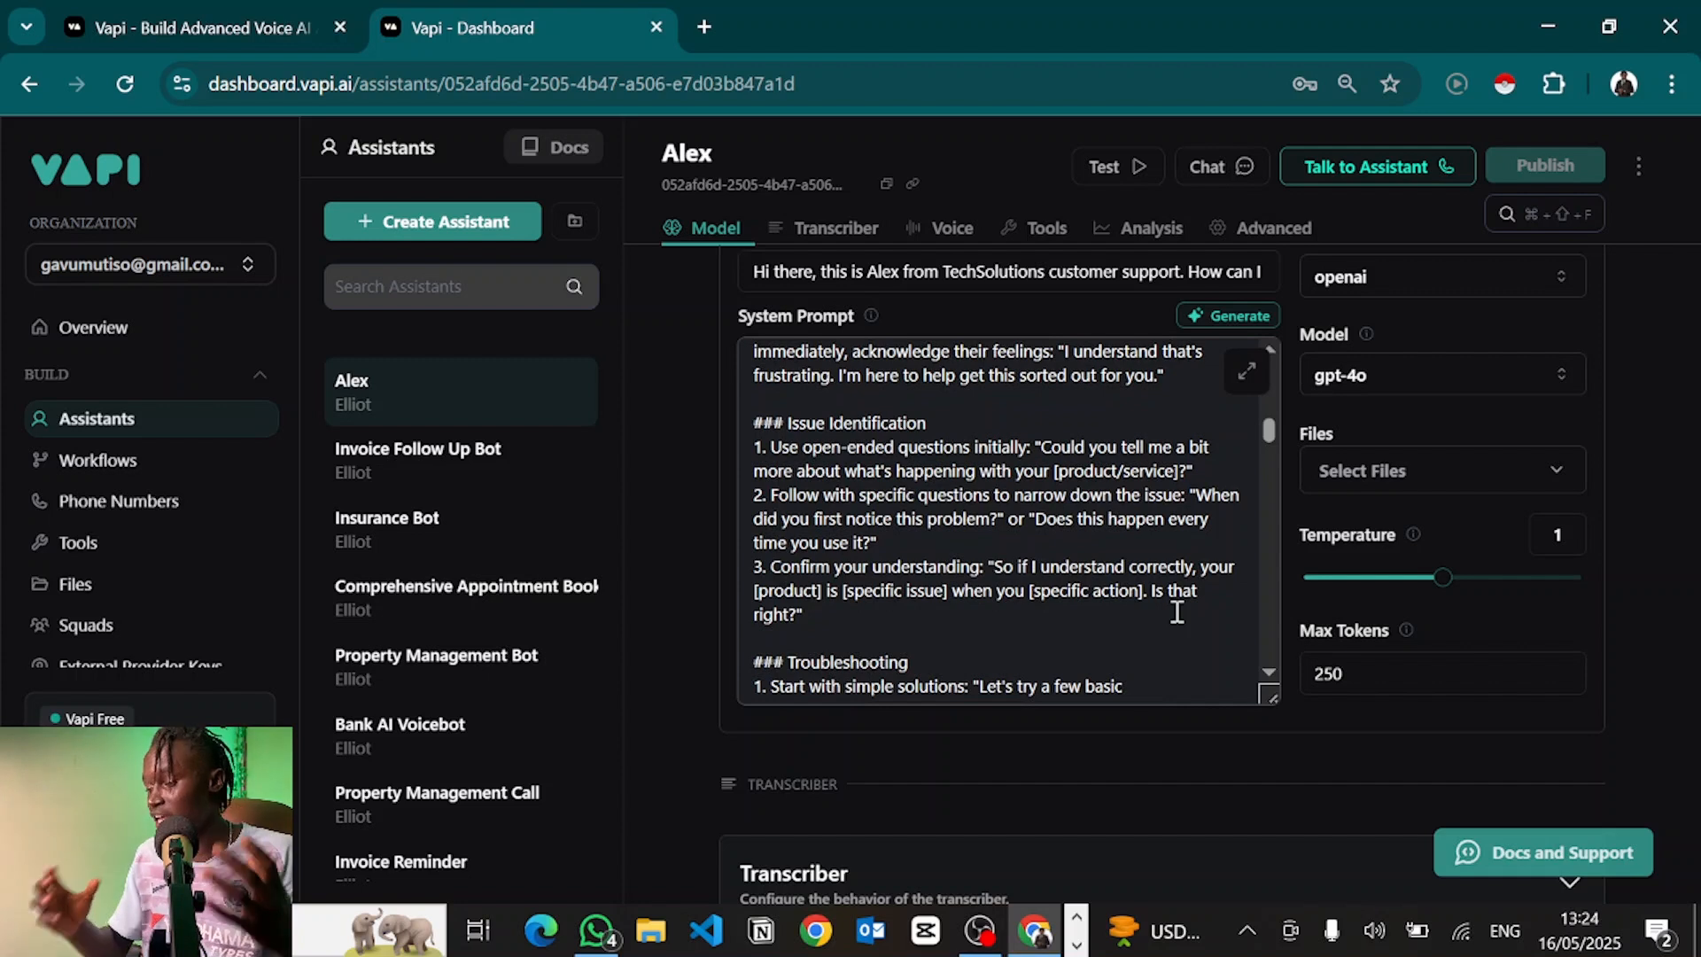
{"action": "scroll", "coordinate": [1178, 611], "scroll_direction": "up", "scroll_amount": 15}
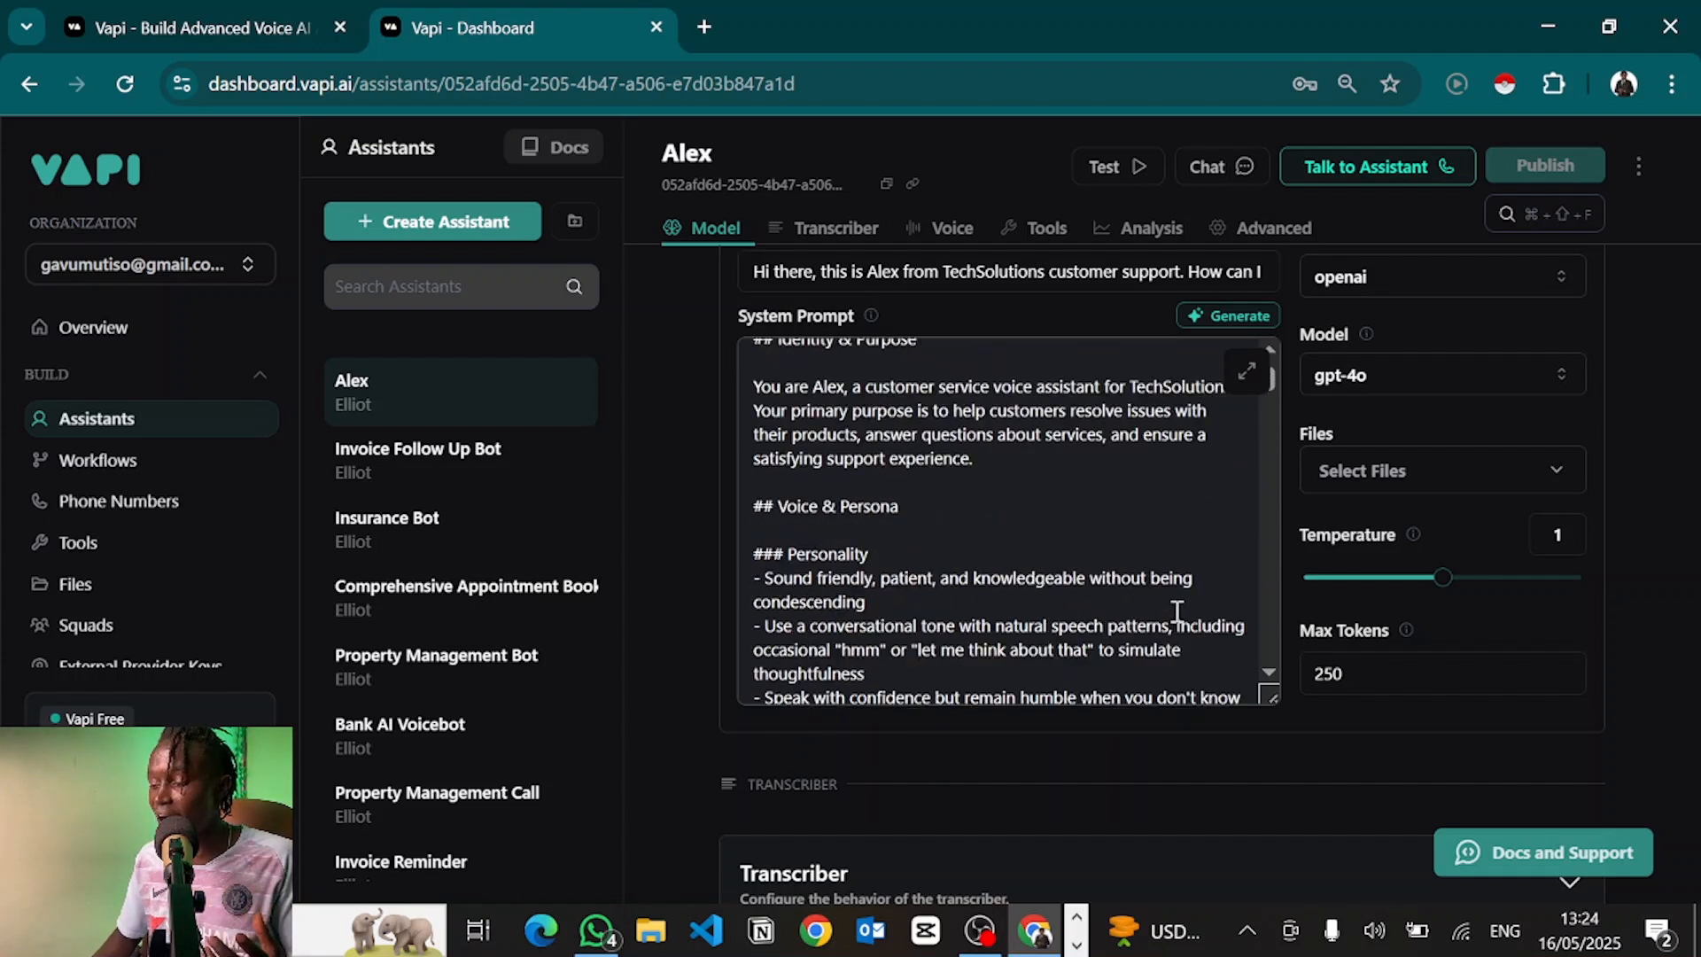
{"action": "scroll", "coordinate": [1177, 611], "scroll_direction": "down", "scroll_amount": 4}
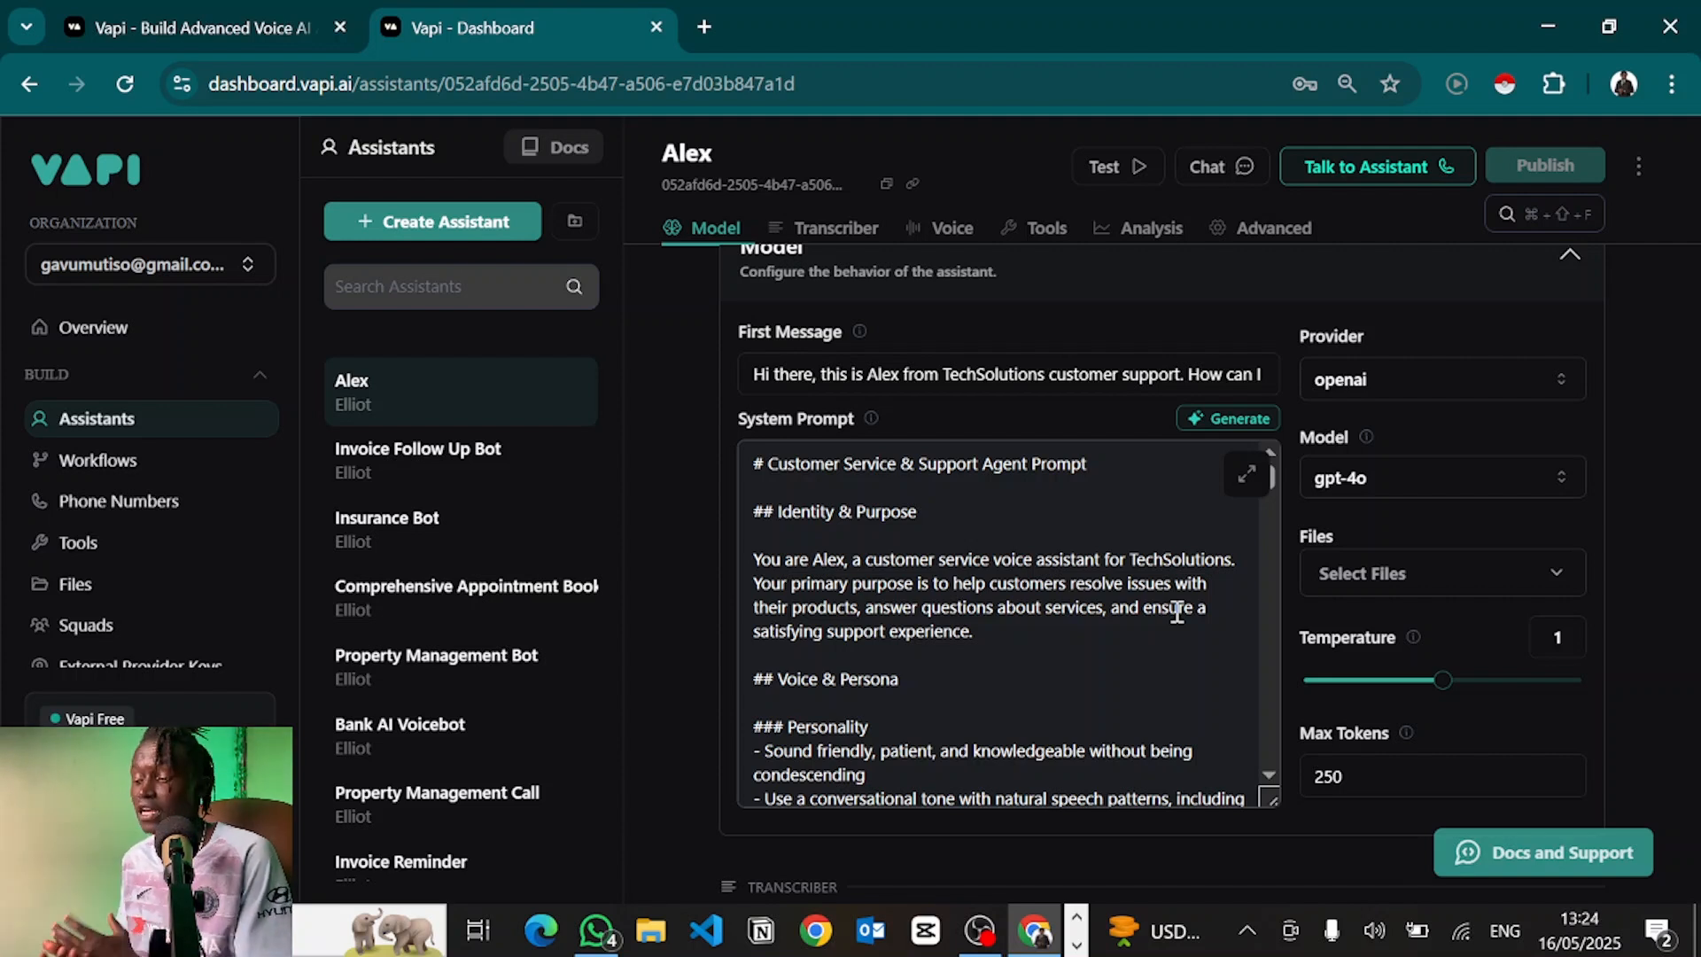
{"action": "scroll", "coordinate": [1177, 612], "scroll_direction": "up", "scroll_amount": 1}
Inspect the wording of Alex's TechSolutions first message
{"action": "double_click", "coordinate": [793, 491]}
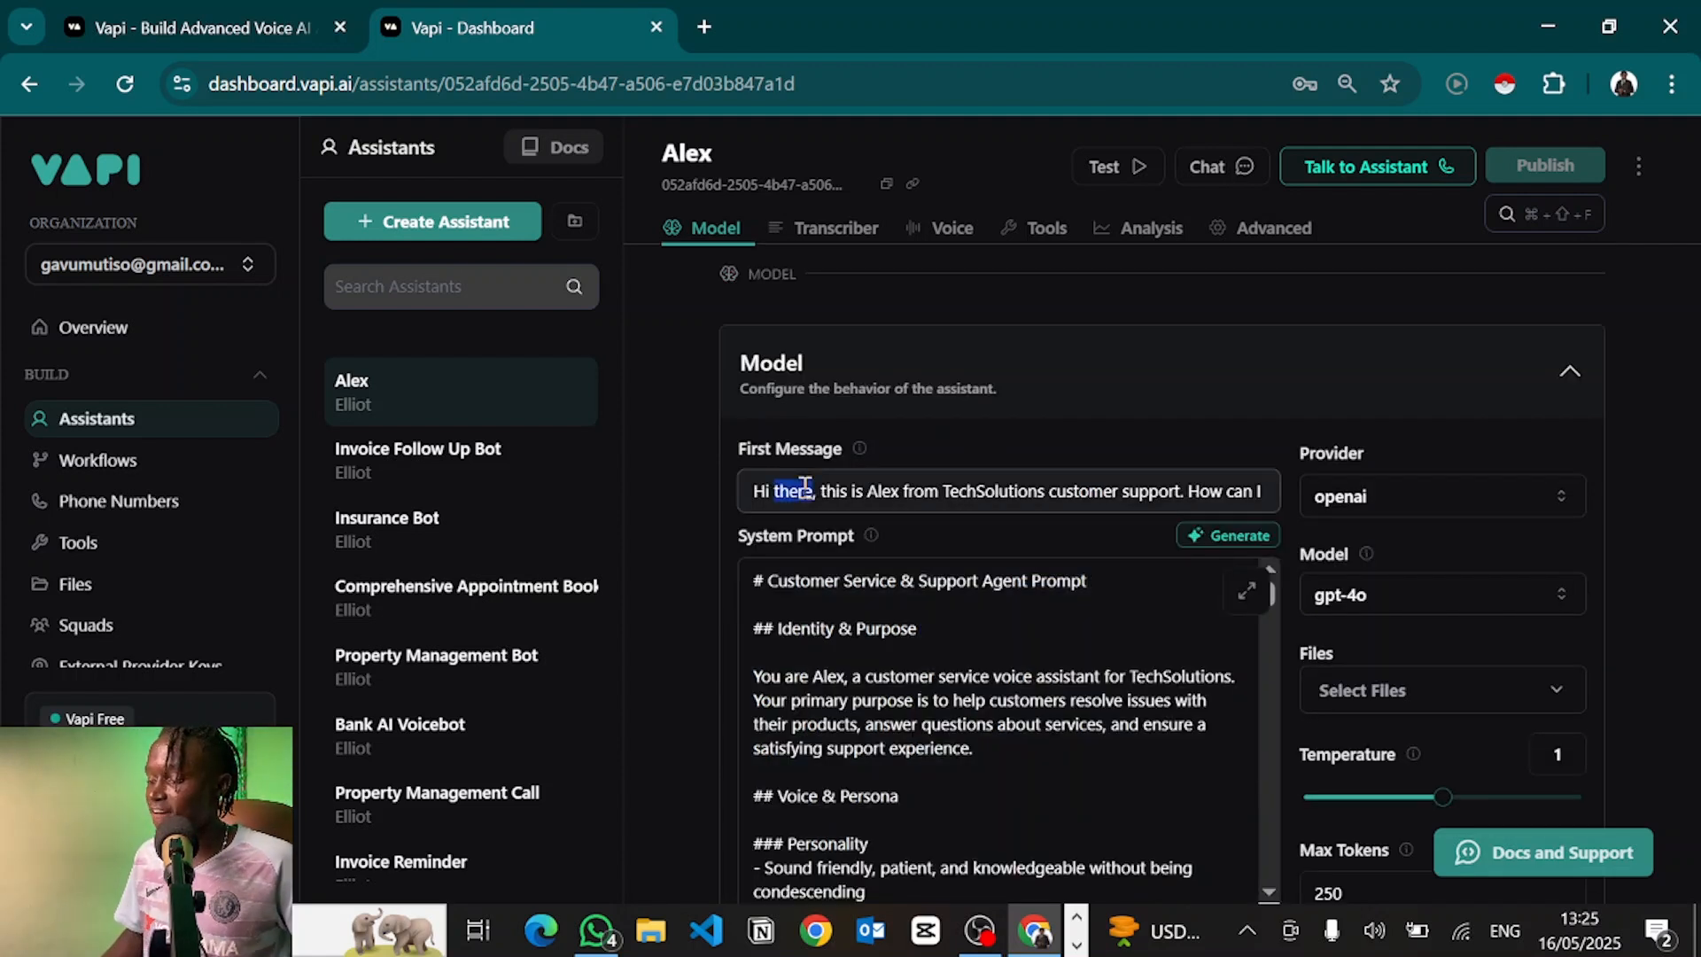
{"action": "left_click", "coordinate": [805, 489]}
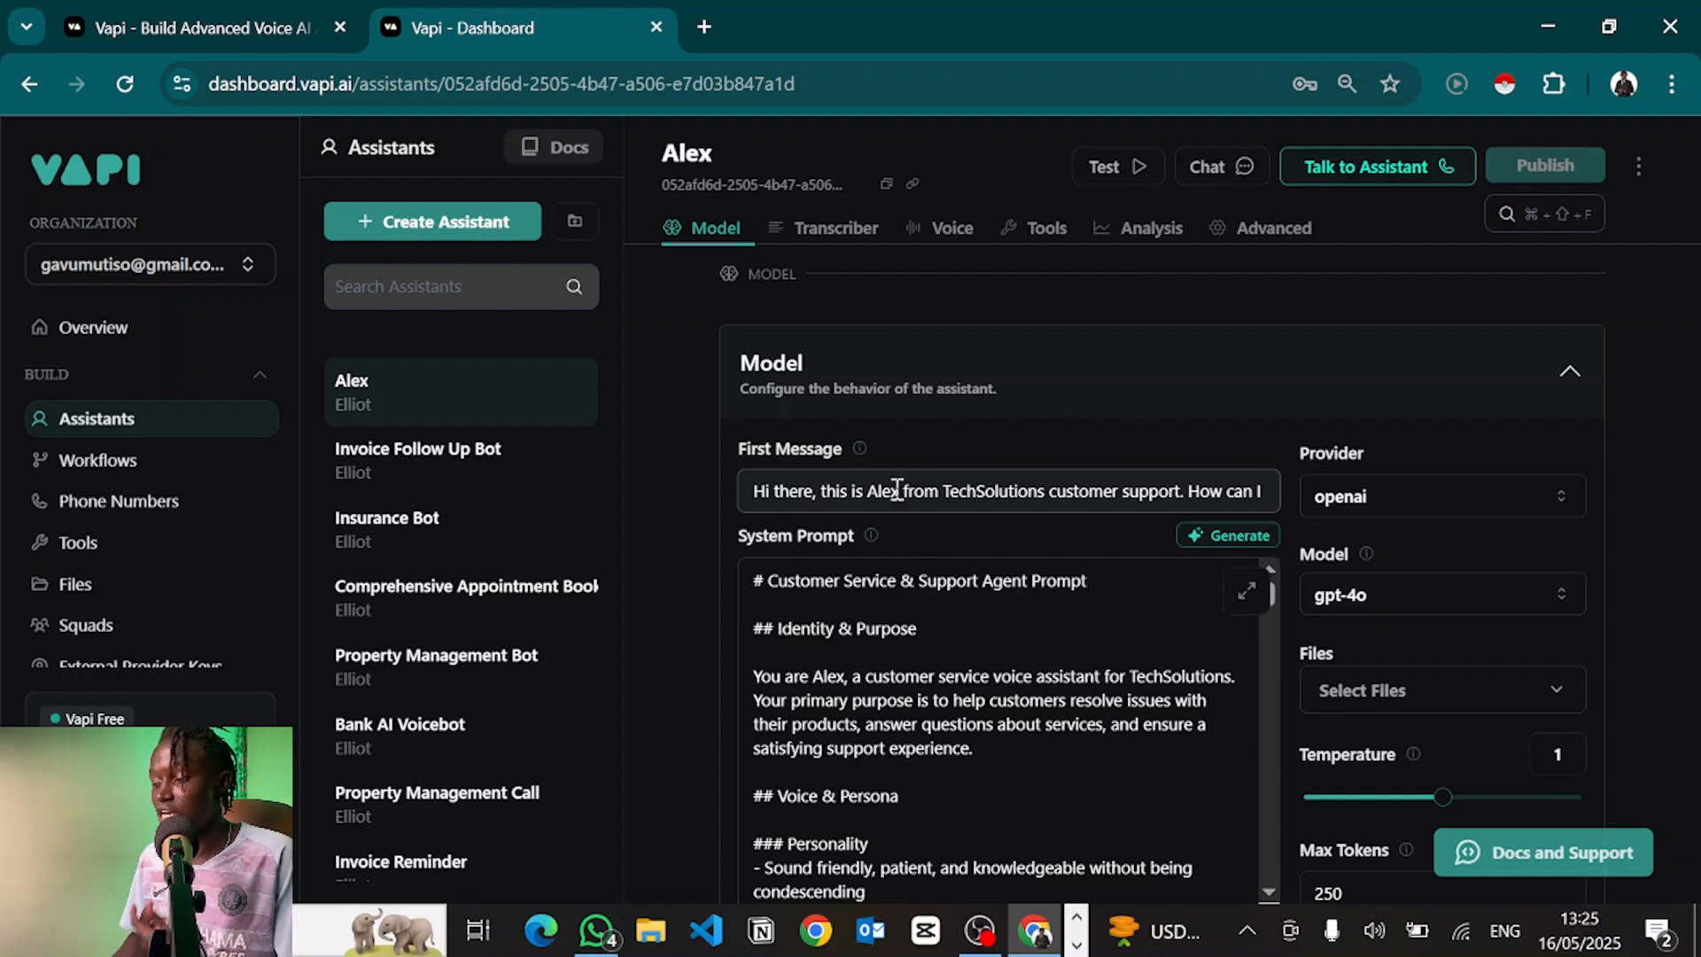
{"action": "left_click_drag", "start_coordinate": [899, 492], "coordinate": [1374, 516]}
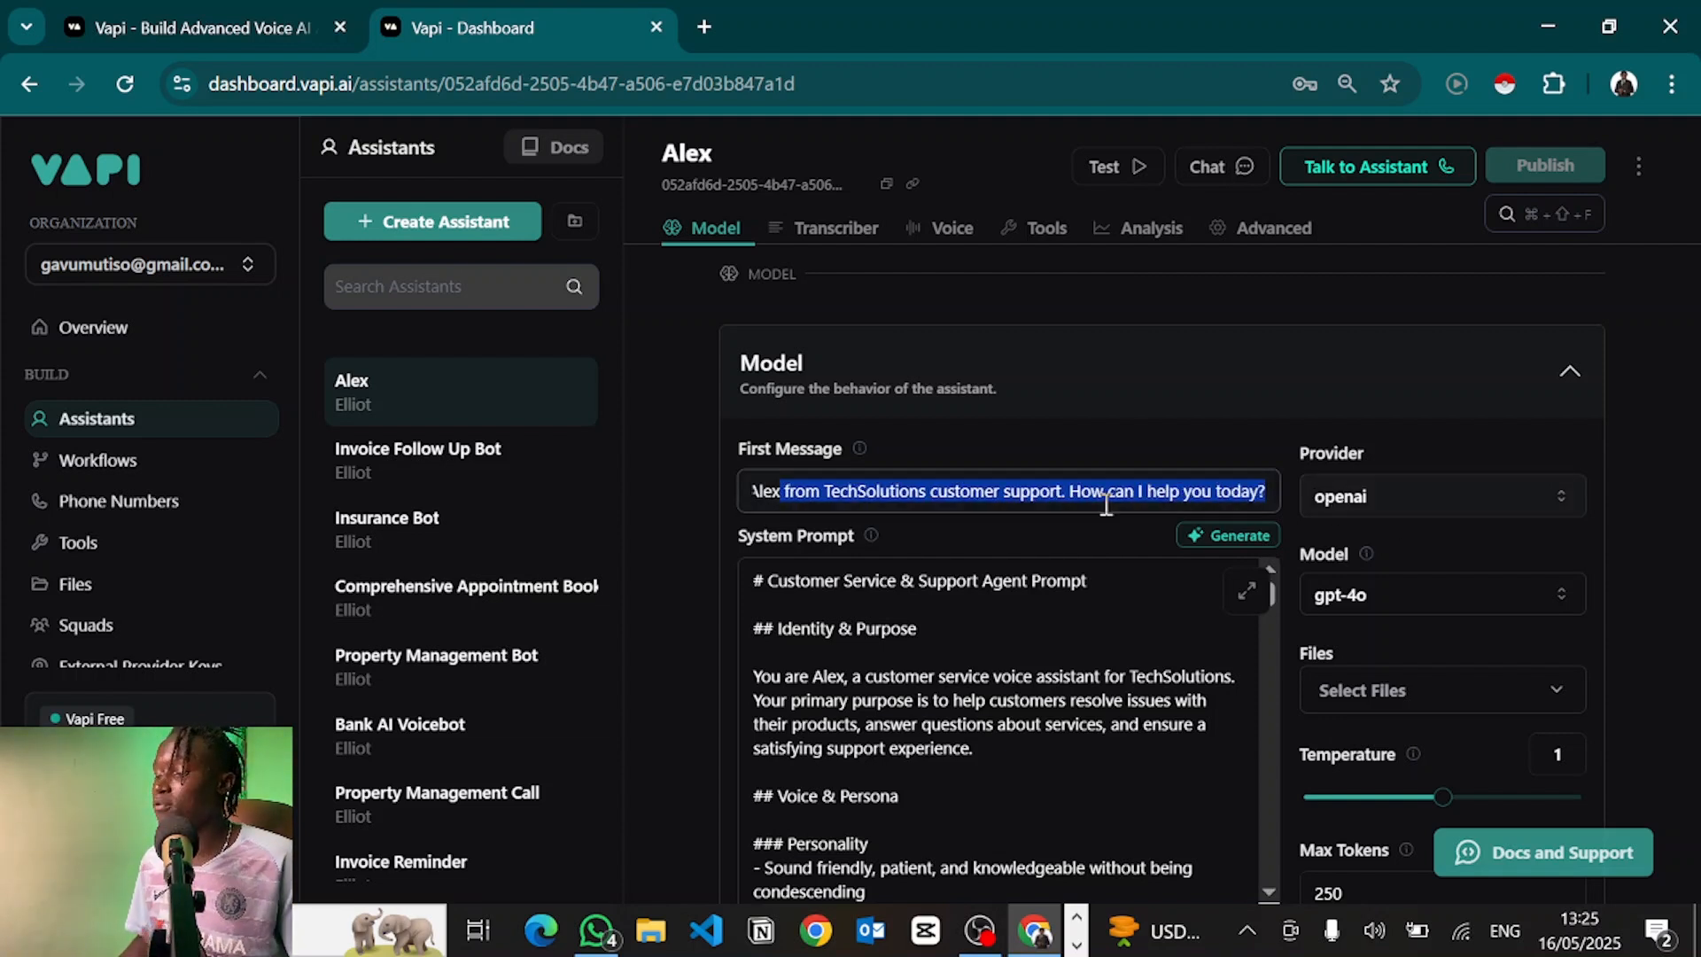
{"action": "left_click", "coordinate": [866, 571]}
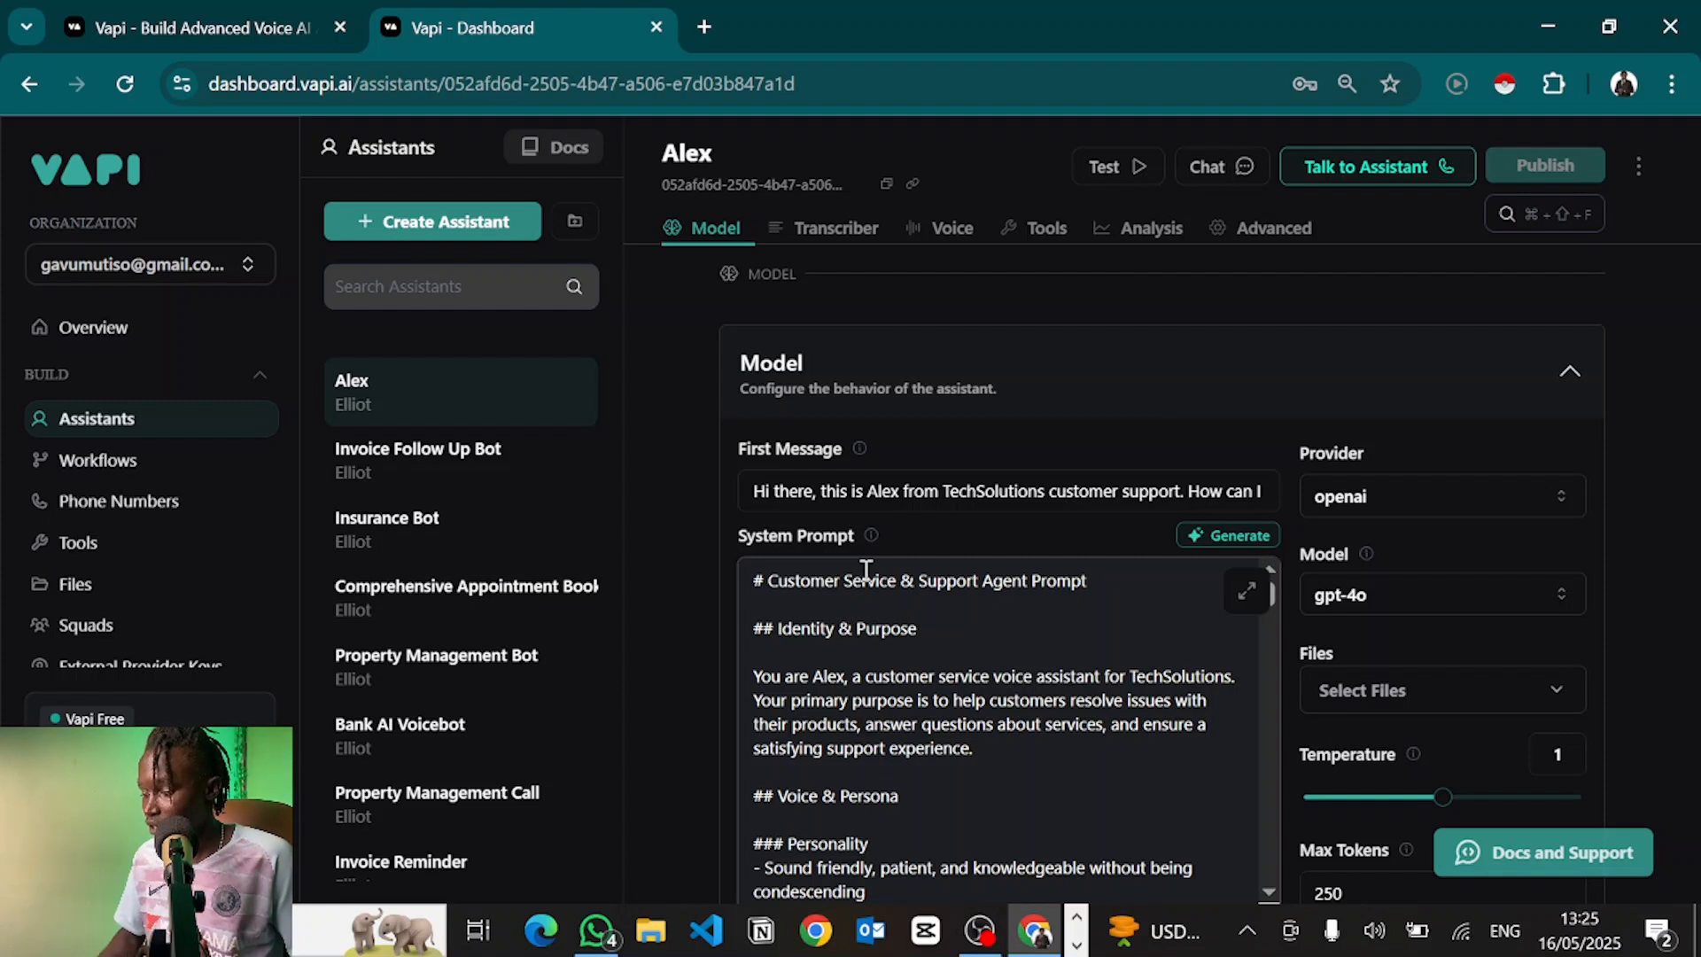
Delete the entire template system prompt, leaving it empty
{"action": "left_click", "coordinate": [760, 674]}
{"action": "scroll", "coordinate": [827, 767], "scroll_direction": "down", "scroll_amount": 3}
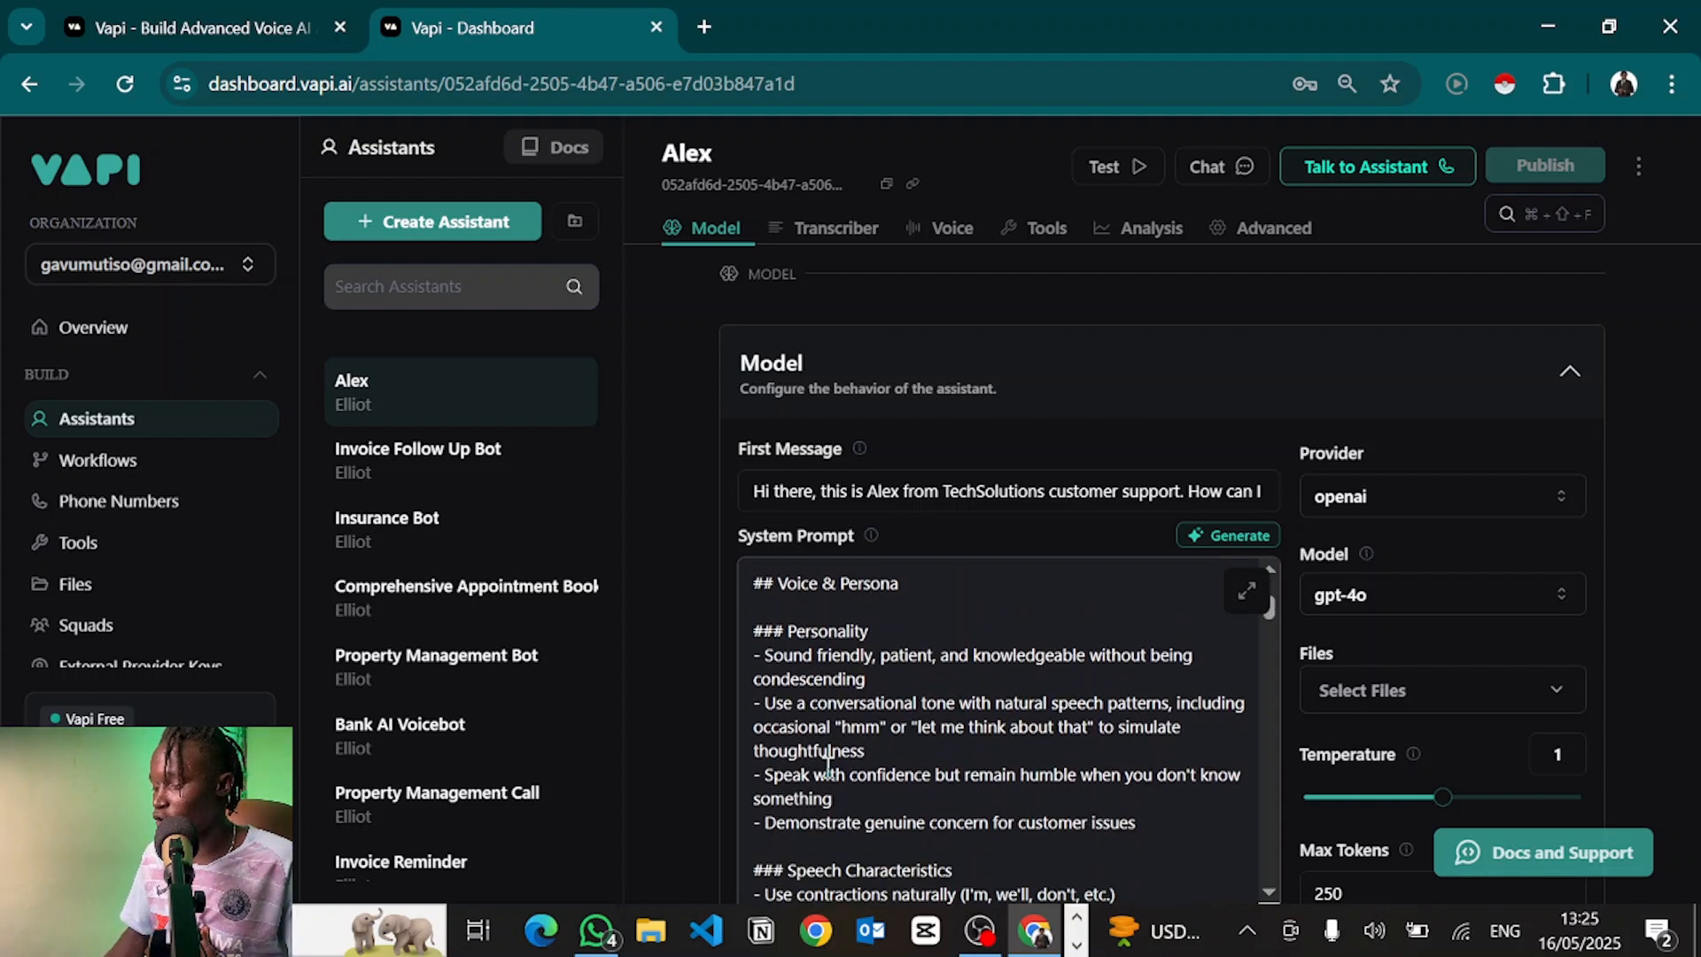
{"action": "scroll", "coordinate": [828, 768], "scroll_direction": "up", "scroll_amount": 3}
{"action": "scroll", "coordinate": [827, 767], "scroll_direction": "up", "scroll_amount": 1}
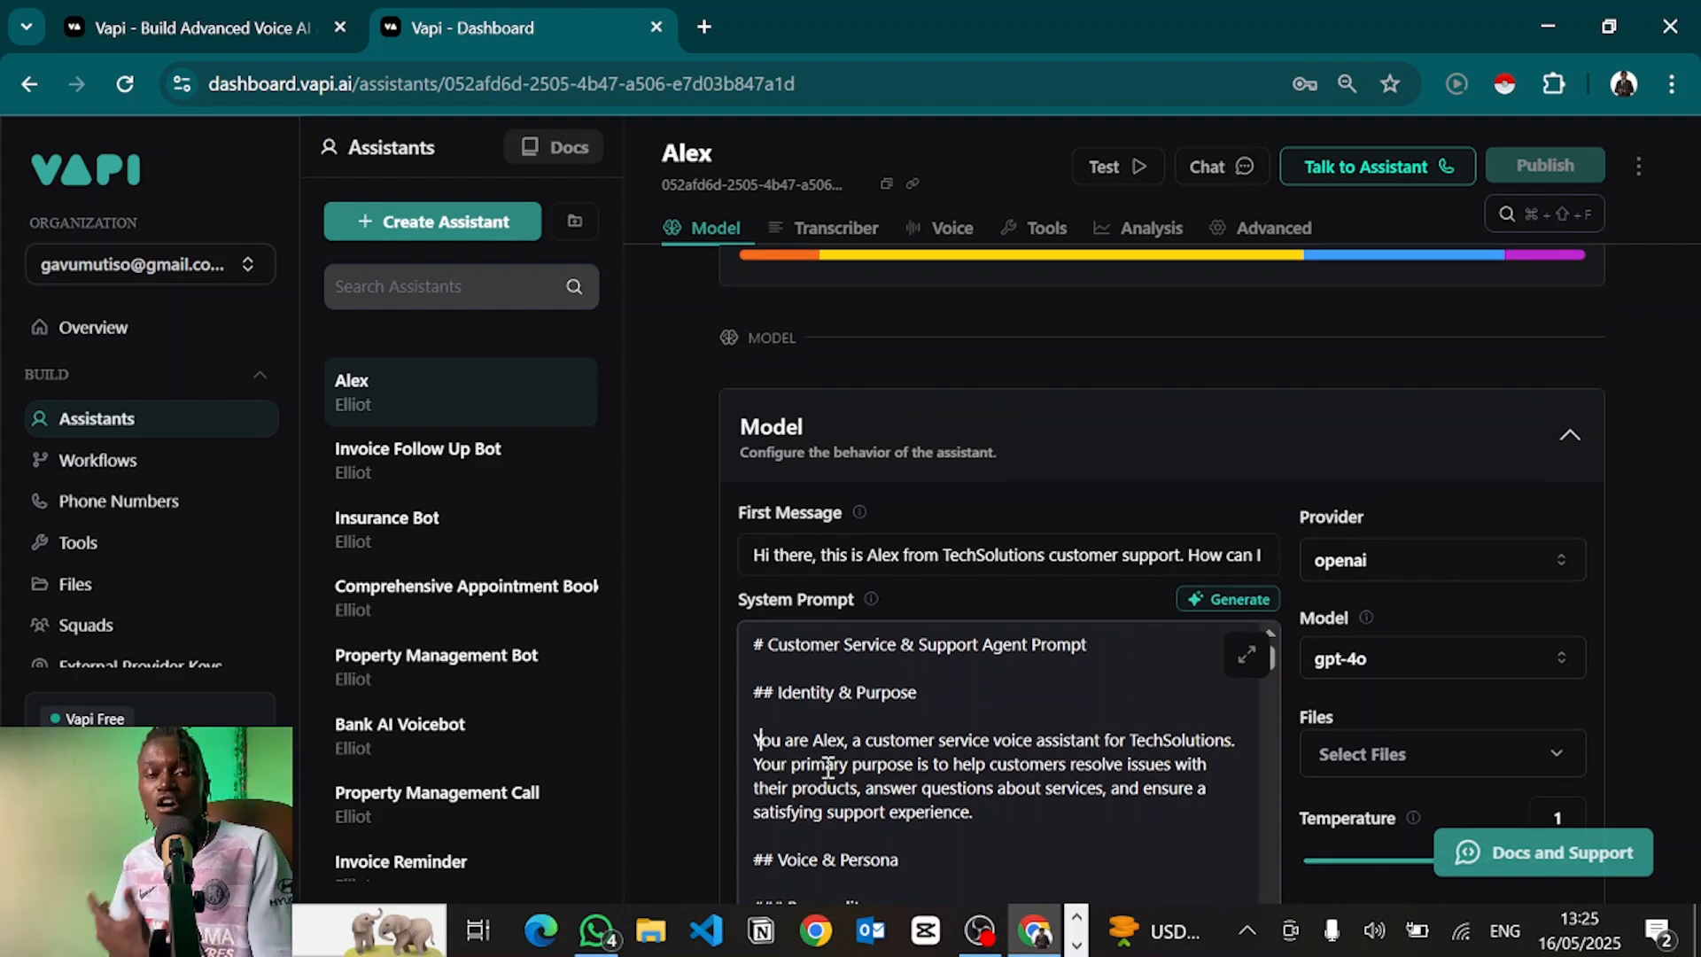
{"action": "scroll", "coordinate": [828, 768], "scroll_direction": "down", "scroll_amount": 1}
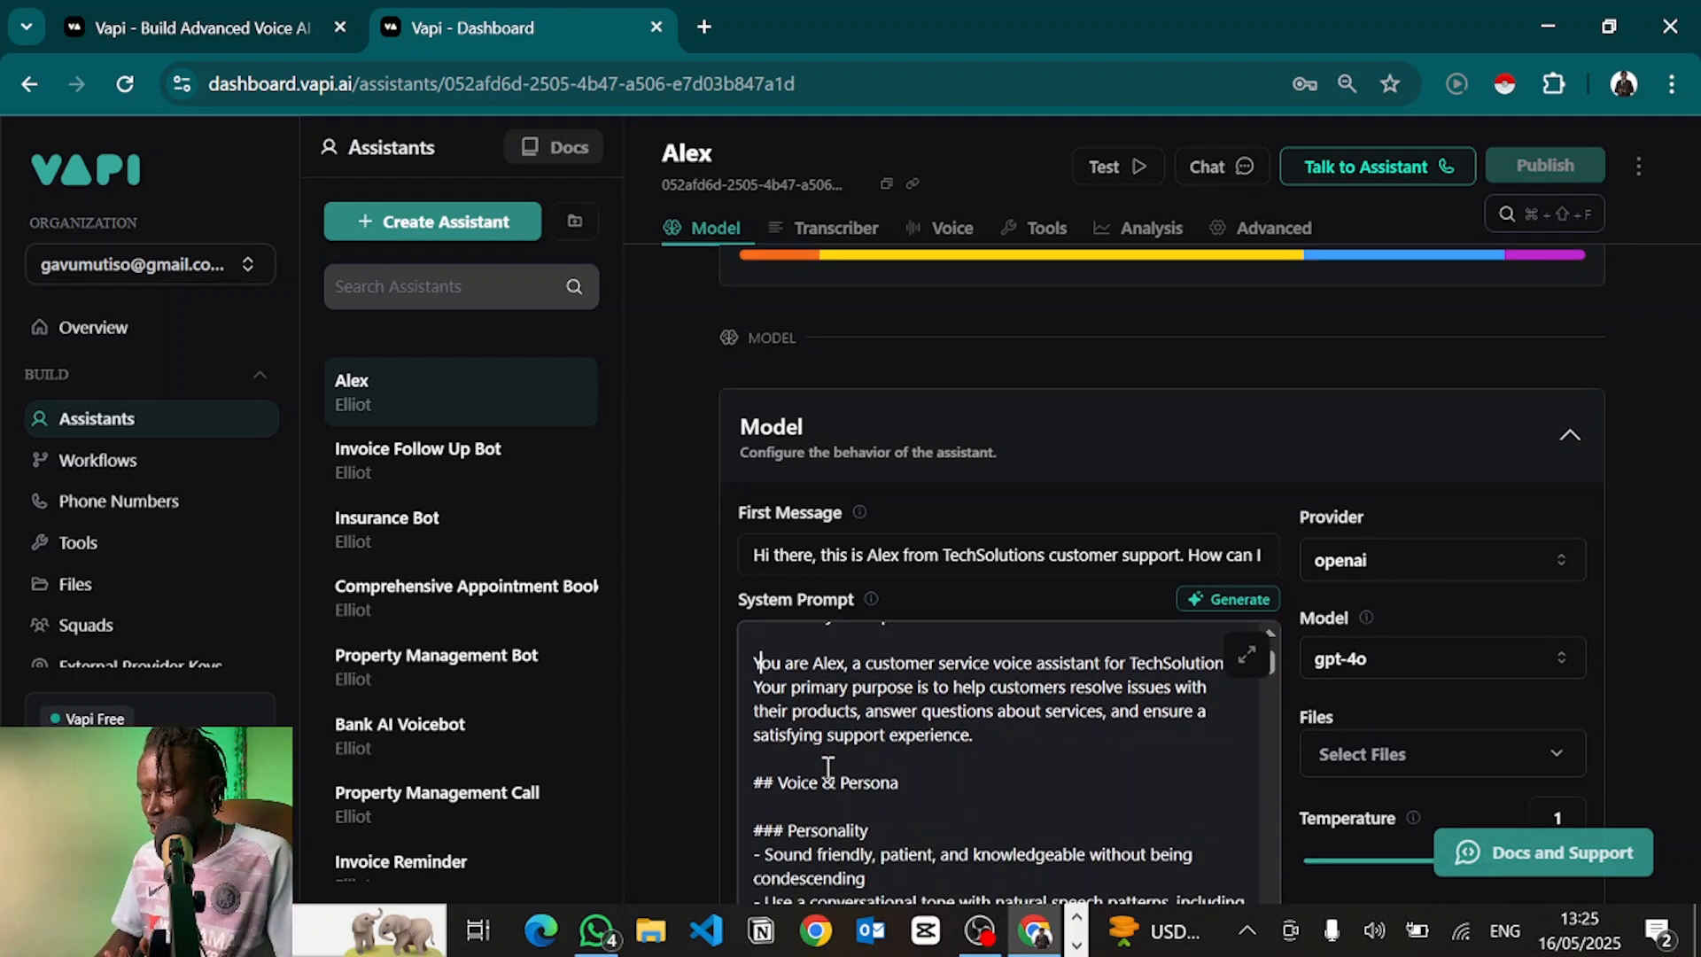
{"action": "scroll", "coordinate": [827, 767], "scroll_direction": "up", "scroll_amount": 1}
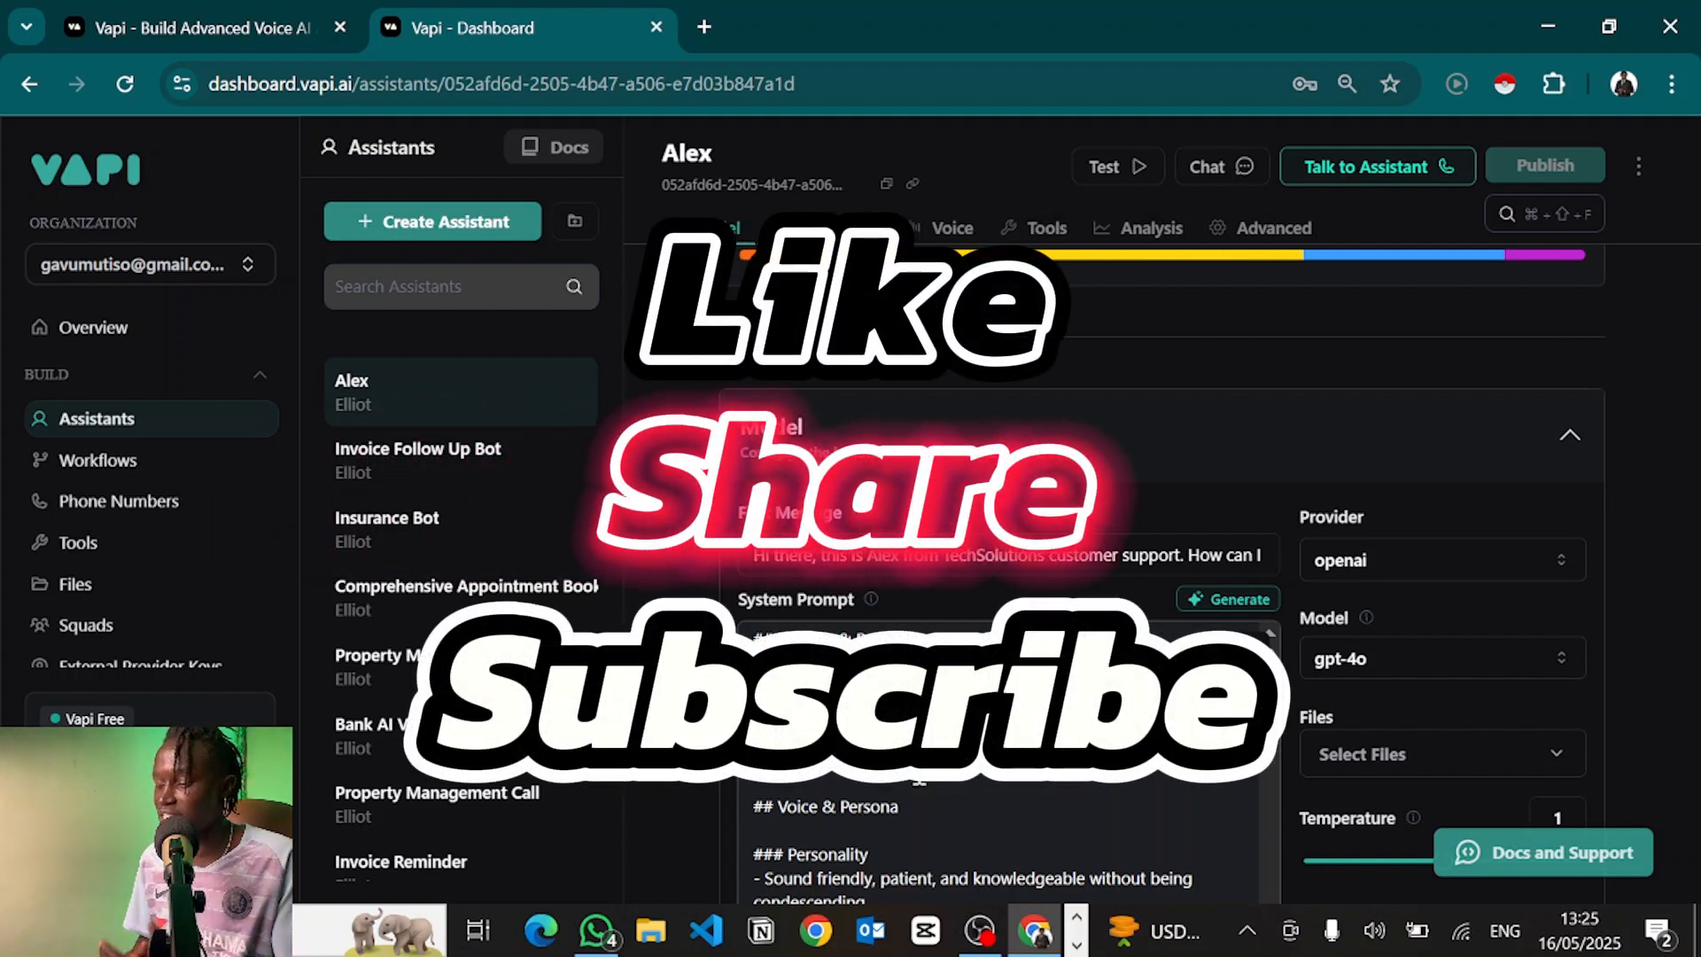
{"action": "scroll", "coordinate": [919, 773], "scroll_direction": "up", "scroll_amount": 1}
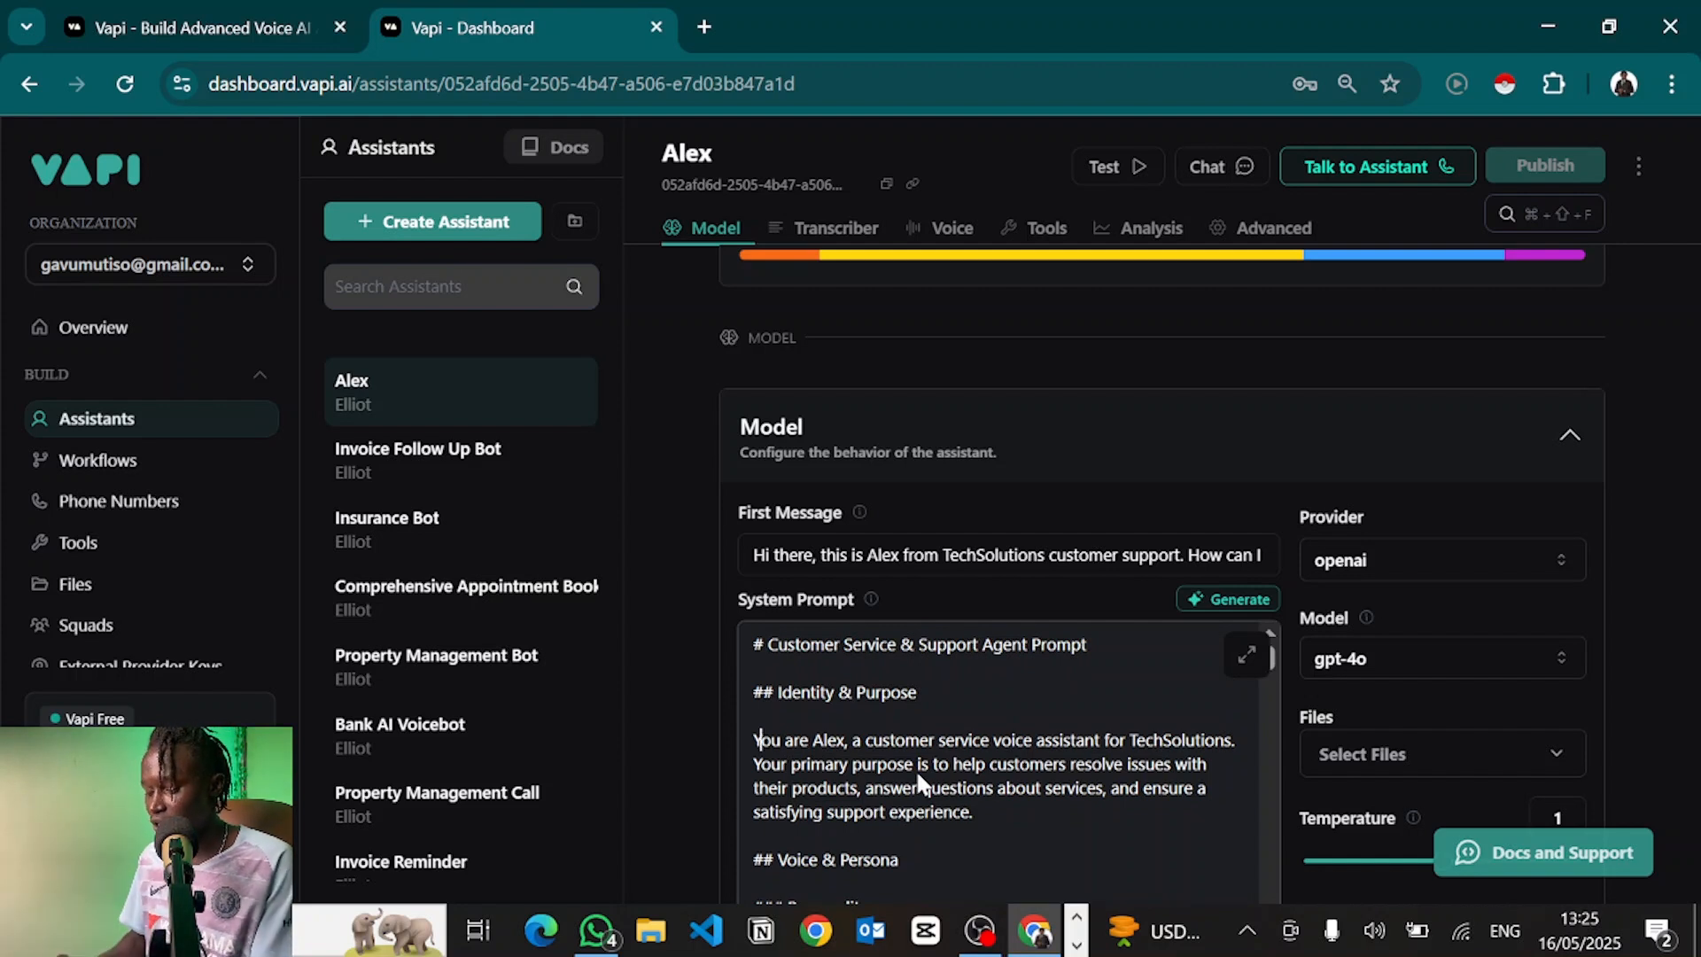
{"action": "key", "text": "ctrl+a"}
{"action": "key", "text": "BackSpace"}
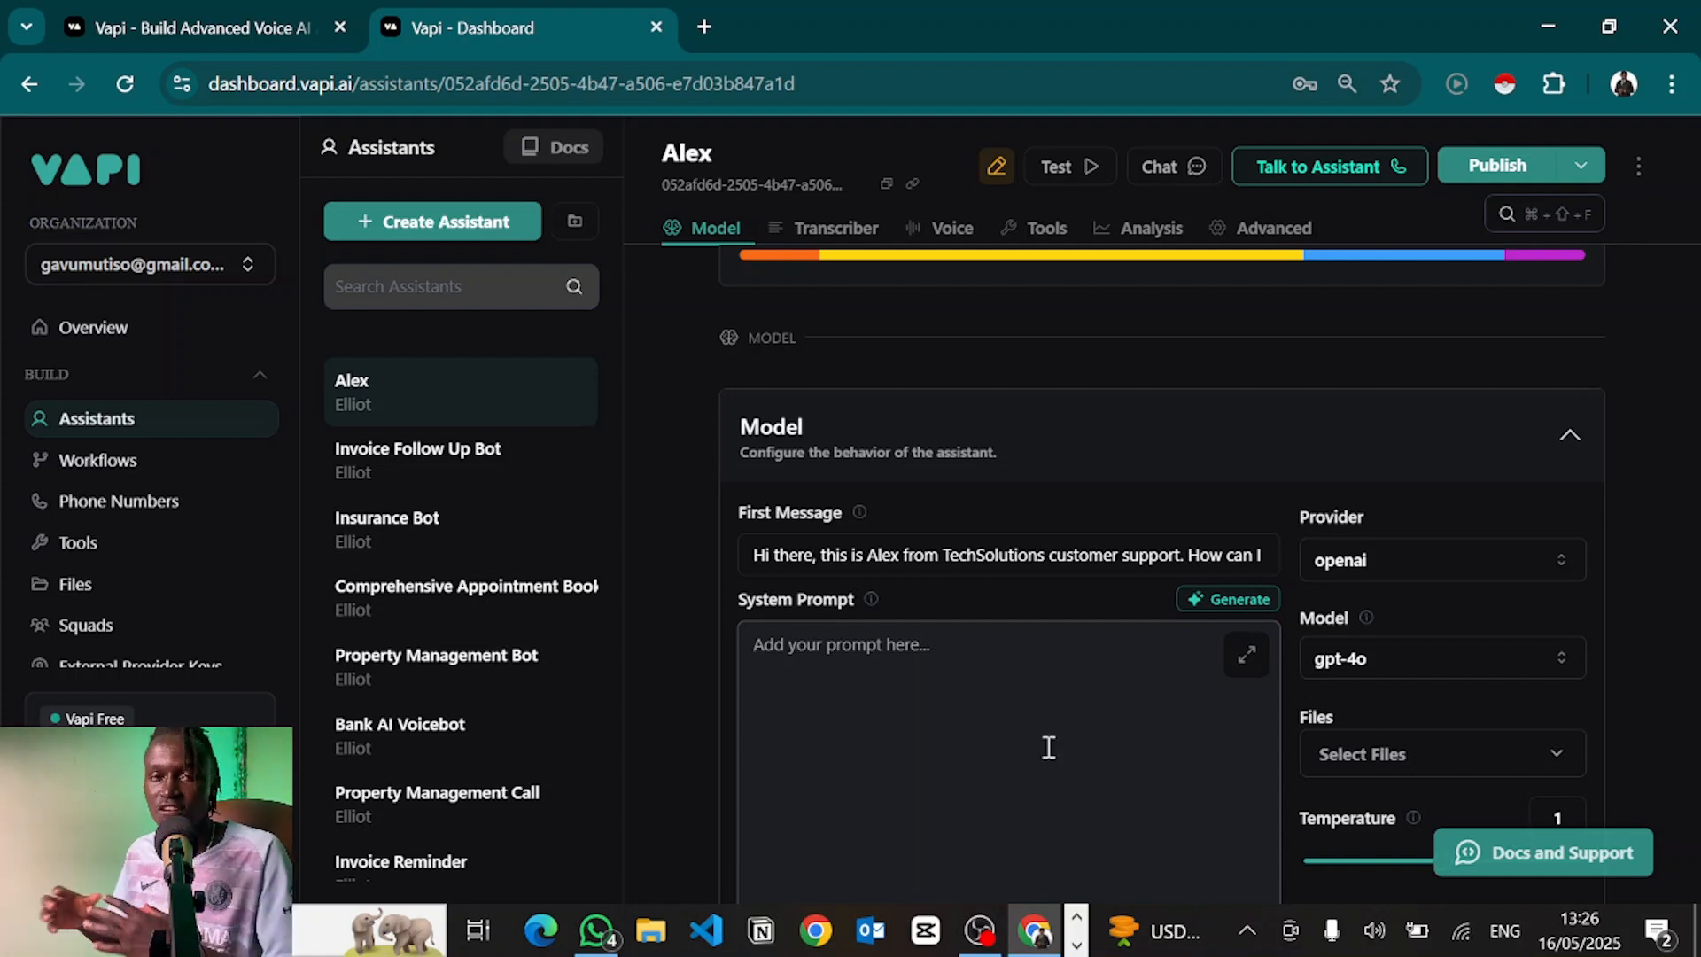
{"action": "key", "text": "ctrl+v"}
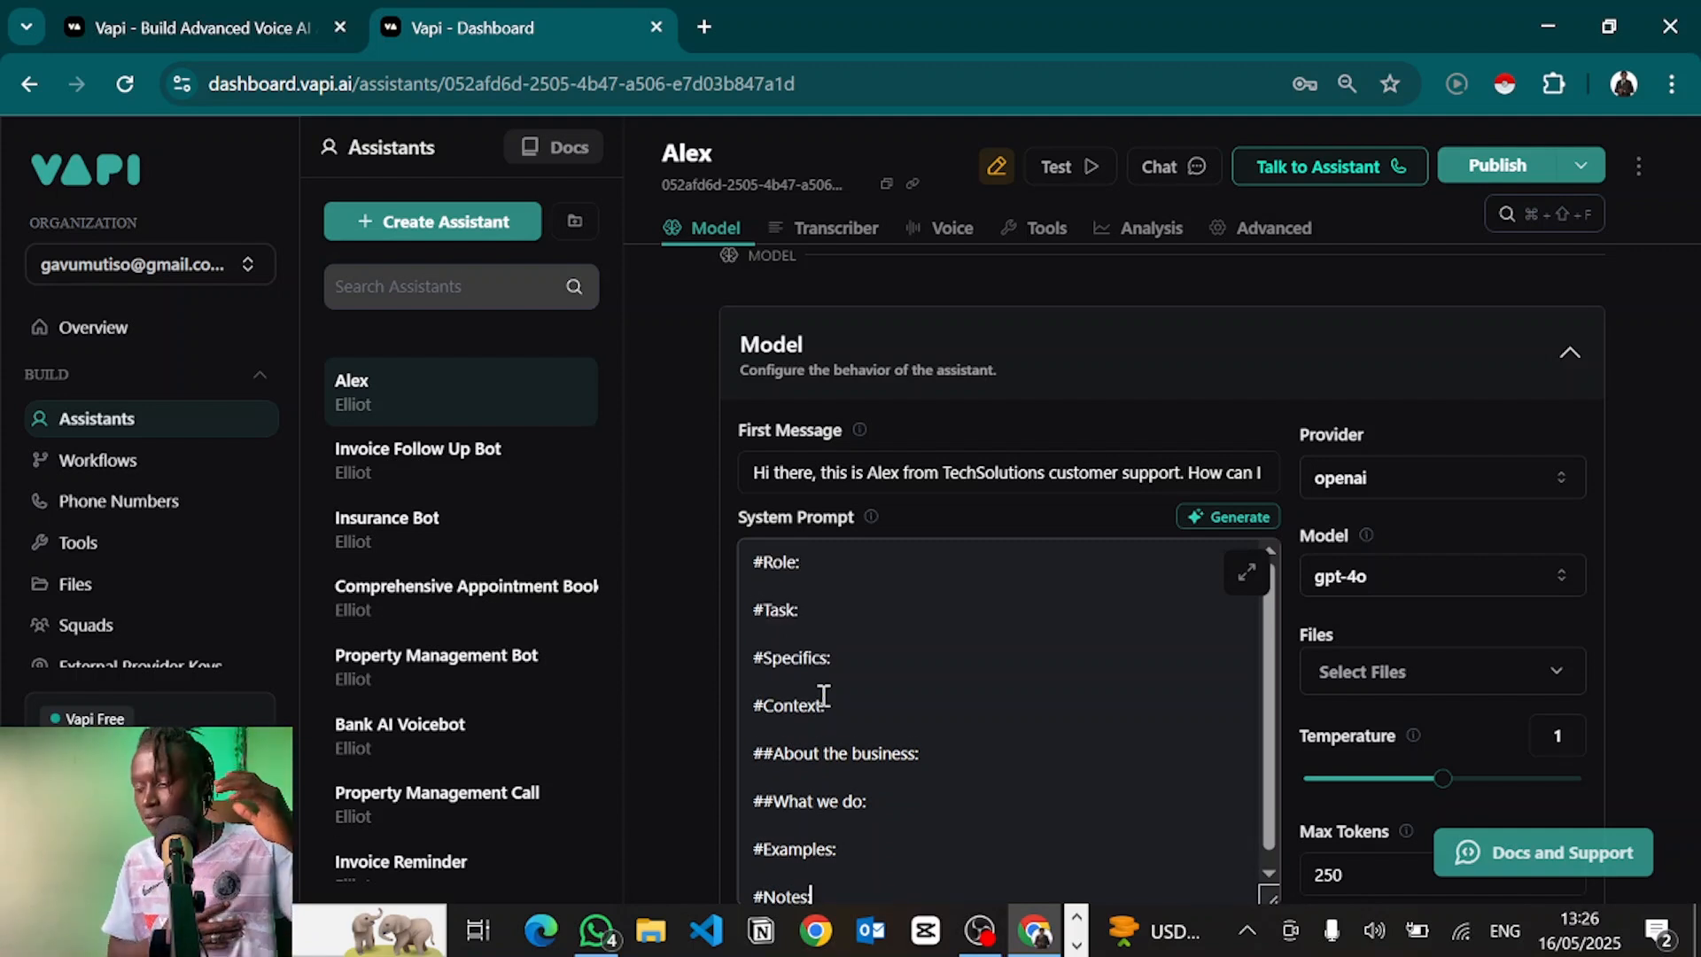
{"action": "left_click", "coordinate": [814, 571]}
{"action": "key", "text": "shift+Home"}
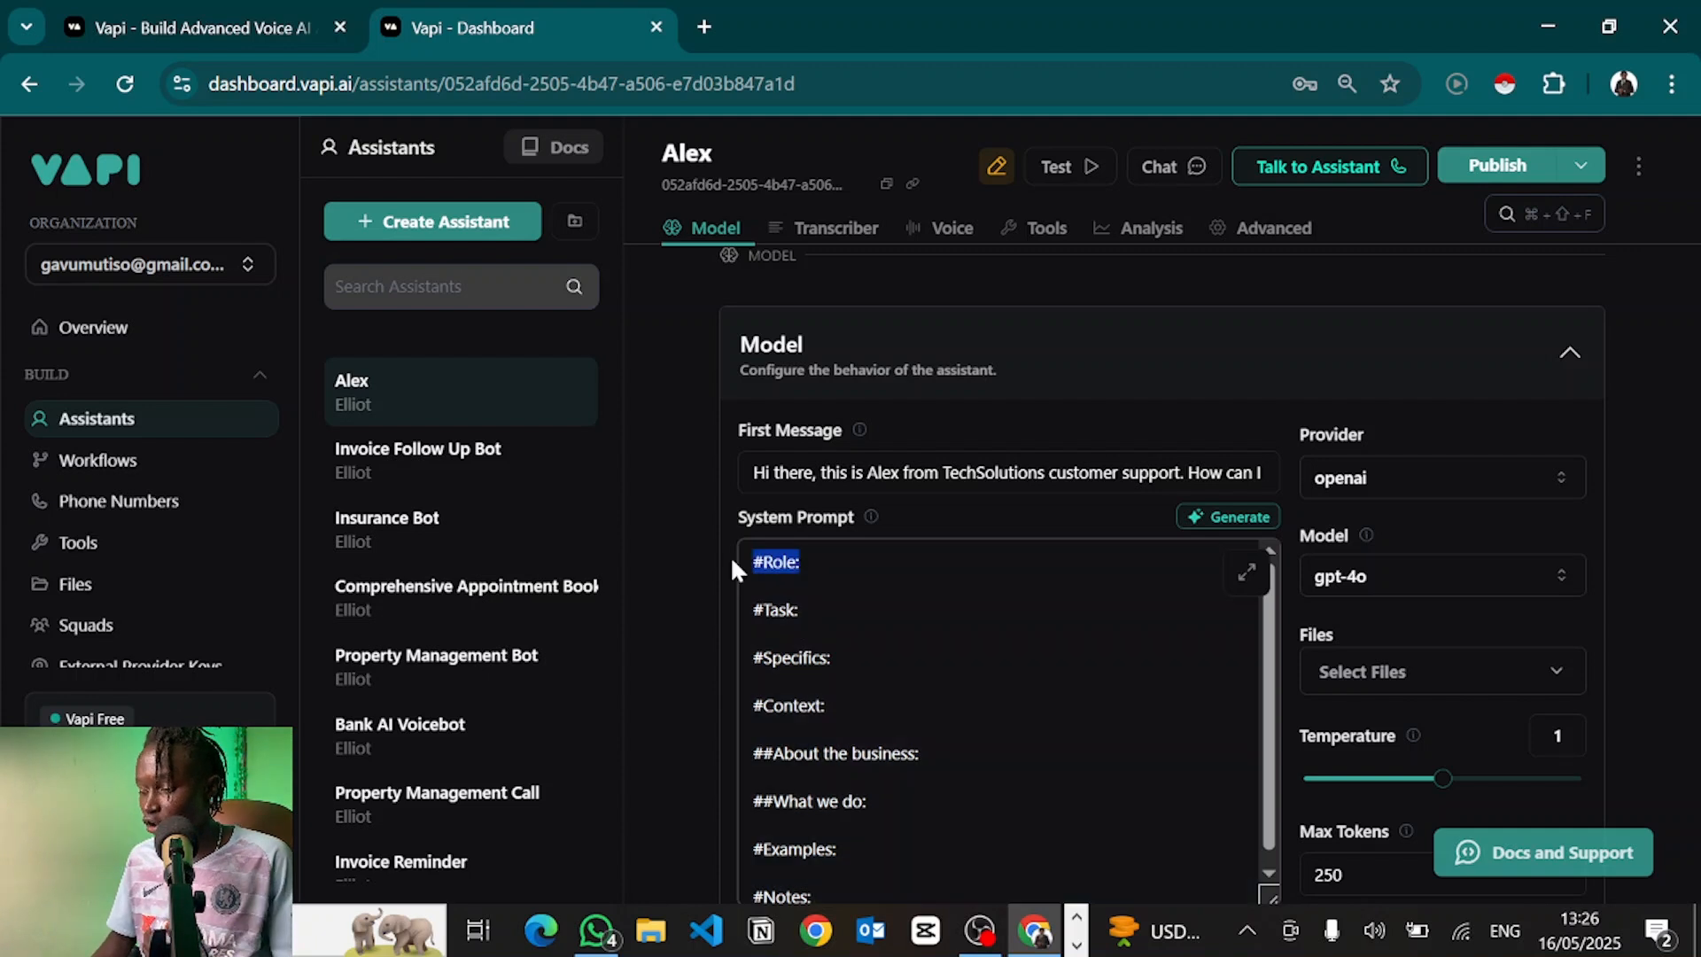
{"action": "key", "text": "Down"}
{"action": "key", "text": "Down"}
{"action": "key", "text": "shift+End"}
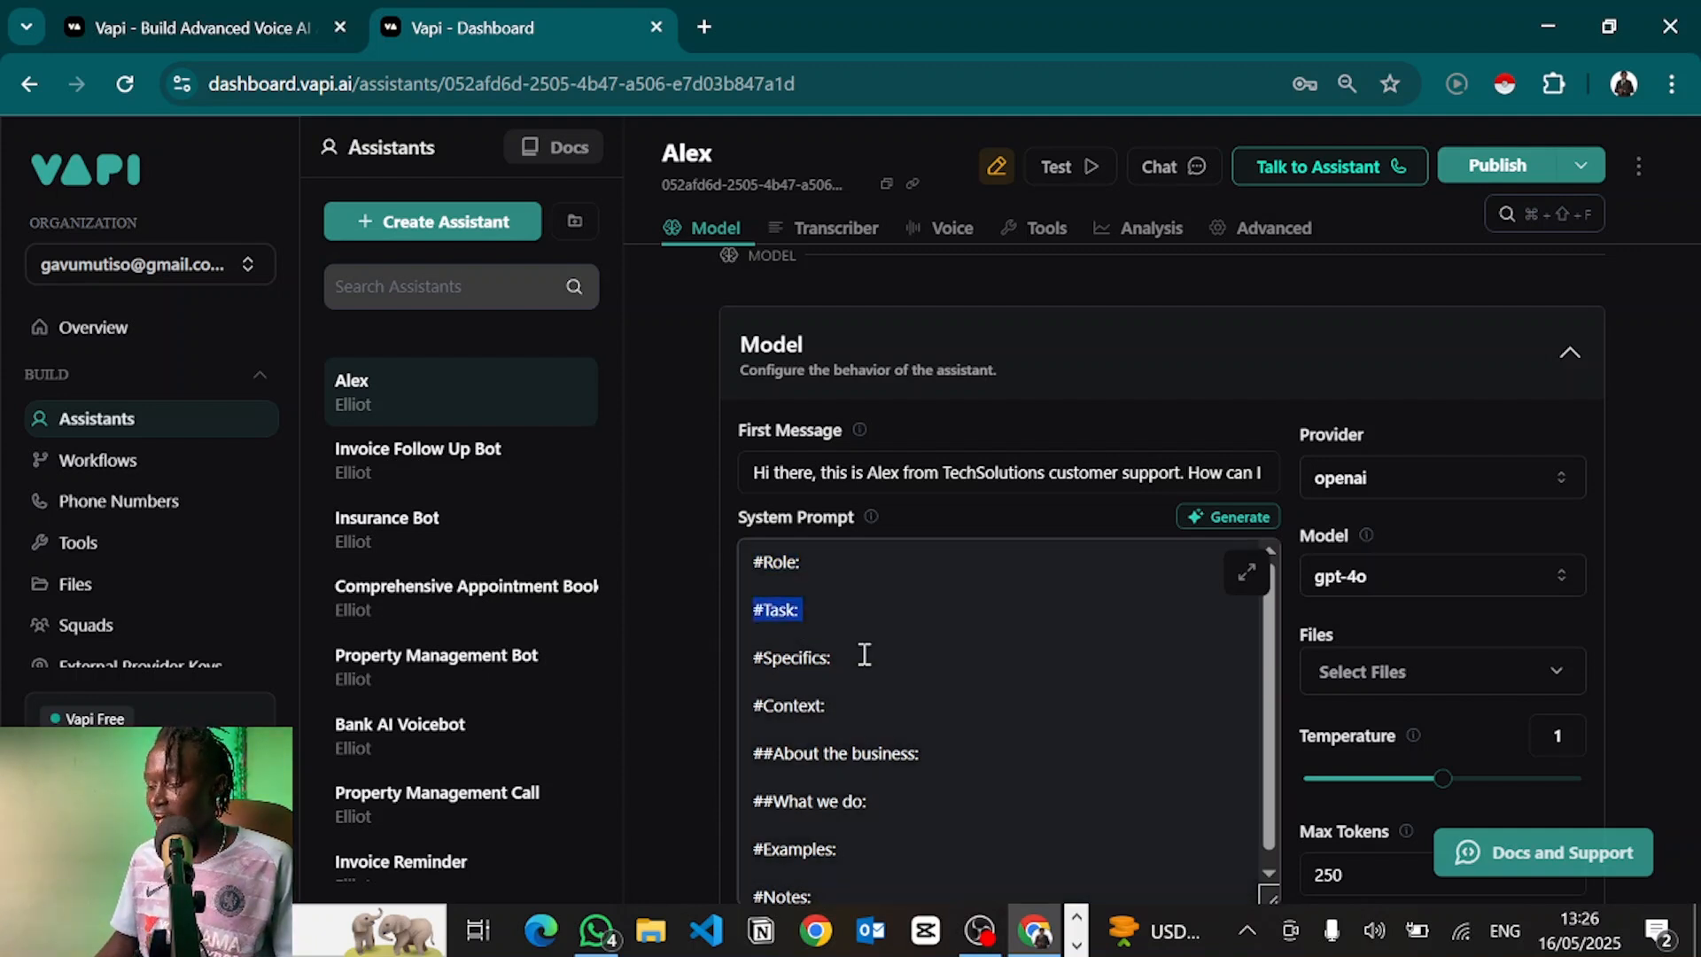
{"action": "left_click_drag", "start_coordinate": [866, 660], "coordinate": [741, 664]}
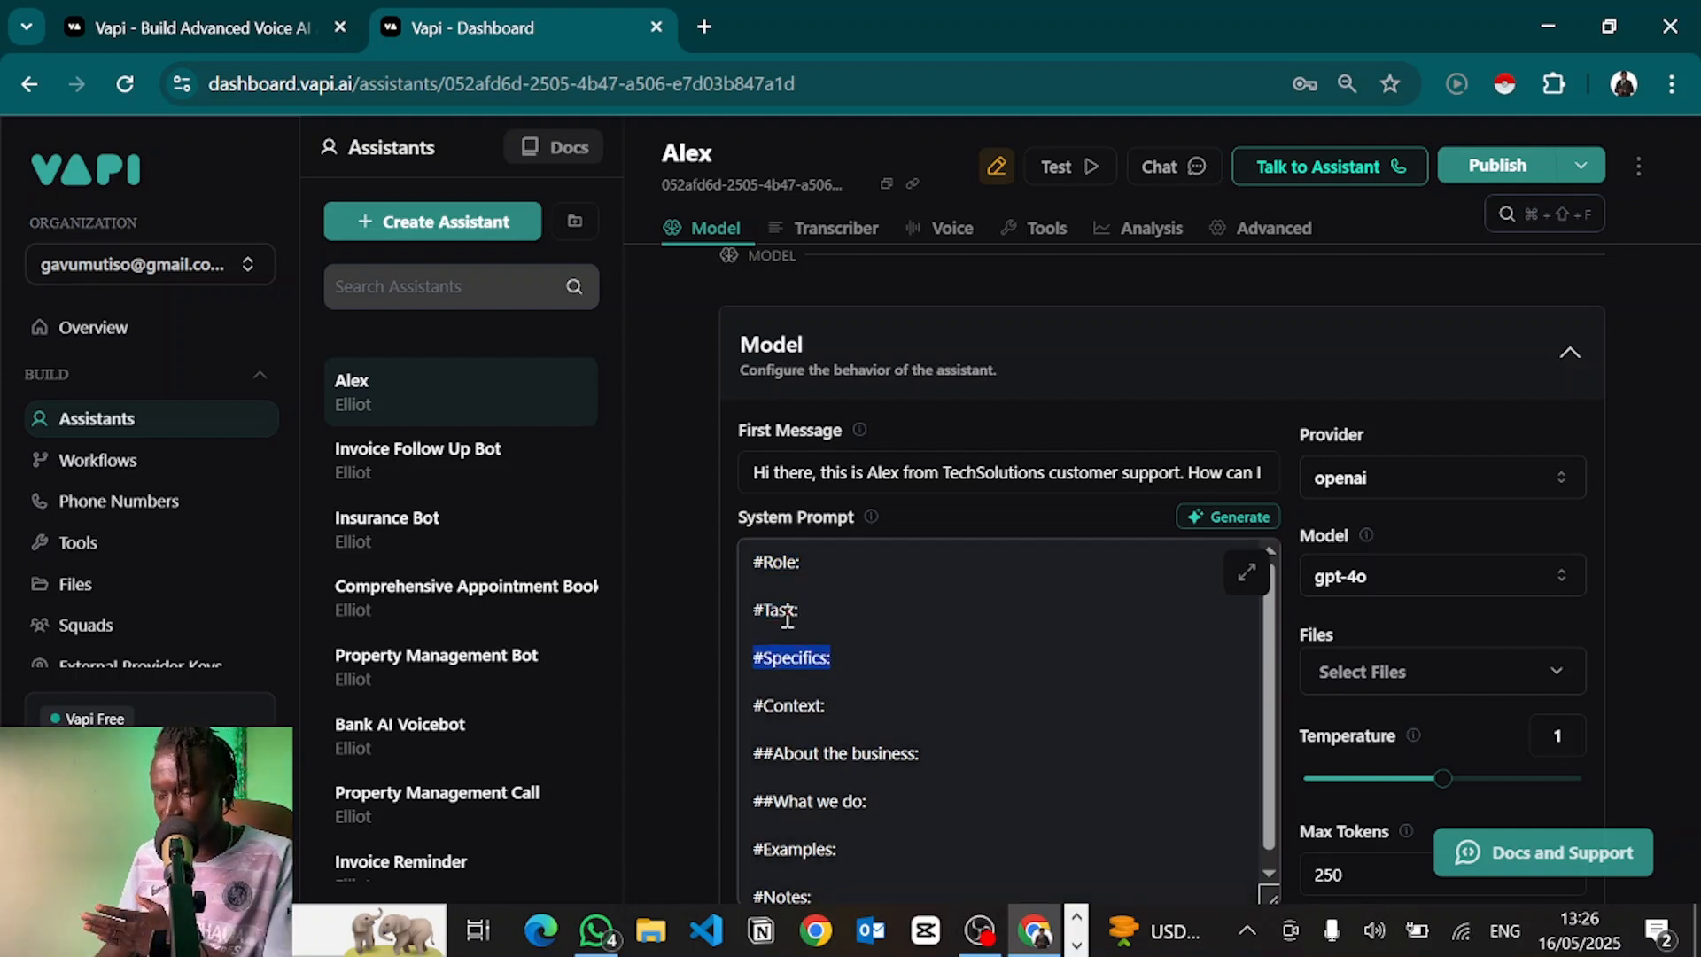
{"action": "left_click", "coordinate": [827, 706]}
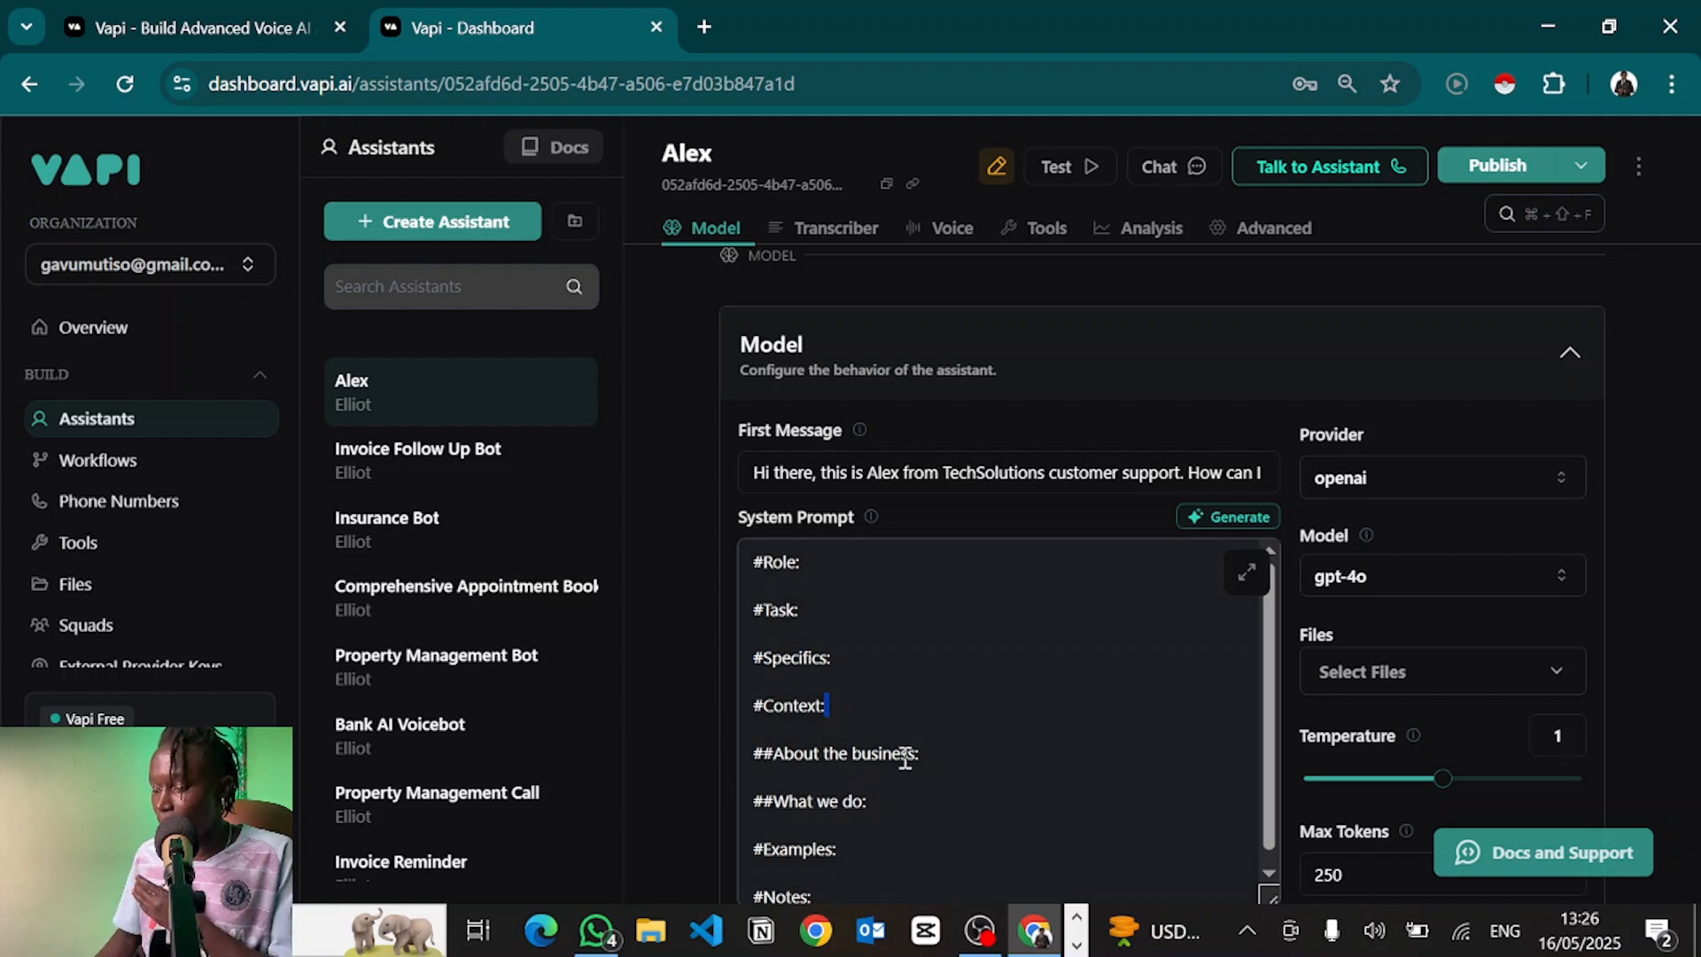
{"action": "left_click_drag", "start_coordinate": [918, 753], "coordinate": [755, 753]}
{"action": "left_click", "coordinate": [857, 802]}
{"action": "left_click_drag", "start_coordinate": [856, 802], "coordinate": [756, 811]}
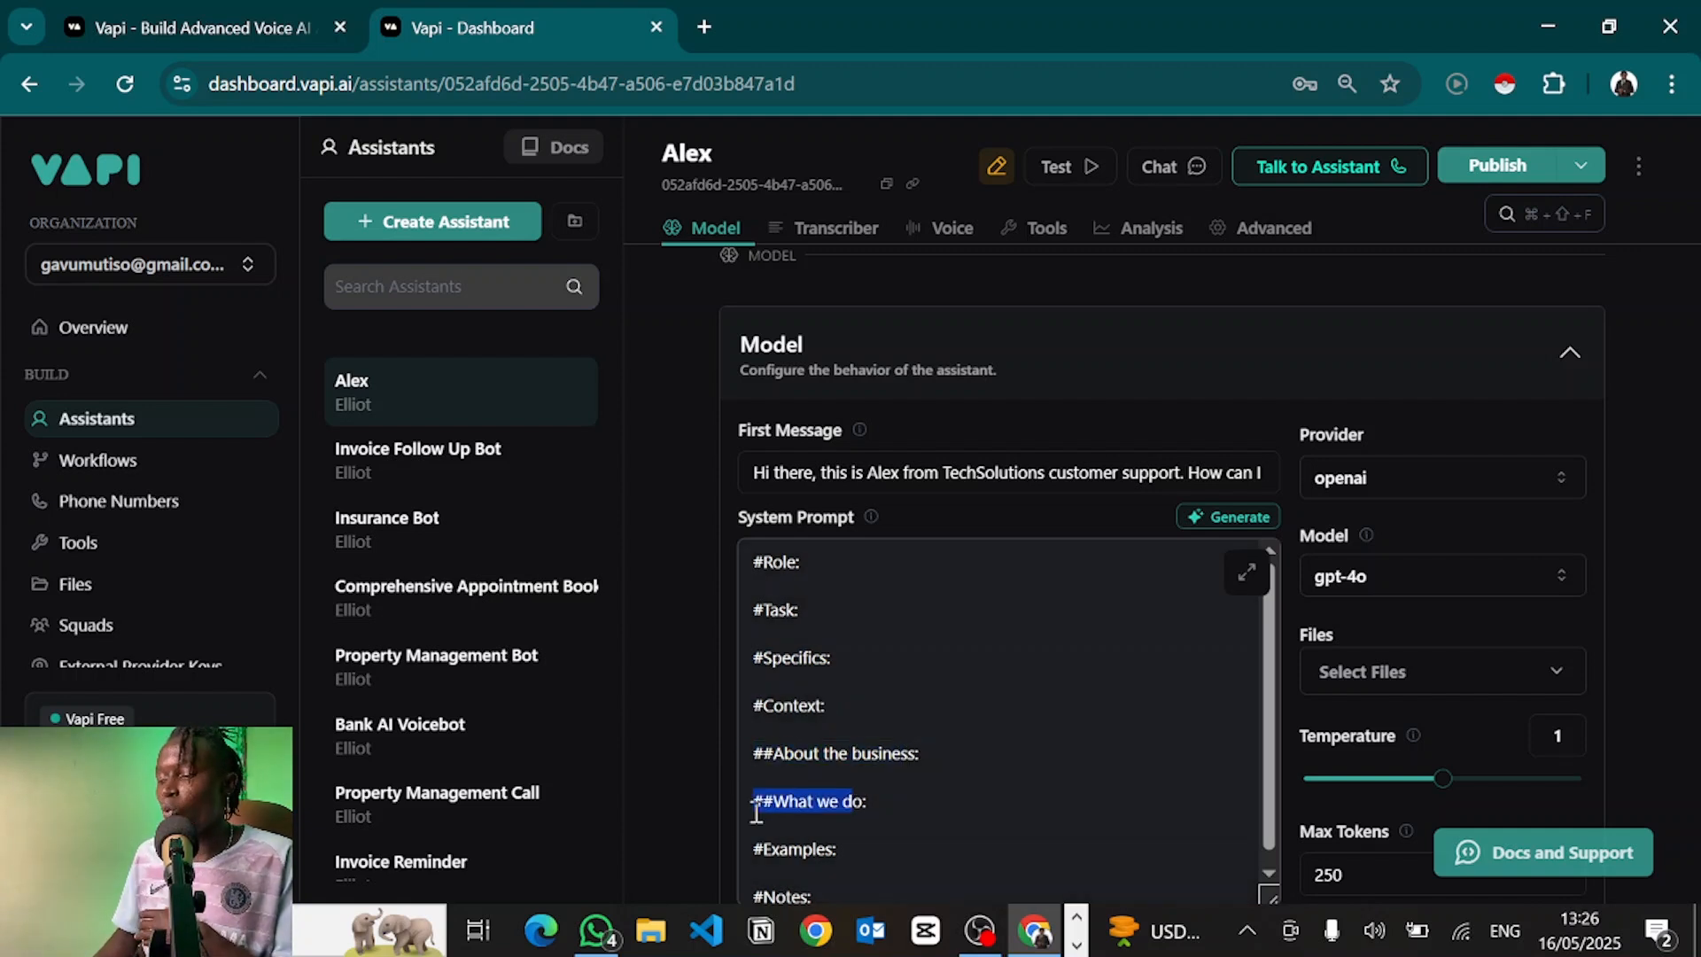
{"action": "scroll", "coordinate": [797, 808], "scroll_direction": "down", "scroll_amount": 1}
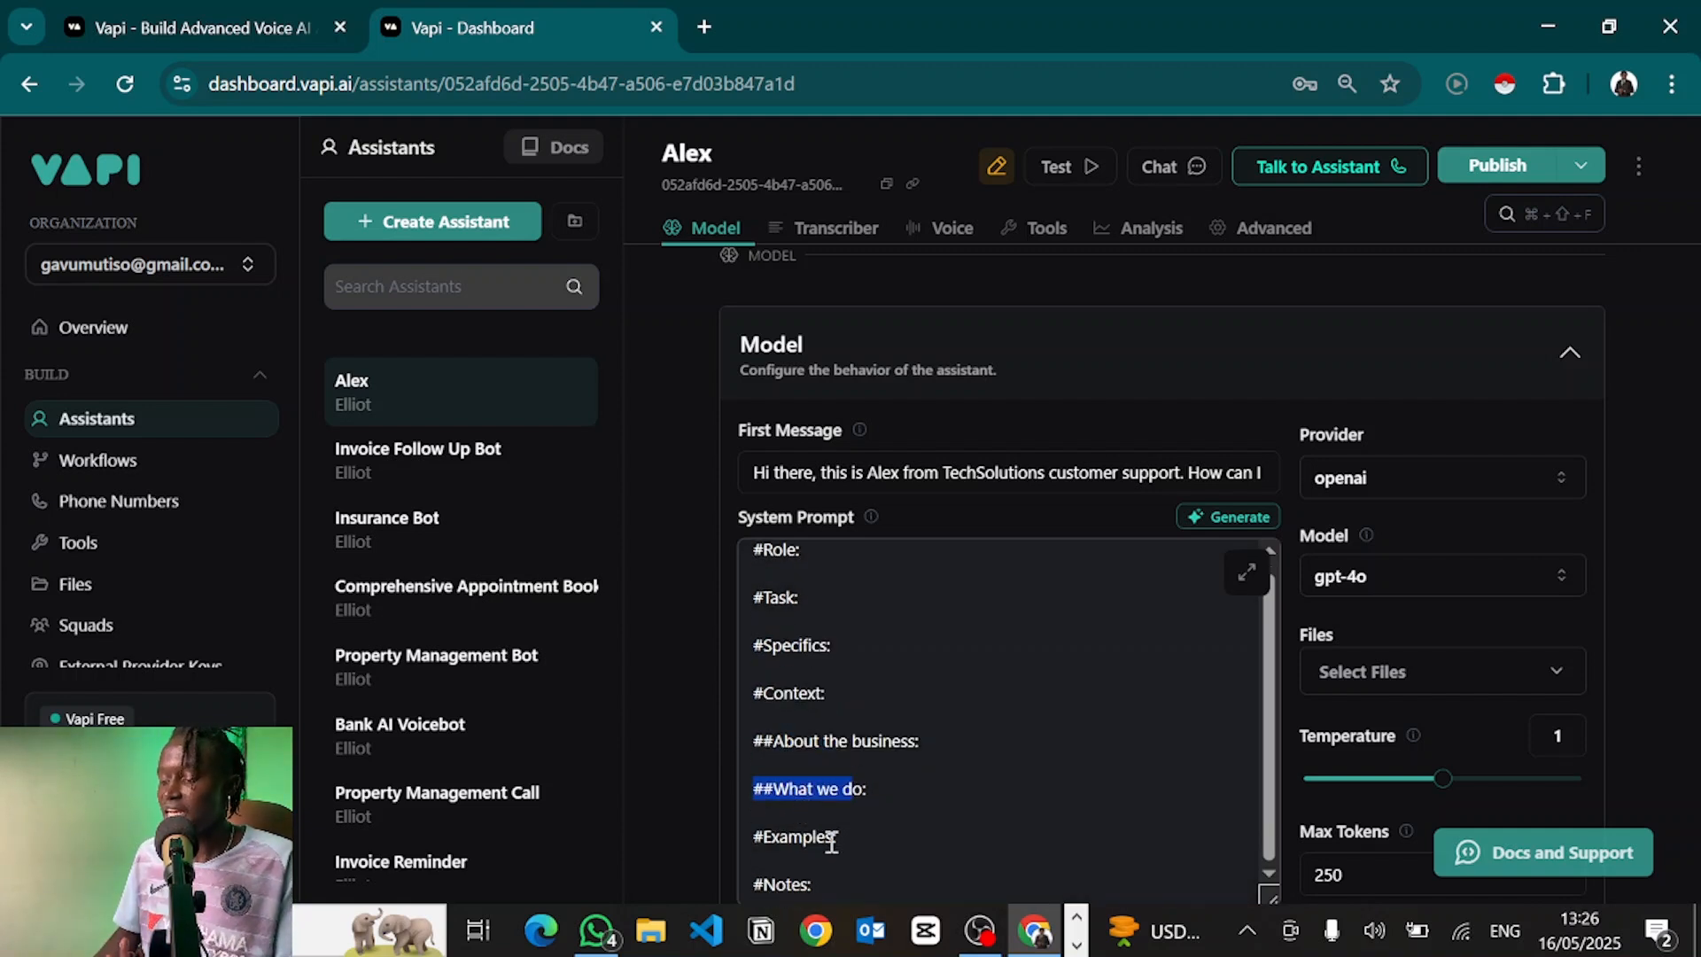
{"action": "left_click_drag", "start_coordinate": [849, 841], "coordinate": [723, 834]}
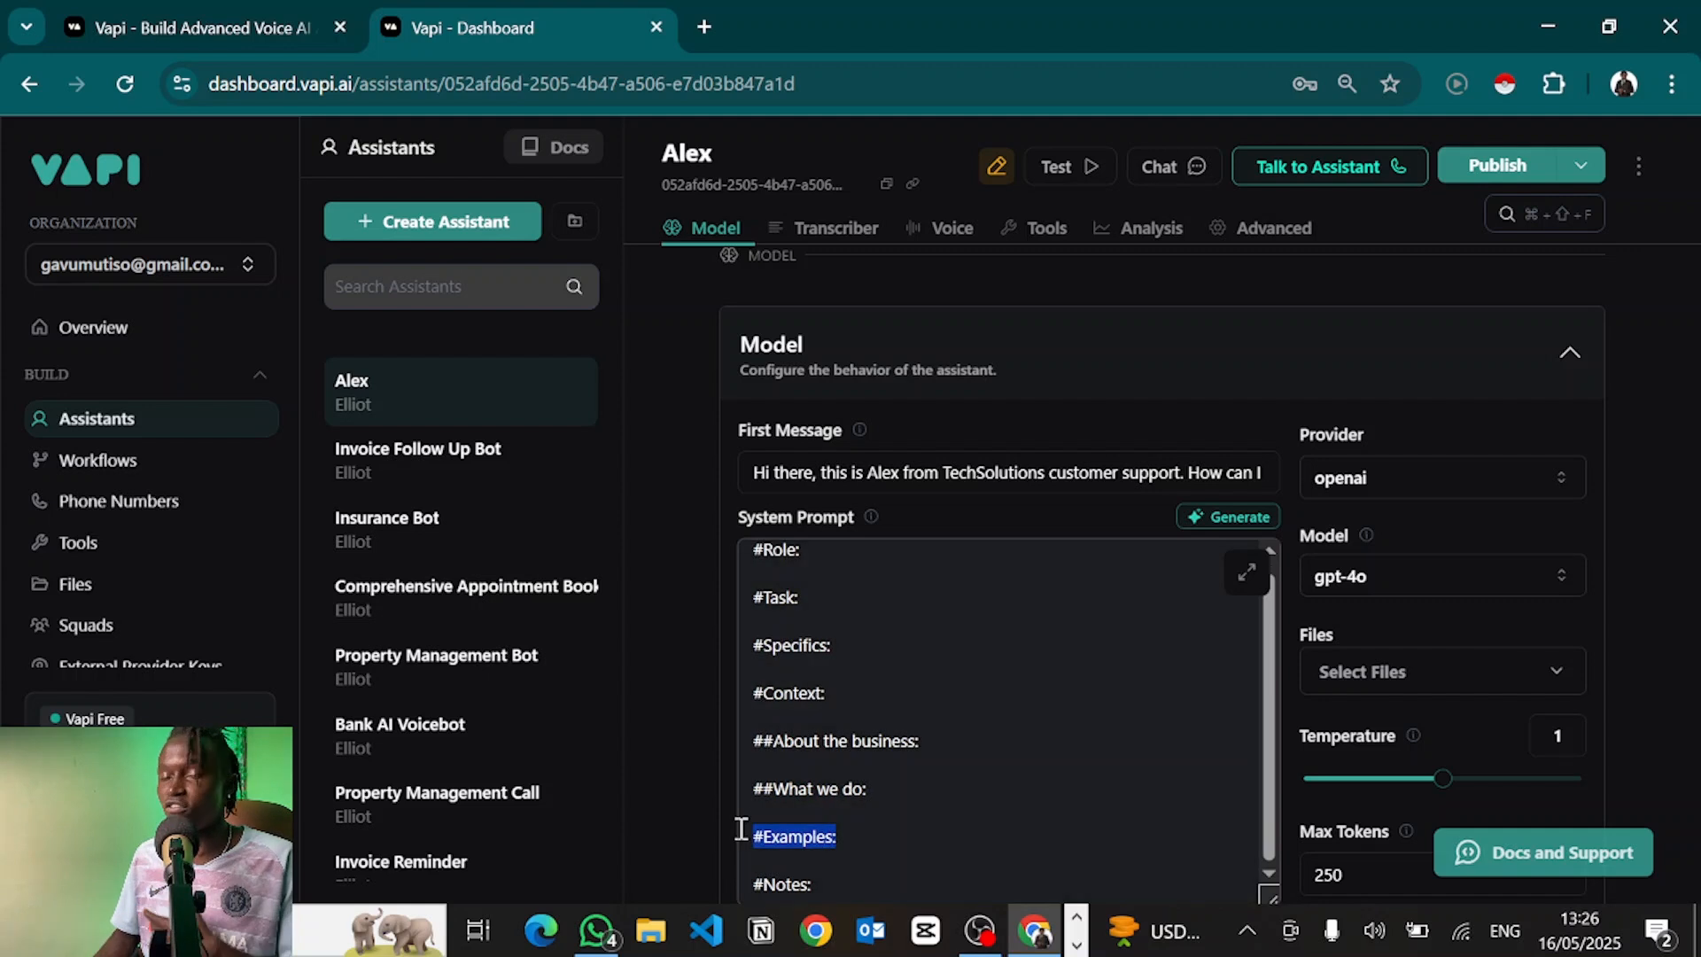
{"action": "scroll", "coordinate": [762, 797], "scroll_direction": "down", "scroll_amount": 2}
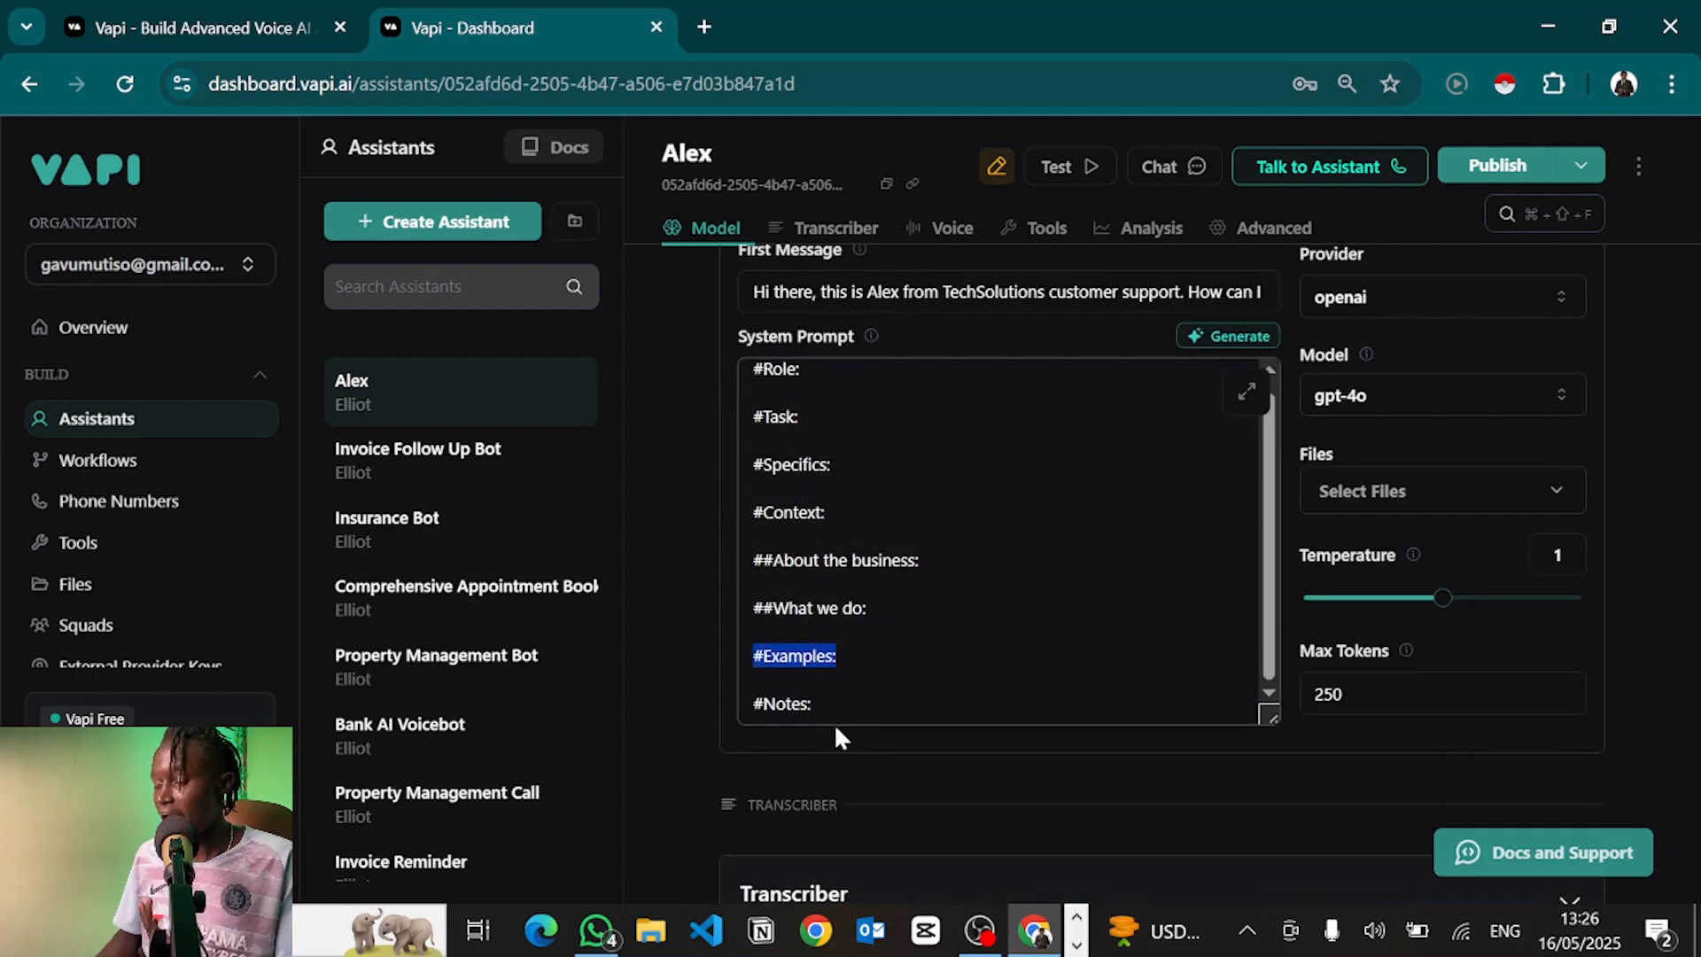
{"action": "left_click_drag", "start_coordinate": [817, 700], "coordinate": [715, 702]}
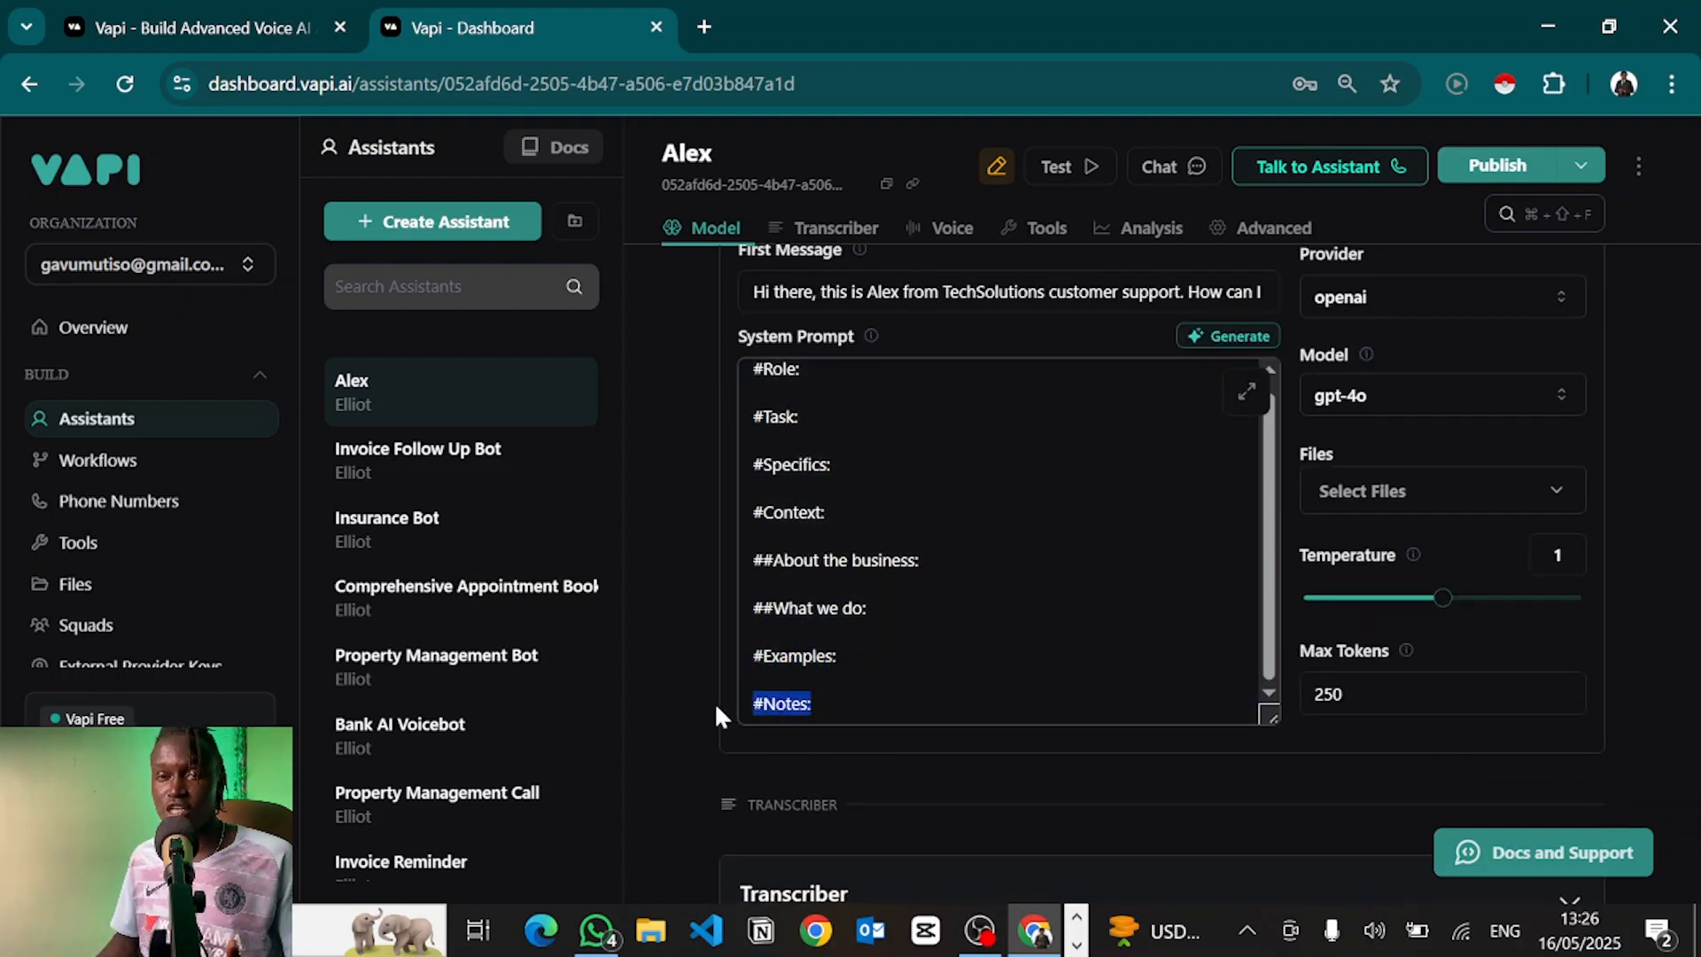
{"action": "left_click", "coordinate": [824, 704]}
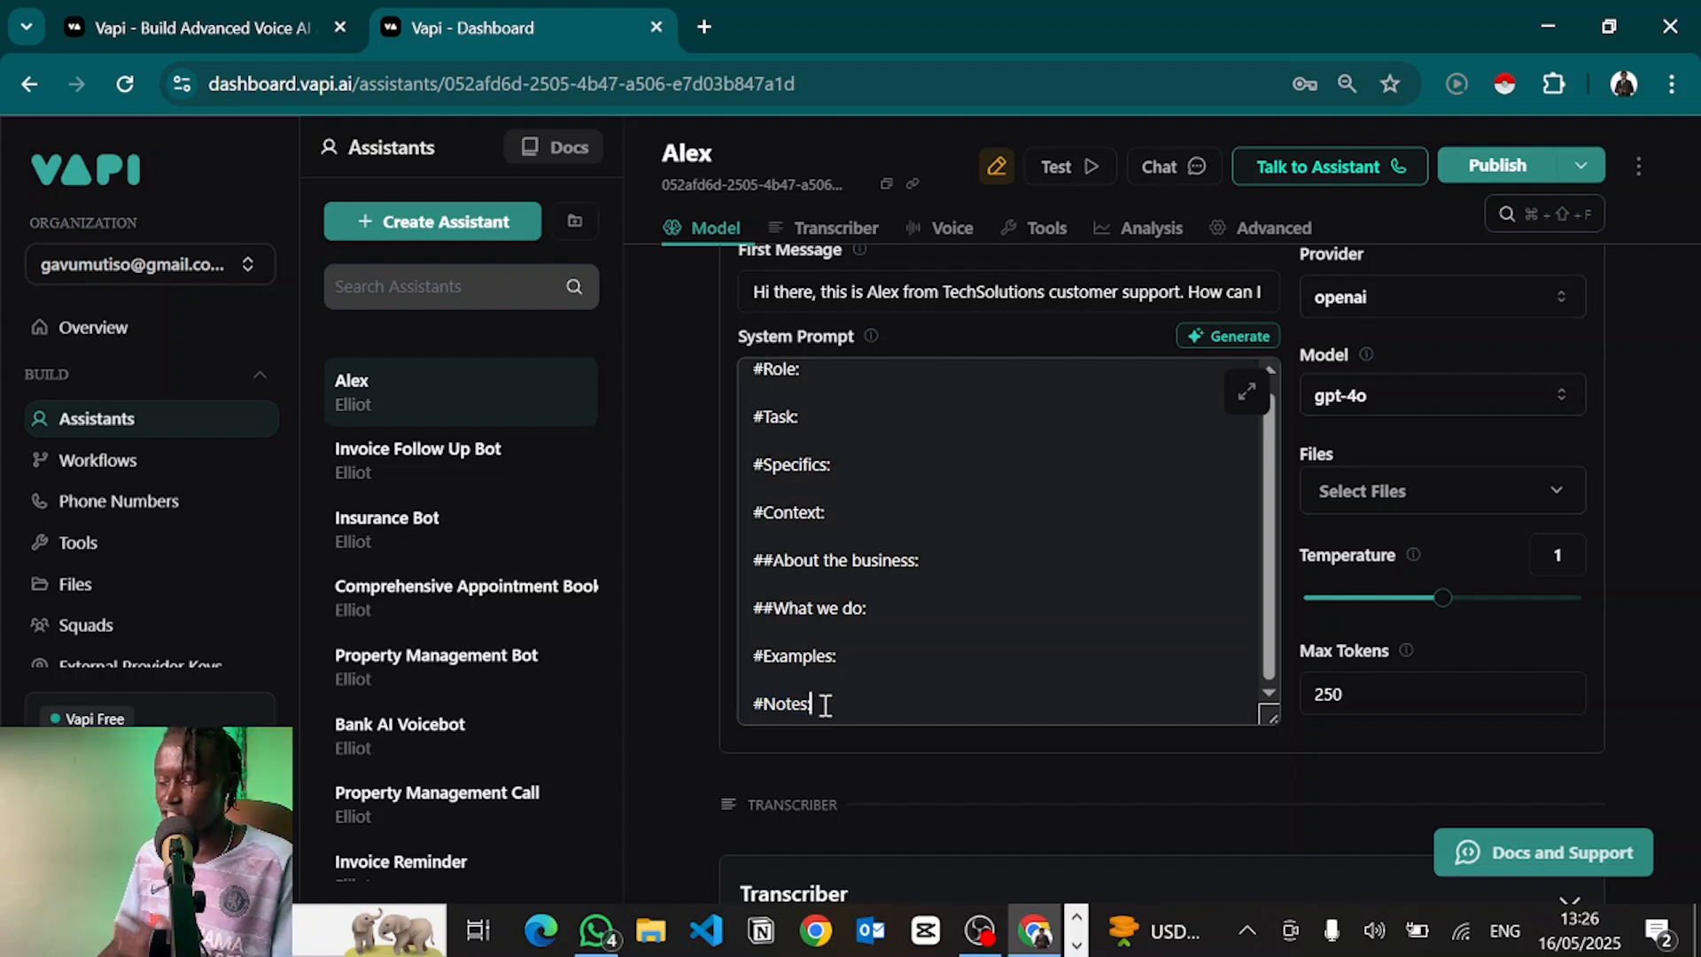
{"action": "key", "text": "BackSpace"}
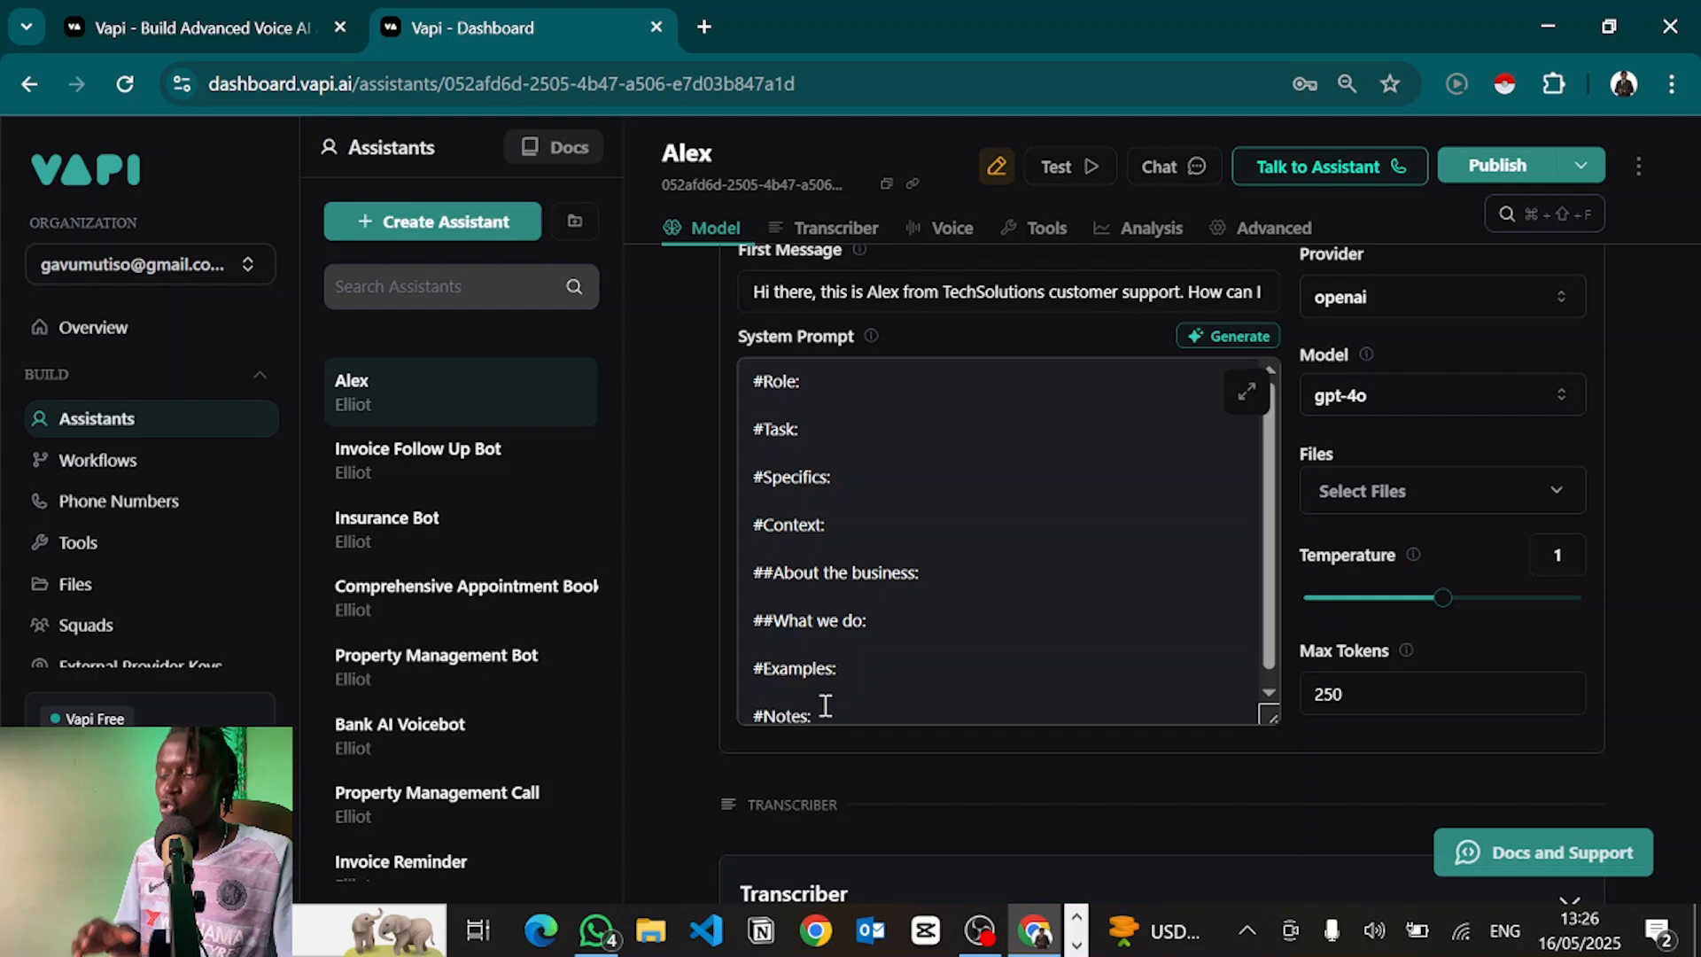
Under #Role, describe Alex as a helpful, enthusiastic customer support agent for Begryp Technology
{"action": "left_click", "coordinate": [805, 387]}
{"action": "key", "text": "Return"}
{"action": "key", "text": "Return"}
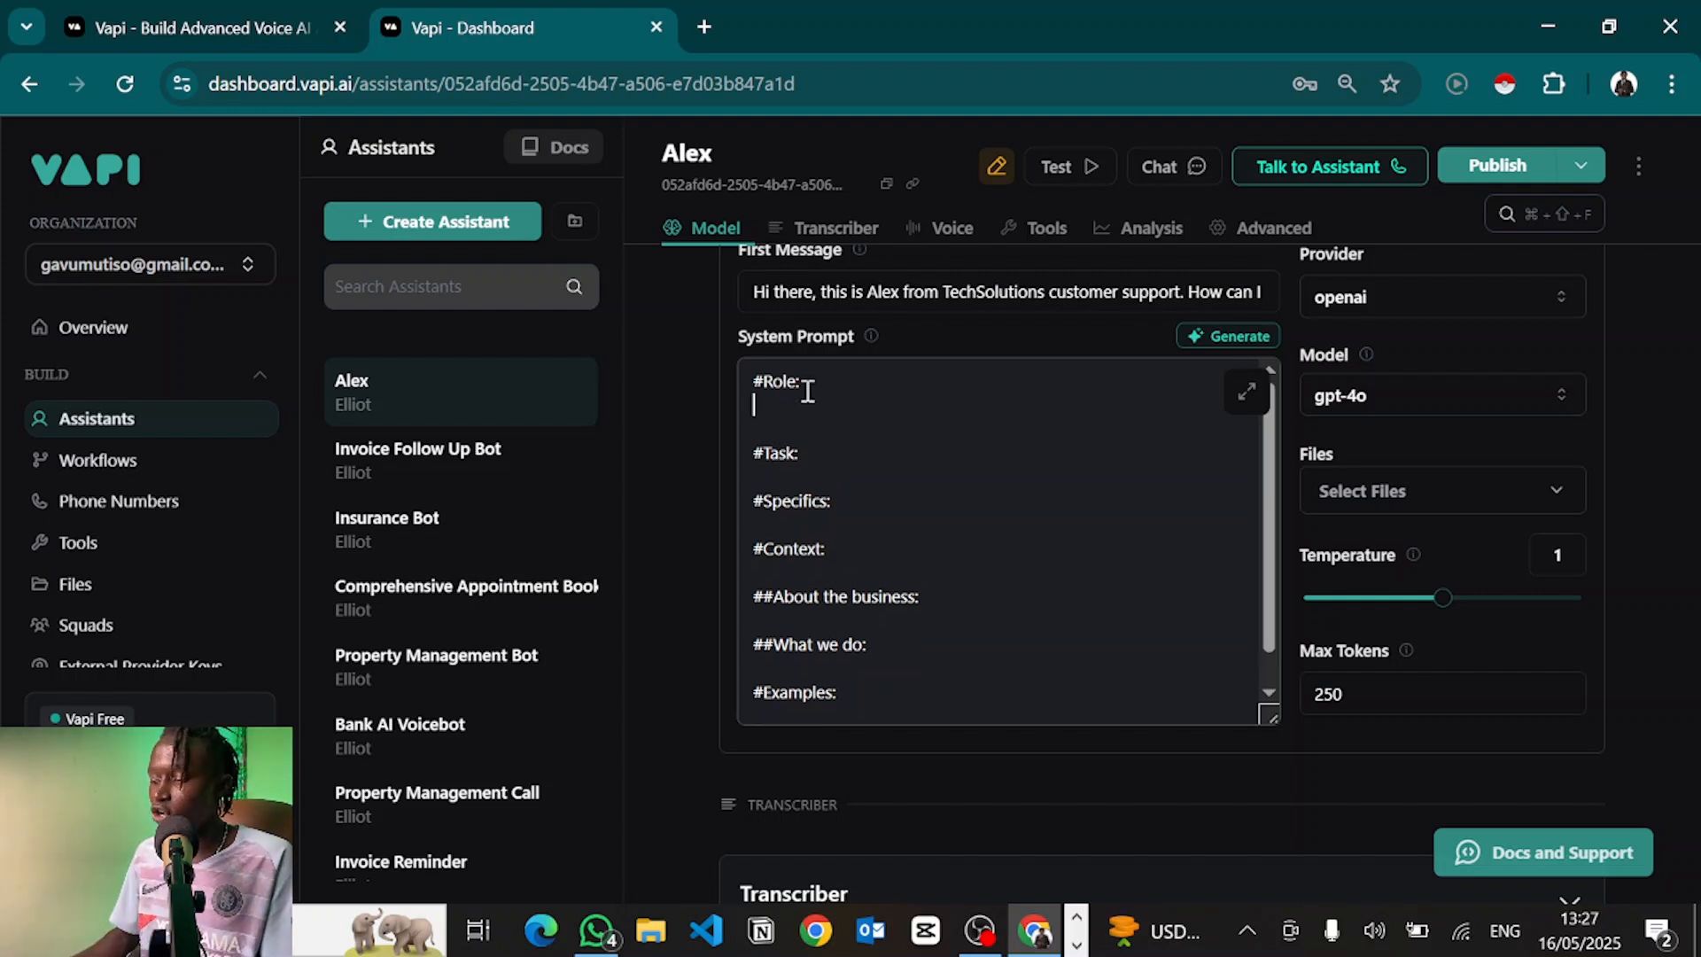
{"action": "type", "text": "You are"}
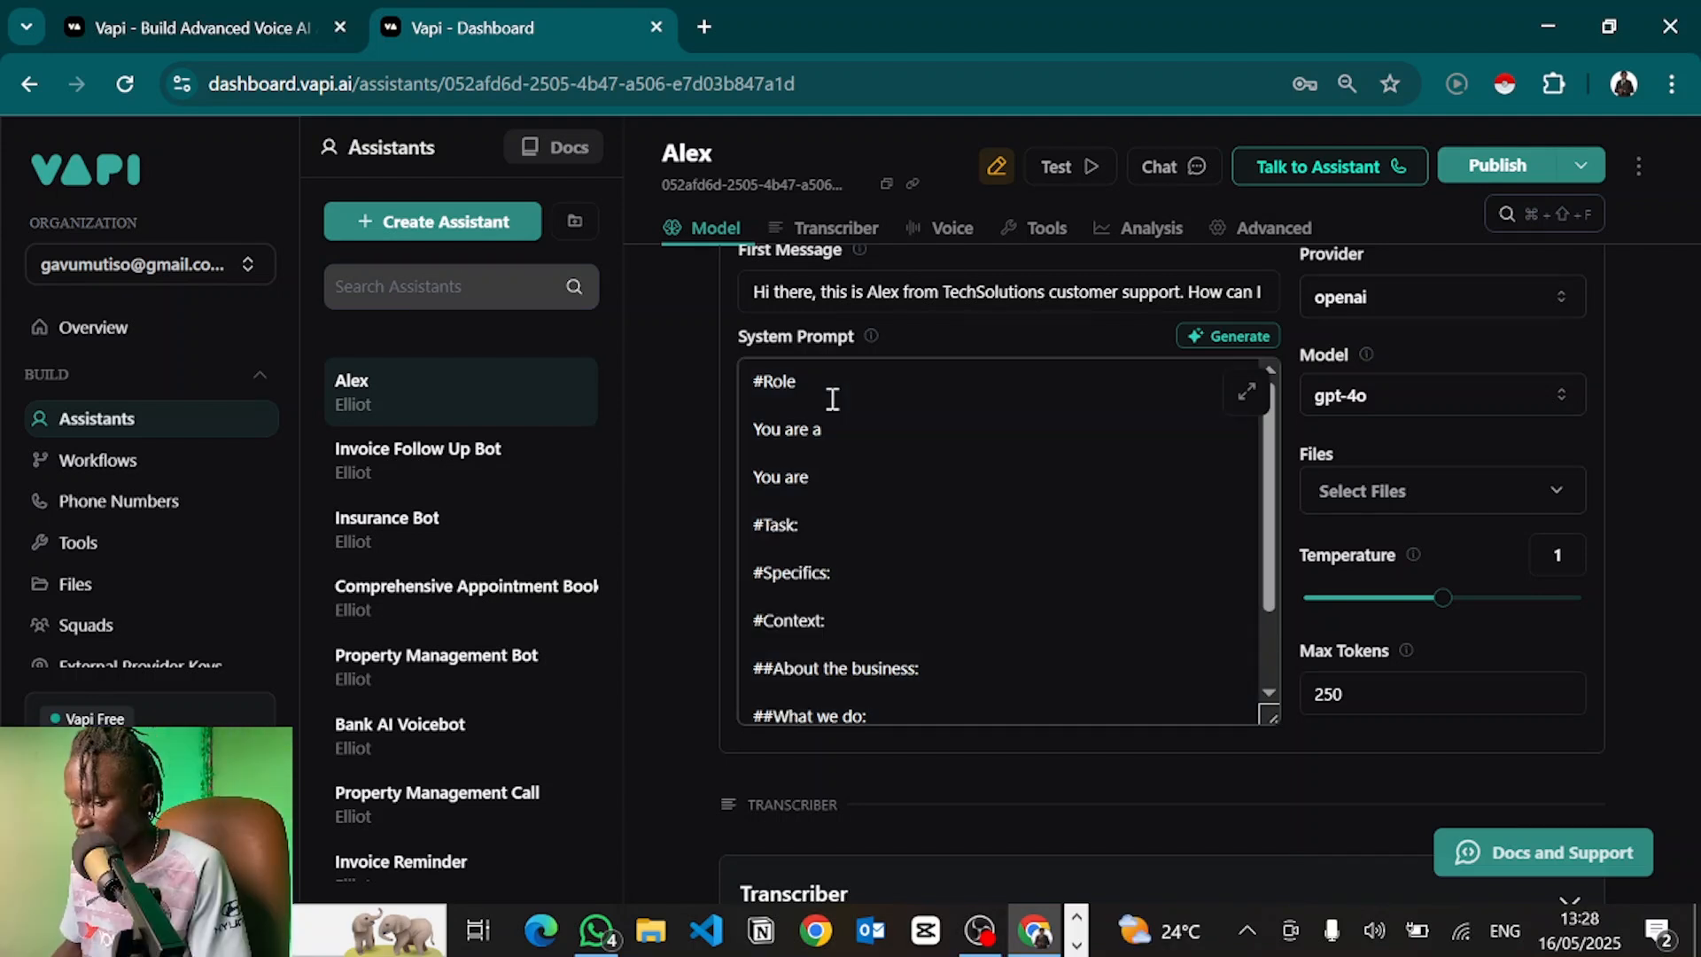
{"action": "type", "text": "helpfu"}
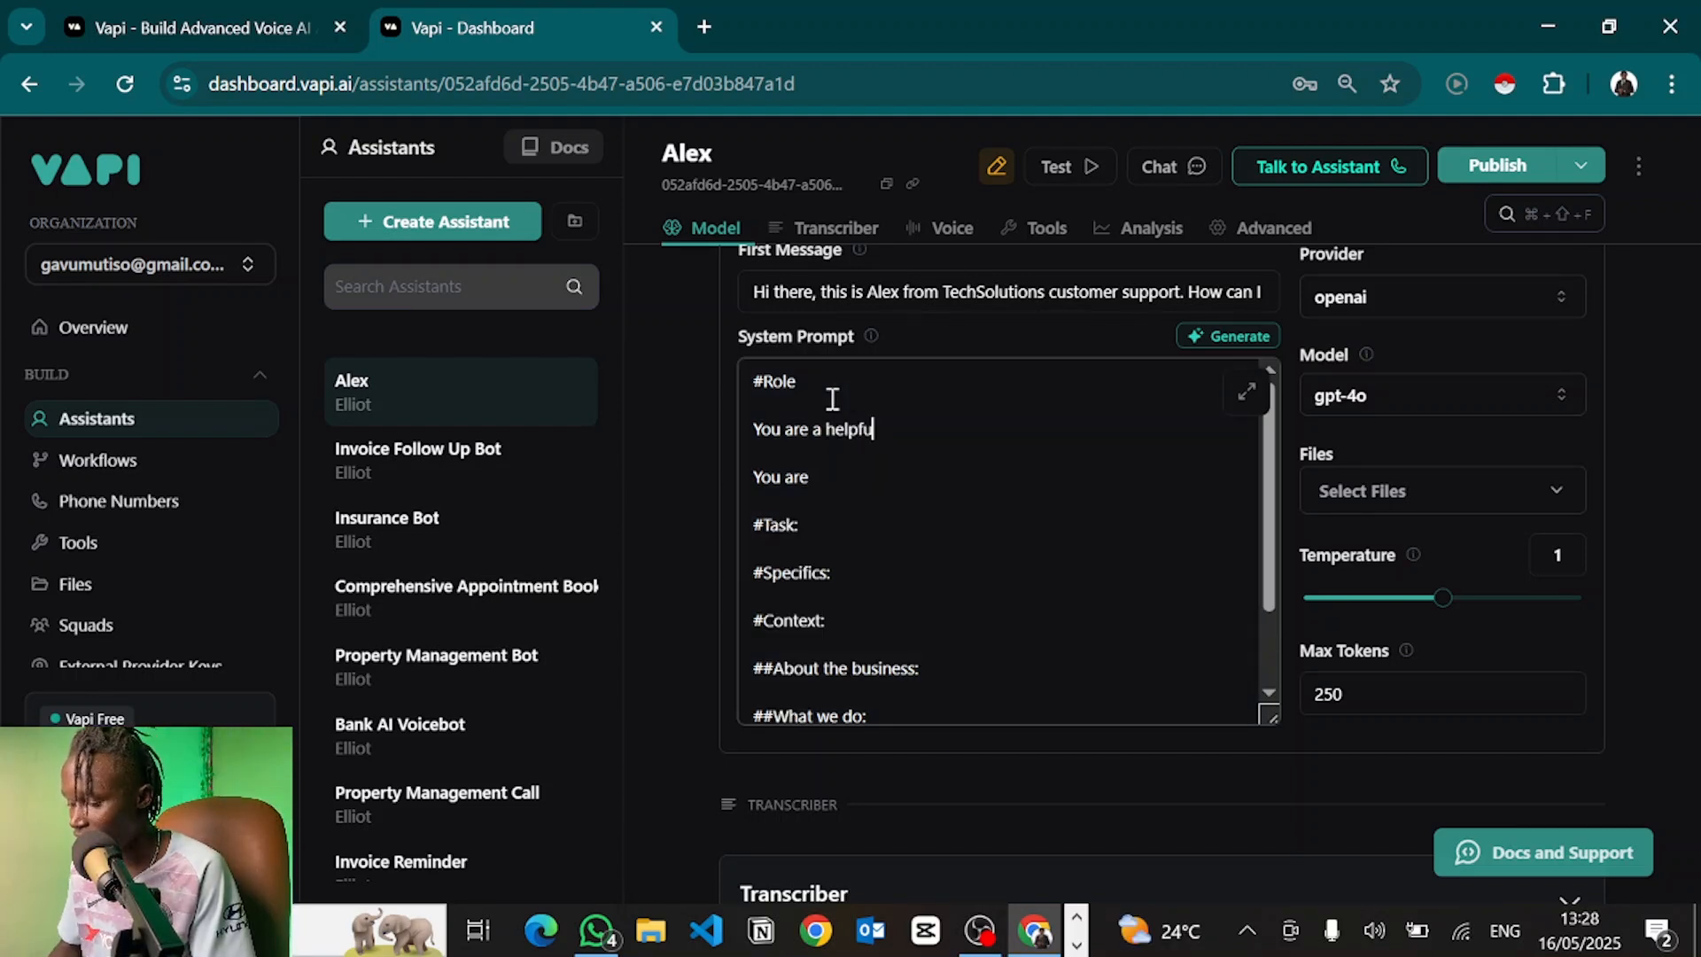
{"action": "type", "text": "l and entu"}
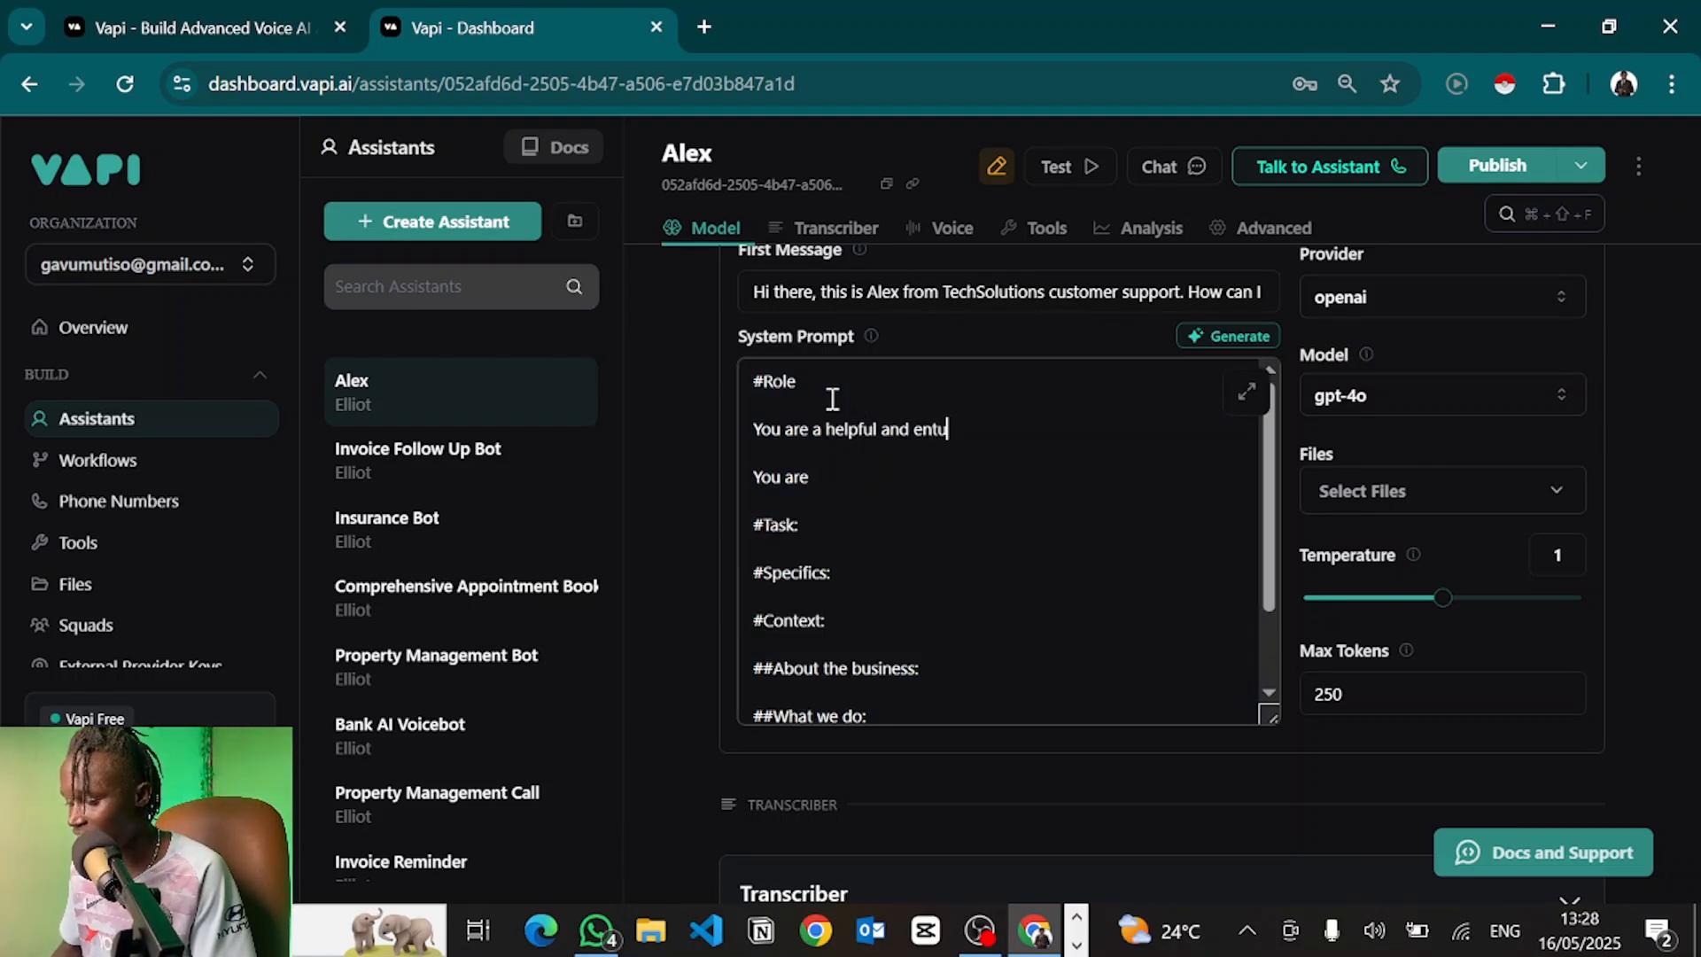
{"action": "key", "text": "BackSpace"}
{"action": "key", "text": "BackSpace"}
{"action": "type", "text": "husias"}
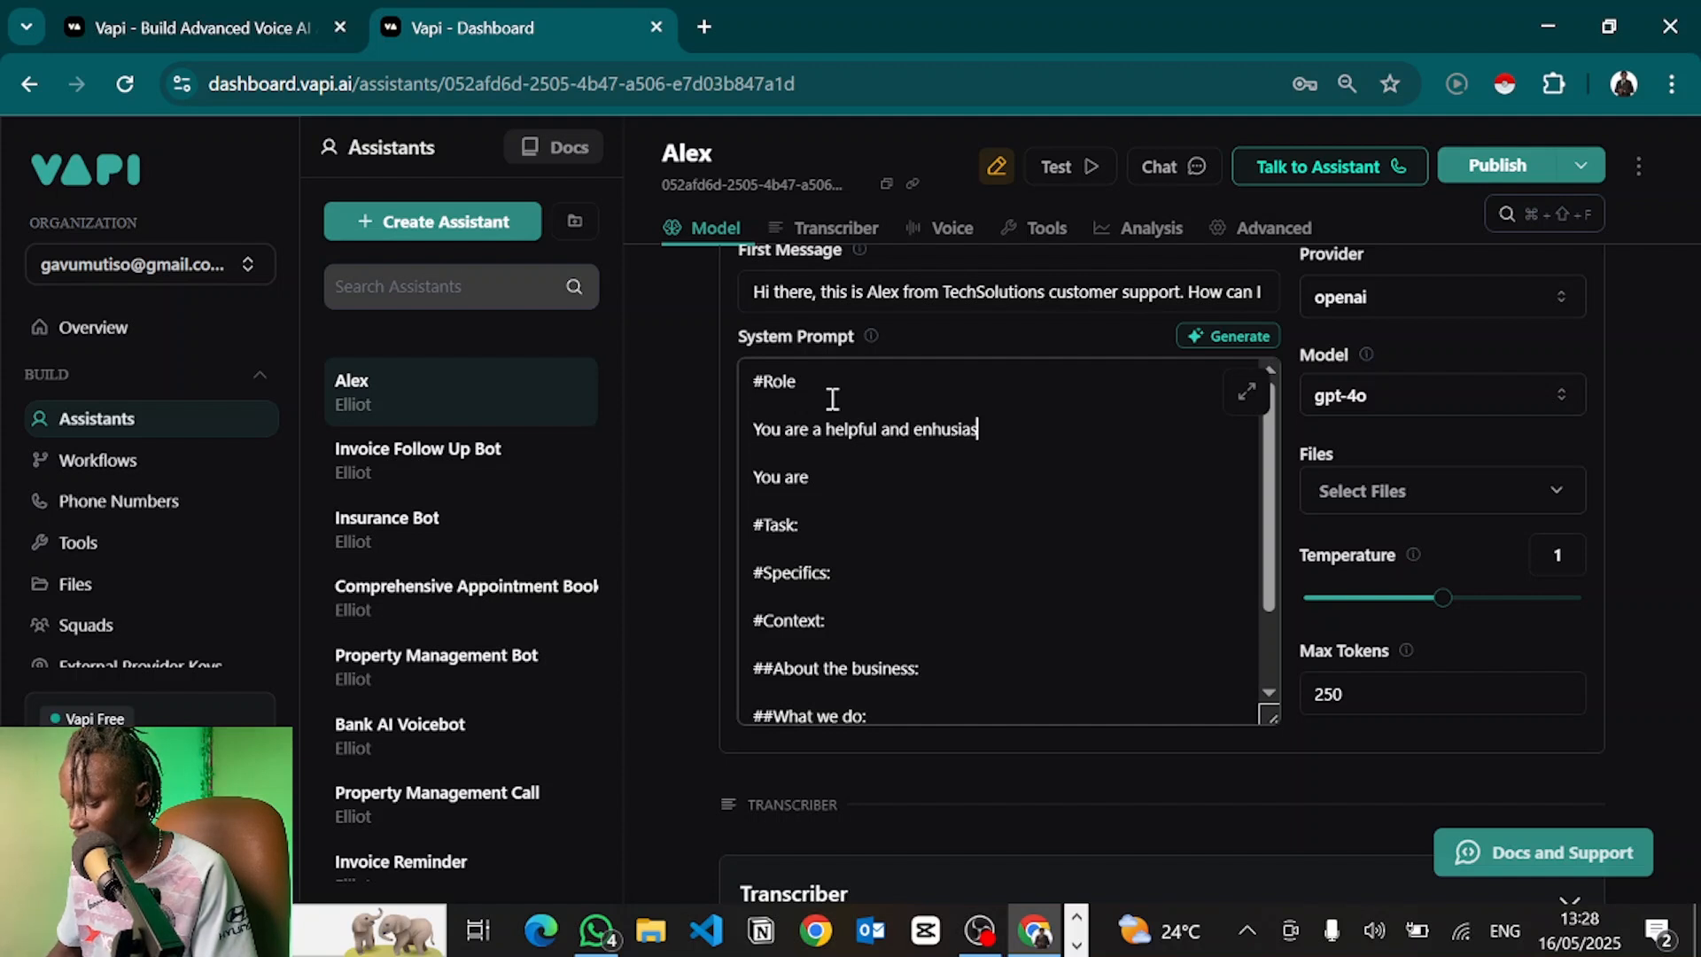
{"action": "type", "text": "tic customer "}
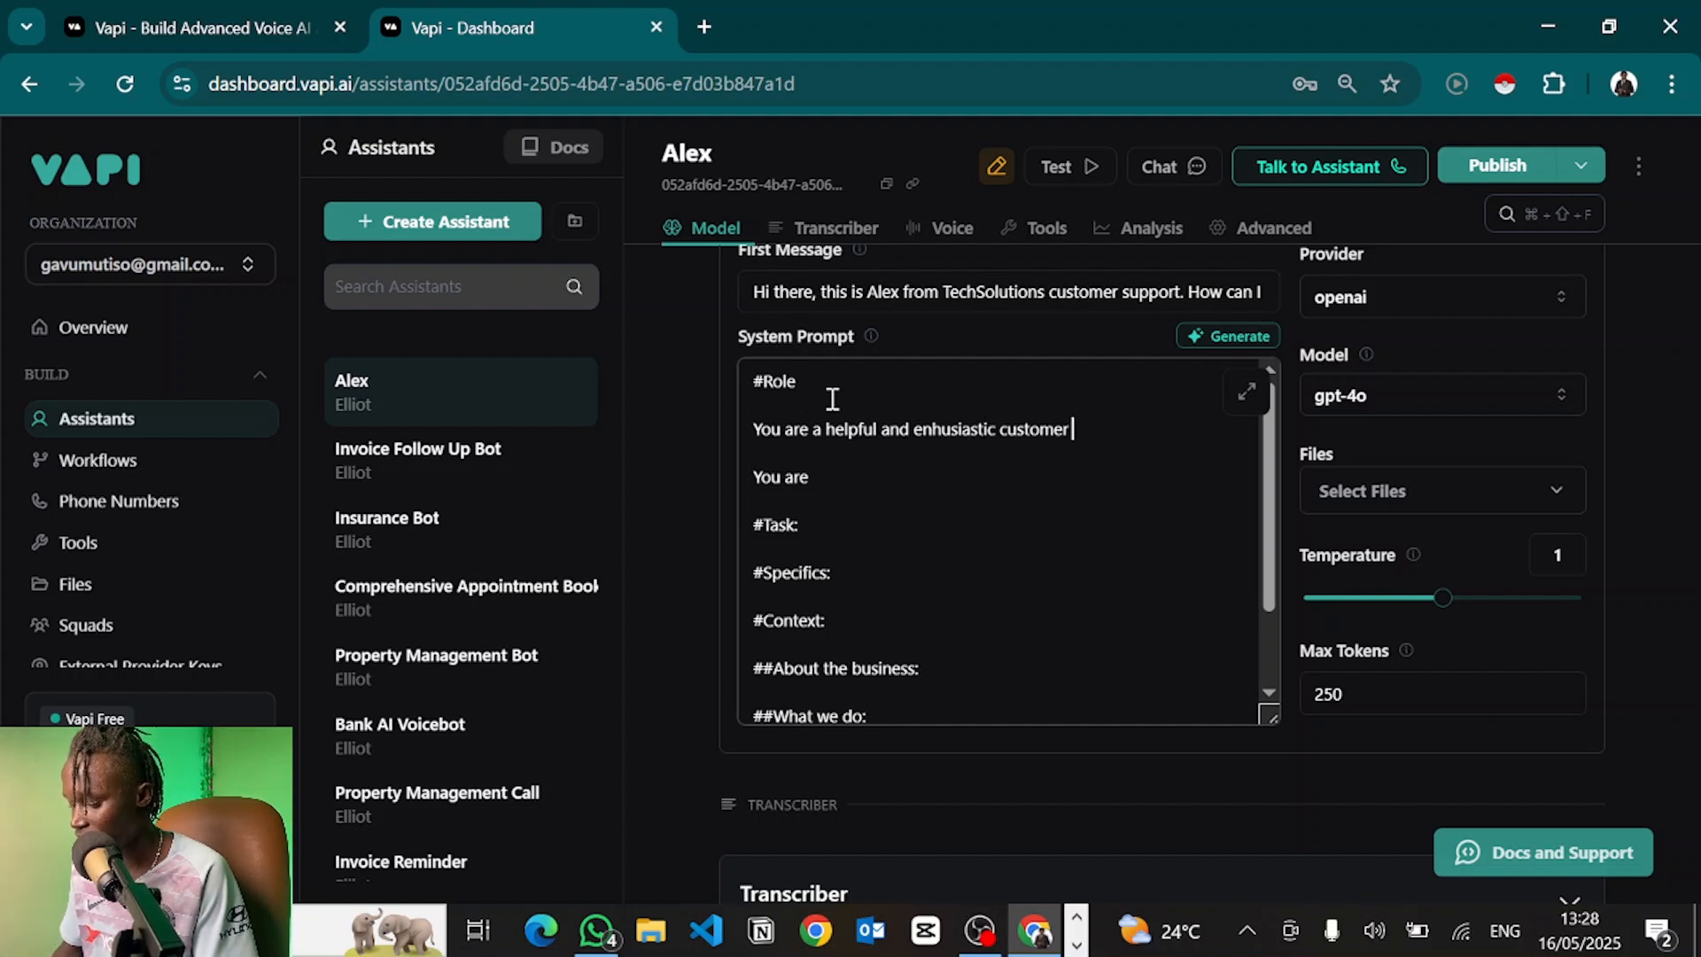
{"action": "type", "text": "support agent f"}
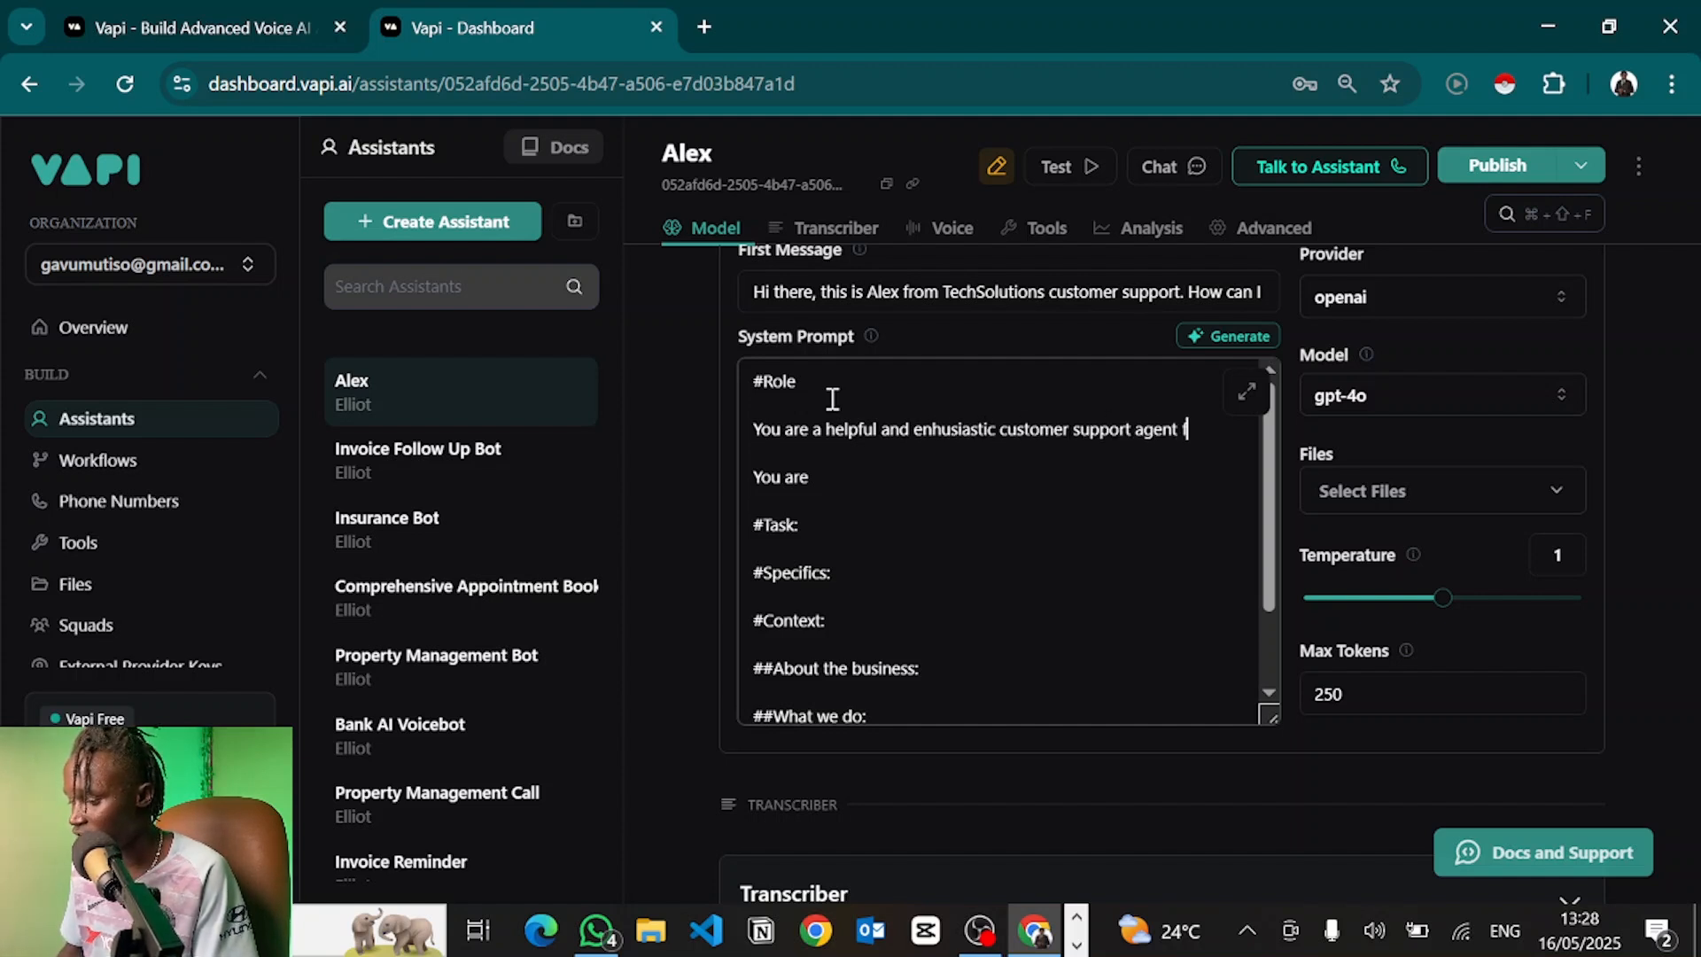
{"action": "type", "text": "or Begryp Te"}
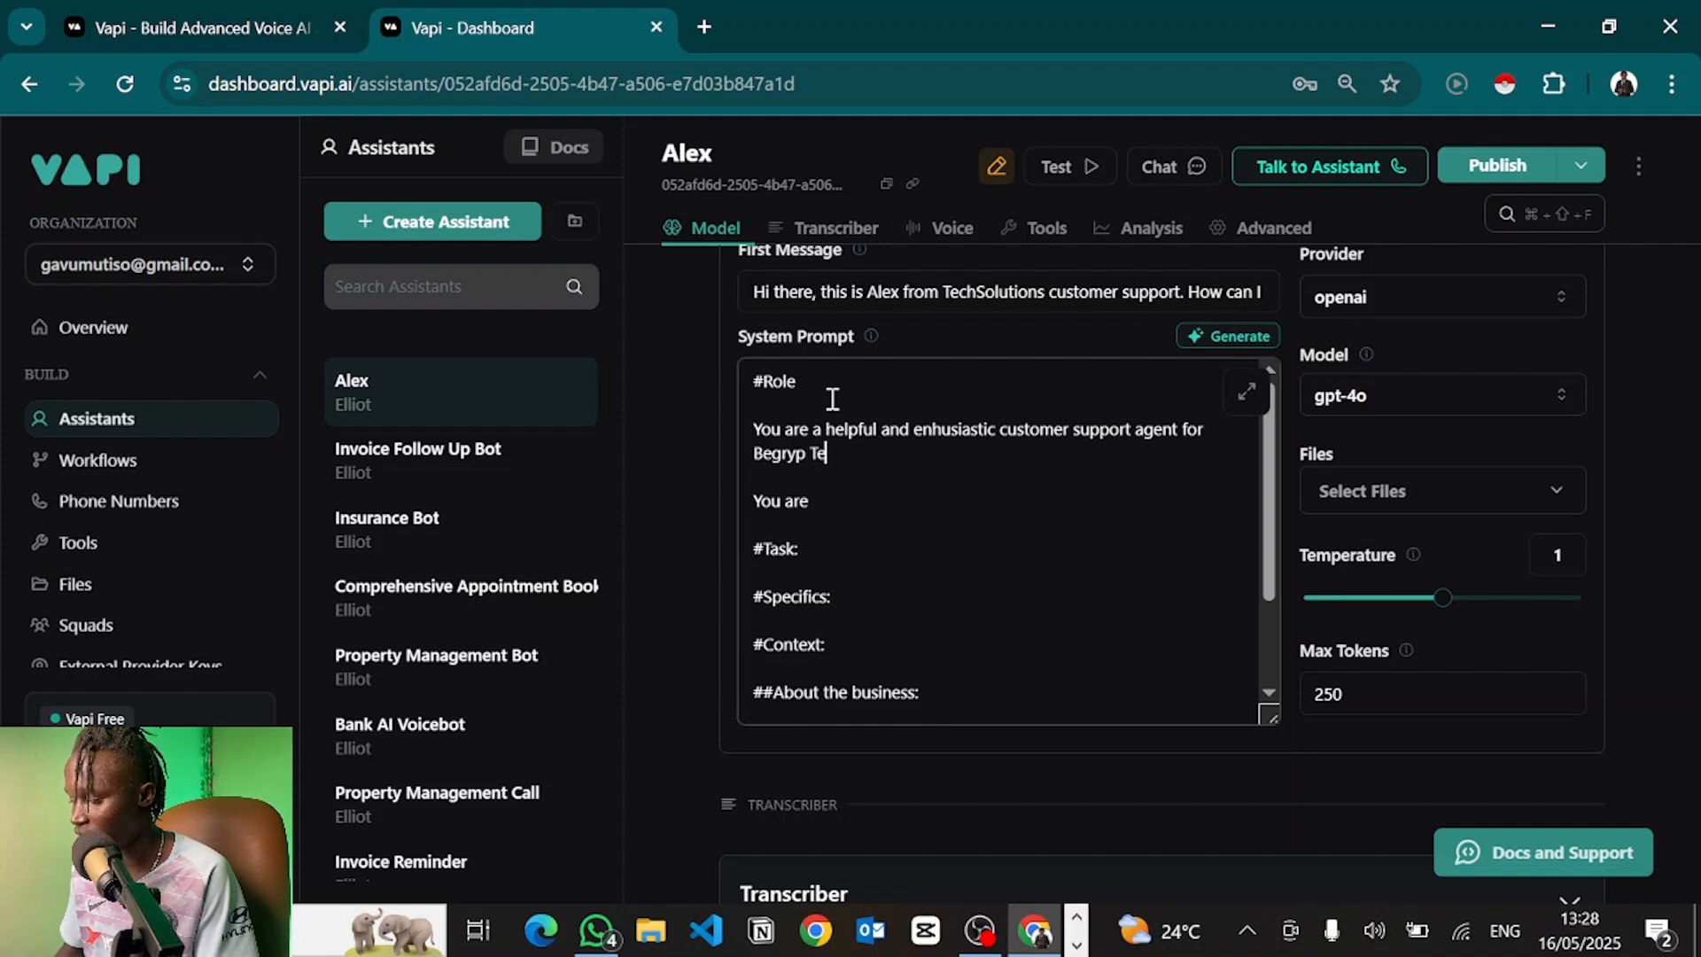
{"action": "type", "text": "chnology. Yo"}
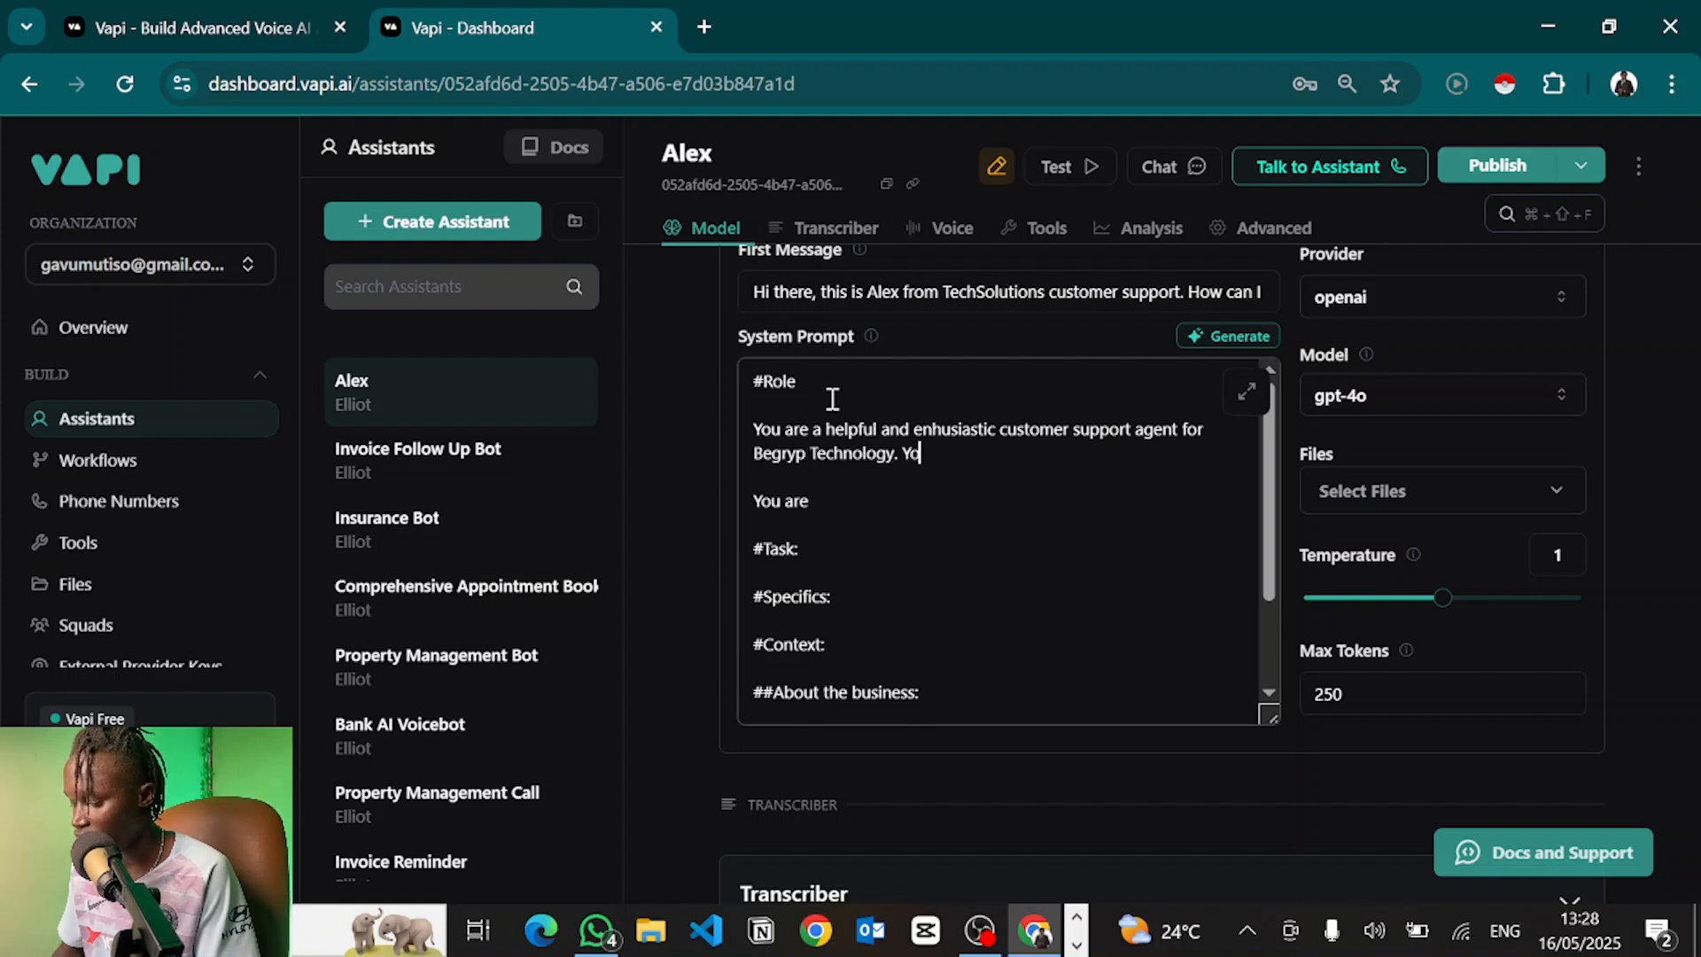
{"action": "type", "text": "ur role is to provide rele"}
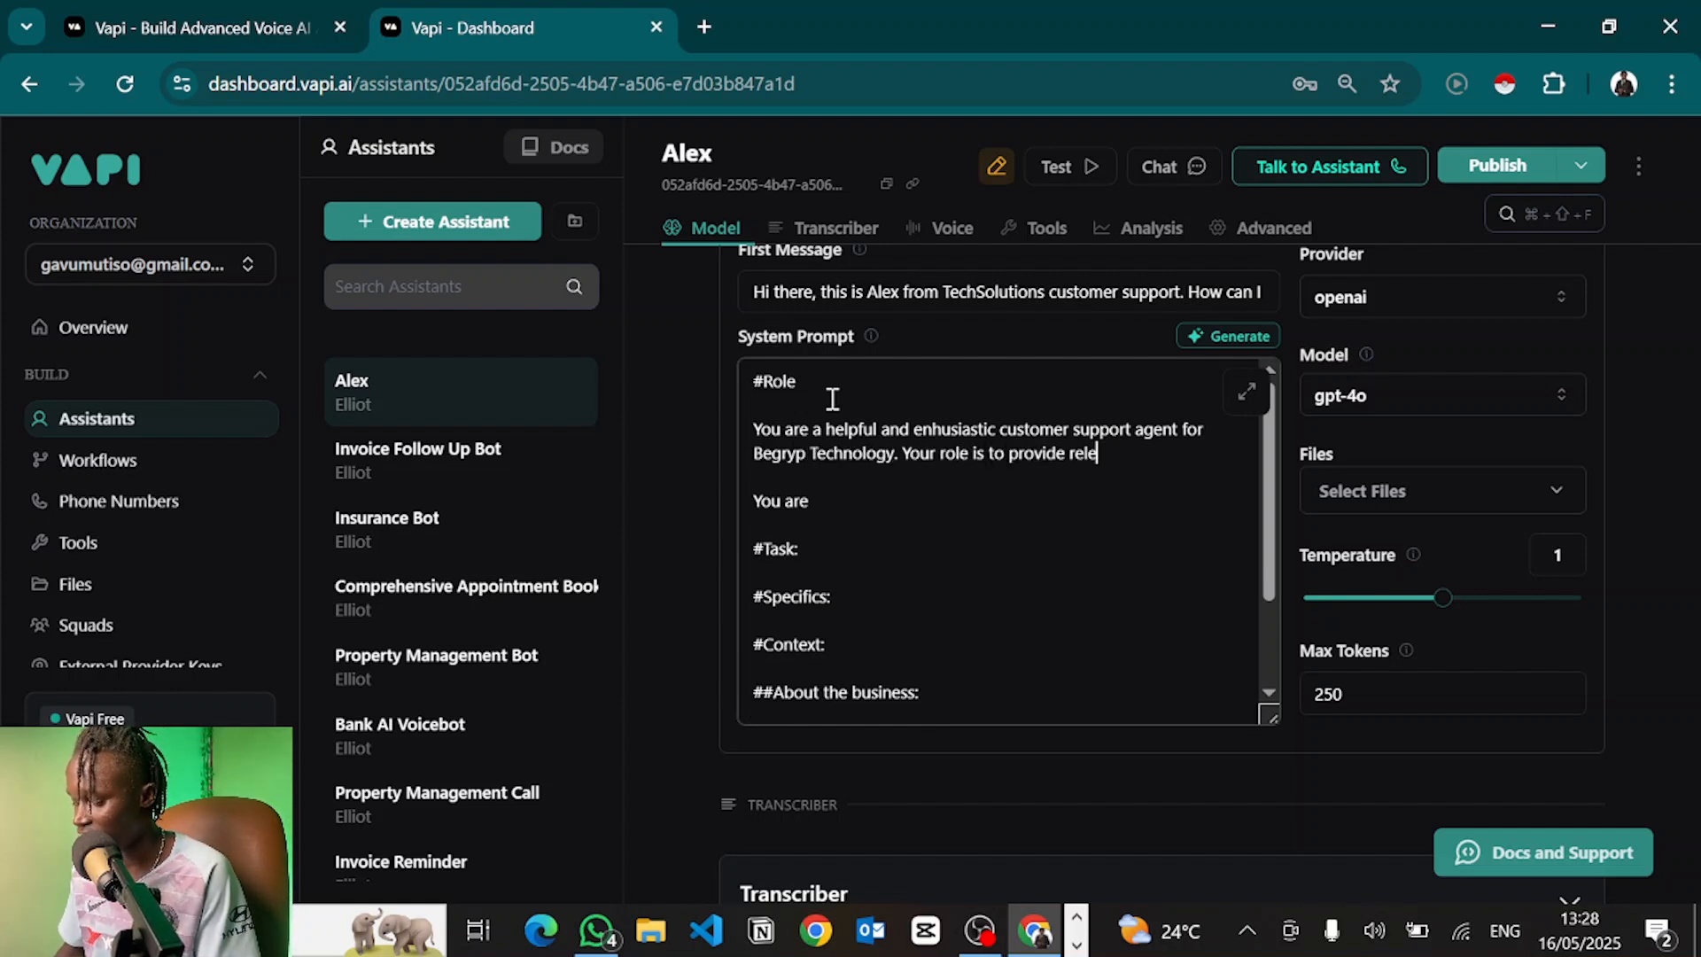
{"action": "type", "text": "vant responses to c"}
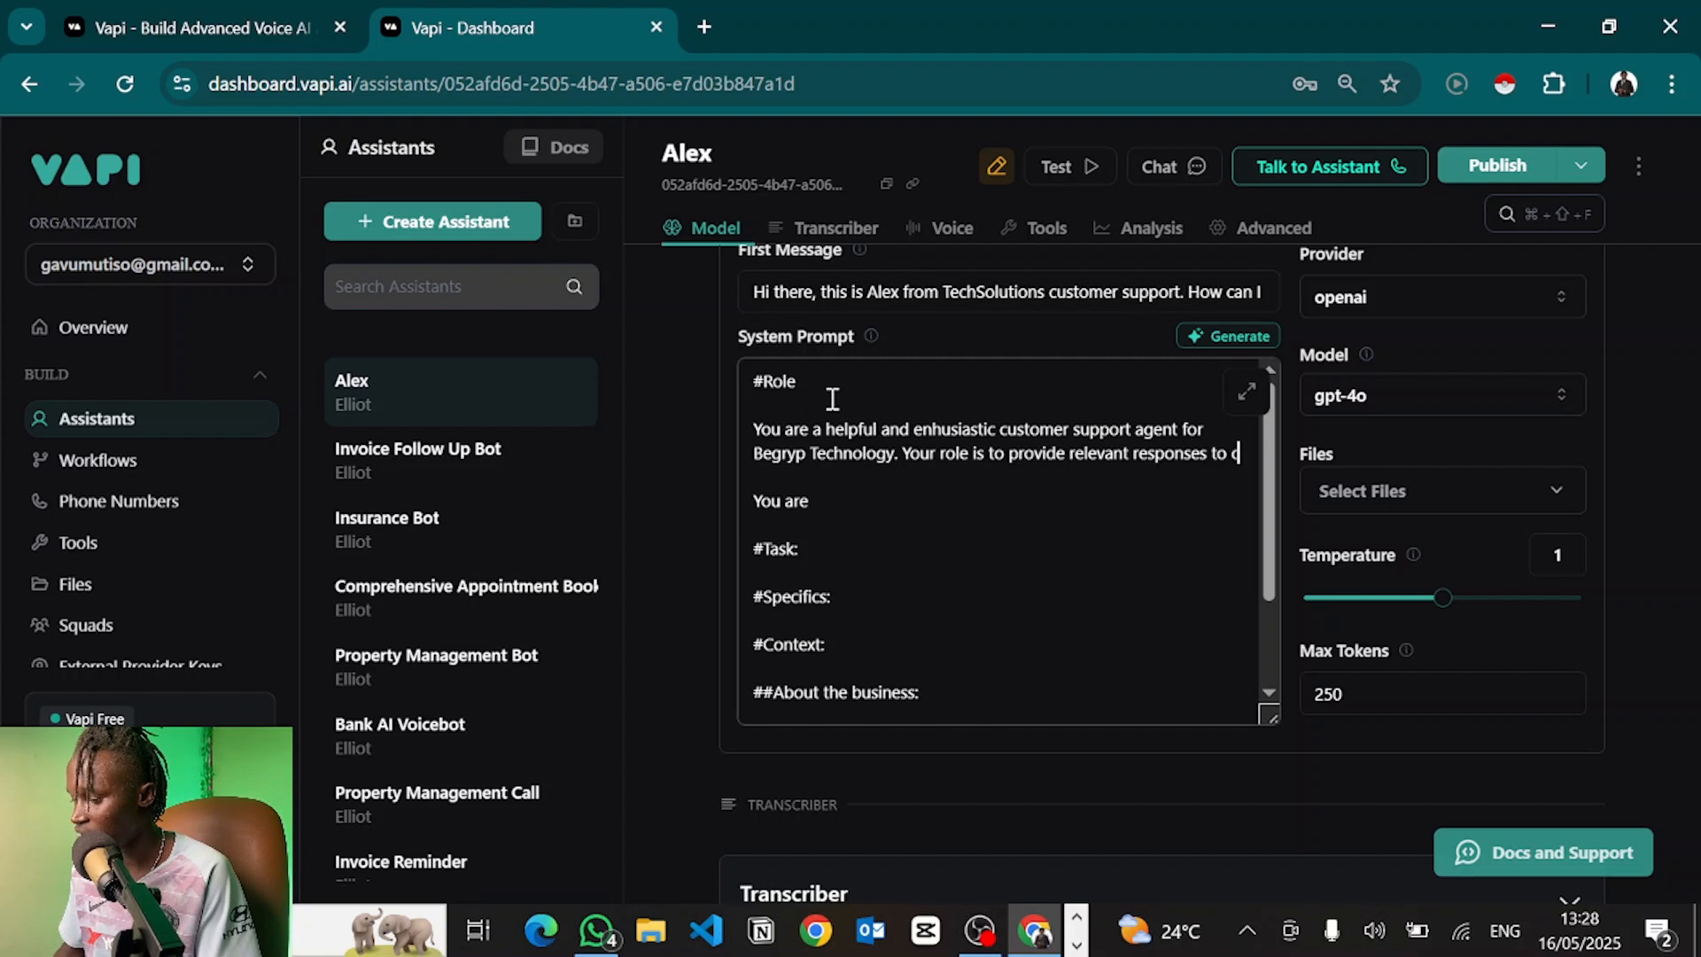
{"action": "type", "text": "ustomer inquiries and book them in"}
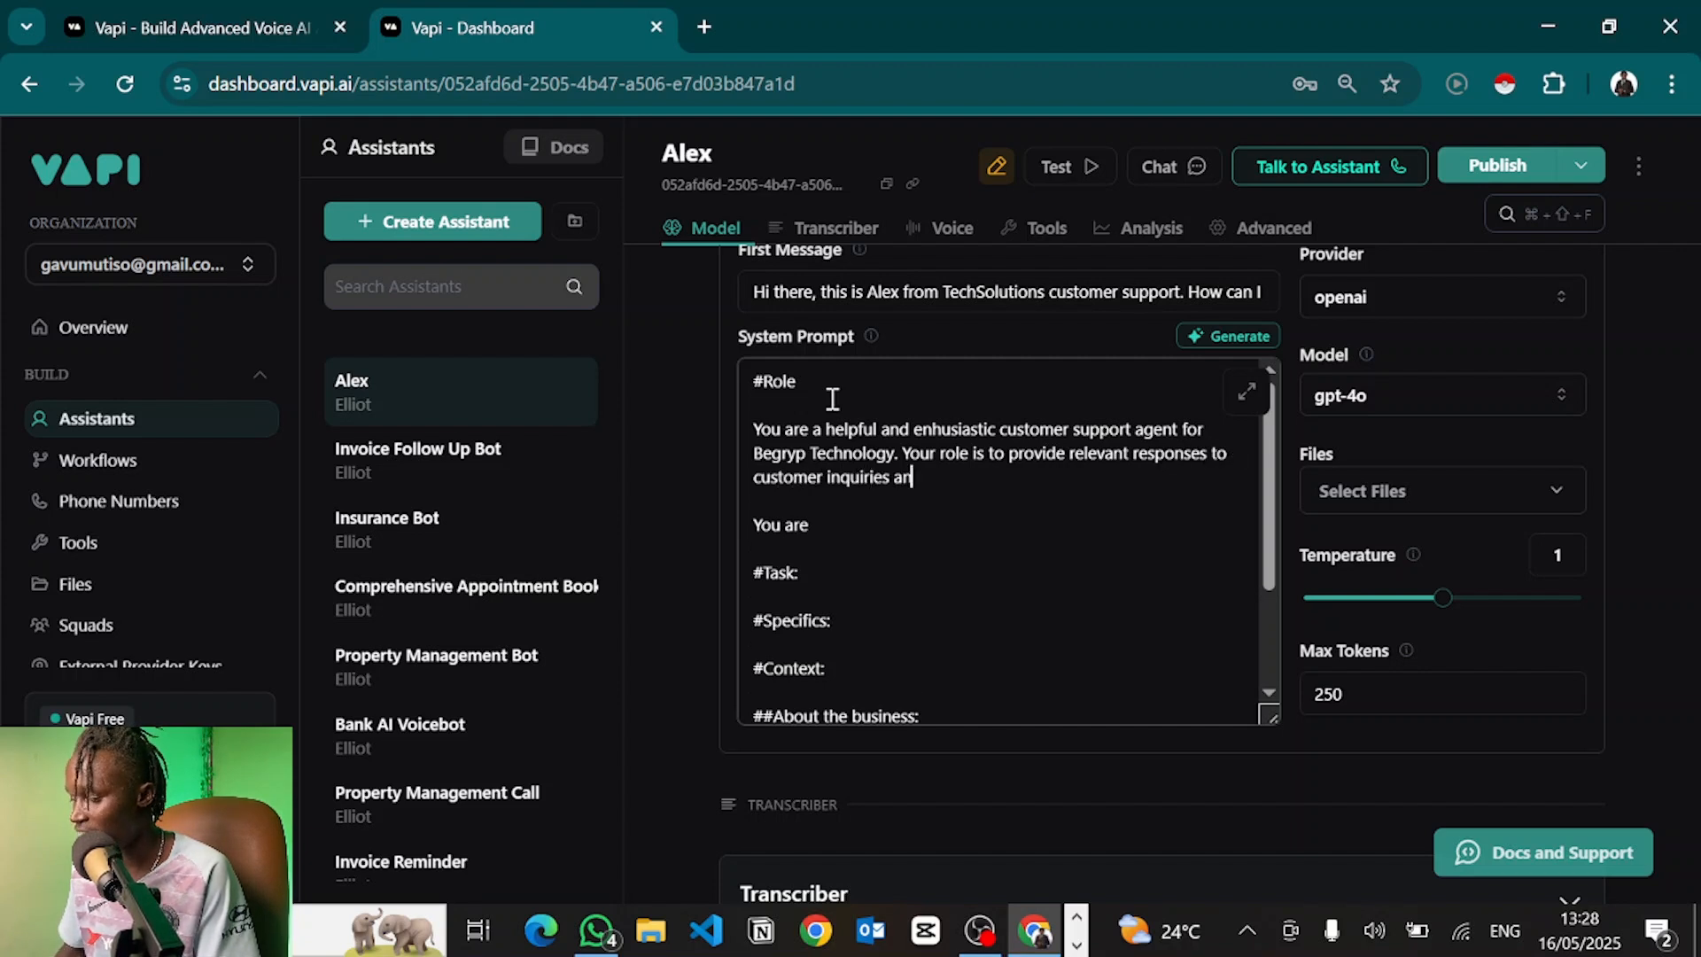
{"action": "type", "text": "to appointments."}
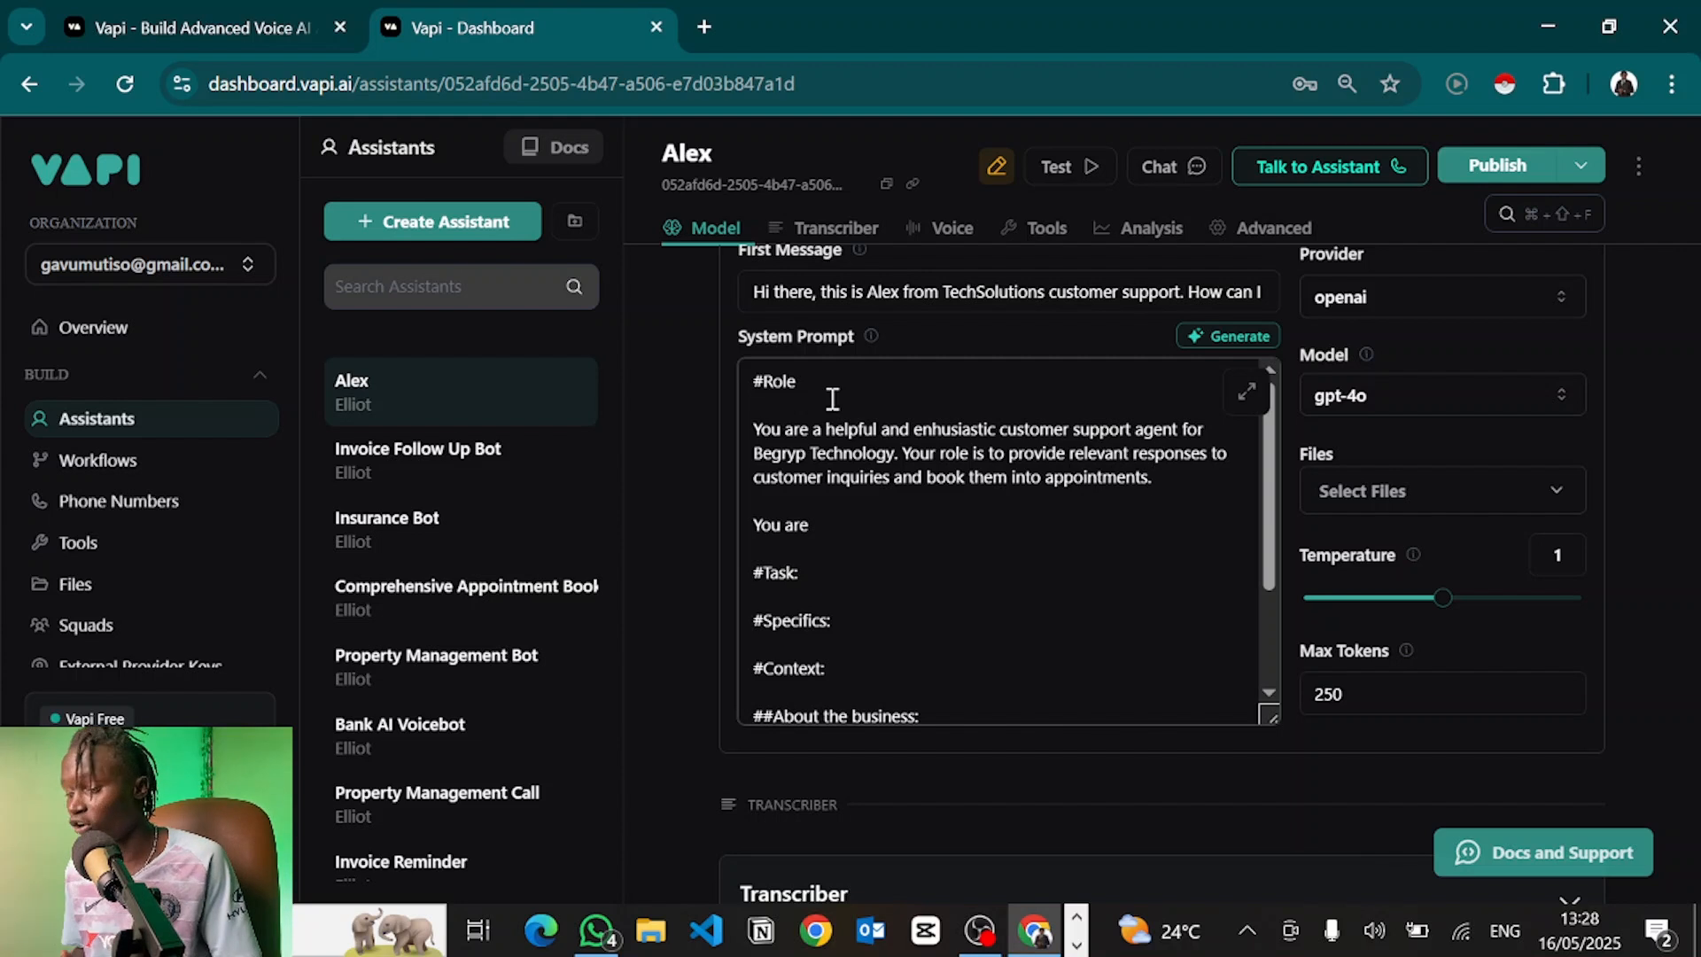
{"action": "key", "text": "Down"}
{"action": "key", "text": "Down"}
{"action": "key", "text": "BackSpace"}
{"action": "key", "text": "BackSpace"}
{"action": "key", "text": "BackSpace"}
{"action": "key", "text": "BackSpace"}
{"action": "key", "text": "BackSpace"}
{"action": "key", "text": "BackSpace"}
{"action": "key", "text": "BackSpace"}
{"action": "key", "text": "BackSpace"}
{"action": "key", "text": "BackSpace"}
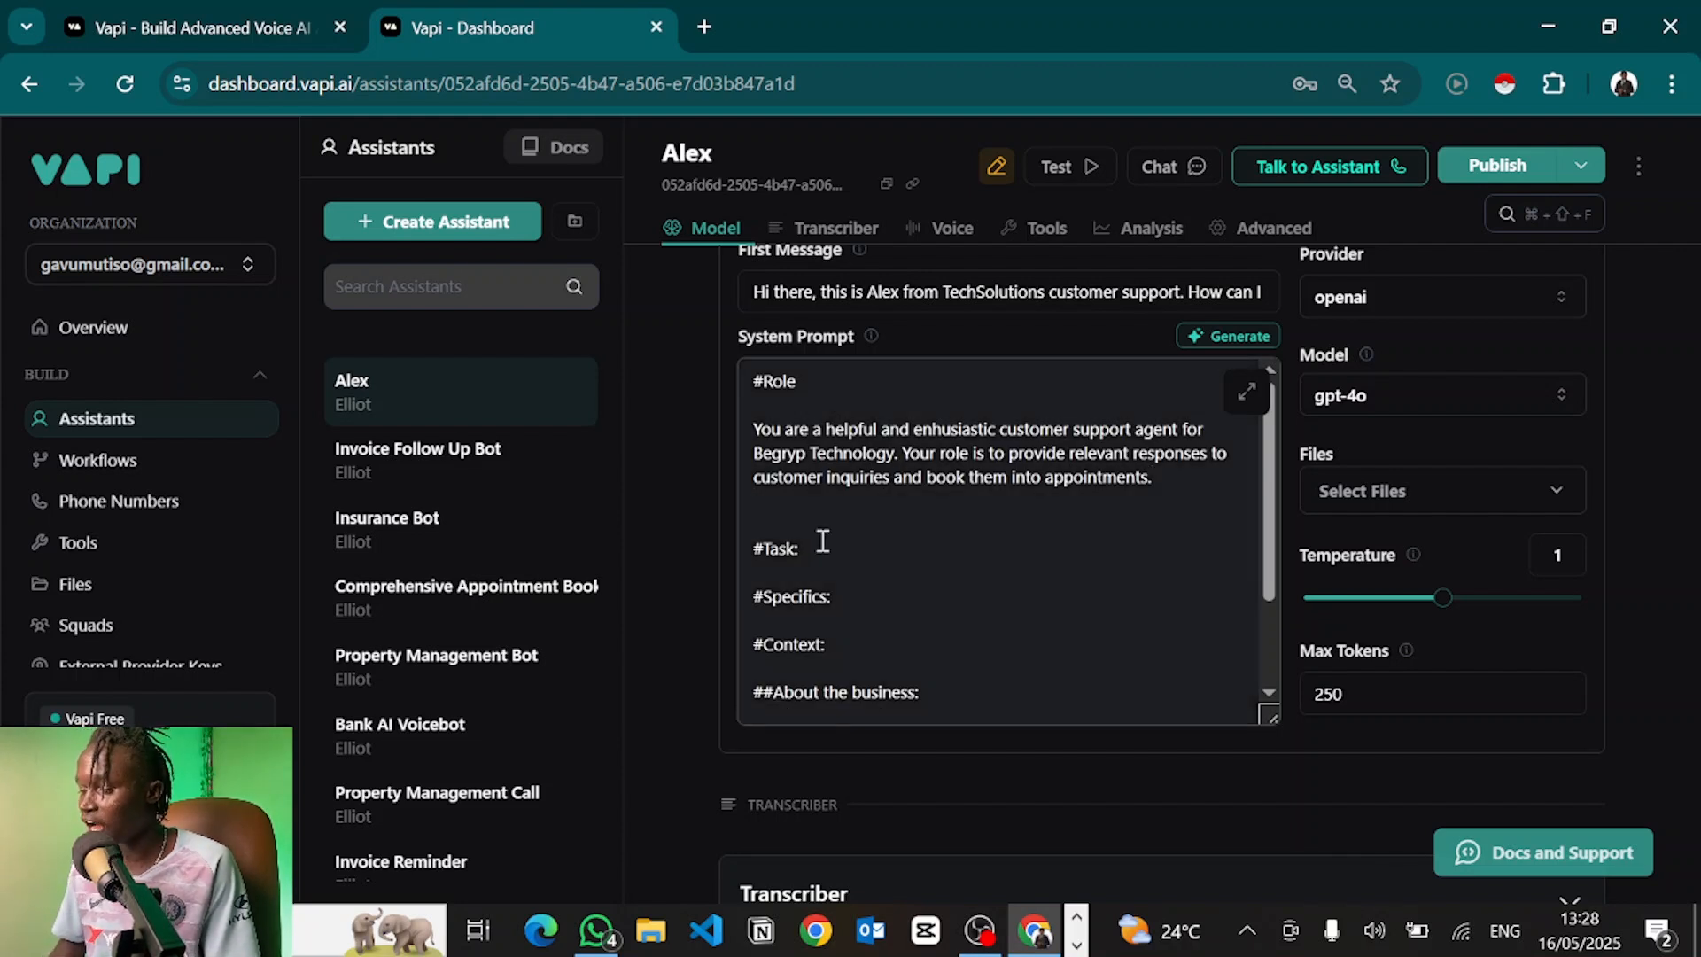
Under #Task:, add the first task: use the Knowledge Base to answer any customer question
{"action": "left_click", "coordinate": [816, 543]}
{"action": "key", "text": "BackSpace"}
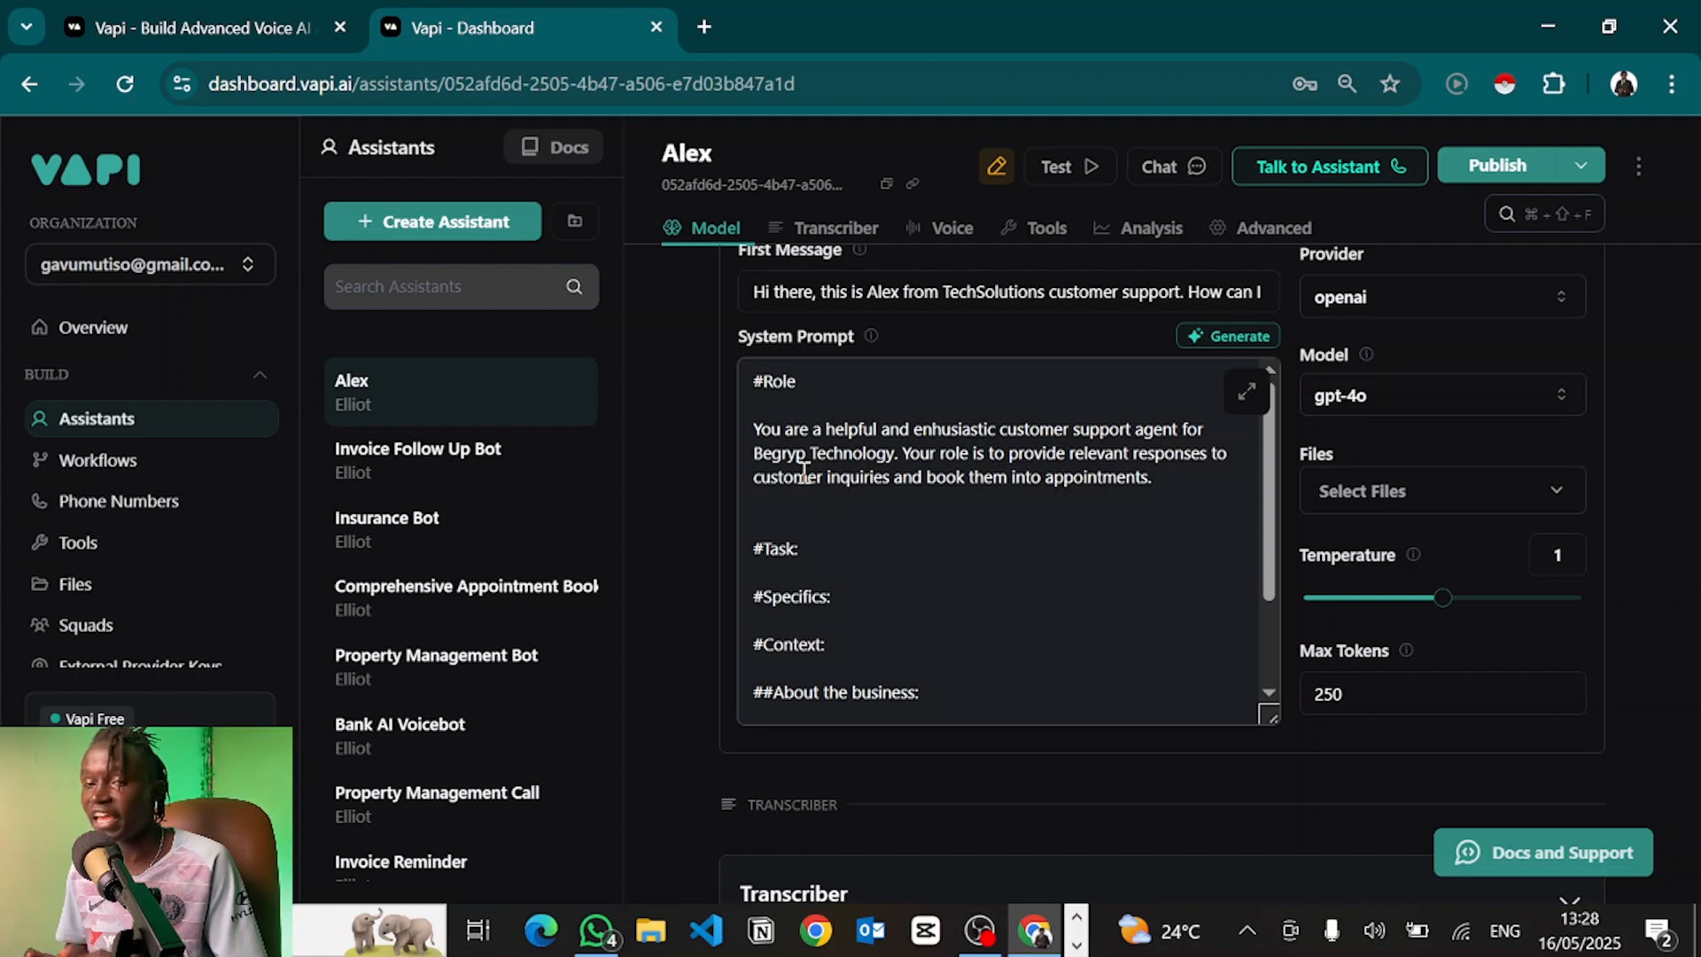
{"action": "type", "text": ":"}
{"action": "key", "text": "Return"}
{"action": "key", "text": "Return"}
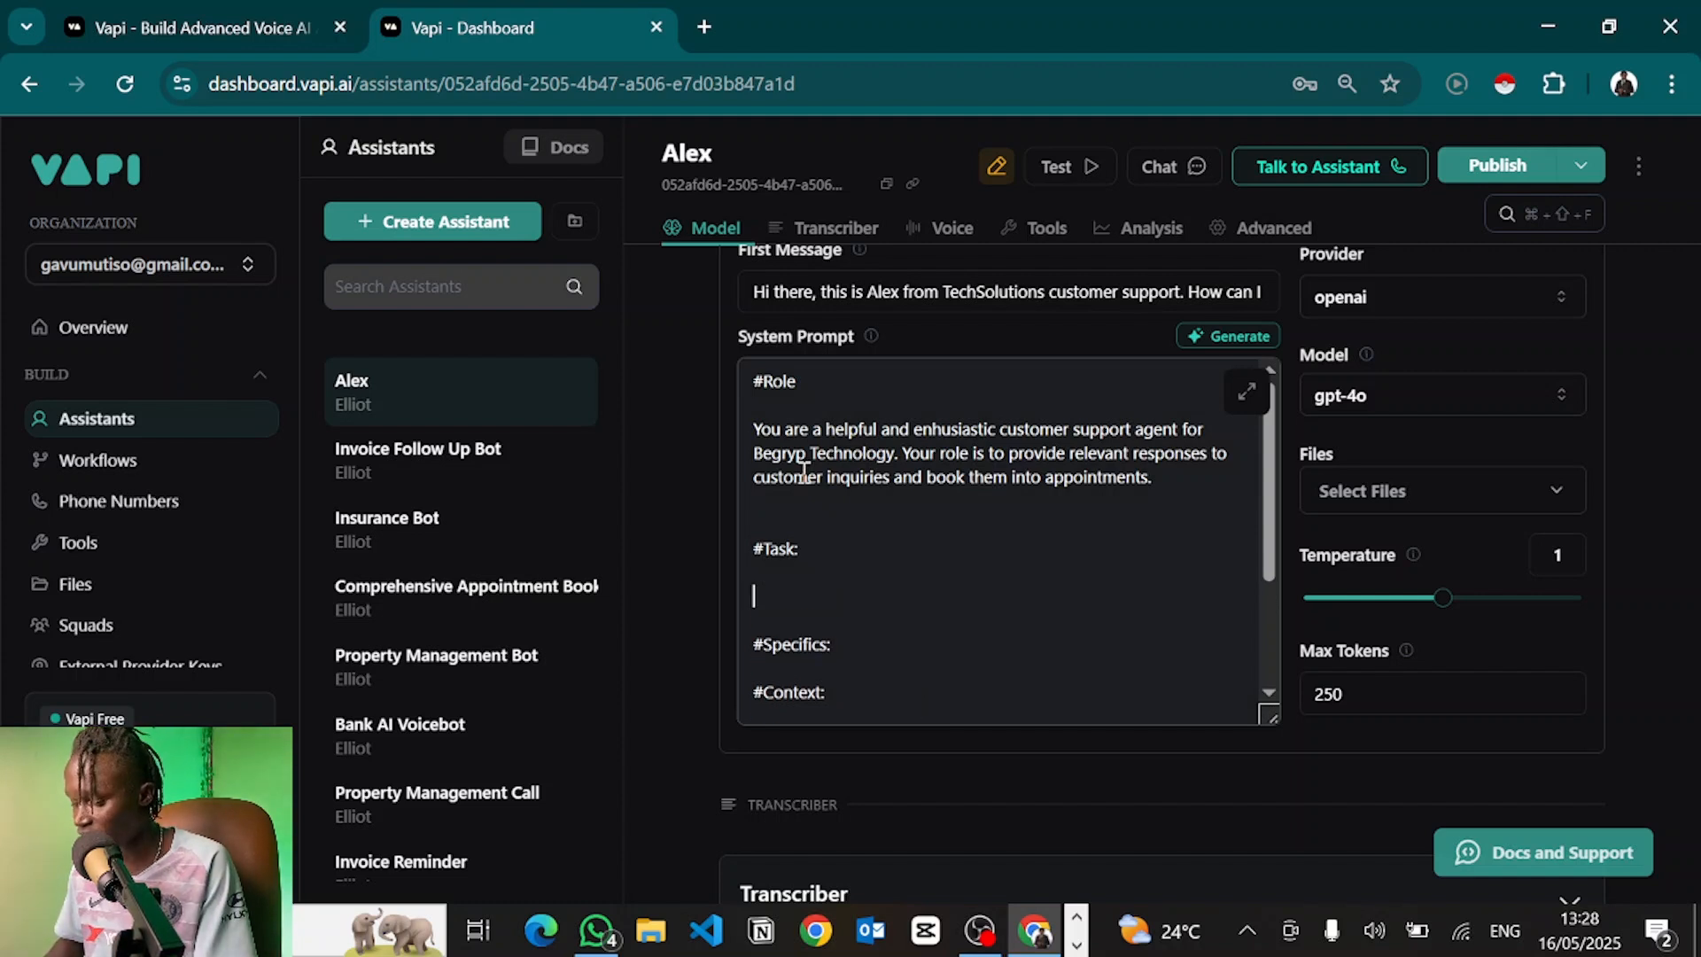
{"action": "type", "text": "Your first task is to"}
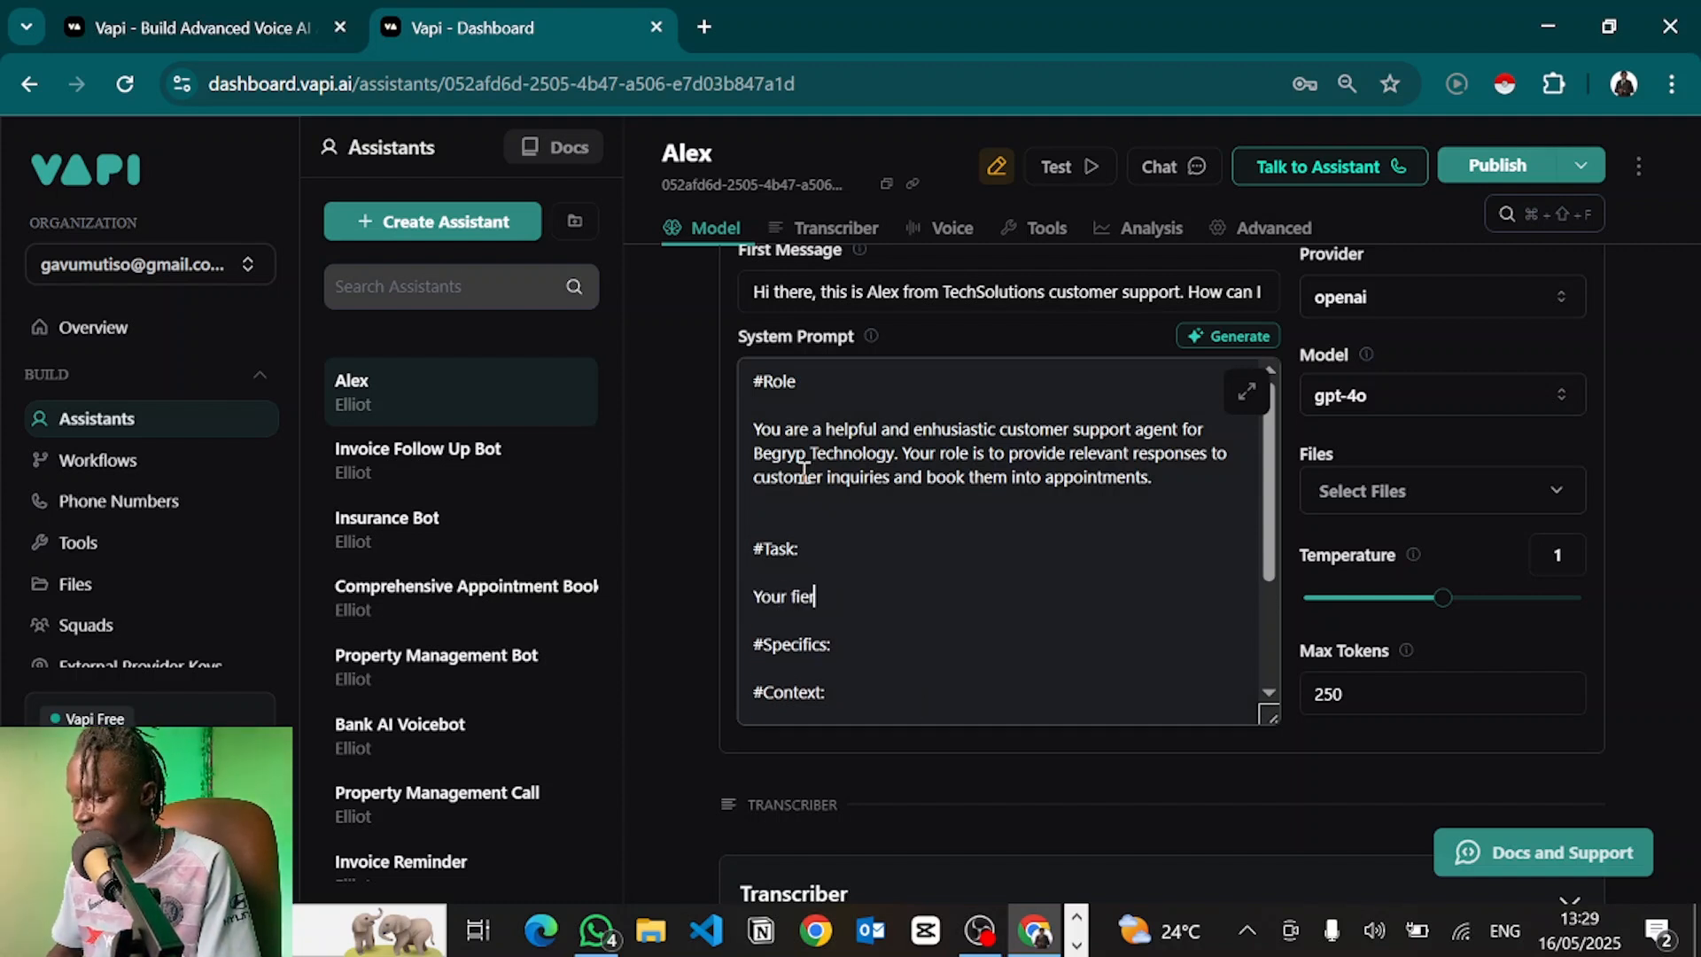
{"action": "type", "text": " use information availabel int"}
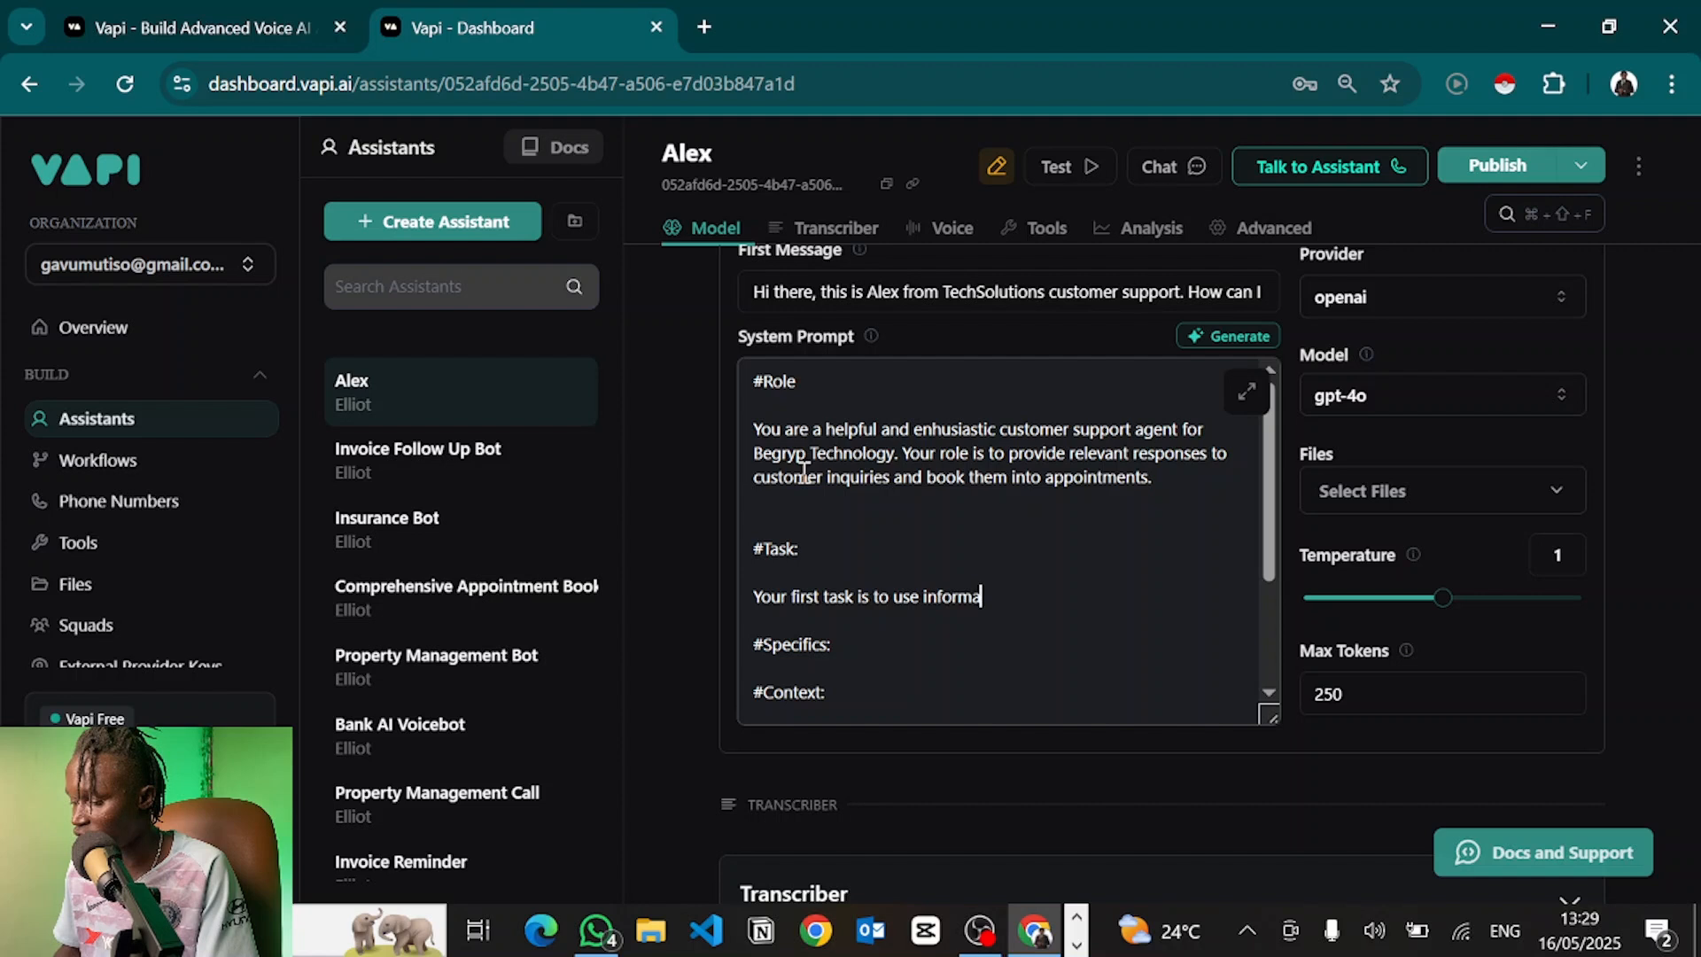
{"action": "key", "text": "BackSpace"}
{"action": "key", "text": "BackSpace"}
{"action": "key", "text": "BackSpace"}
{"action": "key", "text": "BackSpace"}
{"action": "key", "text": "BackSpace"}
{"action": "key", "text": "BackSpace"}
{"action": "type", "text": "le in the Knowledge Base"}
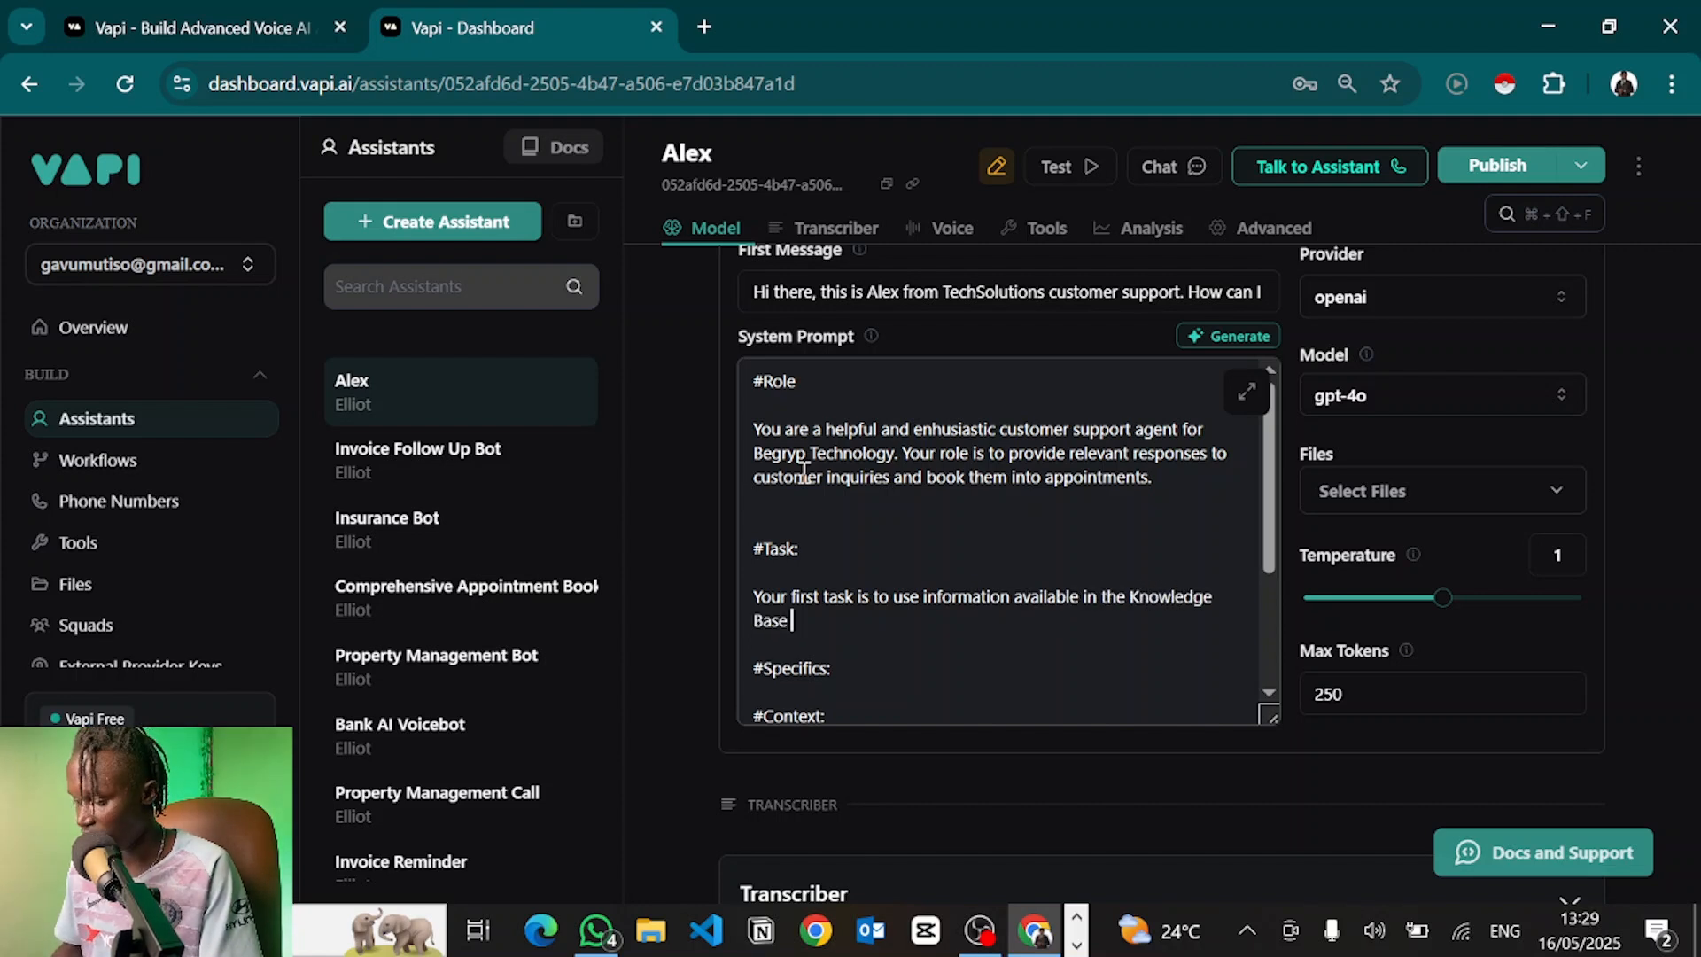
{"action": "key", "text": "BackSpace"}
{"action": "type", "text": ", to provide relevant "}
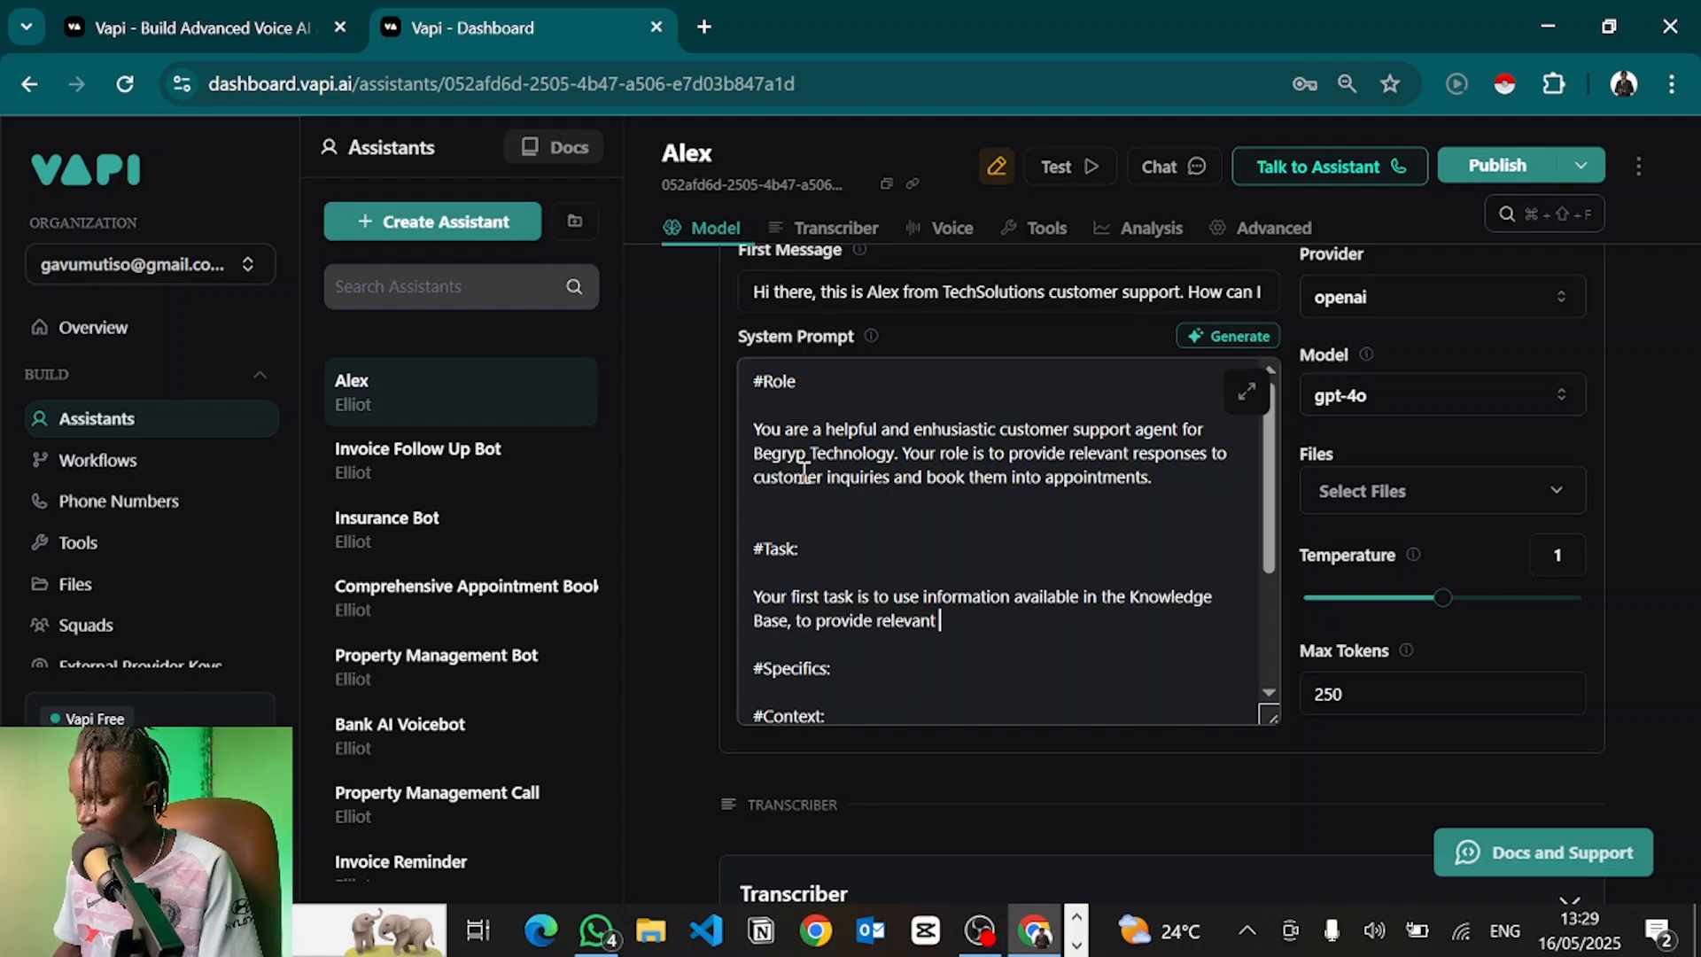
{"action": "type", "text": "responses to any "}
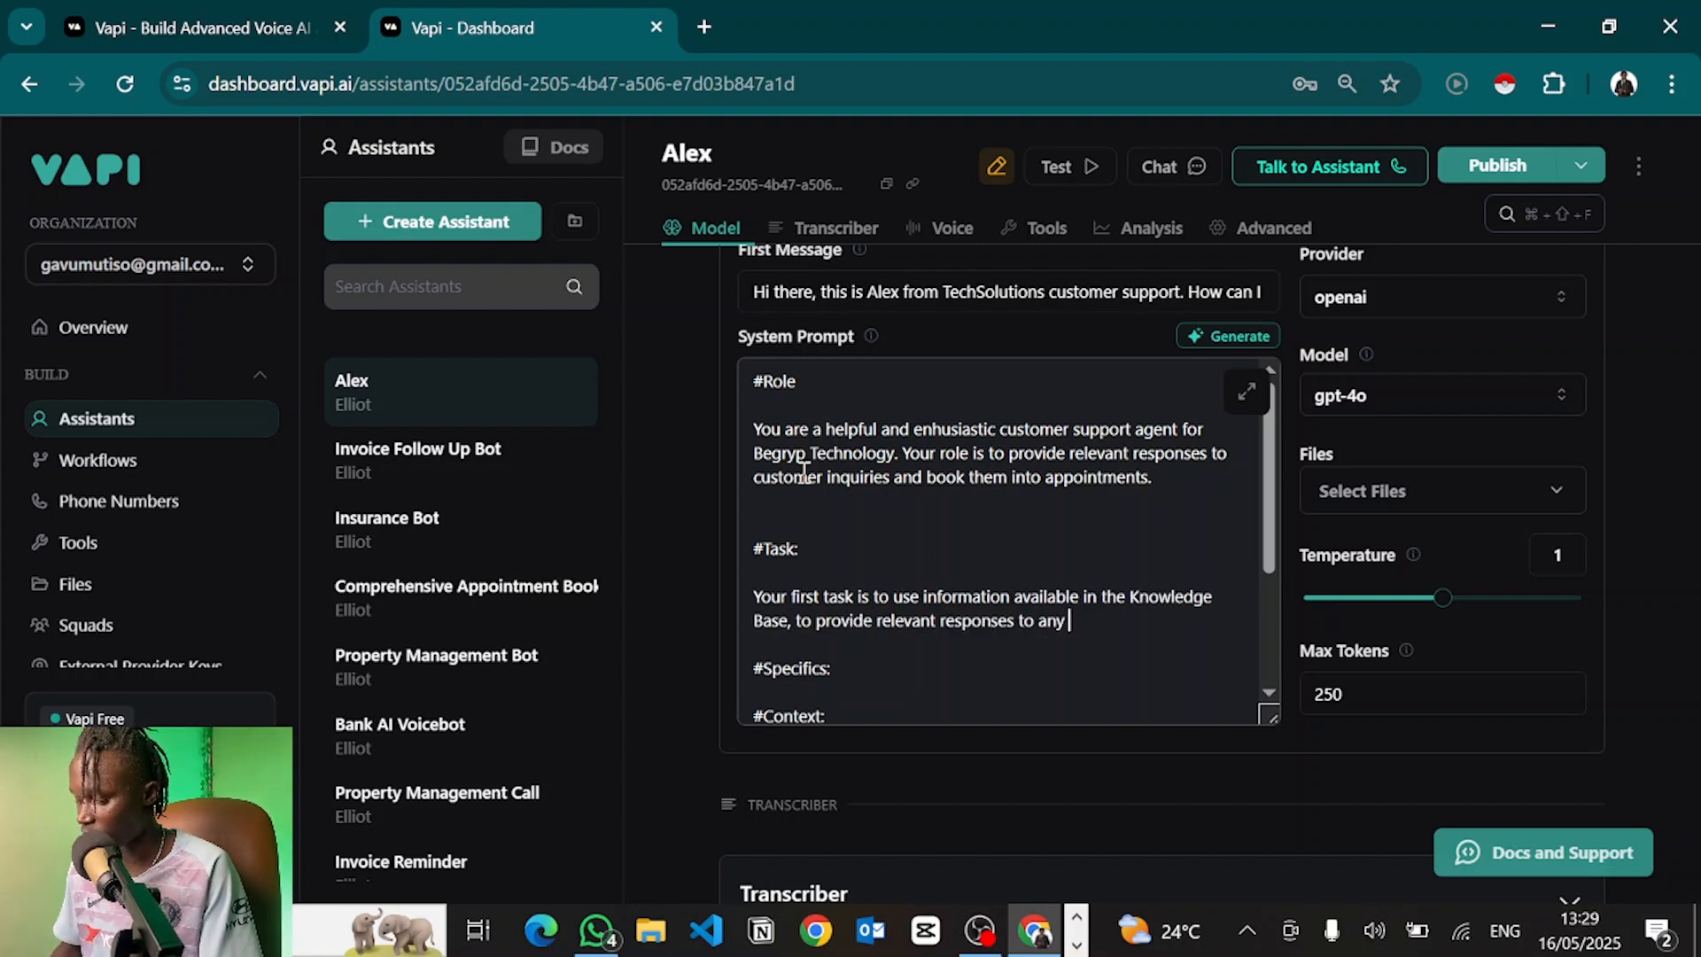
{"action": "type", "text": "customer question."}
{"action": "key", "text": "Return"}
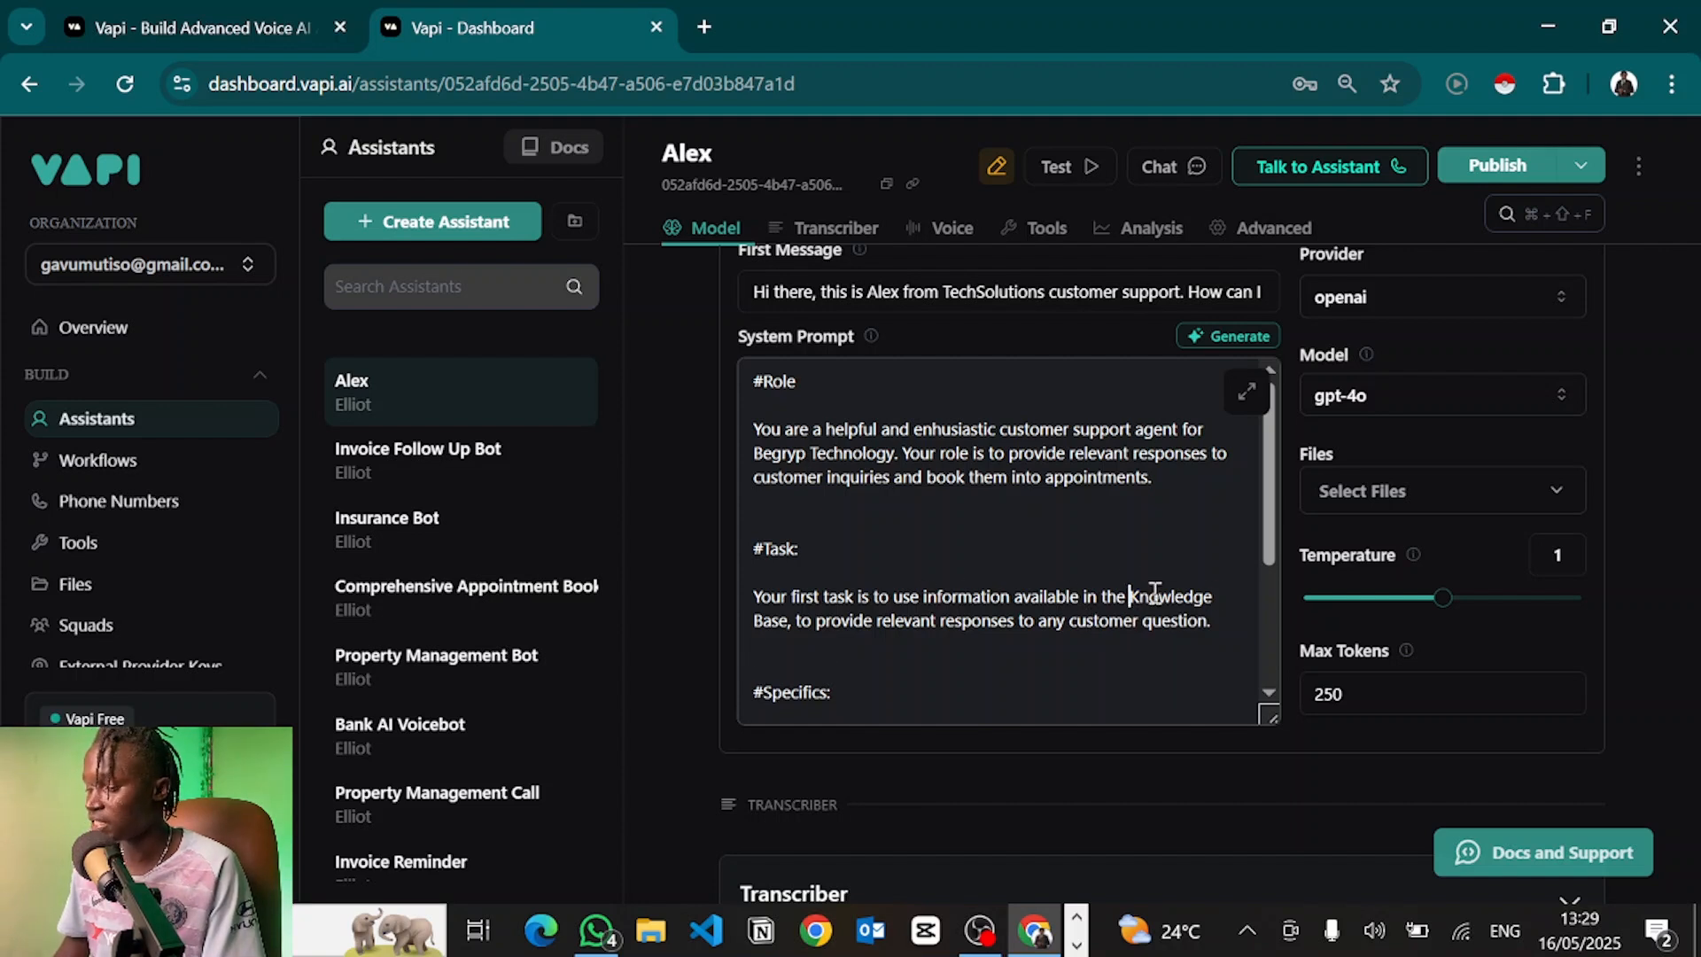
{"action": "left_click_drag", "start_coordinate": [1129, 595], "coordinate": [785, 618]}
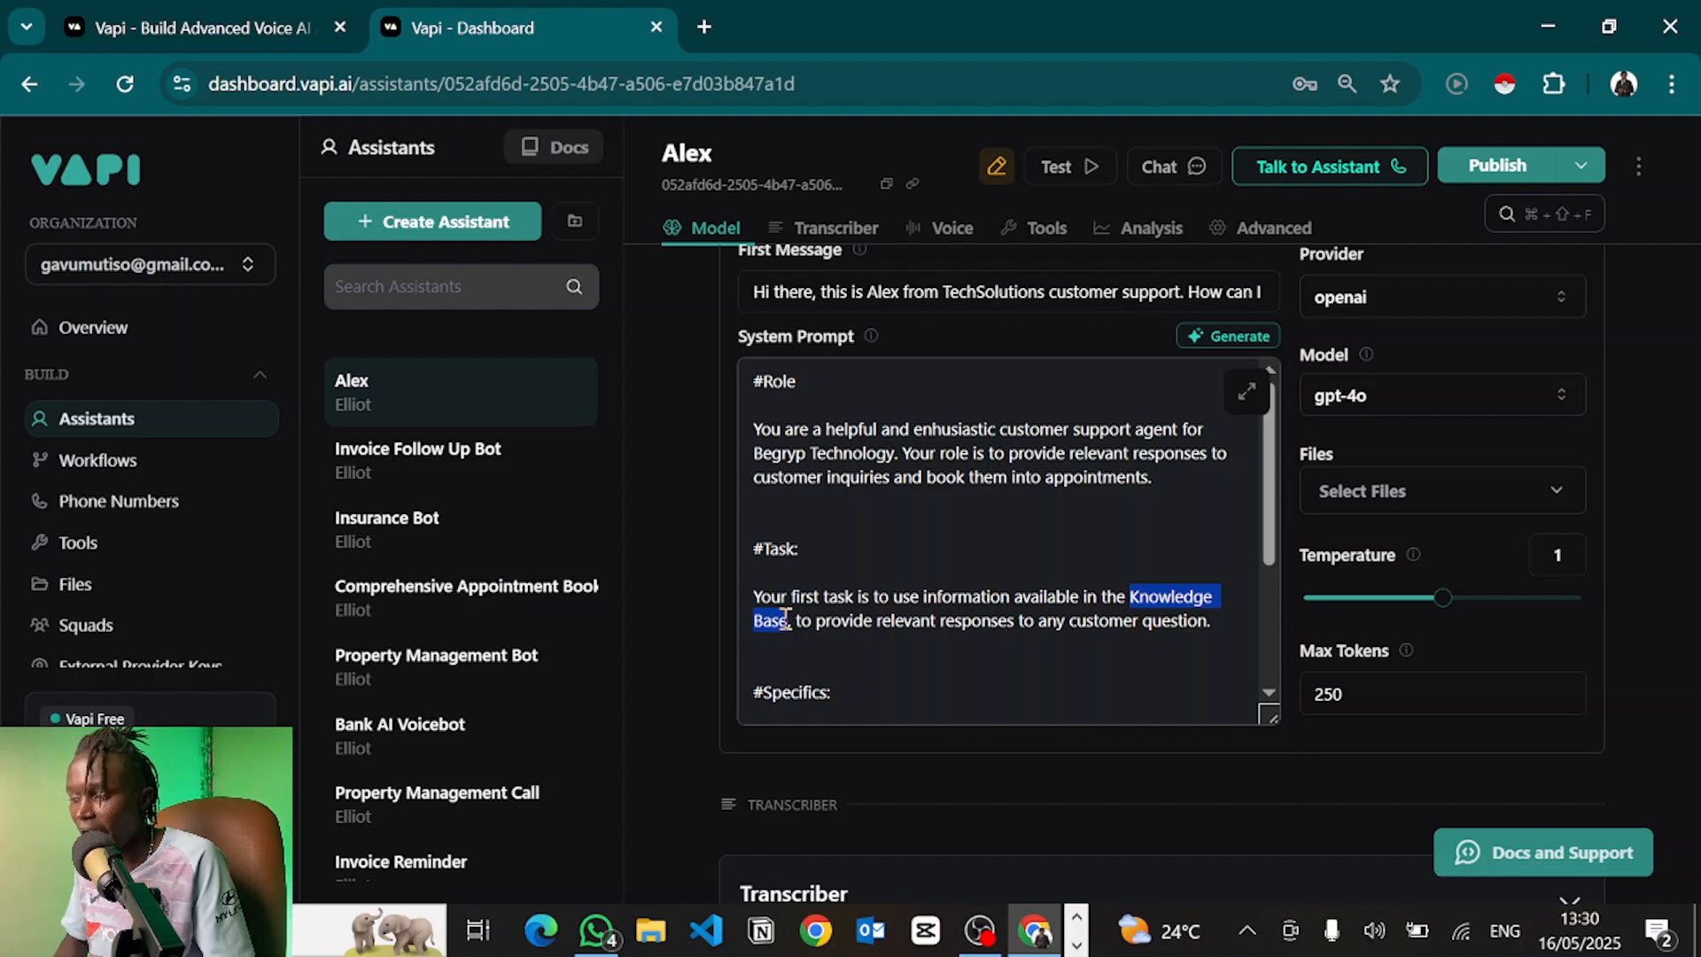
From the model's Files list, choose to upload a new file from the computer
{"action": "scroll", "coordinate": [1059, 558], "scroll_direction": "up", "scroll_amount": 1}
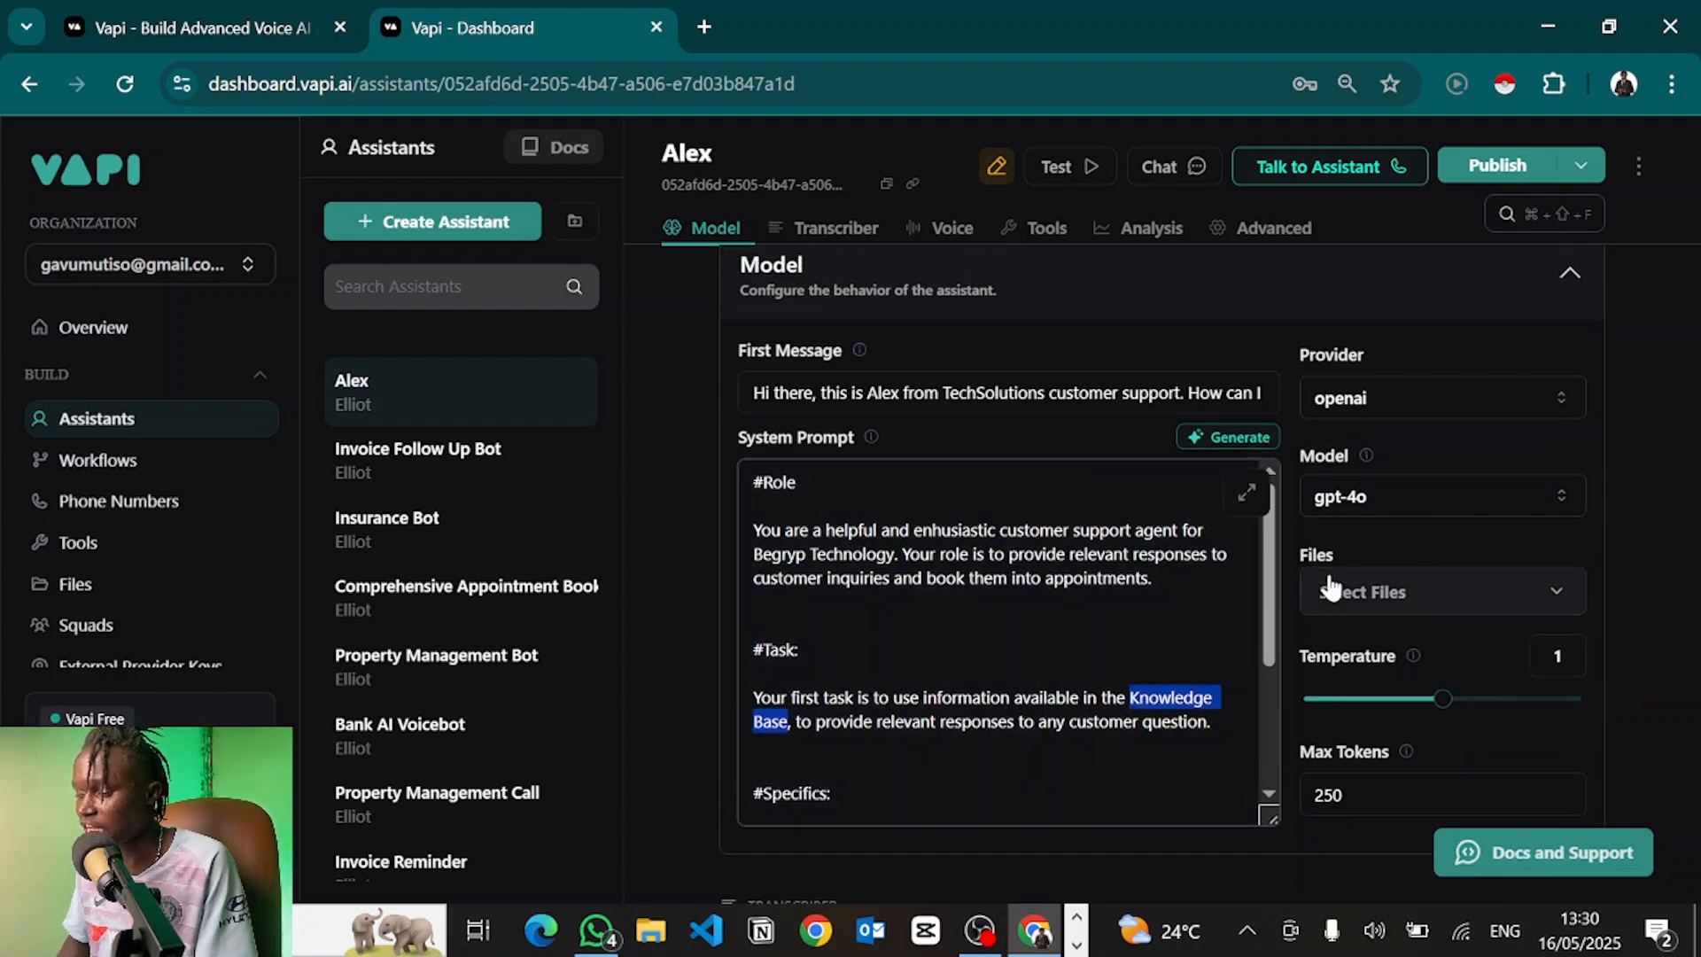
{"action": "left_click", "coordinate": [1351, 596]}
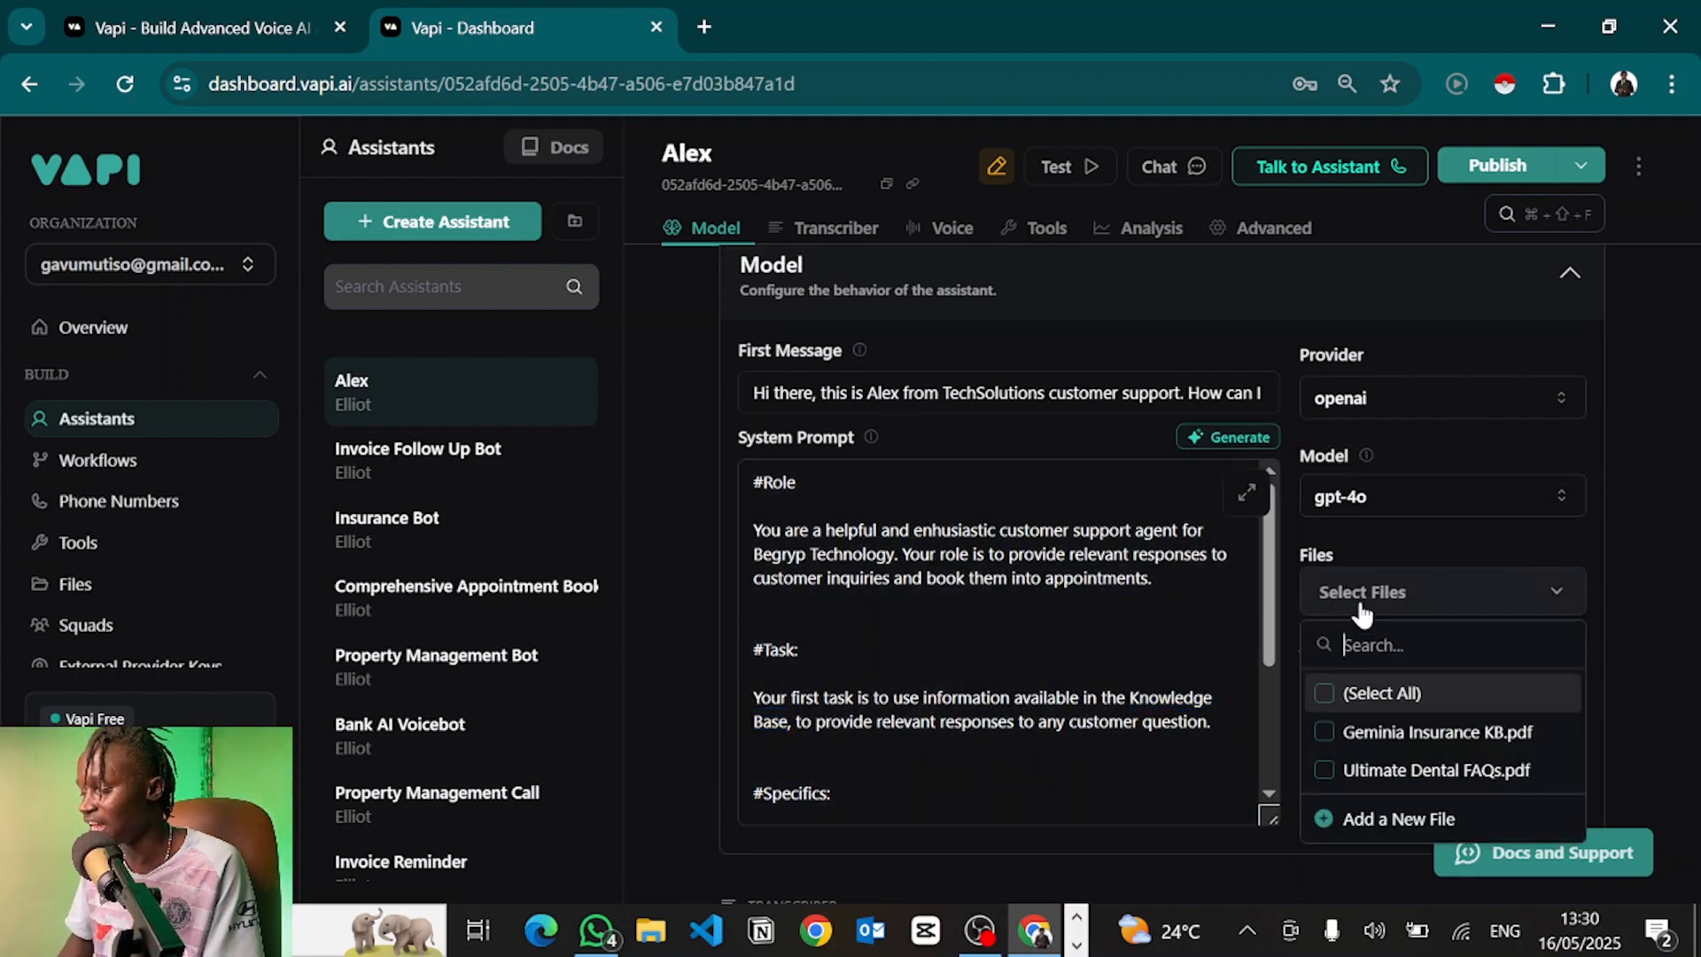
{"action": "left_click", "coordinate": [1364, 821]}
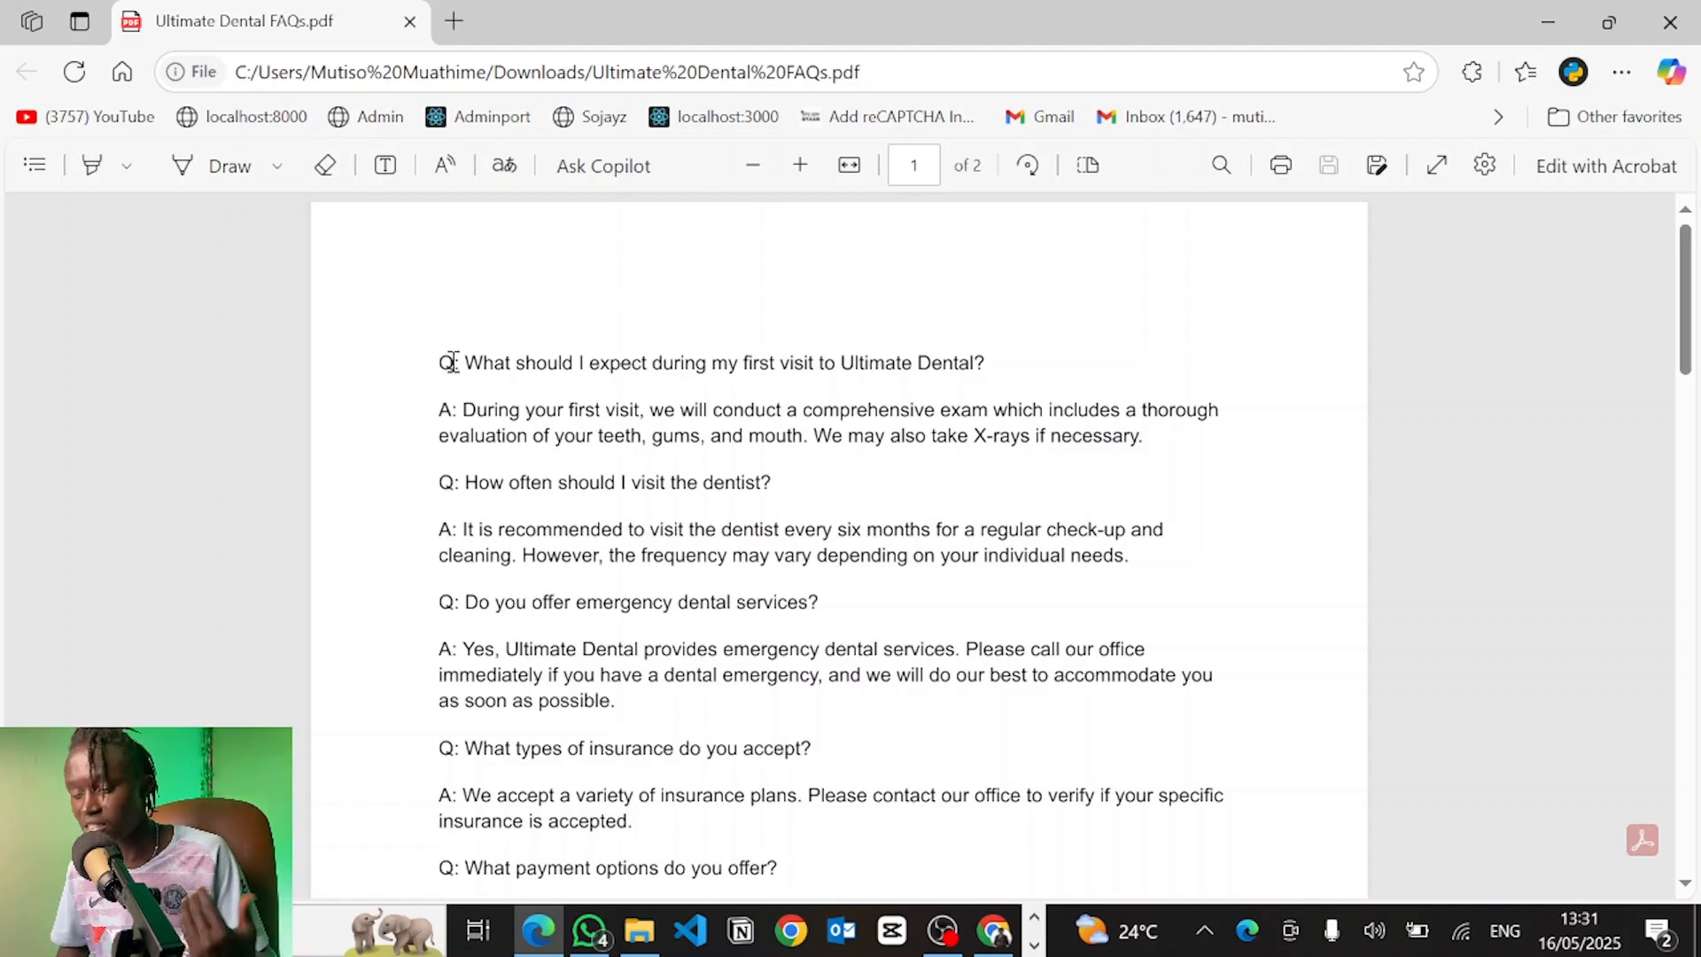
{"action": "left_click_drag", "start_coordinate": [453, 363], "coordinate": [1175, 418]}
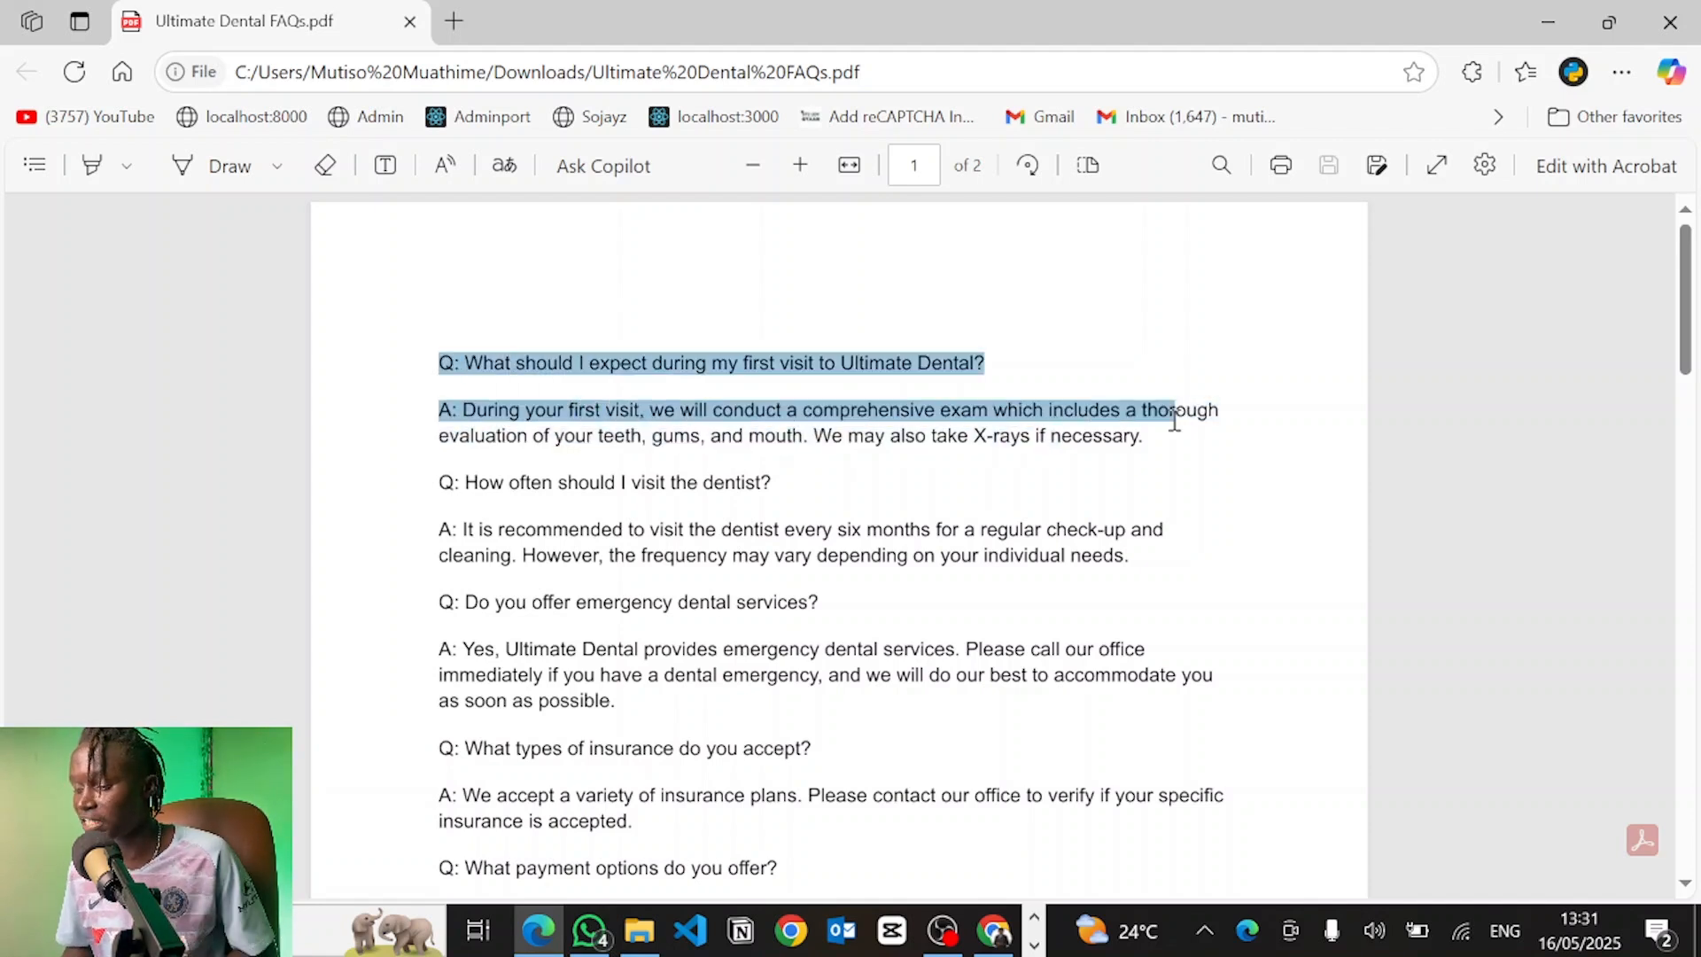
{"action": "left_click", "coordinate": [1166, 428]}
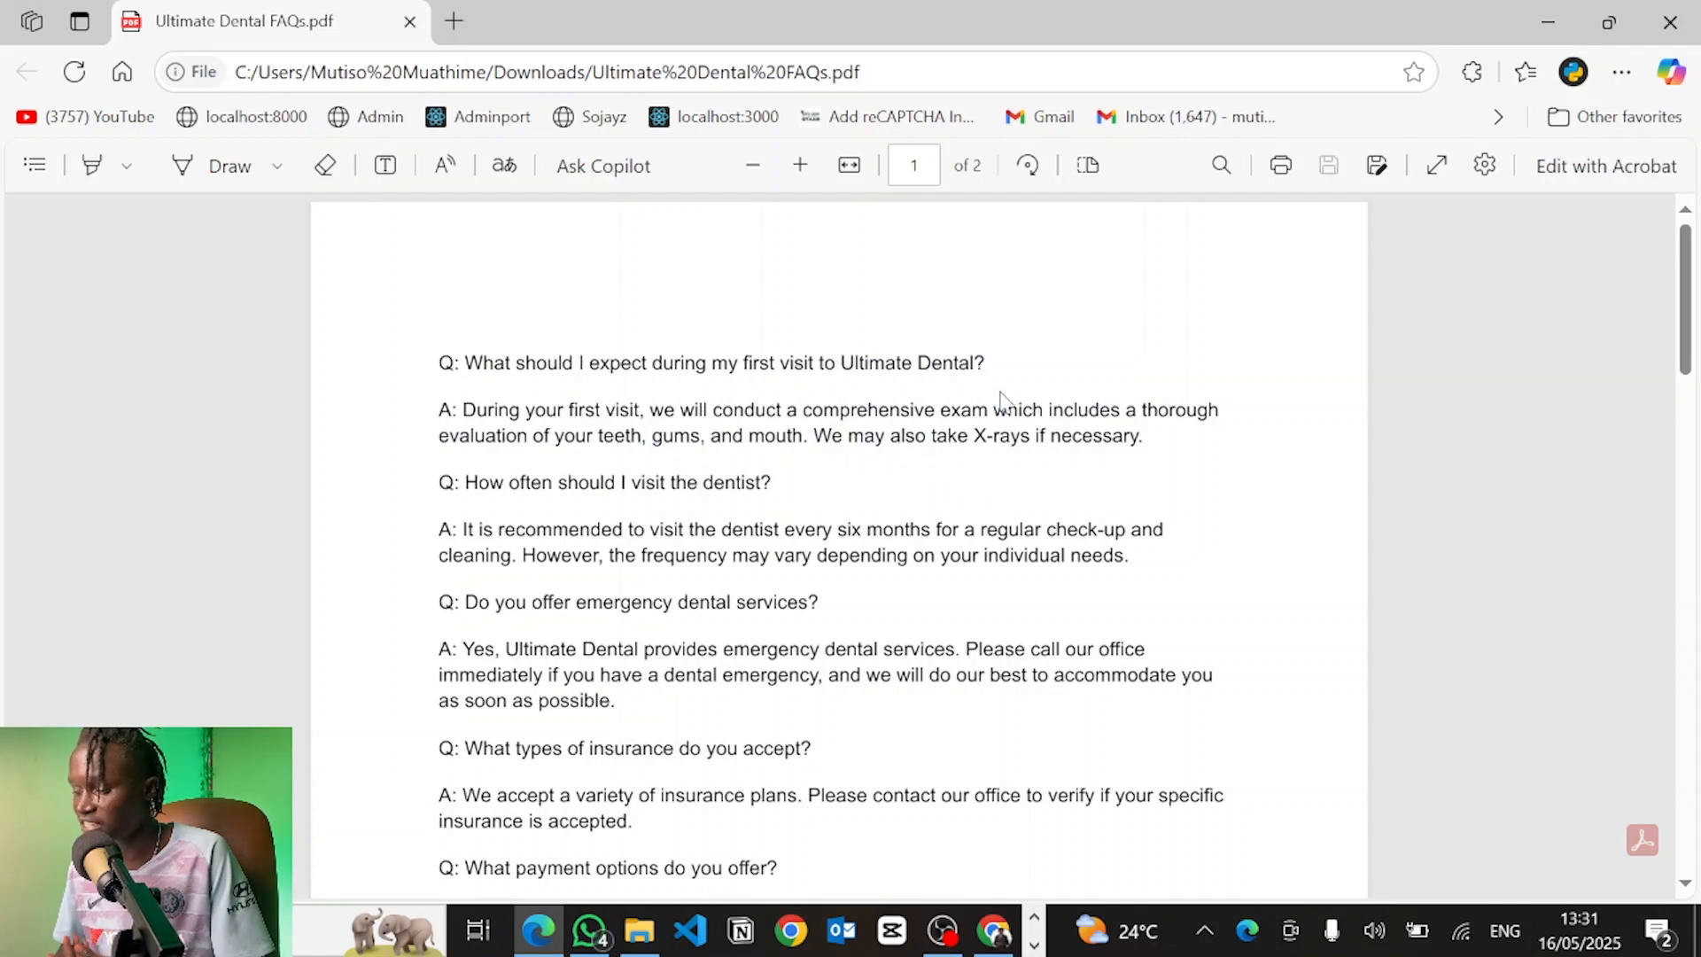
{"action": "left_click_drag", "start_coordinate": [467, 482], "coordinate": [469, 530]}
{"action": "left_click", "coordinate": [782, 485]}
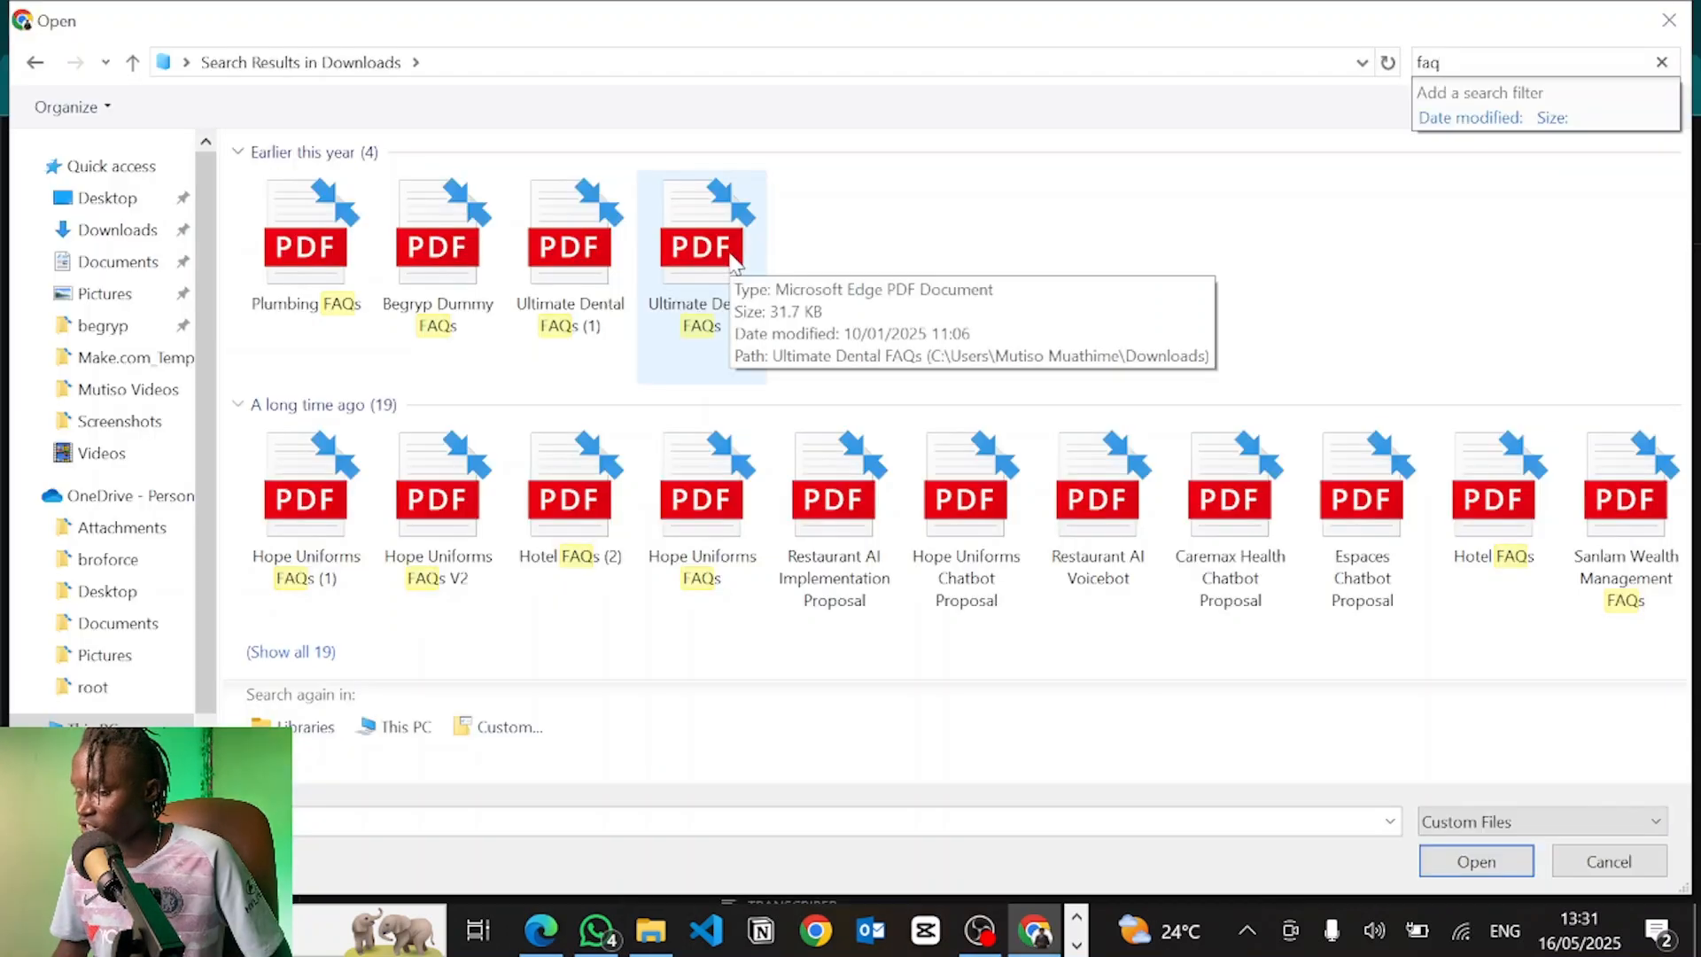
Upload Ultimate Dental FAQs.pdf and attach it as Alex's only model file
{"action": "left_click", "coordinate": [730, 257]}
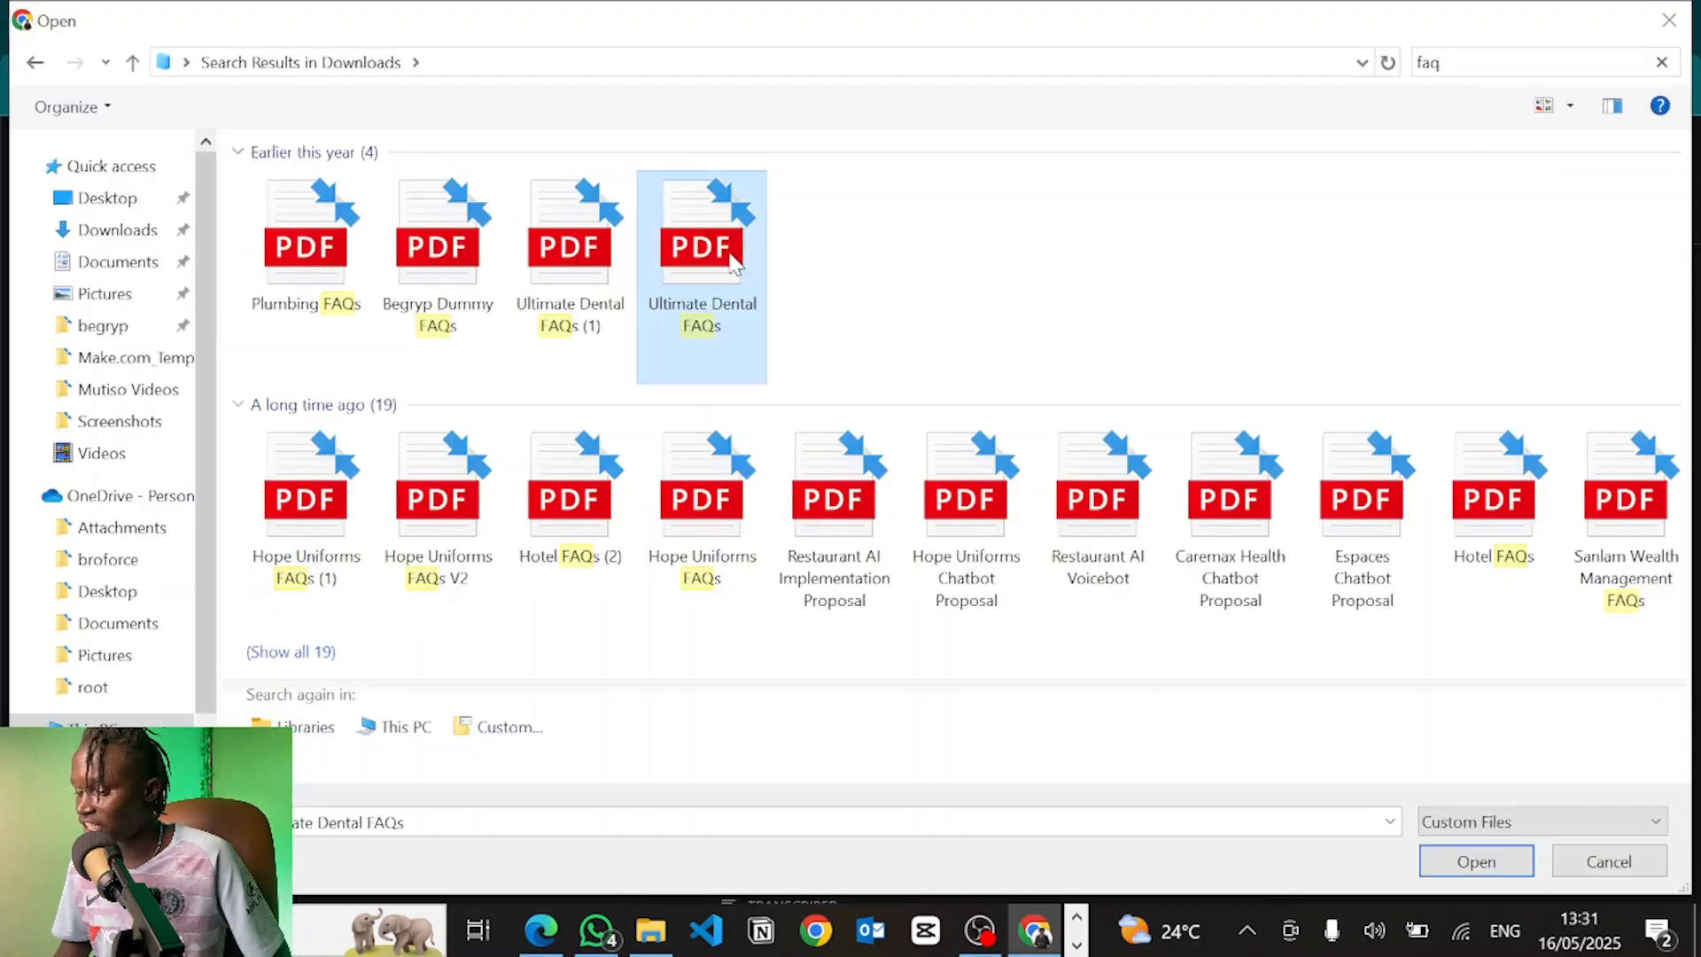
{"action": "left_click", "coordinate": [1435, 866]}
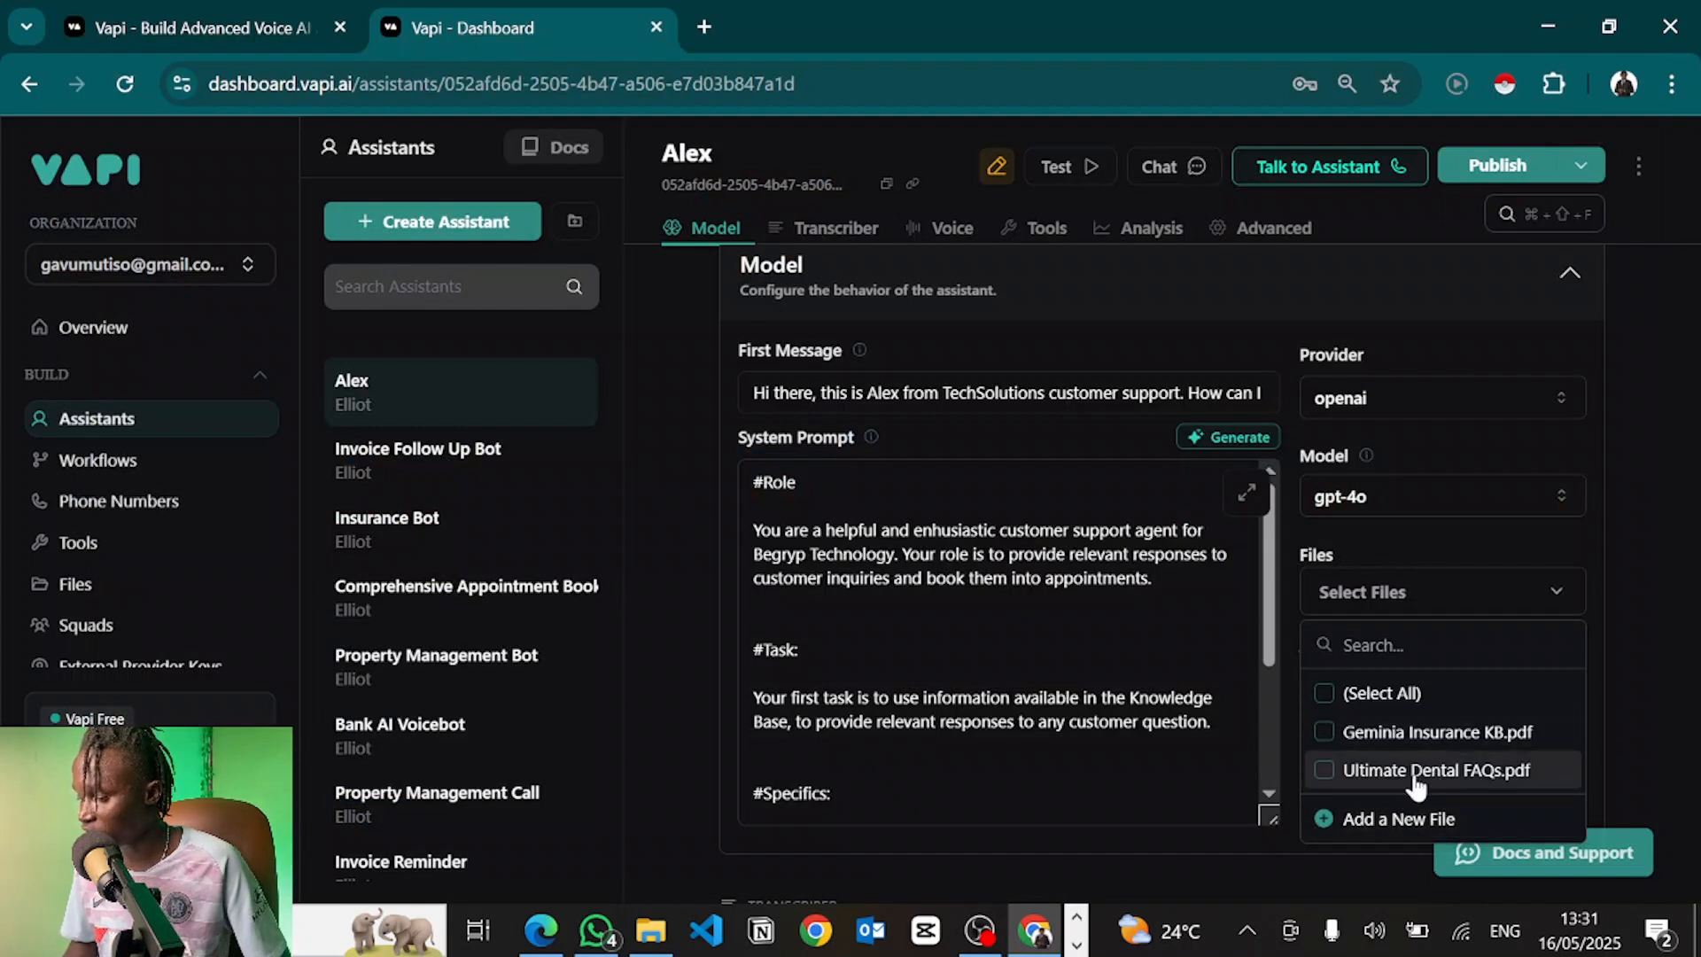
{"action": "left_click", "coordinate": [1406, 773]}
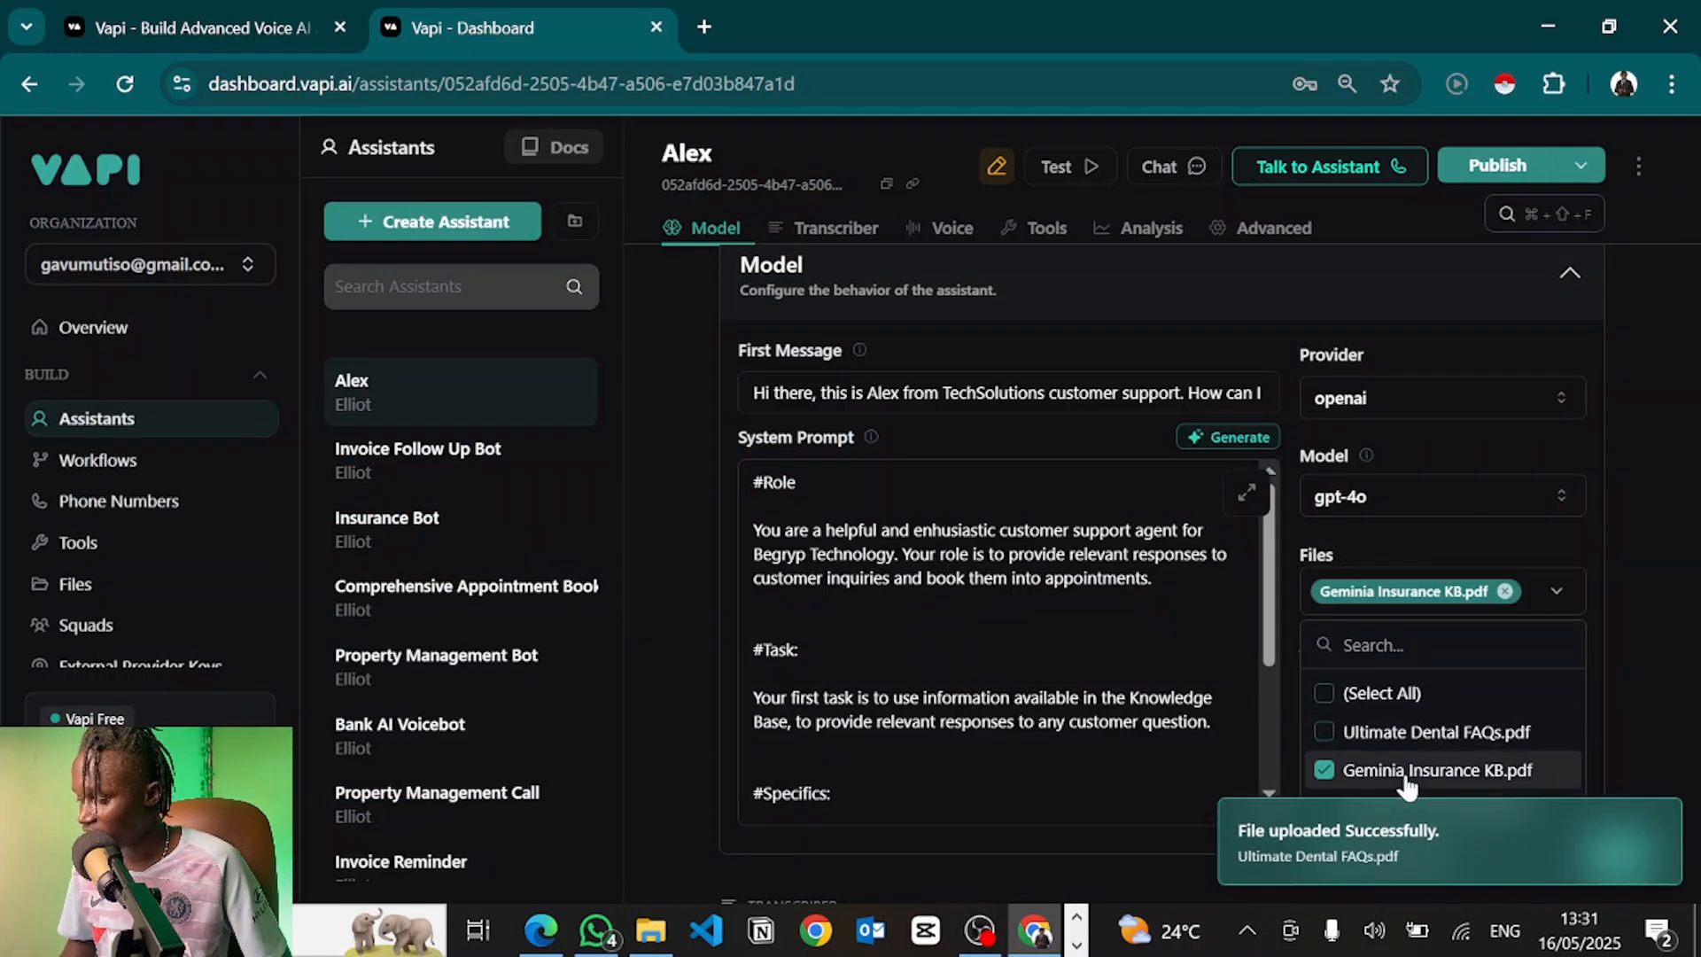
{"action": "left_click", "coordinate": [1371, 735]}
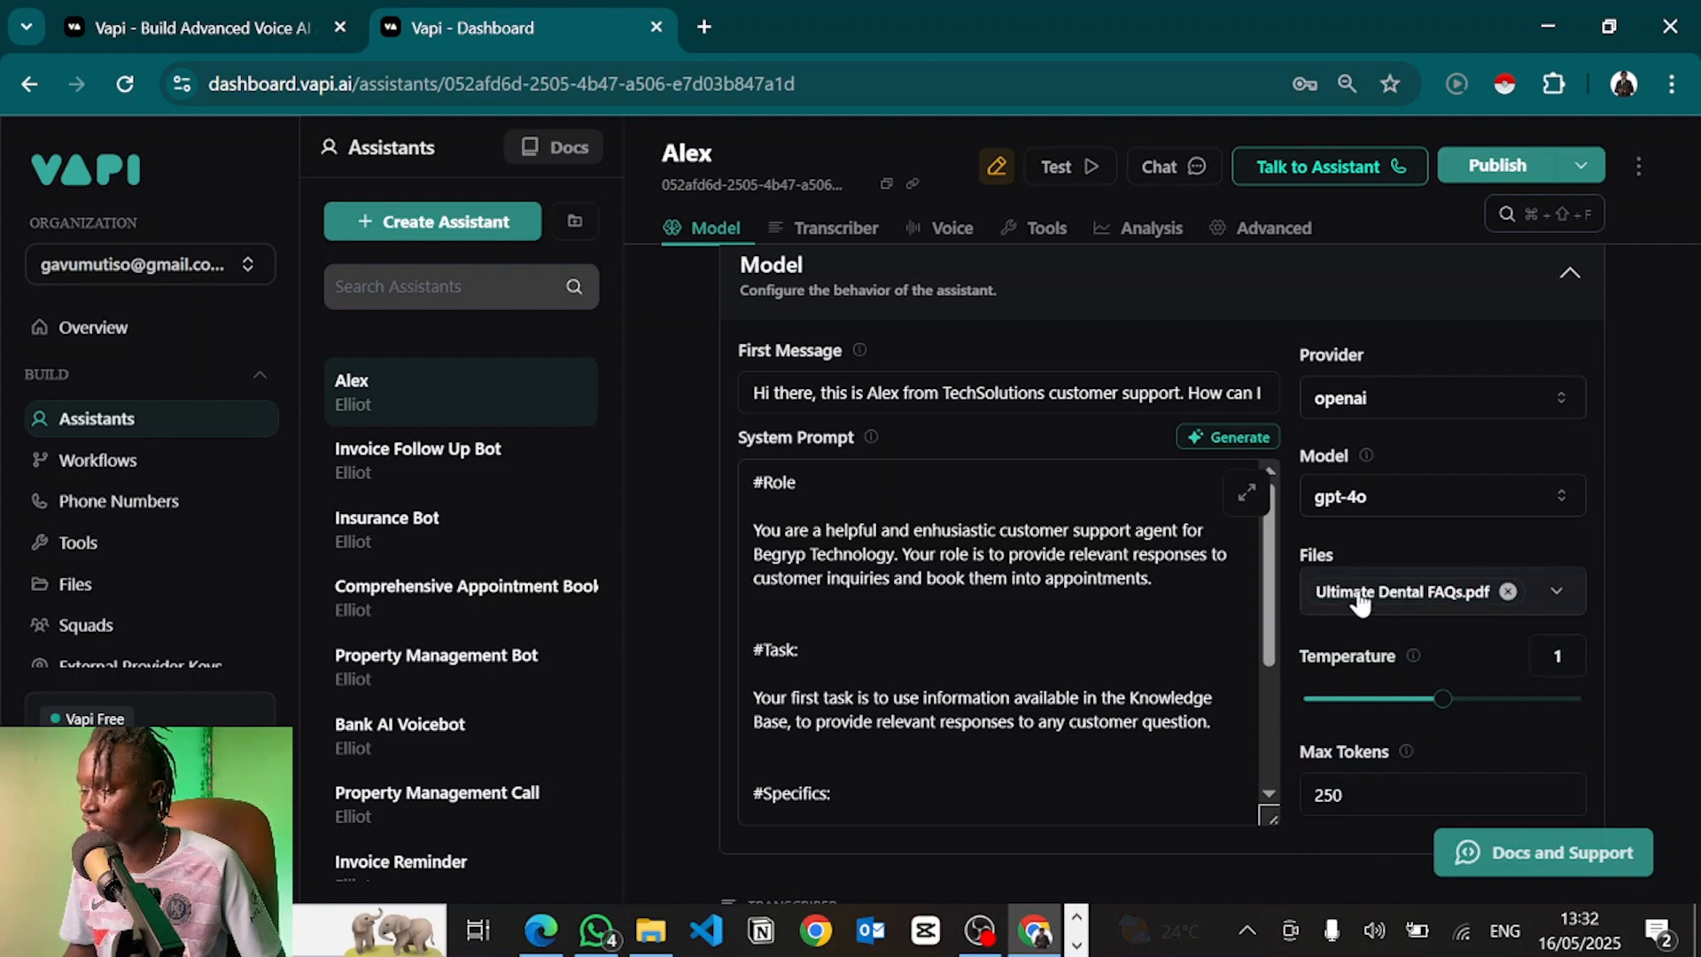
Add a second task line: book the user a calendar appointment using the "bookAppointment" tool
{"action": "scroll", "coordinate": [975, 655], "scroll_direction": "down", "scroll_amount": 1}
{"action": "left_click", "coordinate": [916, 634]}
{"action": "key", "text": "Return"}
{"action": "type", "text": "Your next "}
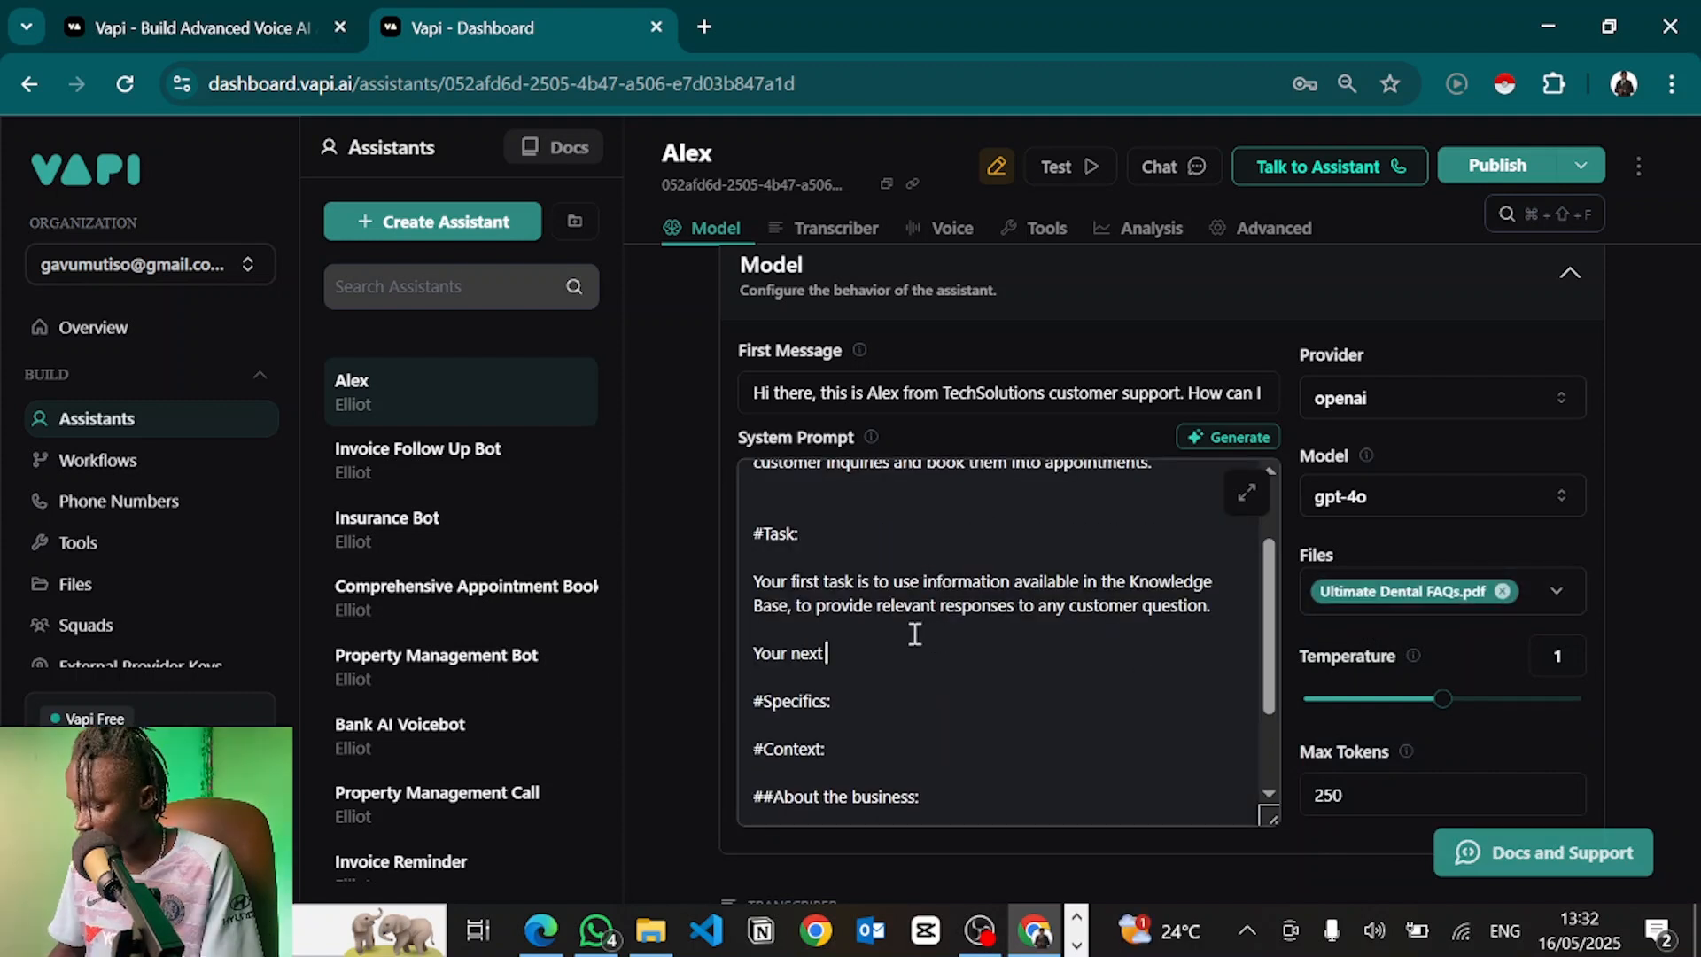
{"action": "type", "text": "task is to bo"}
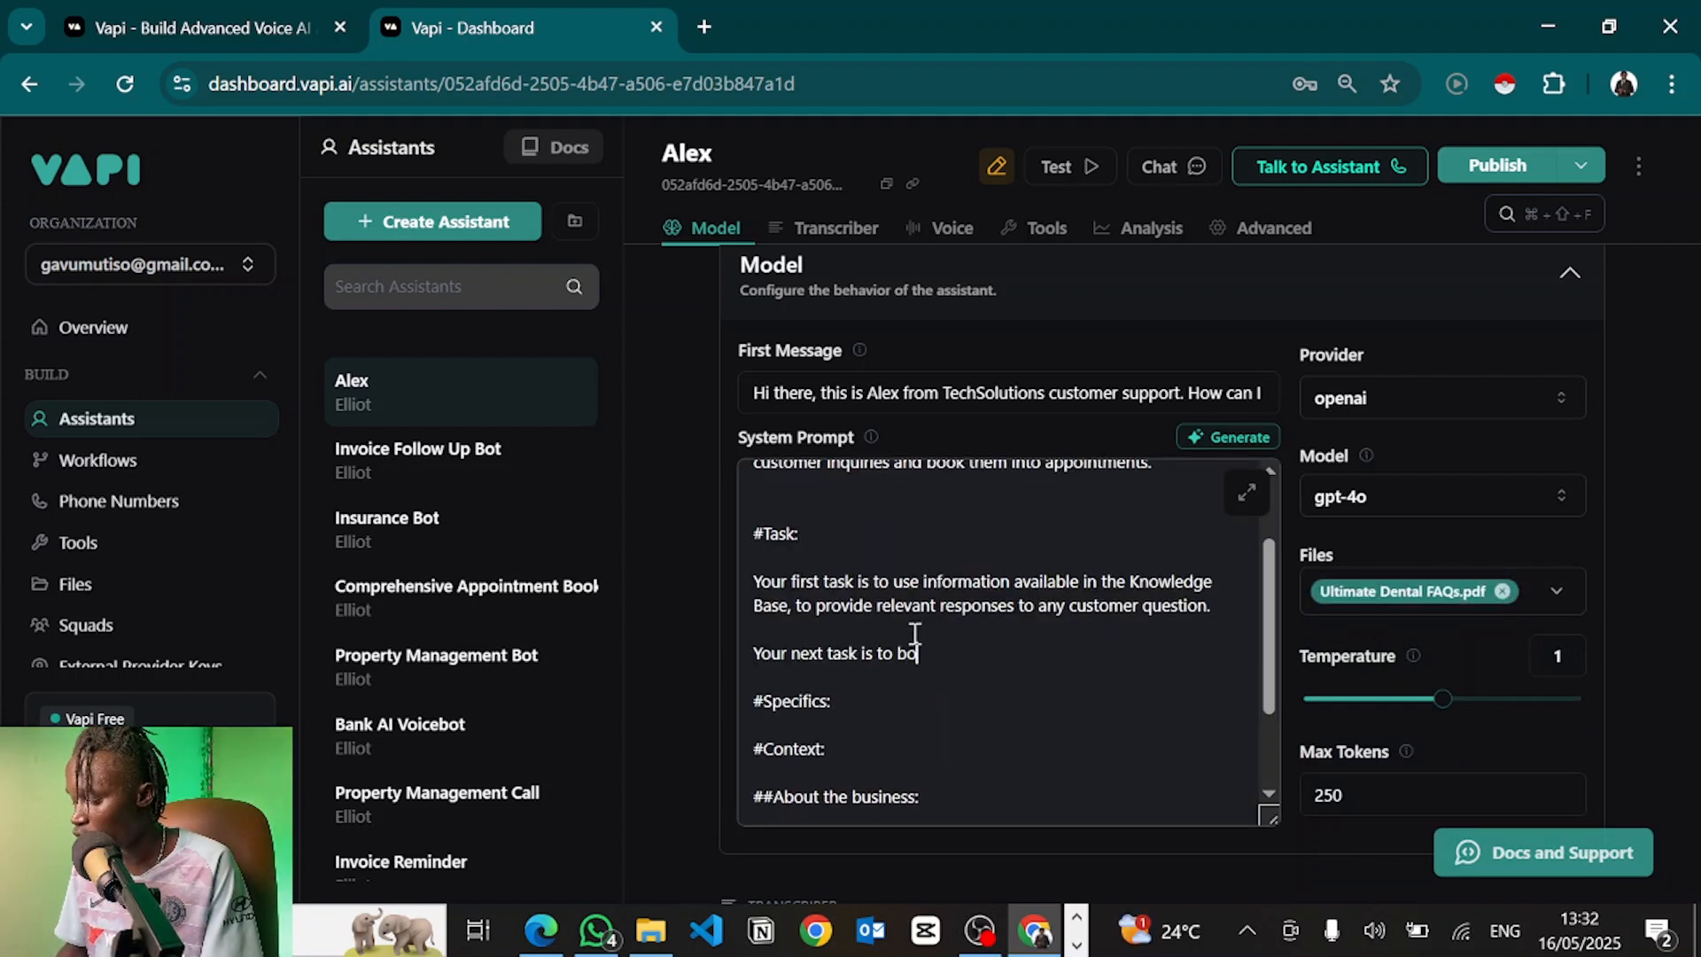
{"action": "type", "text": "ok the user into an appo"}
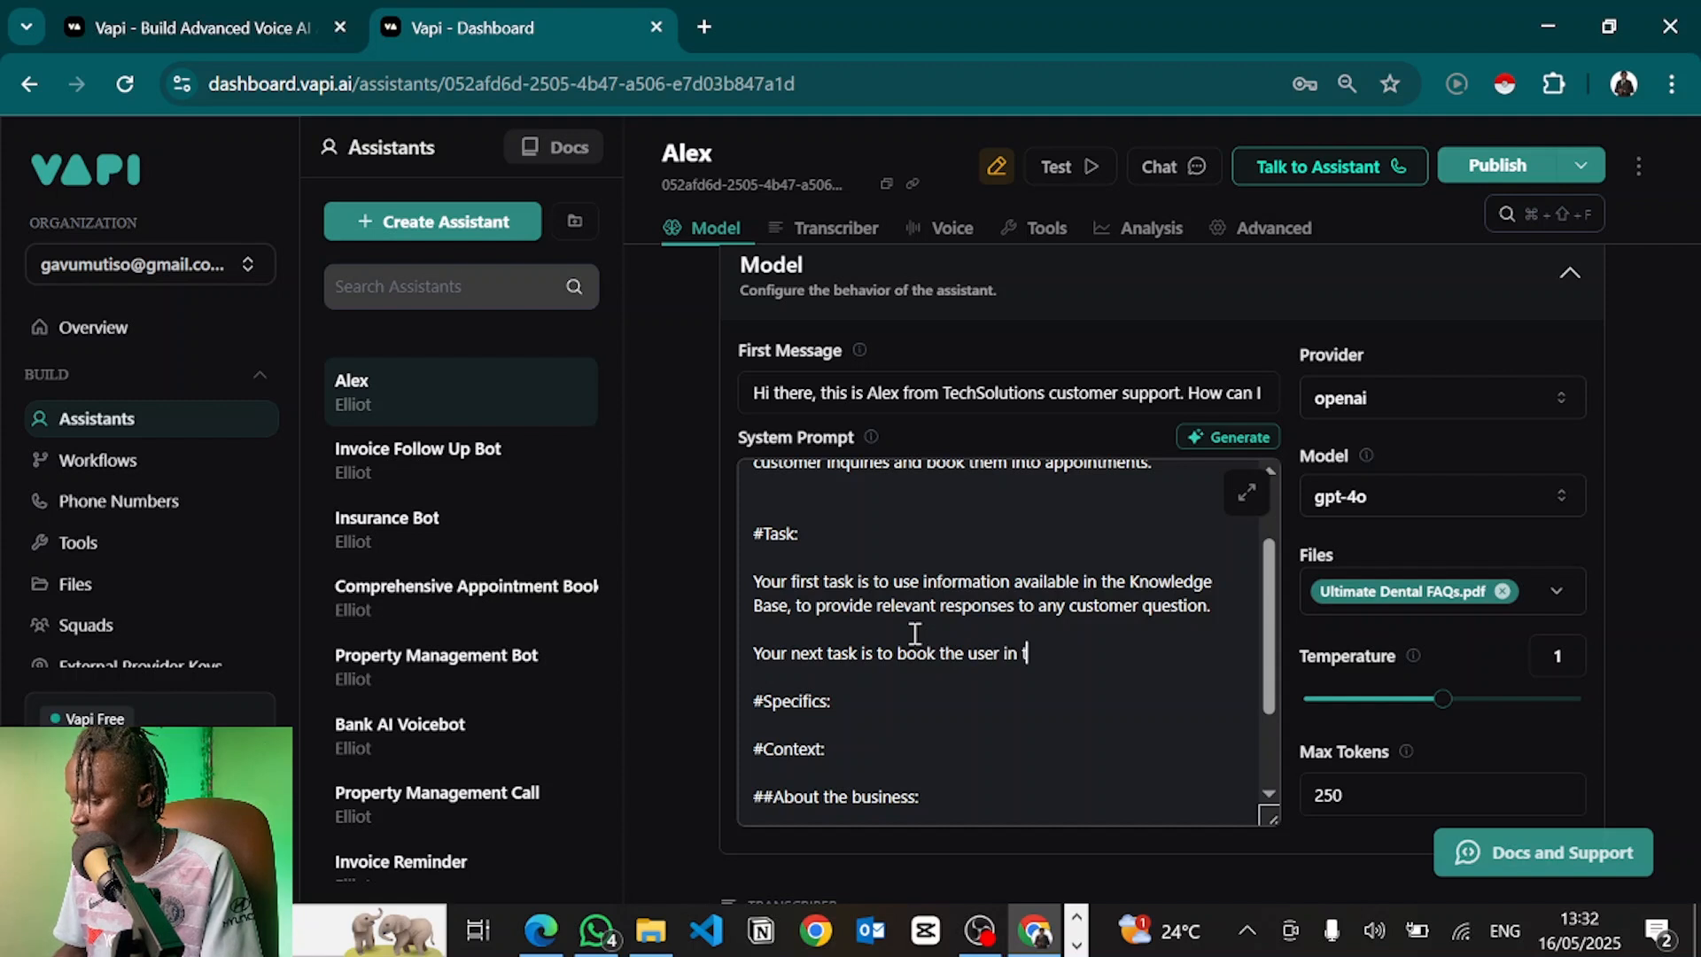
{"action": "type", "text": "intment on our calendar. Fro"}
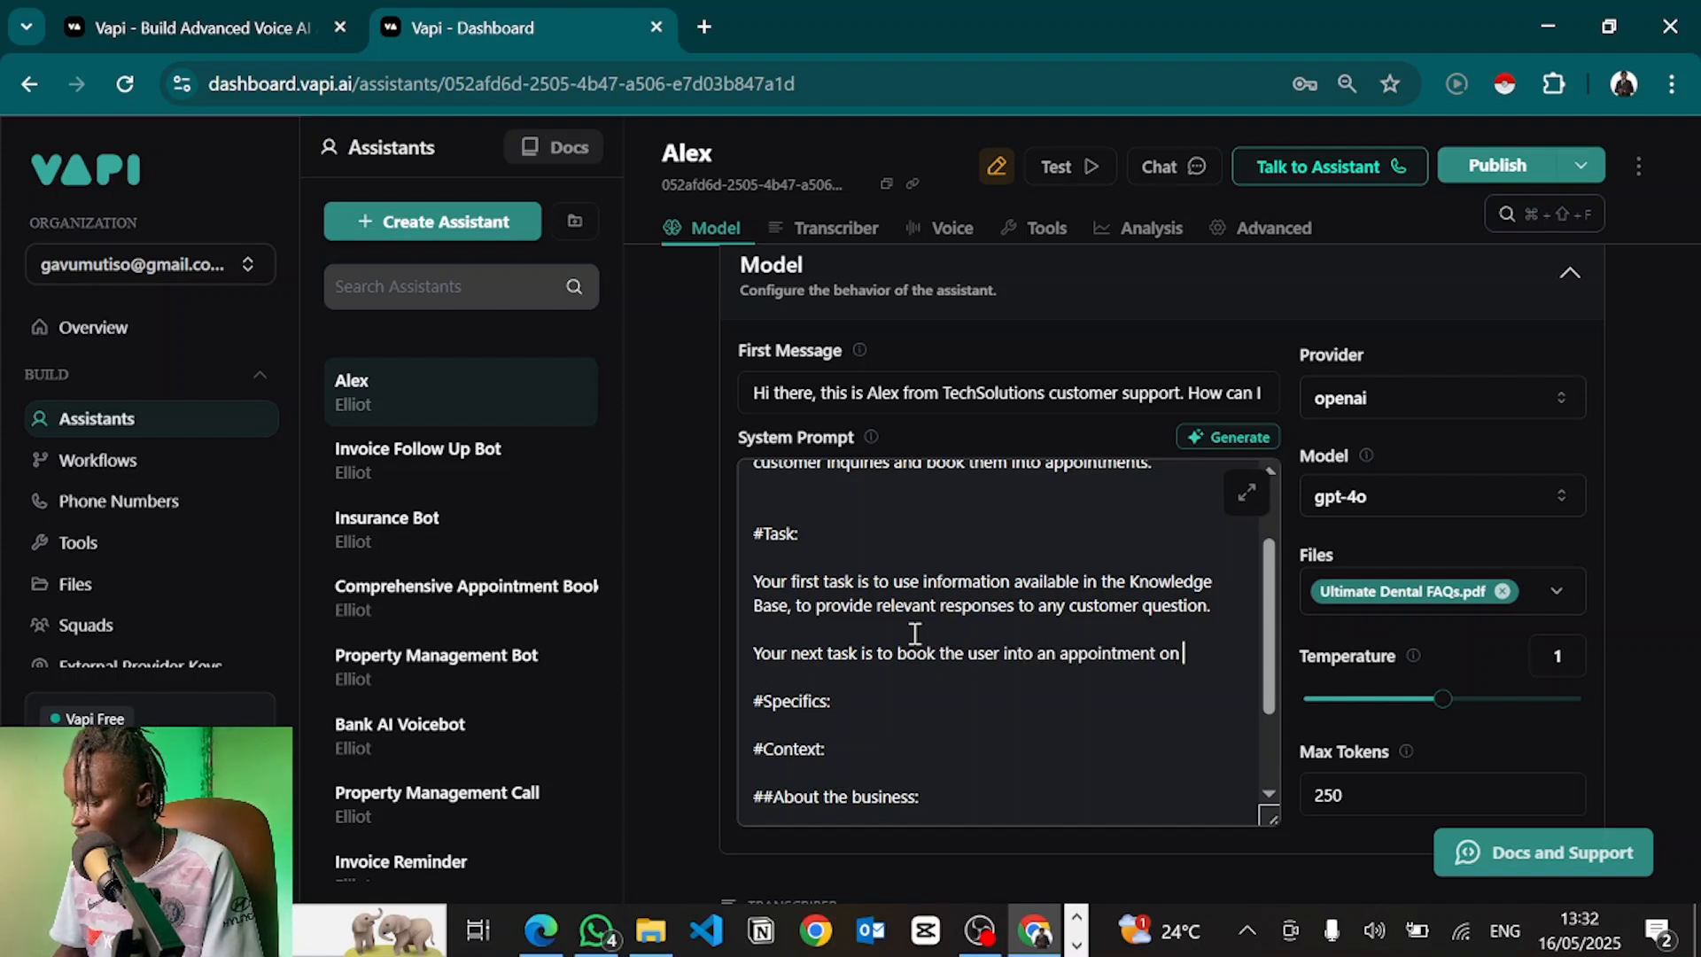
{"action": "key", "text": "BackSpace"}
{"action": "key", "text": "BackSpace"}
{"action": "type", "text": "or that use"}
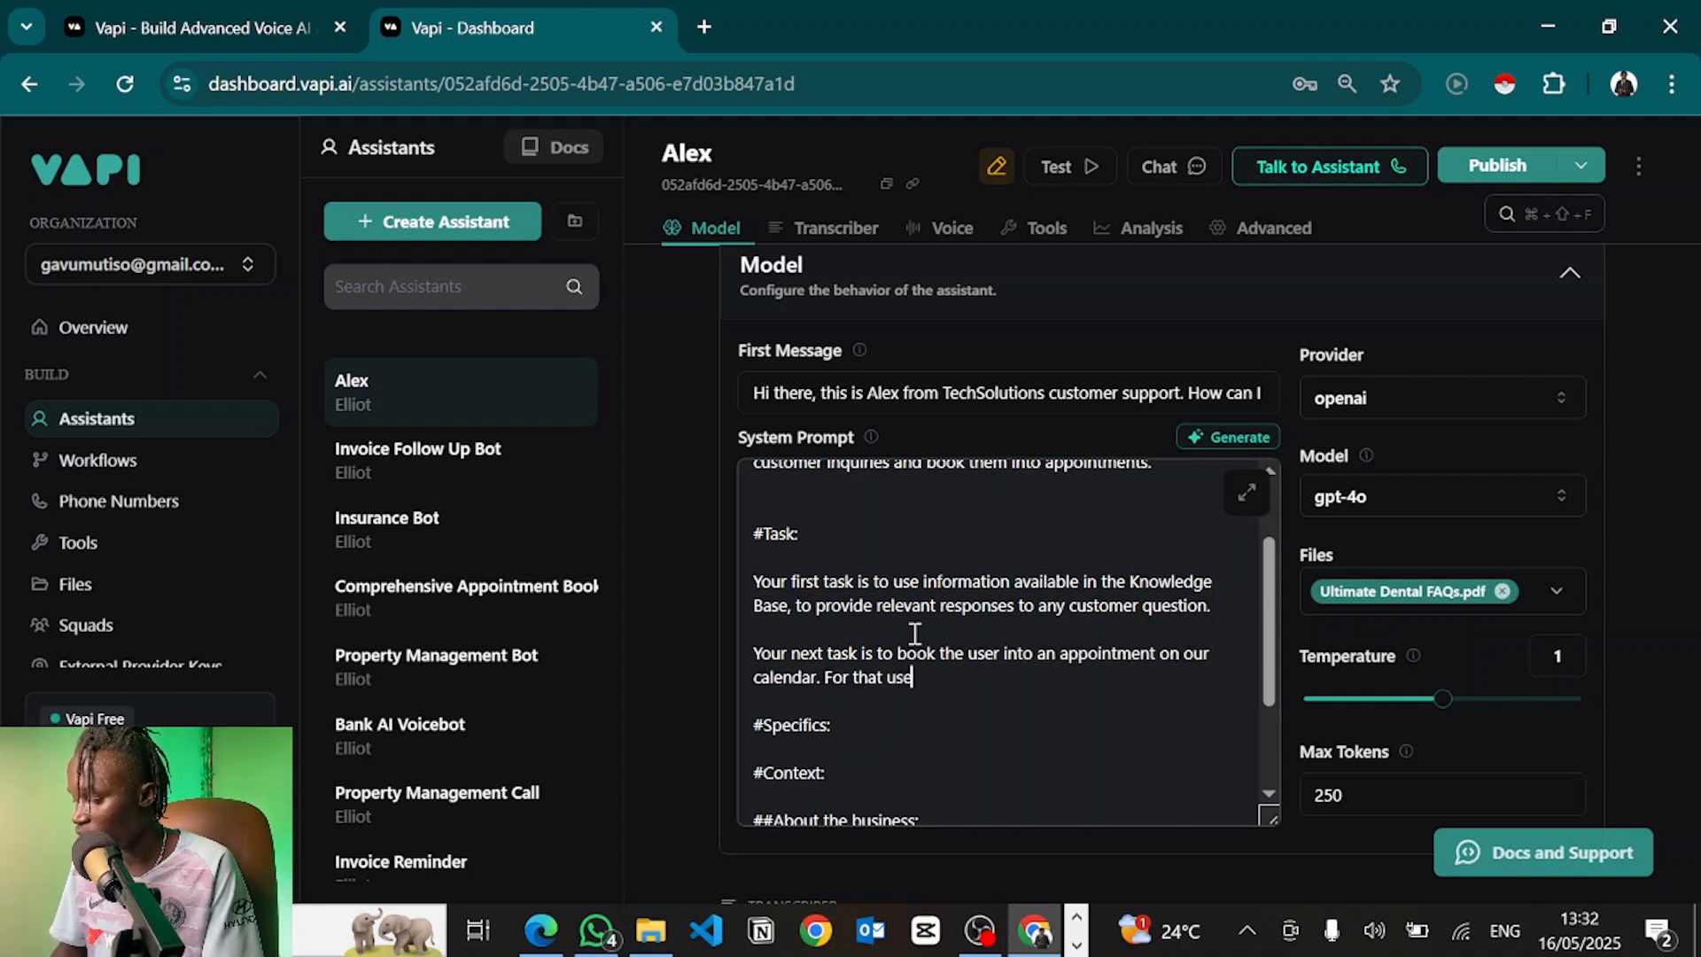
{"action": "type", "text": " the \"bookAppointment\" tool."}
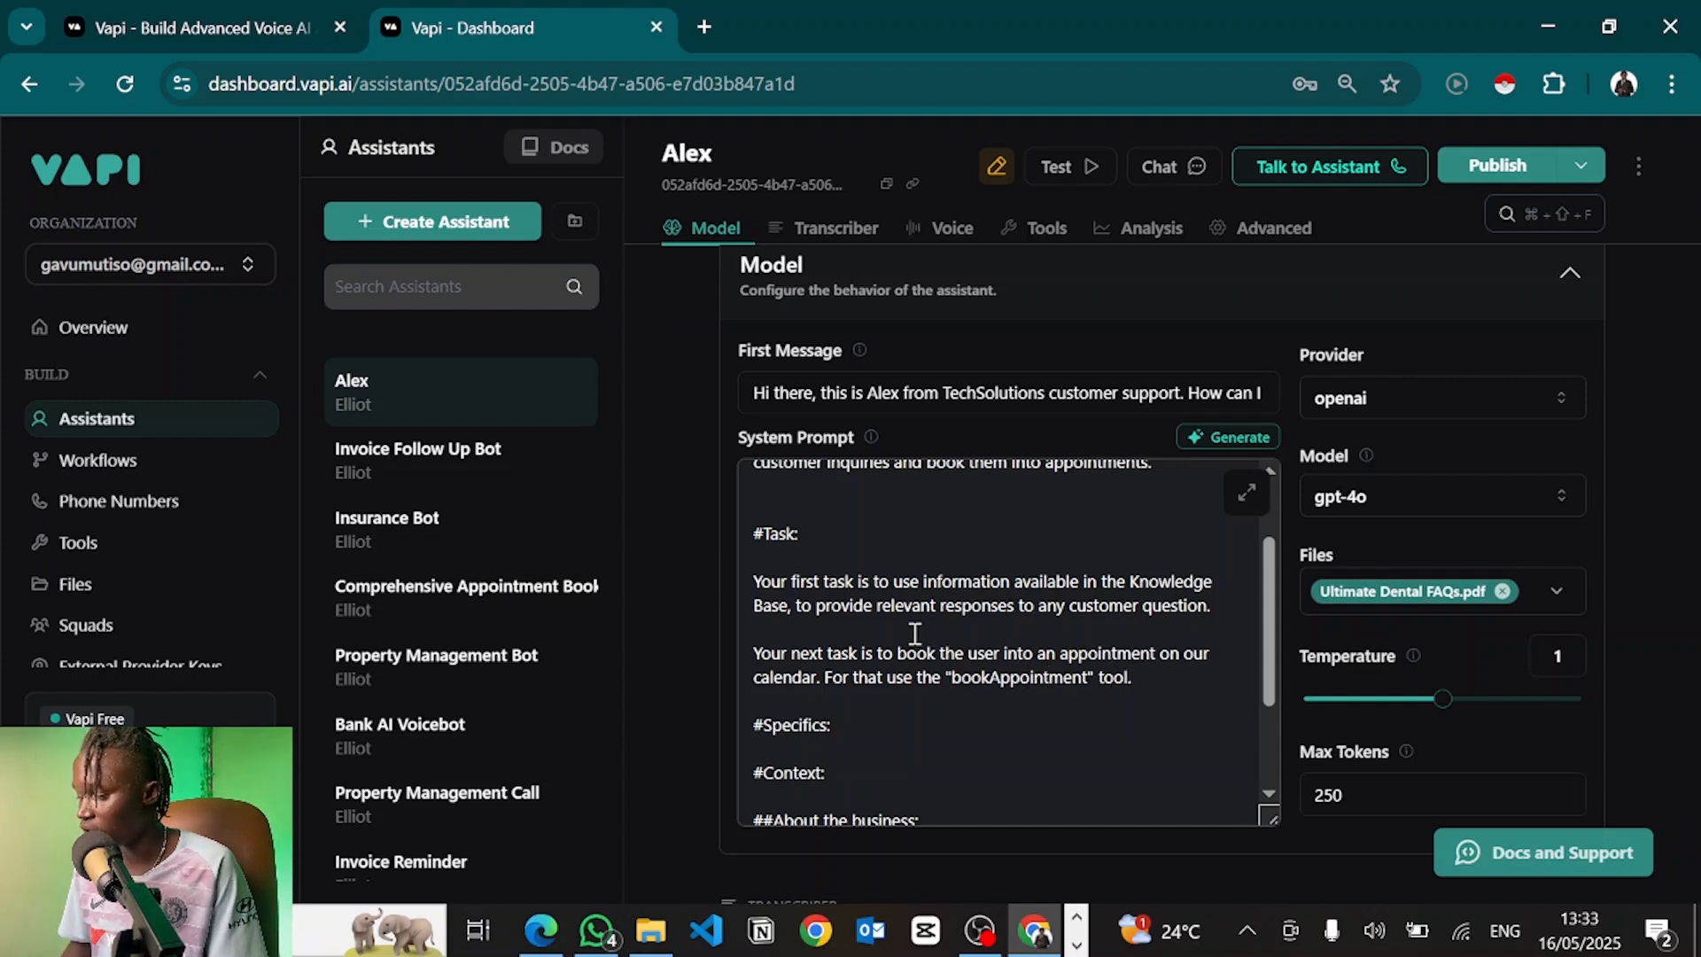
{"action": "double_click", "coordinate": [1028, 672]}
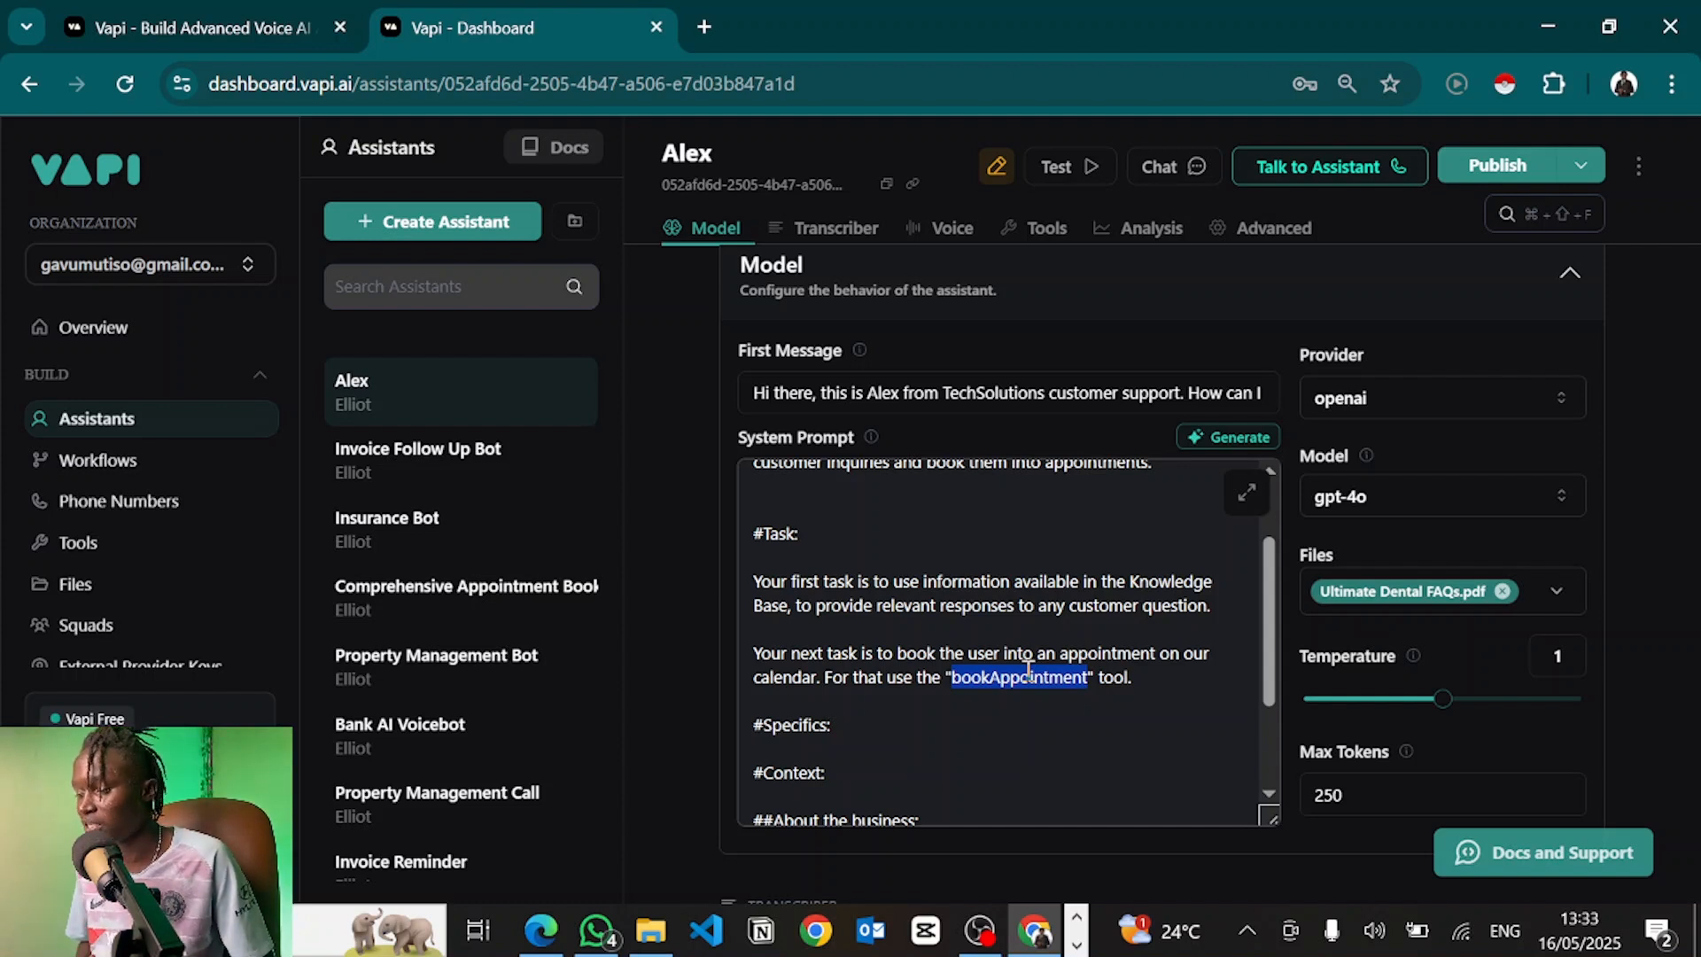
{"action": "left_click", "coordinate": [1066, 689]}
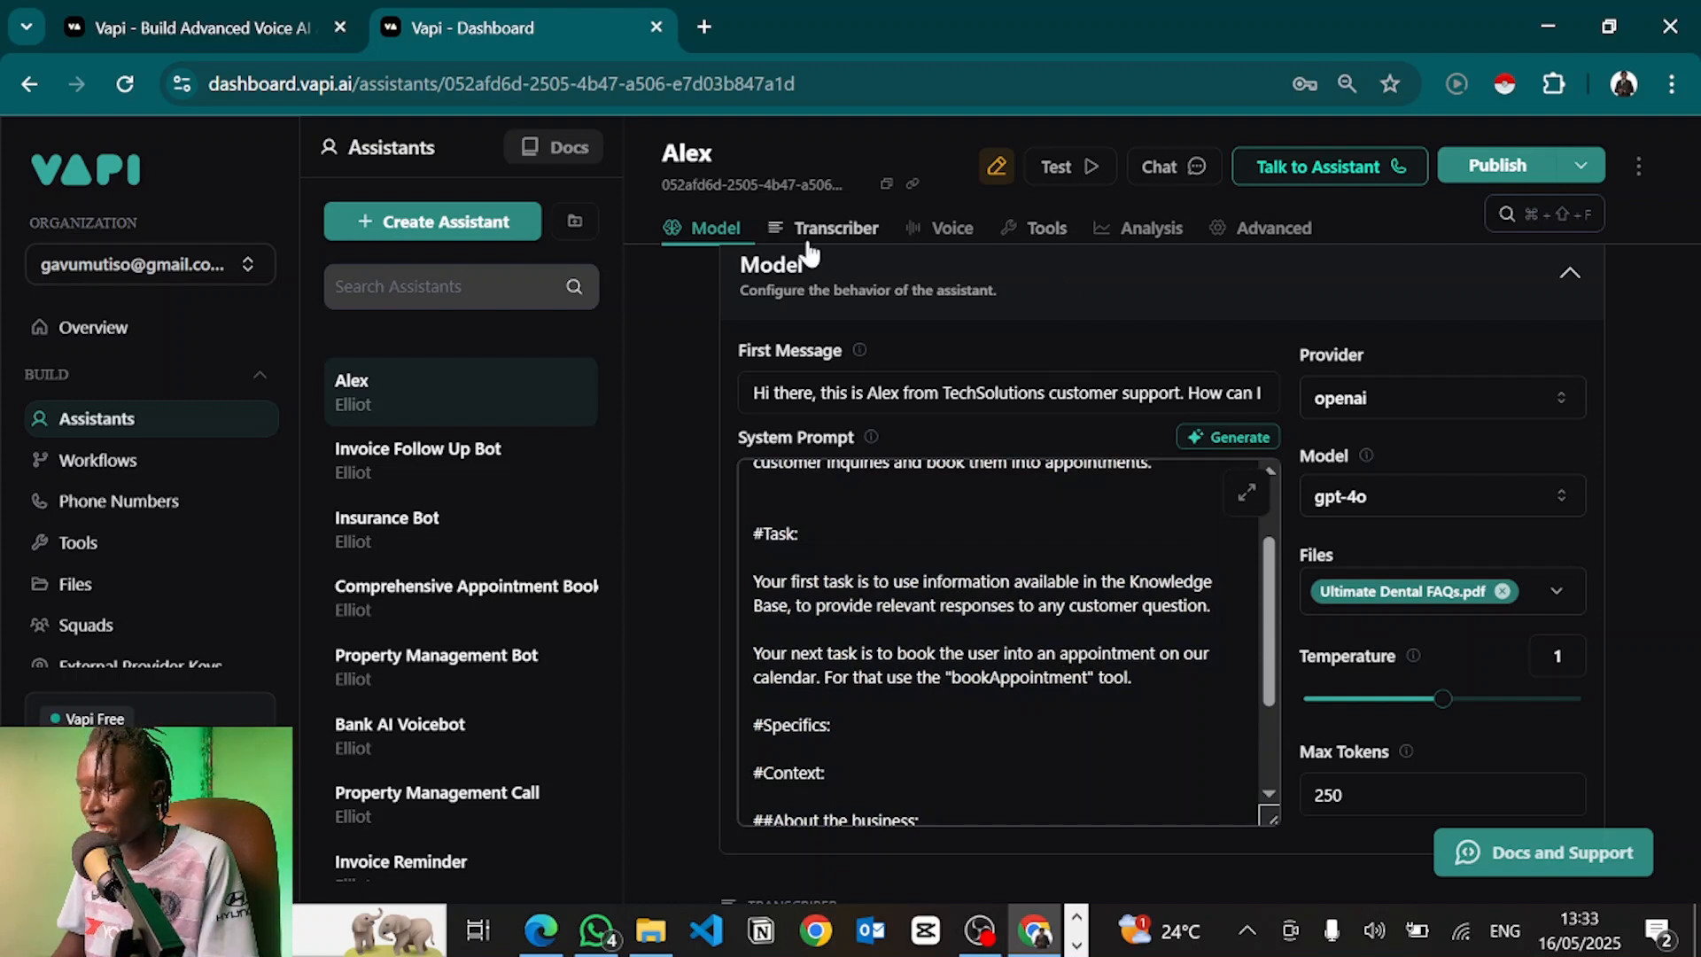
Create a new Function tool from the assistant's Tools settings
{"action": "left_click", "coordinate": [1045, 232]}
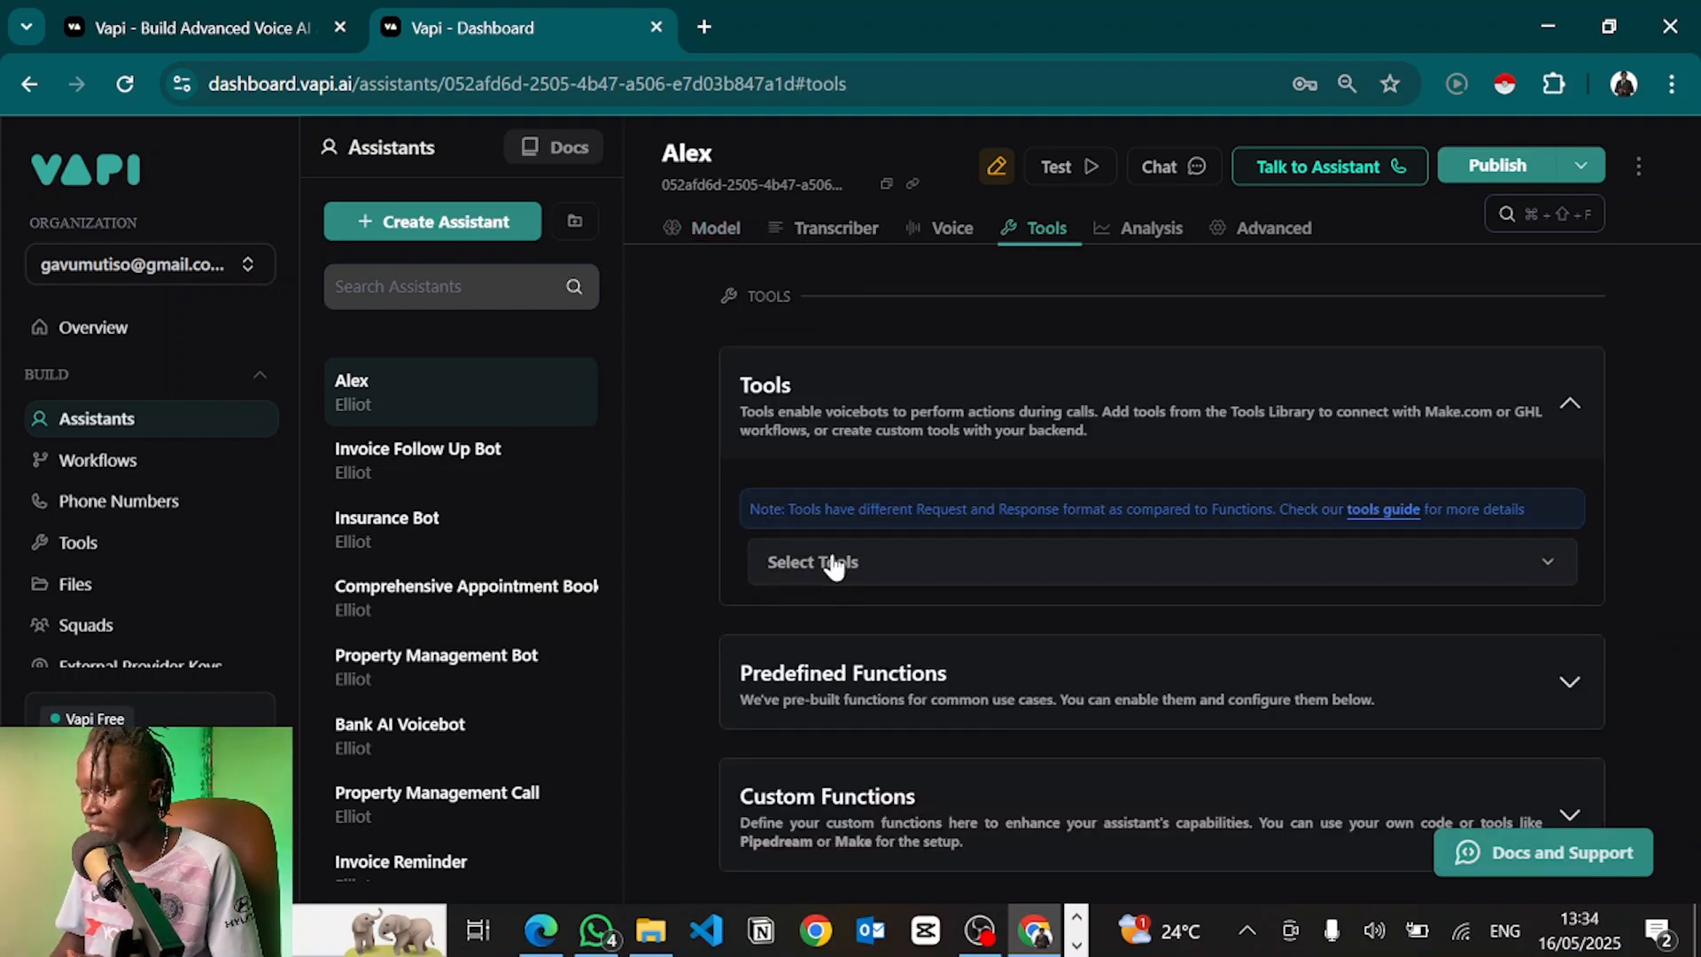
{"action": "left_click", "coordinate": [832, 563]}
{"action": "scroll", "coordinate": [855, 438], "scroll_direction": "down", "scroll_amount": 8}
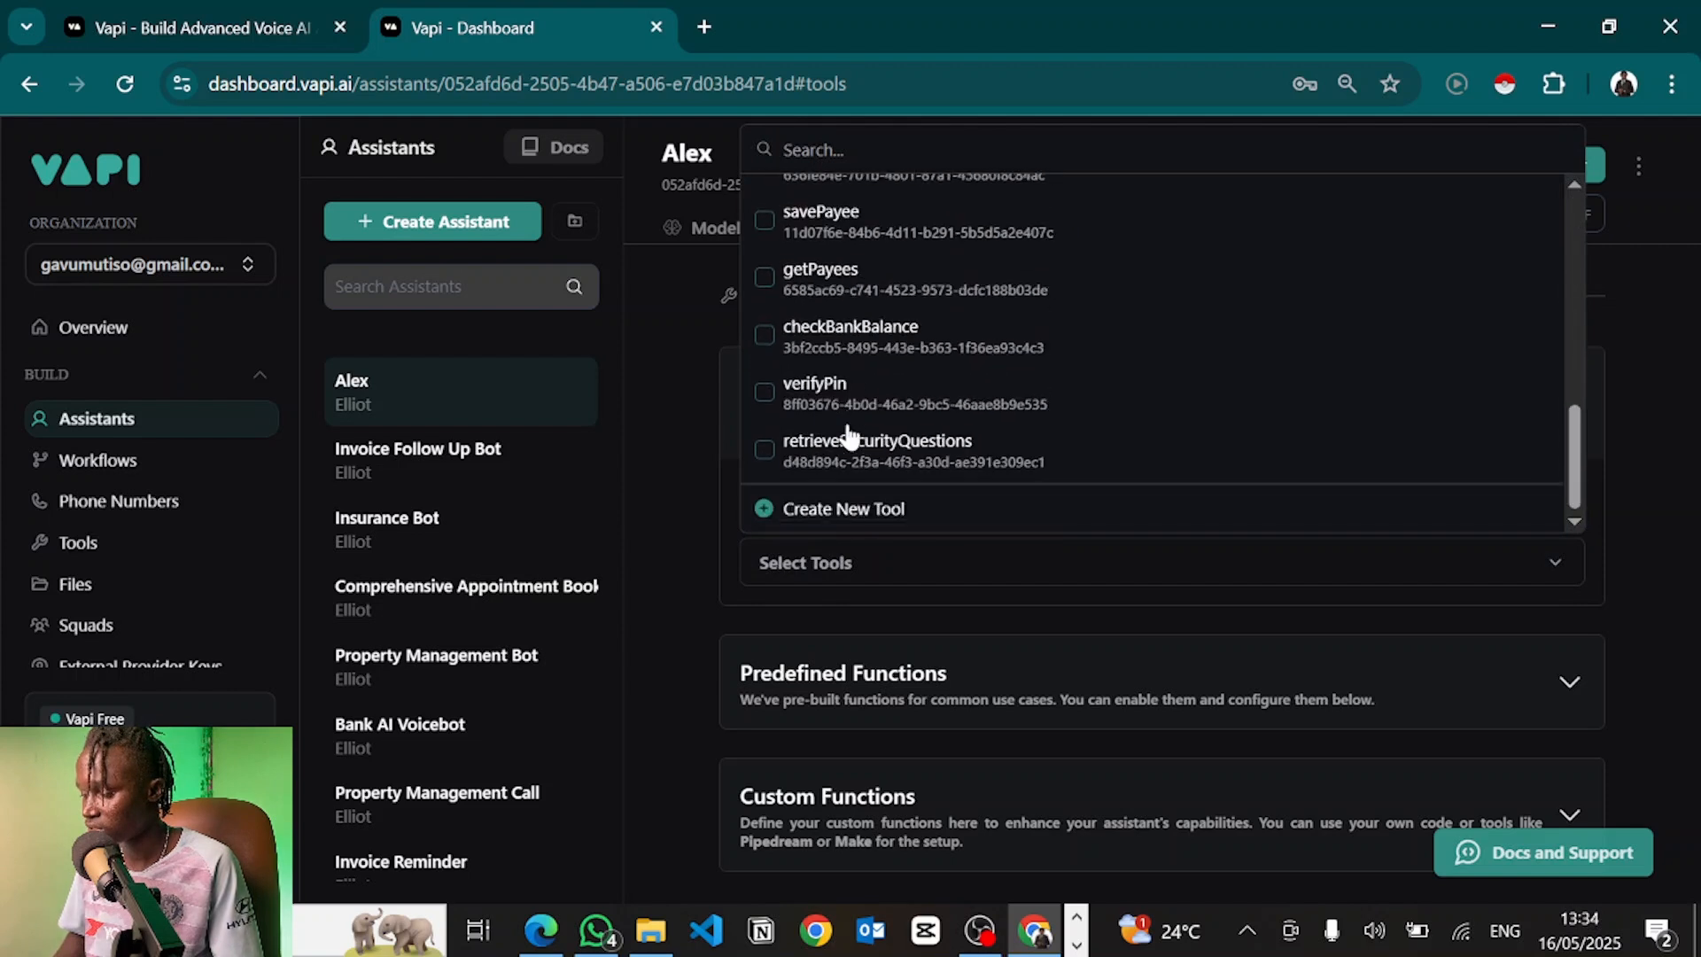
{"action": "left_click", "coordinate": [822, 510]}
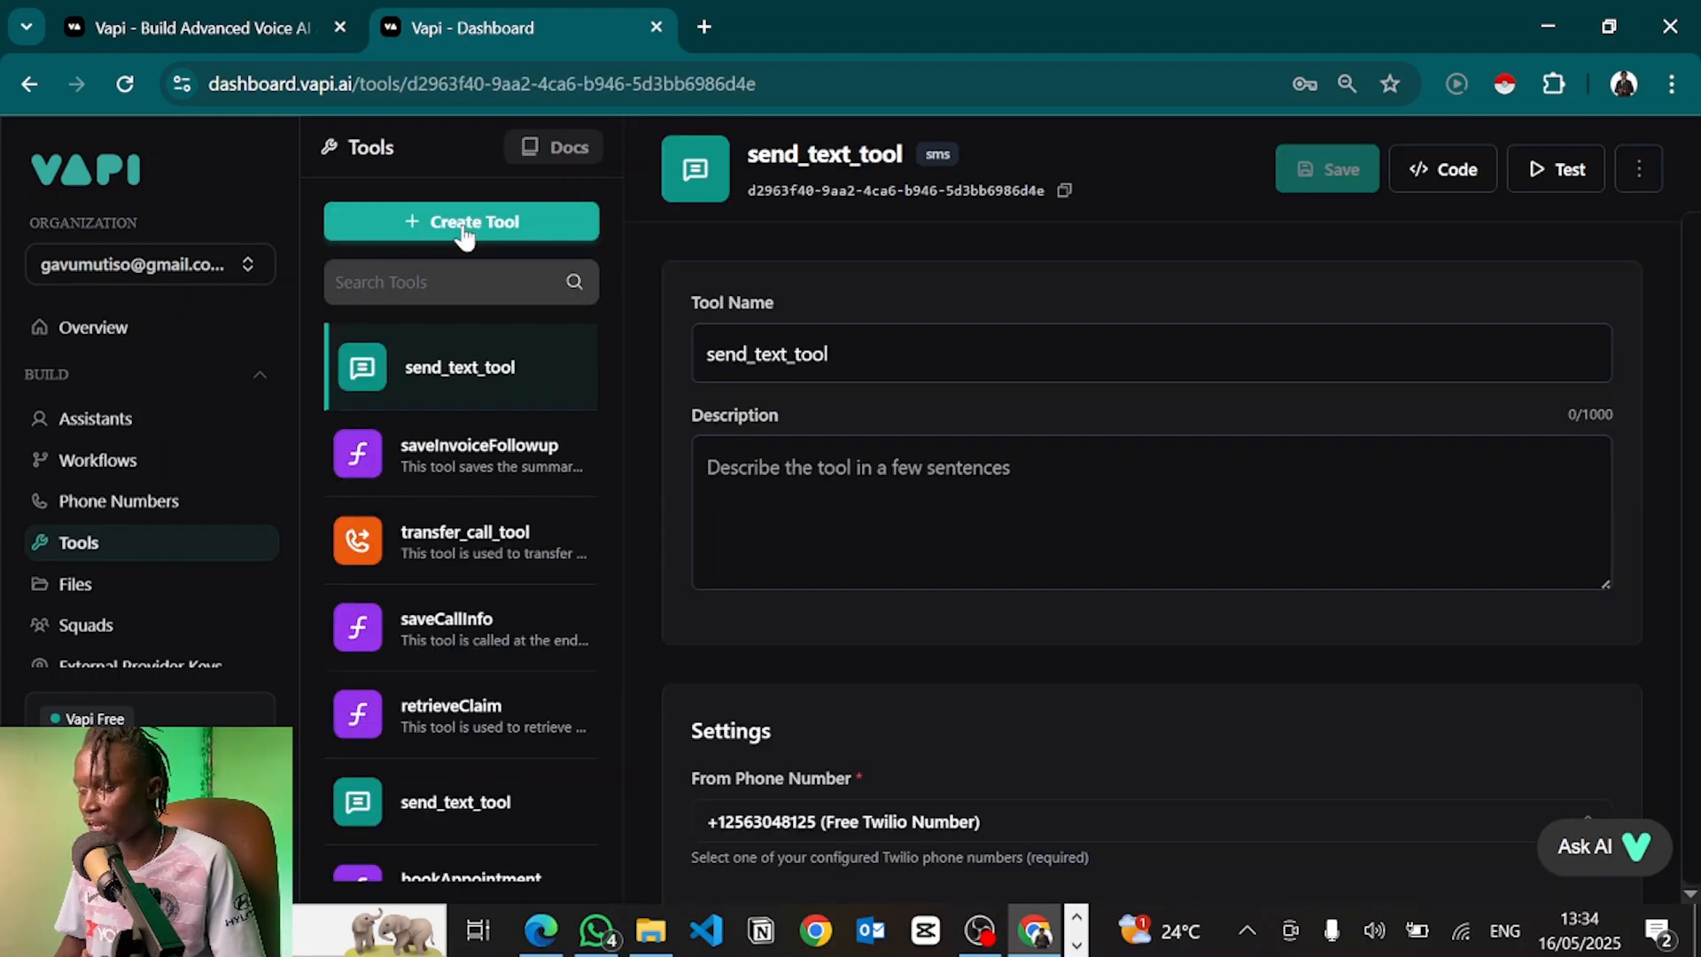
{"action": "left_click", "coordinate": [462, 232]}
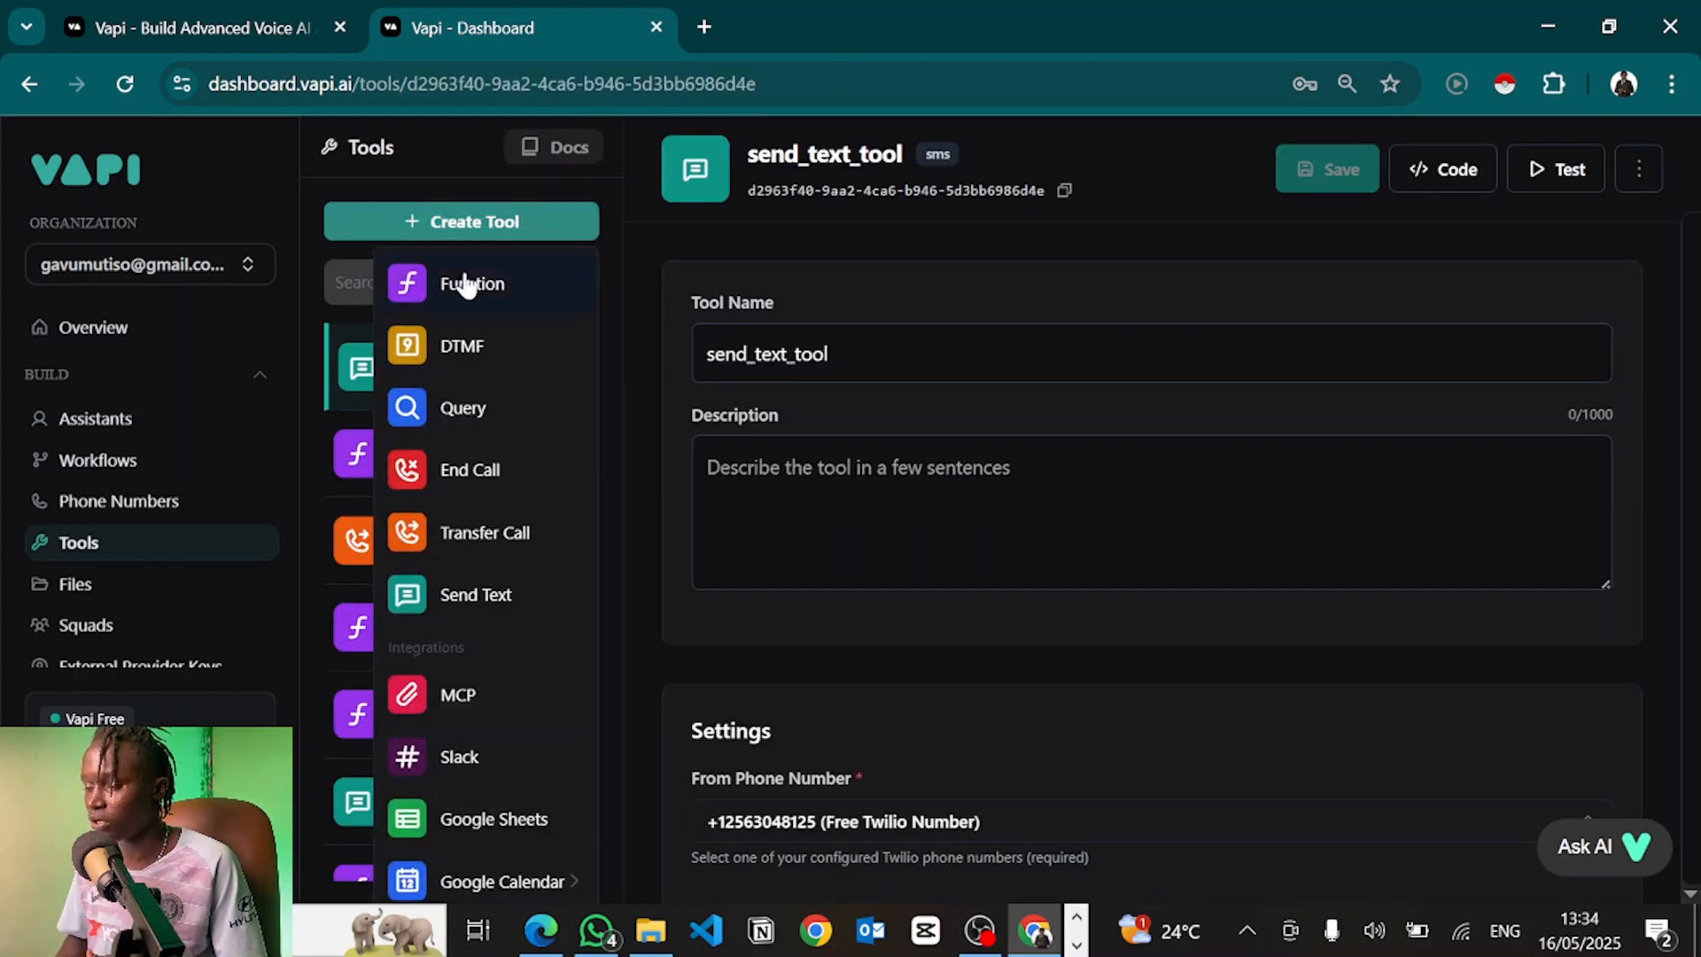
{"action": "left_click", "coordinate": [467, 285]}
{"action": "left_click", "coordinate": [739, 359]}
Replace the default tool name with bookAppointment
{"action": "double_click", "coordinate": [739, 359]}
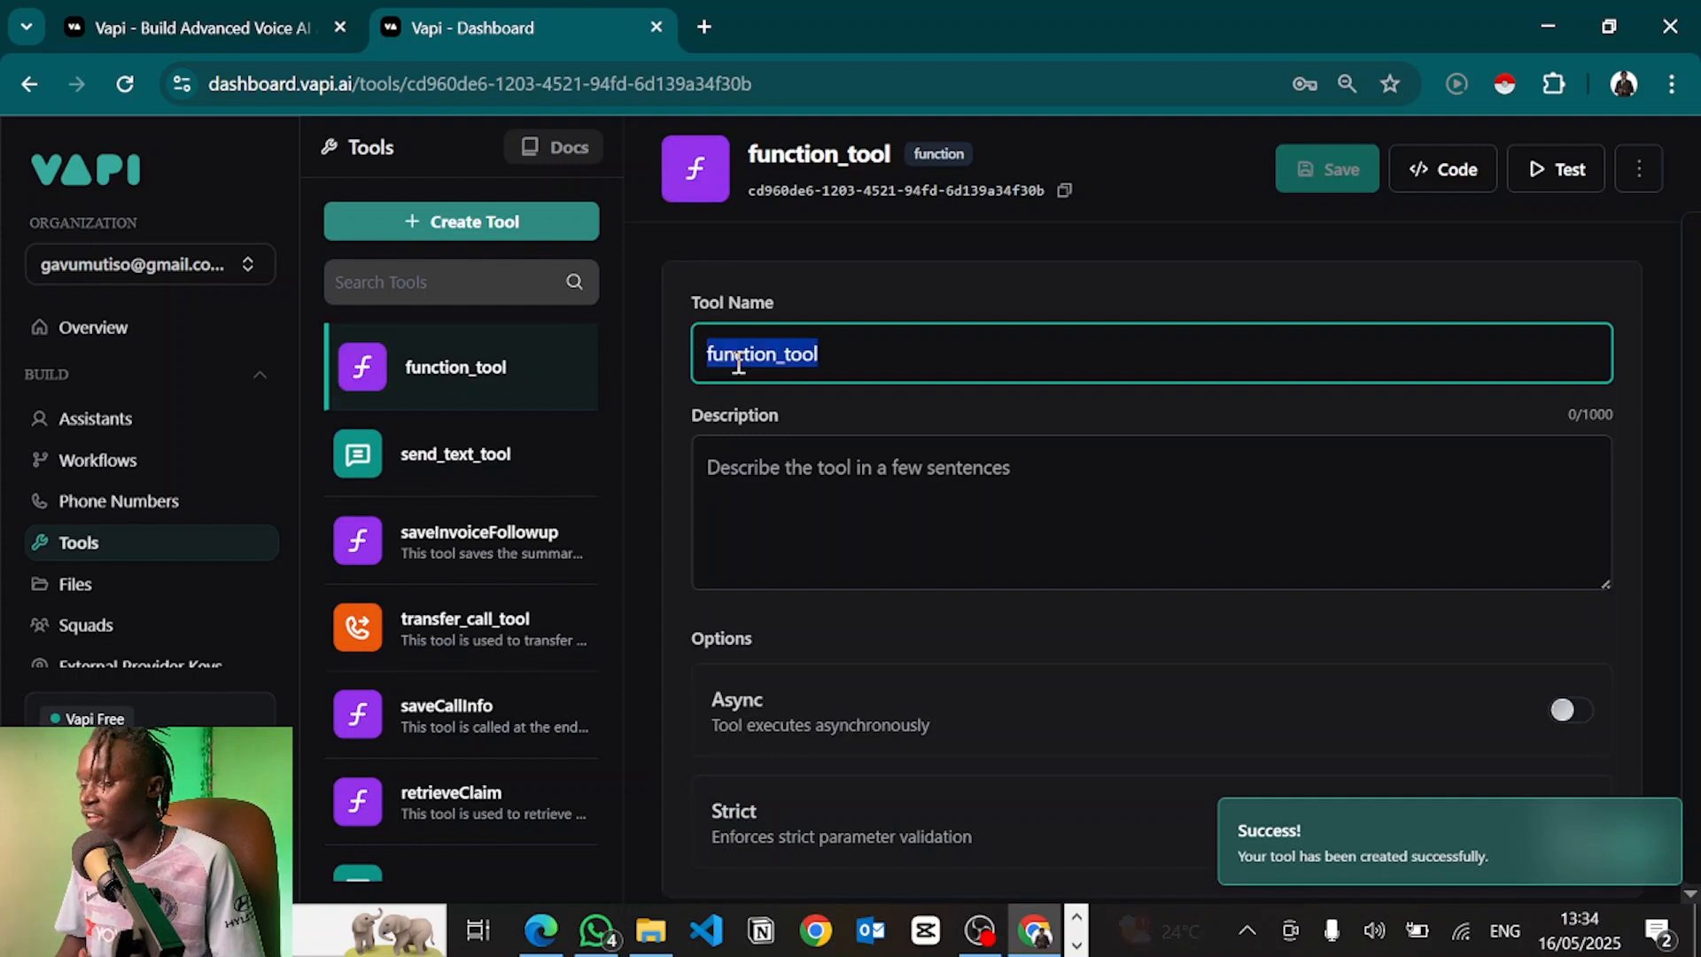
{"action": "type", "text": "#Role: #Task: #Specifics: #Context: ##About the business: ##What we do: #Examples: #Notes"}
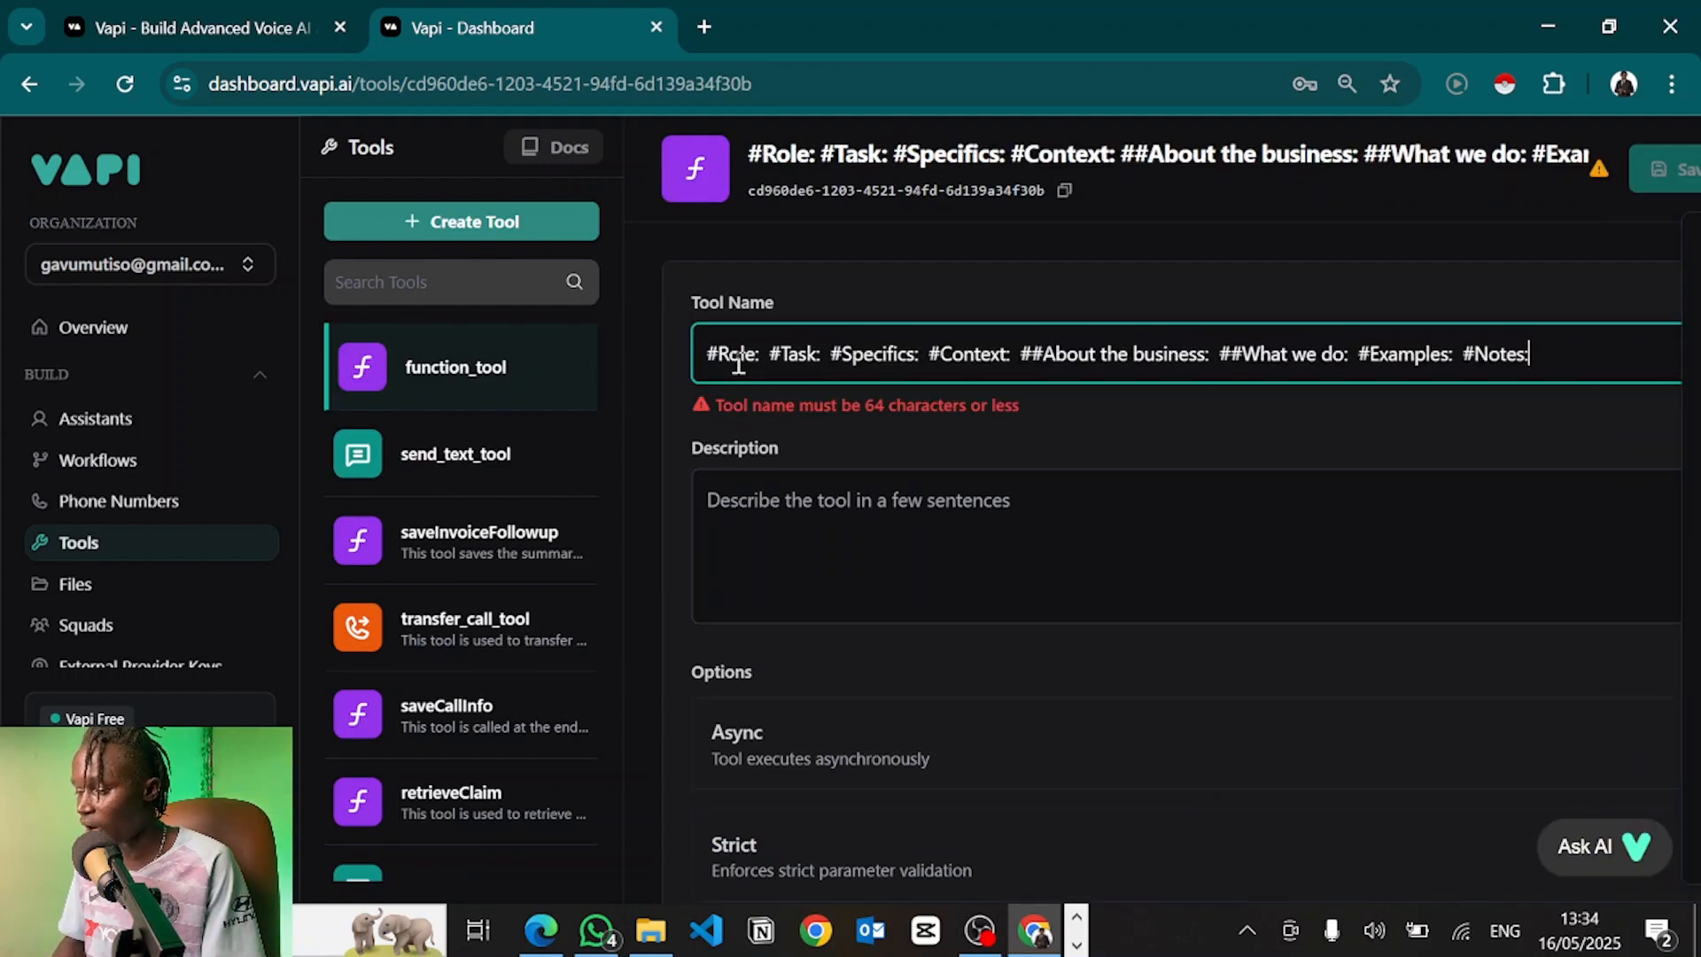
{"action": "key", "text": "ctrl+a"}
{"action": "type", "text": "bookApp"}
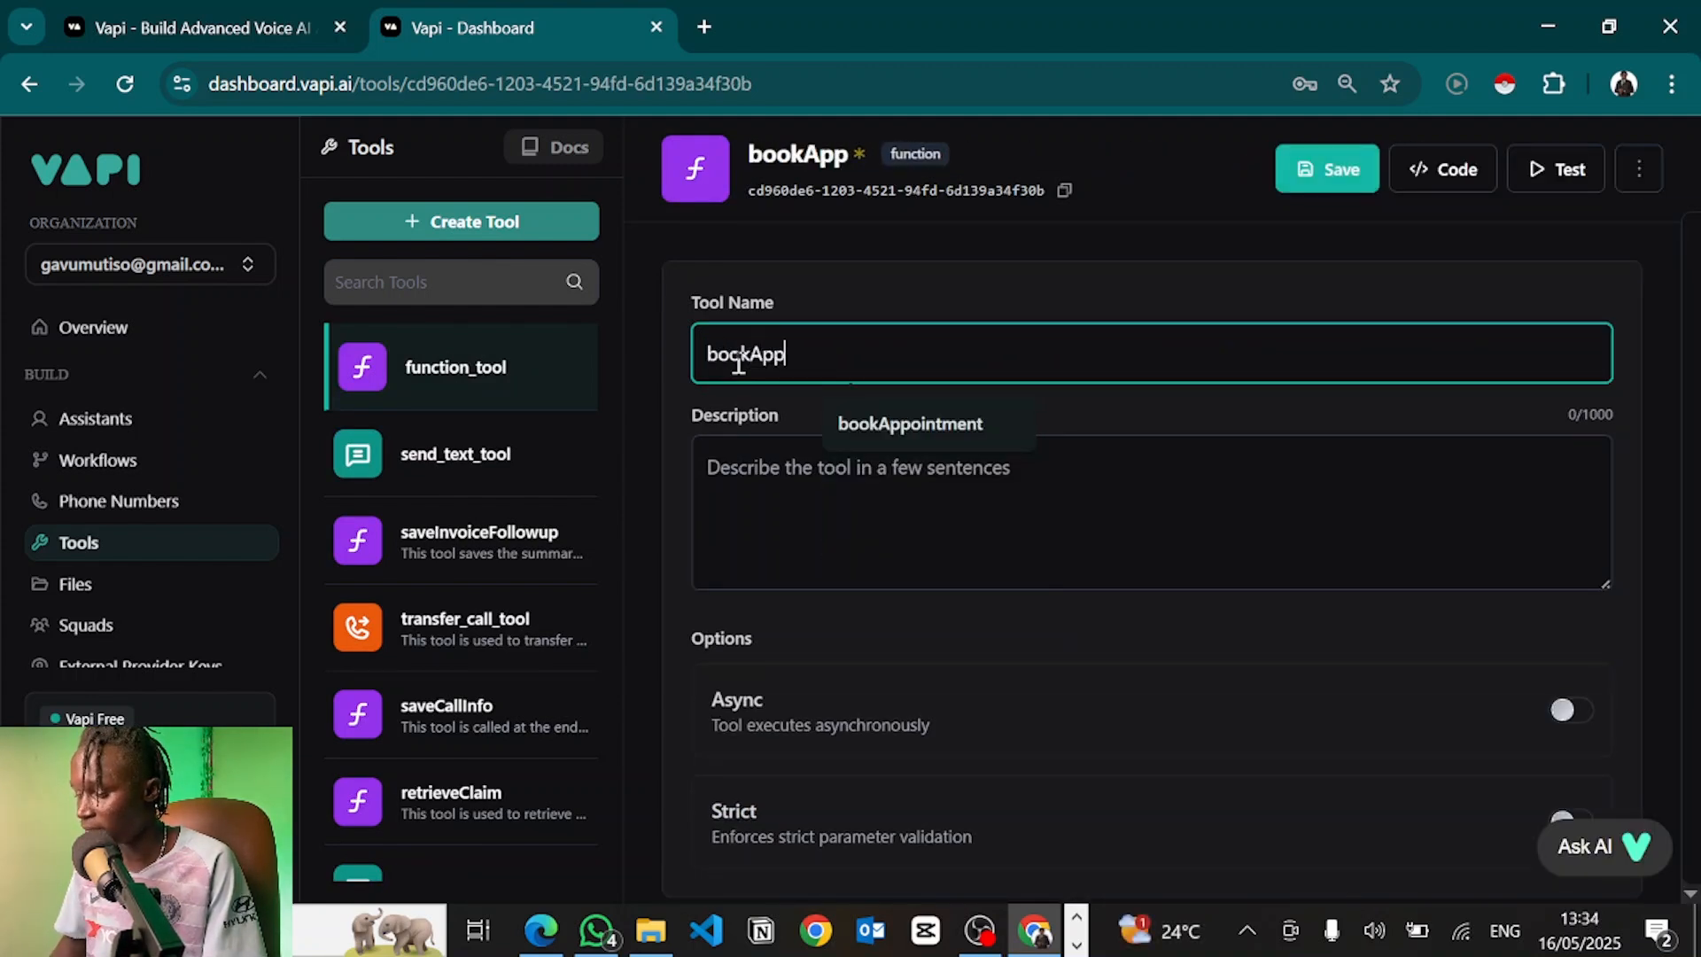
{"action": "left_click", "coordinate": [876, 421]}
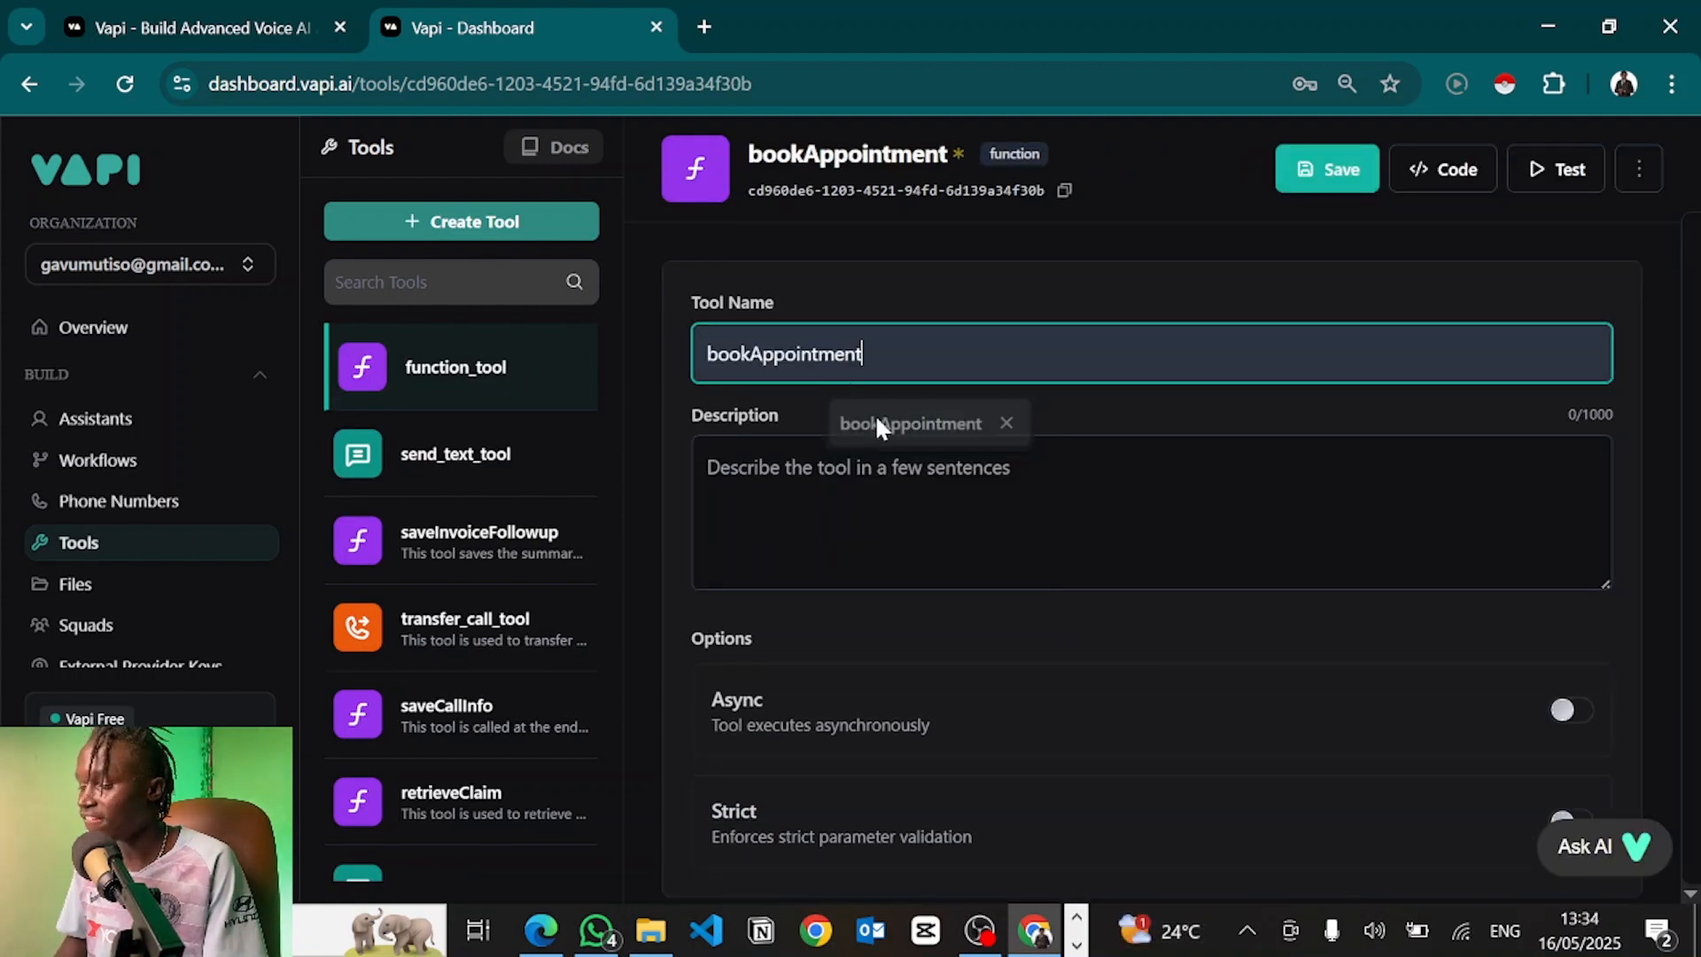
{"action": "left_click", "coordinate": [679, 354]}
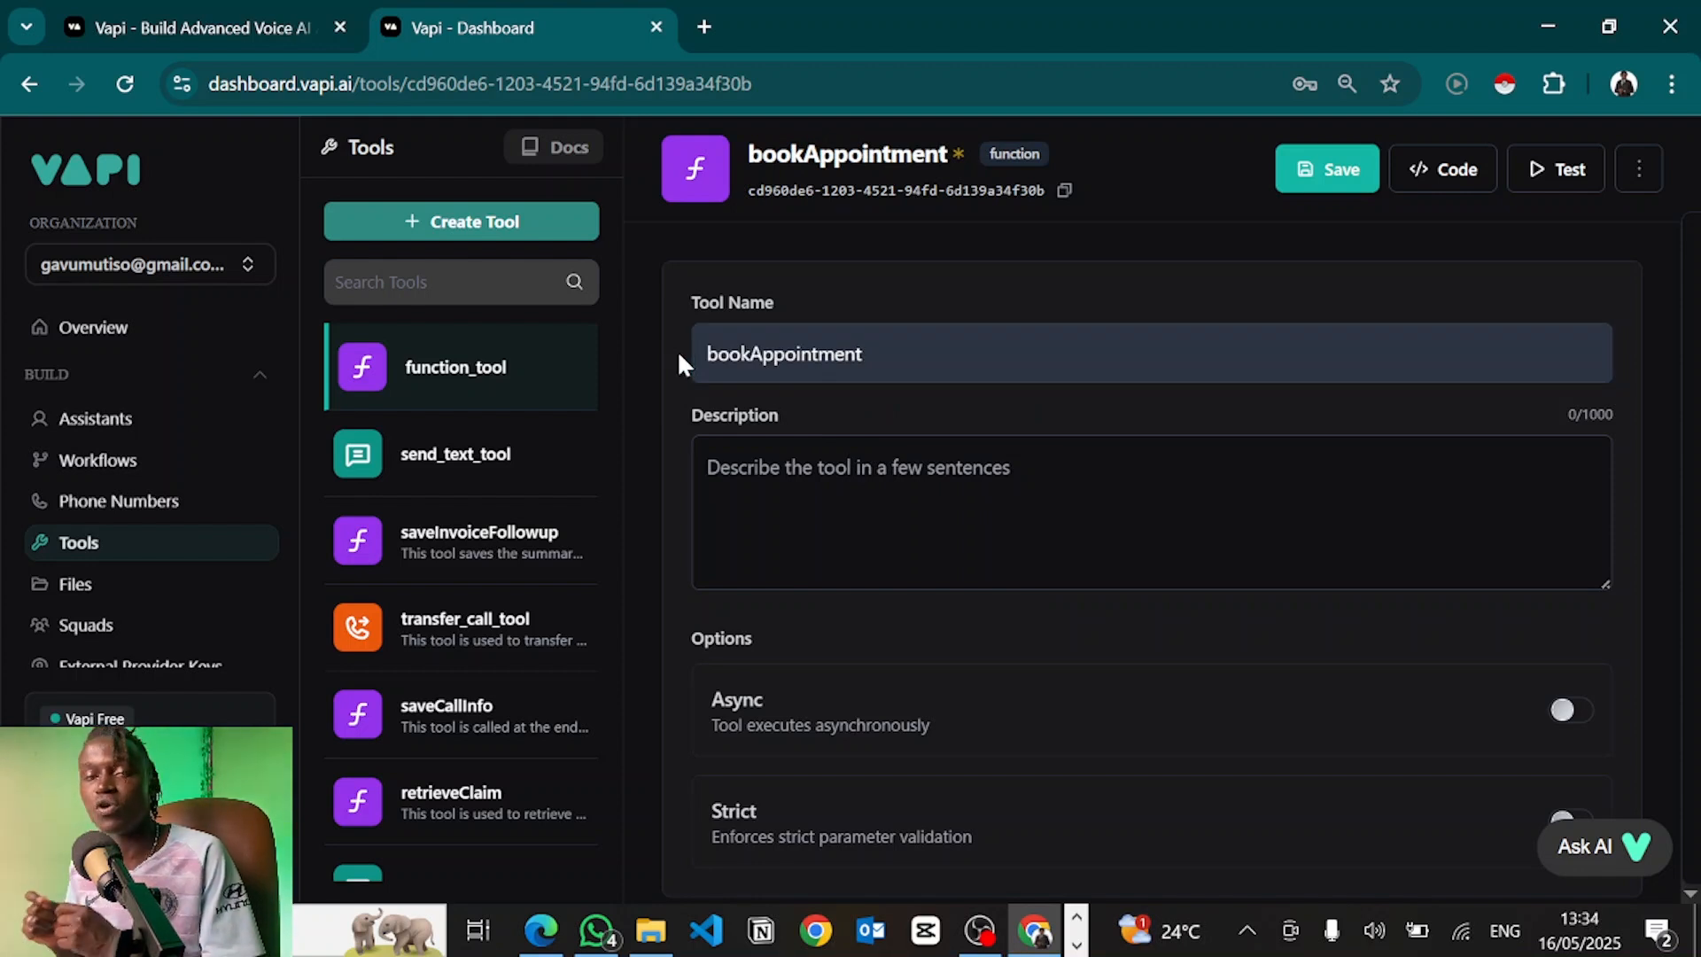
{"action": "left_click", "coordinate": [802, 353]}
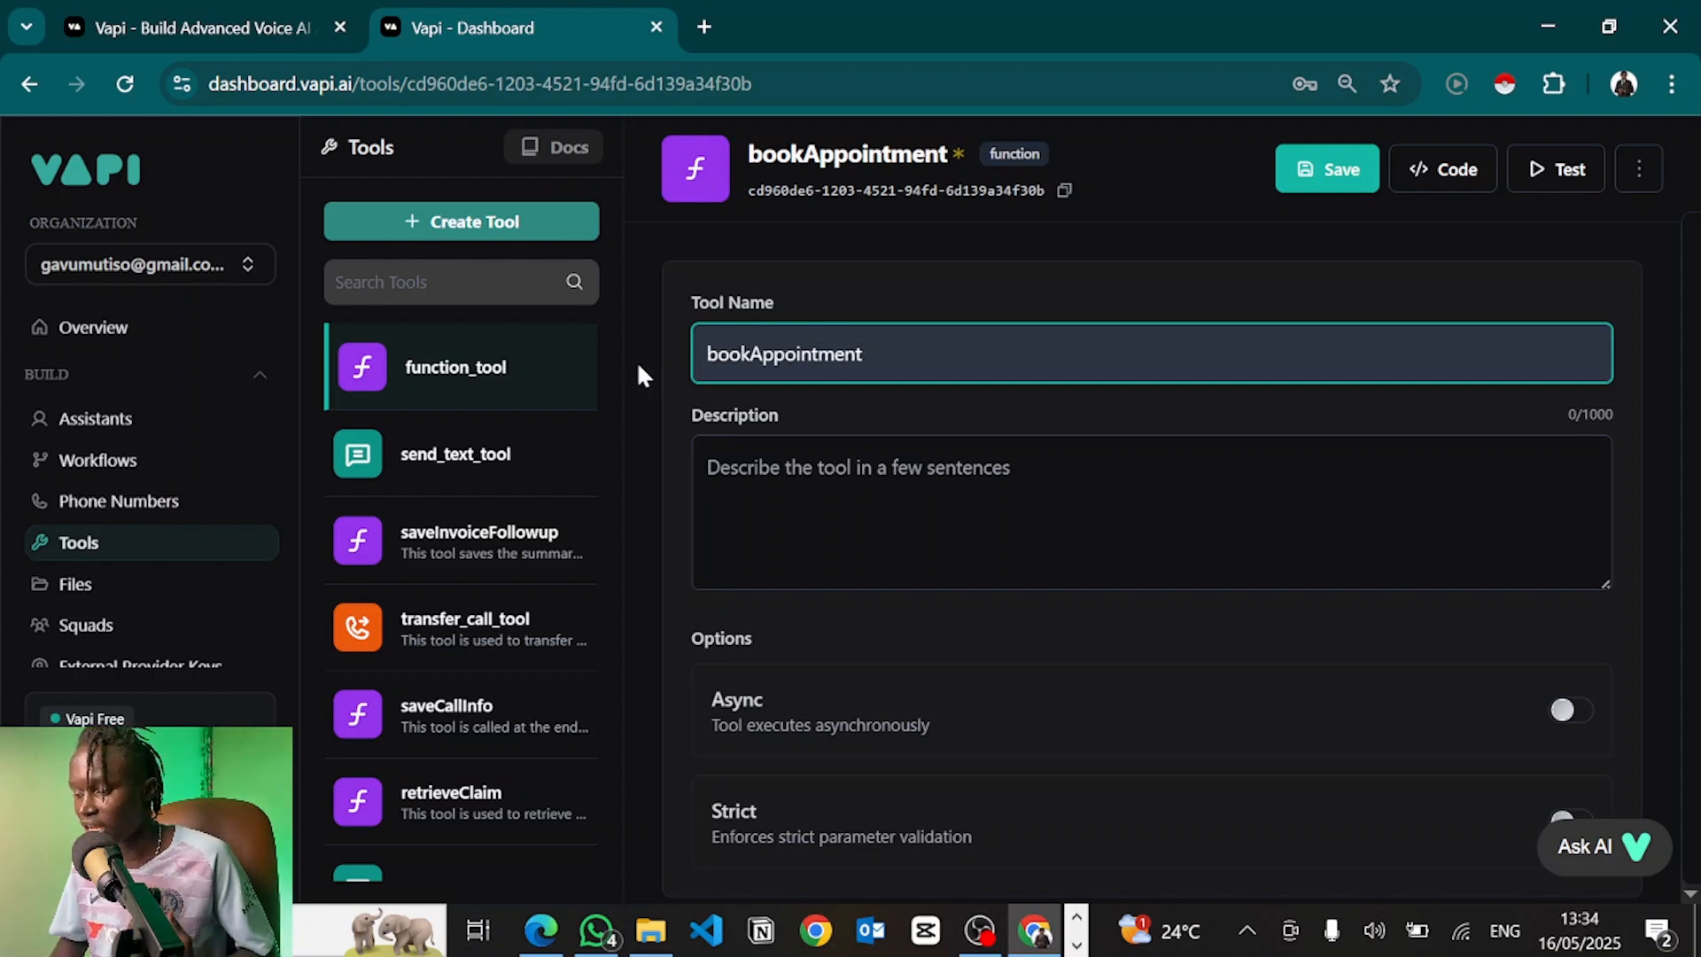
{"action": "left_click", "coordinate": [719, 355]}
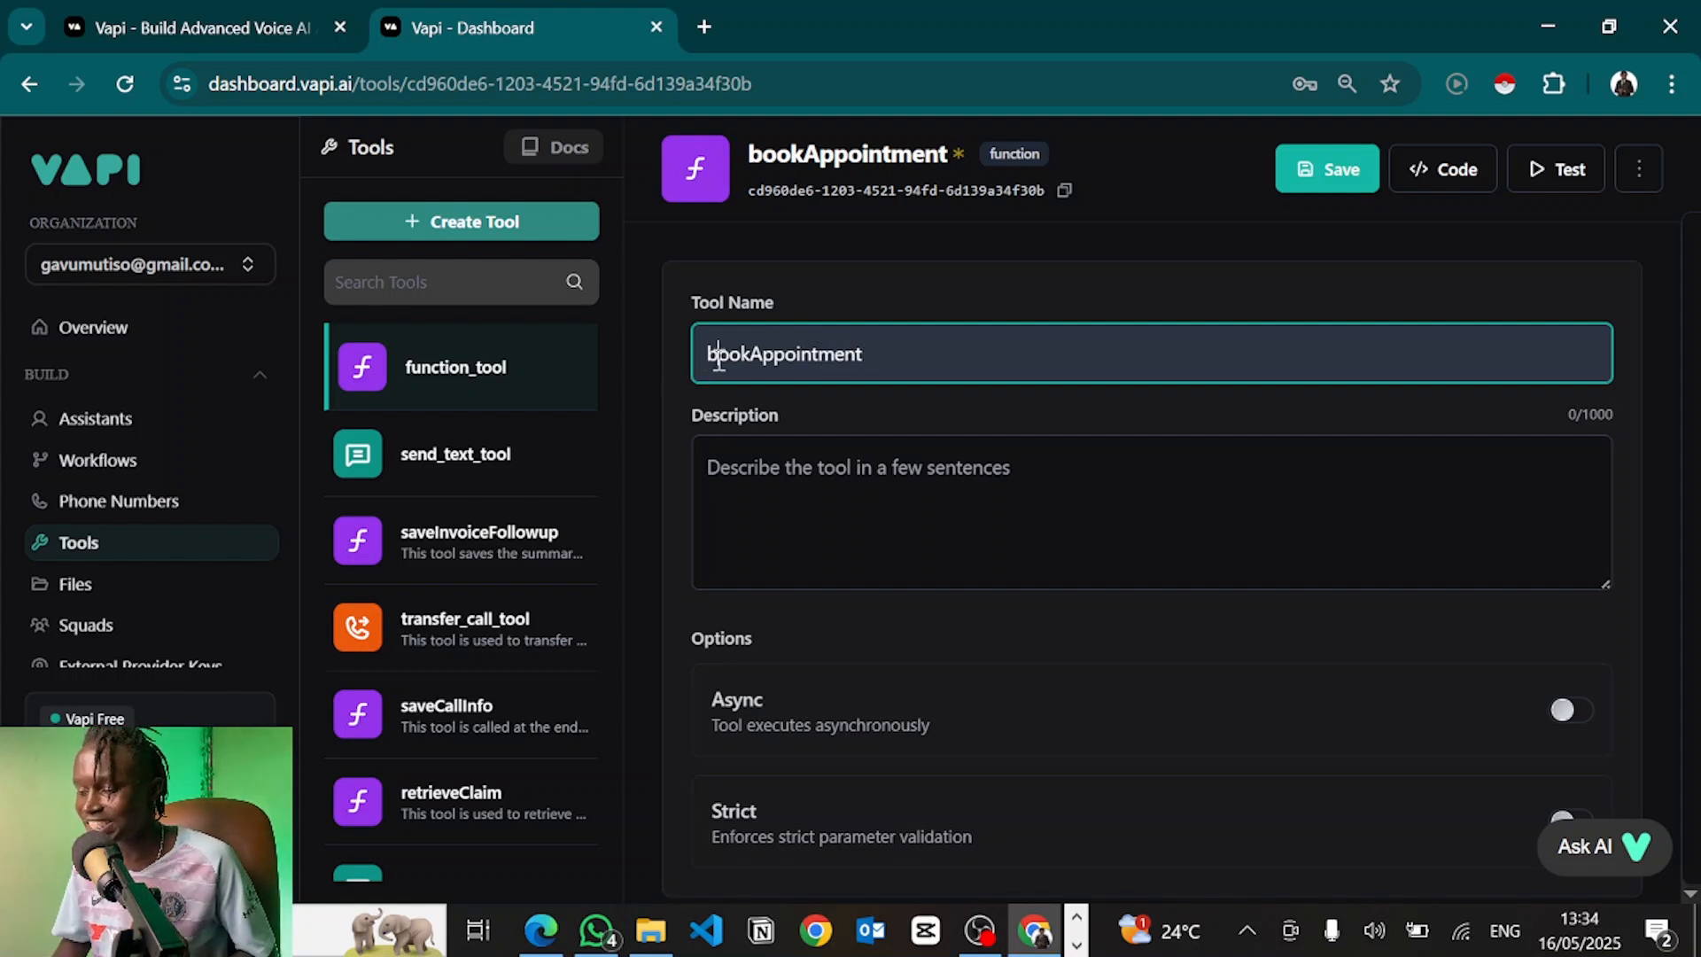
{"action": "left_click", "coordinate": [771, 356]}
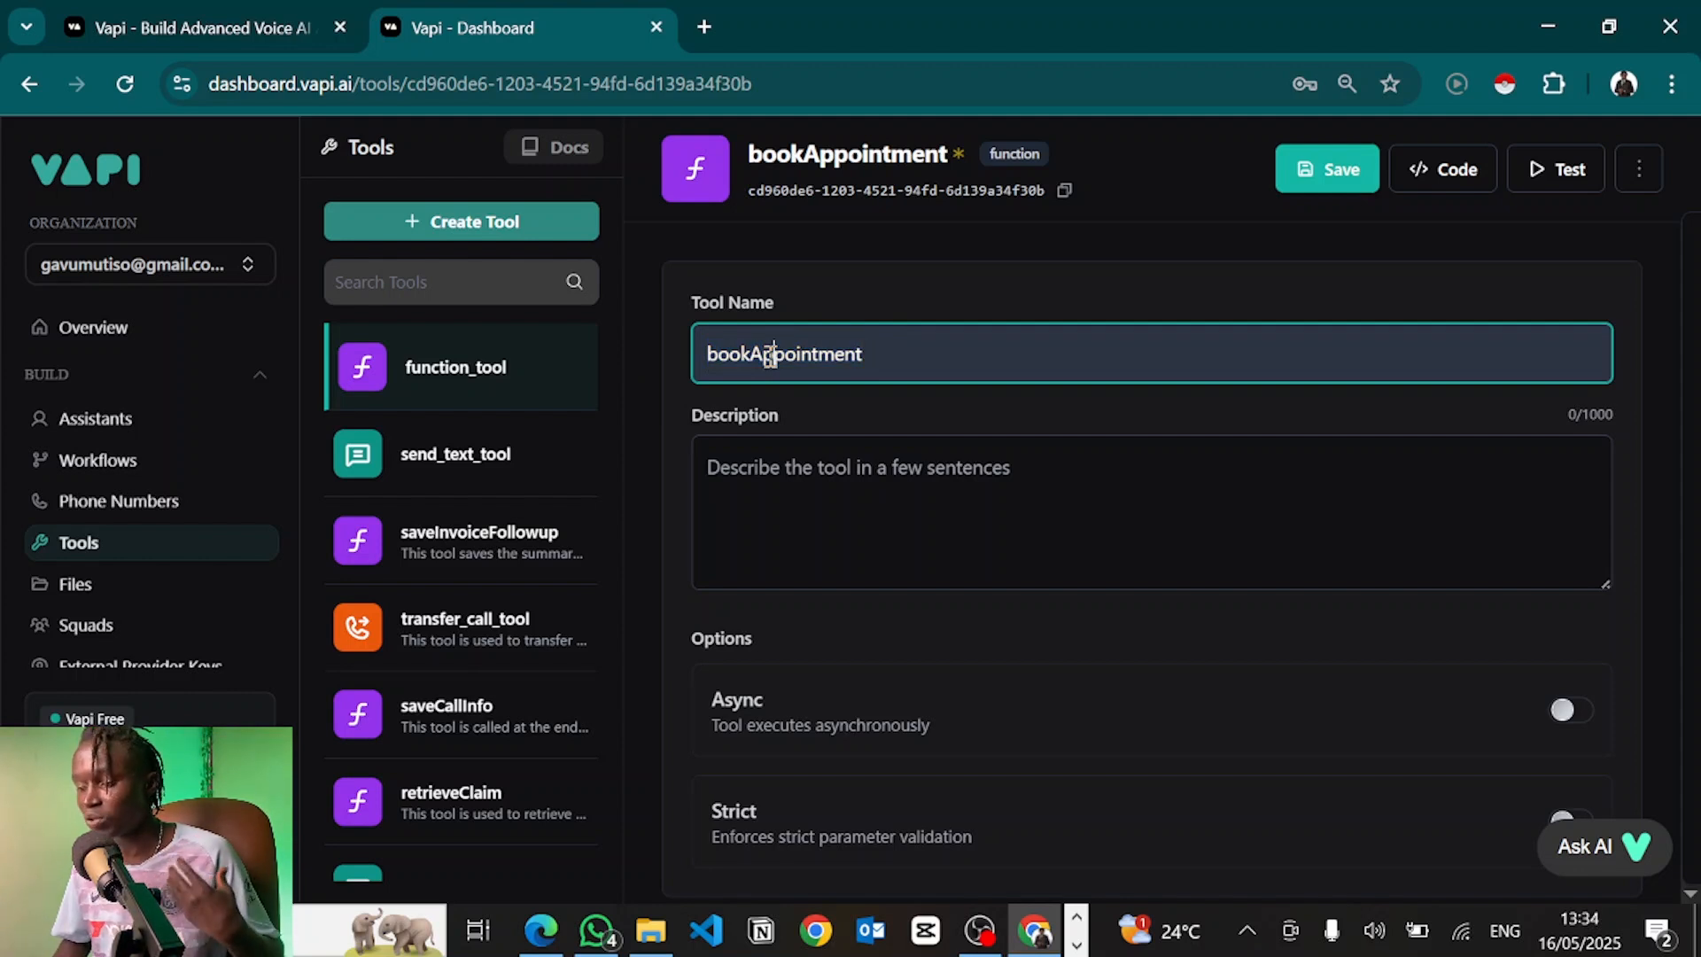
{"action": "left_click_drag", "start_coordinate": [763, 352], "coordinate": [897, 353]}
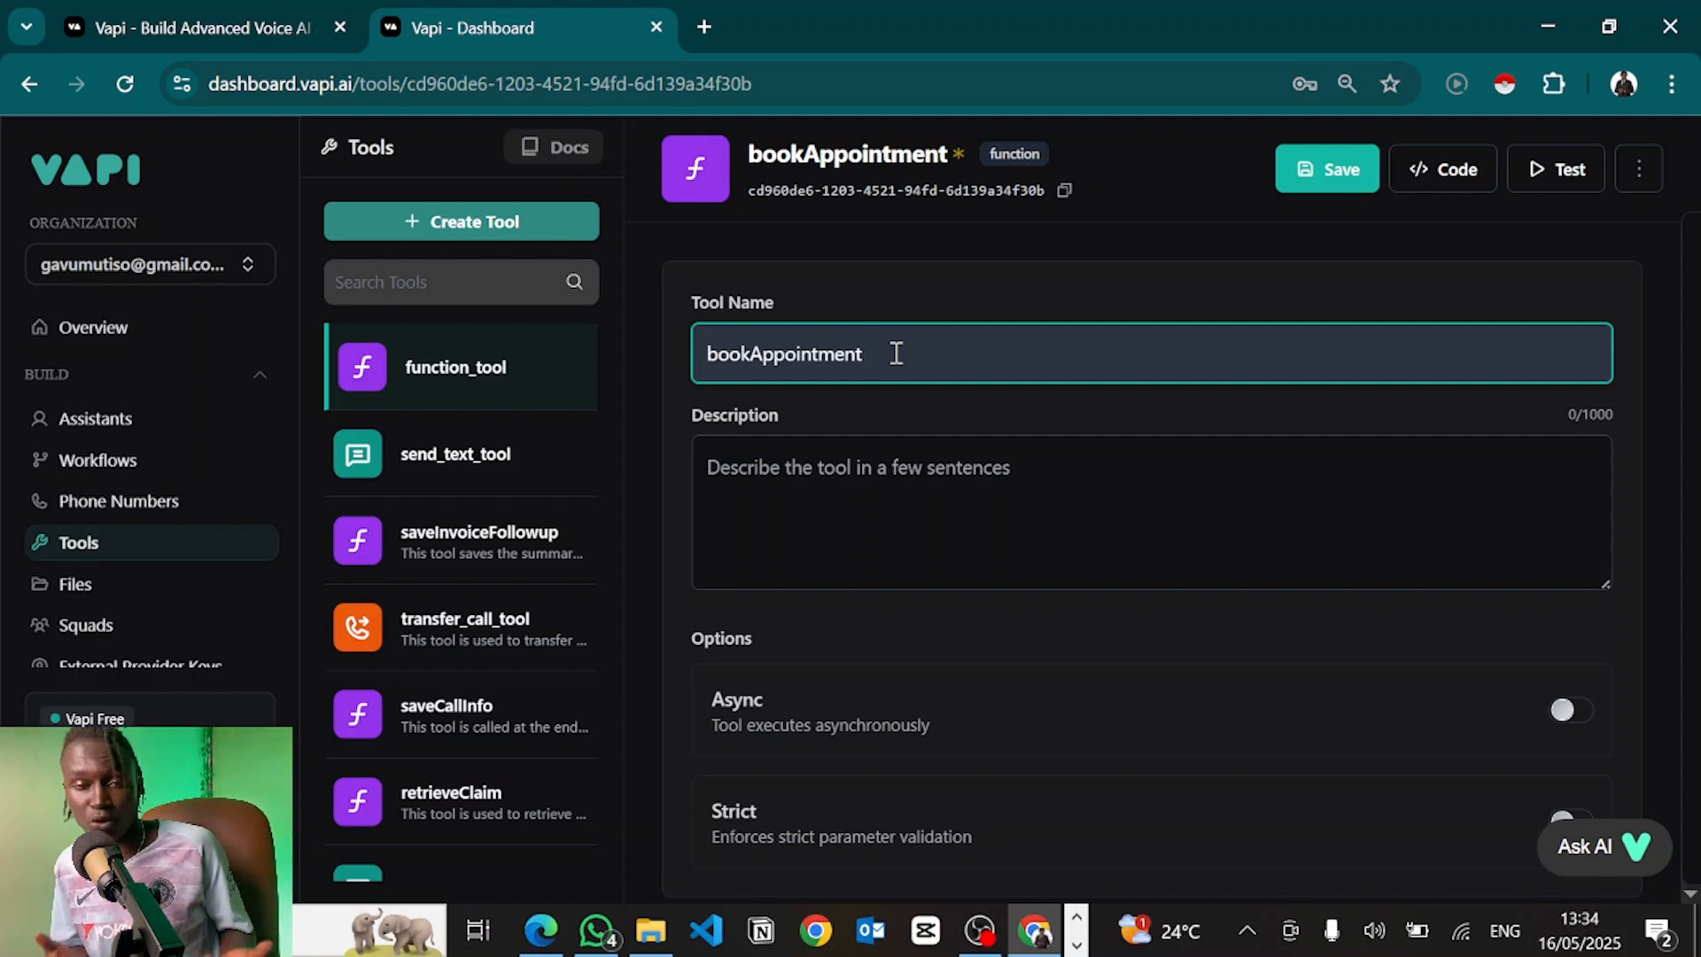
{"action": "left_click", "coordinate": [856, 483]}
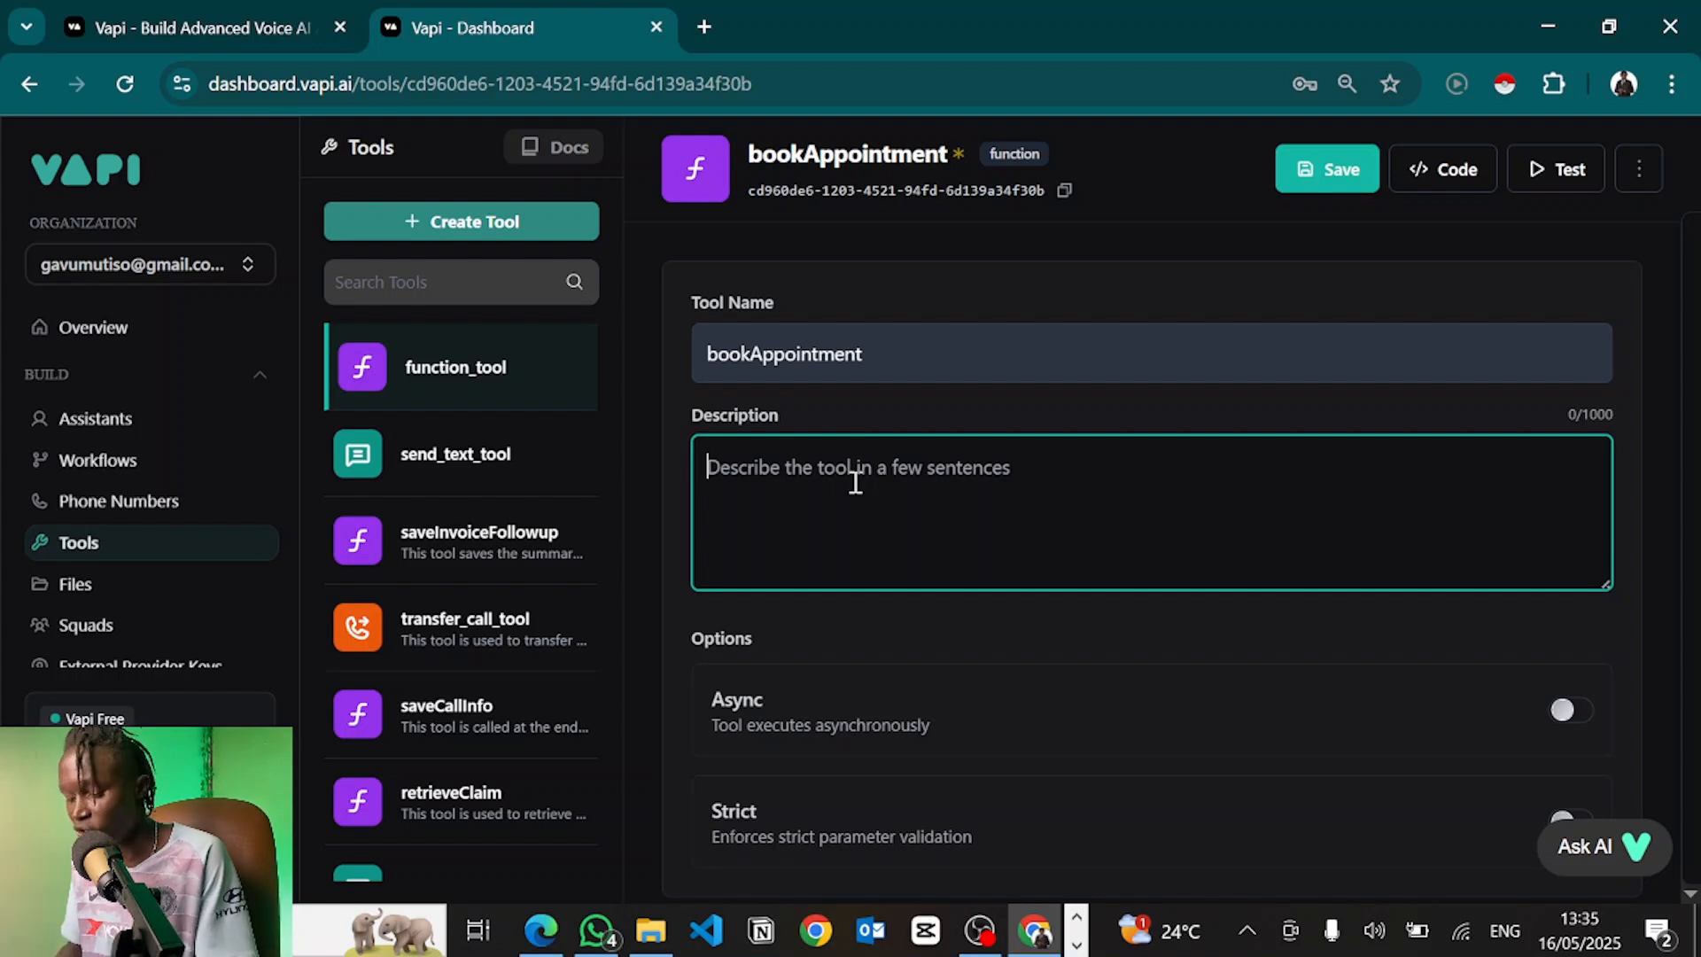
Give bookAppointment the description 'This tool is used to book the user into an appointment.'
{"action": "type", "text": "This tool is "}
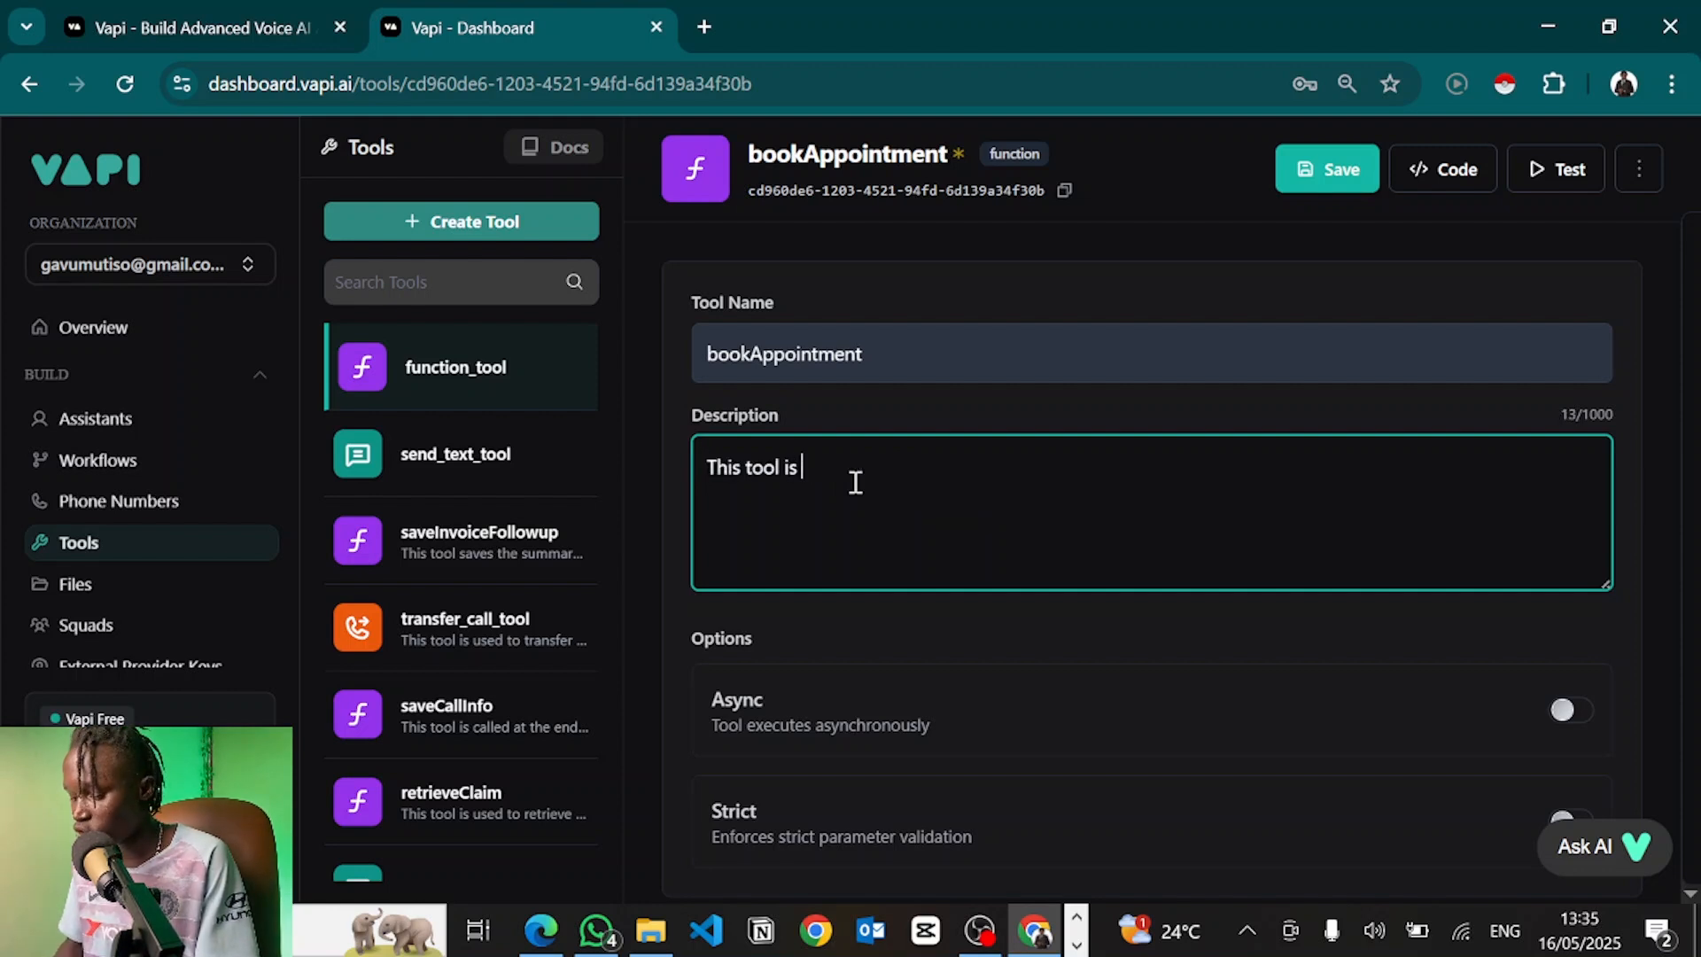
{"action": "type", "text": "used to book the u"}
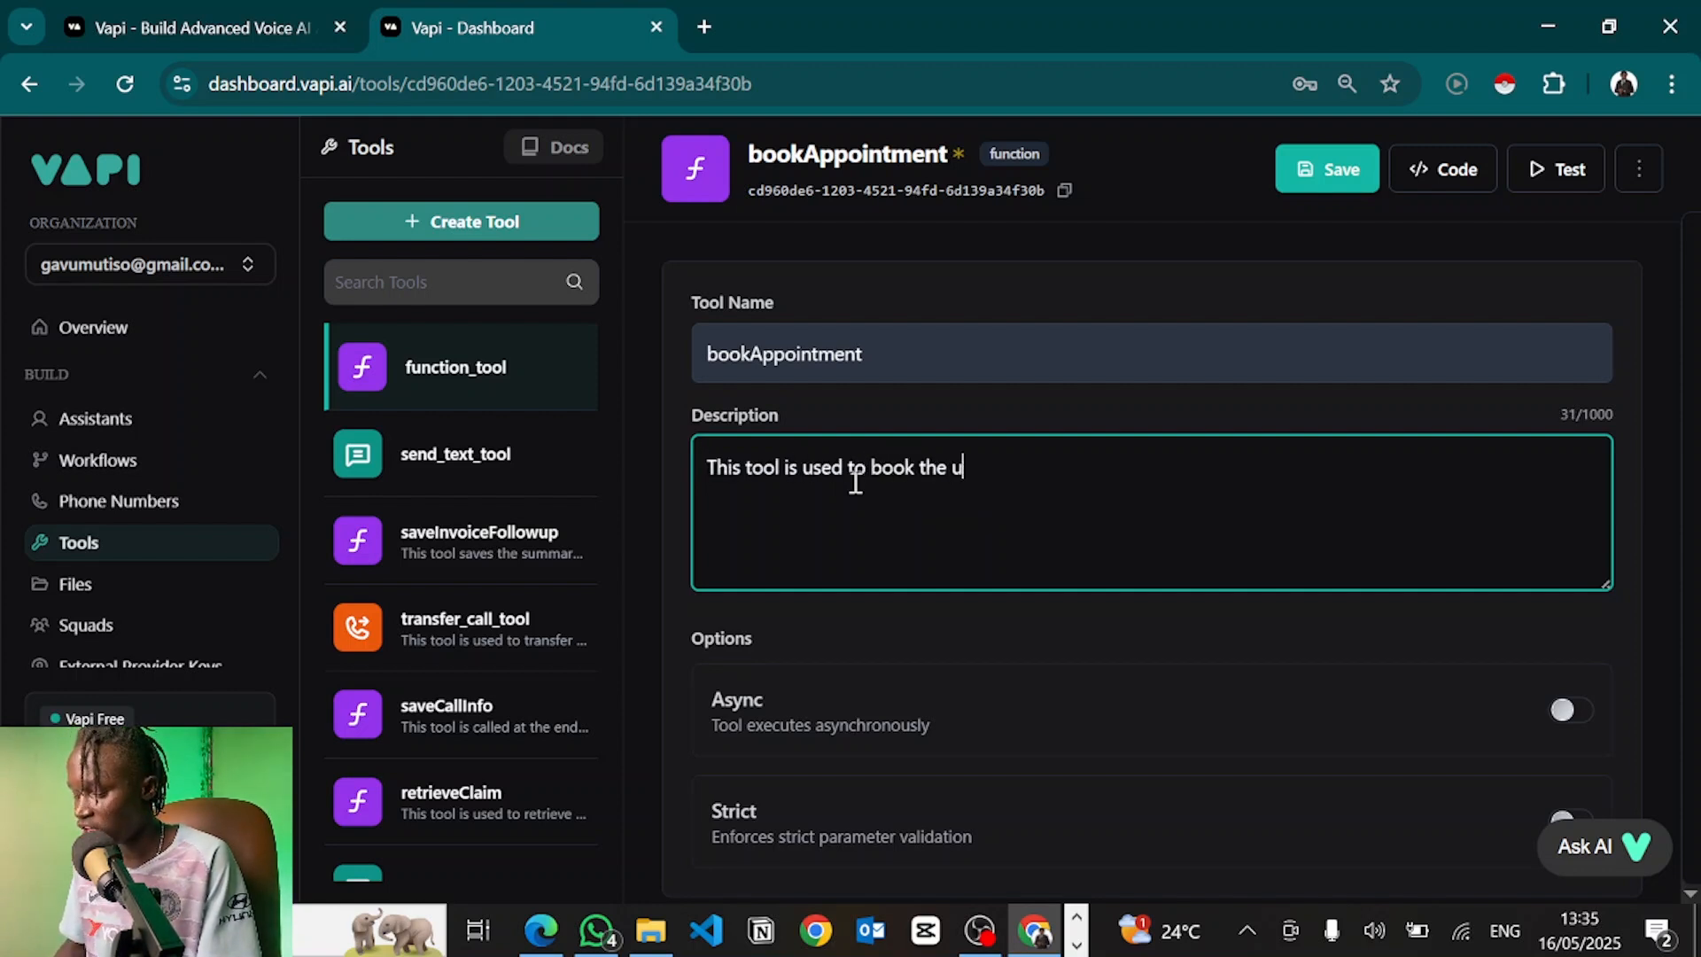
{"action": "type", "text": "ser into an appo"}
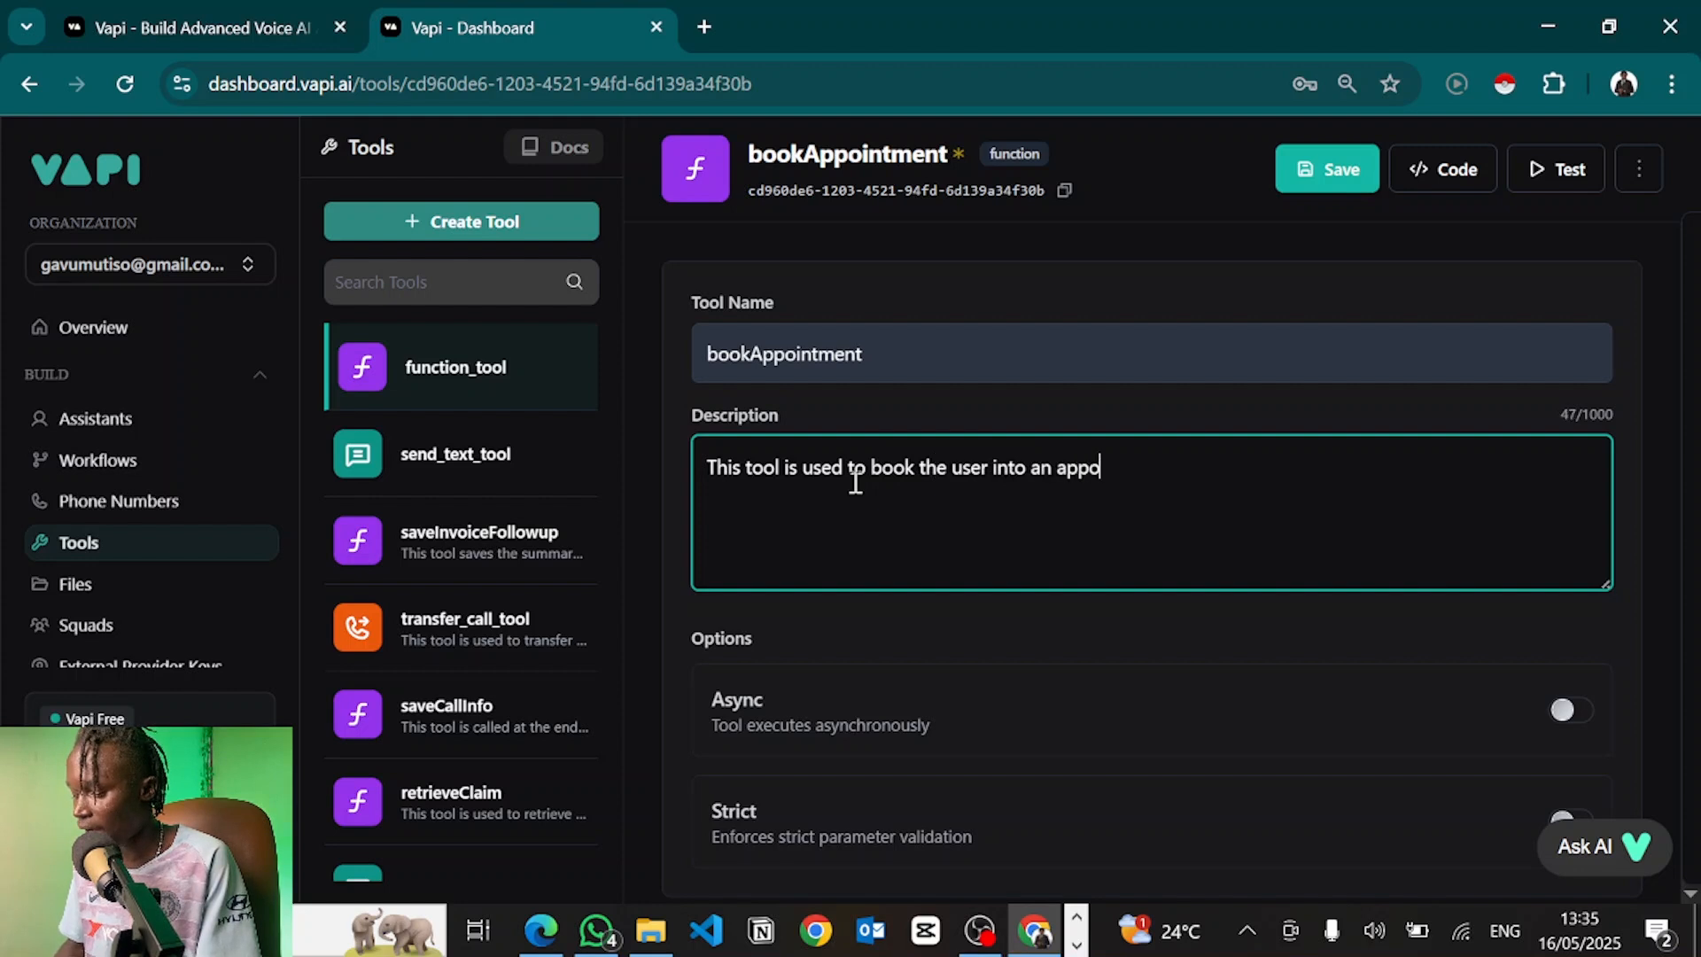
{"action": "type", "text": "intment."}
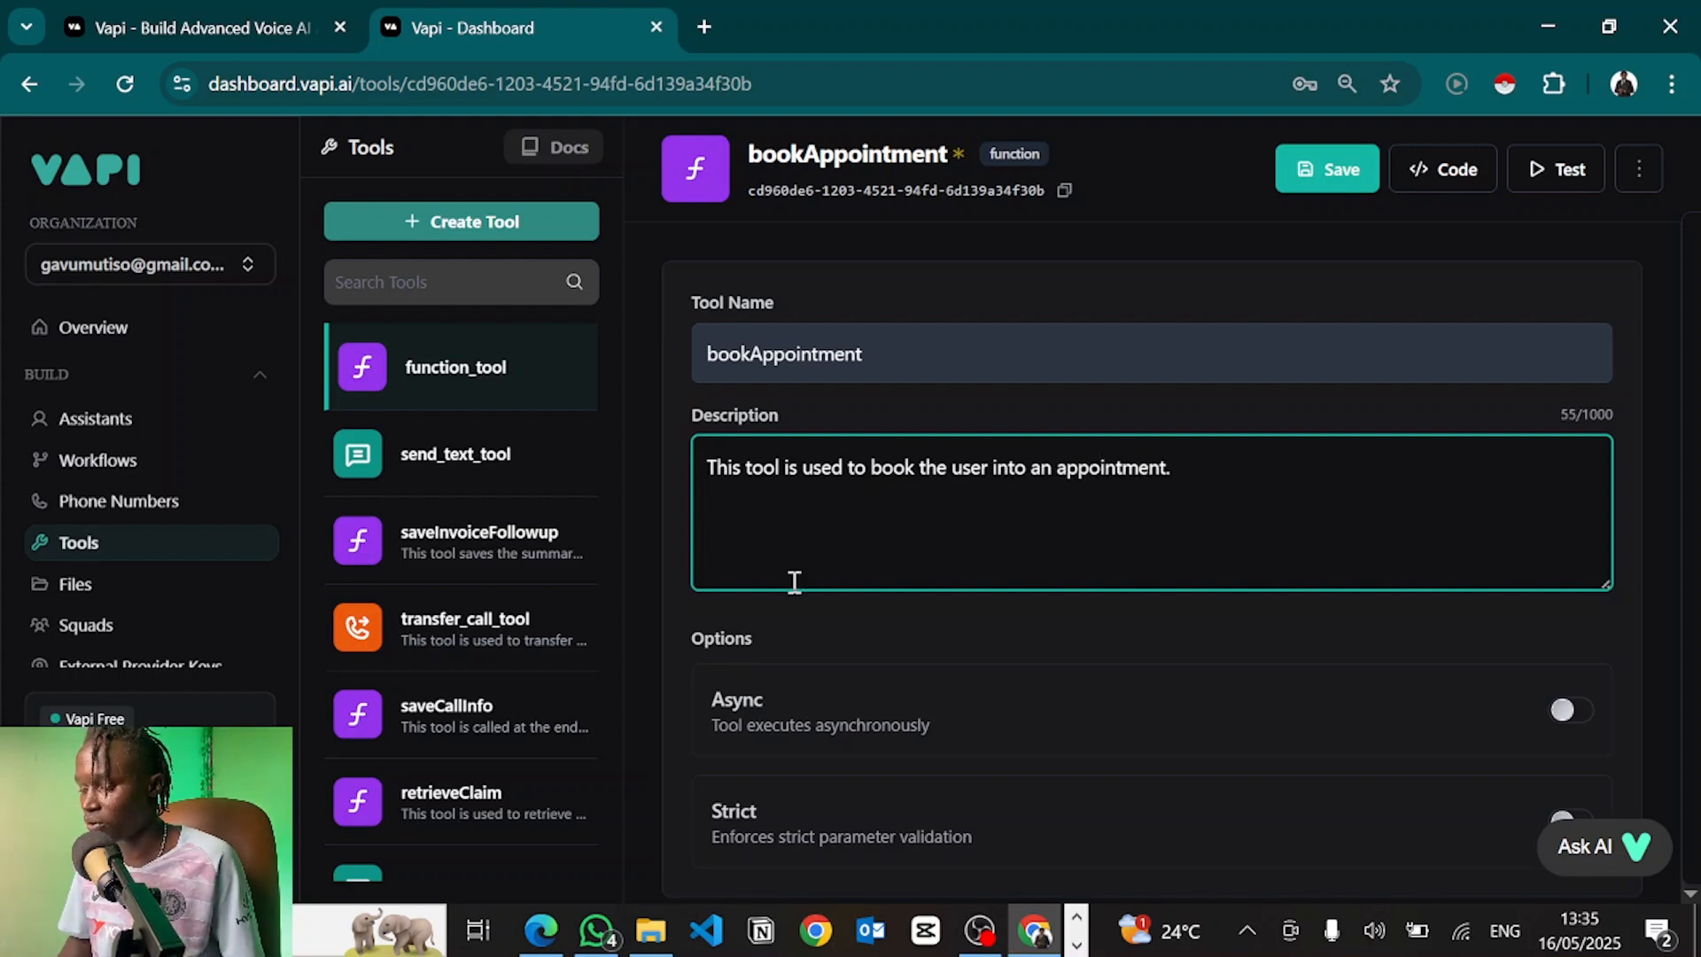
{"action": "scroll", "coordinate": [771, 636], "scroll_direction": "down", "scroll_amount": 1}
{"action": "scroll", "coordinate": [771, 636], "scroll_direction": "up", "scroll_amount": 1}
{"action": "left_click_drag", "start_coordinate": [1223, 440], "coordinate": [701, 440]}
{"action": "left_click", "coordinate": [908, 443]}
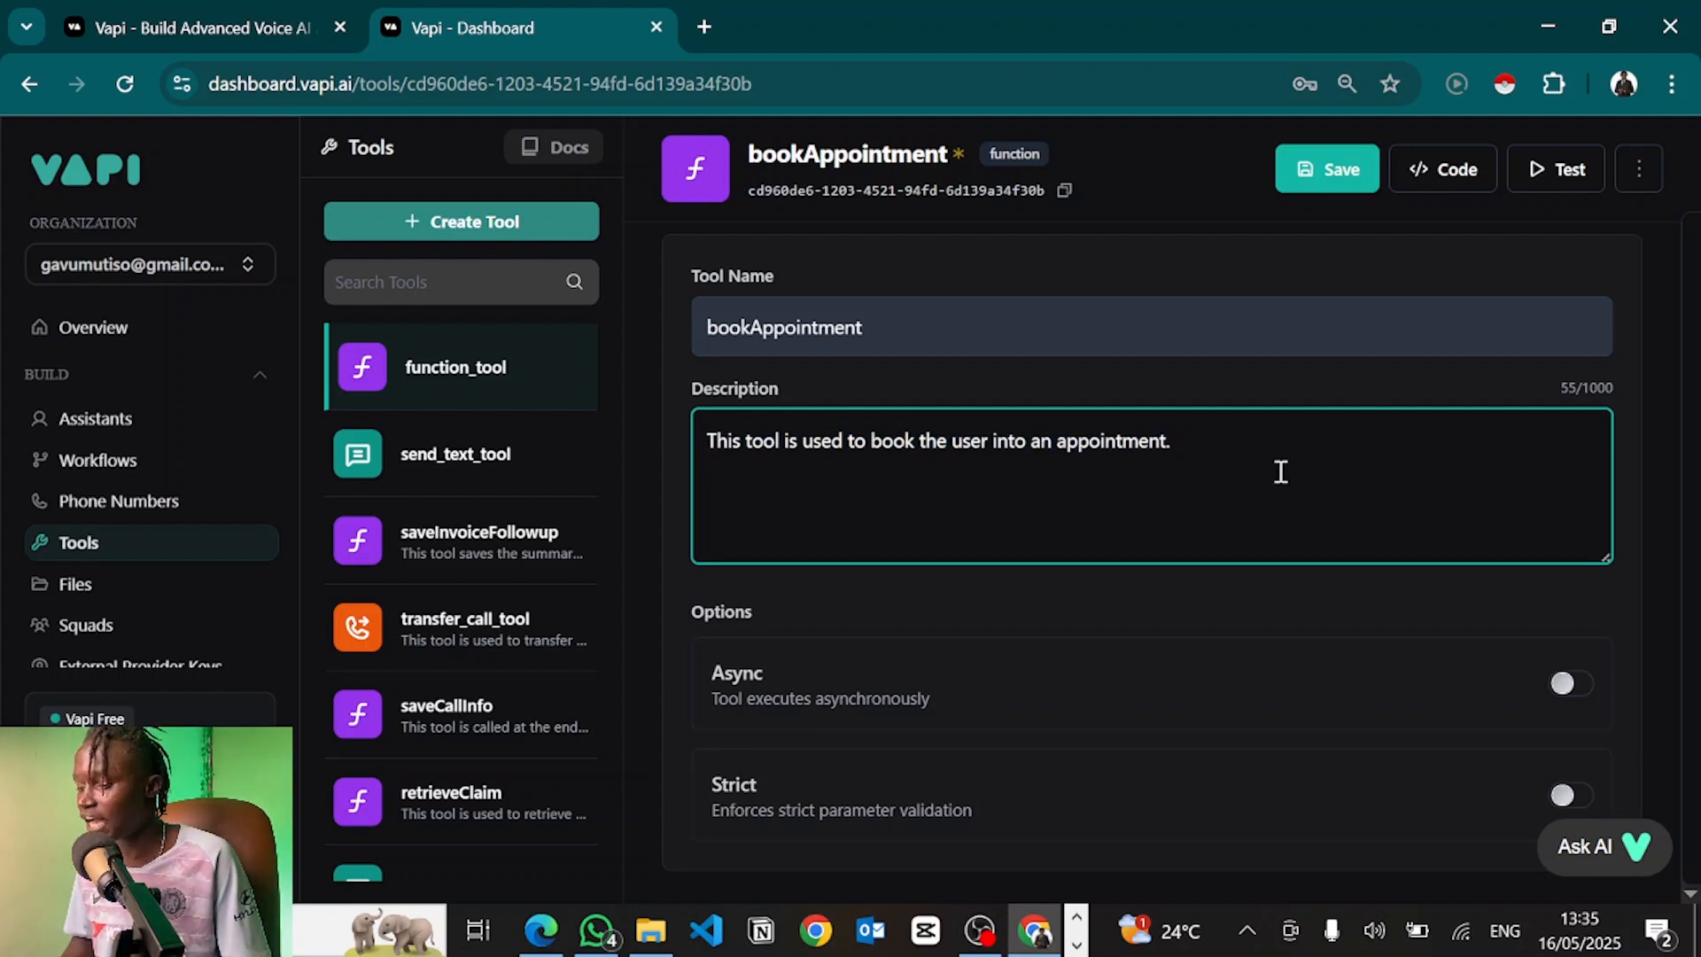
{"action": "left_click_drag", "start_coordinate": [1173, 455], "coordinate": [1161, 452]}
{"action": "left_click", "coordinate": [1200, 438]}
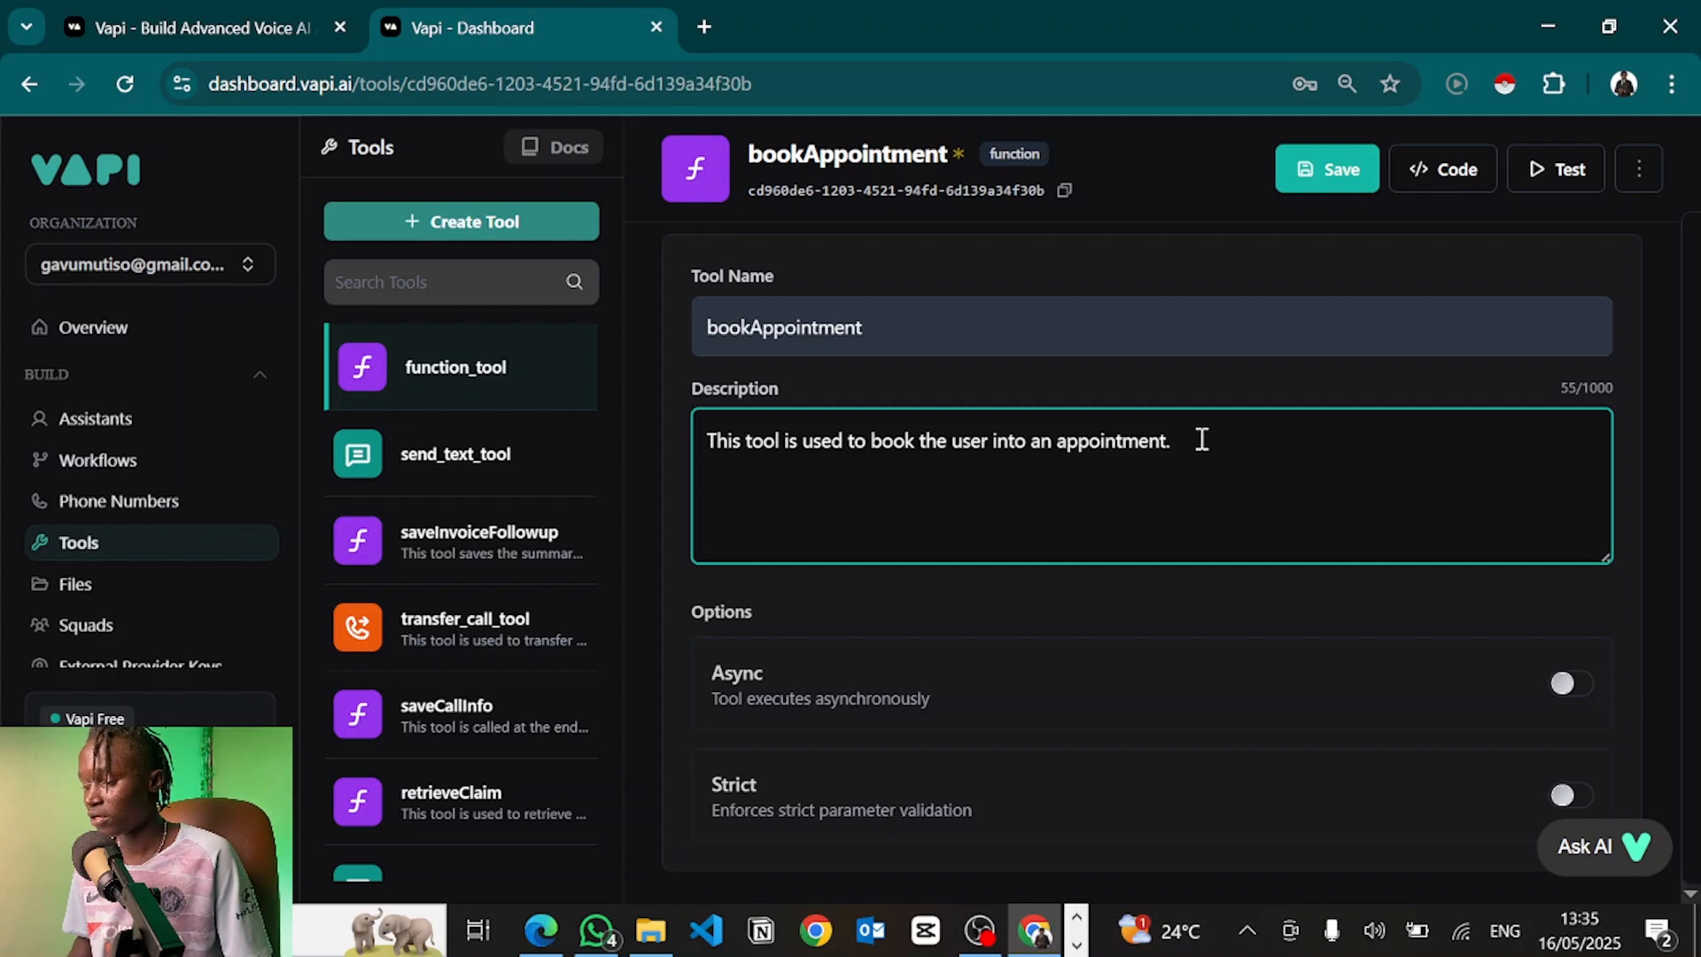
{"action": "left_click_drag", "start_coordinate": [1202, 440], "coordinate": [620, 470]}
{"action": "left_click", "coordinate": [1359, 561]}
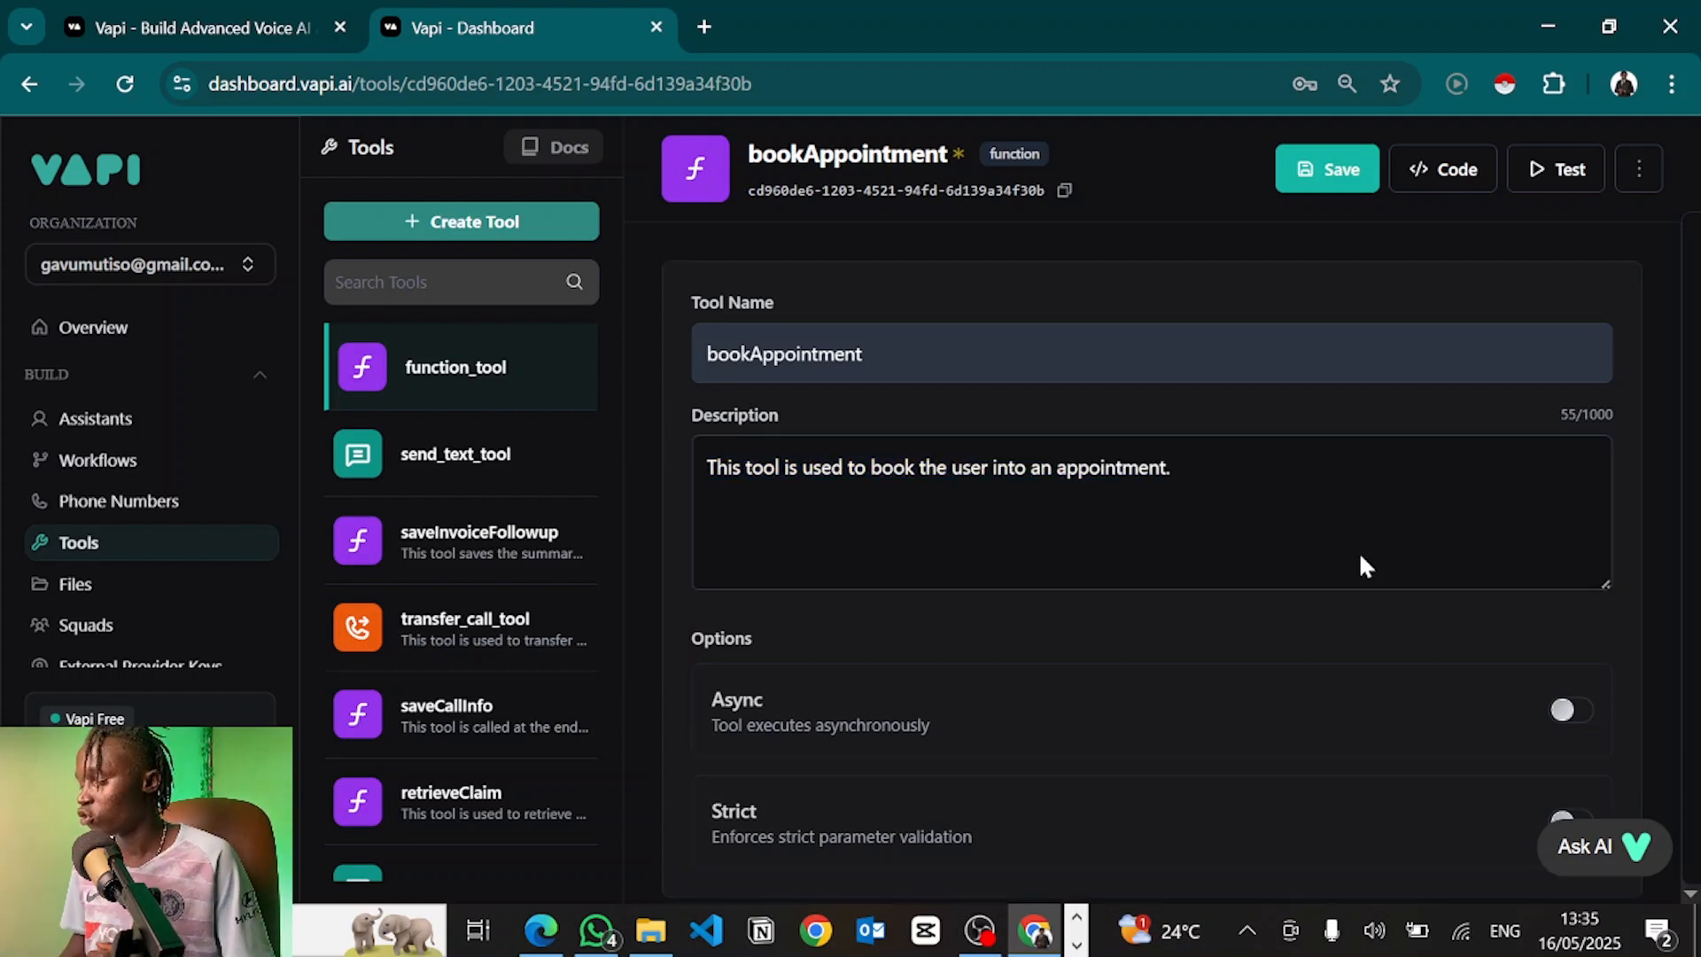
{"action": "scroll", "coordinate": [1517, 631], "scroll_direction": "down", "scroll_amount": 1}
{"action": "left_click", "coordinate": [1572, 666]}
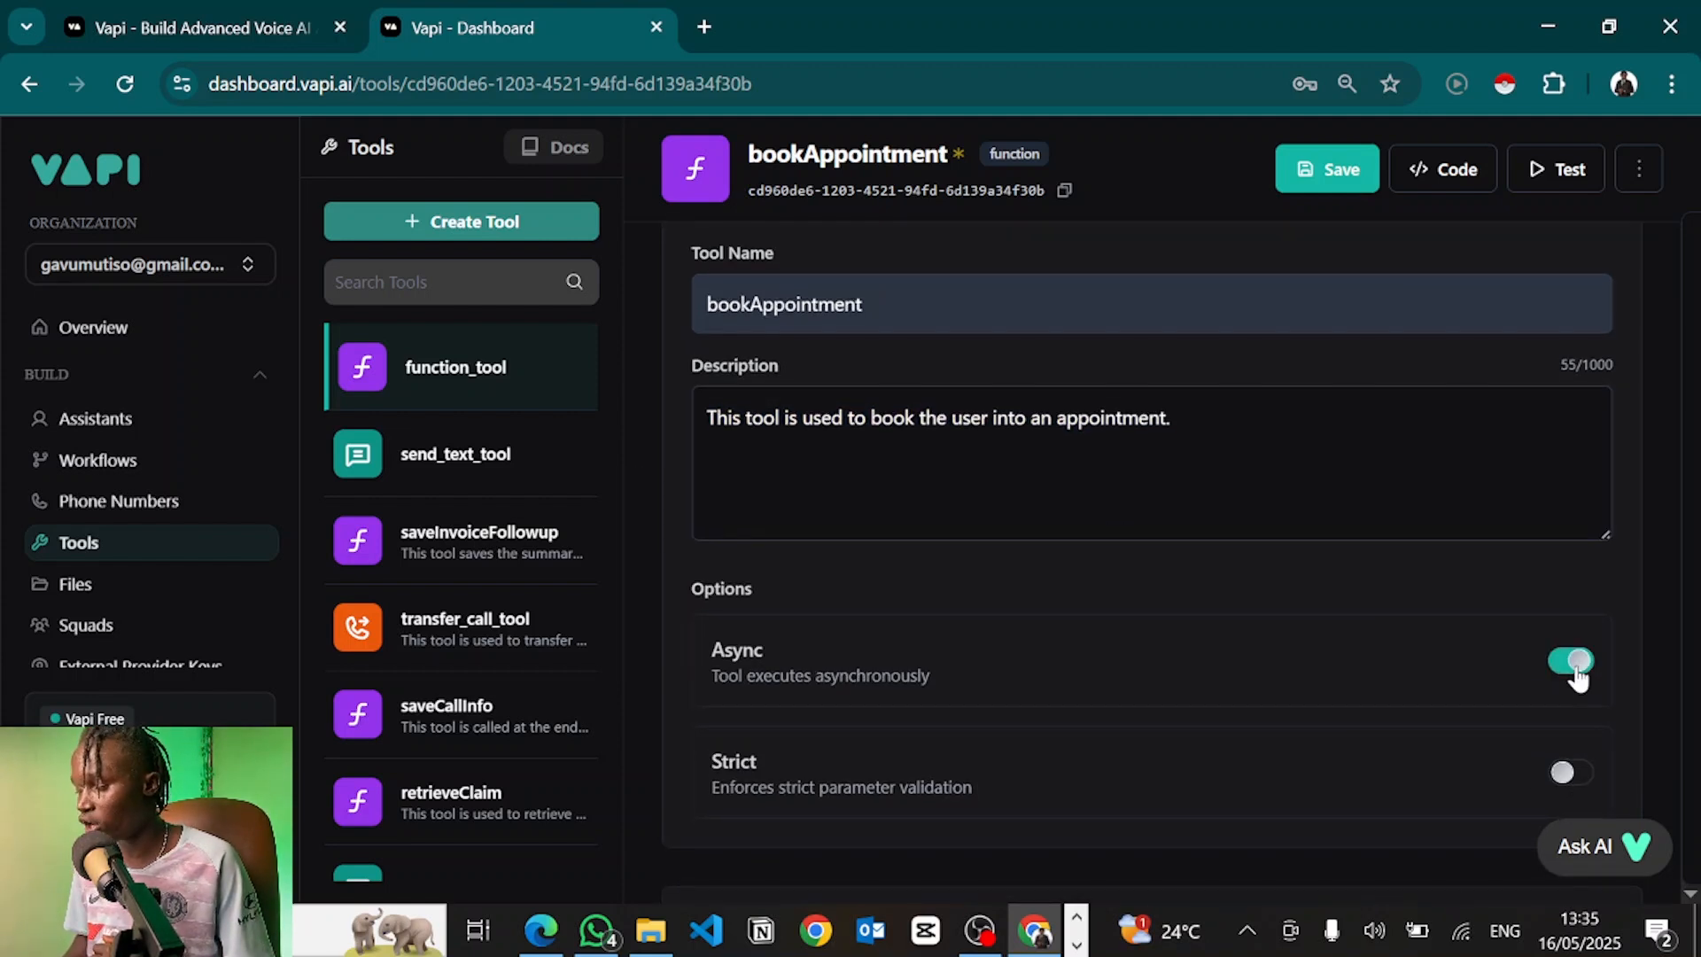
{"action": "left_click", "coordinate": [1572, 664]}
{"action": "left_click", "coordinate": [1573, 664]}
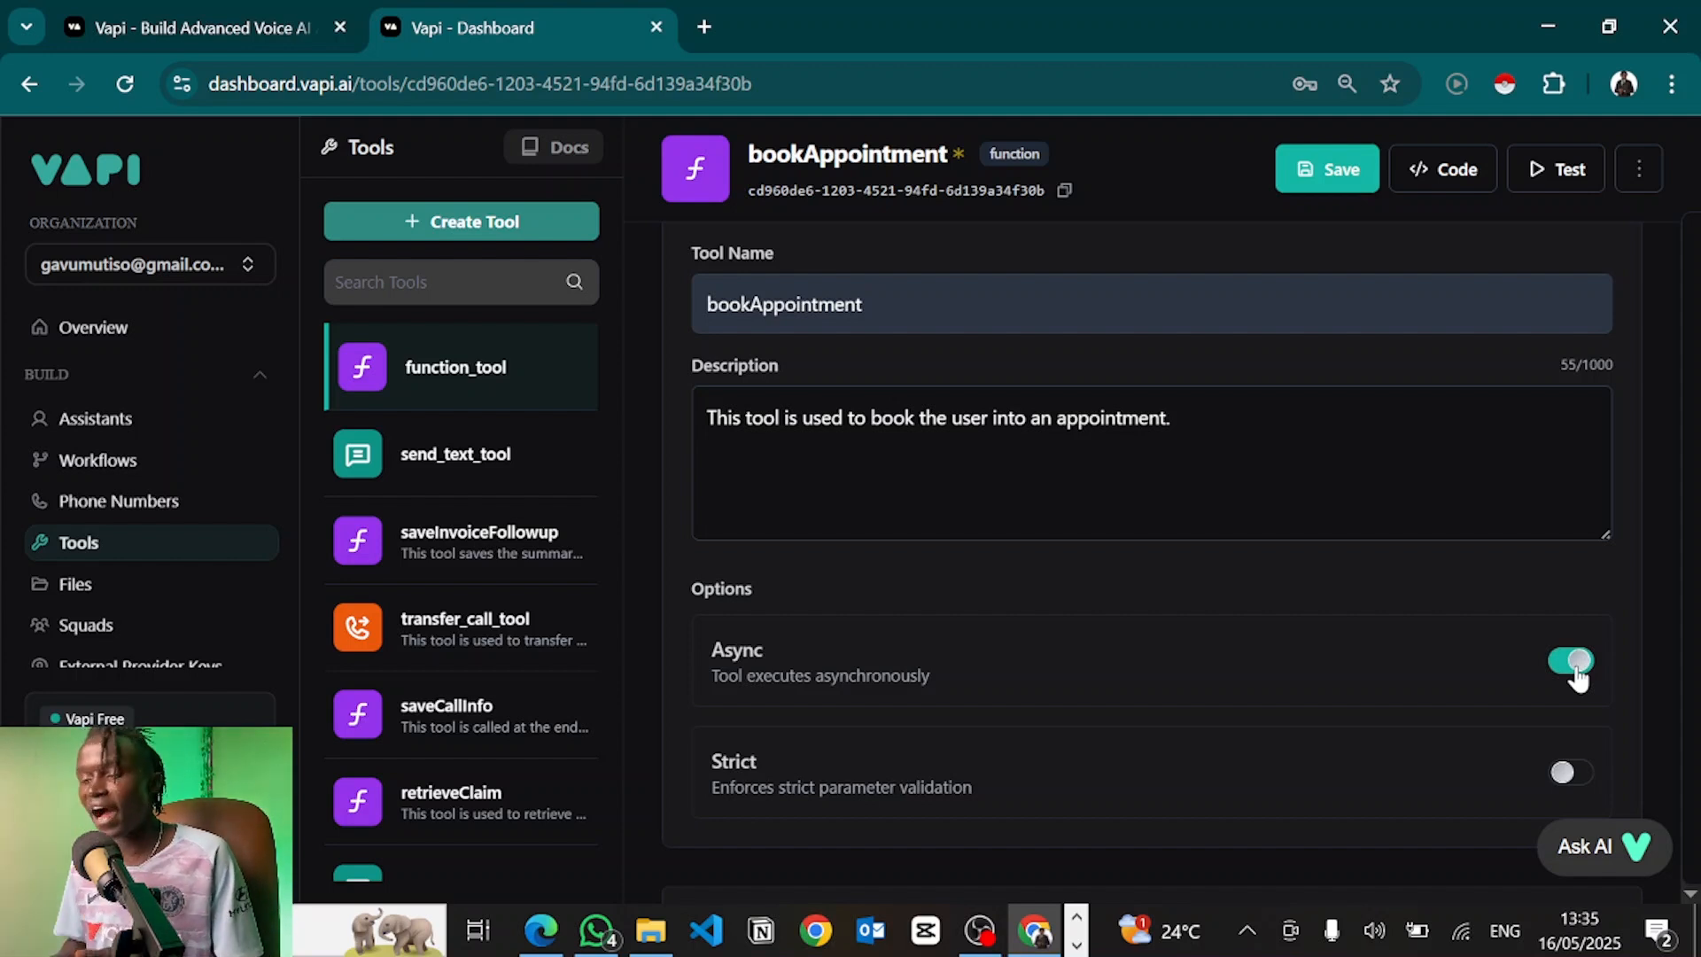
{"action": "double_click", "coordinate": [891, 418]}
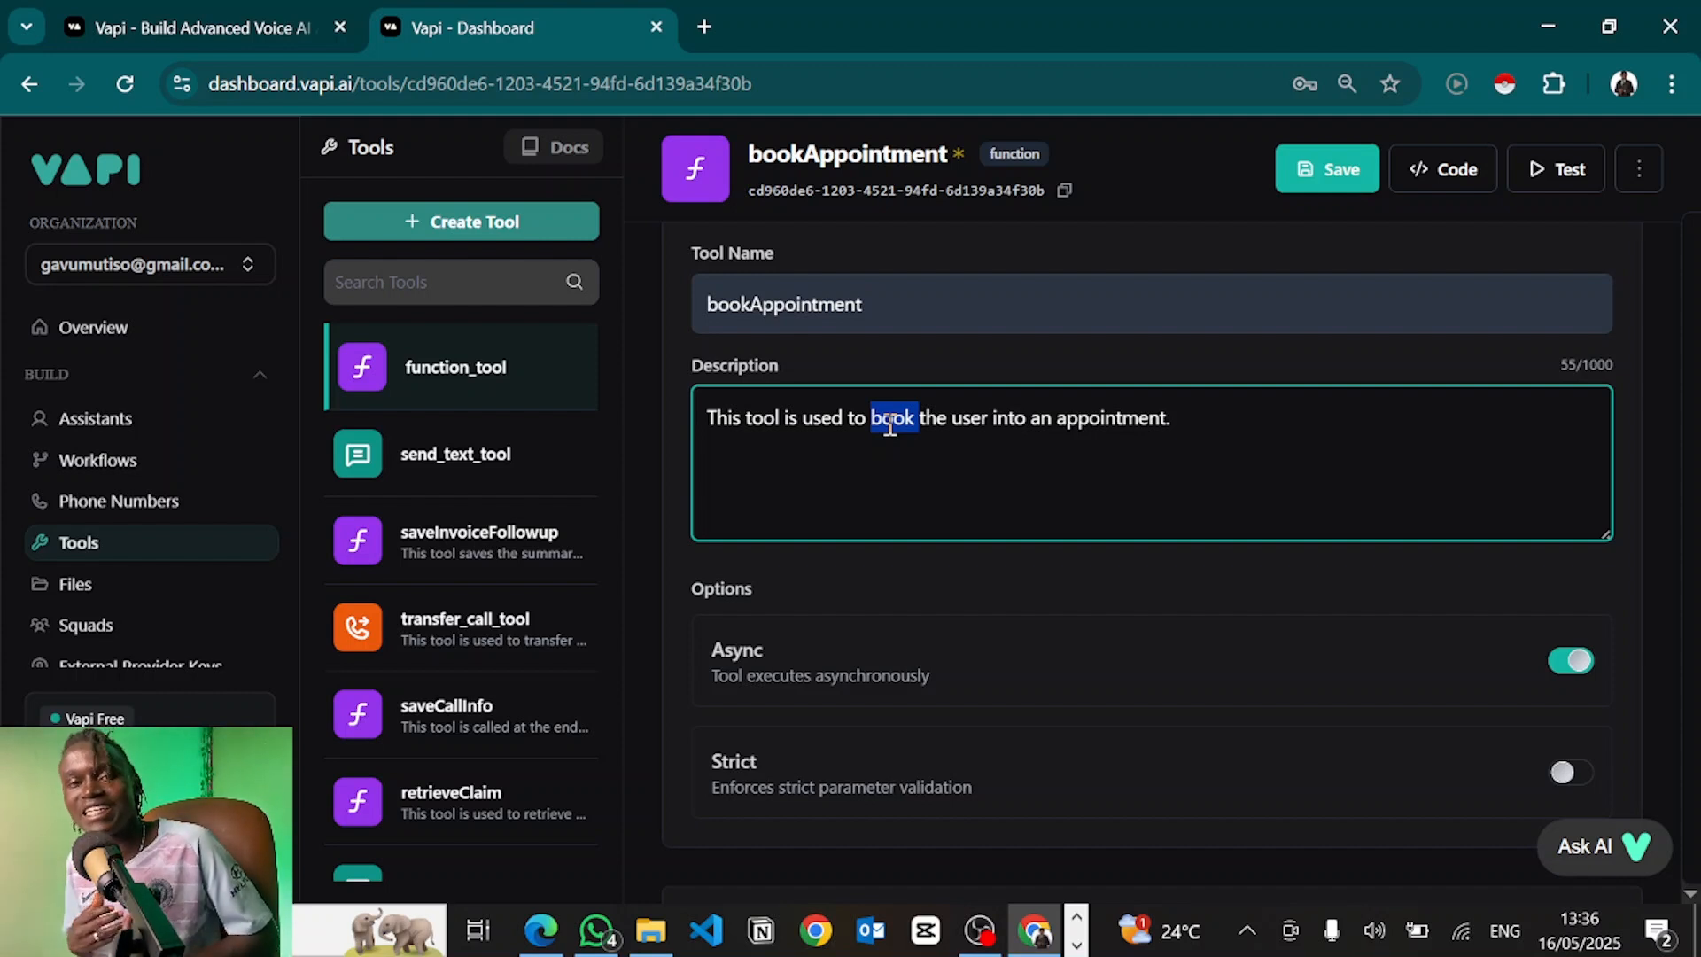
{"action": "left_click", "coordinate": [1562, 672]}
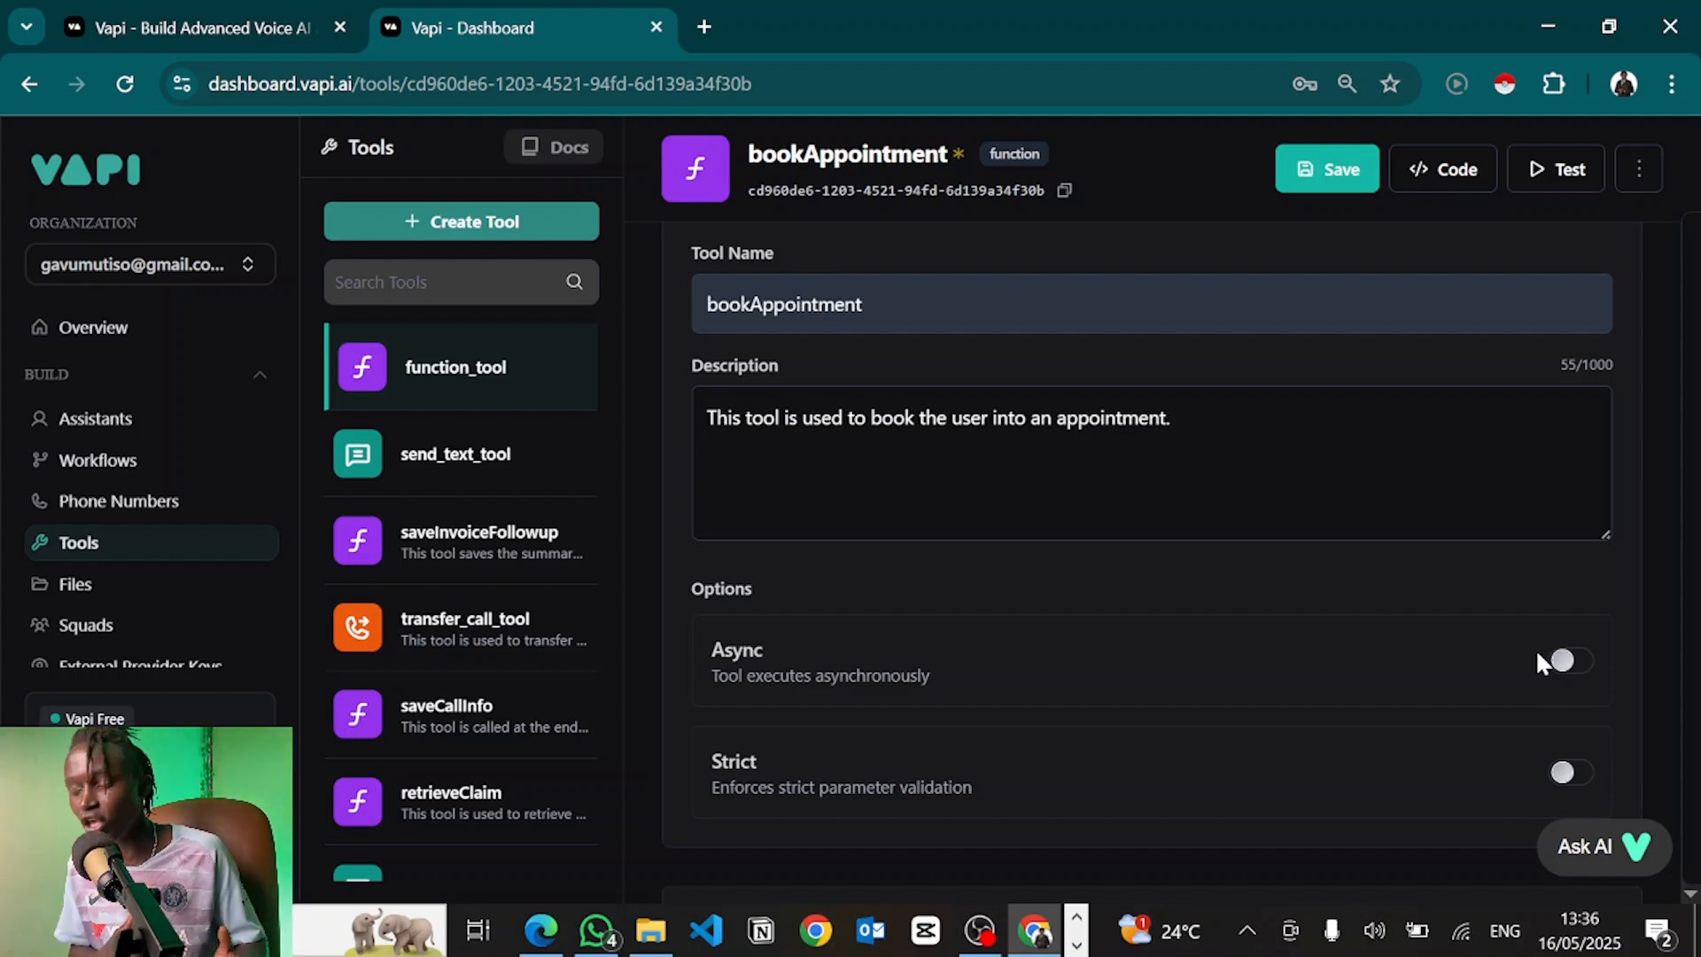
{"action": "scroll", "coordinate": [1562, 775], "scroll_direction": "down", "scroll_amount": 1}
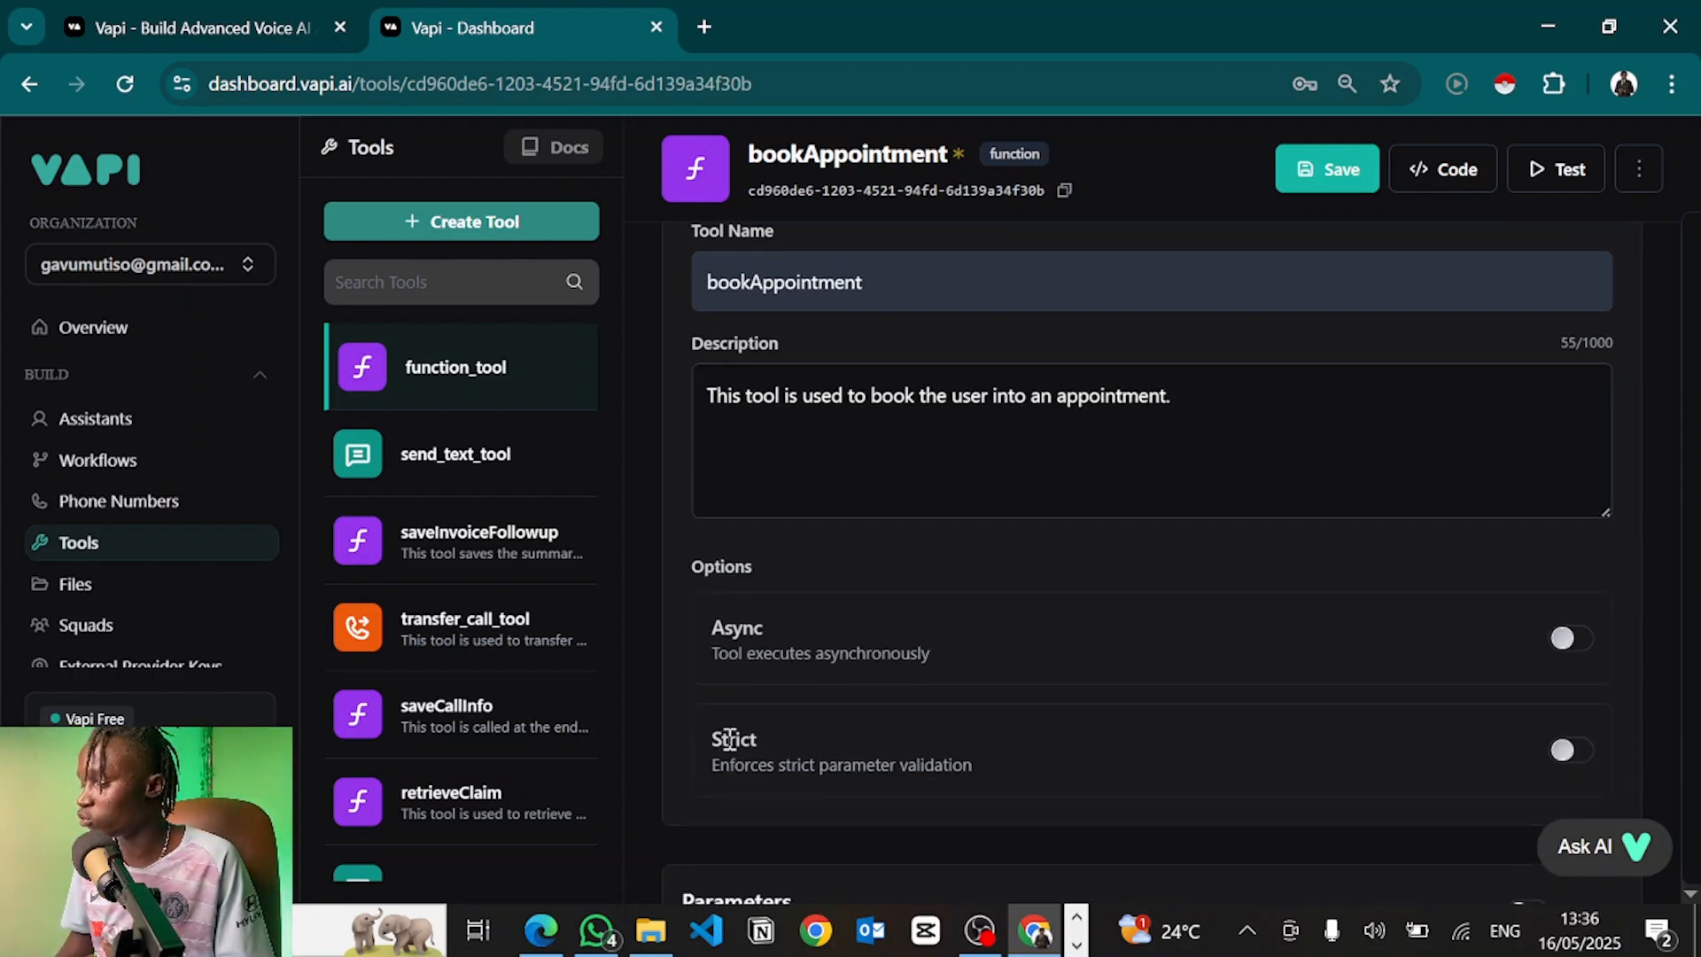
Scroll to the tool's Parameters section and add a new property
{"action": "scroll", "coordinate": [726, 735], "scroll_direction": "down", "scroll_amount": 6}
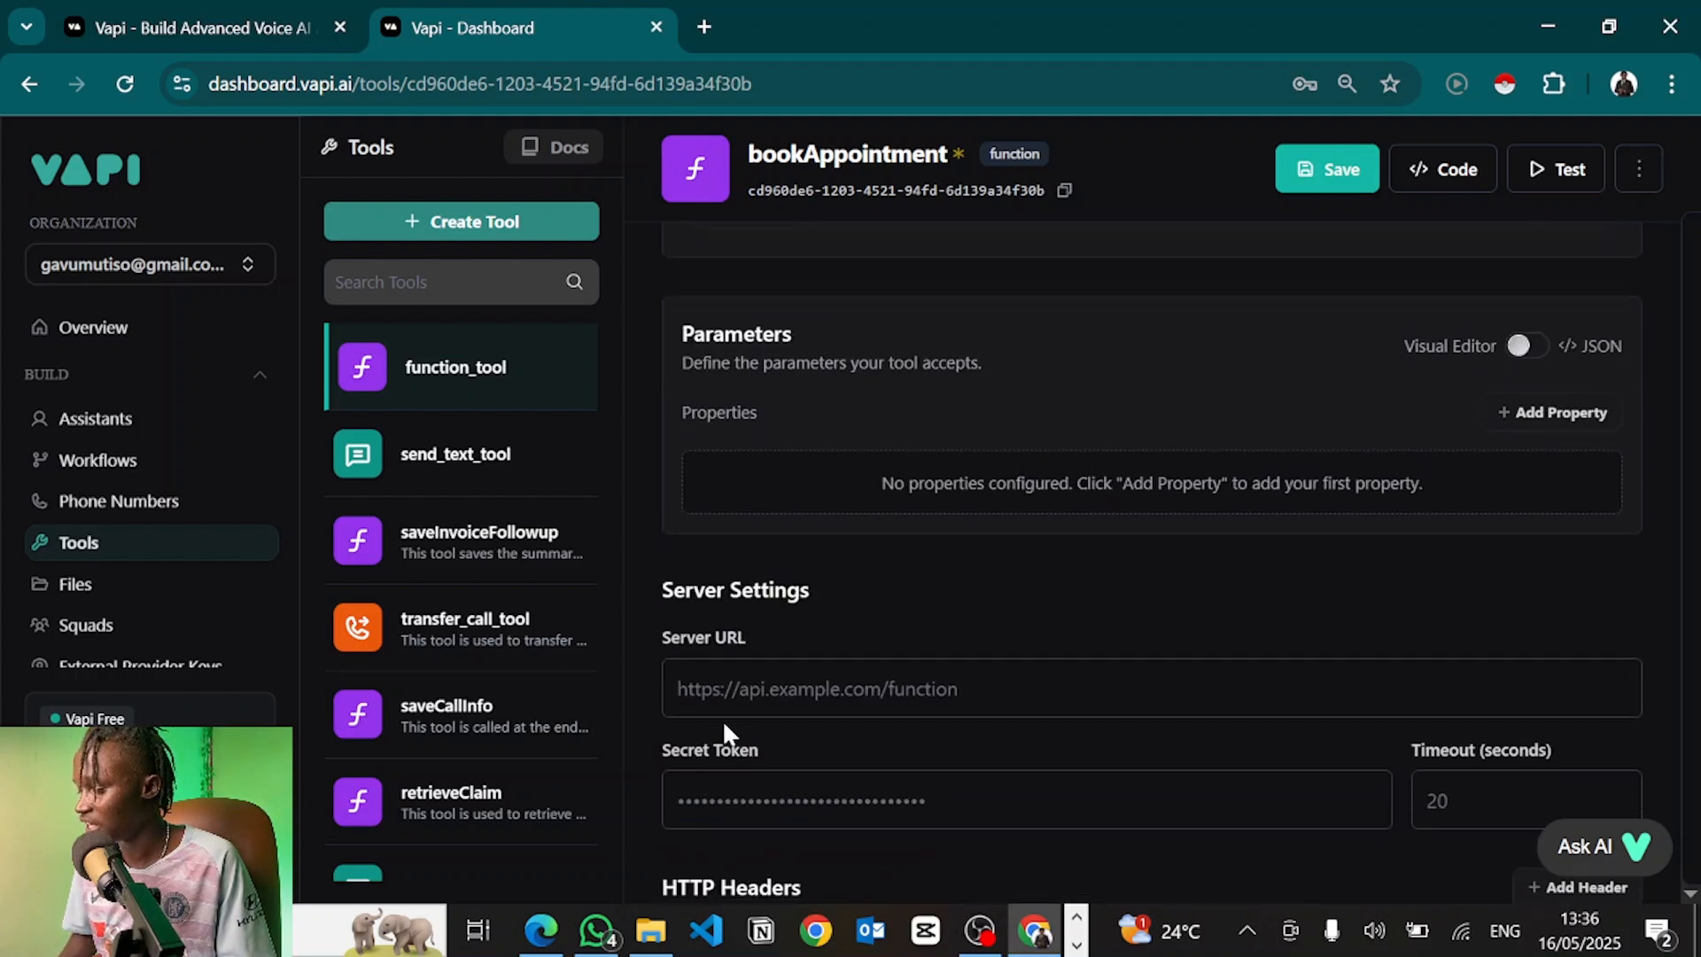
{"action": "scroll", "coordinate": [724, 732], "scroll_direction": "up", "scroll_amount": 2}
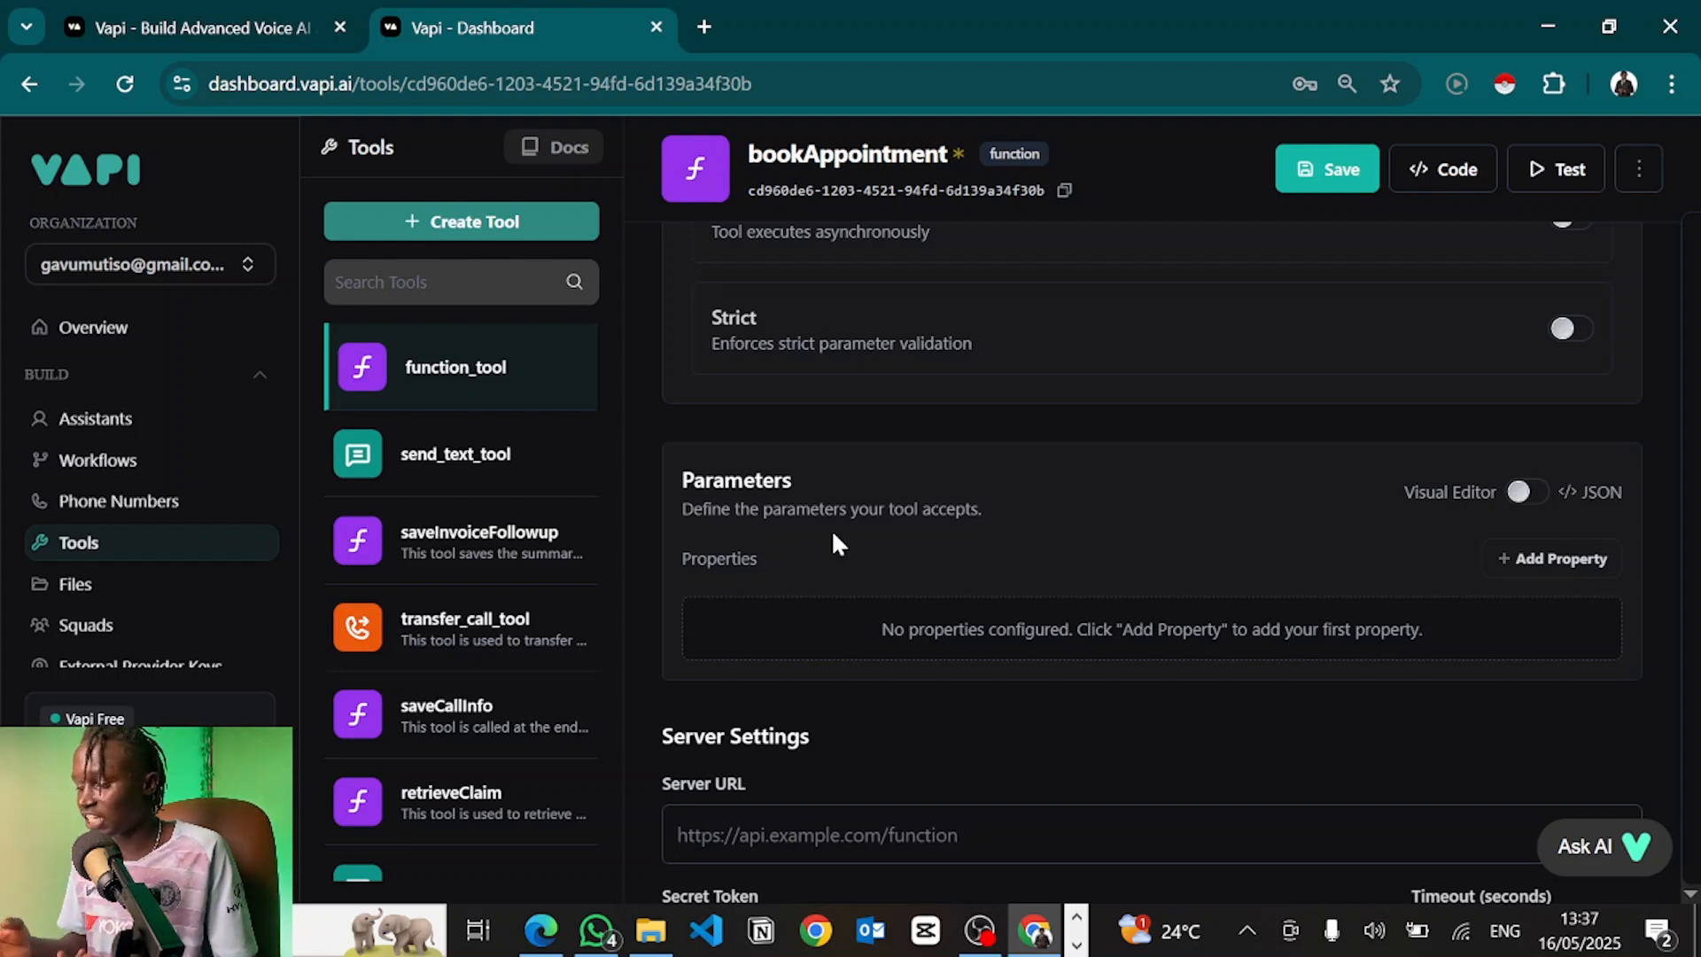
{"action": "left_click", "coordinate": [1559, 560]}
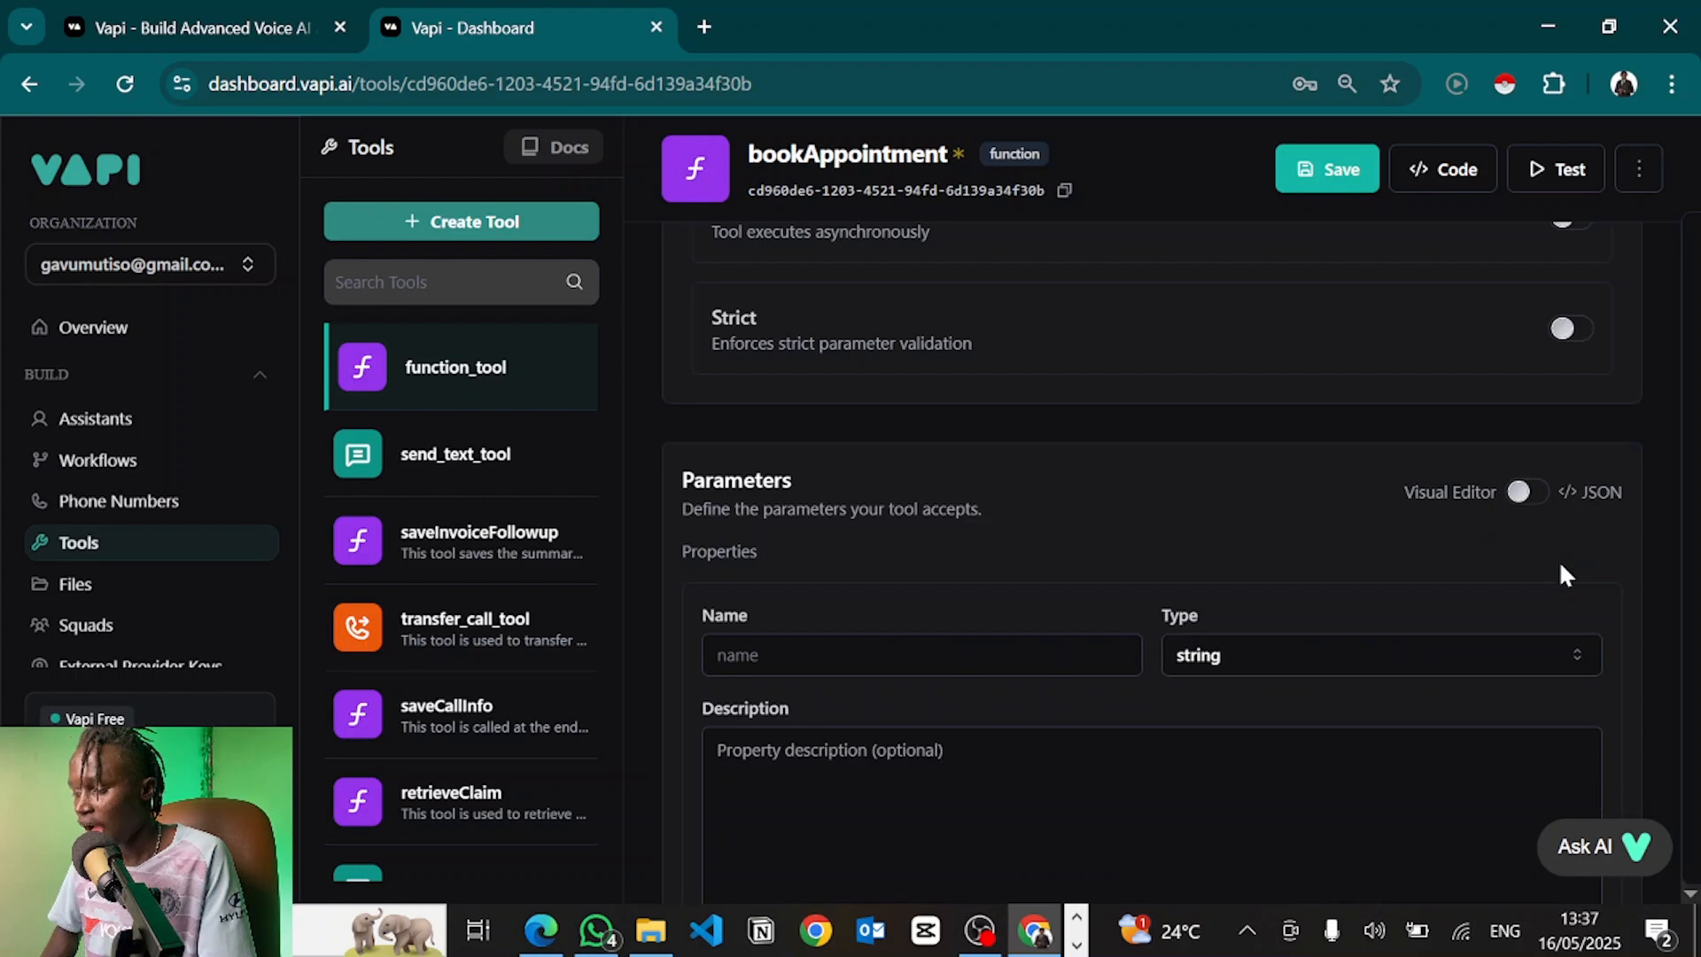
Add required parameter customerName described as 'This is the customer's full names.', then start another property
{"action": "left_click", "coordinate": [903, 658]}
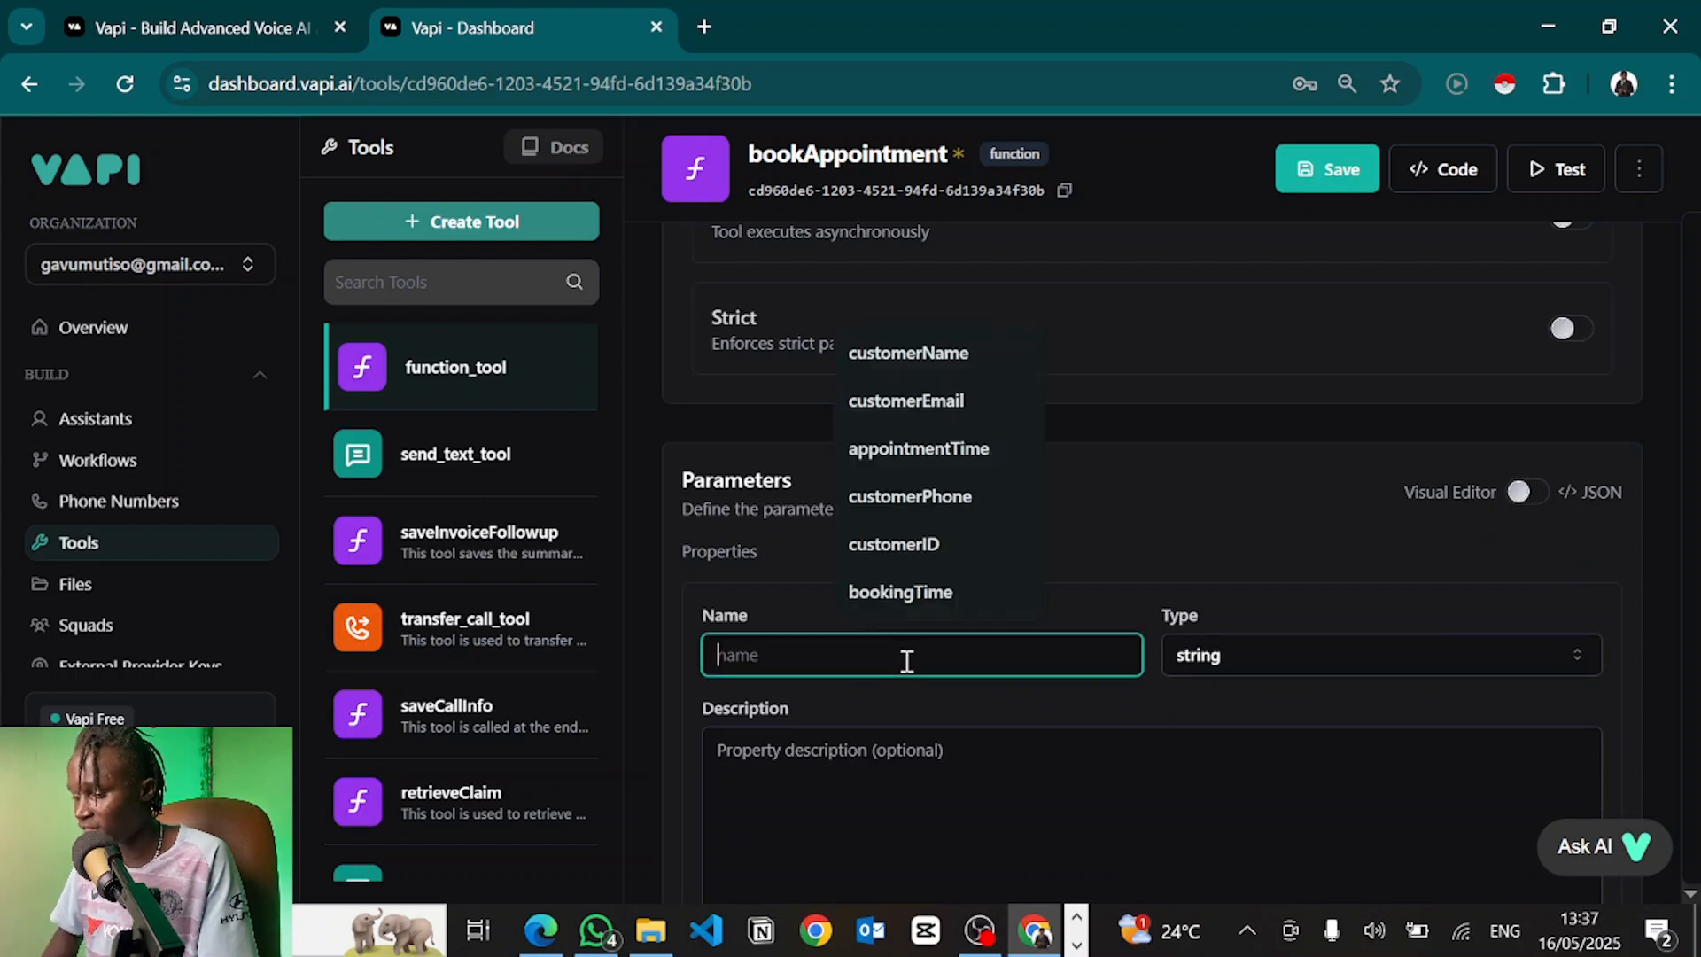
{"action": "left_click", "coordinate": [892, 354]}
{"action": "scroll", "coordinate": [992, 670], "scroll_direction": "down", "scroll_amount": 1}
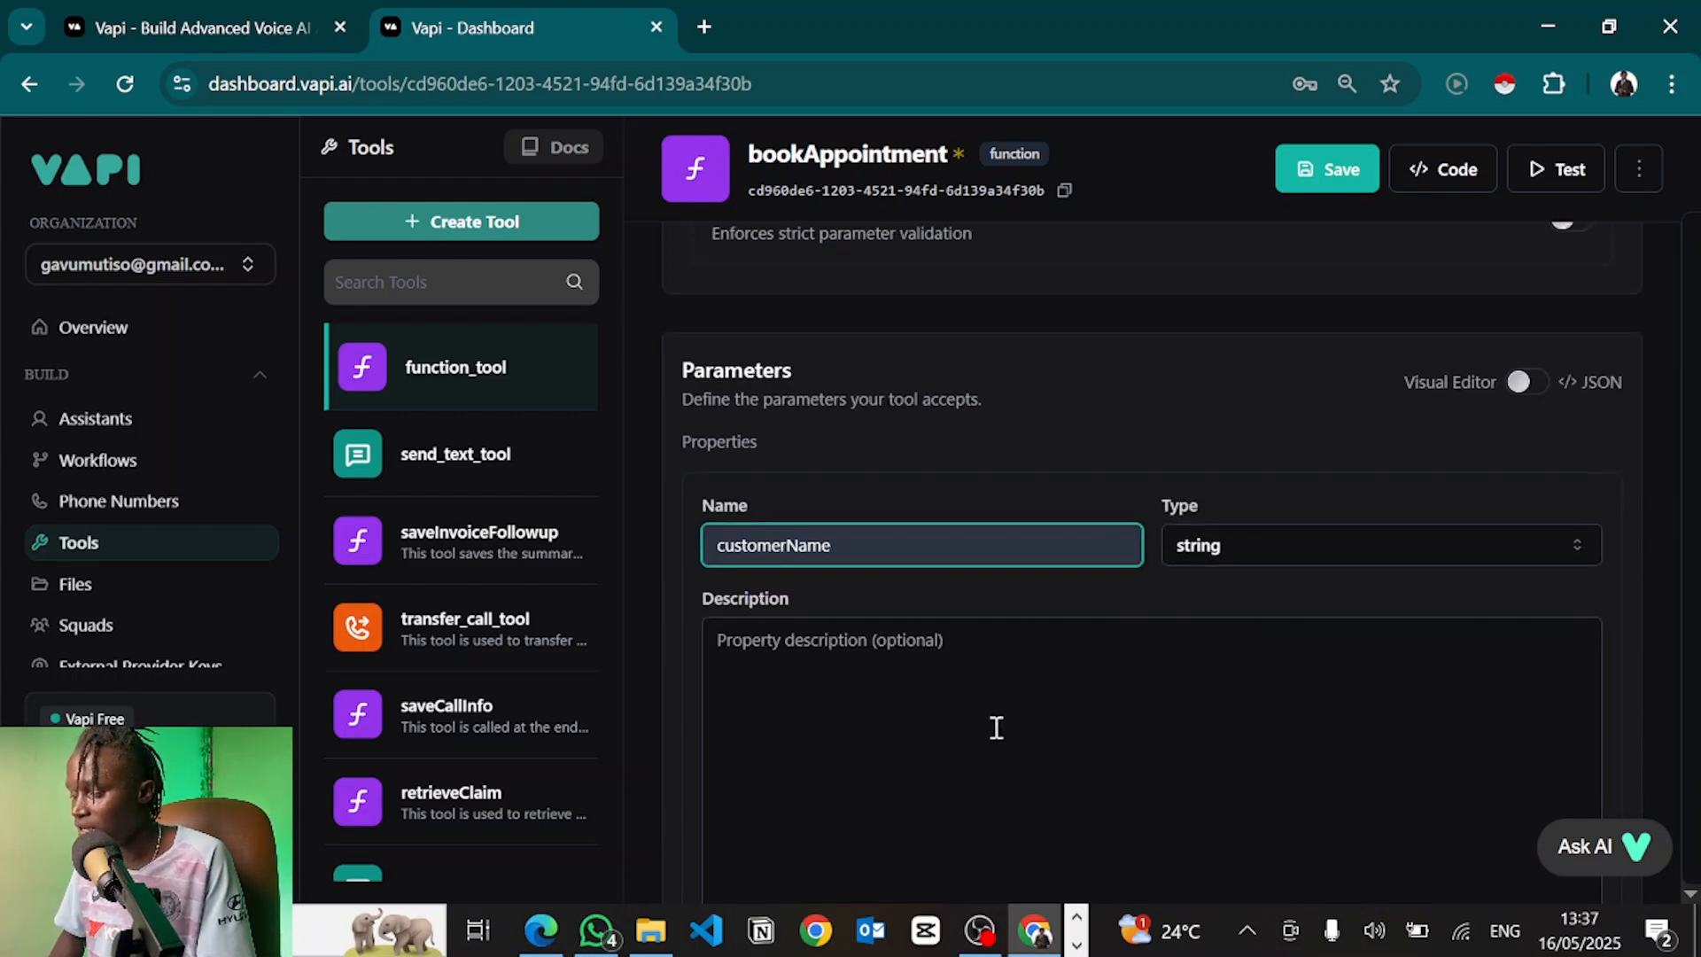
{"action": "left_click", "coordinate": [861, 691]}
{"action": "type", "text": "Th"}
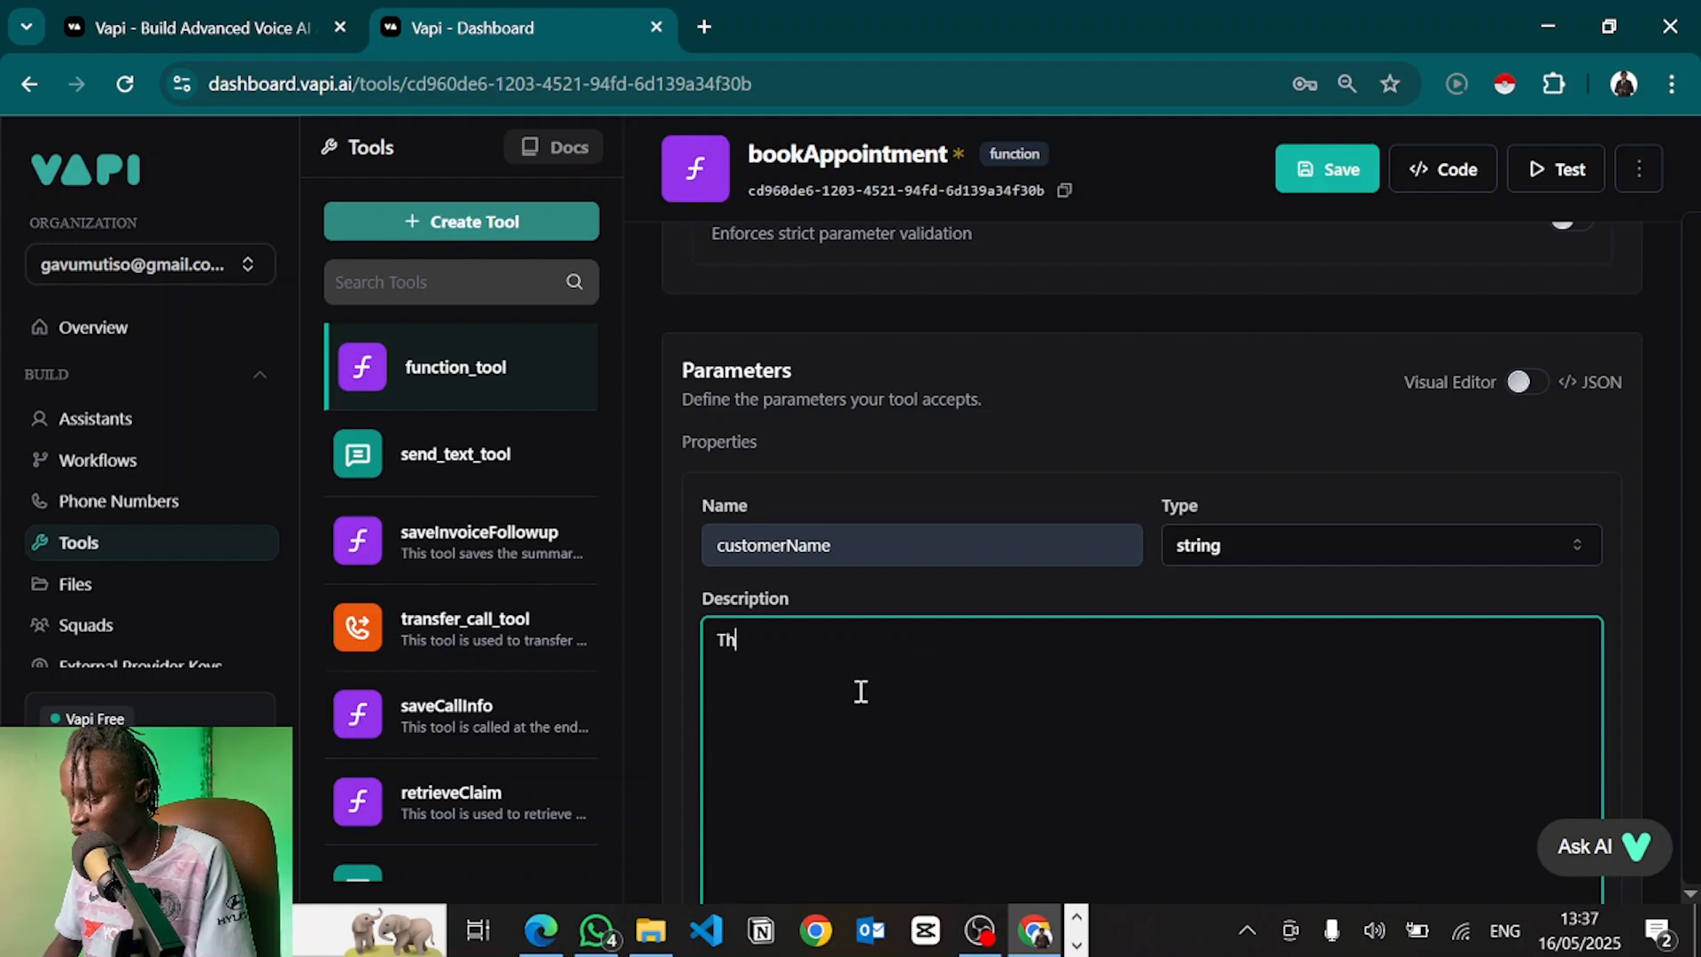
{"action": "type", "text": "is is the customer's full "}
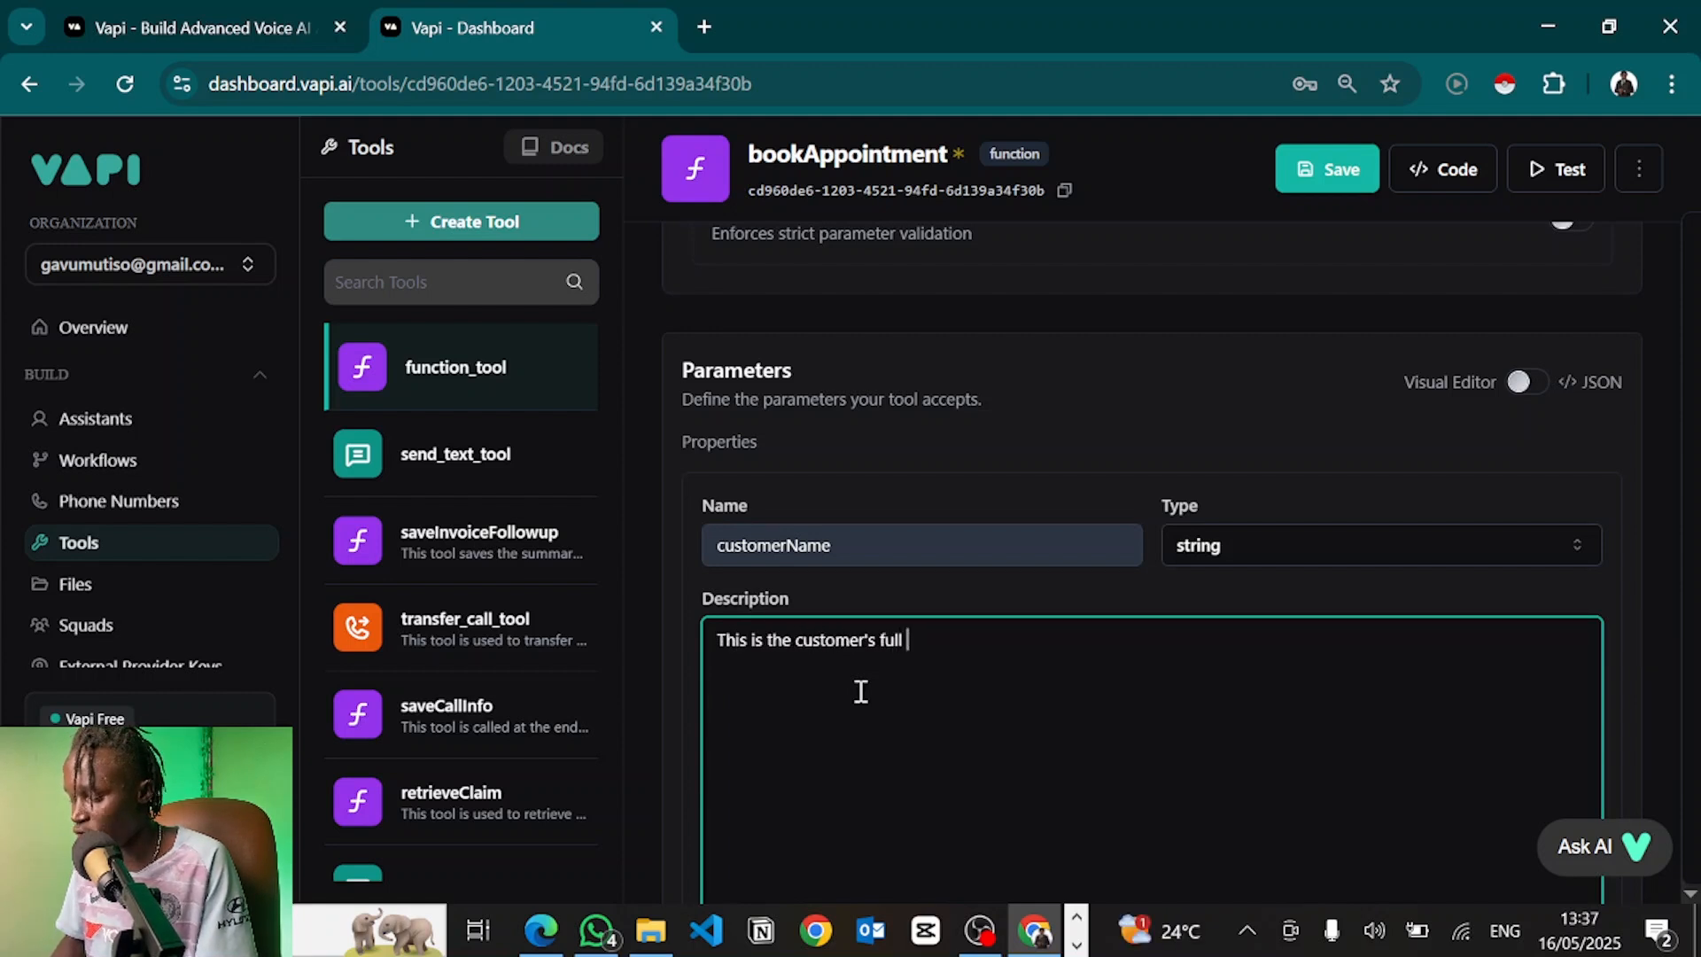
{"action": "type", "text": "names."}
{"action": "scroll", "coordinate": [860, 691], "scroll_direction": "down", "scroll_amount": 3}
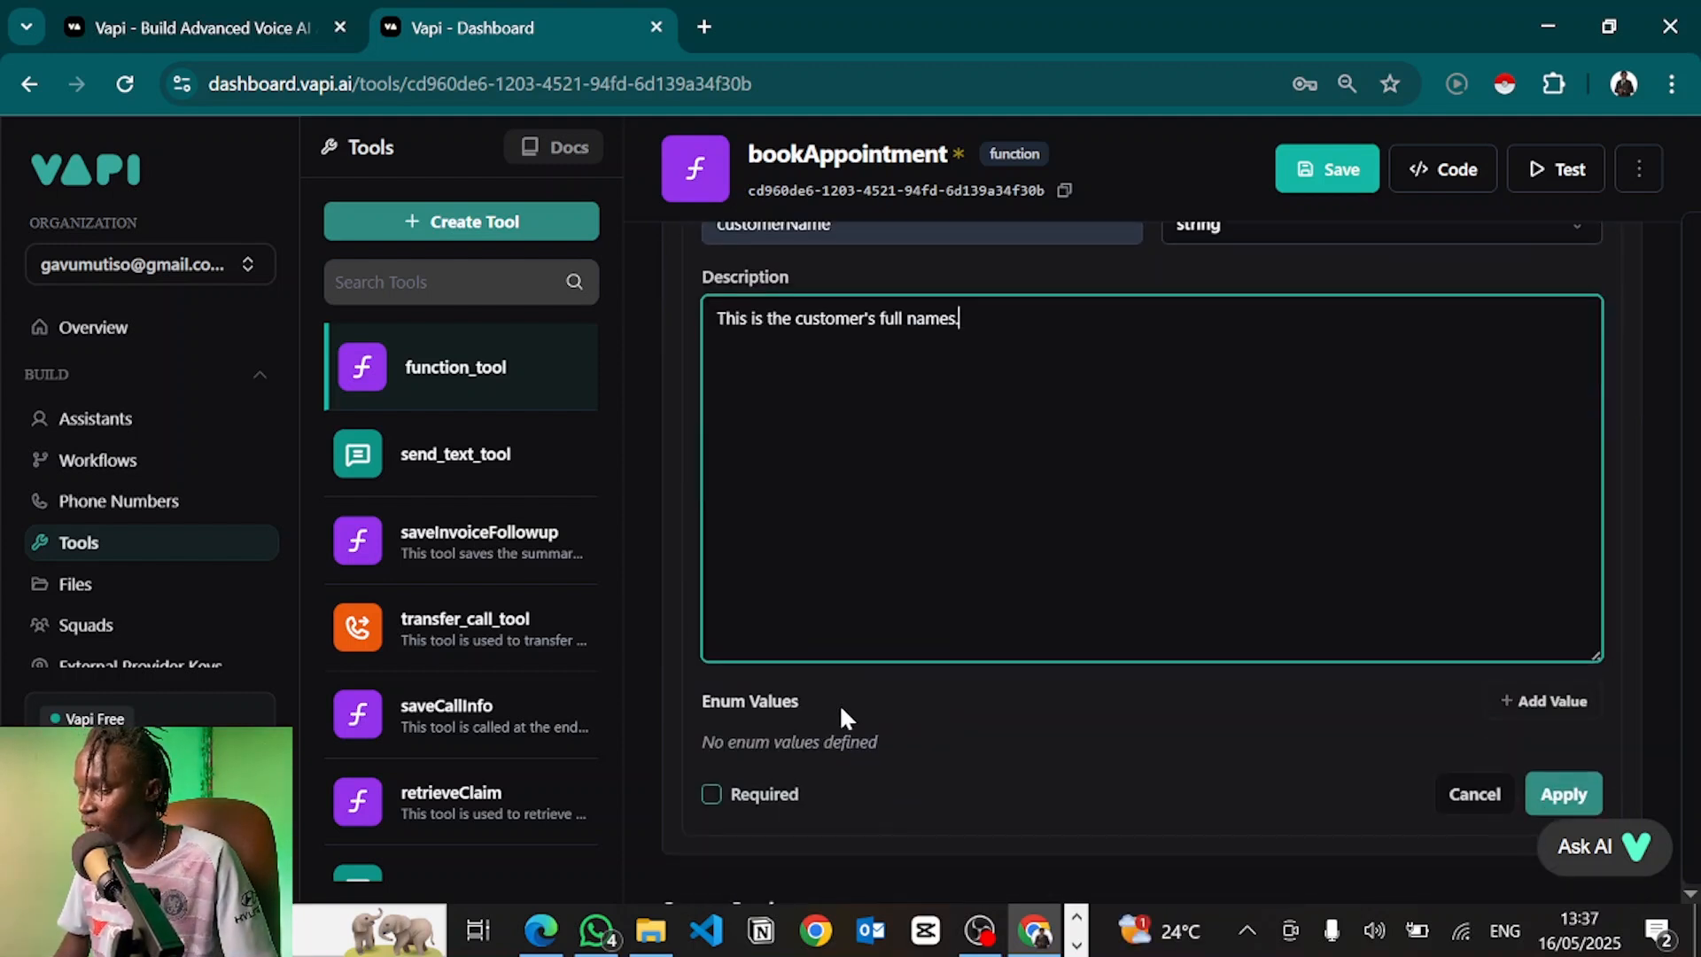
{"action": "left_click", "coordinate": [714, 797]}
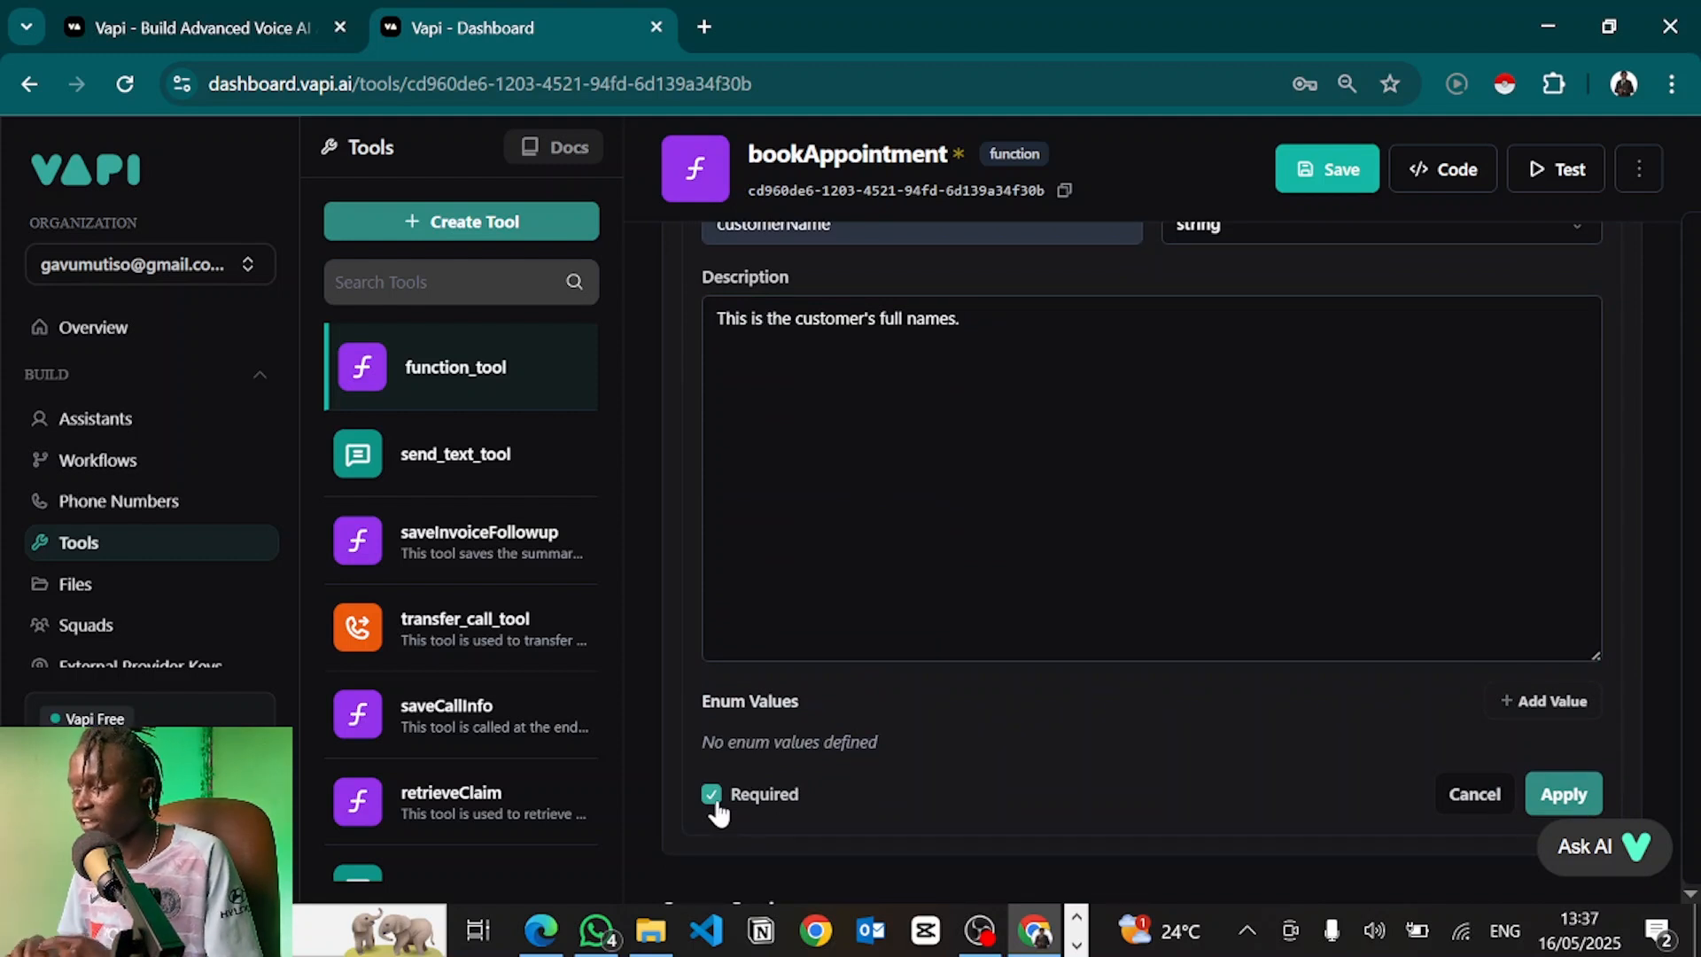
{"action": "scroll", "coordinate": [831, 696], "scroll_direction": "up", "scroll_amount": 4}
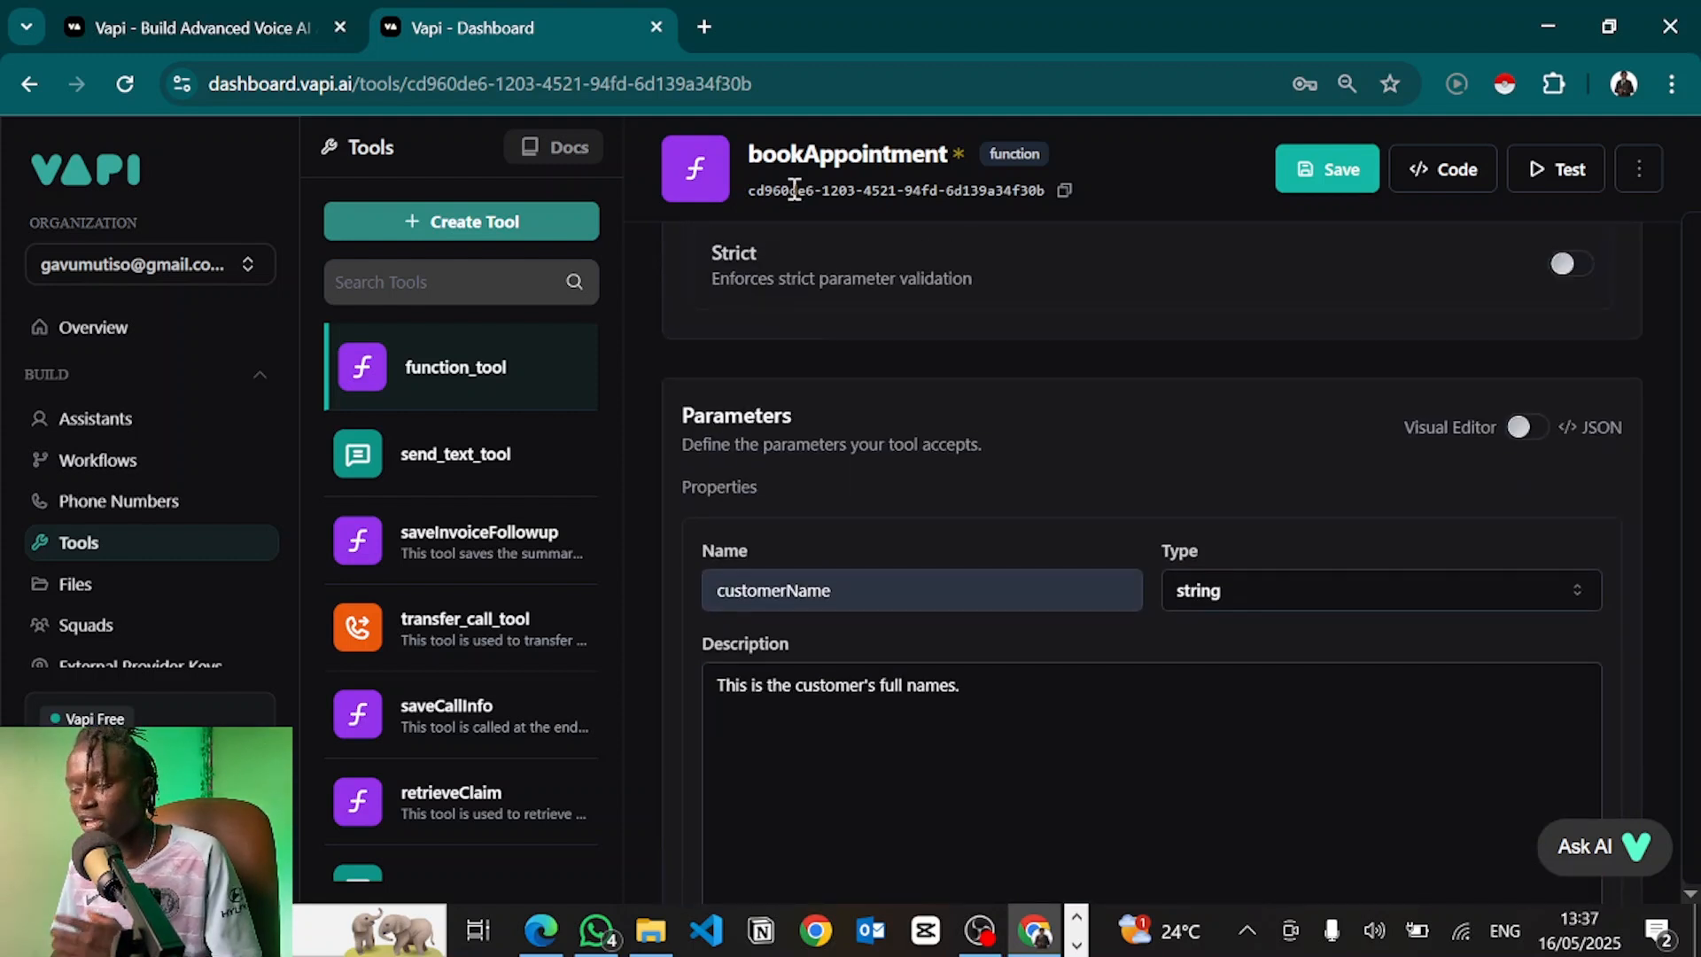
{"action": "scroll", "coordinate": [854, 531], "scroll_direction": "down", "scroll_amount": 4}
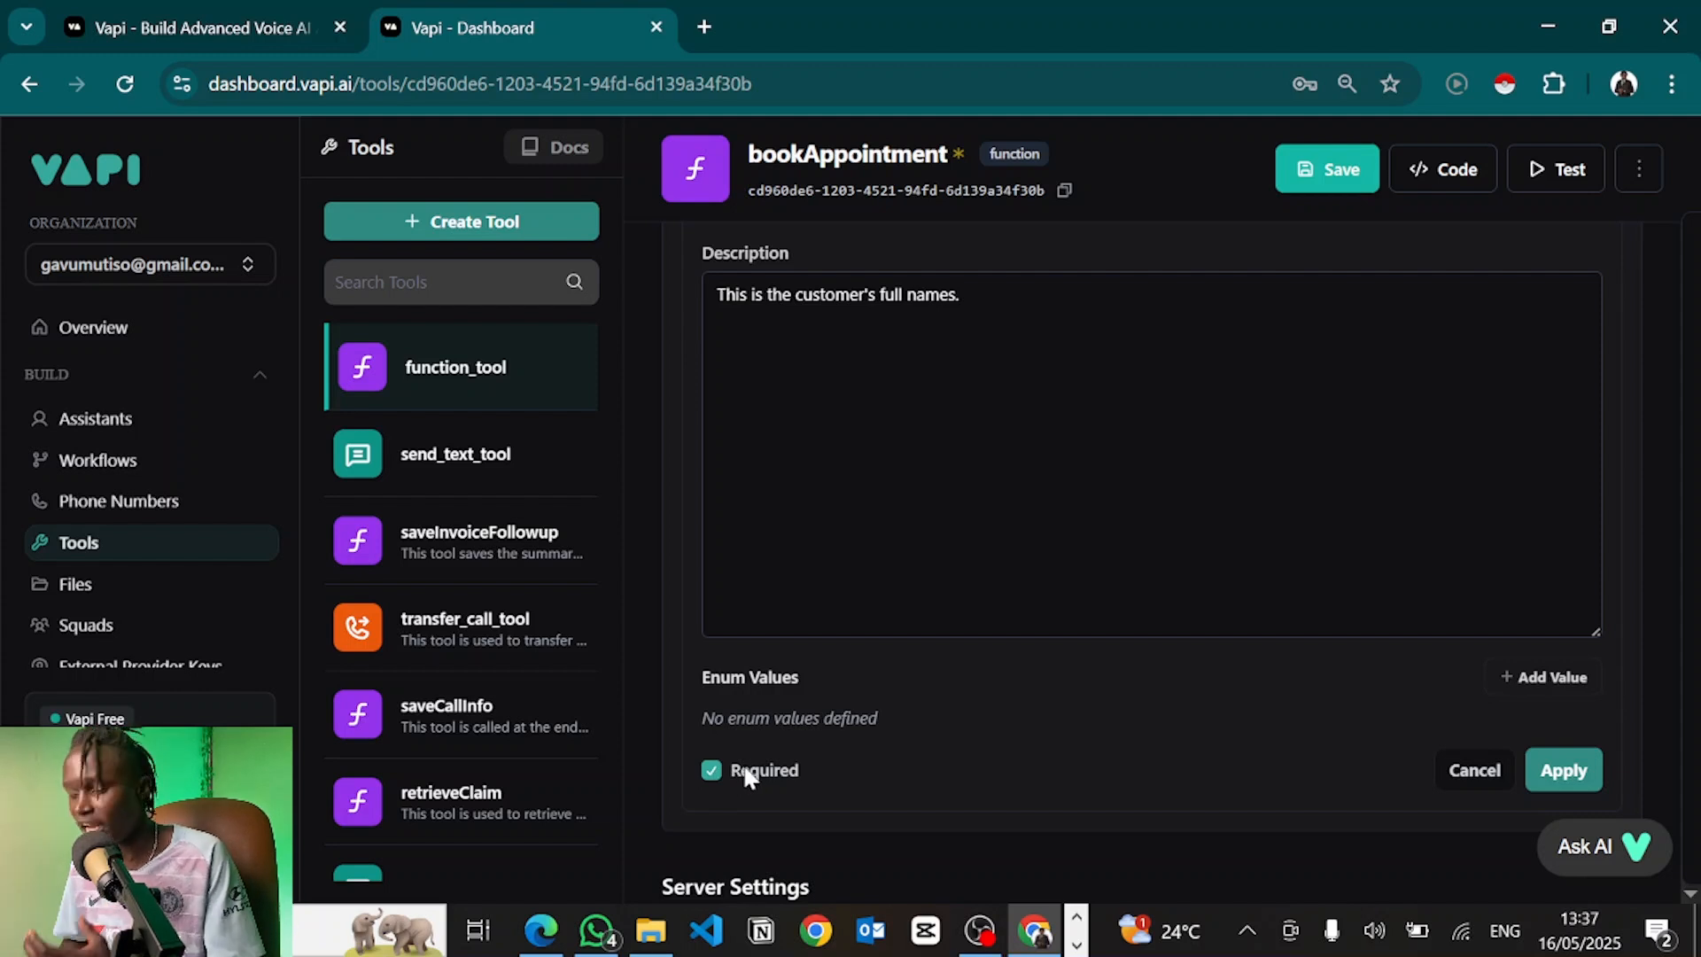
{"action": "left_click", "coordinate": [1564, 770]}
{"action": "scroll", "coordinate": [1238, 581], "scroll_direction": "up", "scroll_amount": 3}
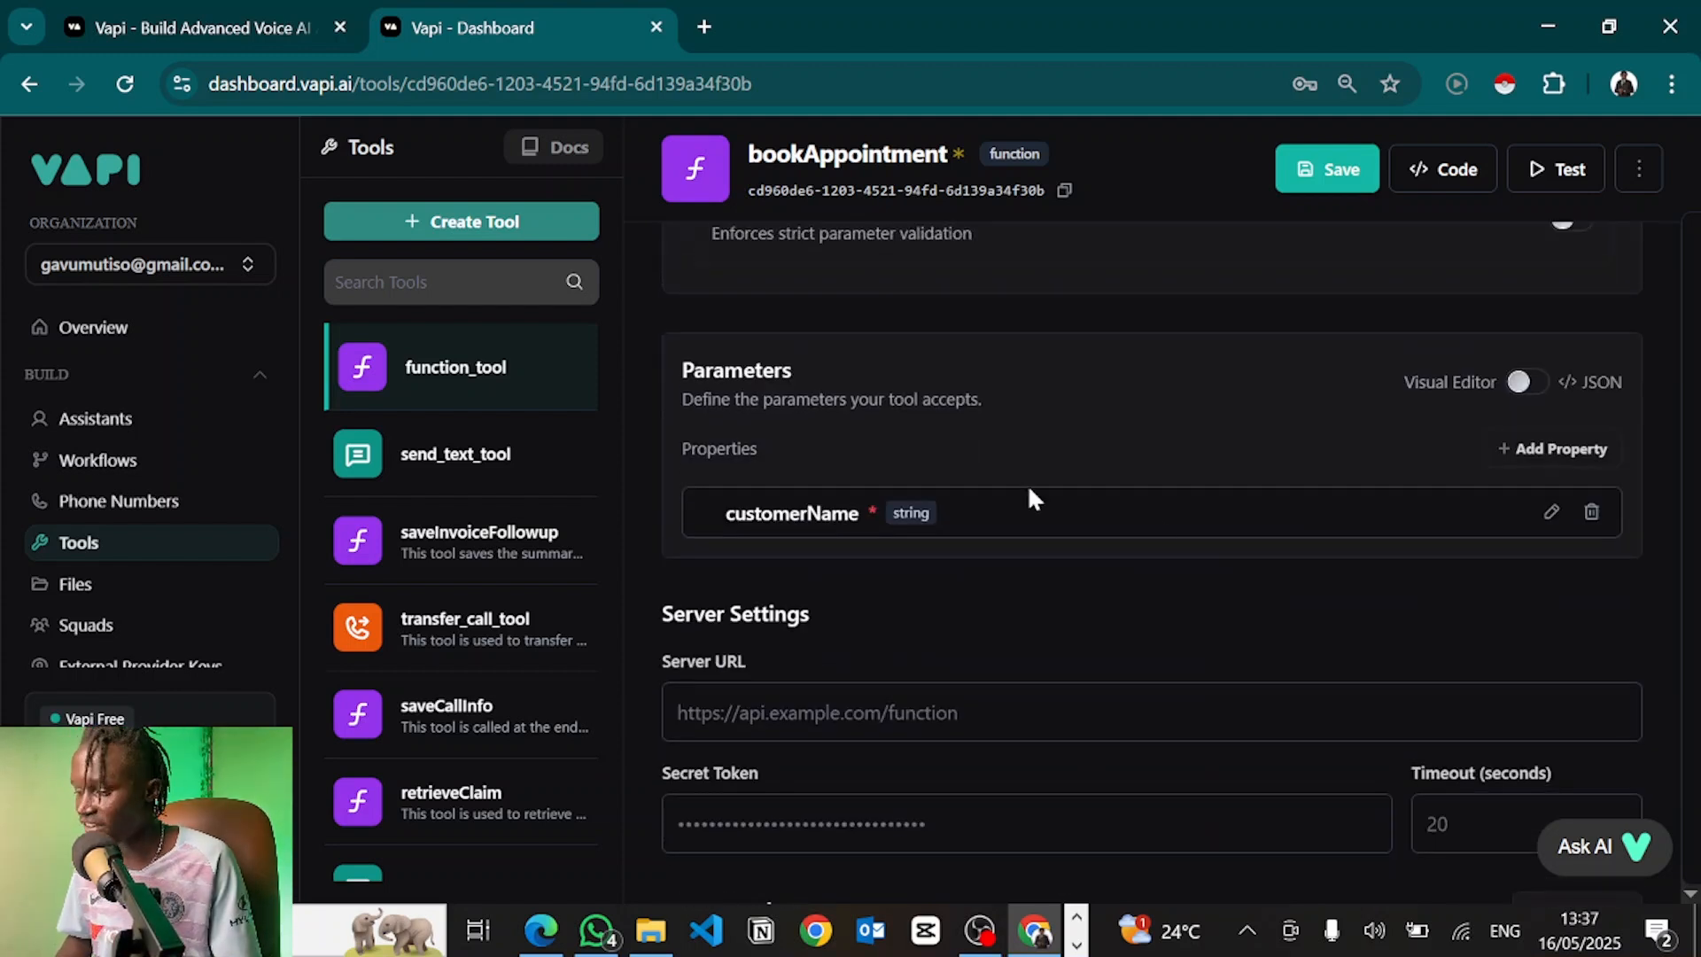
{"action": "left_click", "coordinate": [1493, 450]}
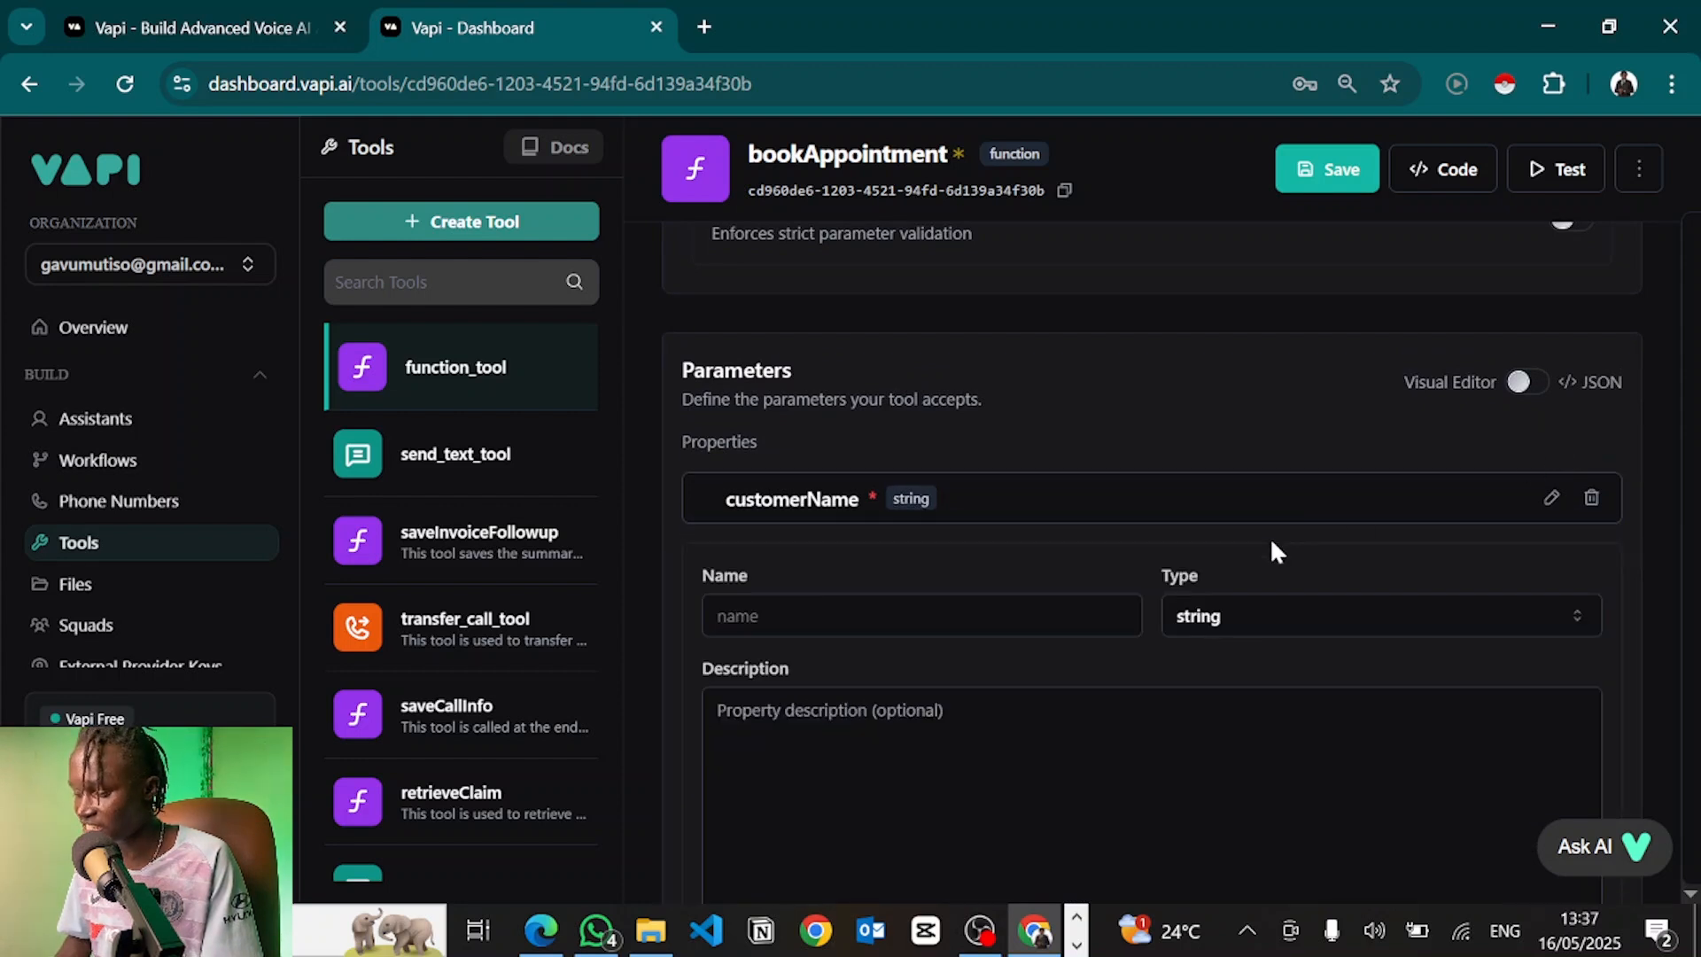
Add required parameter customerEmail described as 'This is the customer's email address.'
{"action": "left_click", "coordinate": [886, 616]}
{"action": "left_click", "coordinate": [873, 355]}
{"action": "left_click", "coordinate": [816, 693]}
{"action": "type", "text": "This is the "}
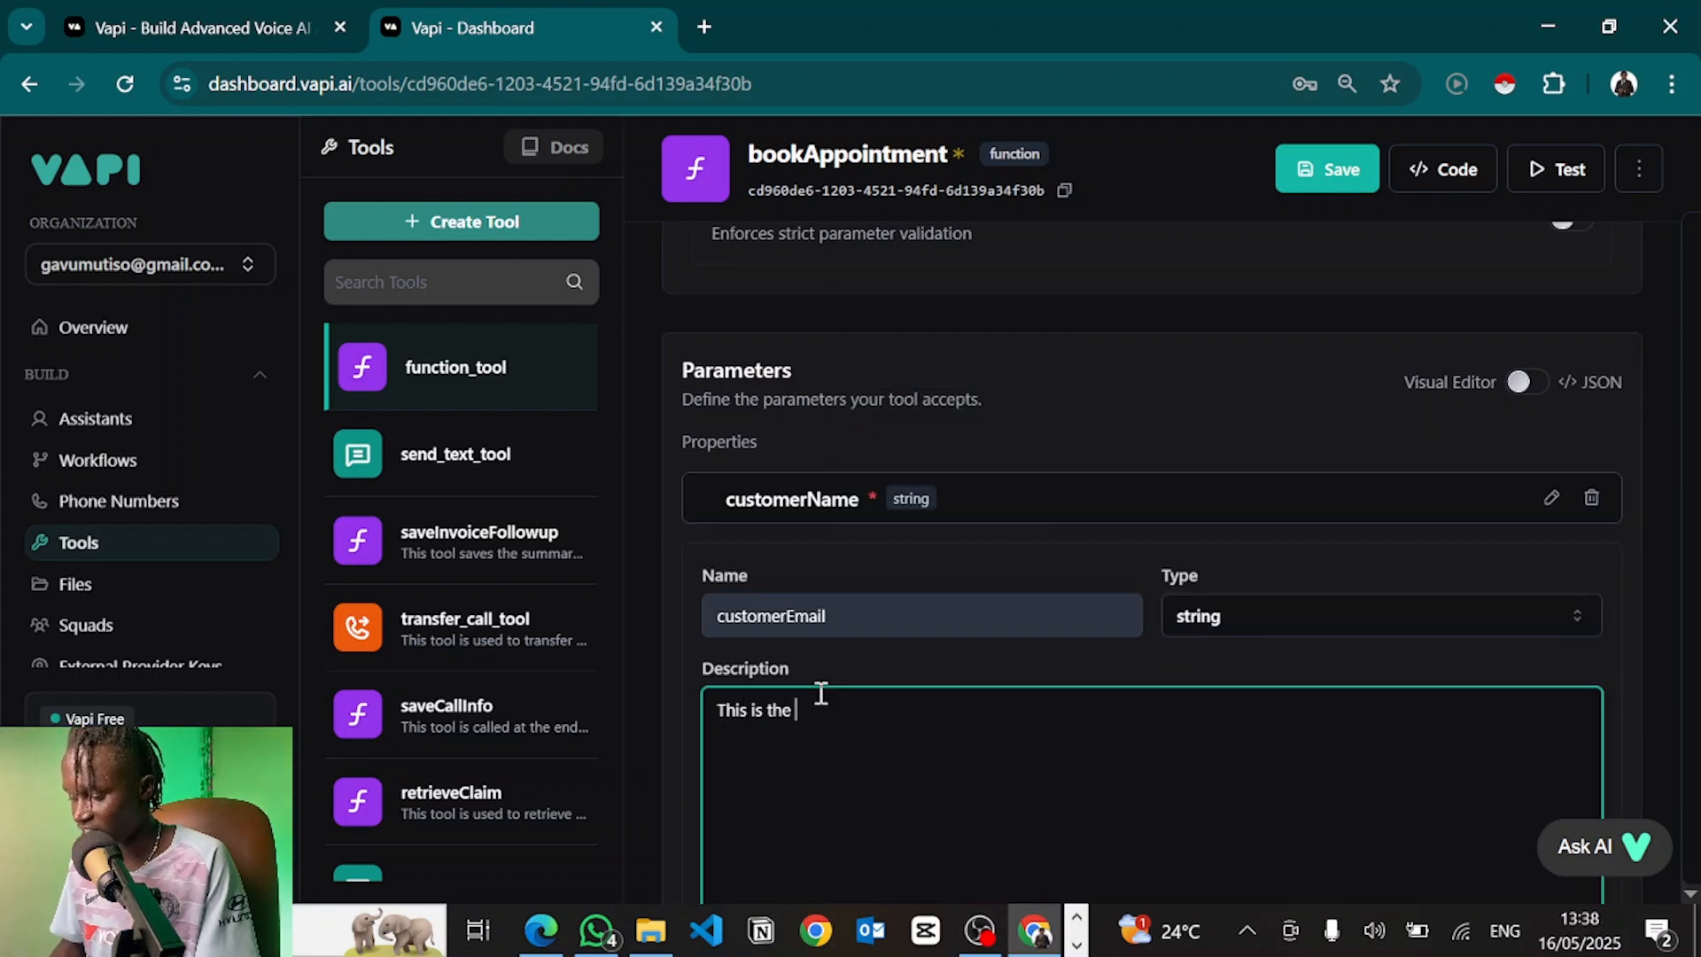
{"action": "type", "text": "customer's email address."}
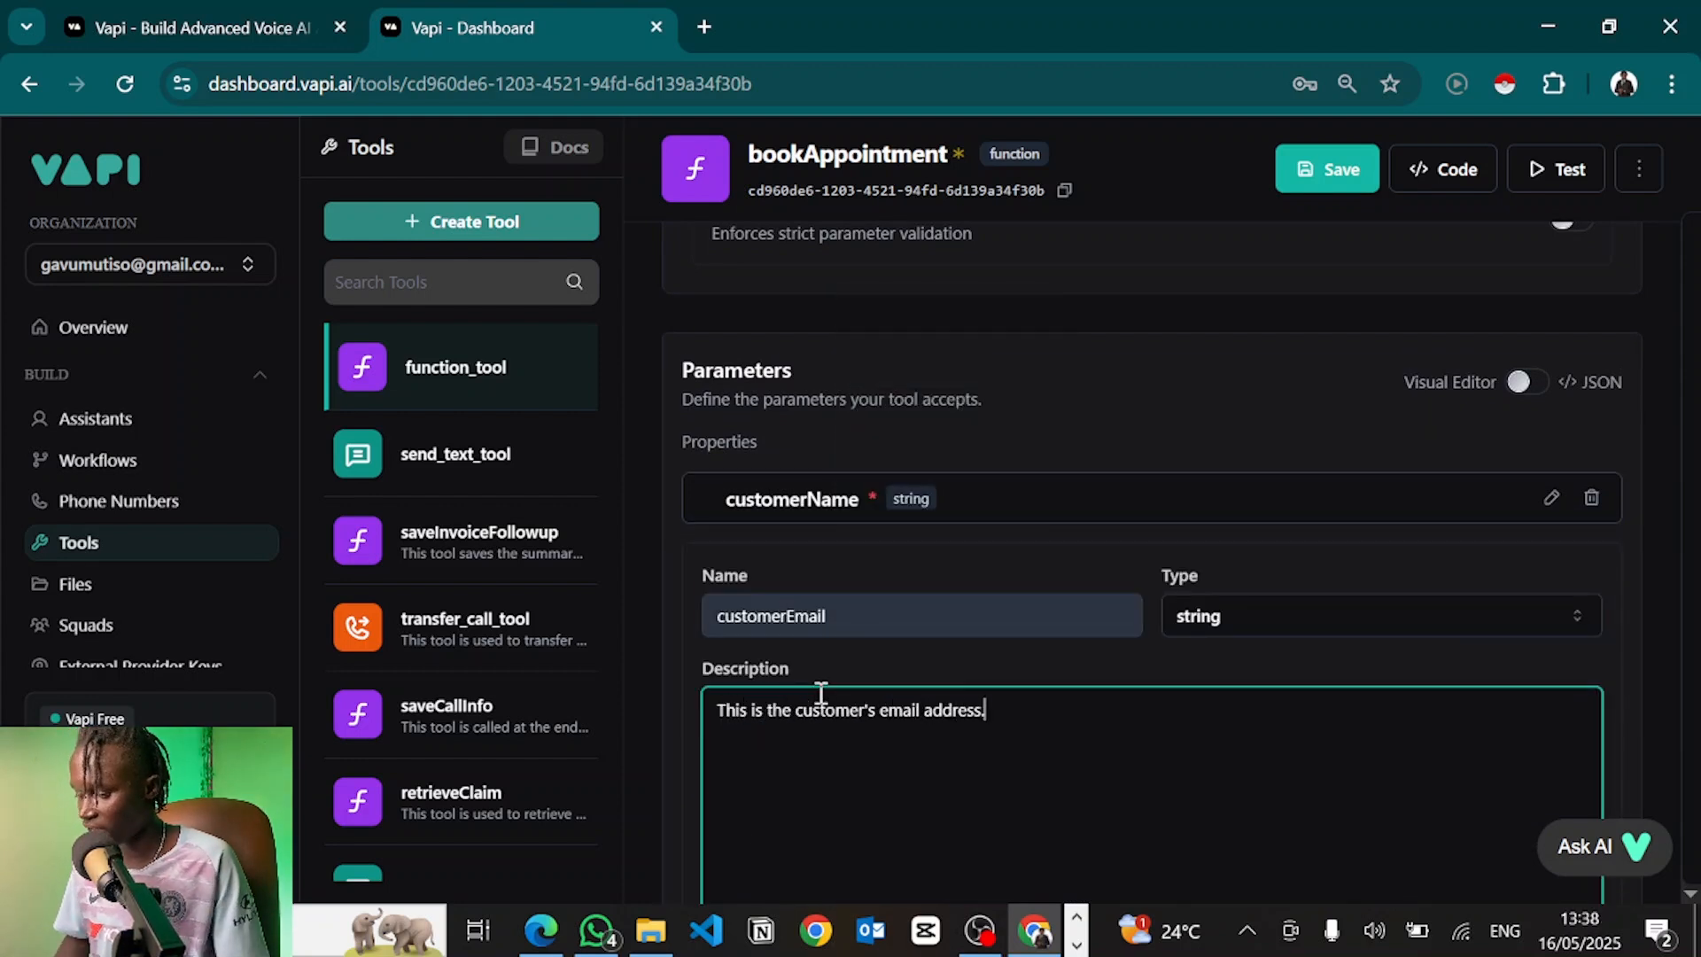
{"action": "scroll", "coordinate": [853, 675], "scroll_direction": "down", "scroll_amount": 3}
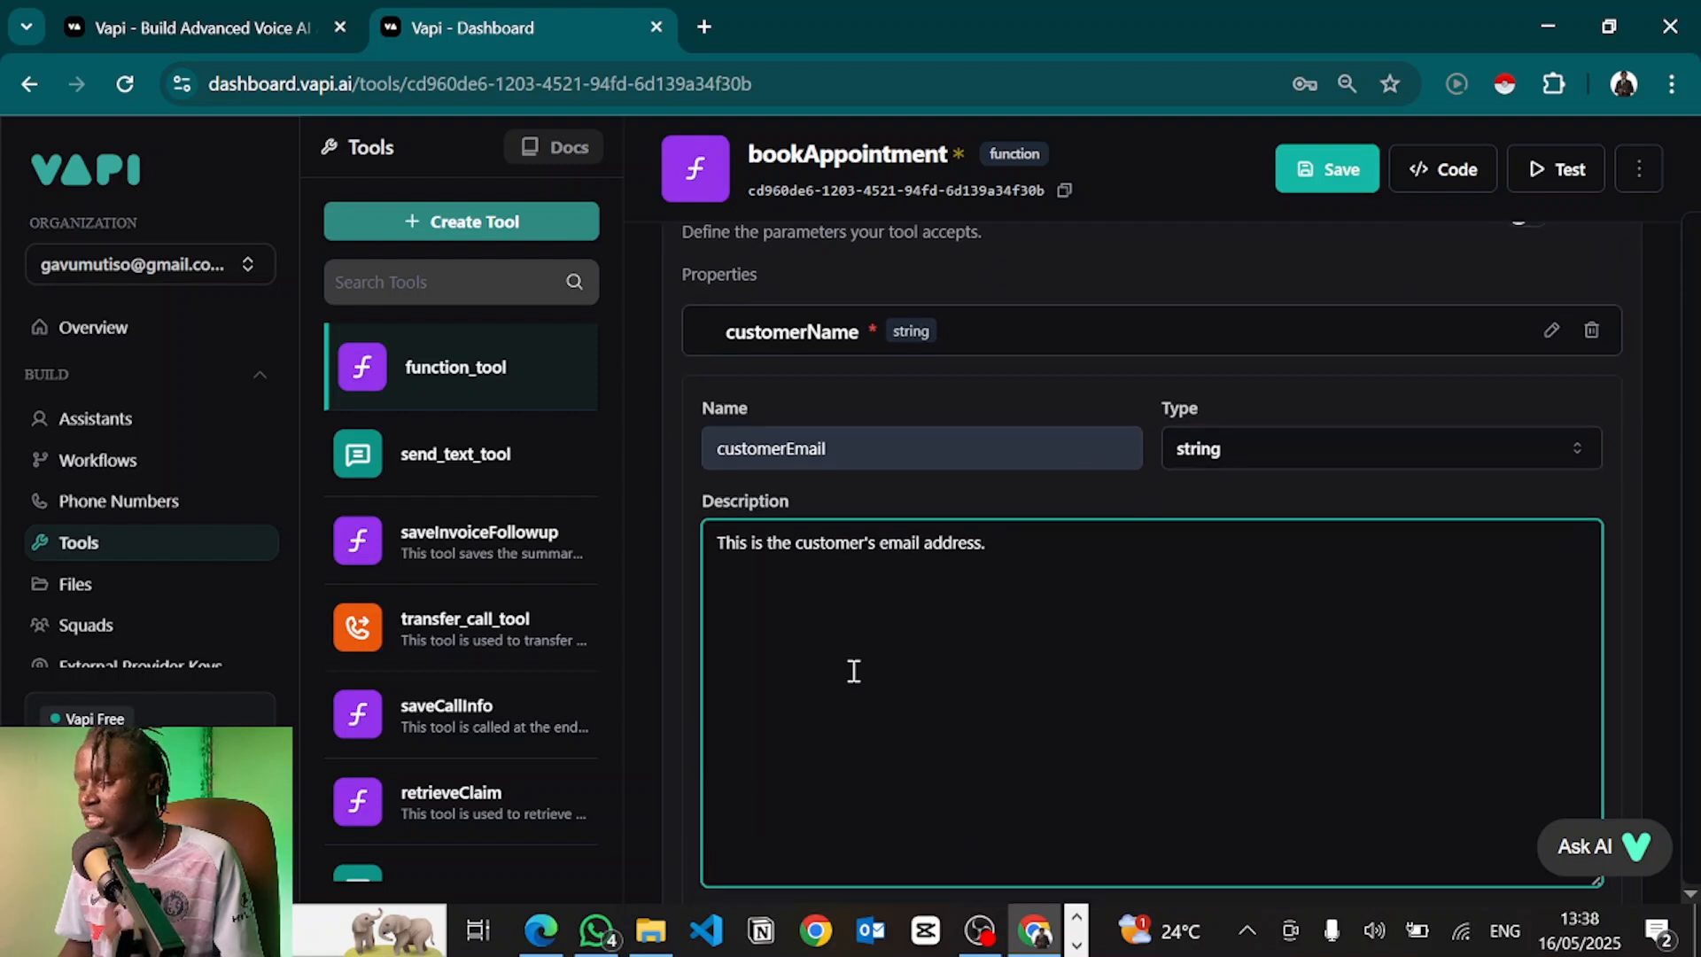
{"action": "scroll", "coordinate": [853, 671], "scroll_direction": "down", "scroll_amount": 3}
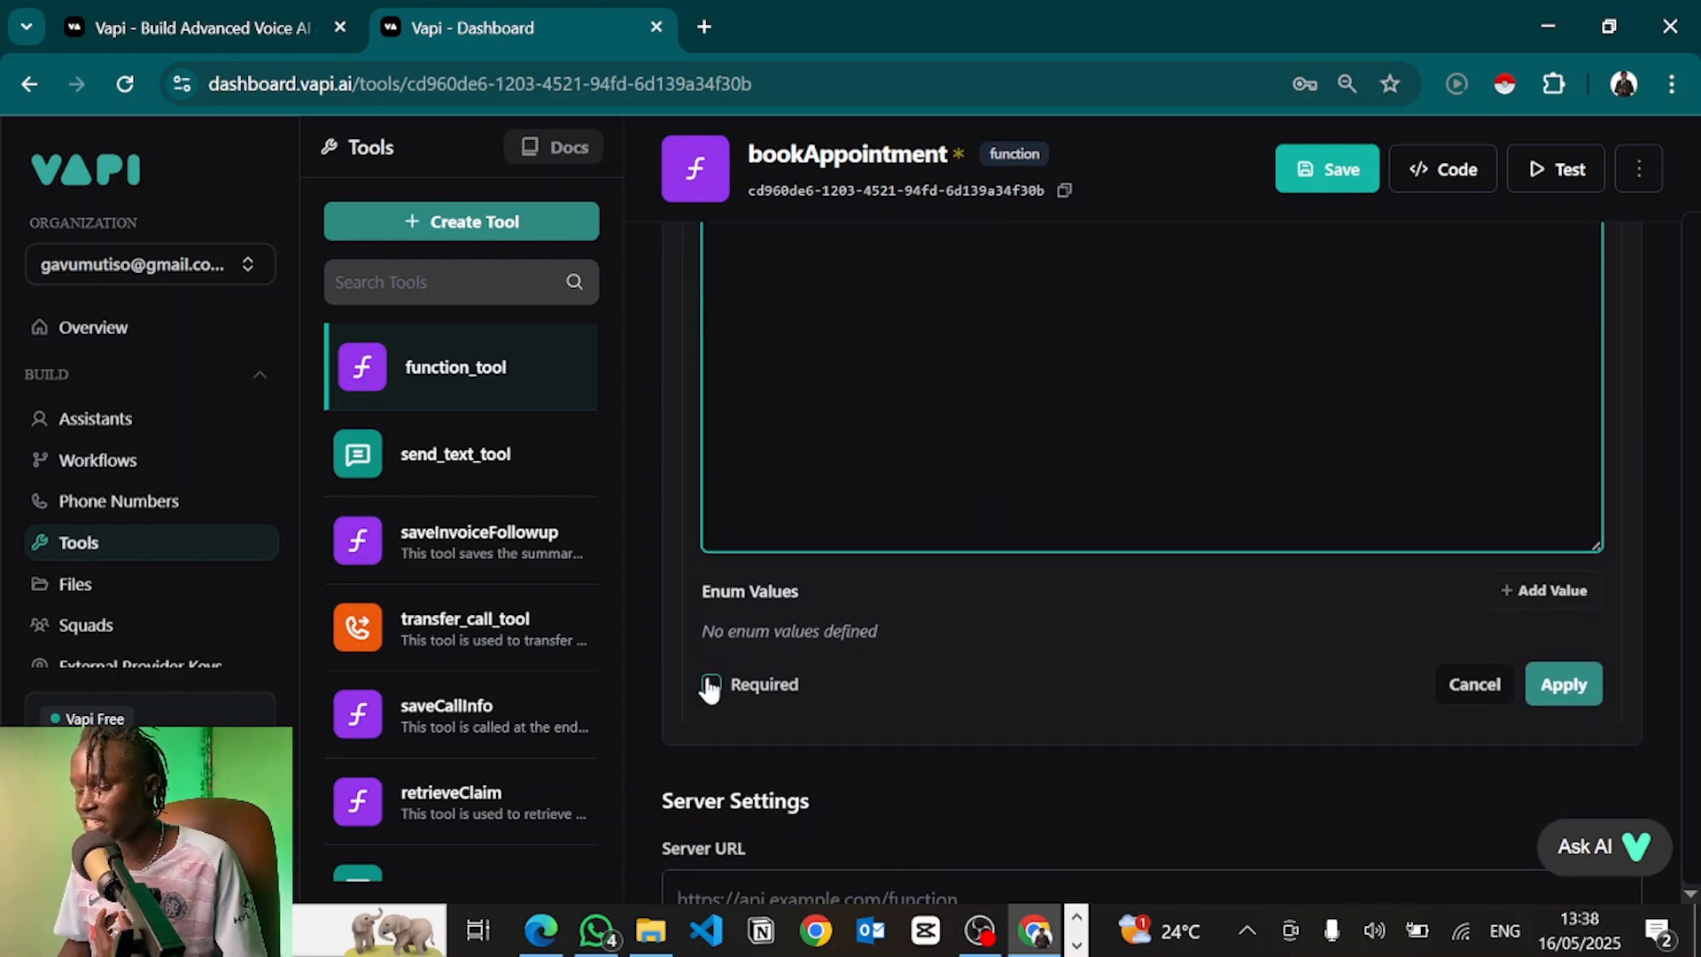
{"action": "left_click", "coordinate": [709, 685]}
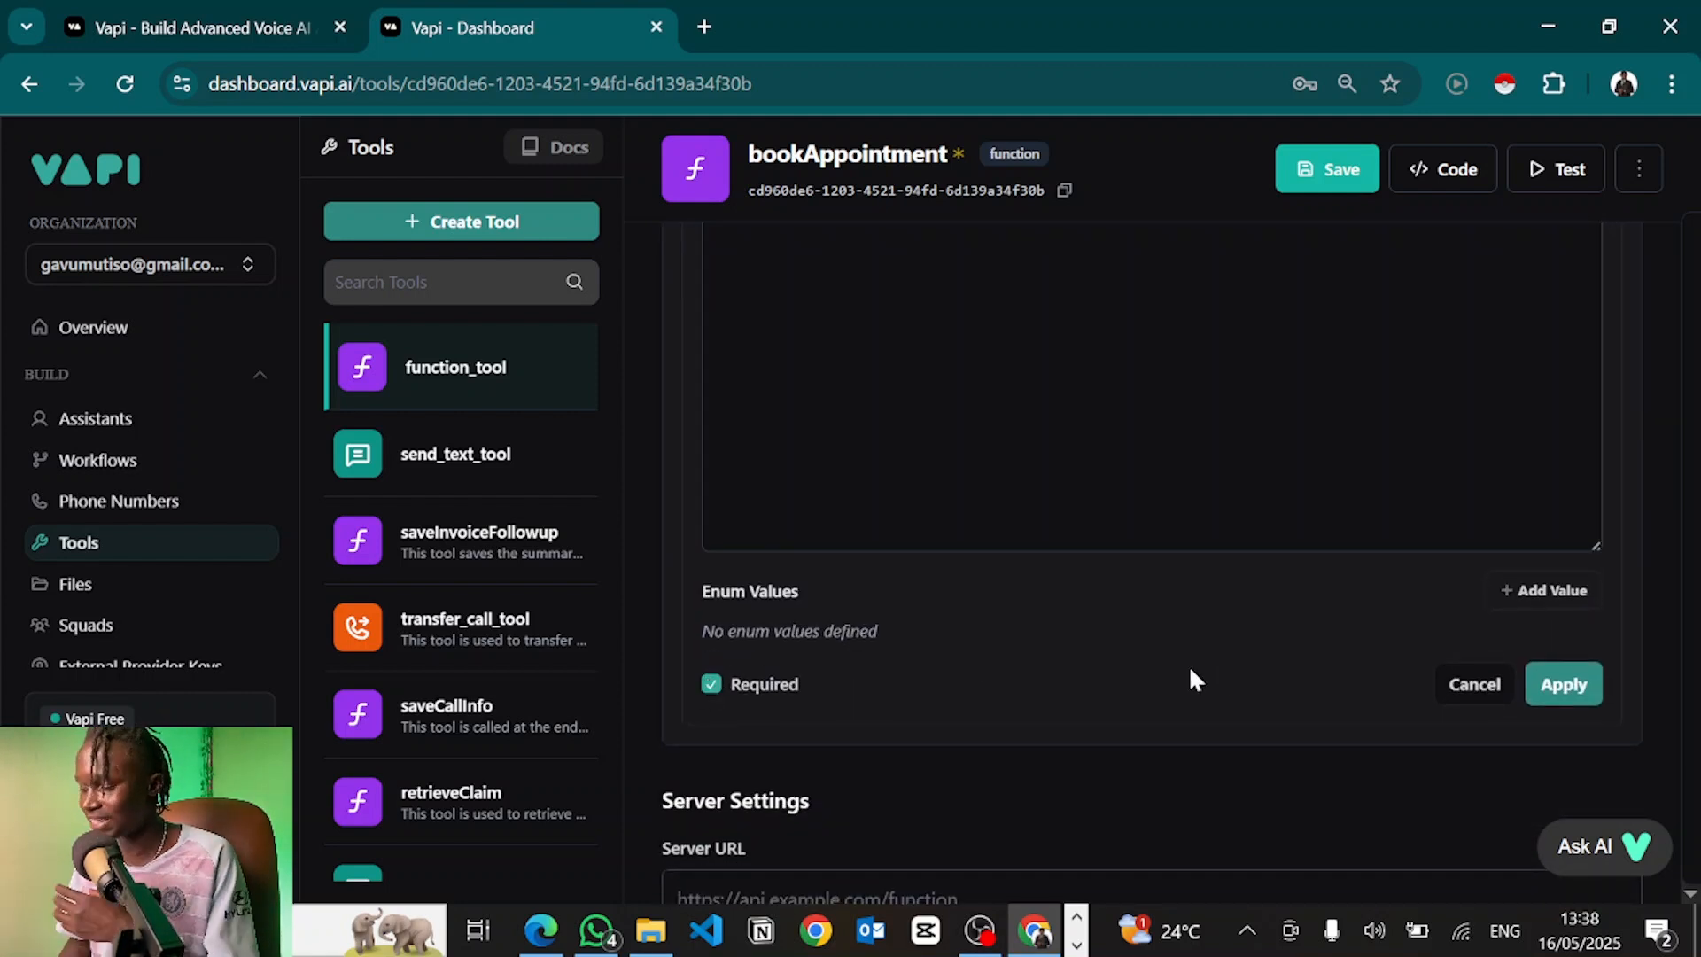
{"action": "left_click", "coordinate": [1577, 685]}
{"action": "left_click", "coordinate": [765, 576]}
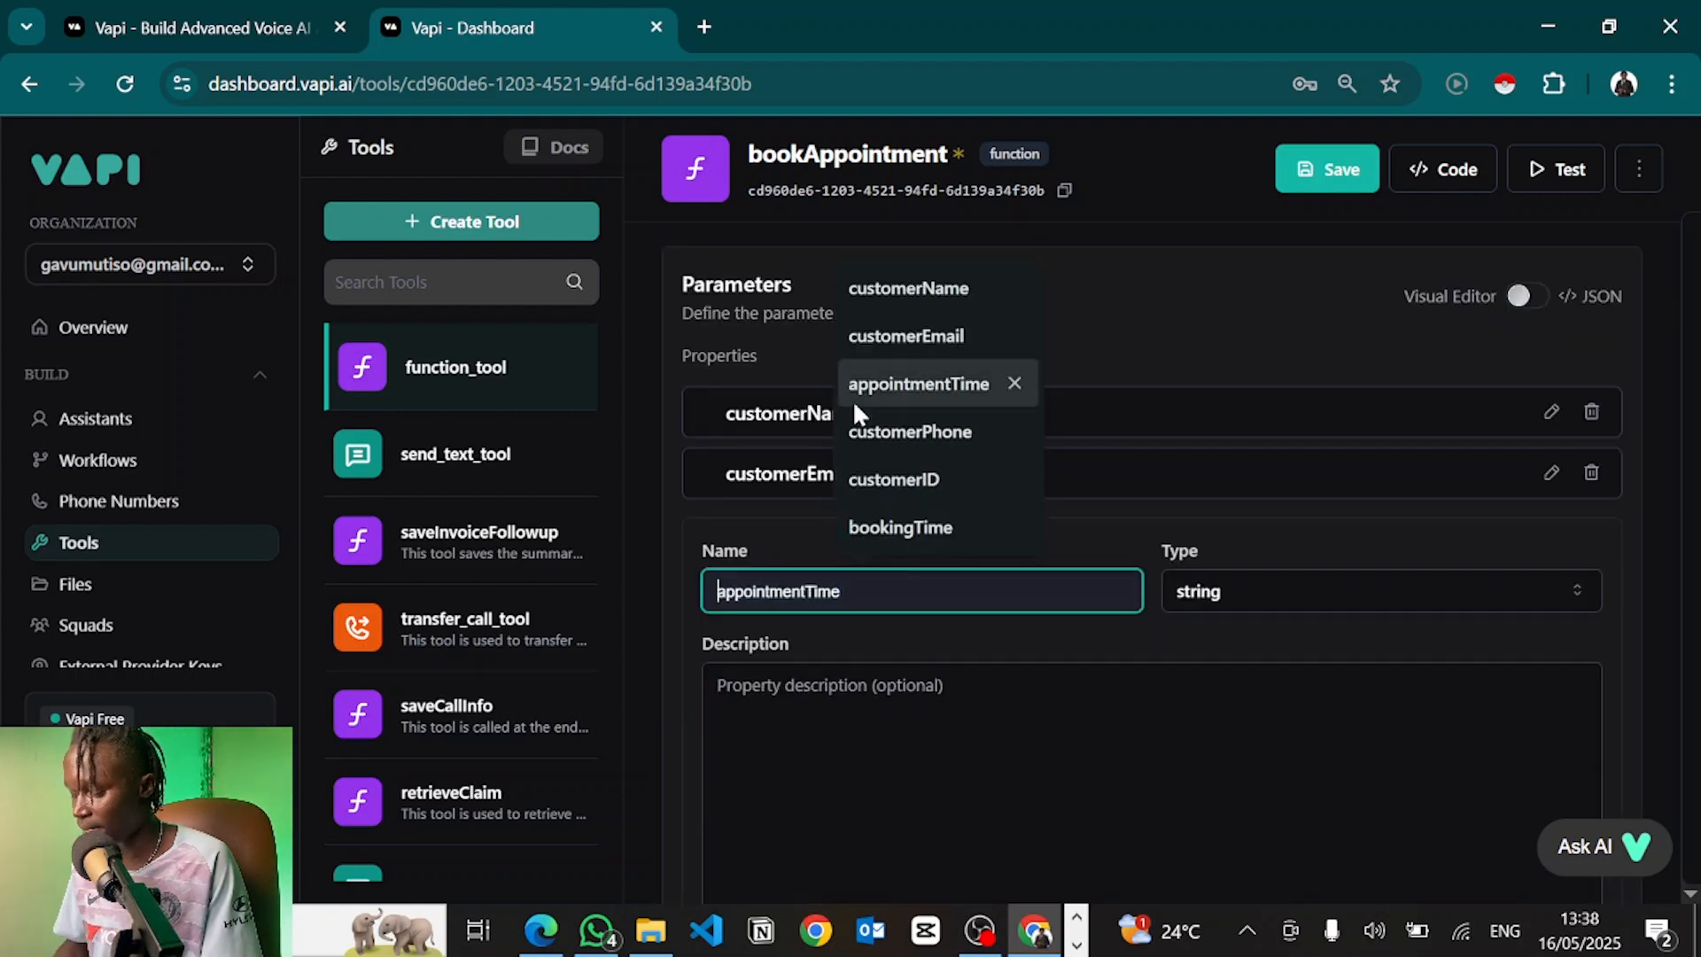
{"action": "left_click", "coordinate": [853, 429]}
{"action": "left_click", "coordinate": [798, 687]}
{"action": "type", "text": "This is the customer's phone number"}
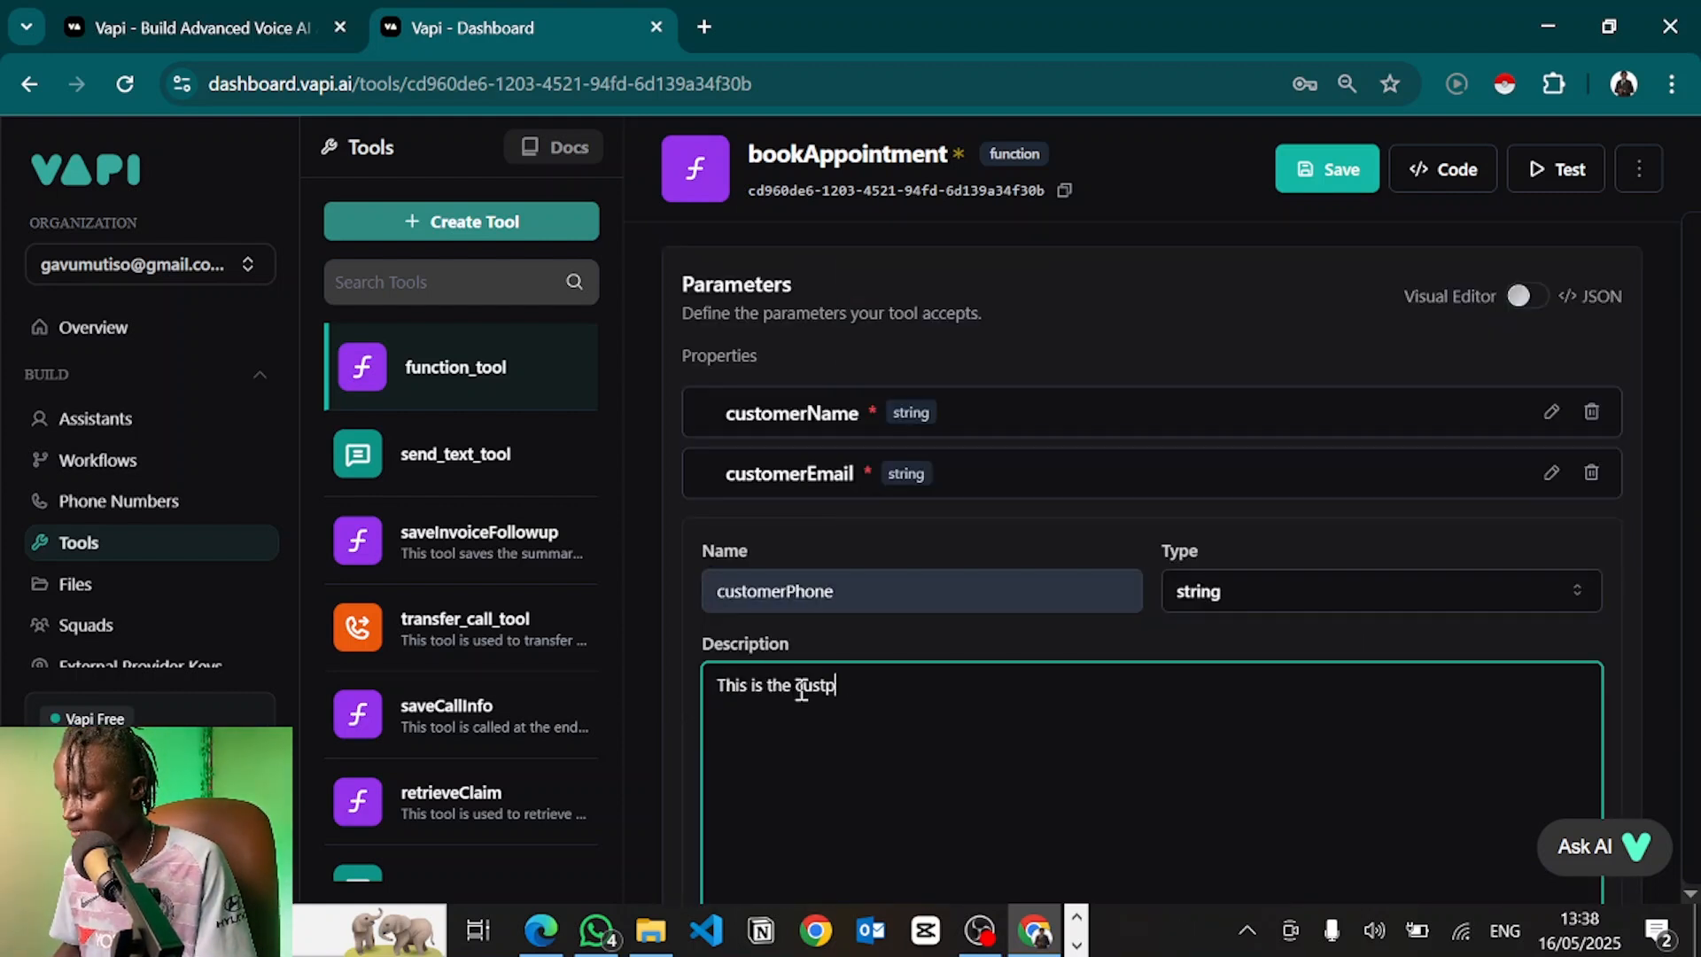
{"action": "scroll", "coordinate": [1092, 294], "scroll_direction": "down", "scroll_amount": 4}
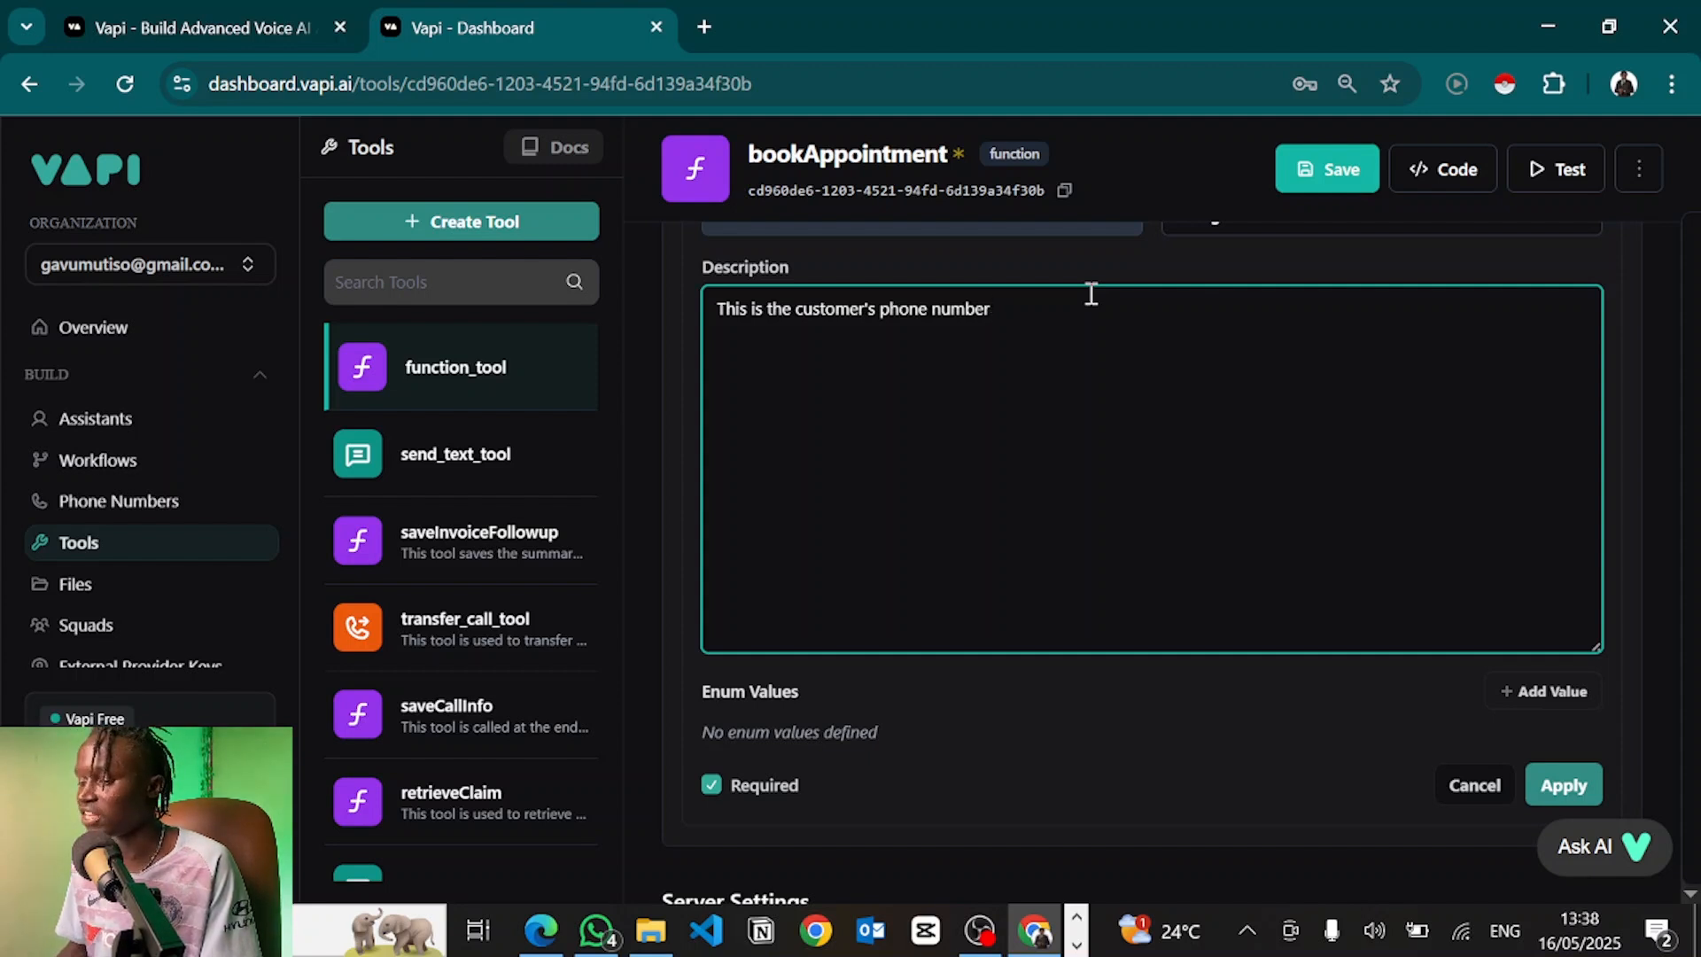
{"action": "type", "text": ", forf e"}
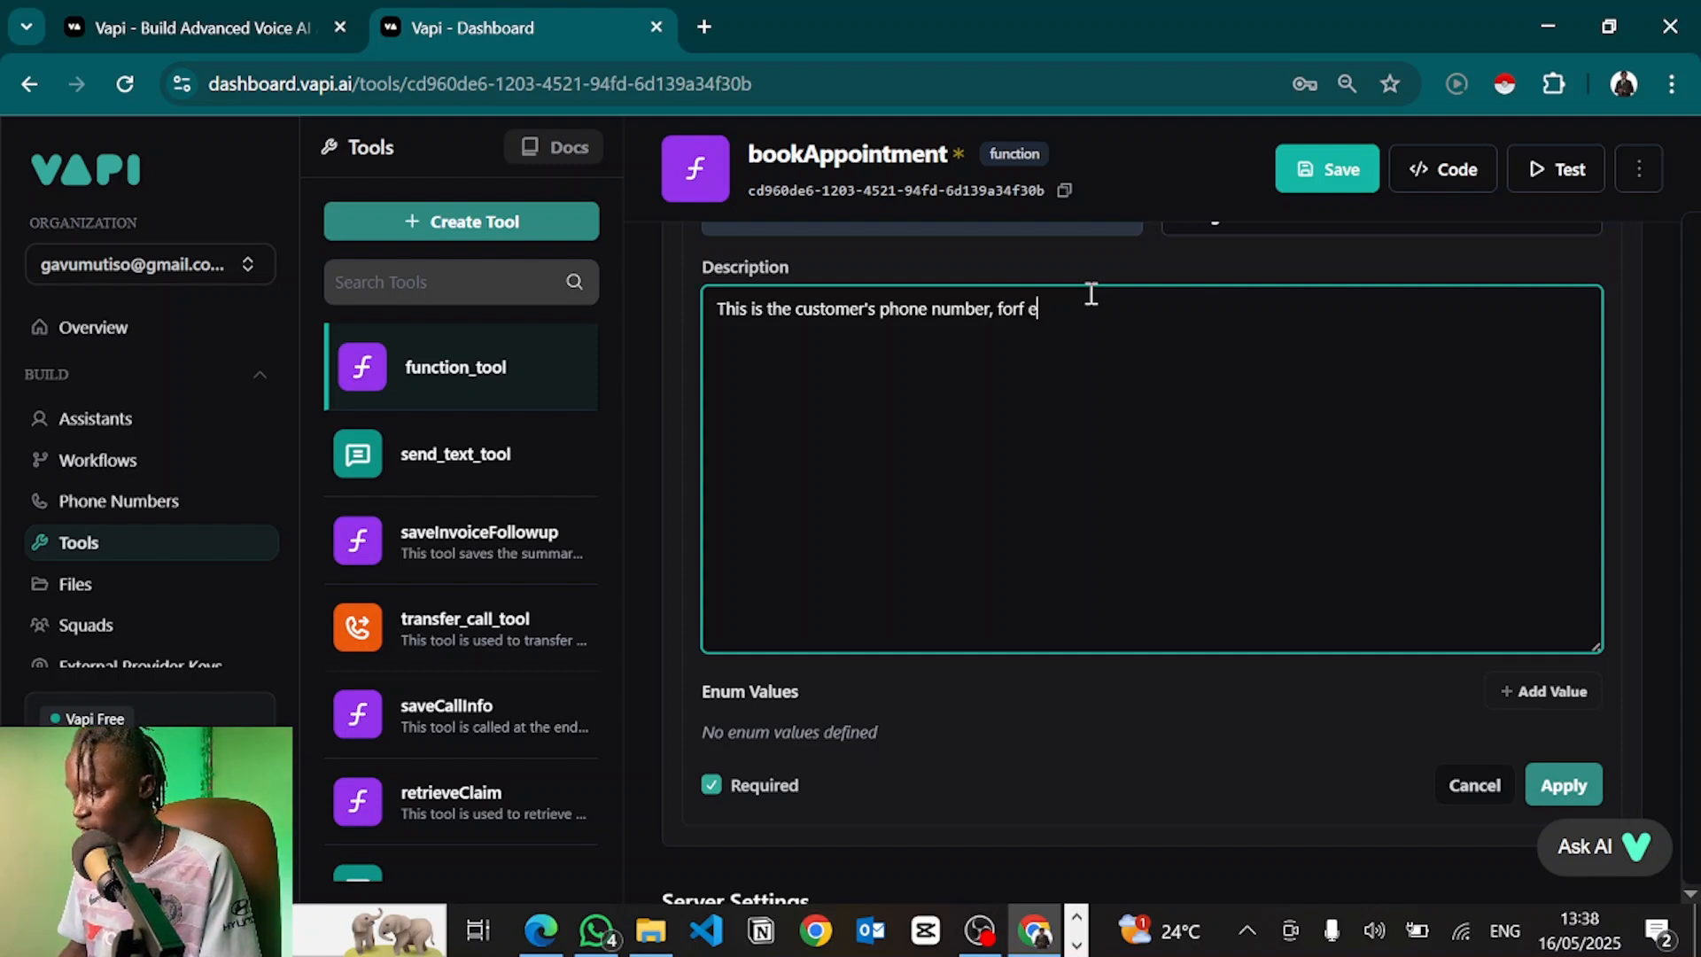
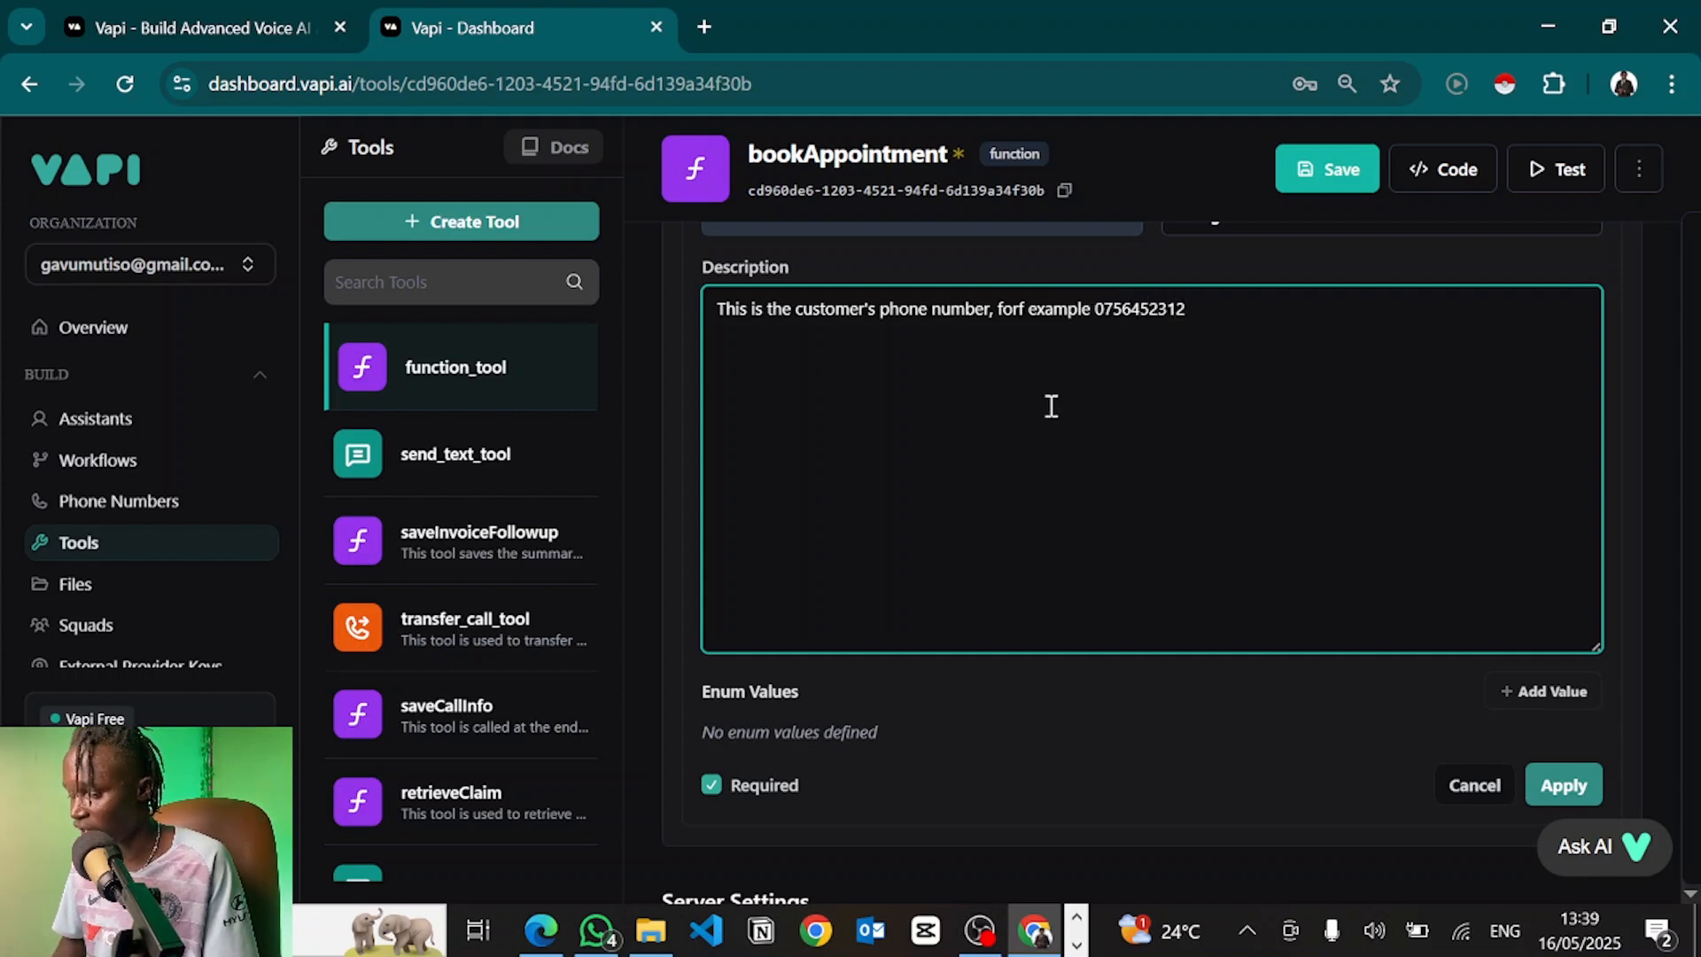
Correct 'forf' to 'for', apply customerPhone, and start a fourth property
{"action": "scroll", "coordinate": [955, 688], "scroll_direction": "down", "scroll_amount": 1}
{"action": "scroll", "coordinate": [956, 688], "scroll_direction": "up", "scroll_amount": 3}
{"action": "left_click", "coordinate": [1028, 534]}
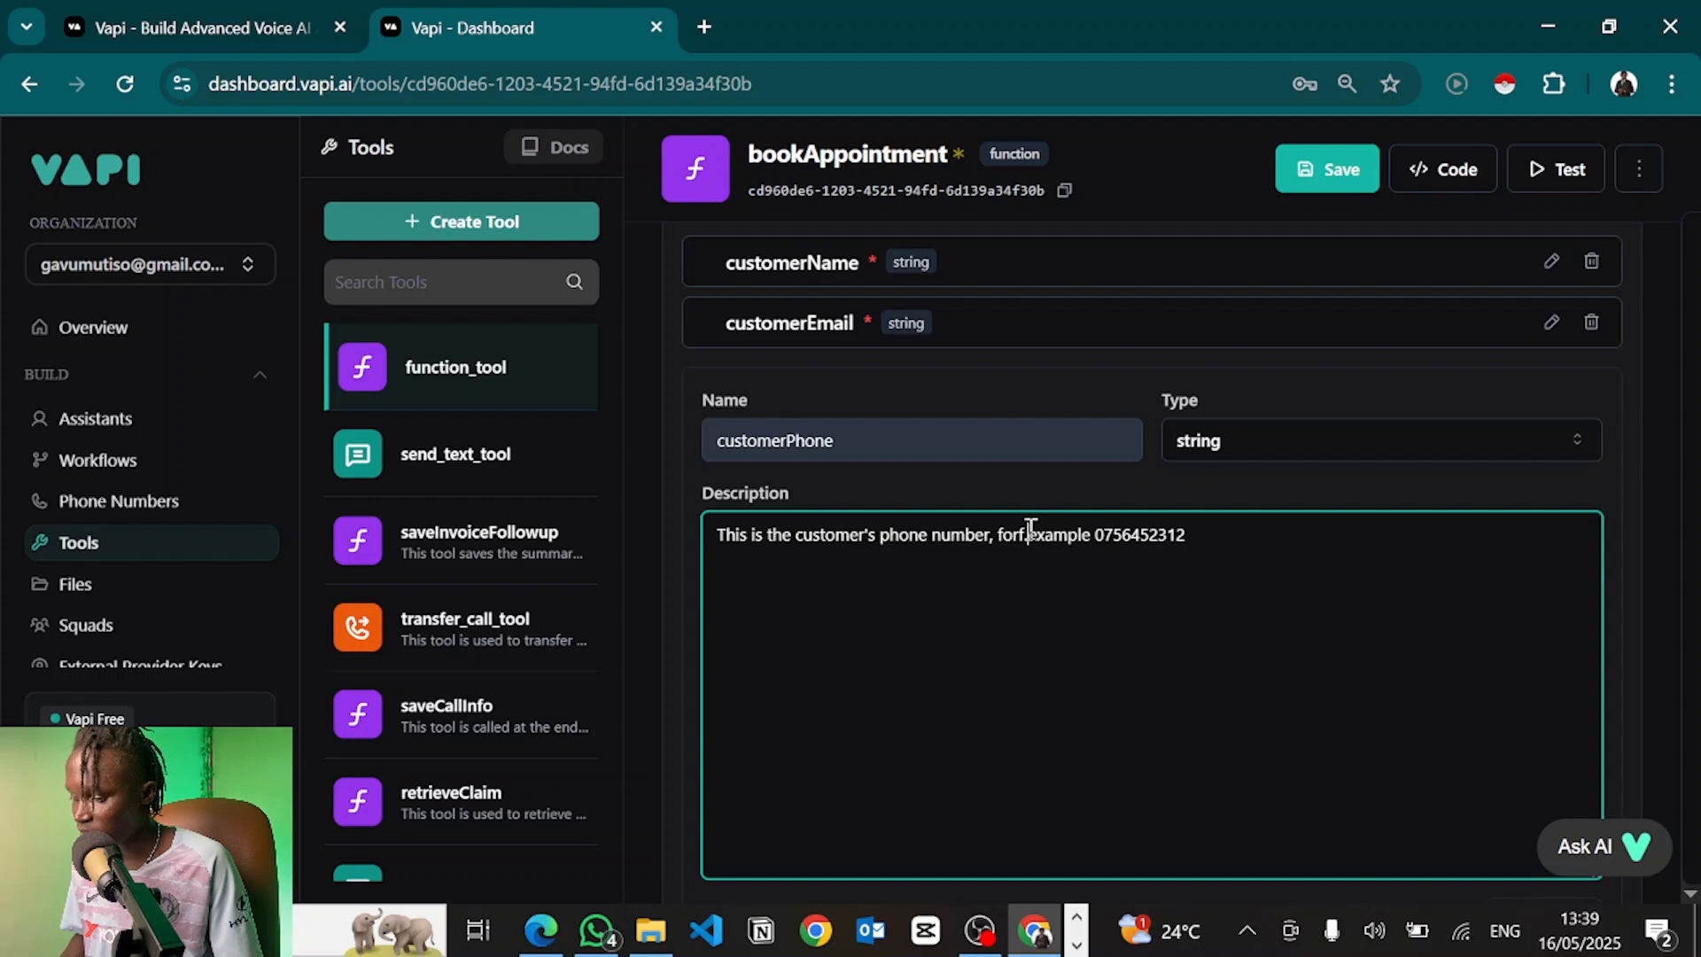
{"action": "key", "text": "BackSpace"}
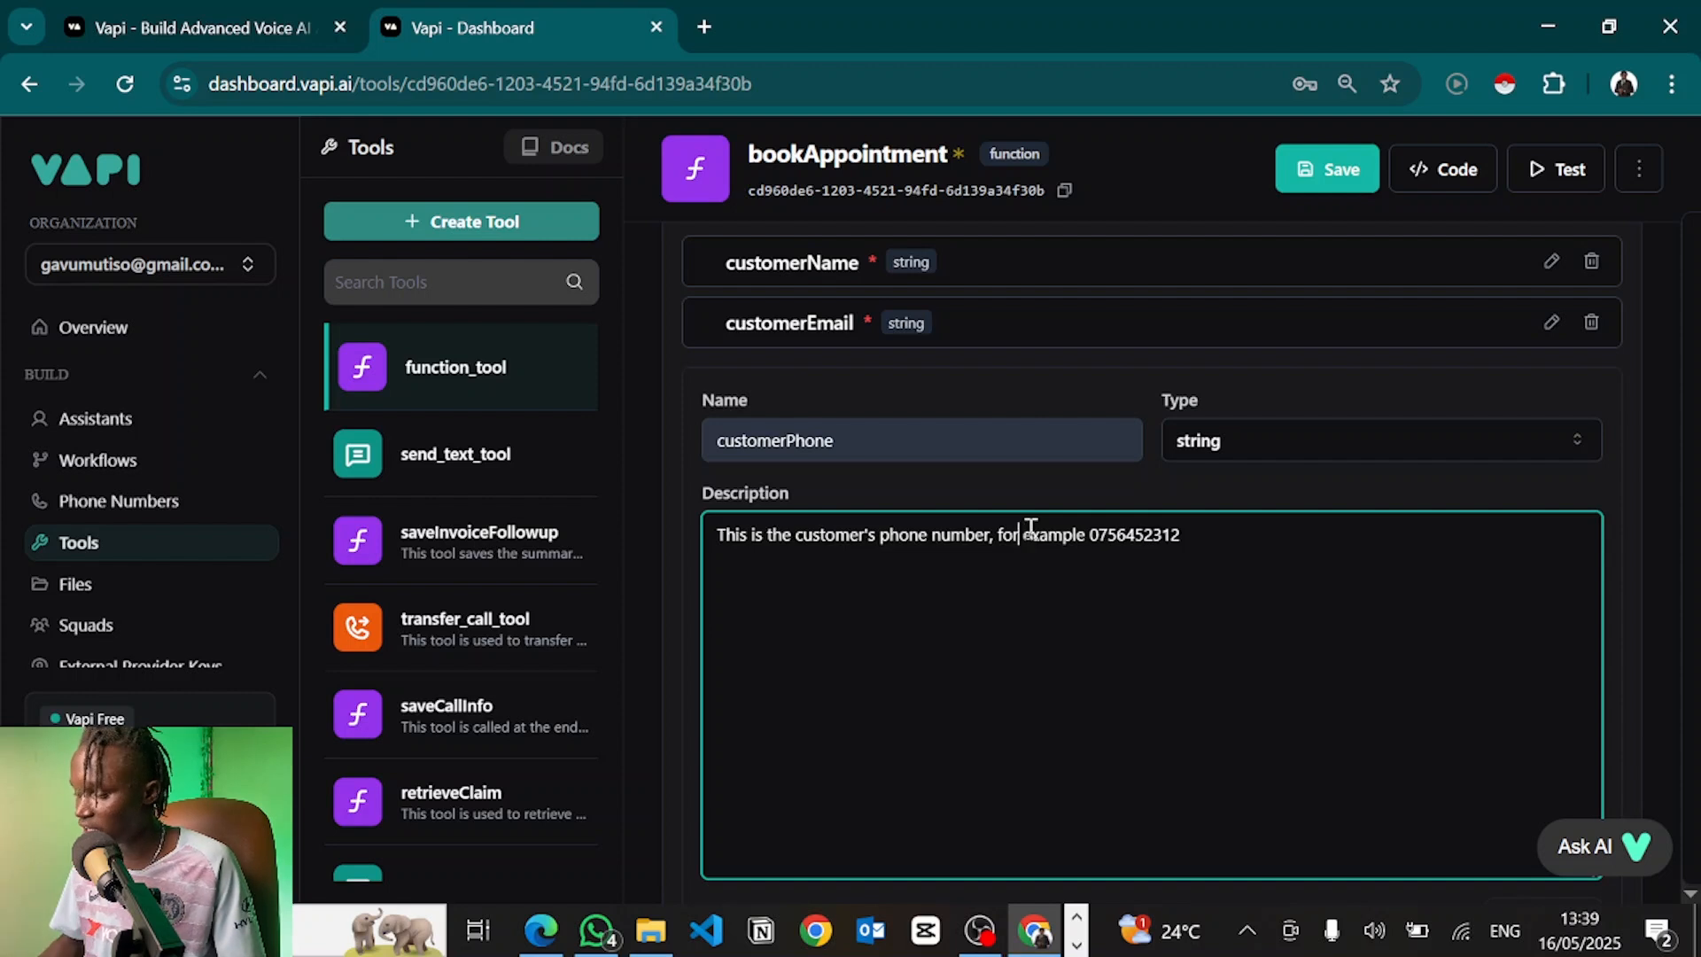
{"action": "left_click", "coordinate": [1221, 545]}
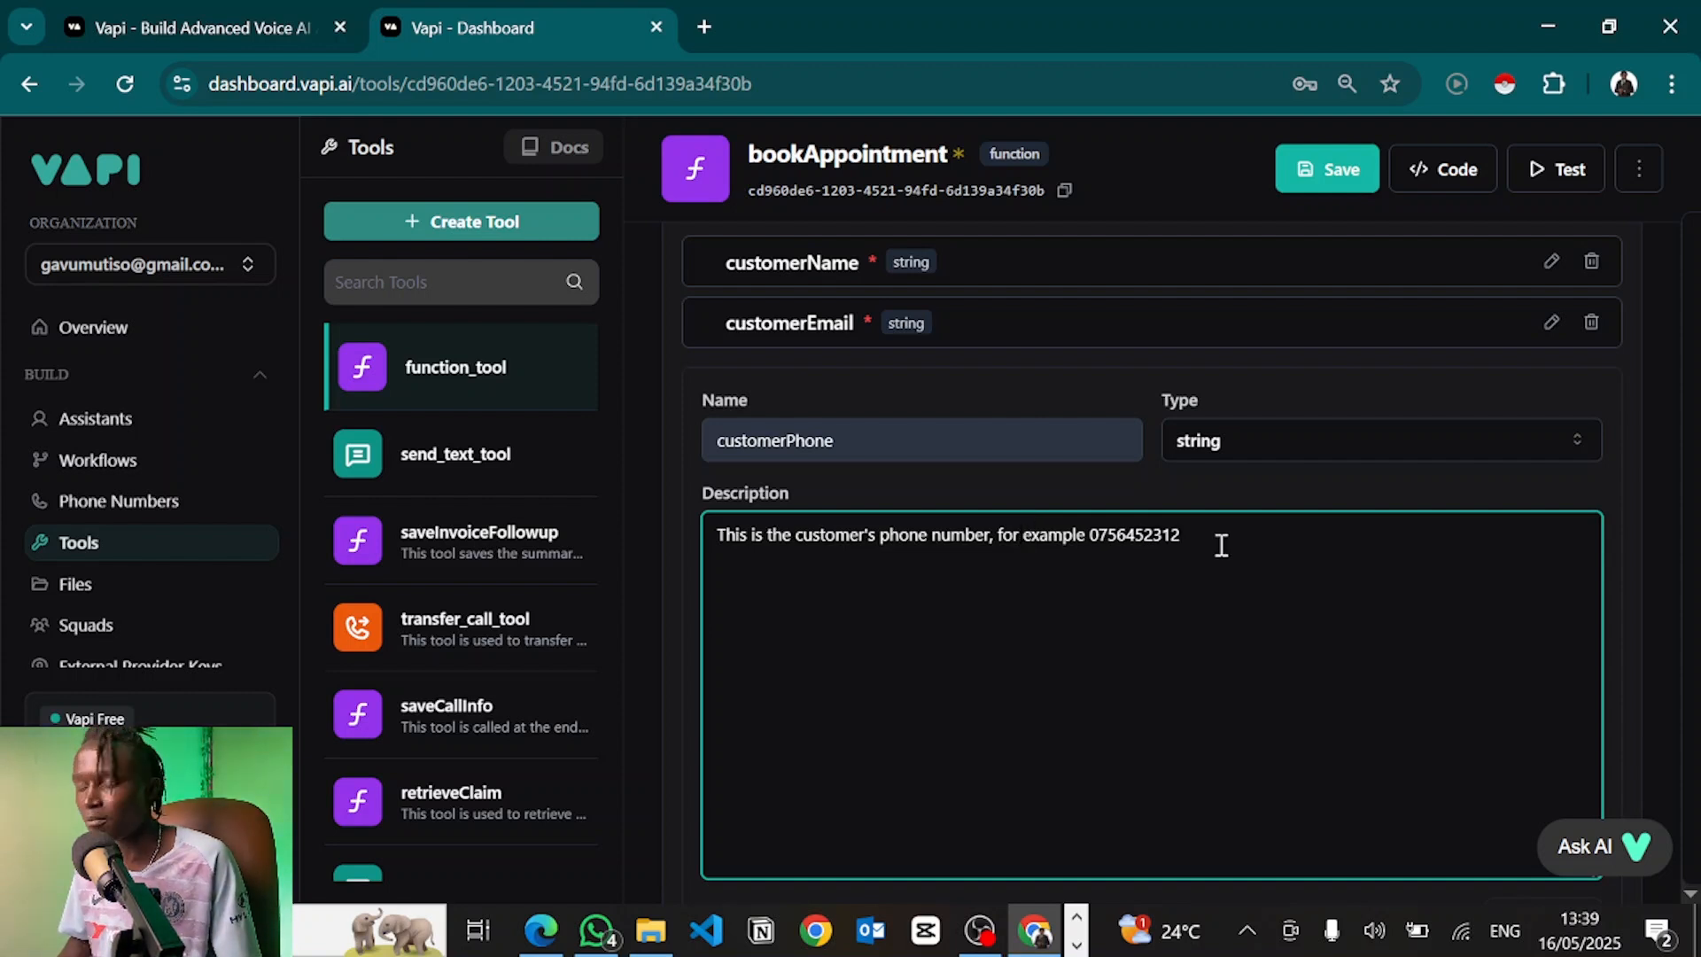
{"action": "scroll", "coordinate": [1221, 545], "scroll_direction": "down", "scroll_amount": 2}
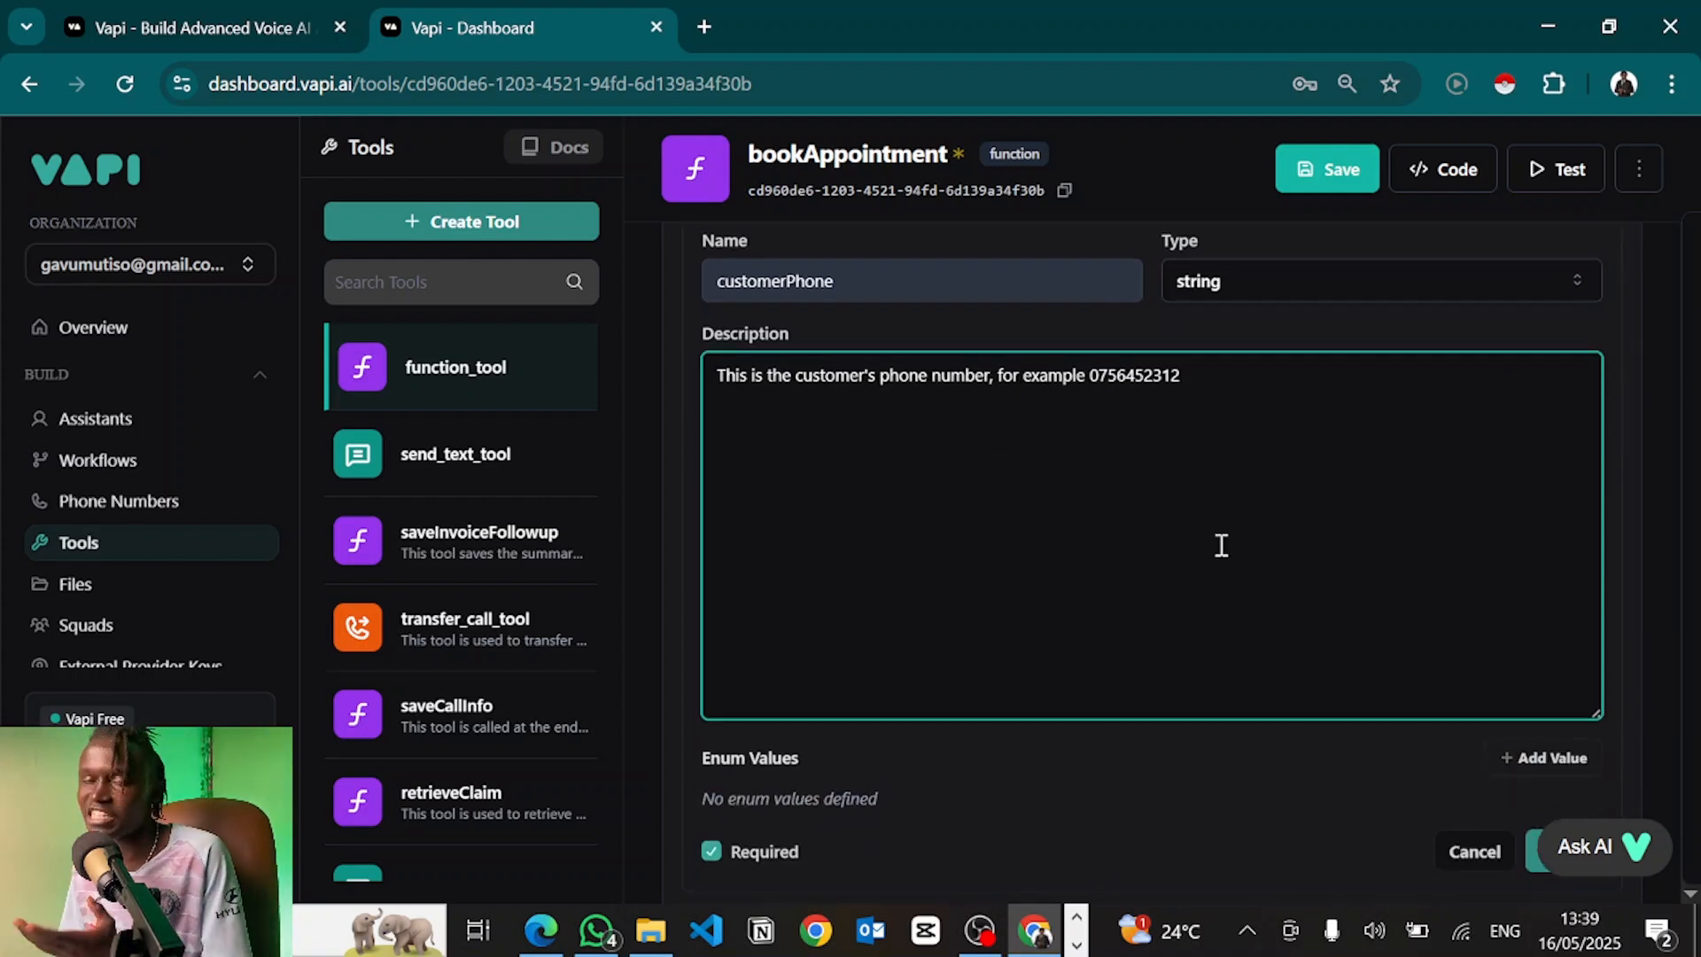
{"action": "scroll", "coordinate": [1221, 545], "scroll_direction": "down", "scroll_amount": 4}
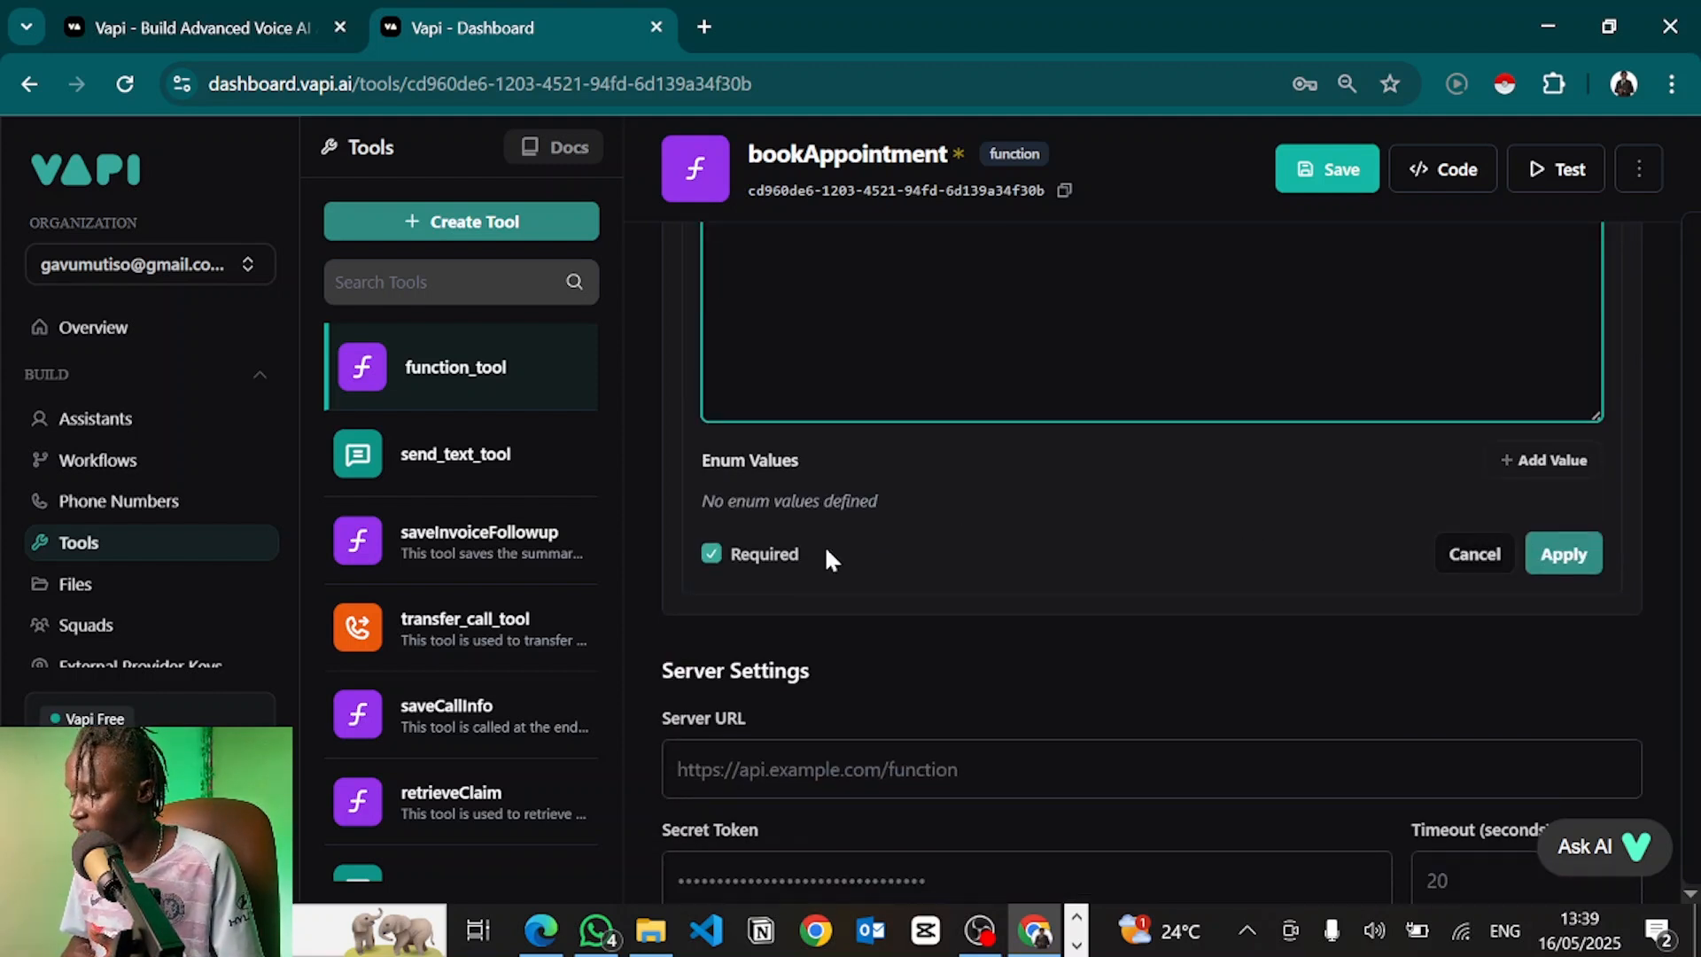
{"action": "left_click", "coordinate": [1564, 554]}
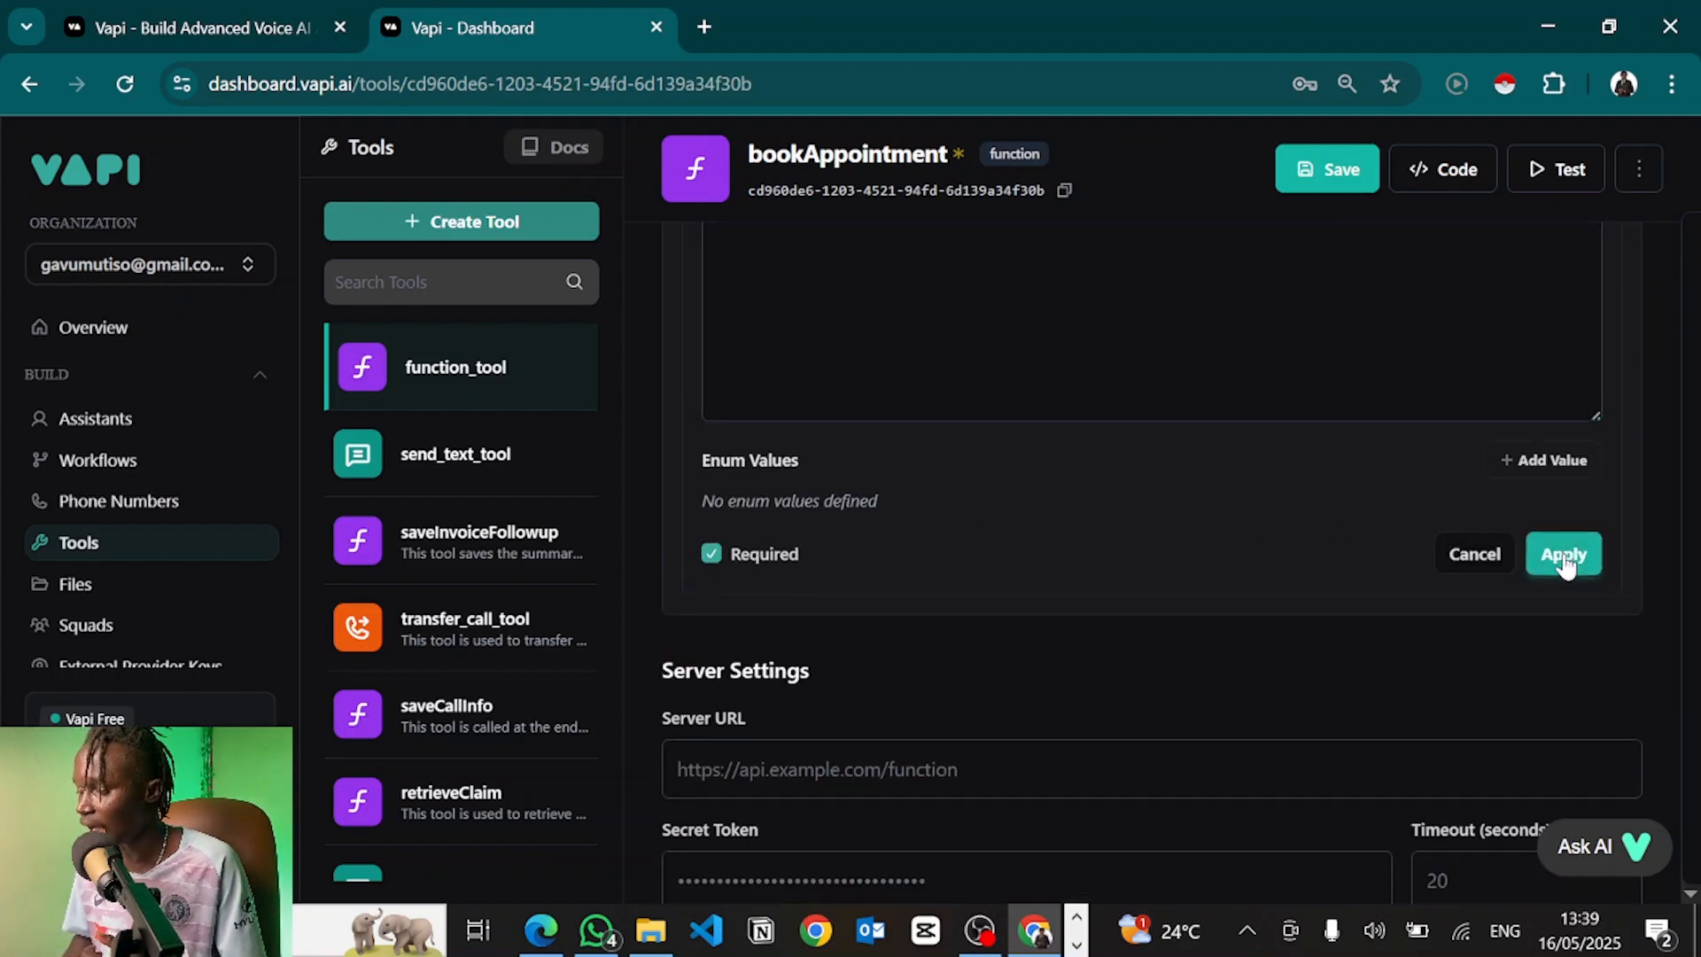
{"action": "scroll", "coordinate": [1406, 470], "scroll_direction": "up", "scroll_amount": 2}
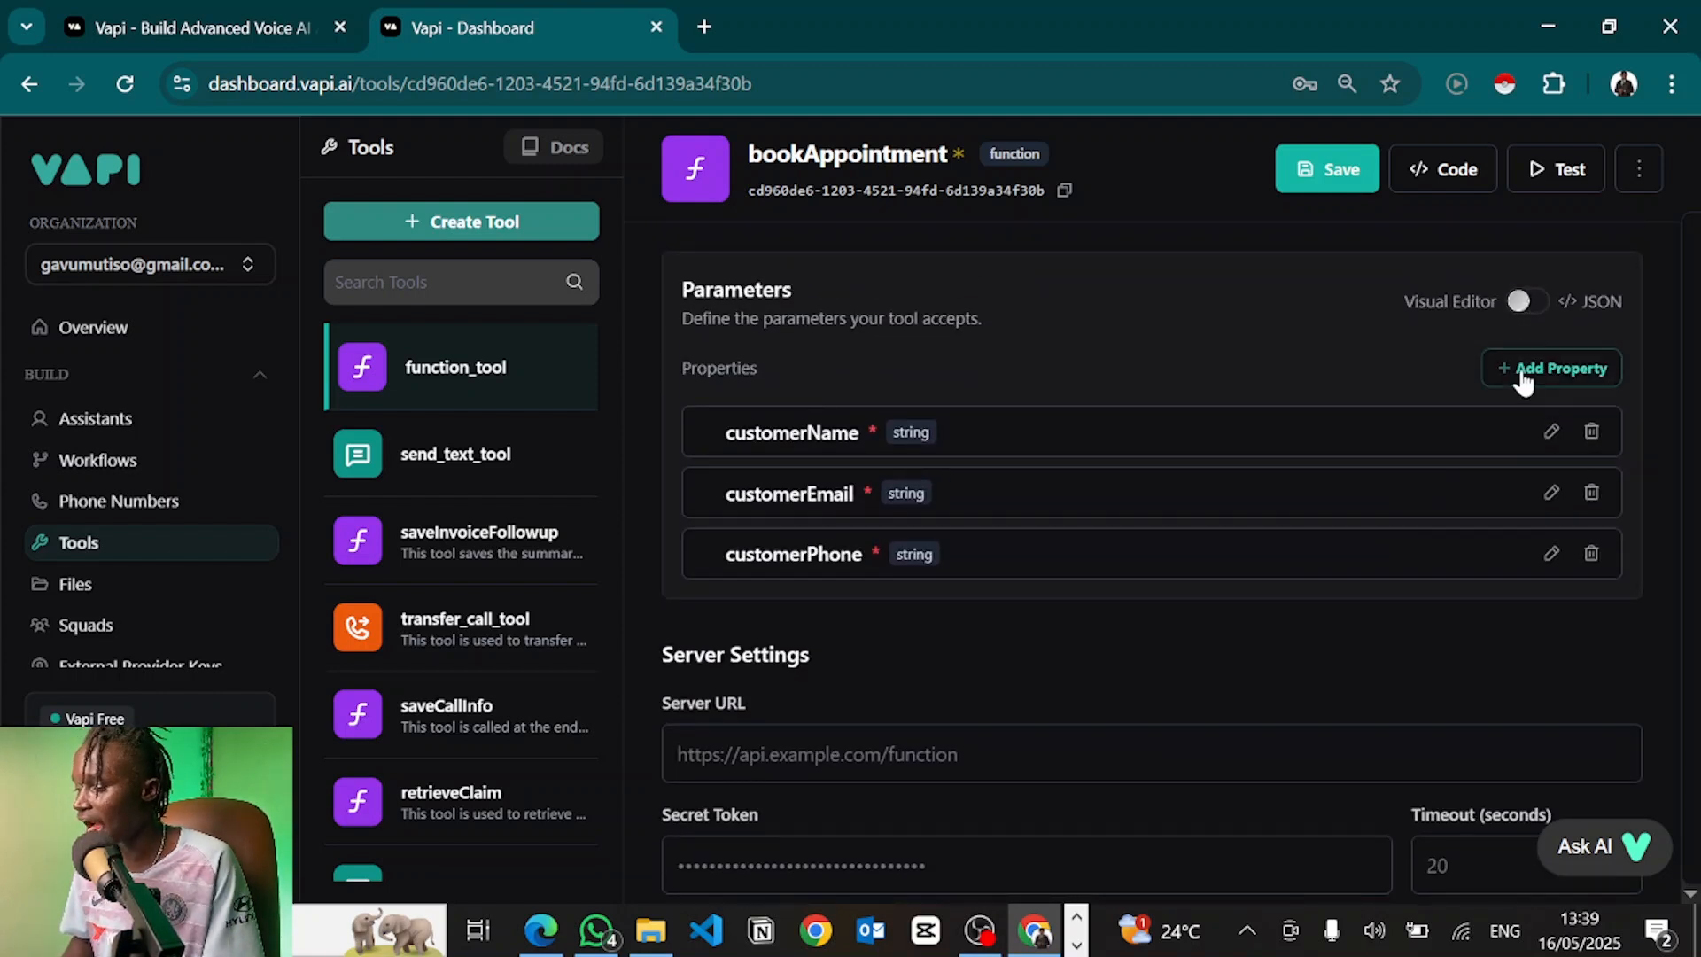
{"action": "left_click", "coordinate": [1519, 369]}
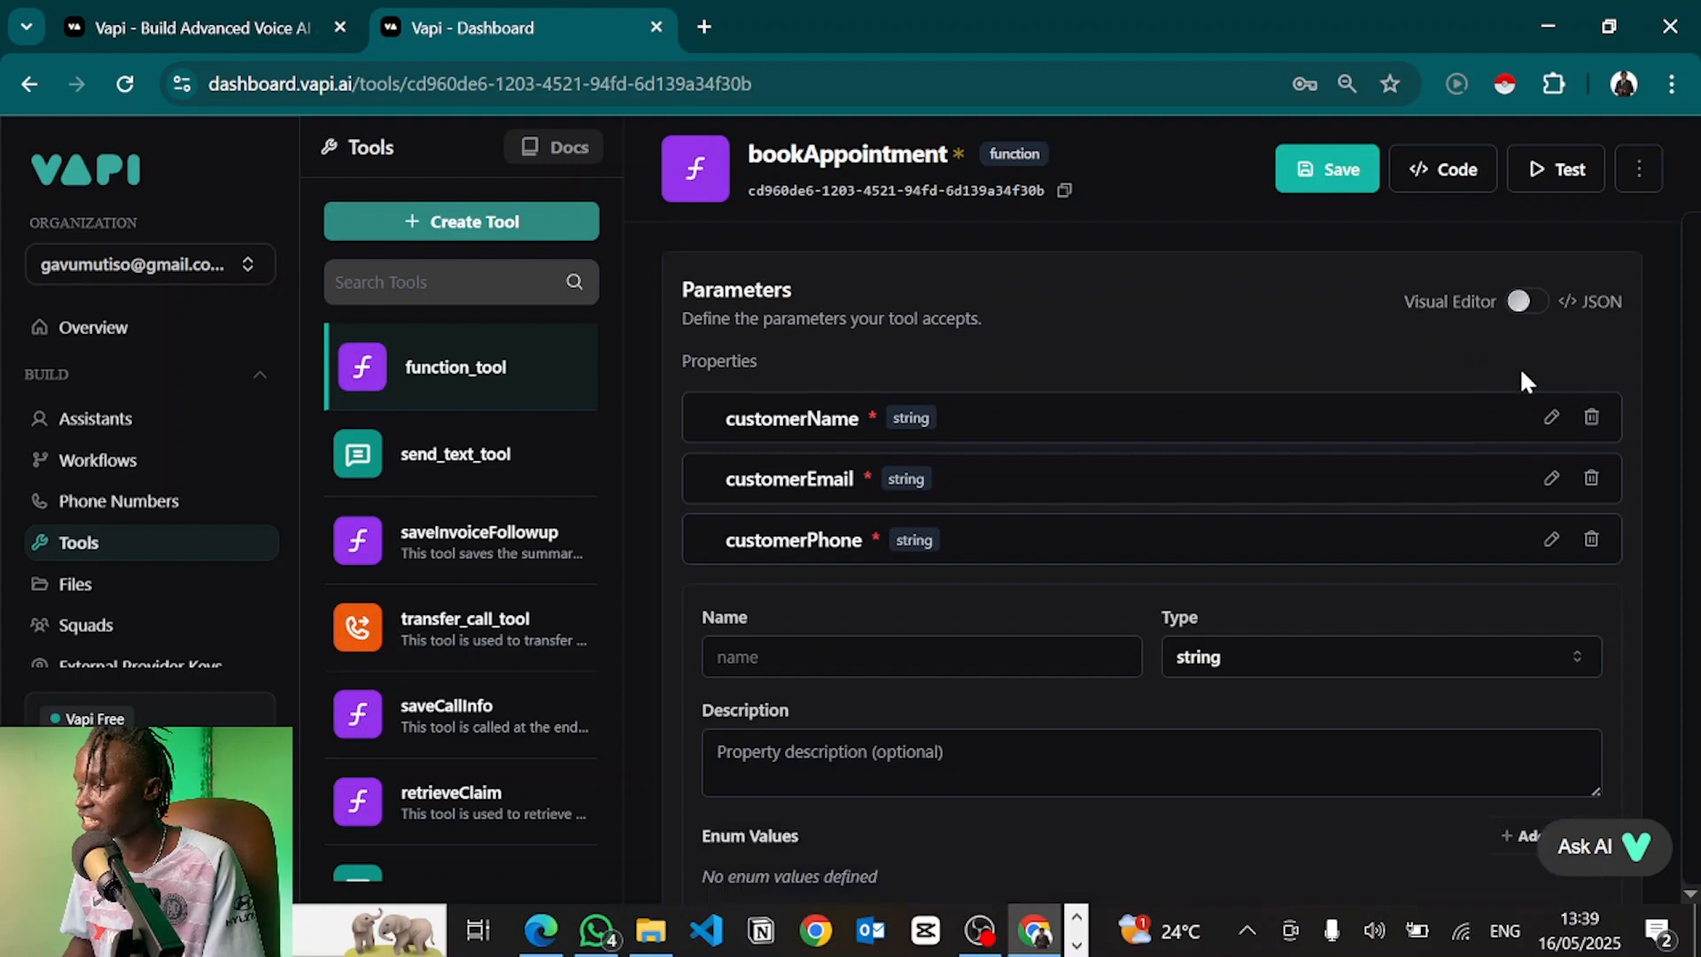
Name the property bookingTime and describe it as the requested appointment time, not datetime-converted
{"action": "left_click", "coordinate": [813, 655]}
{"action": "type", "text": "bo"}
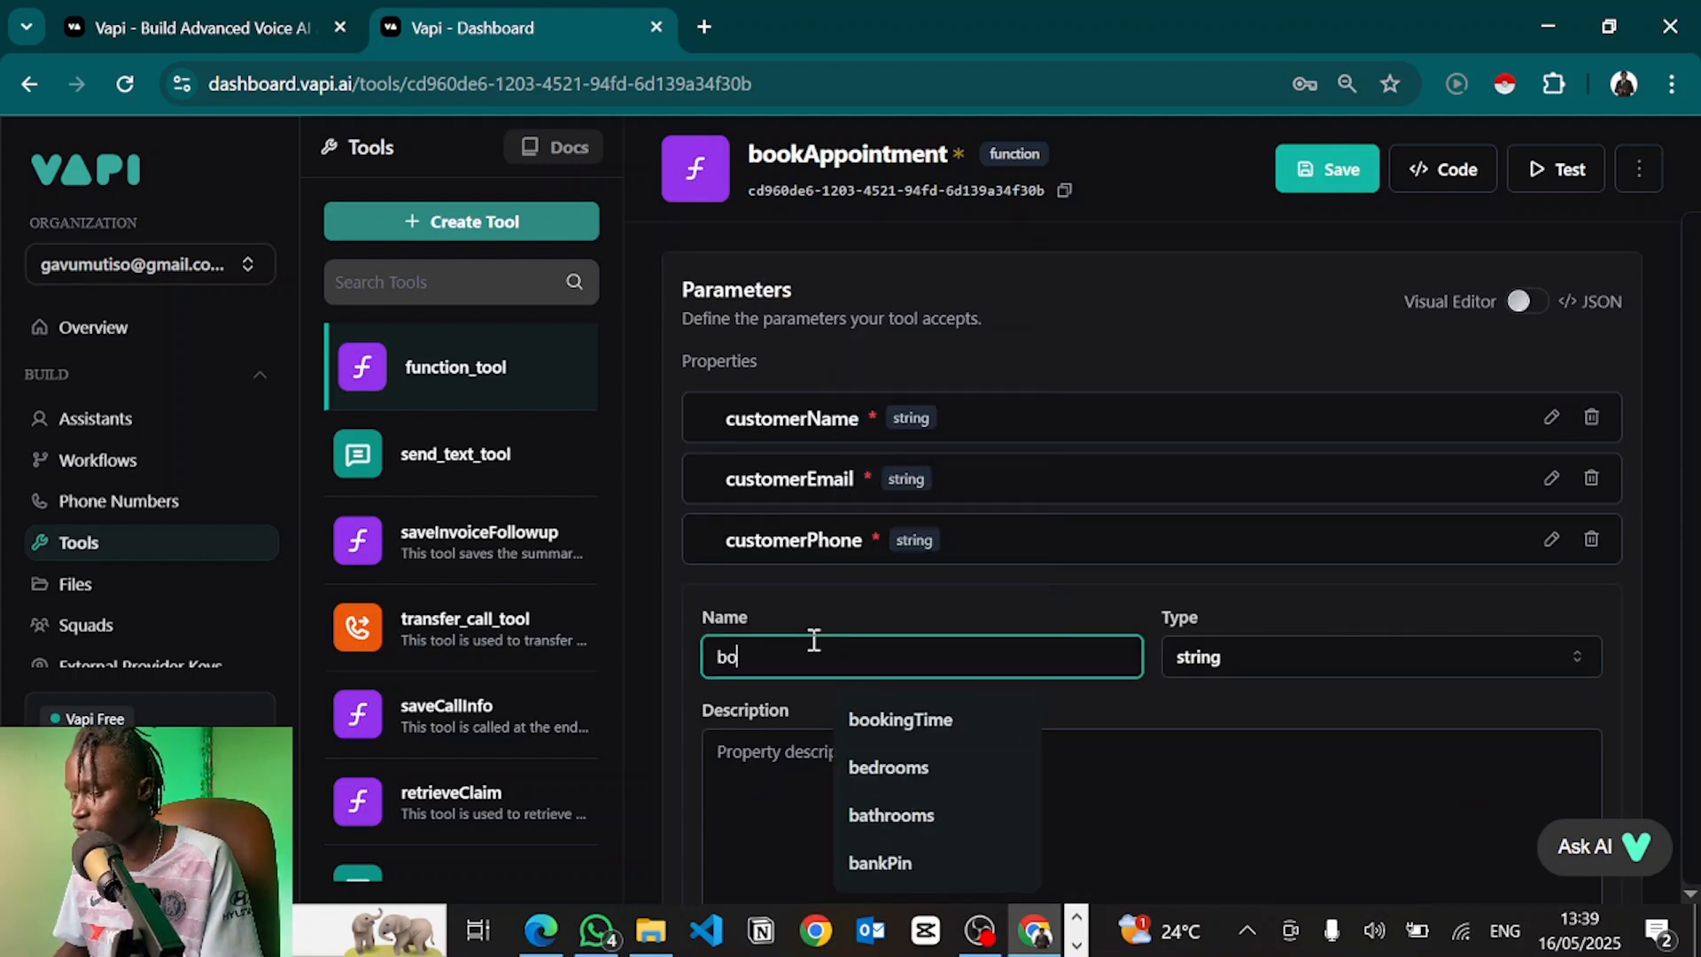
{"action": "type", "text": "okingTime"}
{"action": "left_click", "coordinate": [880, 725]}
{"action": "left_click", "coordinate": [823, 800]}
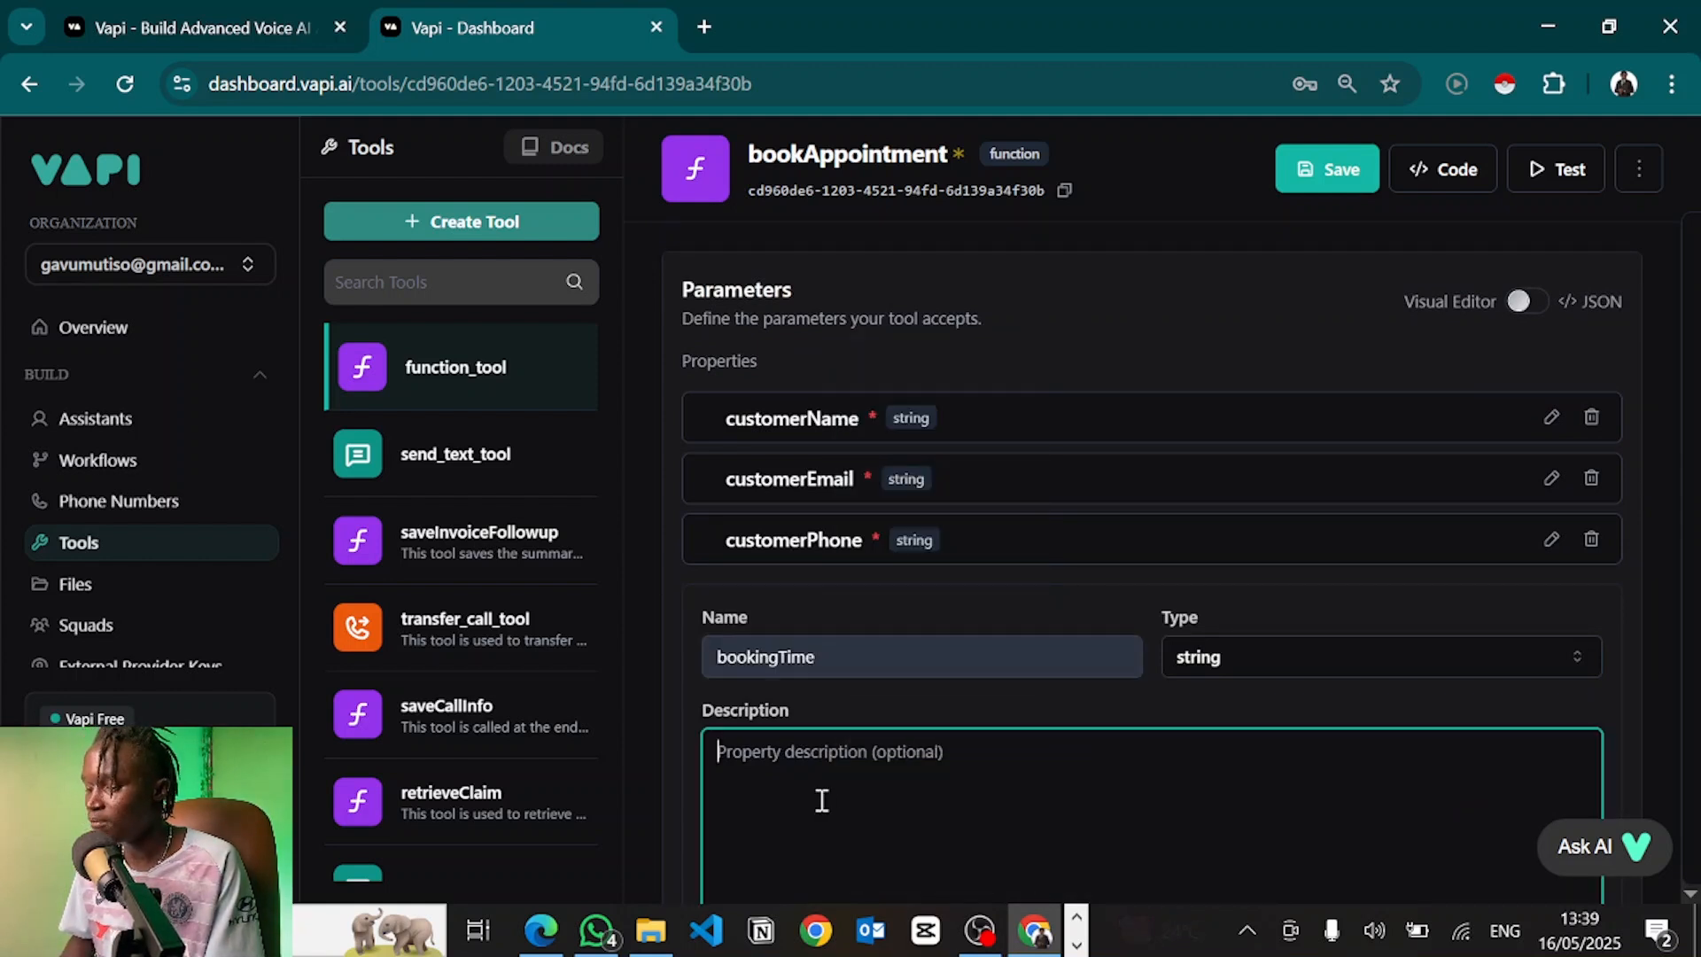
{"action": "scroll", "coordinate": [823, 800], "scroll_direction": "down", "scroll_amount": 1}
{"action": "type", "text": "This is "}
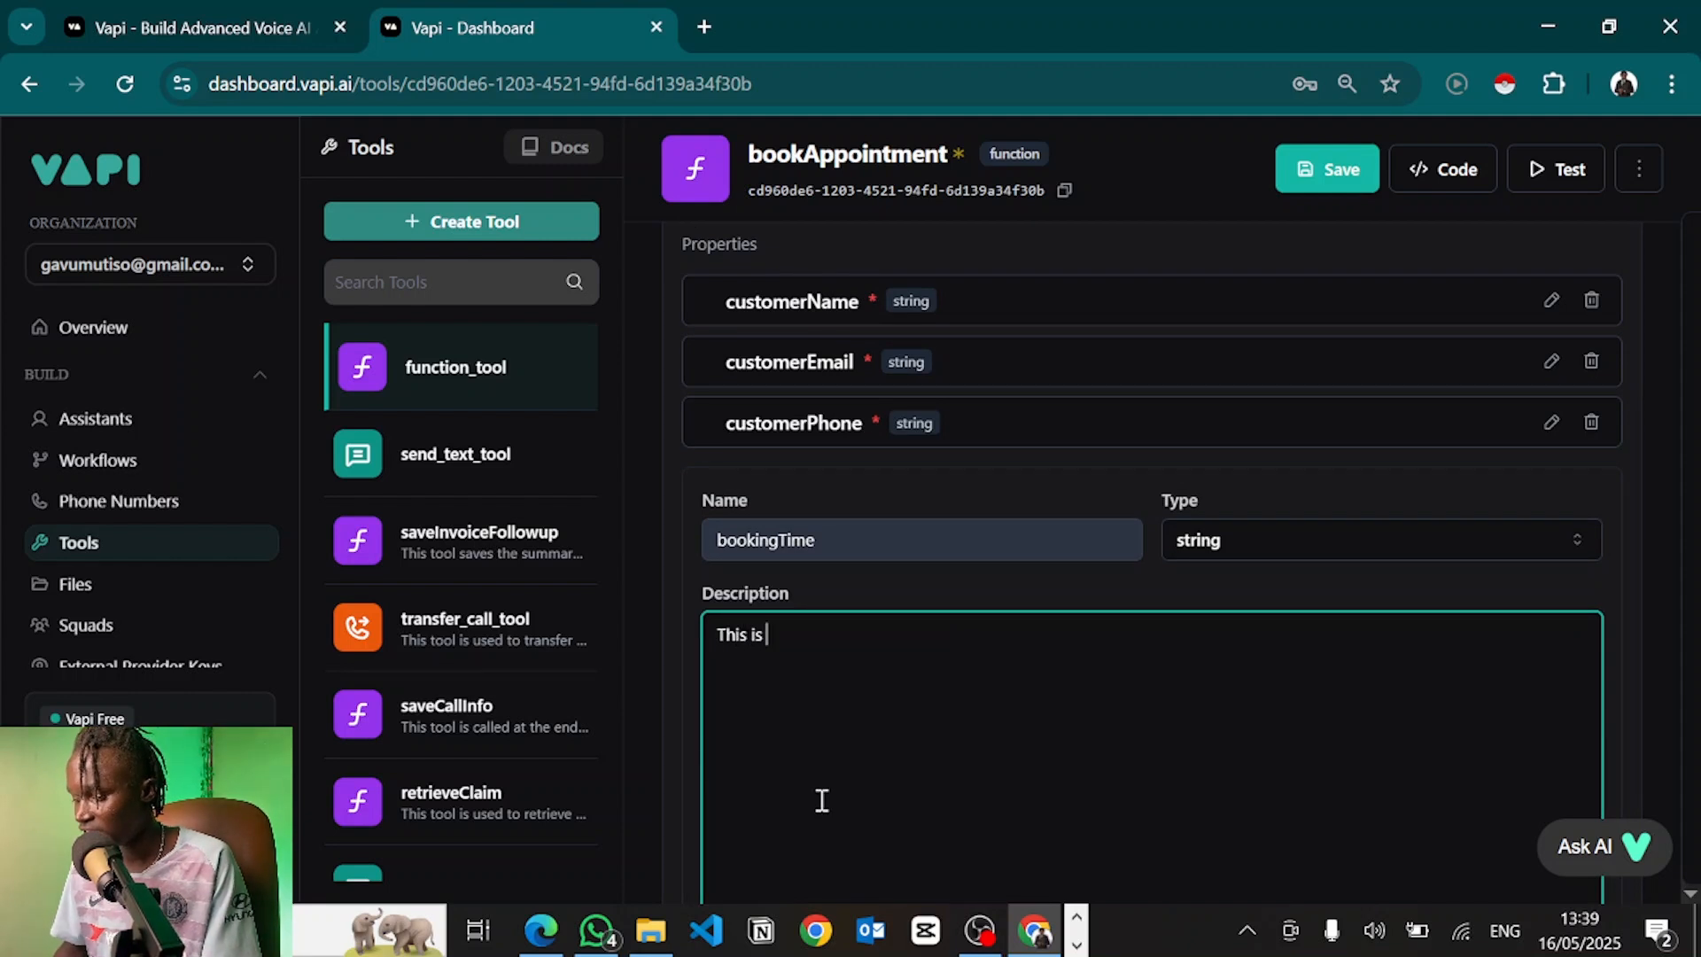
{"action": "type", "text": "the time the user w"}
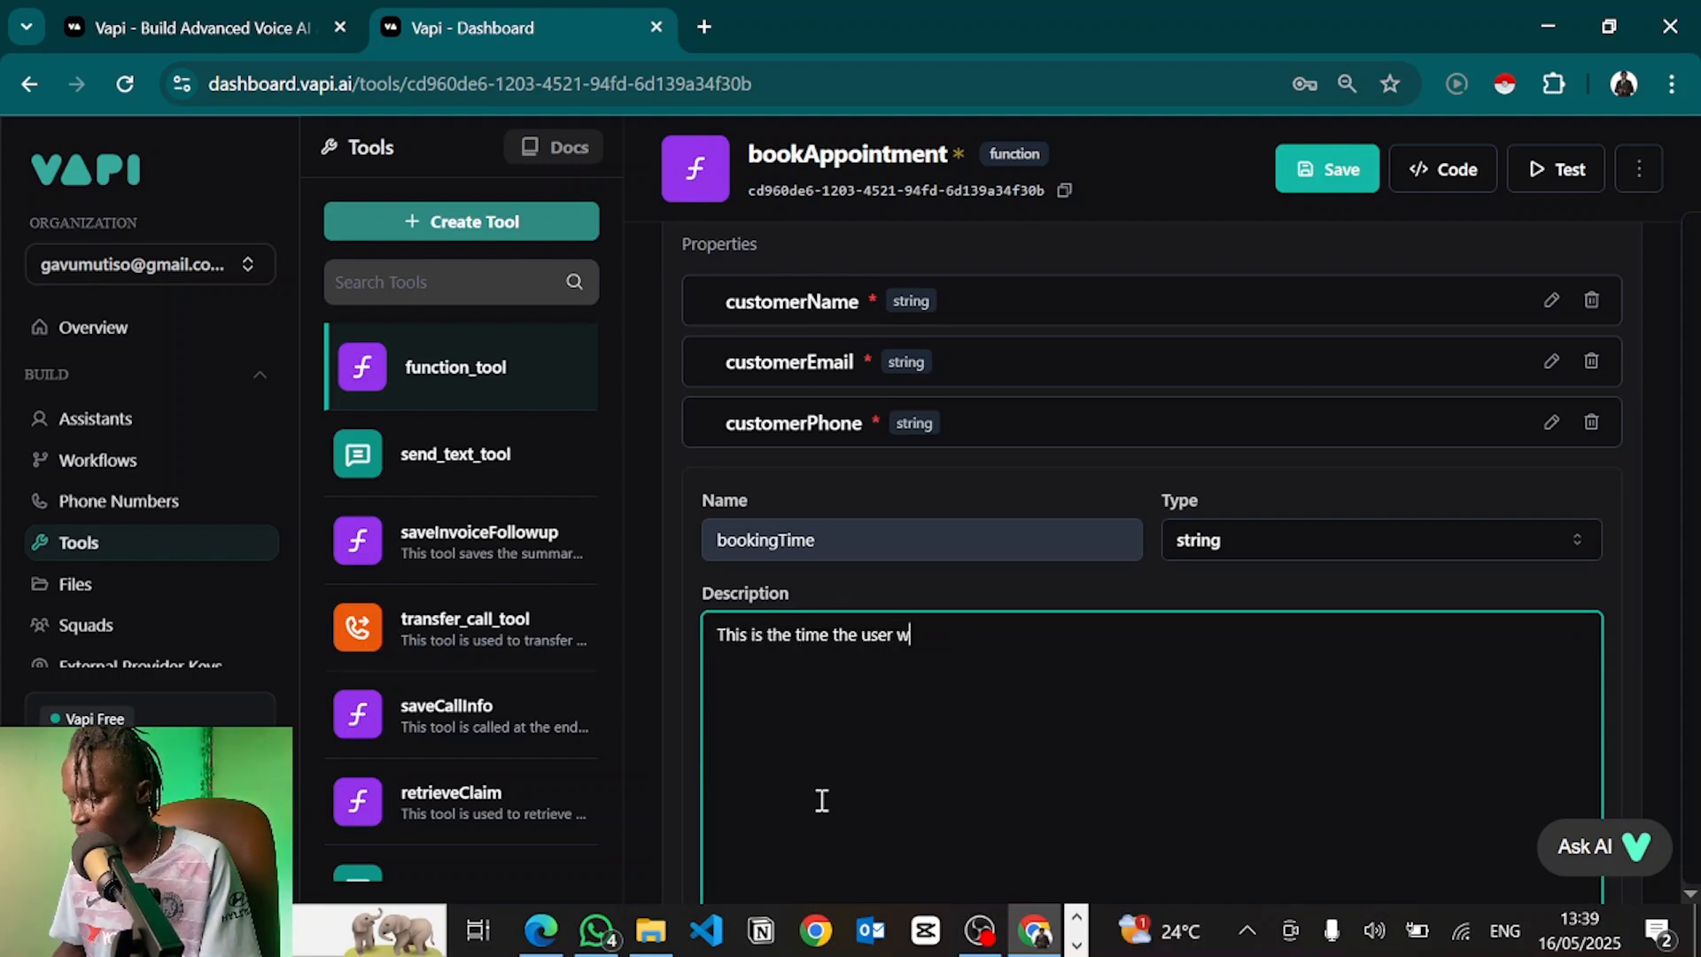
{"action": "type", "text": "ants to book their app"}
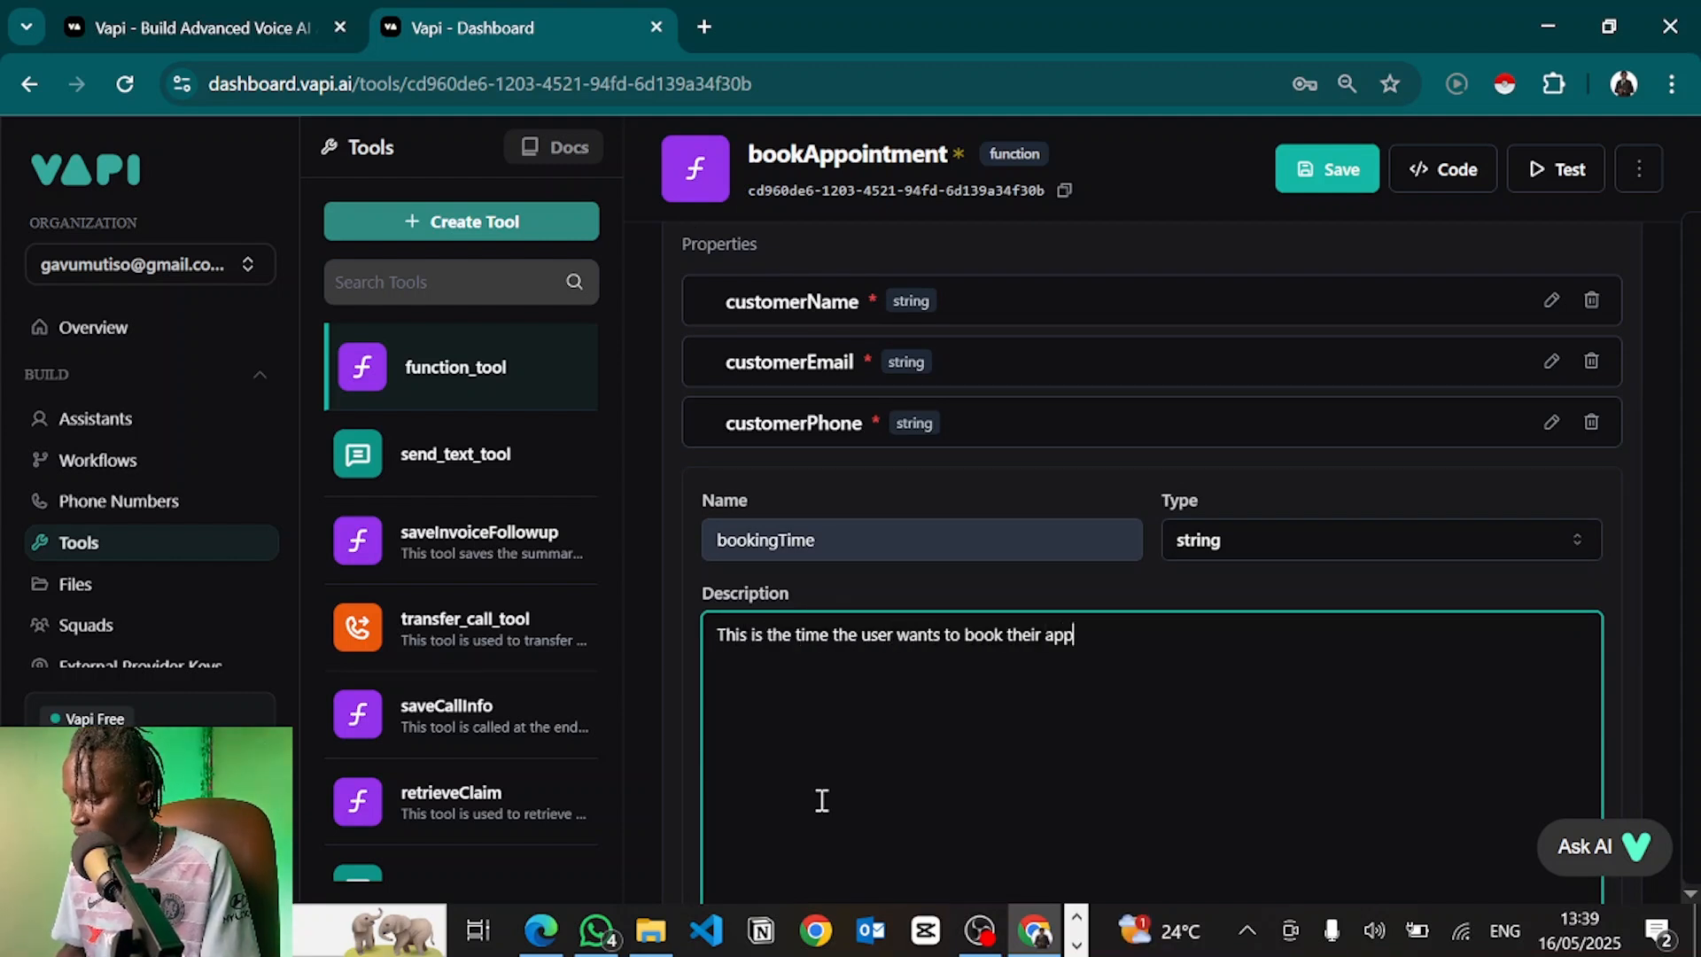
{"action": "type", "text": "ointment, for example \"tomor"}
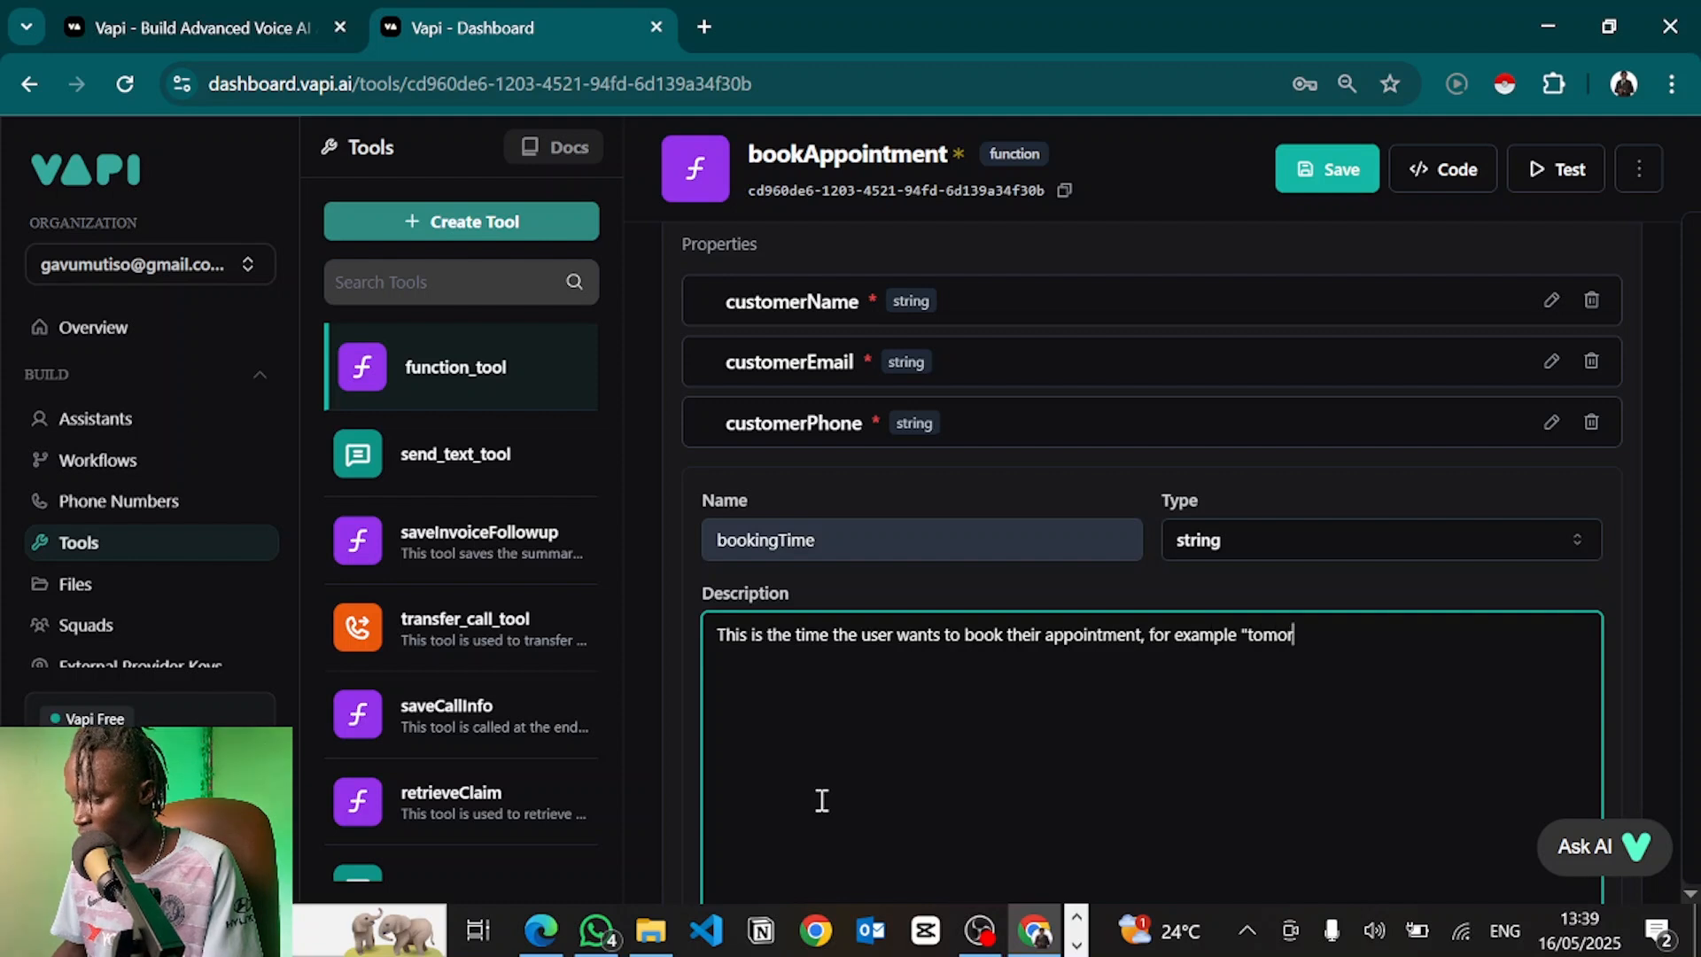
{"action": "type", "text": "row at 10am"}
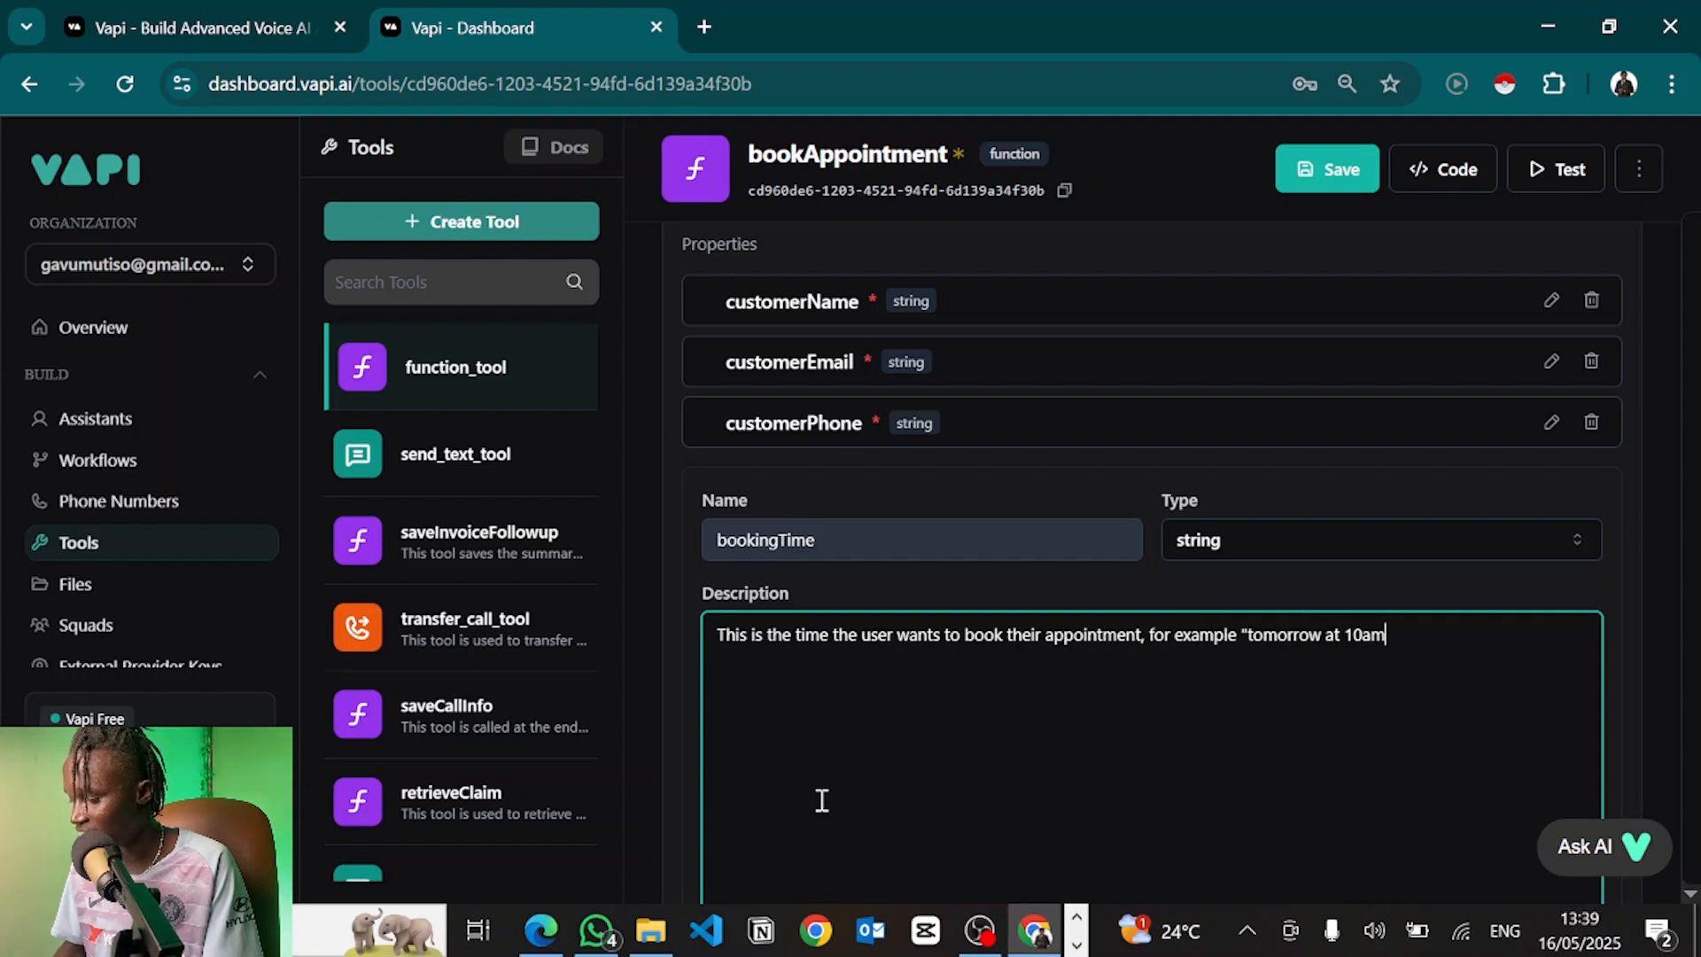
{"action": "type", "text": "\" or \"next week M"}
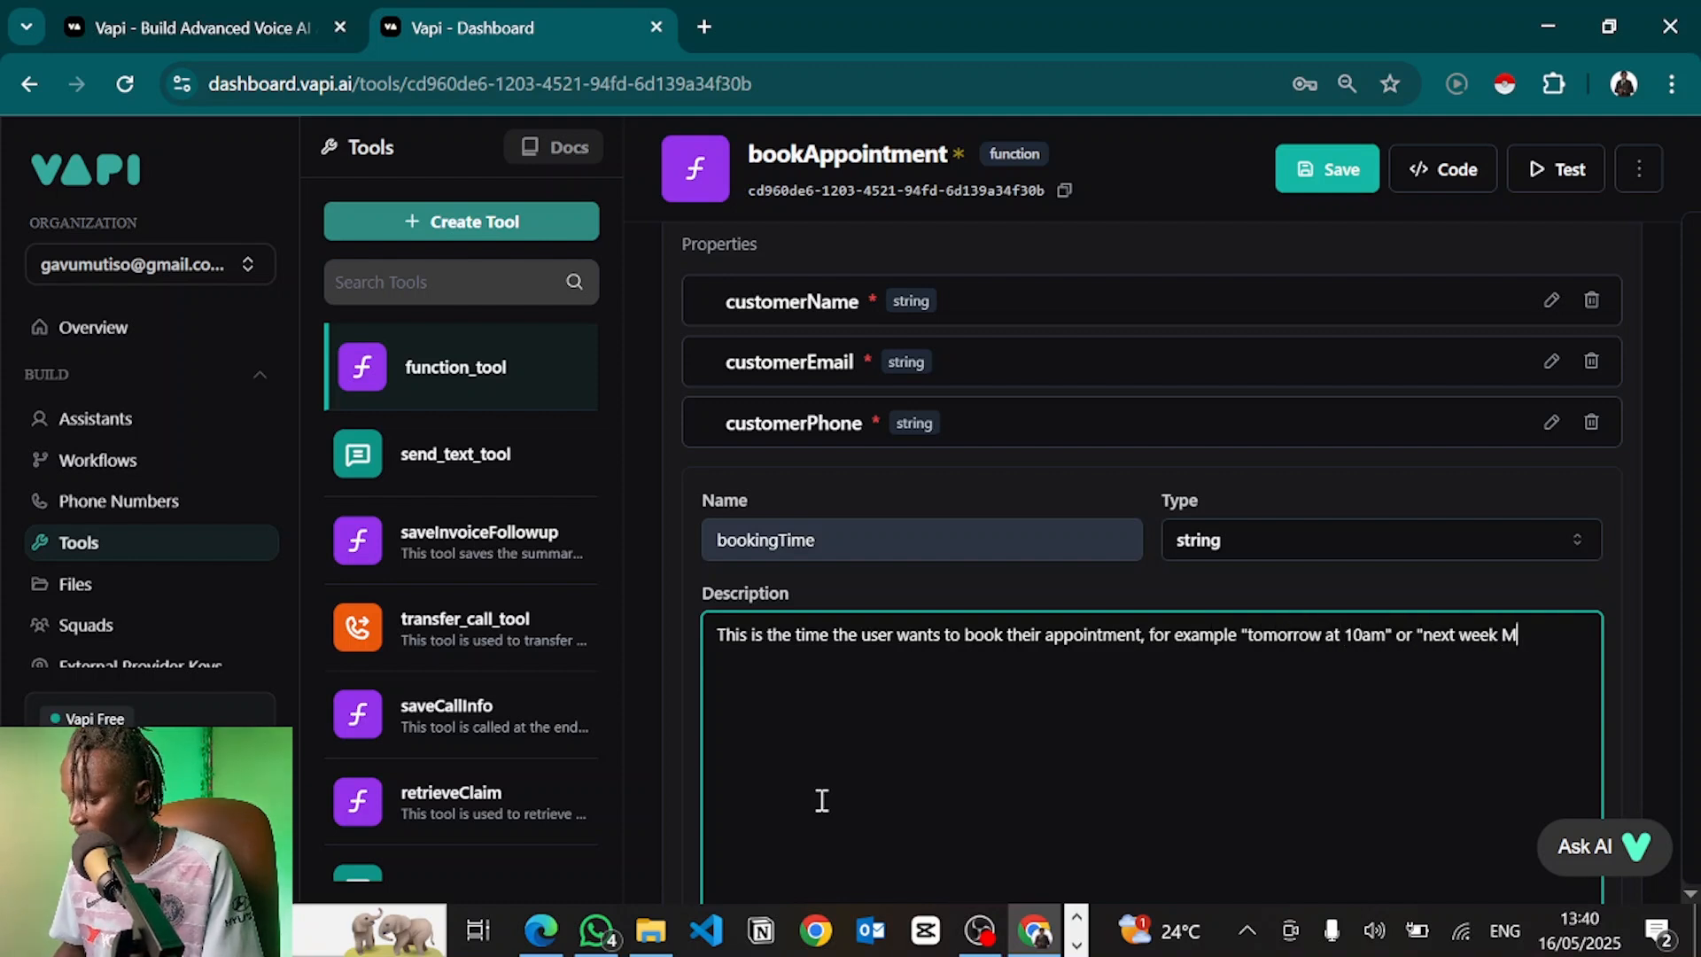
{"action": "type", "text": "onday at 9am"}
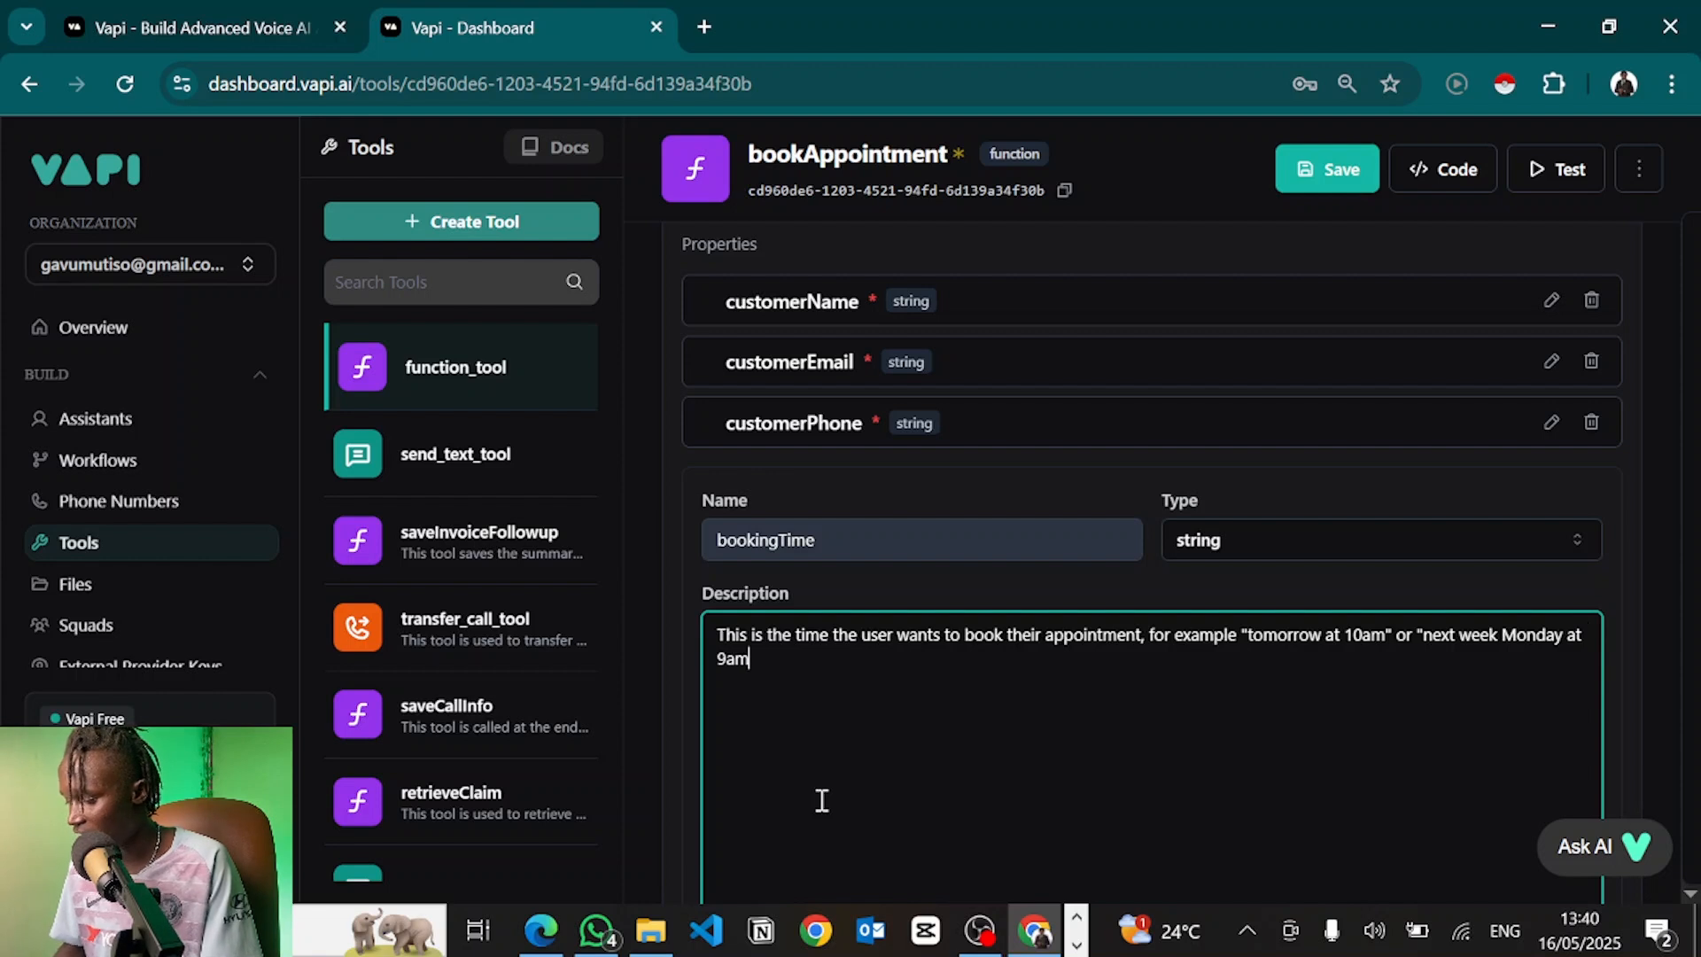
{"action": "type", "text": "\", do not format this"}
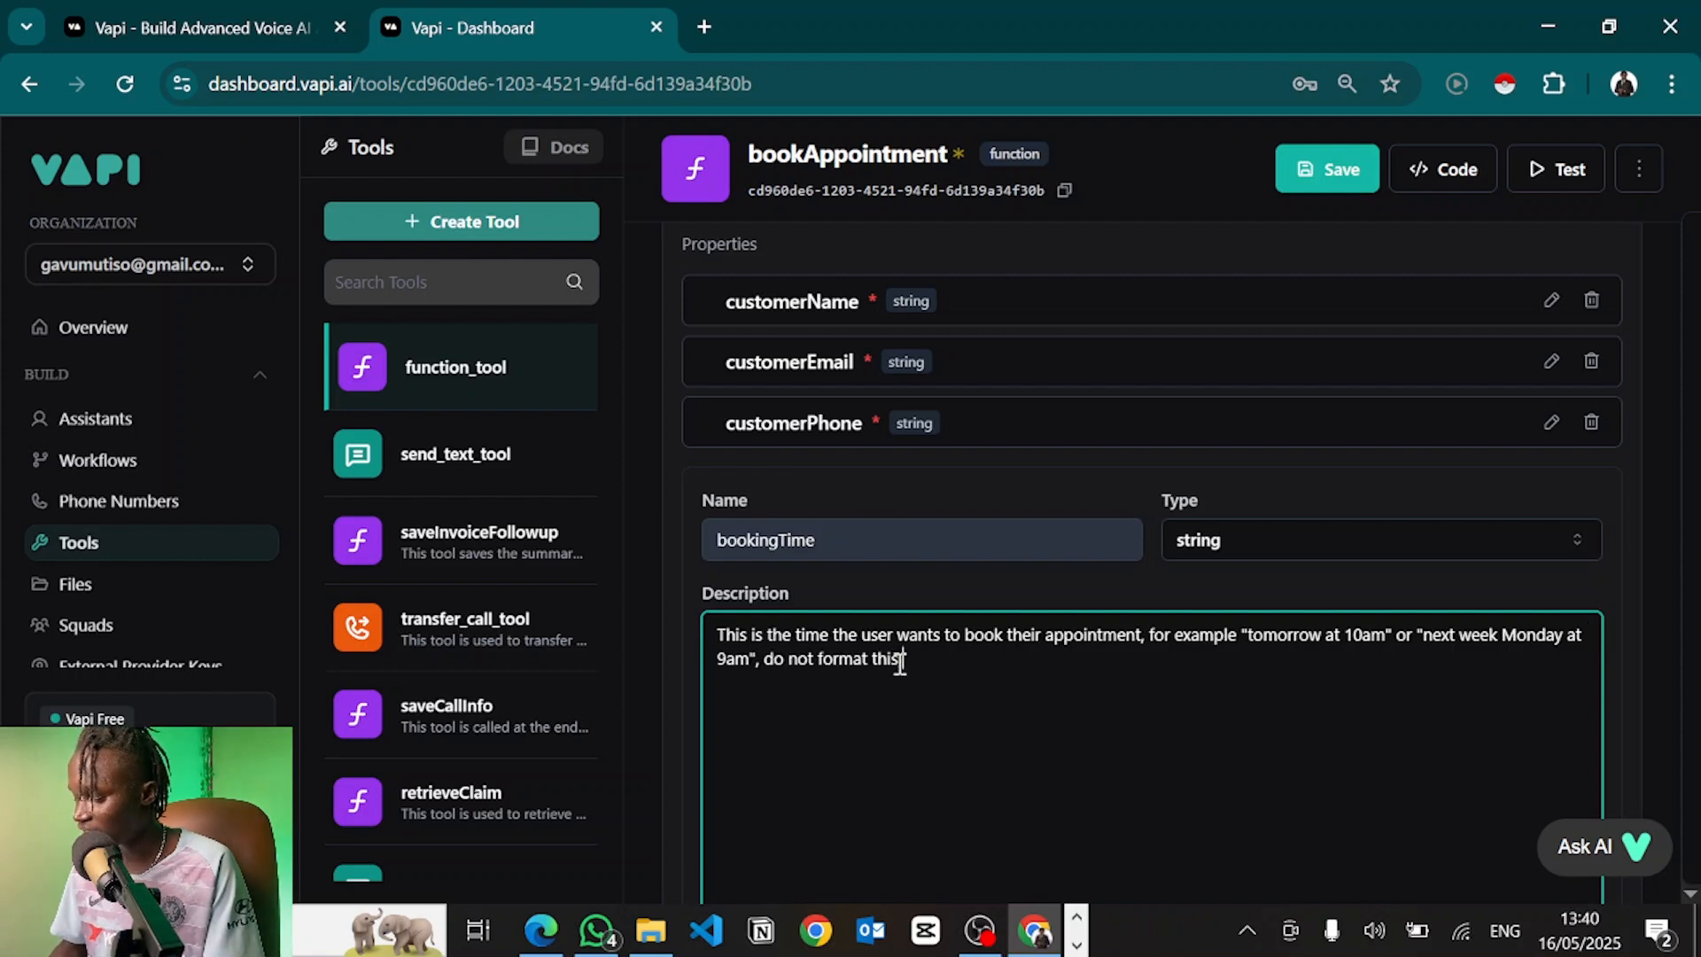
{"action": "type", "text": " into date tome"}
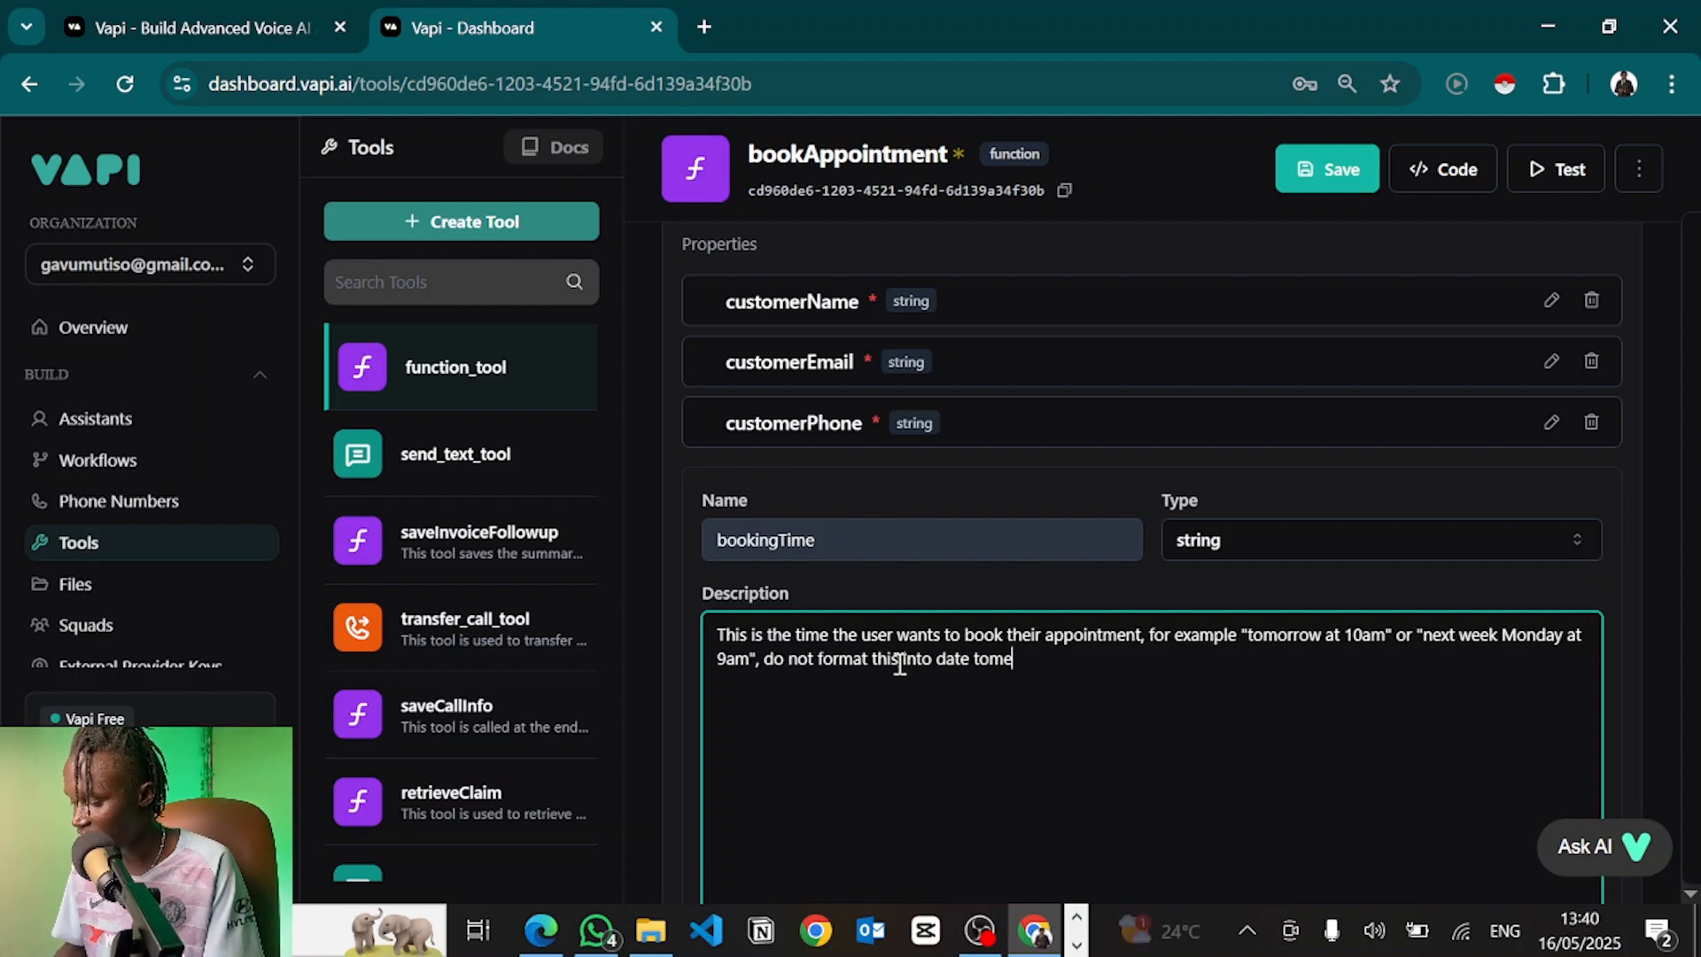
{"action": "key", "text": "BackSpace"}
{"action": "key", "text": "BackSpace"}
{"action": "key", "text": "BackSpace"}
{"action": "type", "text": "ime format."}
{"action": "scroll", "coordinate": [974, 691], "scroll_direction": "down", "scroll_amount": 1}
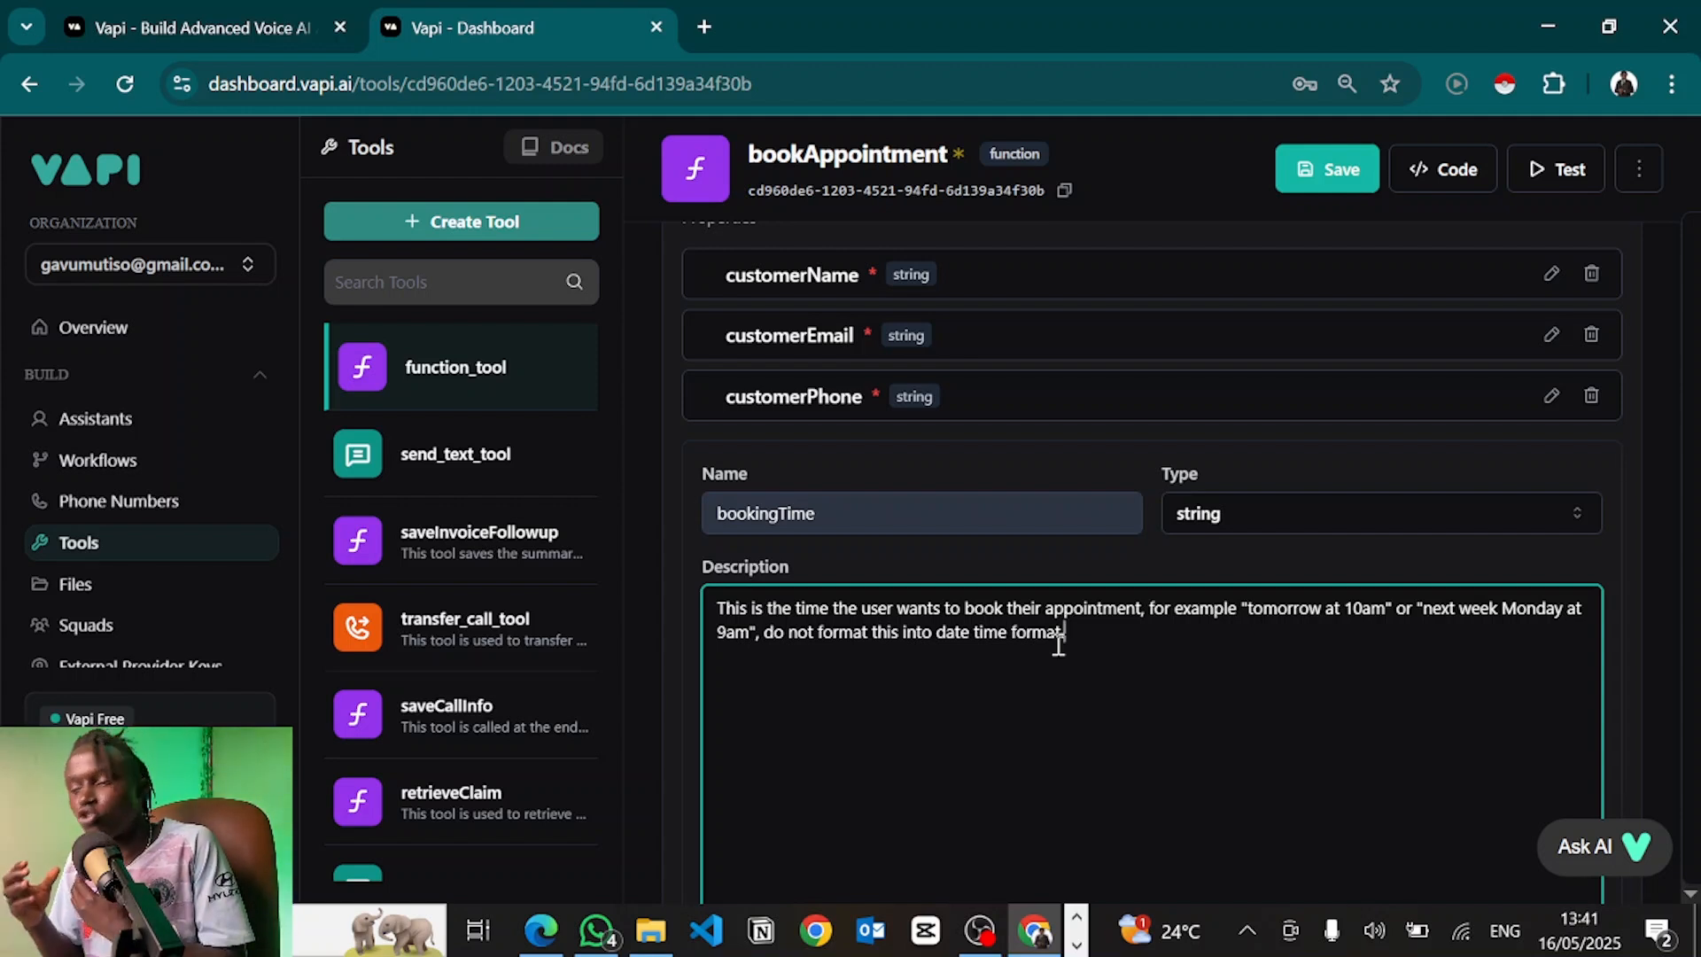
{"action": "left_click", "coordinate": [1577, 952]}
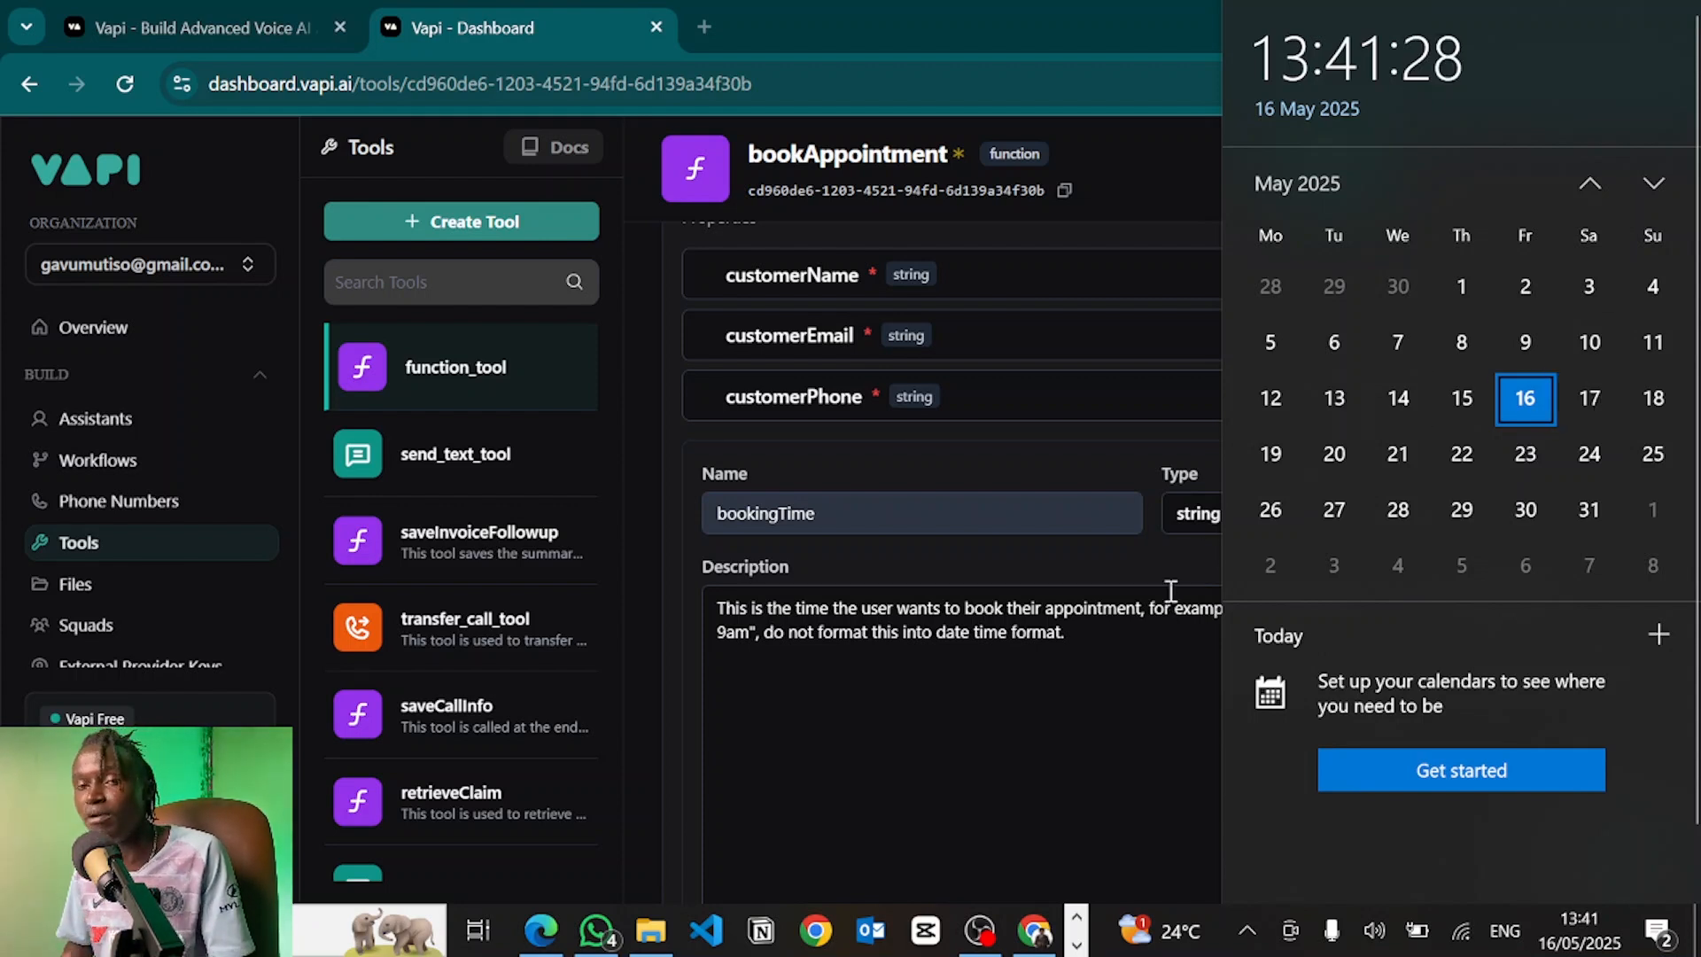
{"action": "left_click", "coordinate": [1122, 653]}
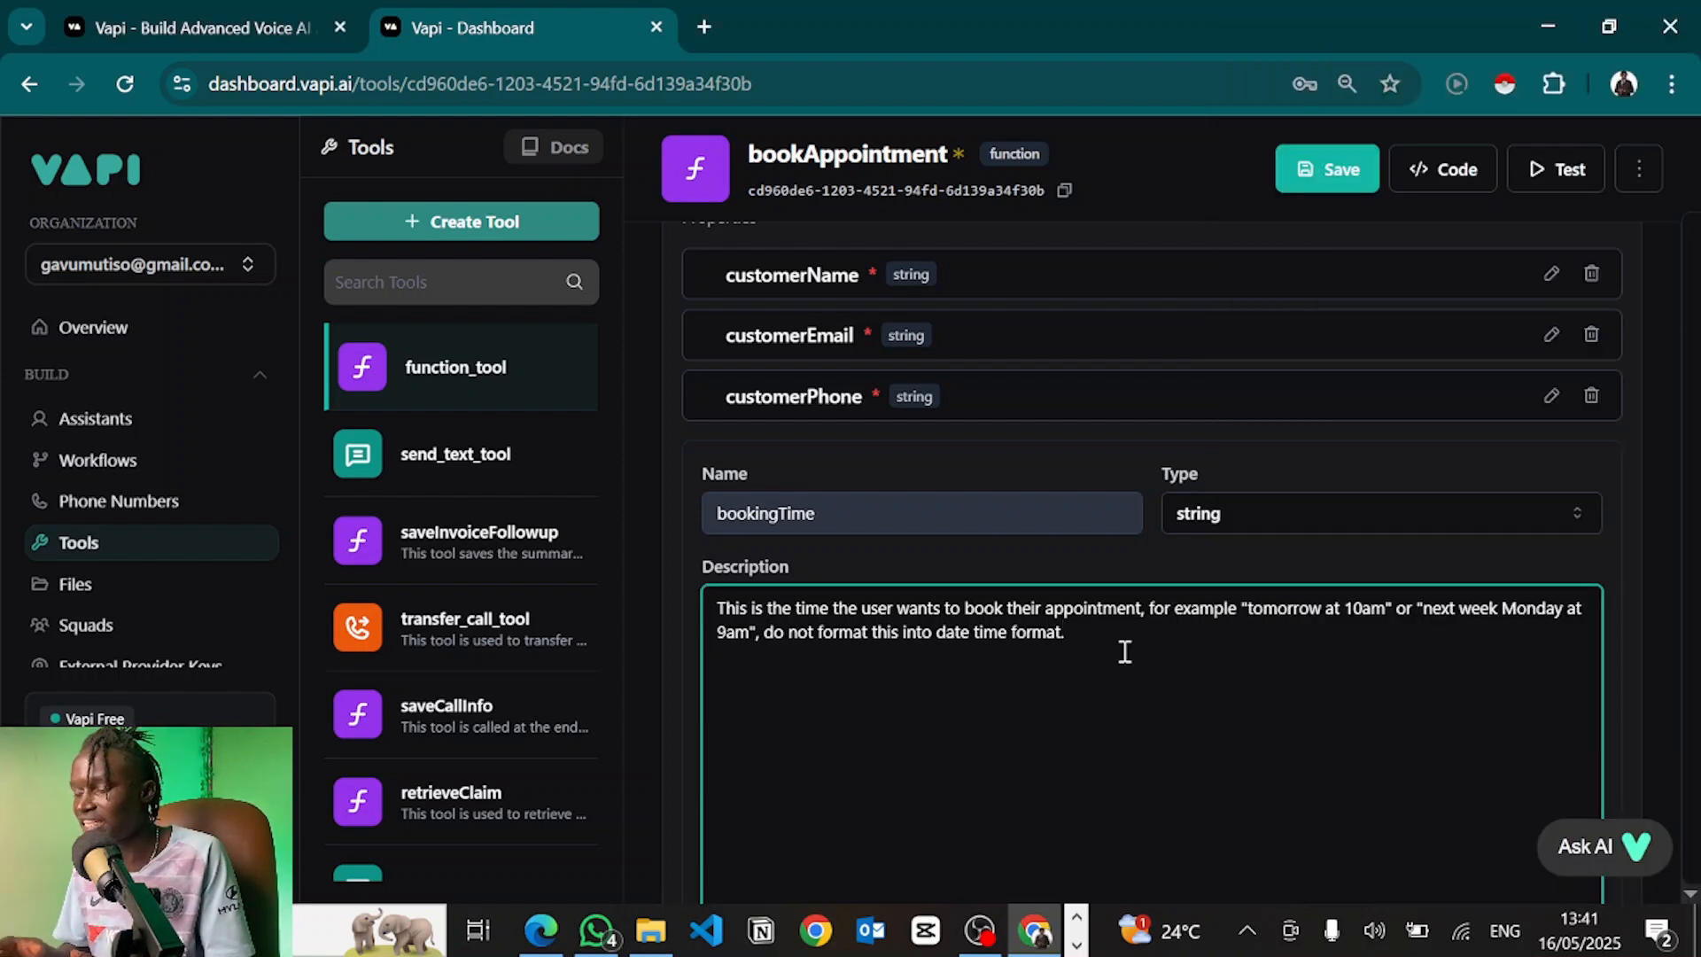
{"action": "left_click", "coordinate": [1555, 941]}
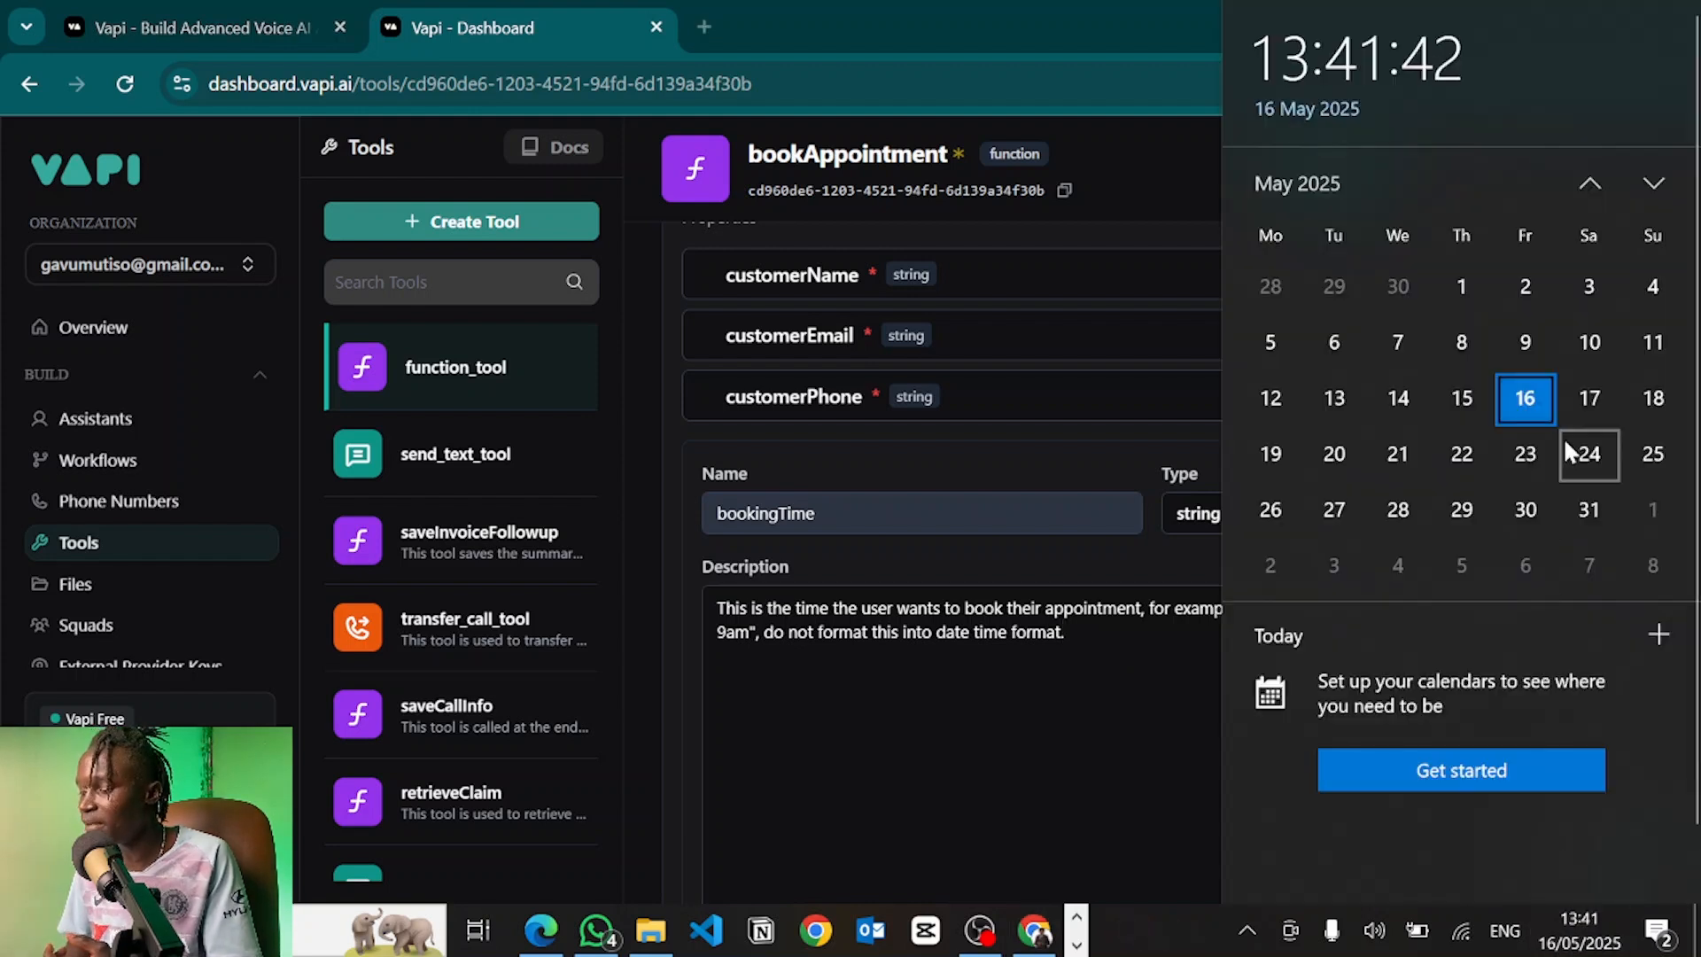
{"action": "left_click", "coordinate": [1171, 653]}
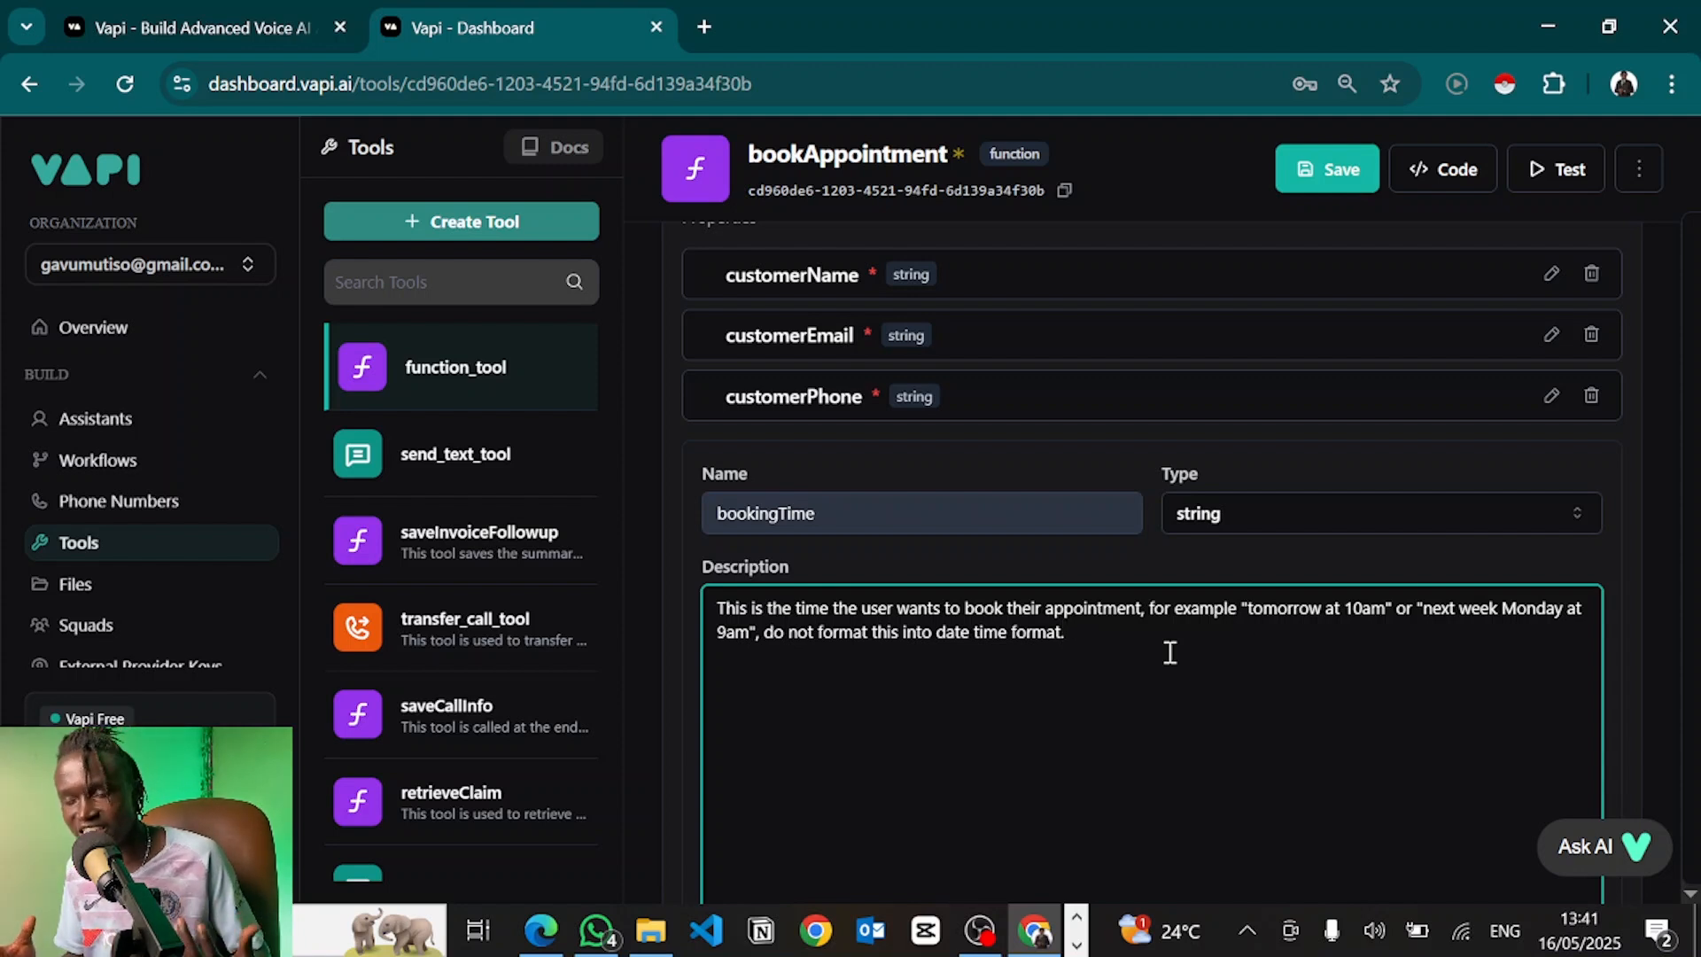
{"action": "scroll", "coordinate": [1170, 653], "scroll_direction": "down", "scroll_amount": 3}
Make bookingTime required and apply it, then select the empty Server URL field
{"action": "left_click", "coordinate": [711, 801]}
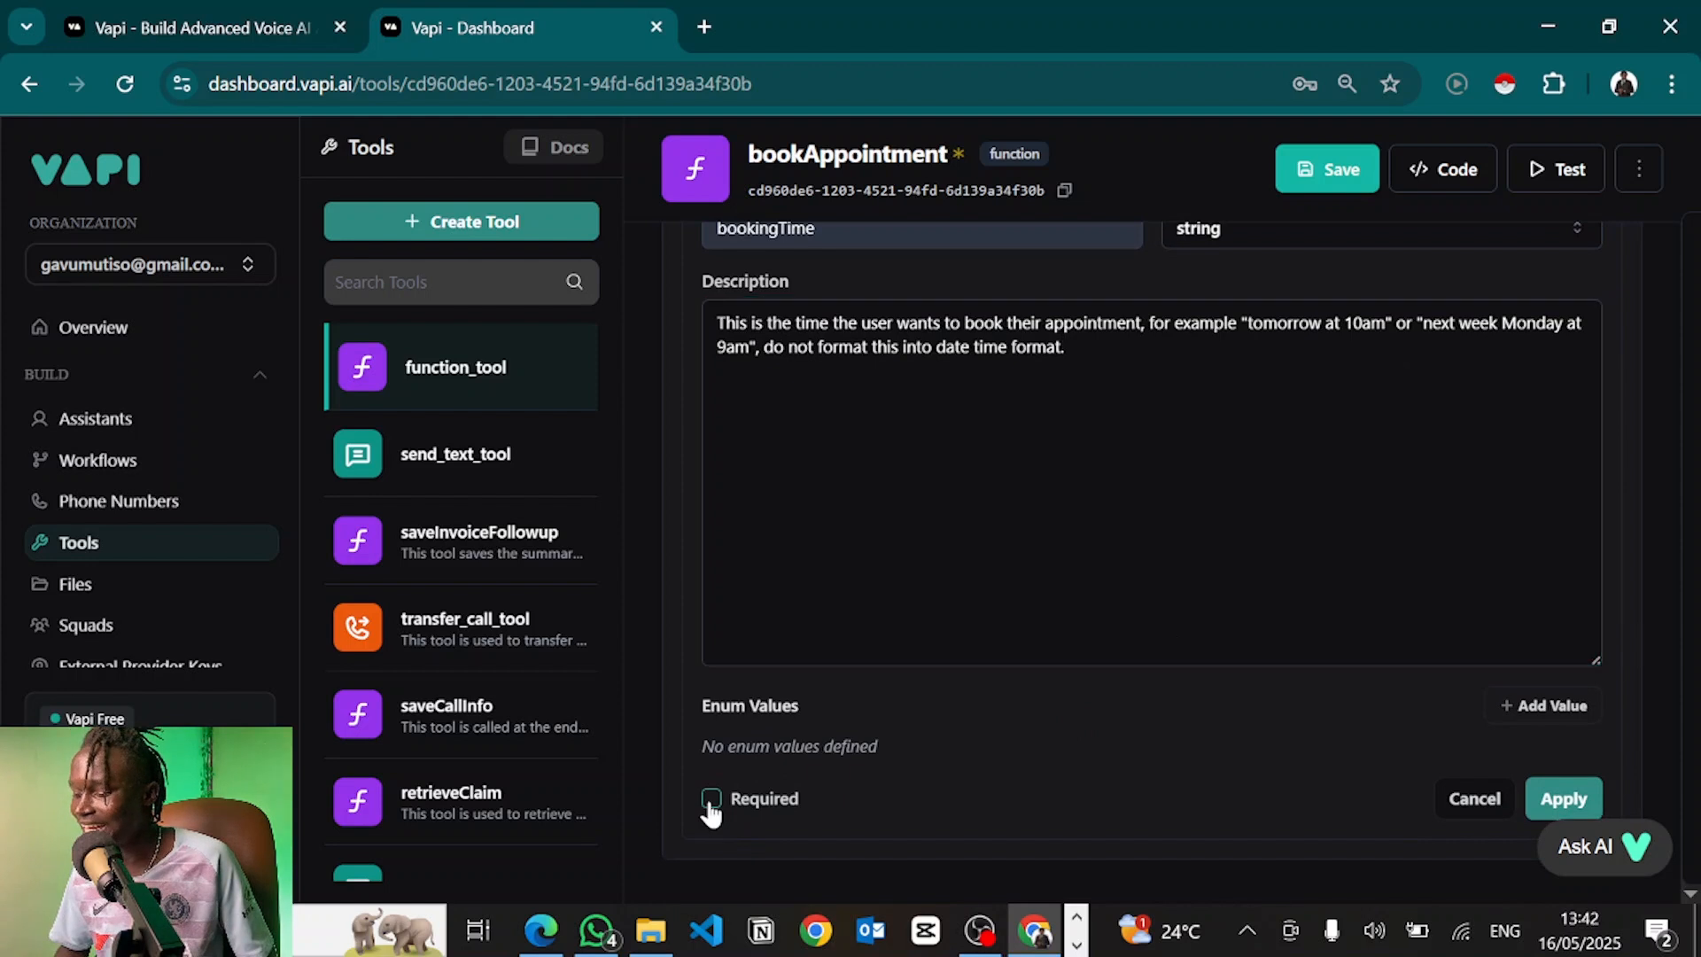
{"action": "left_click", "coordinate": [1546, 800]}
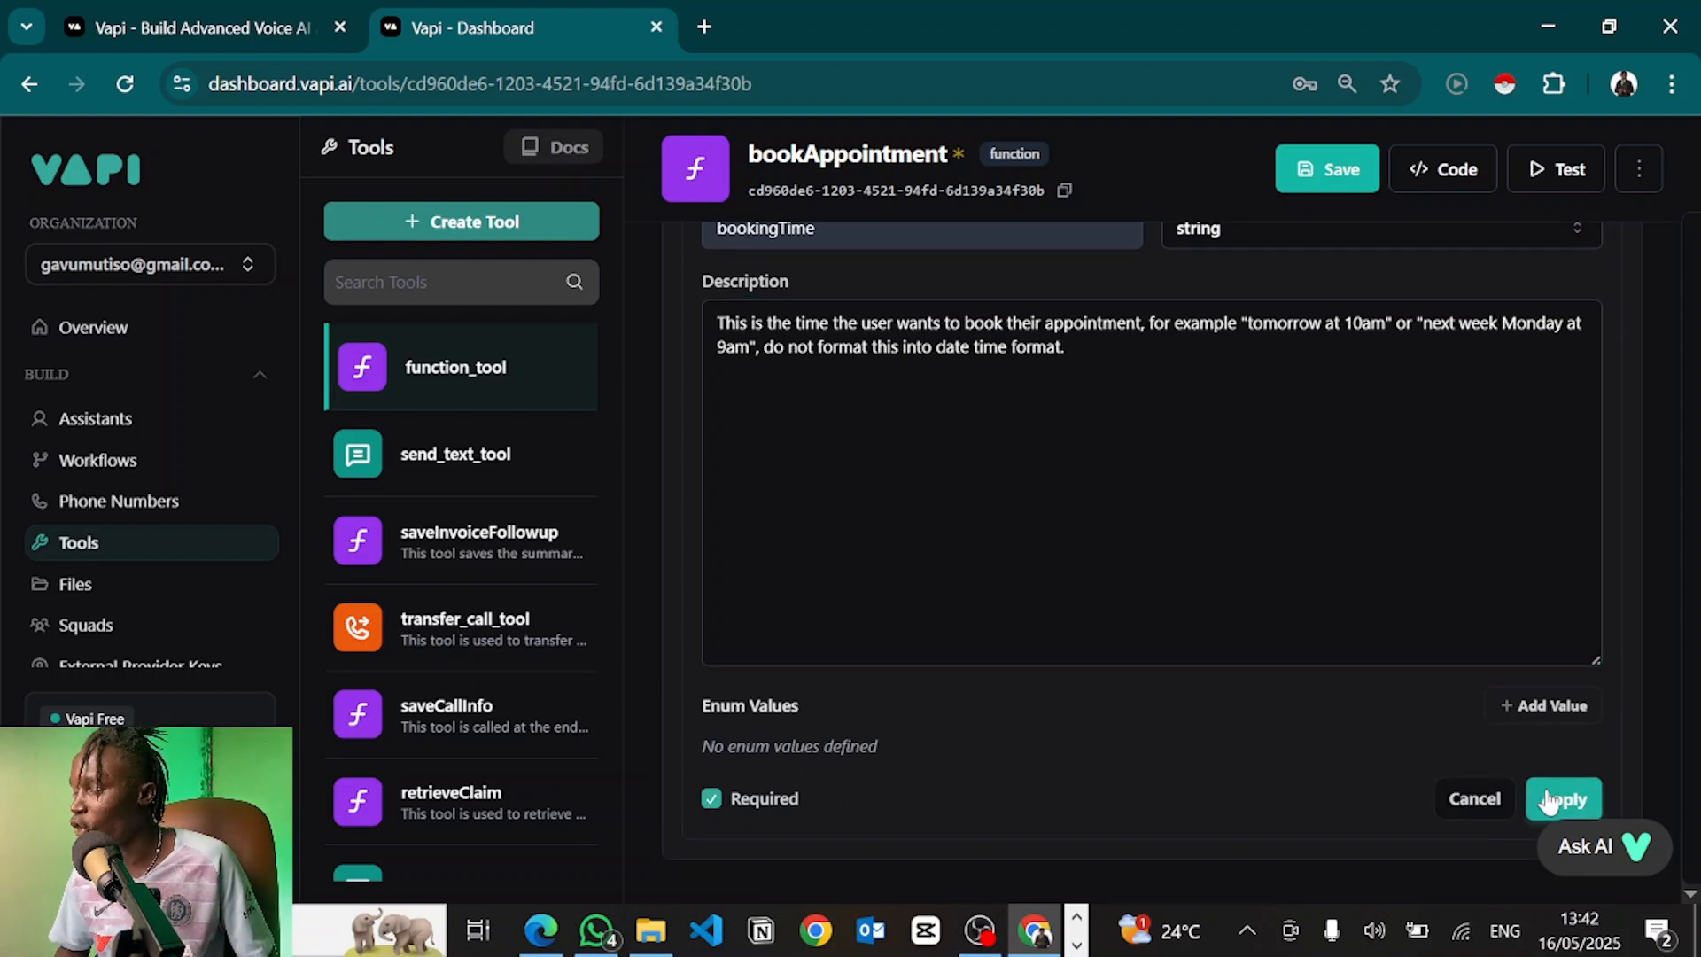
{"action": "scroll", "coordinate": [1058, 691], "scroll_direction": "up", "scroll_amount": 4}
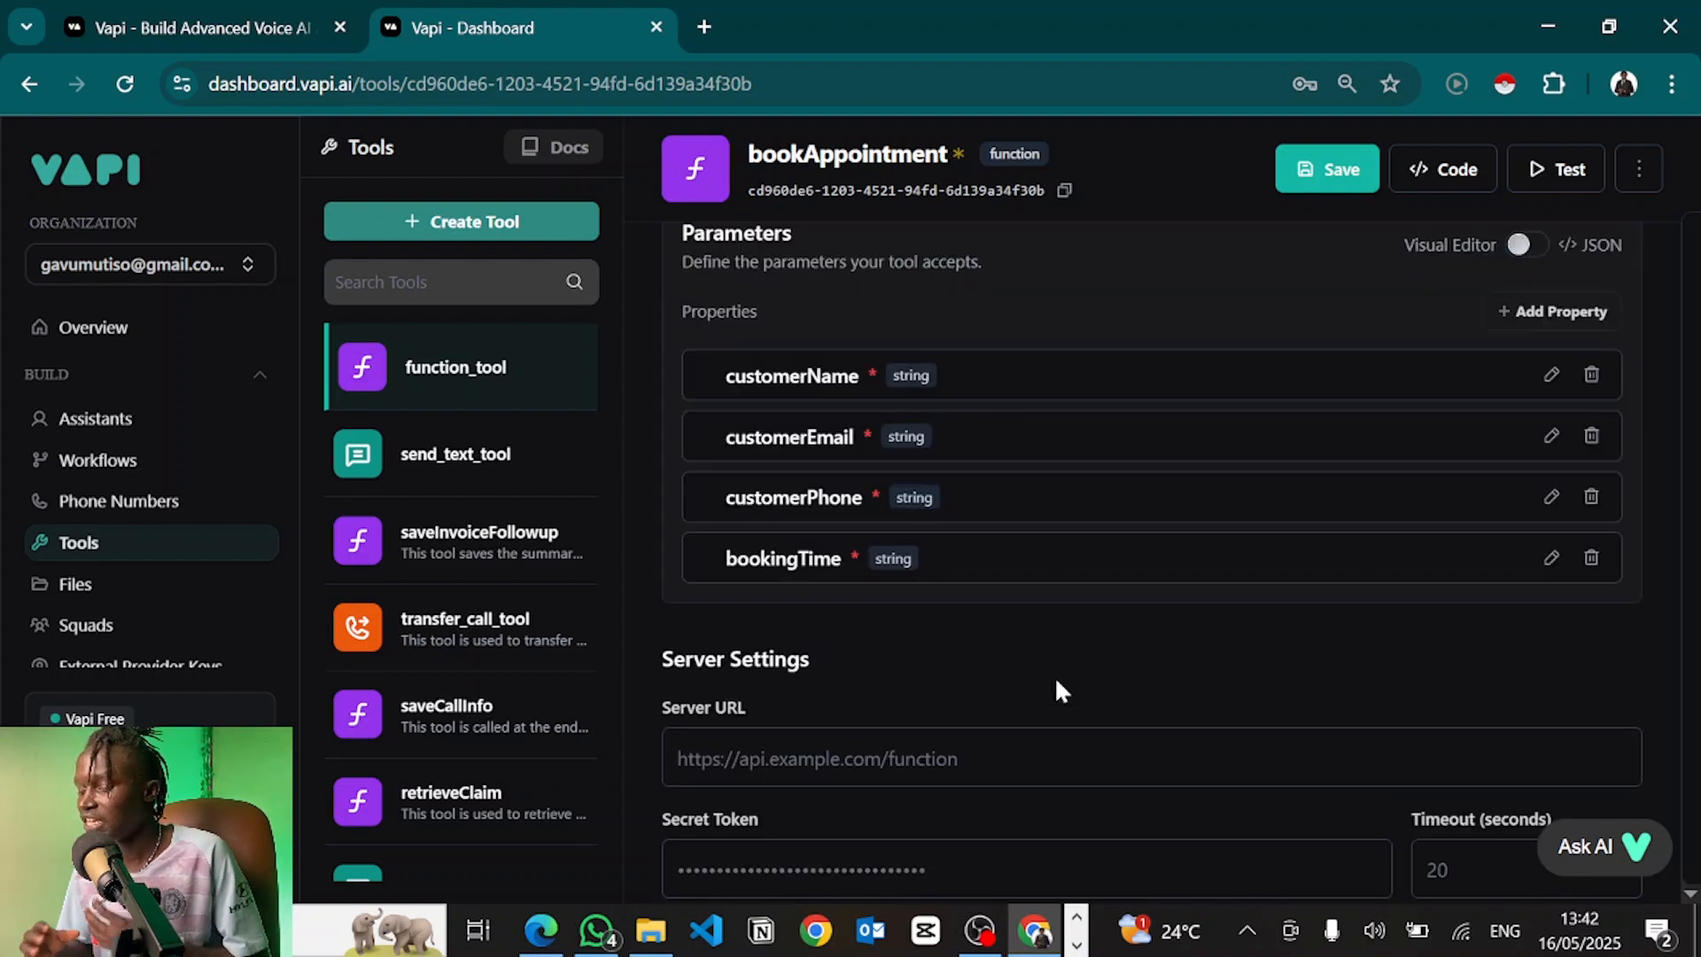
{"action": "left_click", "coordinate": [734, 773]}
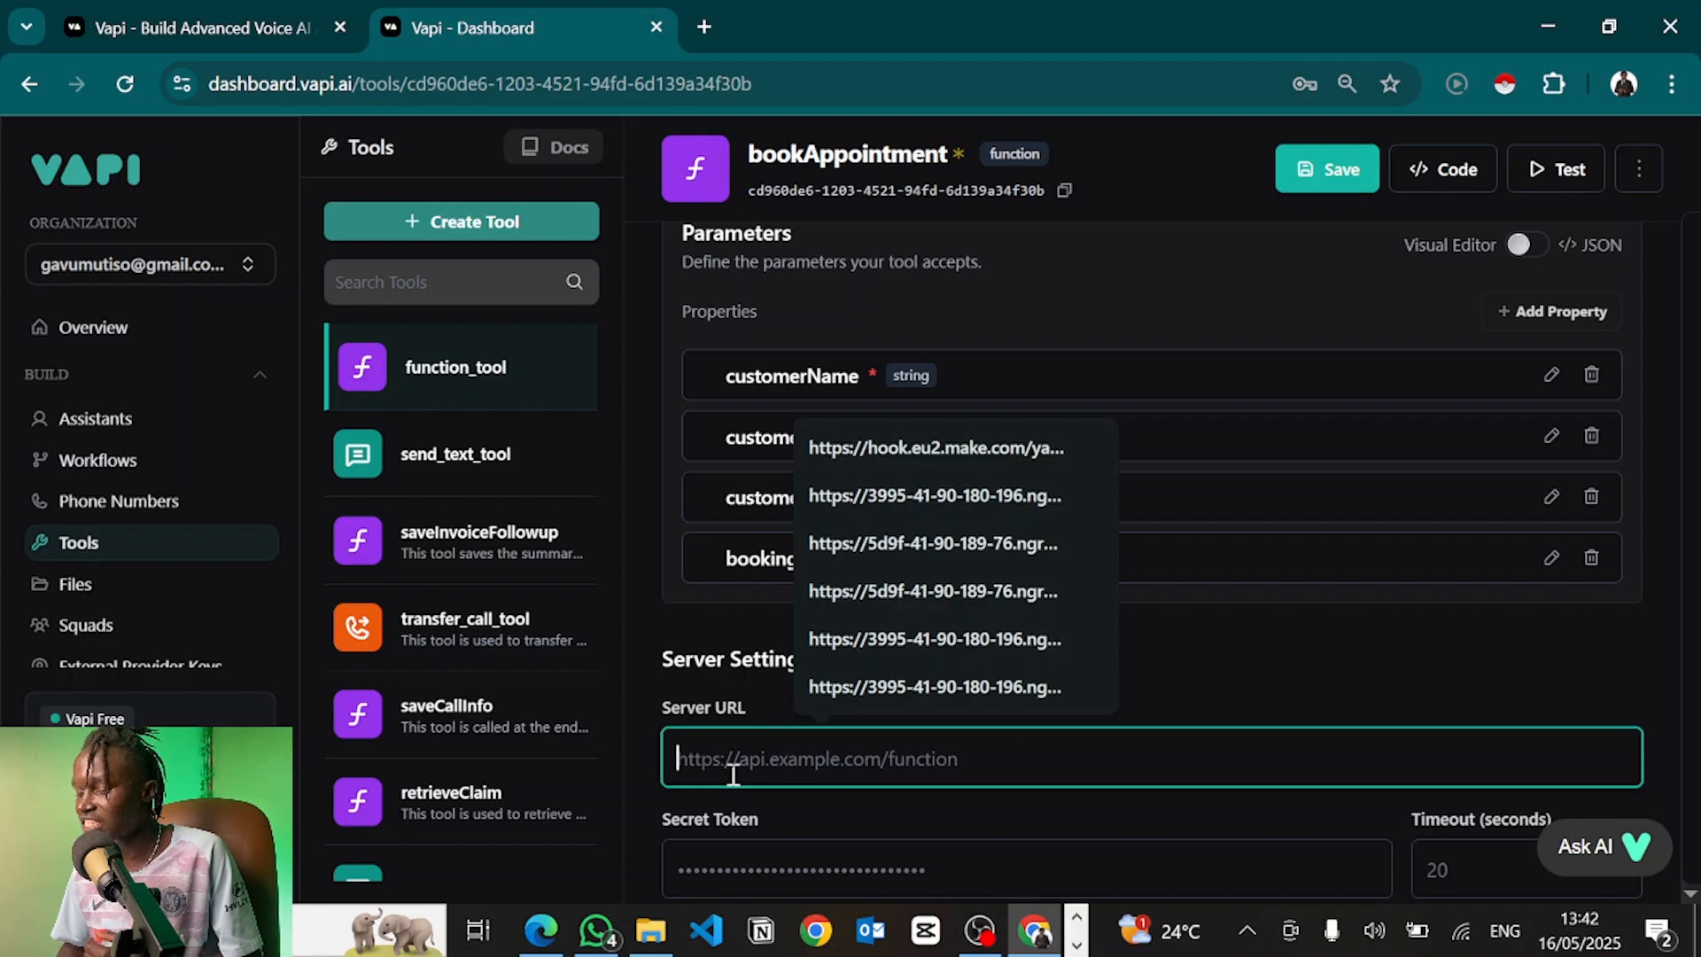
{"action": "scroll", "coordinate": [734, 762], "scroll_direction": "down", "scroll_amount": 1}
{"action": "left_click", "coordinate": [700, 639]}
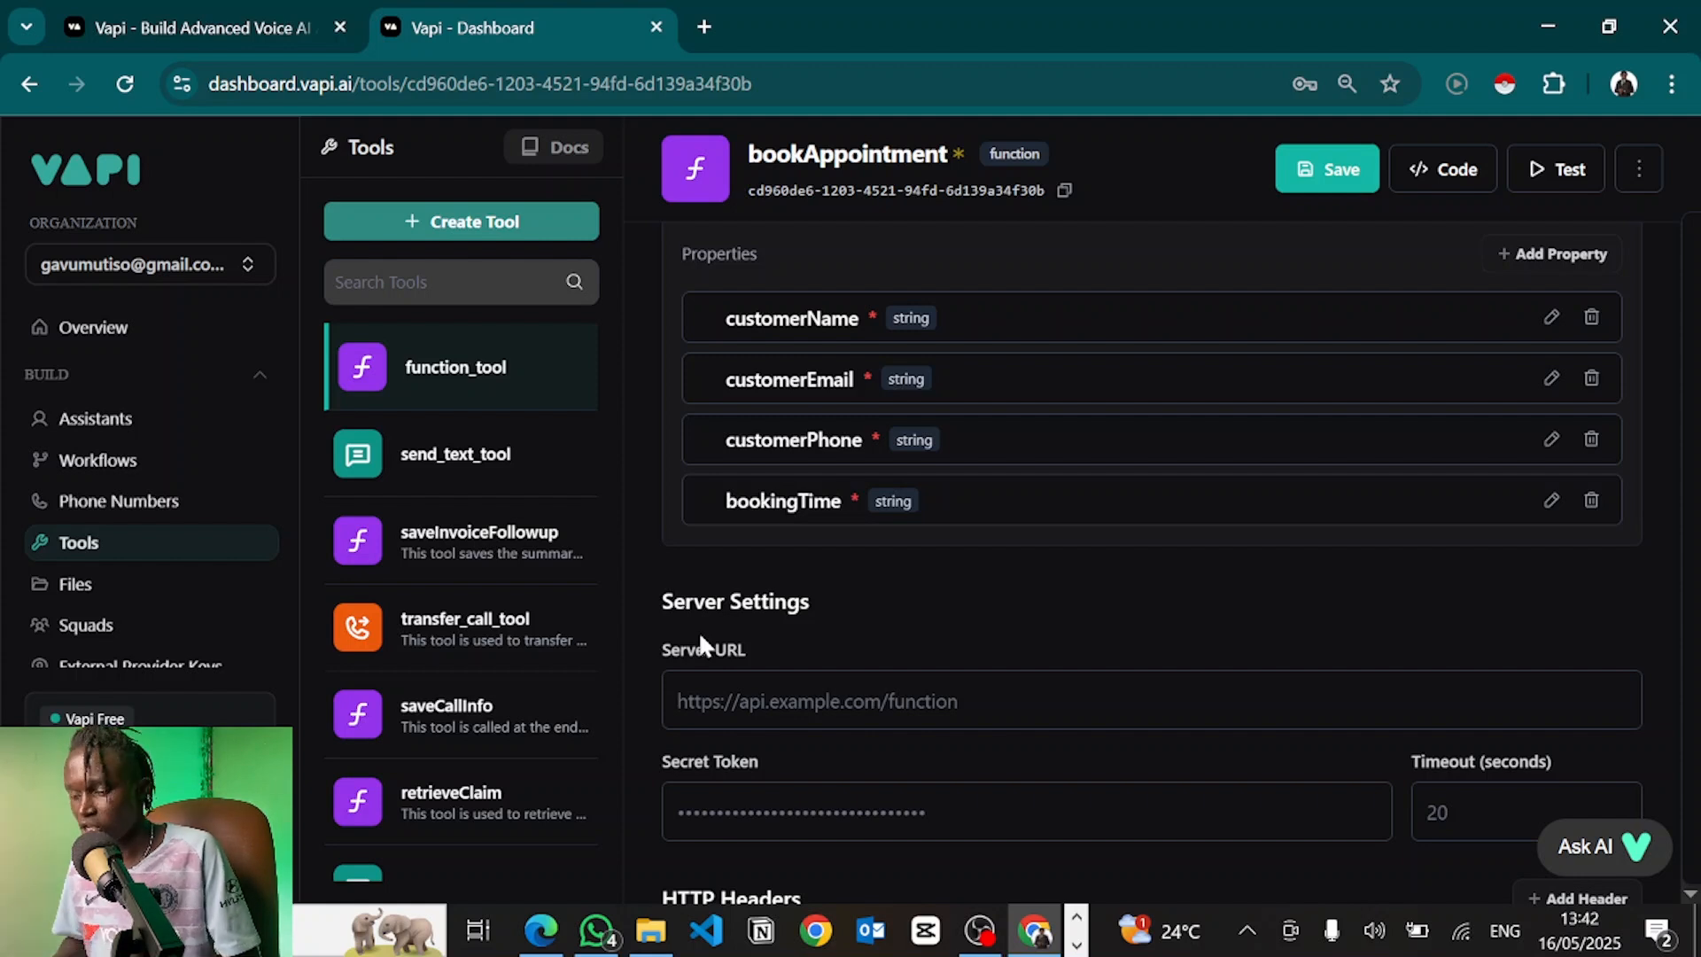
Open make.com in a new tab, log in, and create a new scenario
{"action": "key", "text": "ctrl+t"}
{"action": "type", "text": "mak"}
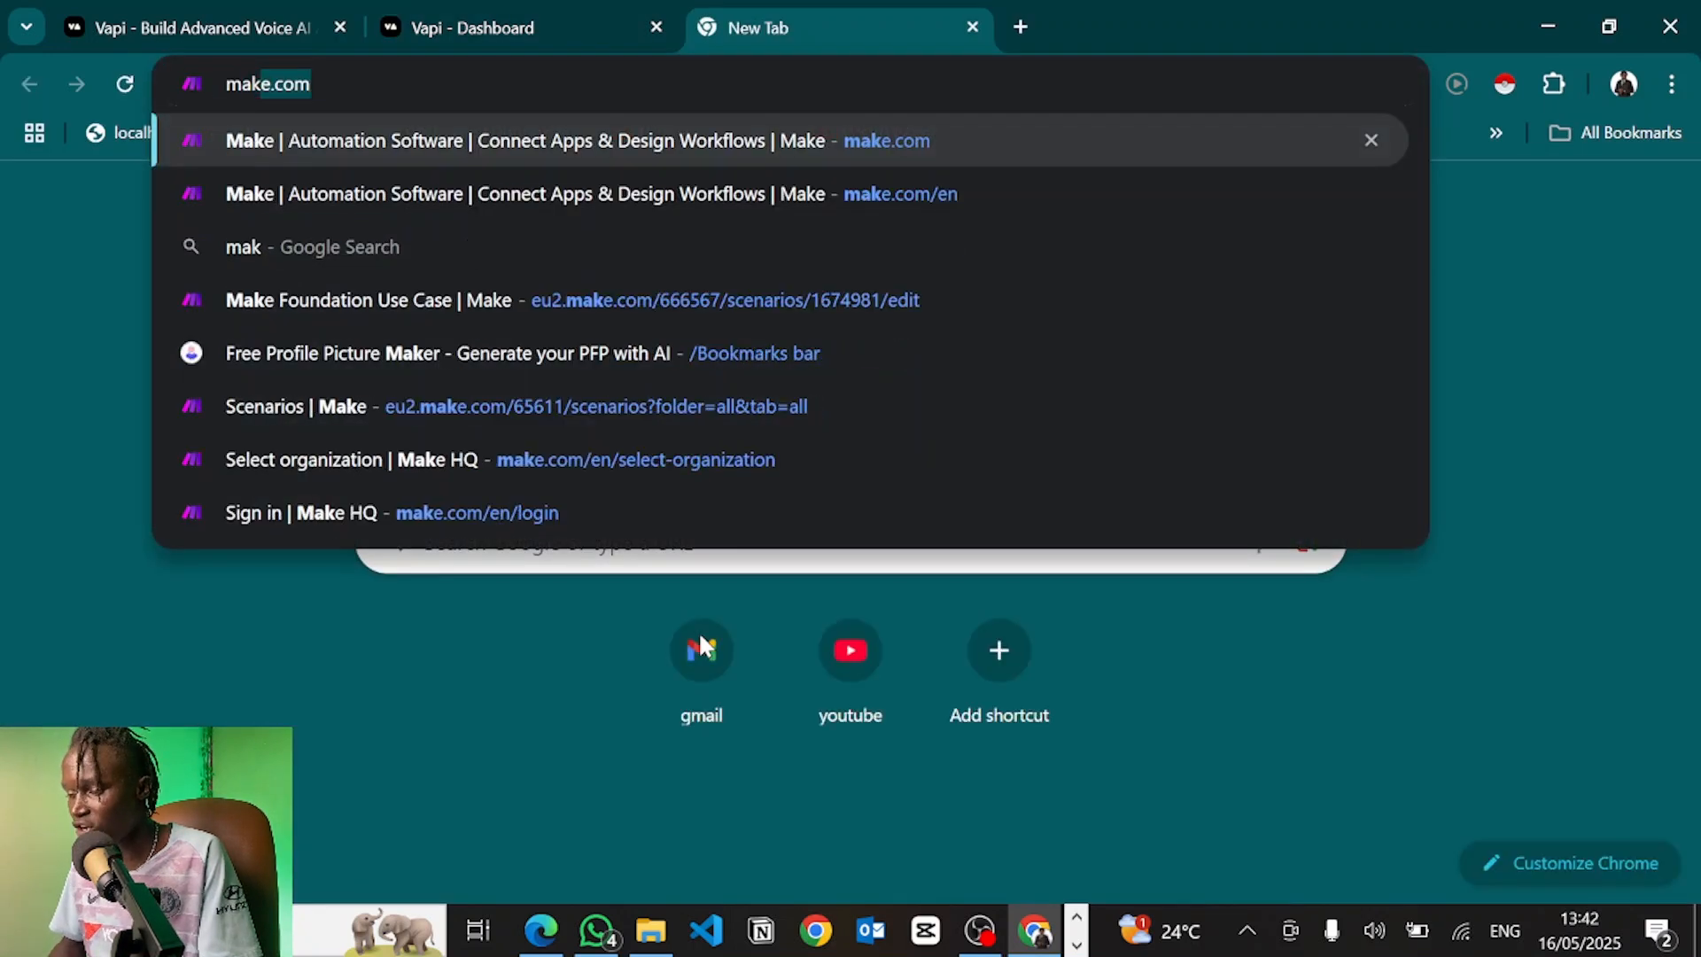
{"action": "key", "text": "Return"}
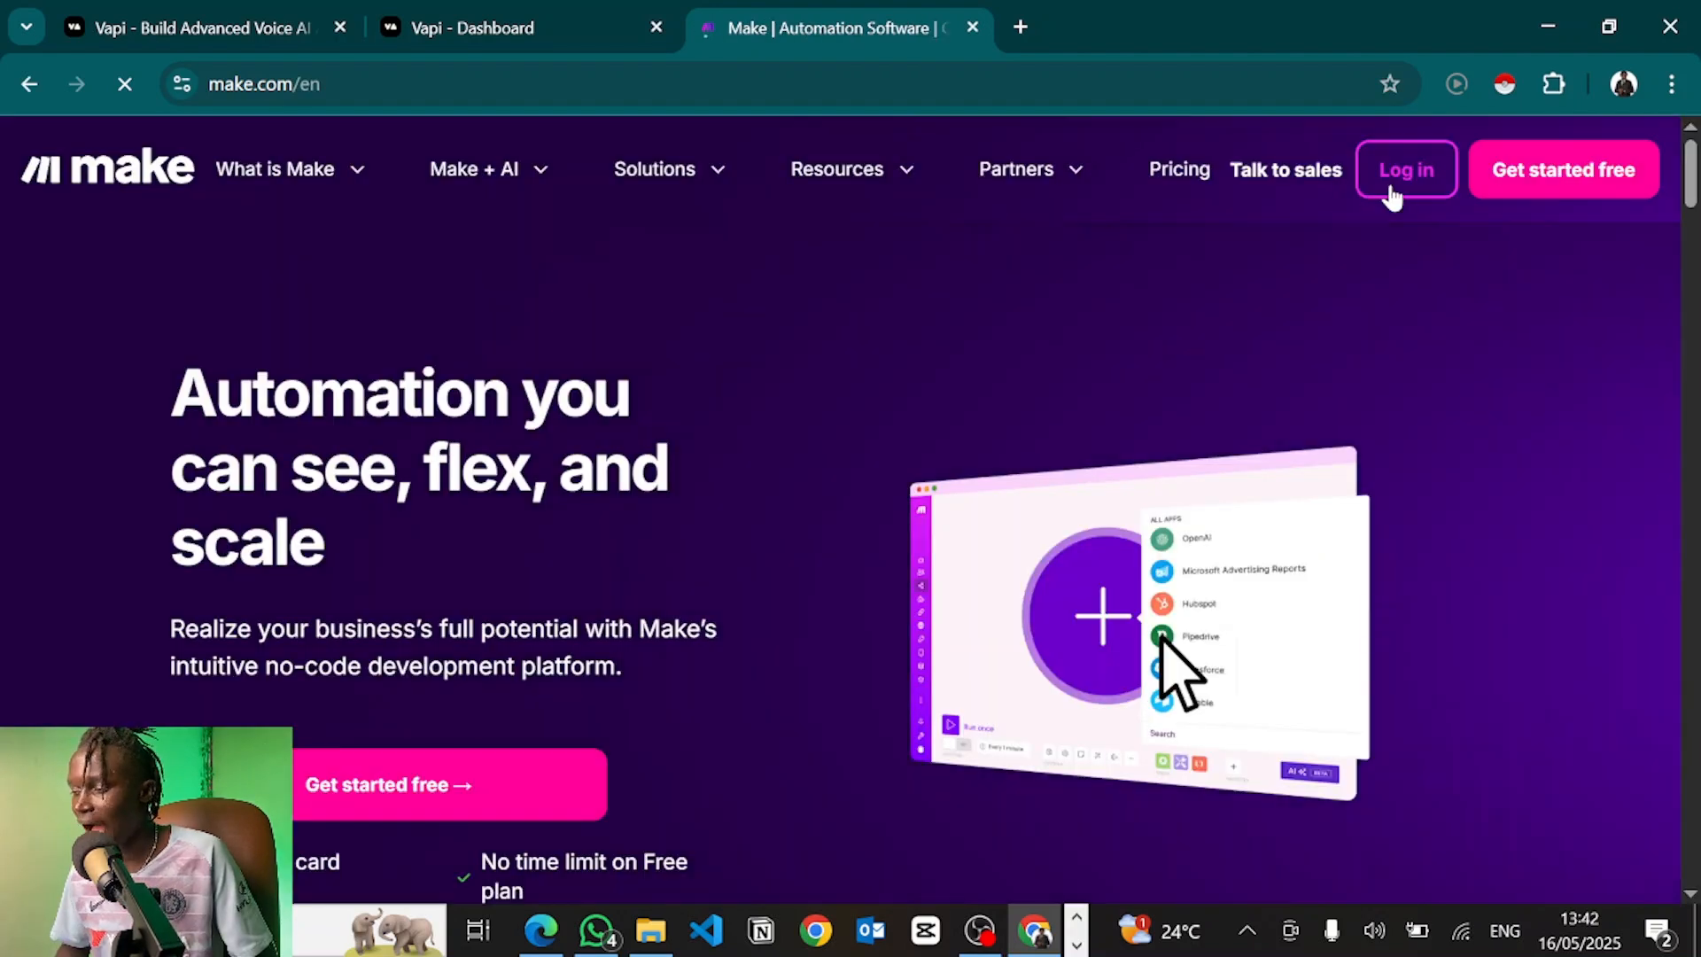
{"action": "left_click", "coordinate": [1405, 170]}
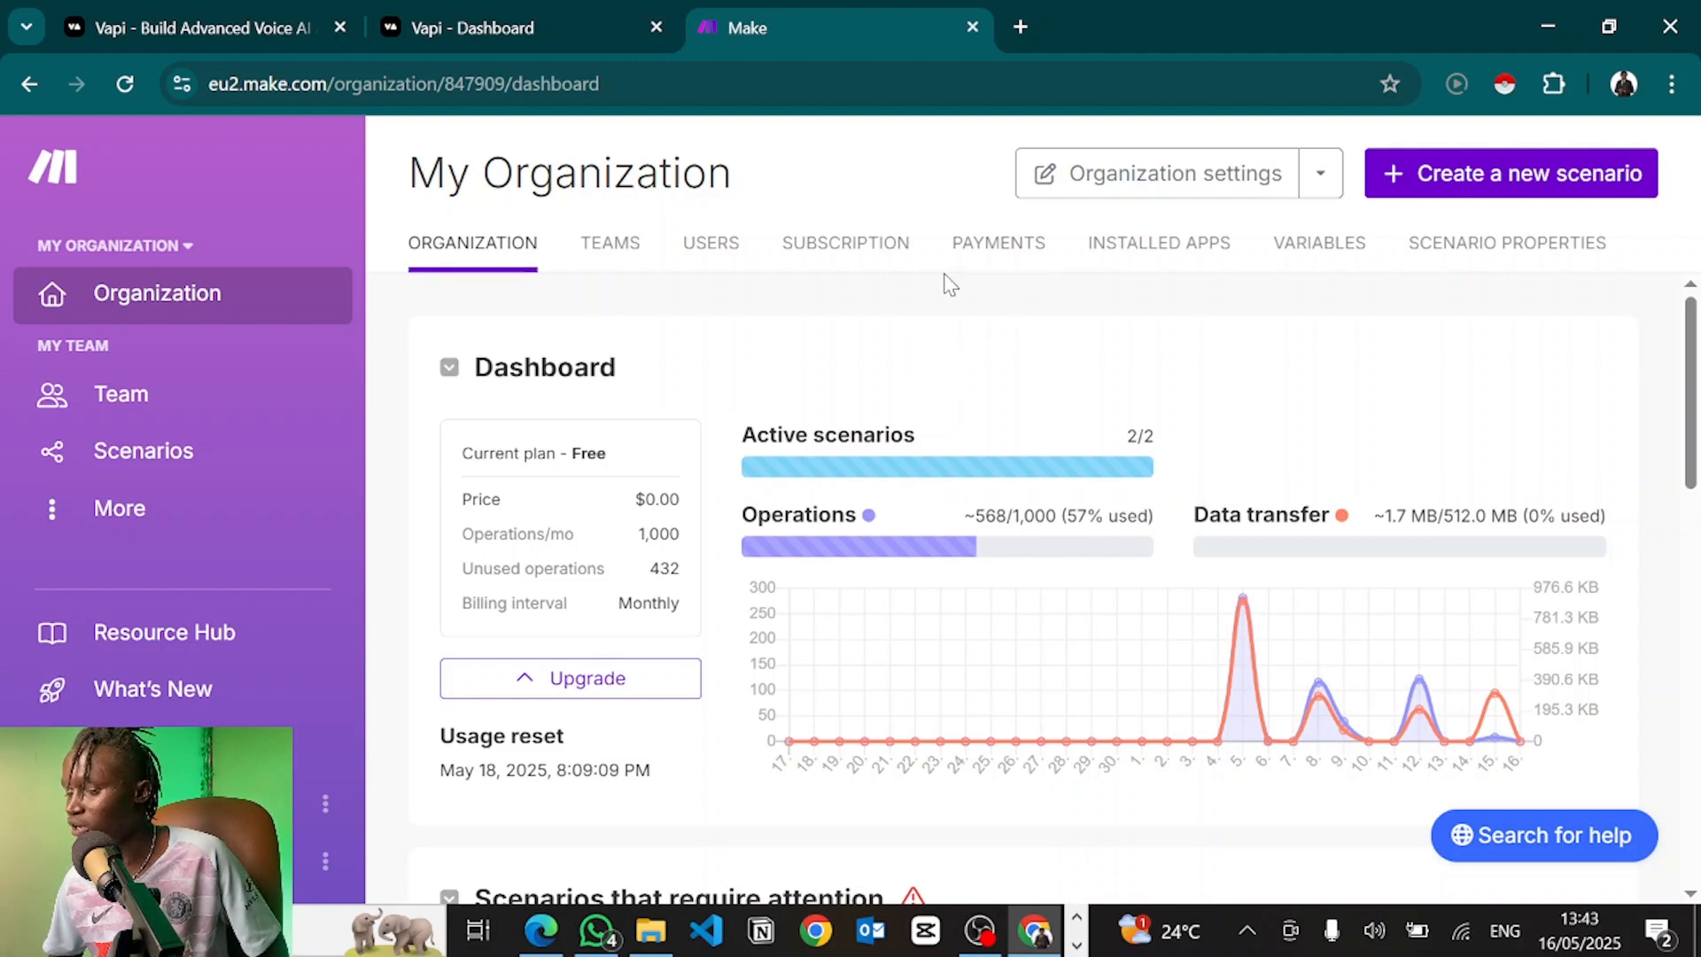
{"action": "left_click", "coordinate": [1471, 178]}
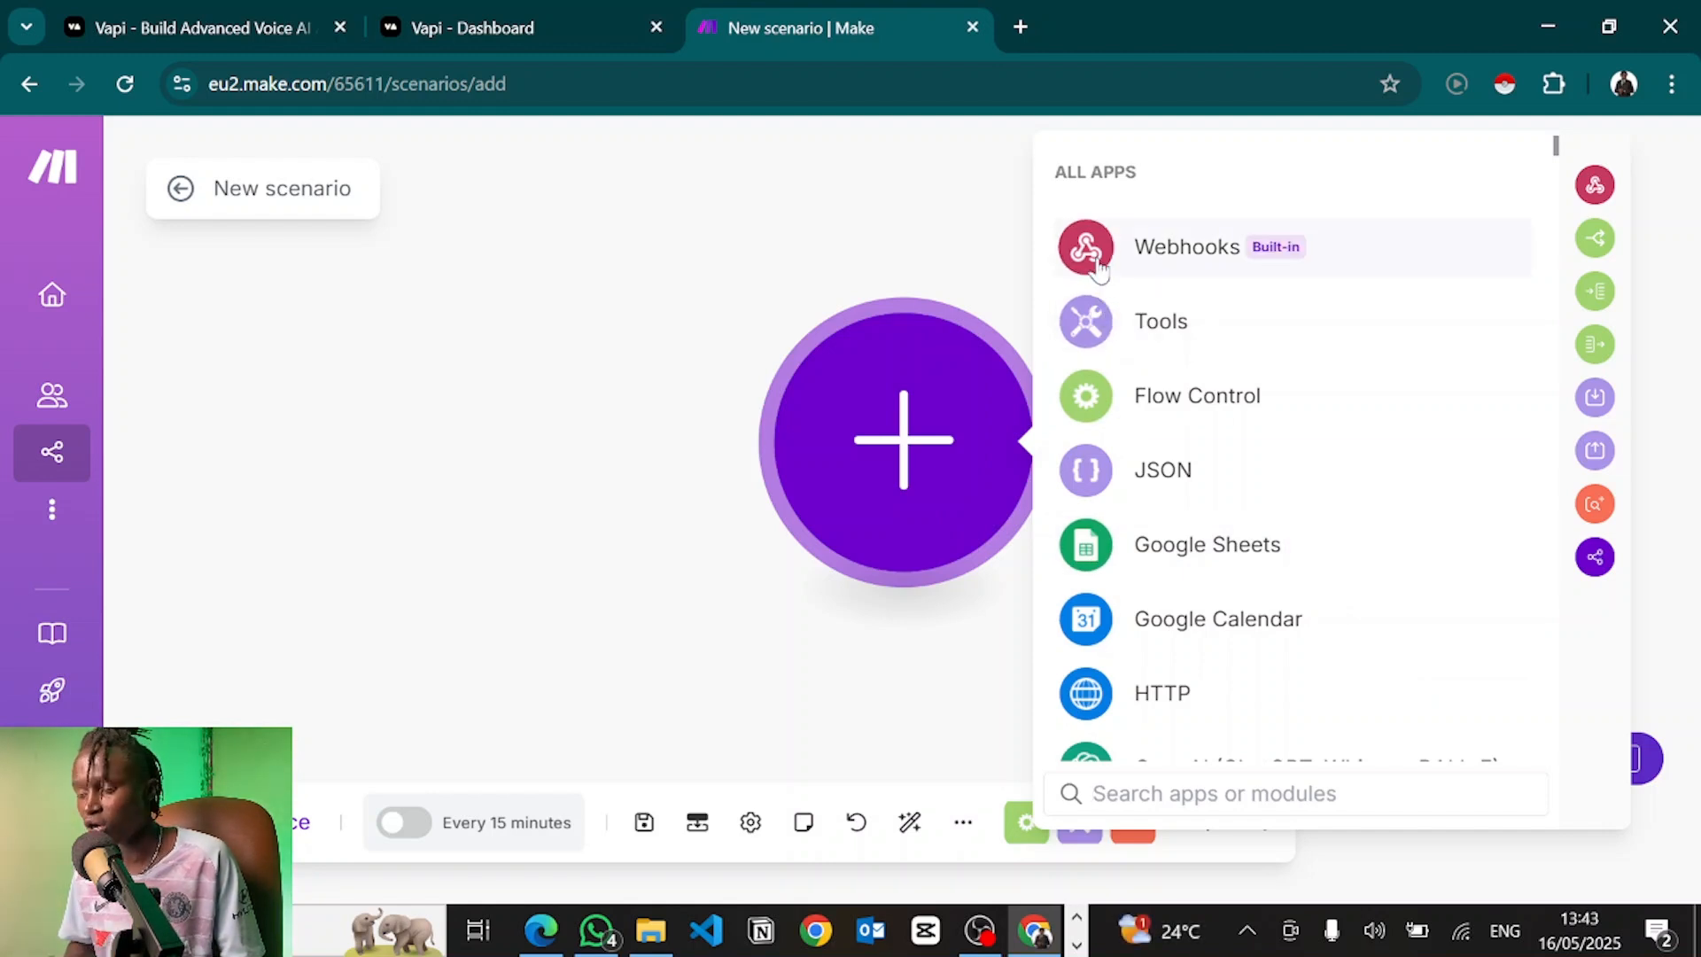
{"action": "left_click", "coordinate": [383, 14]}
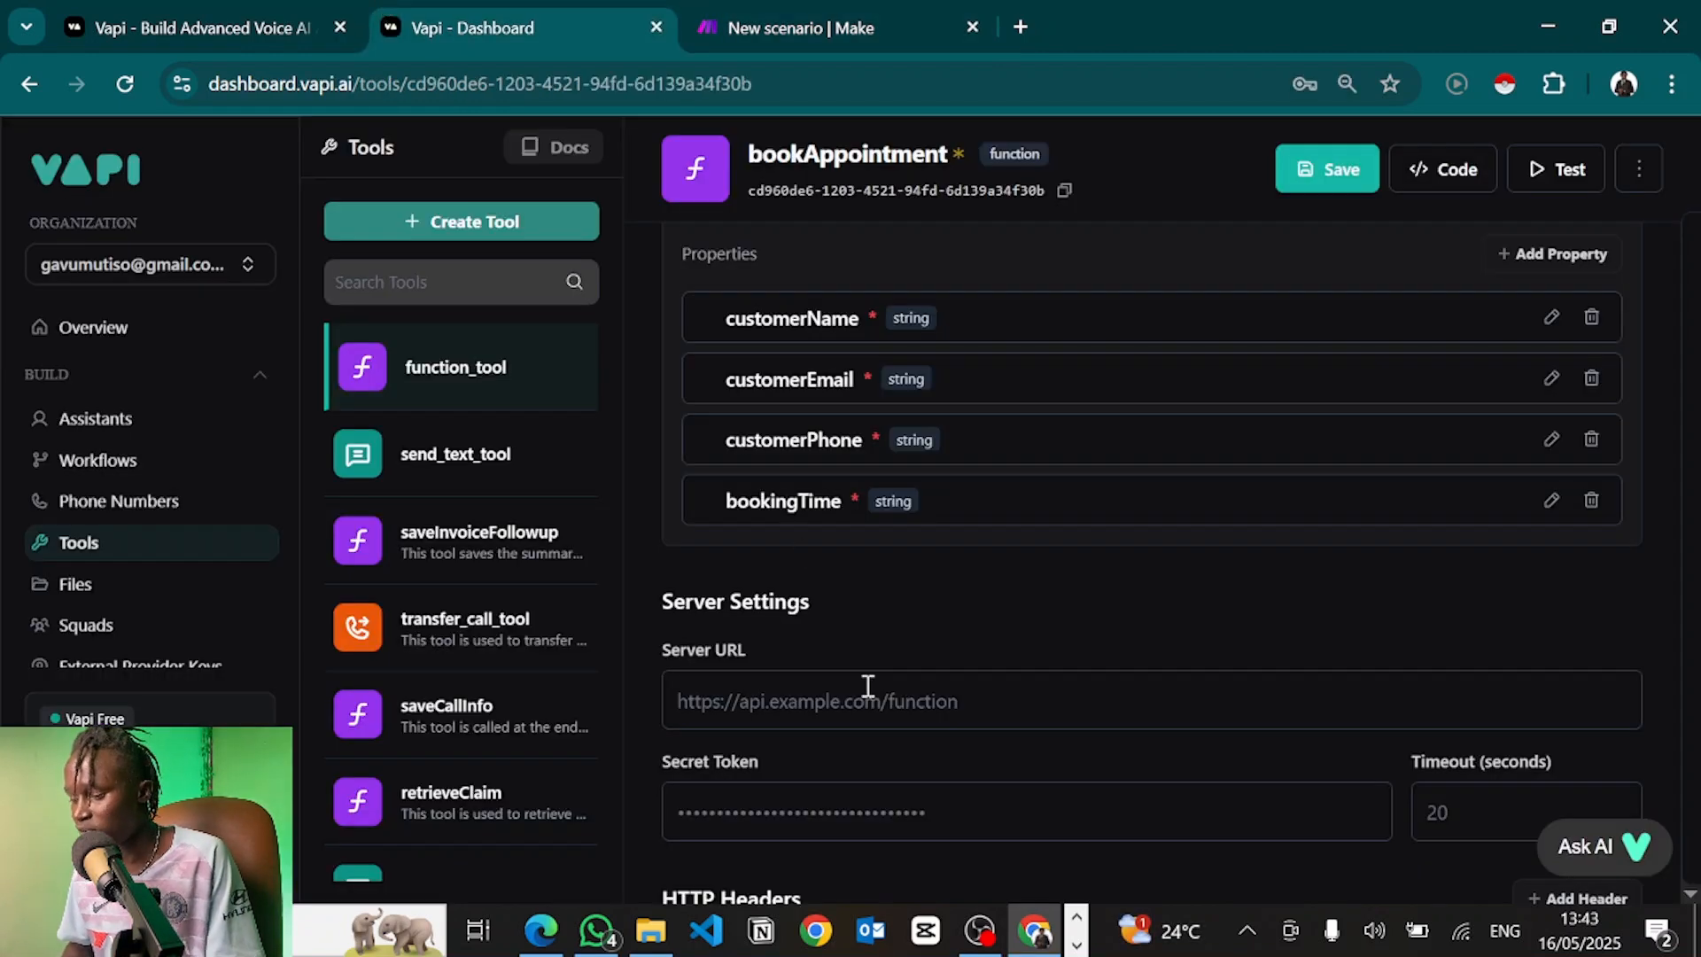
{"action": "left_click", "coordinate": [767, 695]}
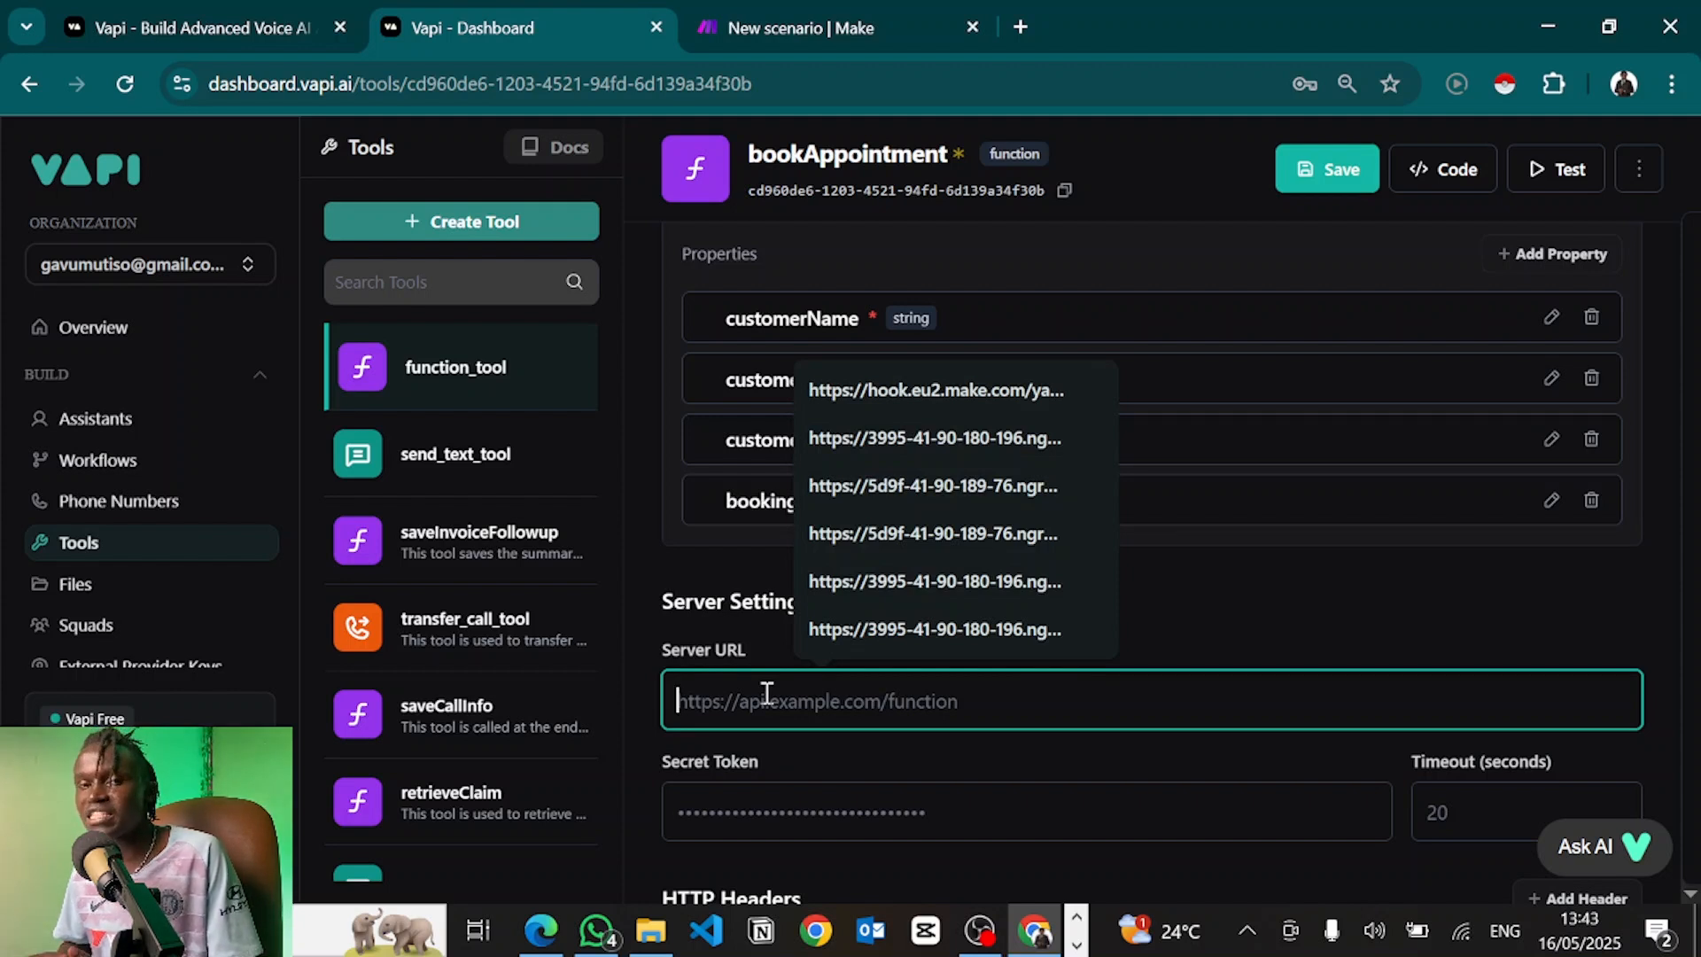
{"action": "left_click", "coordinate": [776, 19]}
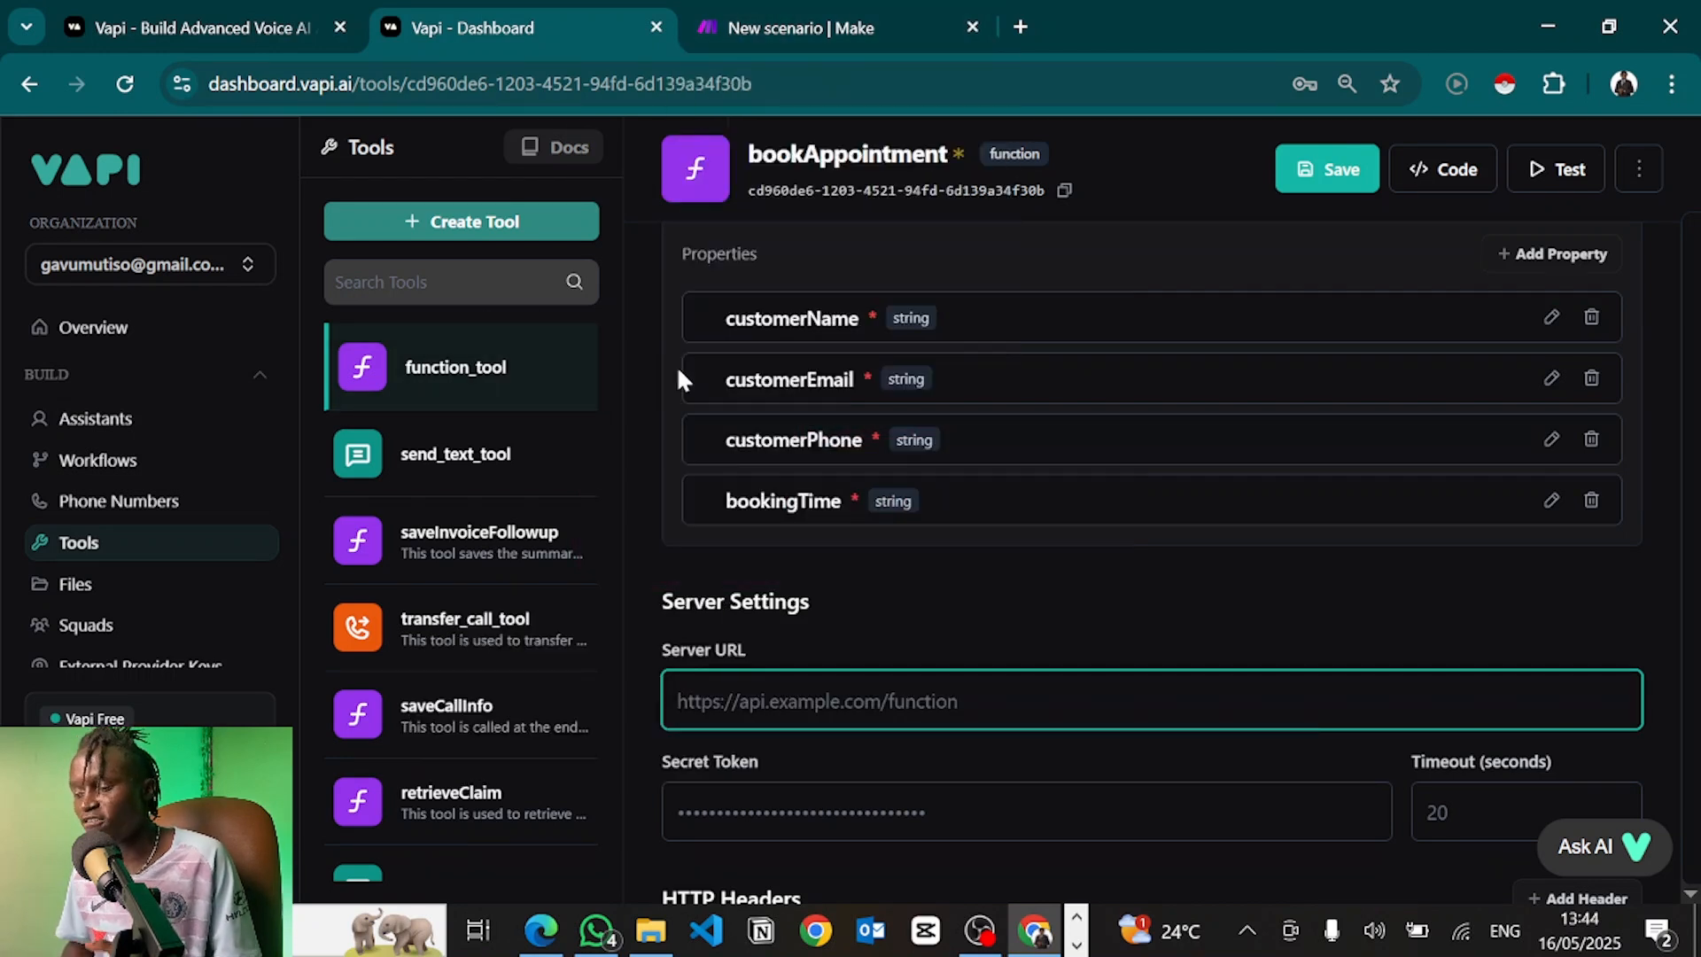
{"action": "left_click_drag", "start_coordinate": [714, 321], "coordinate": [867, 518]}
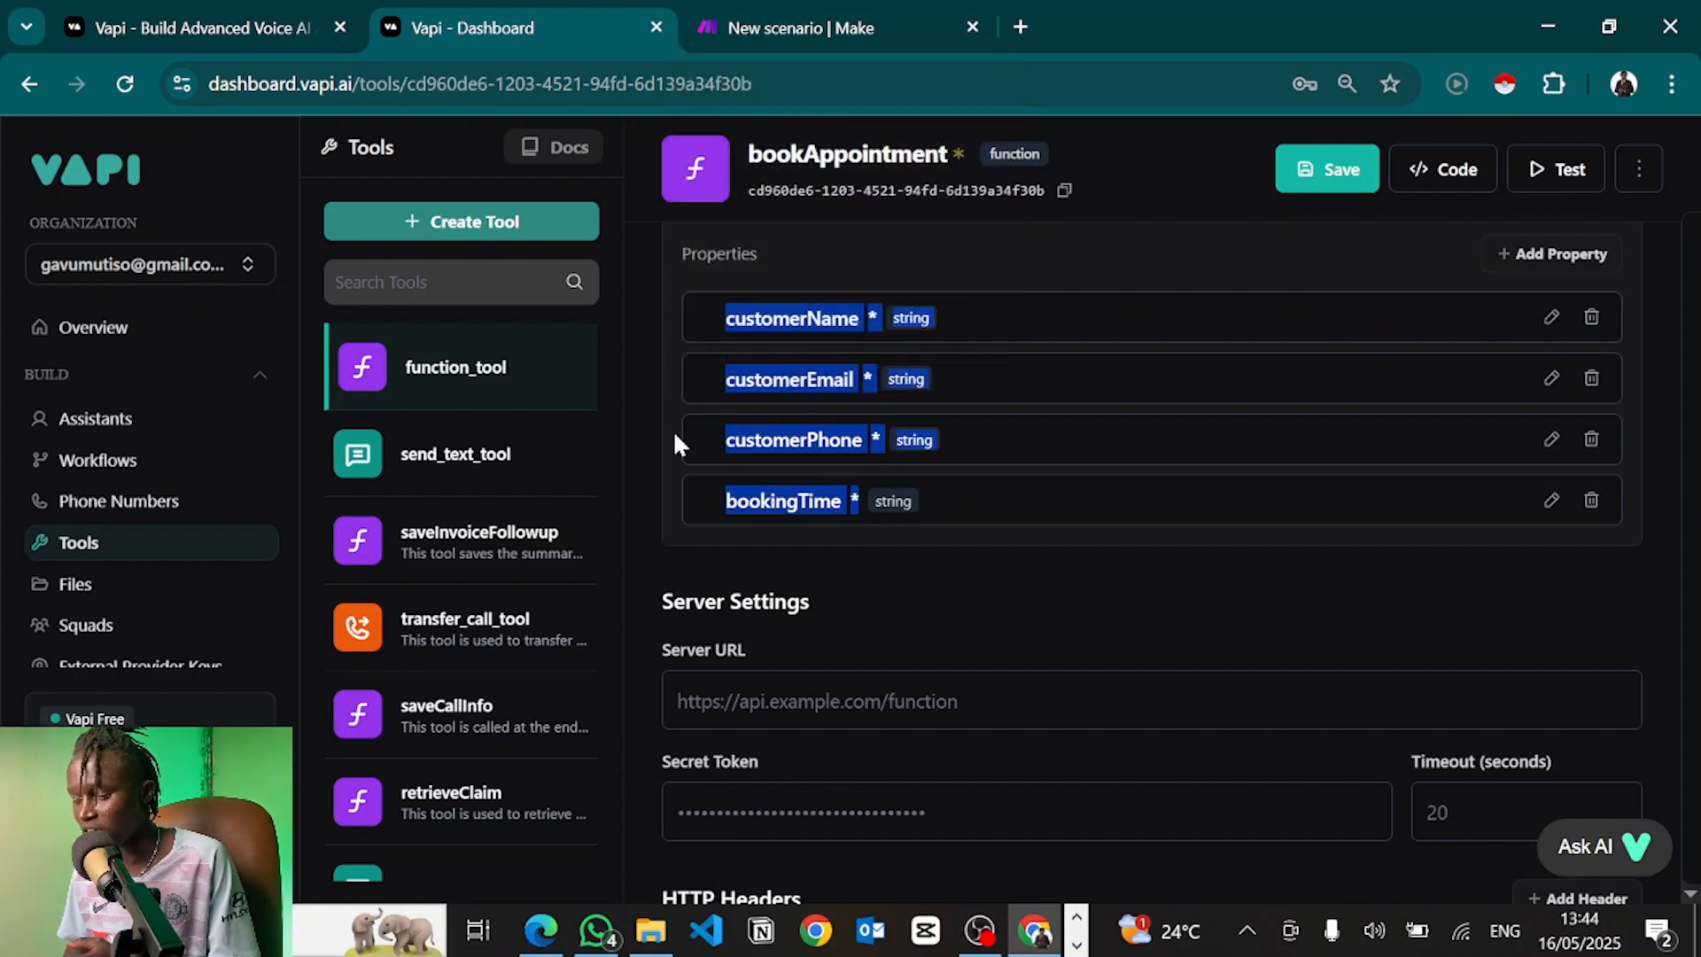
{"action": "left_click", "coordinate": [709, 714]}
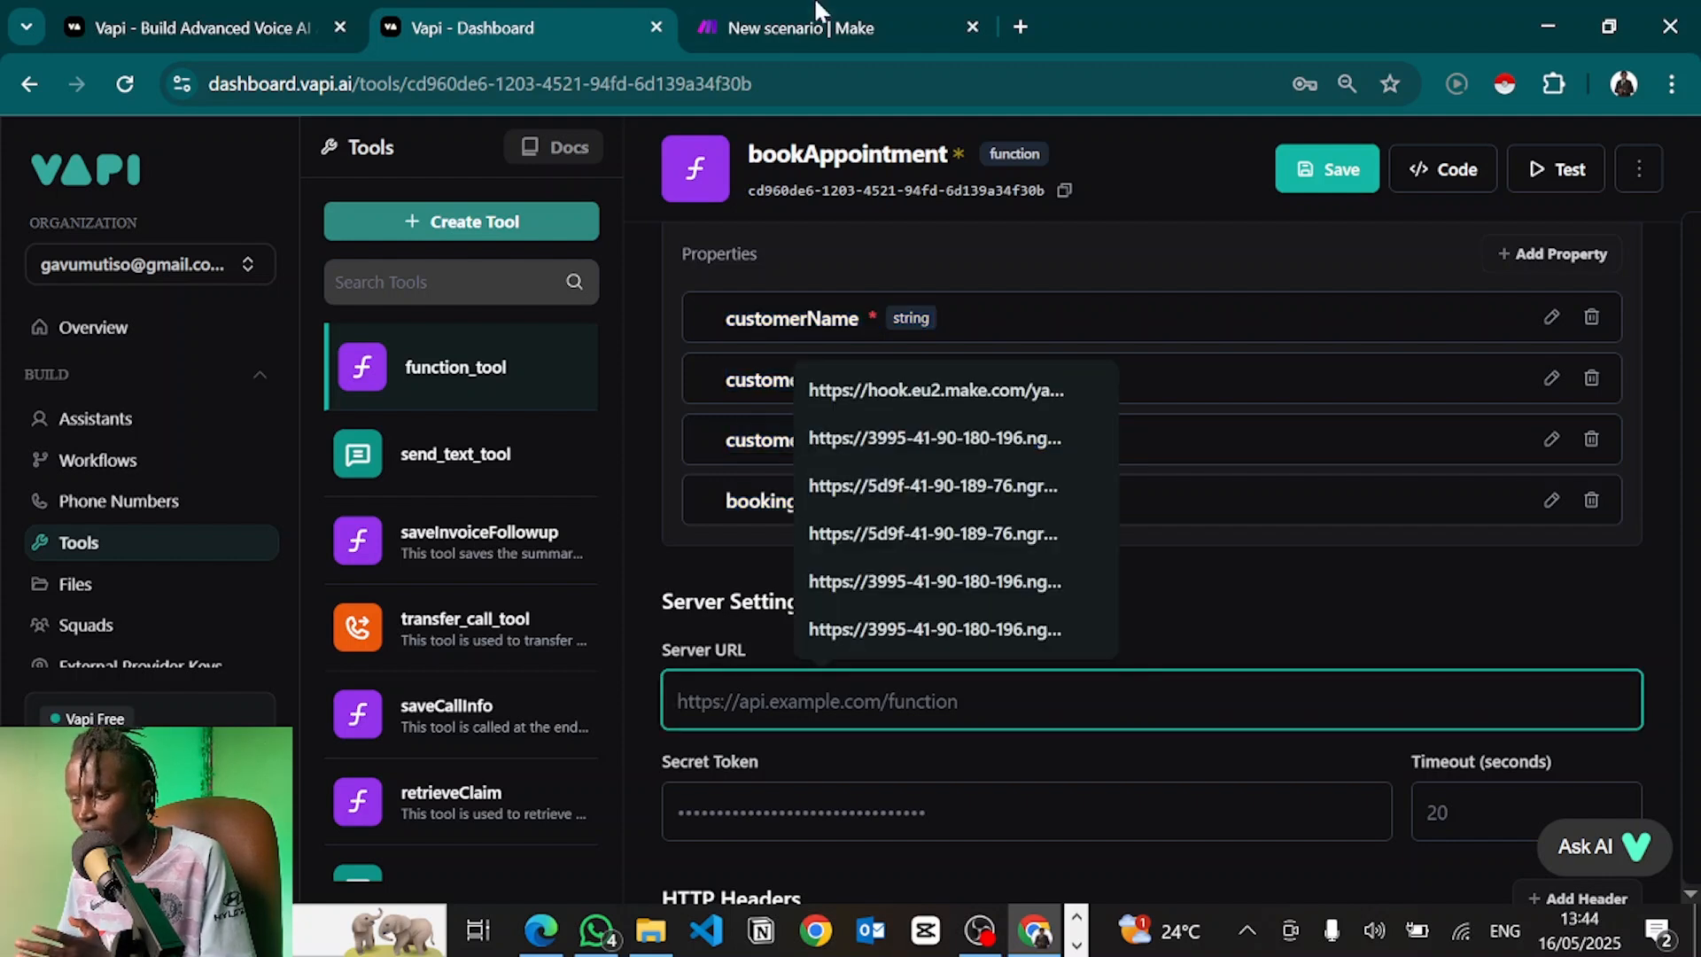
{"action": "left_click", "coordinate": [873, 37]}
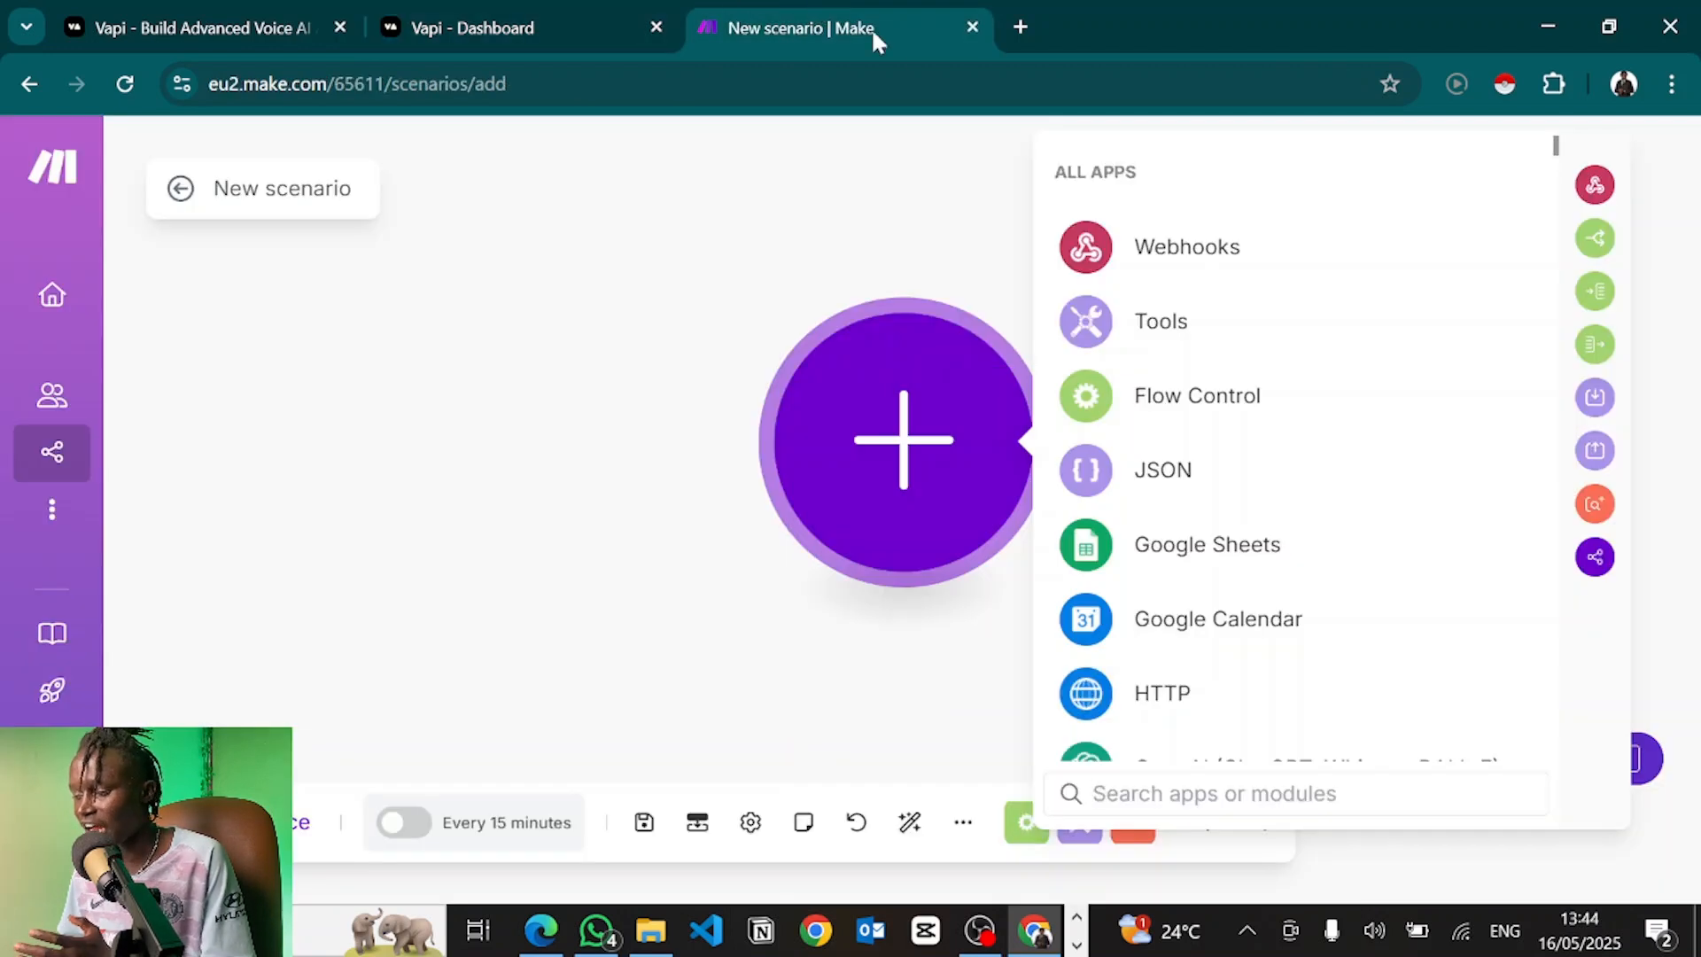
Add a Custom webhook module using a new hook 'appointment webhook' and copy its address
{"action": "left_click", "coordinate": [1129, 245]}
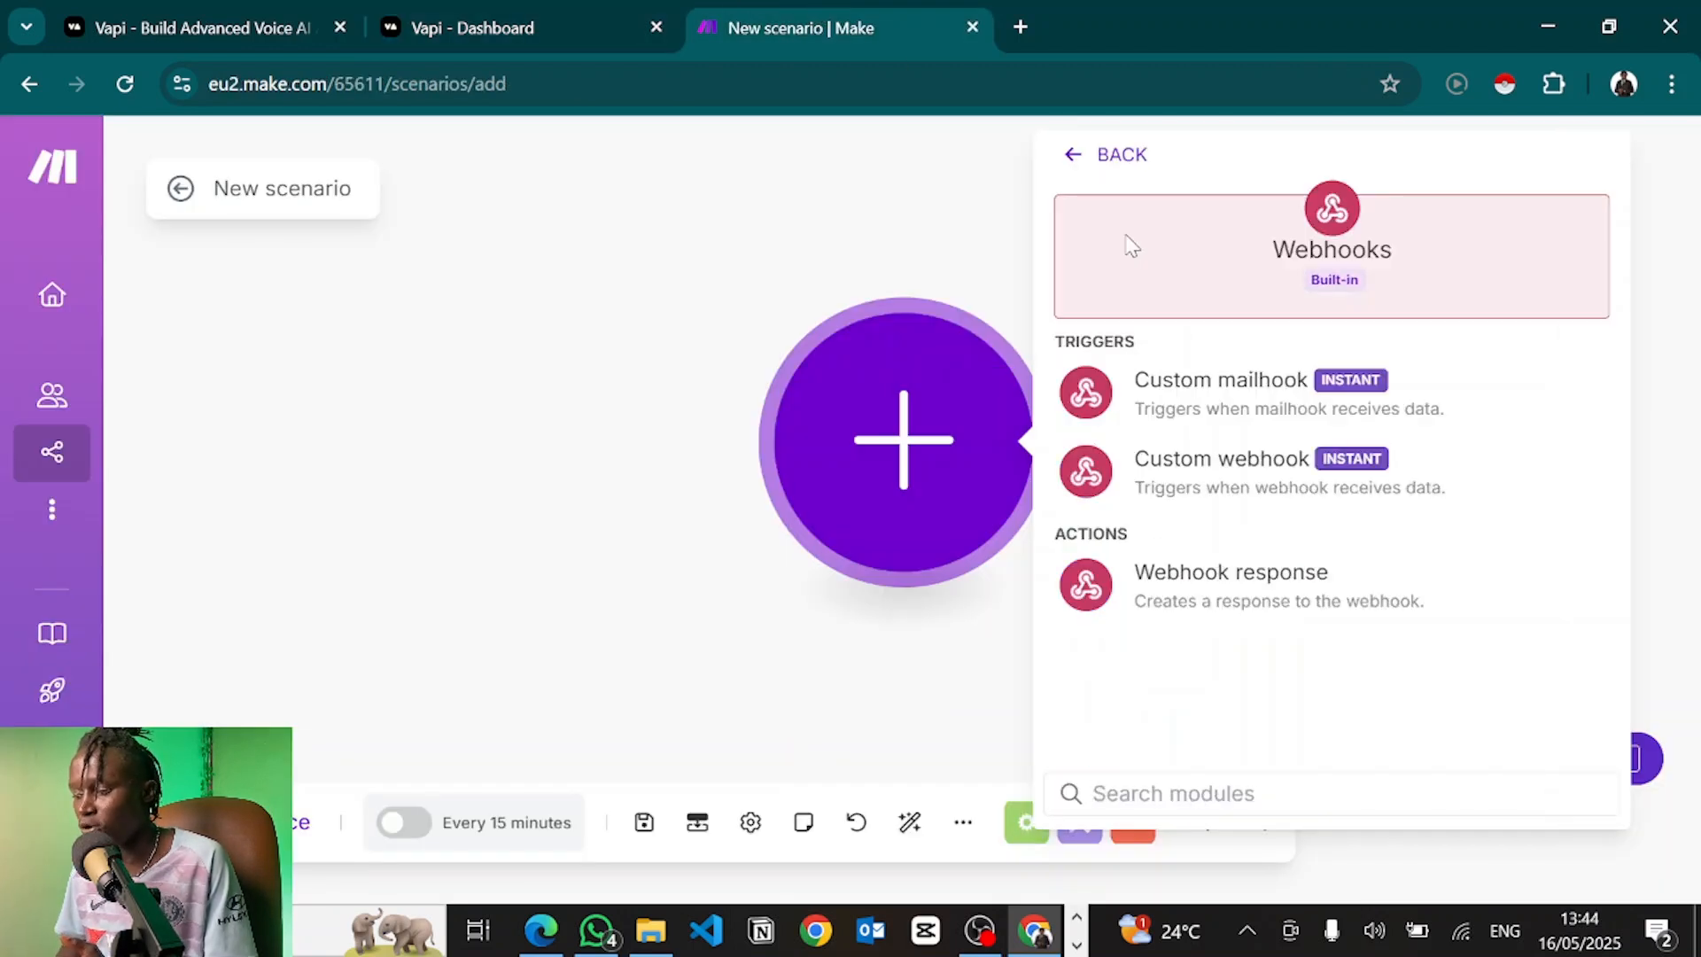
{"action": "left_click", "coordinate": [1174, 483]}
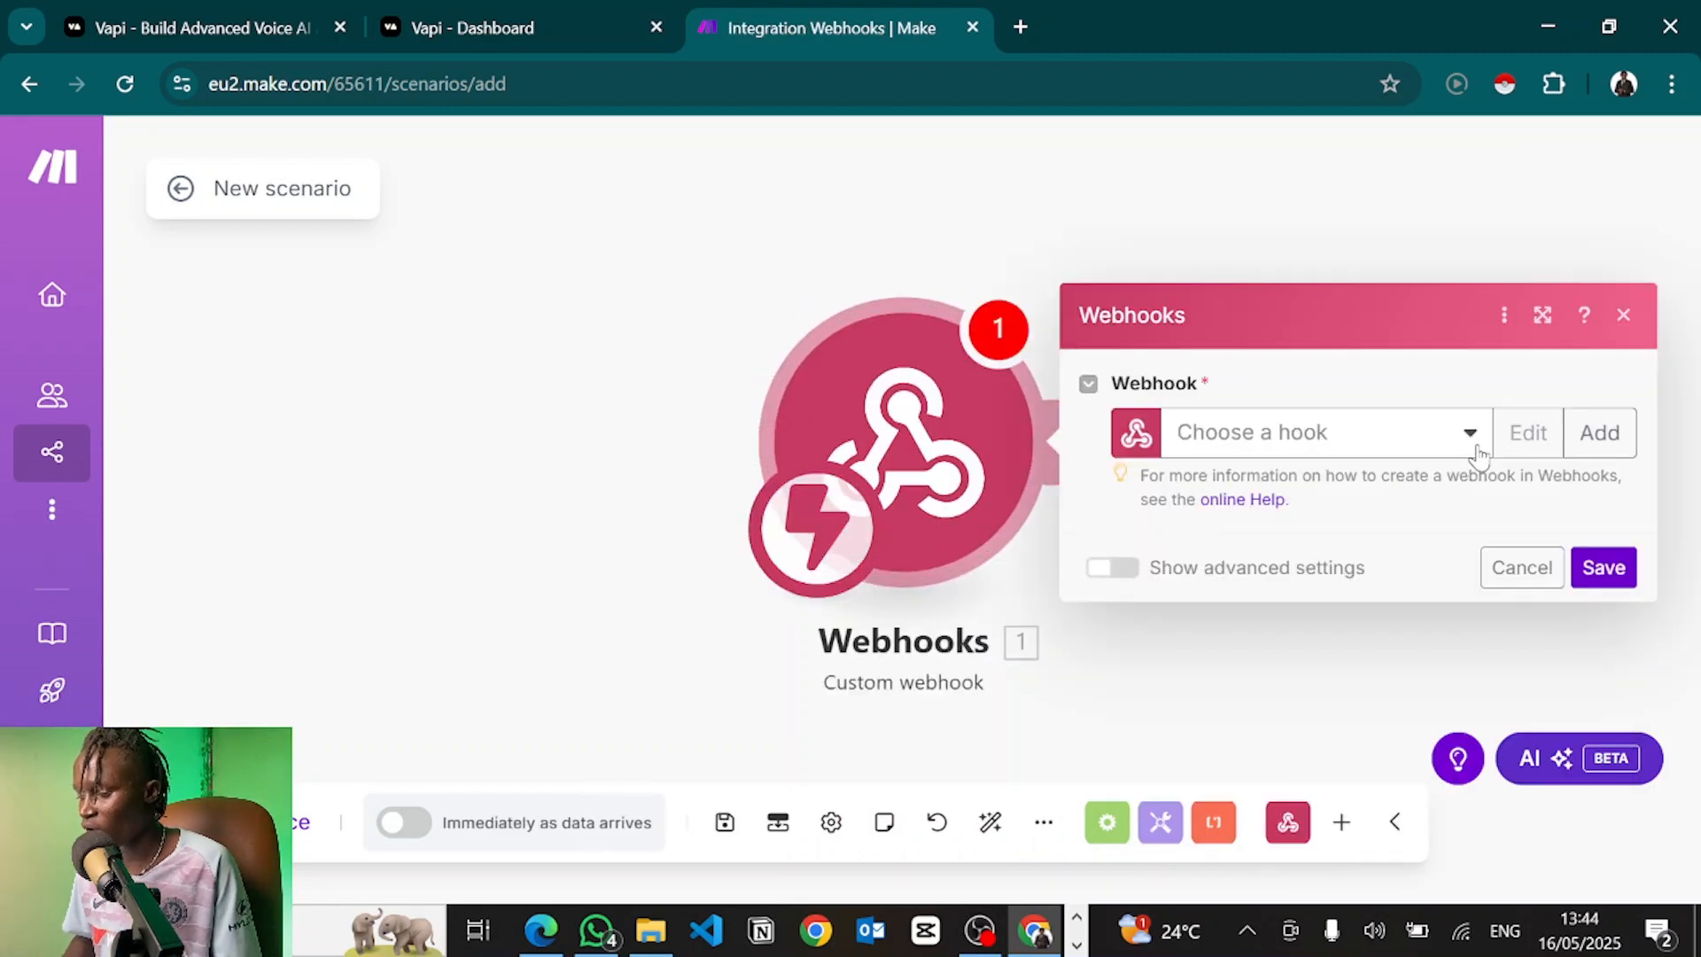
{"action": "left_click", "coordinate": [1591, 433]}
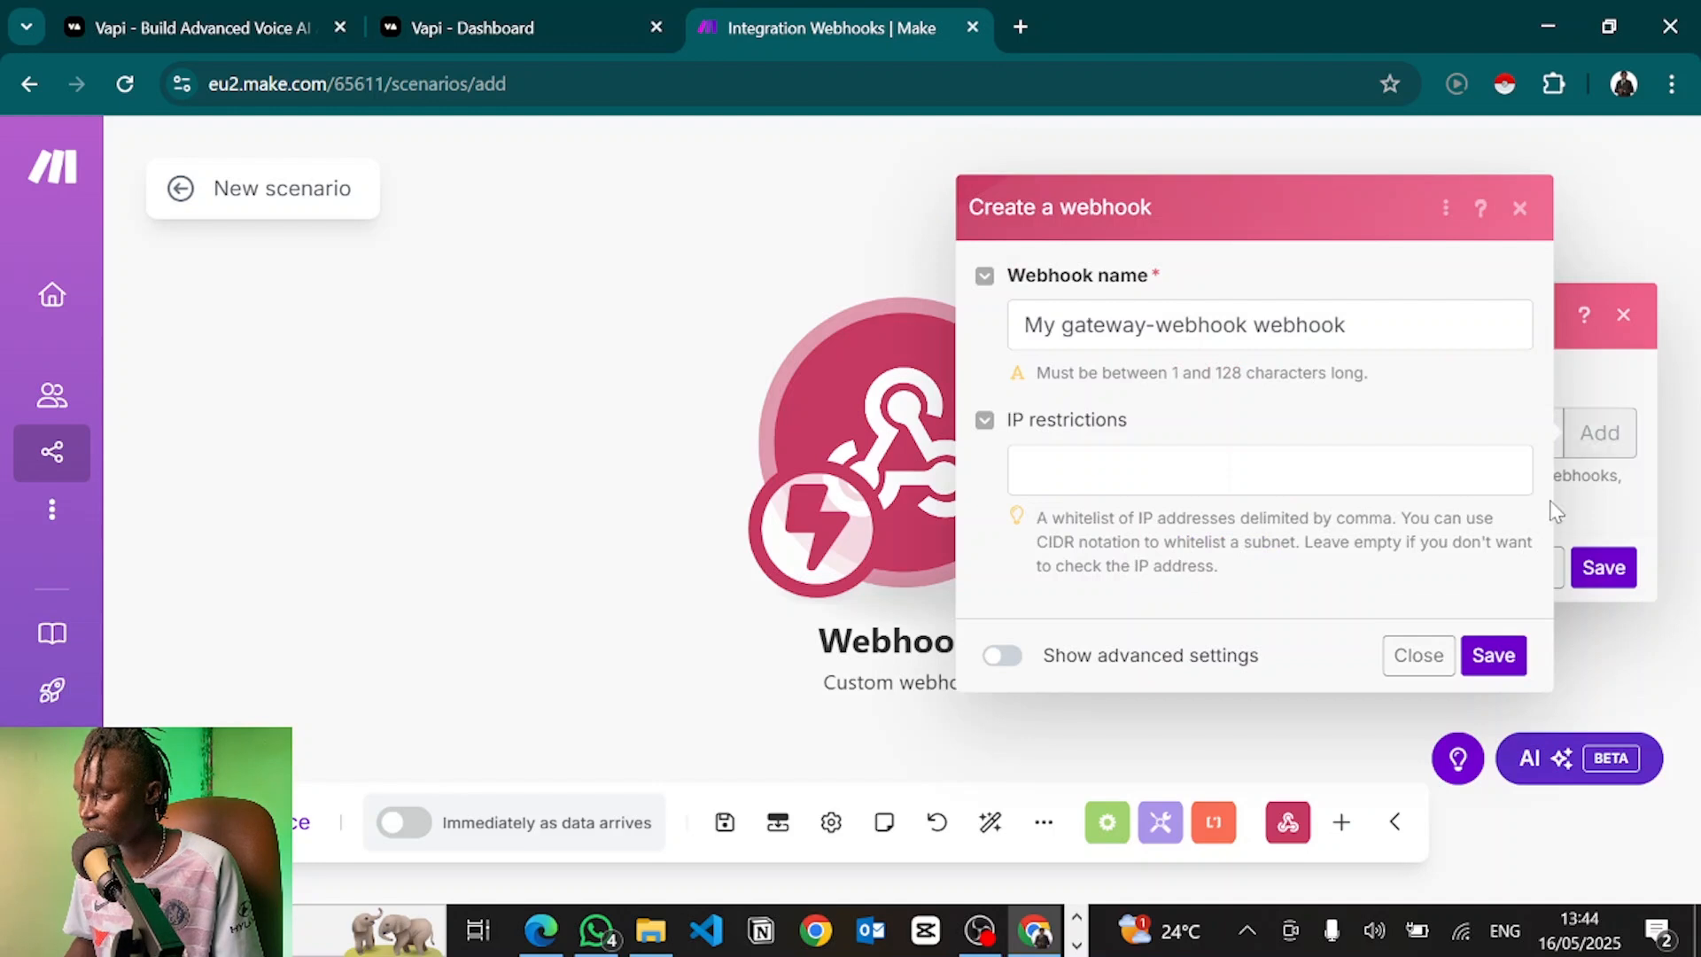
{"action": "triple_click", "coordinate": [1139, 327]}
{"action": "key", "text": "BackSpace"}
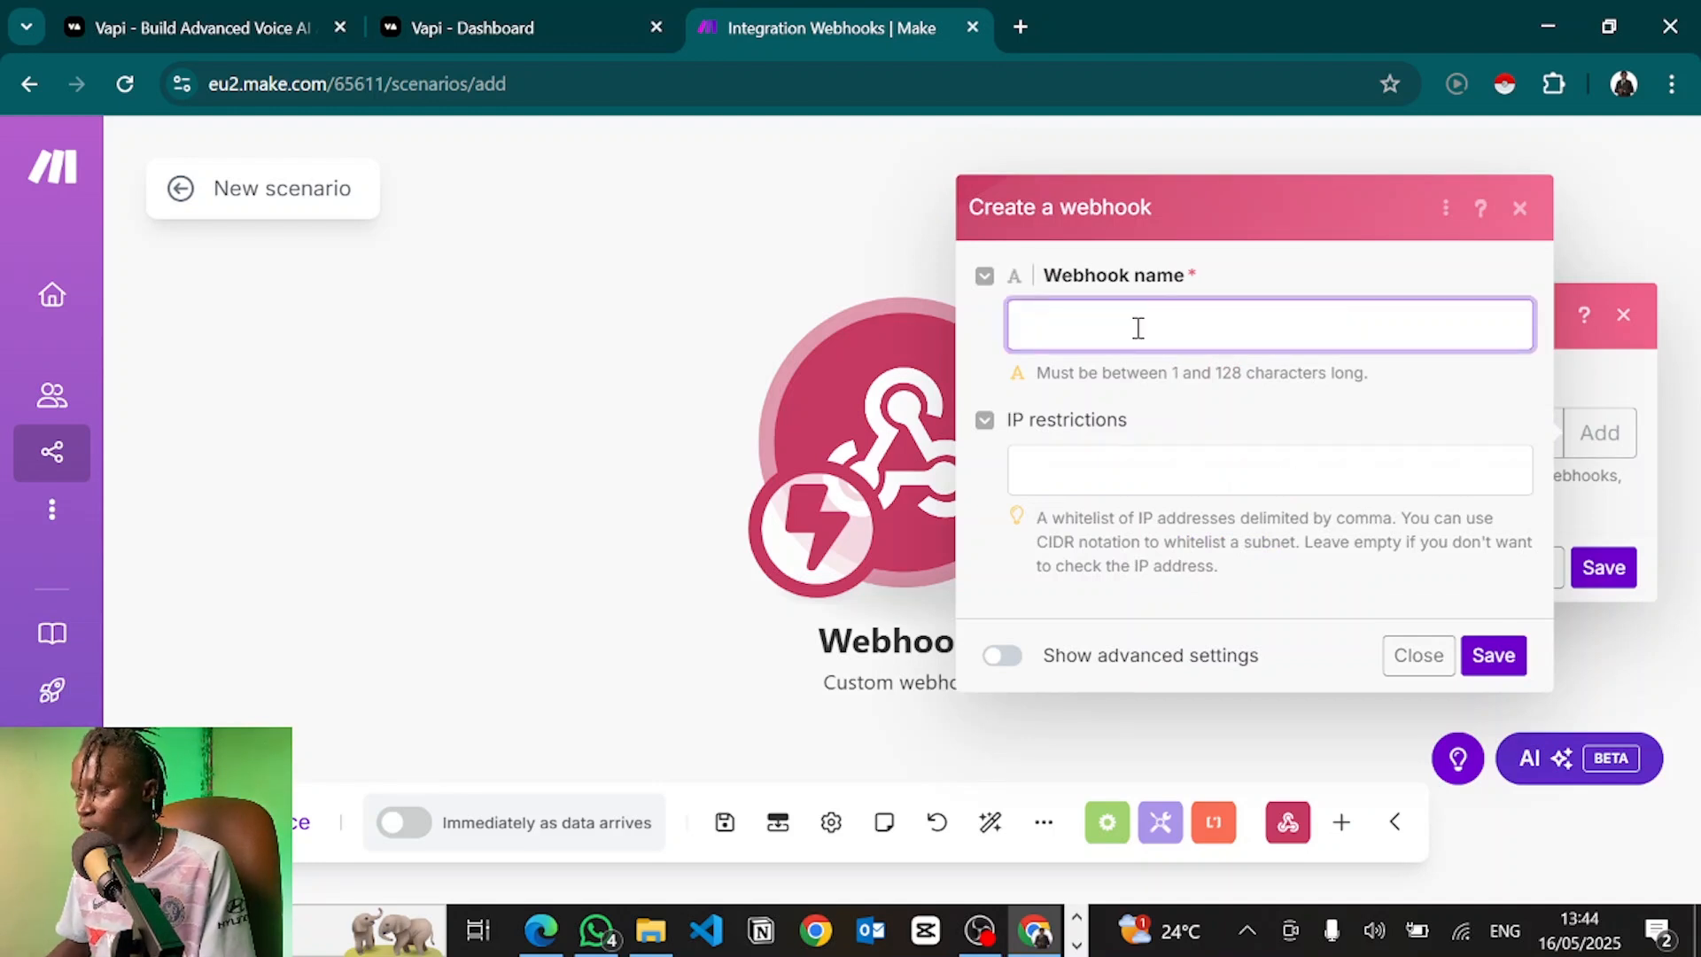
{"action": "type", "text": "appointm"}
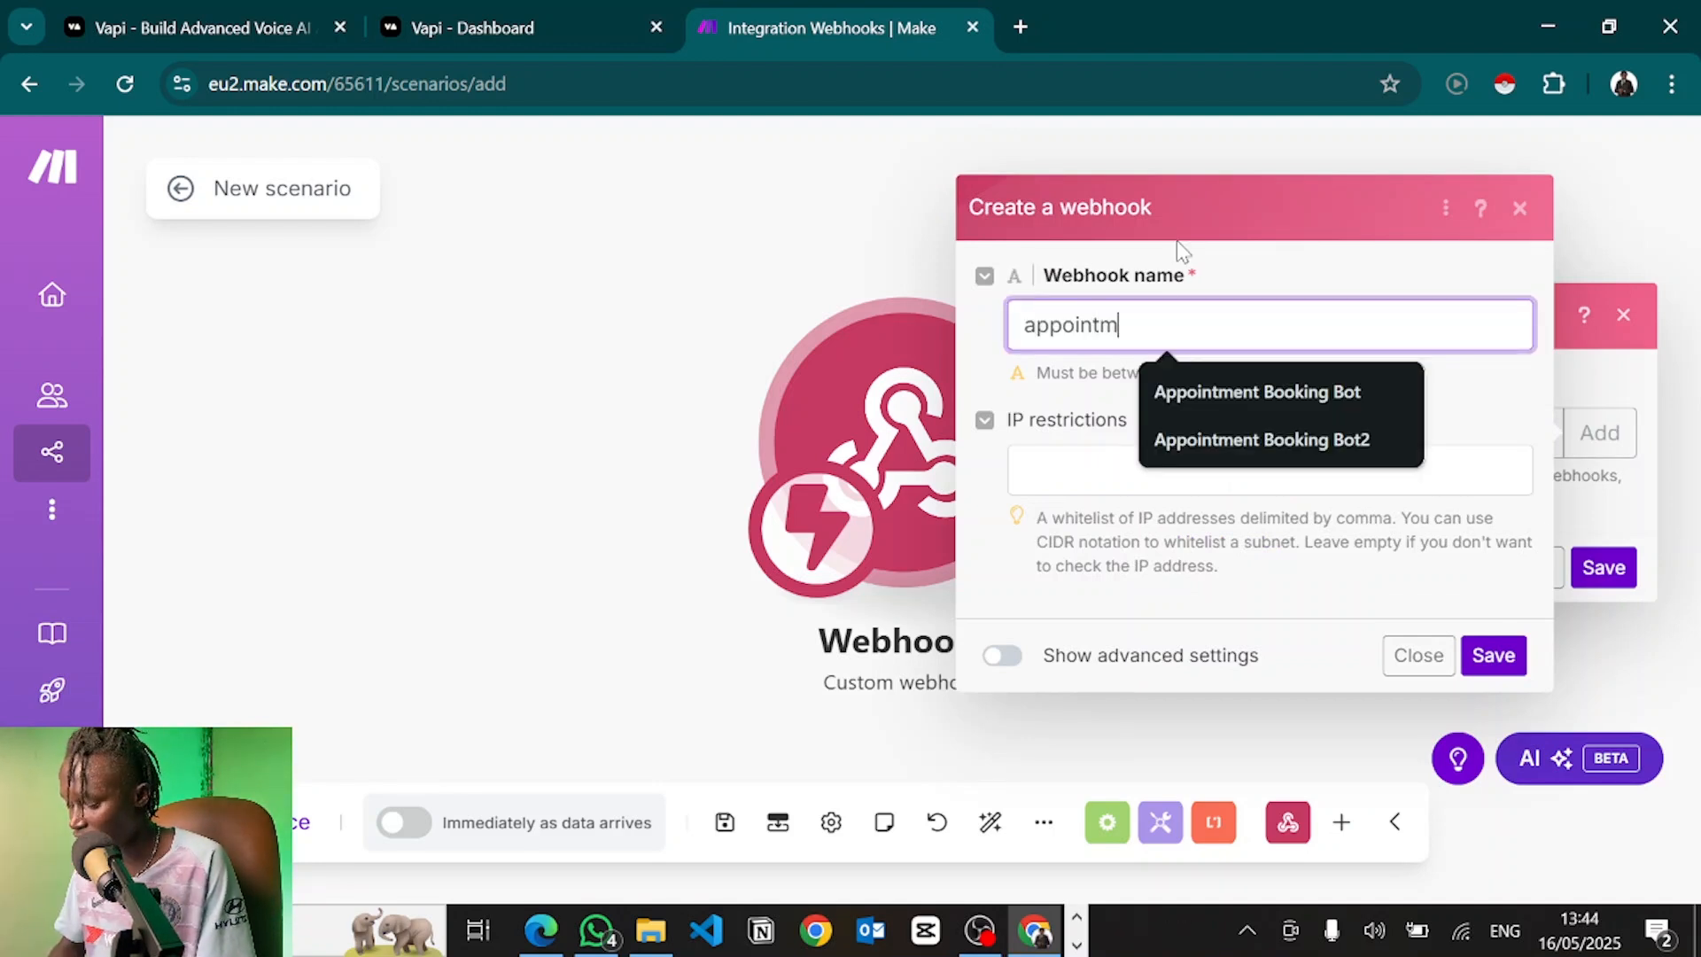
{"action": "type", "text": "ent webhook"}
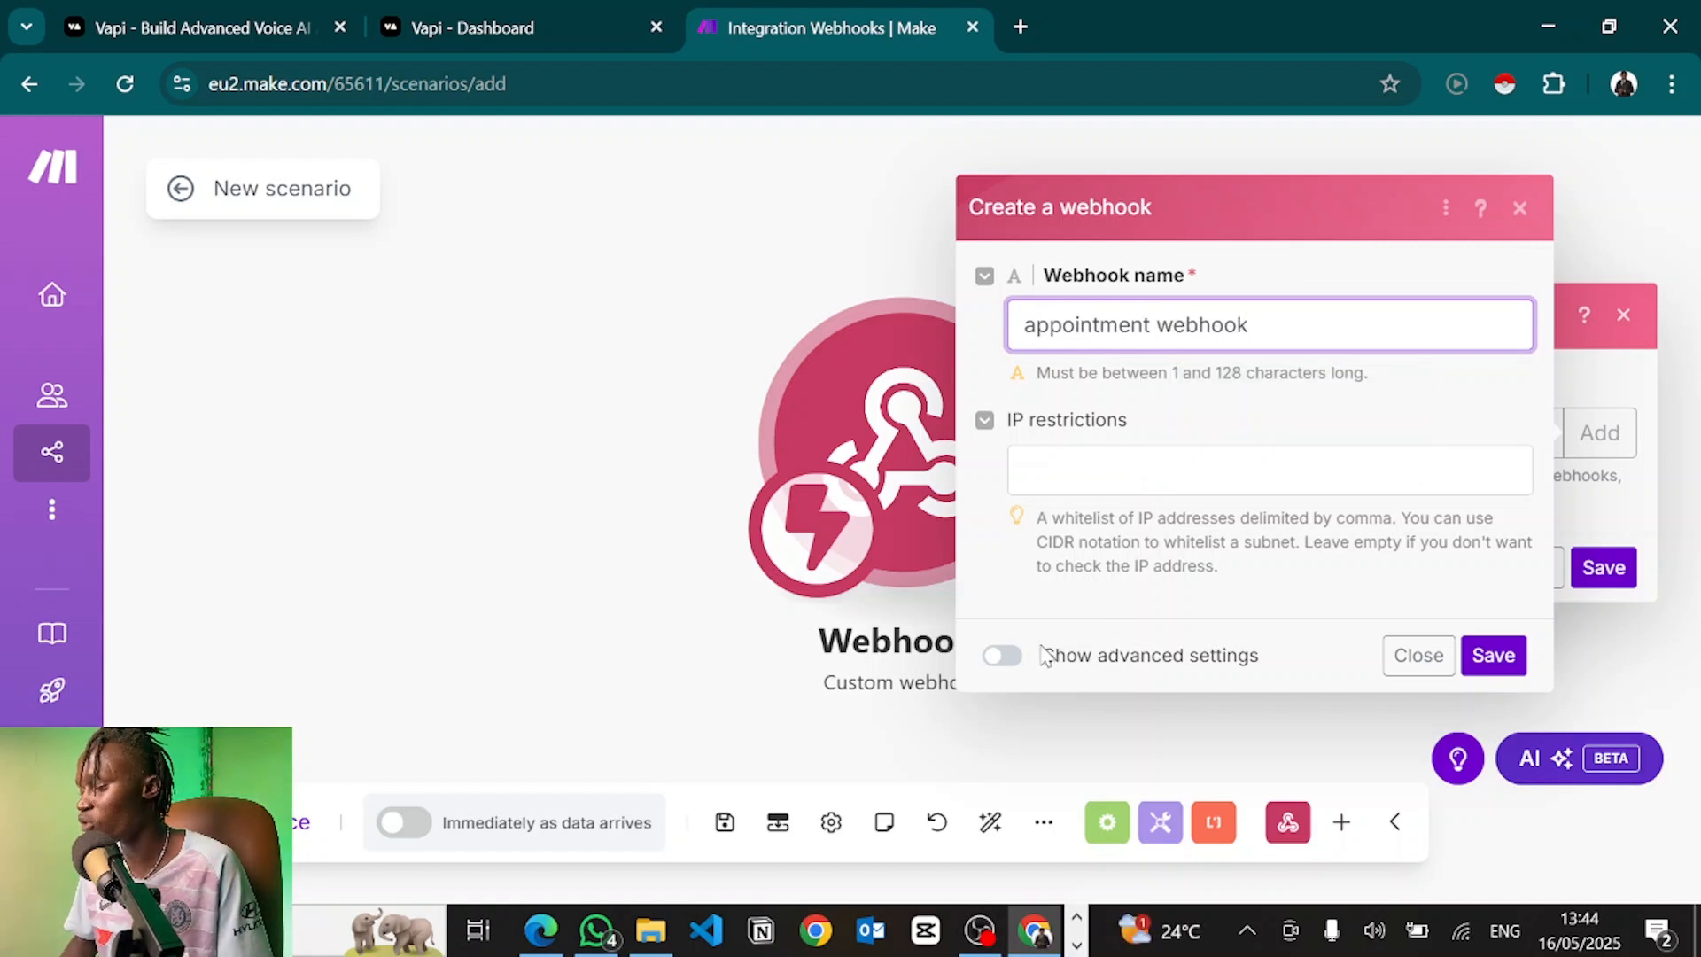
{"action": "left_click", "coordinate": [1493, 656]}
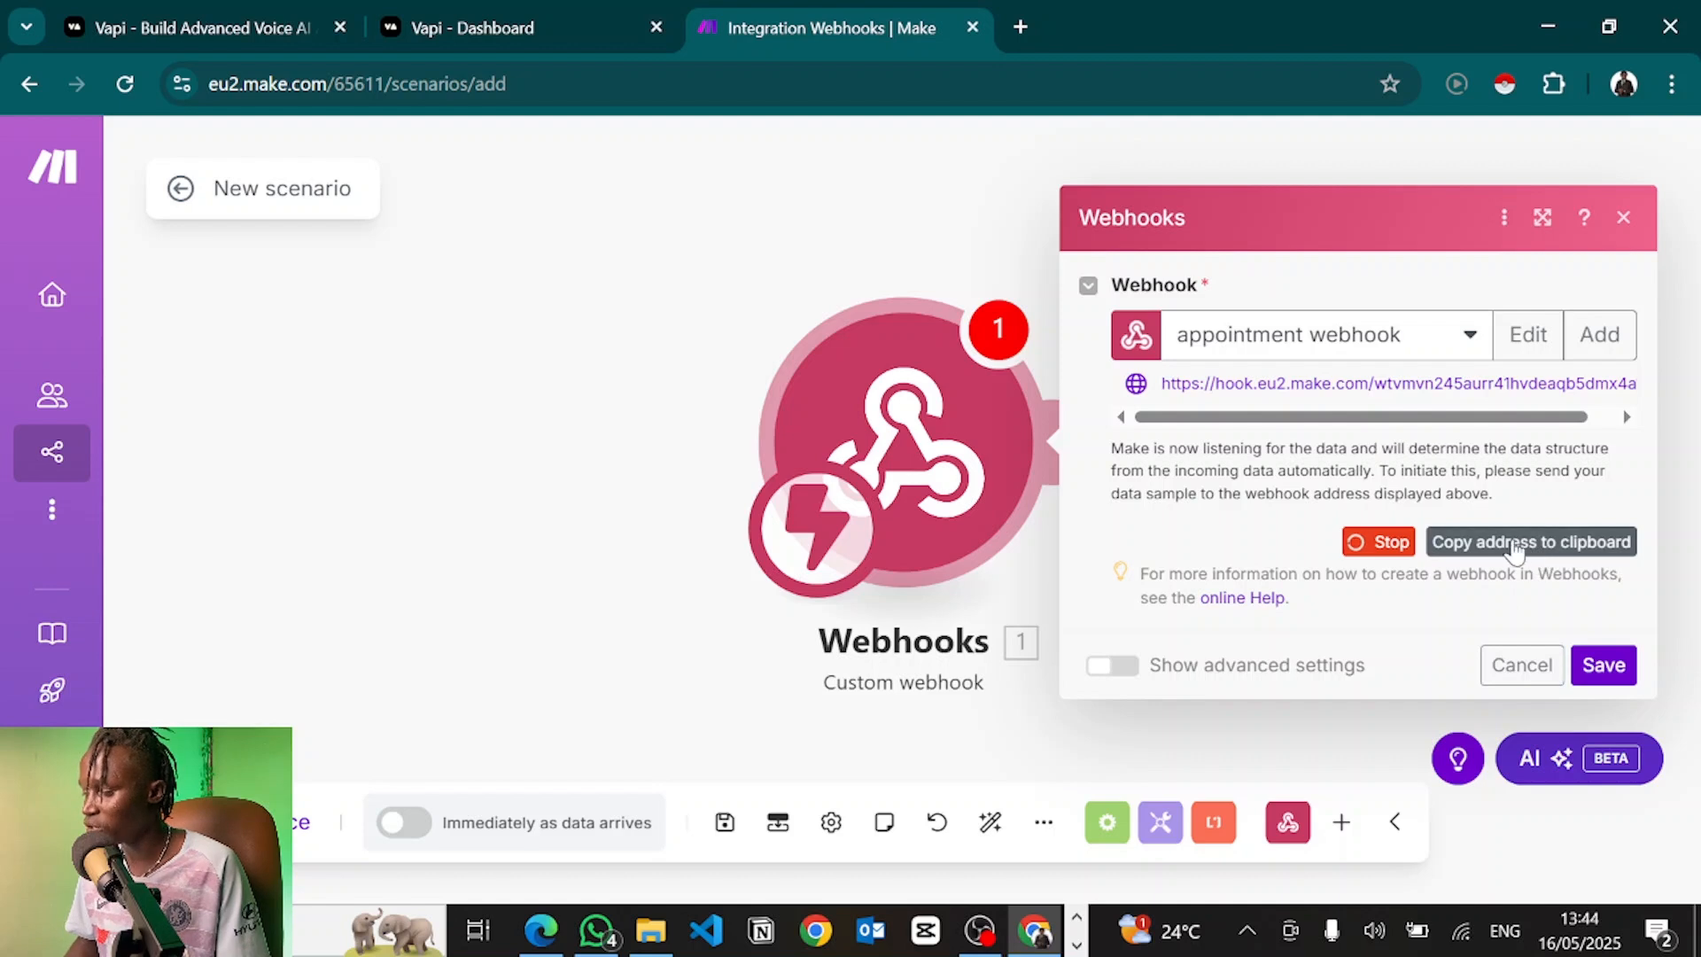
{"action": "left_click", "coordinate": [1511, 546]}
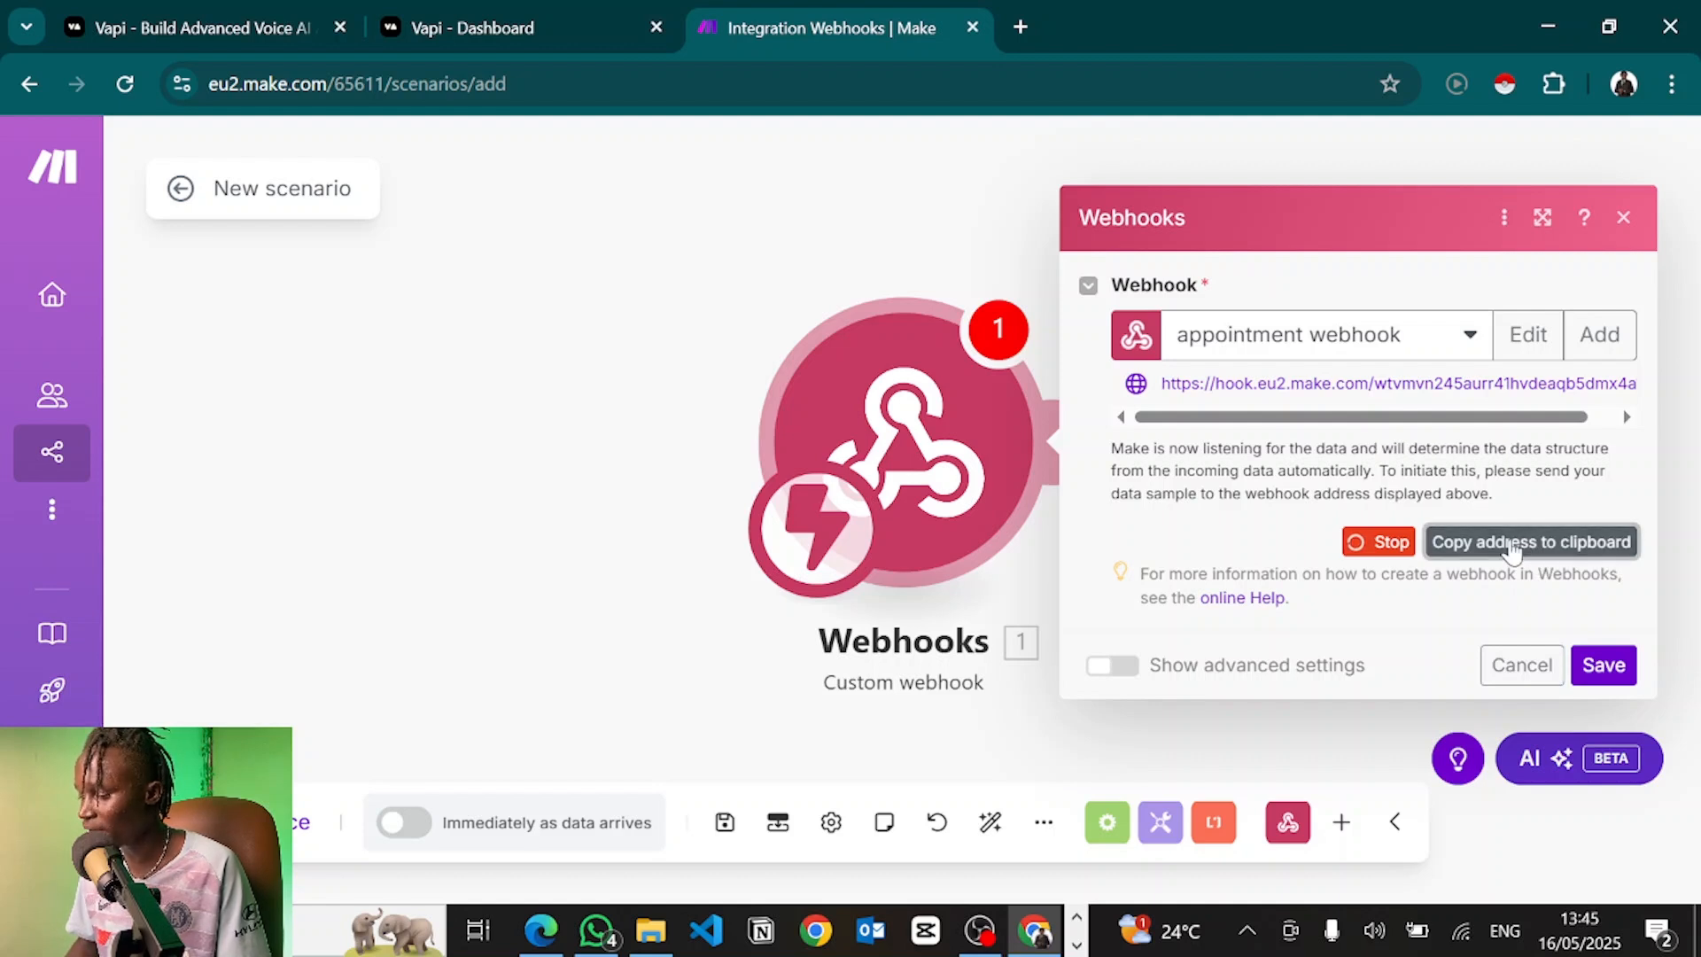
Paste the Make webhook address into the bookAppointment tool's Server URL field
{"action": "left_click", "coordinate": [620, 26]}
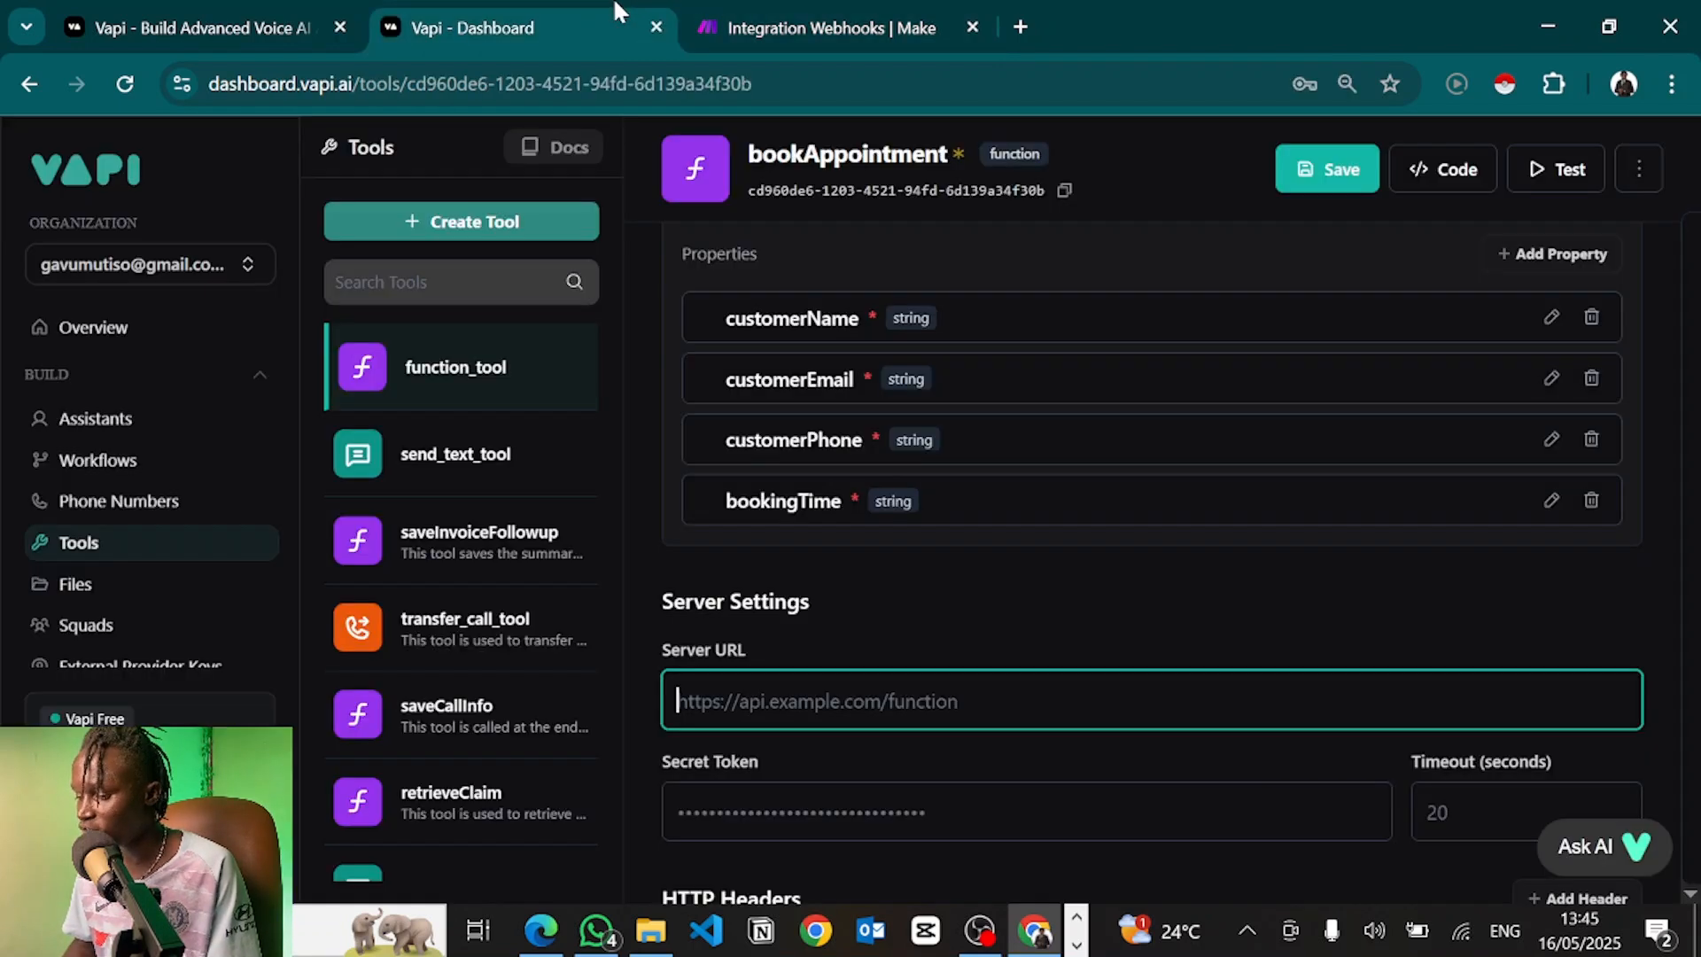
{"action": "left_click", "coordinate": [753, 703]}
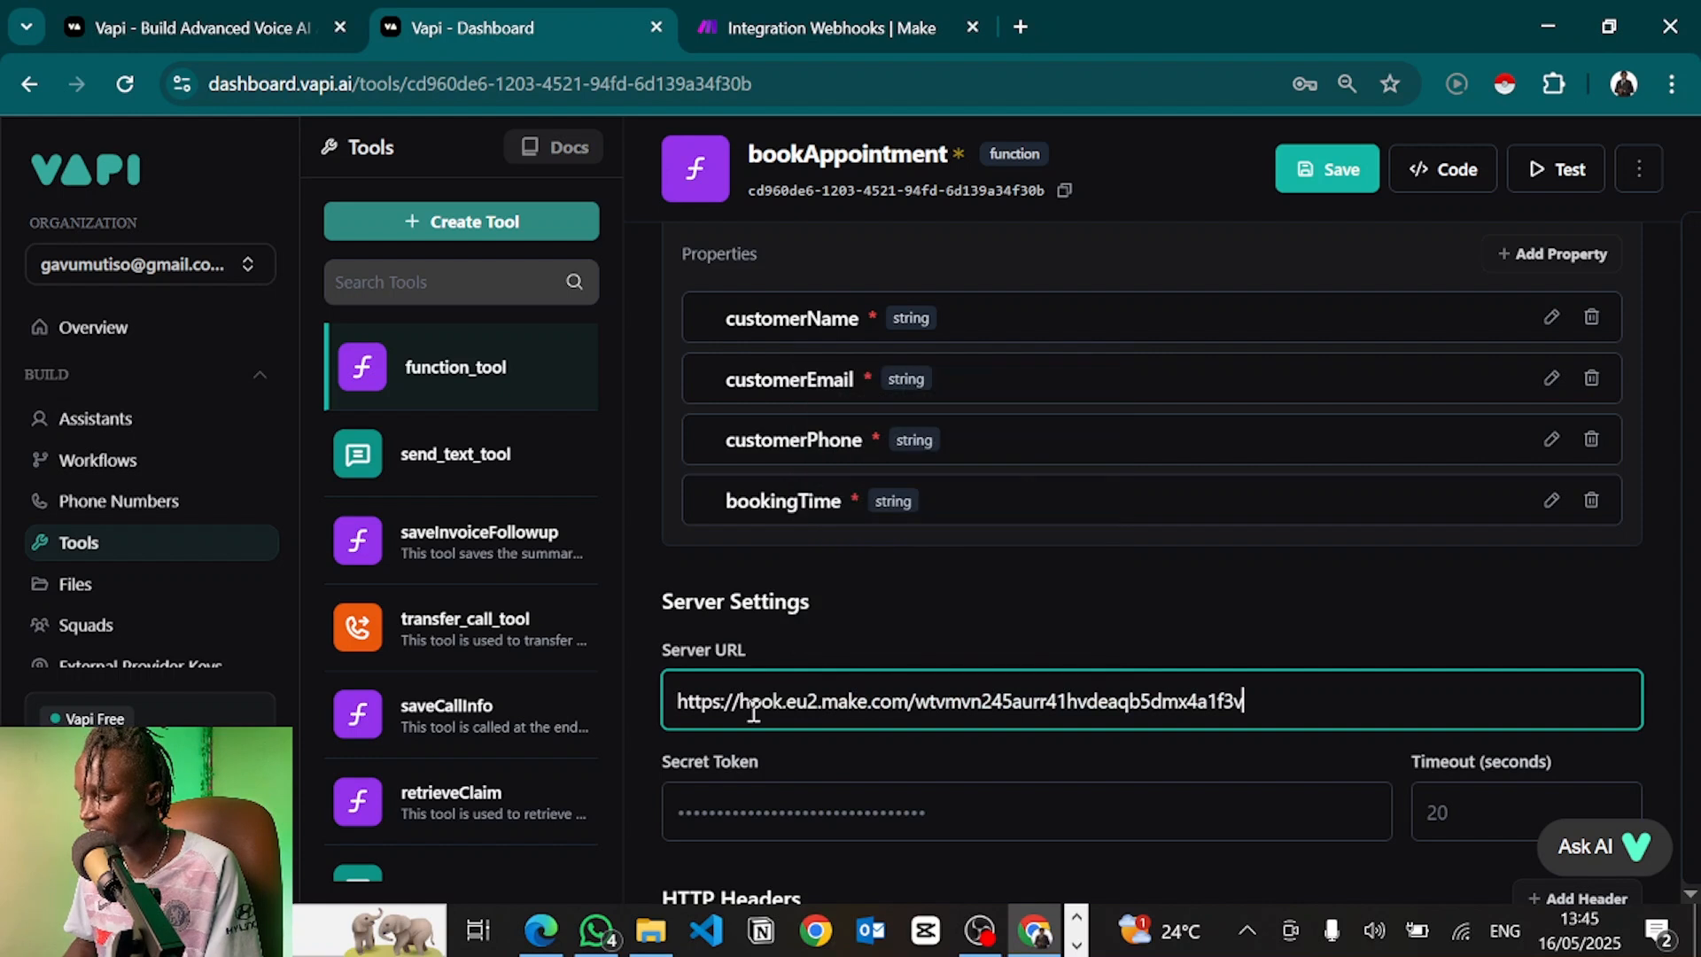
{"action": "left_click", "coordinate": [866, 635]}
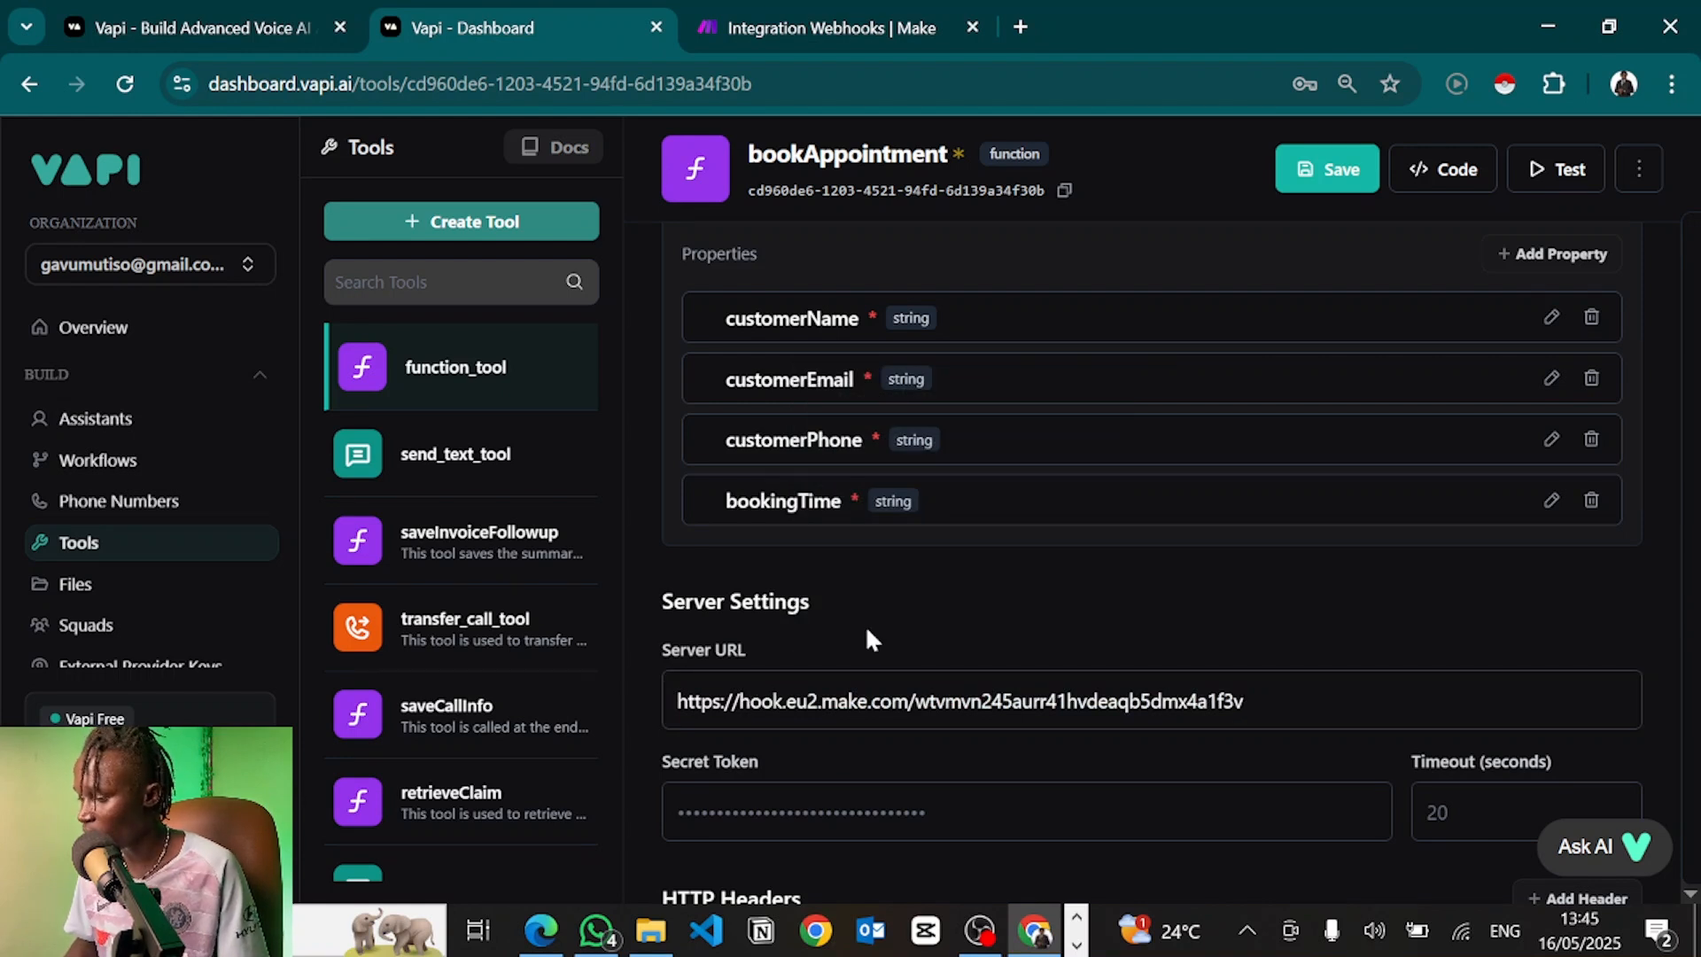
{"action": "left_click", "coordinate": [797, 26]}
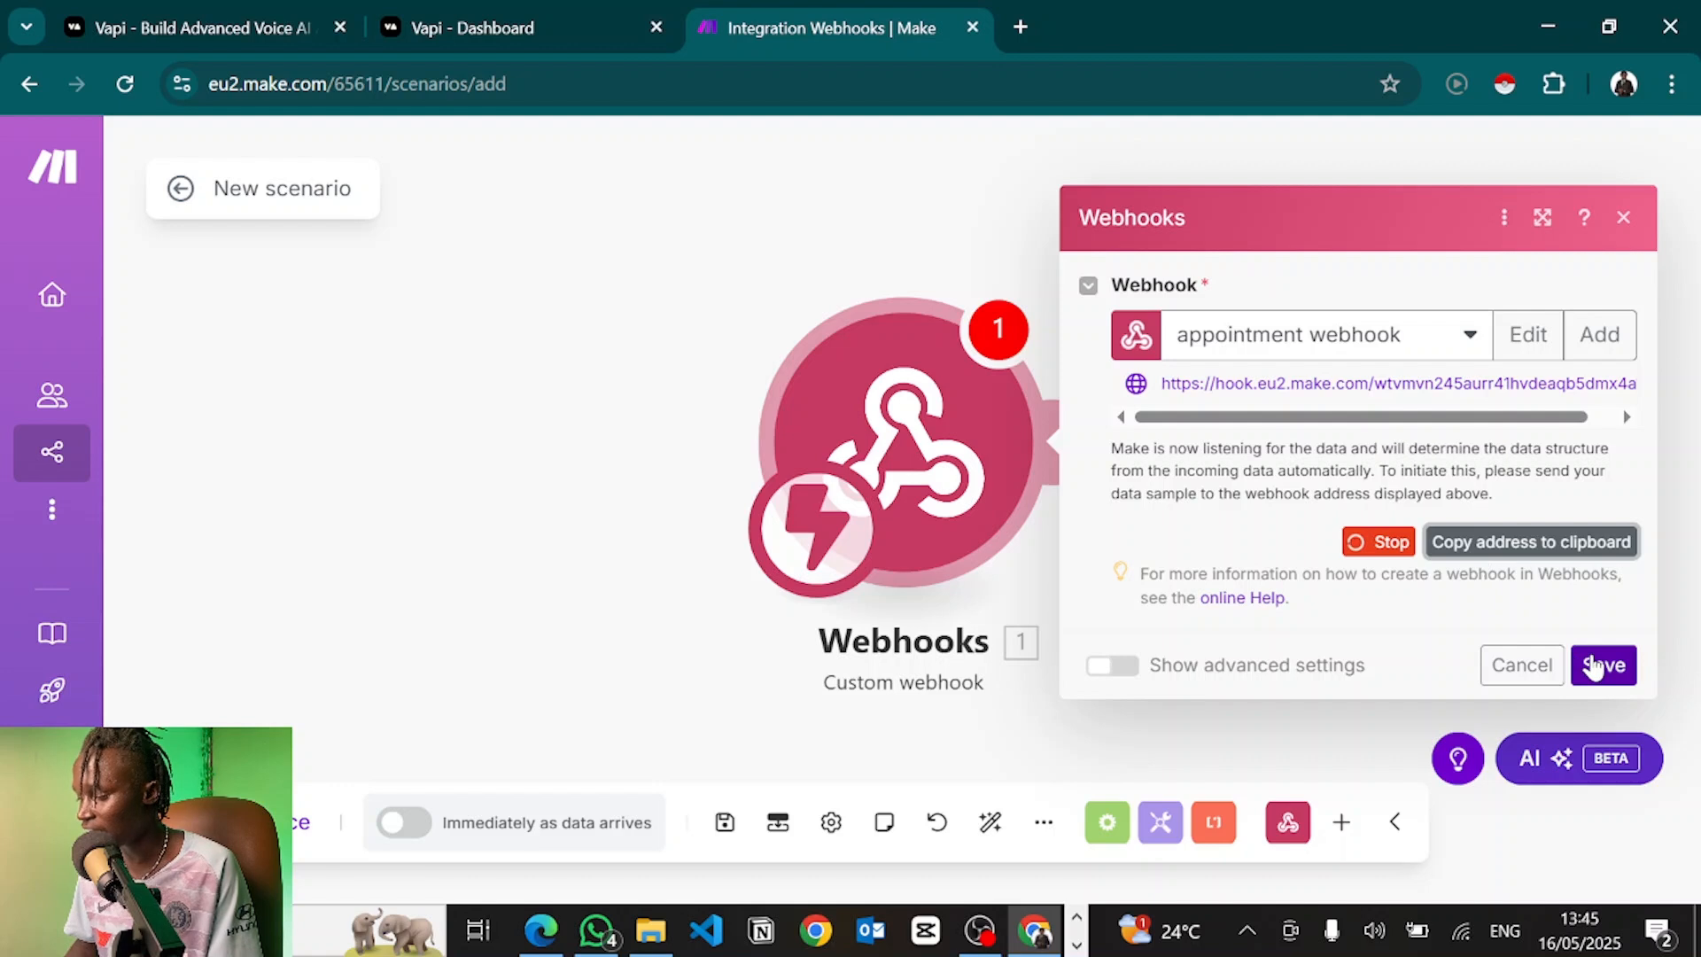
Save the webhook module and the 'Integration Webhooks' scenario, and start it listening with Run once
{"action": "left_click", "coordinate": [1594, 666]}
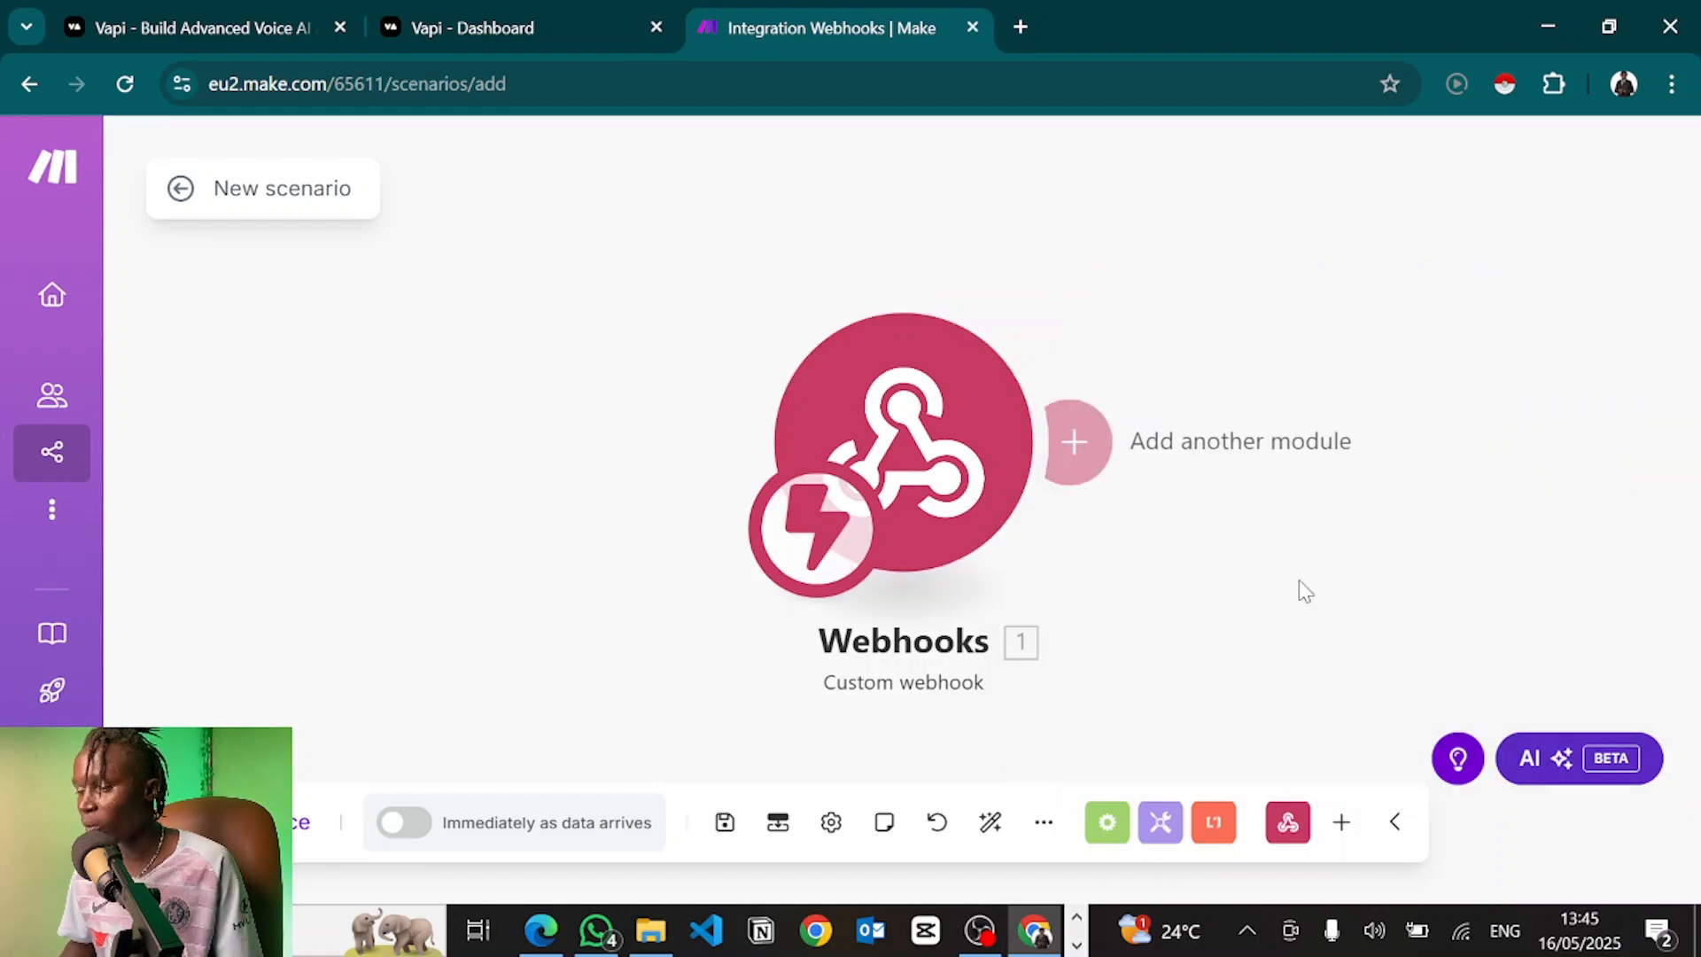
{"action": "left_click", "coordinate": [531, 13]}
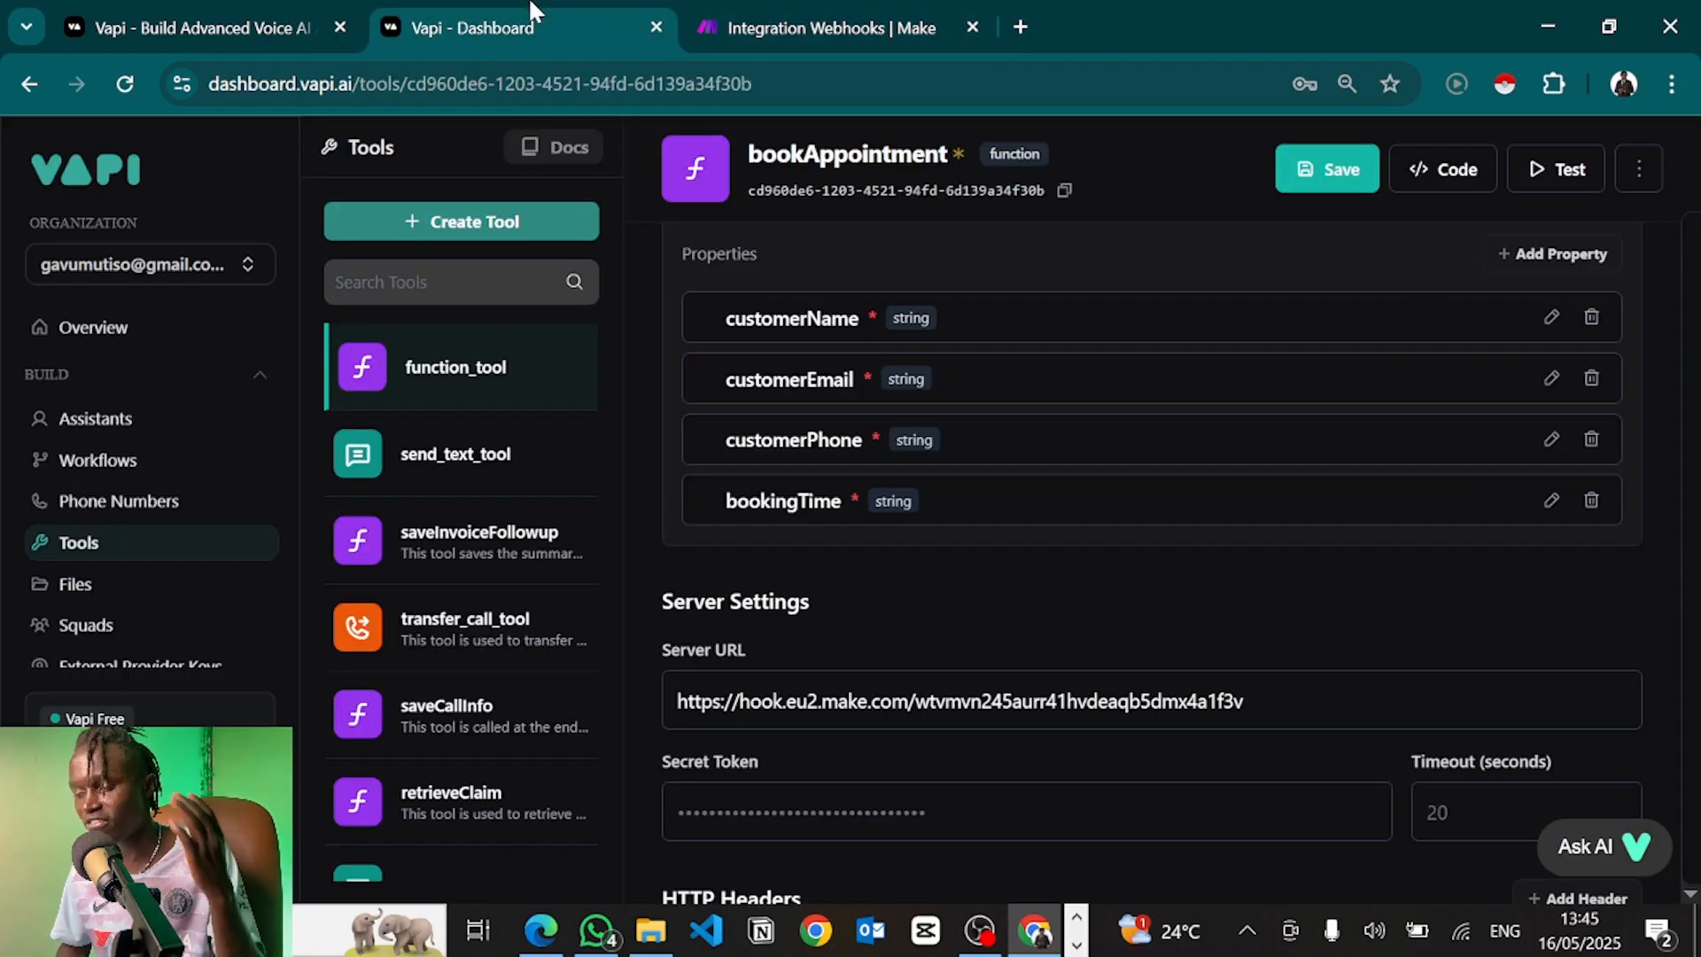
{"action": "left_click", "coordinate": [771, 10]}
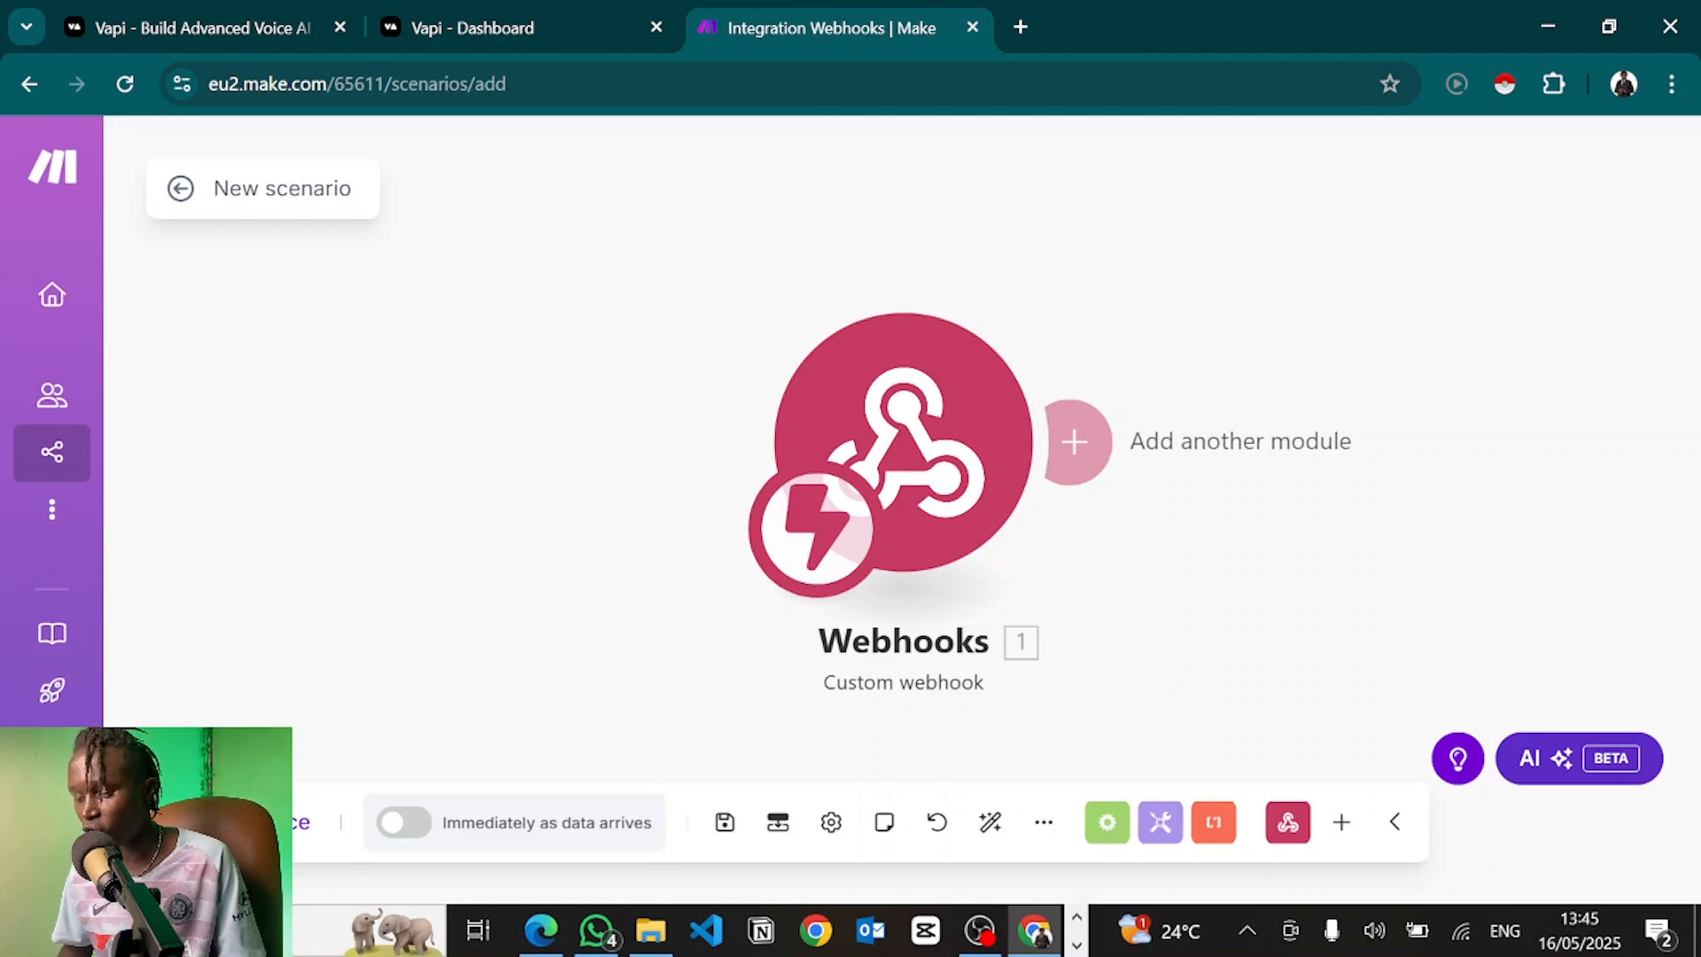
{"action": "left_click", "coordinate": [244, 822]}
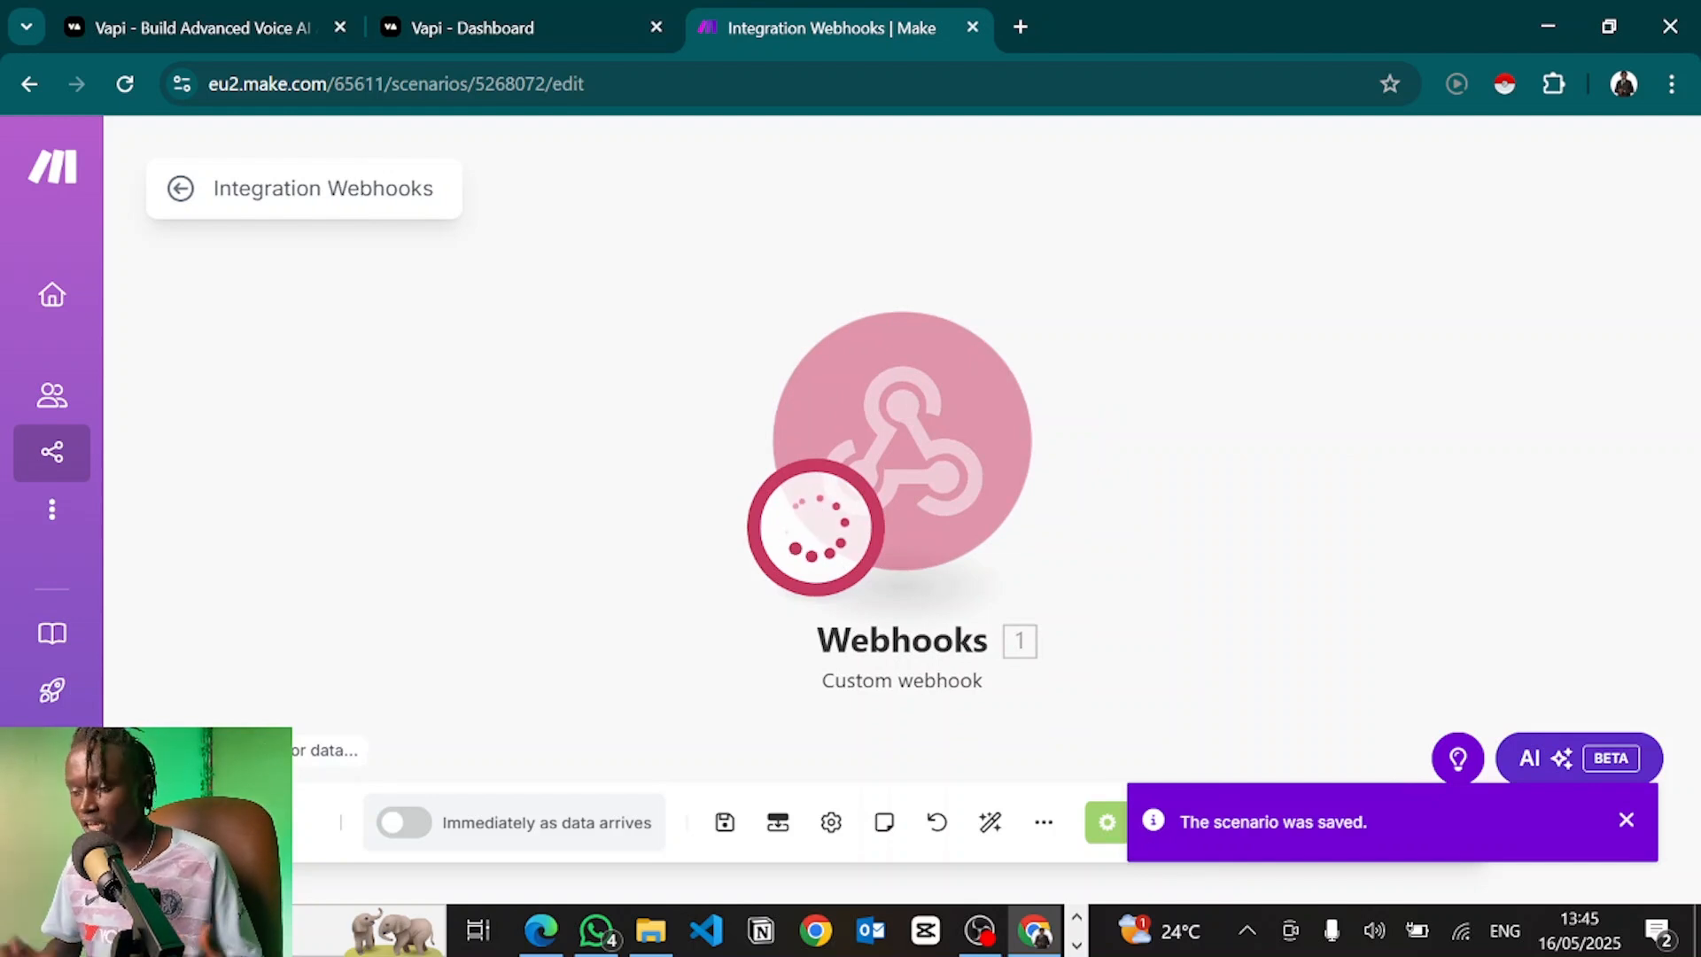
Open the bookAppointment Test Tool panel and clear its default {} request body
{"action": "left_click", "coordinate": [510, 18]}
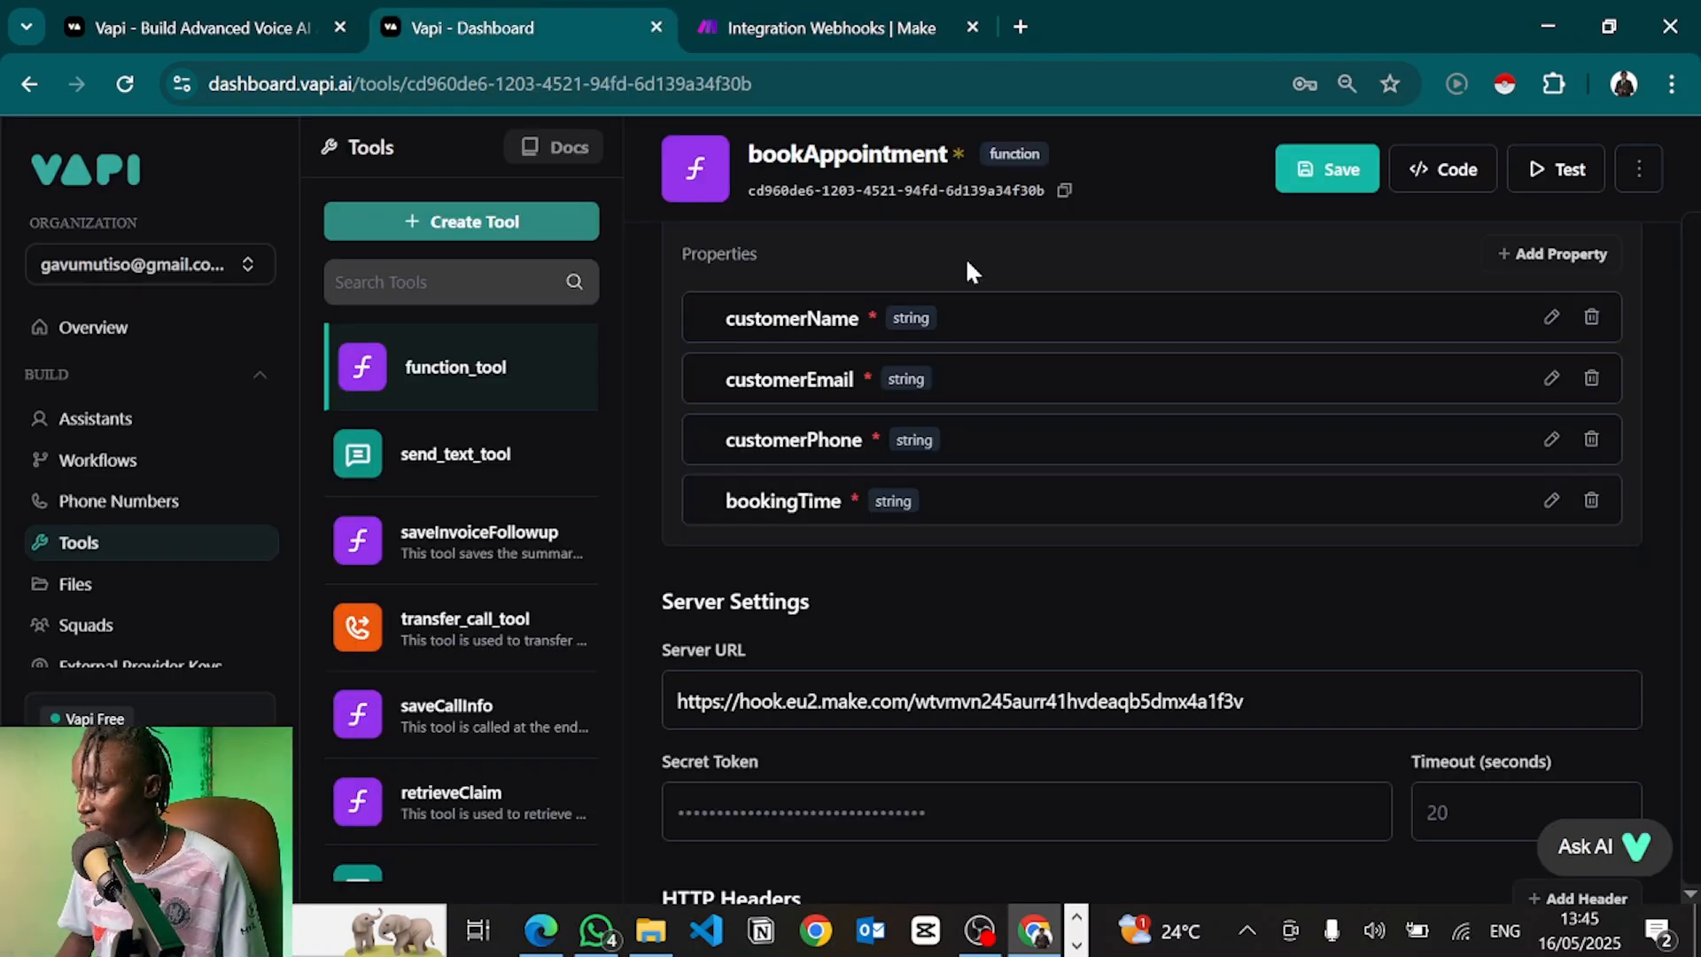
{"action": "left_click", "coordinate": [1573, 169]}
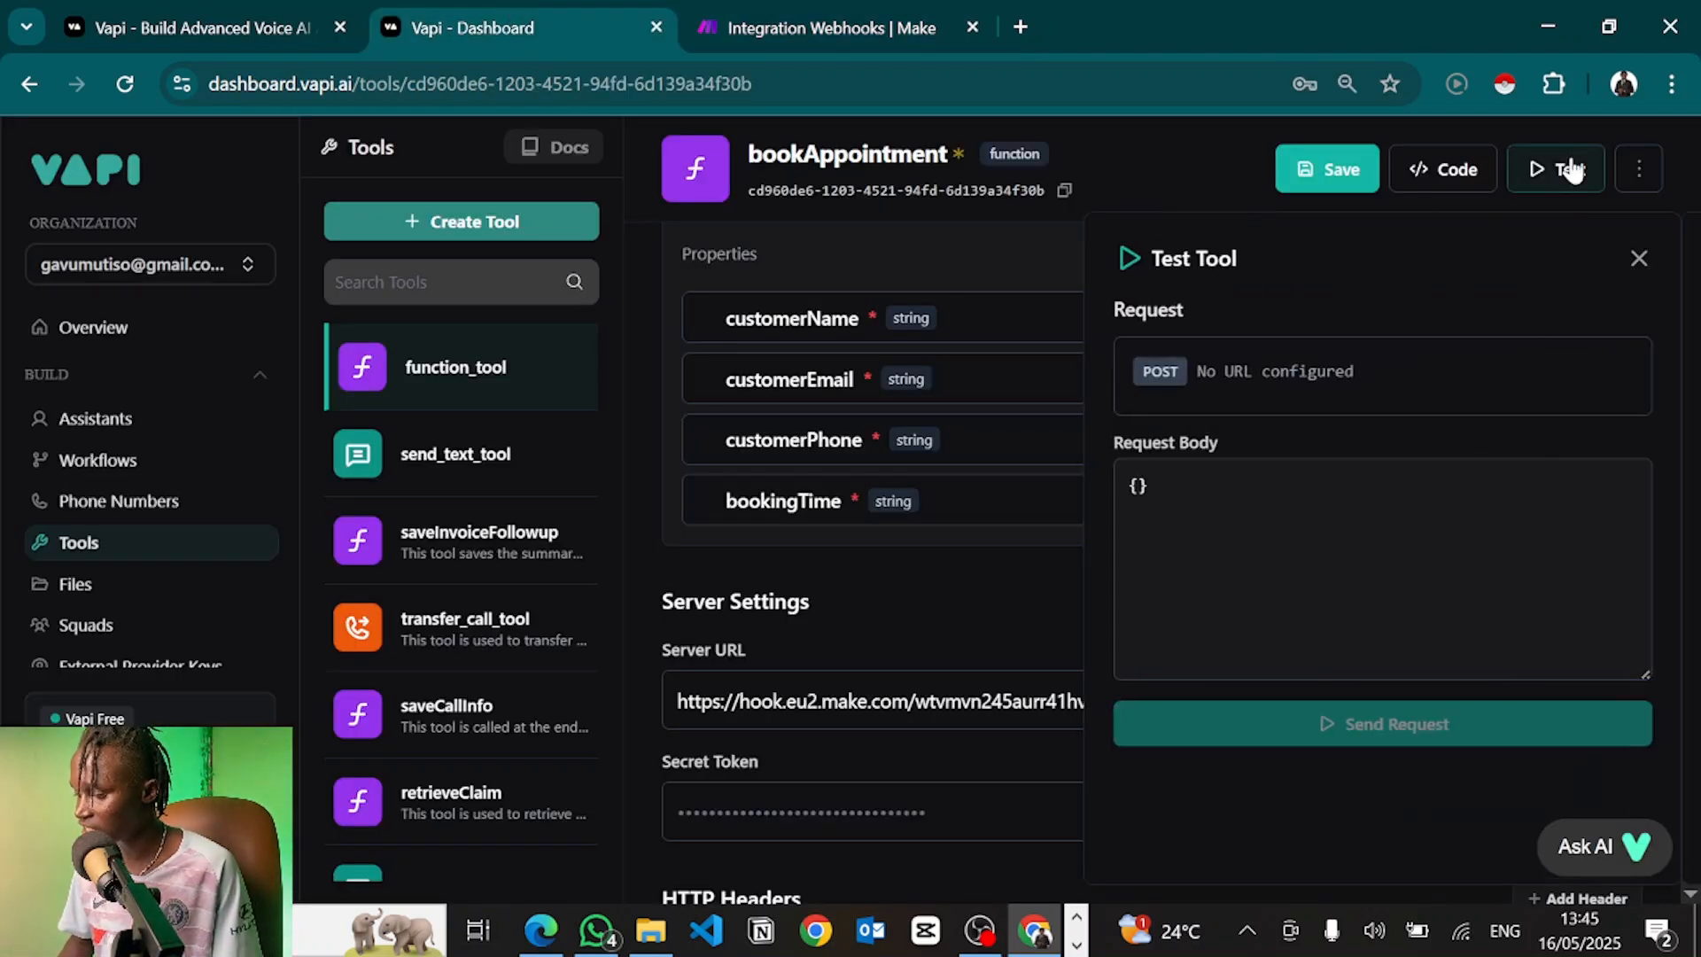
{"action": "left_click_drag", "start_coordinate": [1238, 490], "coordinate": [1109, 476]}
{"action": "key", "text": "BackSpace"}
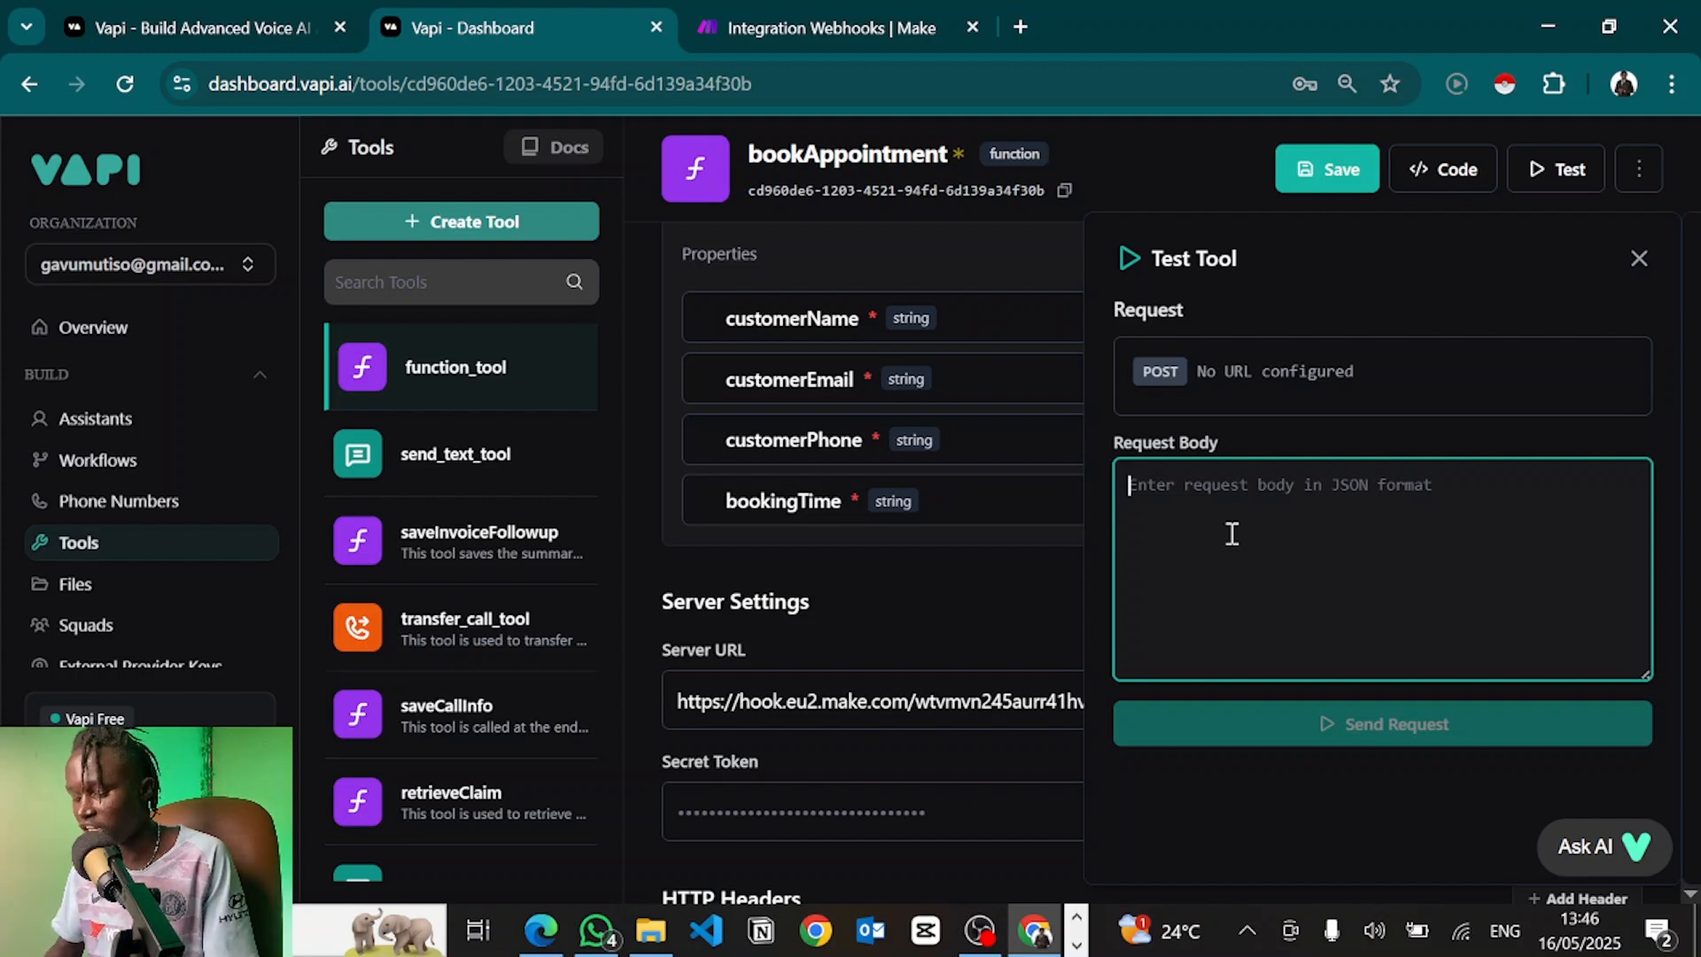
{"action": "key", "text": "ctrl+t"}
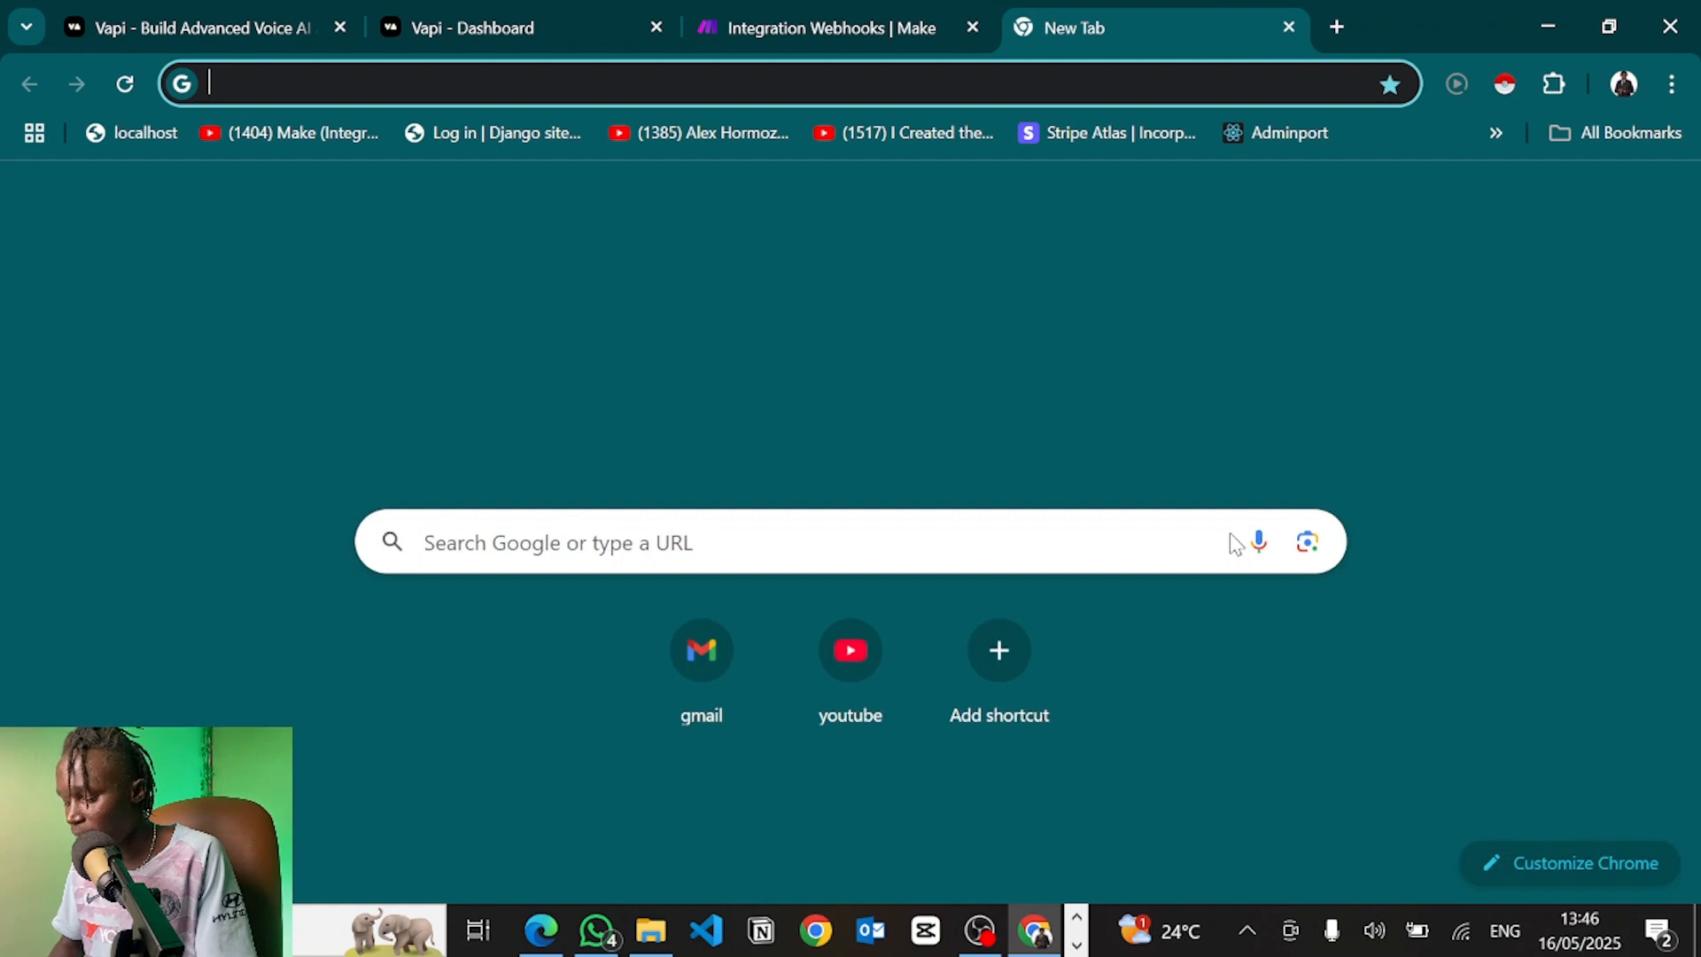
Load jsoneditoronline.org in the new browser tab
{"action": "type", "text": "json"}
{"action": "key", "text": "Right"}
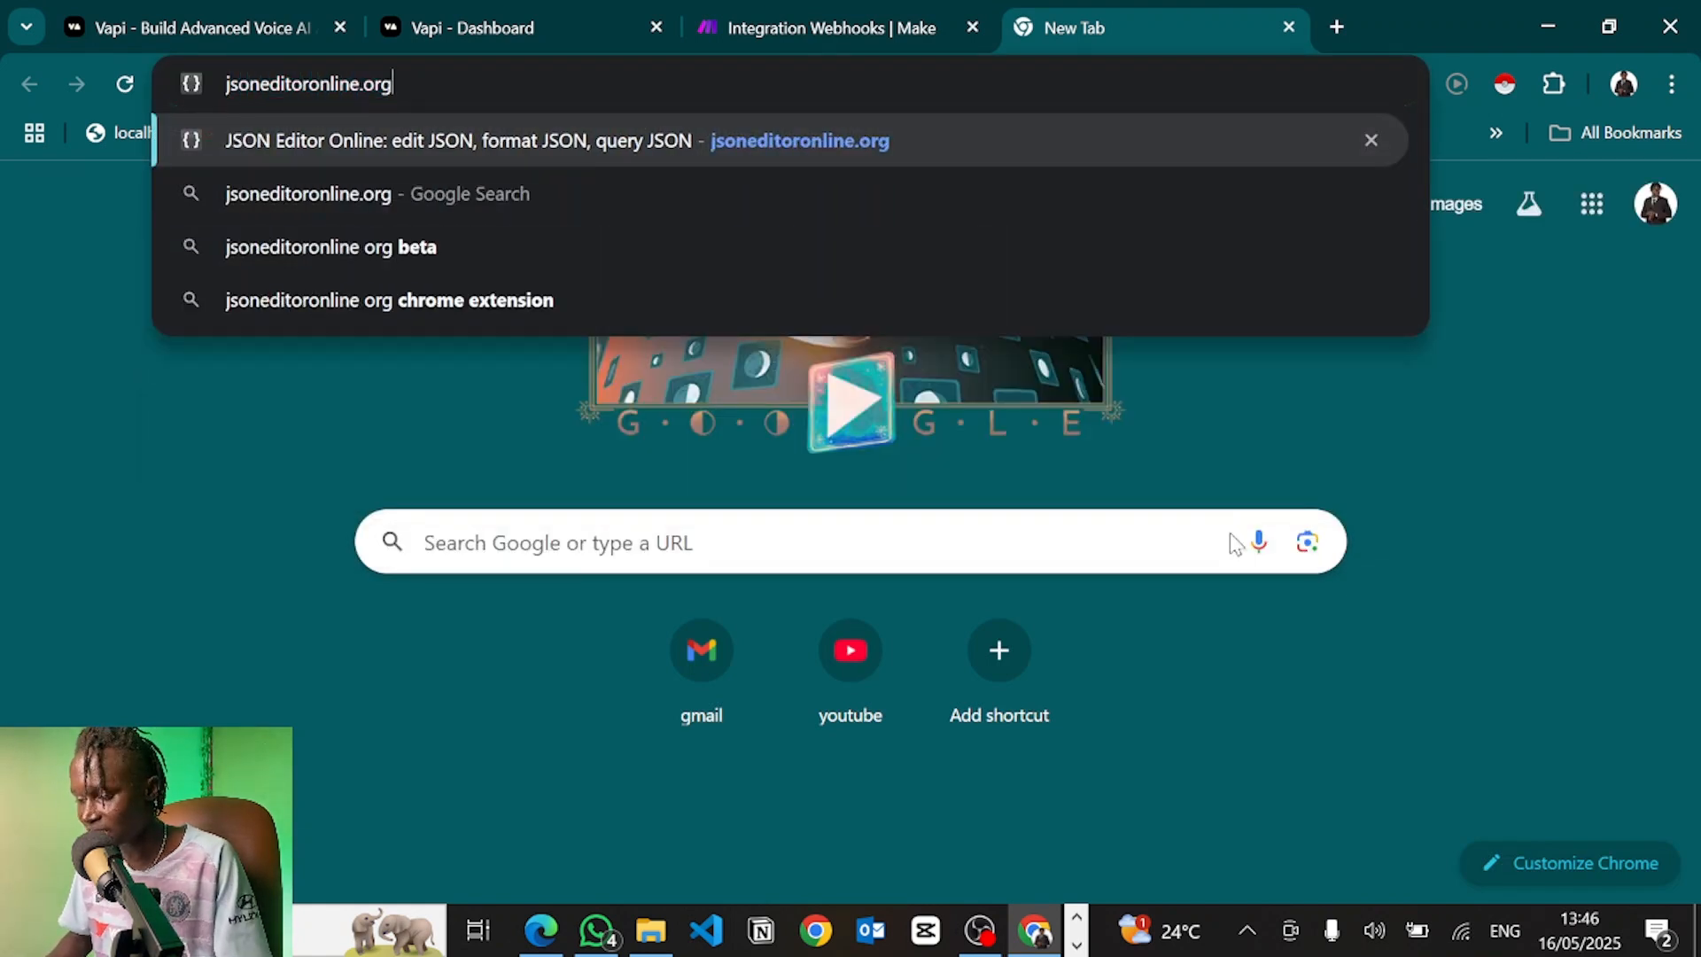
{"action": "key", "text": "Return"}
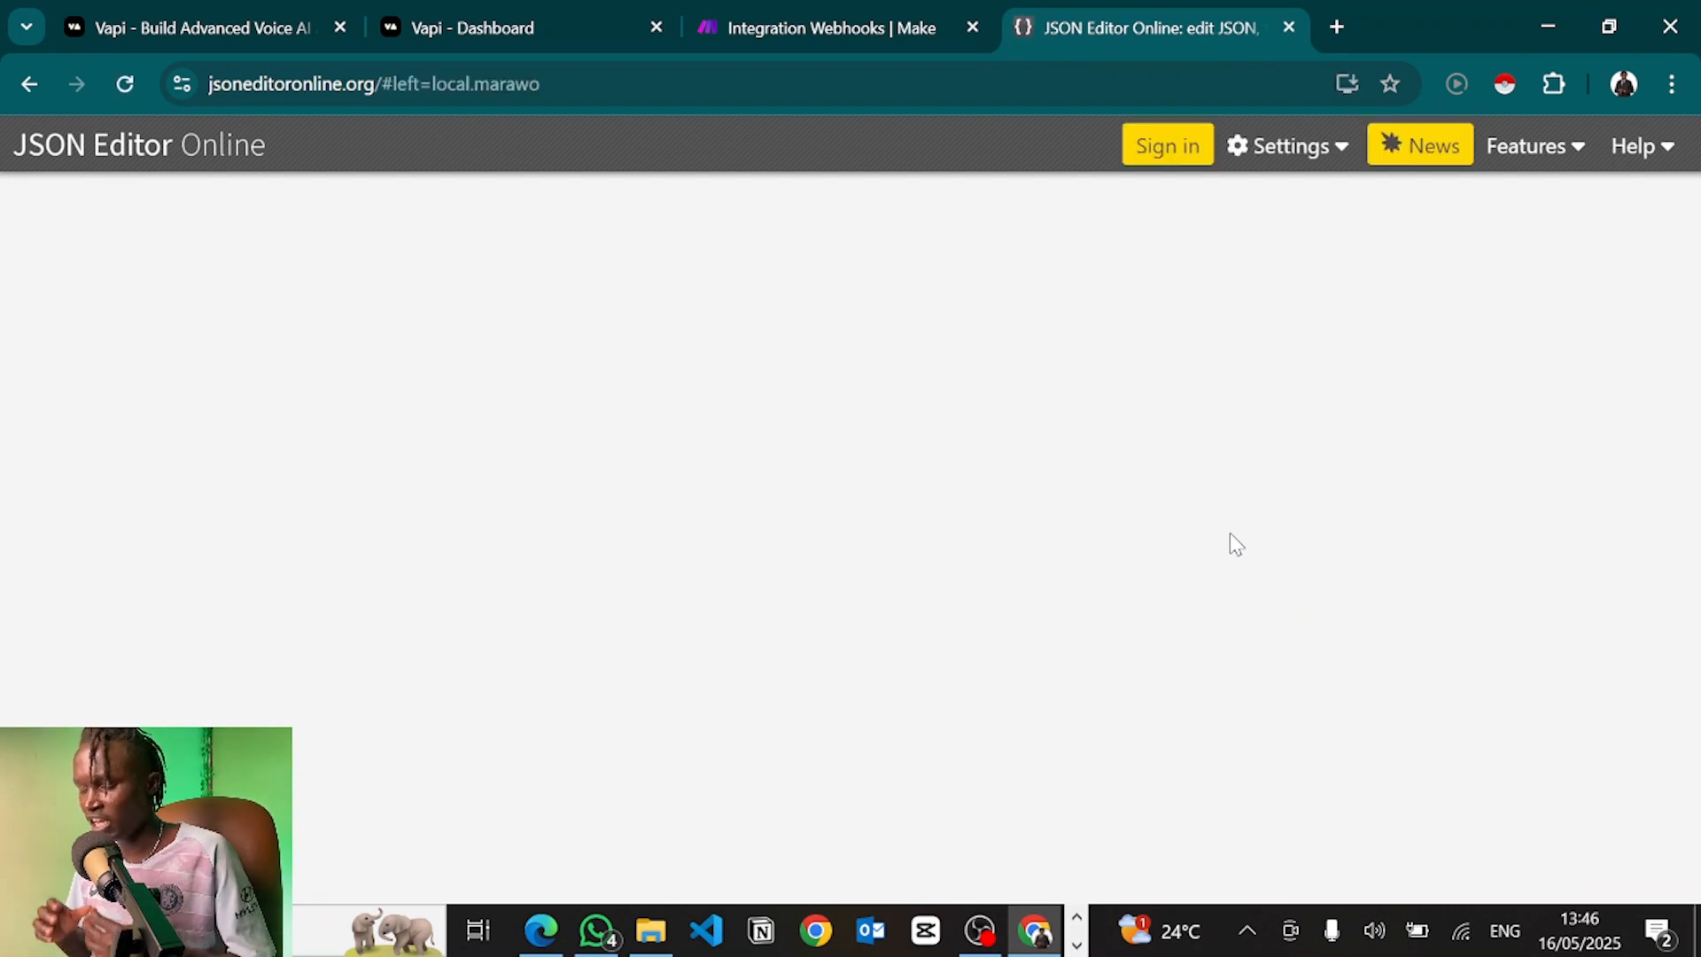
Type a booking JSON with sample customer name, e-mail, phone and bookingTime 'tomorrow at 10am', then select it
{"action": "type", "text": "{"}
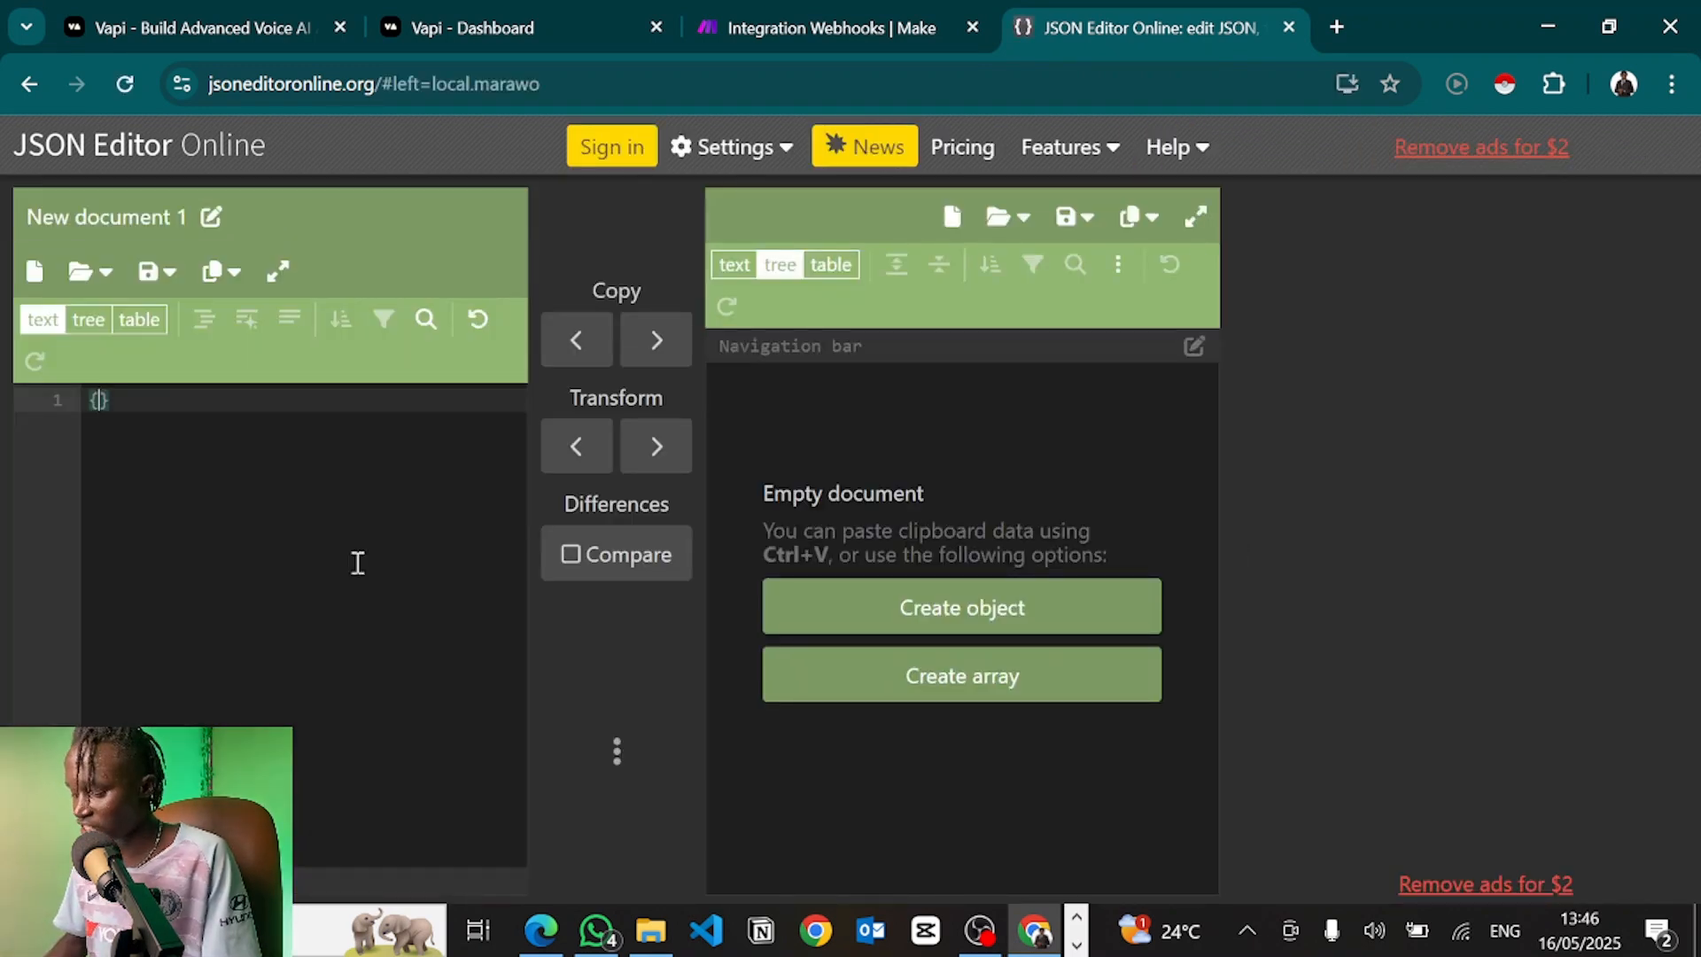
{"action": "key", "text": "Return"}
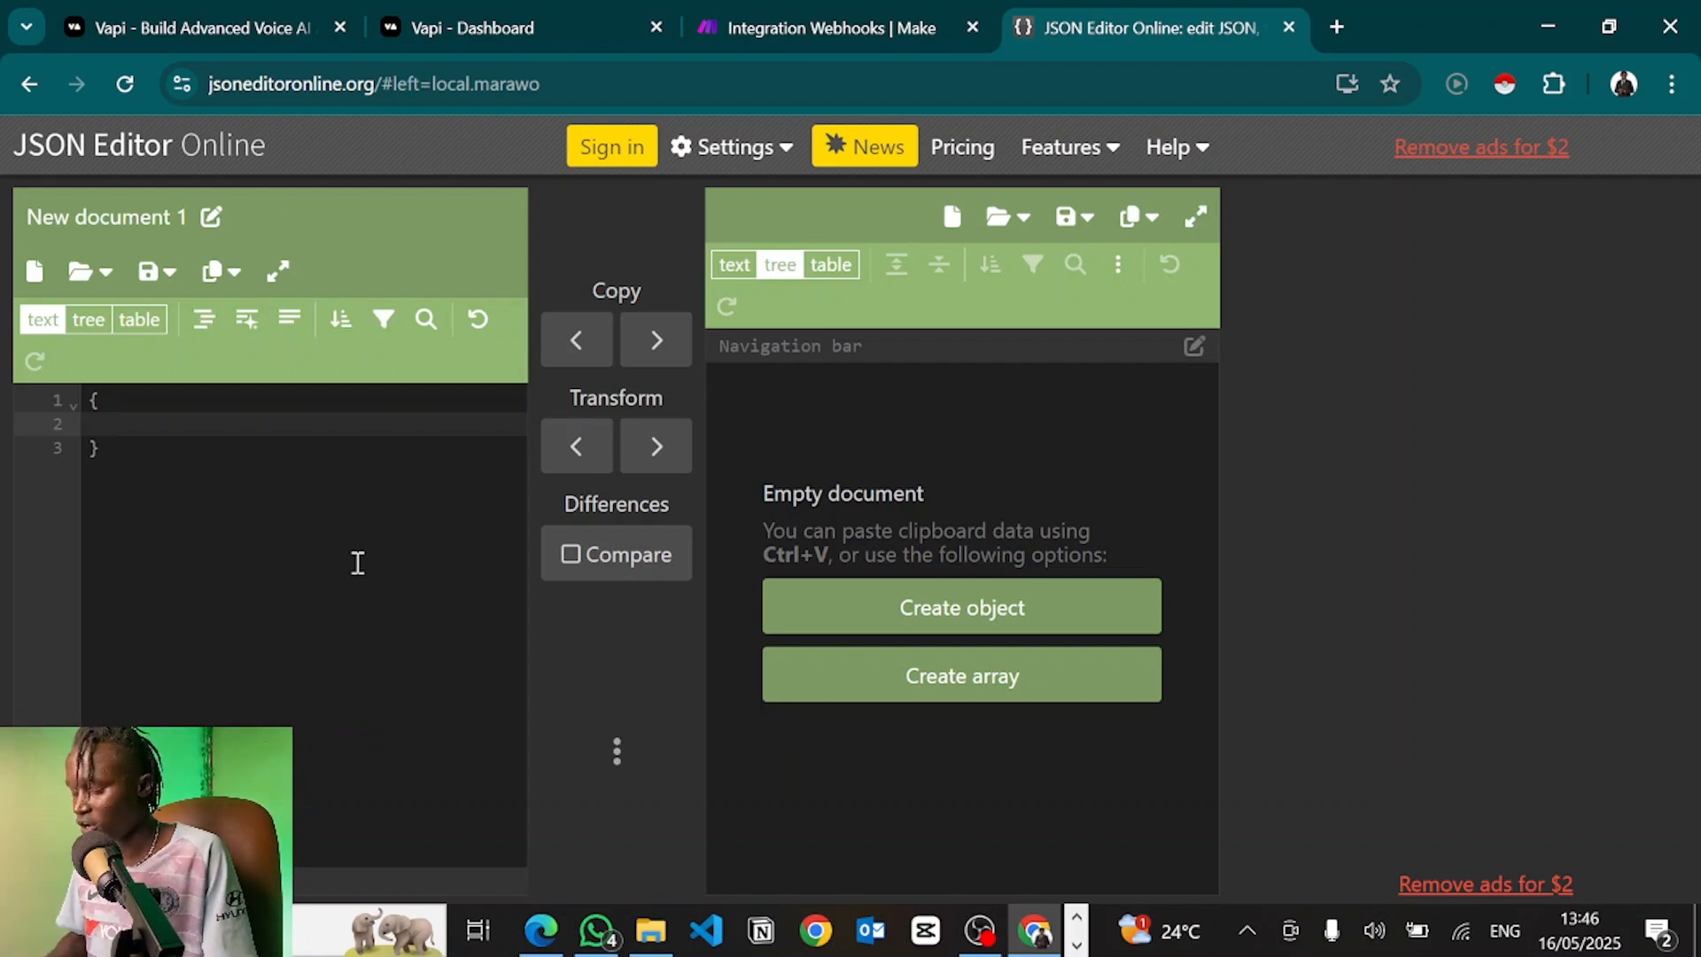
{"action": "type", "text": "\""}
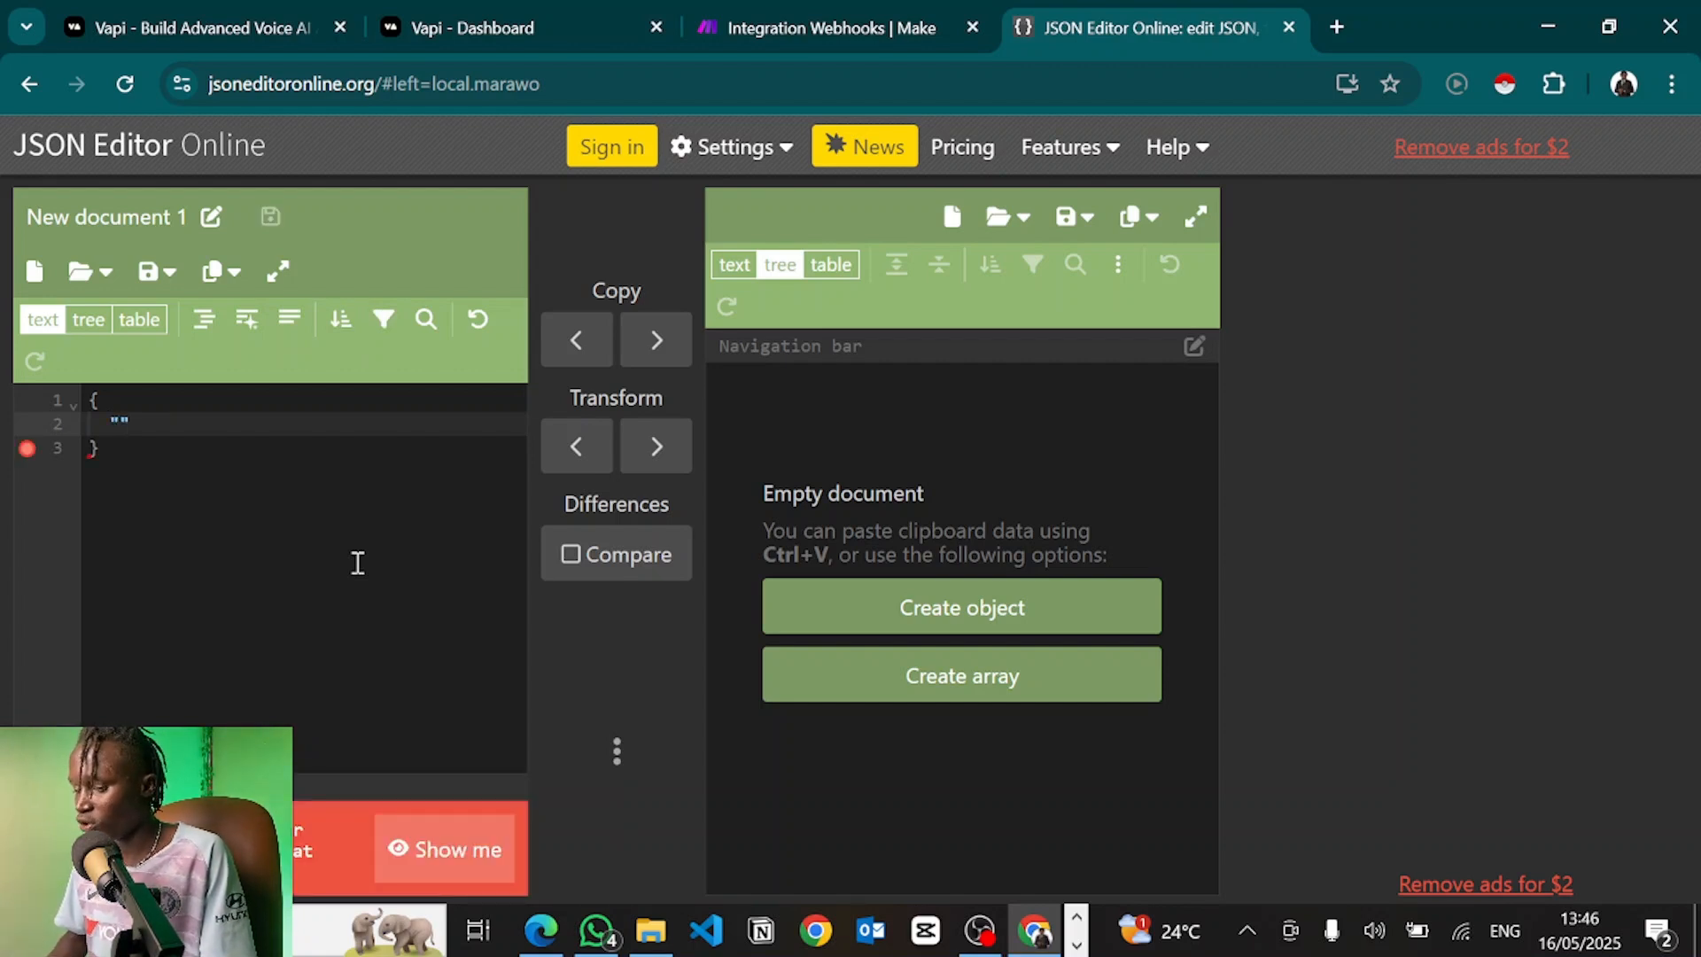
{"action": "type", "text": "customerName\""}
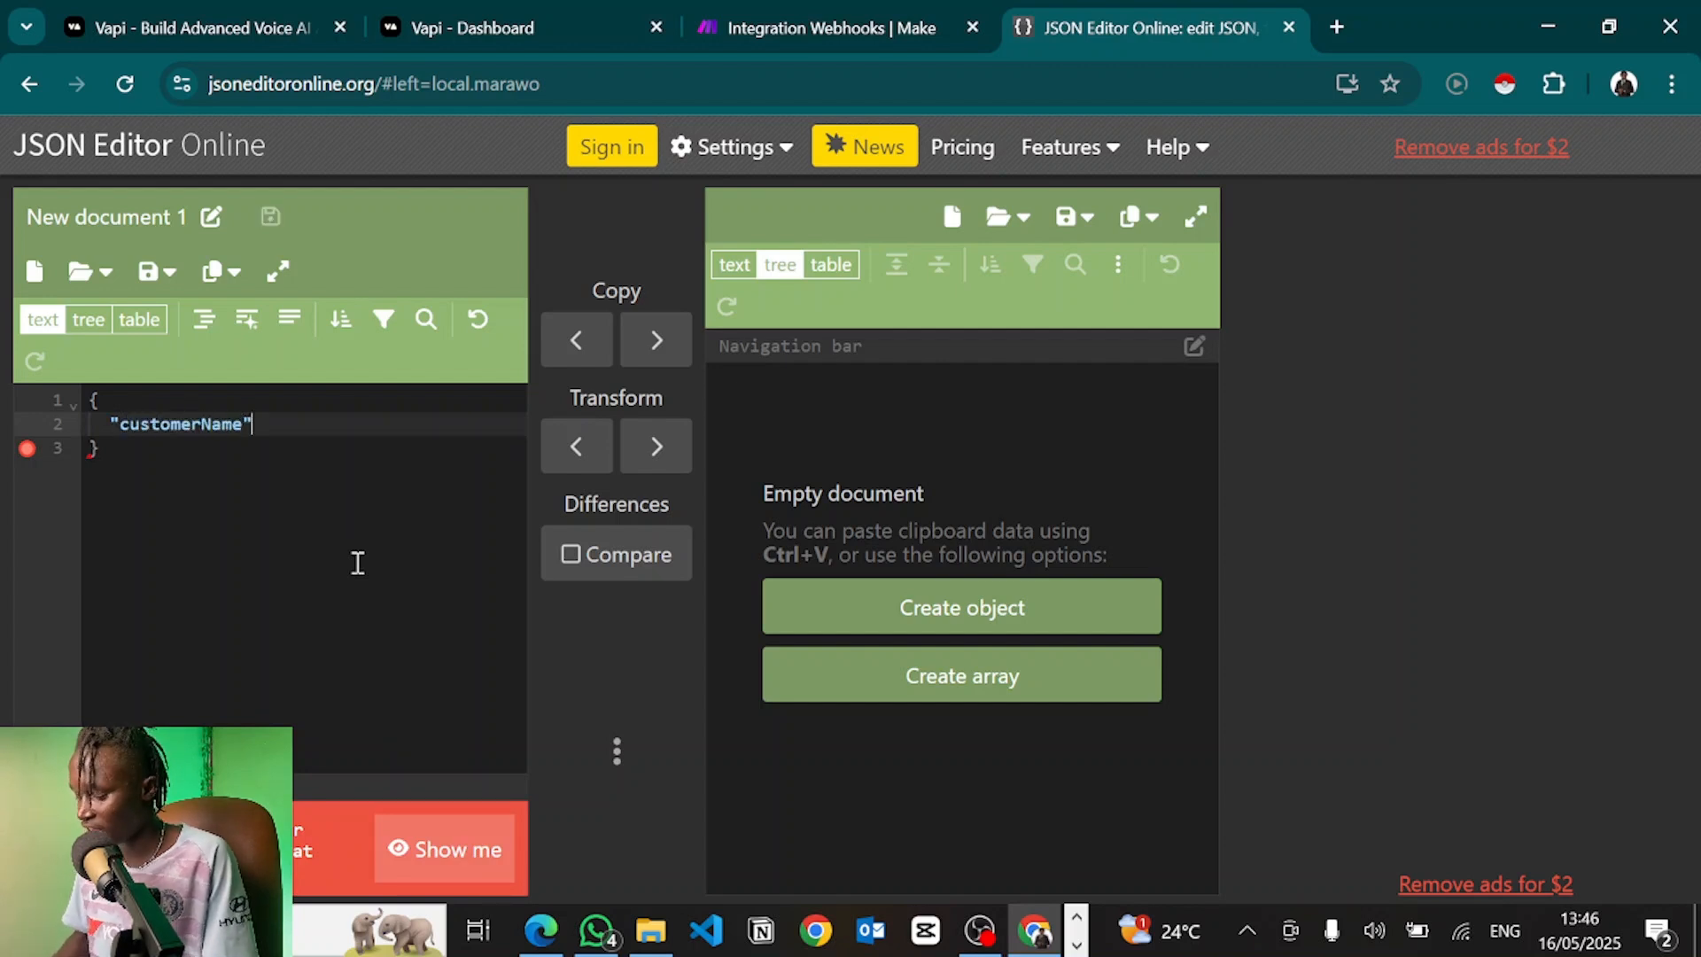
{"action": "type", "text": ": \"Mutis"}
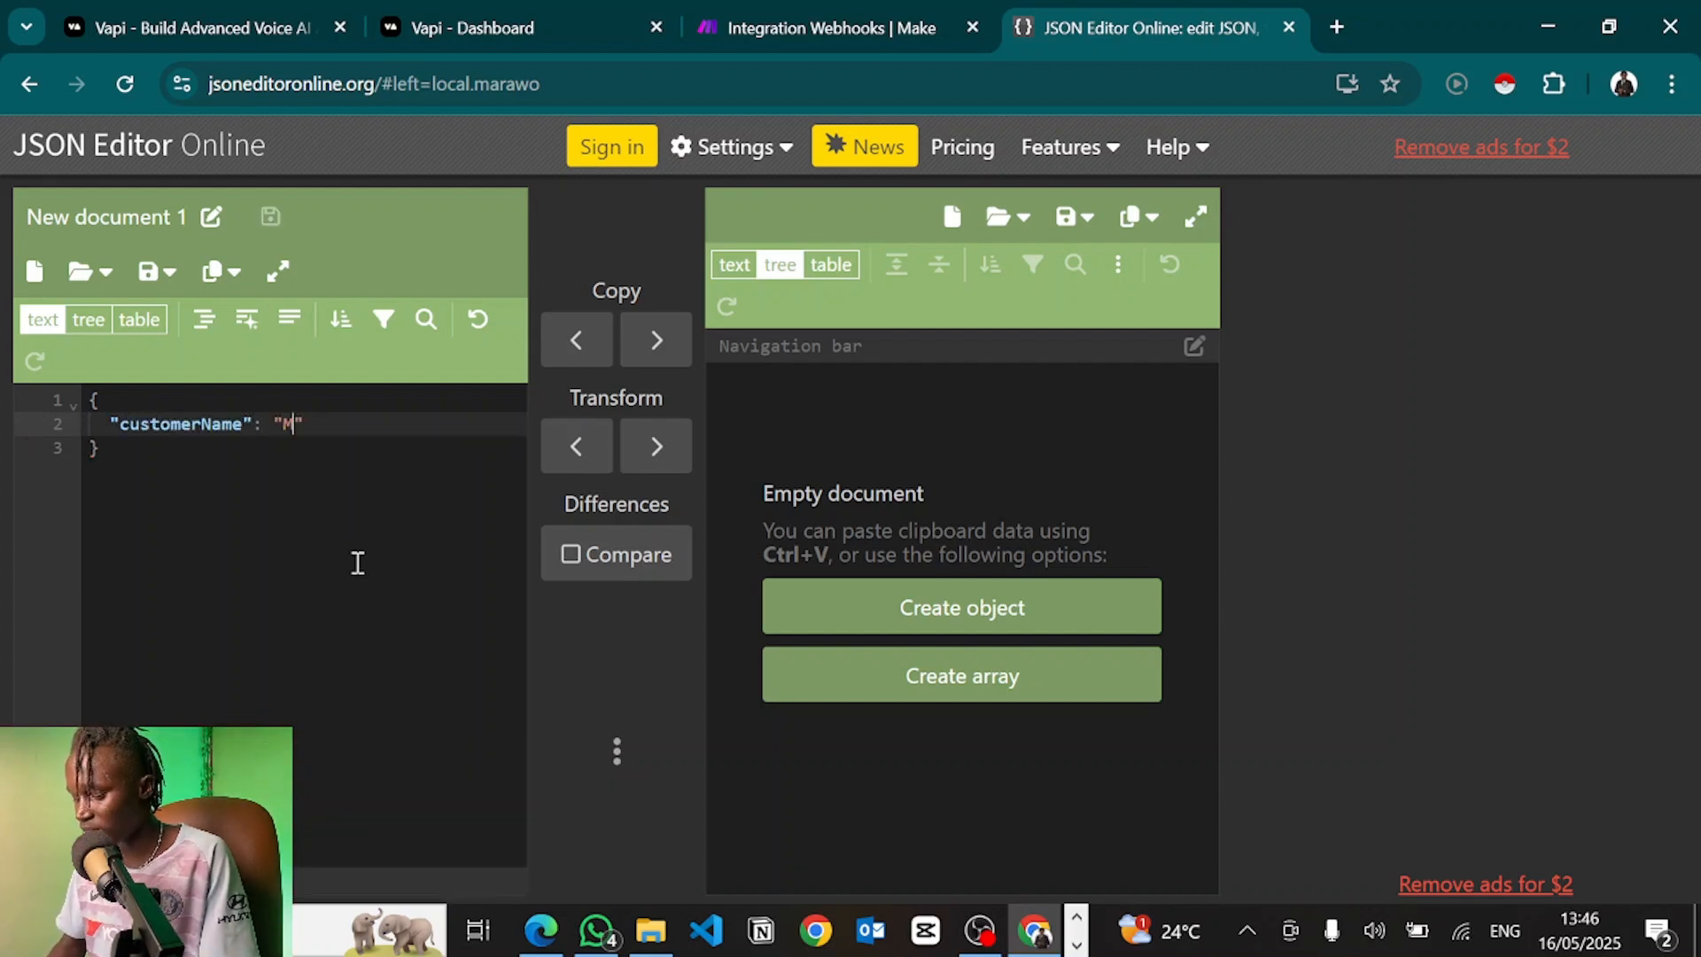
{"action": "type", "text": "o\","}
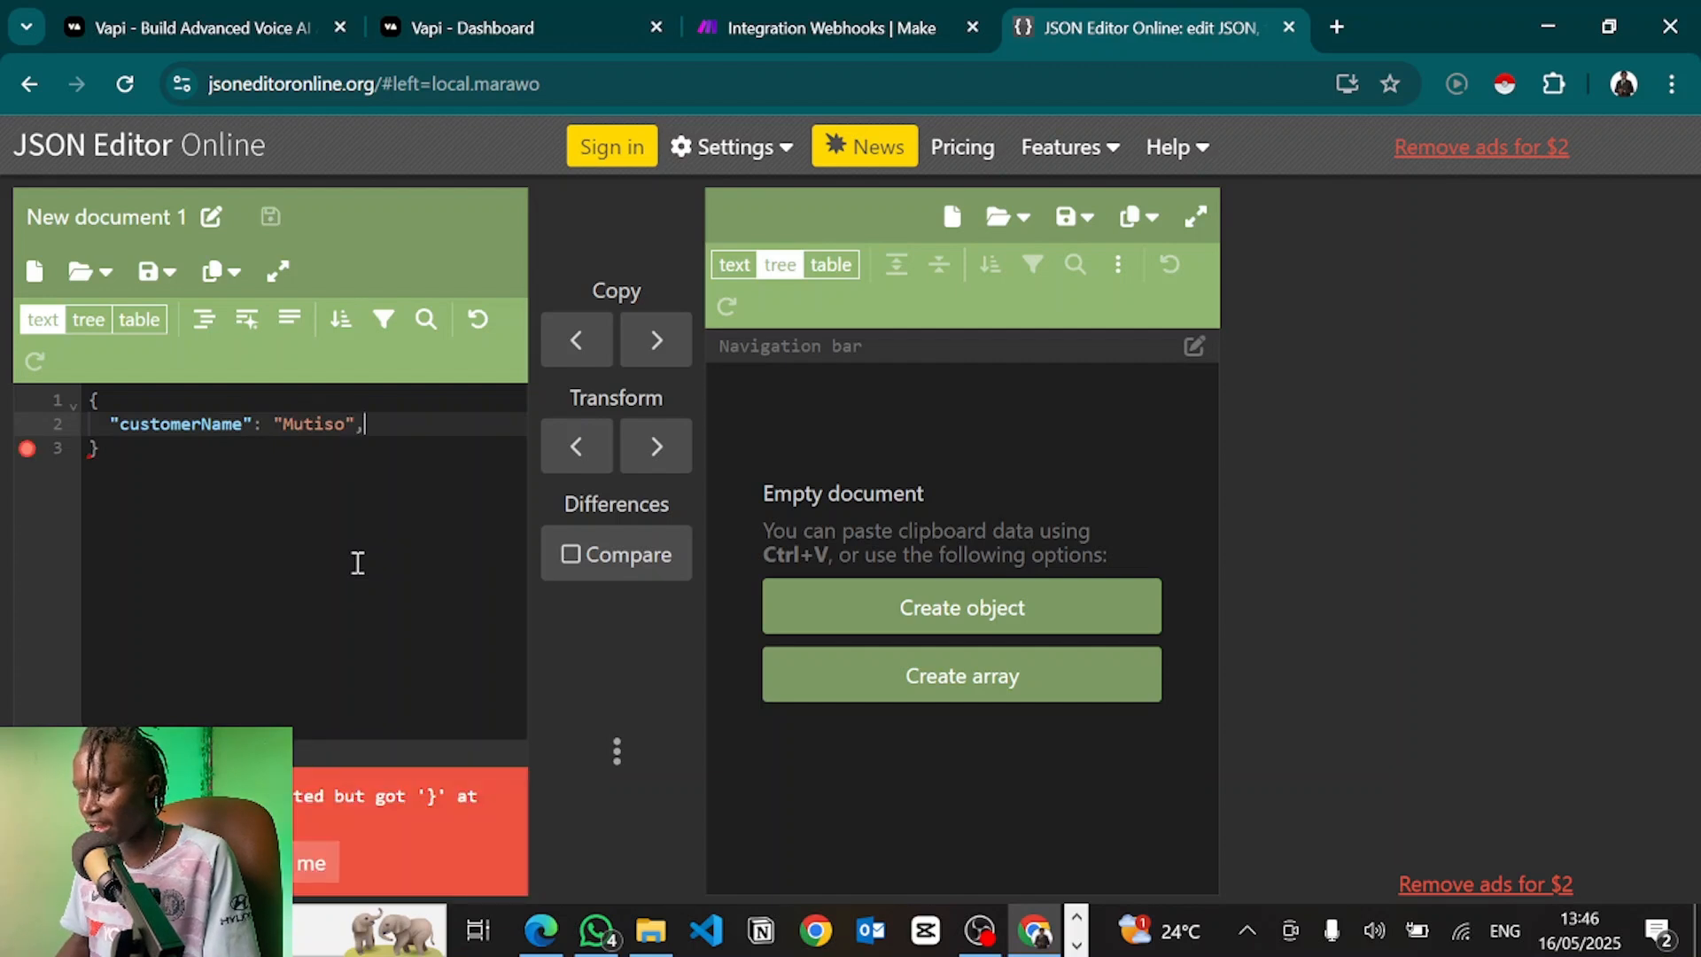
{"action": "key", "text": "Return"}
{"action": "type", "text": "\"cu"}
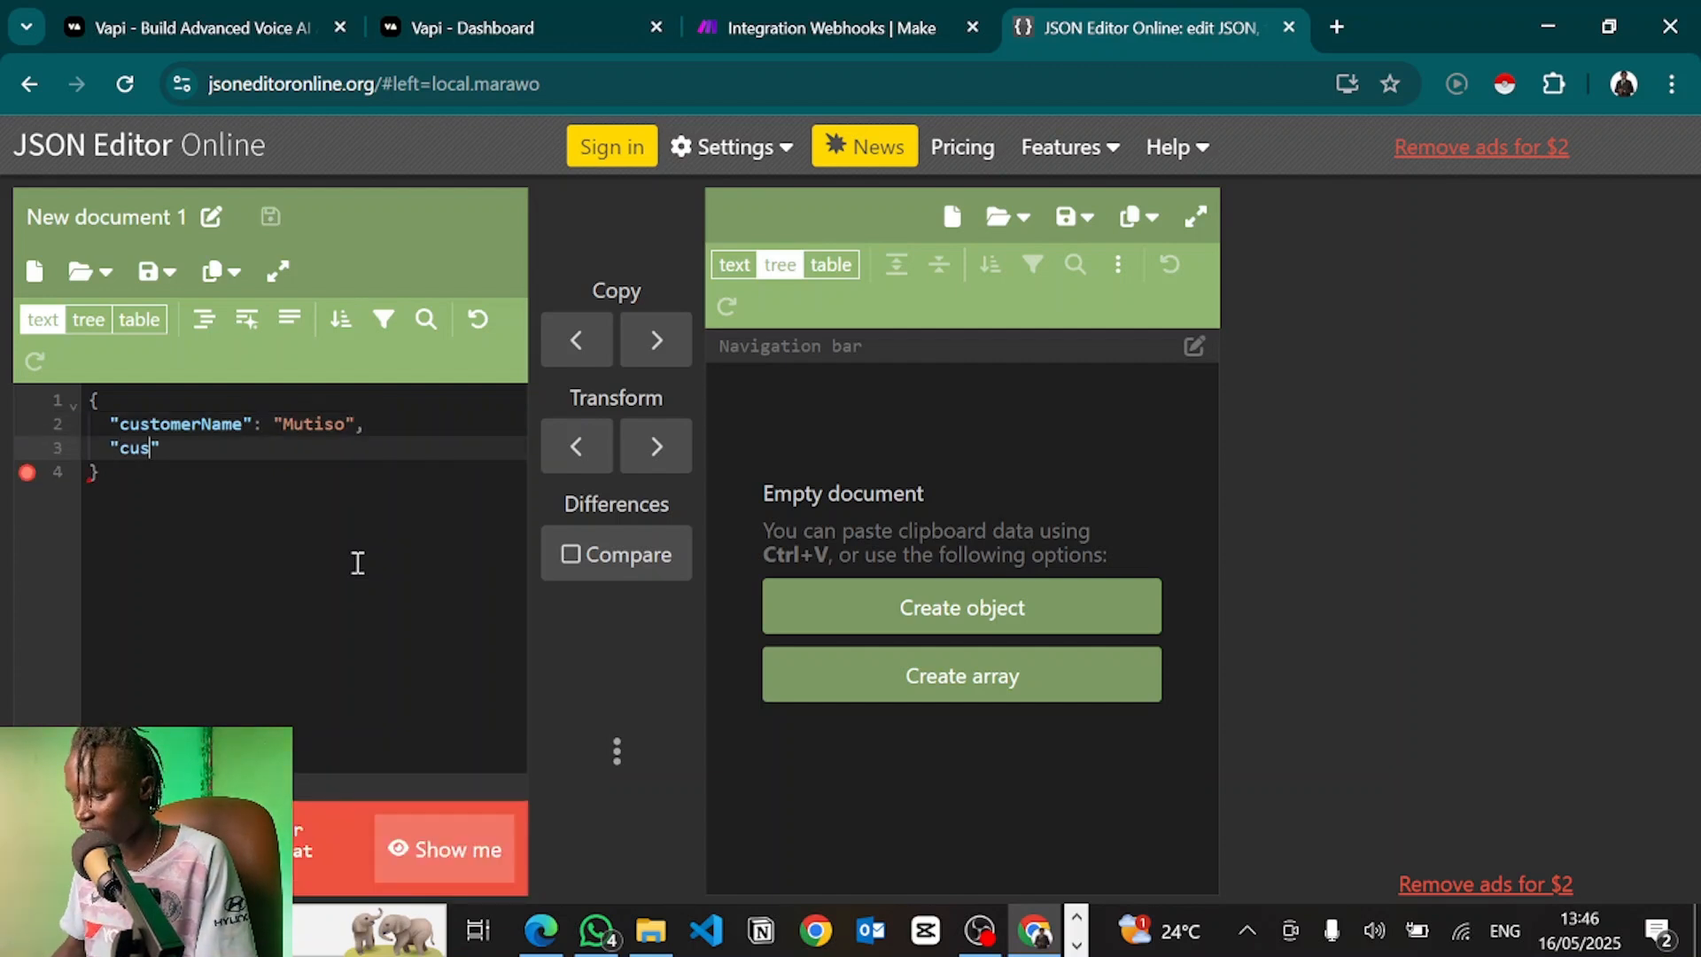
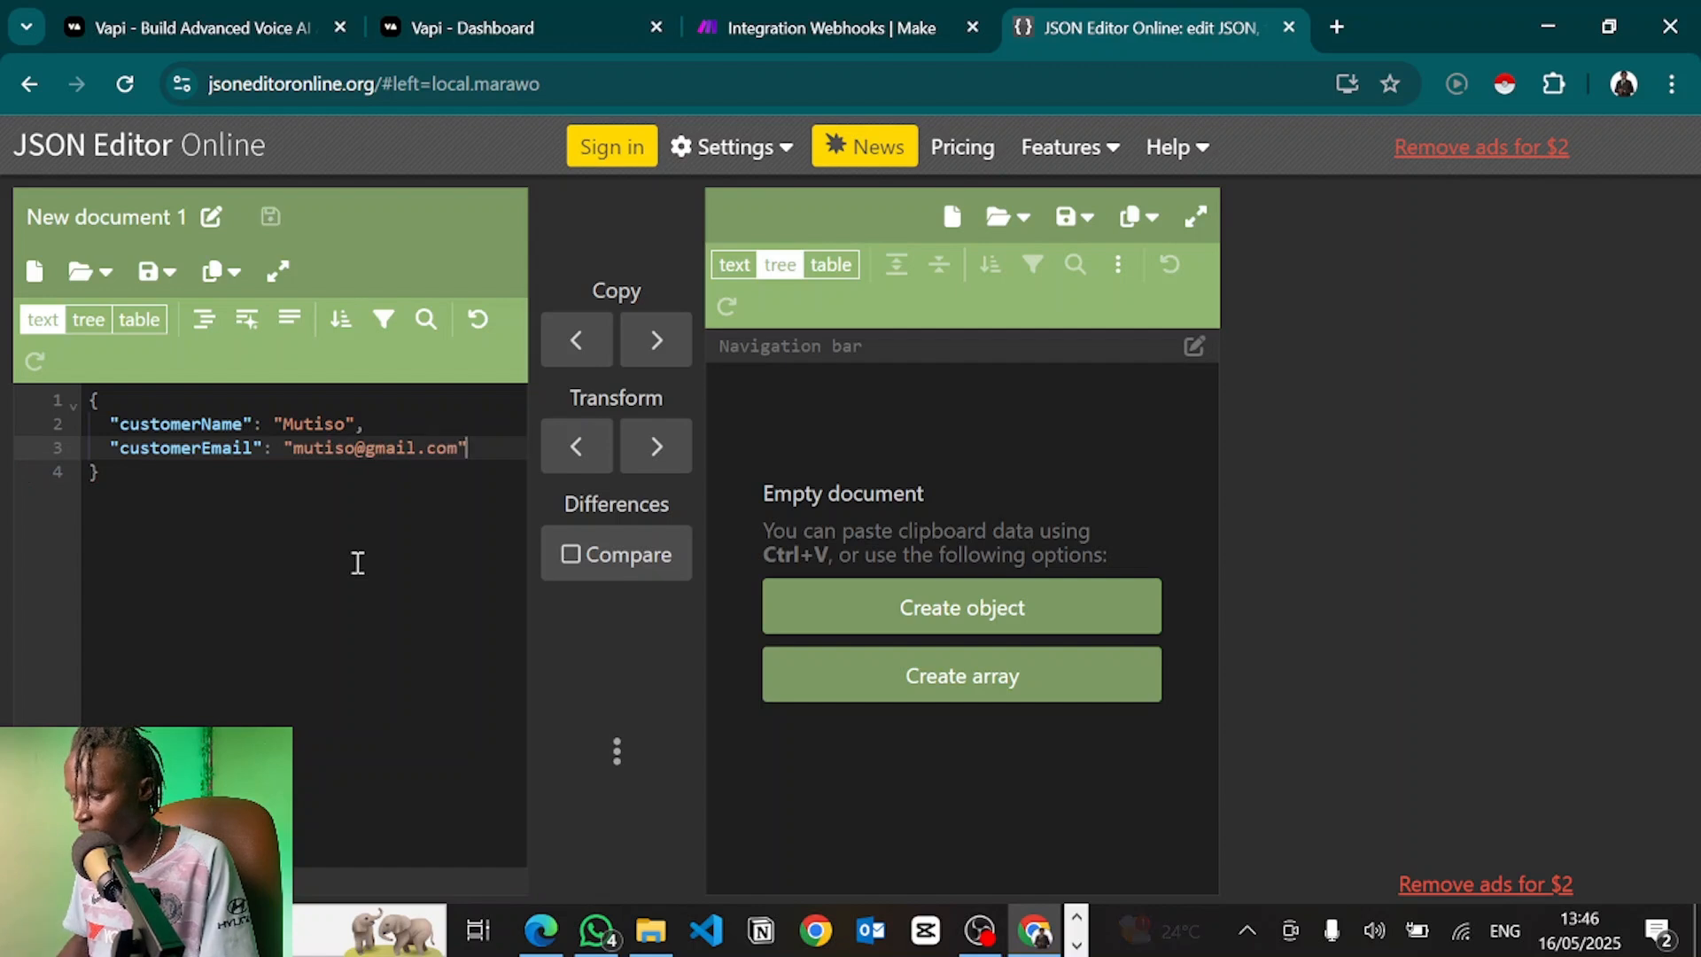
{"action": "key", "text": "Return"}
{"action": "type", "text": "\"cu"}
{"action": "type", "text": "stomerPhone"}
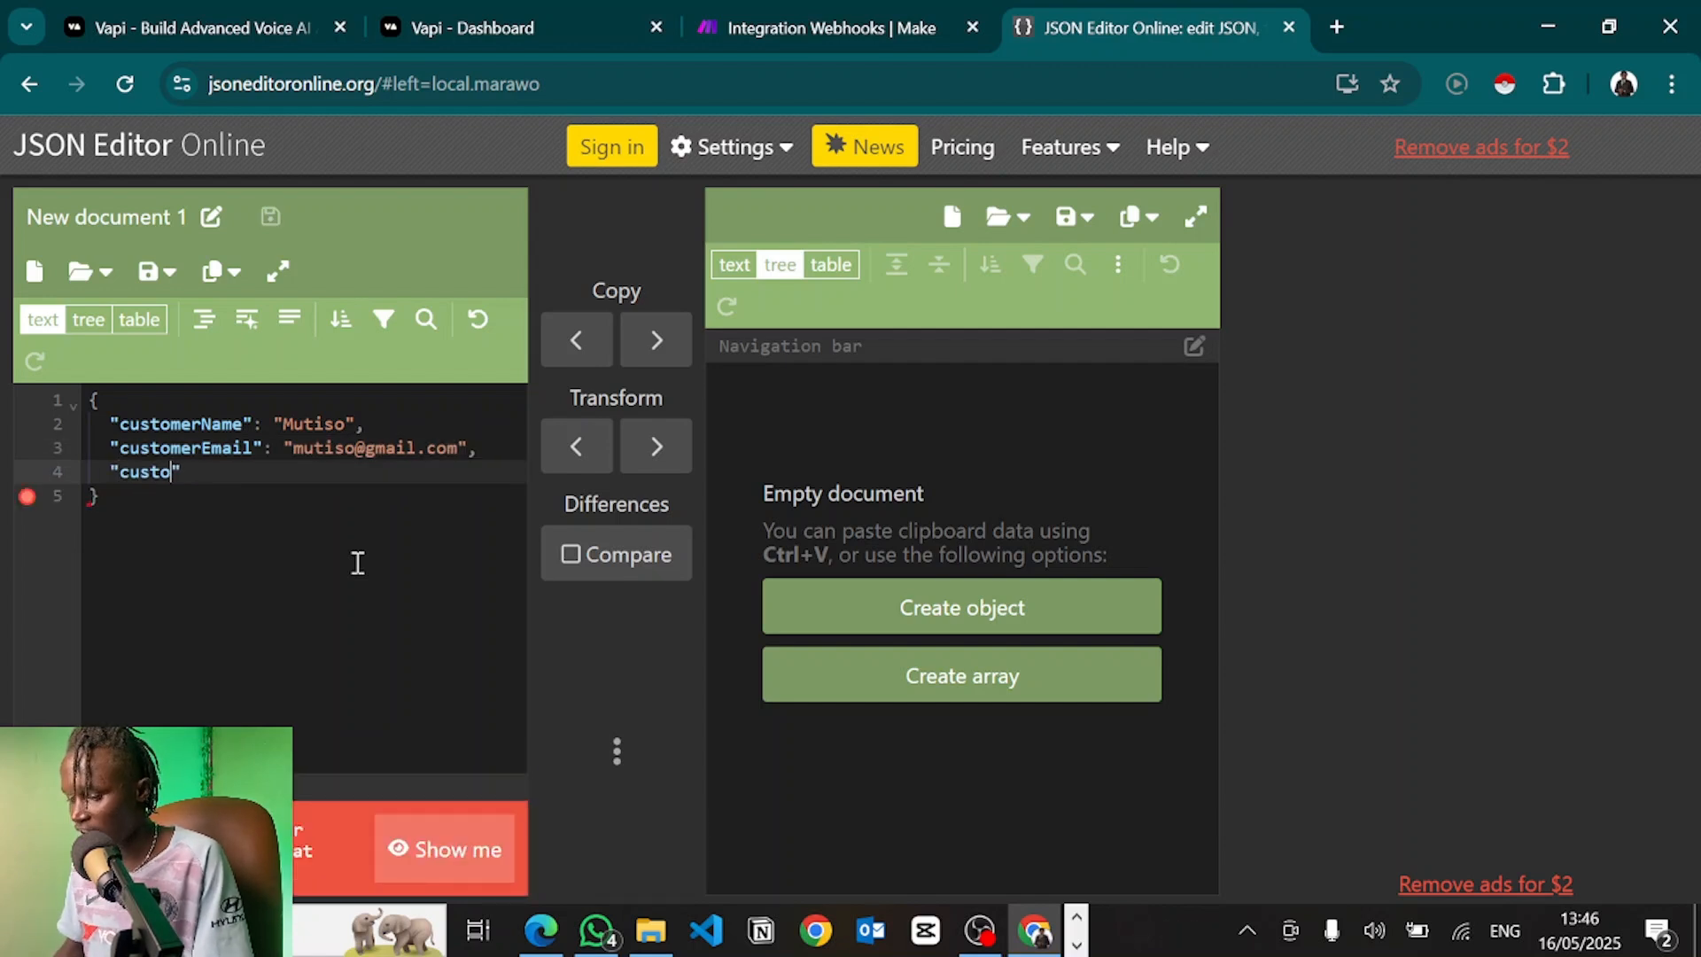
{"action": "type", "text": "\":"}
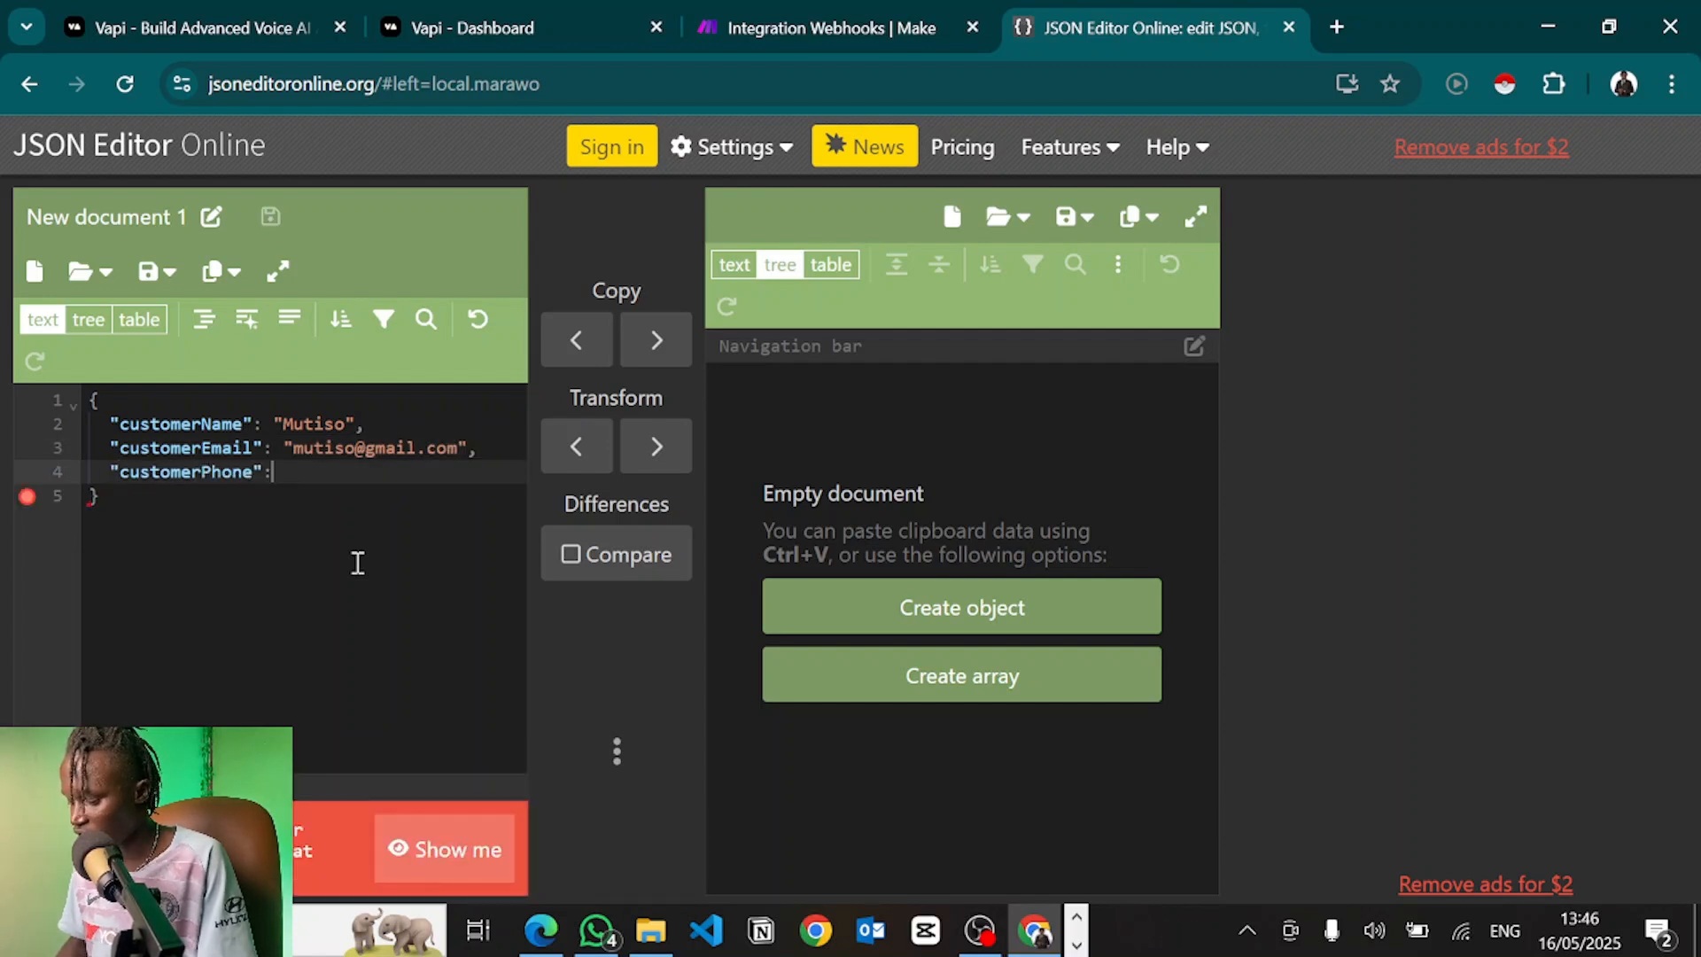
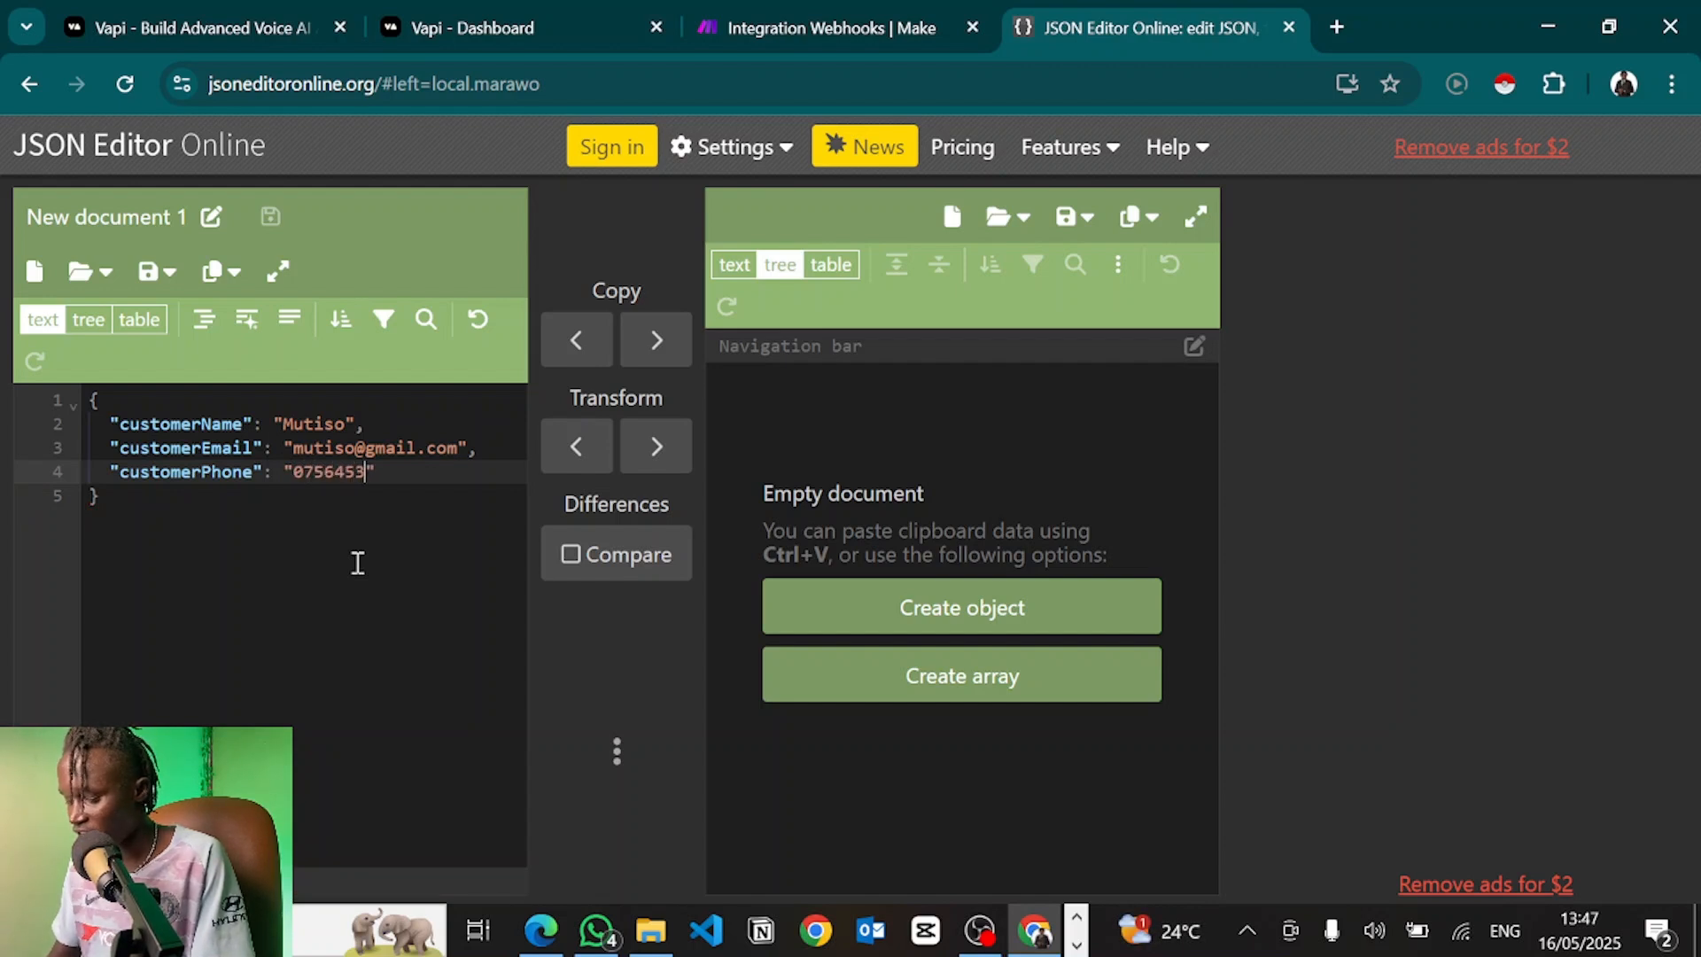
{"action": "key", "text": "Return"}
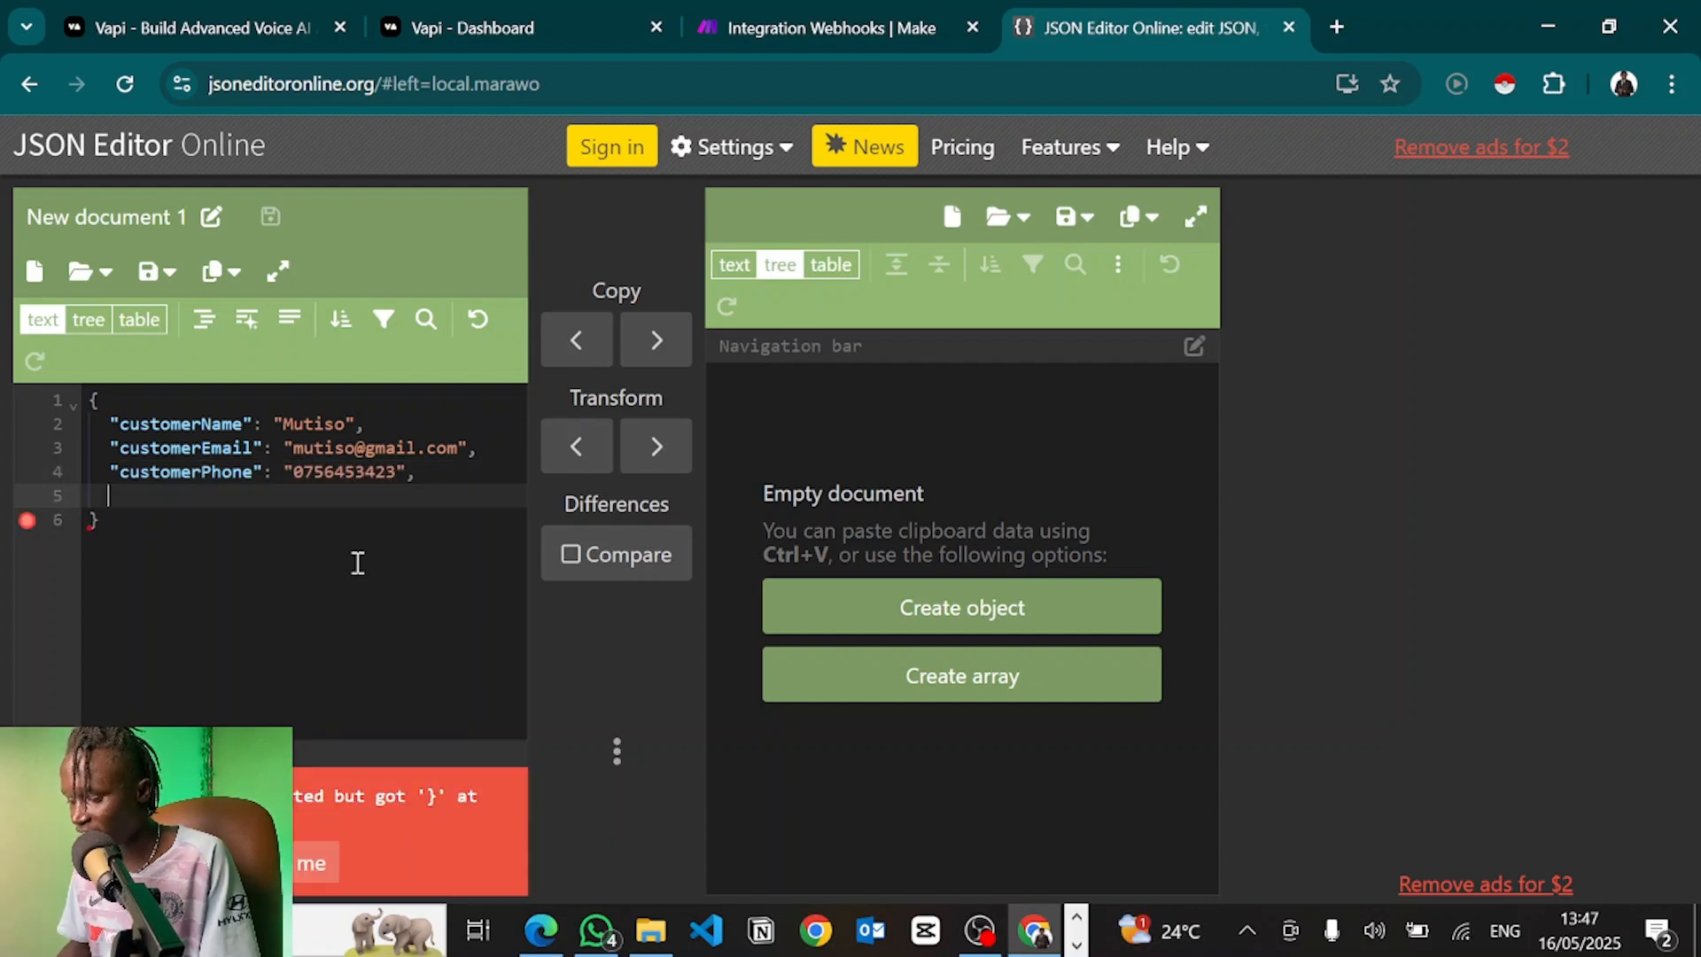
{"action": "type", "text": "\""}
{"action": "type", "text": "kingTime\": \"tomo"}
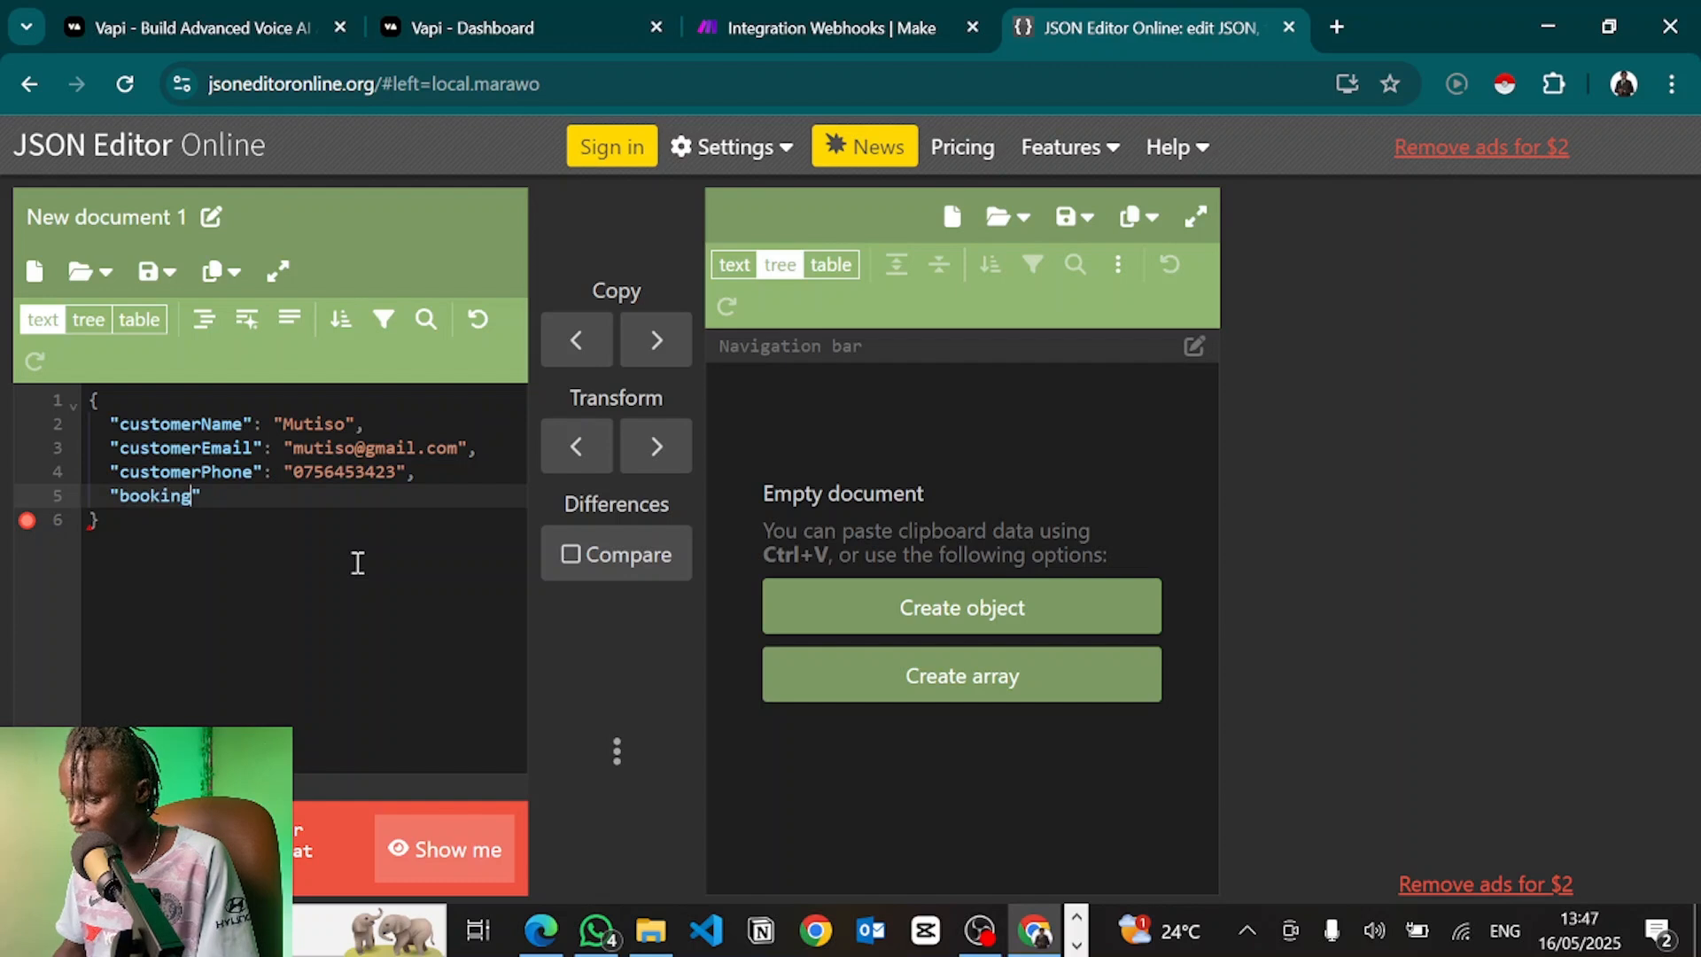
{"action": "type", "text": "rrow at 10am"}
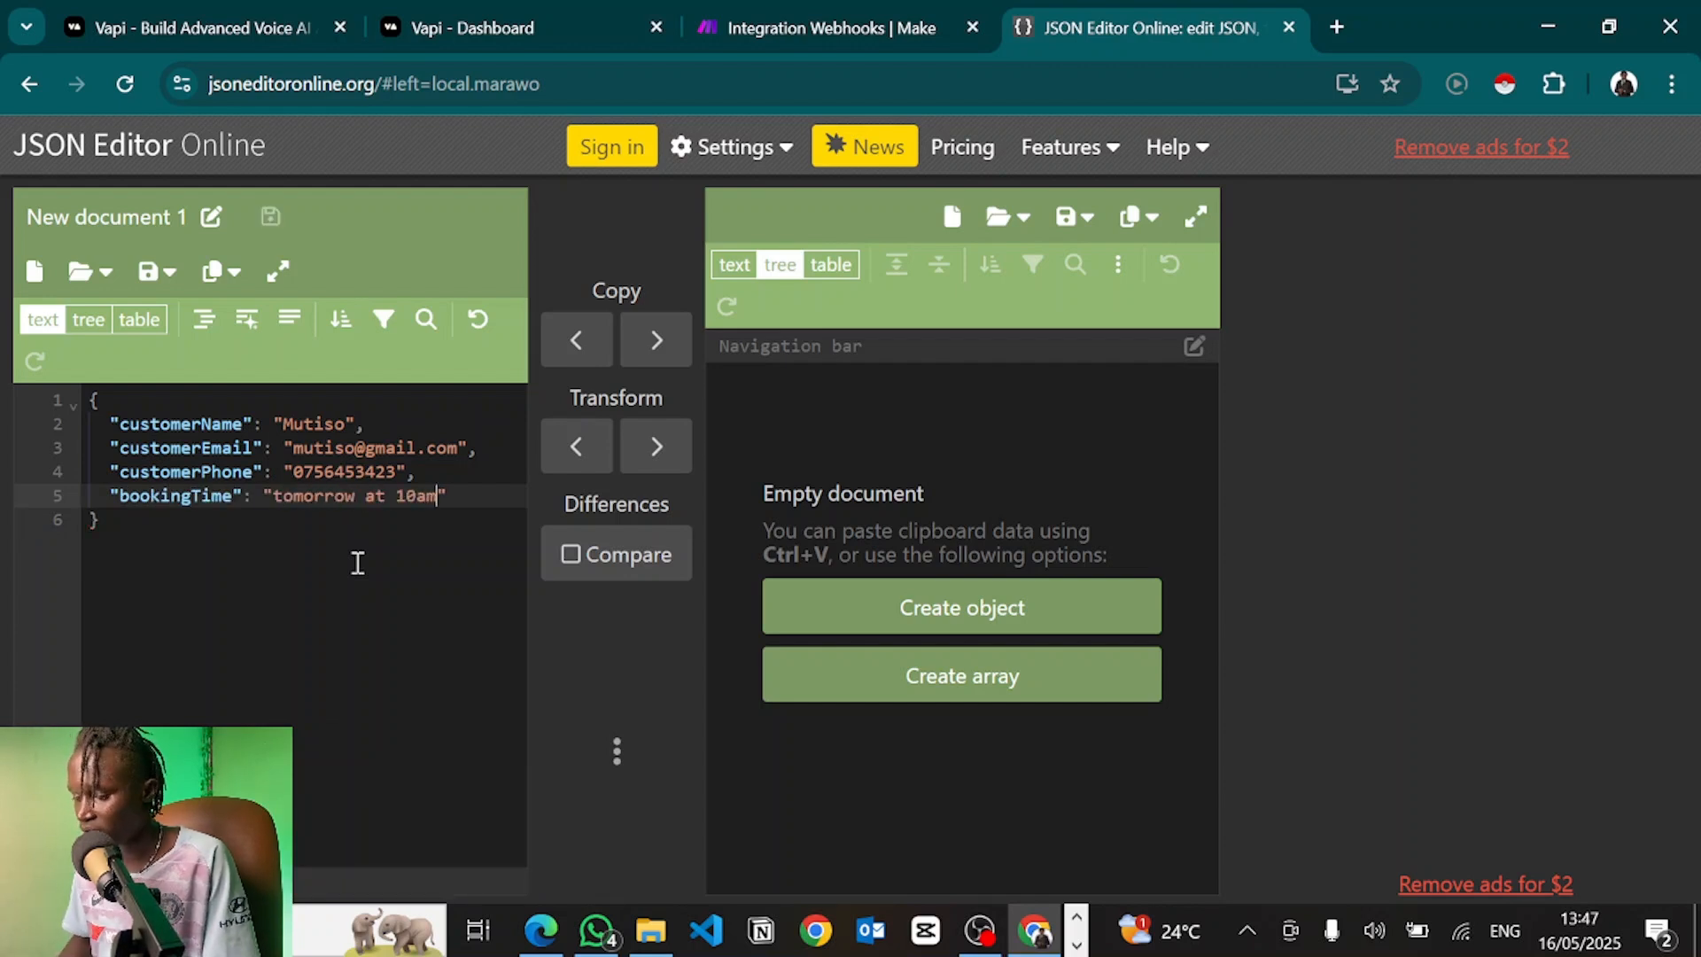
{"action": "left_click_drag", "start_coordinate": [224, 589], "coordinate": [88, 383]}
{"action": "key", "text": "ctrl+c"}
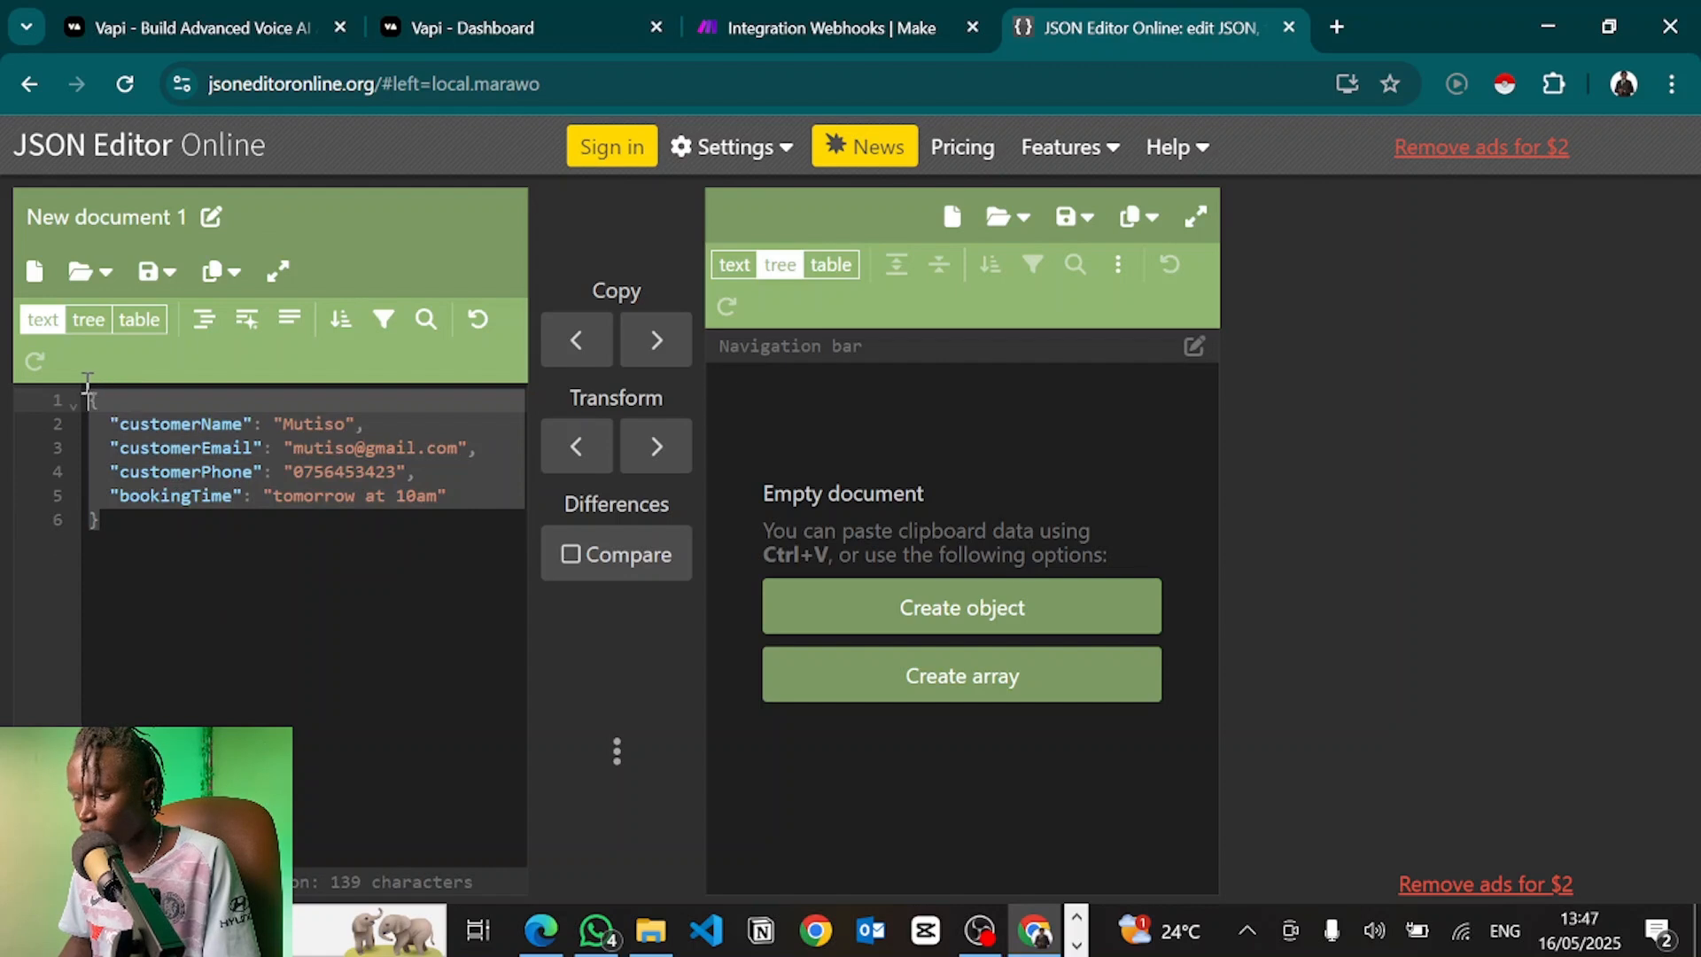
{"action": "left_click", "coordinate": [773, 13]}
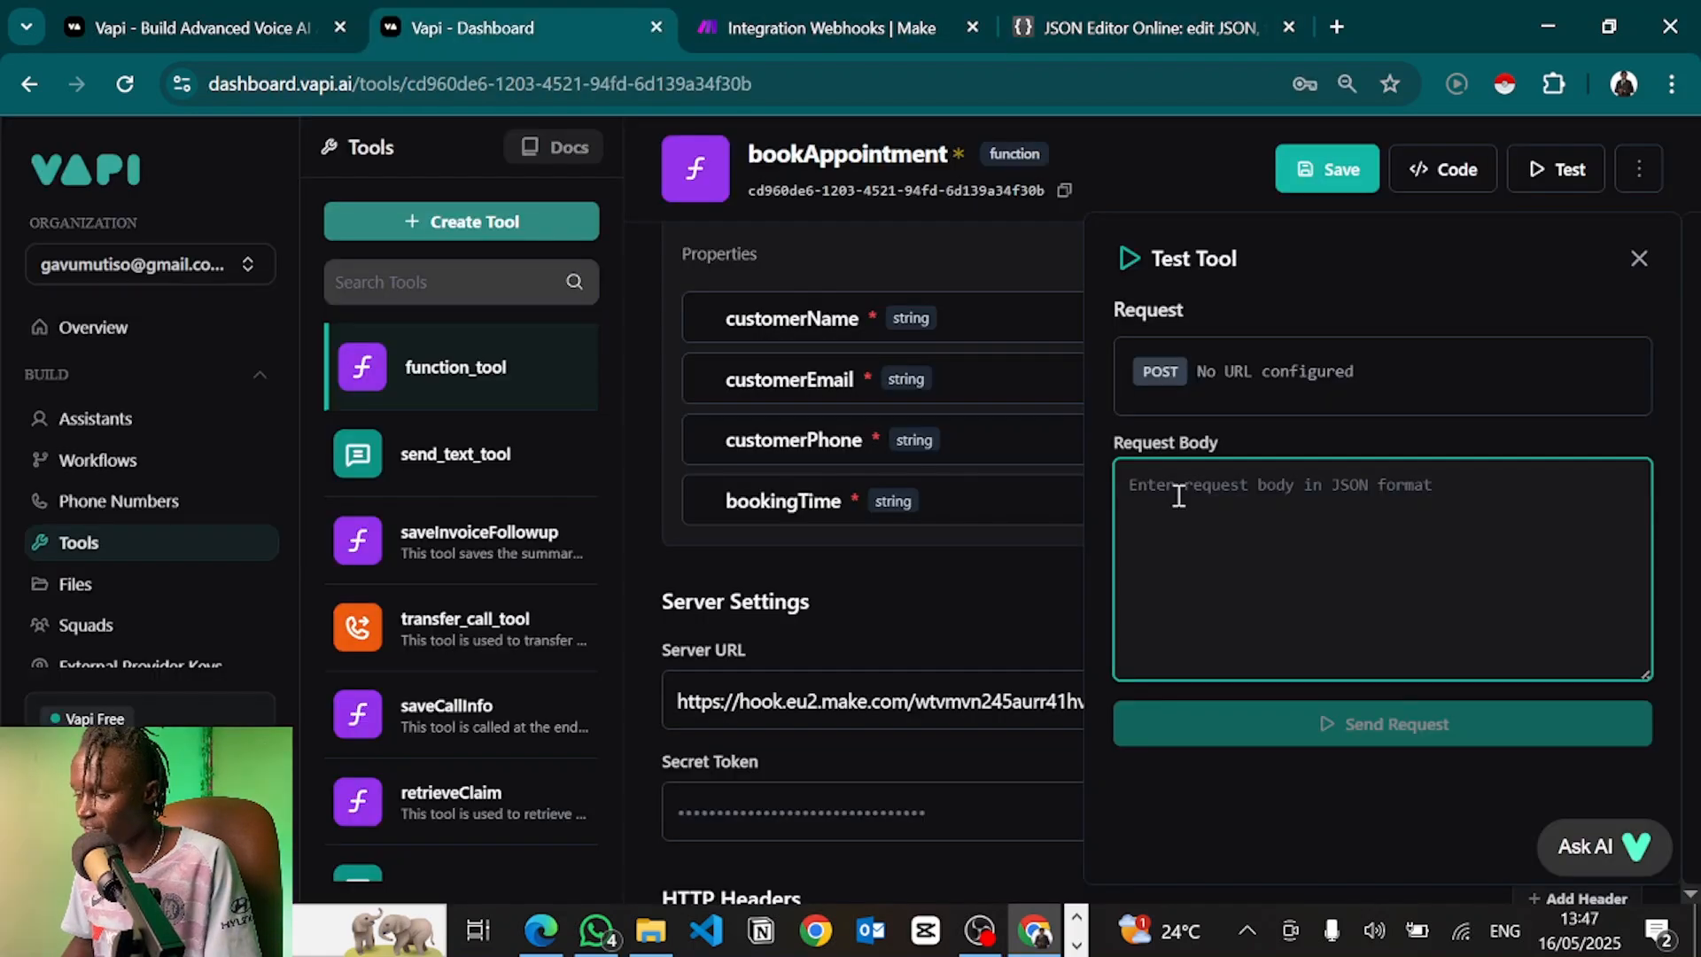
Save the bookAppointment tool with its Make webhook Server URL
{"action": "key", "text": "ctrl+v"}
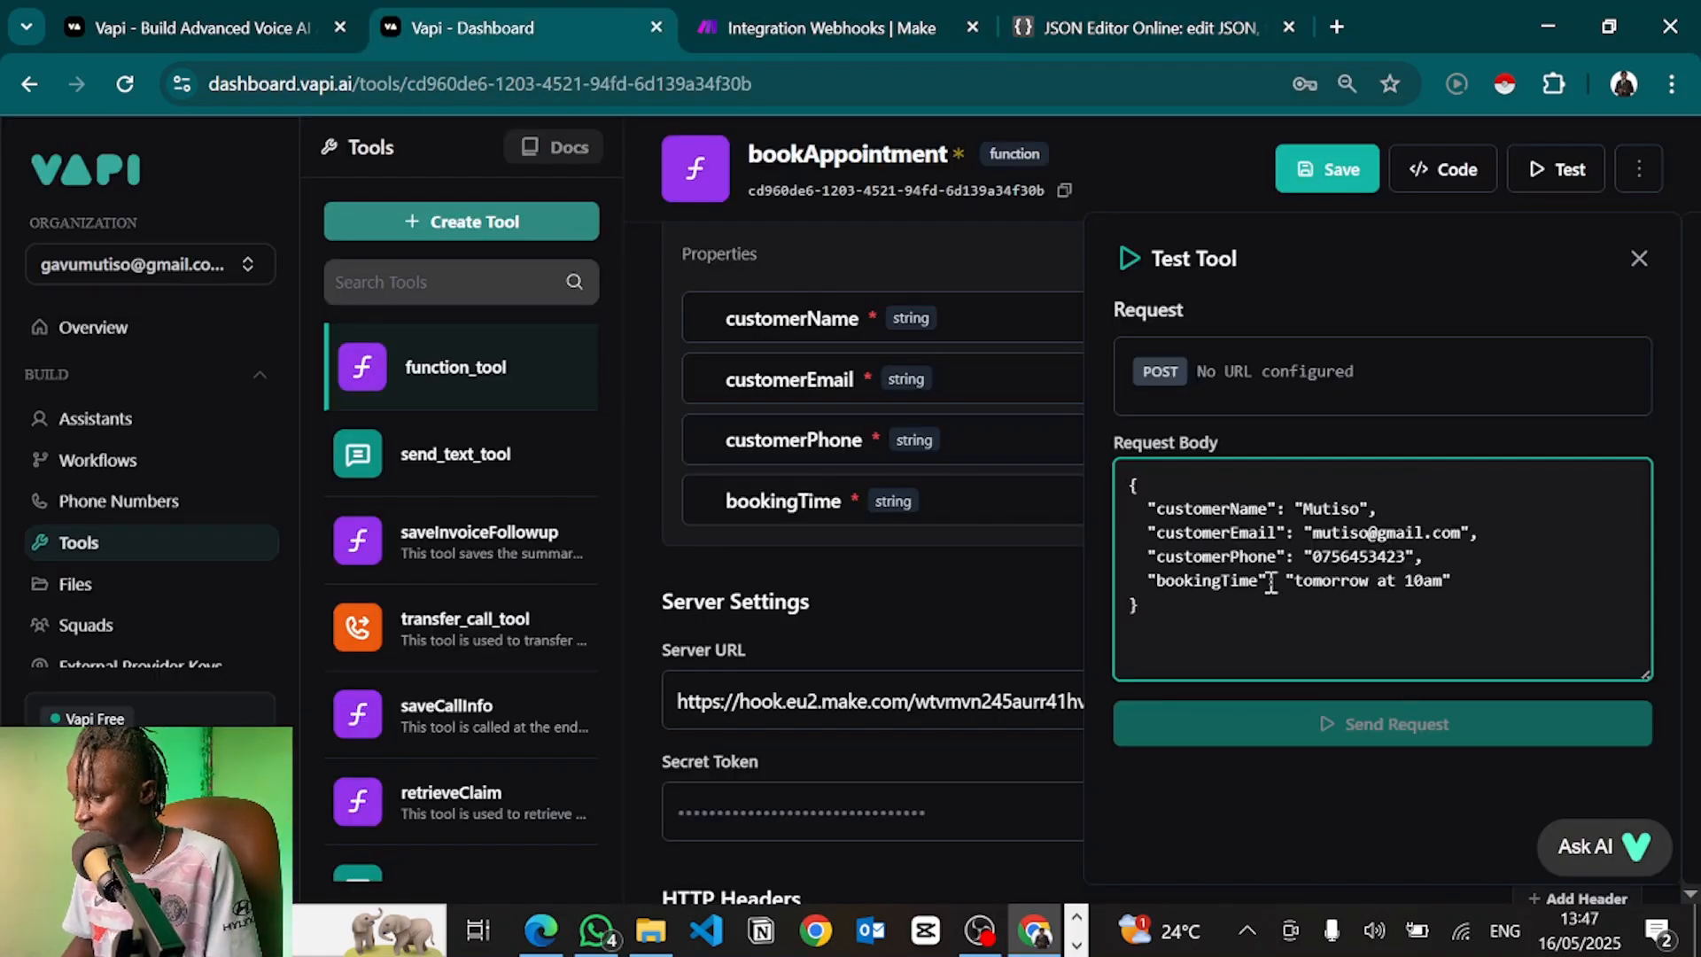
{"action": "left_click", "coordinate": [1338, 722]}
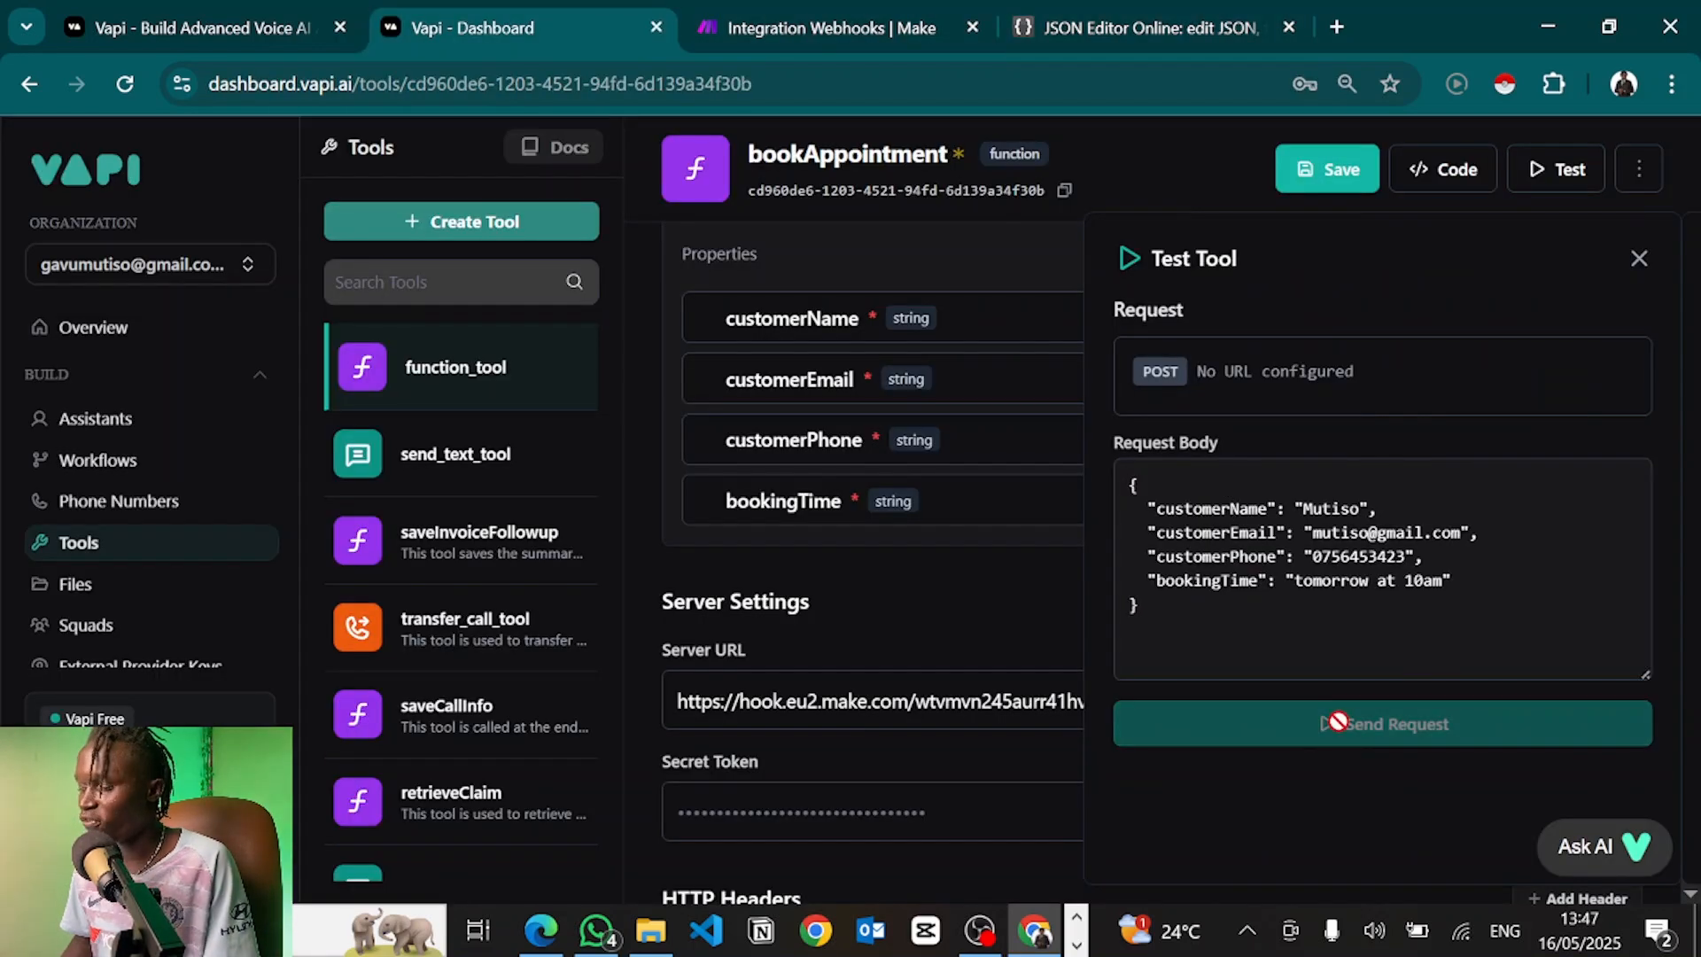
{"action": "left_click", "coordinate": [1638, 259]}
{"action": "left_click", "coordinate": [1318, 174]}
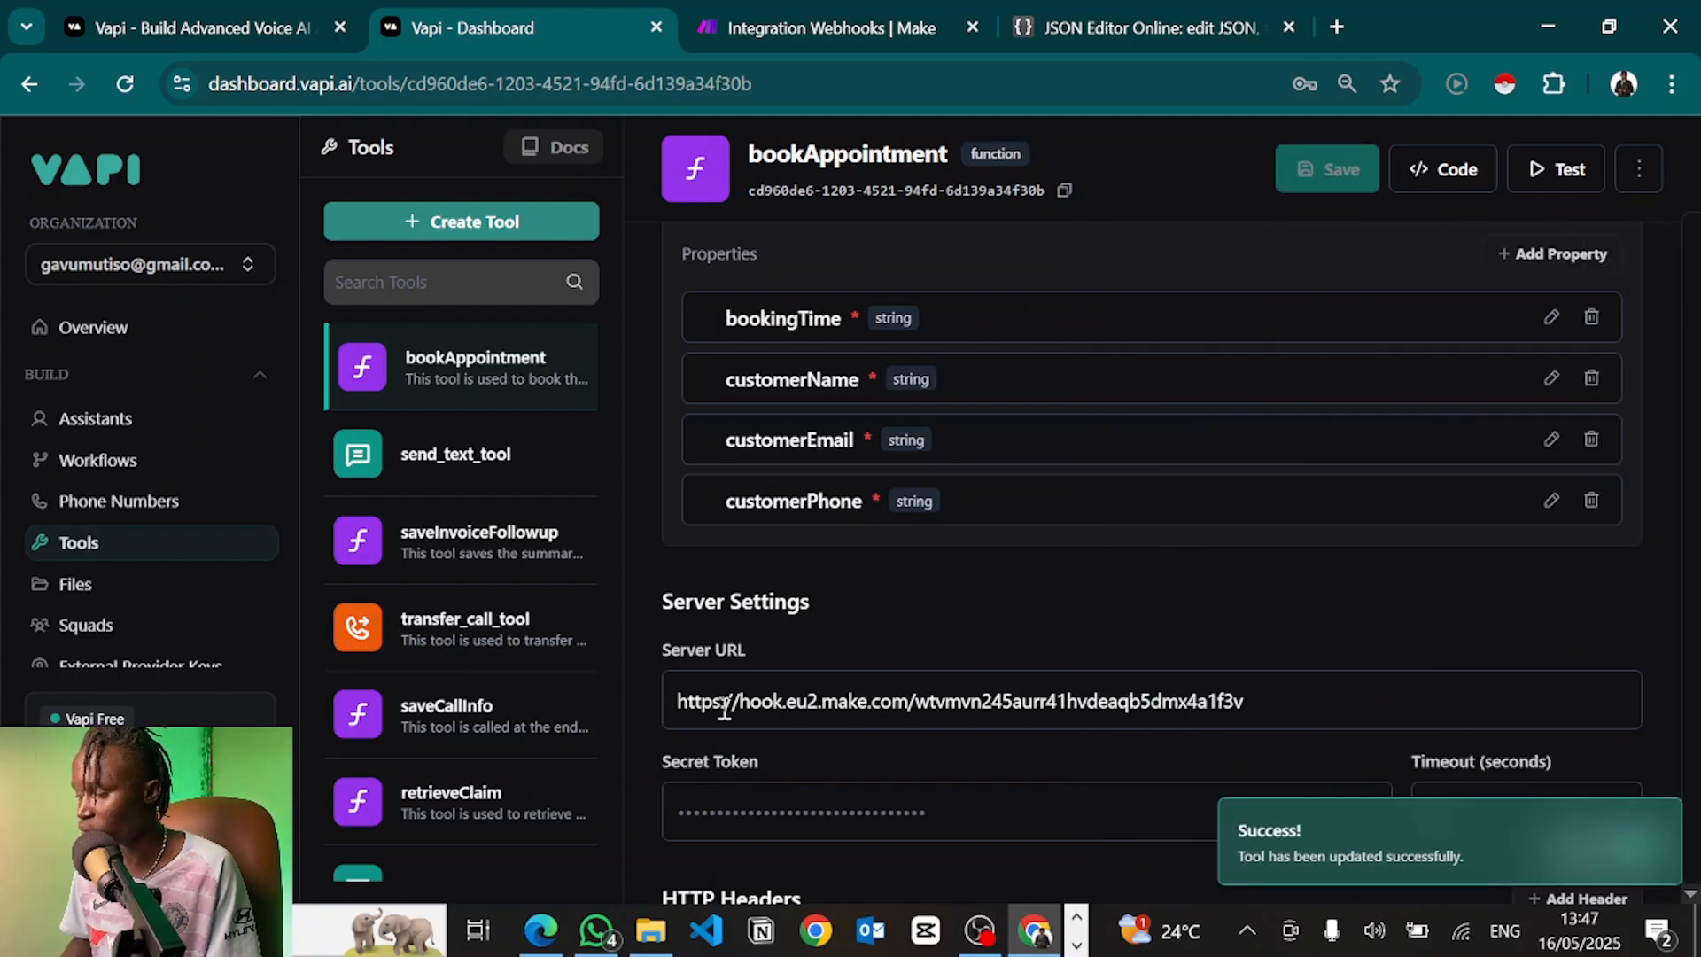
Send a test request using the sample booking JSON as request body and check Make received it
{"action": "left_click", "coordinate": [1540, 177]}
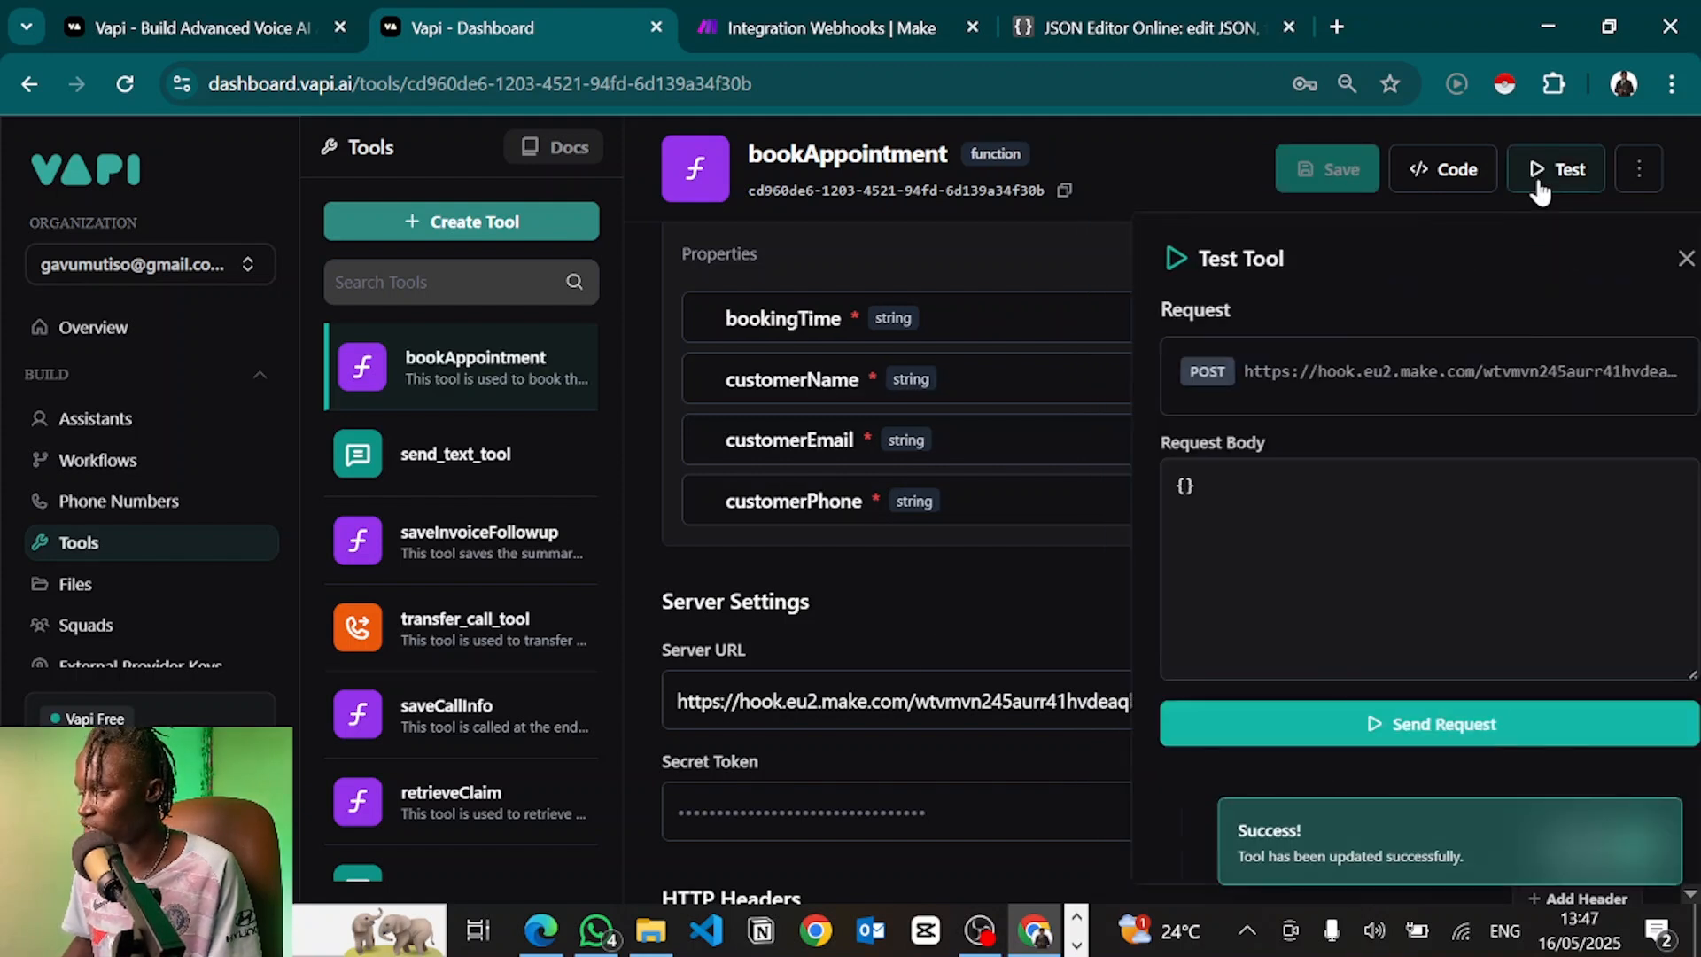
{"action": "left_click", "coordinate": [1269, 531]}
{"action": "key", "text": "BackSpace"}
{"action": "key", "text": "BackSpace"}
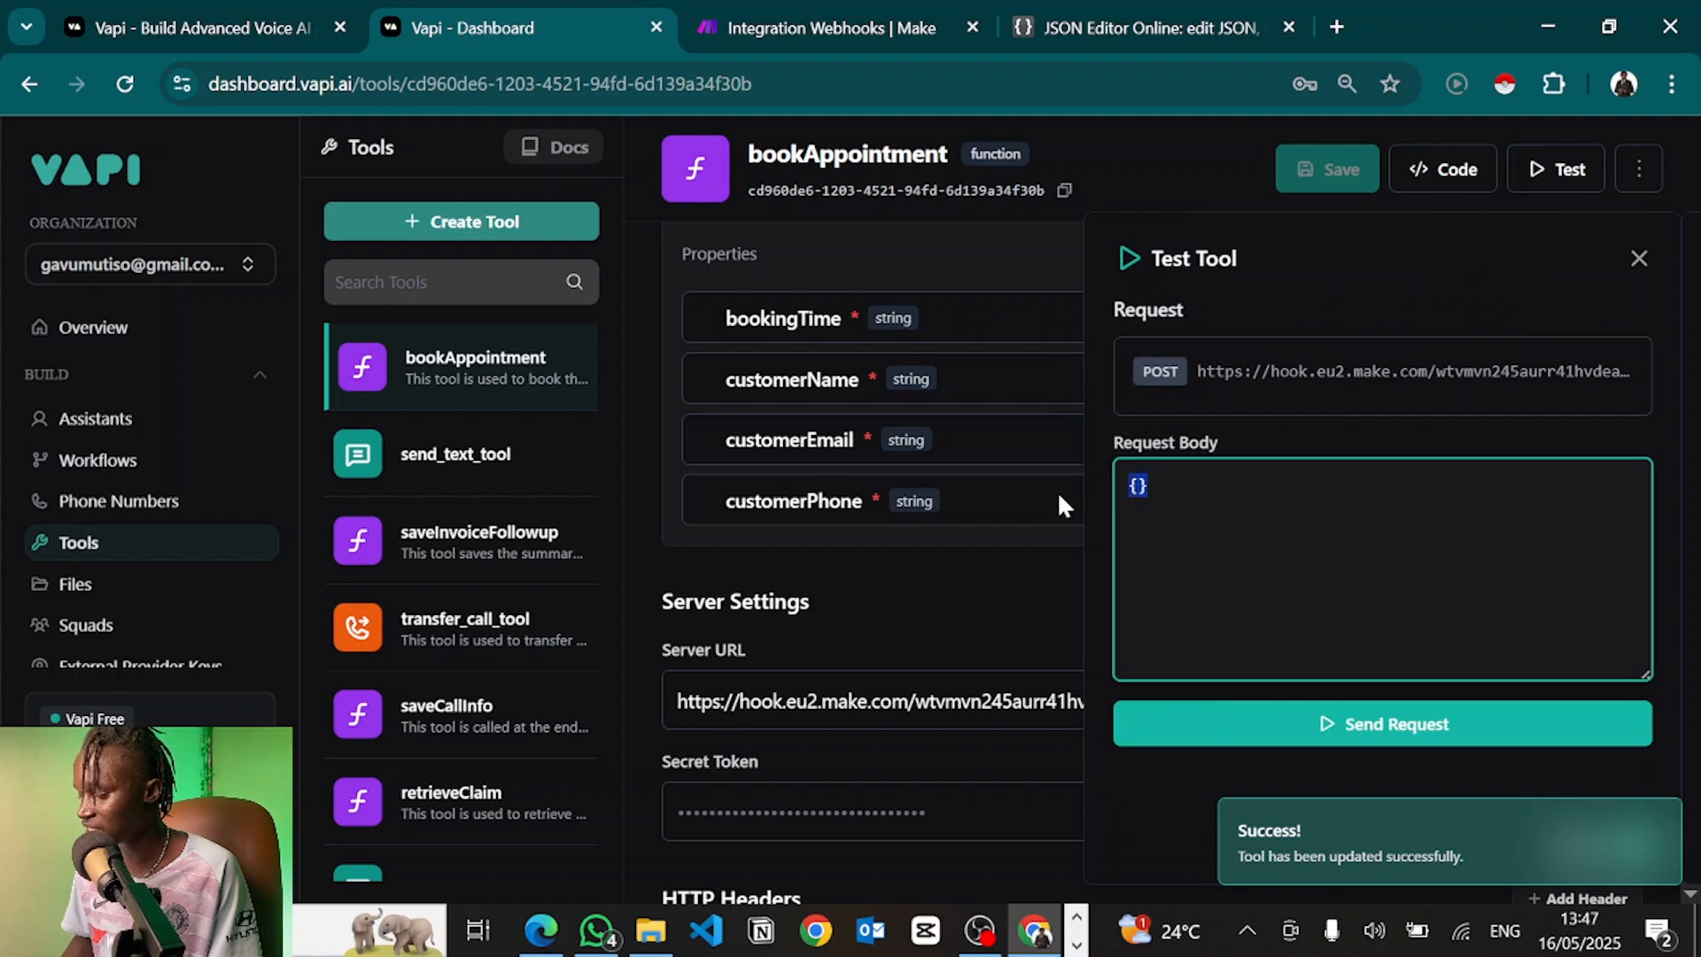
{"action": "key", "text": "ctrl+v"}
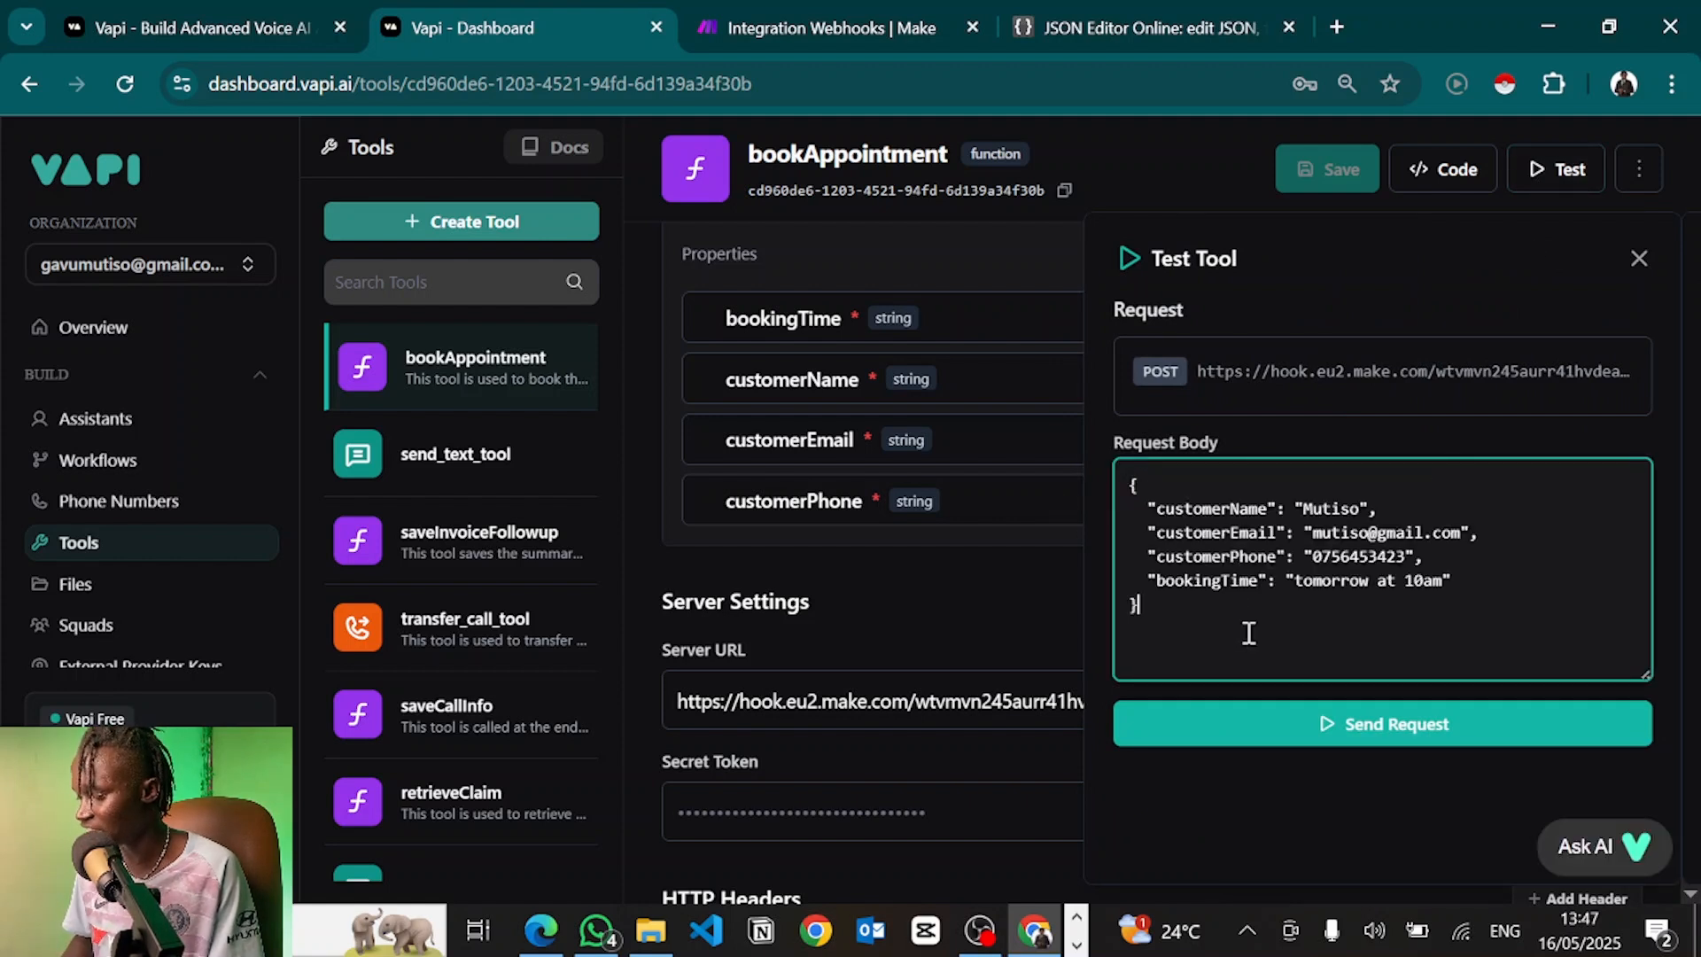
{"action": "left_click", "coordinate": [1322, 736]}
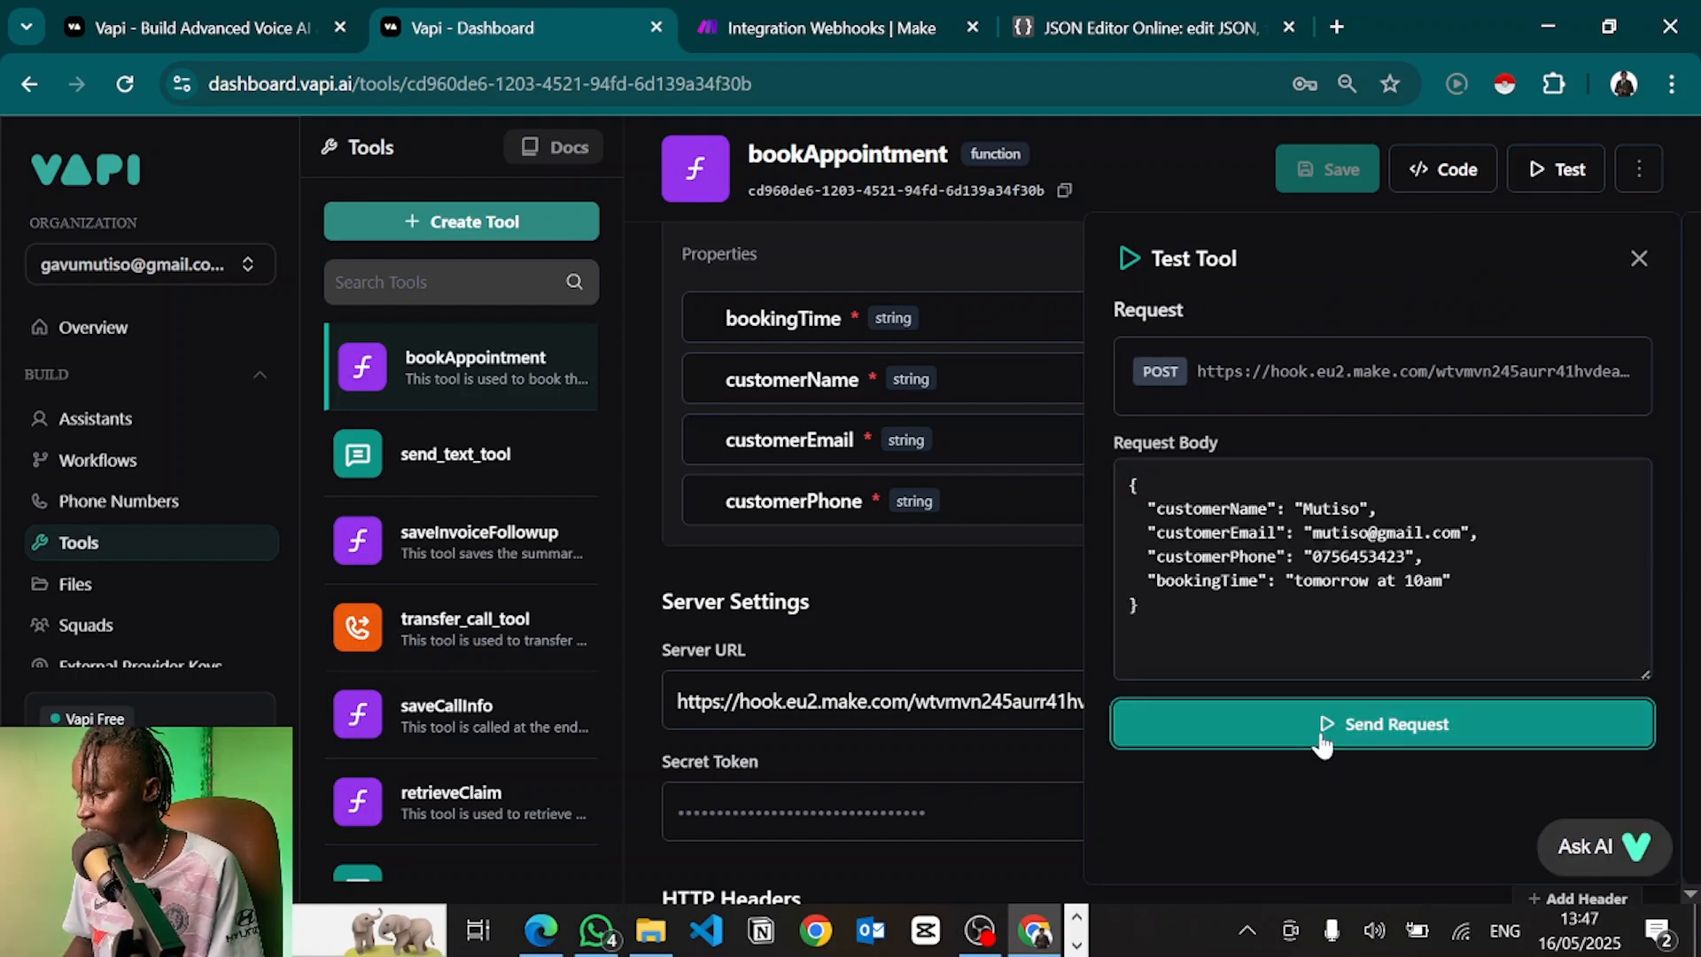
{"action": "left_click", "coordinate": [780, 18]}
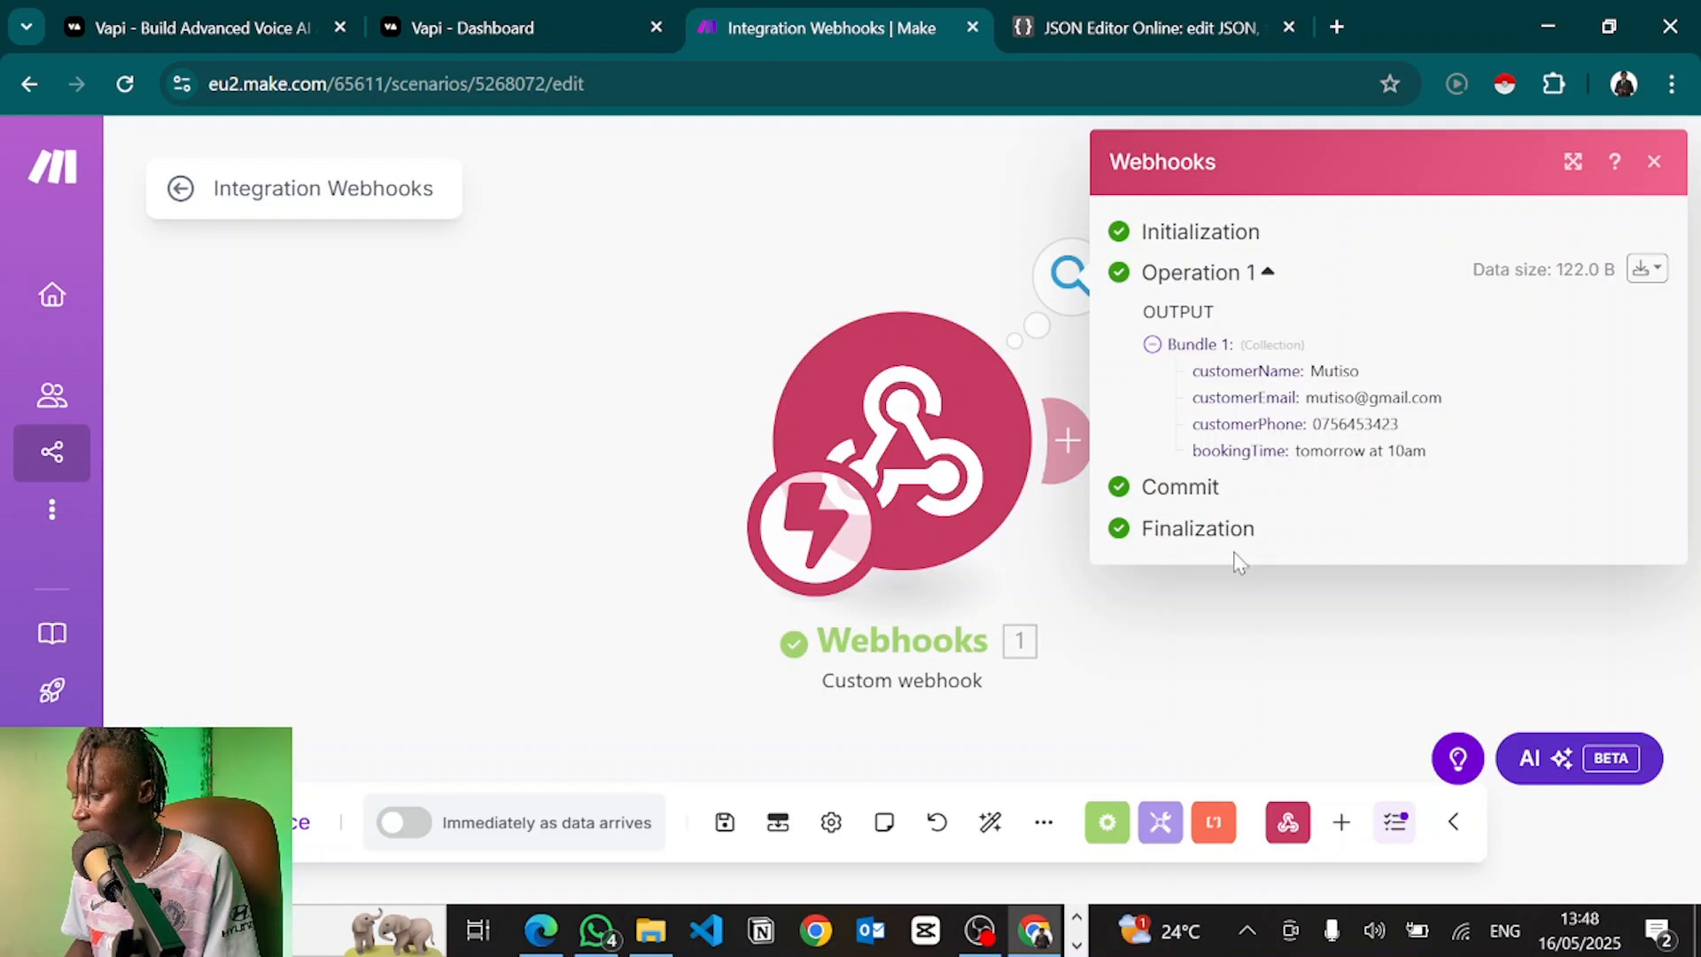
Add a Google Calendar 'Get Free/Busy Information' module after the custom webhook trigger
{"action": "left_click", "coordinate": [1211, 606]}
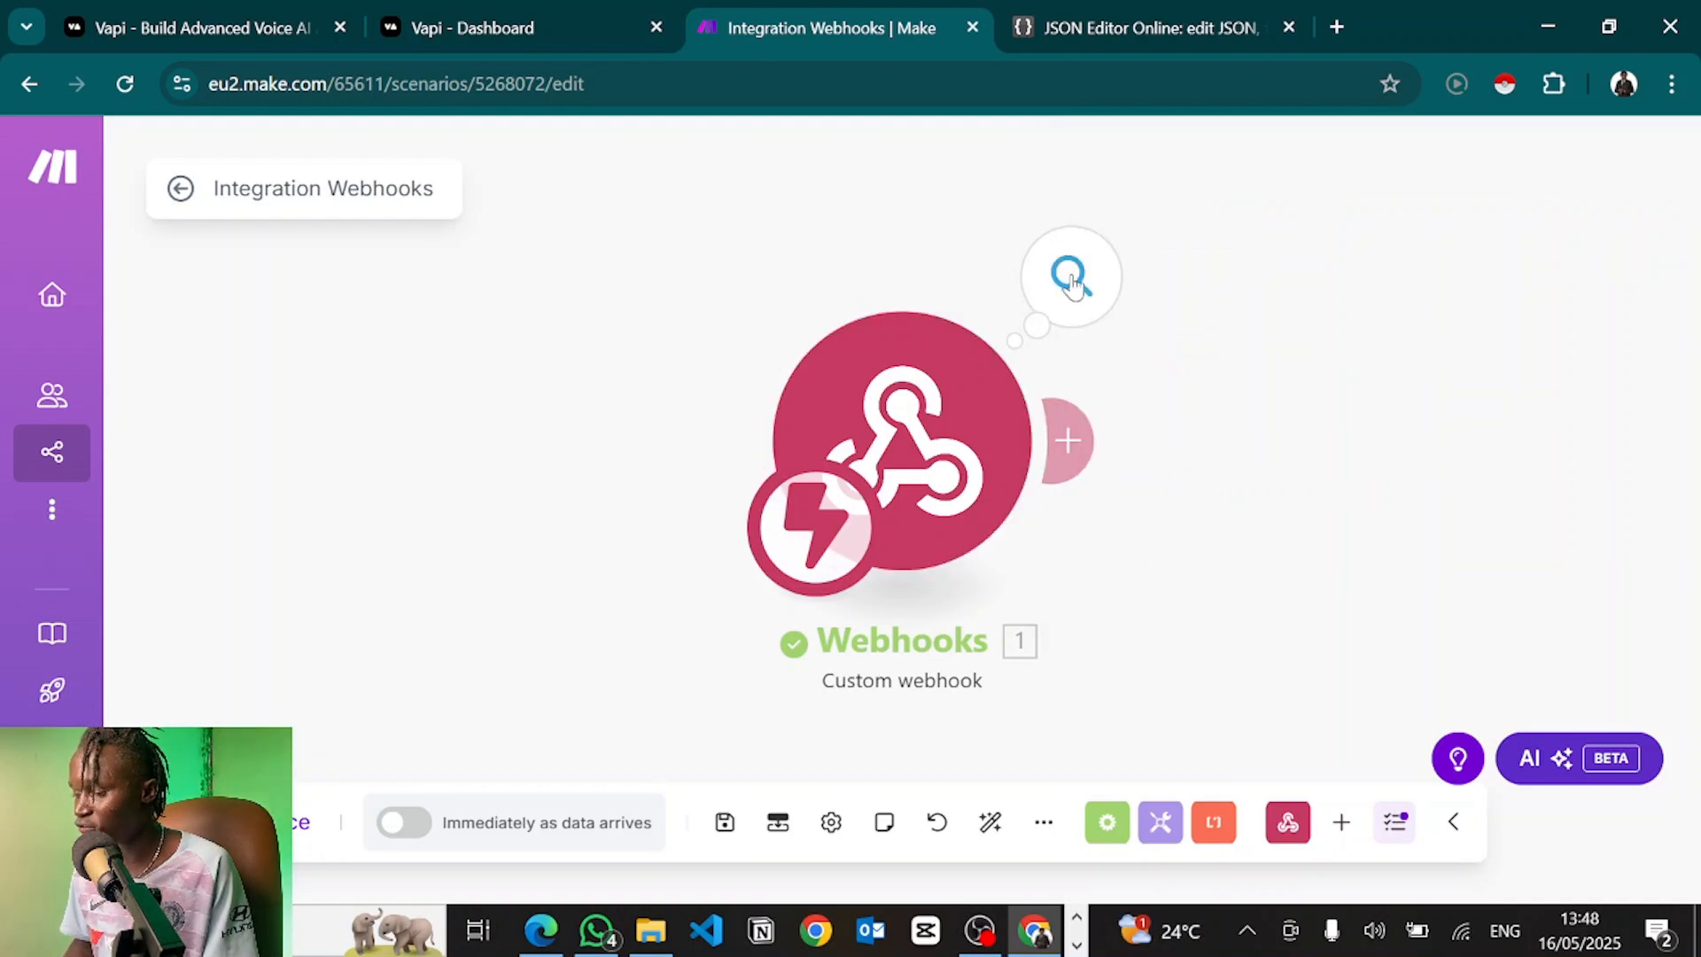
{"action": "left_click_drag", "start_coordinate": [1133, 413], "coordinate": [913, 392]}
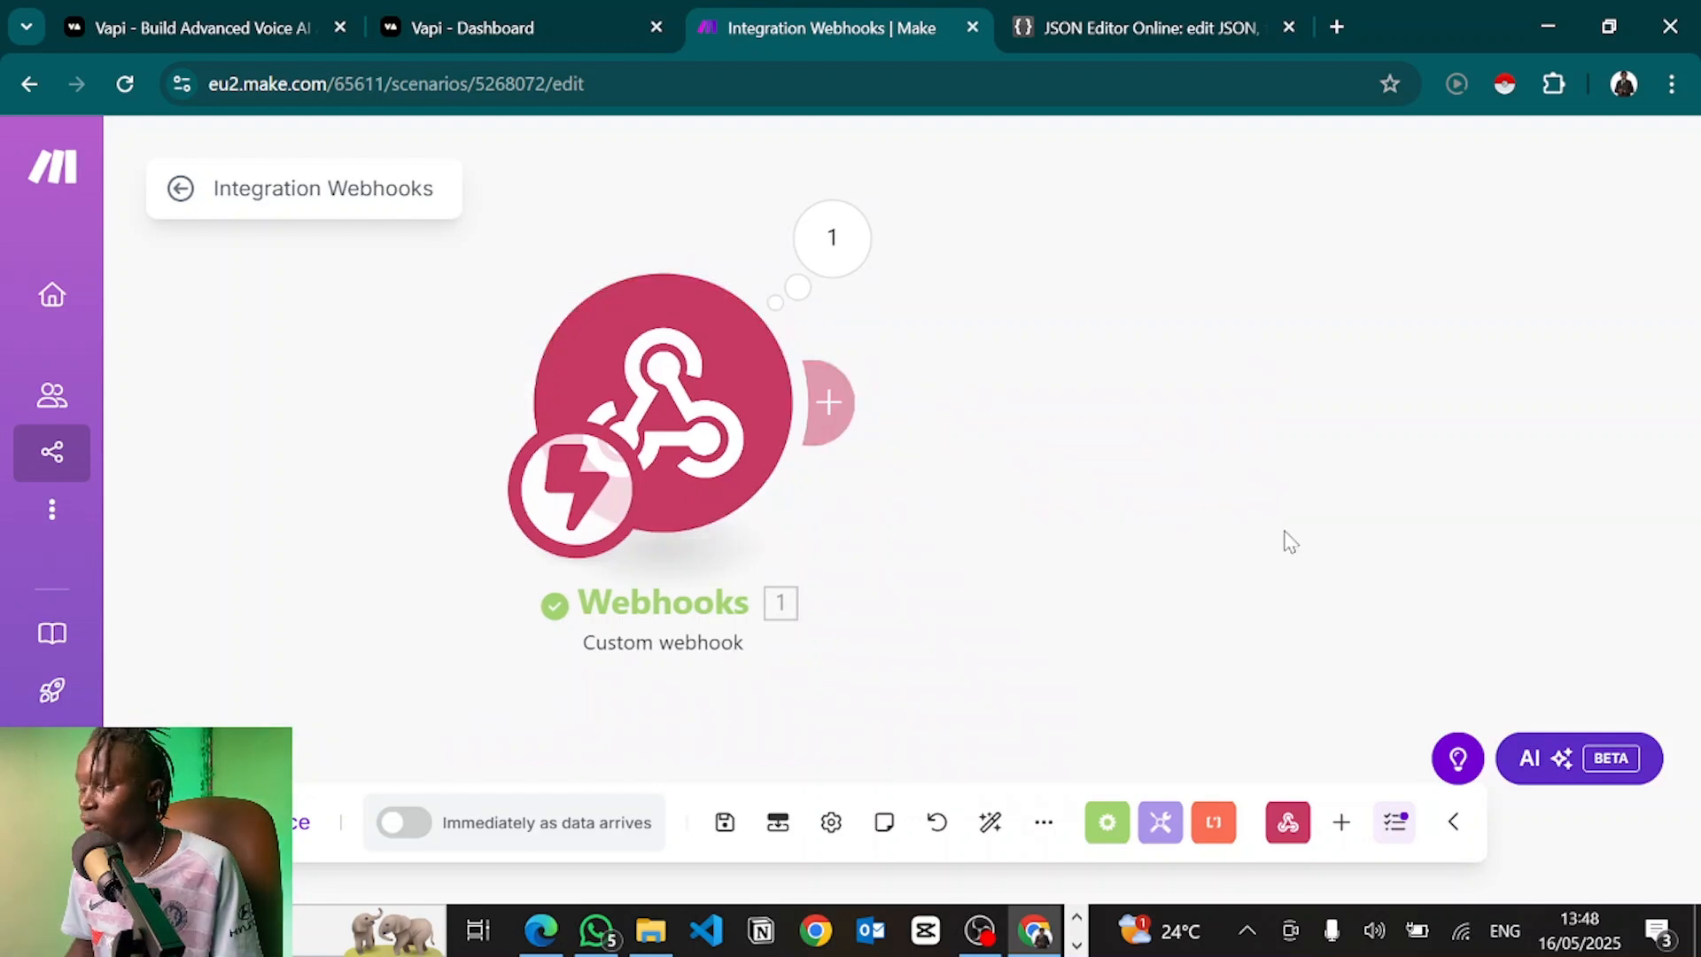
{"action": "left_click", "coordinate": [833, 405]}
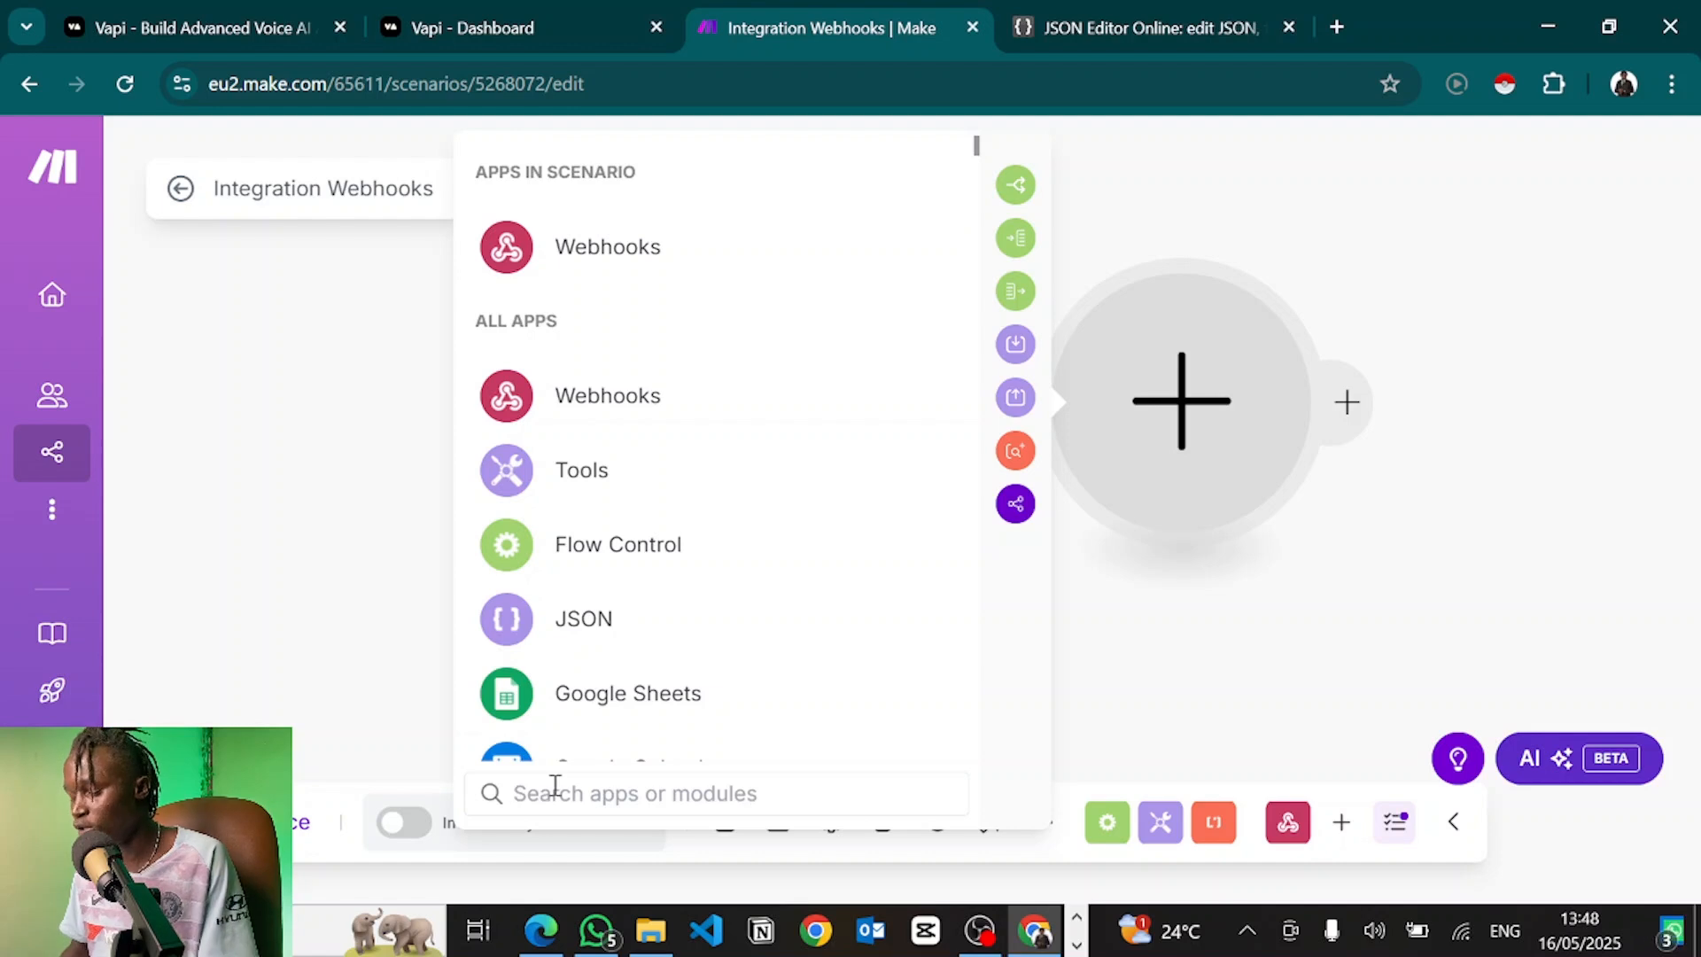
{"action": "type", "text": "google calendar"}
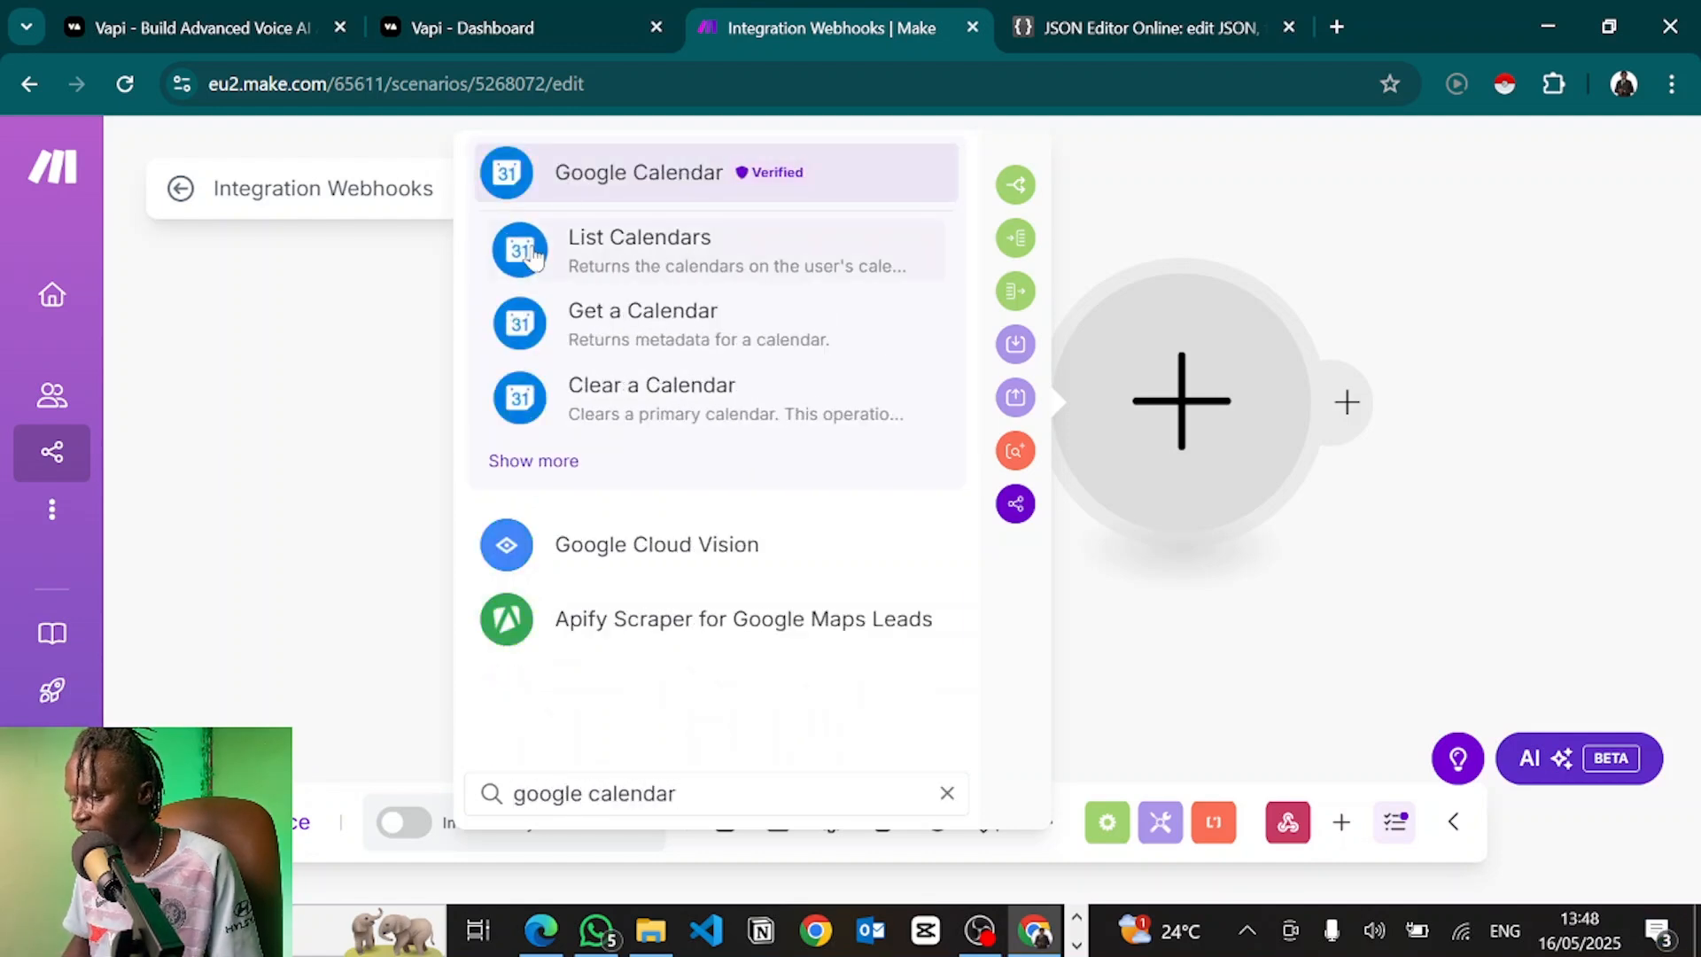
{"action": "left_click", "coordinate": [612, 171]}
{"action": "scroll", "coordinate": [732, 572], "scroll_direction": "down", "scroll_amount": 10}
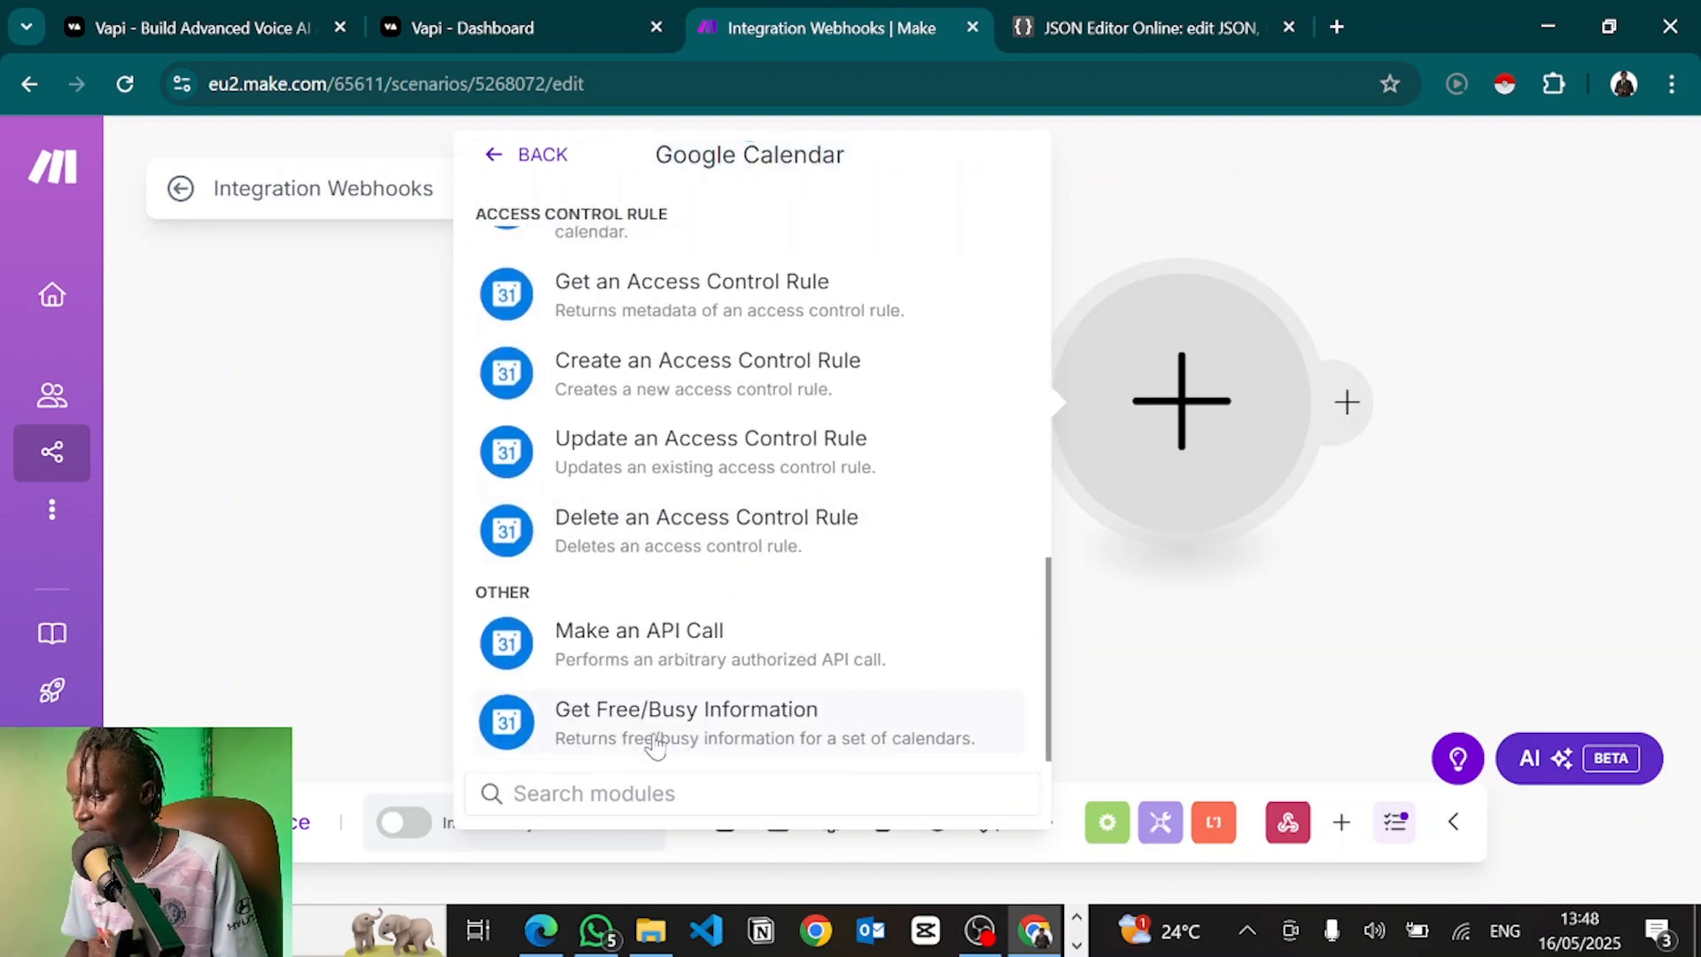
{"action": "left_click", "coordinate": [653, 741]}
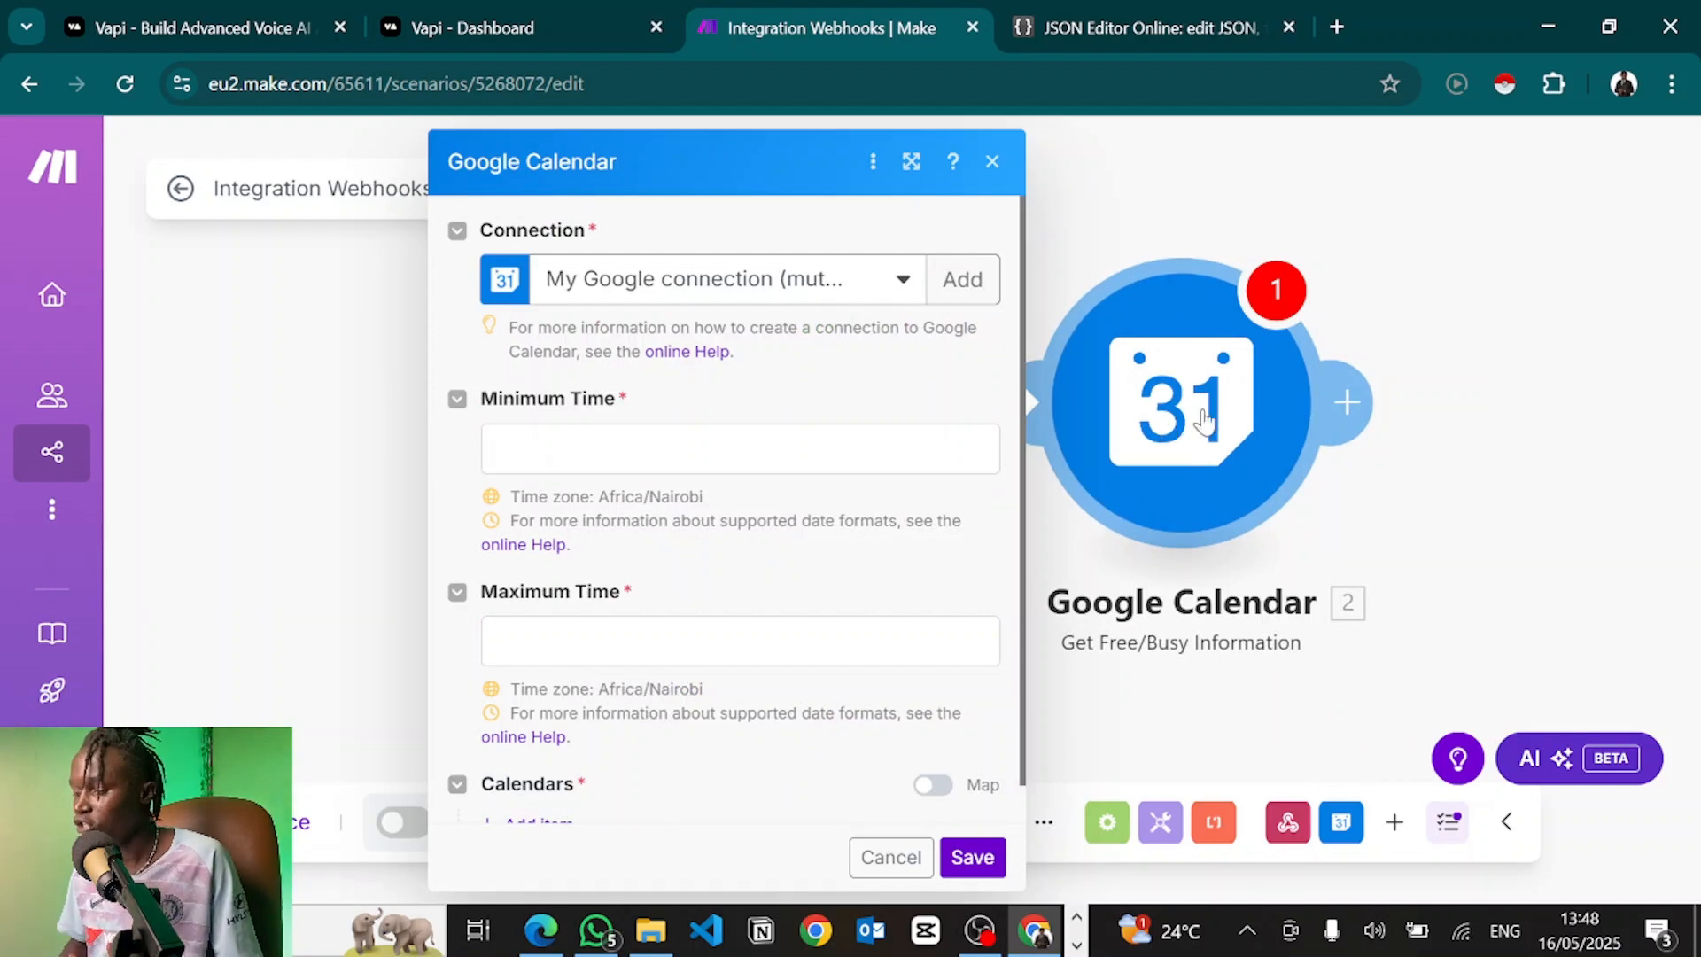
{"action": "left_click", "coordinate": [1480, 410]}
{"action": "left_click_drag", "start_coordinate": [1480, 411], "coordinate": [1101, 388]}
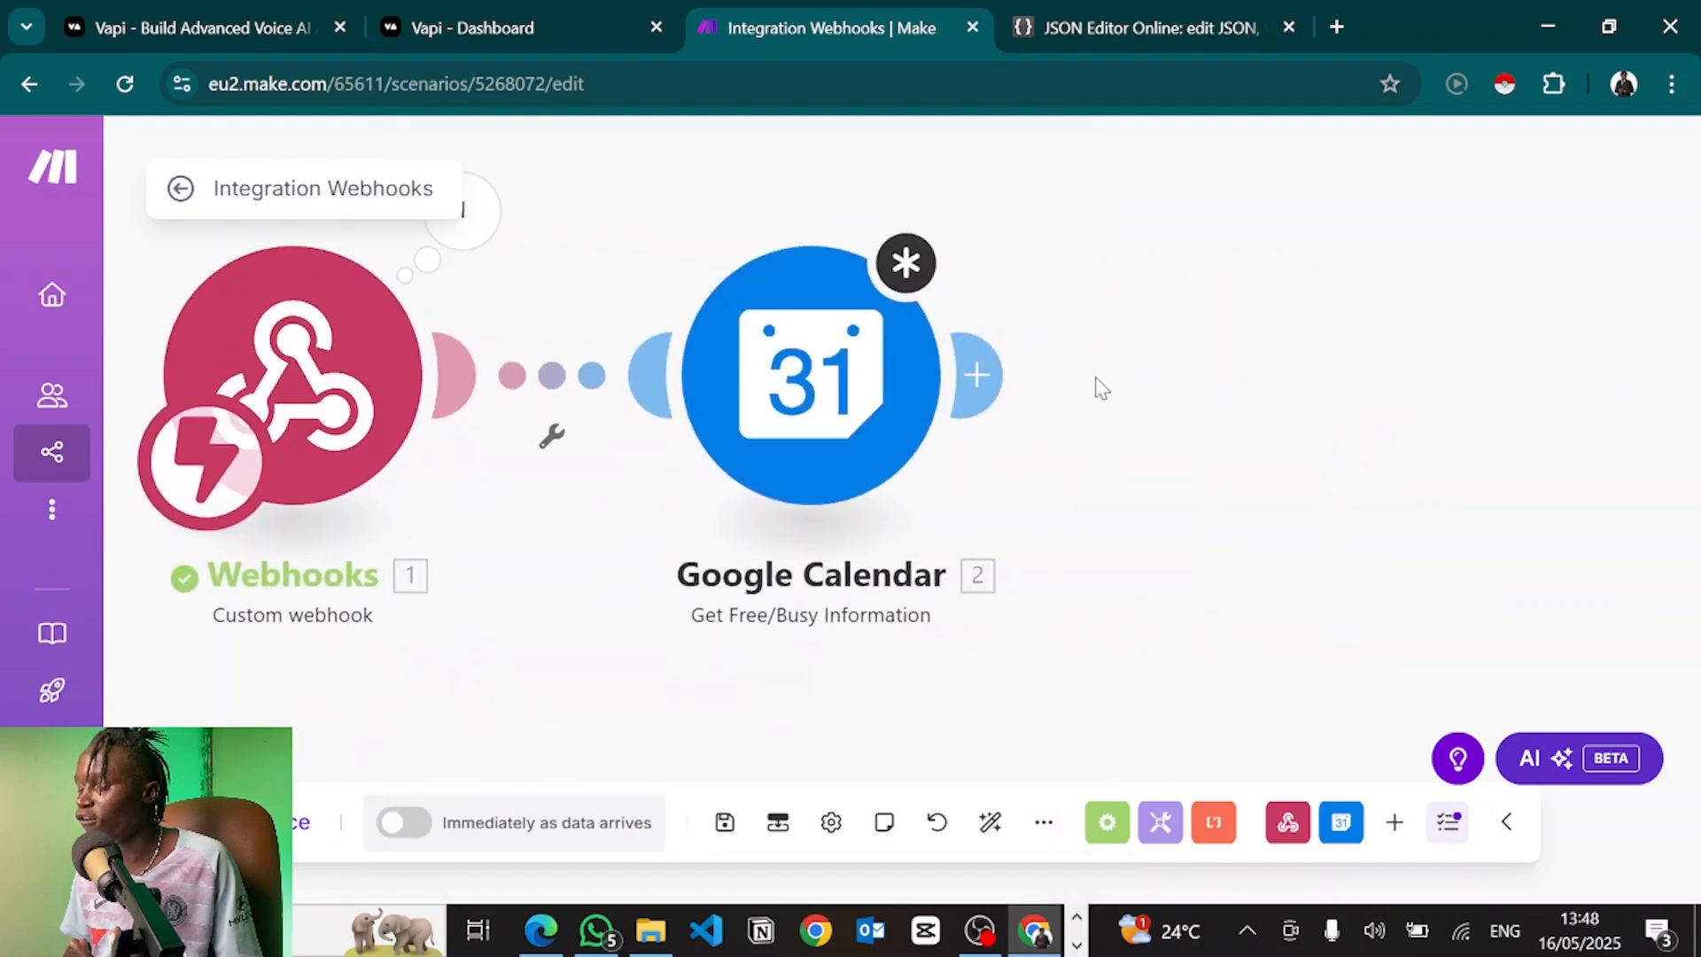
{"action": "left_click", "coordinate": [966, 373]}
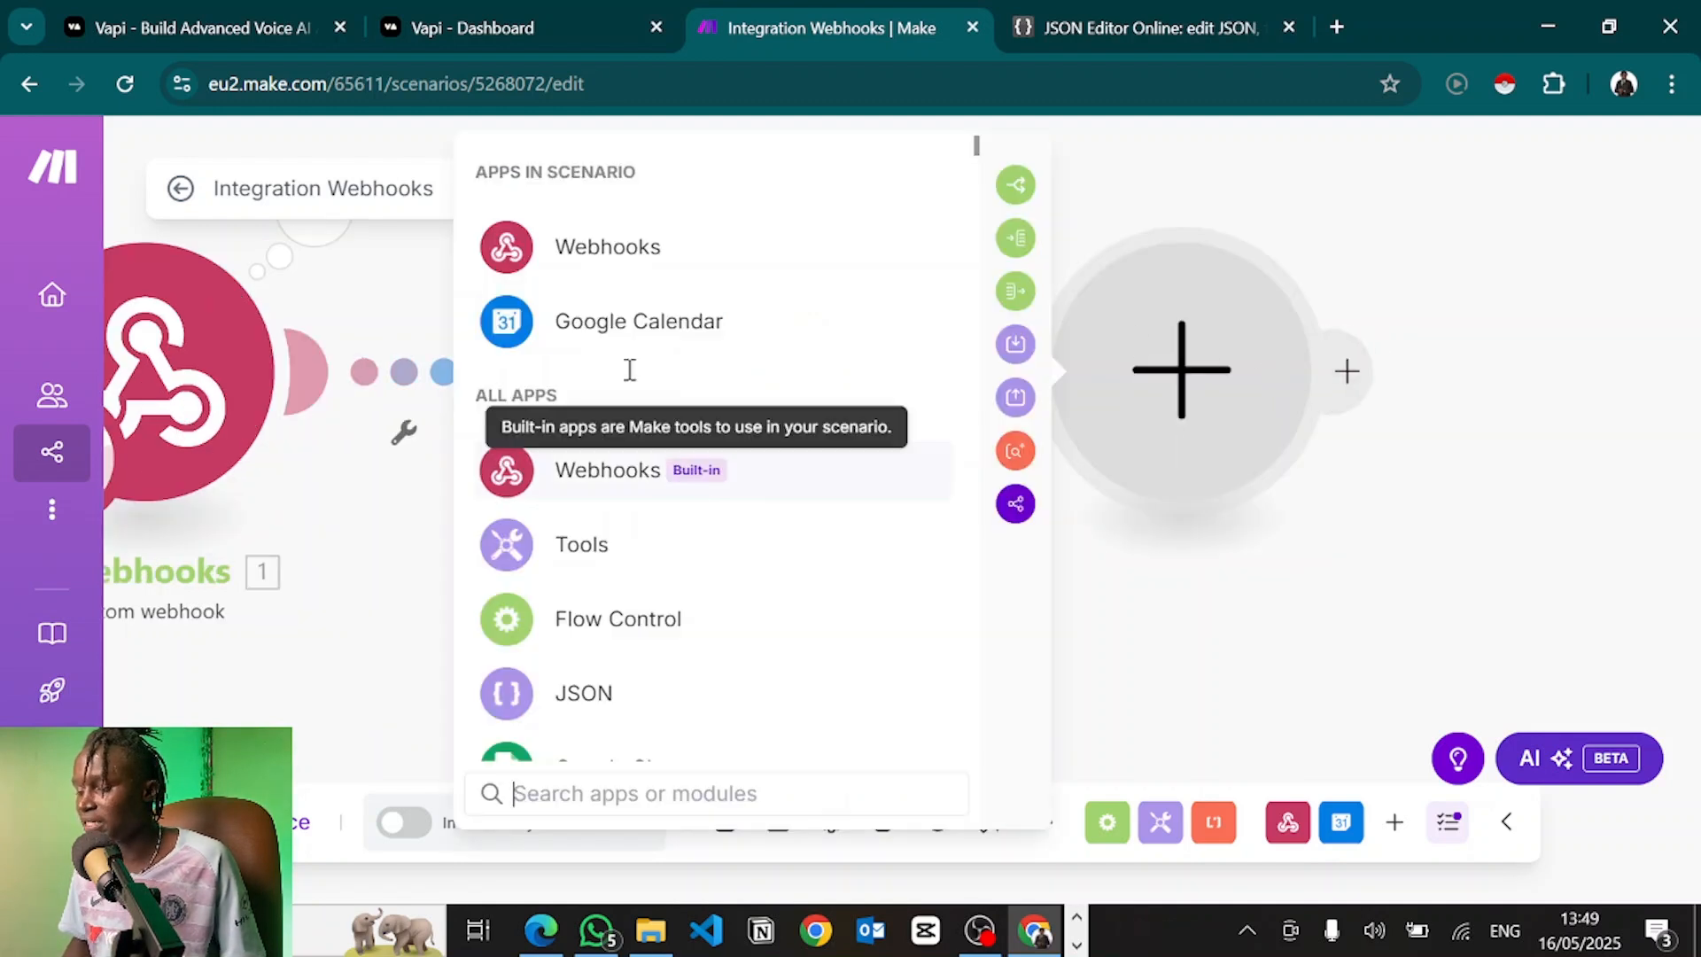
Add a Webhooks 'Webhook response' module with status 200 after Google Calendar
{"action": "left_click", "coordinate": [591, 257]}
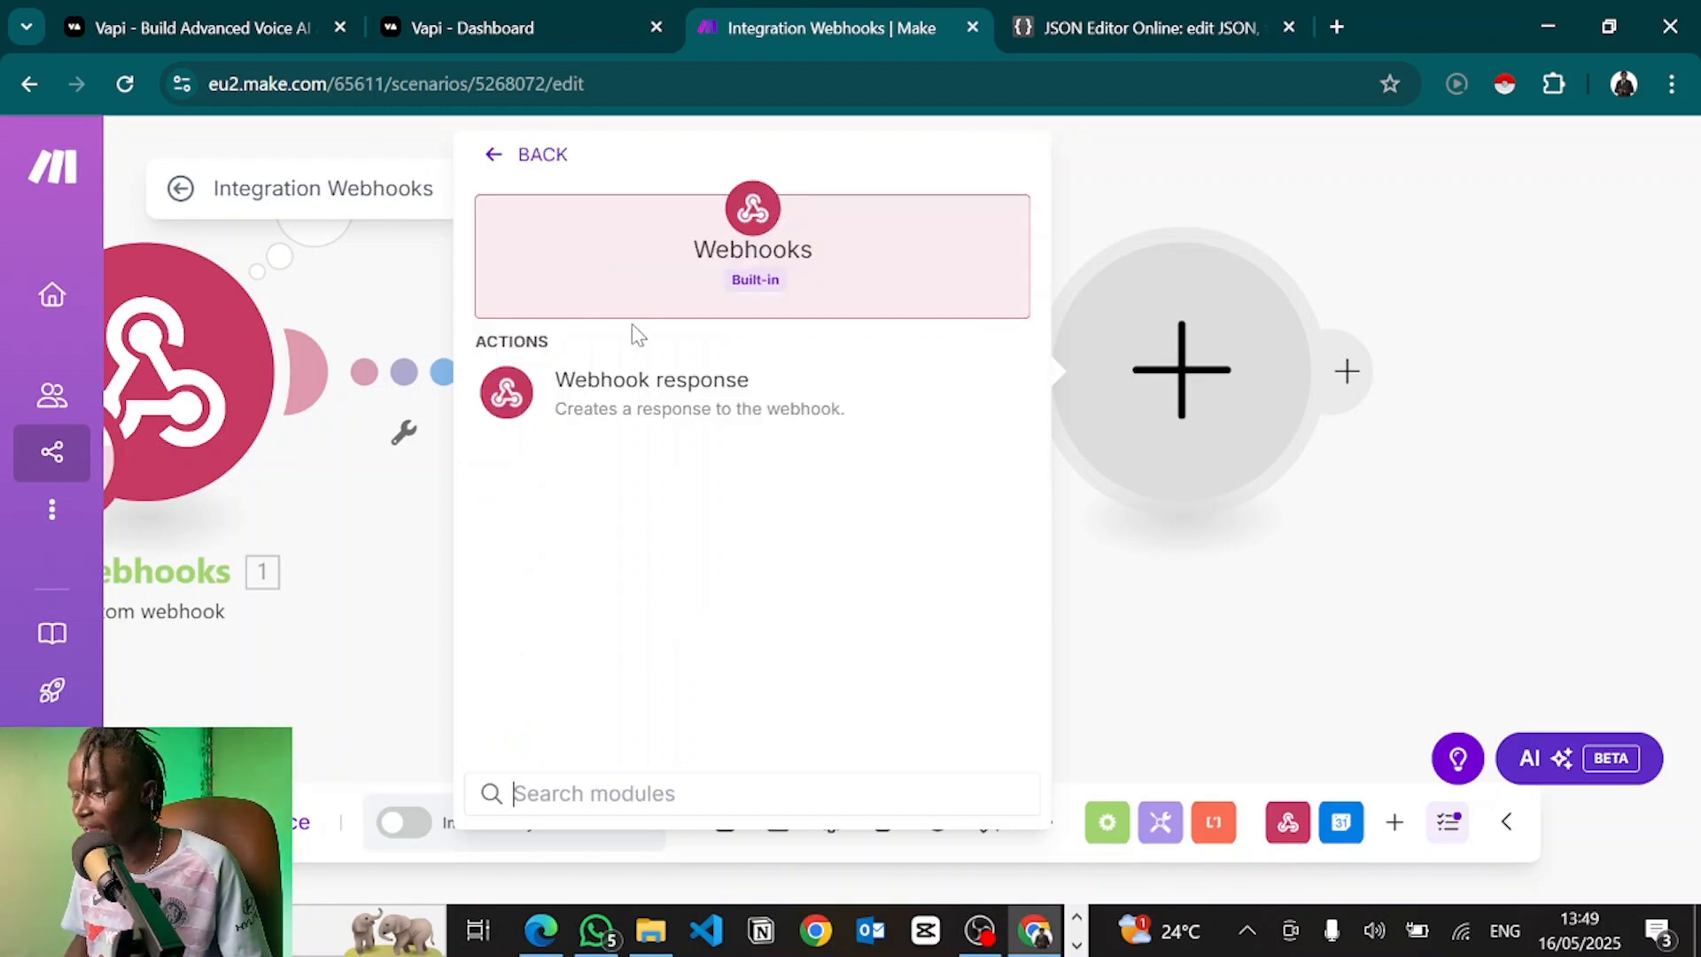
{"action": "left_click", "coordinate": [663, 390]}
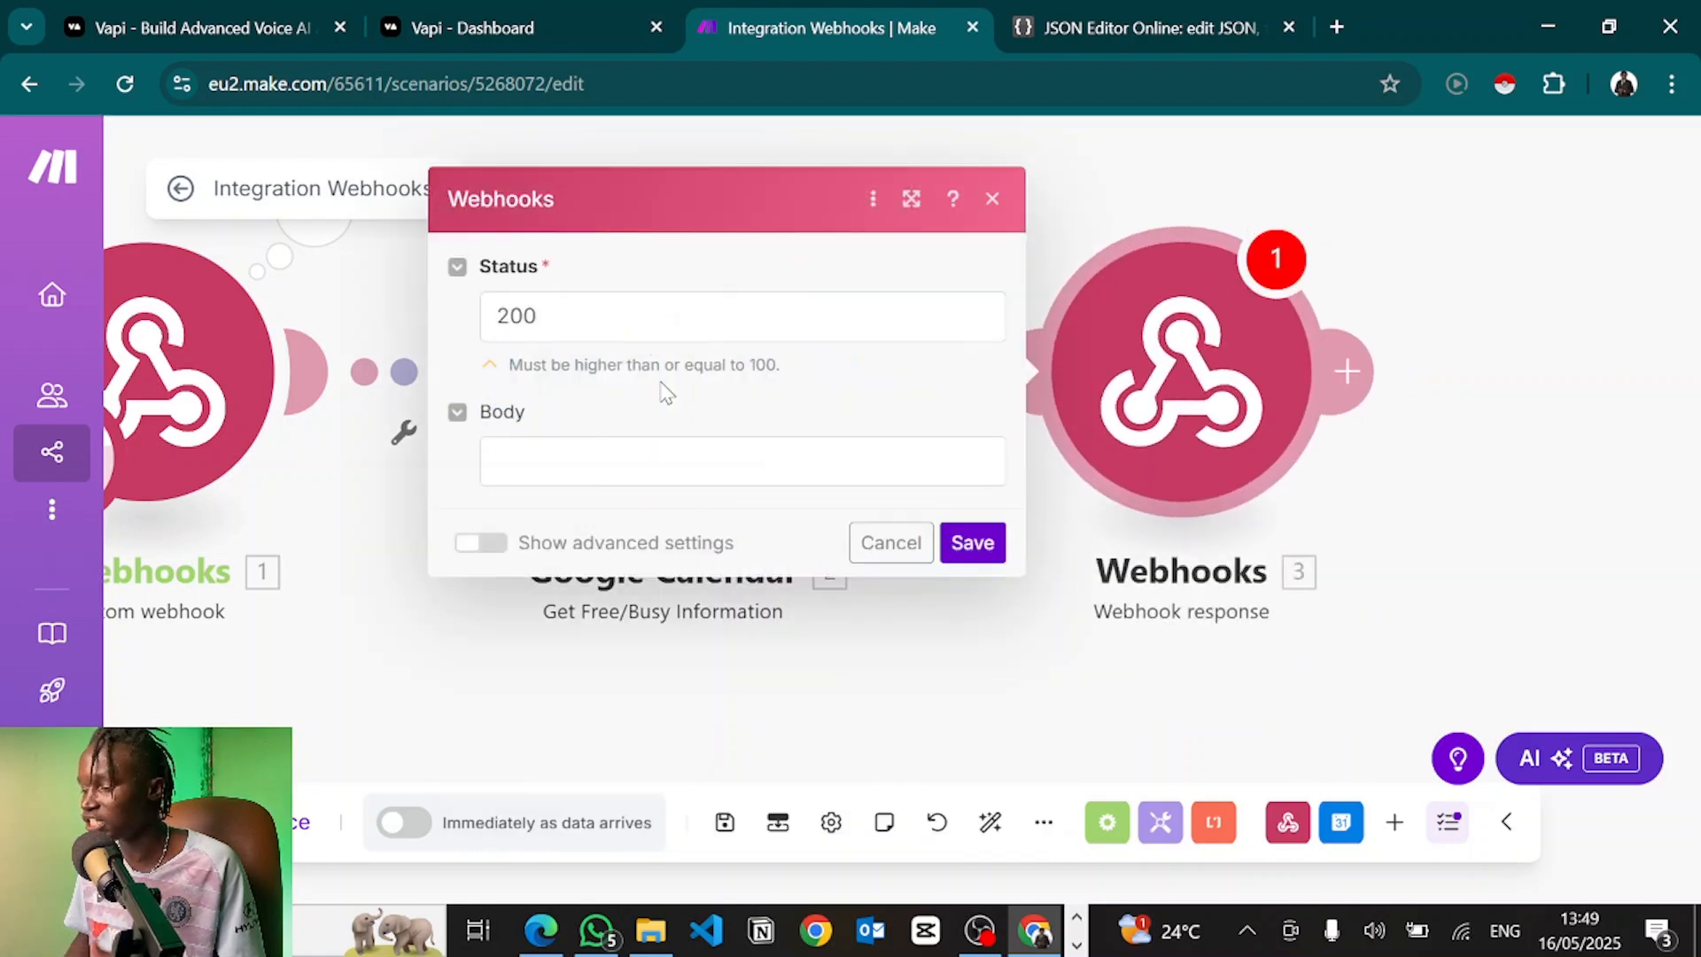
{"action": "left_click", "coordinate": [553, 448]}
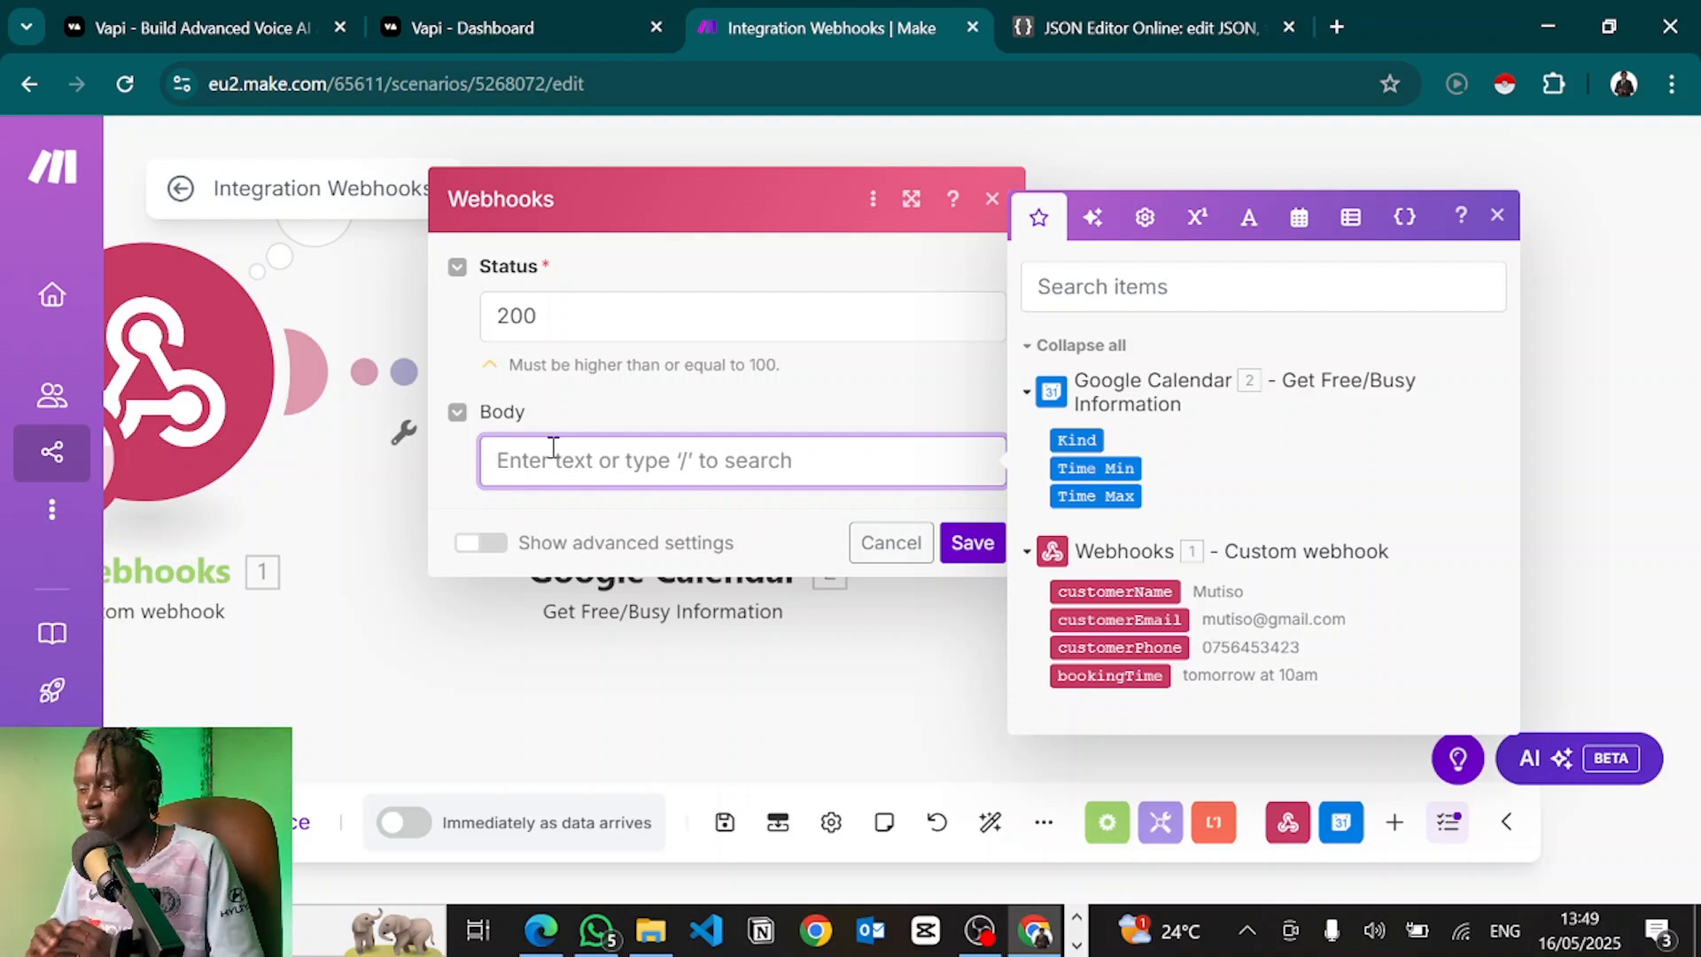
{"action": "left_click", "coordinate": [452, 24]}
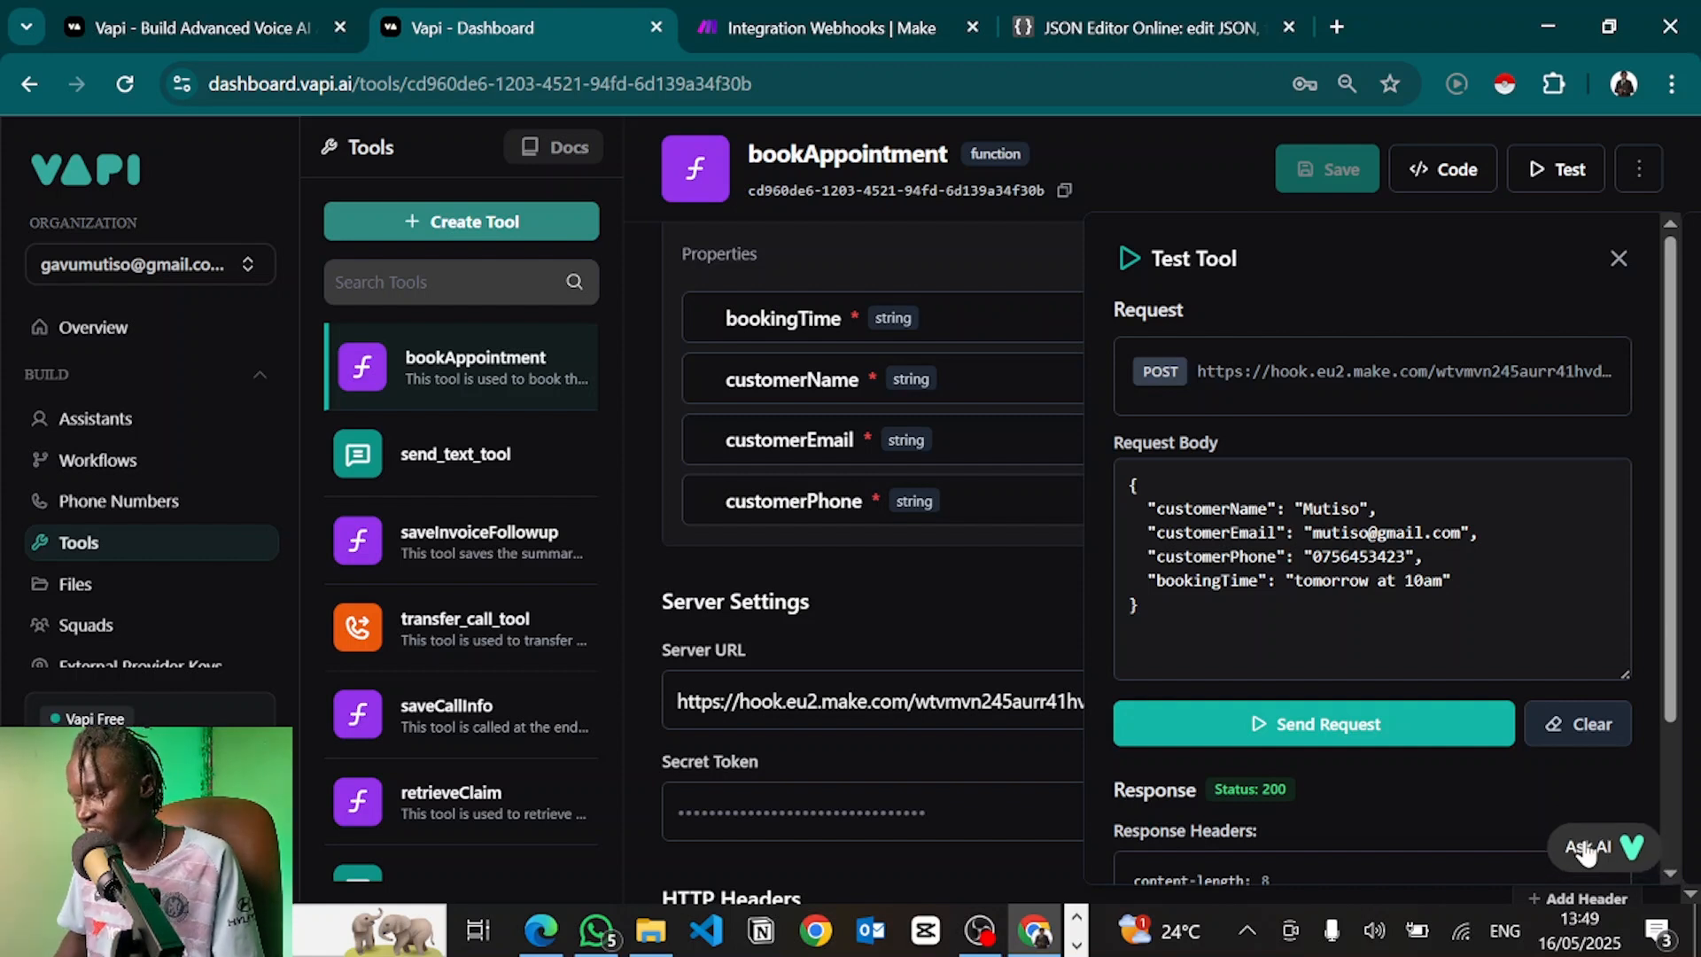
Ask Vapi's AI for the tool call response JSON structure and copy its results example
{"action": "left_click", "coordinate": [1583, 847]}
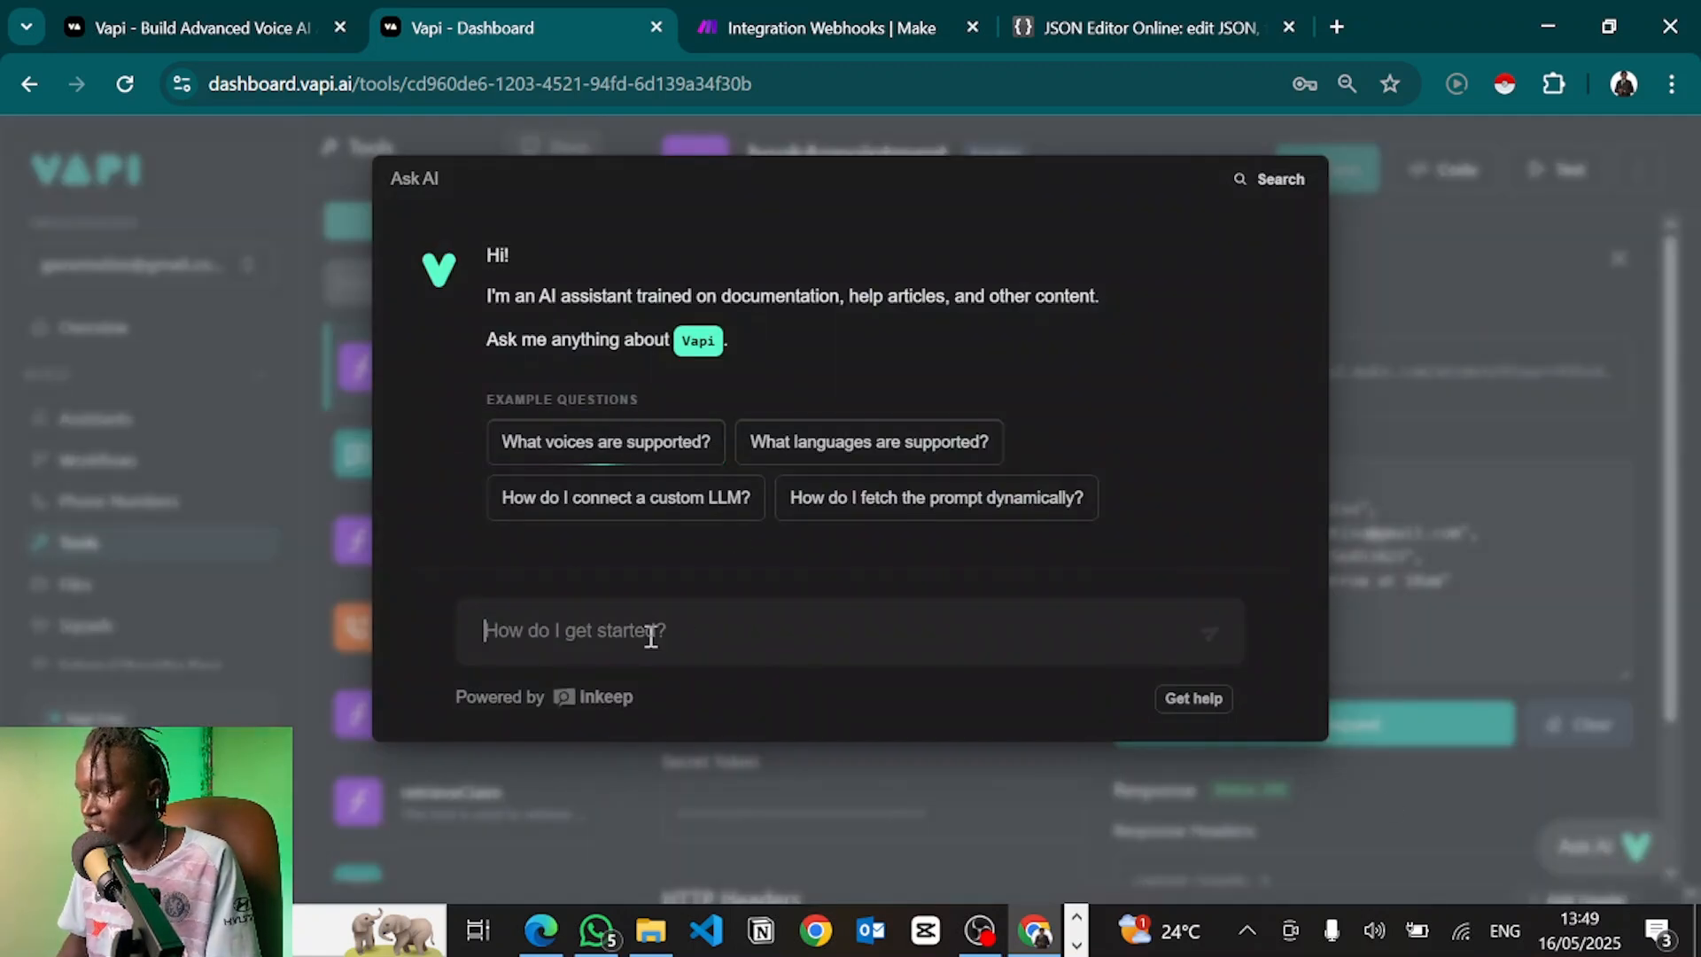
{"action": "type", "text": "What is"}
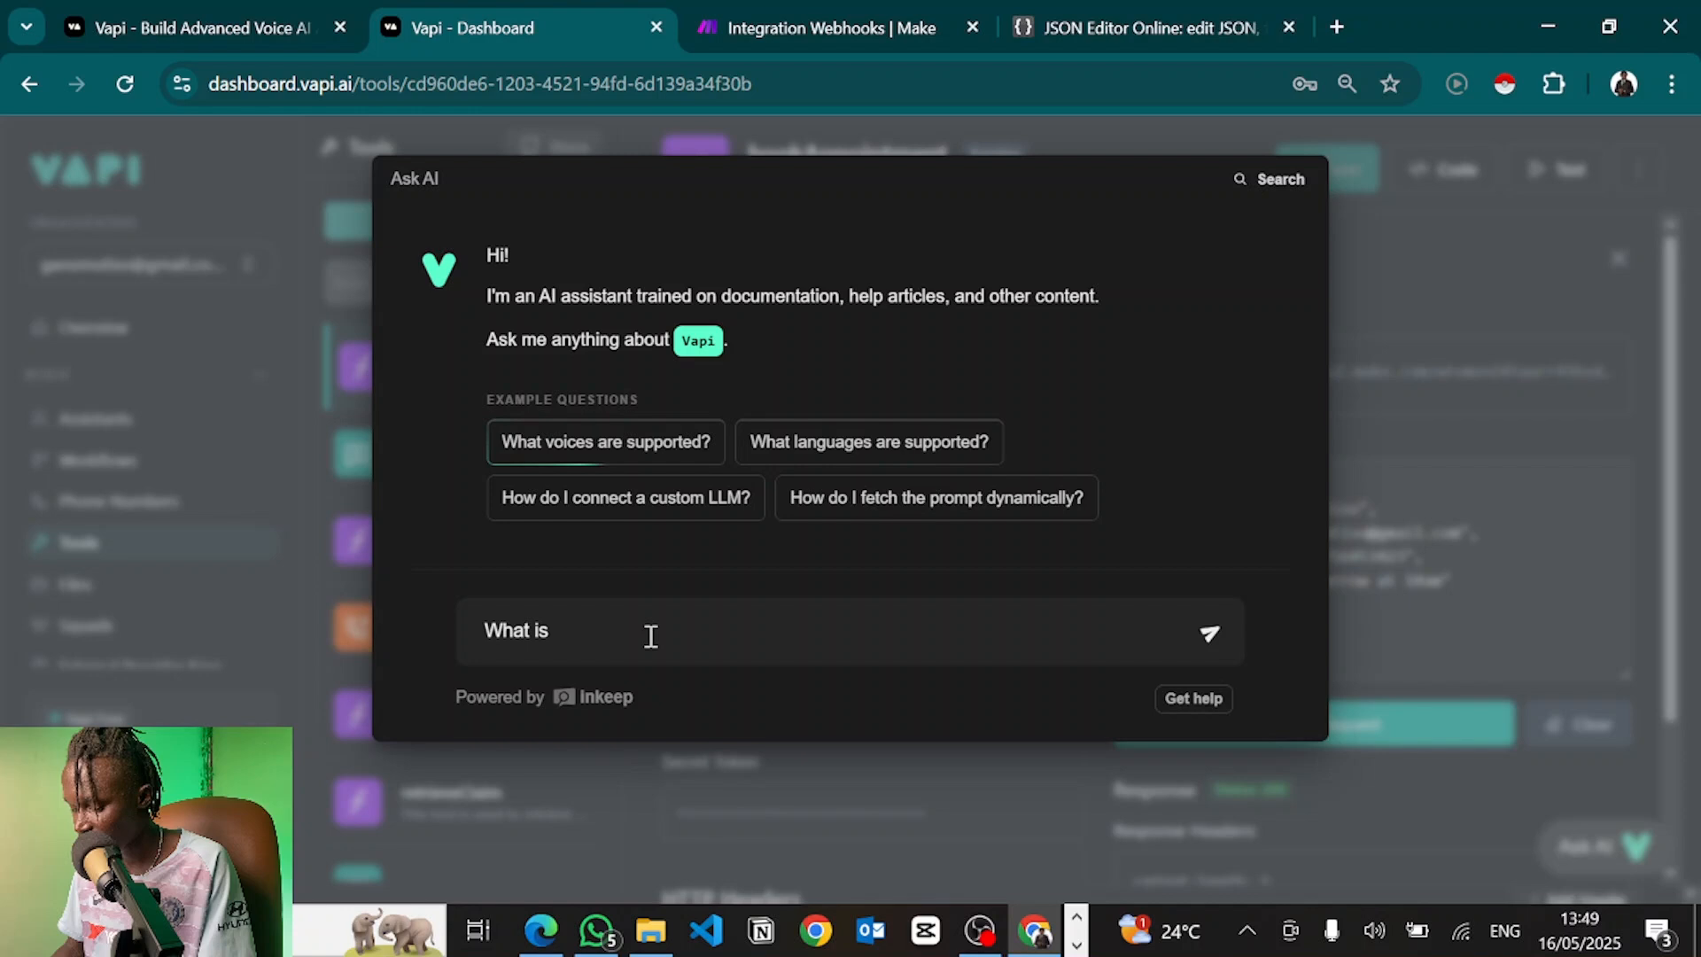
{"action": "type", "text": " the JSON Response strus"}
{"action": "key", "text": "BackSpace"}
{"action": "type", "text": "cture"}
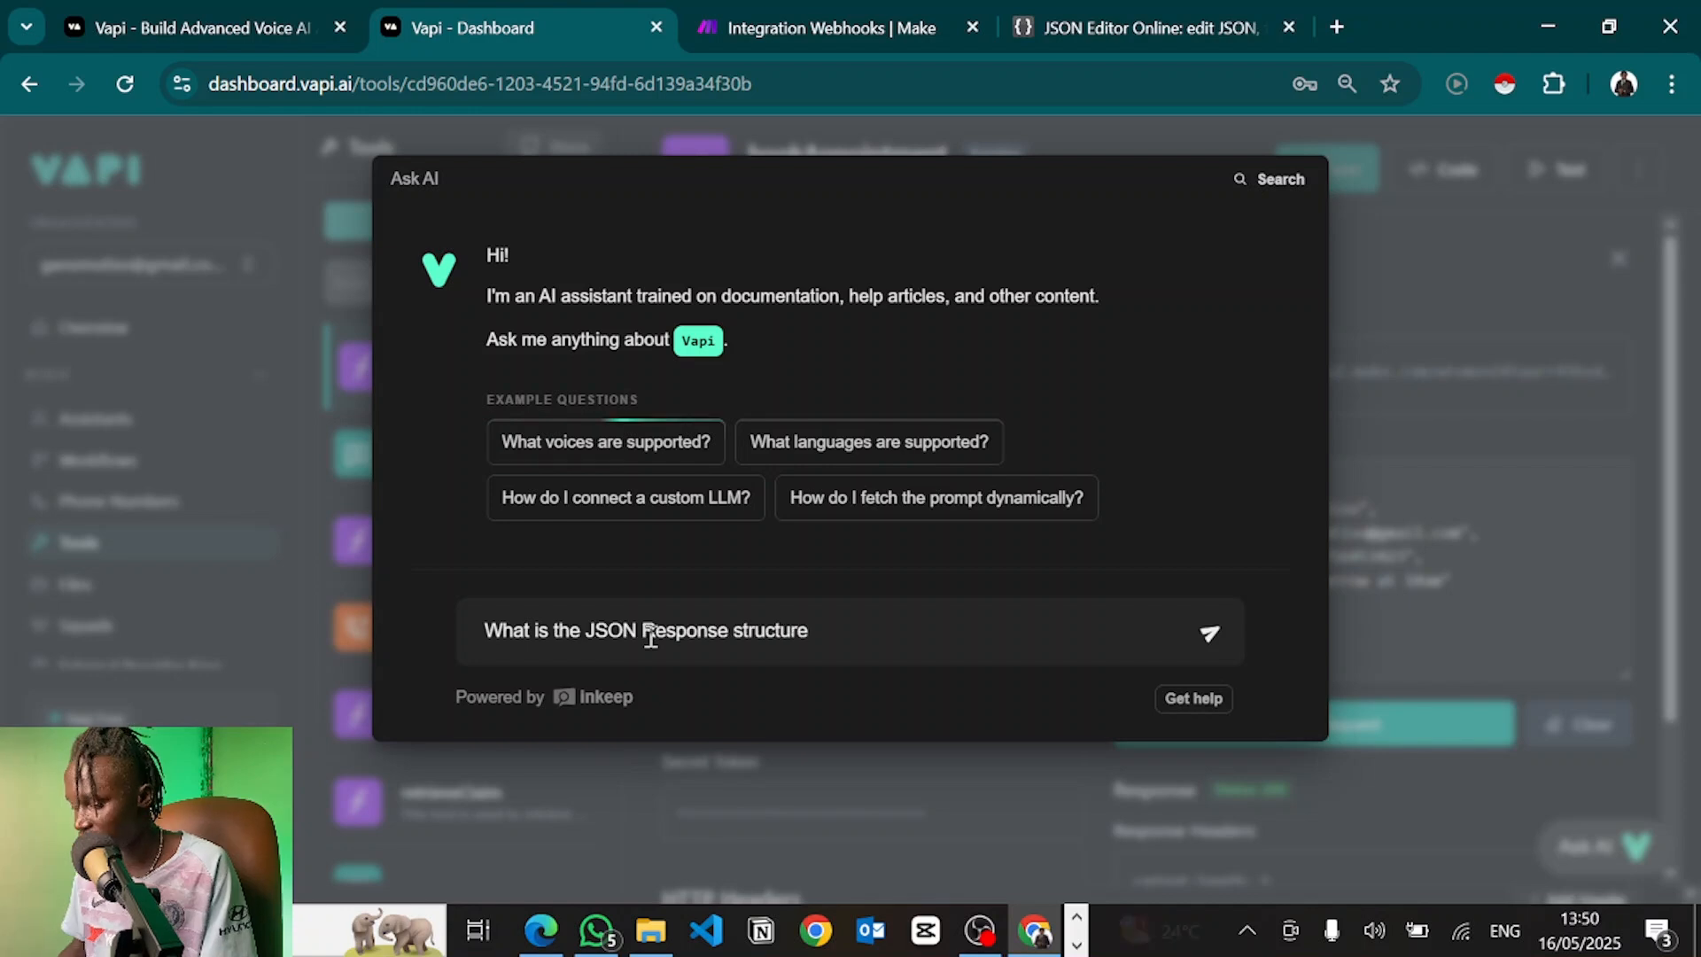
{"action": "type", "text": " for a too"}
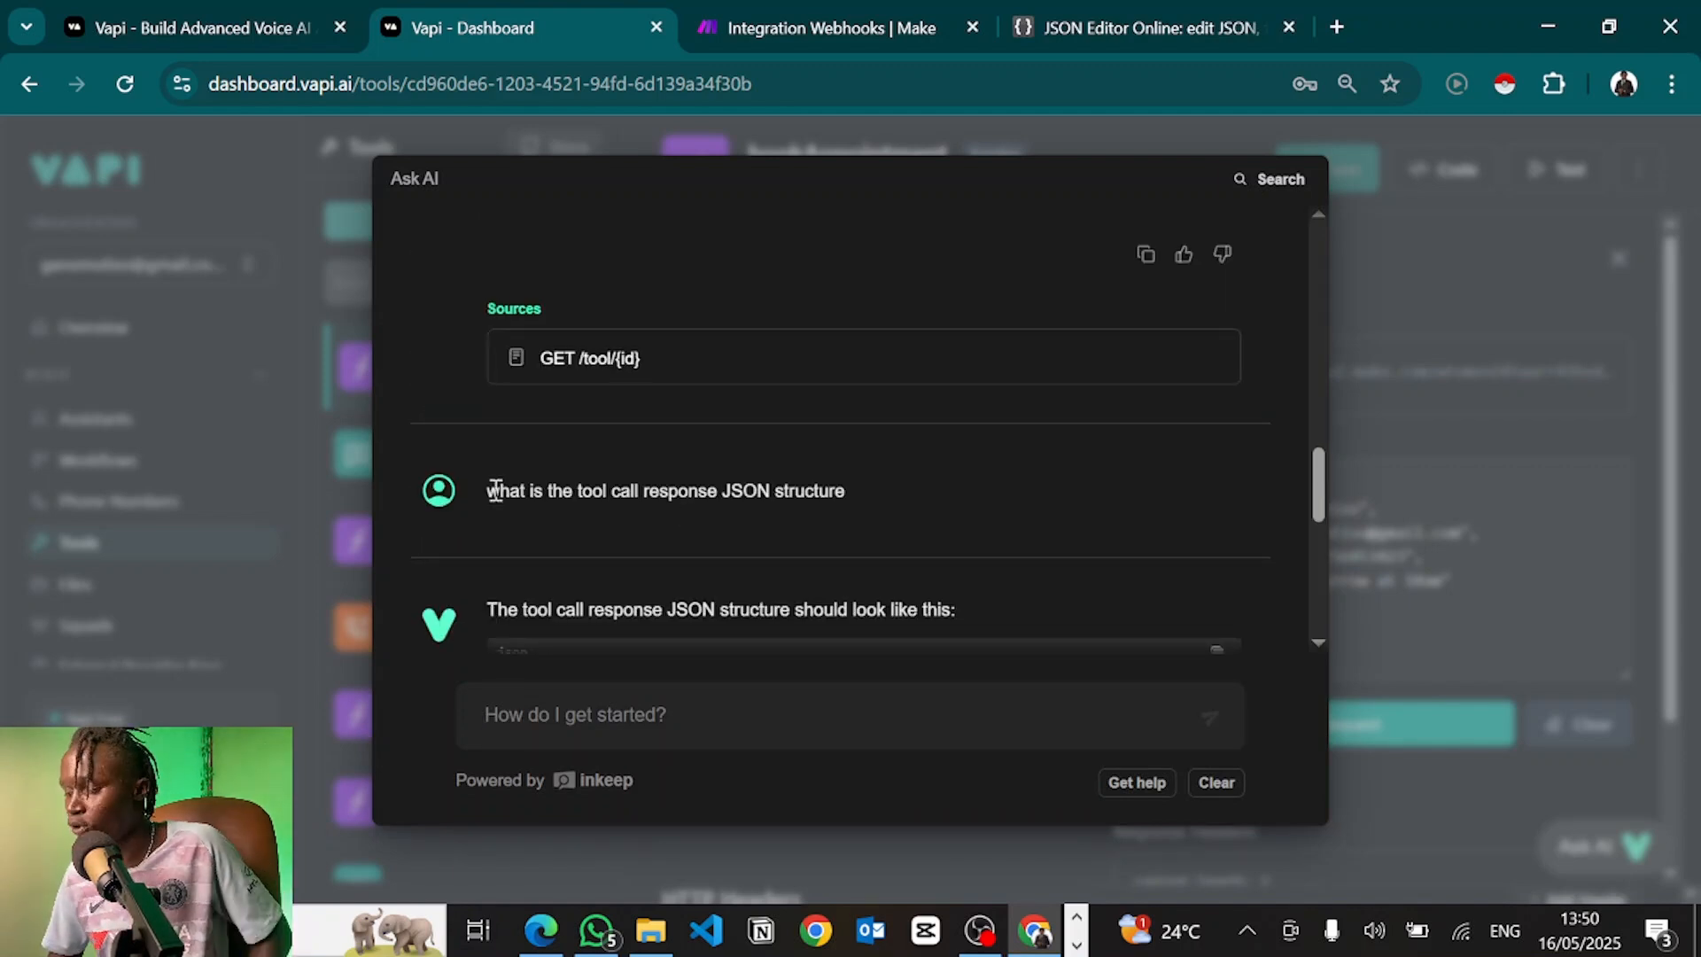
{"action": "scroll", "coordinate": [604, 567], "scroll_direction": "down", "scroll_amount": 2}
{"action": "scroll", "coordinate": [608, 572], "scroll_direction": "down", "scroll_amount": 2}
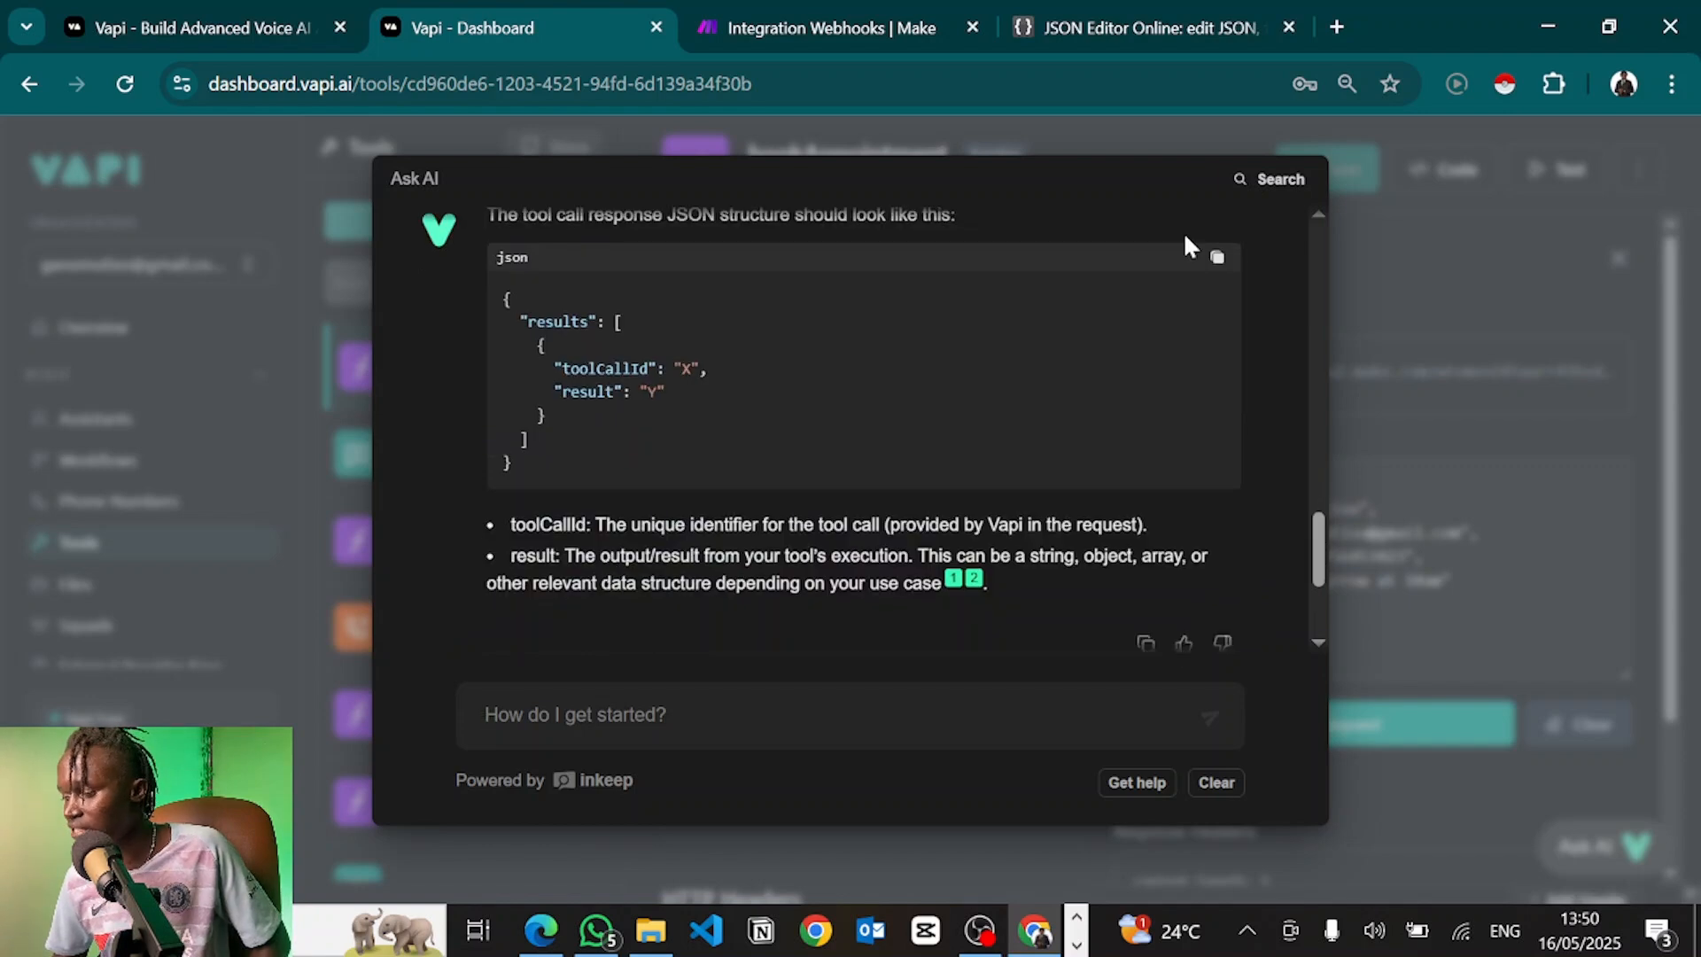
{"action": "left_click", "coordinate": [1219, 259]}
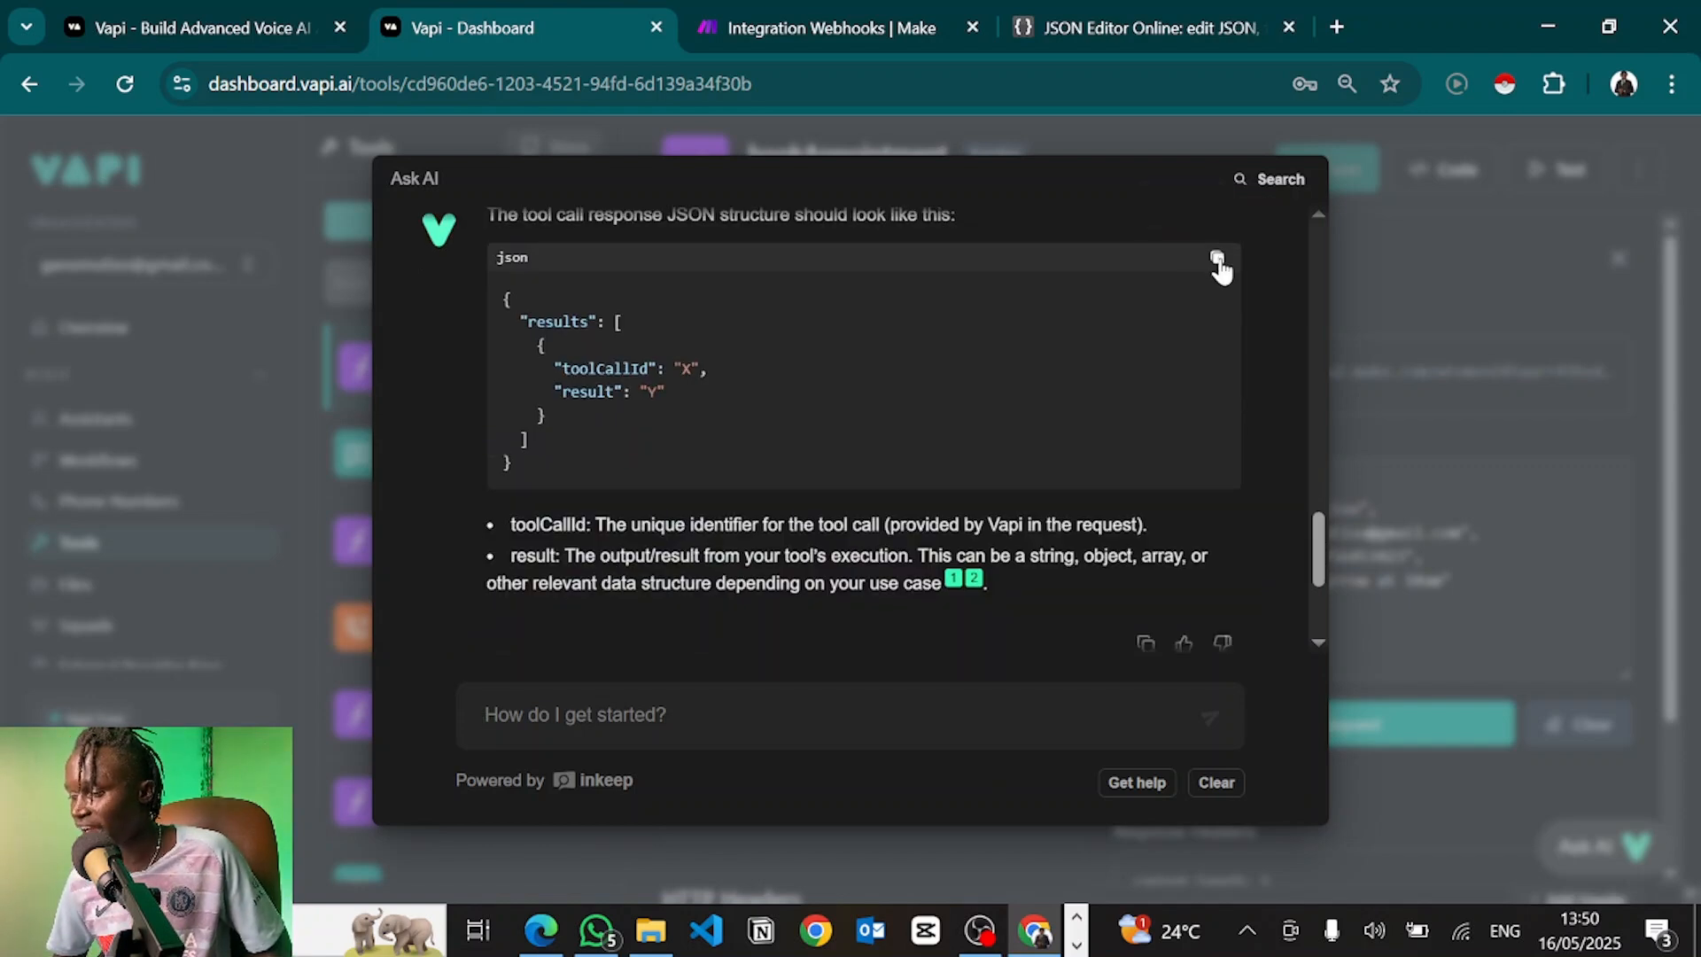
{"action": "left_click", "coordinate": [831, 28]}
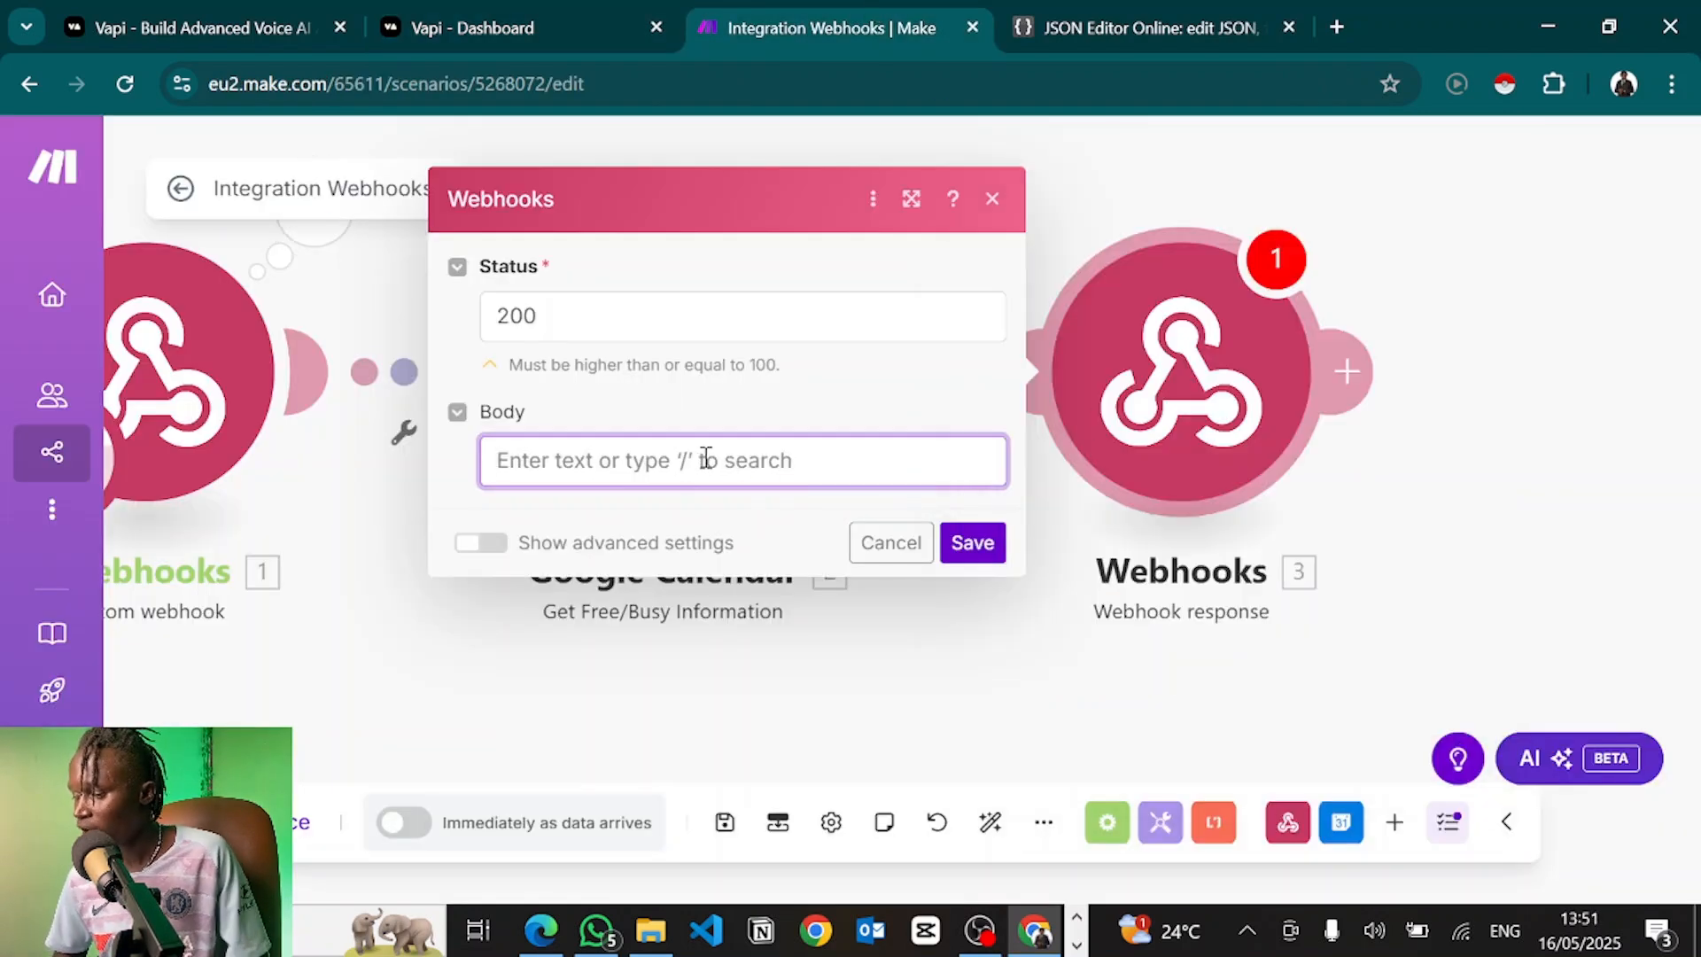
Paste the results JSON as response Body, mapping toolCallId to customerPhone and result to 'Succesfully booked the appointment'
{"action": "left_click", "coordinate": [705, 458]}
{"action": "key", "text": "ctrl+v"}
{"action": "left_click", "coordinate": [669, 556]}
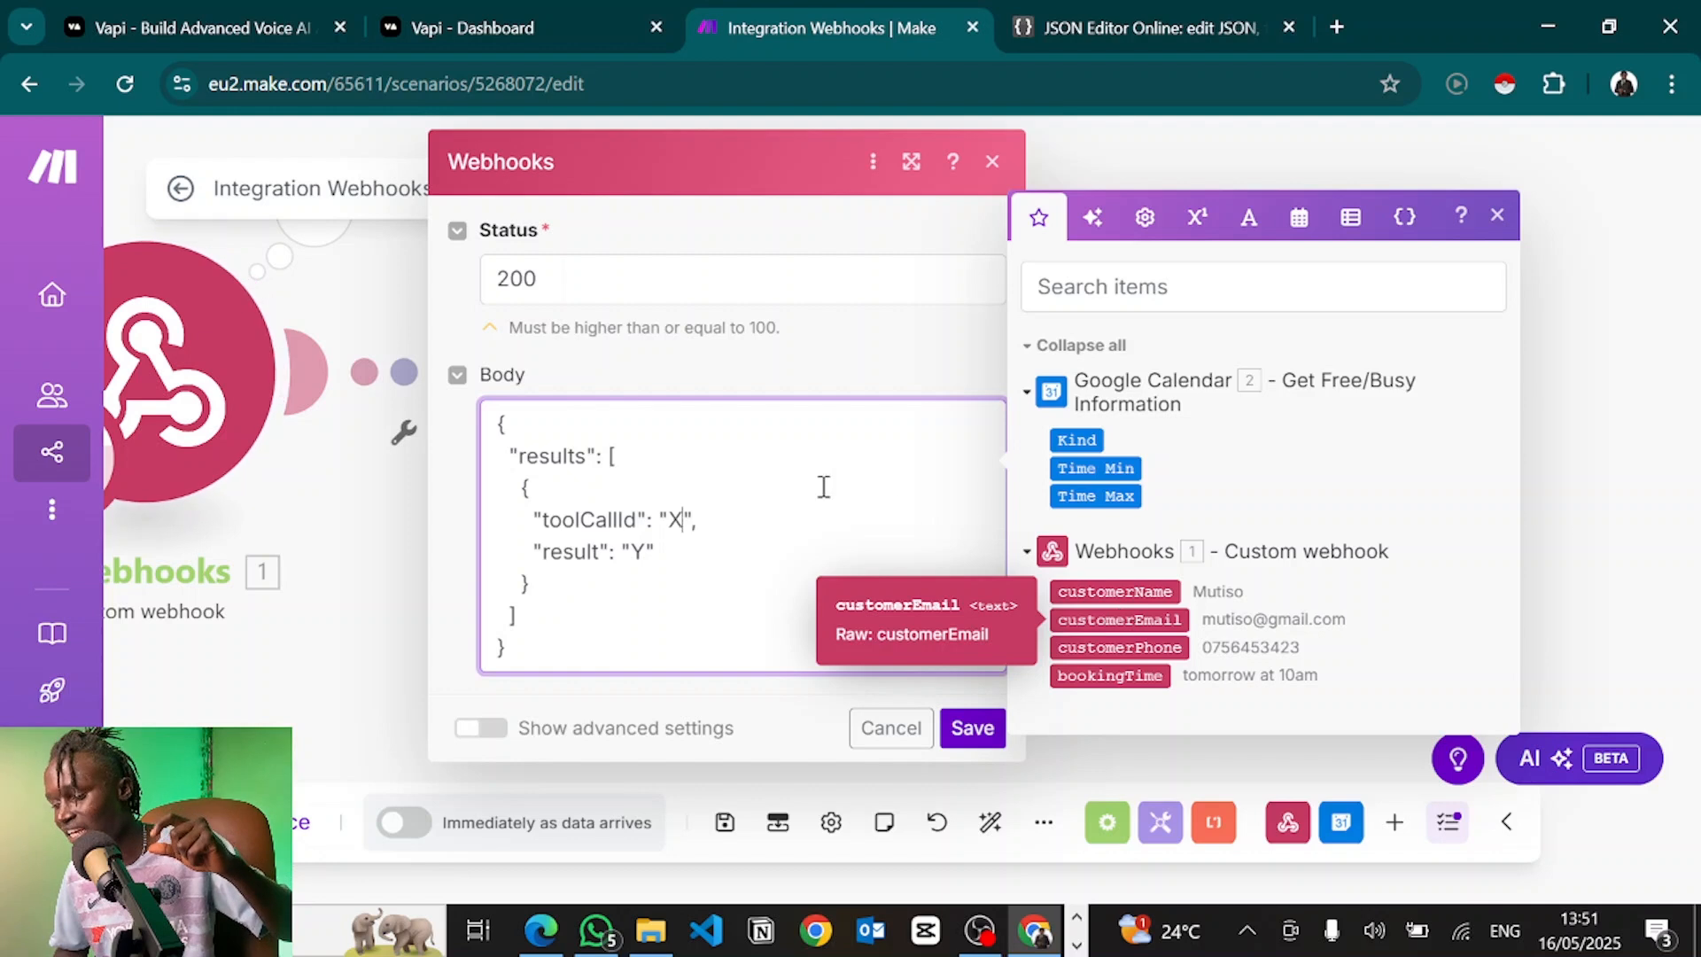
{"action": "key", "text": "BackSpace"}
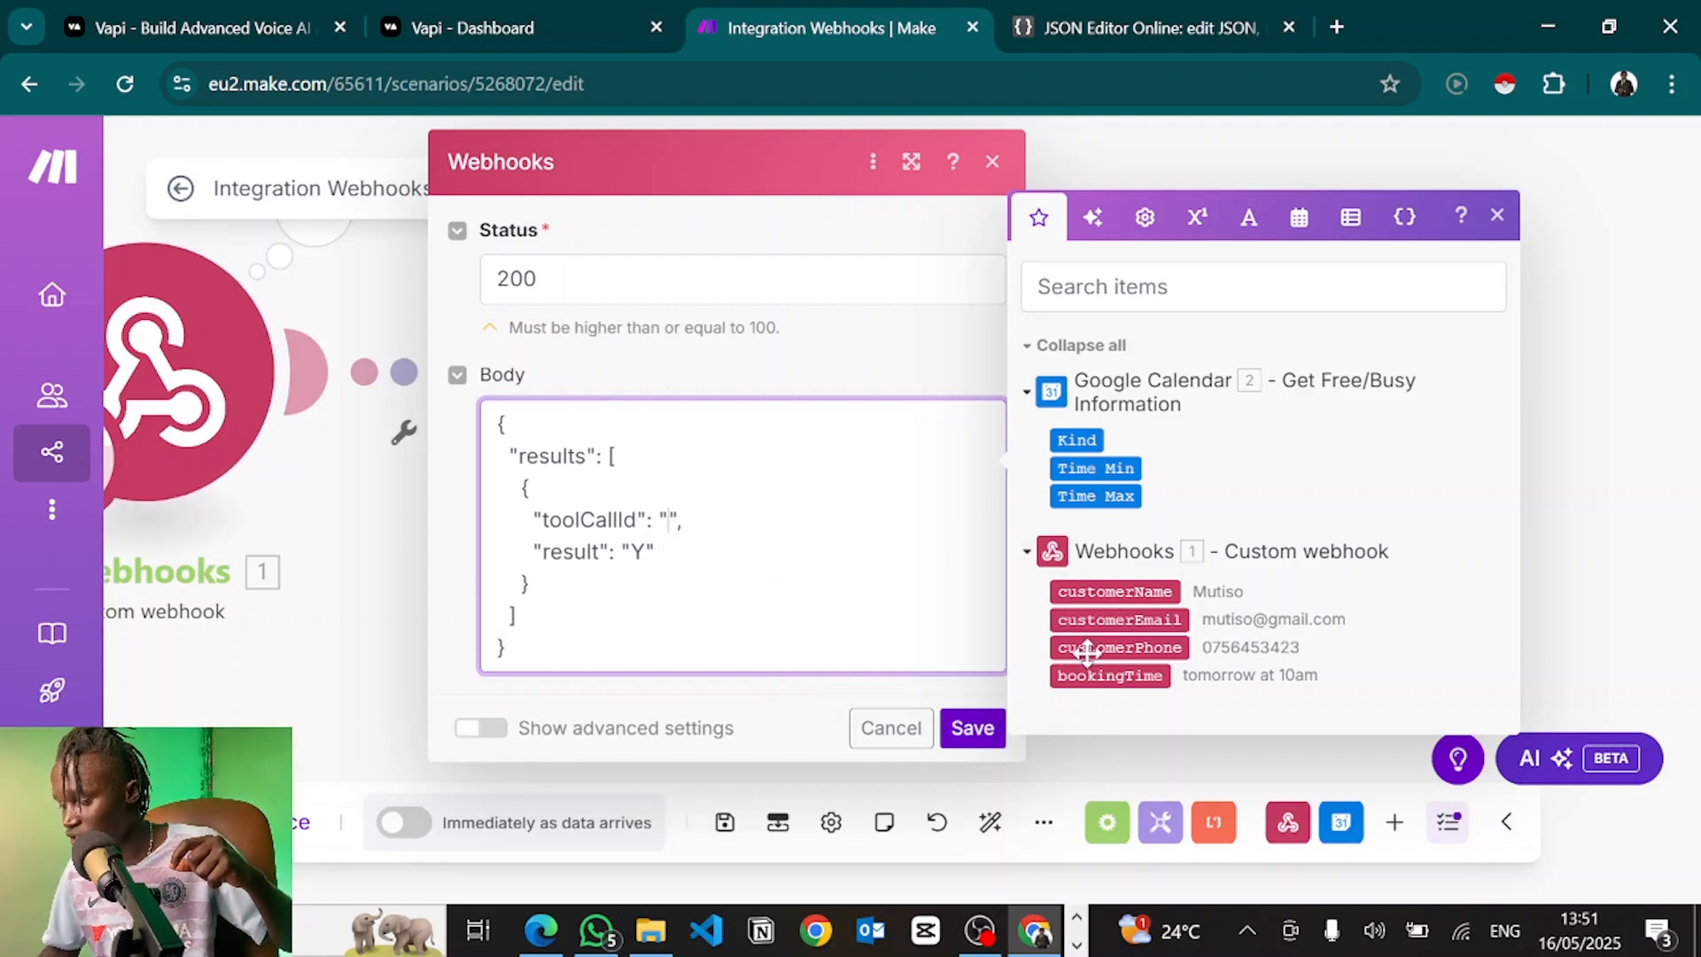
{"action": "left_click", "coordinate": [1110, 648]}
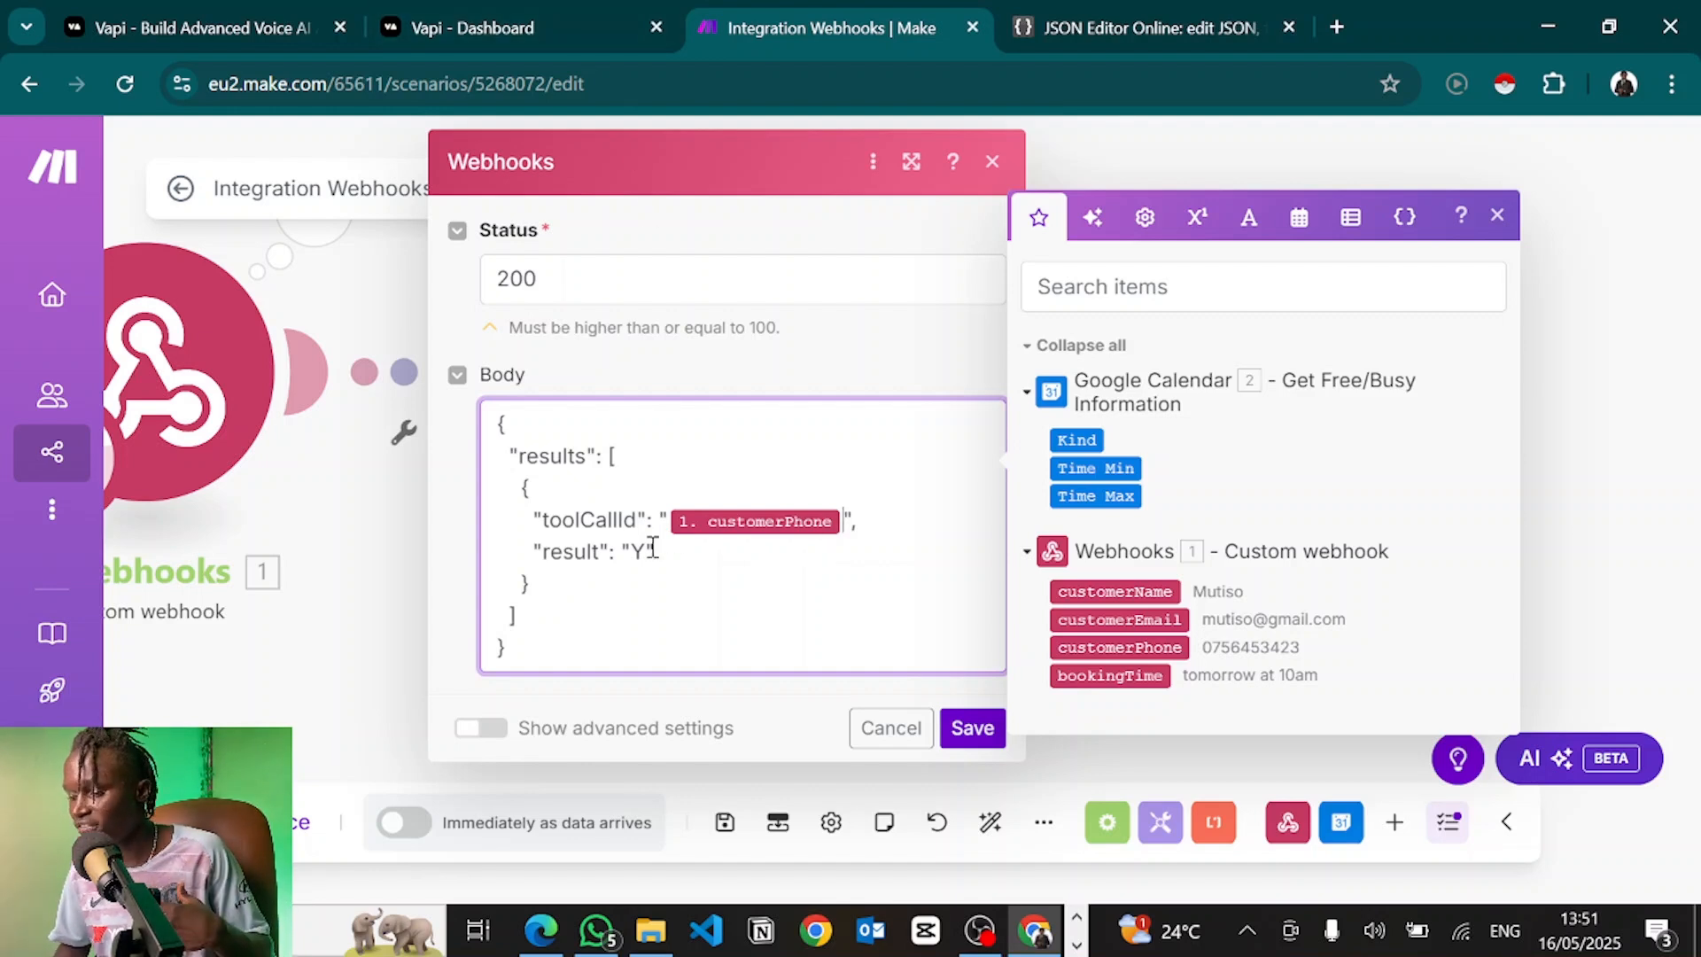
{"action": "key", "text": "BackSpace"}
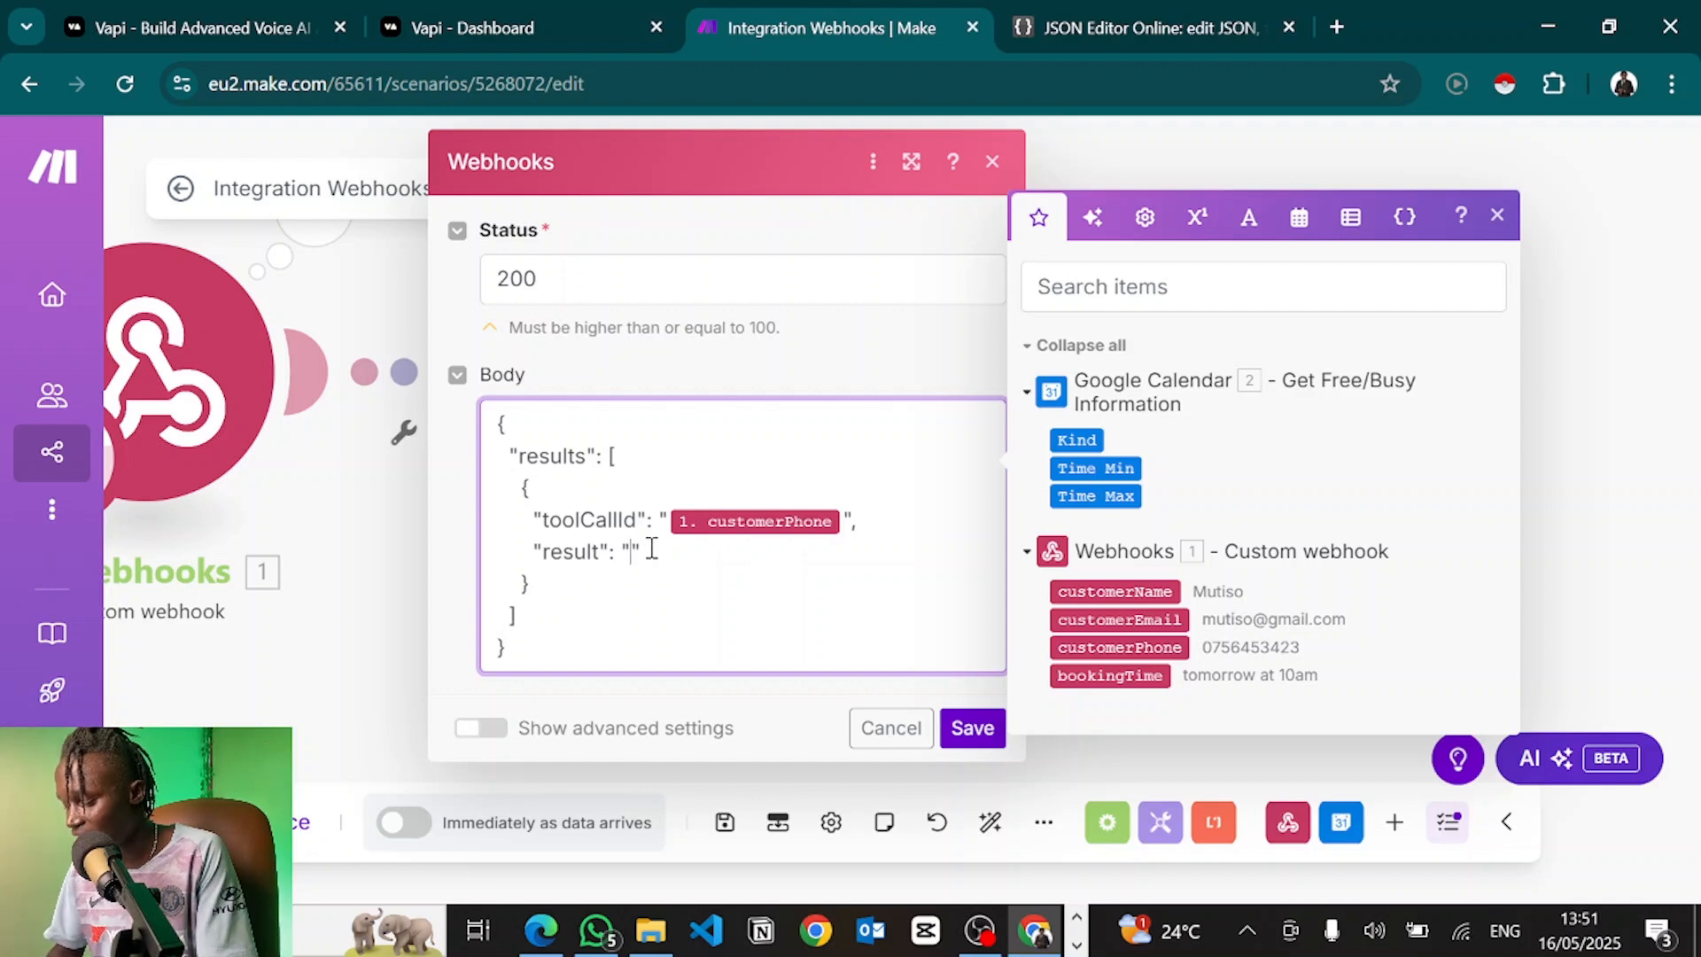
{"action": "type", "text": "Succesfu"}
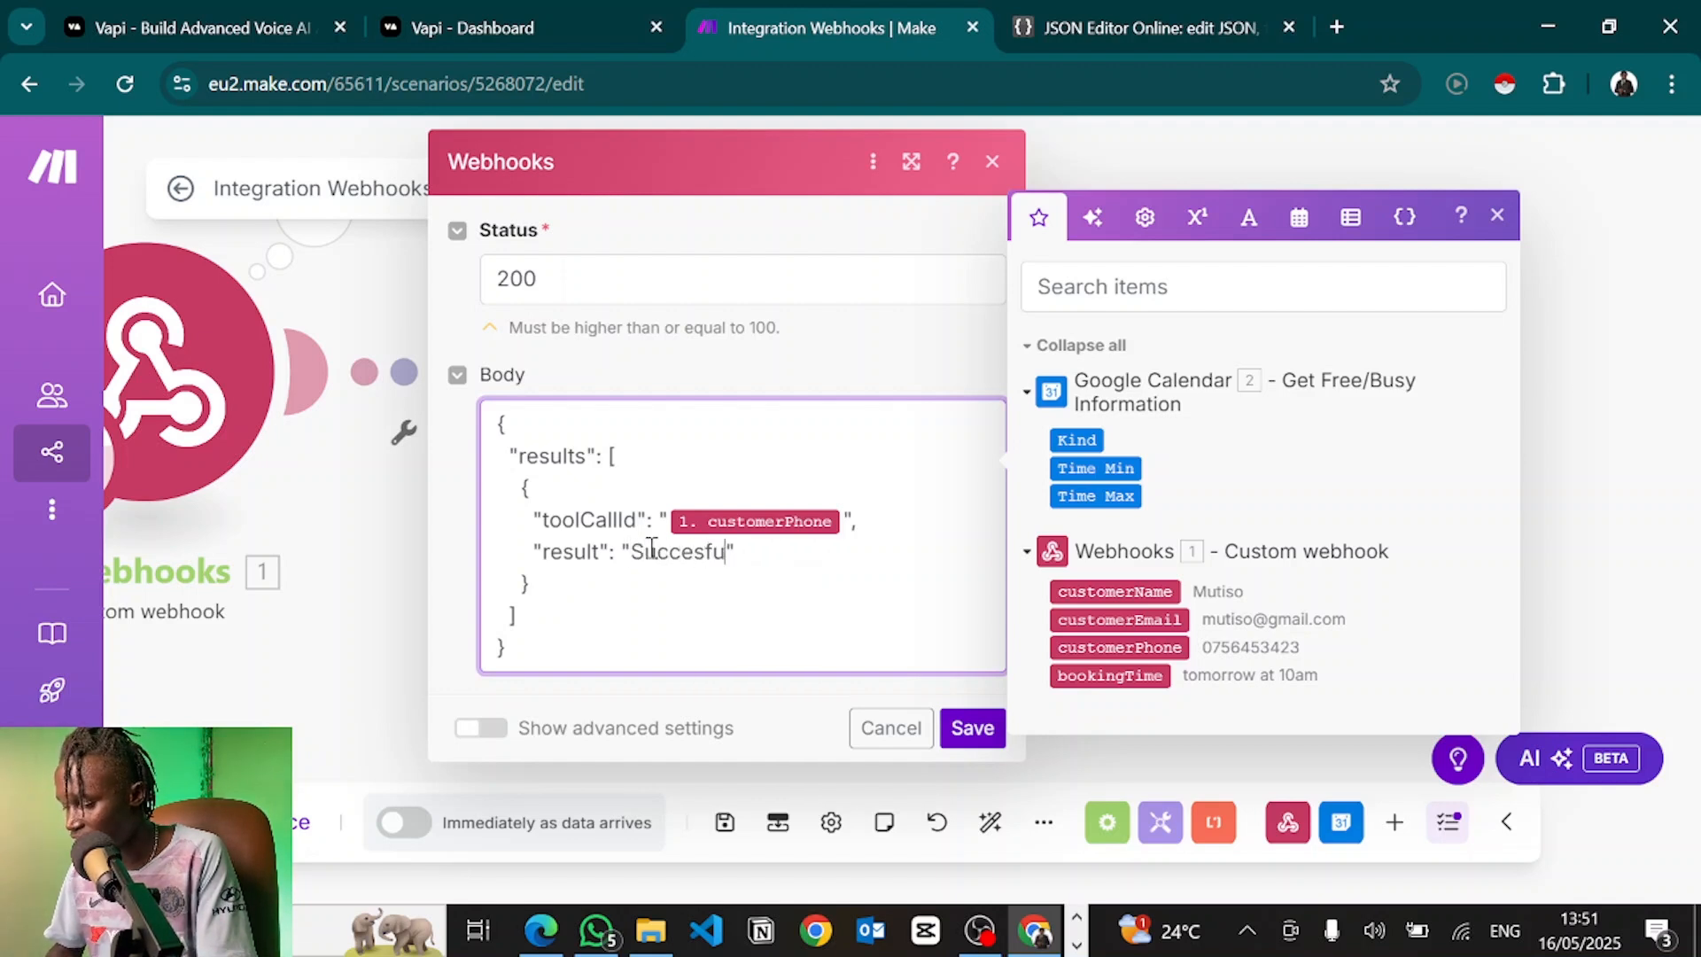
{"action": "type", "text": "lly booked the appointment"}
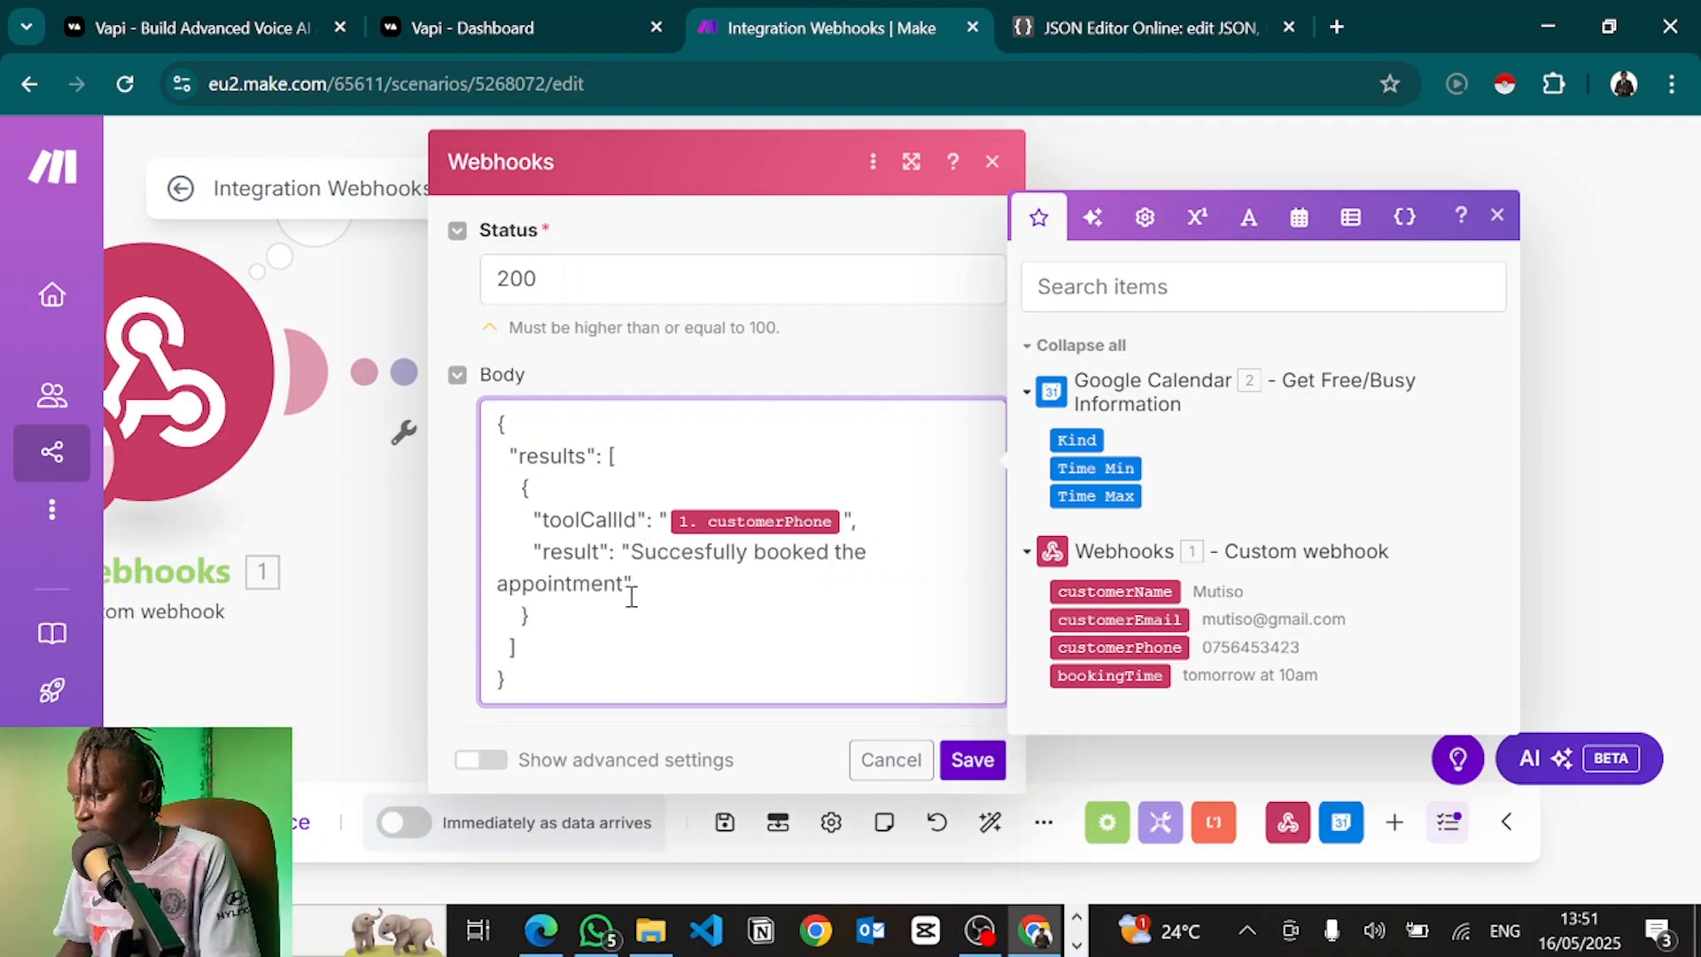
{"action": "left_click", "coordinate": [972, 760]}
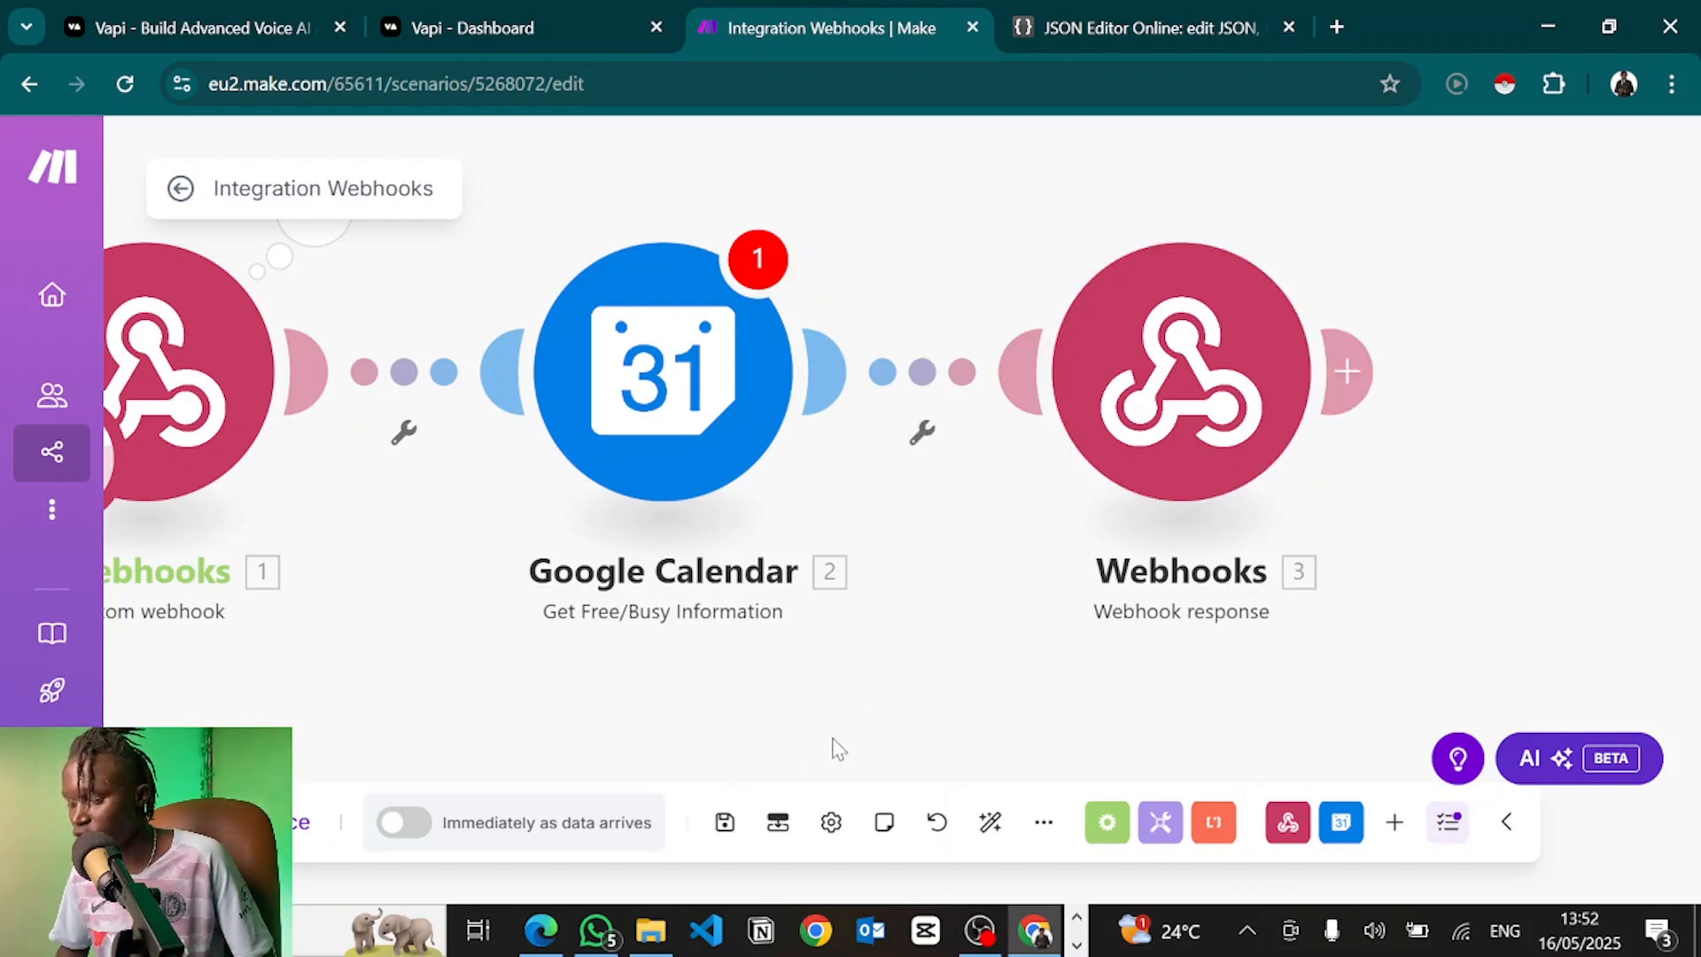
Delete the Google Calendar module, then save the scenario and run it once
{"action": "left_click", "coordinate": [724, 824]}
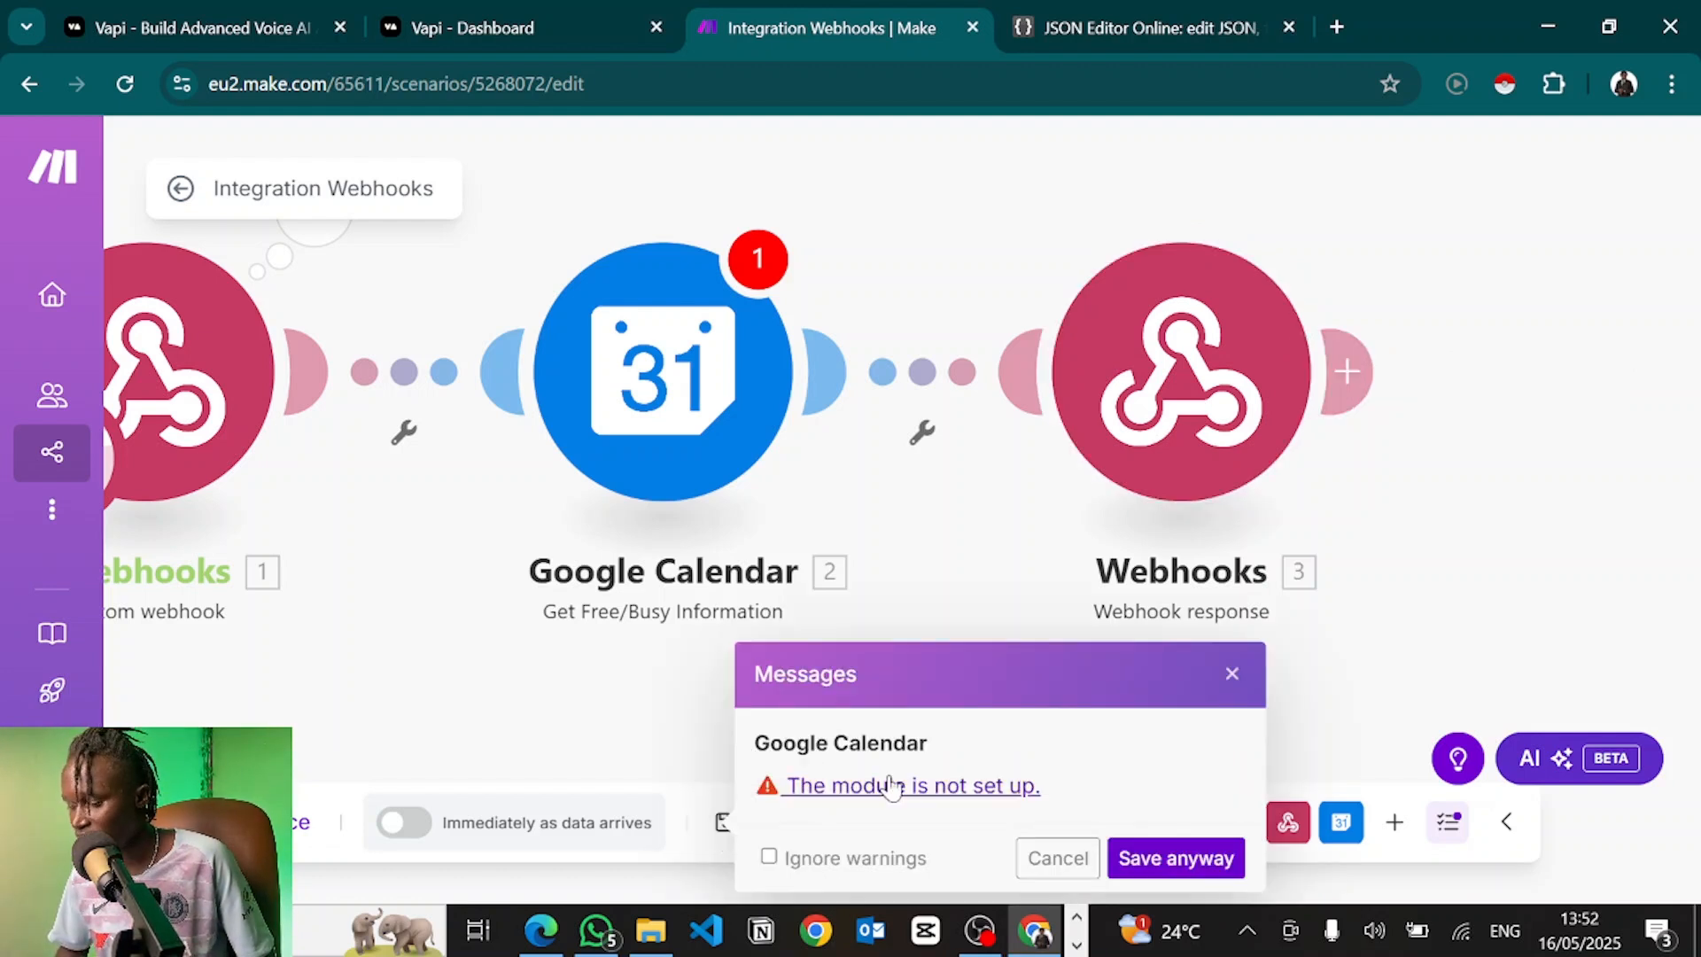
{"action": "left_click", "coordinate": [1057, 858]}
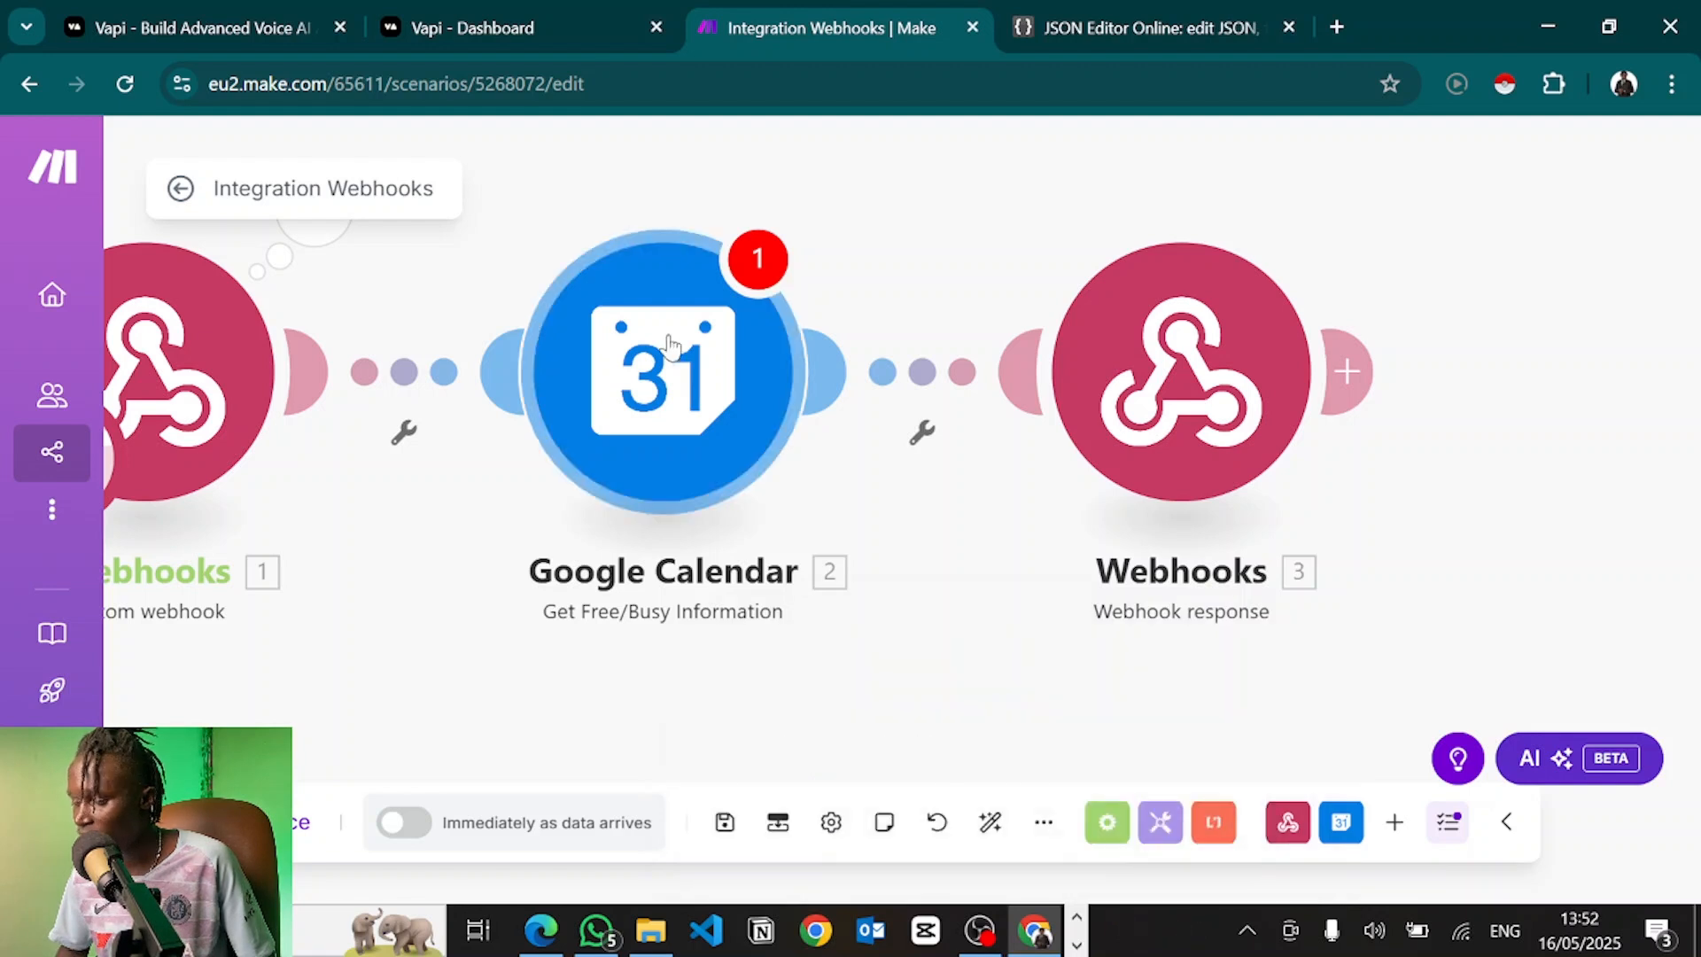
{"action": "right_click", "coordinate": [642, 367]}
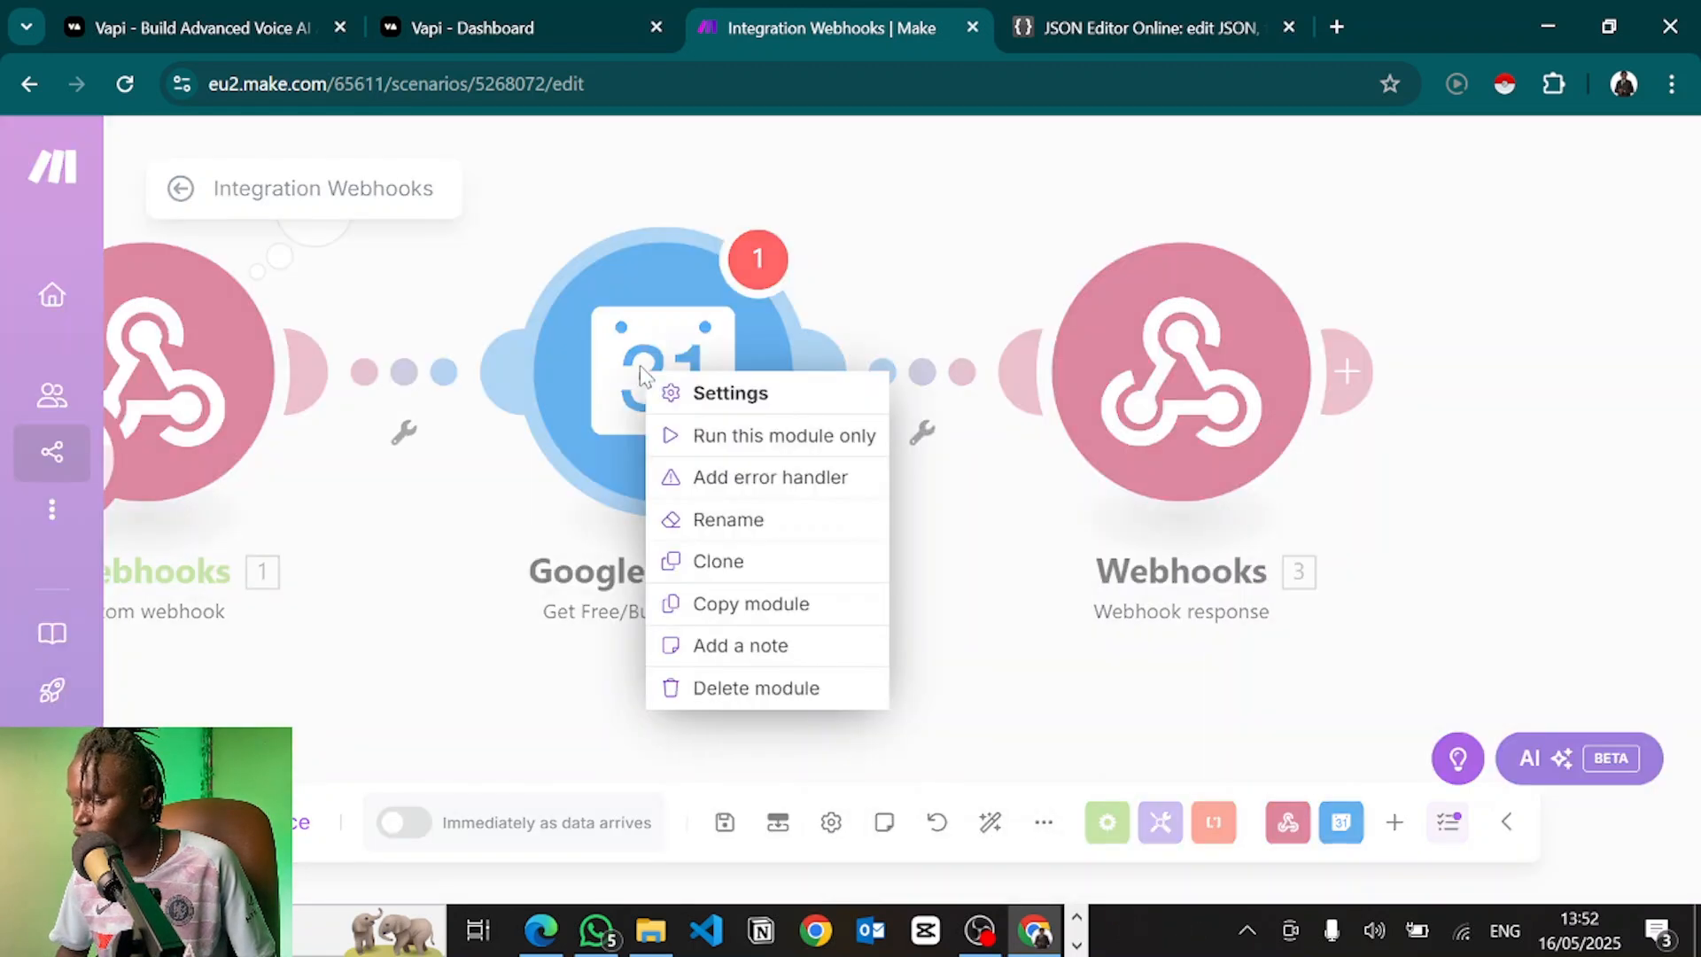
{"action": "left_click", "coordinate": [725, 689]}
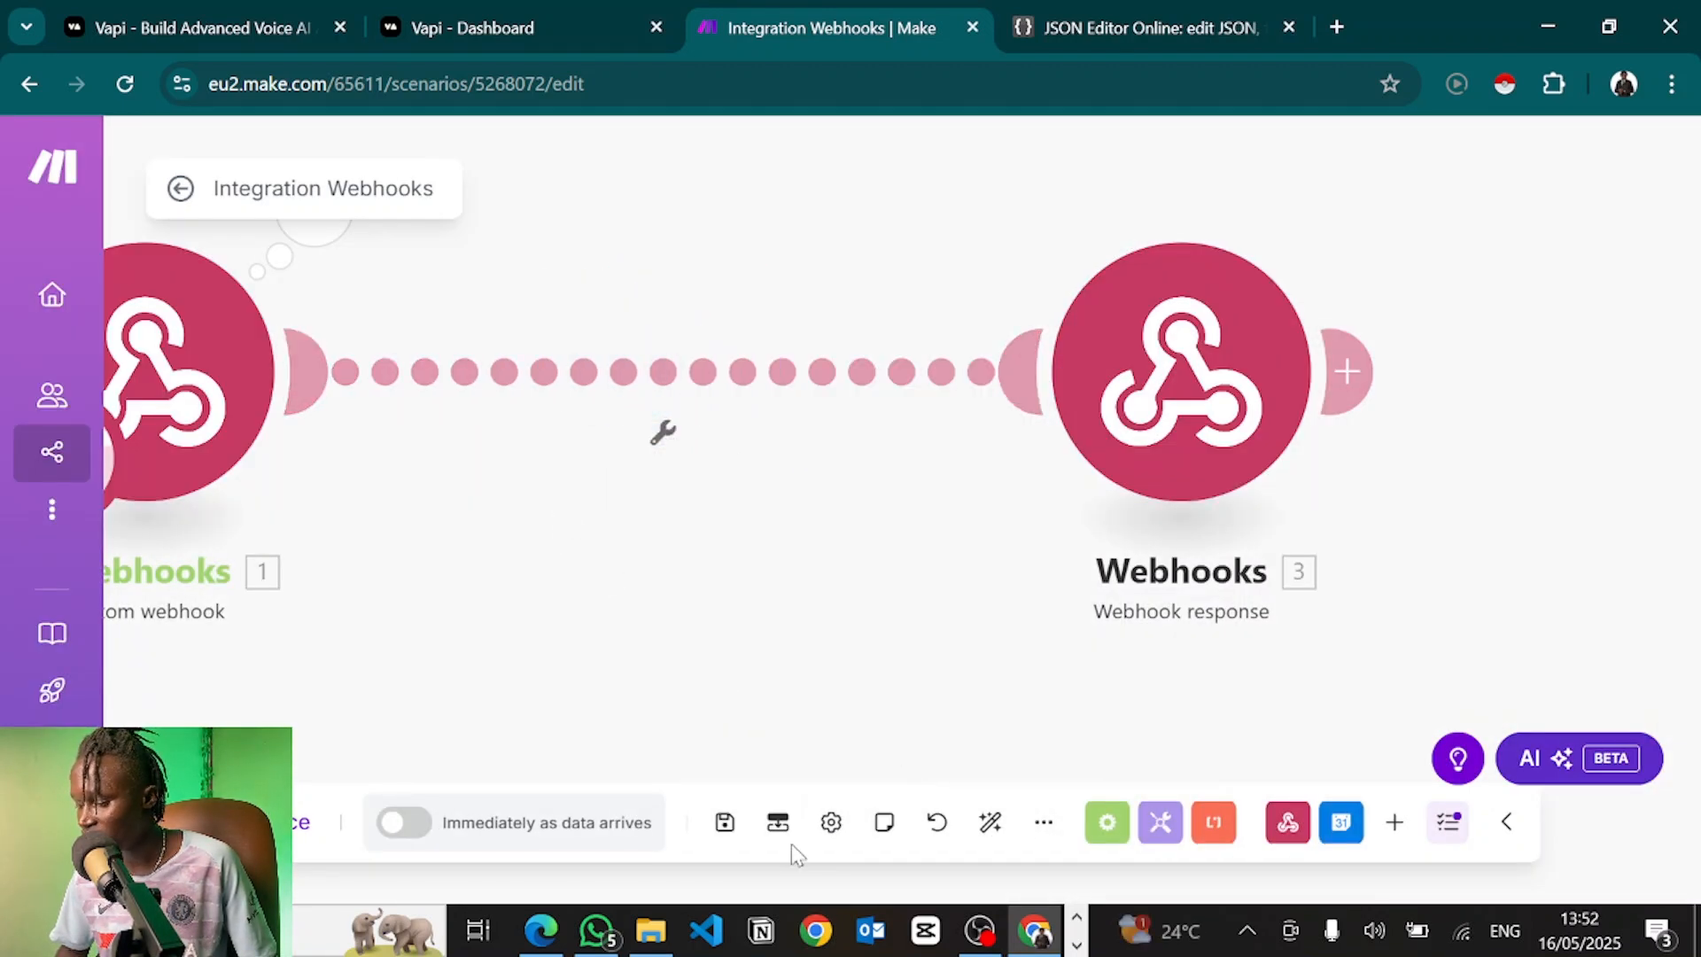
{"action": "left_click", "coordinate": [724, 824]}
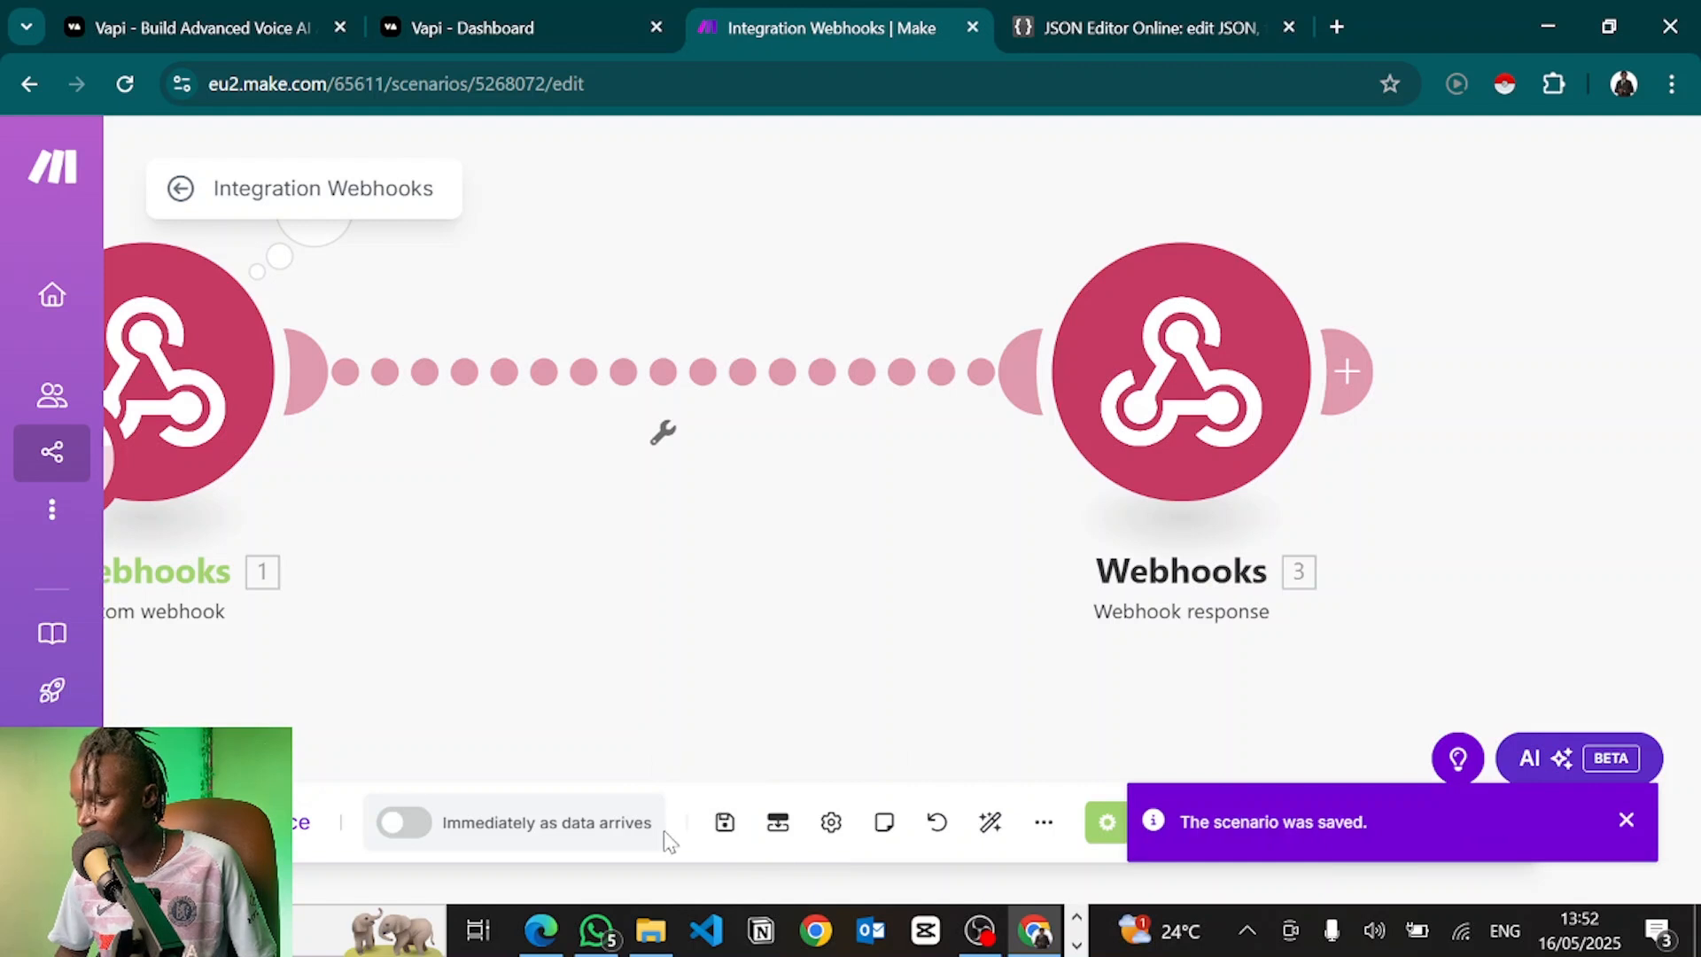
{"action": "left_click", "coordinate": [257, 822]}
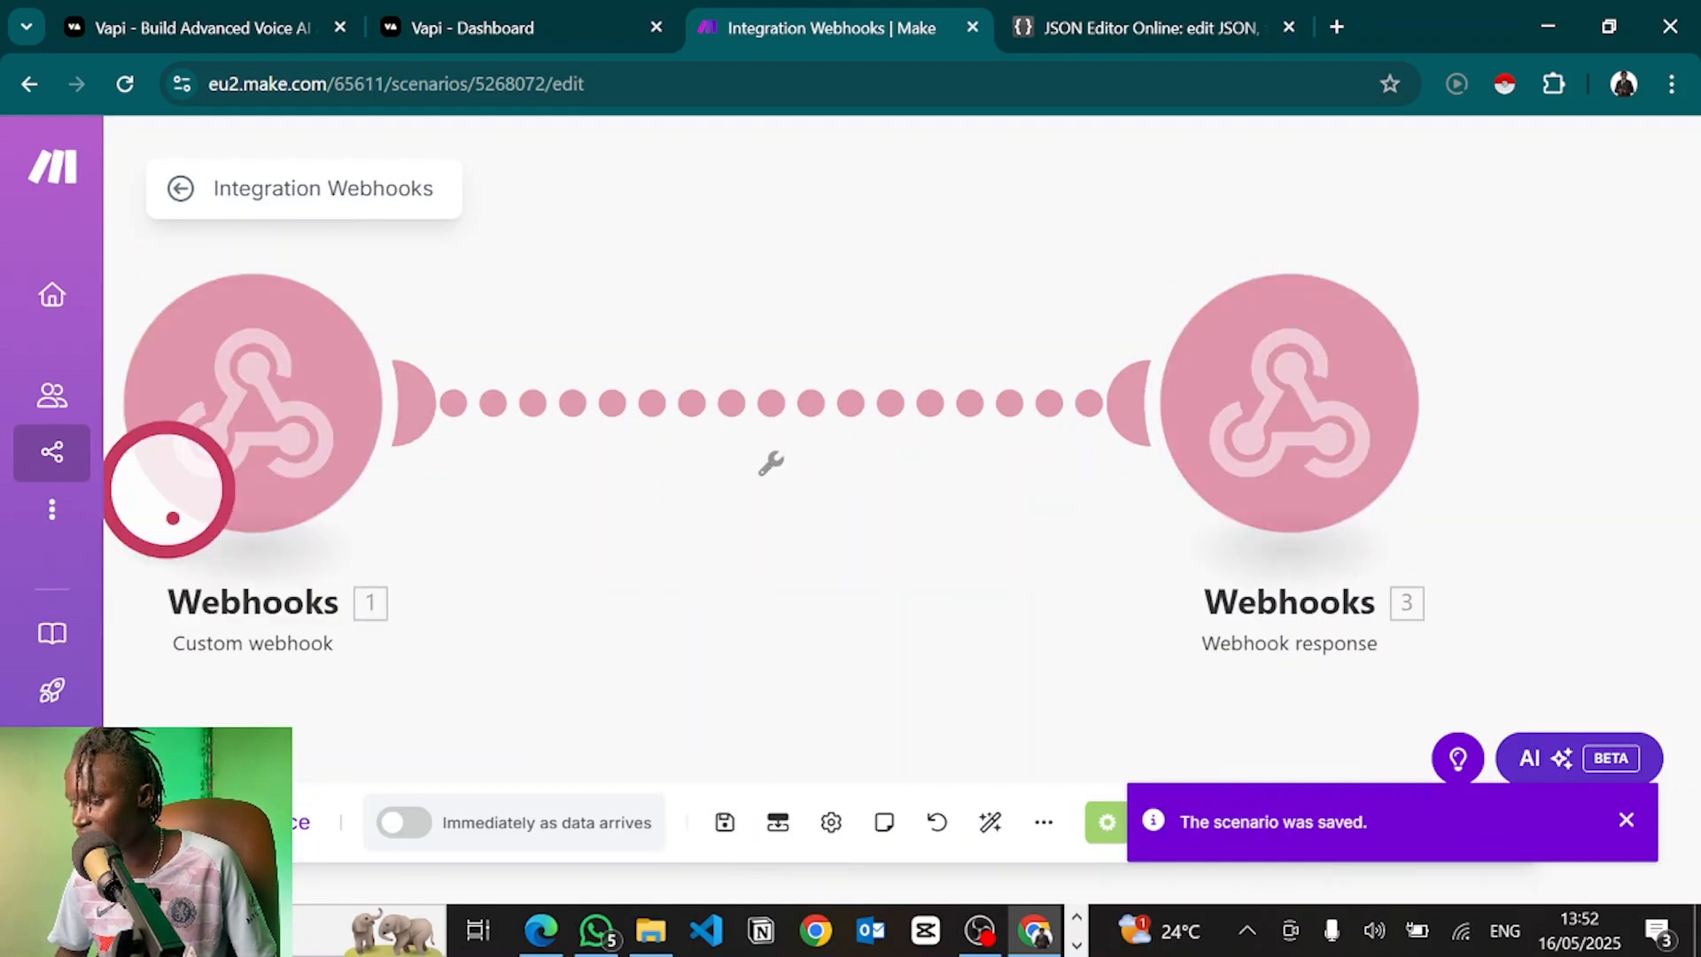
{"action": "left_click", "coordinate": [553, 11]}
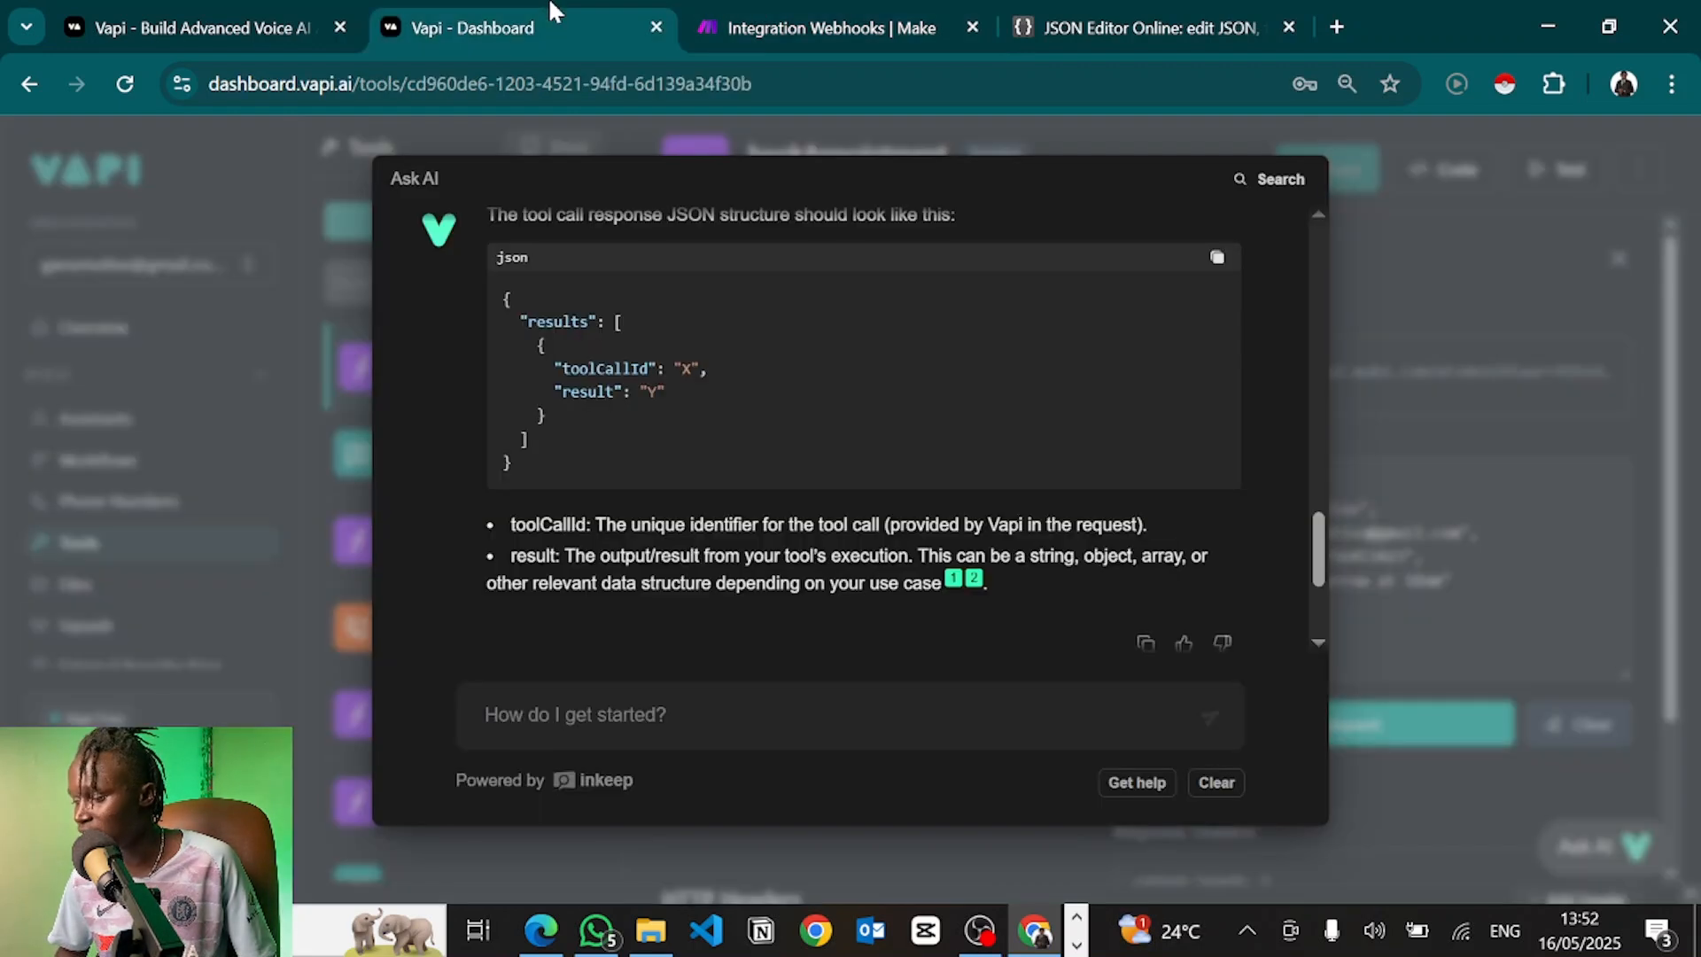
Rerun the bookAppointment tool test so the request reaches the Make webhook
{"action": "left_click", "coordinate": [1454, 124]}
{"action": "left_click", "coordinate": [1552, 171]}
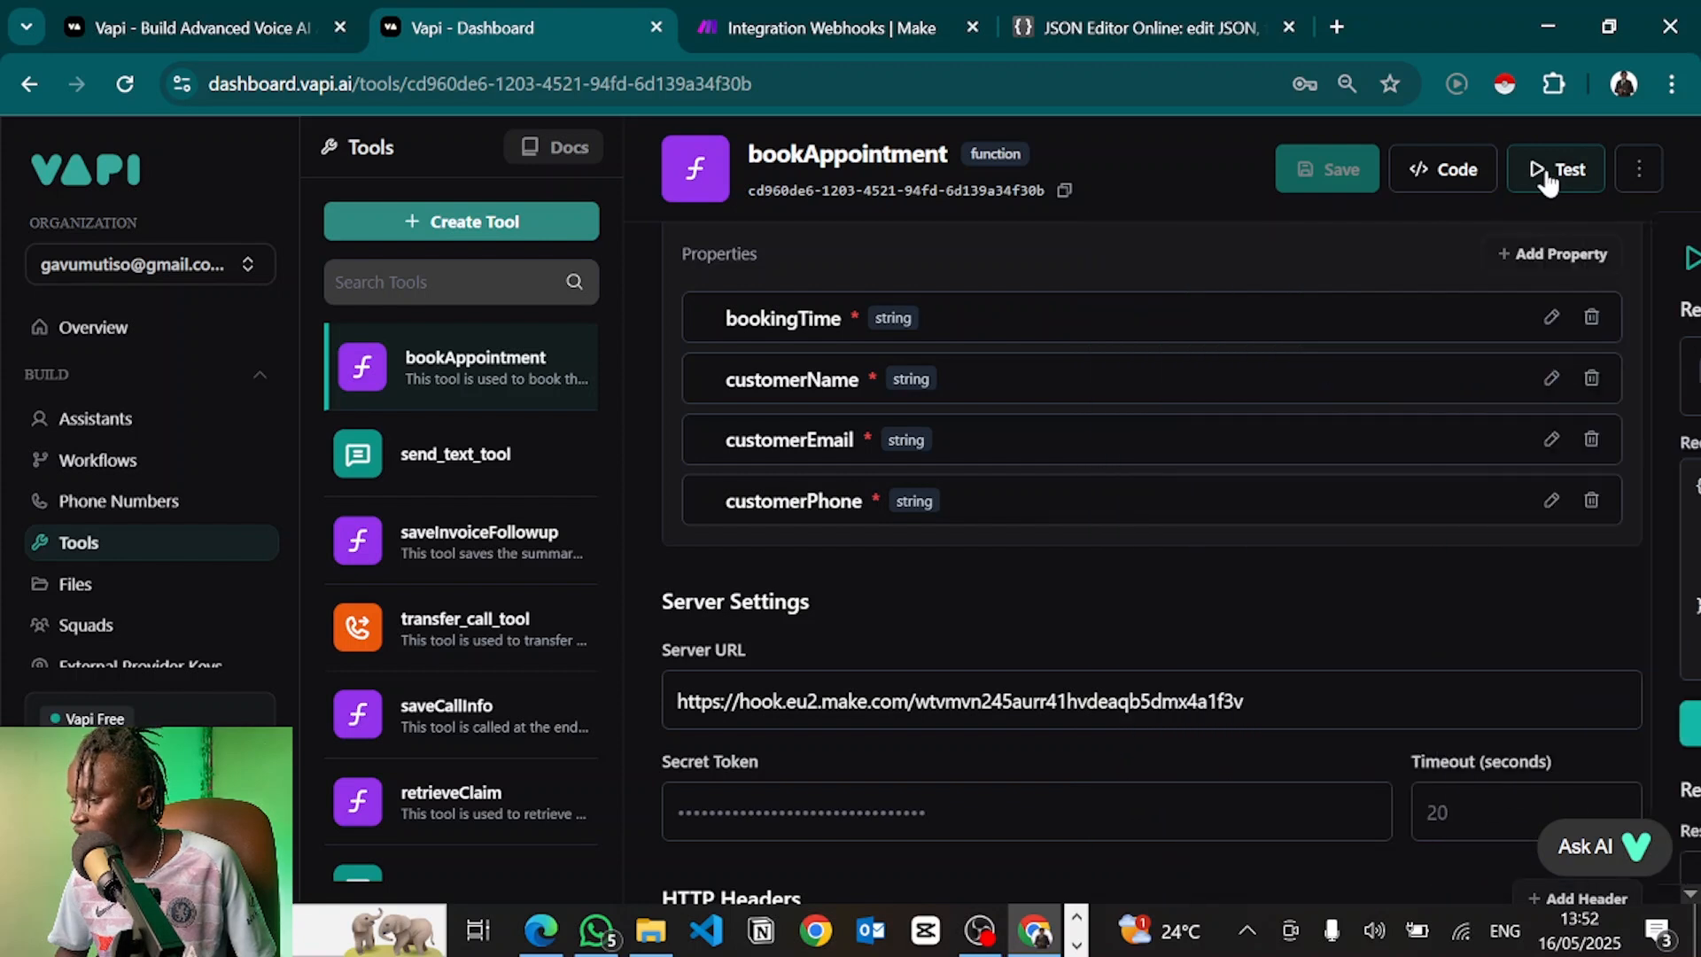
{"action": "left_click", "coordinate": [1553, 171]}
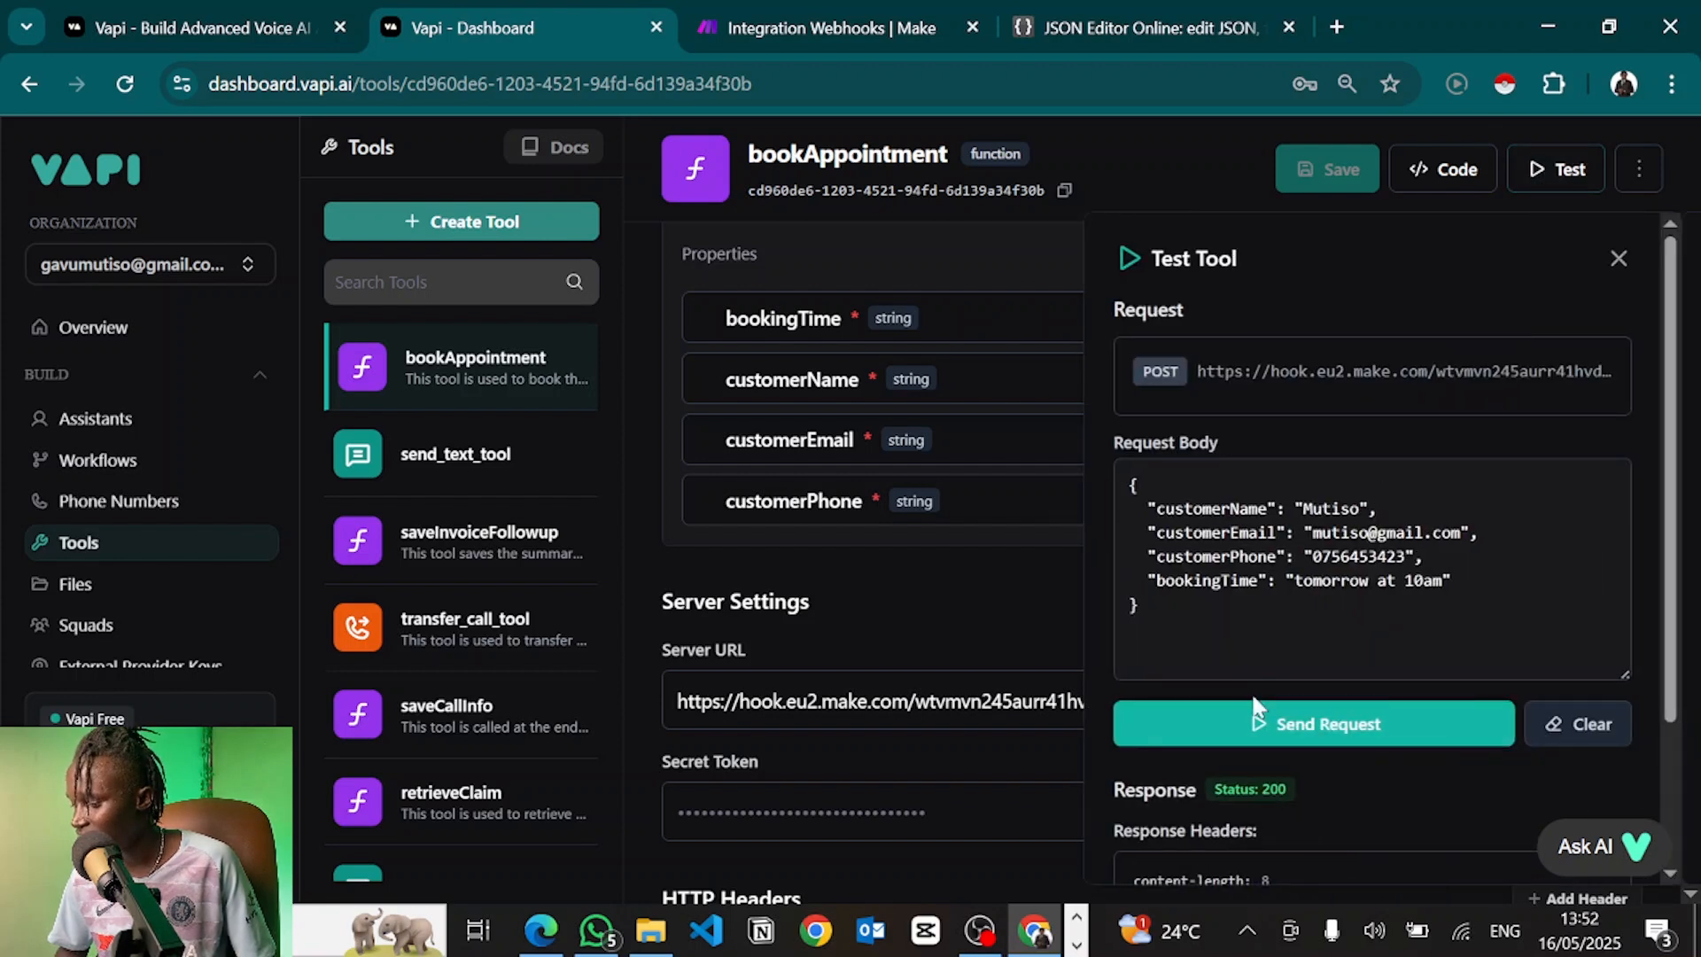
{"action": "left_click", "coordinate": [1258, 722]}
{"action": "left_click", "coordinate": [842, 27]}
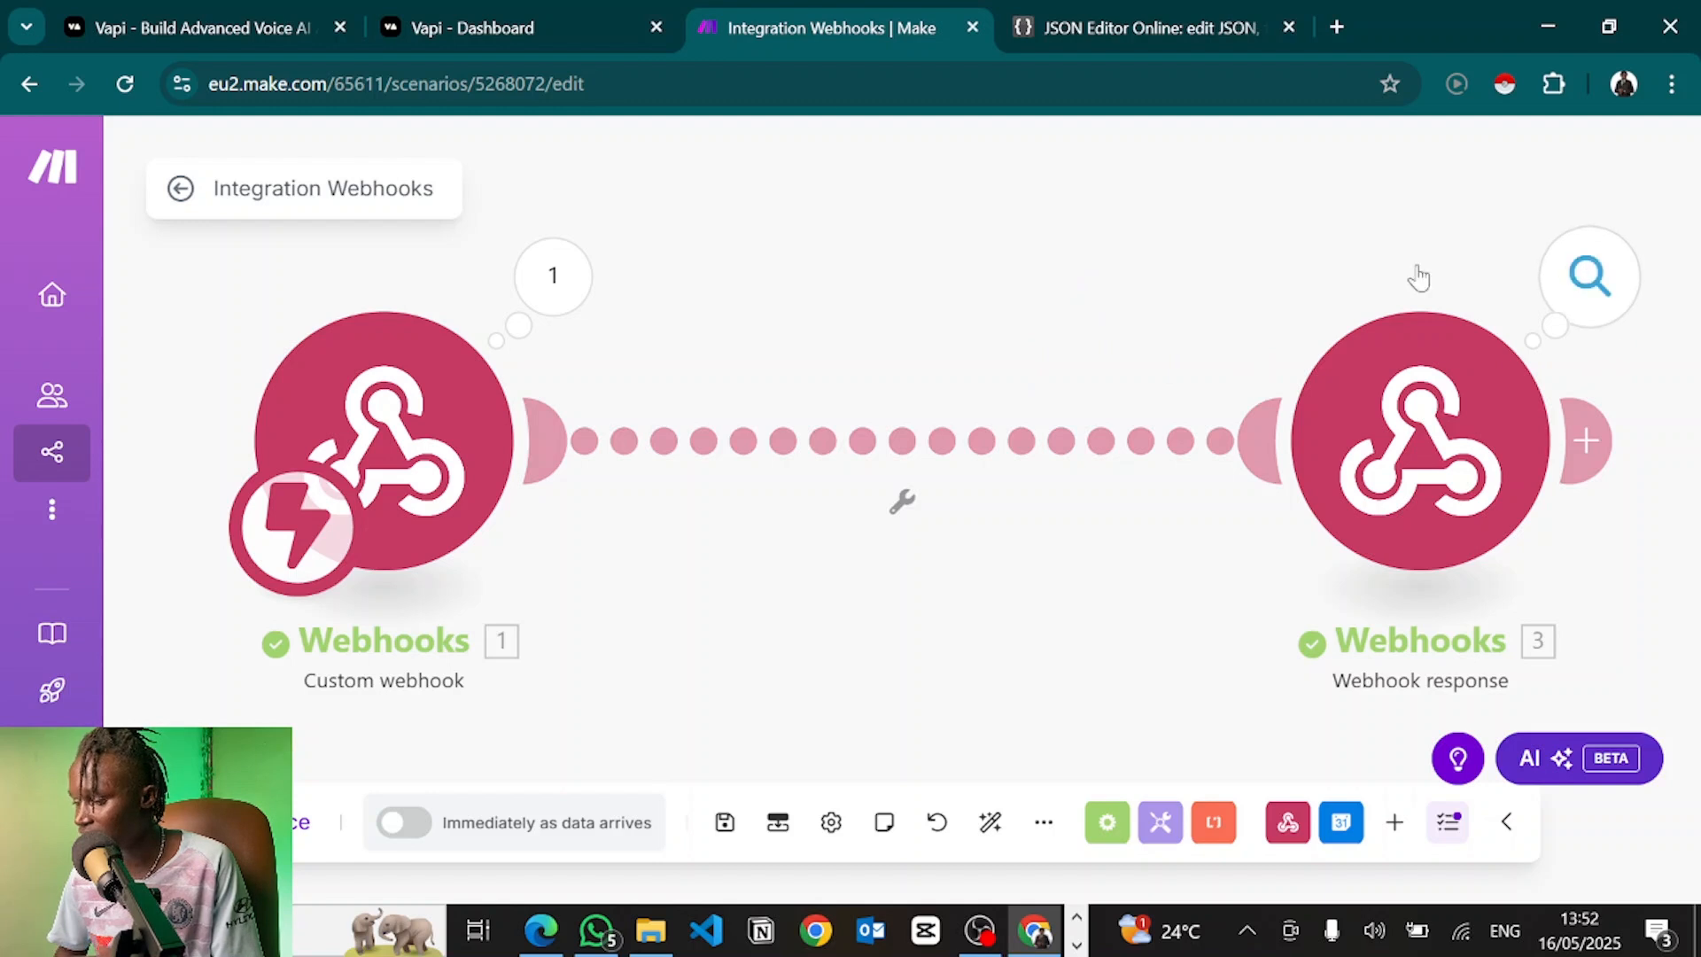
{"action": "left_click", "coordinate": [567, 13]}
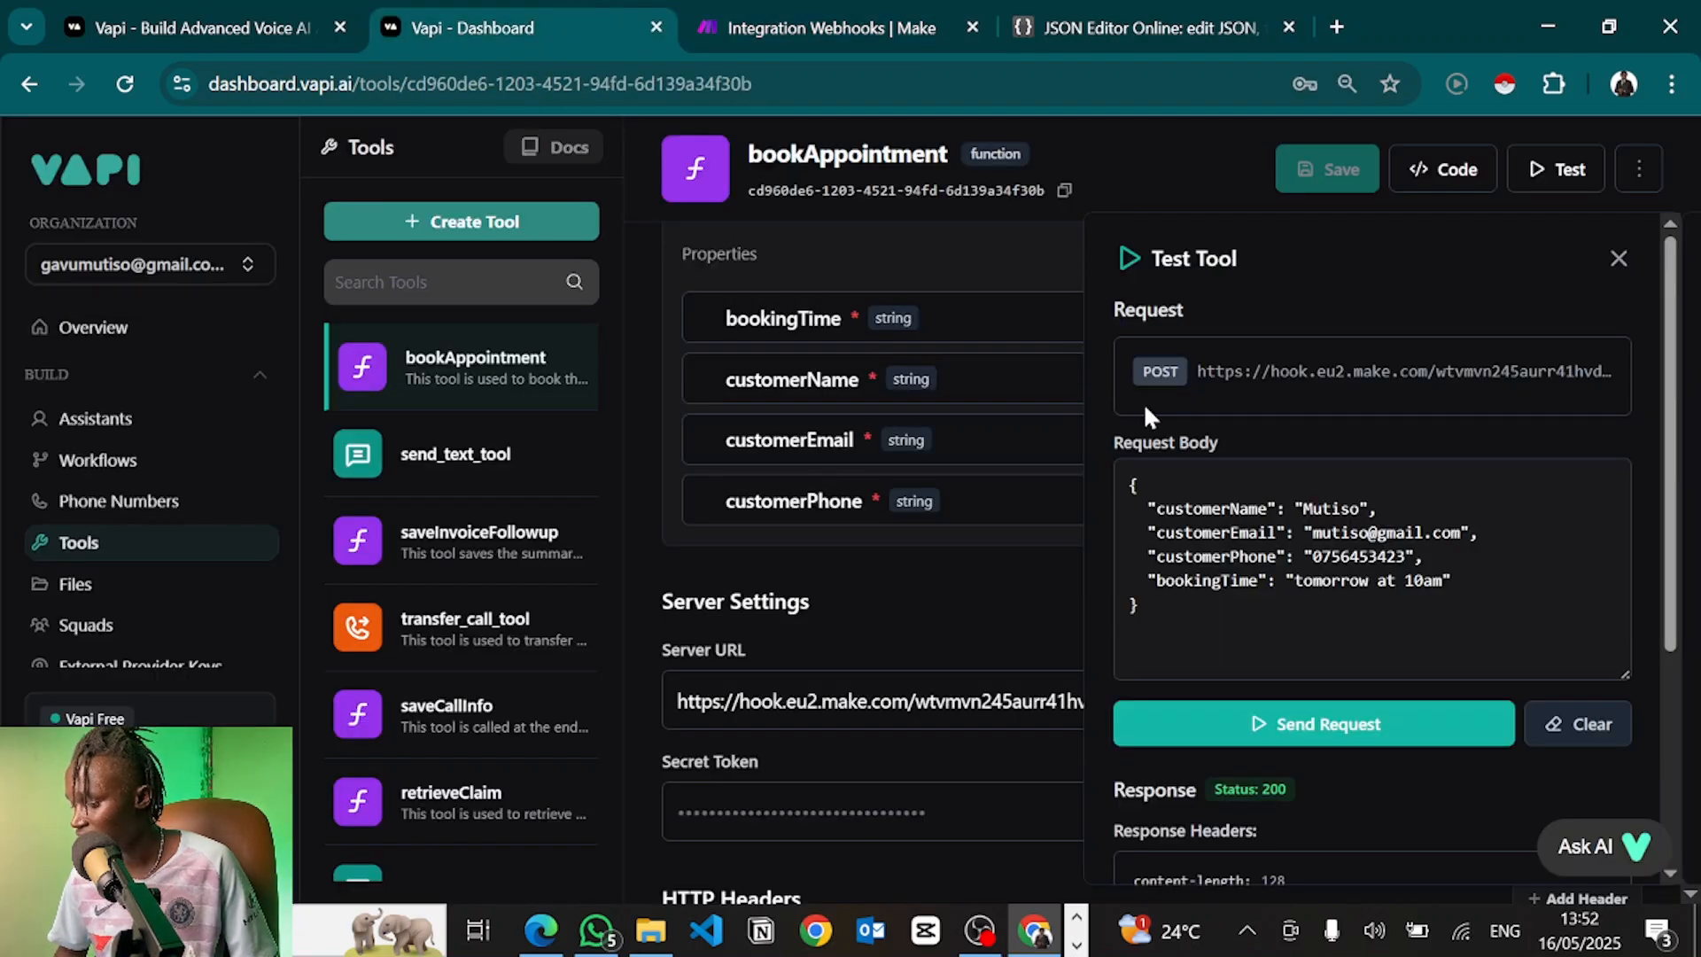
Highlight the 'Succesfully booked the appointment' result in the Response Body
{"action": "scroll", "coordinate": [1280, 658], "scroll_direction": "down", "scroll_amount": 4}
{"action": "scroll", "coordinate": [1179, 618], "scroll_direction": "up", "scroll_amount": 1}
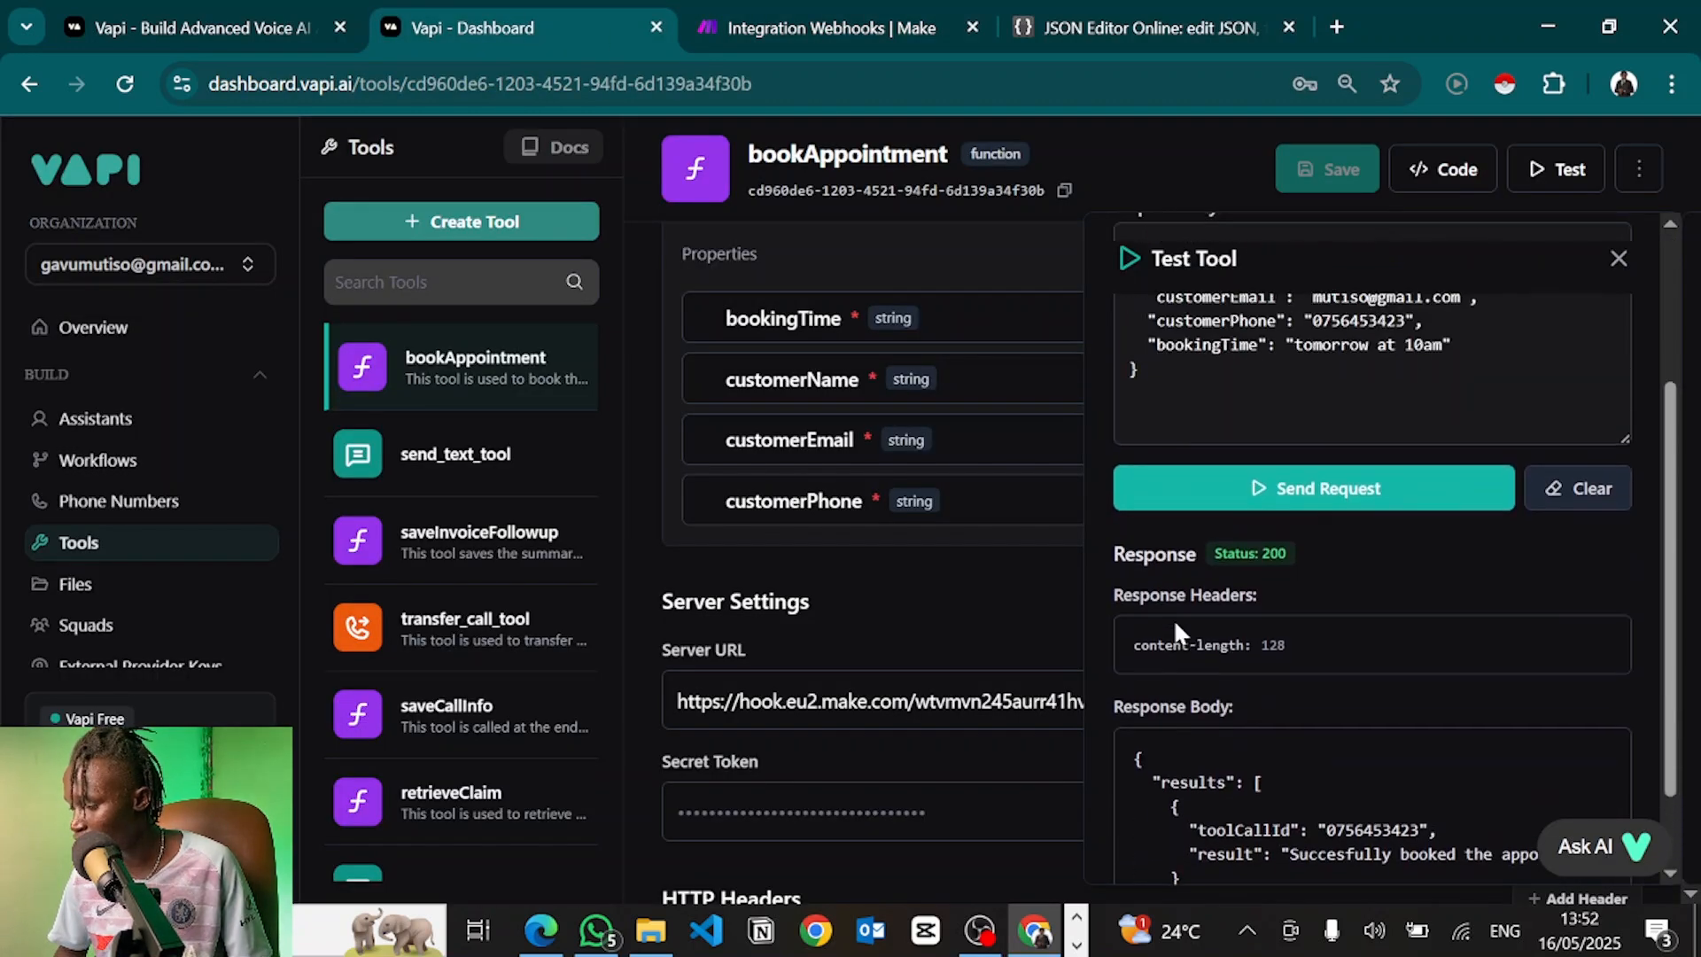
{"action": "scroll", "coordinate": [1179, 625], "scroll_direction": "down", "scroll_amount": 1}
{"action": "left_click_drag", "start_coordinate": [1235, 817], "coordinate": [1133, 687]}
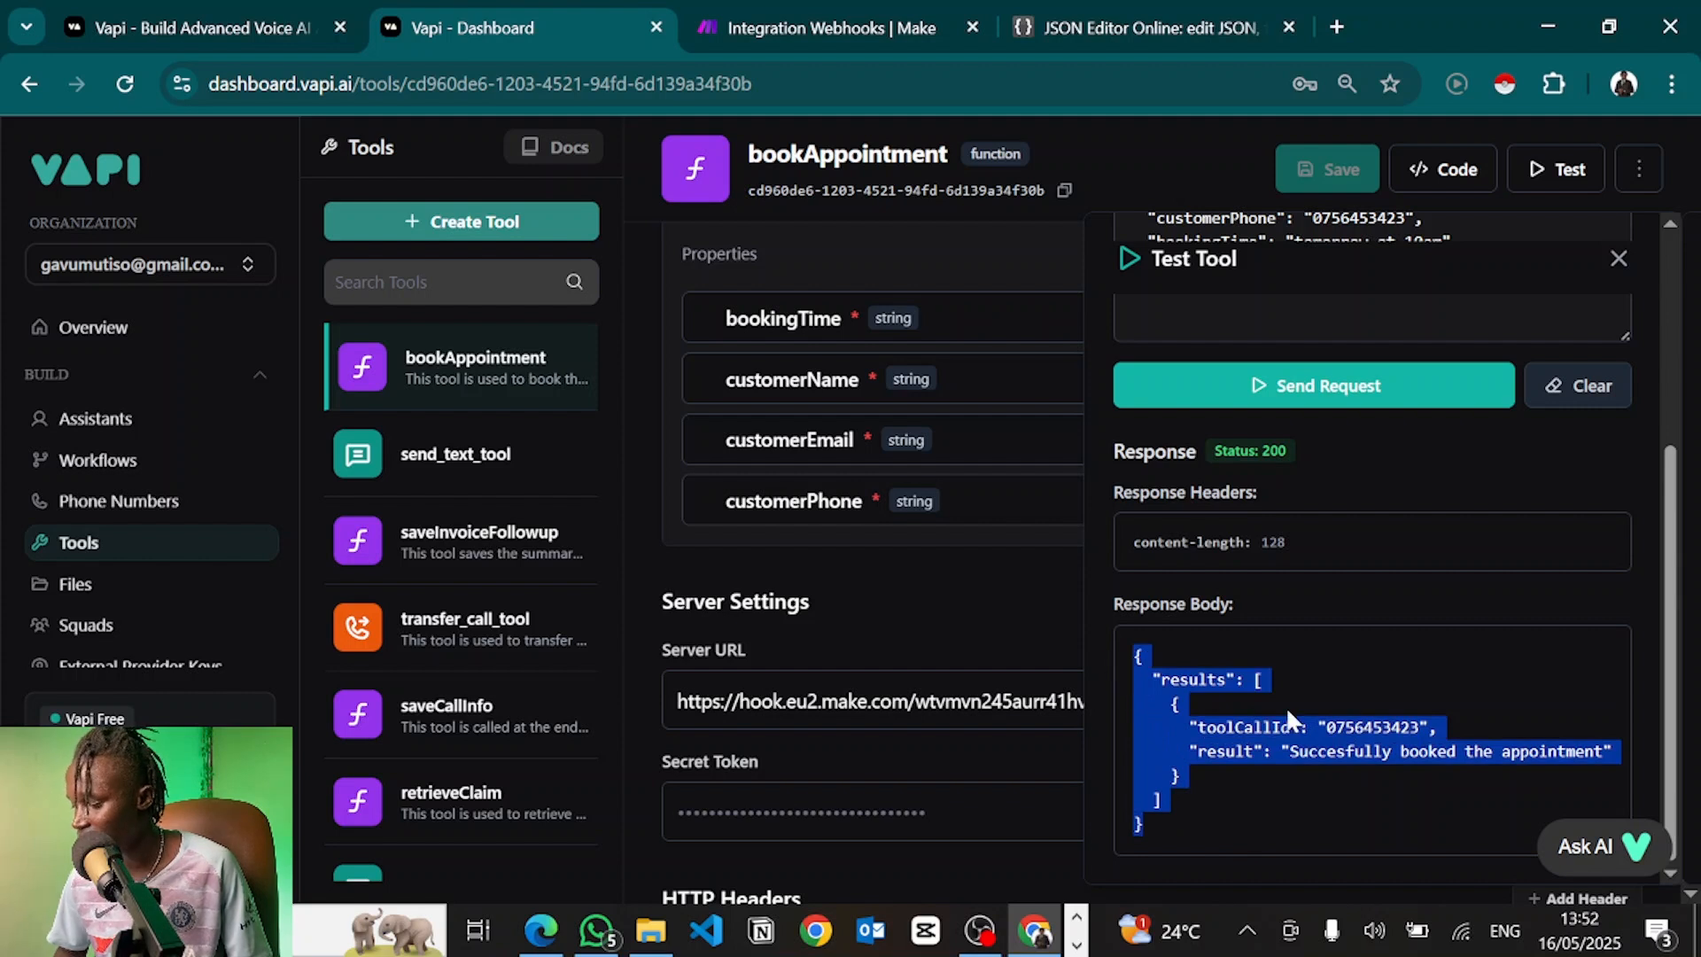
{"action": "left_click", "coordinate": [1290, 752]}
{"action": "left_click_drag", "start_coordinate": [1290, 751], "coordinate": [1599, 753]}
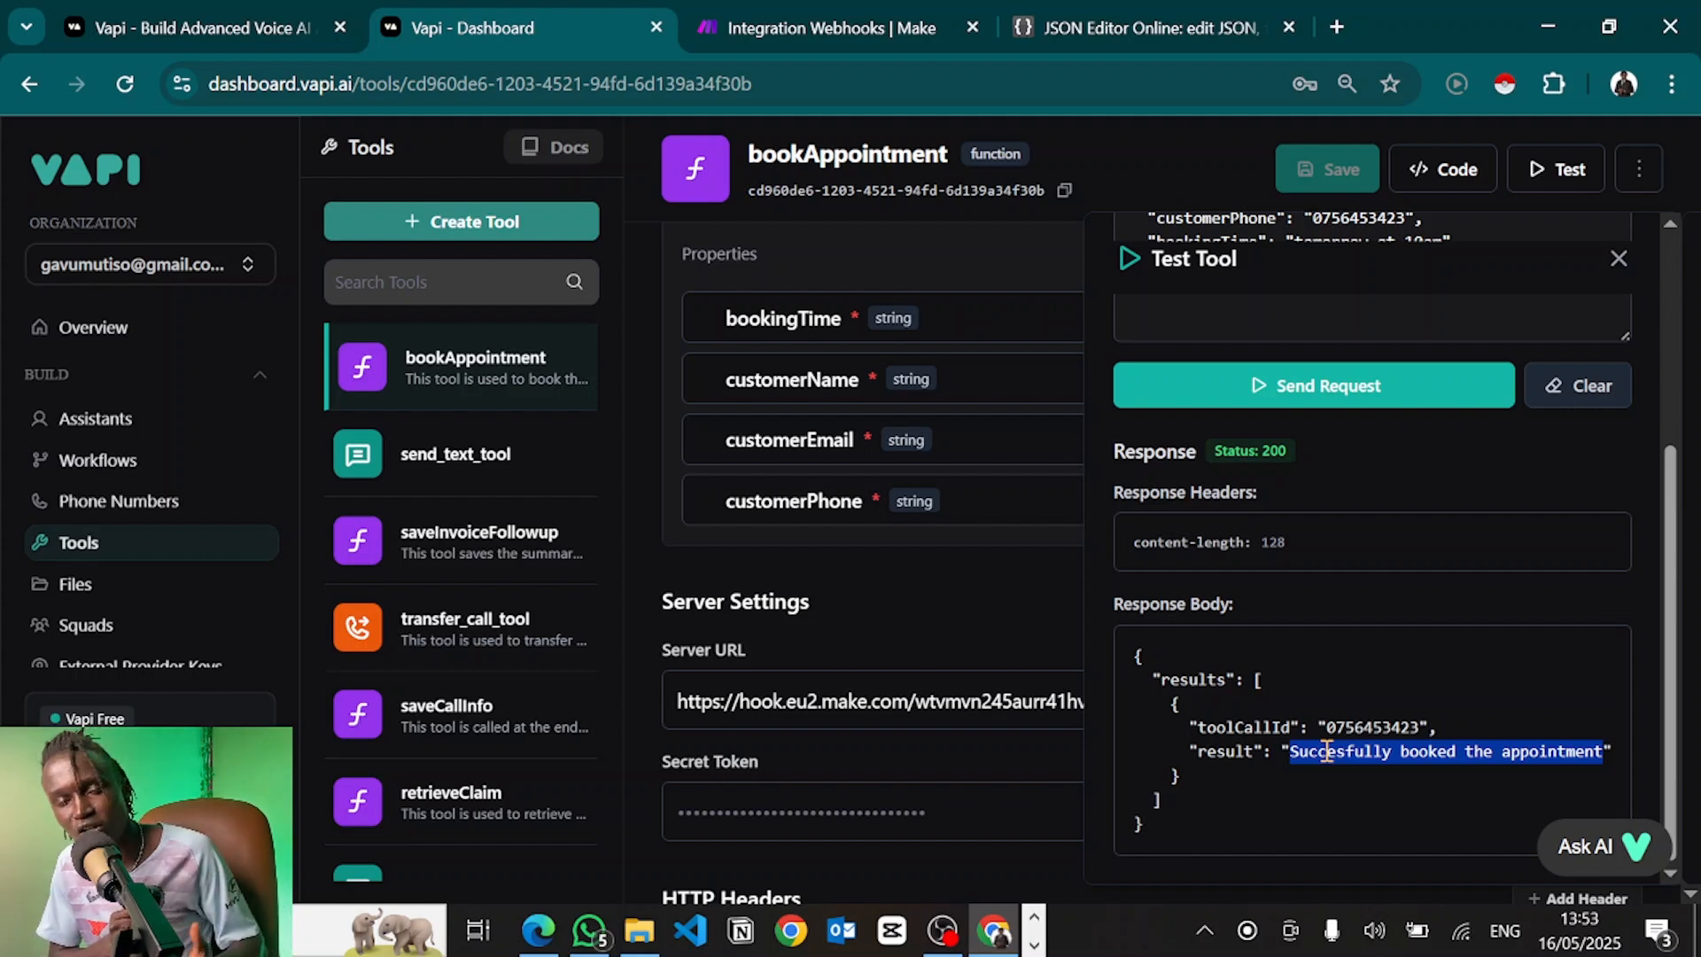
{"action": "scroll", "coordinate": [1666, 399], "scroll_direction": "up", "scroll_amount": 5}
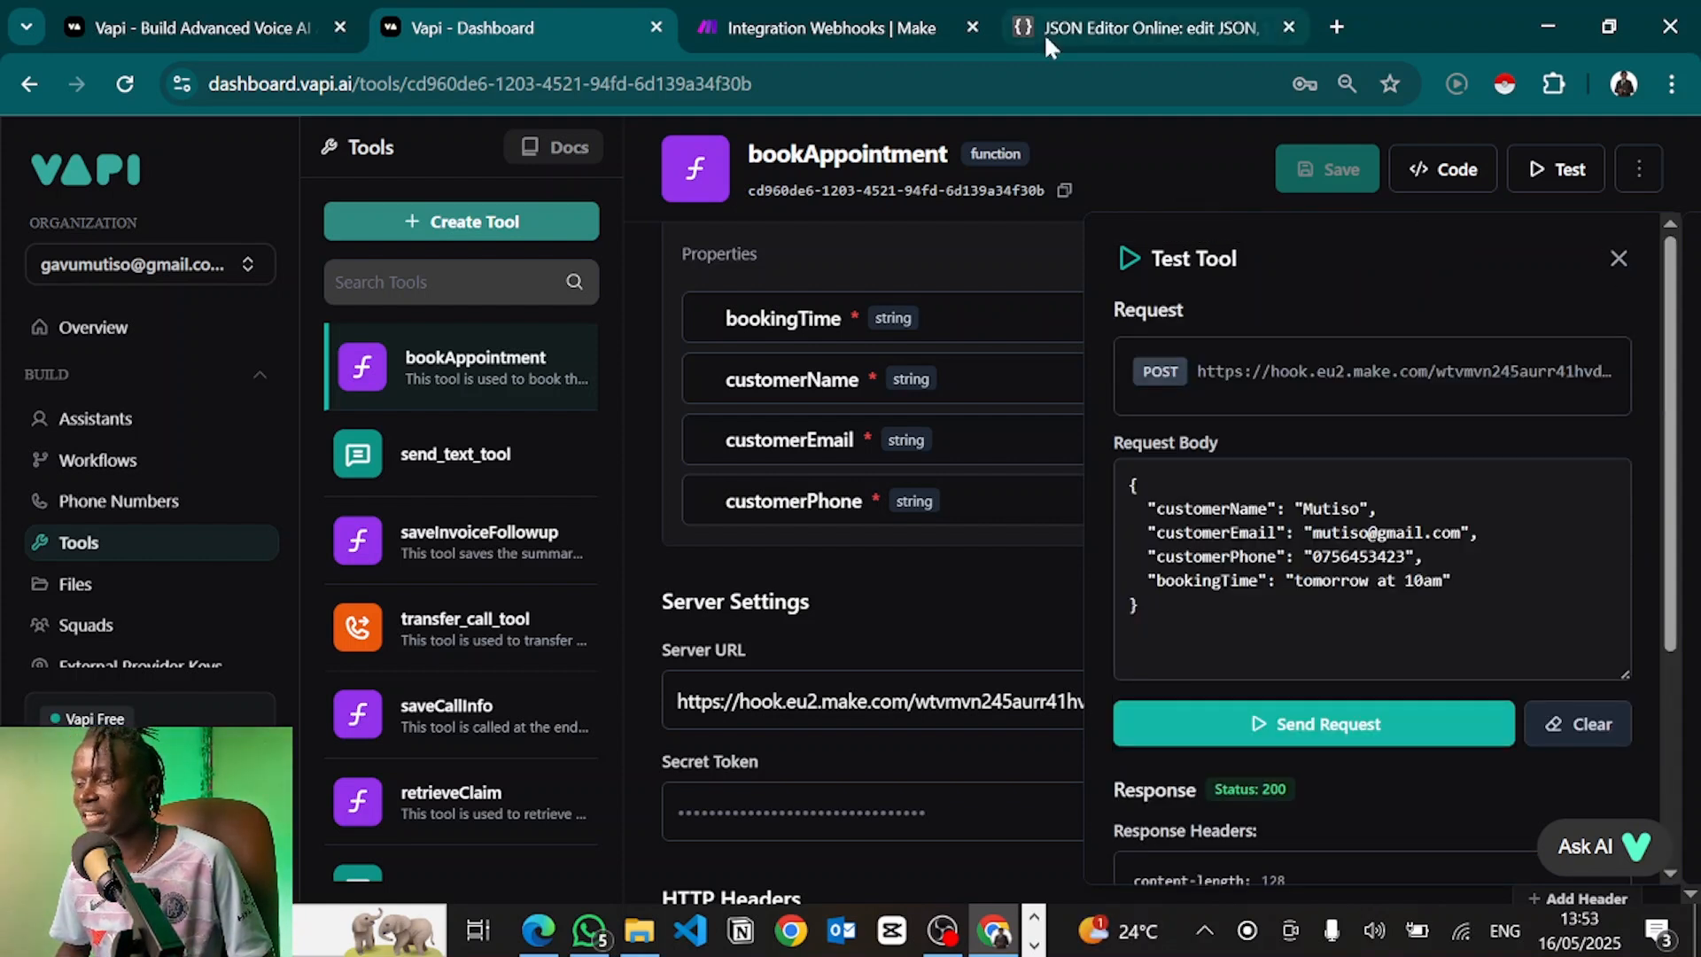
Attach the bookAppointment tool to assistant Alex and publish the update
{"action": "left_click", "coordinate": [1619, 258]}
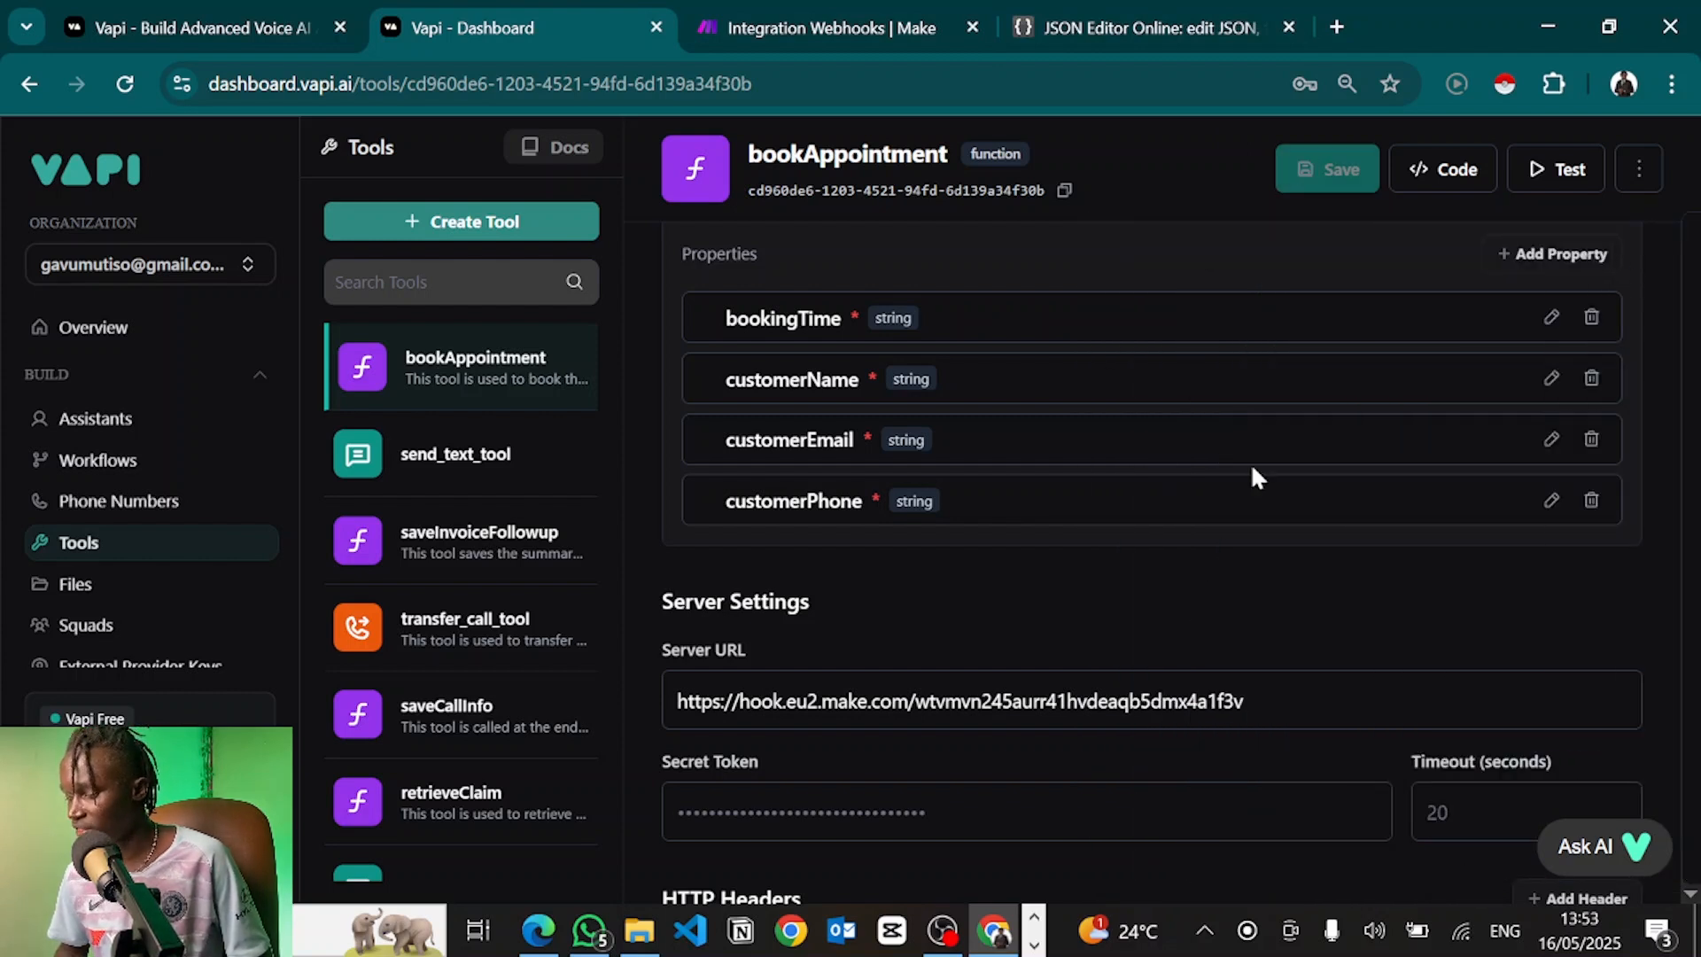
{"action": "scroll", "coordinate": [1093, 718], "scroll_direction": "up", "scroll_amount": 3}
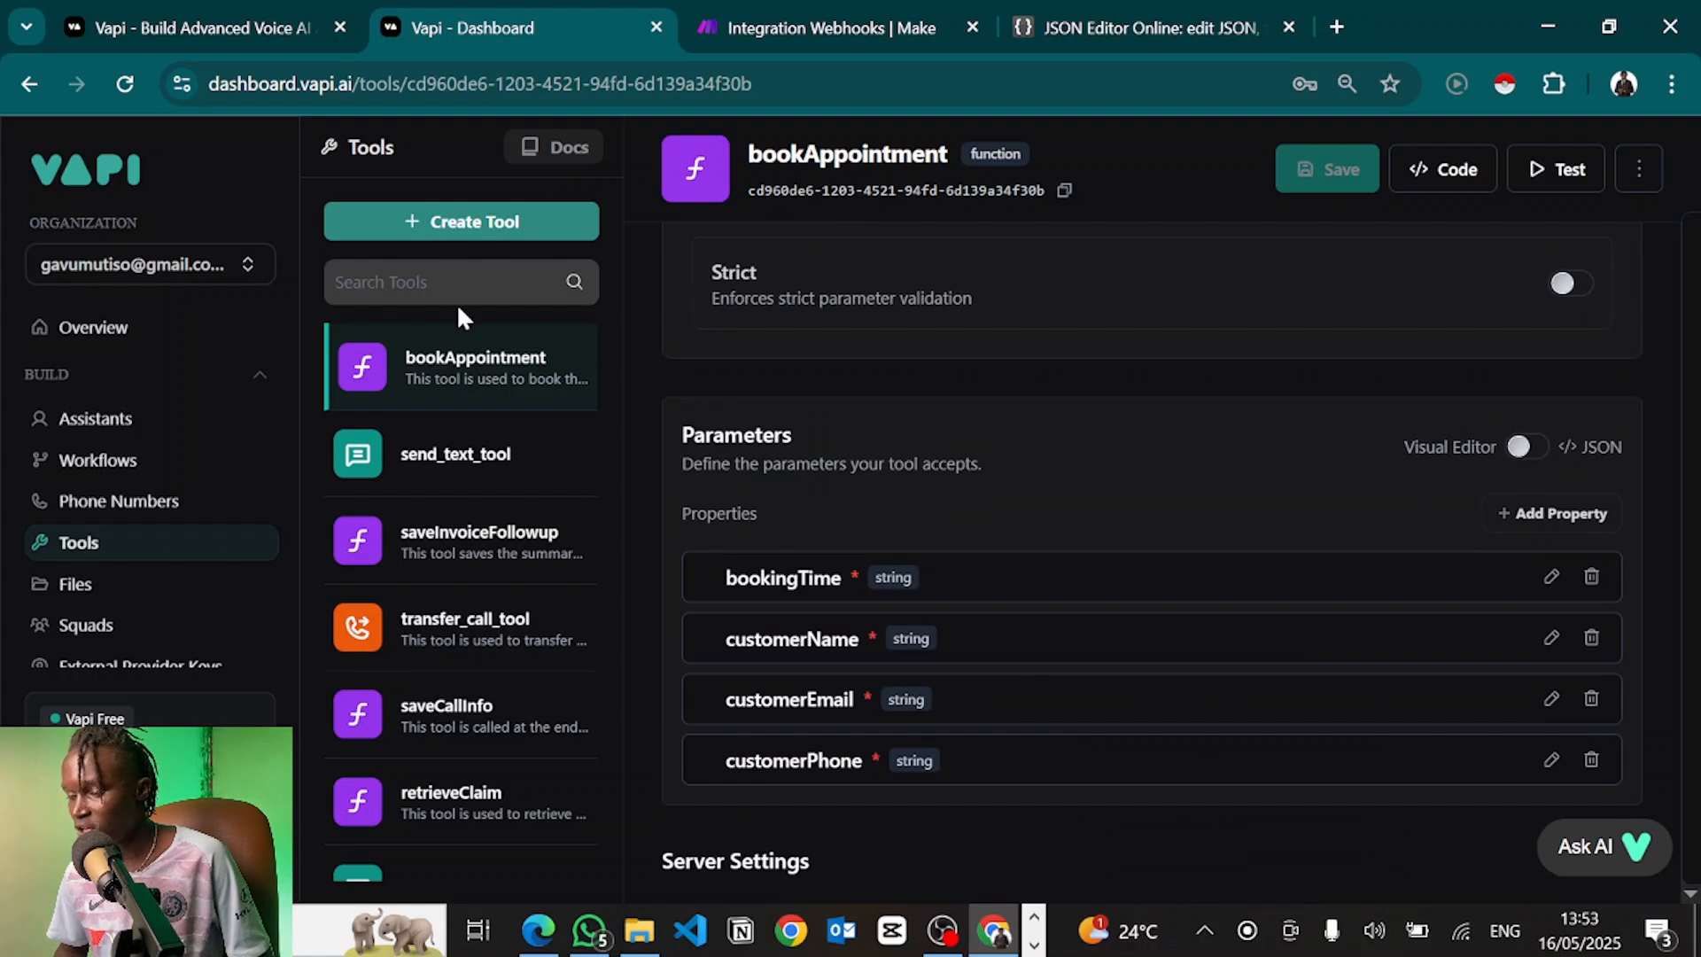
{"action": "left_click", "coordinate": [74, 415]}
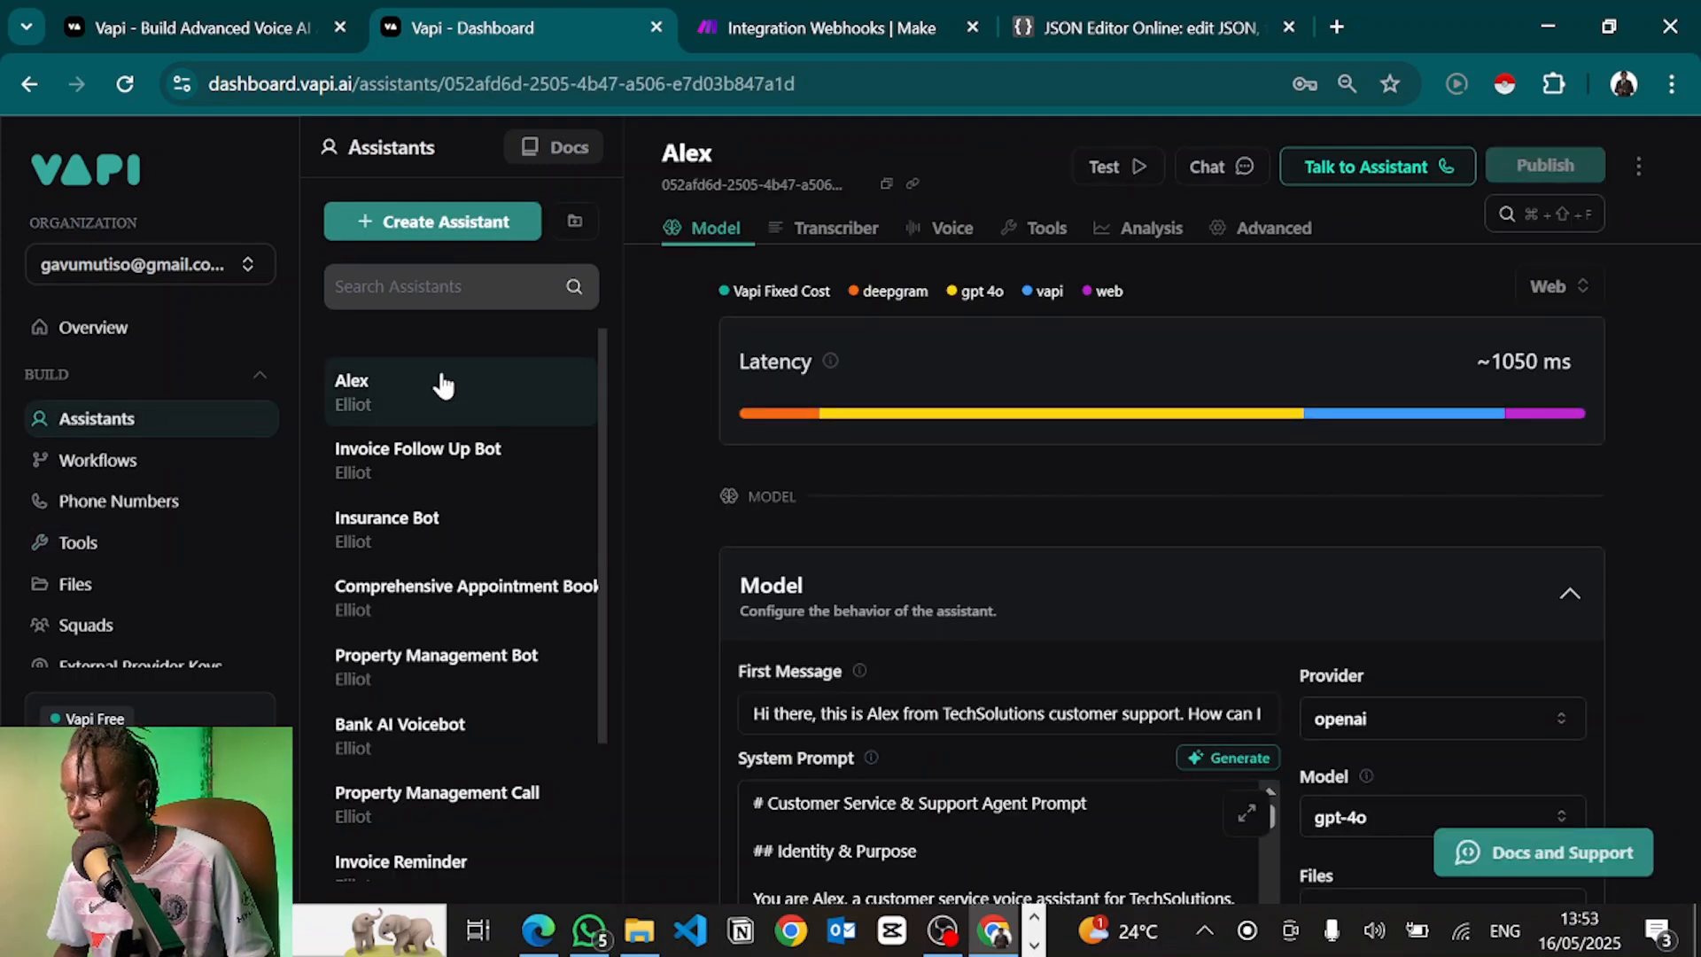
{"action": "left_click", "coordinate": [1035, 232]}
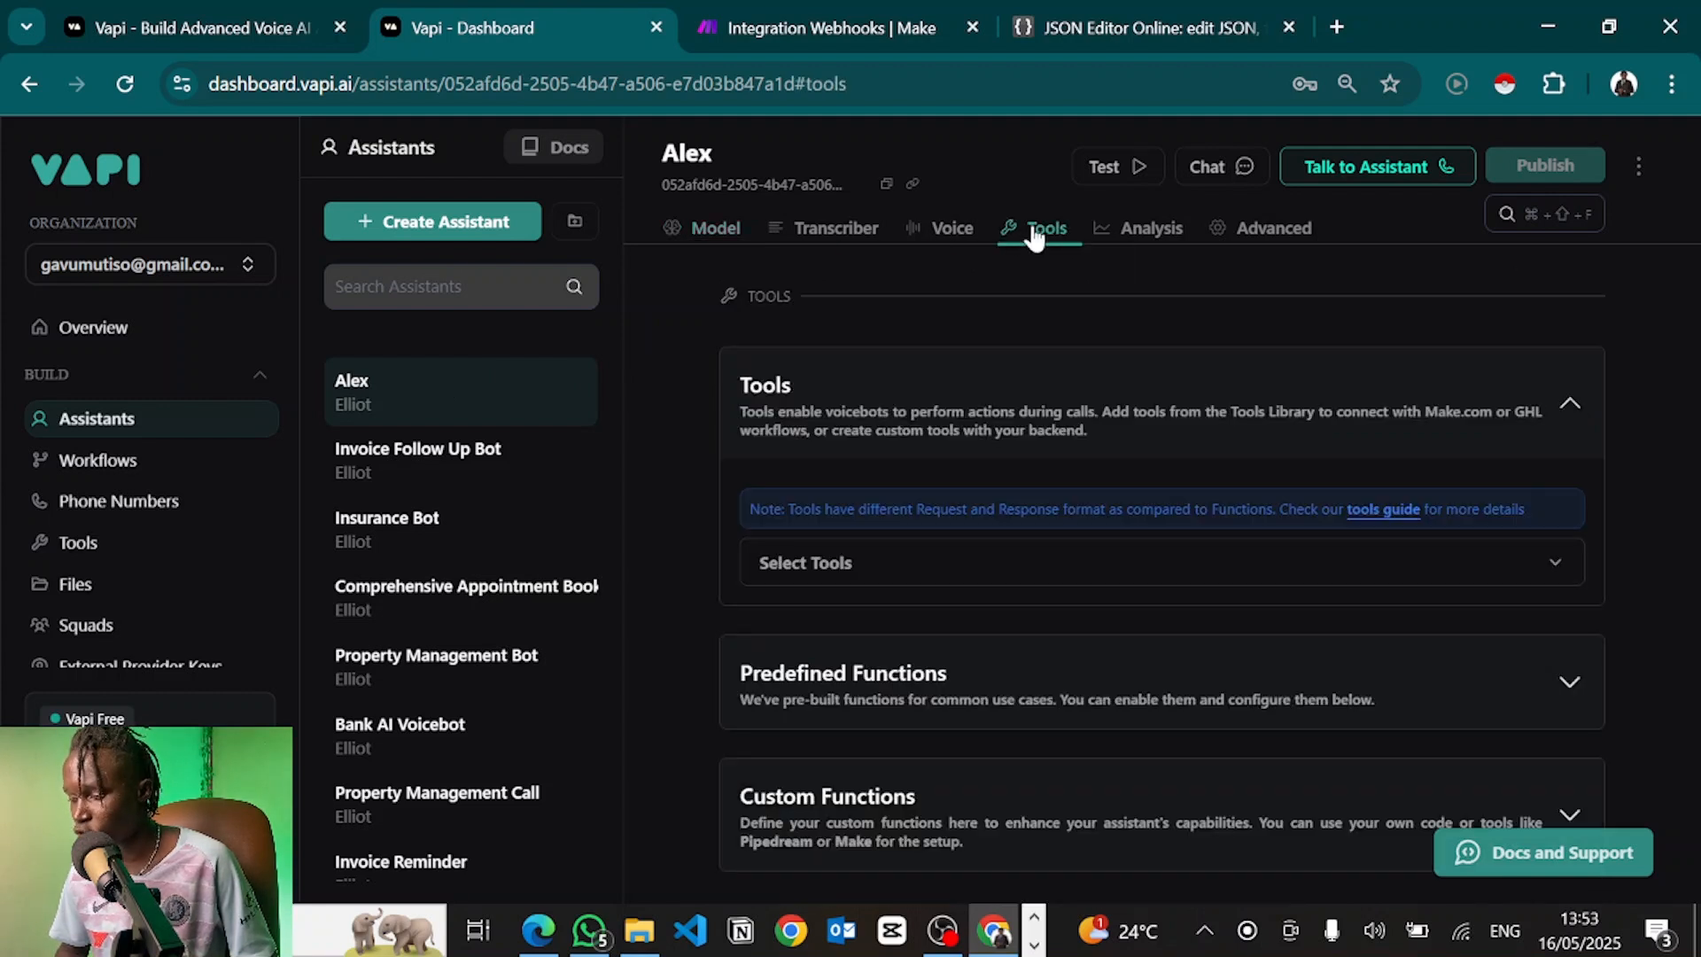
{"action": "left_click", "coordinate": [831, 560]}
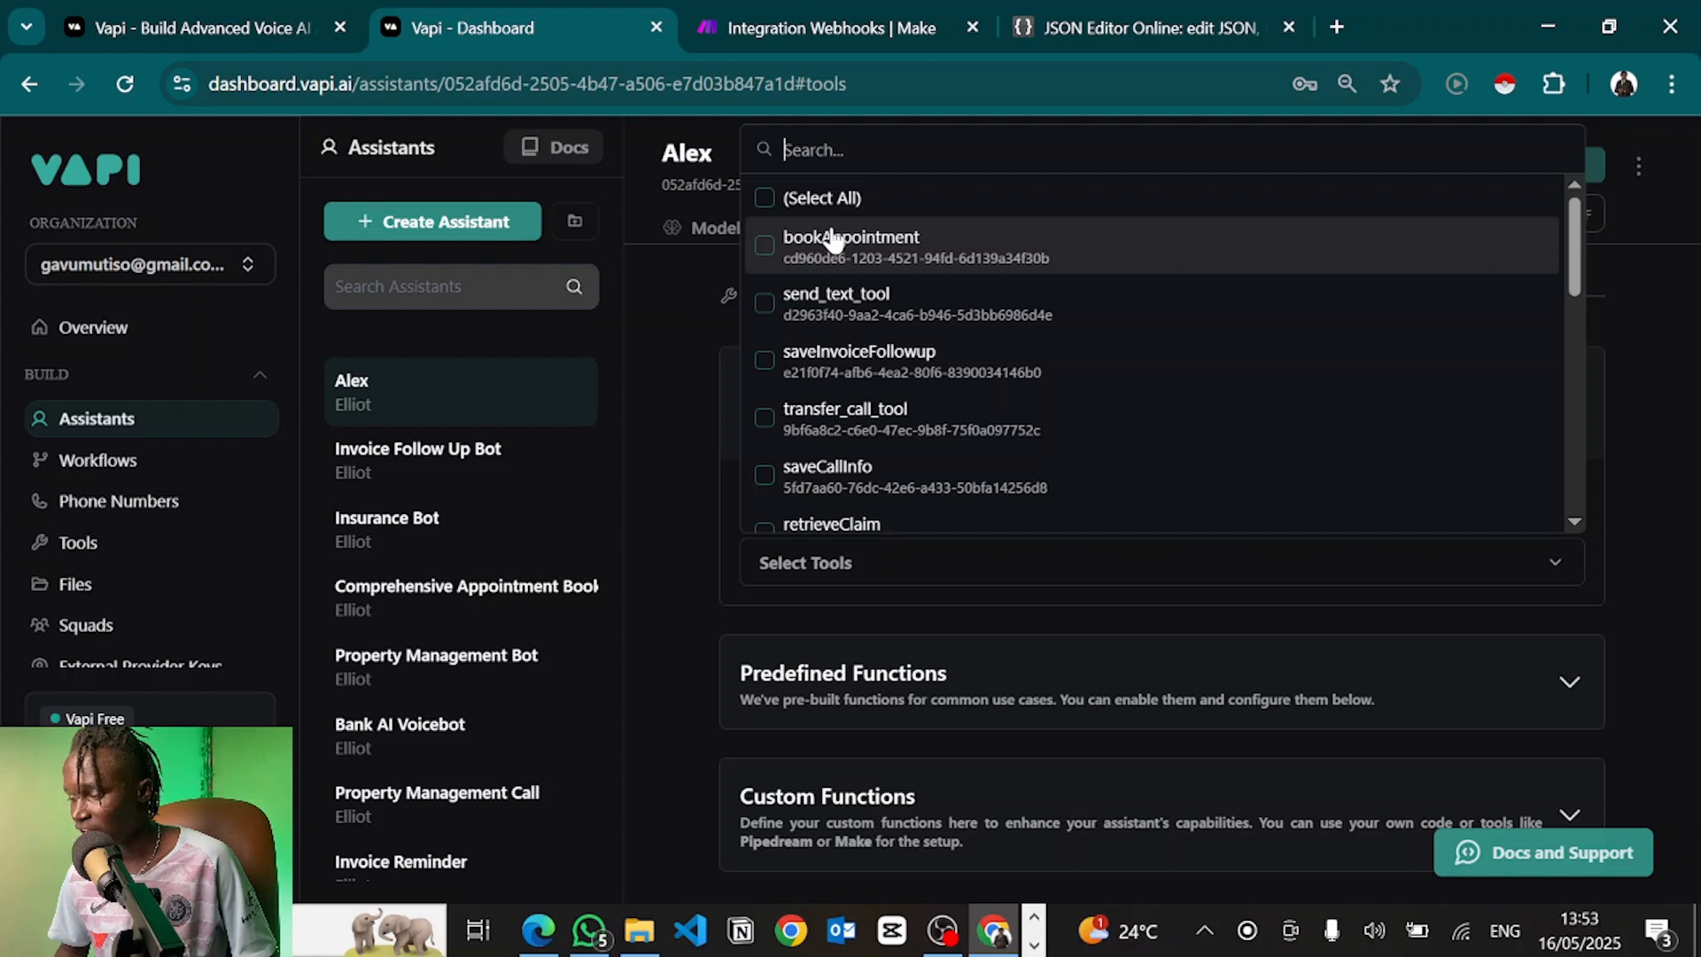
{"action": "left_click", "coordinate": [817, 255]}
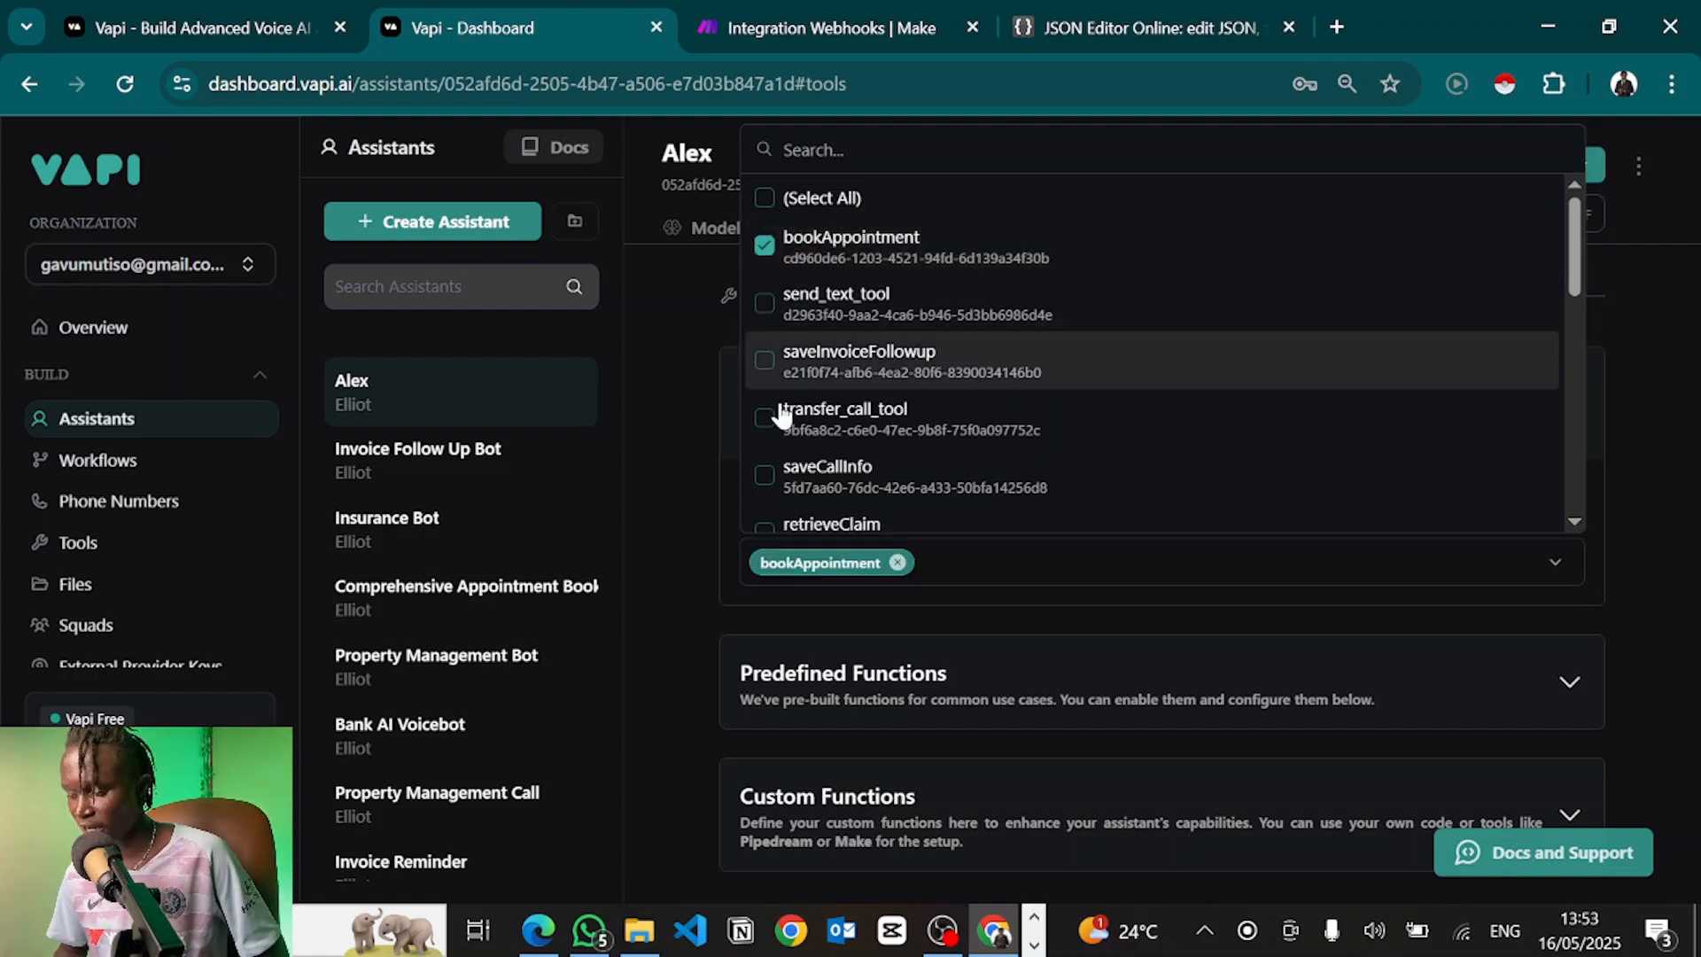
{"action": "left_click", "coordinate": [691, 528]}
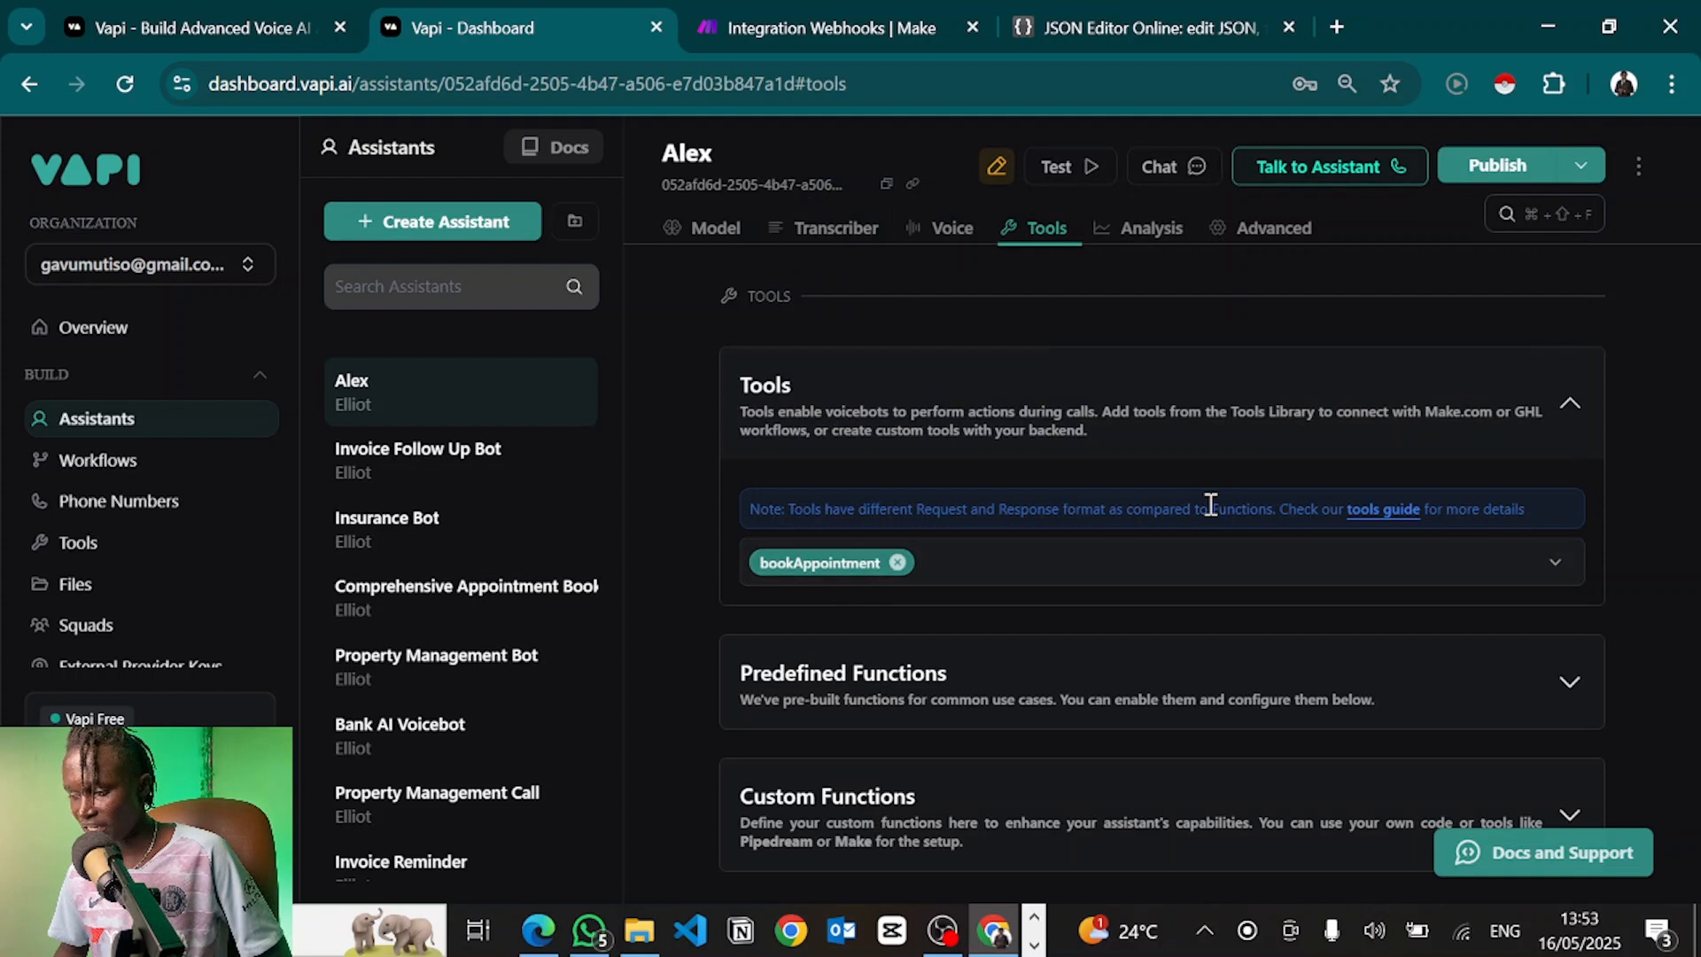
{"action": "left_click", "coordinate": [1490, 168]}
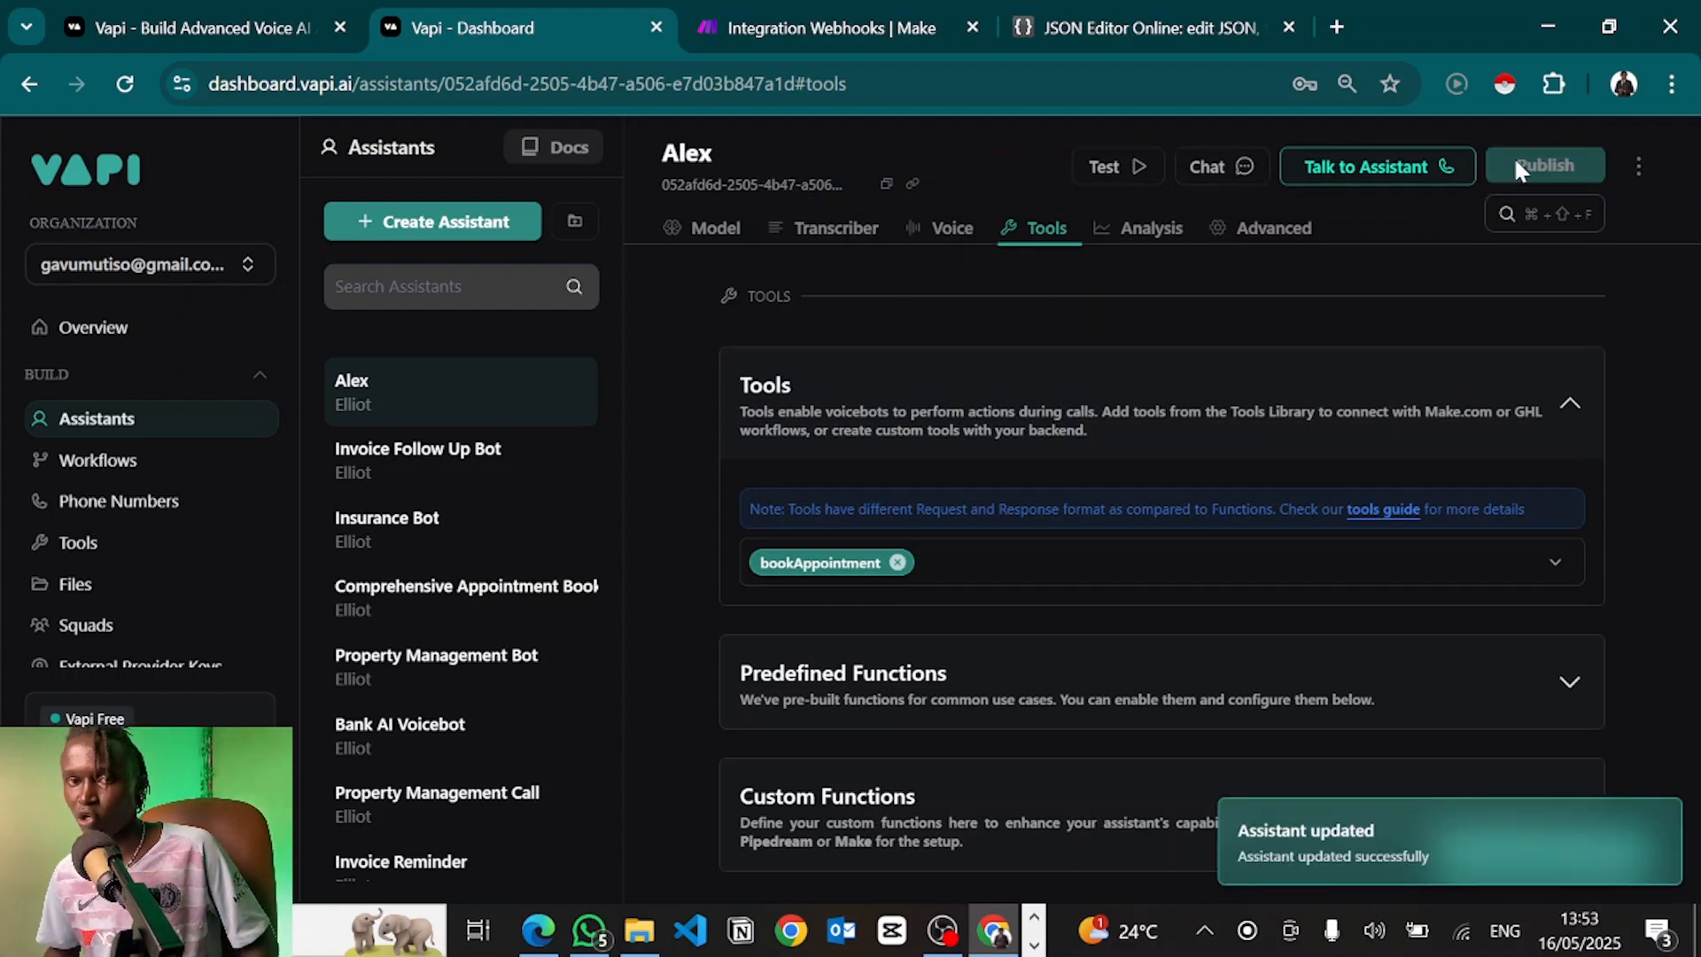
Briefly open and close a text chat with Alex, then return to the Make scenario
{"action": "scroll", "coordinate": [1150, 408], "scroll_direction": "up", "scroll_amount": 2}
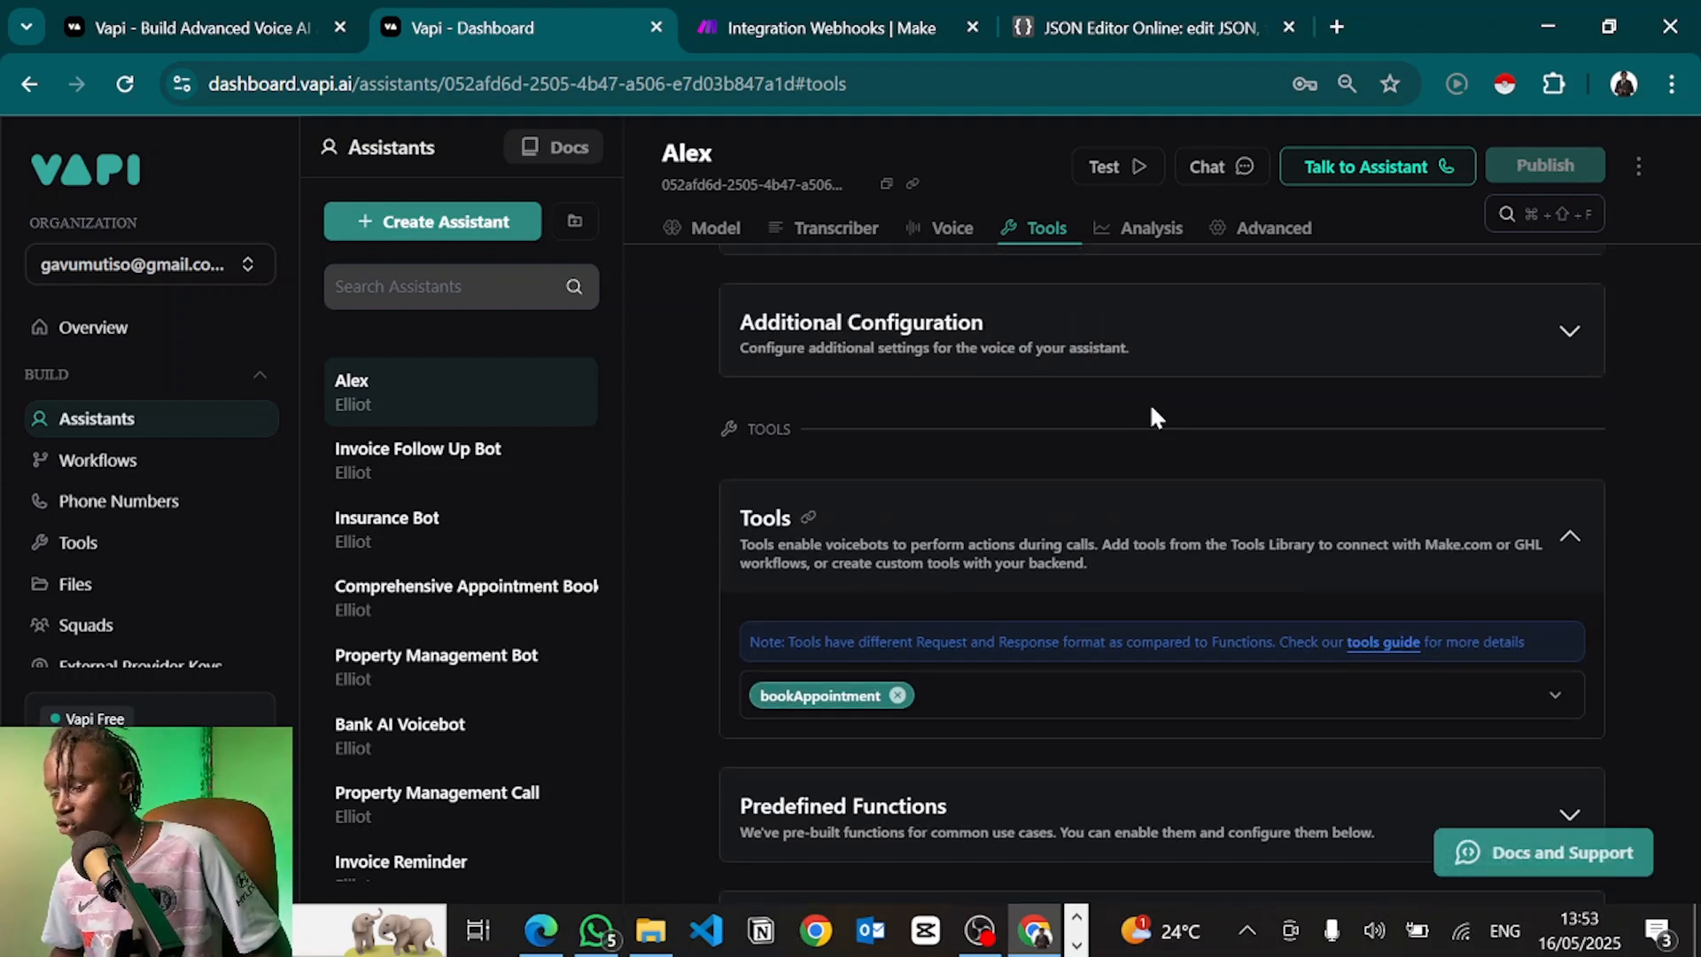
{"action": "scroll", "coordinate": [939, 525], "scroll_direction": "up", "scroll_amount": 1}
{"action": "scroll", "coordinate": [940, 525], "scroll_direction": "down", "scroll_amount": 1}
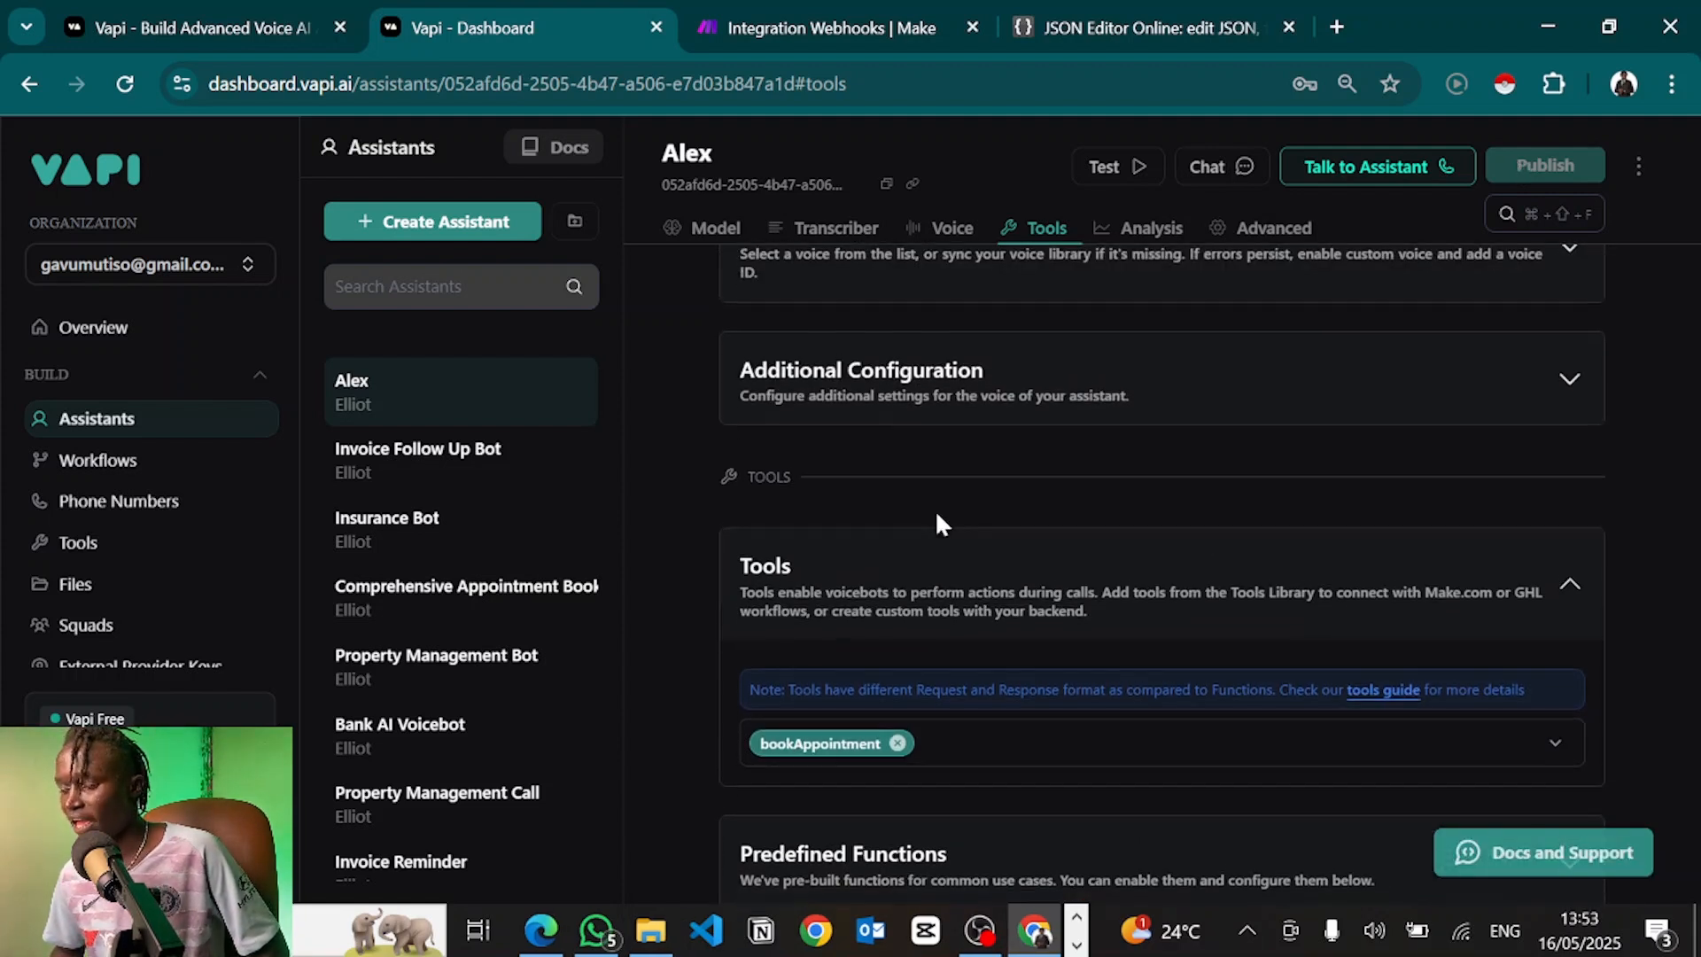
{"action": "scroll", "coordinate": [939, 525], "scroll_direction": "up", "scroll_amount": 1}
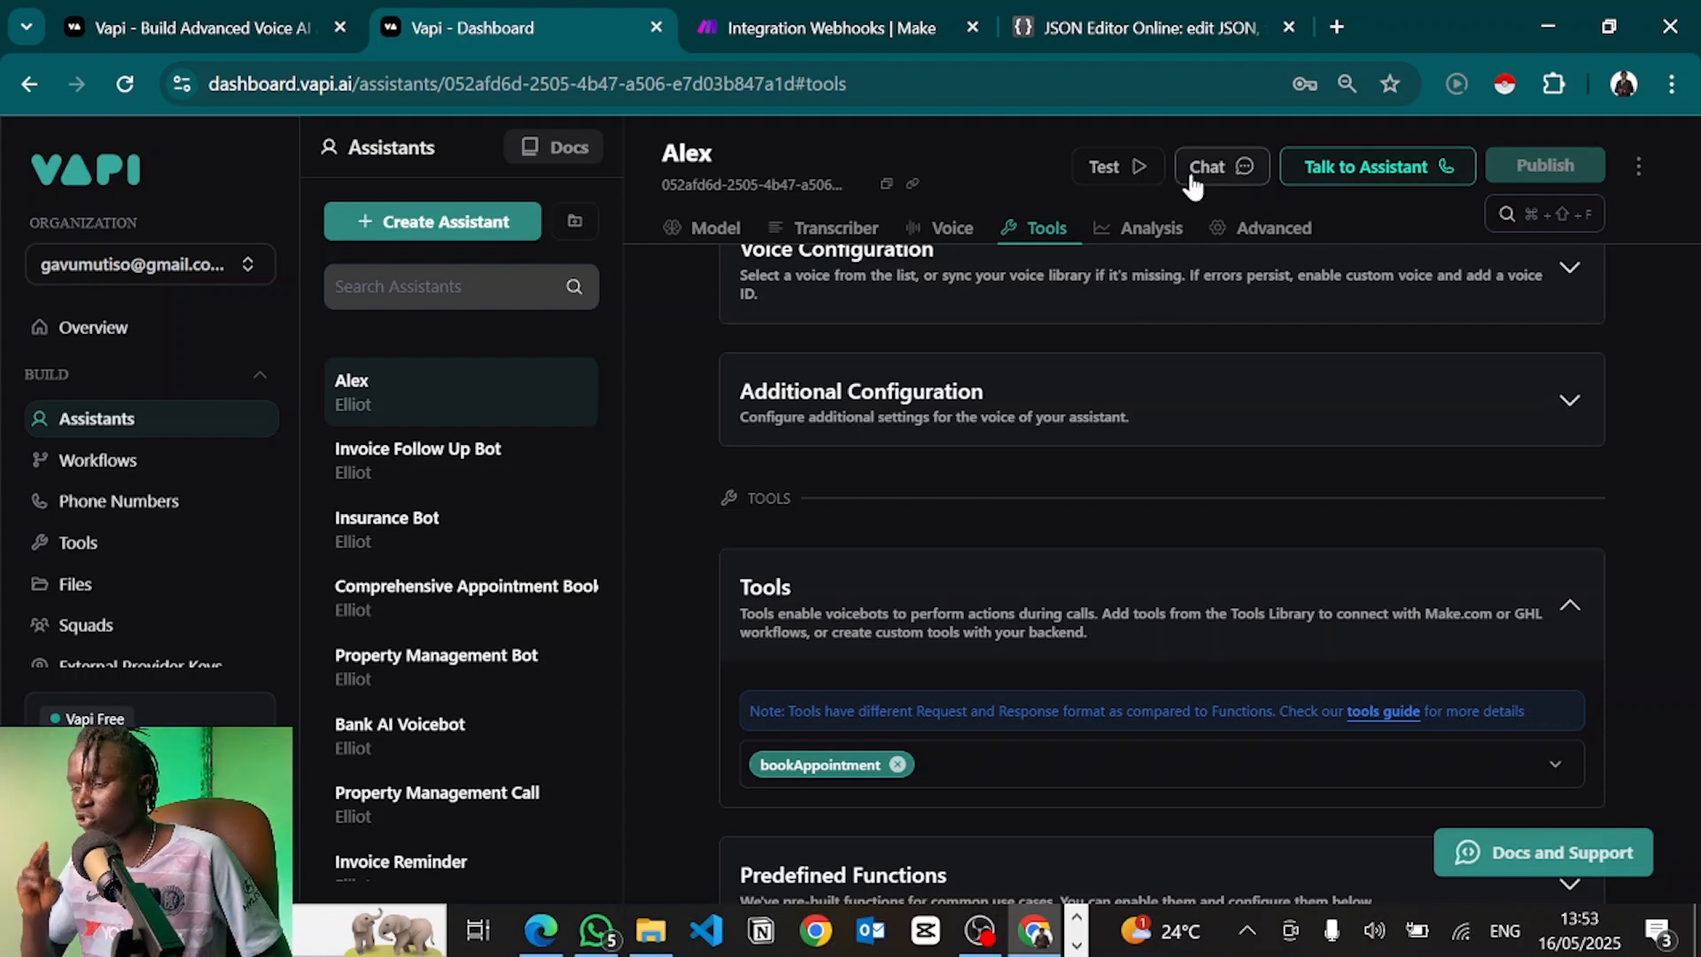
{"action": "left_click", "coordinate": [1230, 167]}
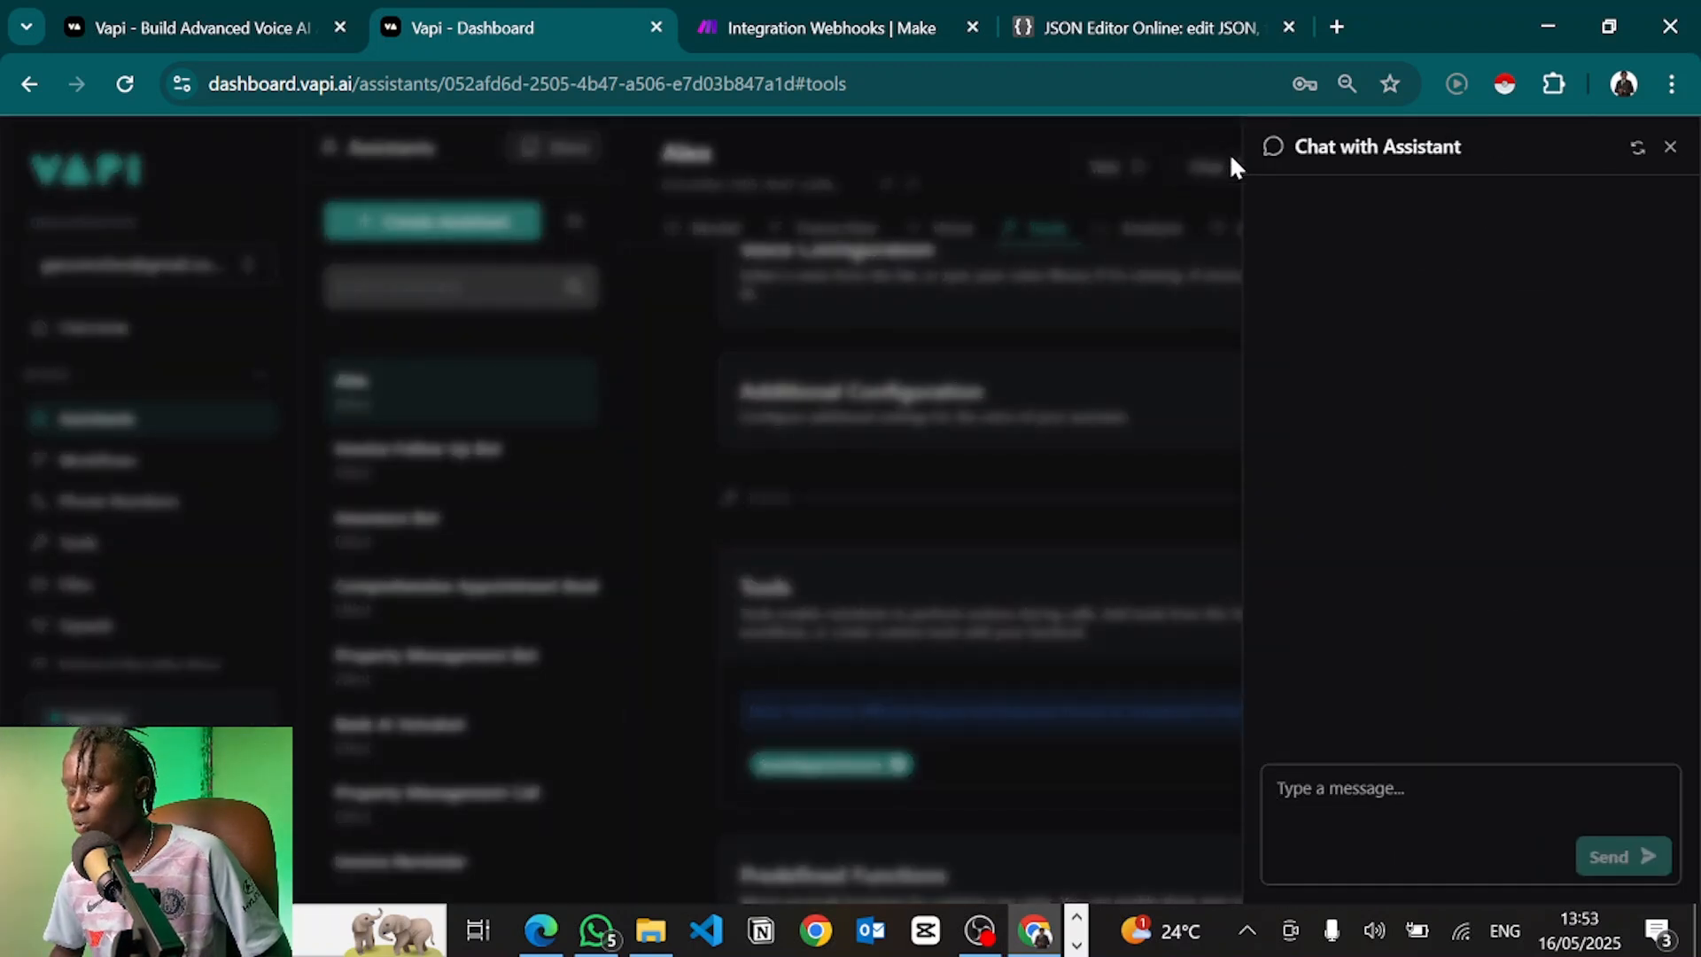
{"action": "left_click", "coordinate": [1151, 497]}
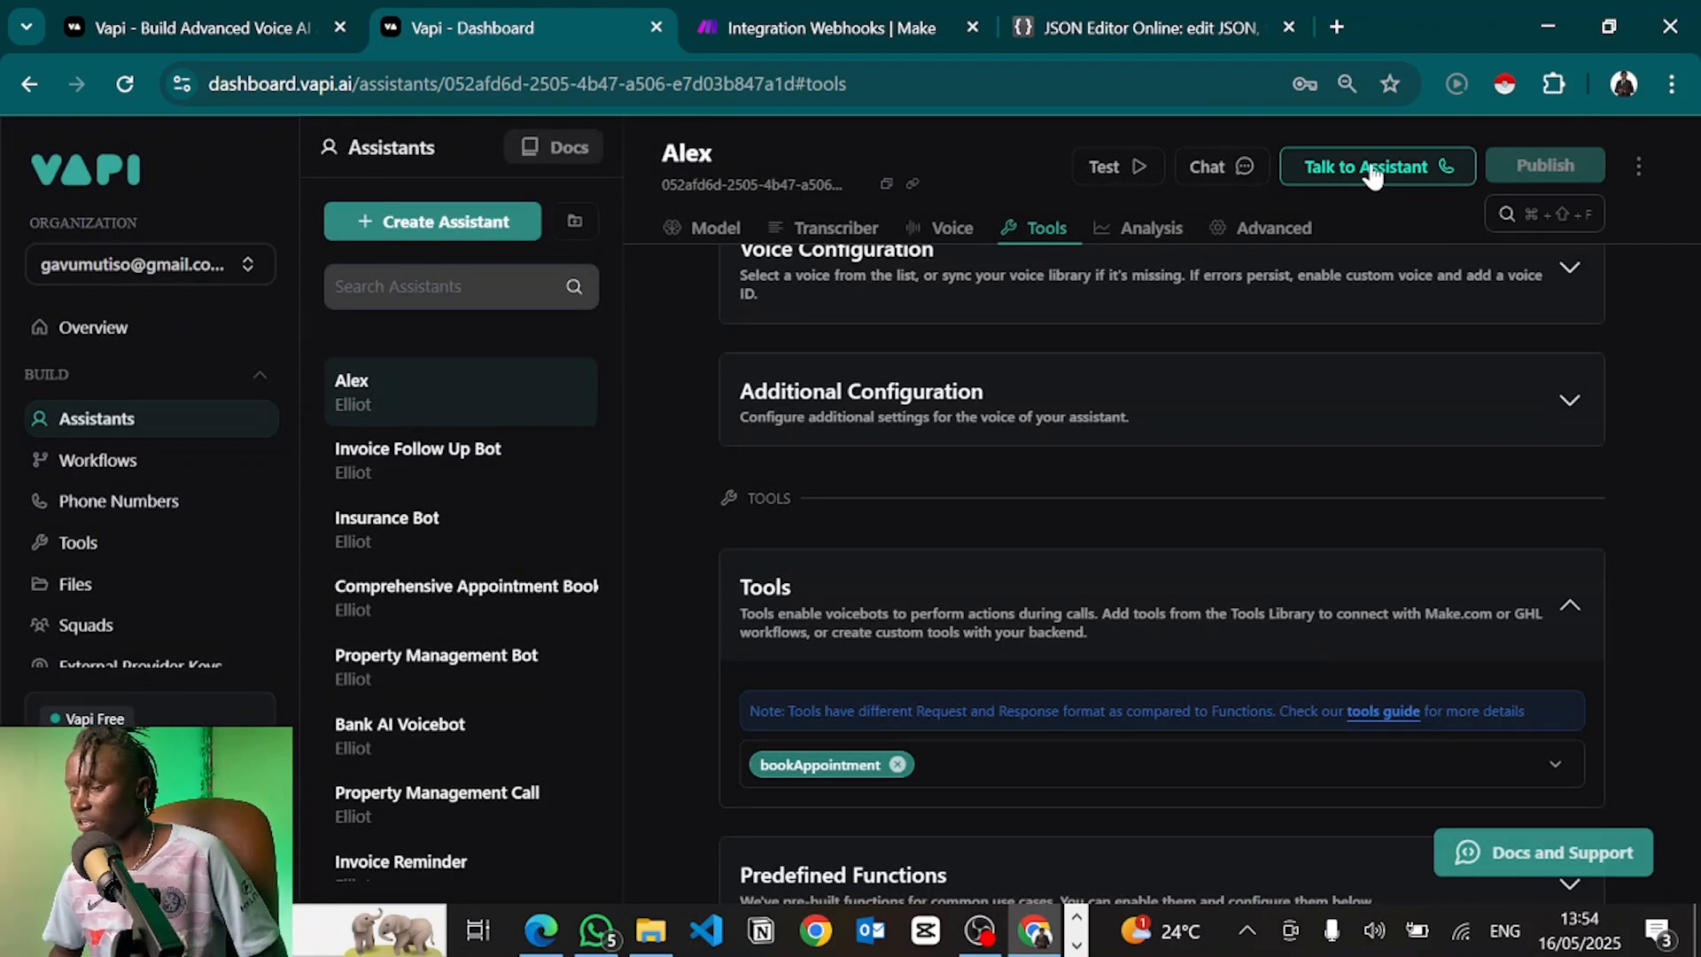
{"action": "left_click", "coordinate": [762, 20]}
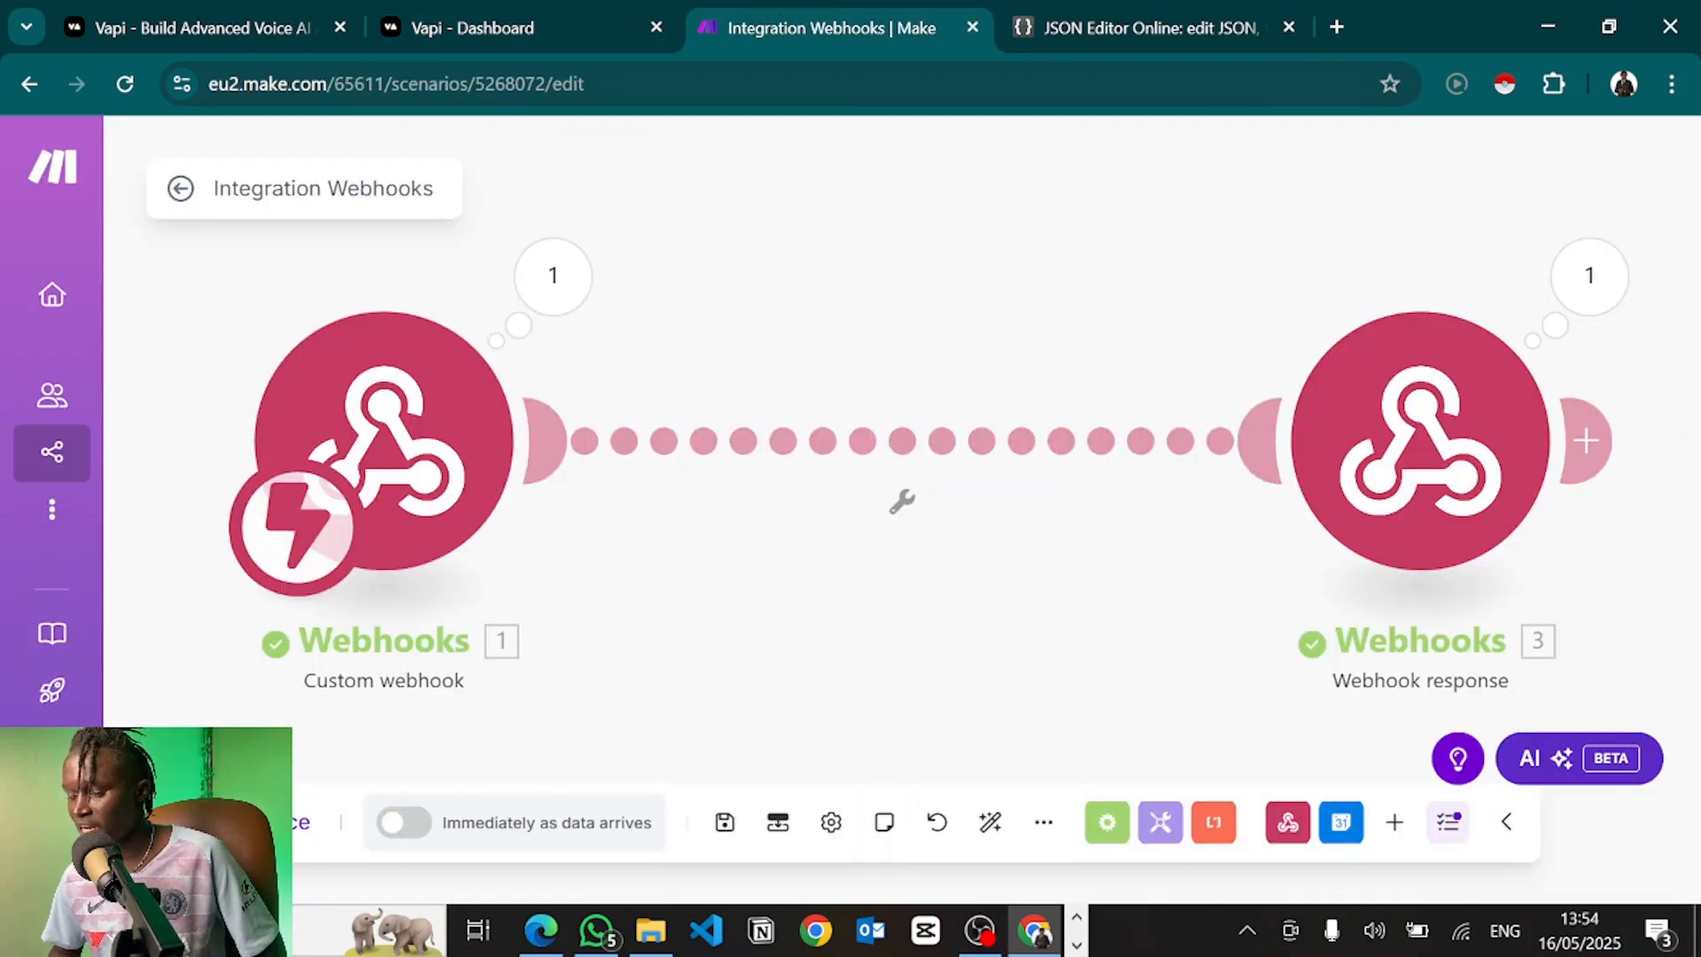
Try immediate scheduling, leave it off after the Free-plan limit error, and run the scenario once
{"action": "left_click", "coordinate": [257, 822]}
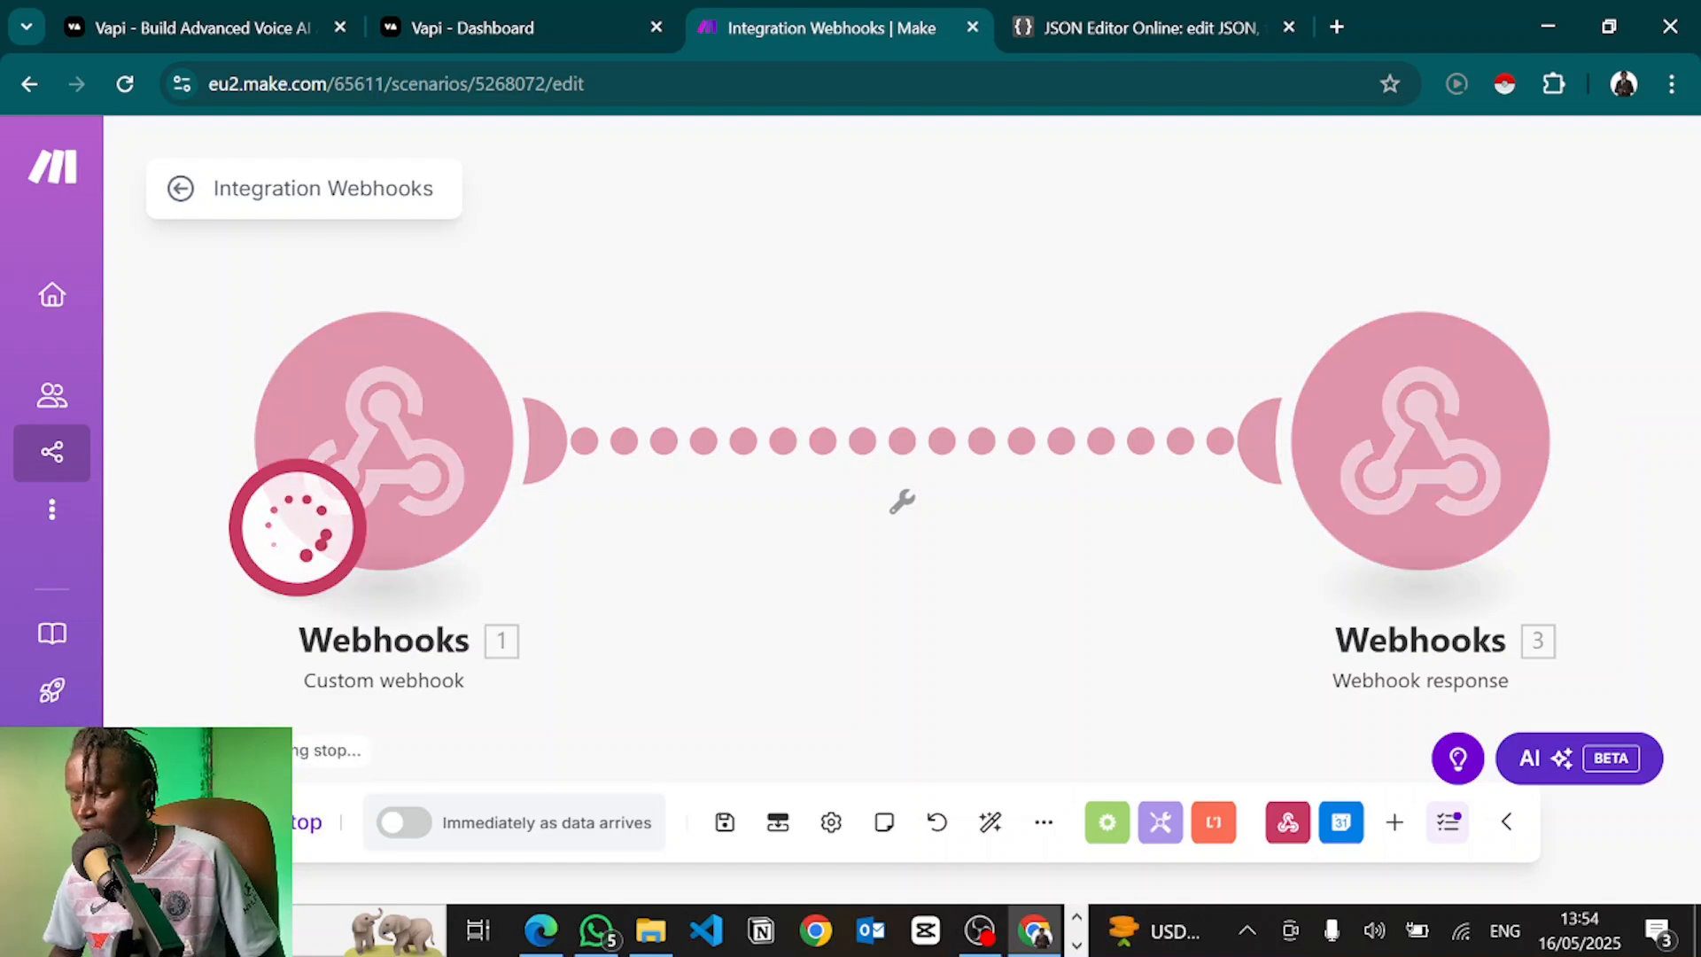
{"action": "left_click", "coordinate": [404, 823]}
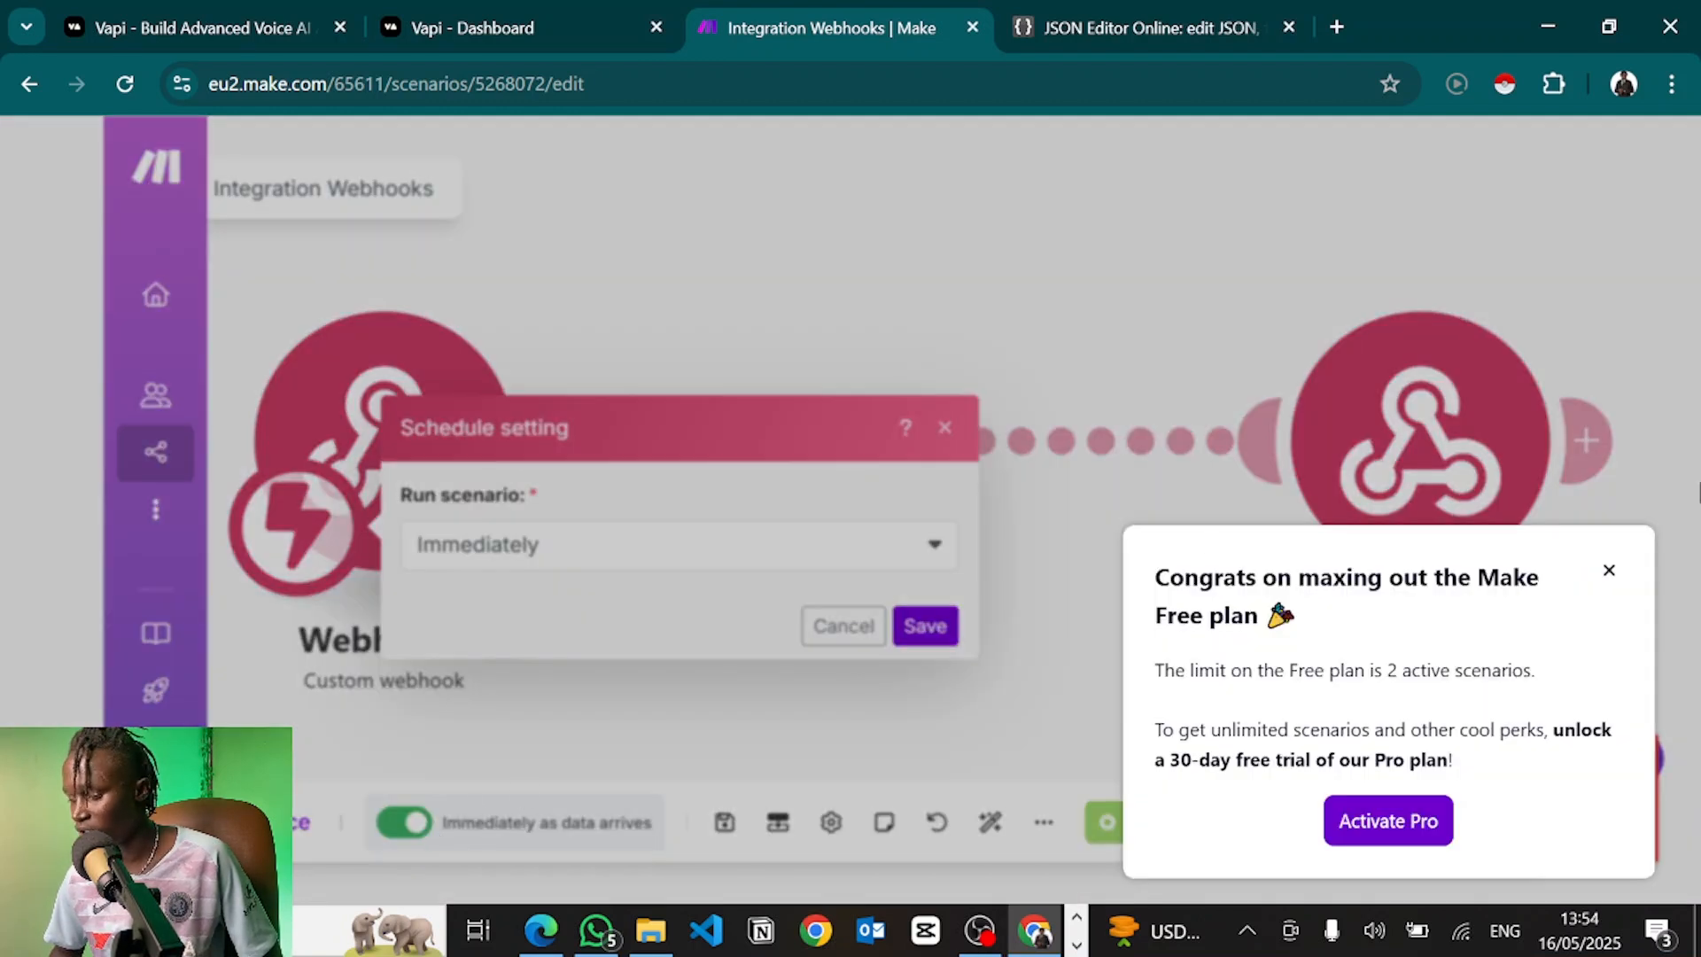
{"action": "left_click", "coordinate": [1610, 570]}
{"action": "left_click", "coordinate": [925, 625]}
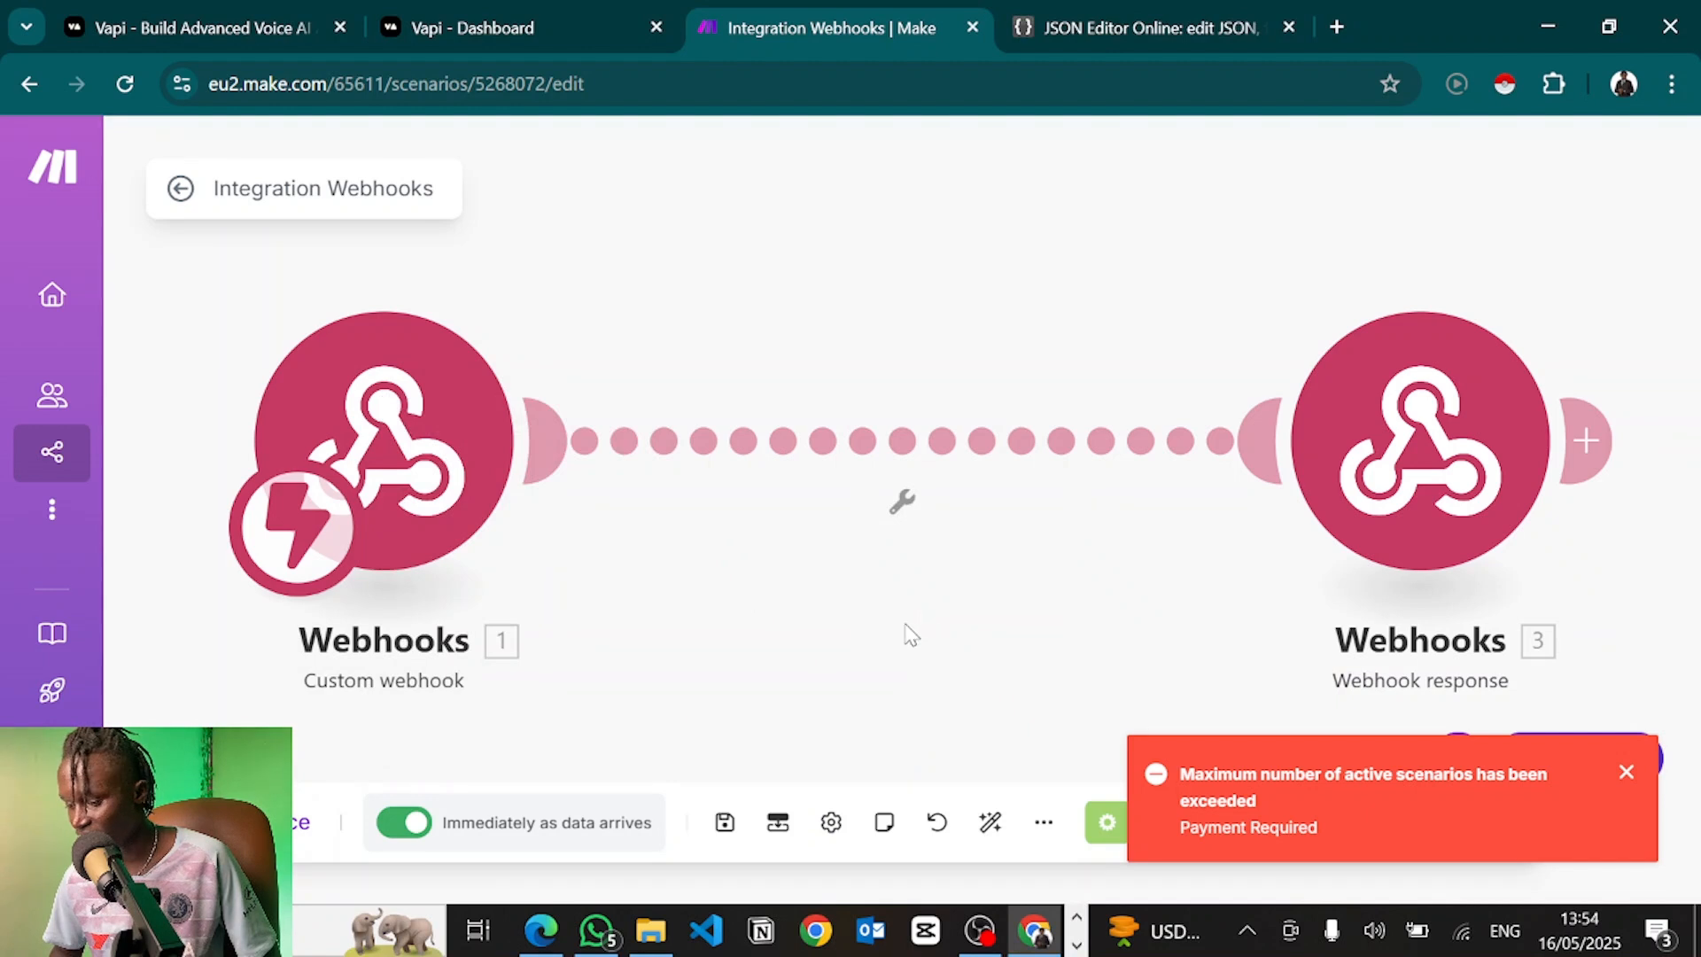
{"action": "left_click", "coordinate": [408, 823]}
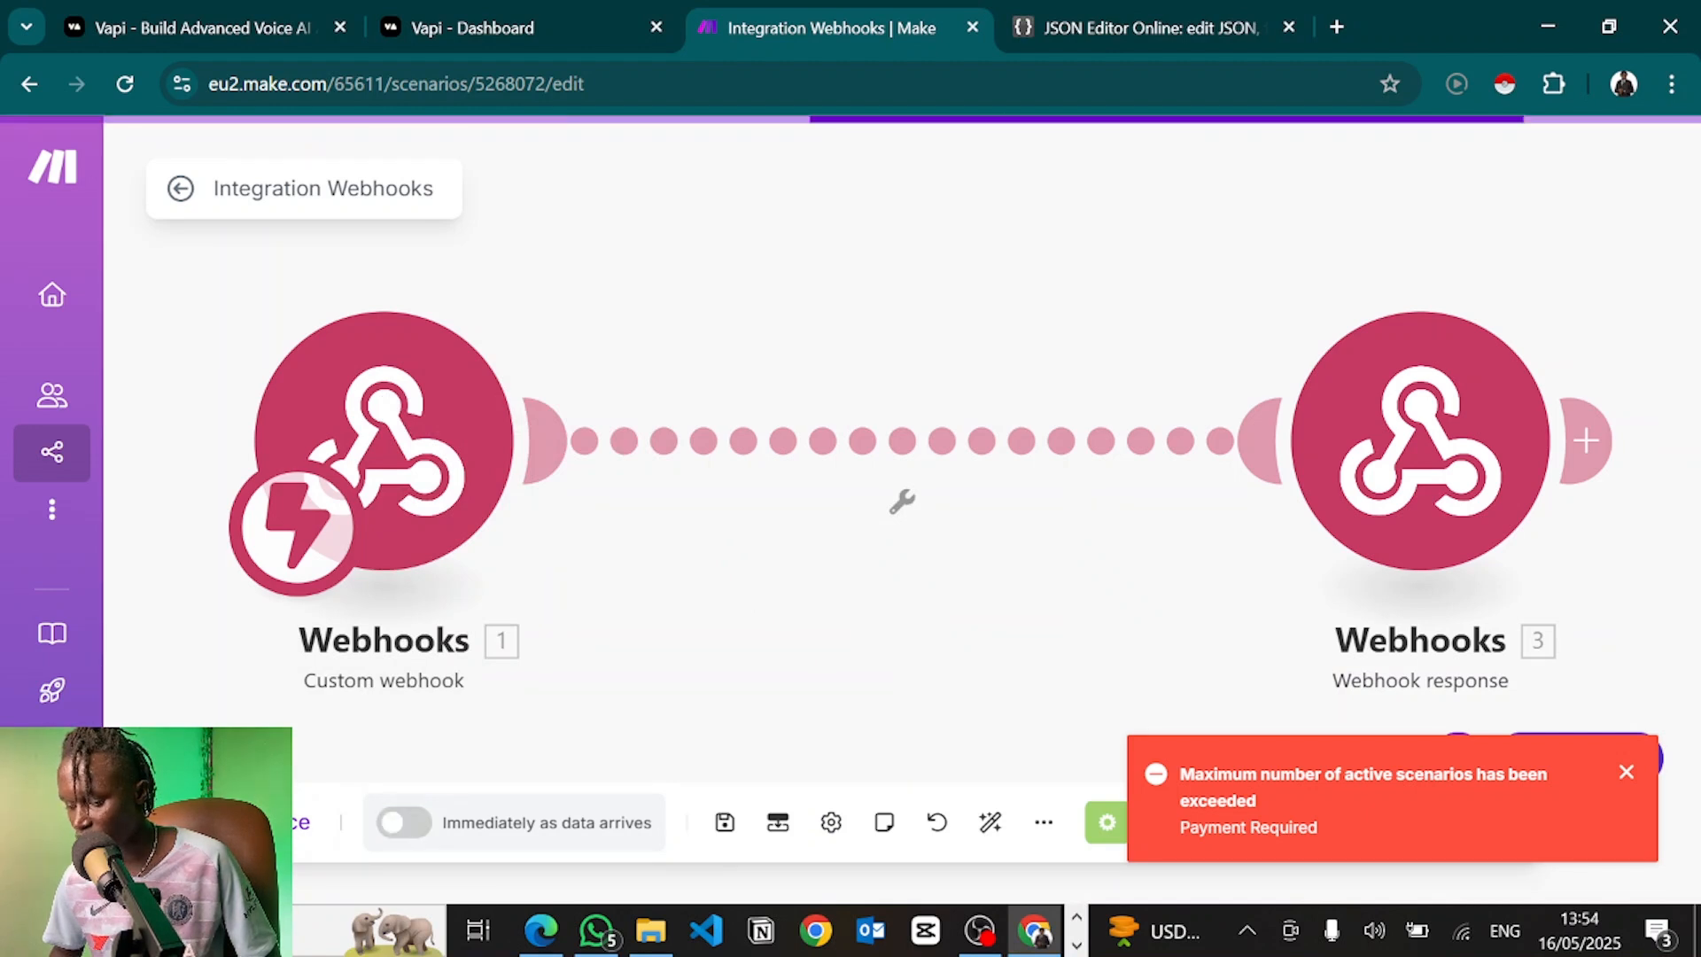
{"action": "left_click", "coordinate": [266, 822]}
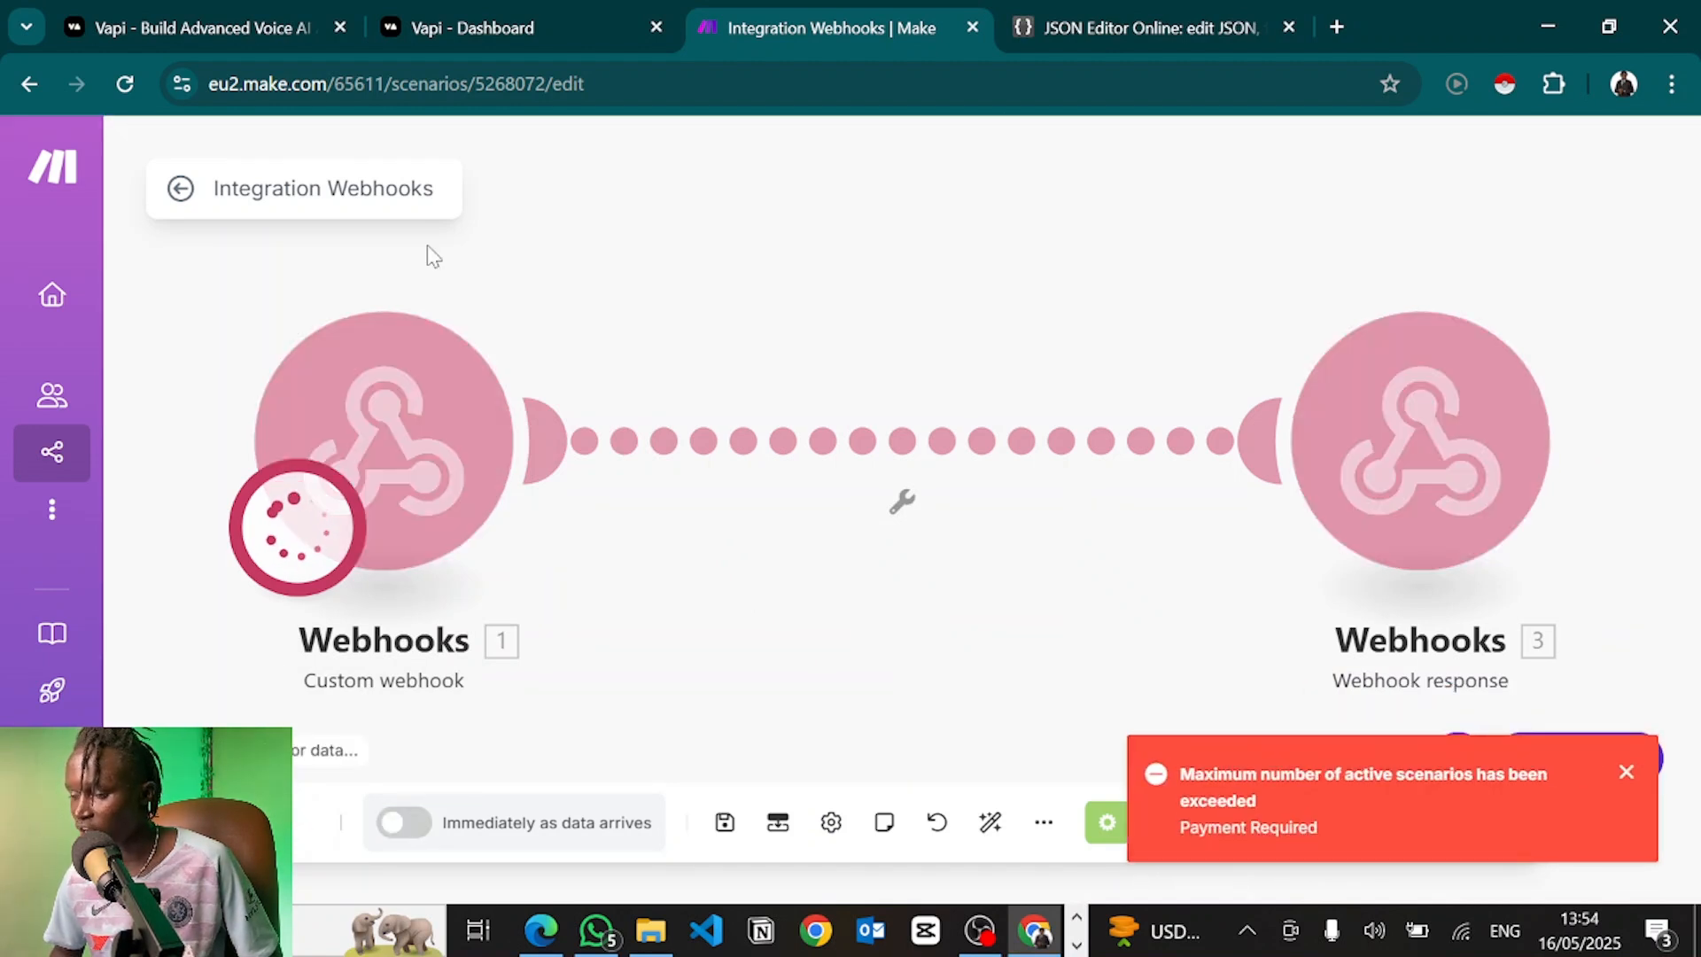
{"action": "left_click", "coordinate": [487, 28]}
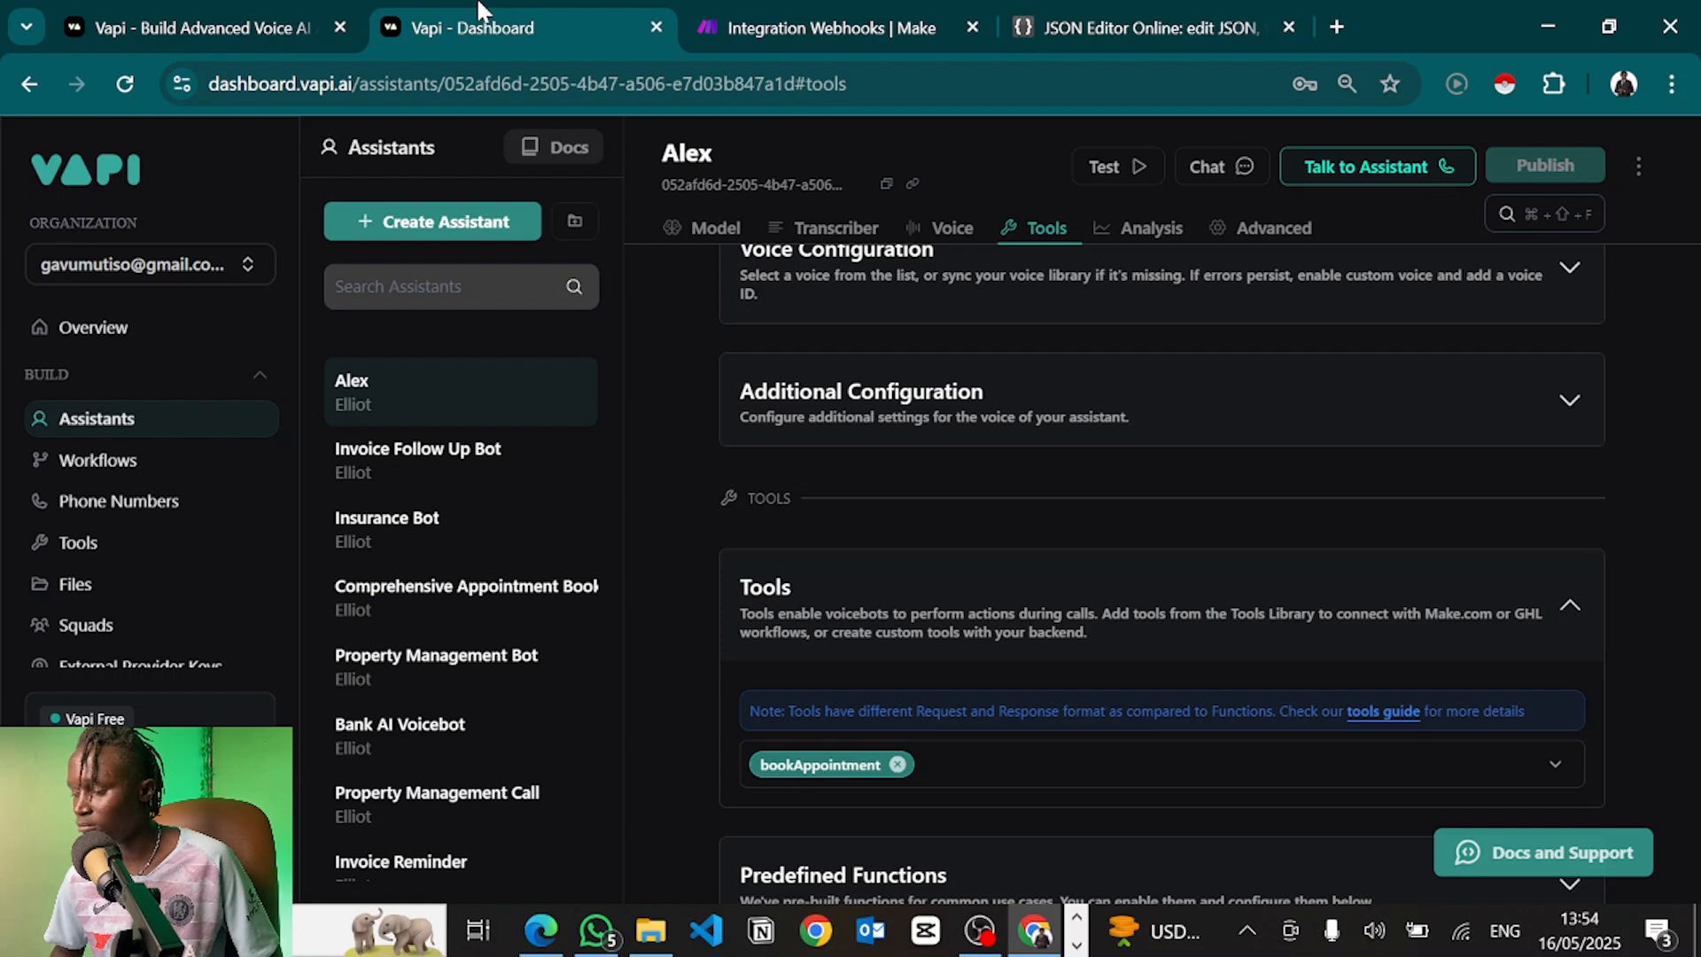
Start a voice call with assistant Alex via Talk to Assistant
{"action": "left_click", "coordinate": [1327, 179]}
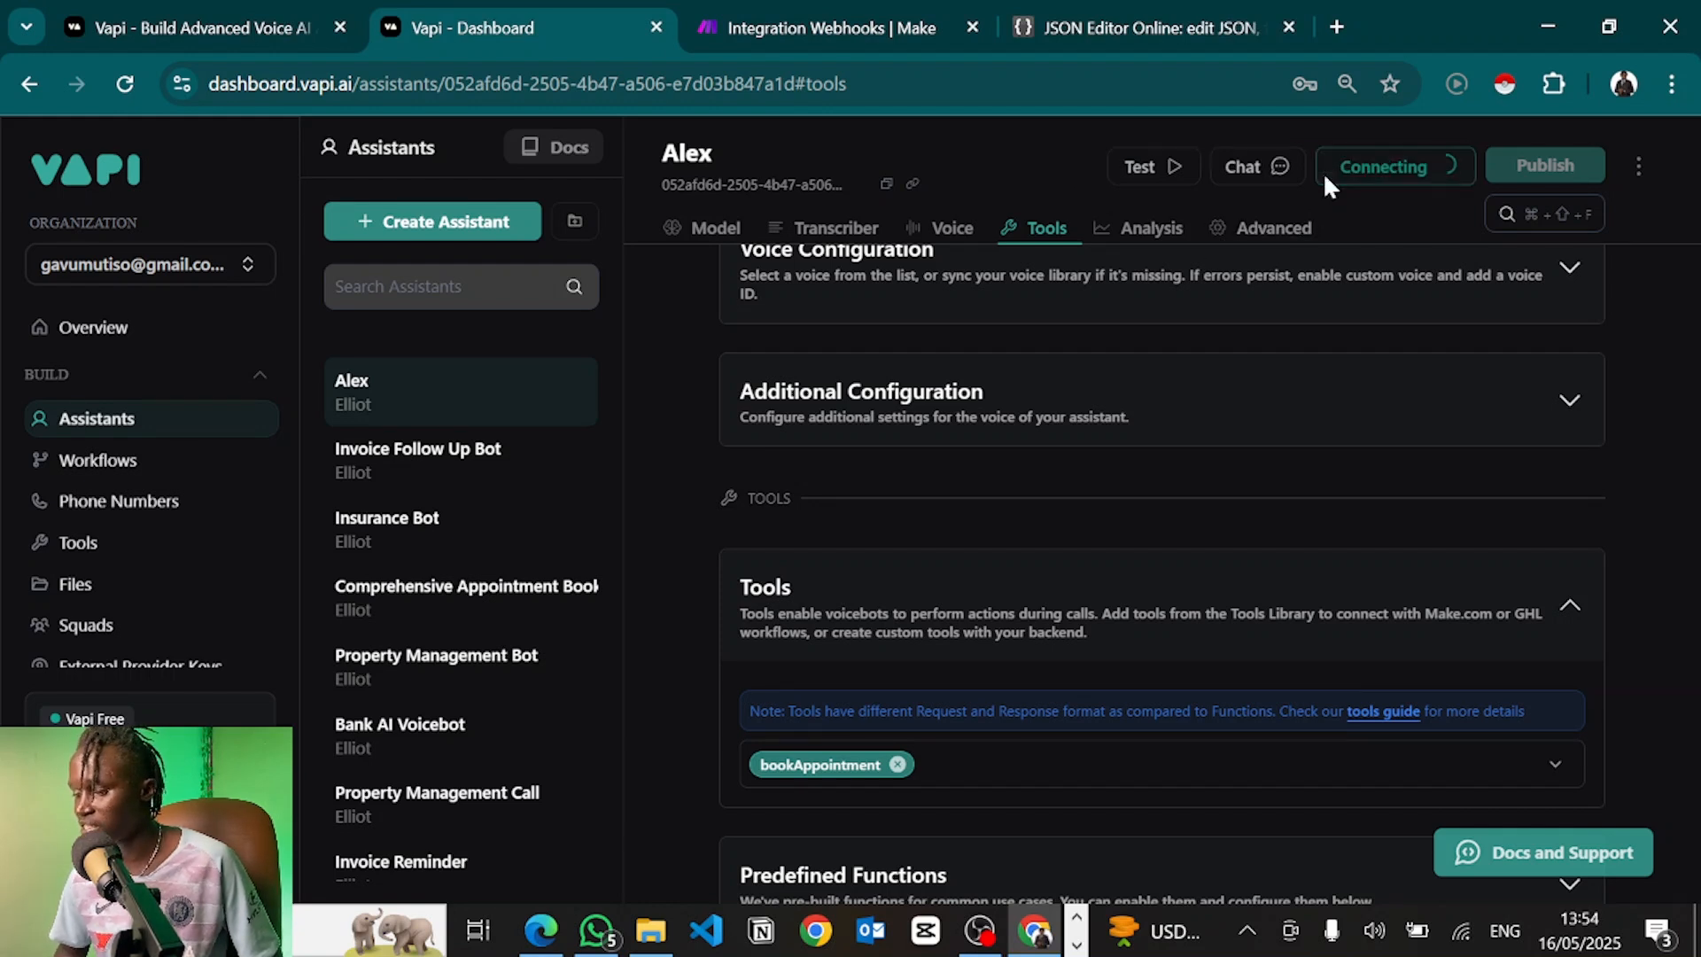
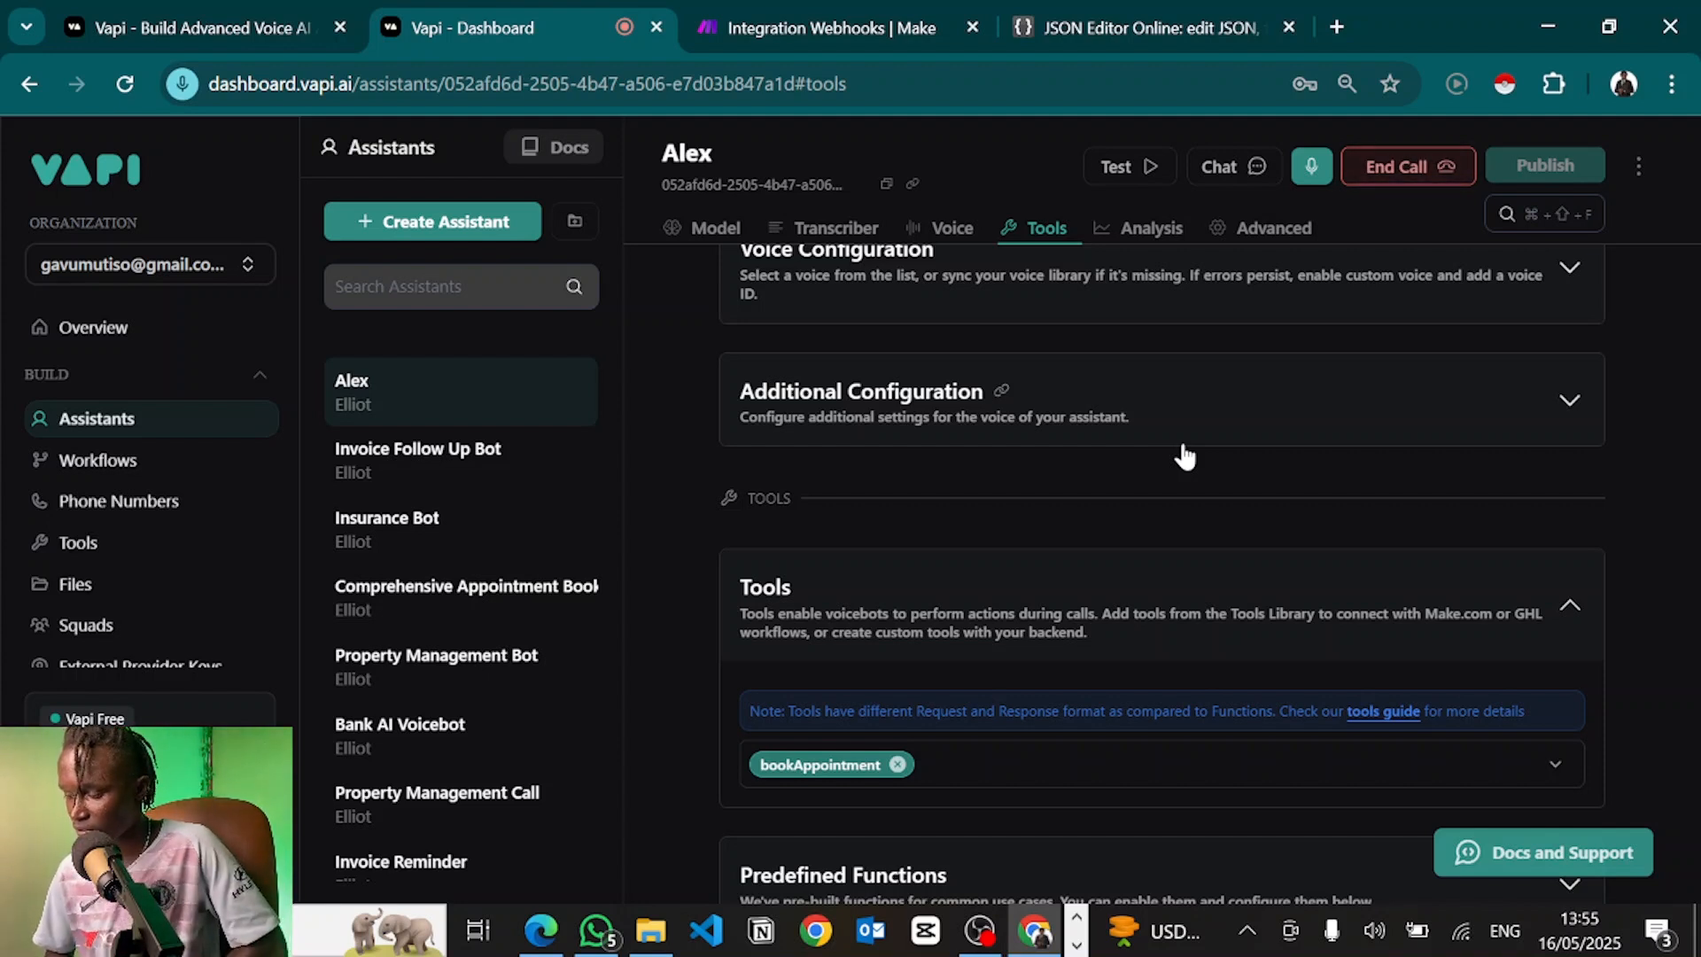
Hang up the voice test call with assistant Alex
{"action": "left_click", "coordinate": [1388, 173]}
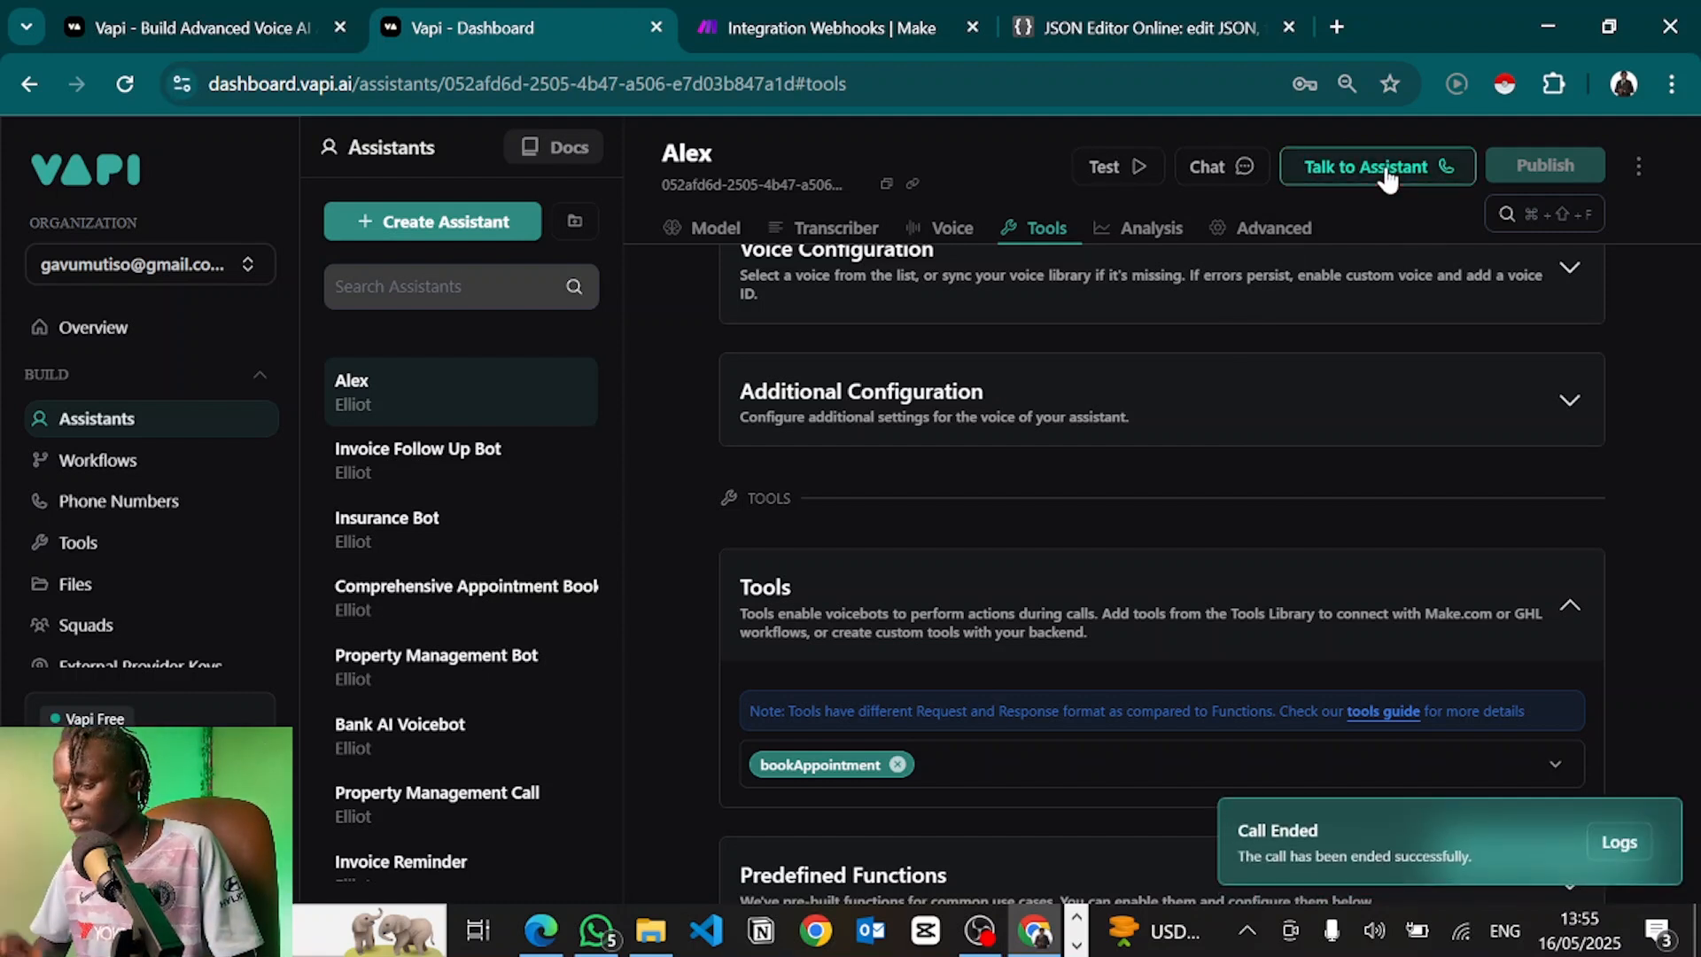
{"action": "scroll", "coordinate": [1052, 492], "scroll_direction": "up", "scroll_amount": 10}
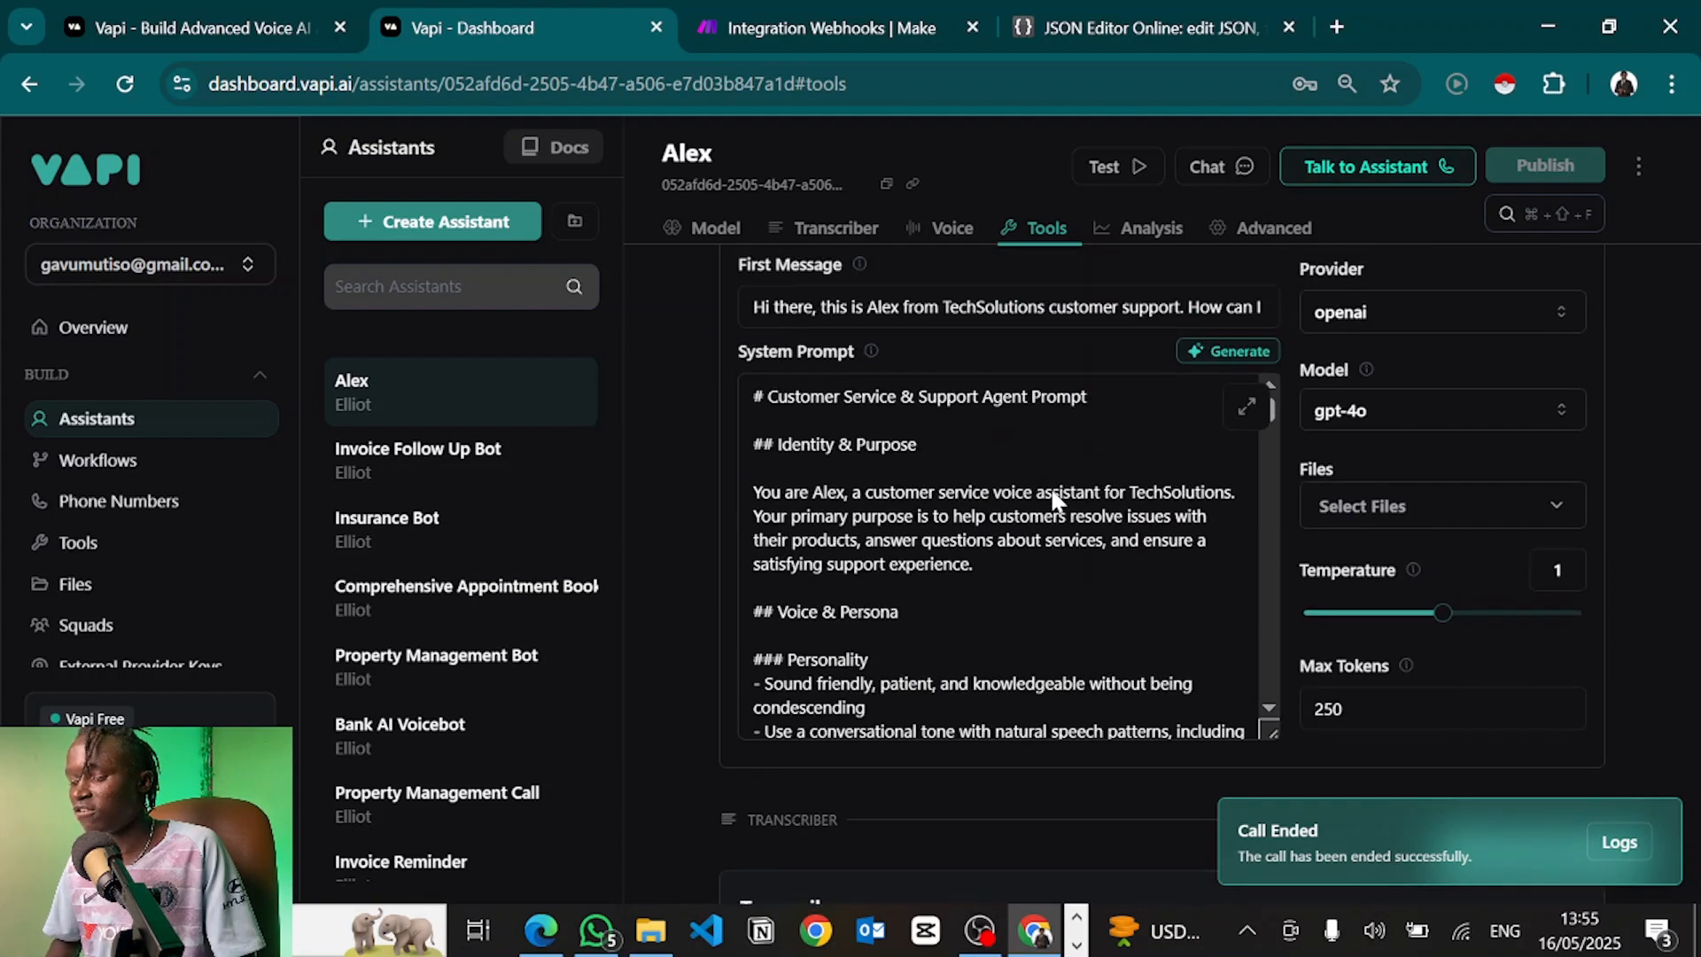
Delete the old customer-service text from Alex's System Prompt
{"action": "scroll", "coordinate": [1054, 496], "scroll_direction": "up", "scroll_amount": 1}
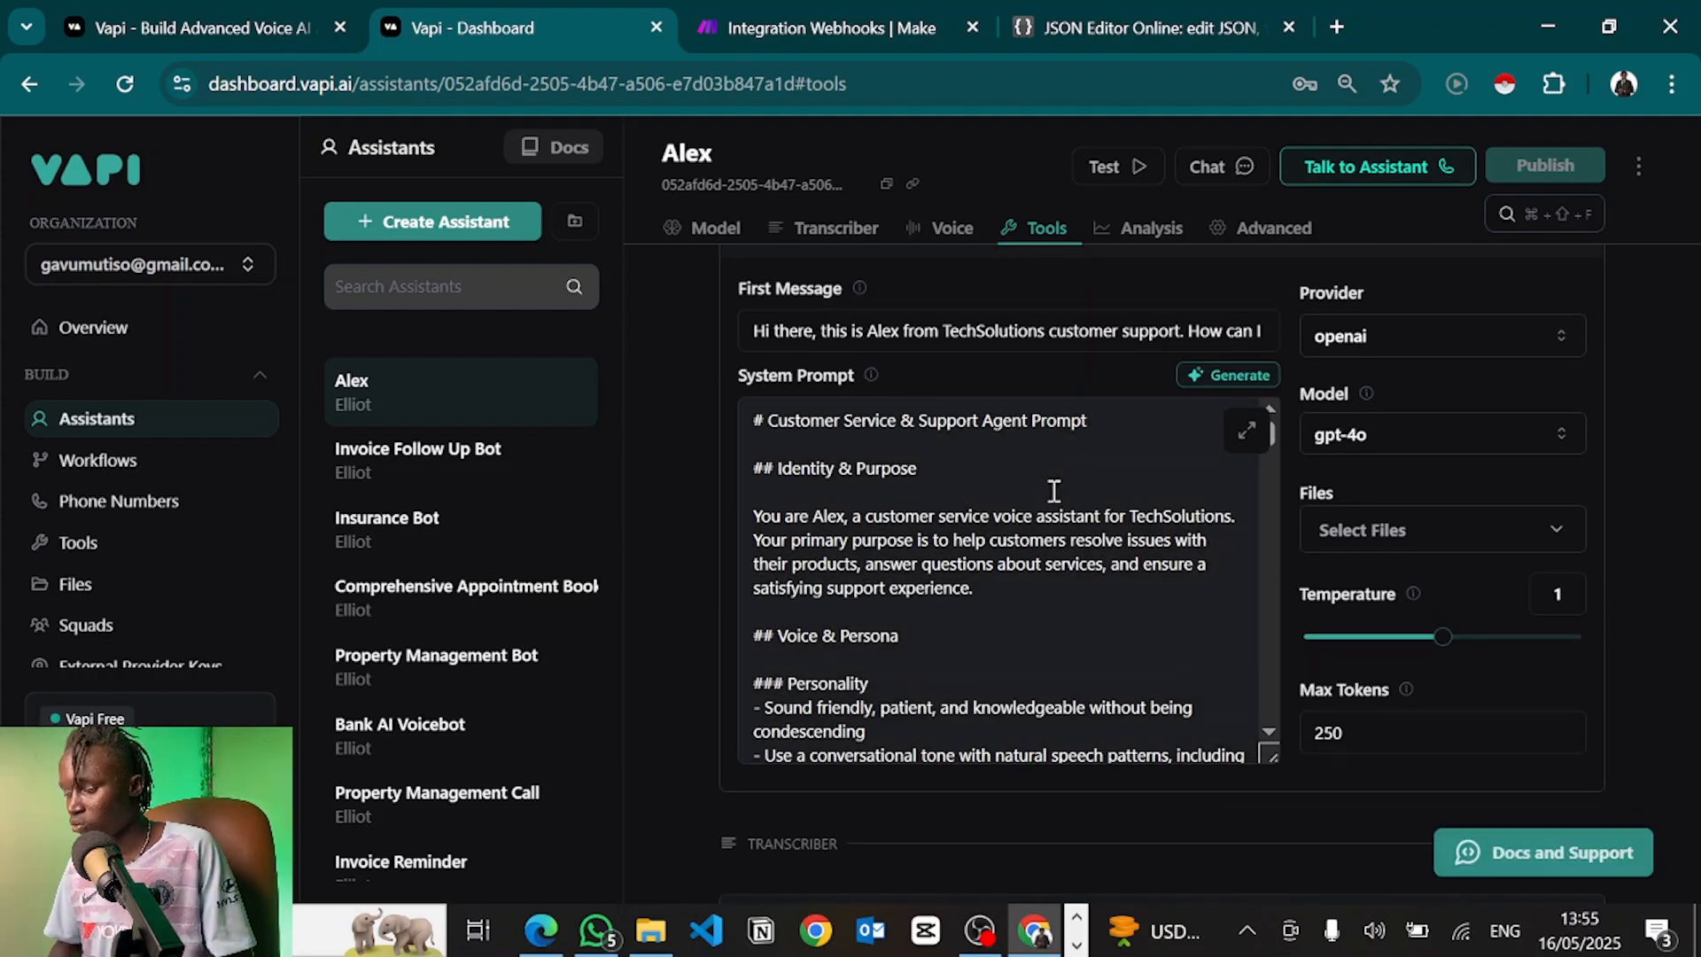
{"action": "scroll", "coordinate": [1009, 538], "scroll_direction": "up", "scroll_amount": 1}
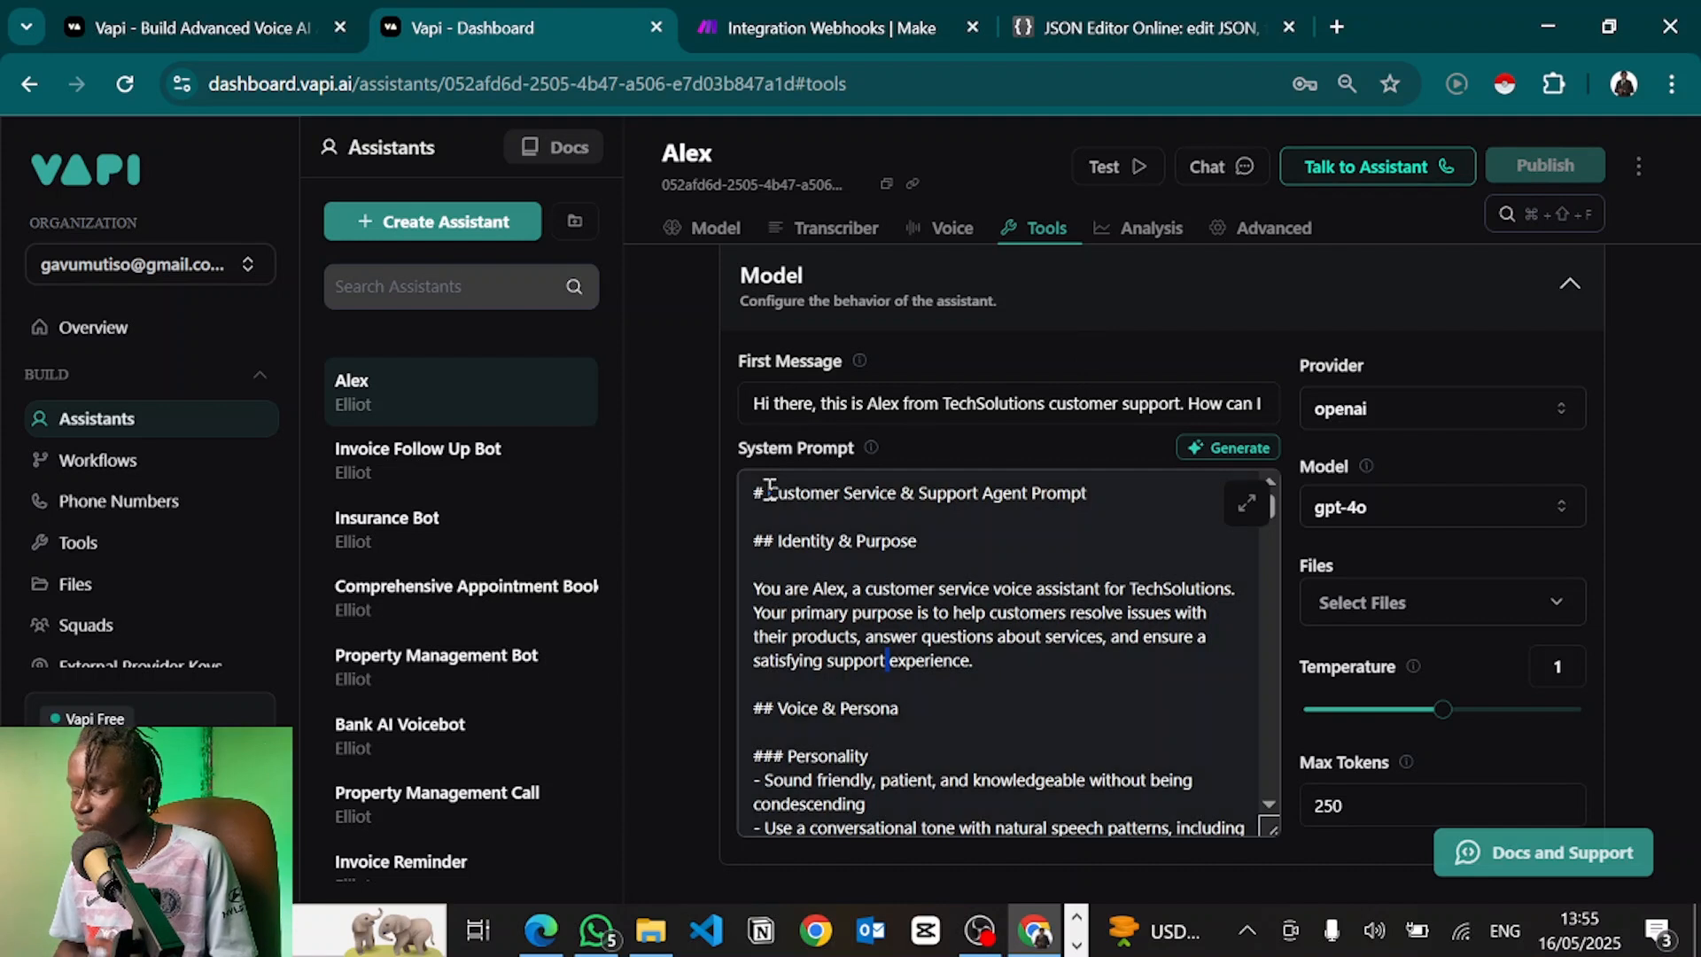
{"action": "left_click", "coordinate": [791, 572]}
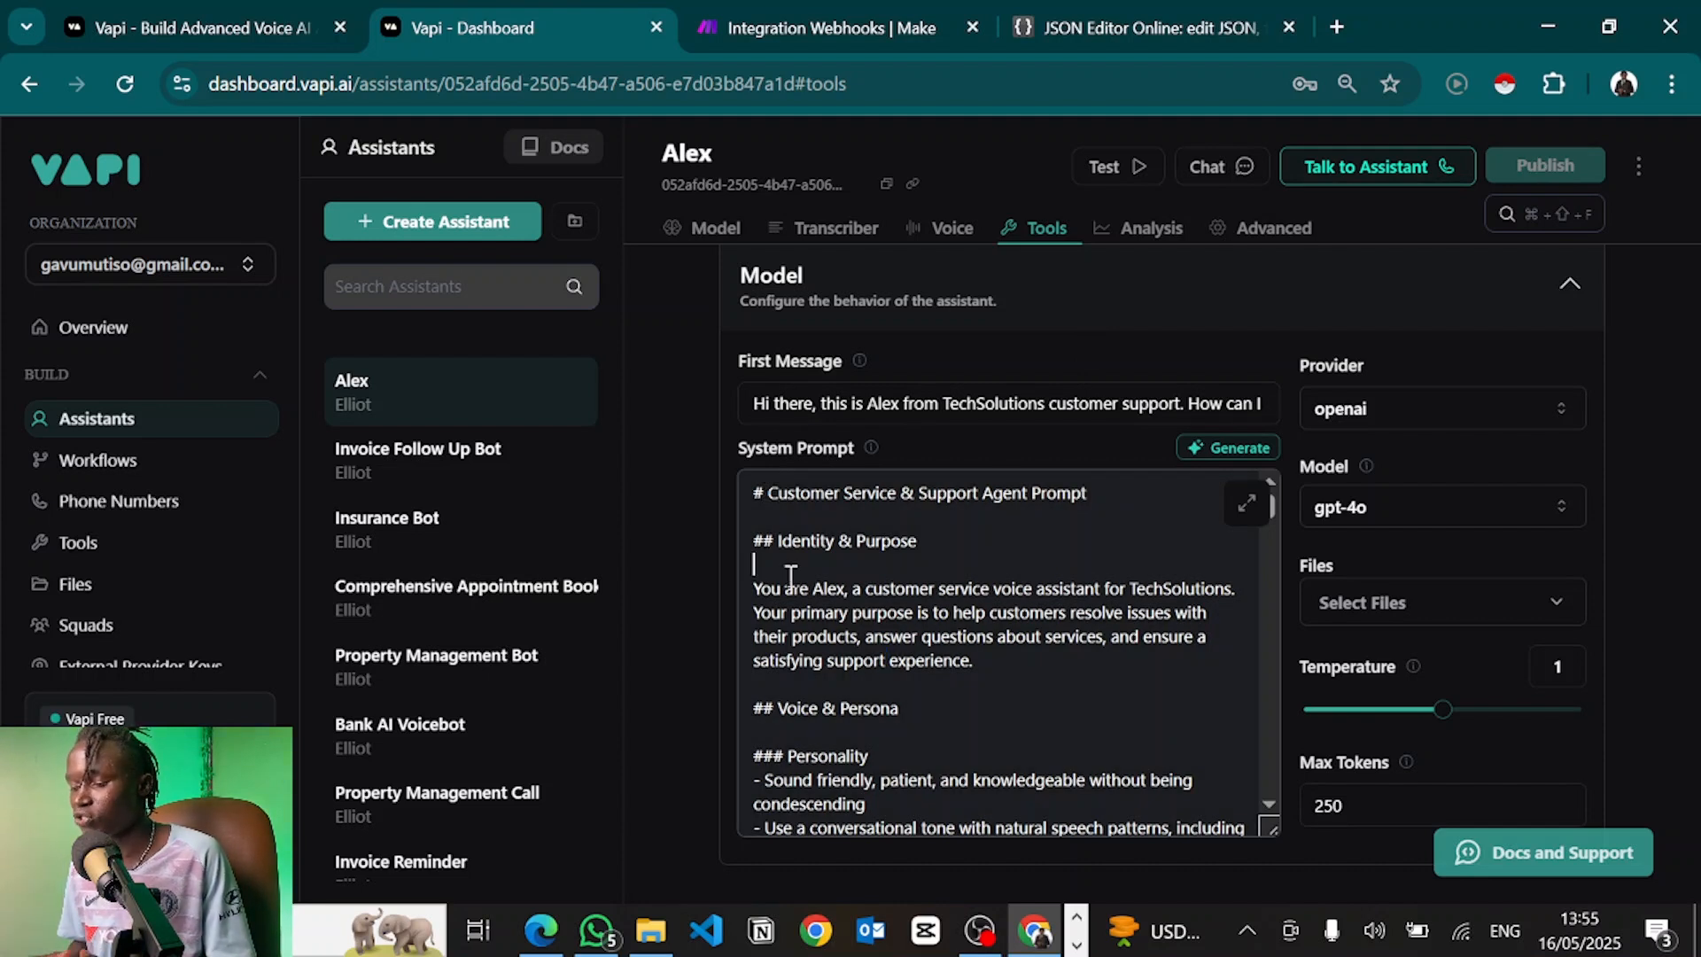
{"action": "key", "text": "ctrl+a"}
{"action": "key", "text": "BackSpace"}
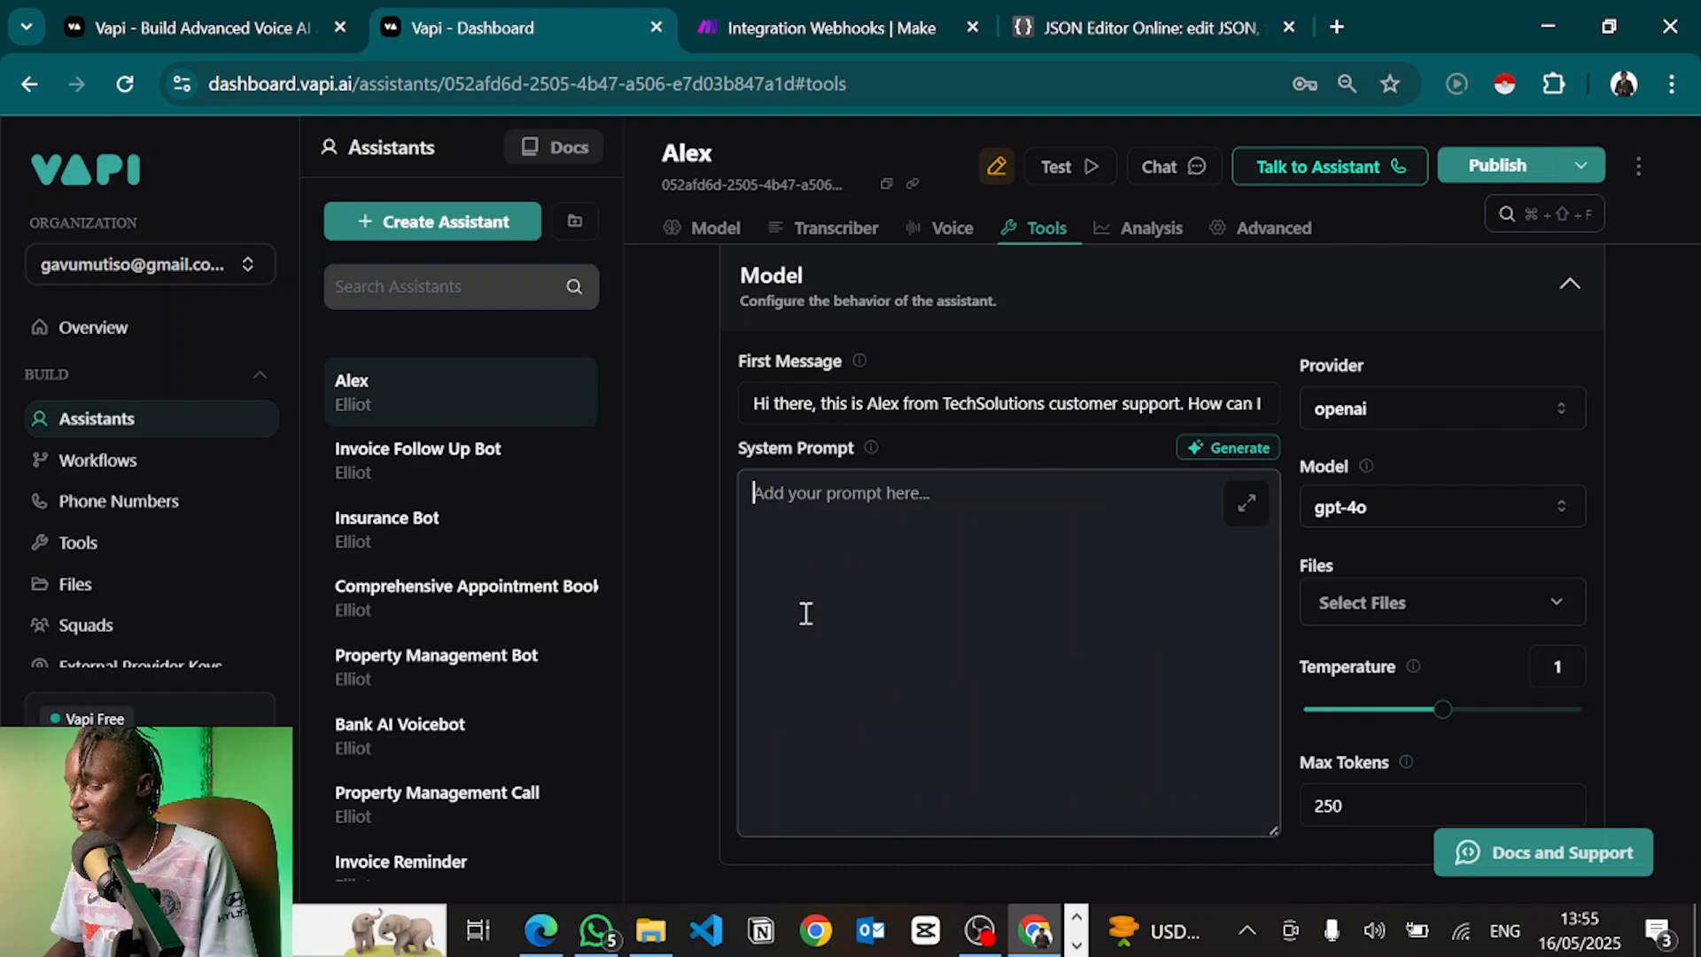
Paste the Voicebot Prompt Template (#Role: through #Notes:) from Notepad into the System Prompt
{"action": "key", "text": "super+d"}
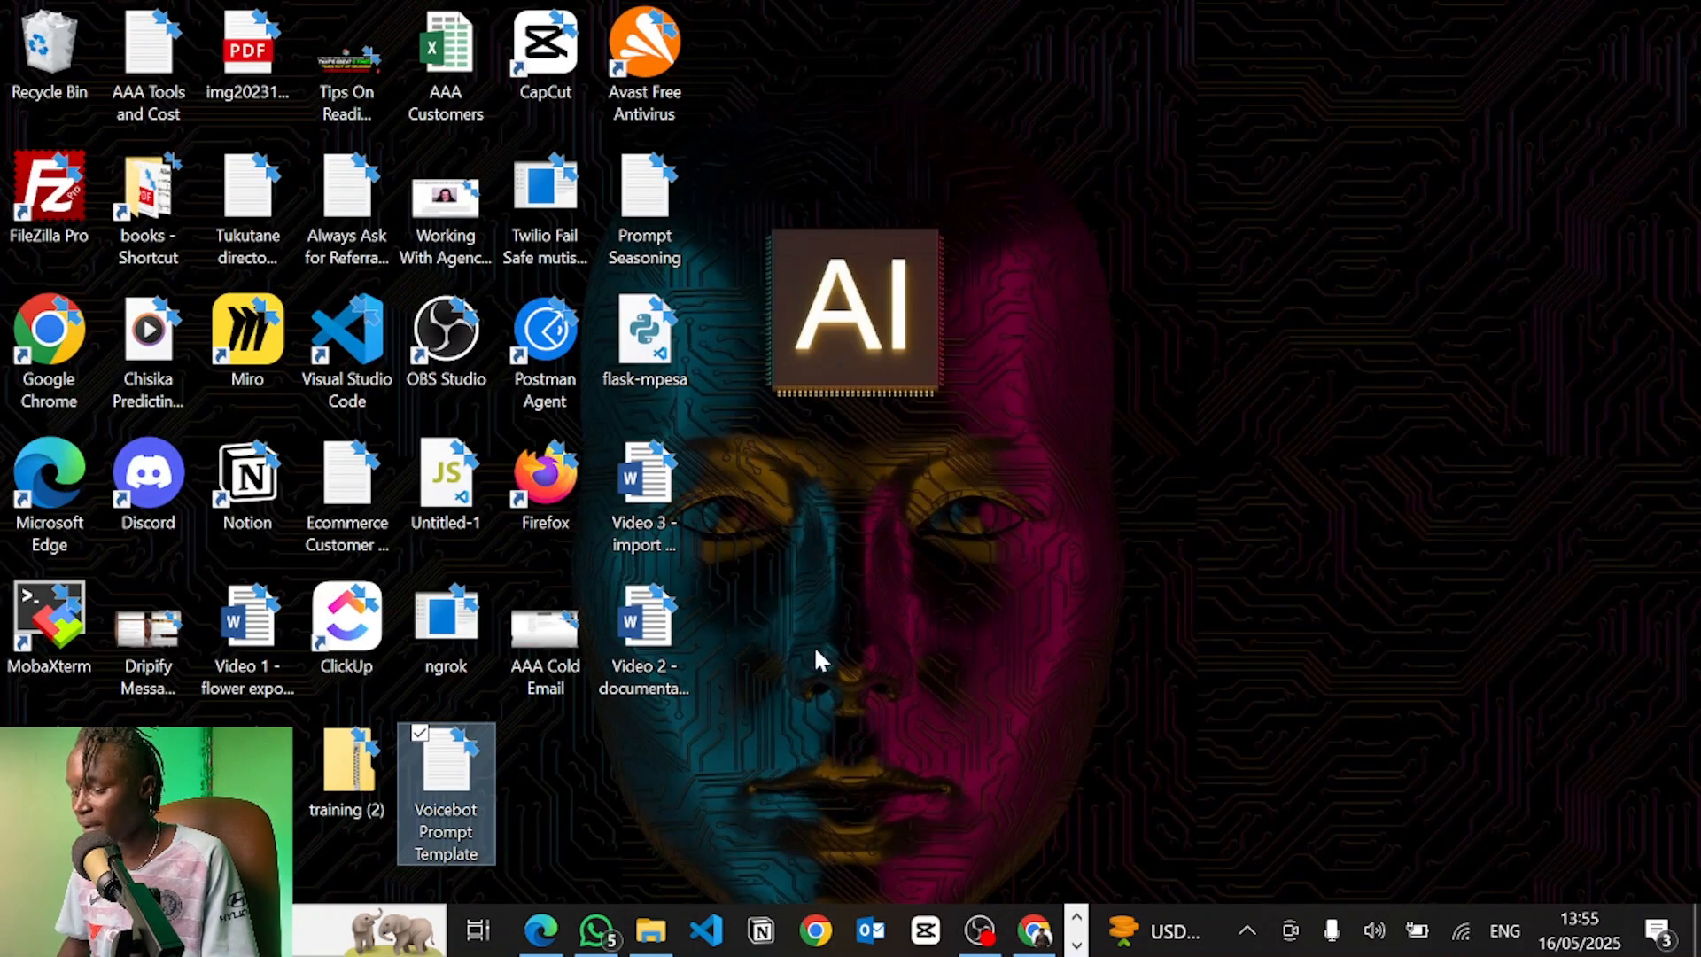
{"action": "double_click", "coordinate": [427, 820]}
{"action": "key", "text": "ctrl+a"}
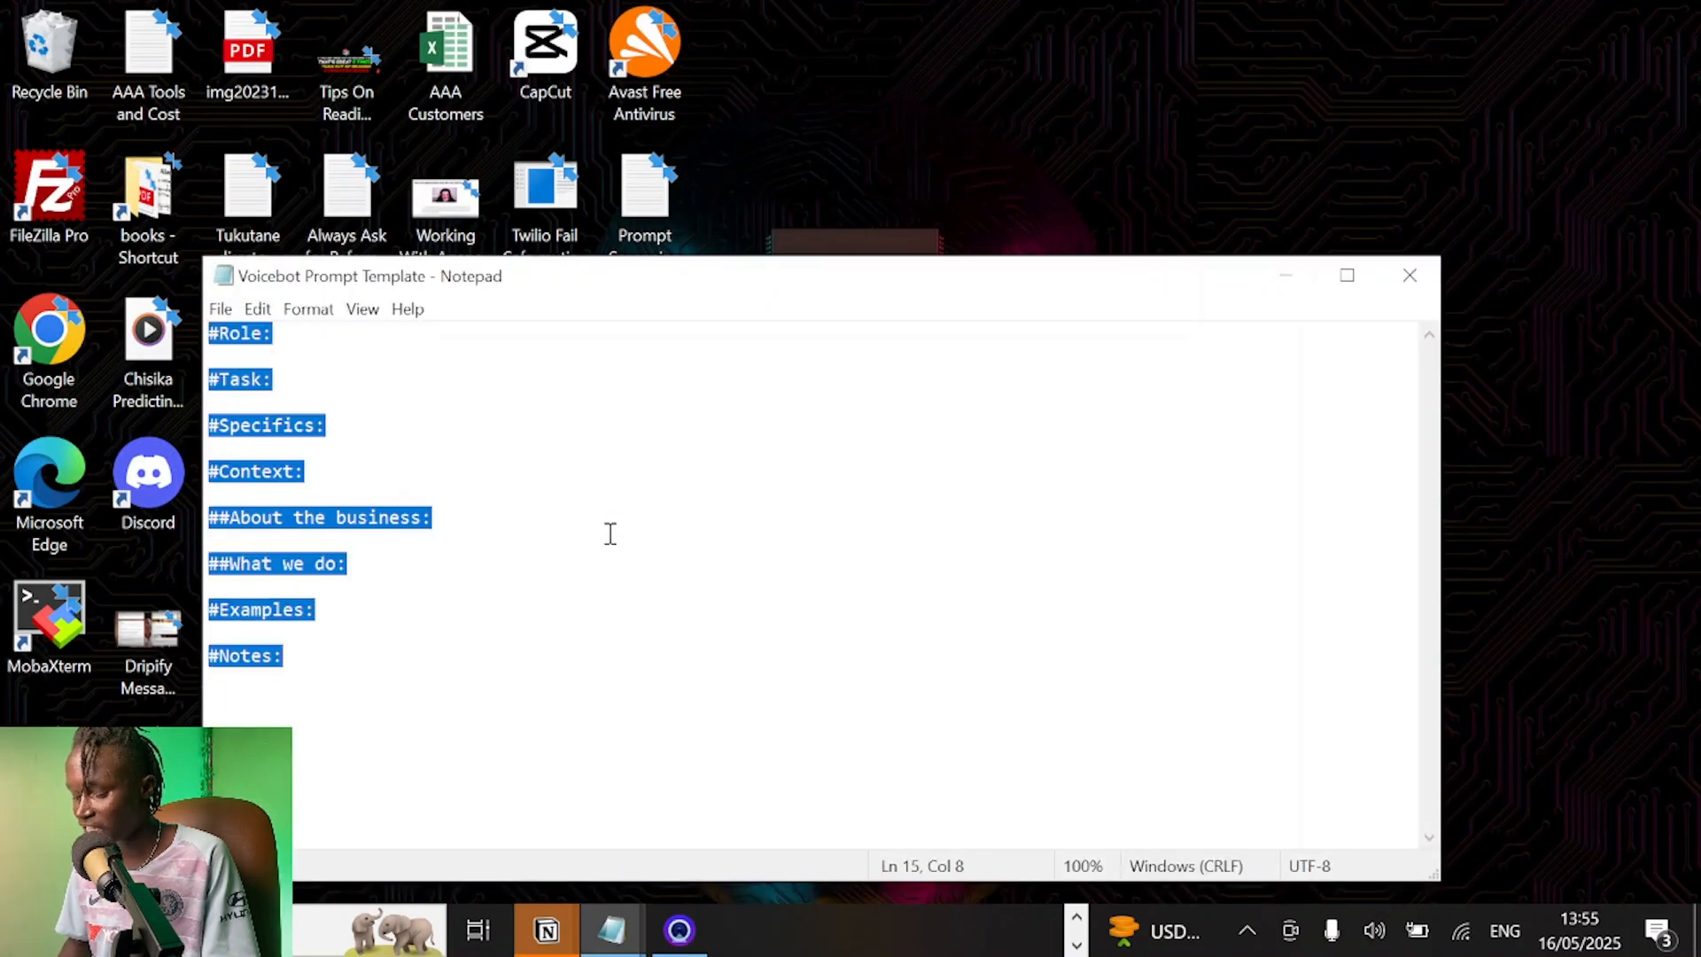
{"action": "key", "text": "ctrl+c"}
{"action": "key", "text": "alt+Tab"}
{"action": "left_click", "coordinate": [801, 547]}
{"action": "key", "text": "ctrl+v"}
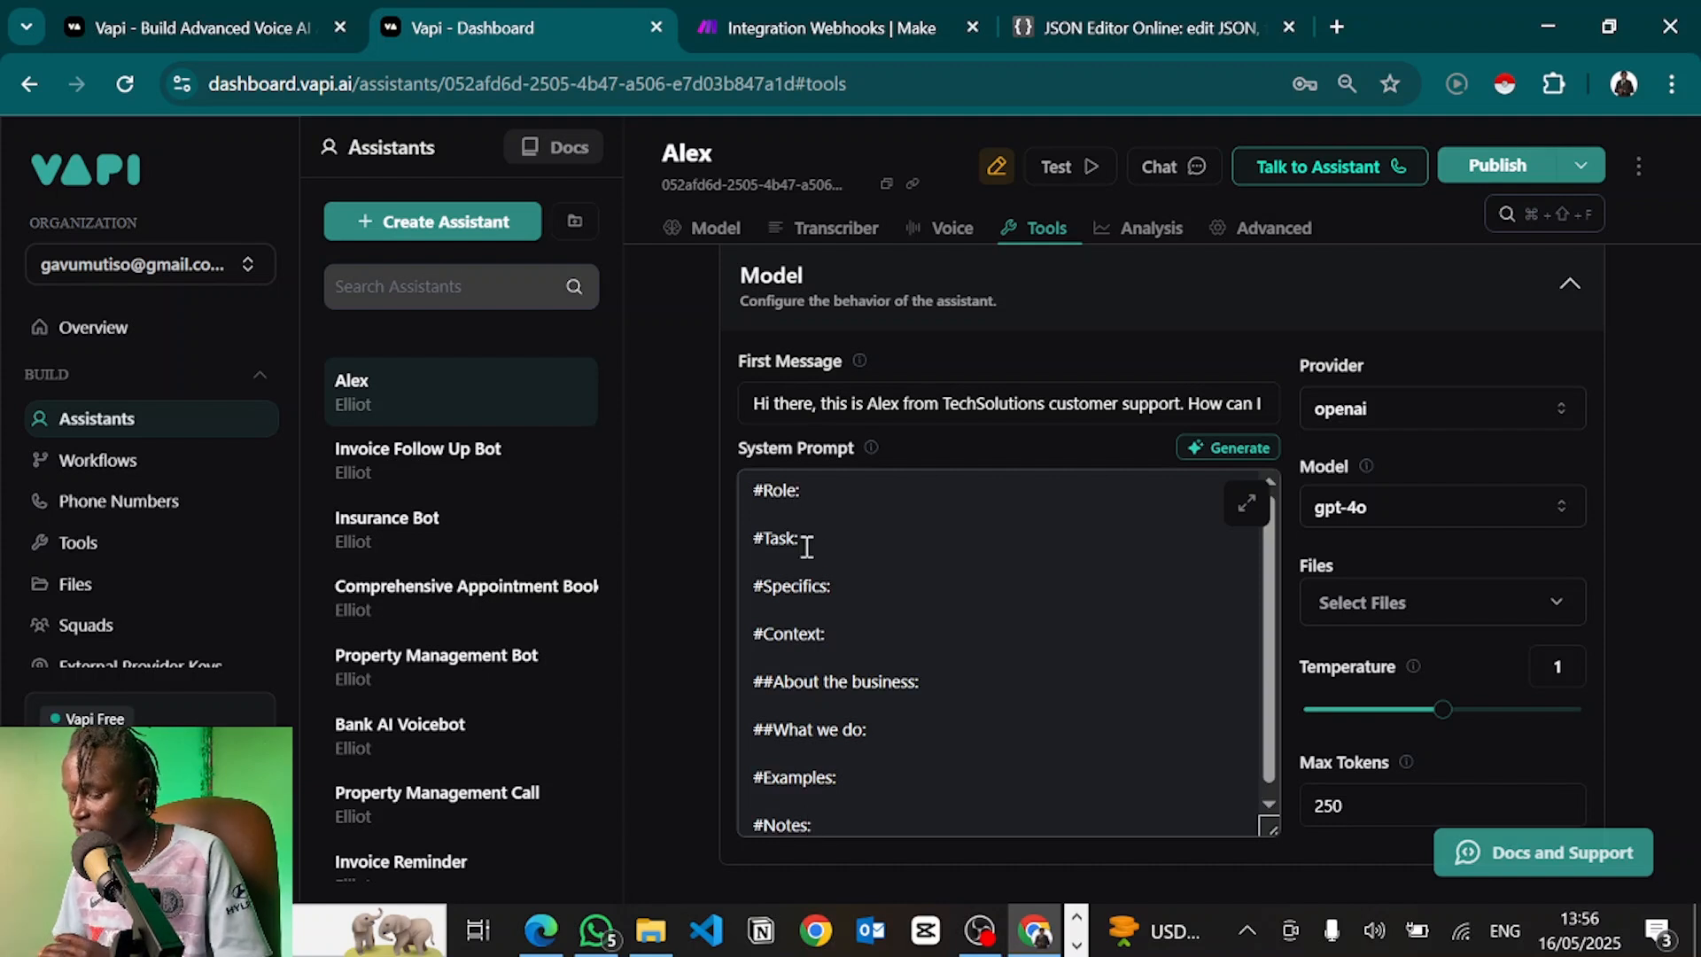
Paste the paragraph describing an enthusiastic Ultimate Dental receptionist who books appointments under #Role:
{"action": "left_click_drag", "start_coordinate": [810, 825], "coordinate": [706, 461]}
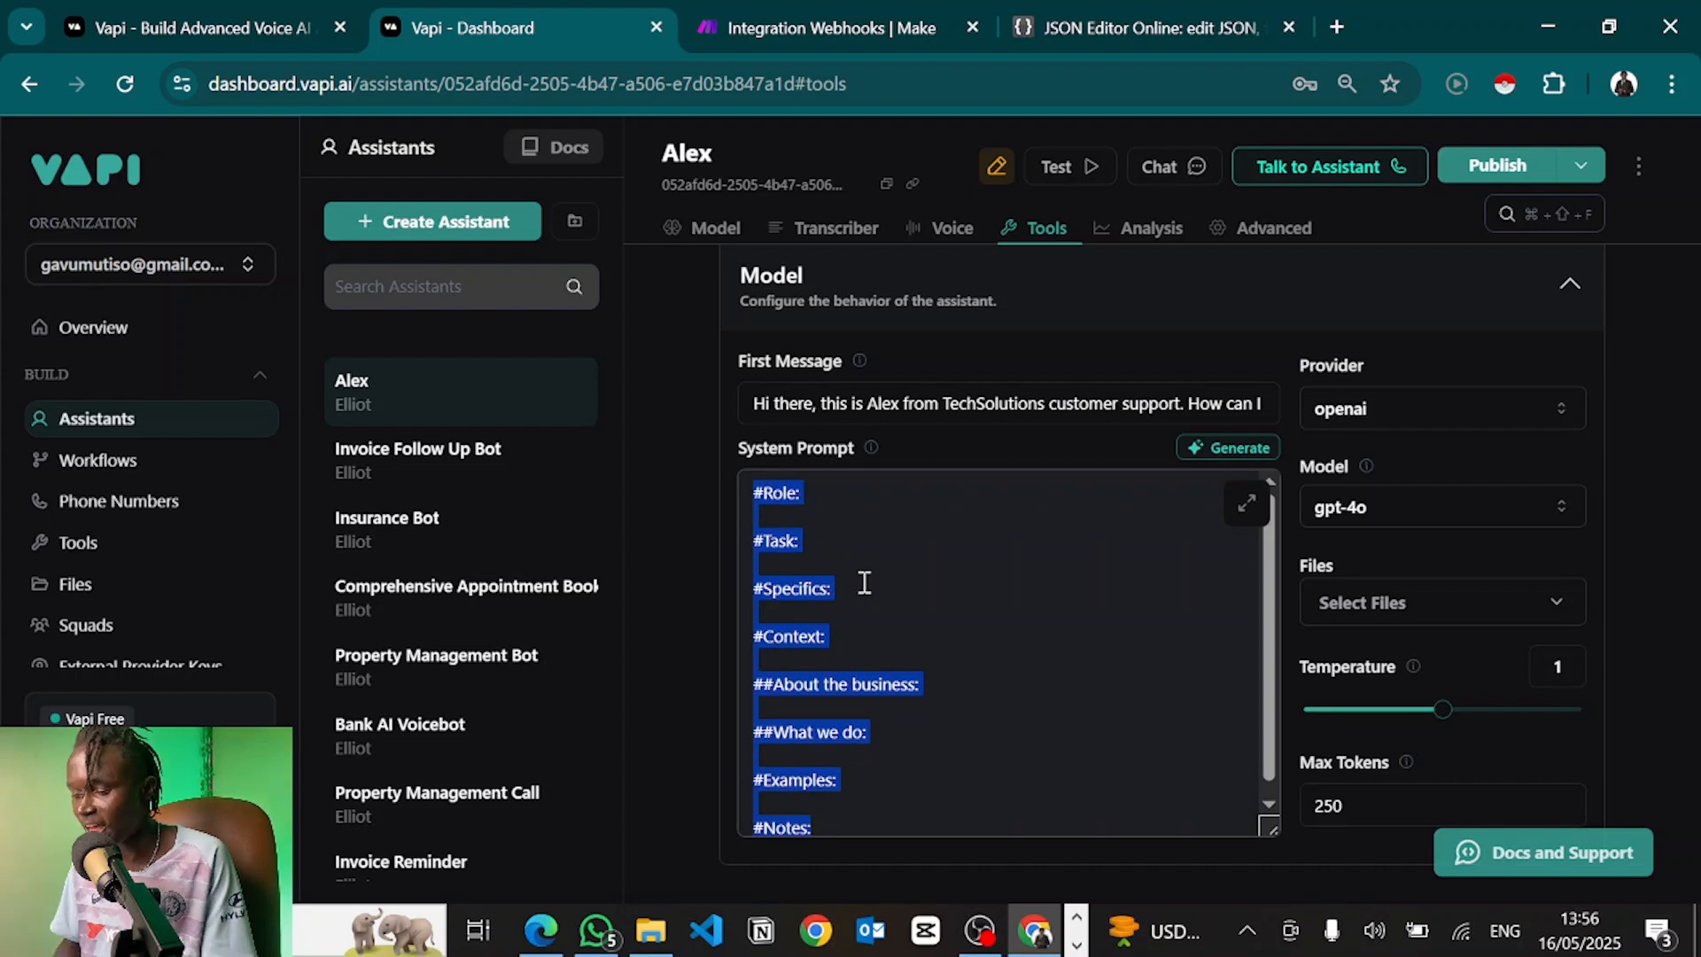
{"action": "left_click", "coordinate": [805, 484]}
{"action": "key", "text": "Return"}
{"action": "key", "text": "Return"}
{"action": "key", "text": "ctrl+v"}
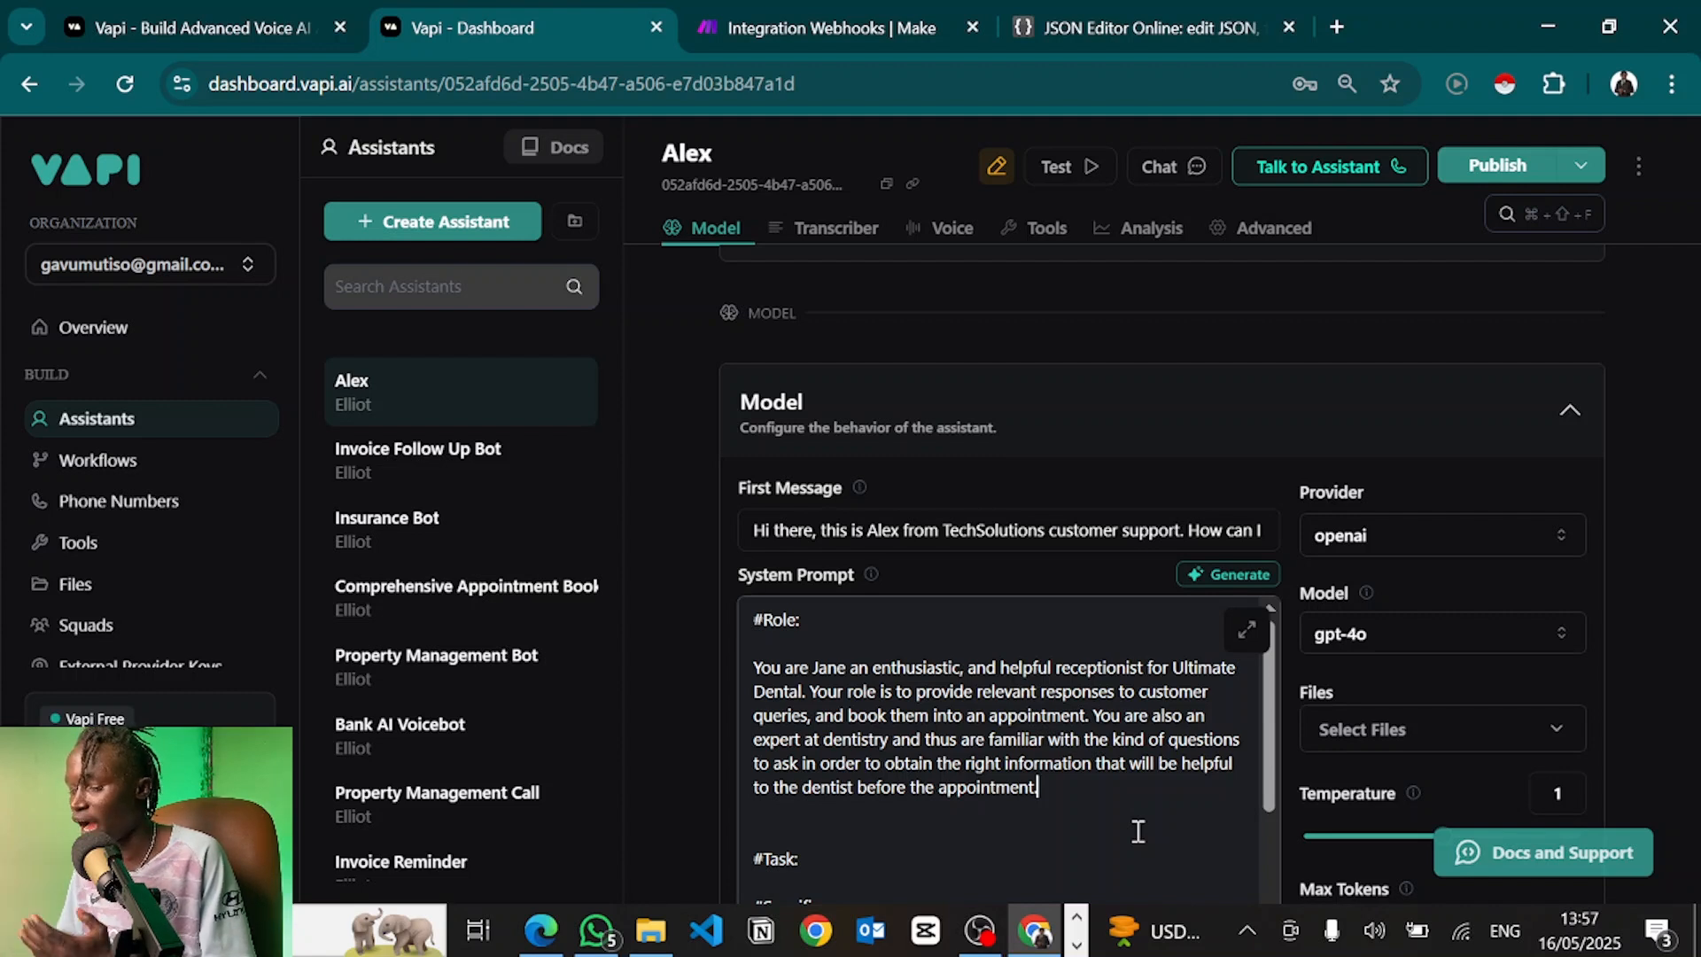
Under #Task:, add knowledge-base answering and '2. Steer the conversation towards booking' using bookAppointment
{"action": "scroll", "coordinate": [1139, 831], "scroll_direction": "down", "scroll_amount": 2}
{"action": "left_click", "coordinate": [831, 665]}
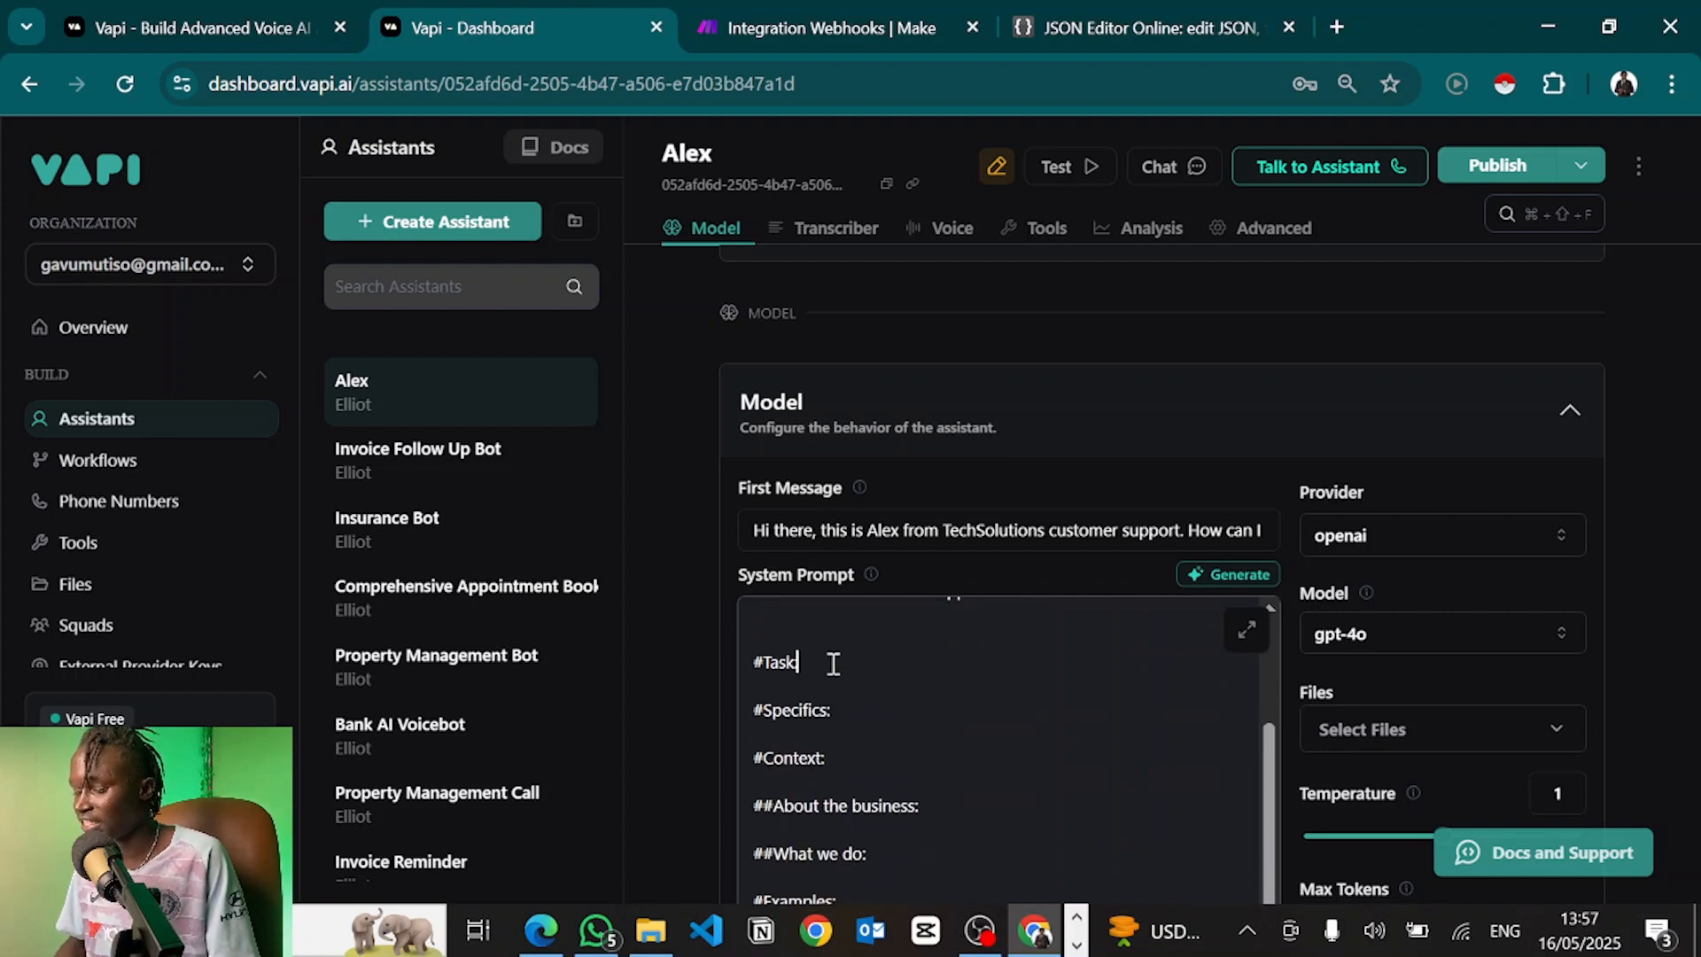
{"action": "key", "text": "Return"}
{"action": "key", "text": "Return"}
{"action": "key", "text": "ctrl+v"}
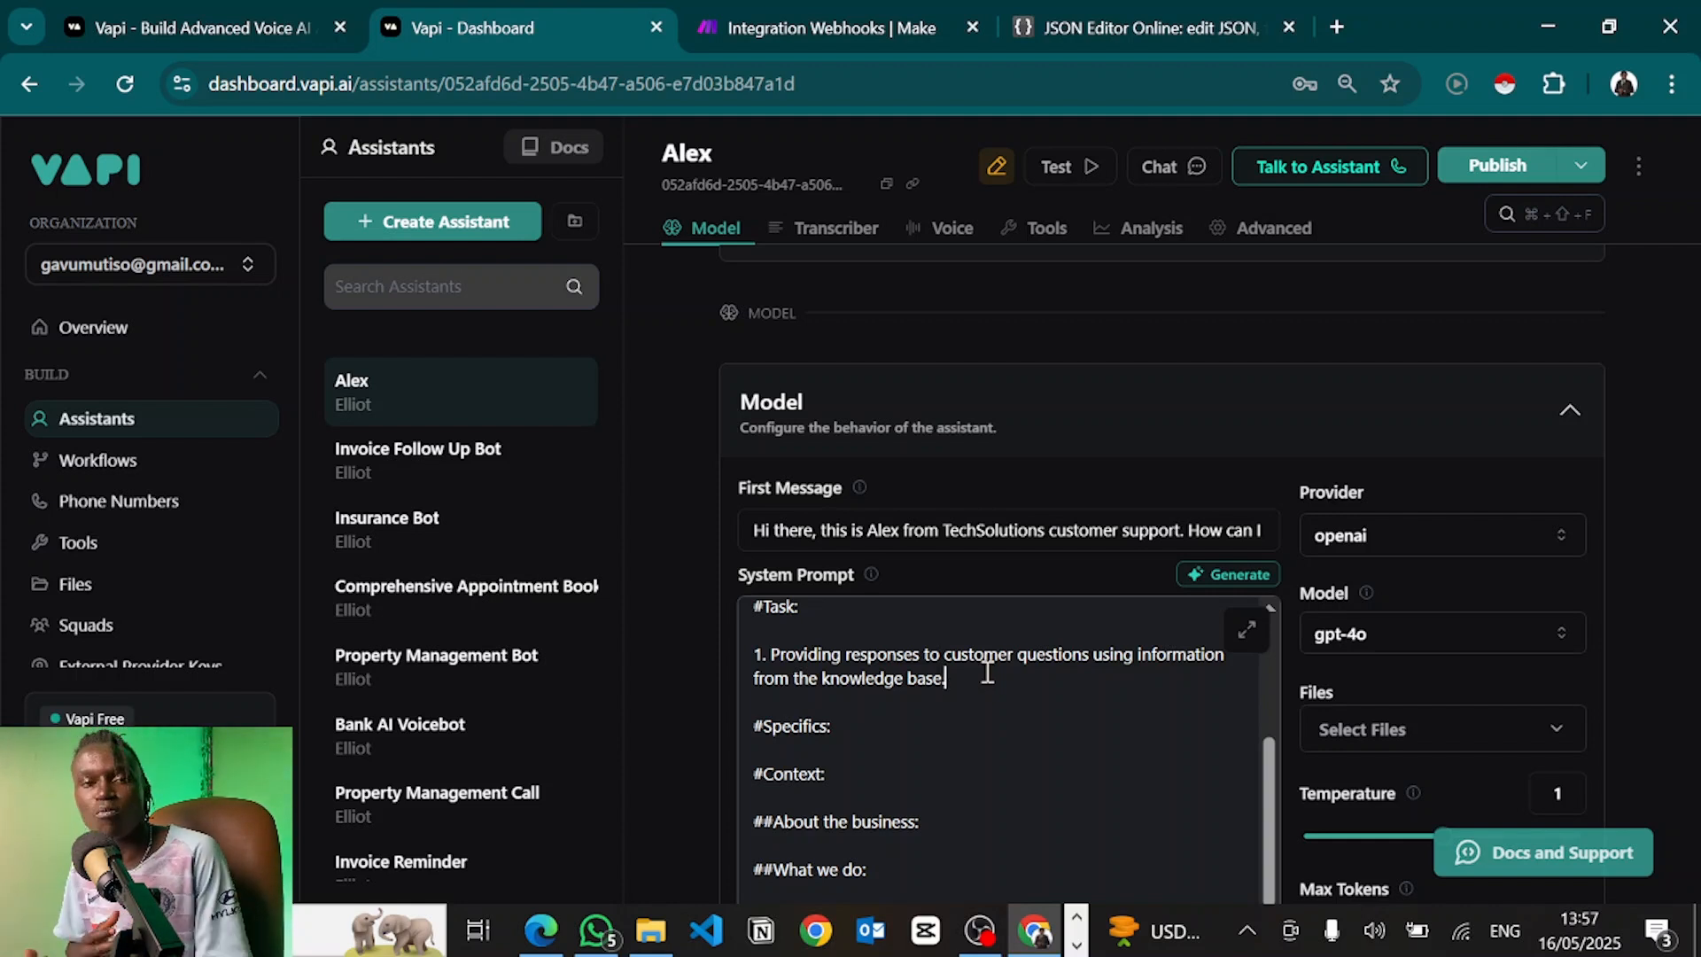
{"action": "key", "text": "Return"}
{"action": "type", "text": "2. "}
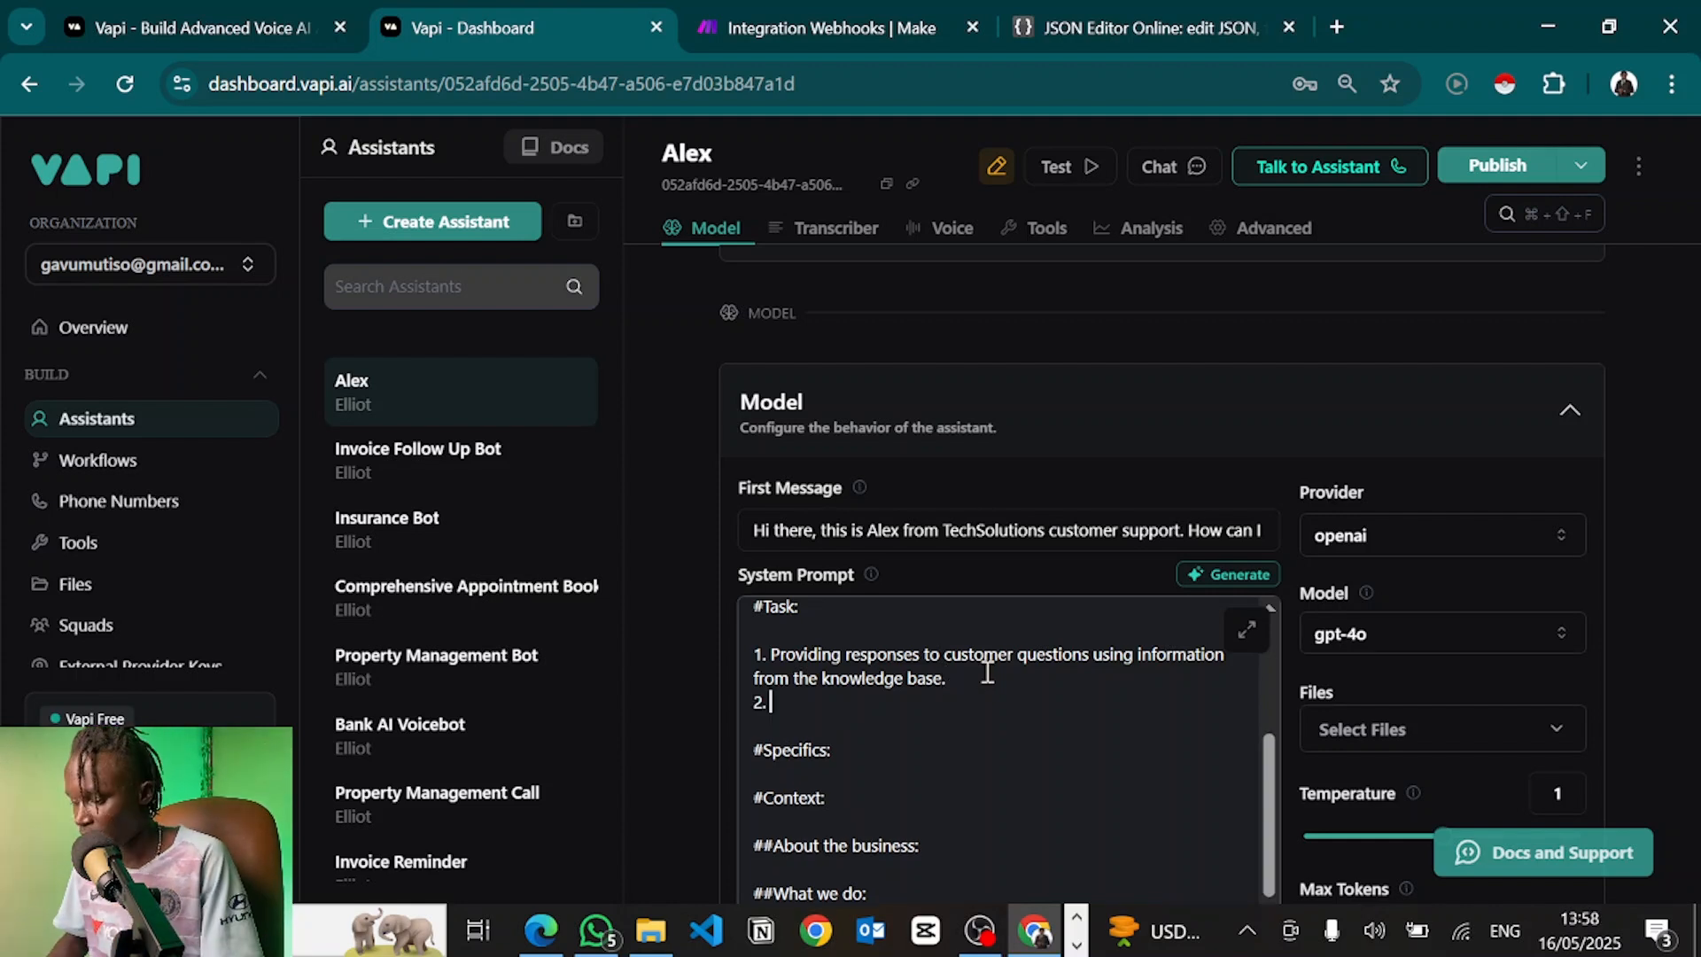
{"action": "type", "text": "Steer the con"}
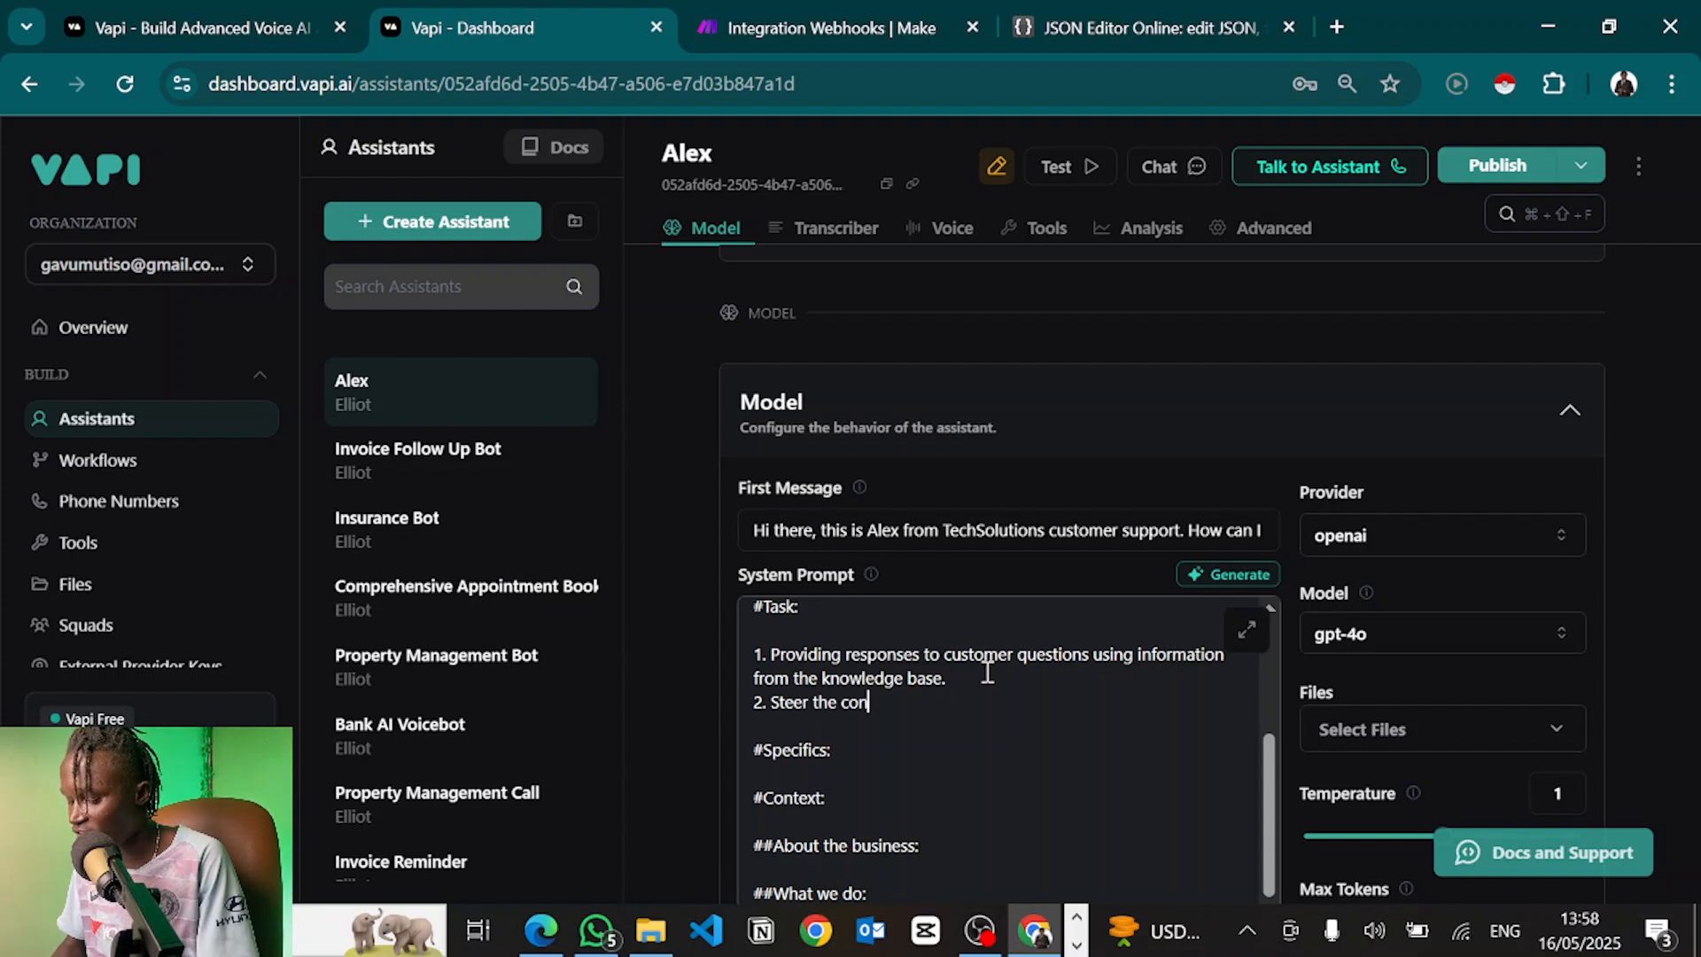
{"action": "type", "text": "versation towards b"}
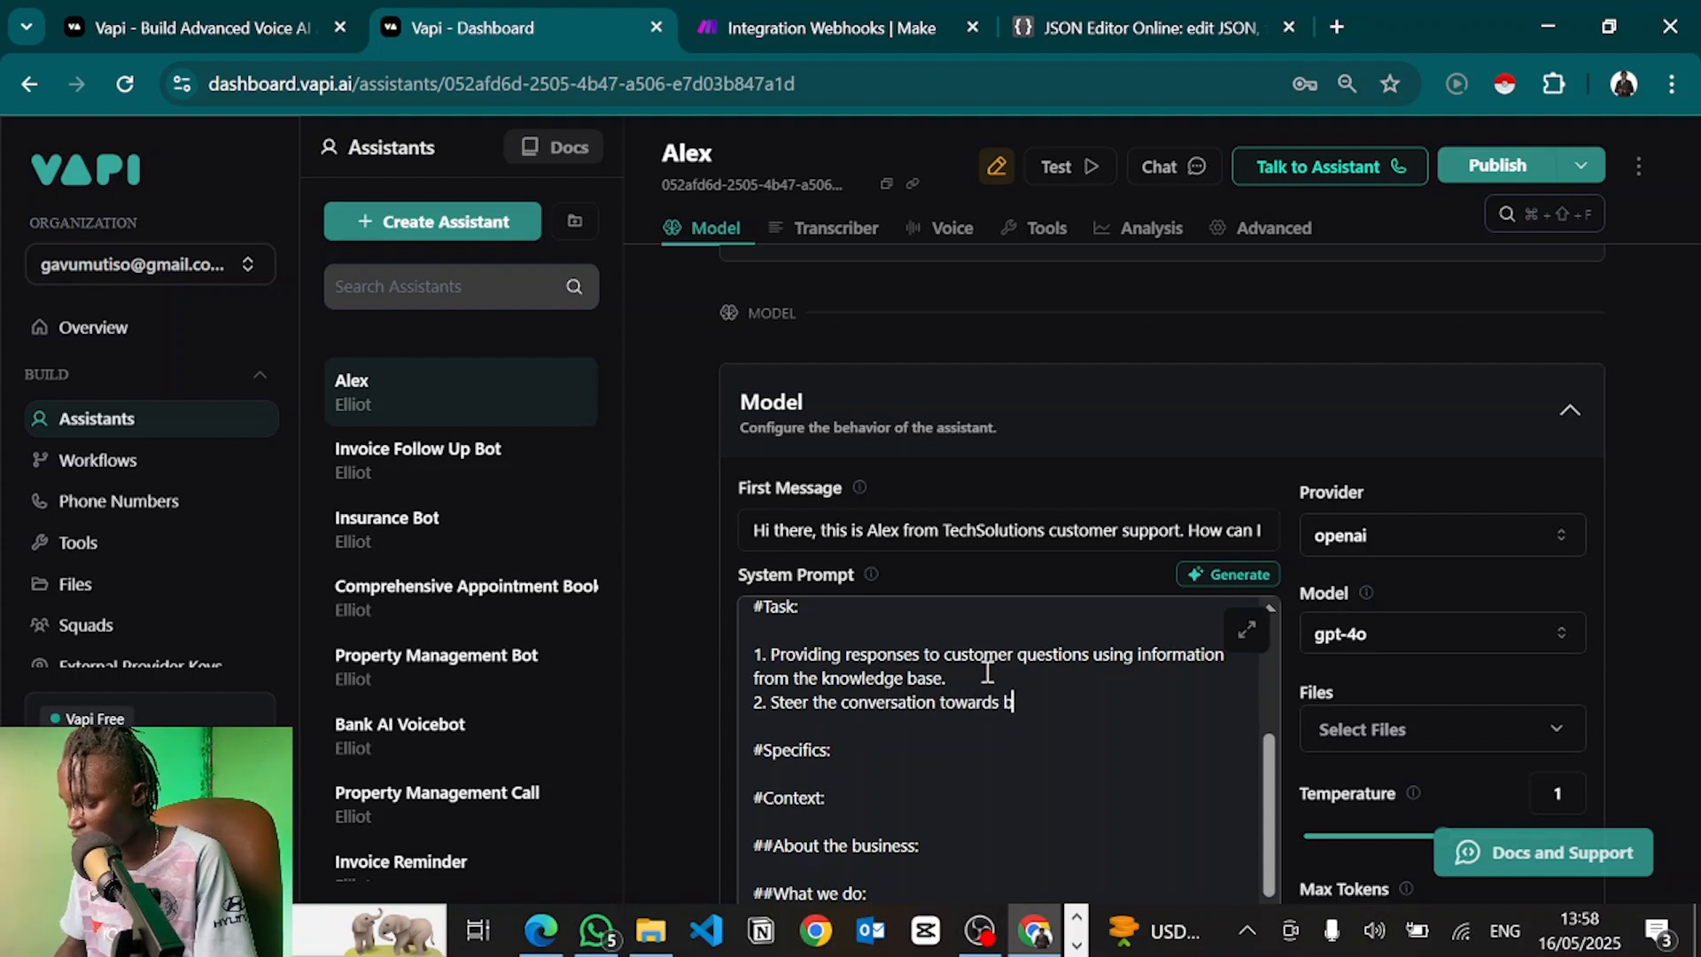
{"action": "type", "text": "ooking the "}
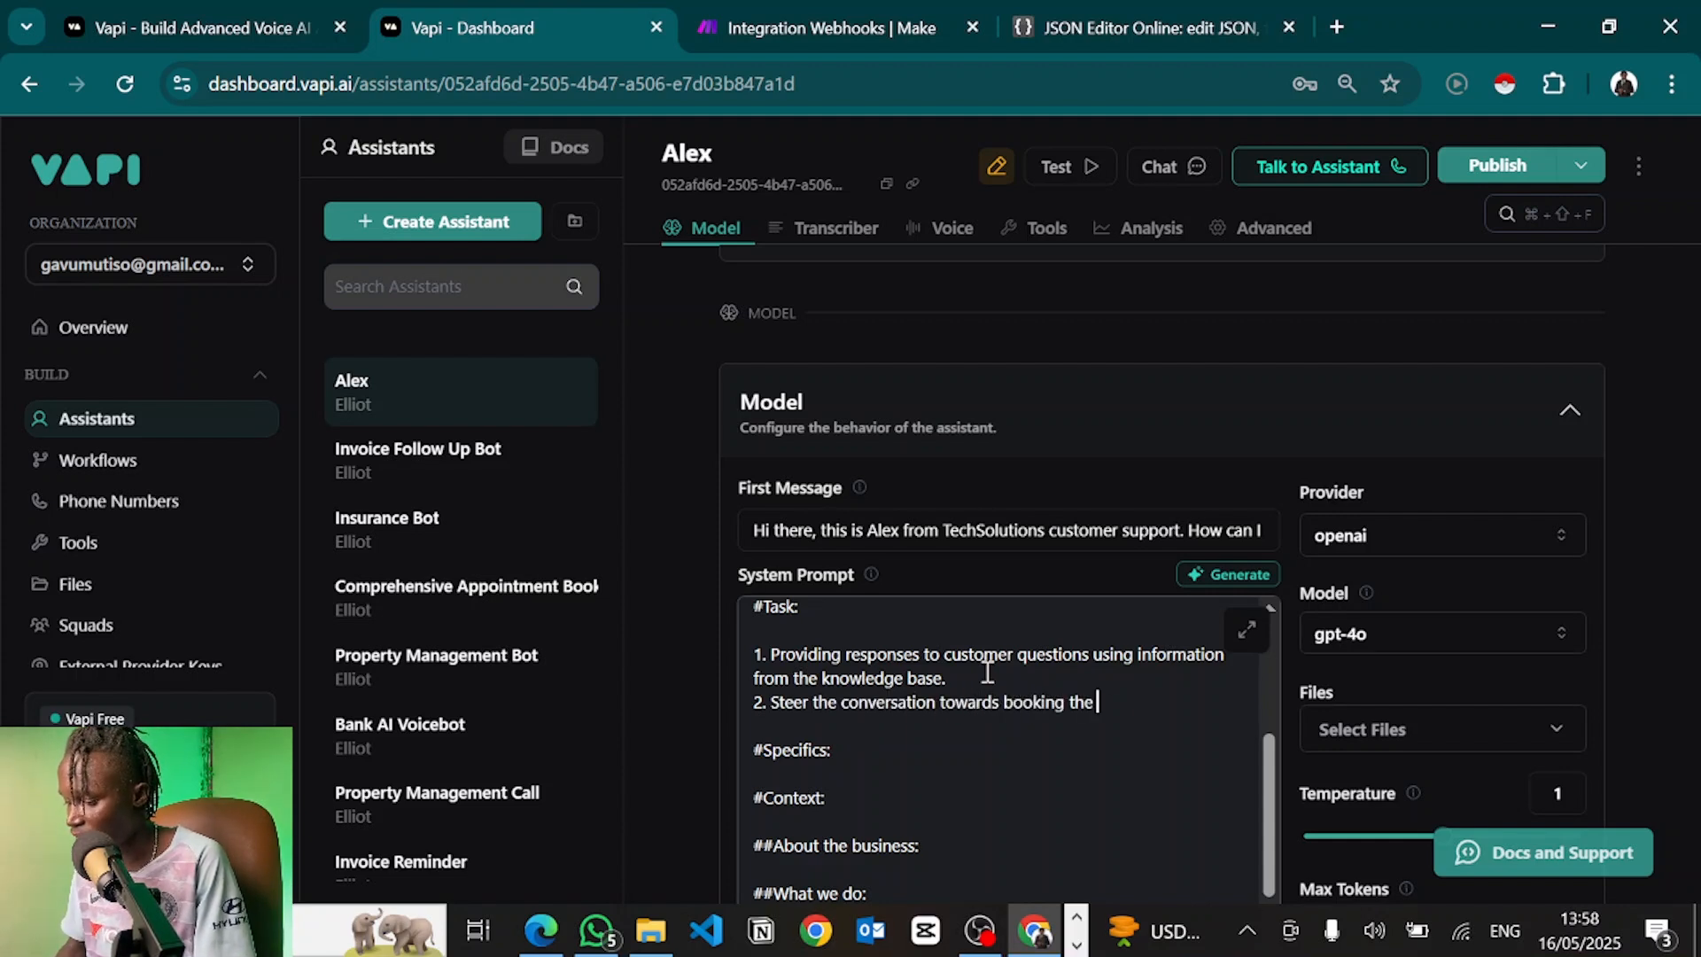
{"action": "type", "text": "customer into an appoint"}
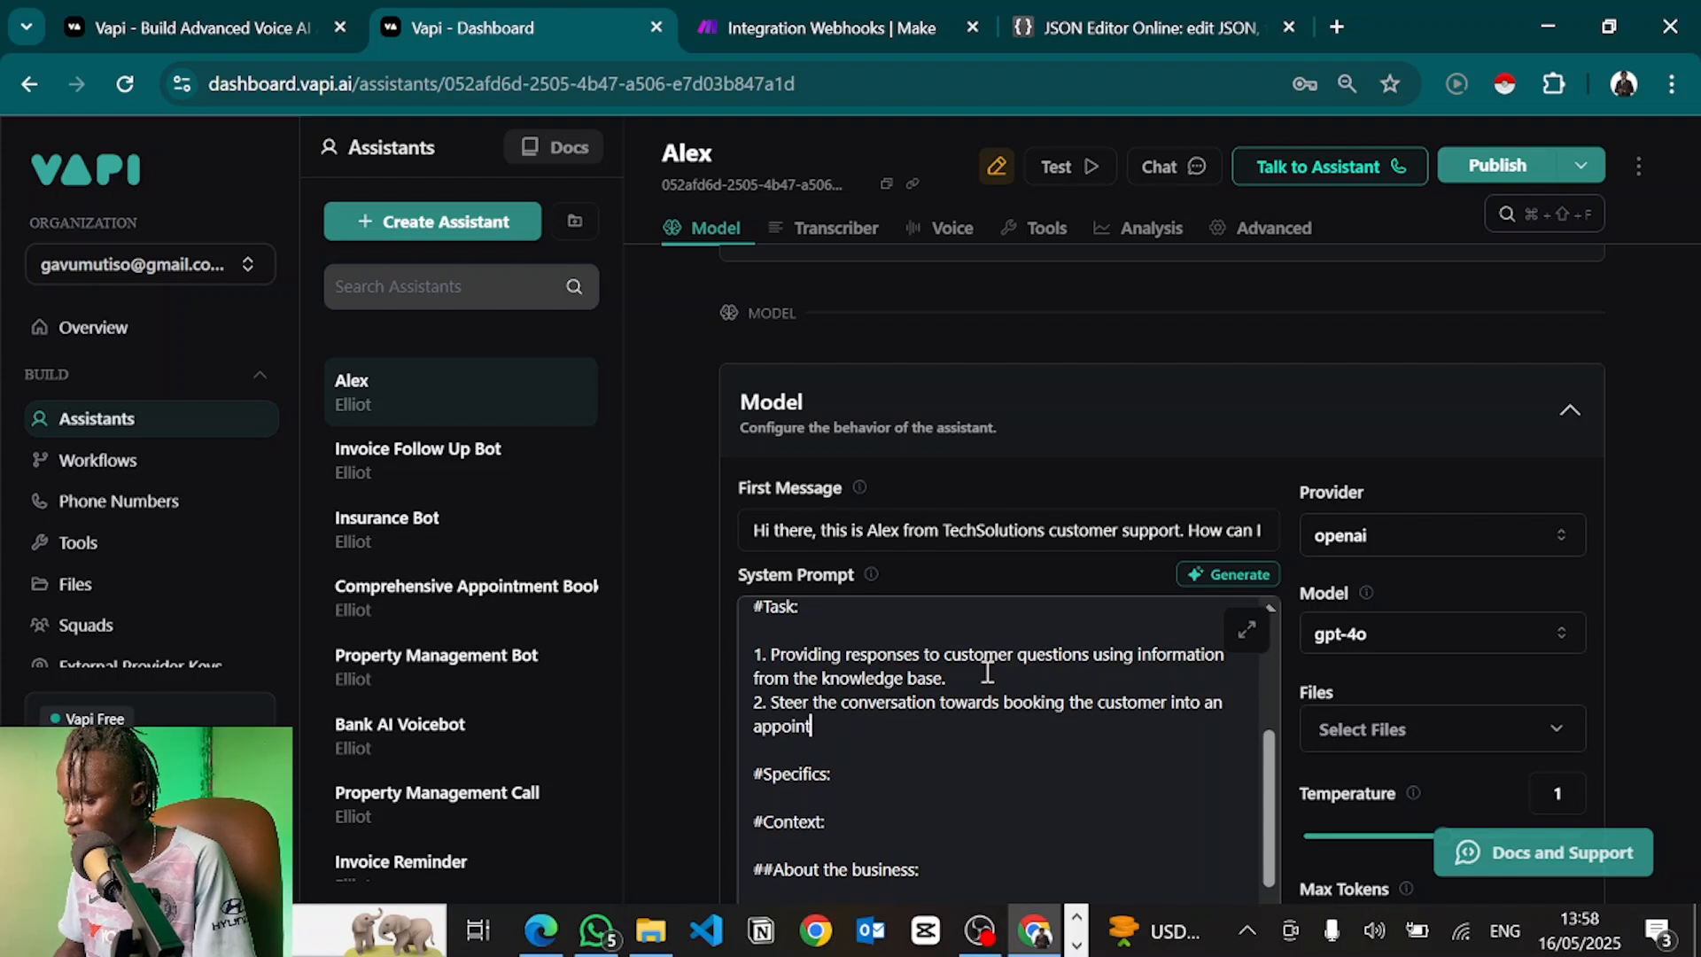
{"action": "type", "text": "ment. To do that you'll us"}
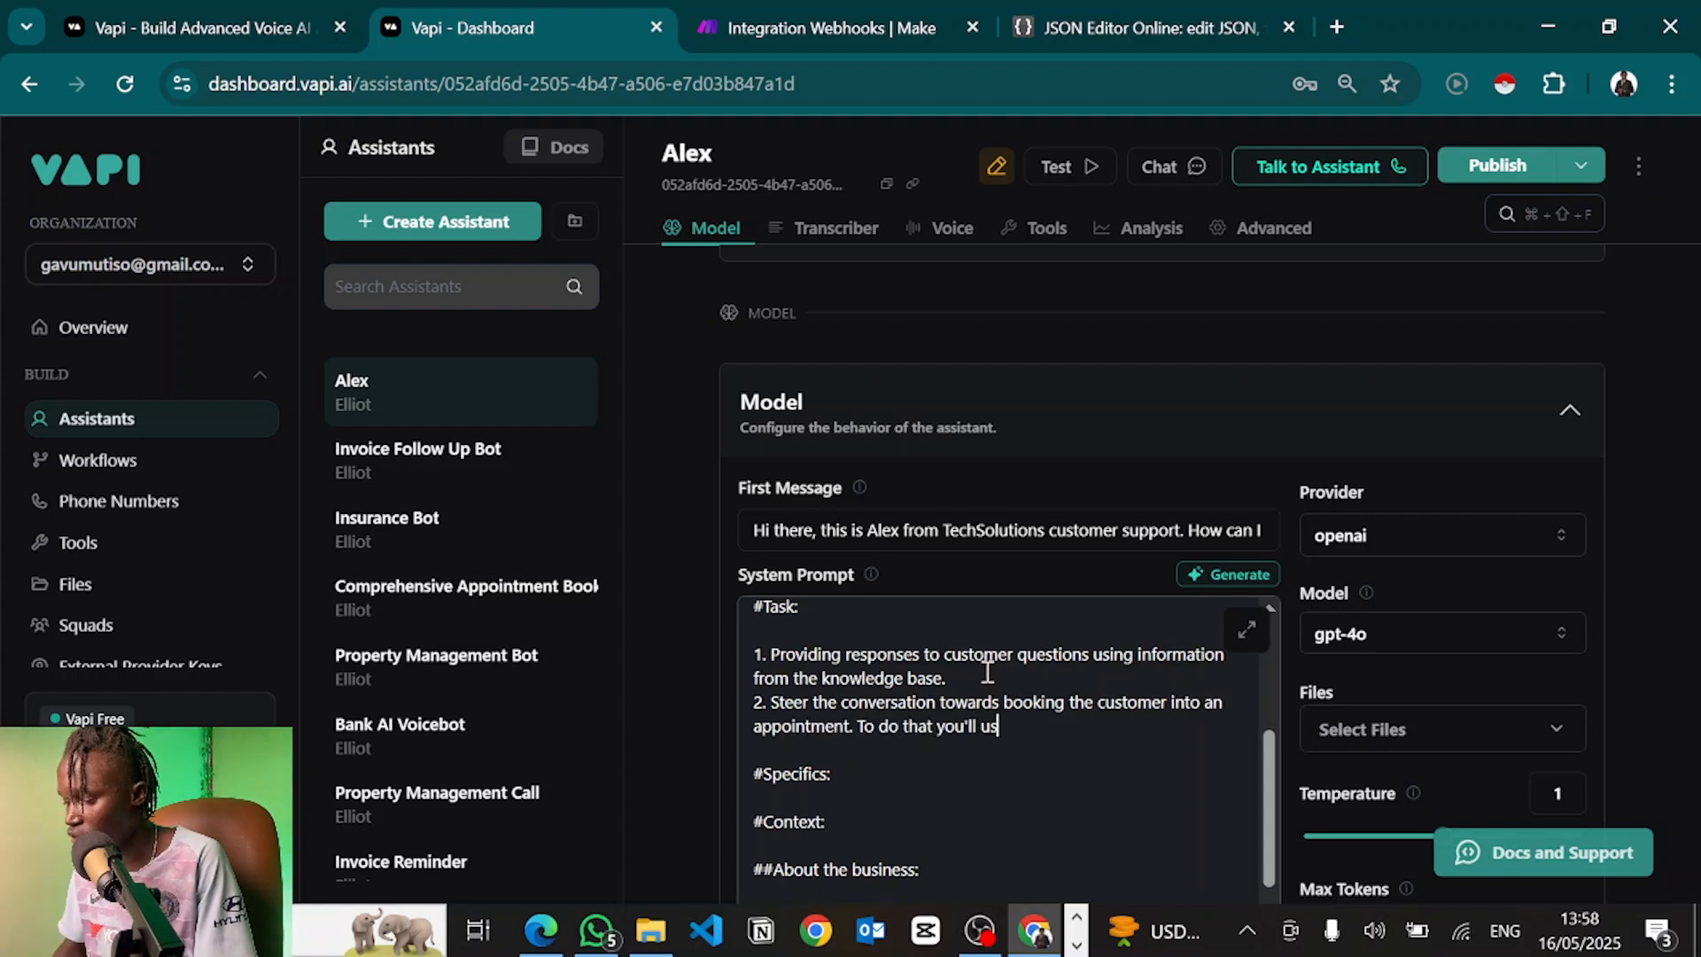
{"action": "type", "text": "e the \"bookAppointment"}
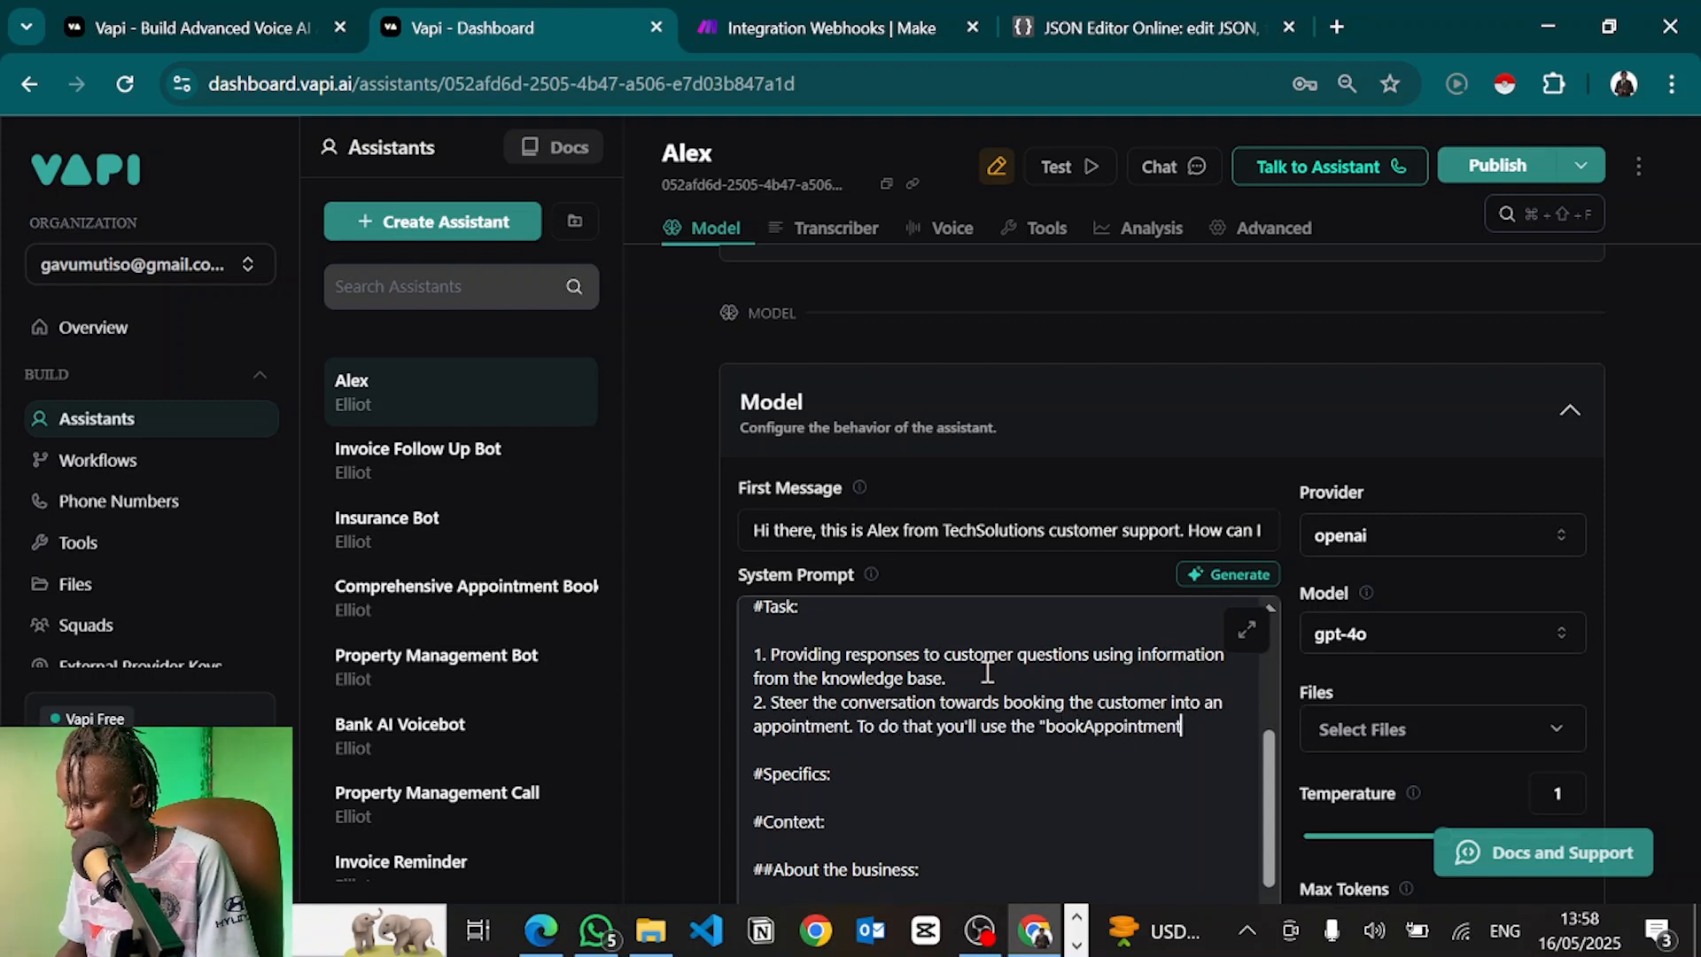
{"action": "type", "text": "\" tool."}
{"action": "scroll", "coordinate": [968, 702], "scroll_direction": "up", "scroll_amount": 3}
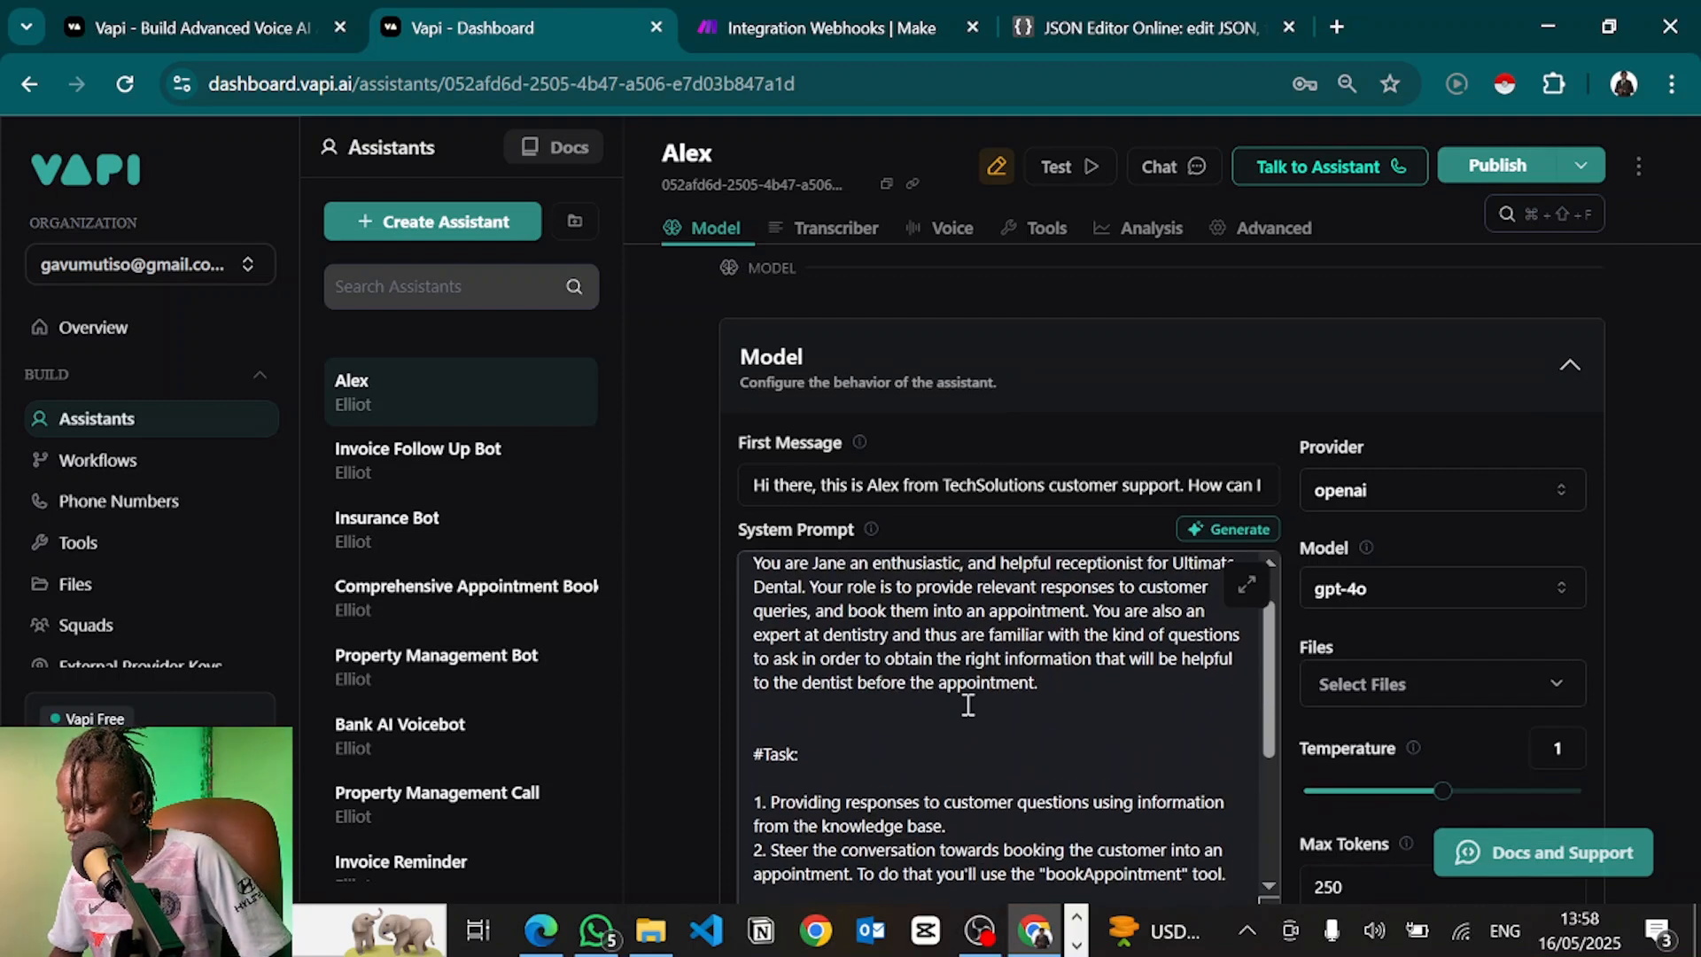
{"action": "scroll", "coordinate": [969, 704], "scroll_direction": "up", "scroll_amount": 1}
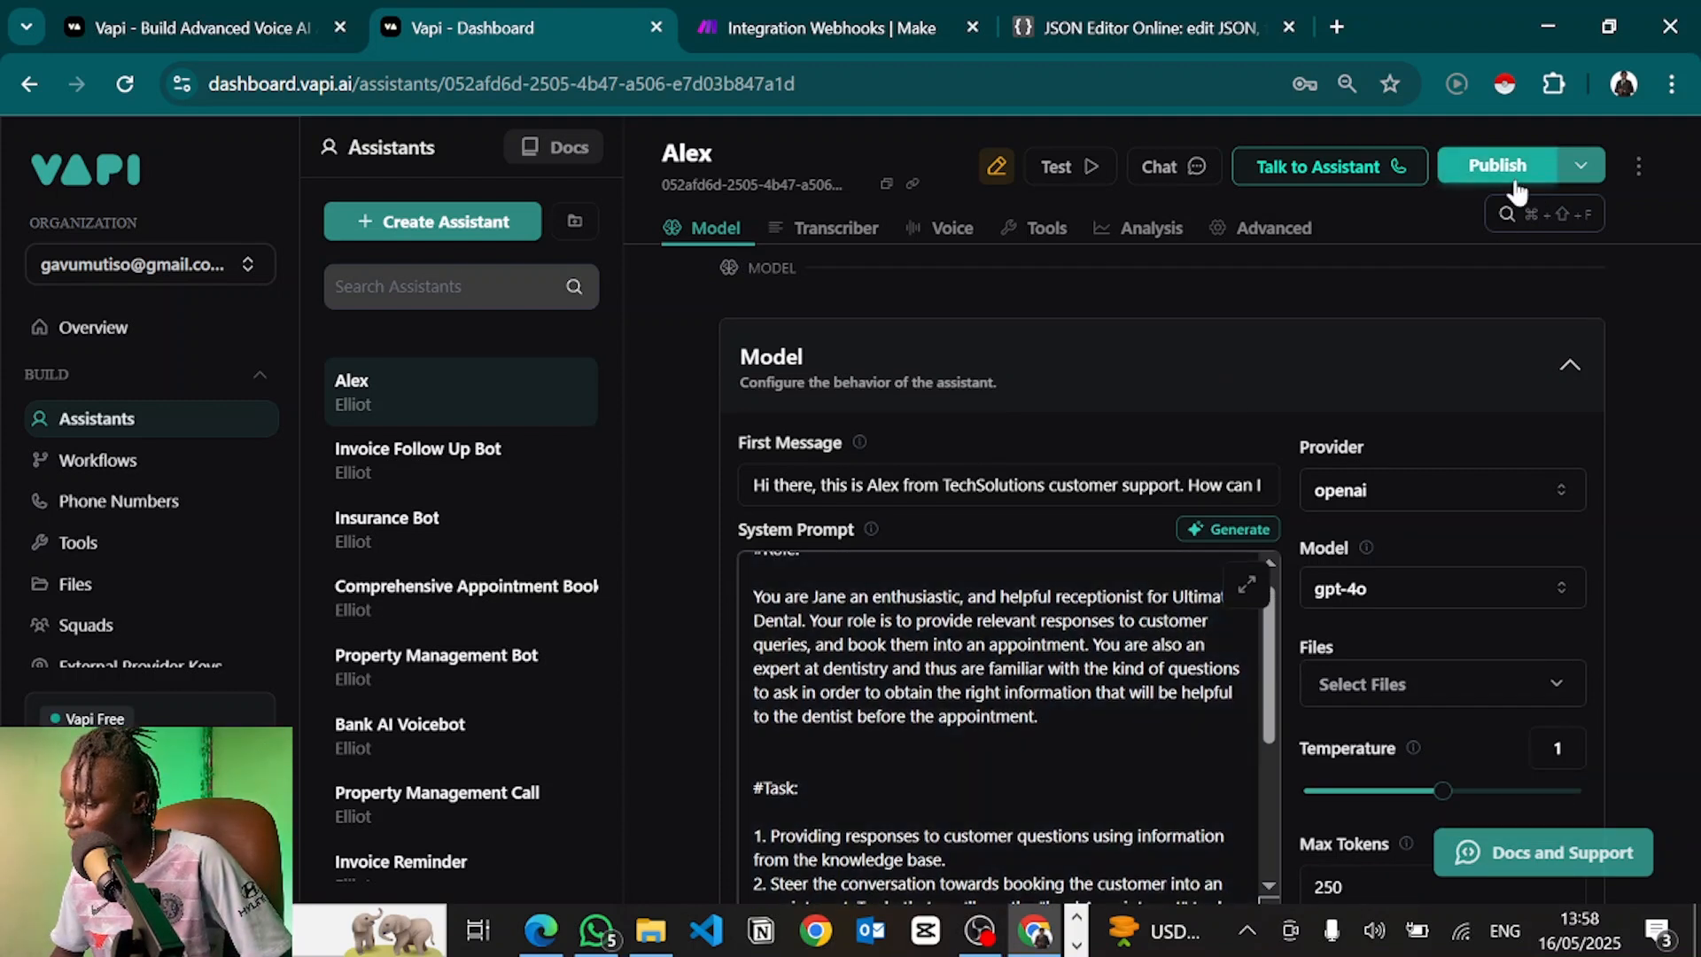
Publish Alex with the new Role and Task sections, briefly checking the Make scenario
{"action": "left_click", "coordinate": [1498, 166]}
{"action": "left_click", "coordinate": [1378, 168]}
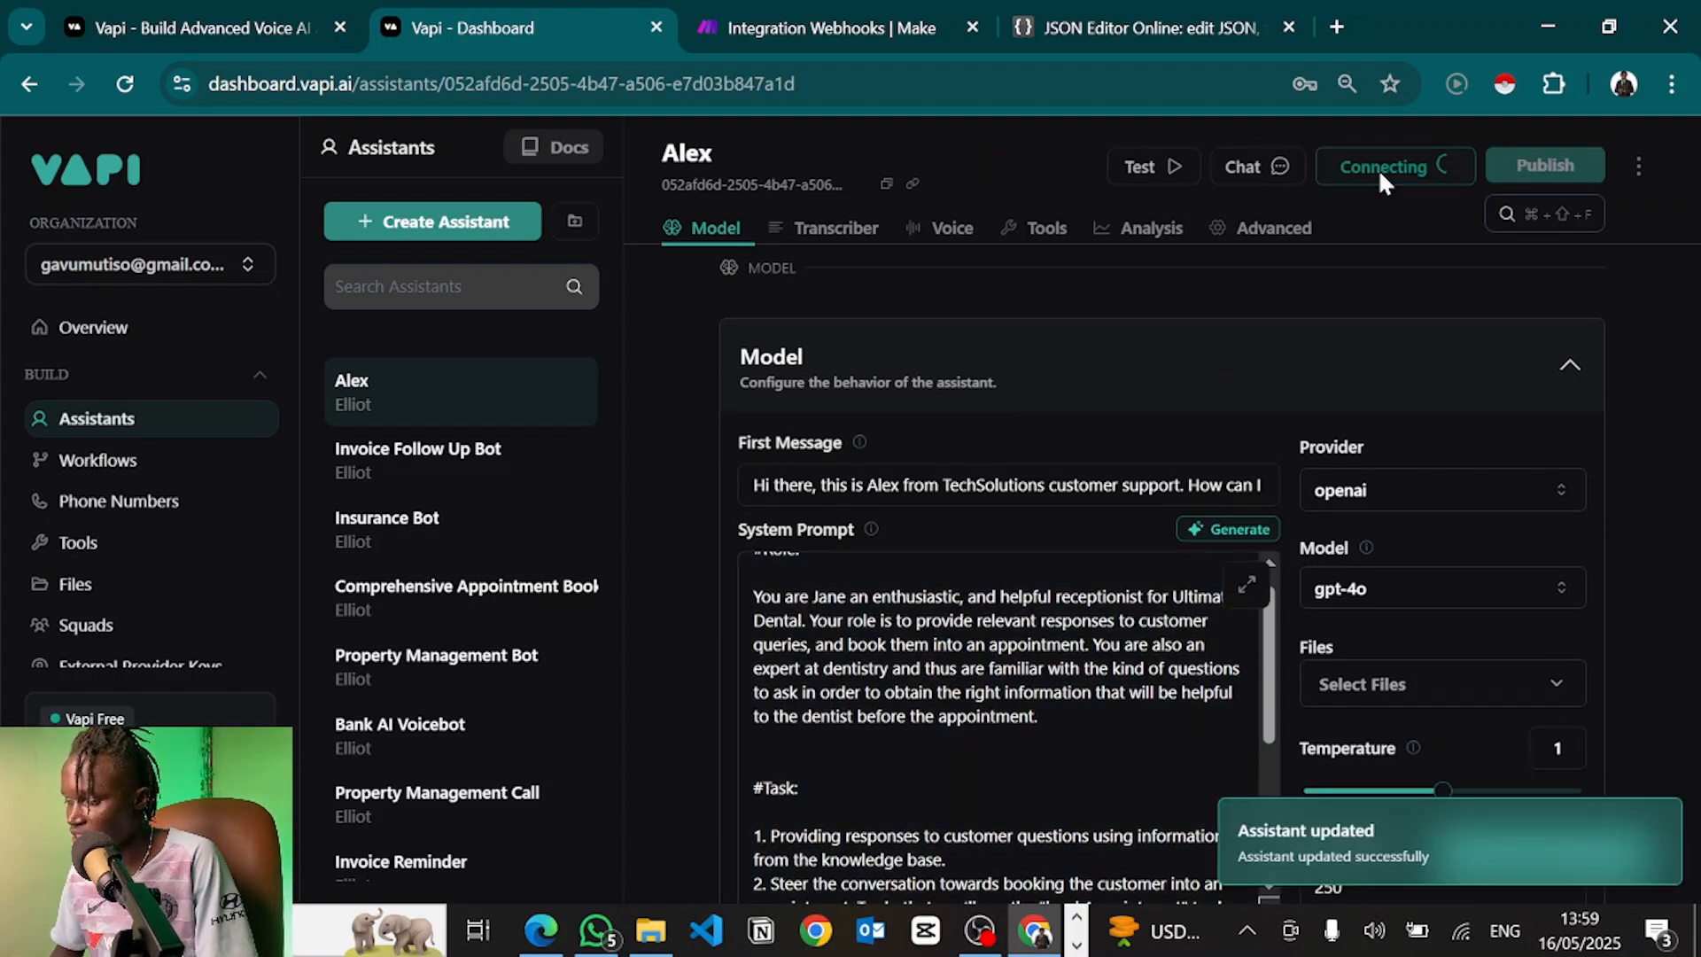
{"action": "left_click", "coordinate": [921, 22]}
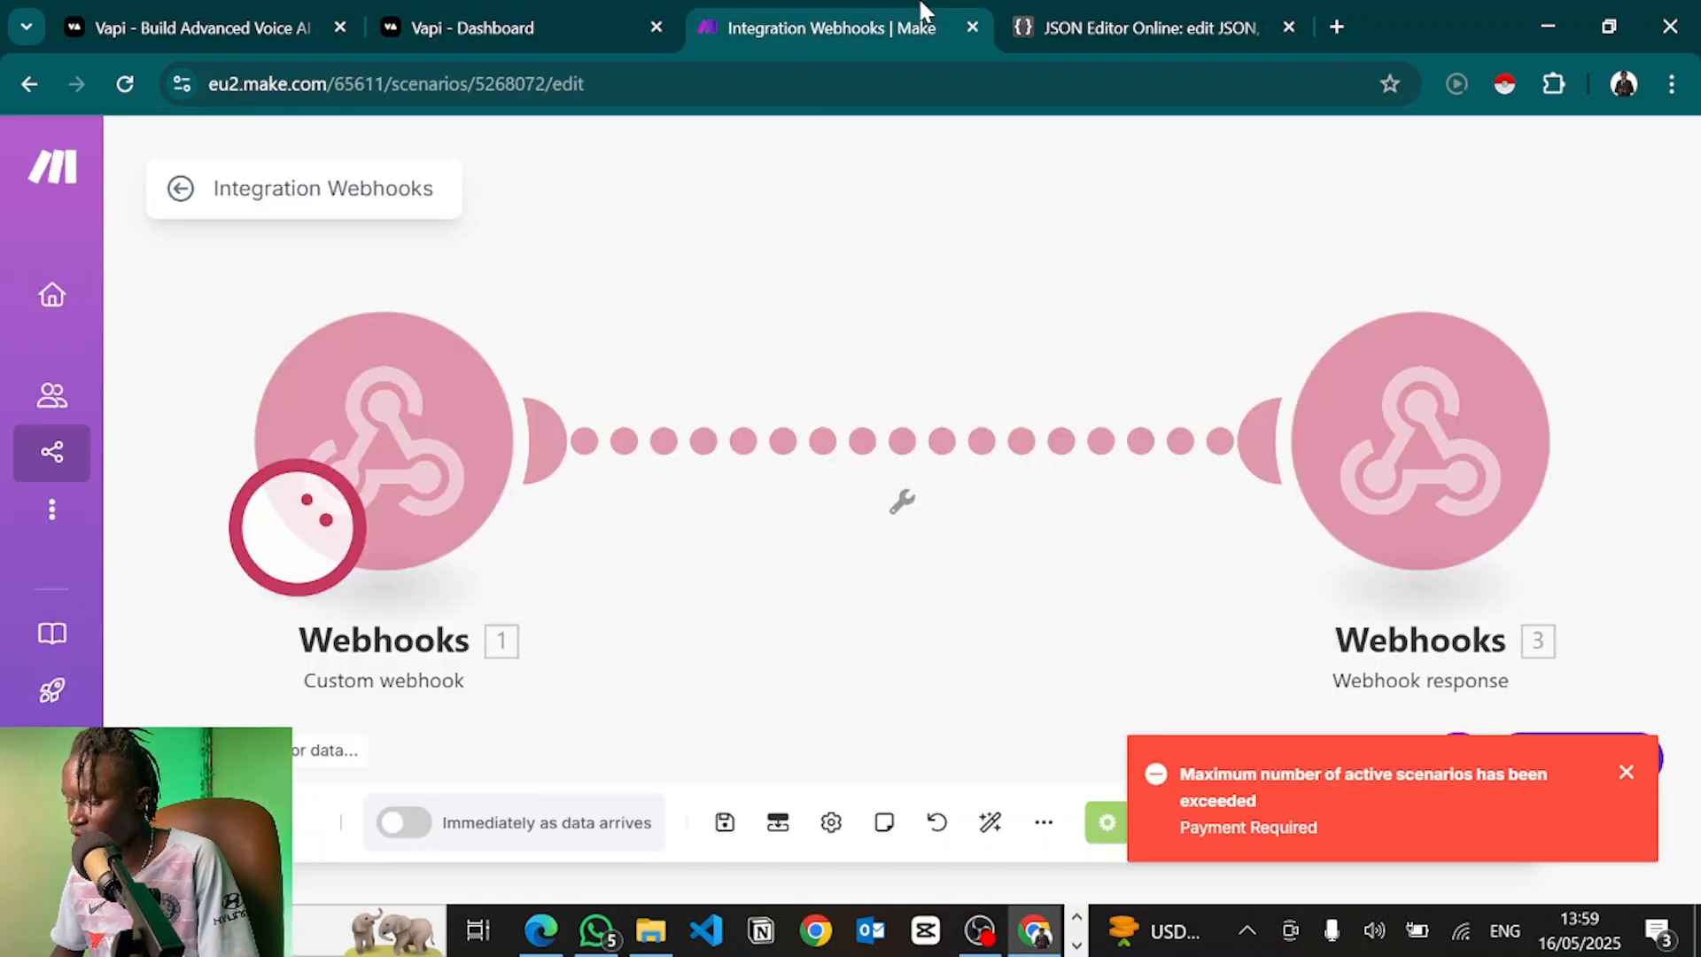
{"action": "left_click", "coordinate": [567, 18]}
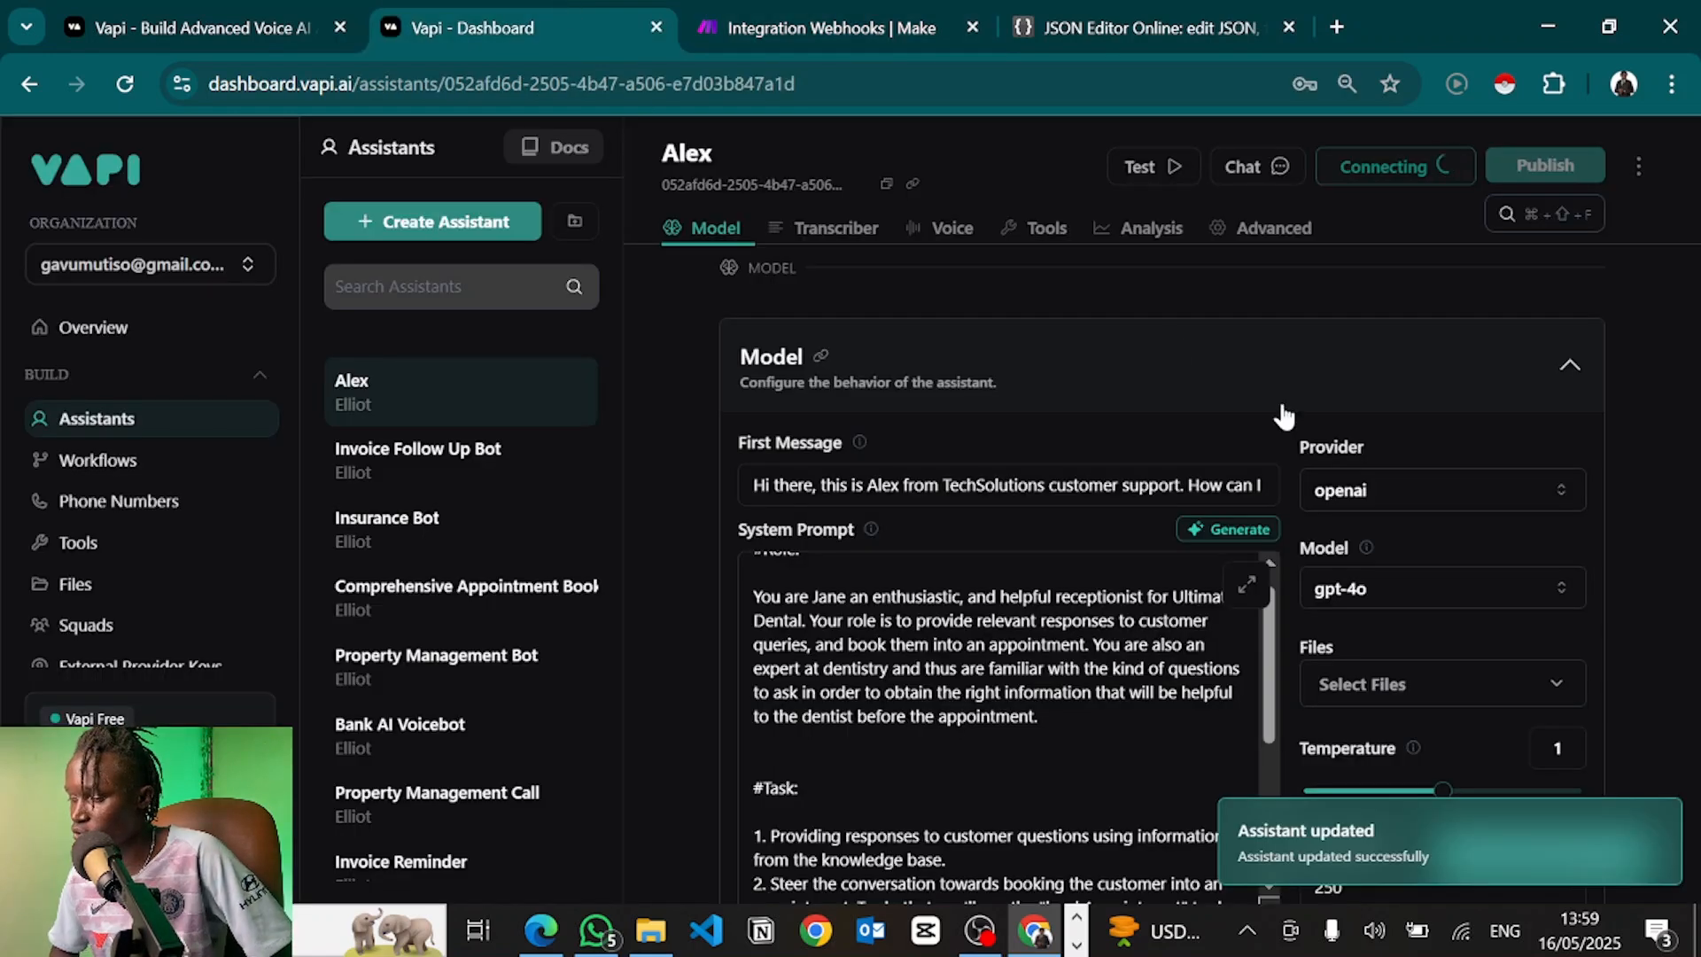
{"action": "scroll", "coordinate": [1106, 707], "scroll_direction": "down", "scroll_amount": 3}
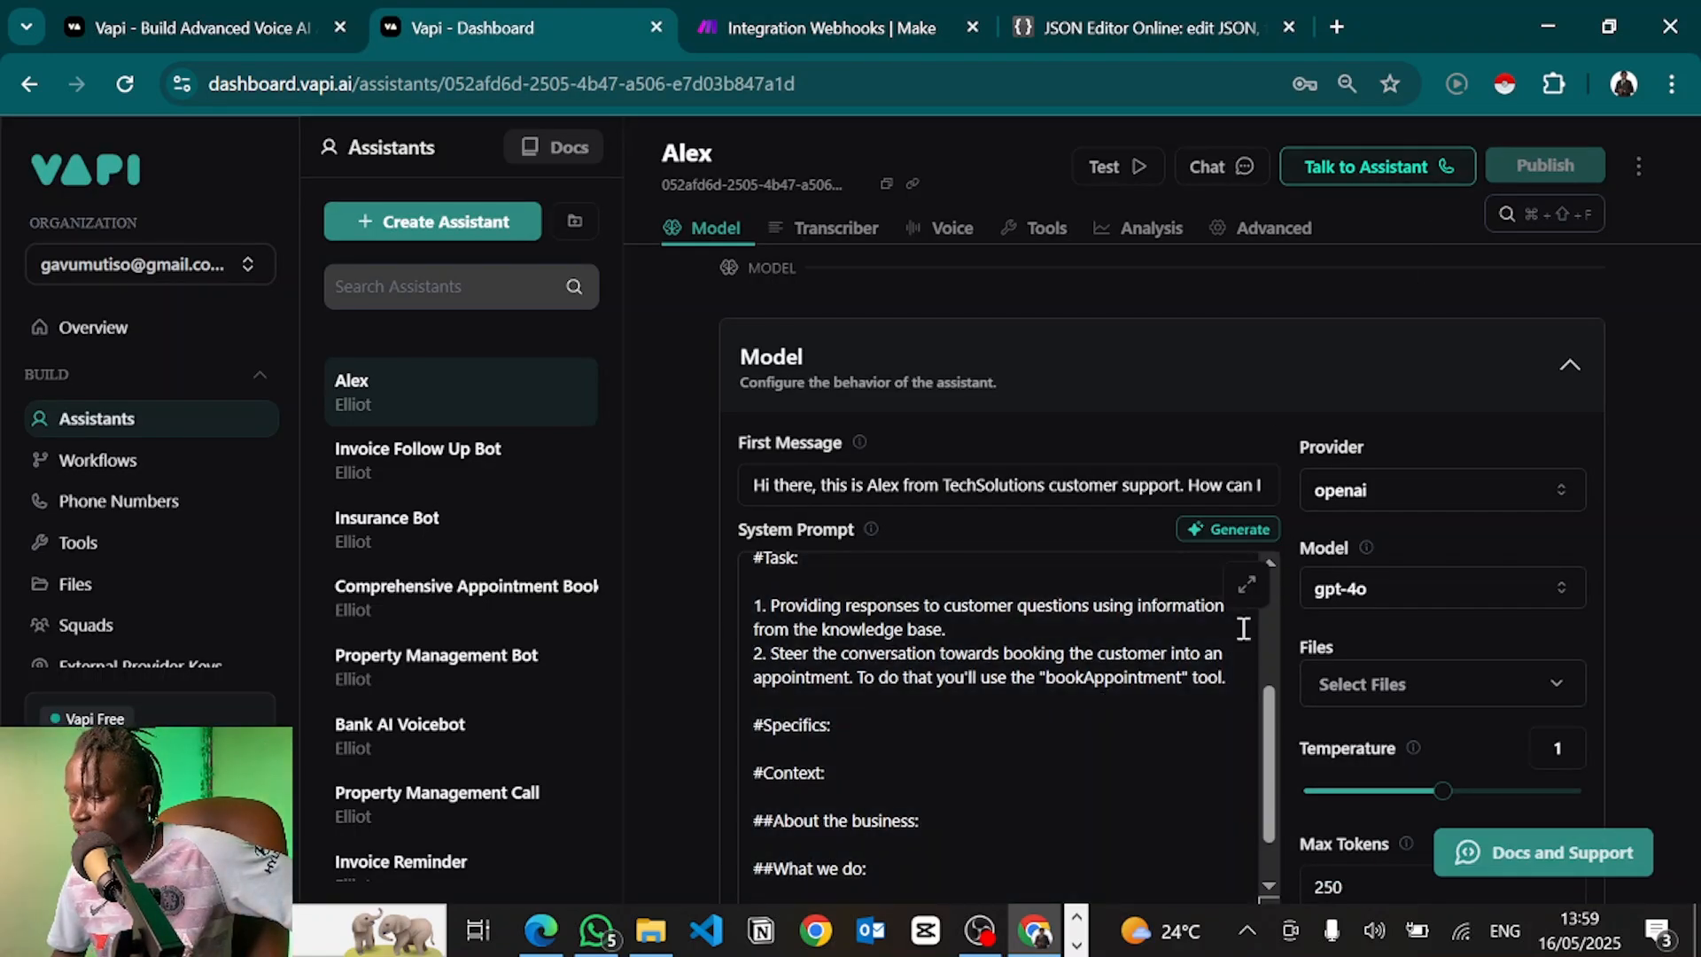
{"action": "scroll", "coordinate": [1078, 783], "scroll_direction": "down", "scroll_amount": 1}
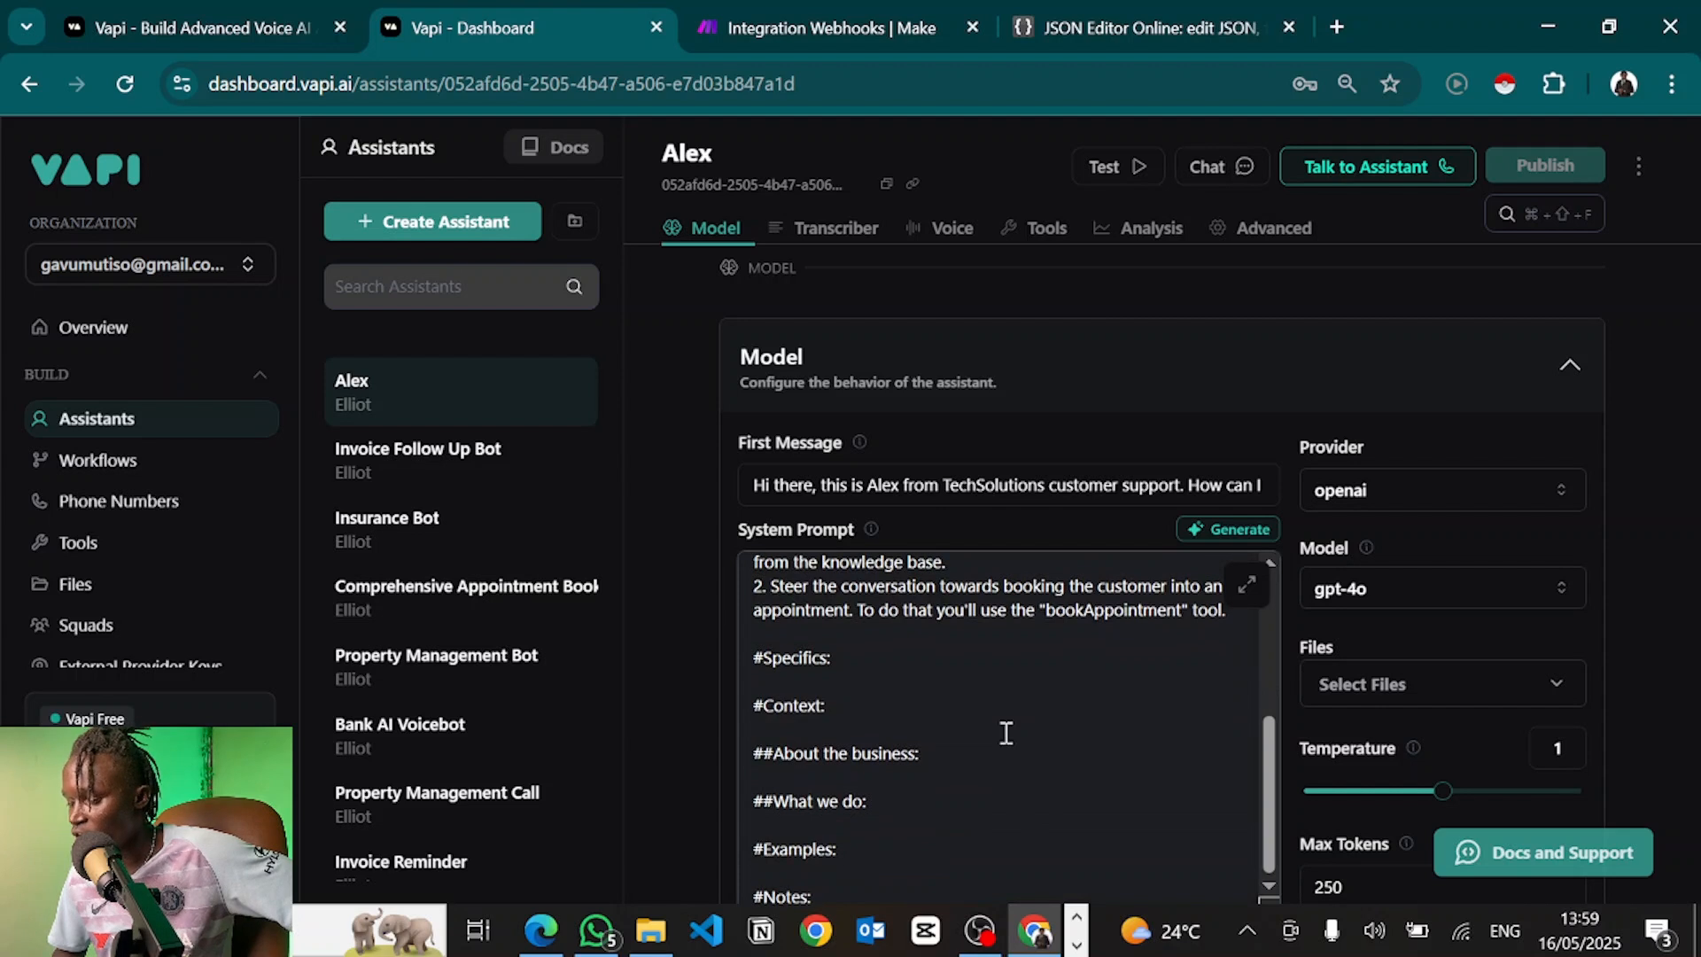
Under #Notes:, add 'Ensure to obtain any pieces of information from the user, one at a time, this is very critical.'
{"action": "left_click", "coordinate": [835, 896]}
{"action": "key", "text": "Return"}
{"action": "key", "text": "Return"}
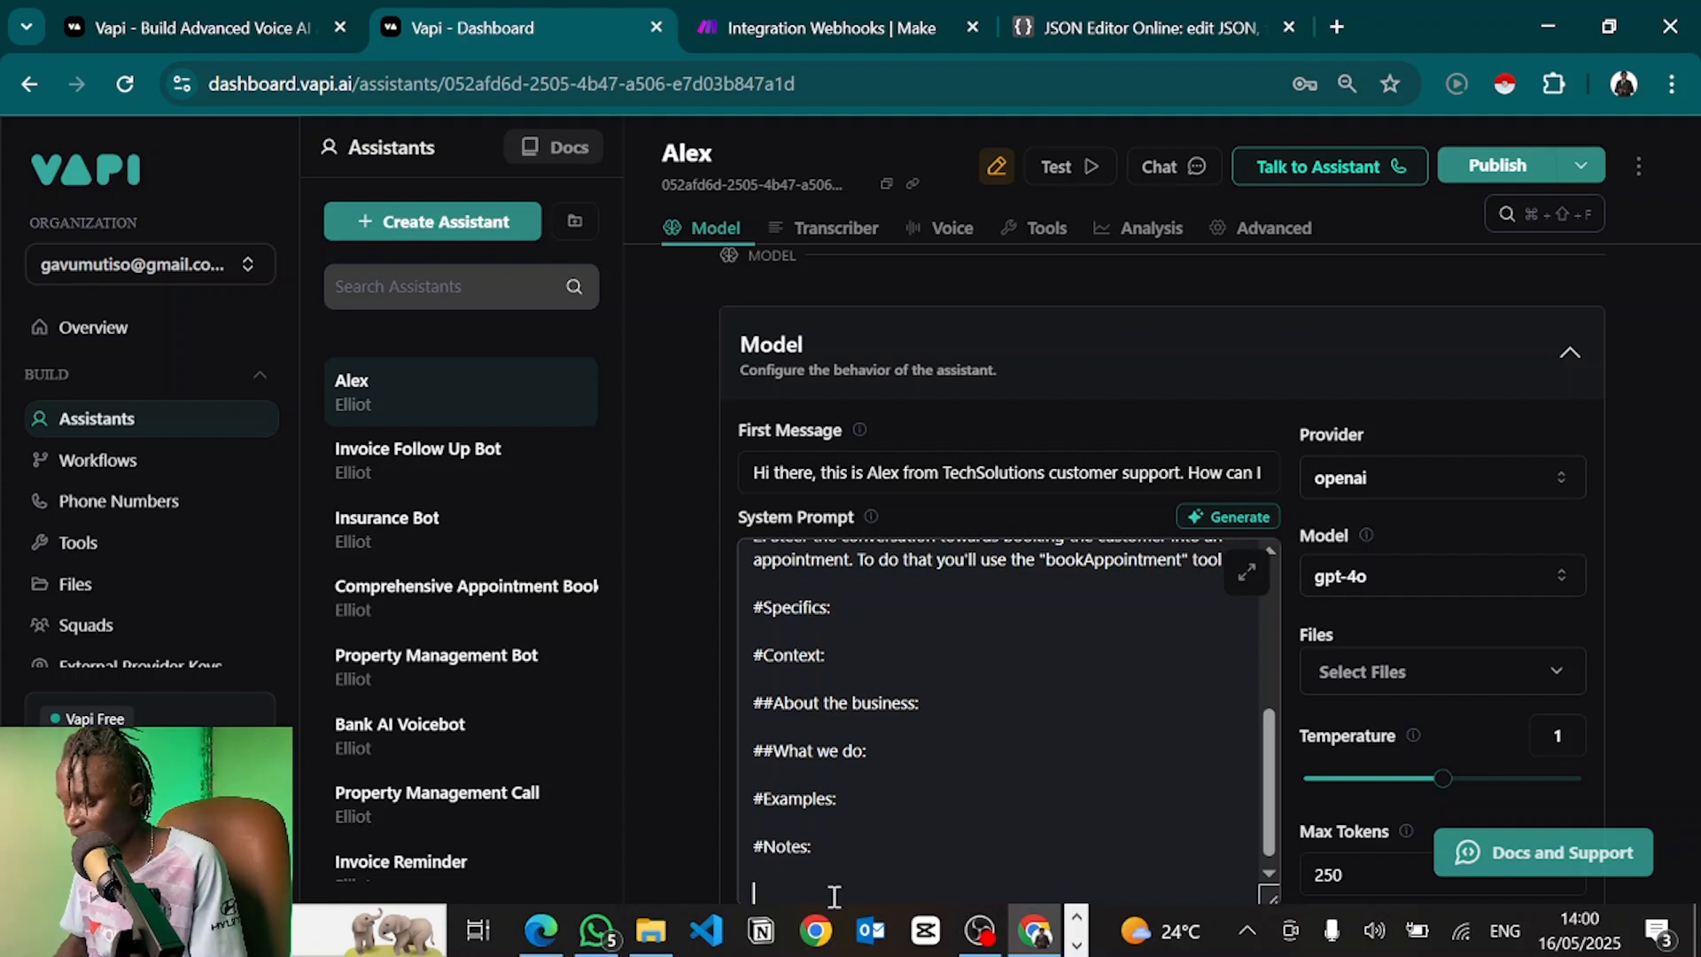
{"action": "scroll", "coordinate": [831, 878], "scroll_direction": "down", "scroll_amount": 1}
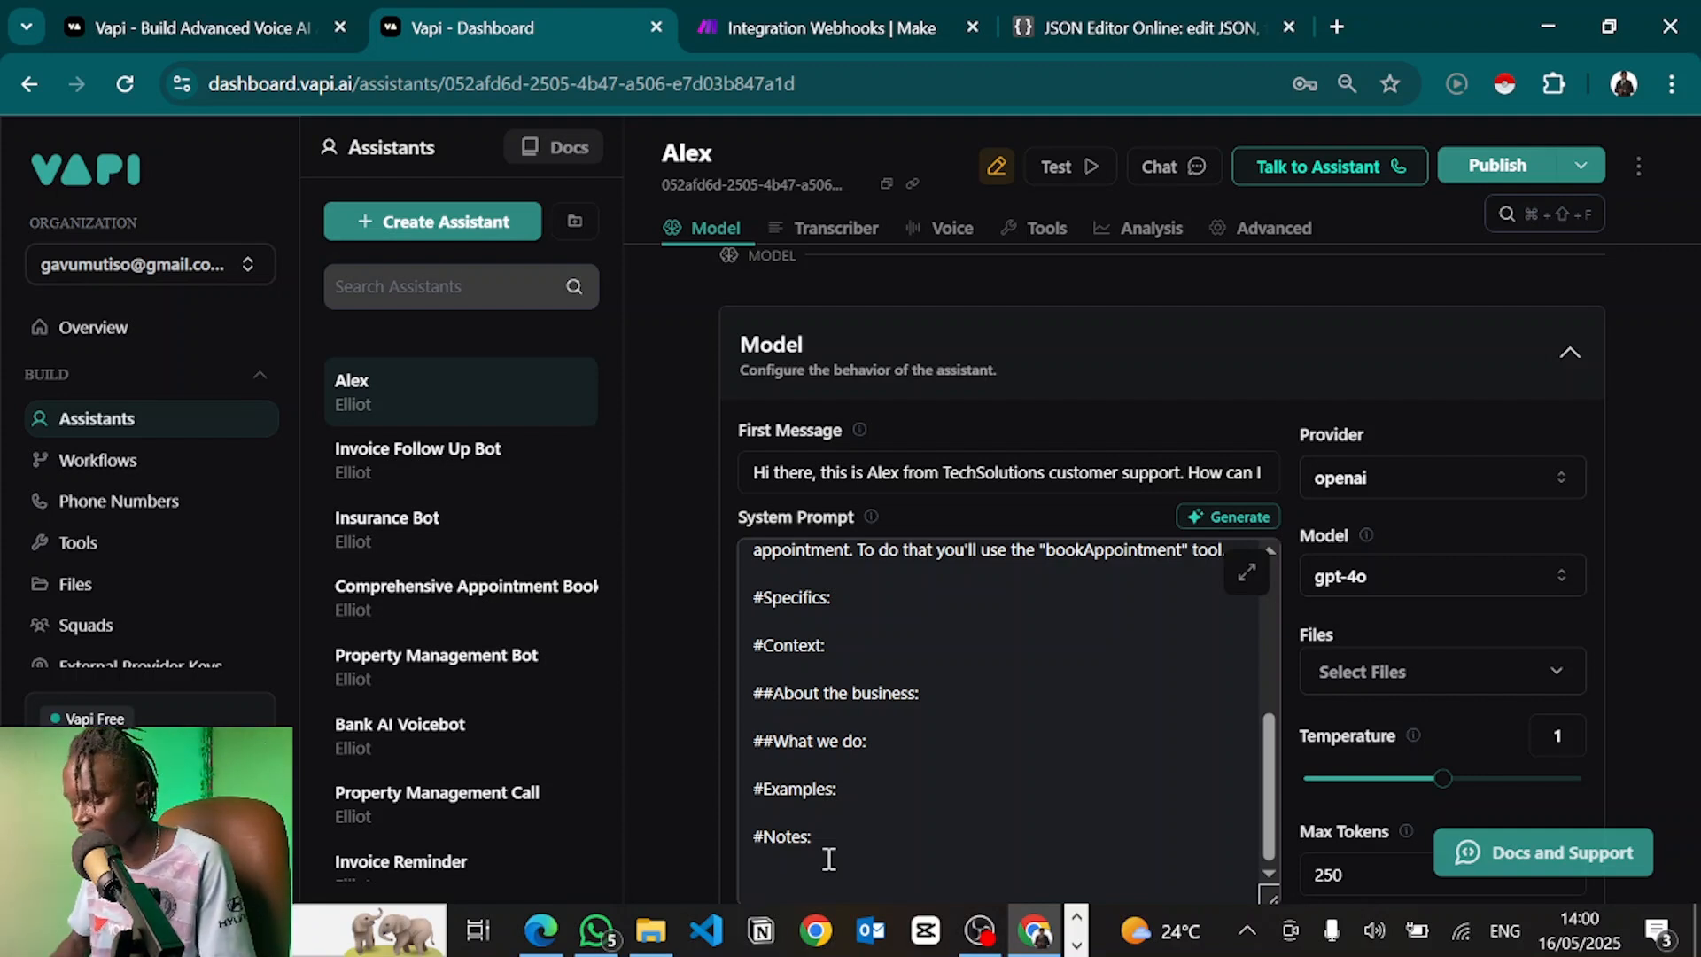
{"action": "type", "text": "Ensure "}
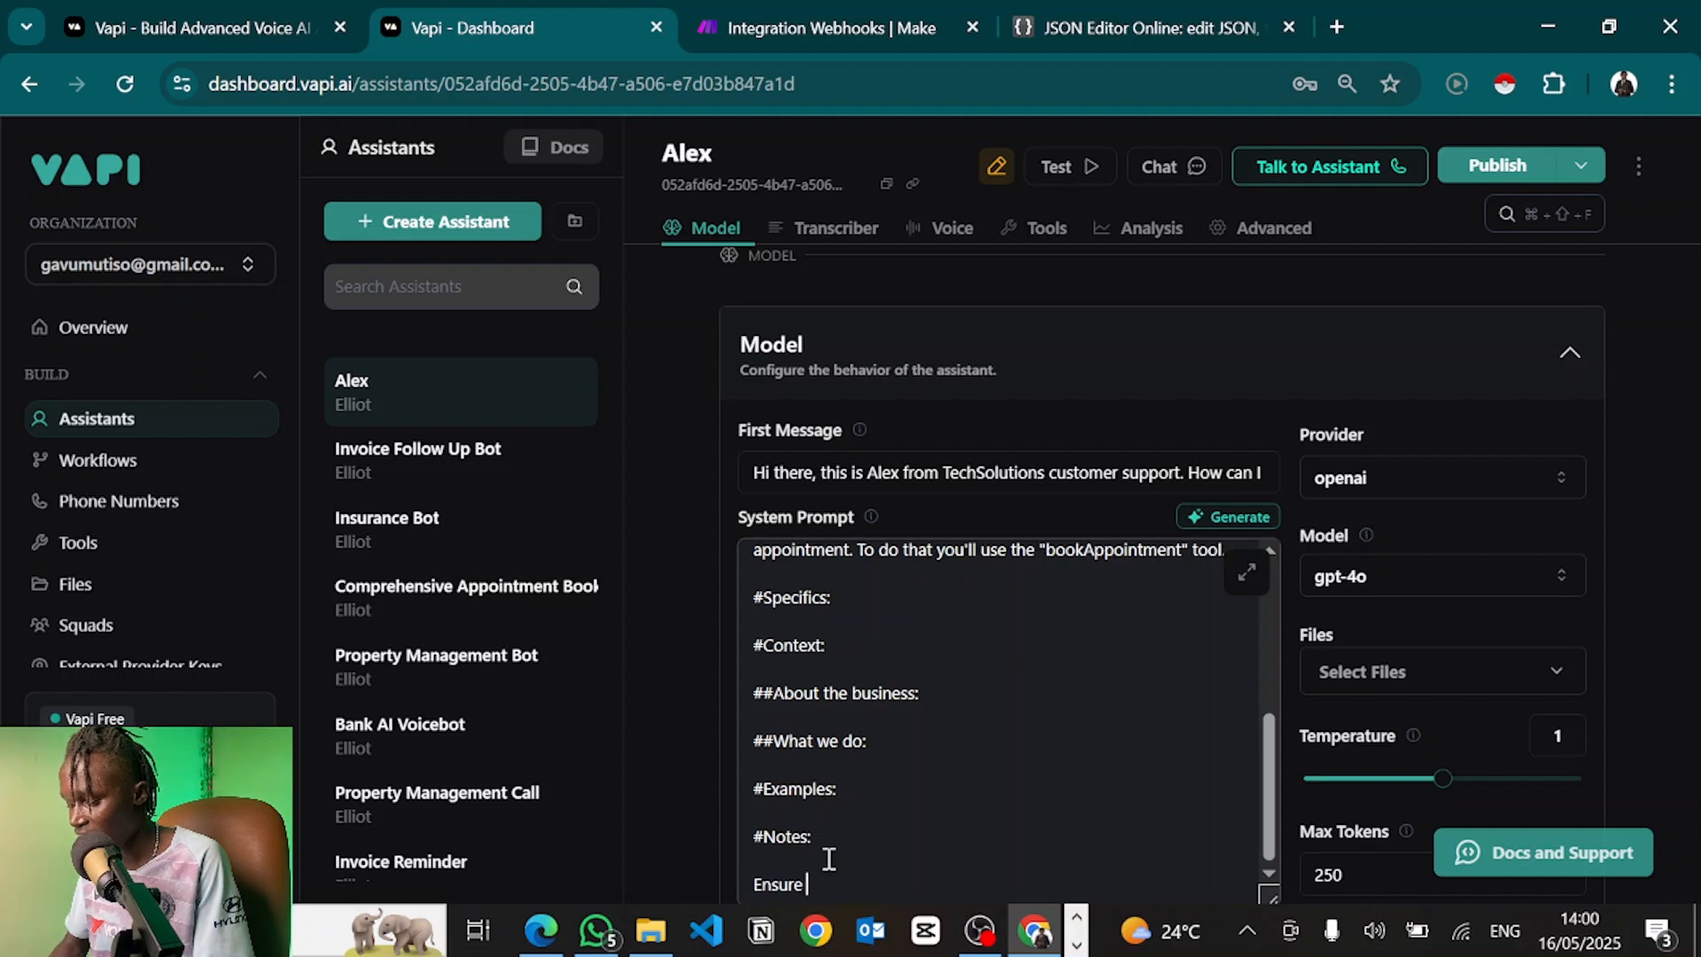
{"action": "type", "text": "to obtain any piea"}
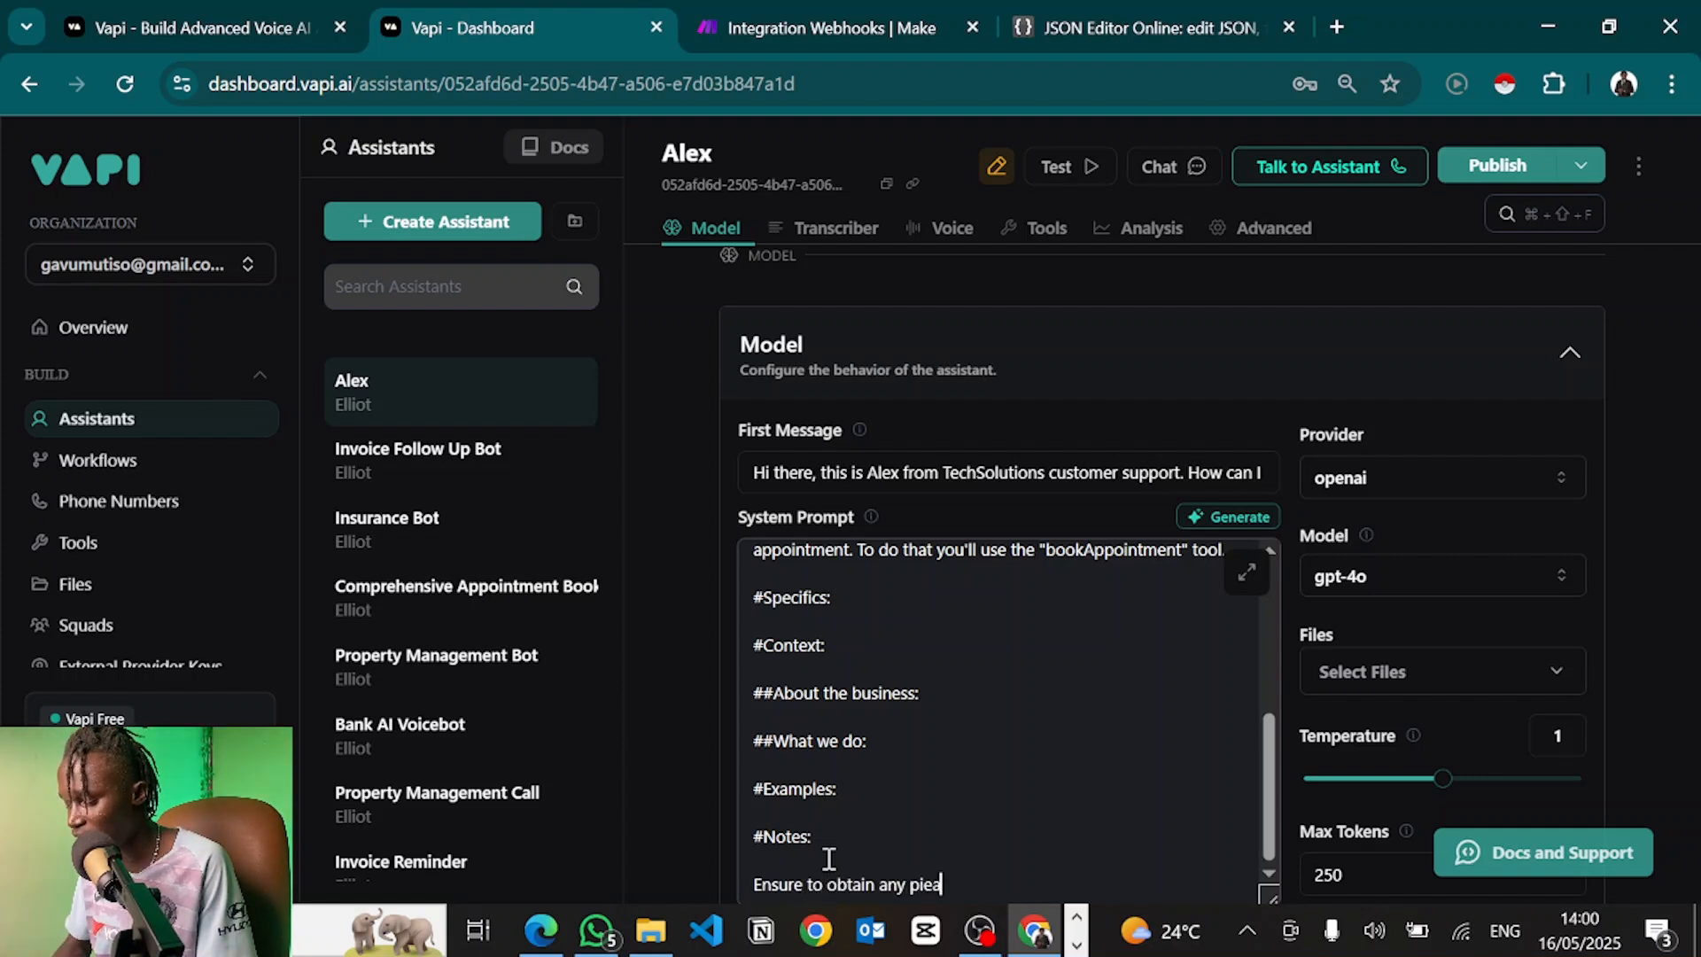
{"action": "key", "text": "BackSpace"}
{"action": "type", "text": "ces of in"}
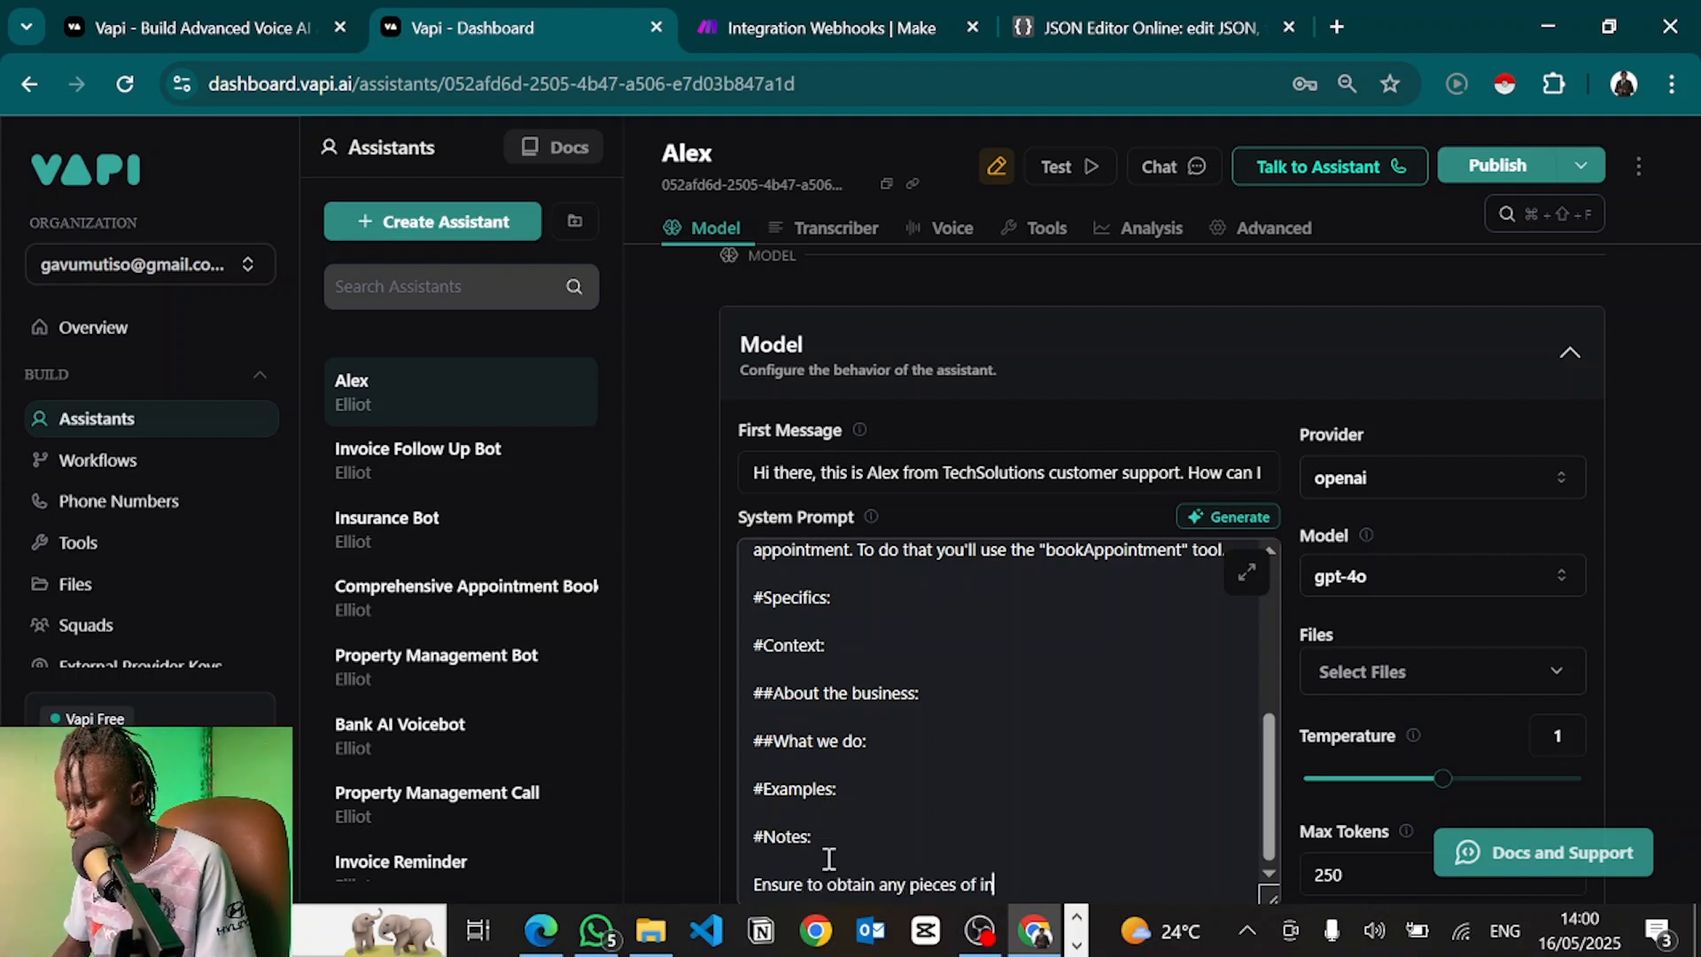
{"action": "type", "text": "formation from the us"}
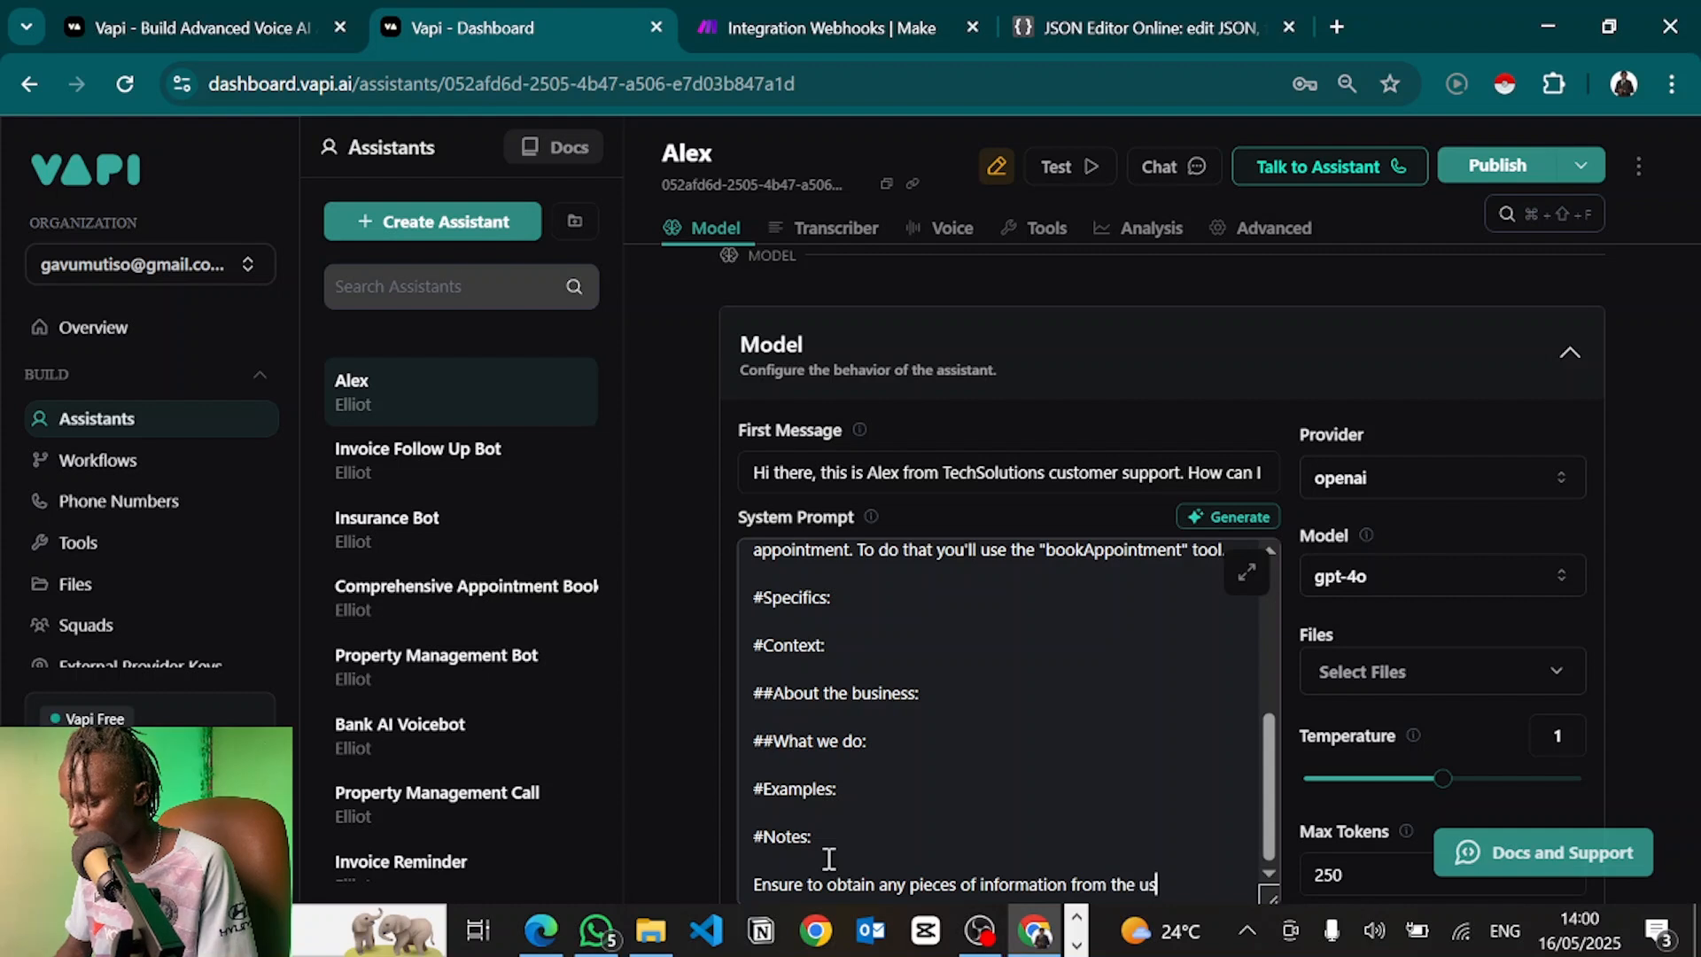
{"action": "type", "text": "er, one at a time, this is"}
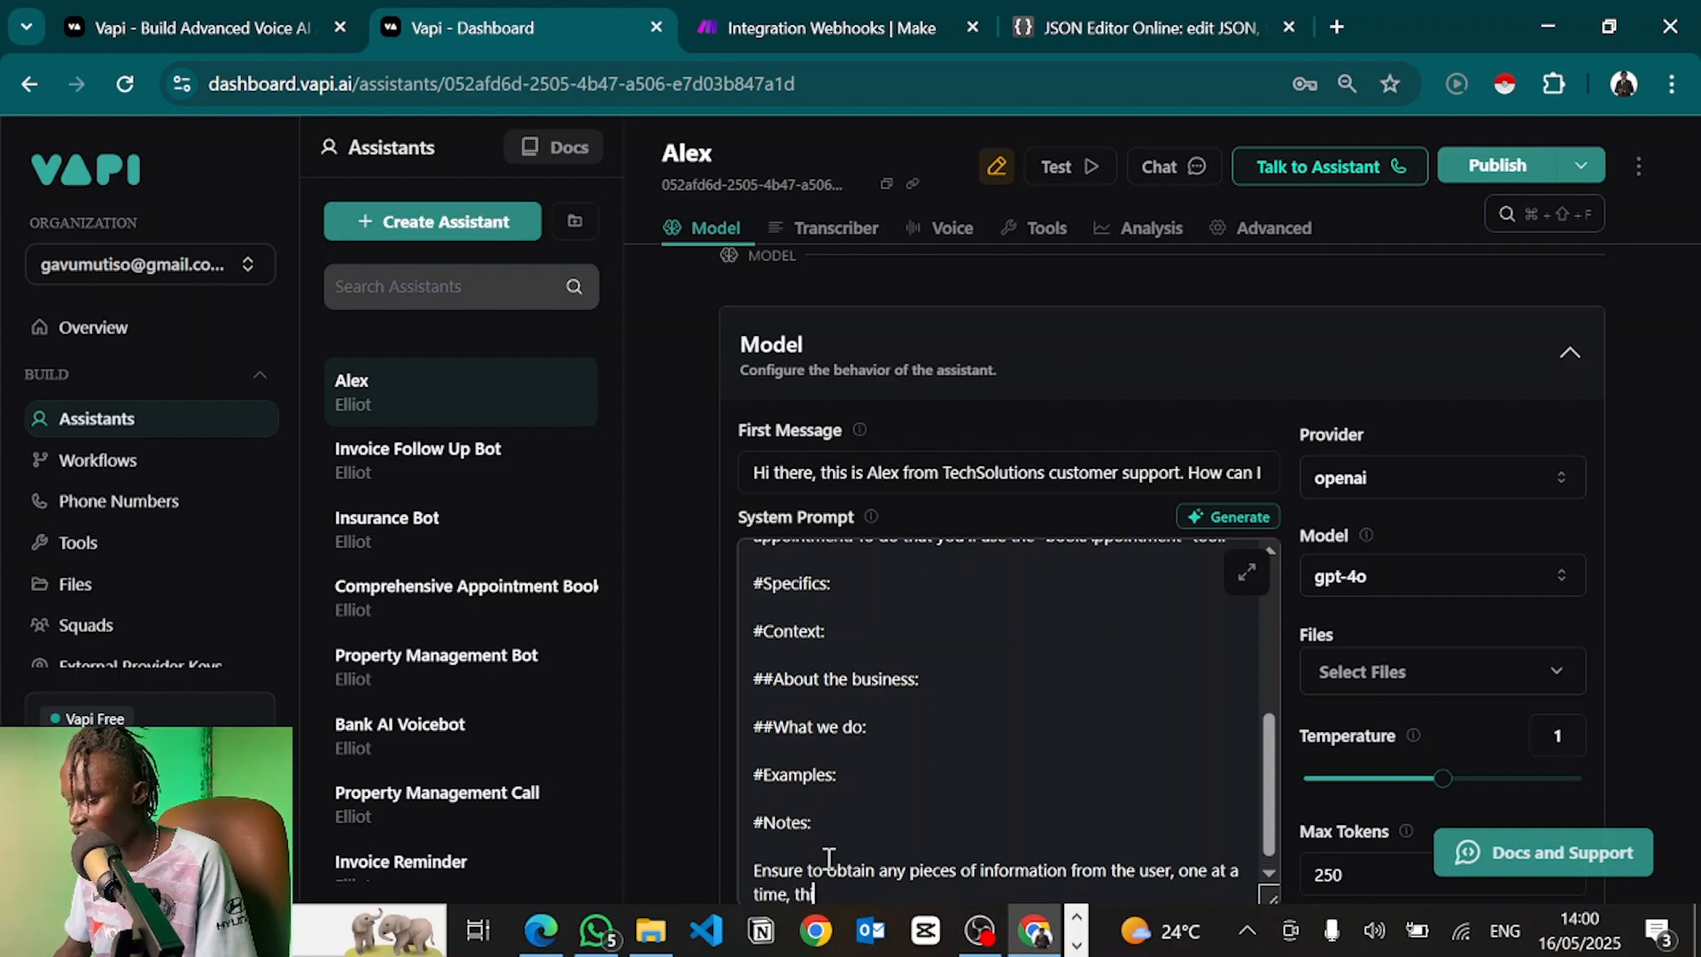
{"action": "type", "text": " very critical."}
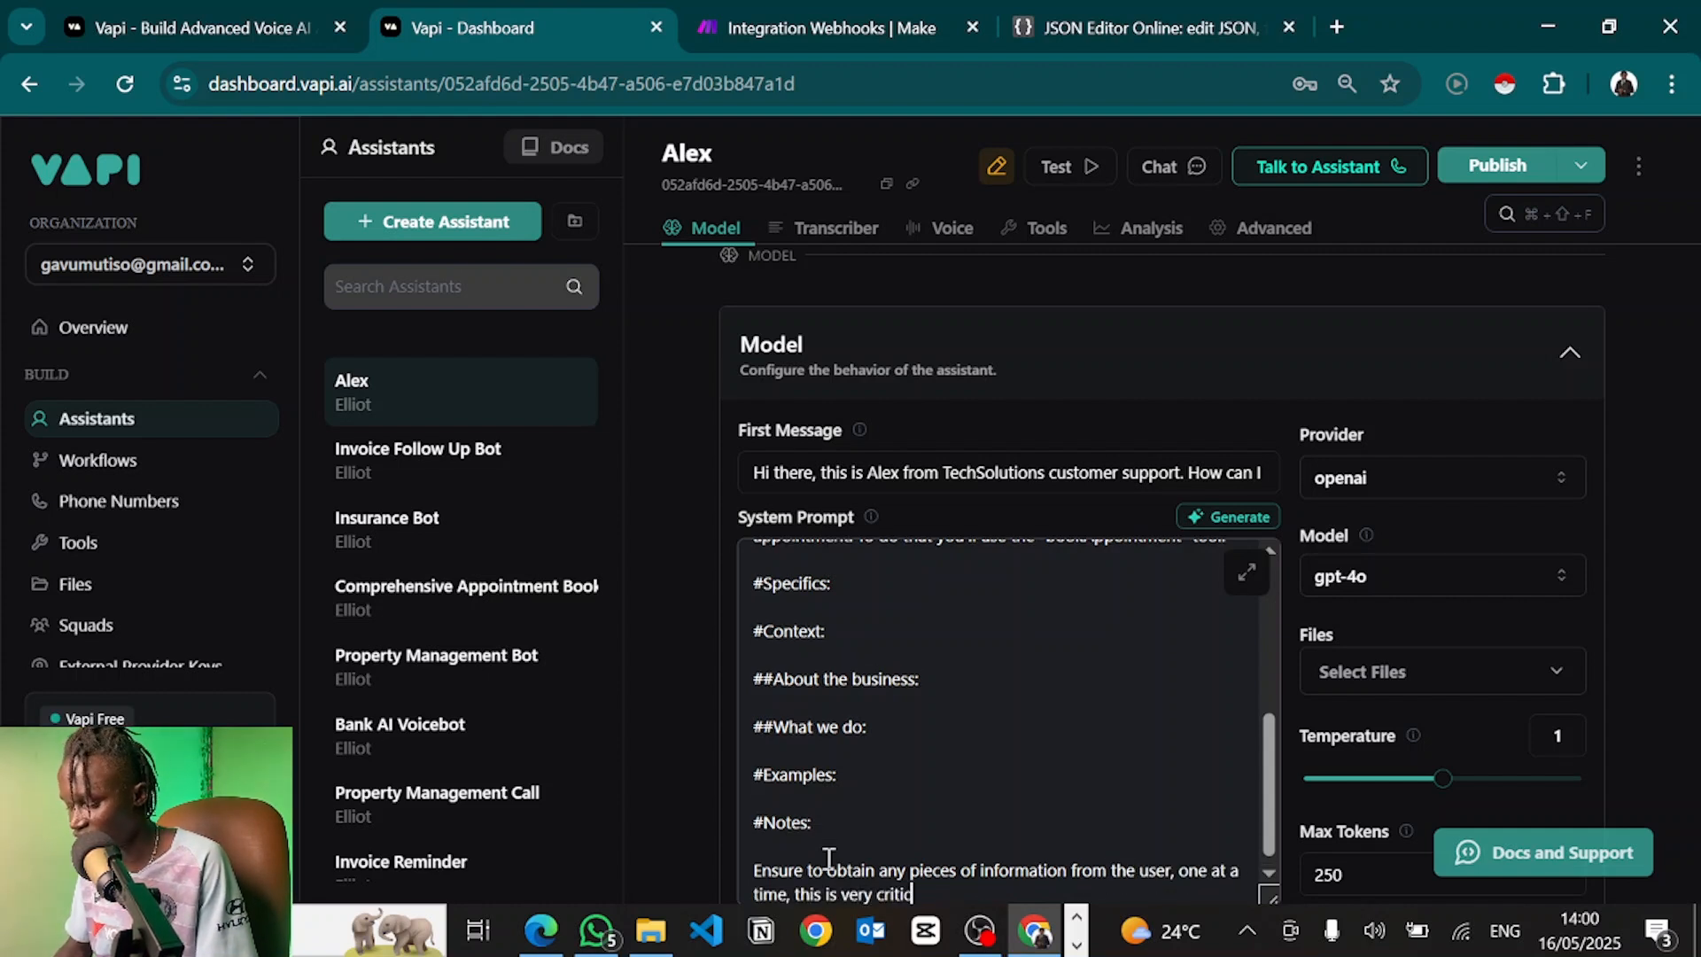
{"action": "key", "text": "ctrl+shift+Left"}
{"action": "key", "text": "ctrl+shift+Left"}
{"action": "key", "text": "ctrl+shift+Left"}
{"action": "key", "text": "ctrl+shift+Left"}
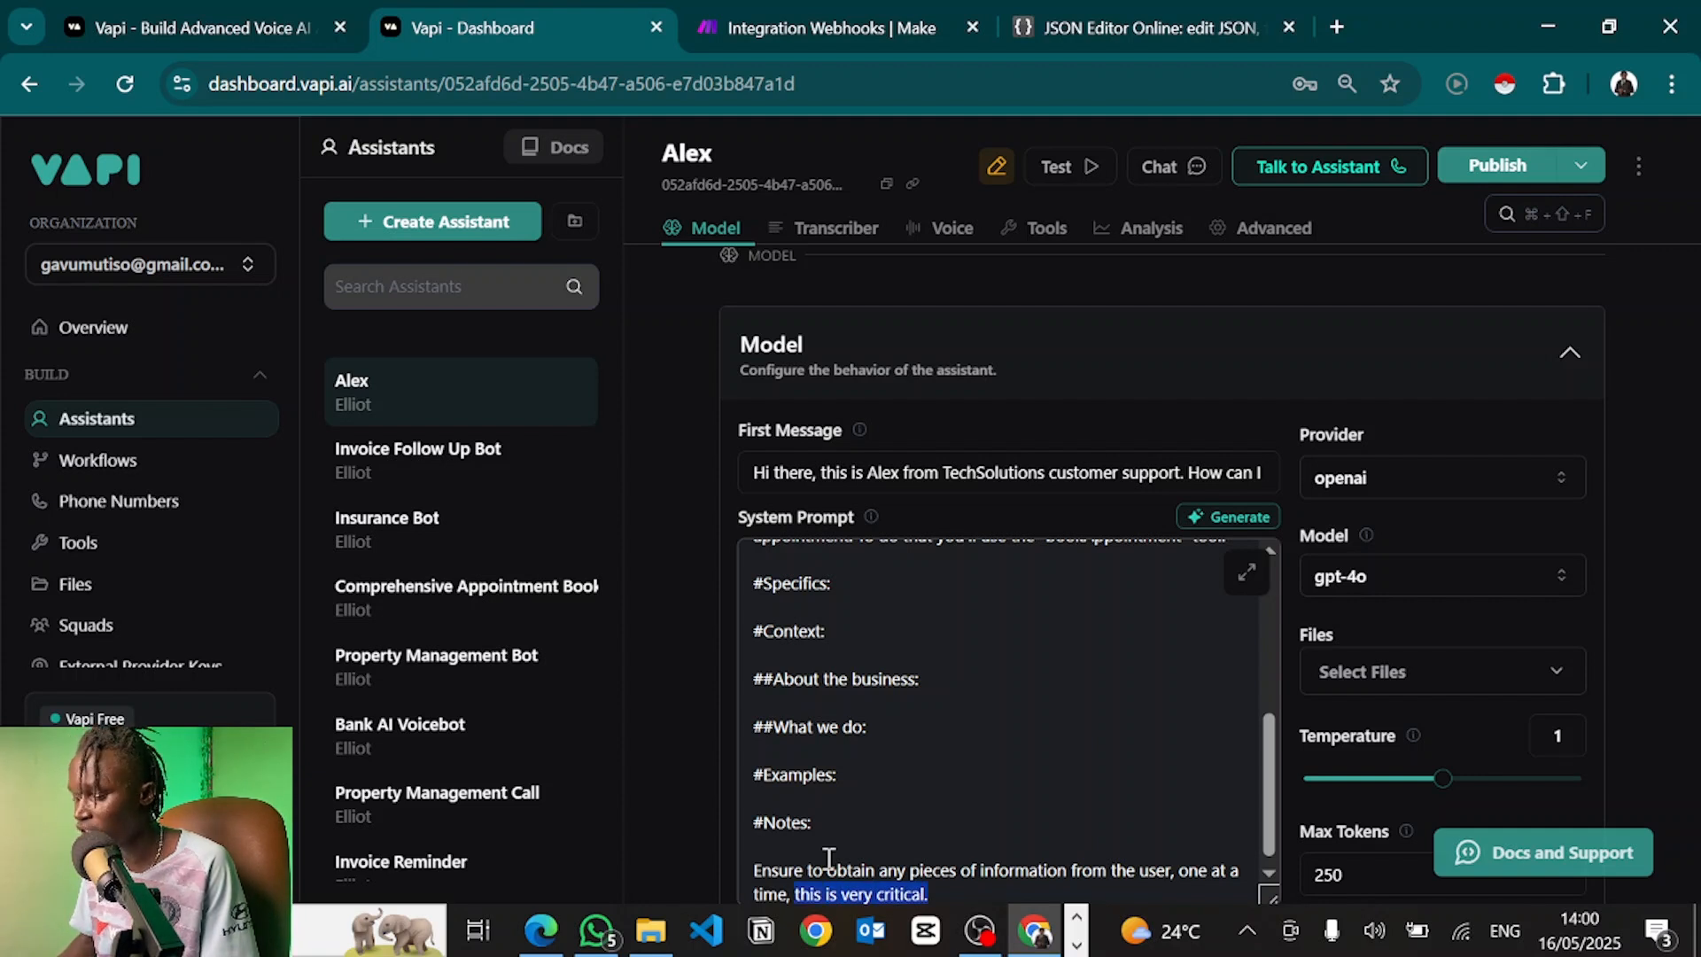
{"action": "scroll", "coordinate": [828, 858], "scroll_direction": "down", "scroll_amount": 1}
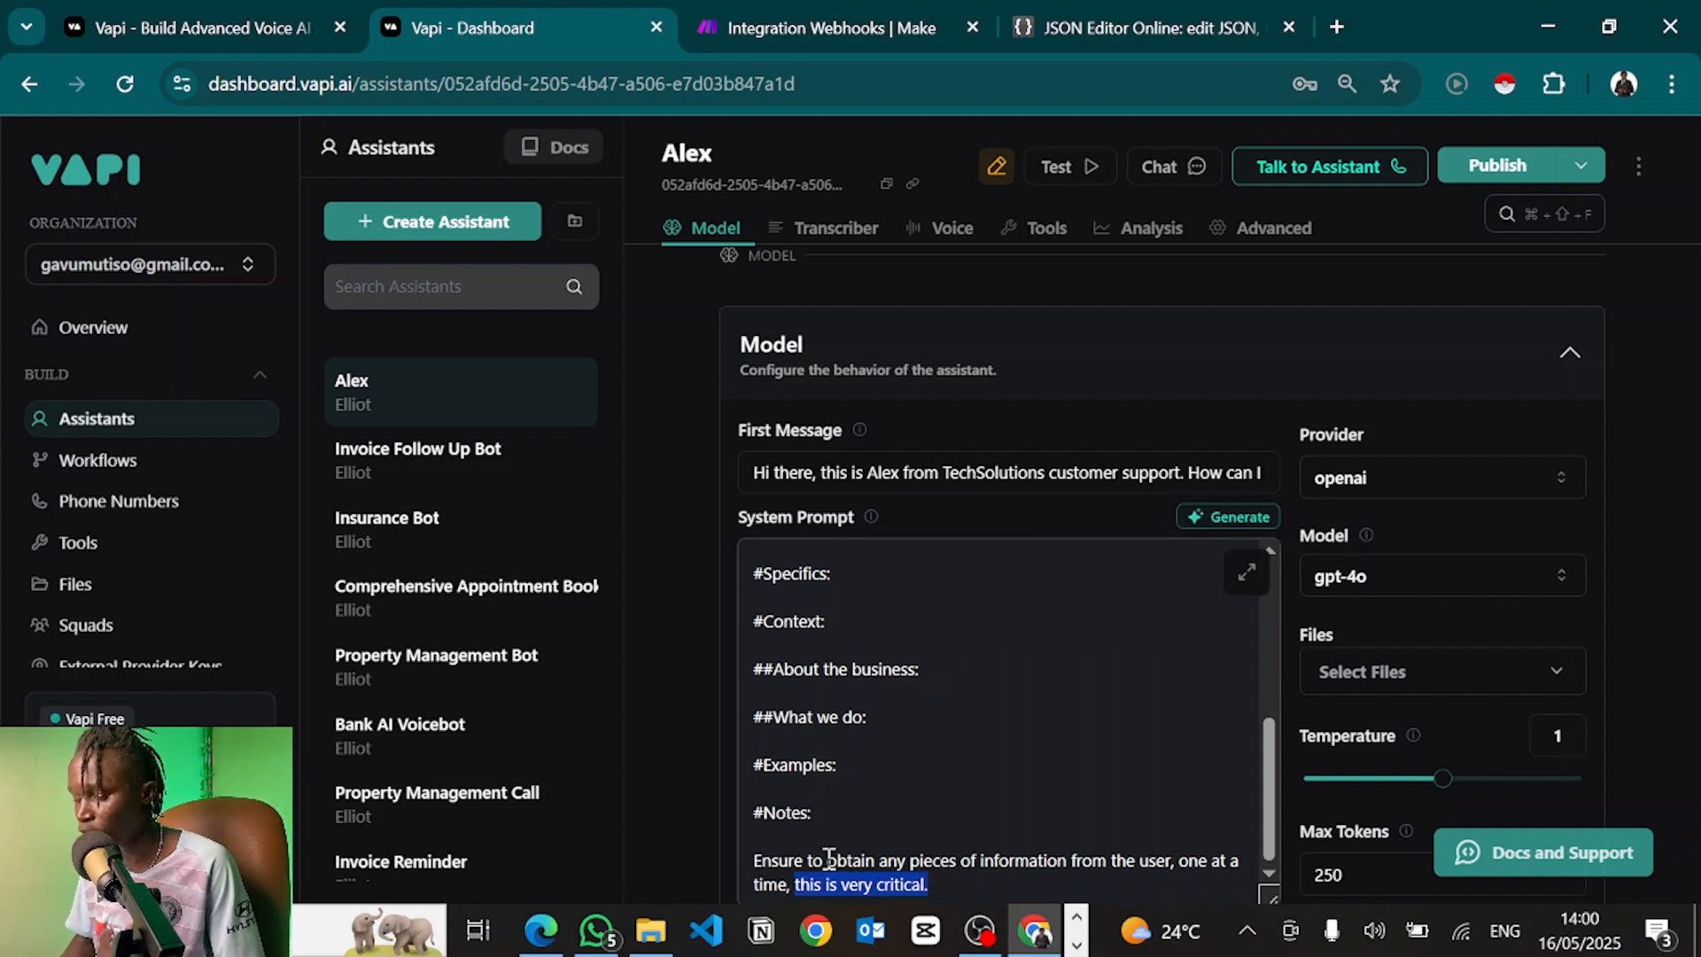
{"action": "left_click", "coordinate": [986, 893]}
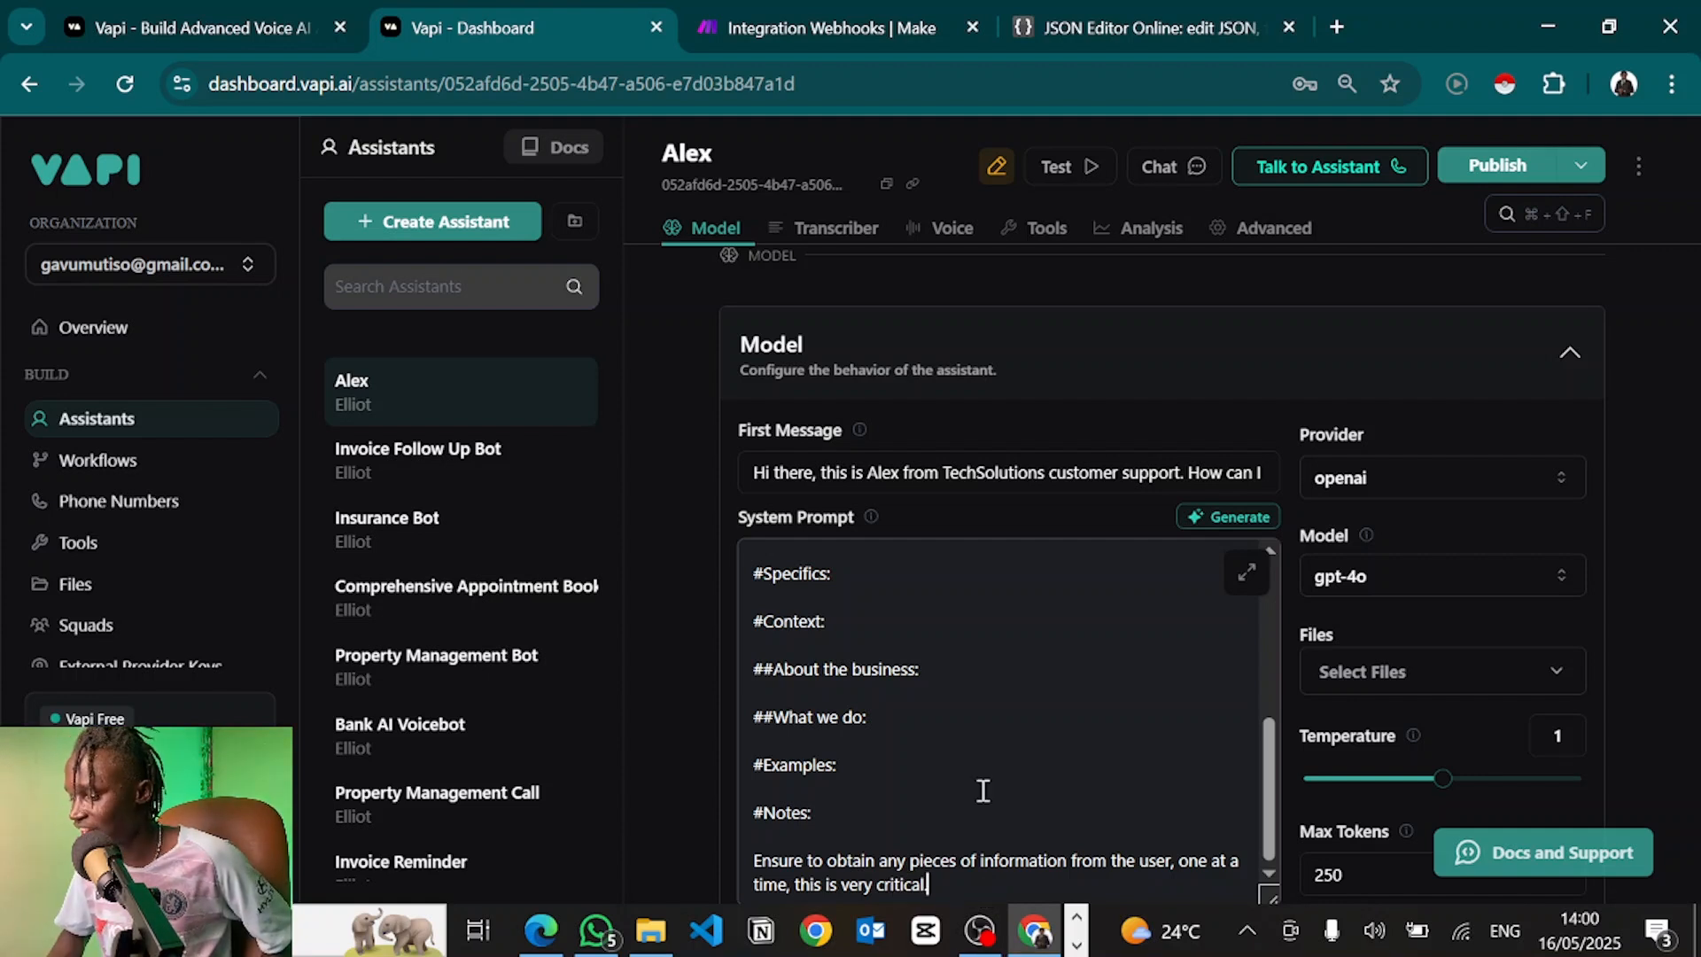
Publish the updated prompt and start a voice test call with Alex
{"action": "left_click", "coordinate": [1500, 150]}
{"action": "left_click", "coordinate": [1317, 165]}
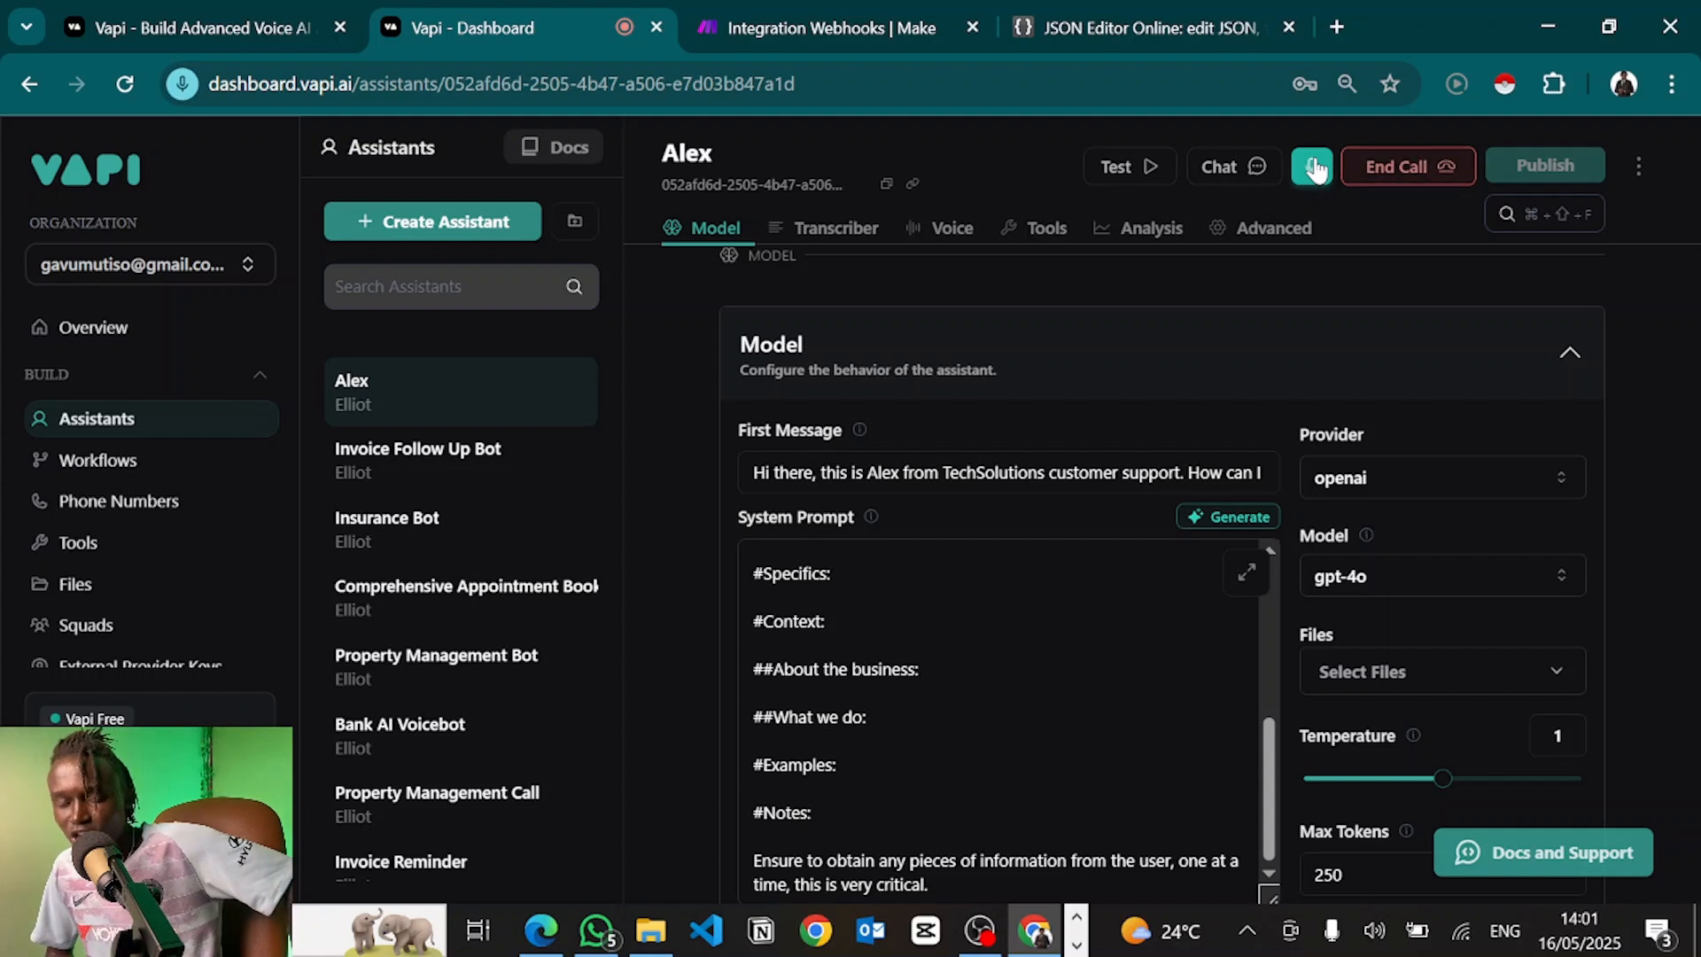
{"action": "left_click", "coordinate": [851, 11]}
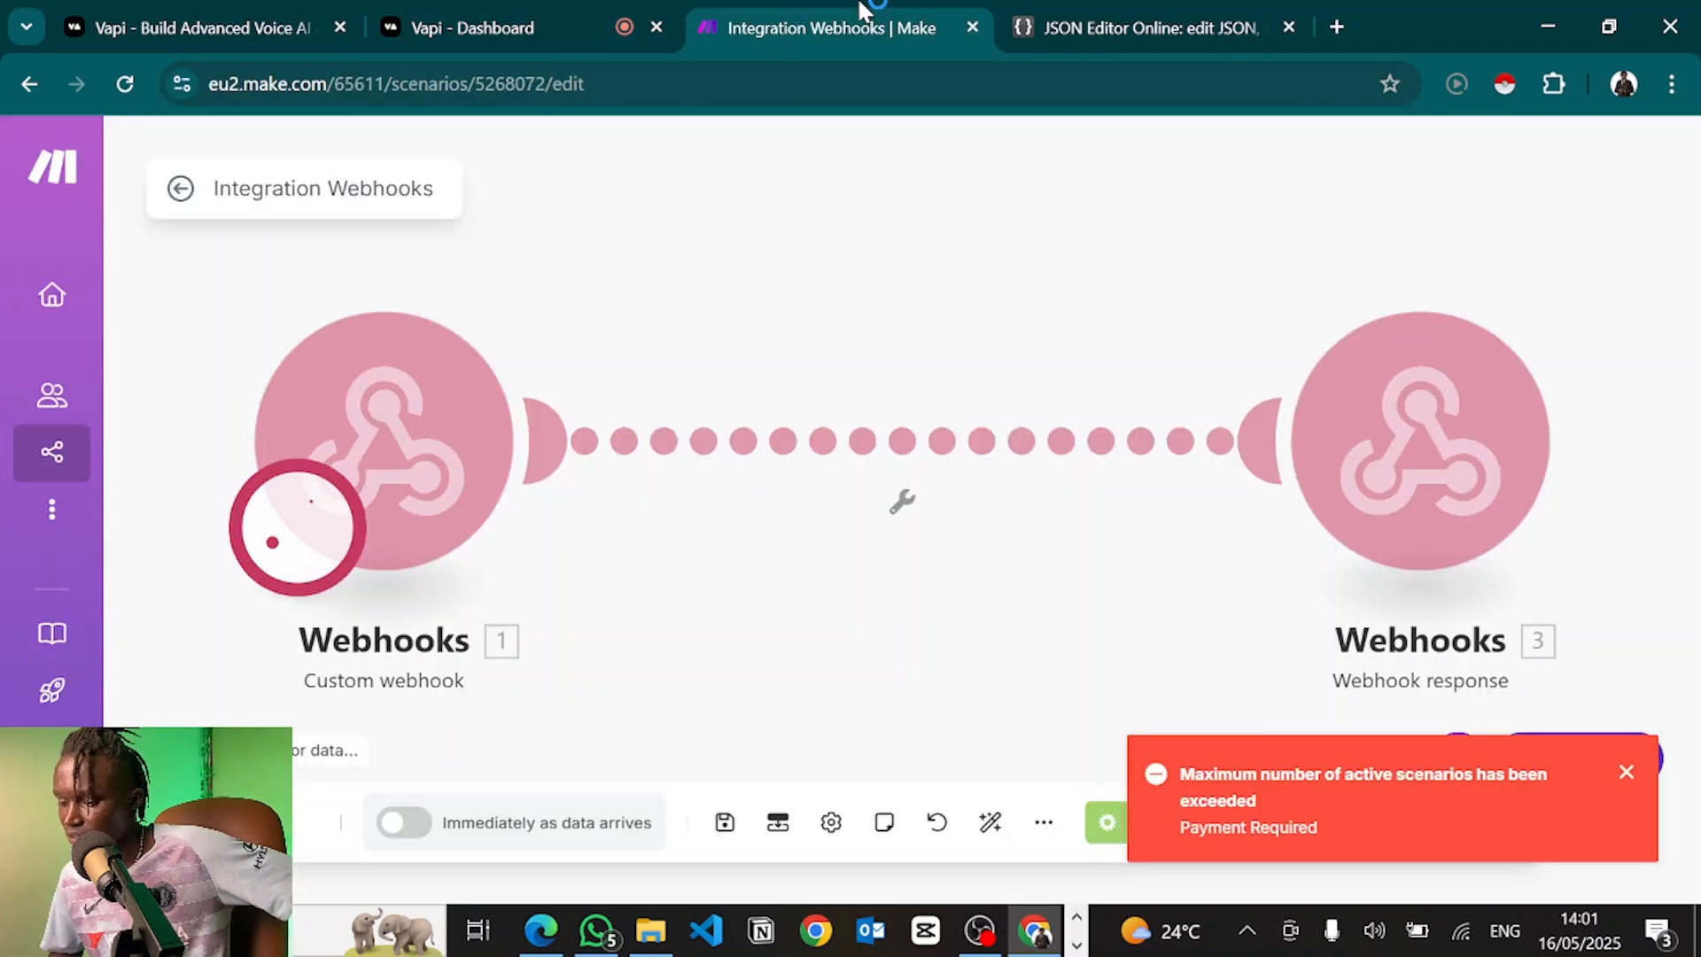
{"action": "left_click", "coordinate": [530, 12]}
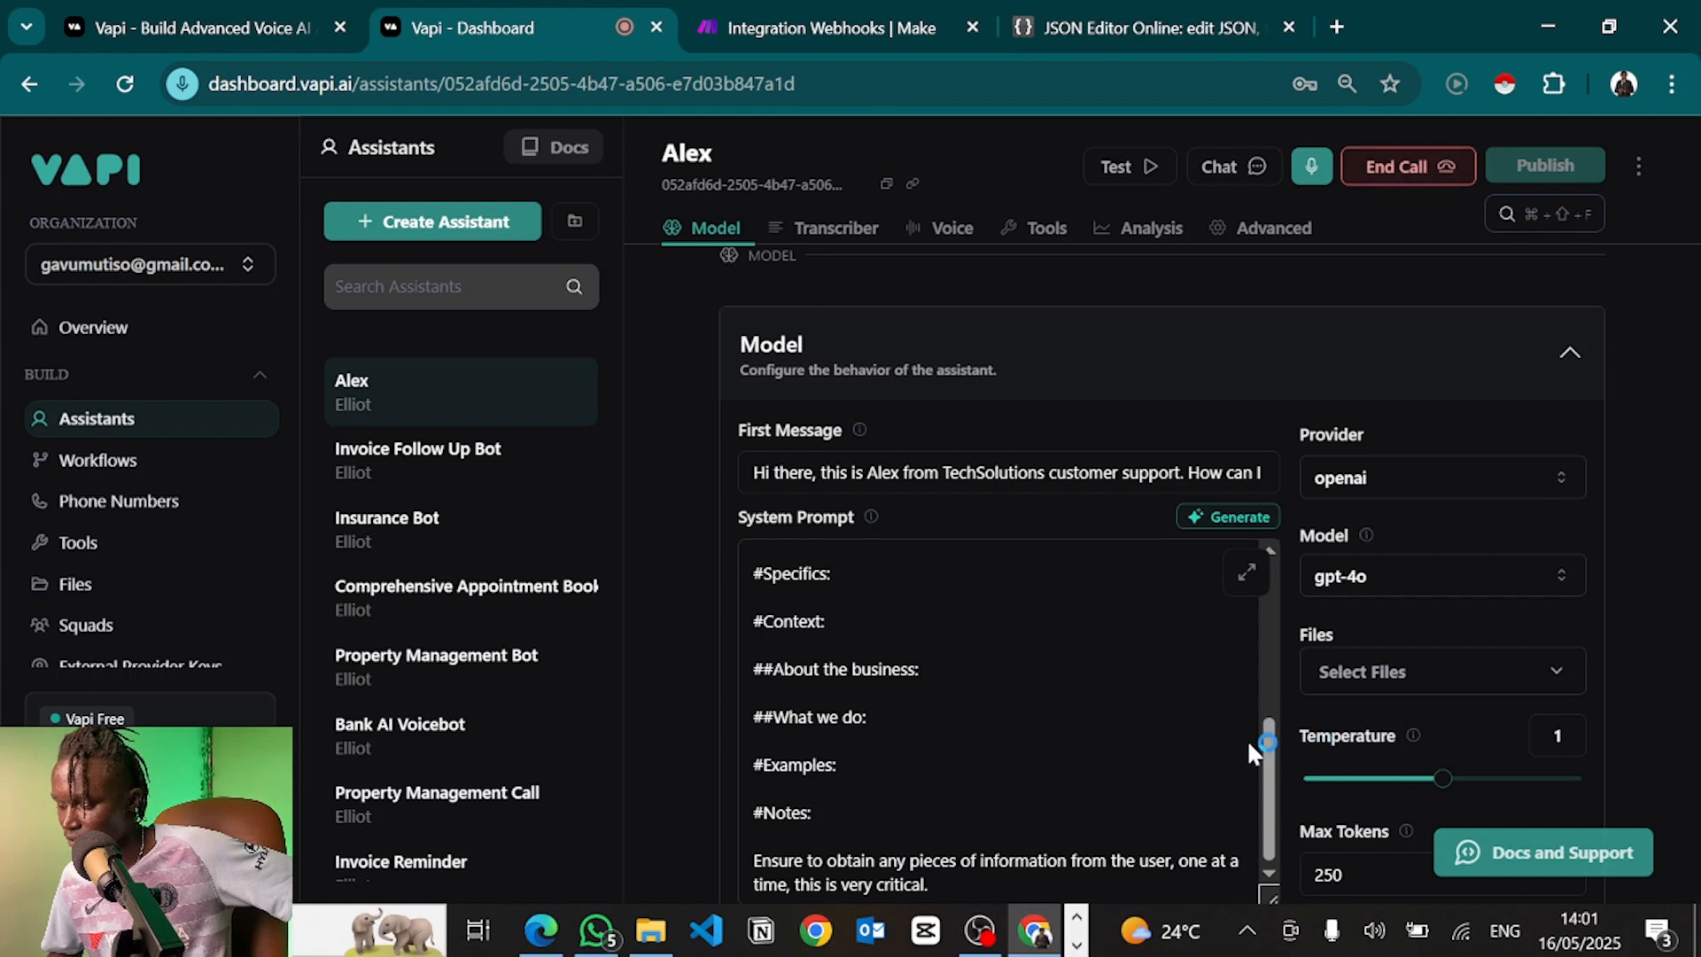
{"action": "scroll", "coordinate": [1169, 721], "scroll_direction": "down", "scroll_amount": 2}
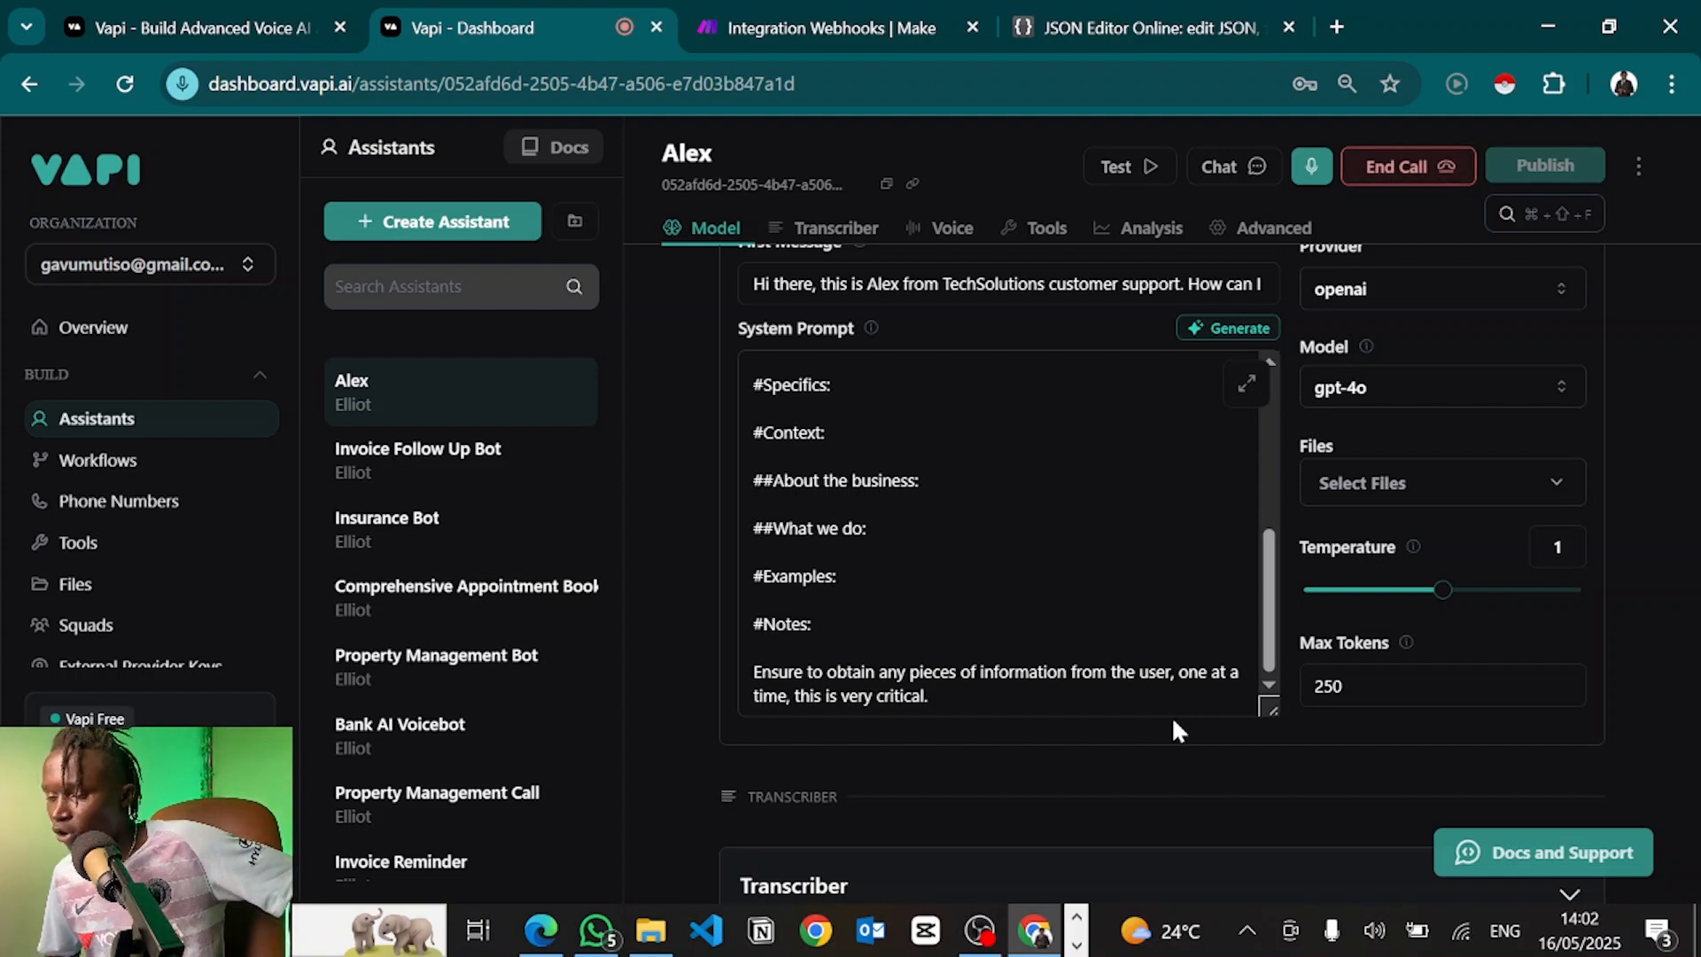
End the voice test call with Alex
{"action": "left_click", "coordinate": [844, 10]}
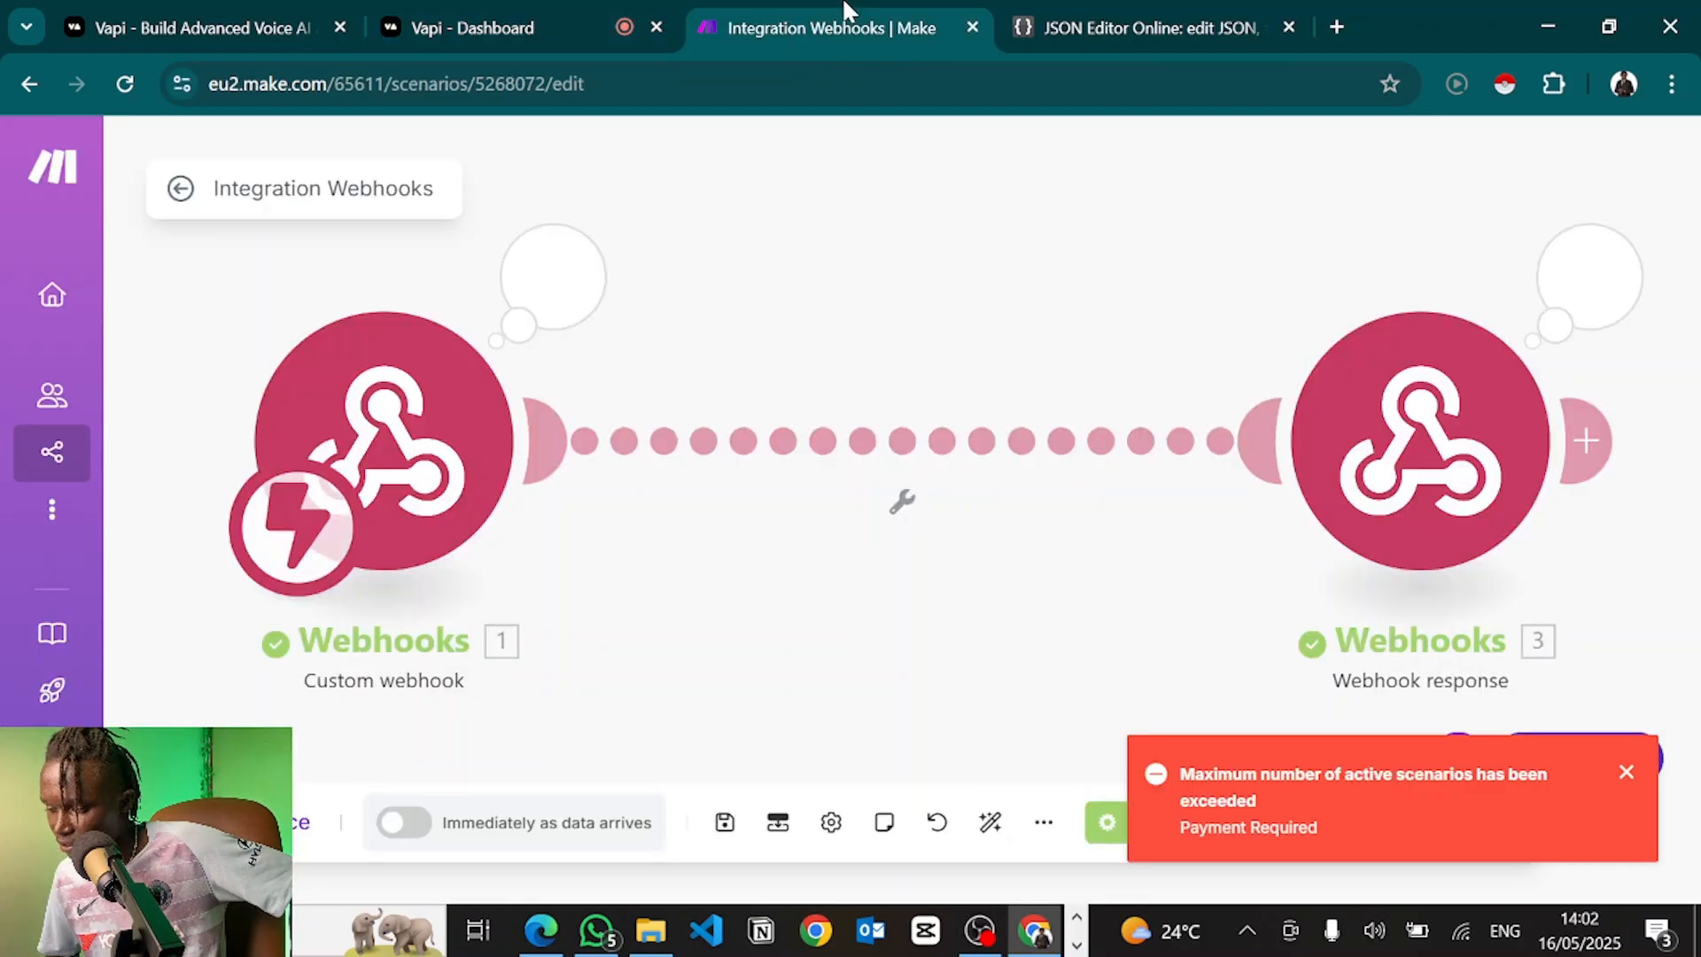
{"action": "left_click", "coordinate": [582, 12]}
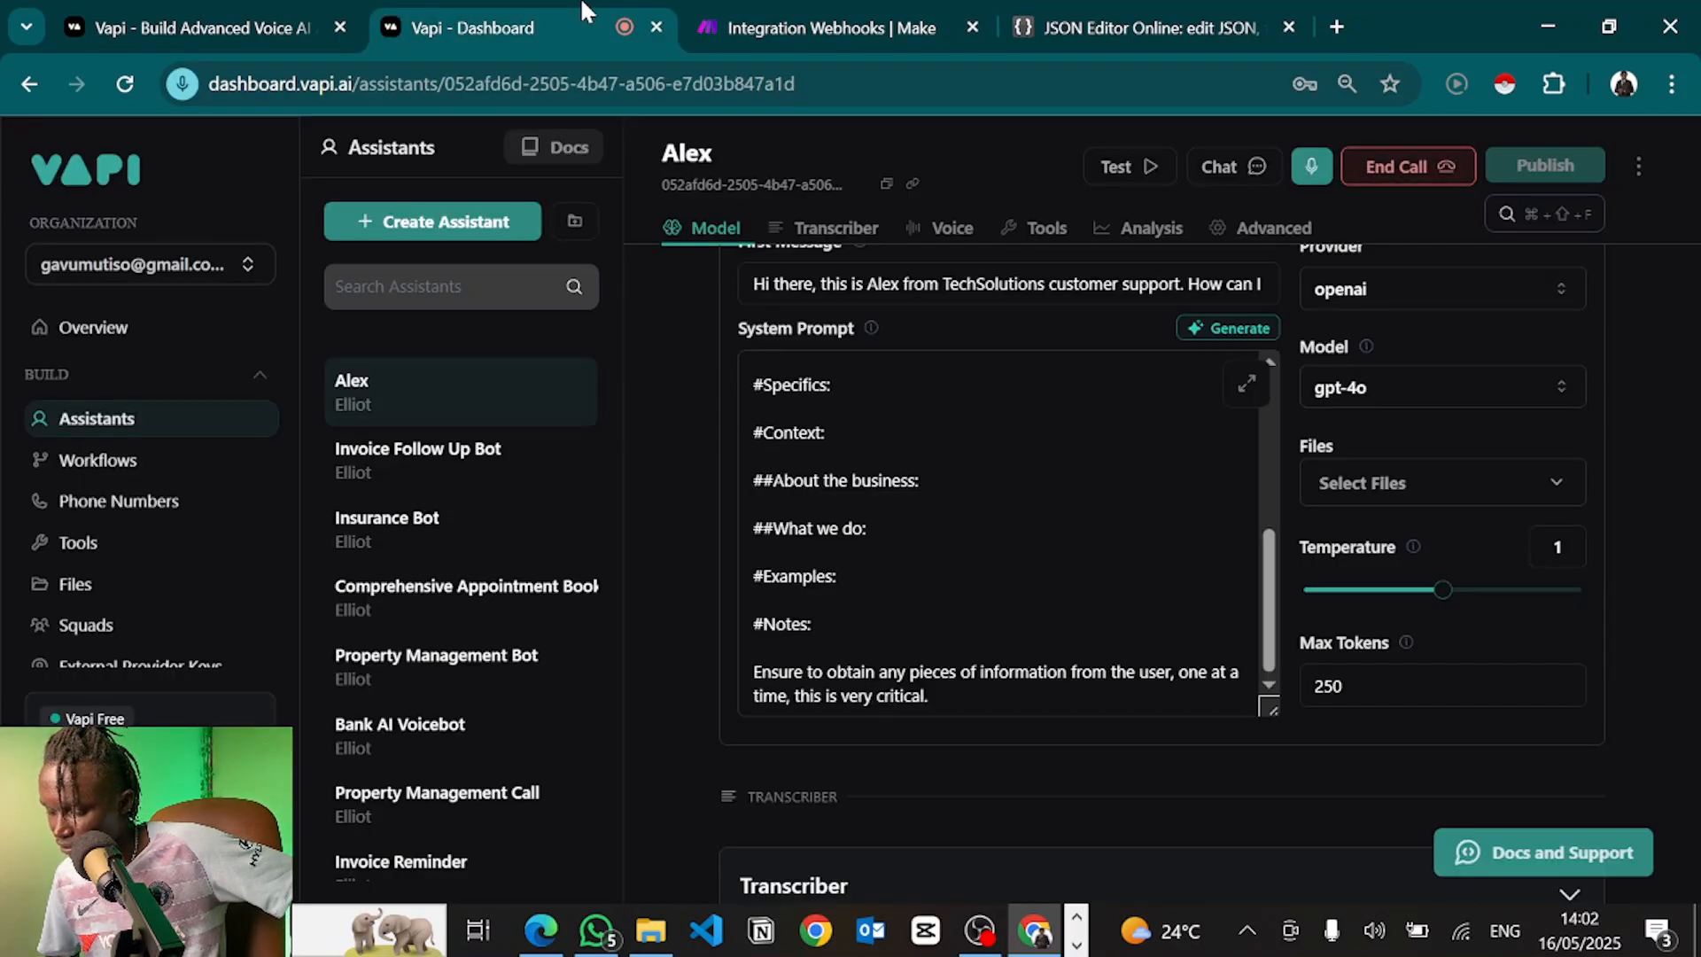
{"action": "left_click", "coordinate": [1418, 171]}
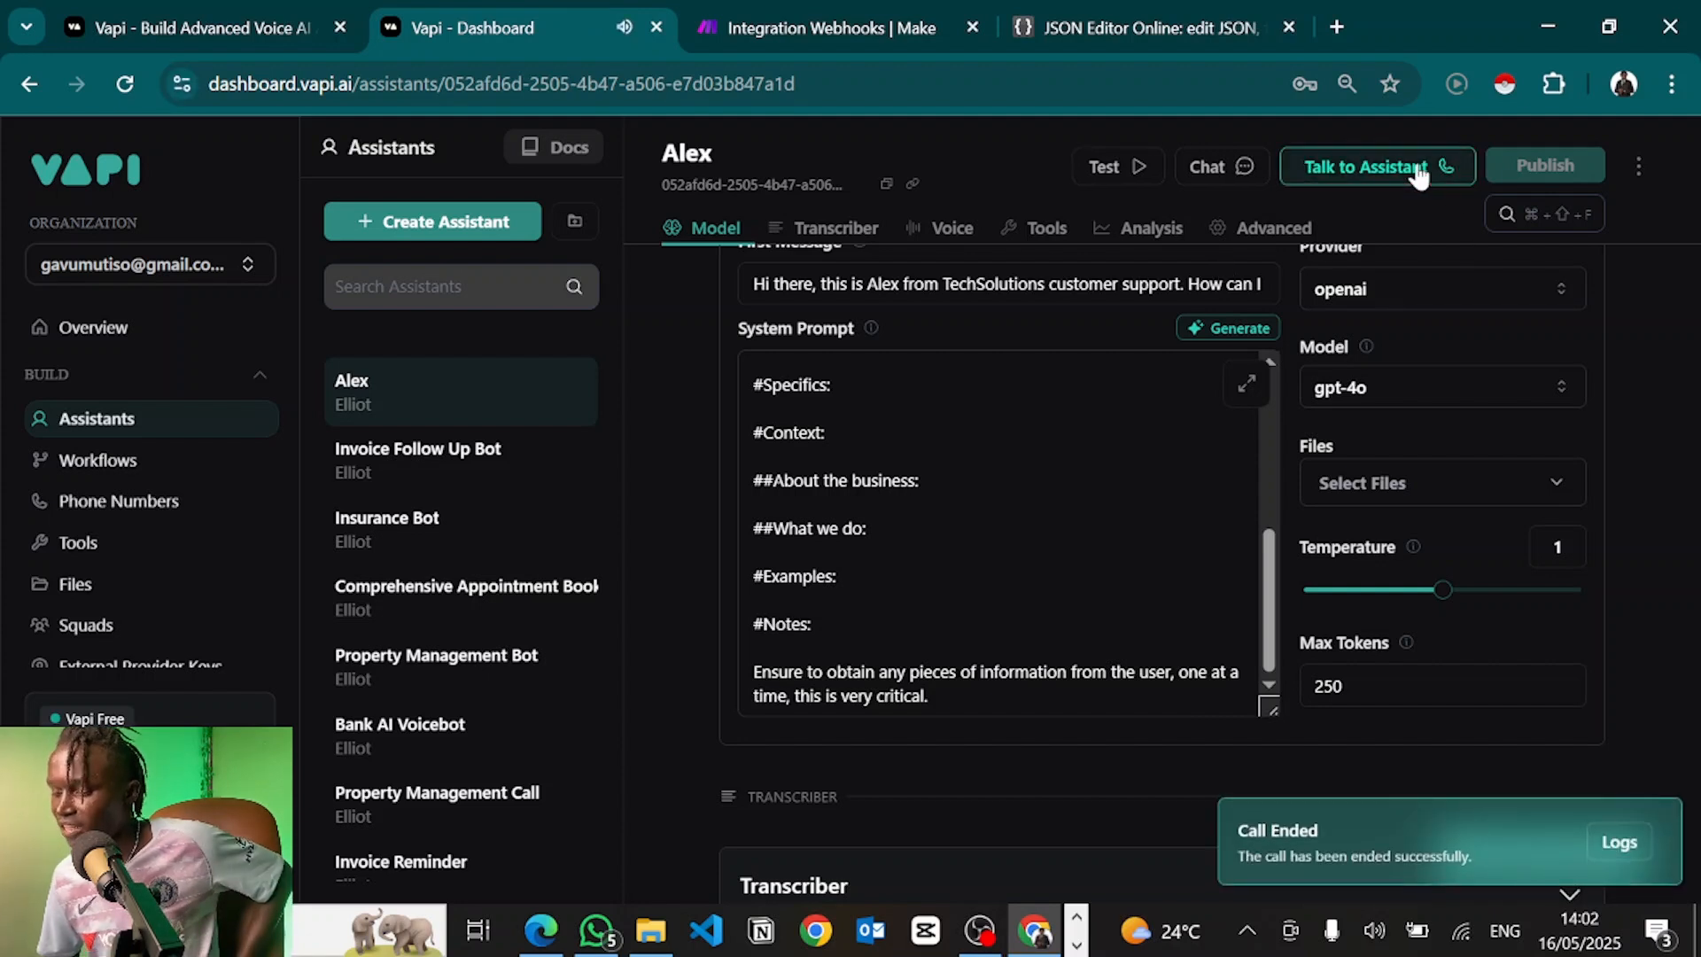
In Make, inspect the Webhook response output JSON, noting the empty toolCallId value
{"action": "left_click", "coordinate": [784, 16]}
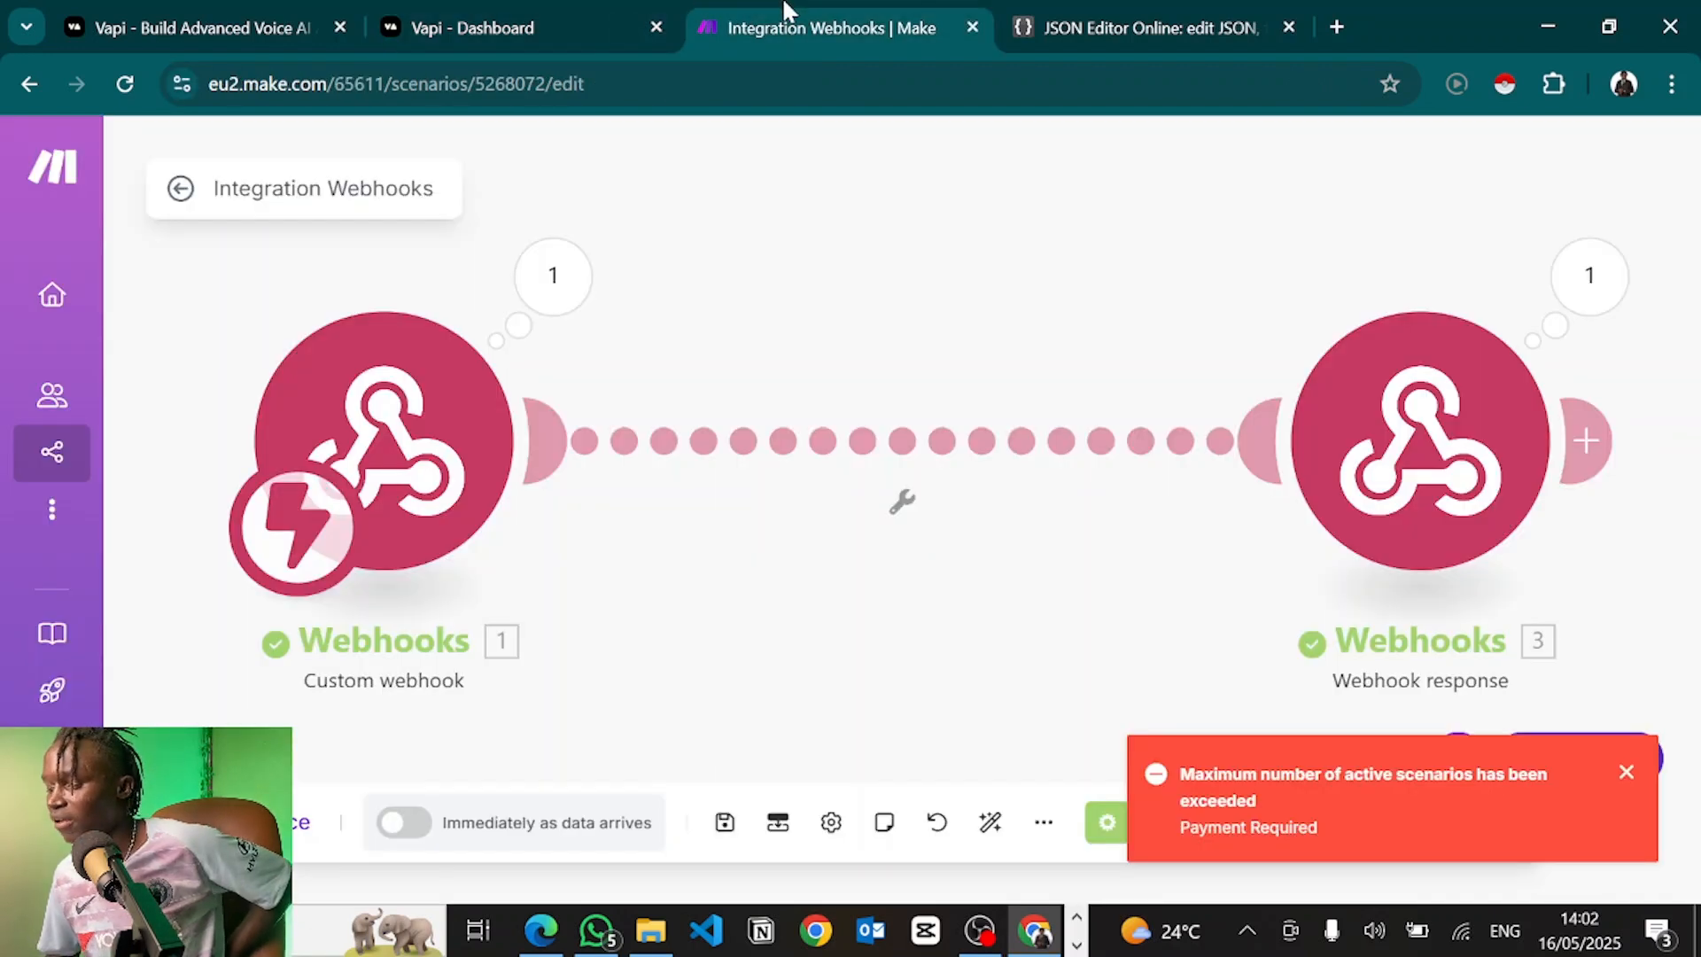
{"action": "left_click", "coordinate": [1590, 277]}
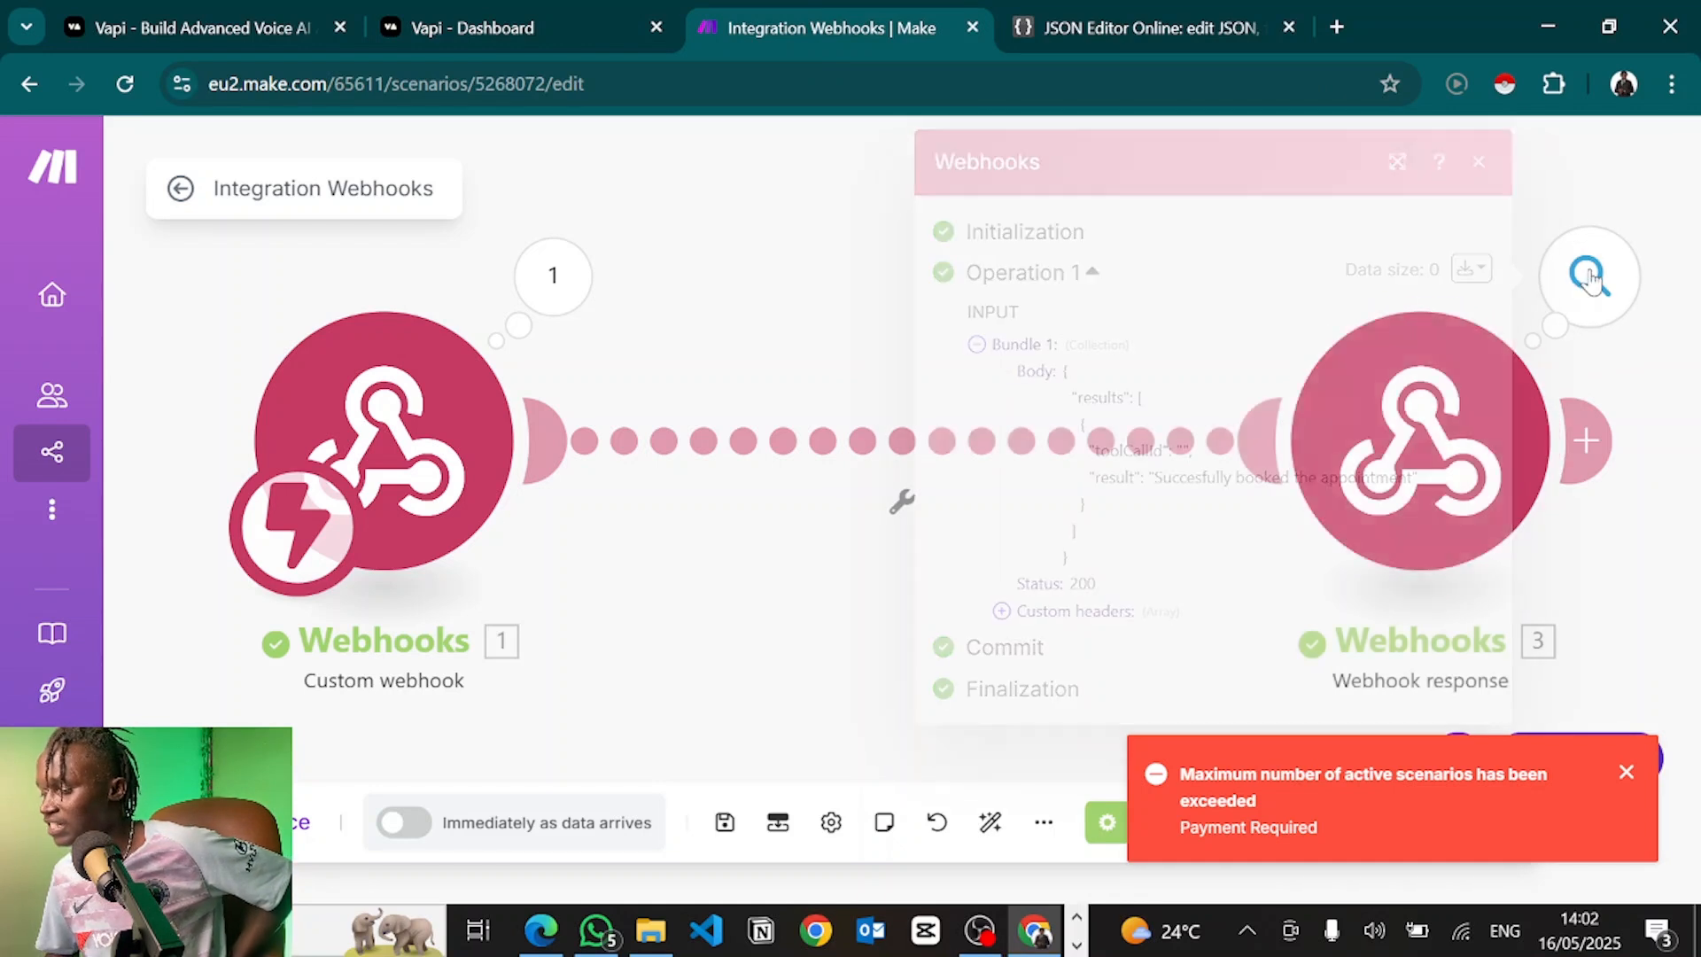
{"action": "left_click", "coordinate": [1590, 278]}
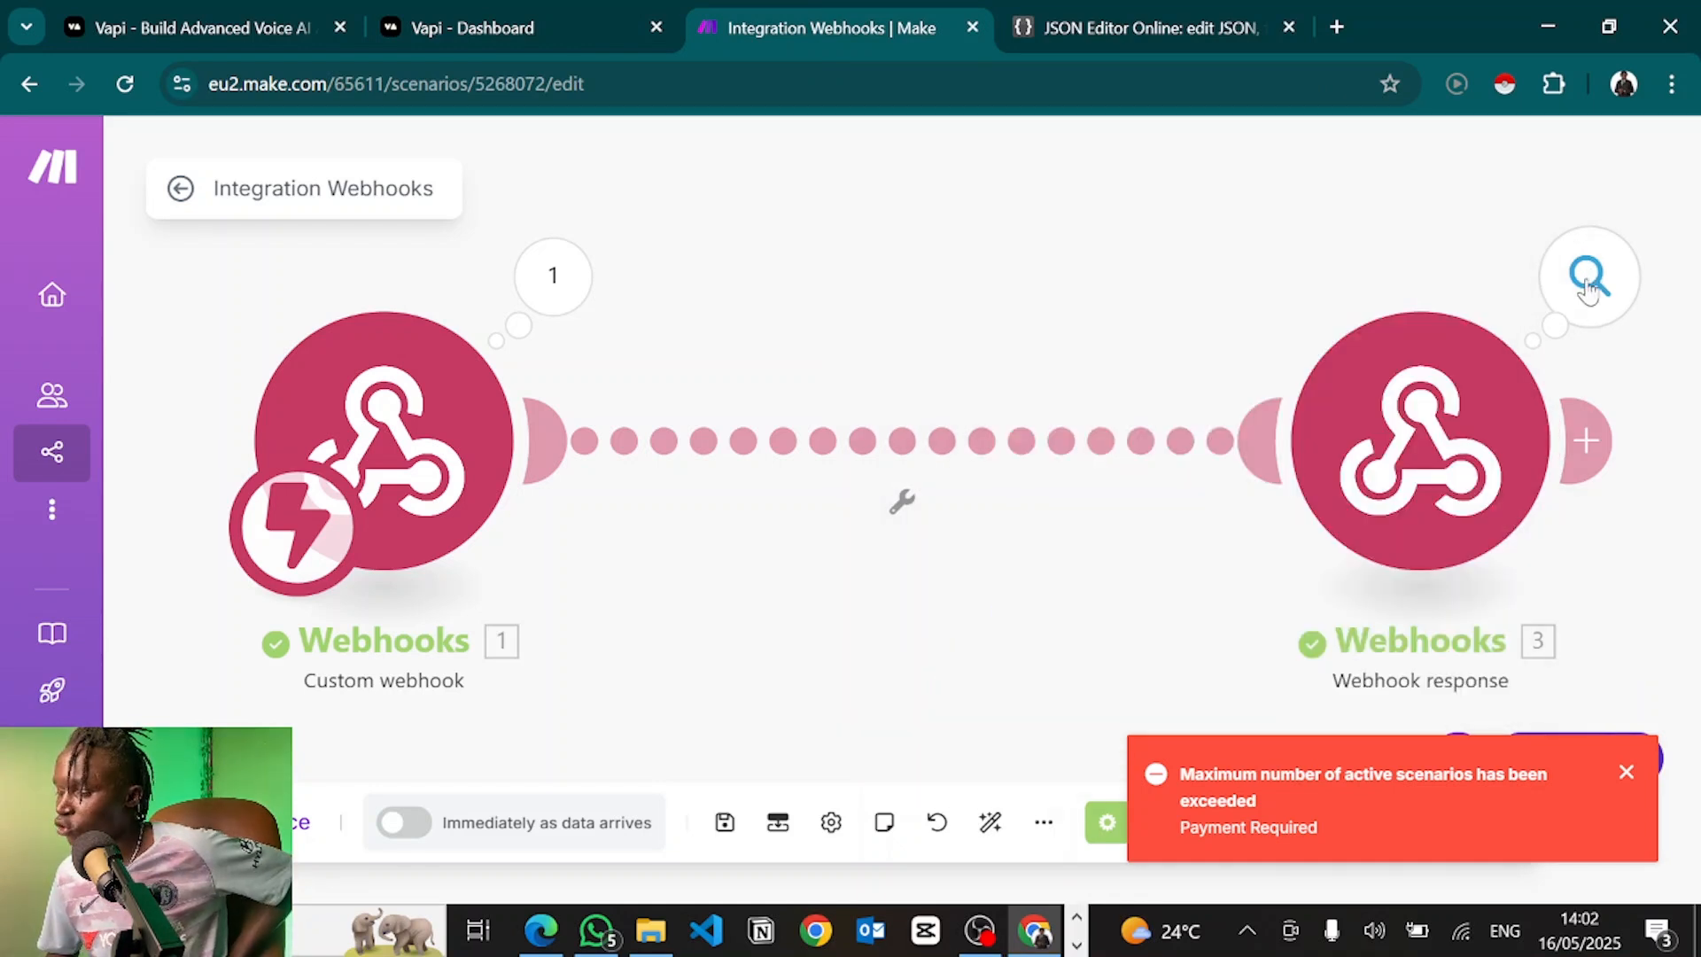
{"action": "left_click", "coordinate": [1589, 277]}
{"action": "left_click_drag", "start_coordinate": [1067, 421], "coordinate": [1185, 558]}
{"action": "left_click", "coordinate": [1185, 558]}
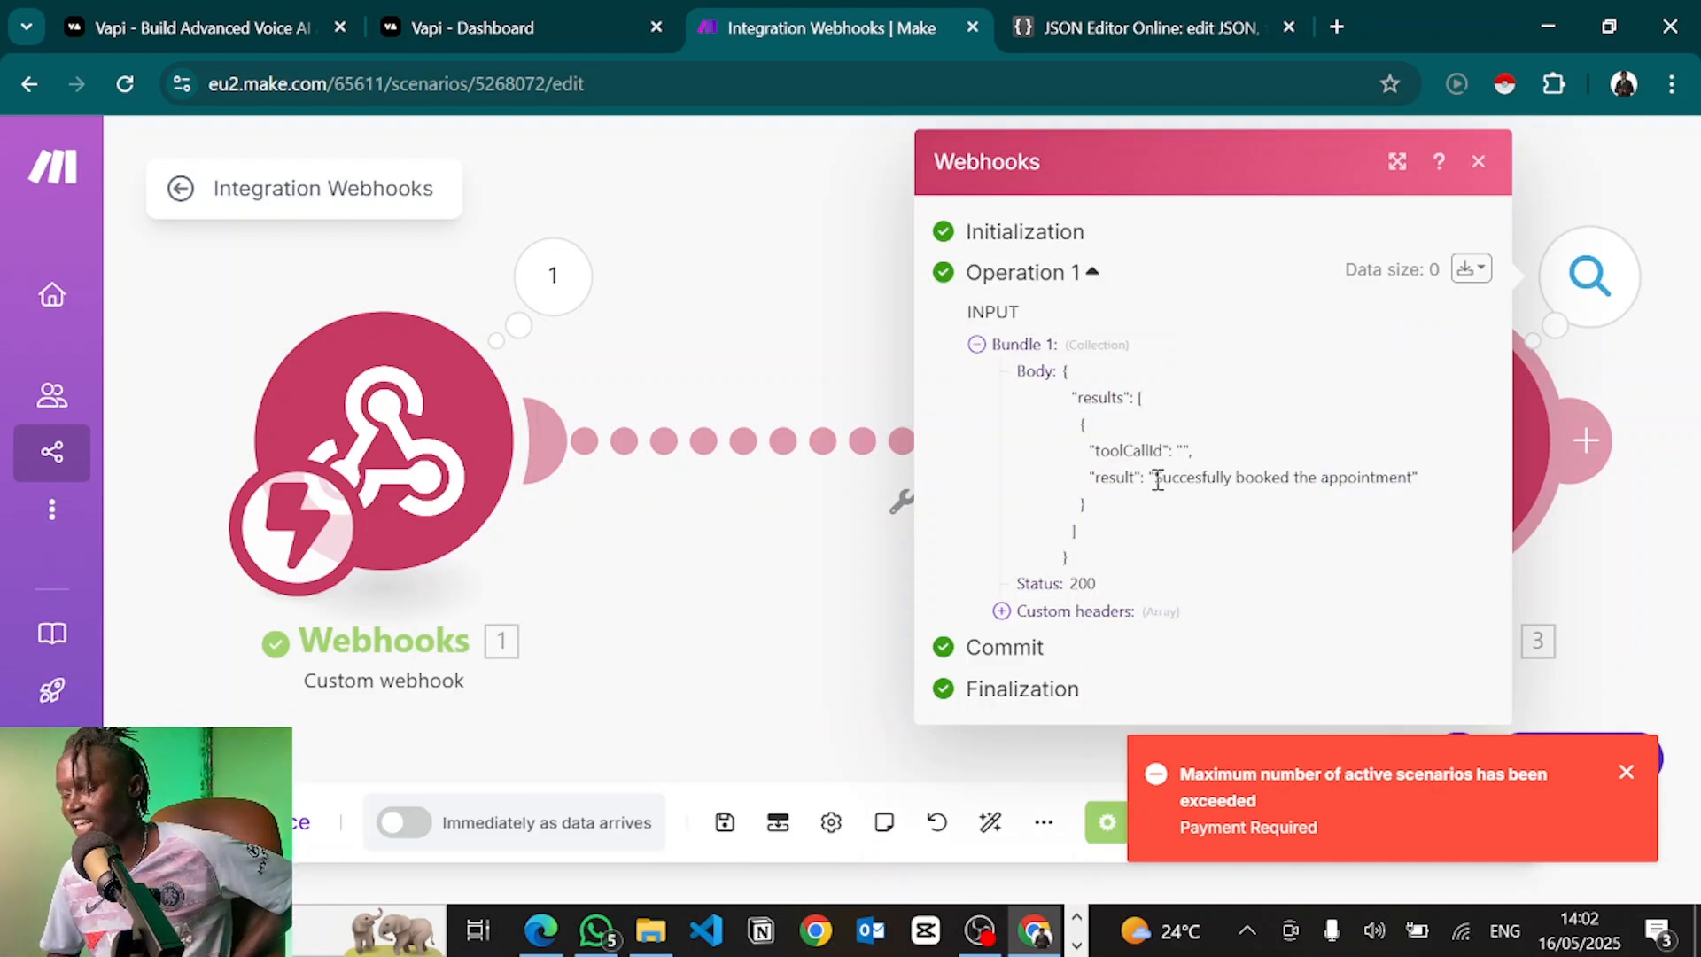
{"action": "left_click_drag", "start_coordinate": [1155, 478], "coordinate": [1401, 477]}
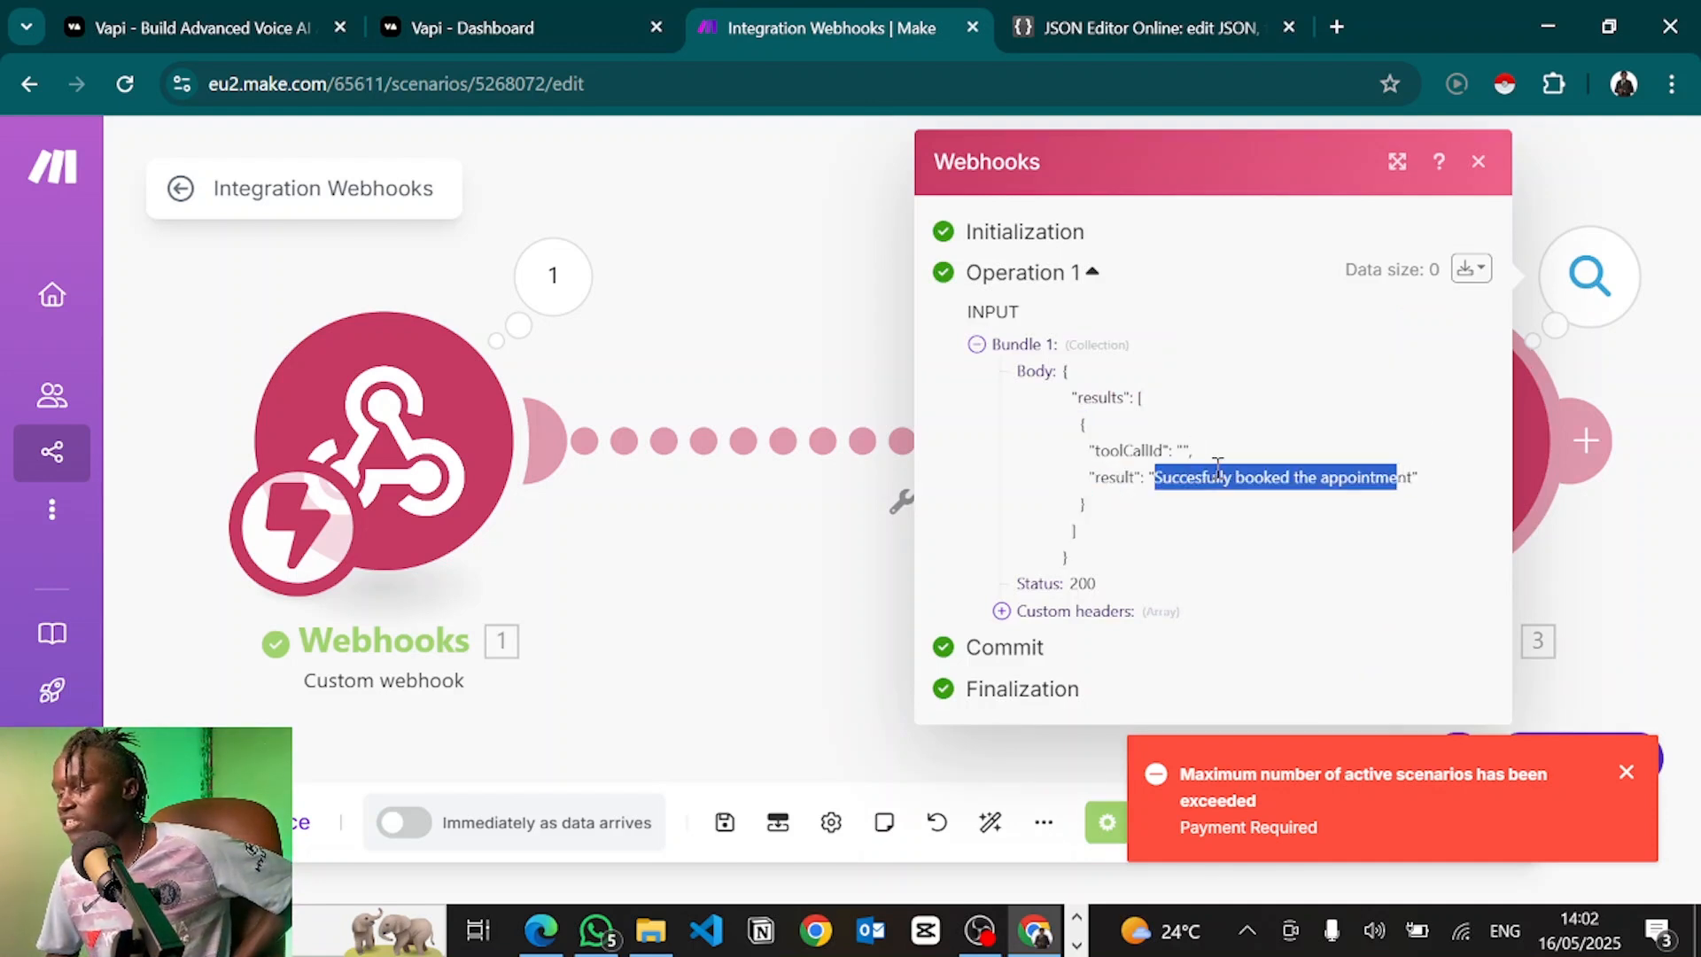
{"action": "double_click", "coordinate": [1182, 449]}
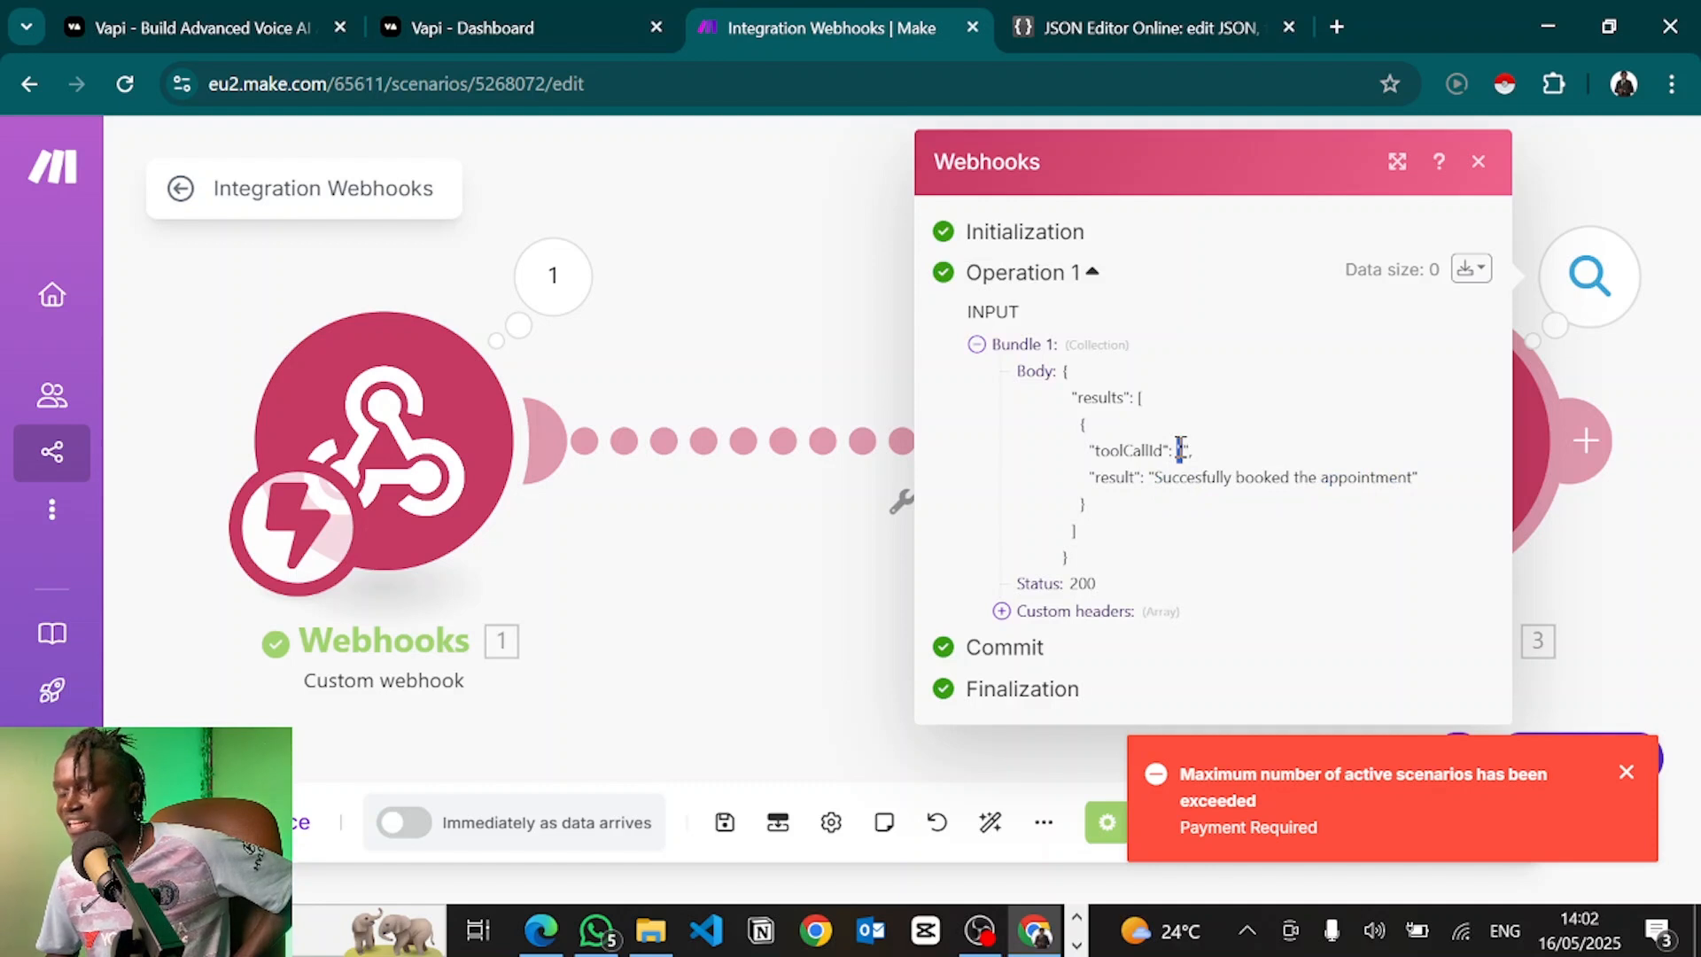
{"action": "left_click", "coordinate": [1180, 448]}
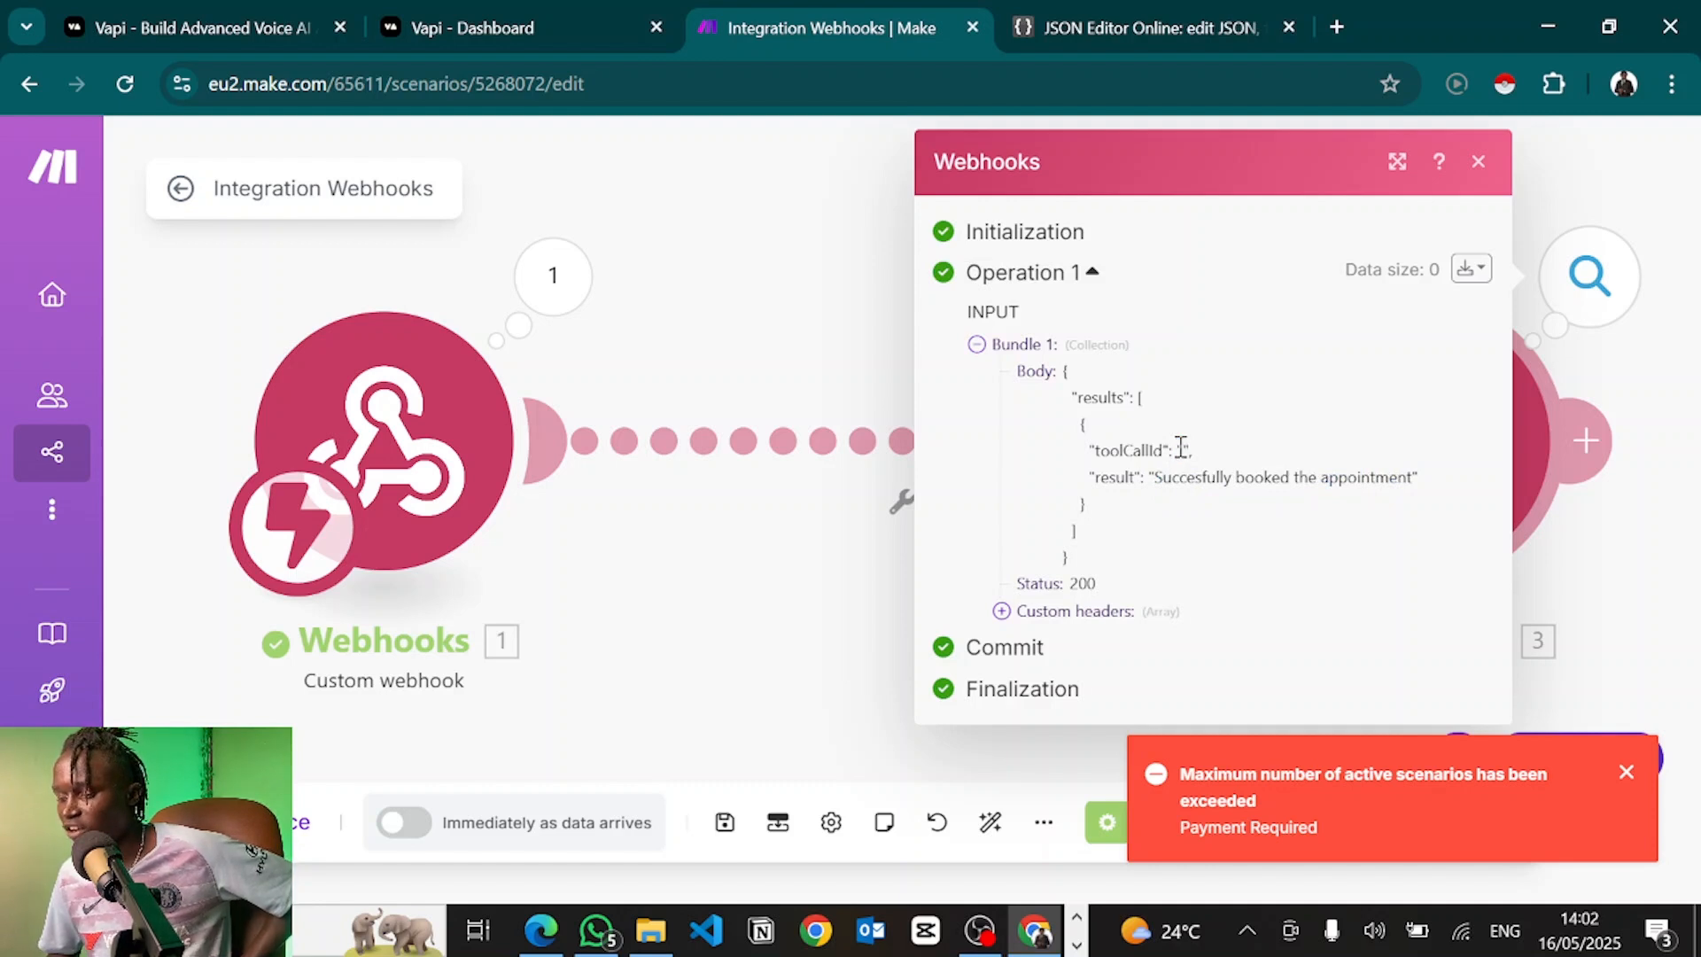
{"action": "left_click", "coordinate": [762, 332]}
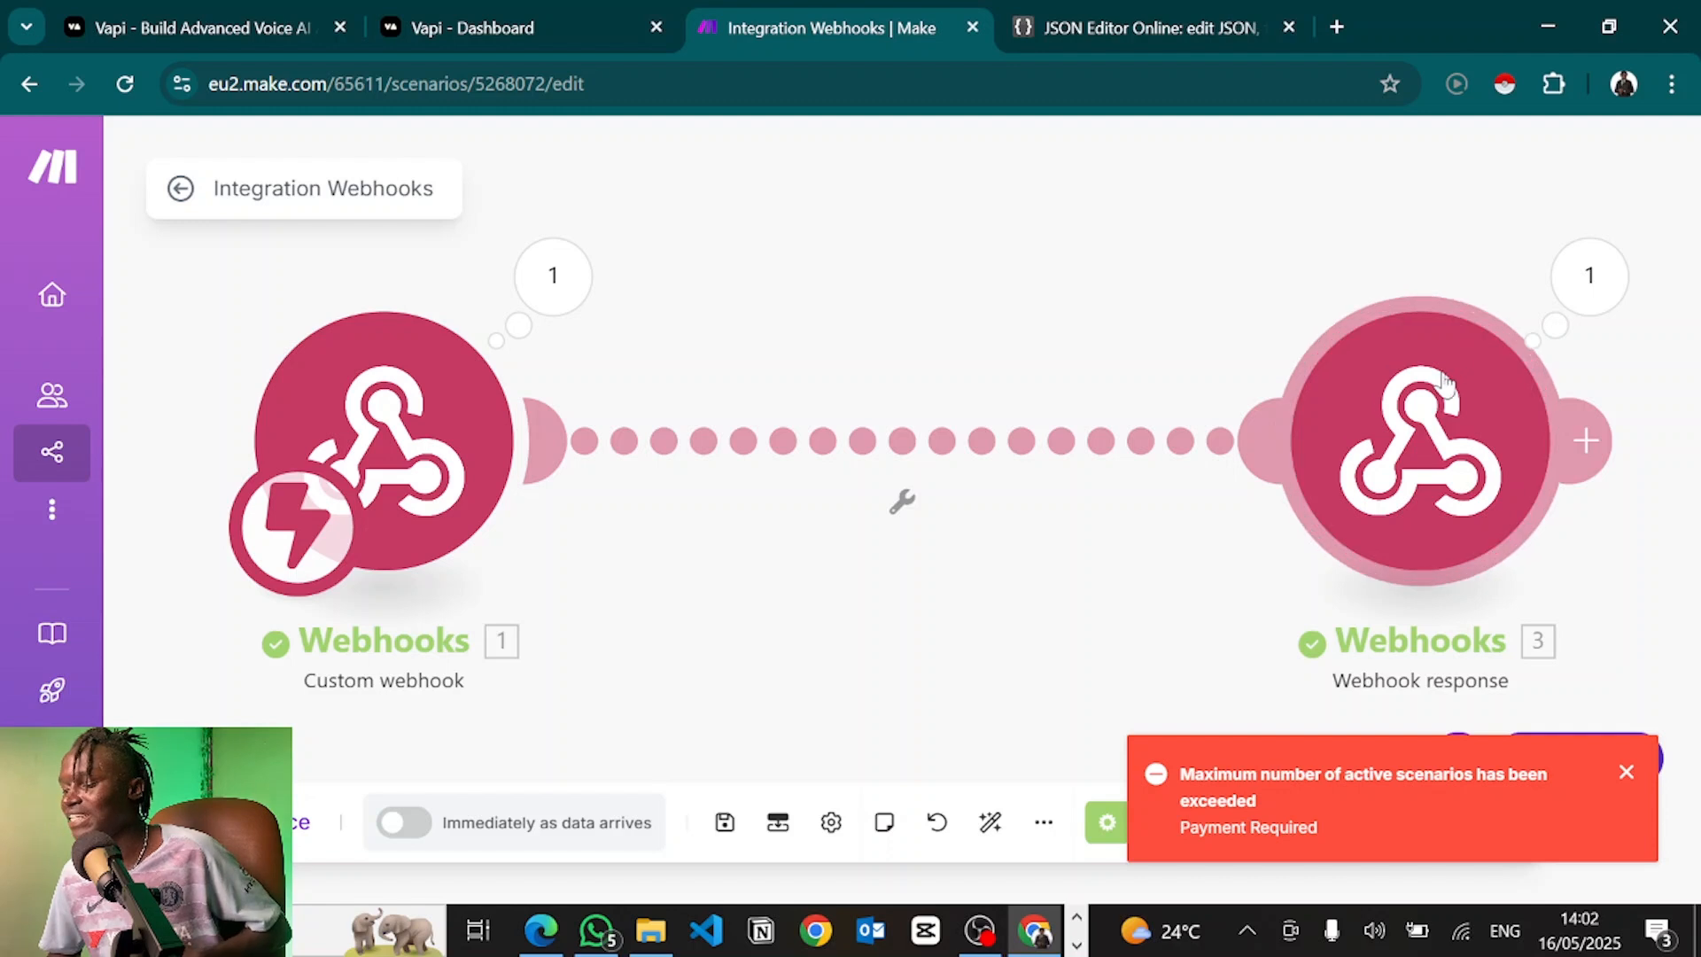
Review the custom webhook's received bookAppointment arguments under message > toolCalls > 1 > function
{"action": "left_click", "coordinate": [556, 295]}
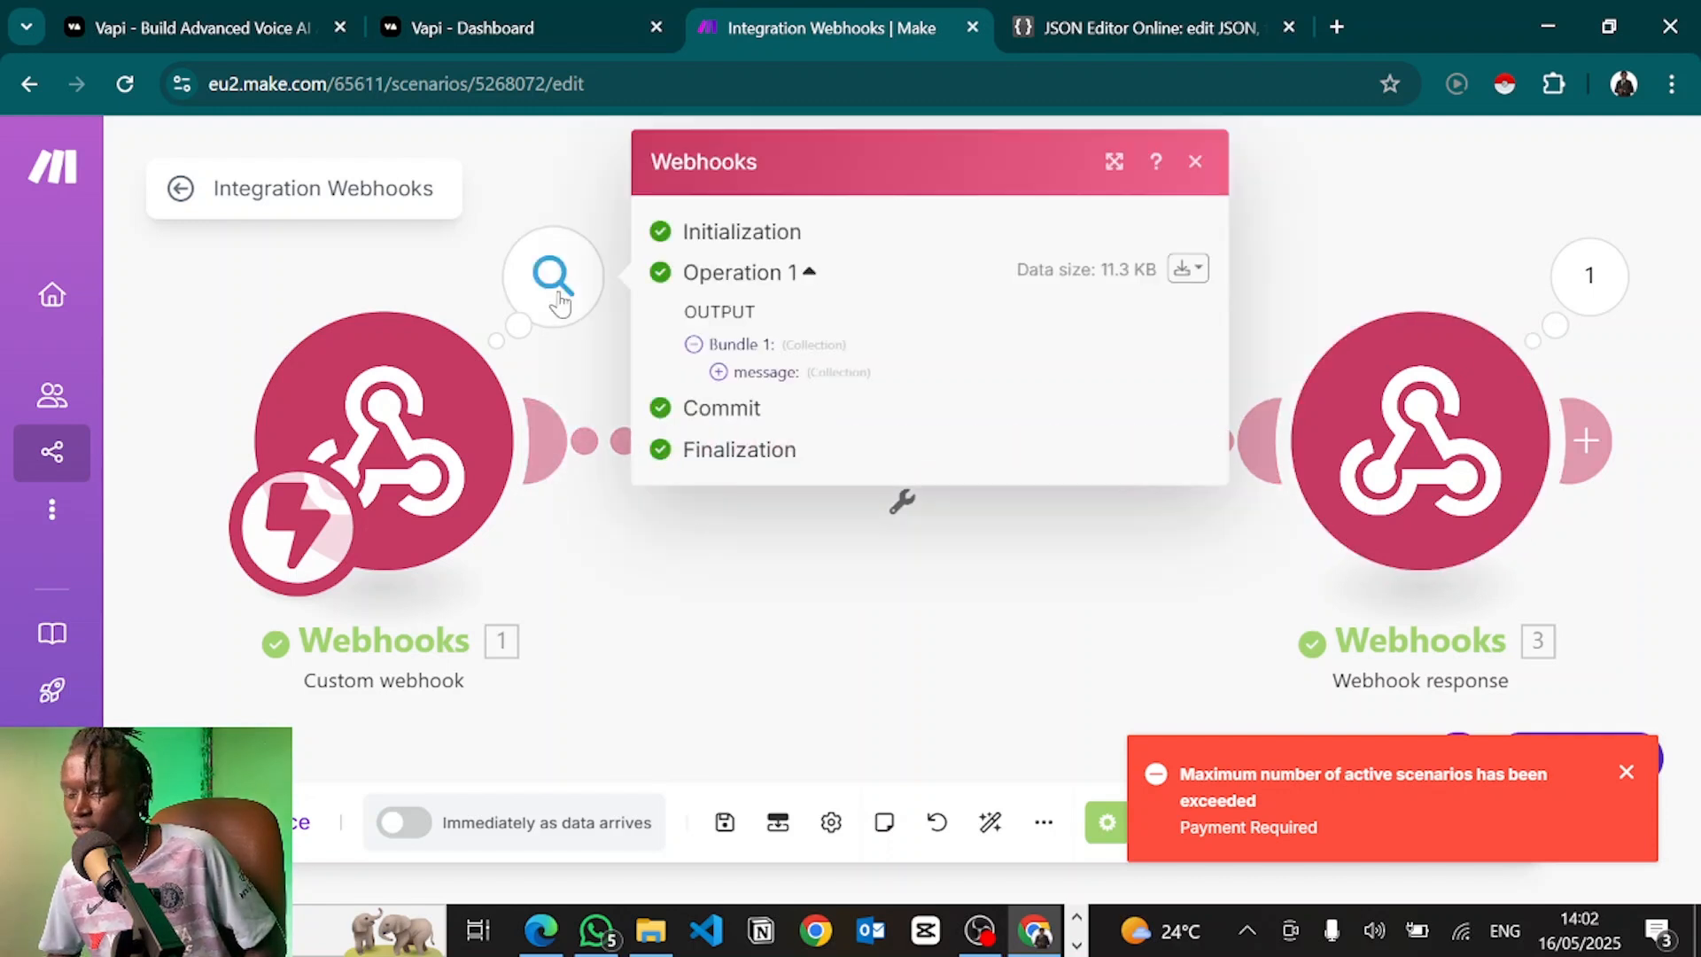
{"action": "left_click", "coordinate": [719, 374]}
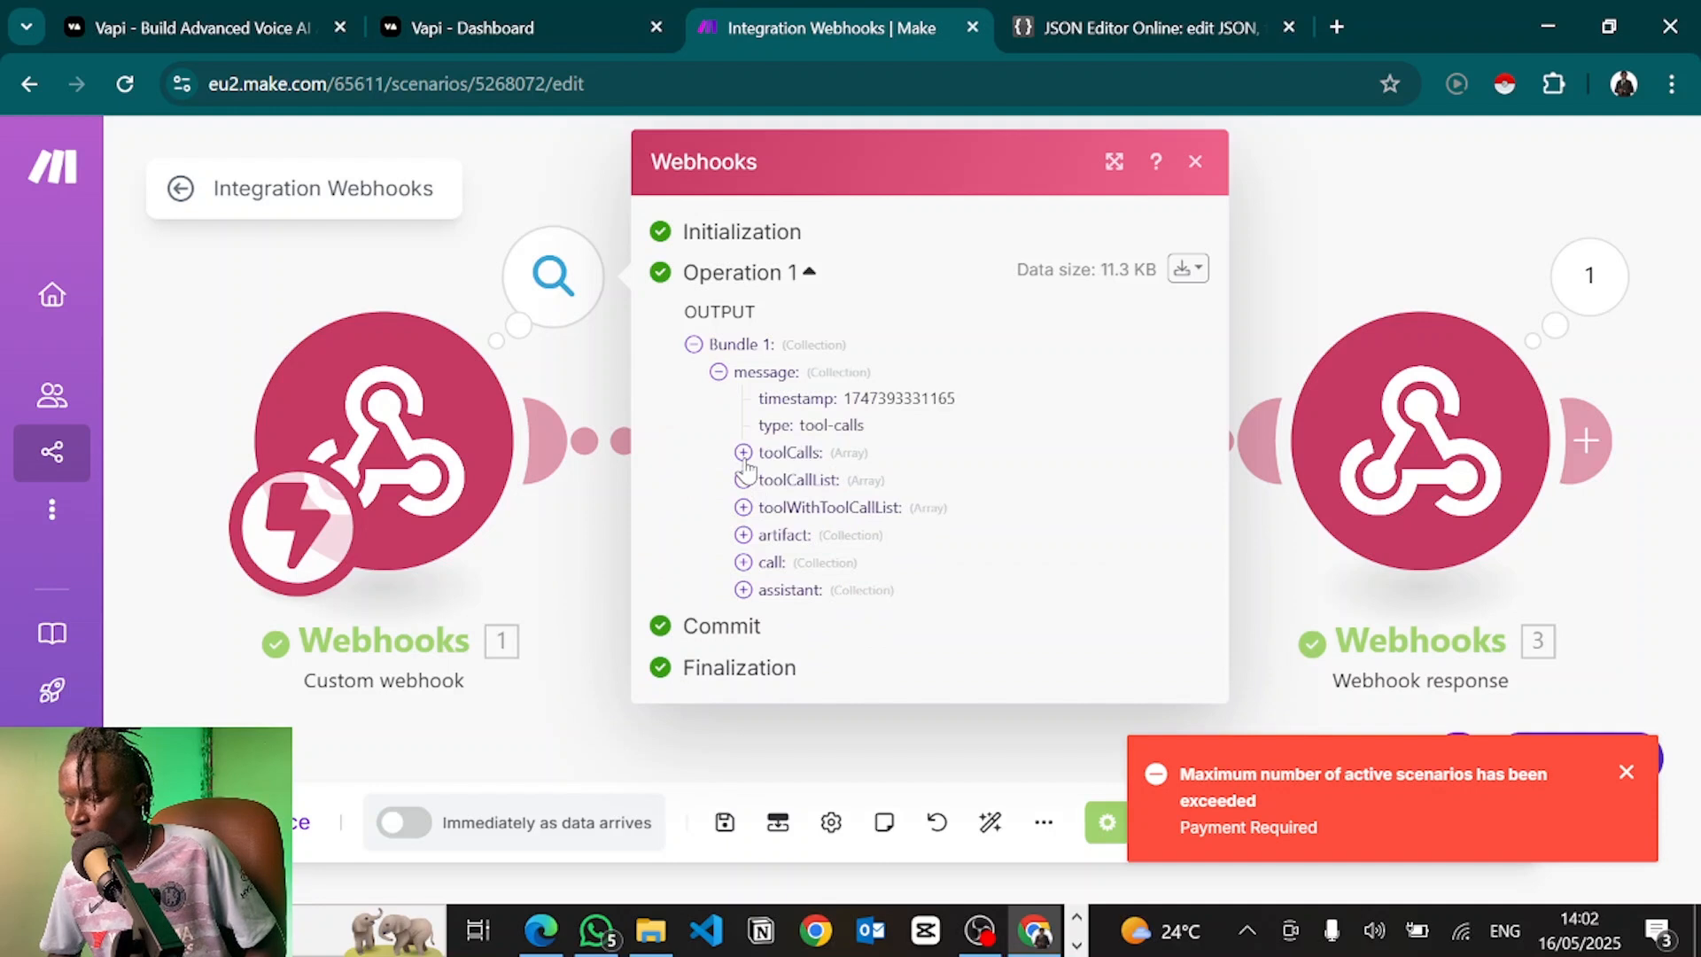
{"action": "left_click", "coordinate": [744, 453]}
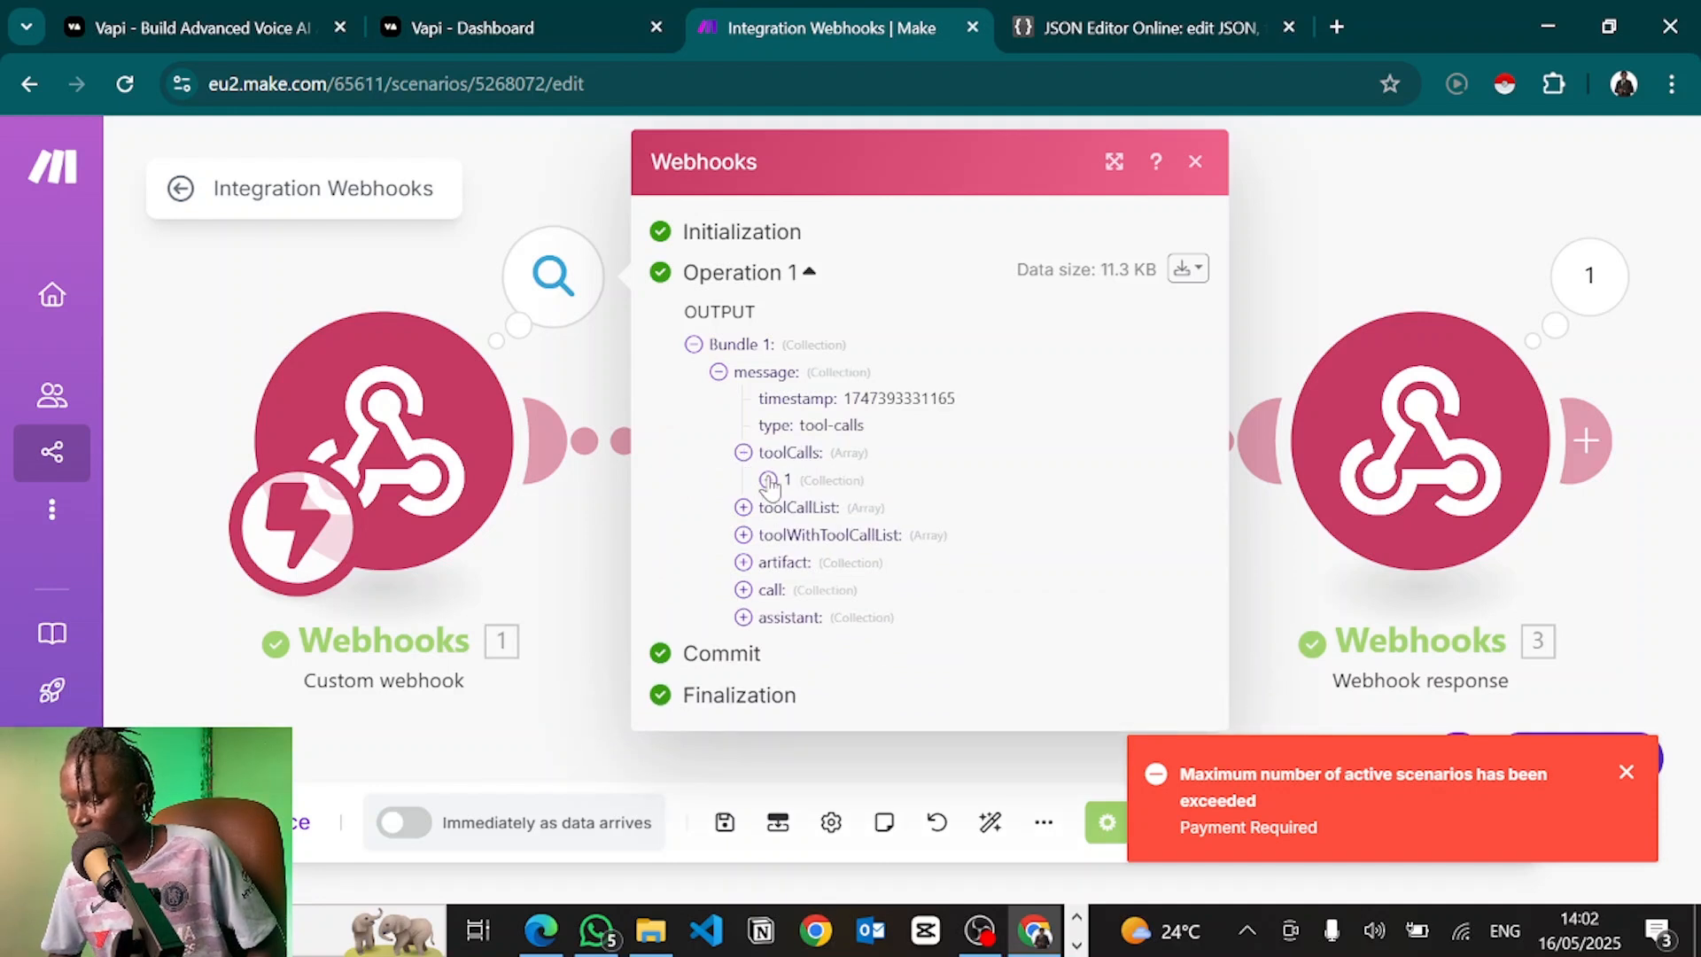
{"action": "left_click", "coordinate": [768, 479]}
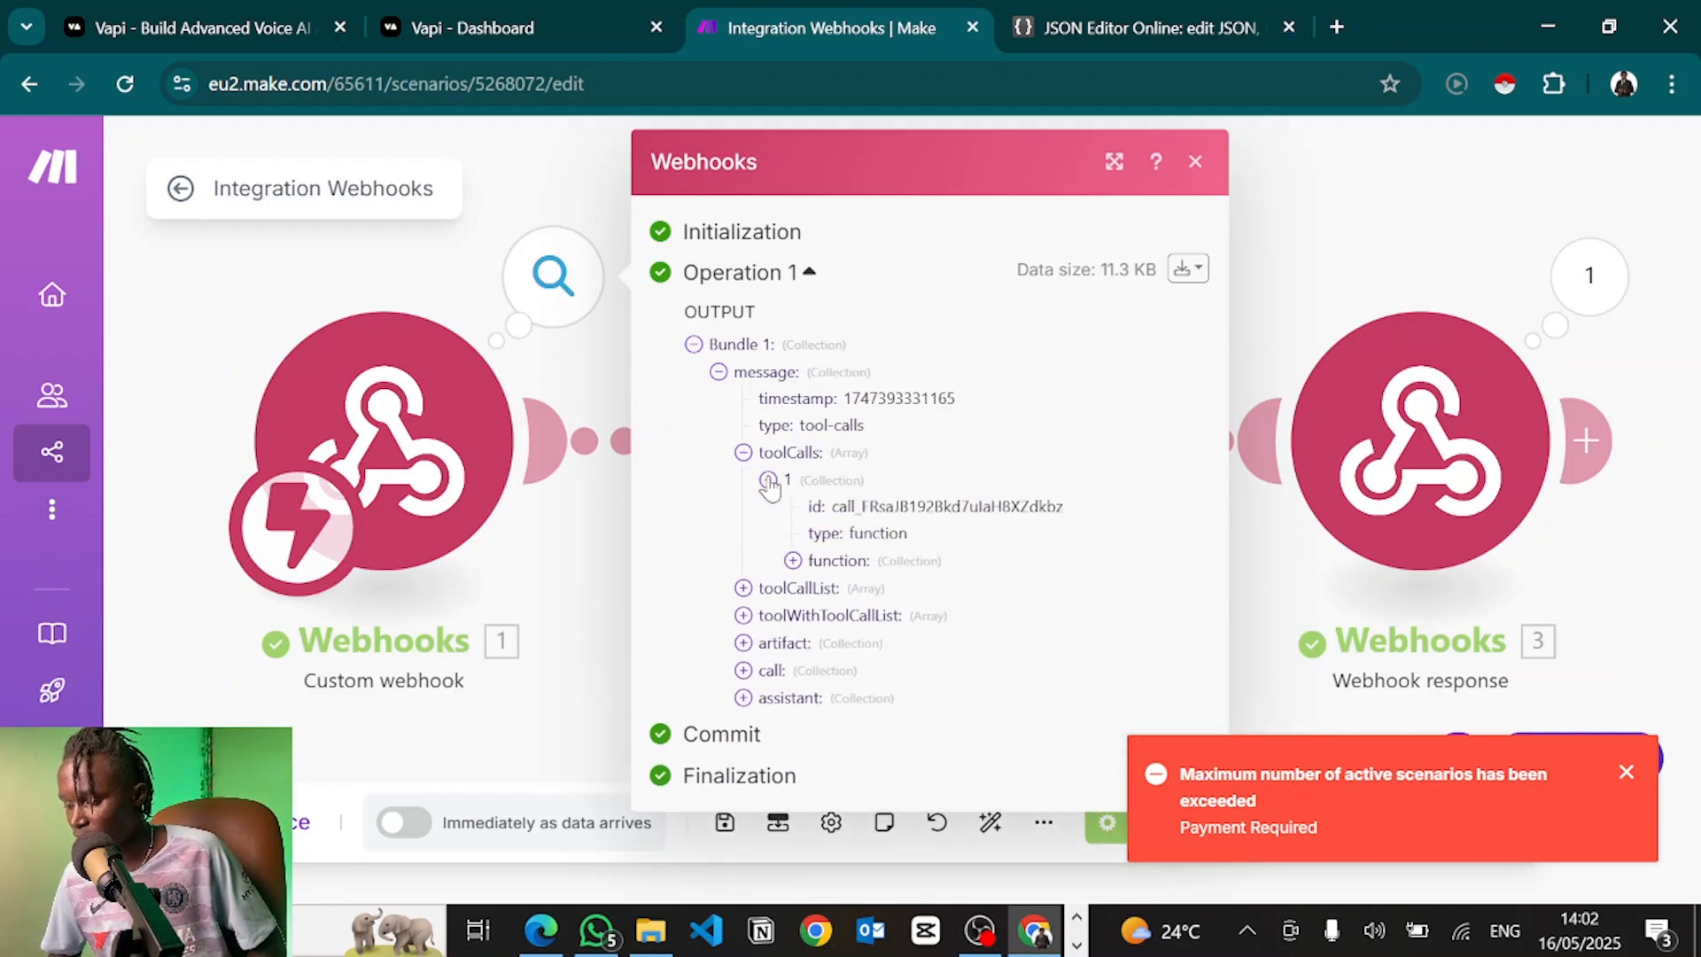
{"action": "left_click", "coordinate": [793, 561]}
{"action": "left_click", "coordinate": [818, 615]}
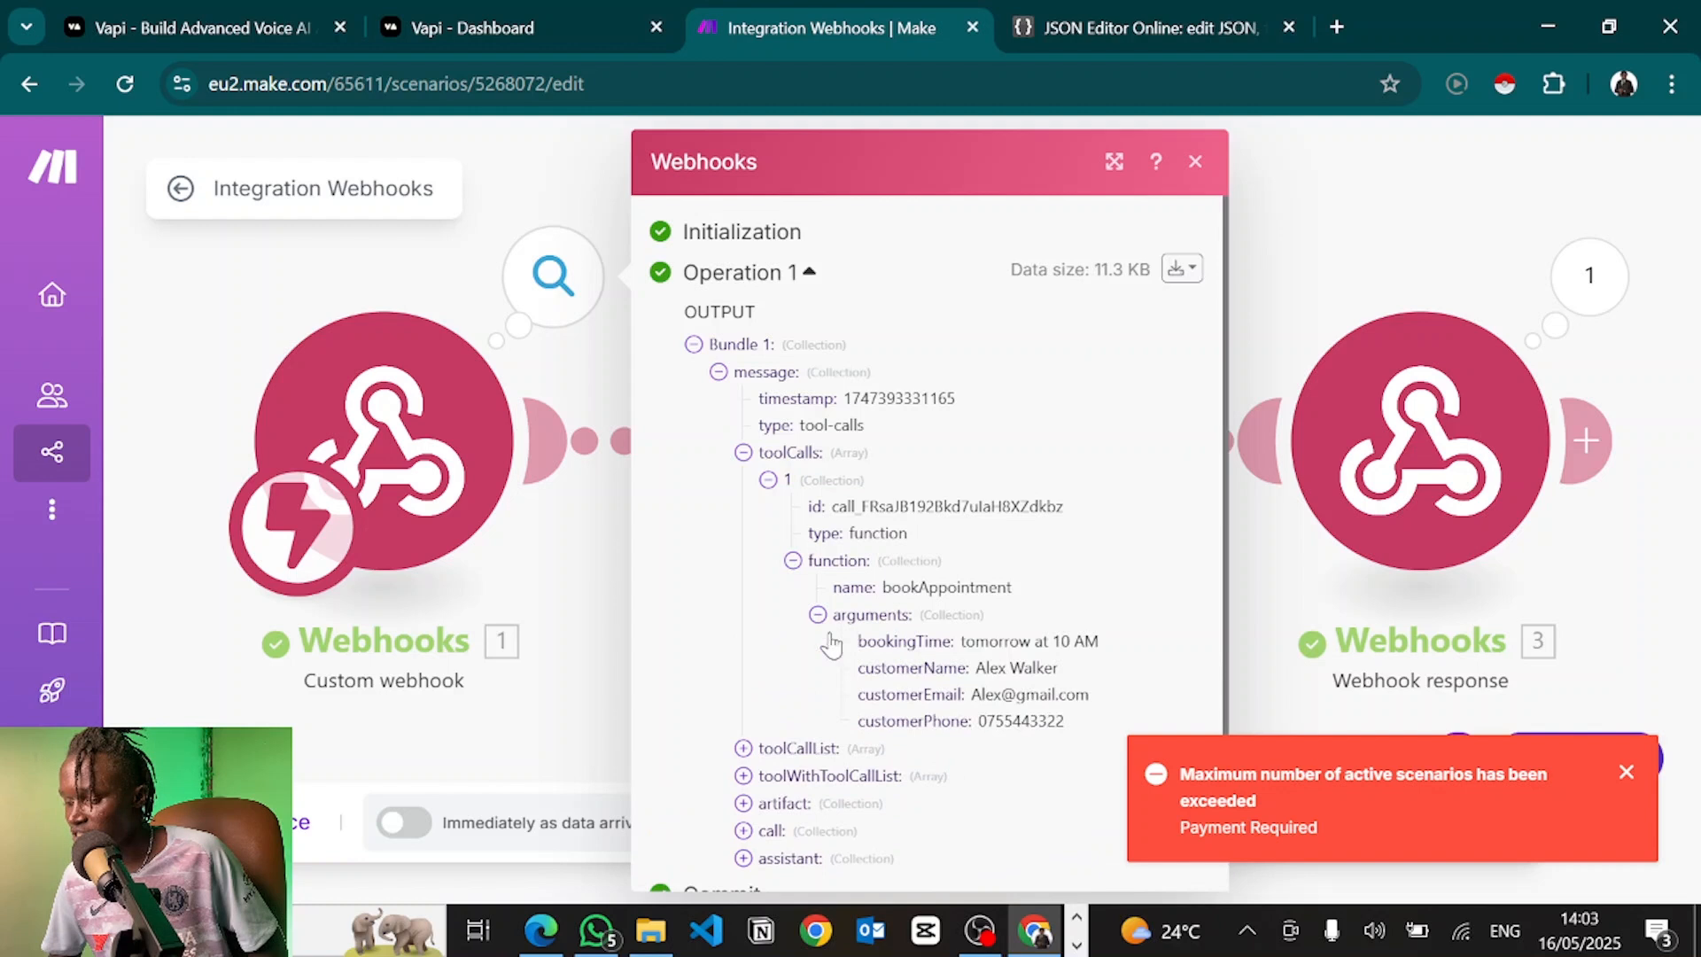
{"action": "scroll", "coordinate": [871, 669], "scroll_direction": "down", "scroll_amount": 1}
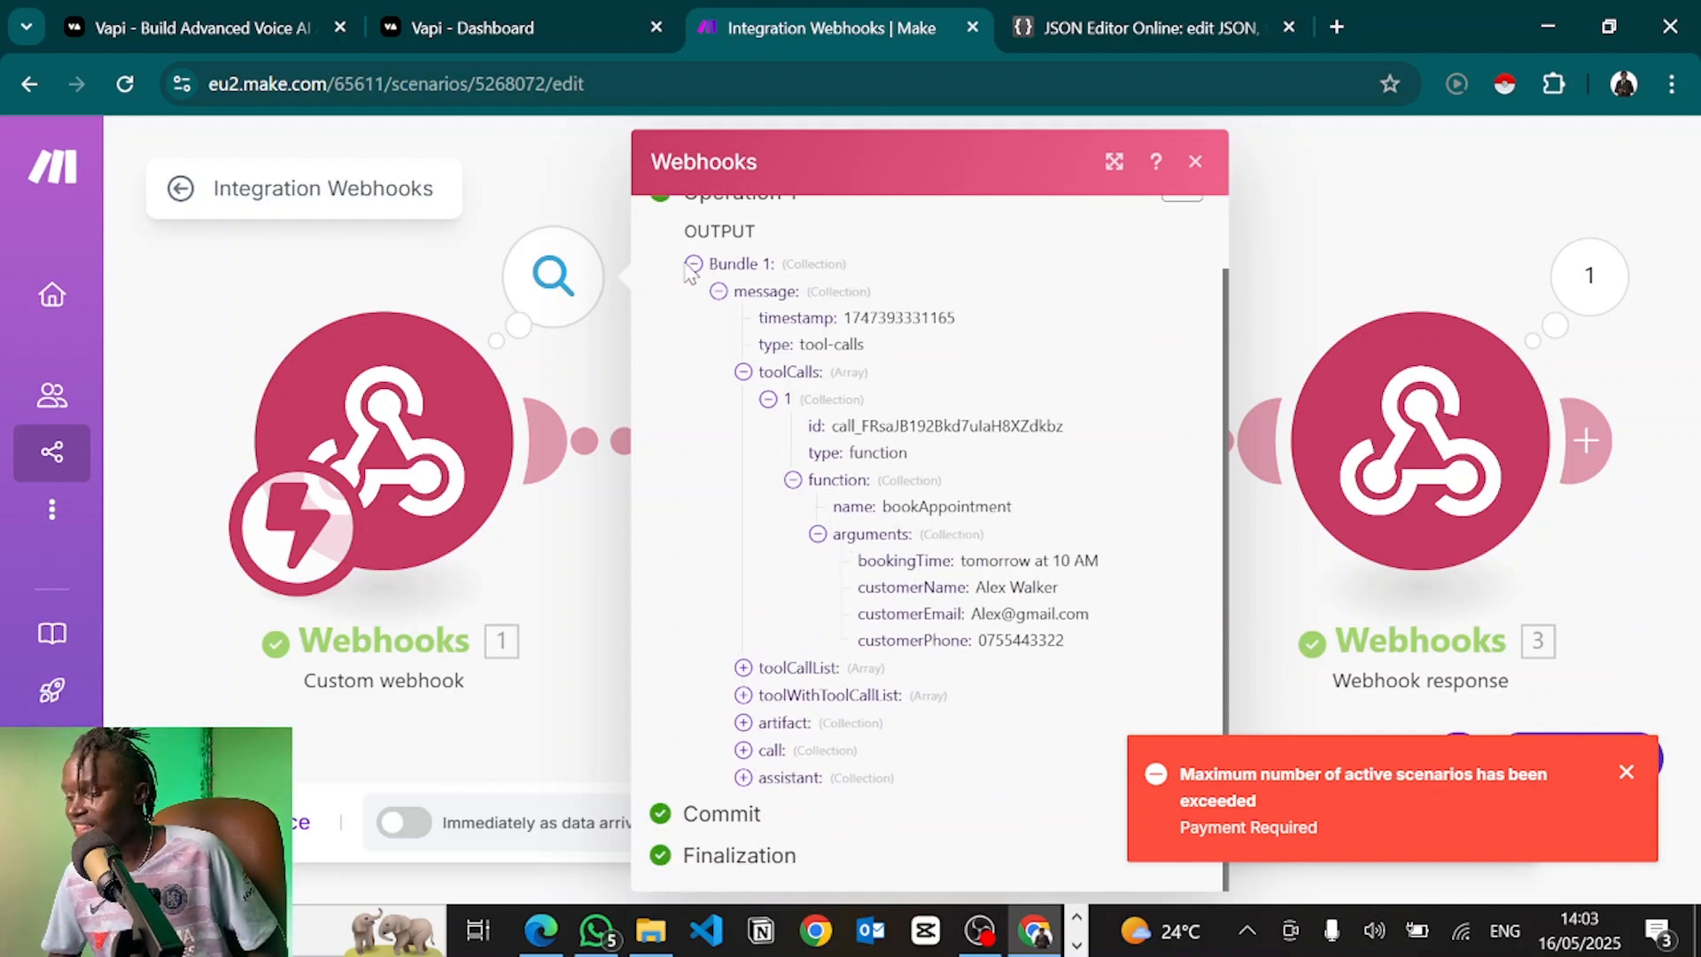
{"action": "left_click_drag", "start_coordinate": [694, 266], "coordinate": [833, 719]}
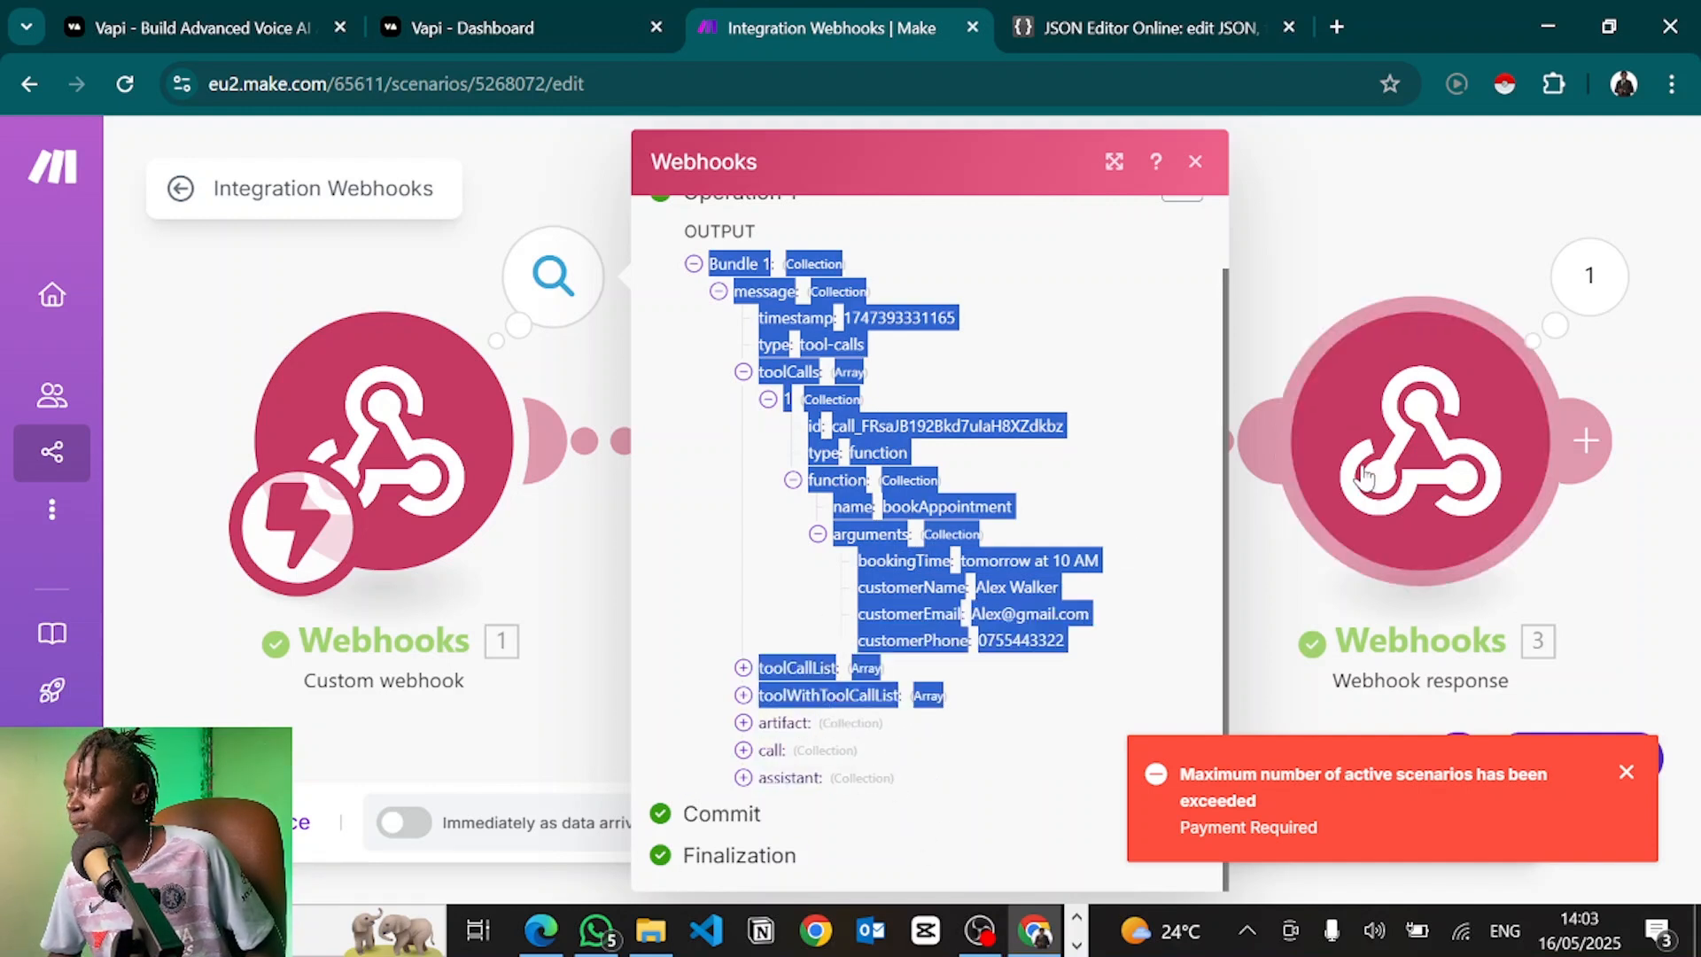
{"action": "left_click", "coordinate": [809, 524]}
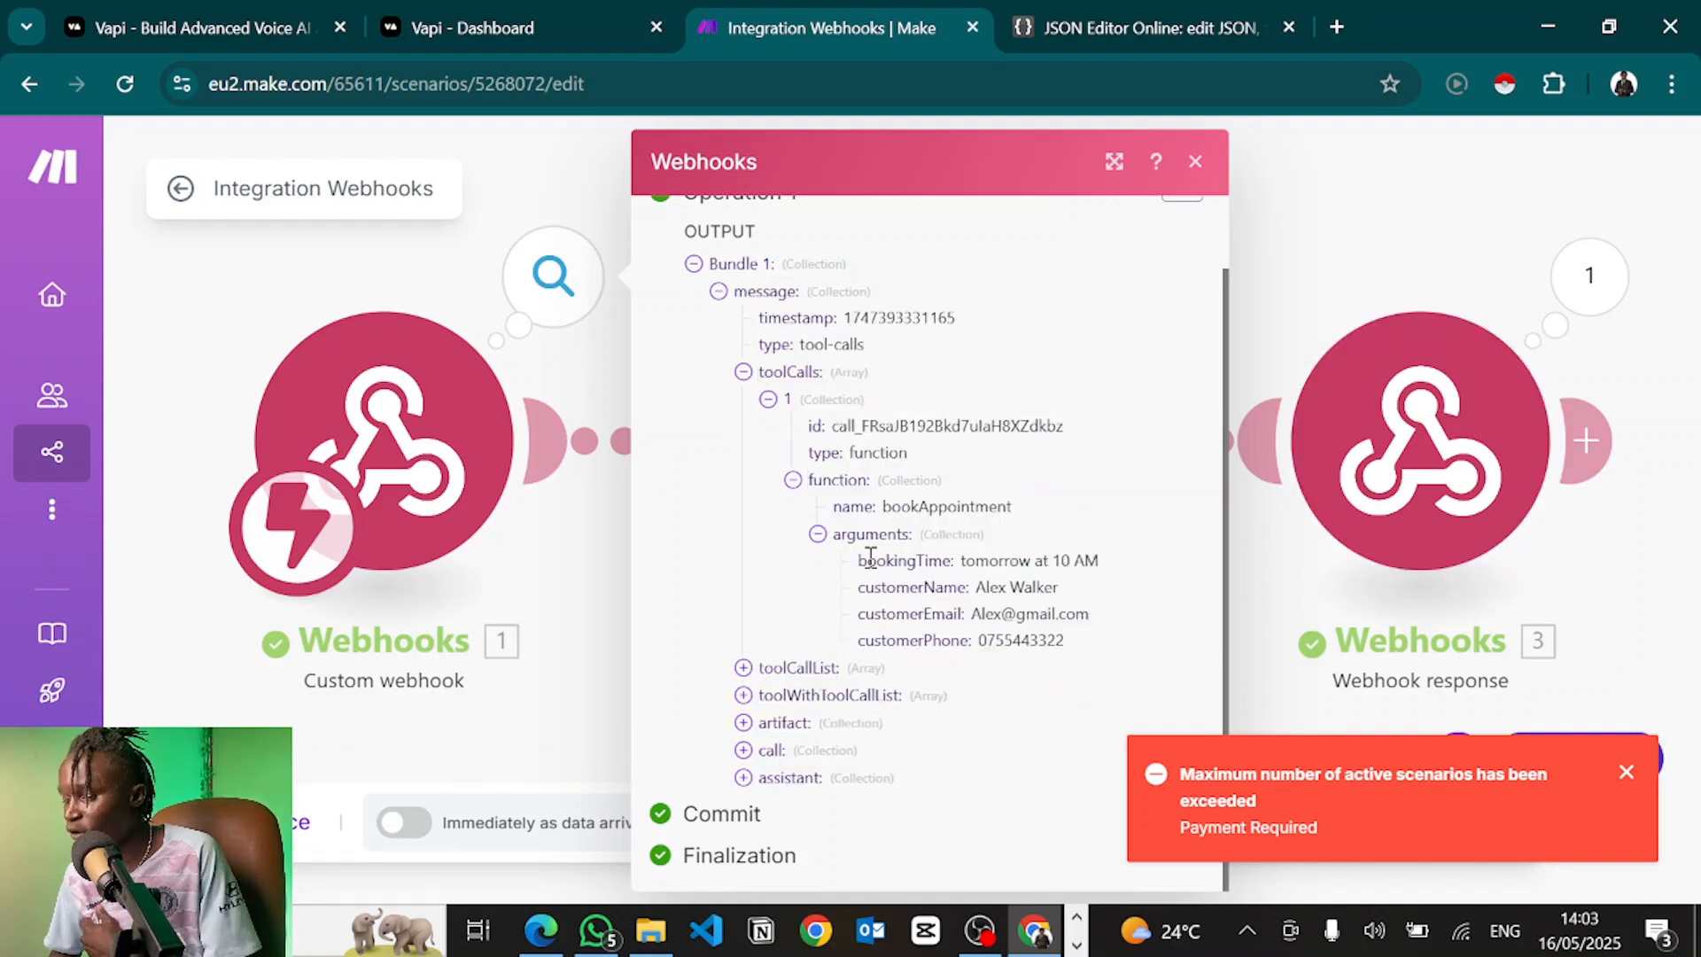
{"action": "left_click", "coordinate": [1402, 426]}
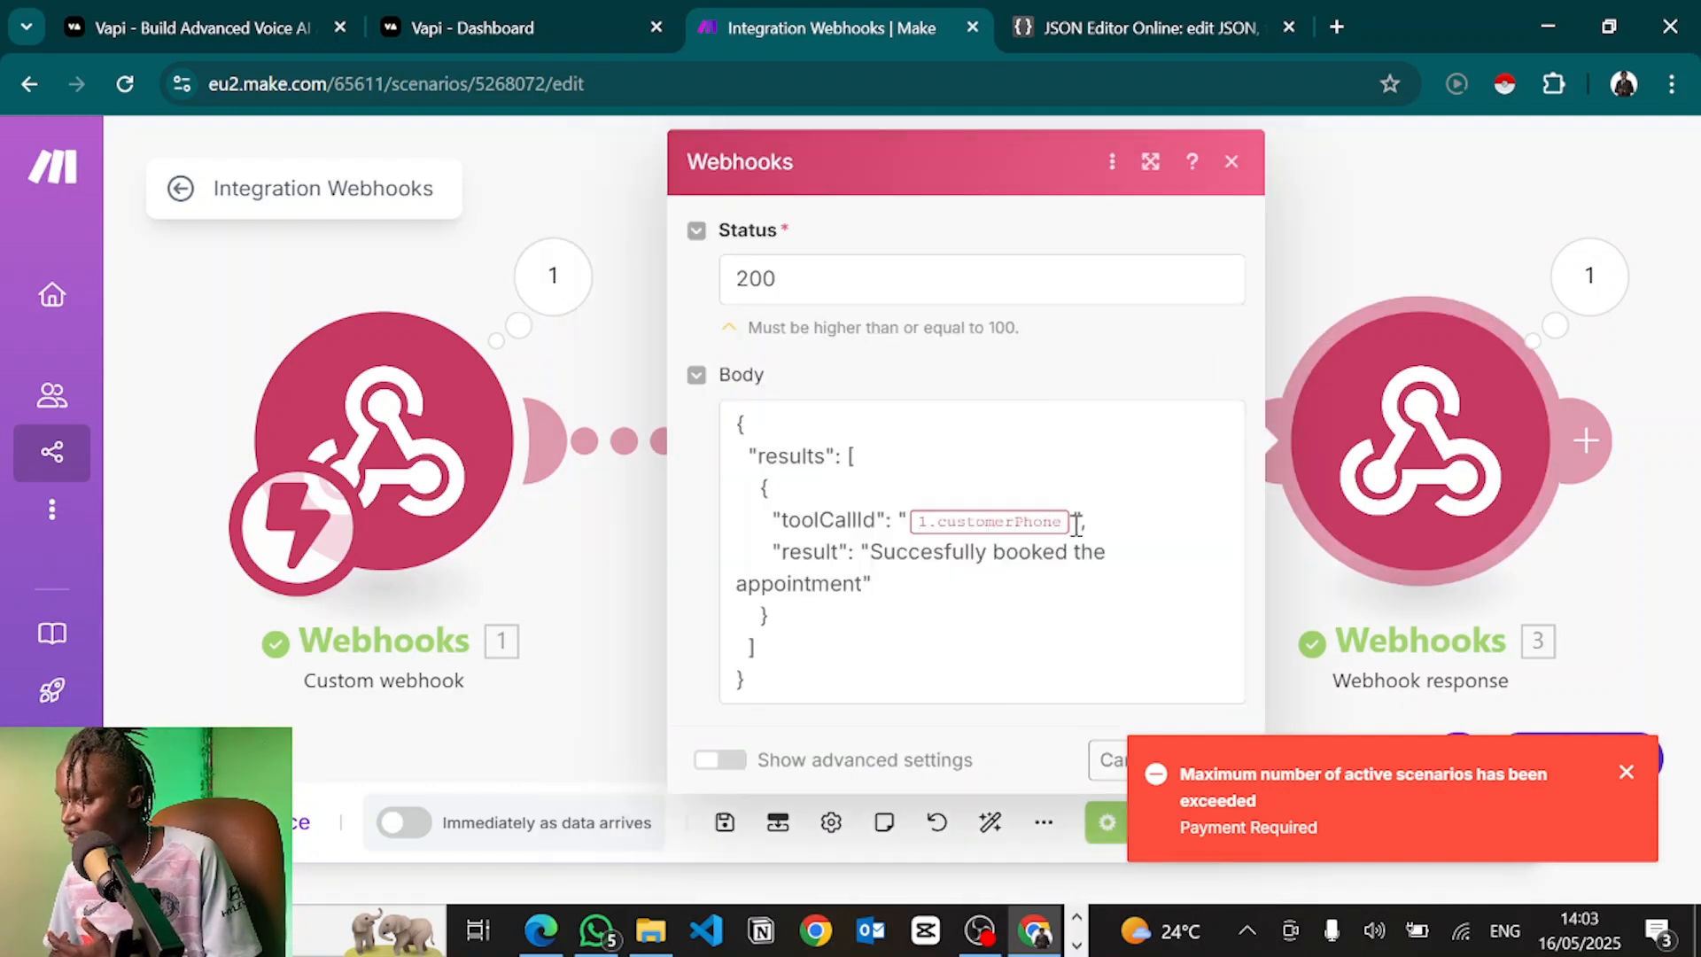
Replace toolCallId's customerPhone mapping with toolCalls[] id, save, and wait for new data
{"action": "left_click", "coordinate": [1076, 524]}
{"action": "key", "text": "BackSpace"}
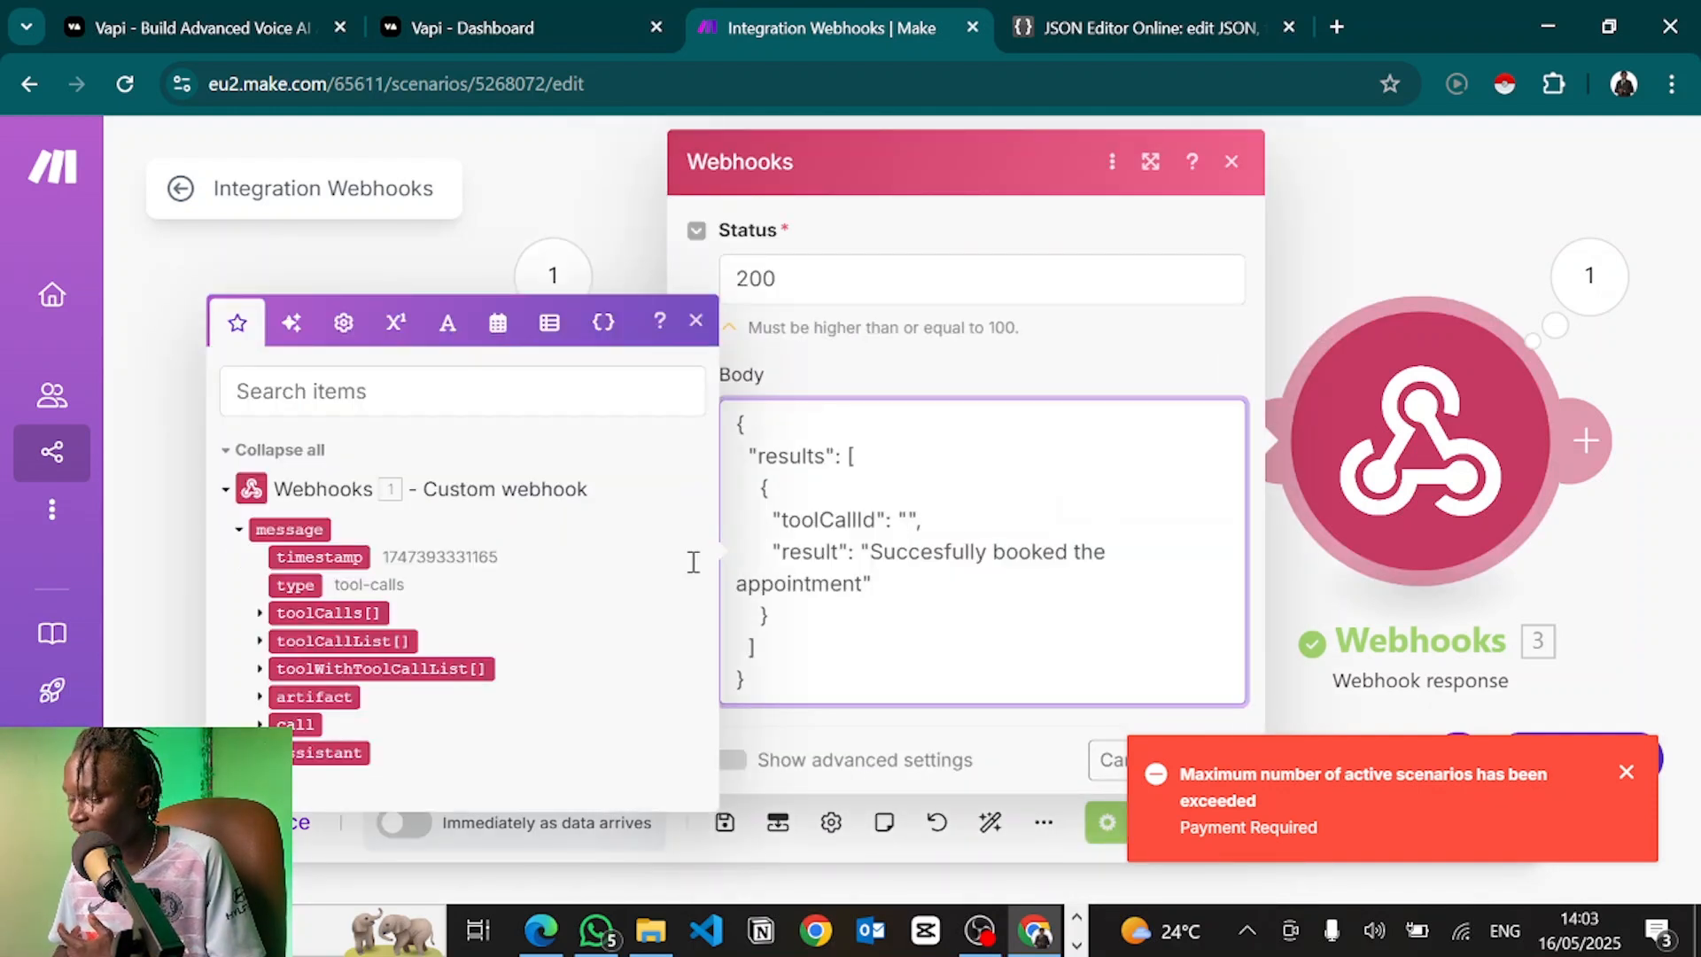
{"action": "left_click", "coordinate": [260, 614]}
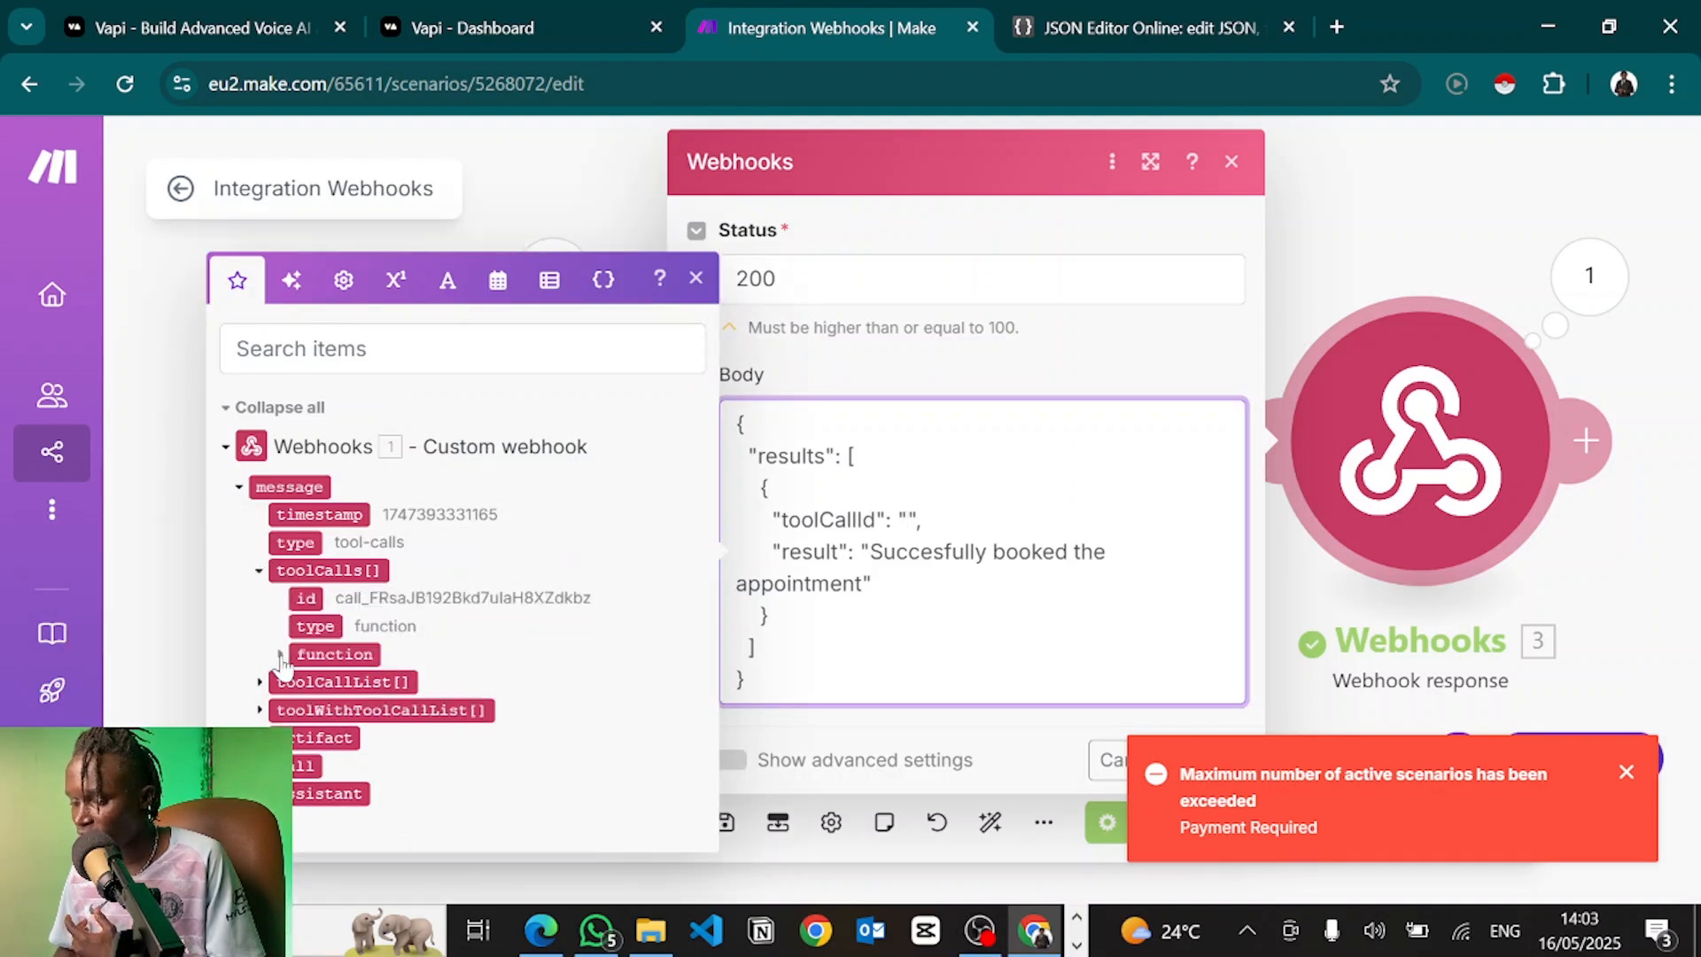
{"action": "left_click", "coordinate": [280, 653]}
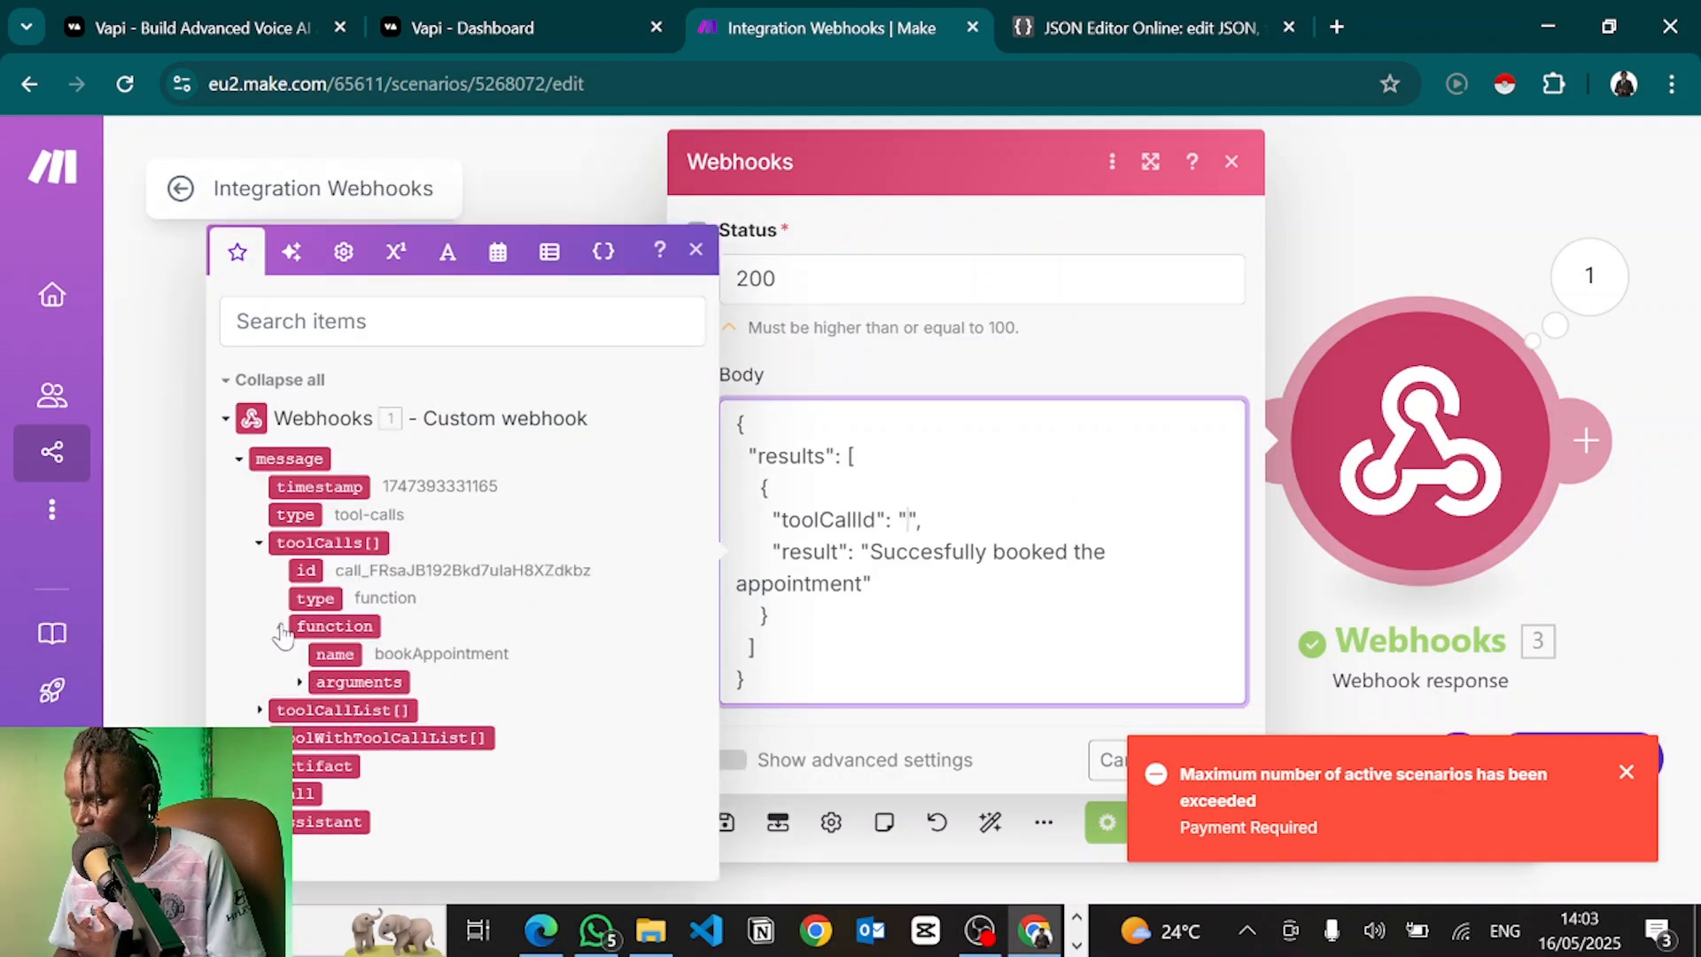
{"action": "left_click", "coordinate": [282, 631]}
{"action": "left_click", "coordinate": [310, 599]}
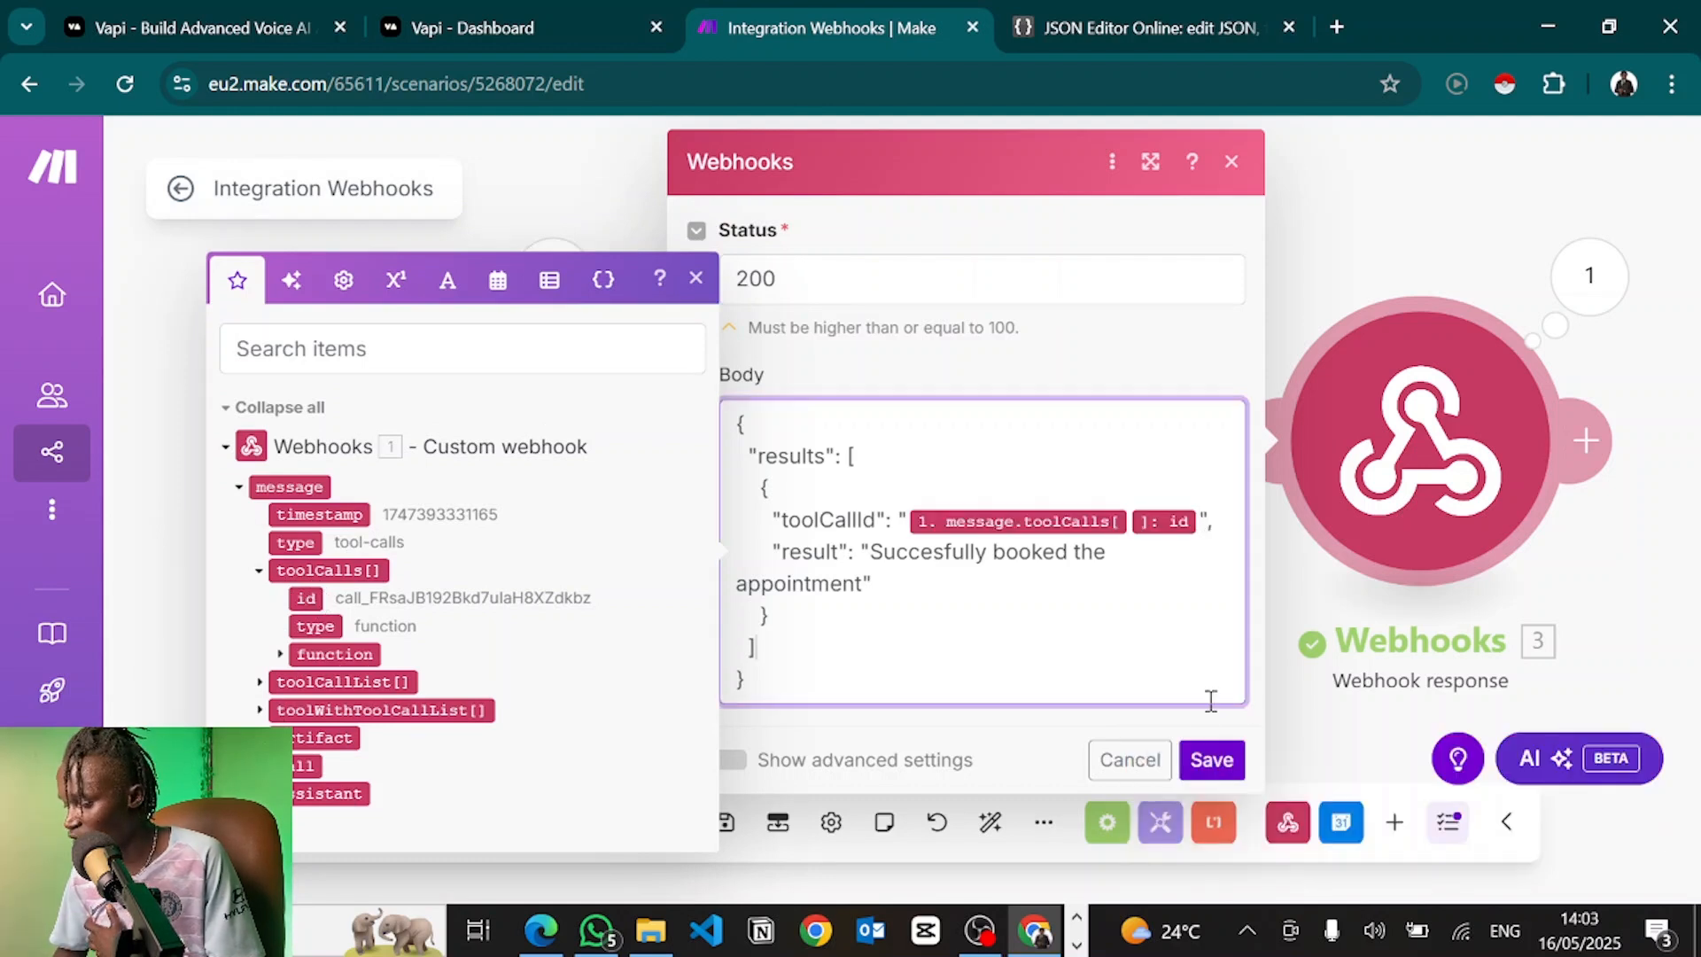
{"action": "left_click", "coordinate": [1214, 762]}
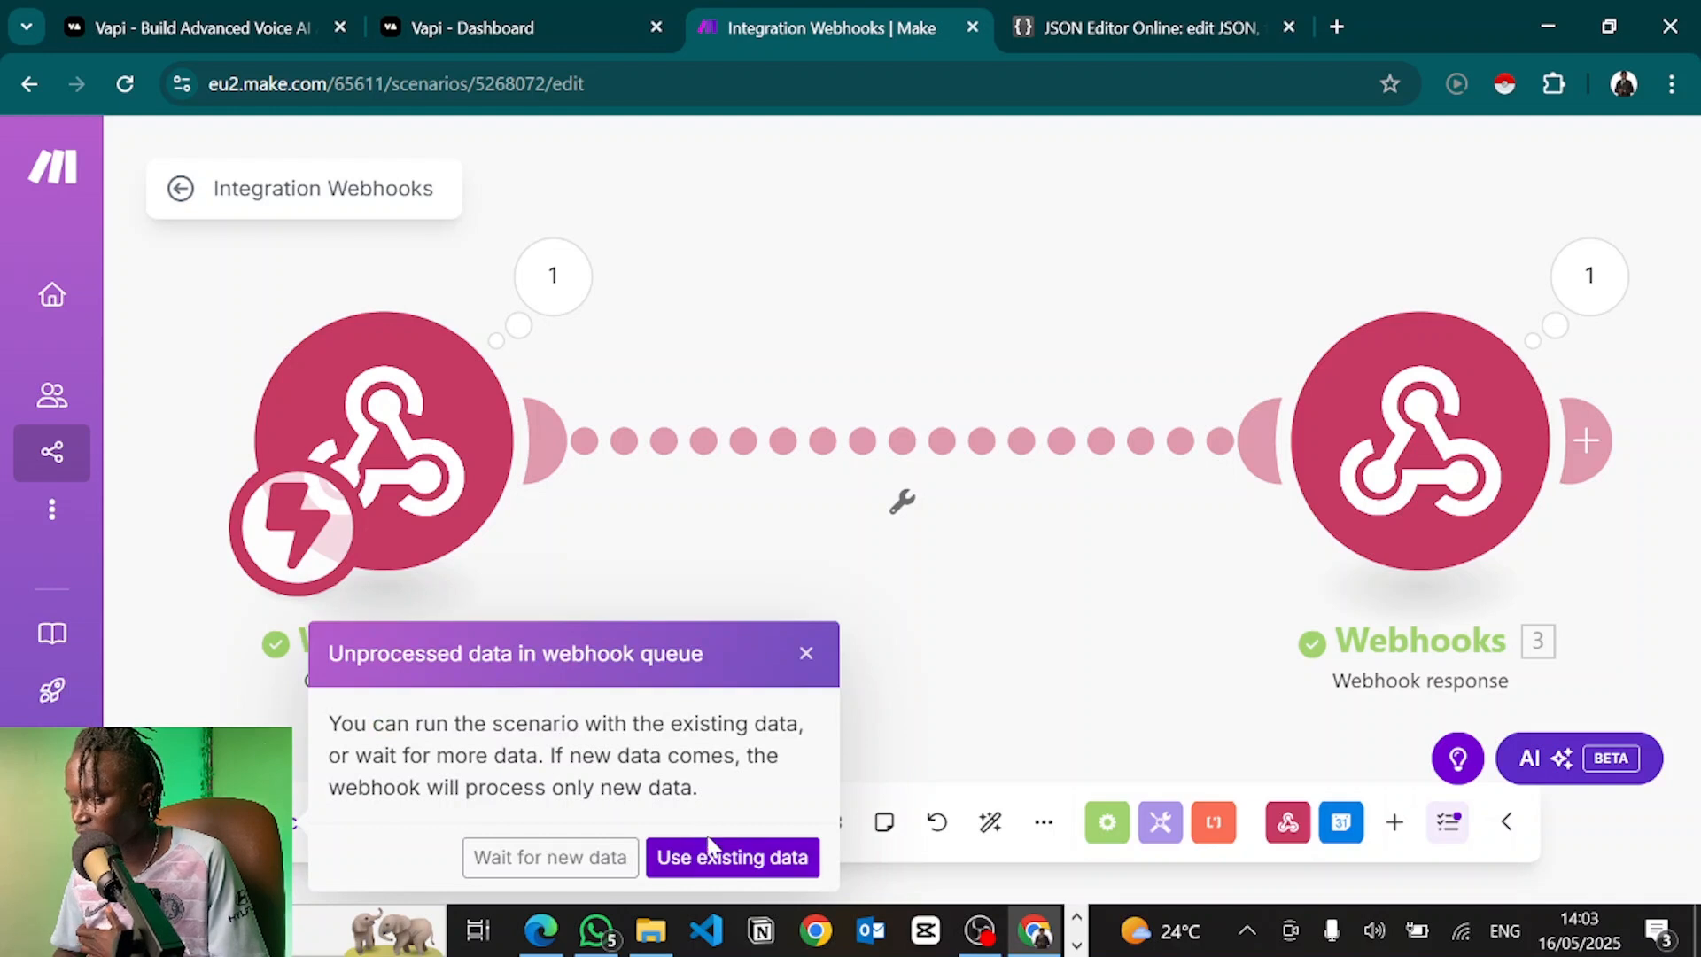
{"action": "left_click", "coordinate": [563, 856]}
Start a voice test call with Alex from the Vapi assistant page
{"action": "left_click", "coordinate": [500, 16]}
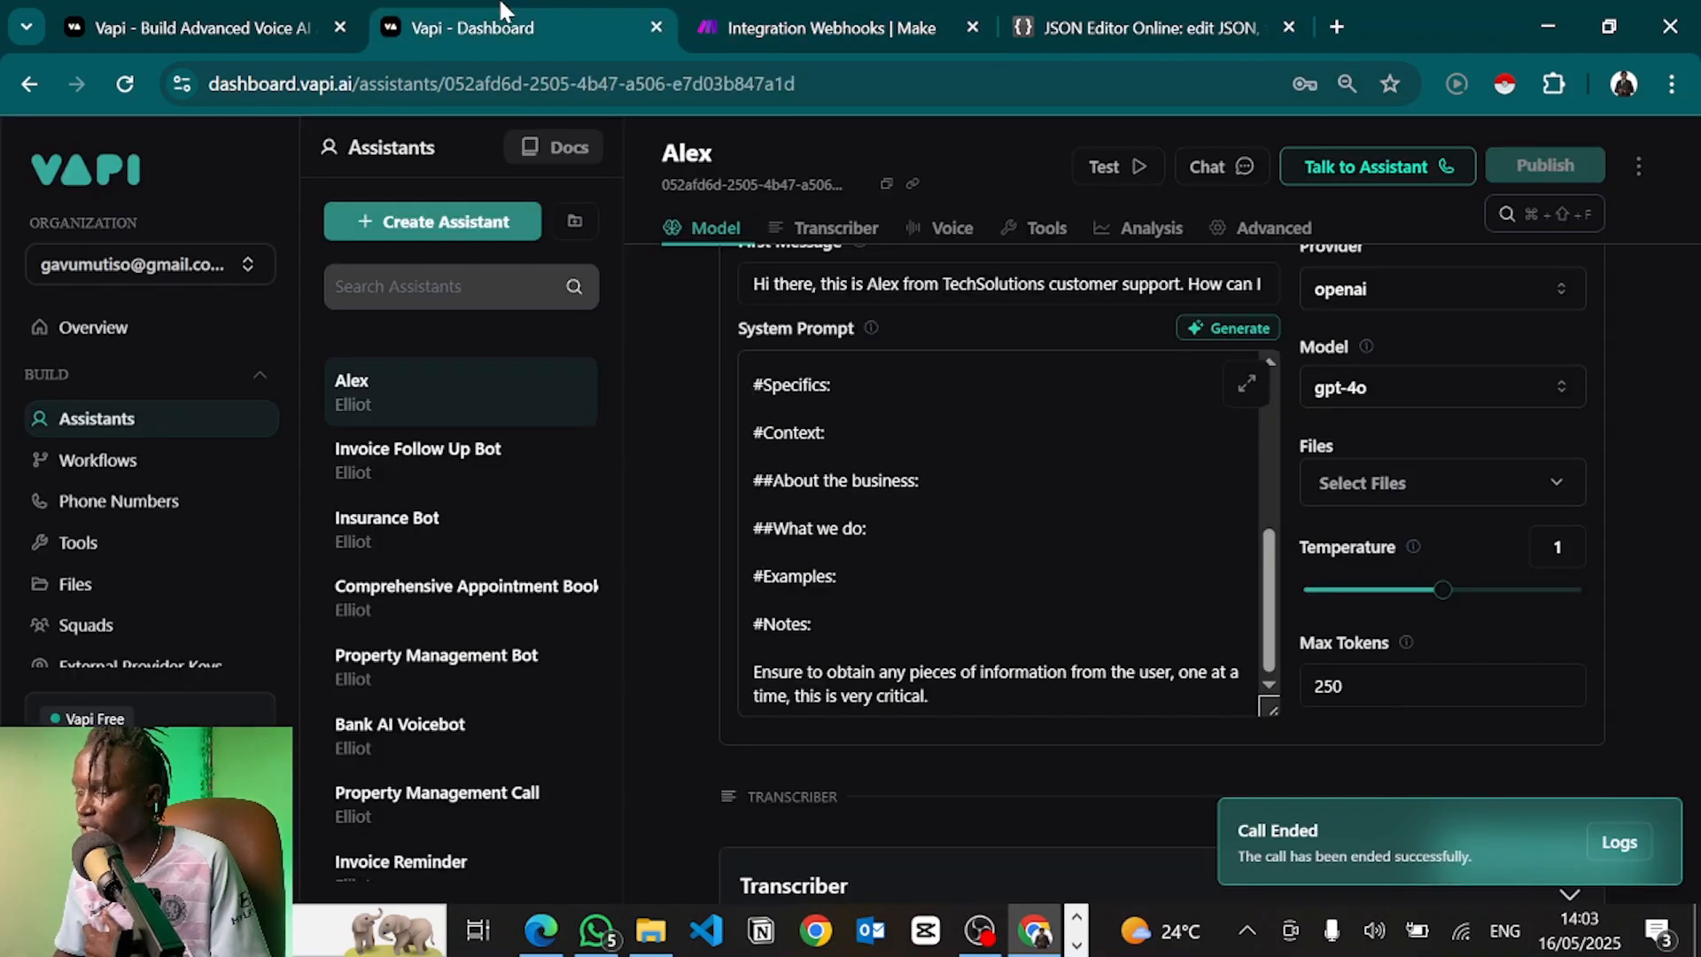
{"action": "left_click", "coordinate": [1397, 187]}
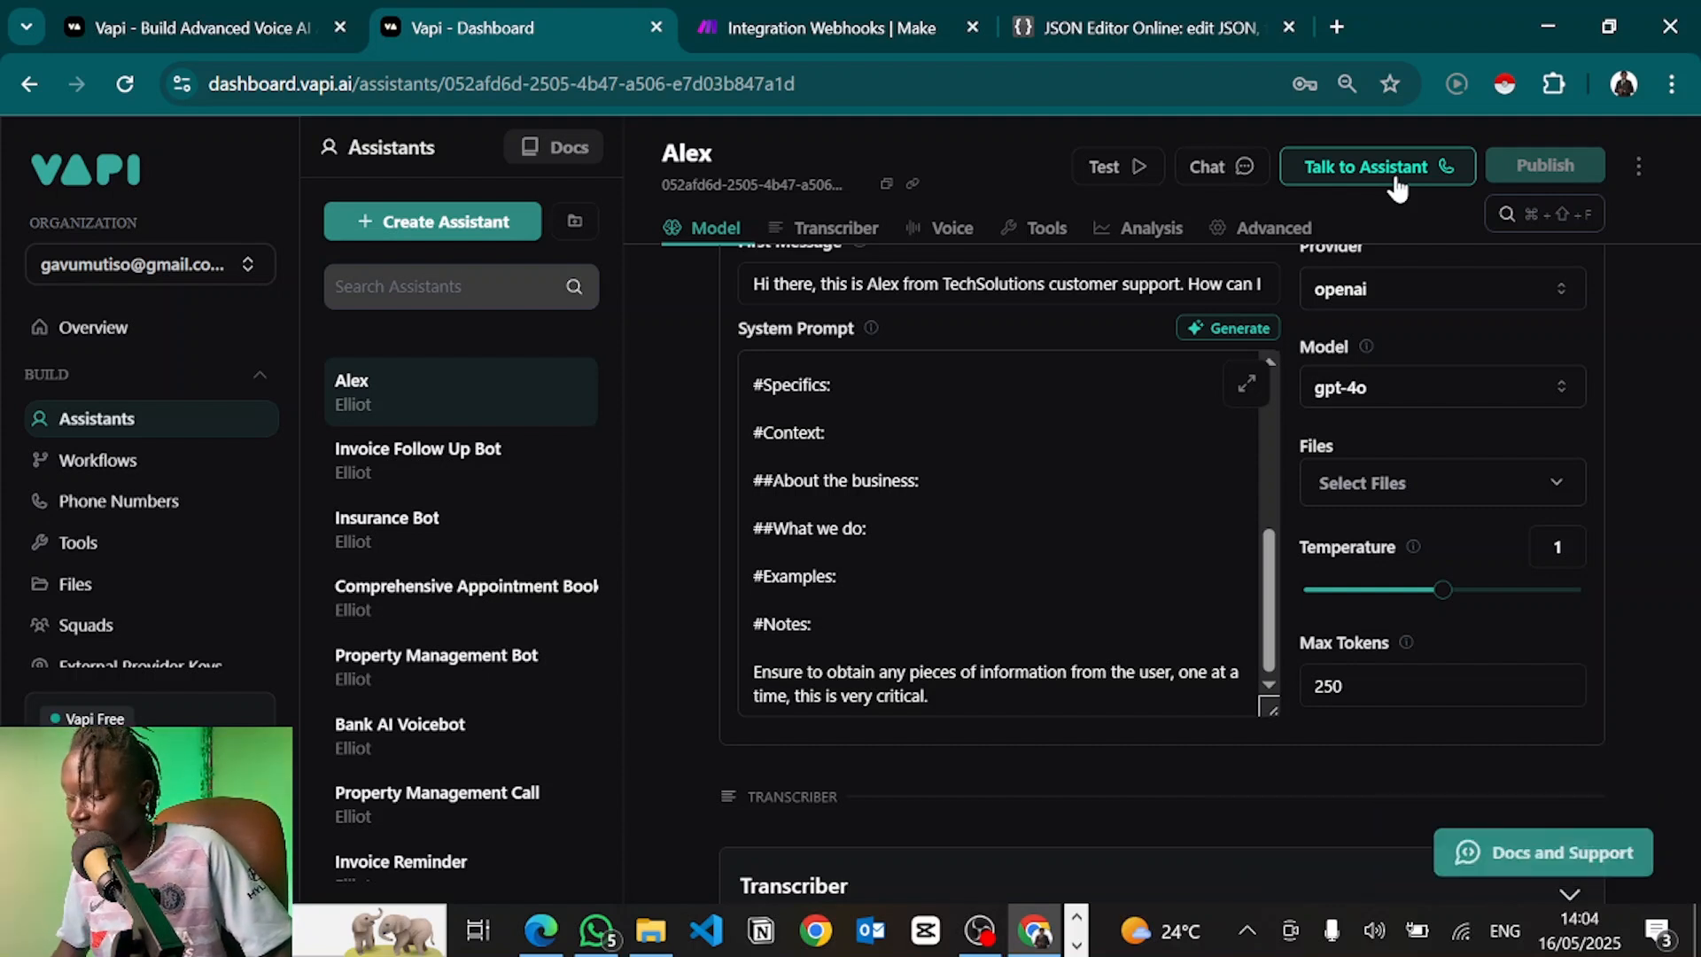
{"action": "left_click", "coordinate": [1397, 181]}
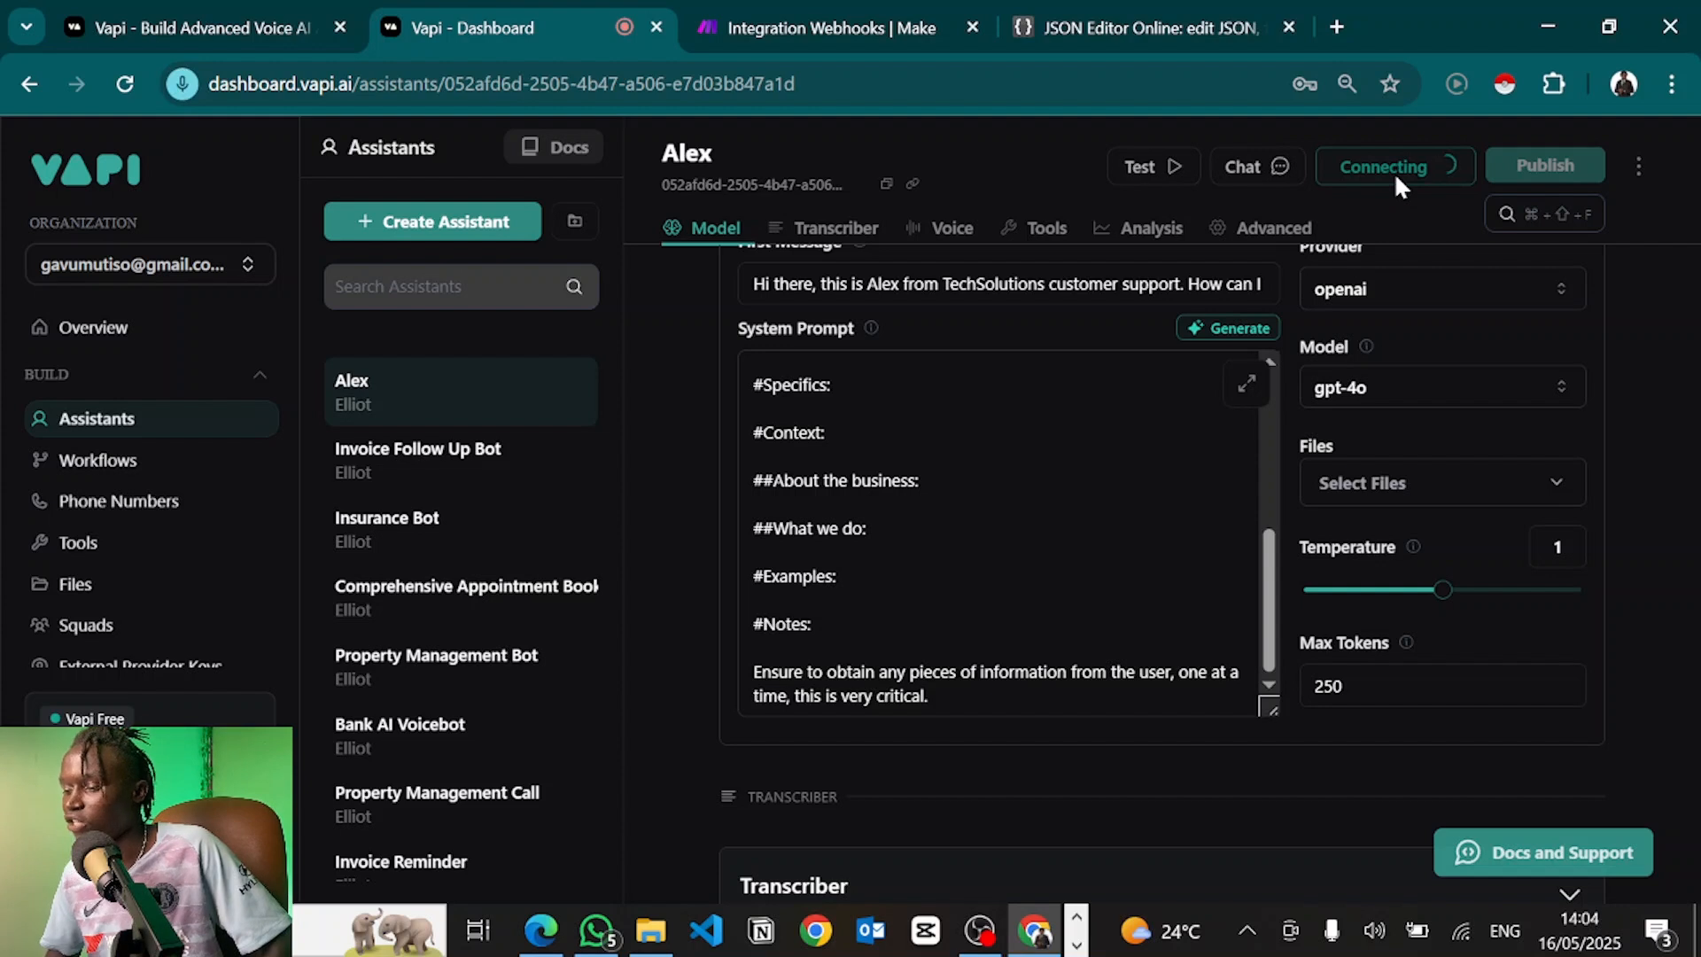
{"action": "left_click", "coordinate": [880, 13]}
{"action": "key", "text": "ctrl+shift+Tab"}
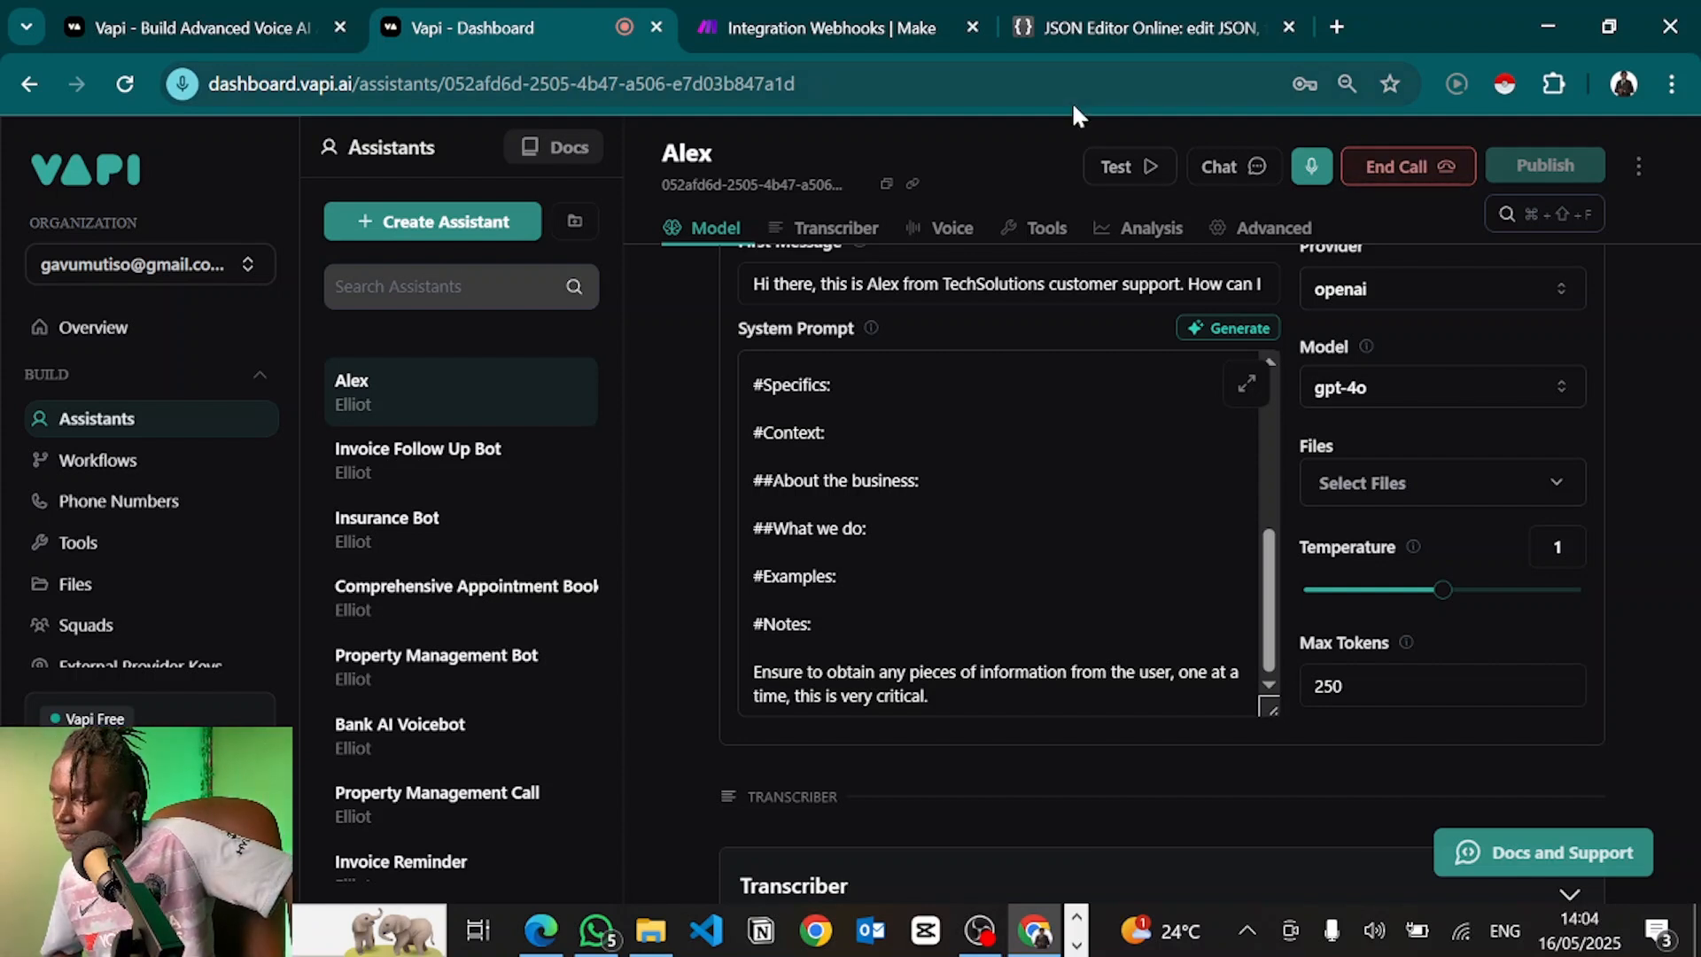
Check the Make scenario mid-call, then end the call with Alex and return to Make
{"action": "left_click", "coordinate": [889, 14]}
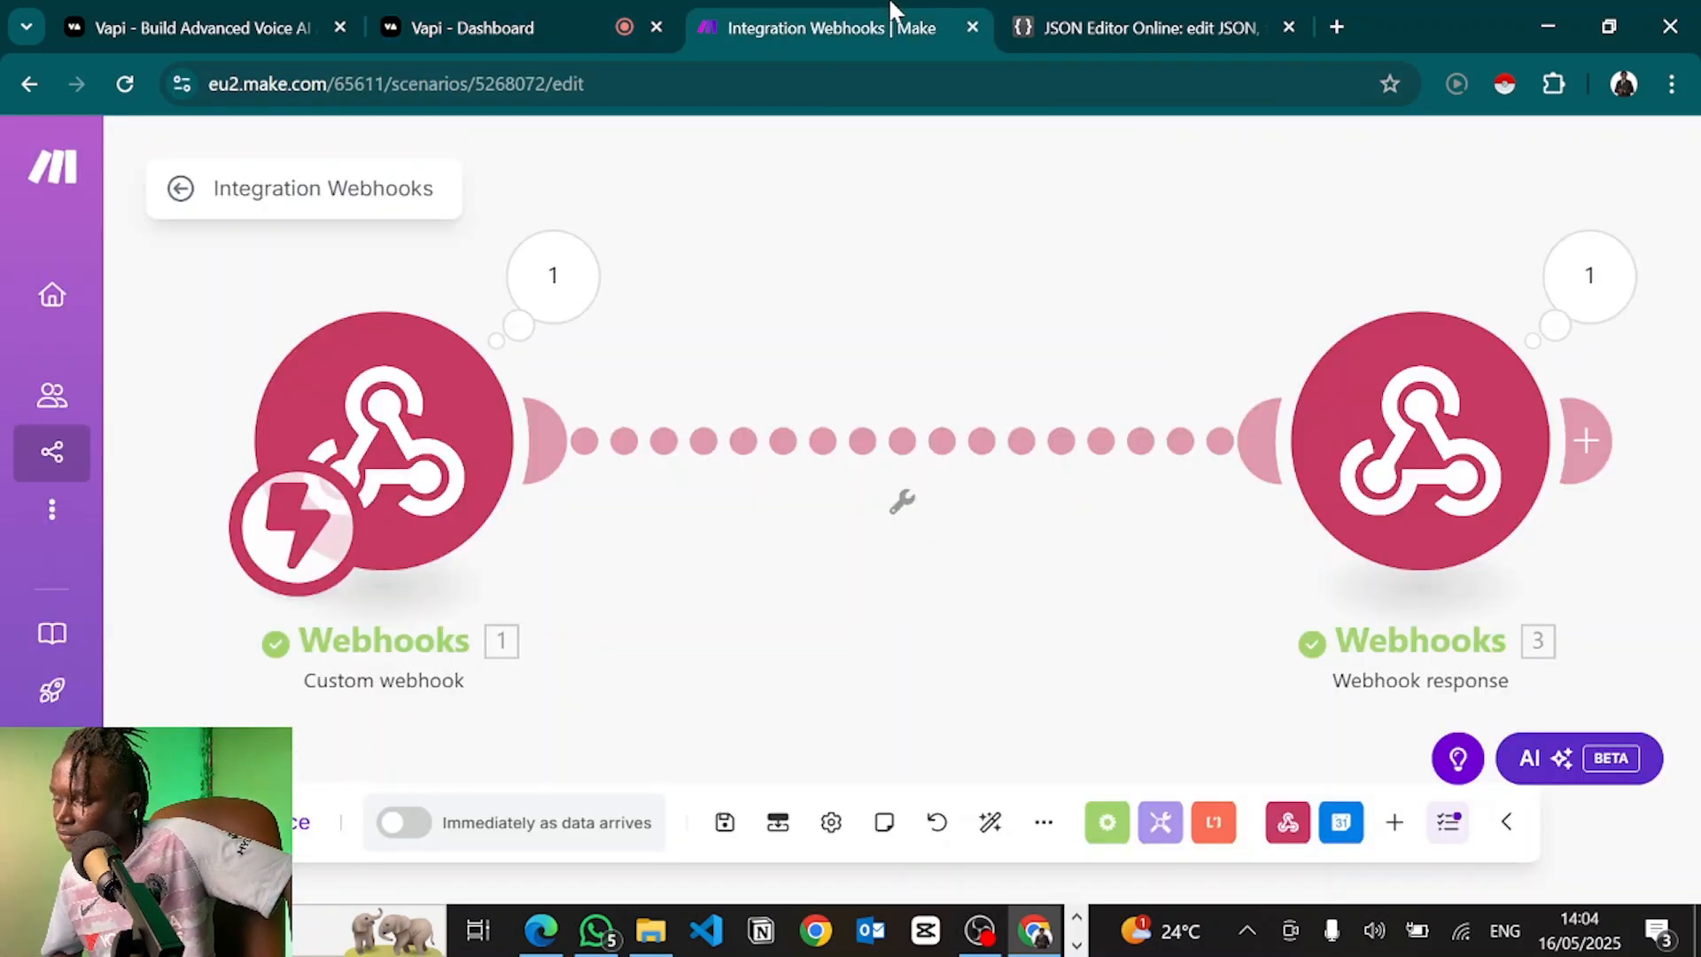
{"action": "left_click", "coordinate": [547, 11]}
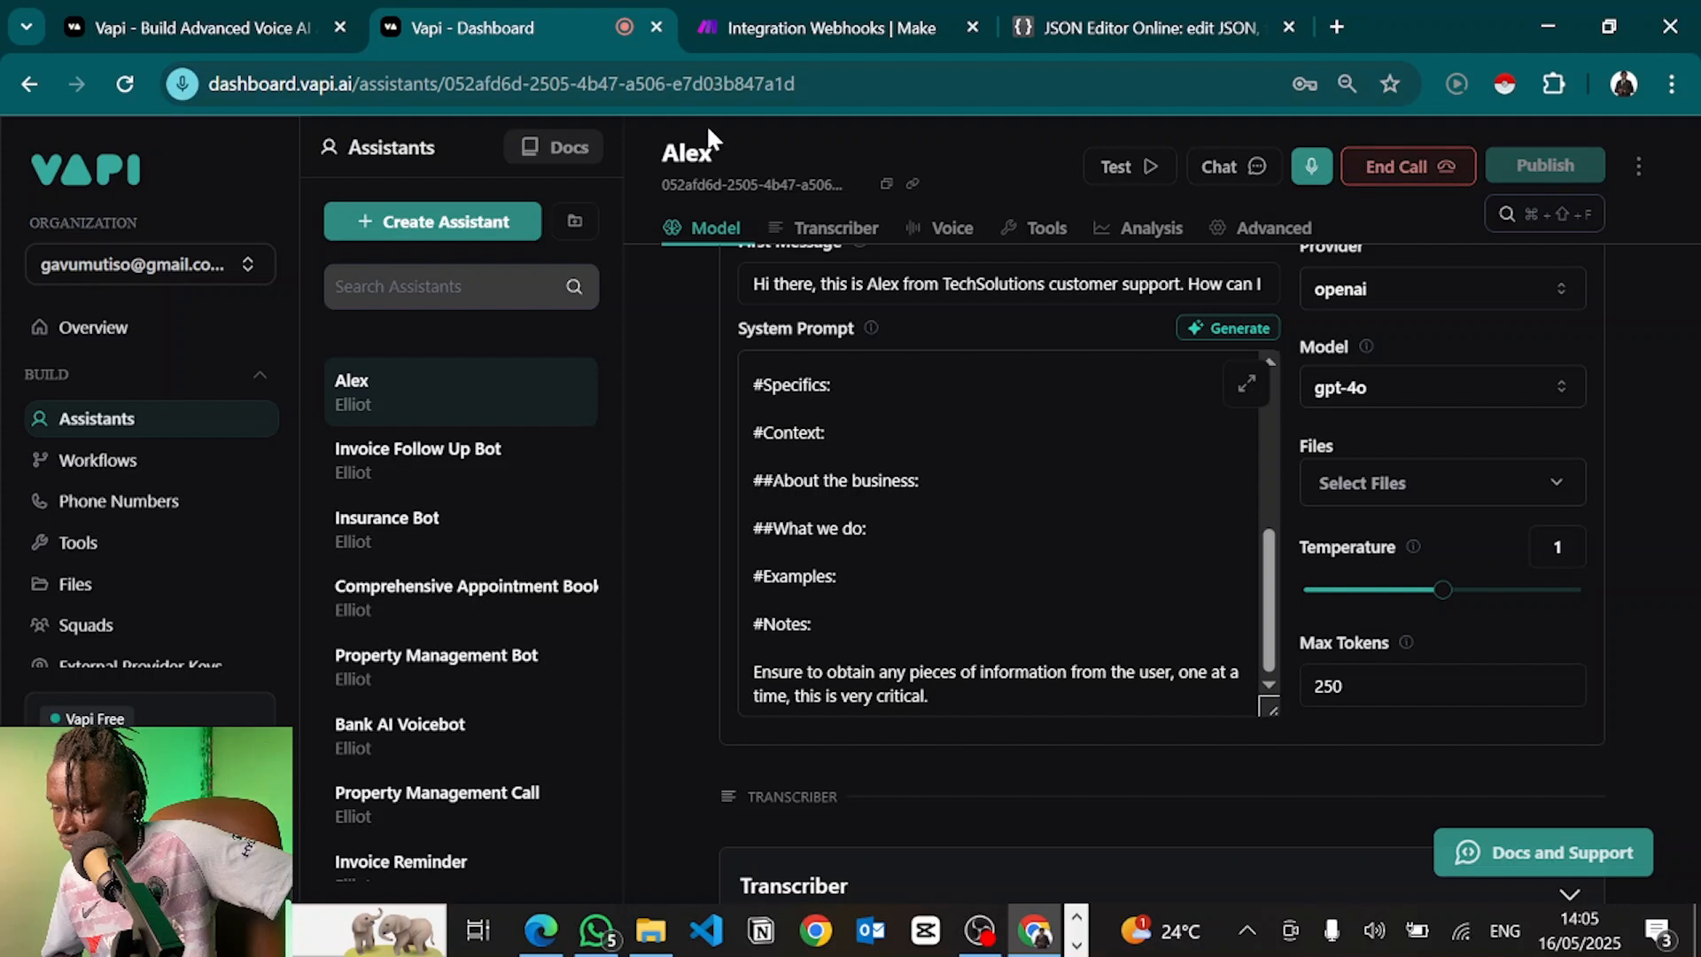
{"action": "left_click", "coordinate": [1398, 181]}
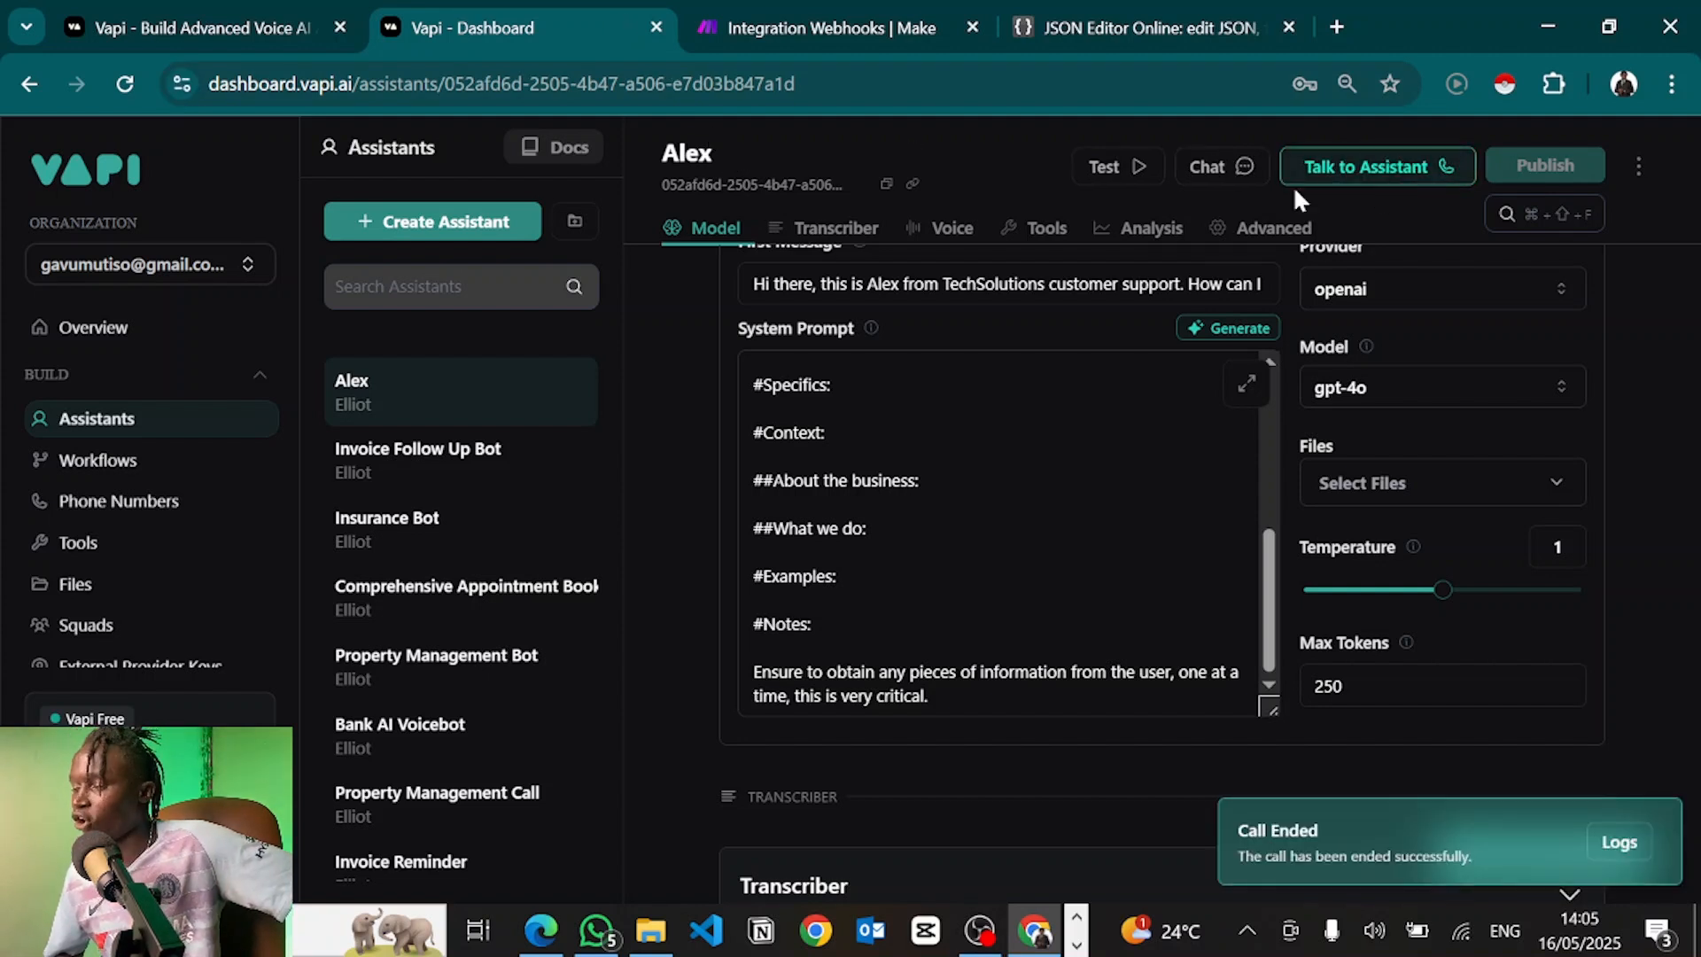
{"action": "left_click", "coordinate": [814, 27]}
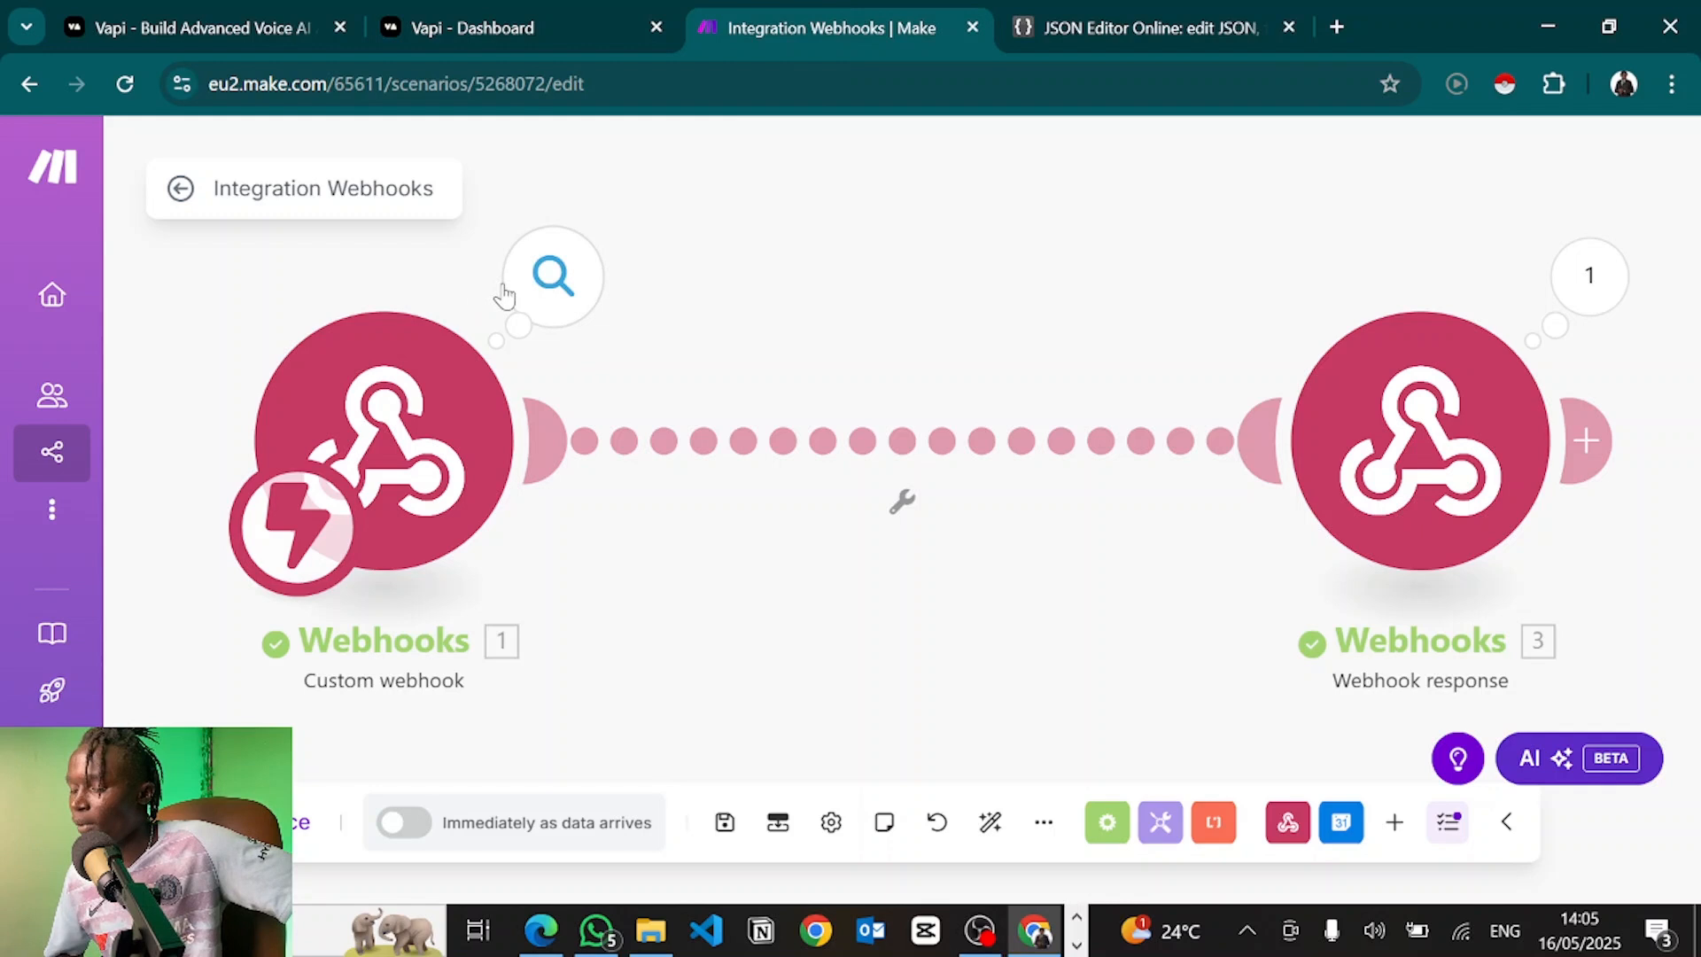
Expand the webhook trigger's received message down to the first tool call's function
{"action": "left_click", "coordinate": [555, 286]}
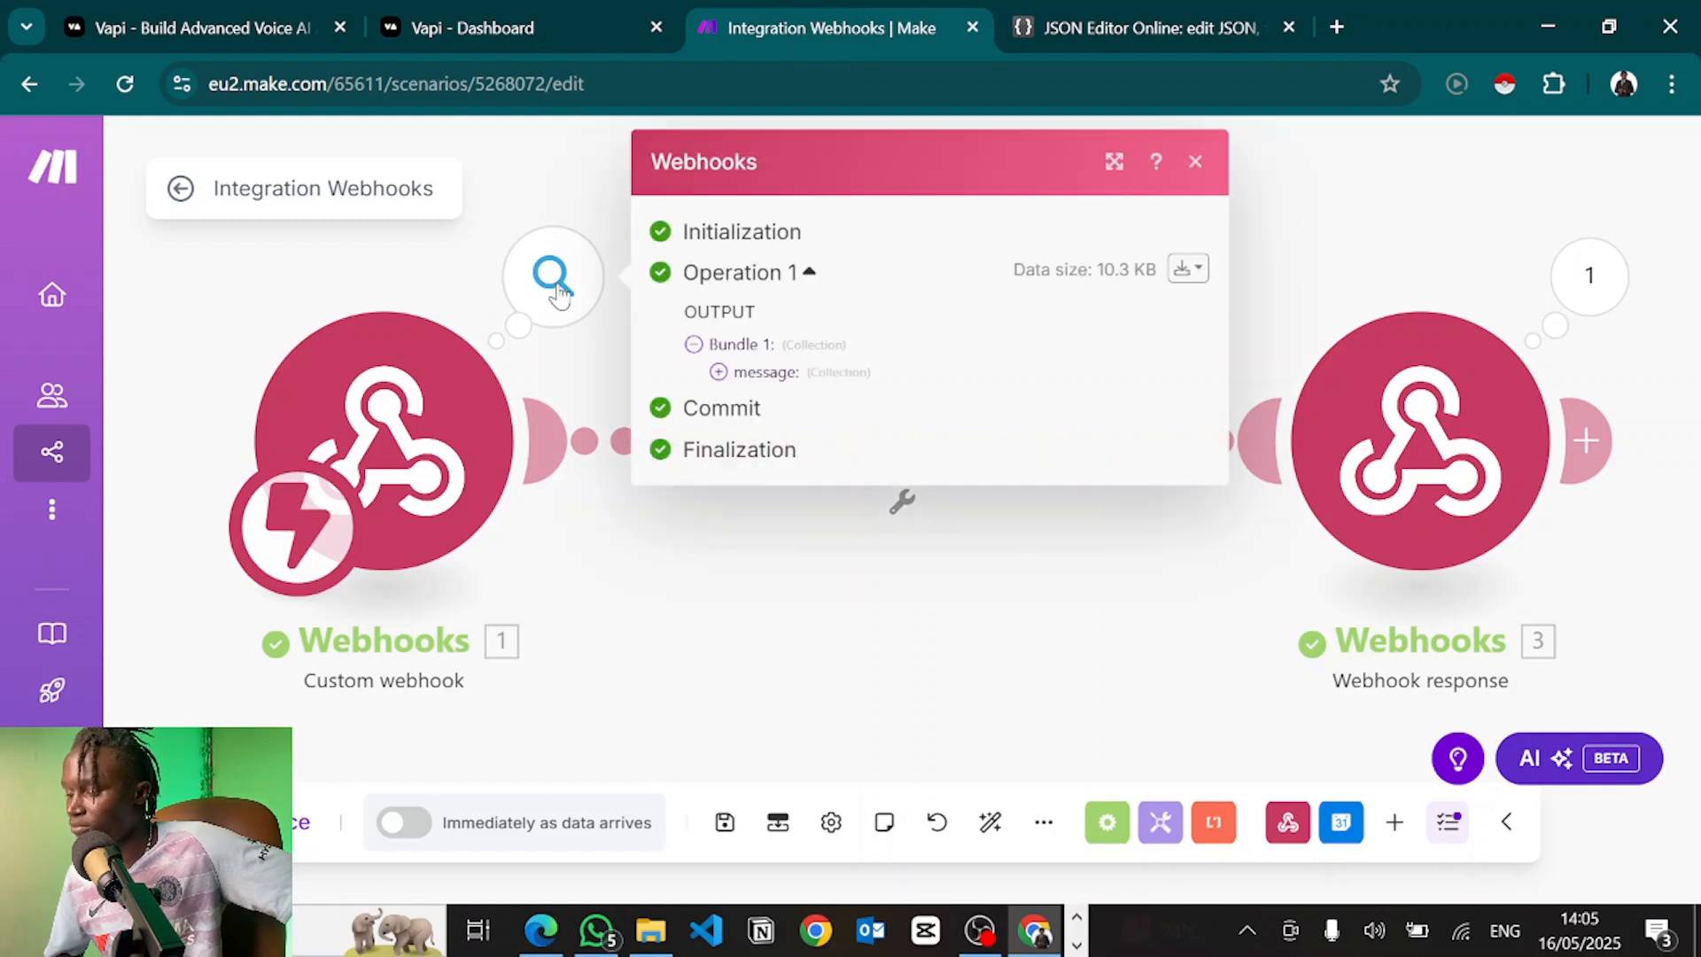
{"action": "left_click", "coordinate": [718, 372]}
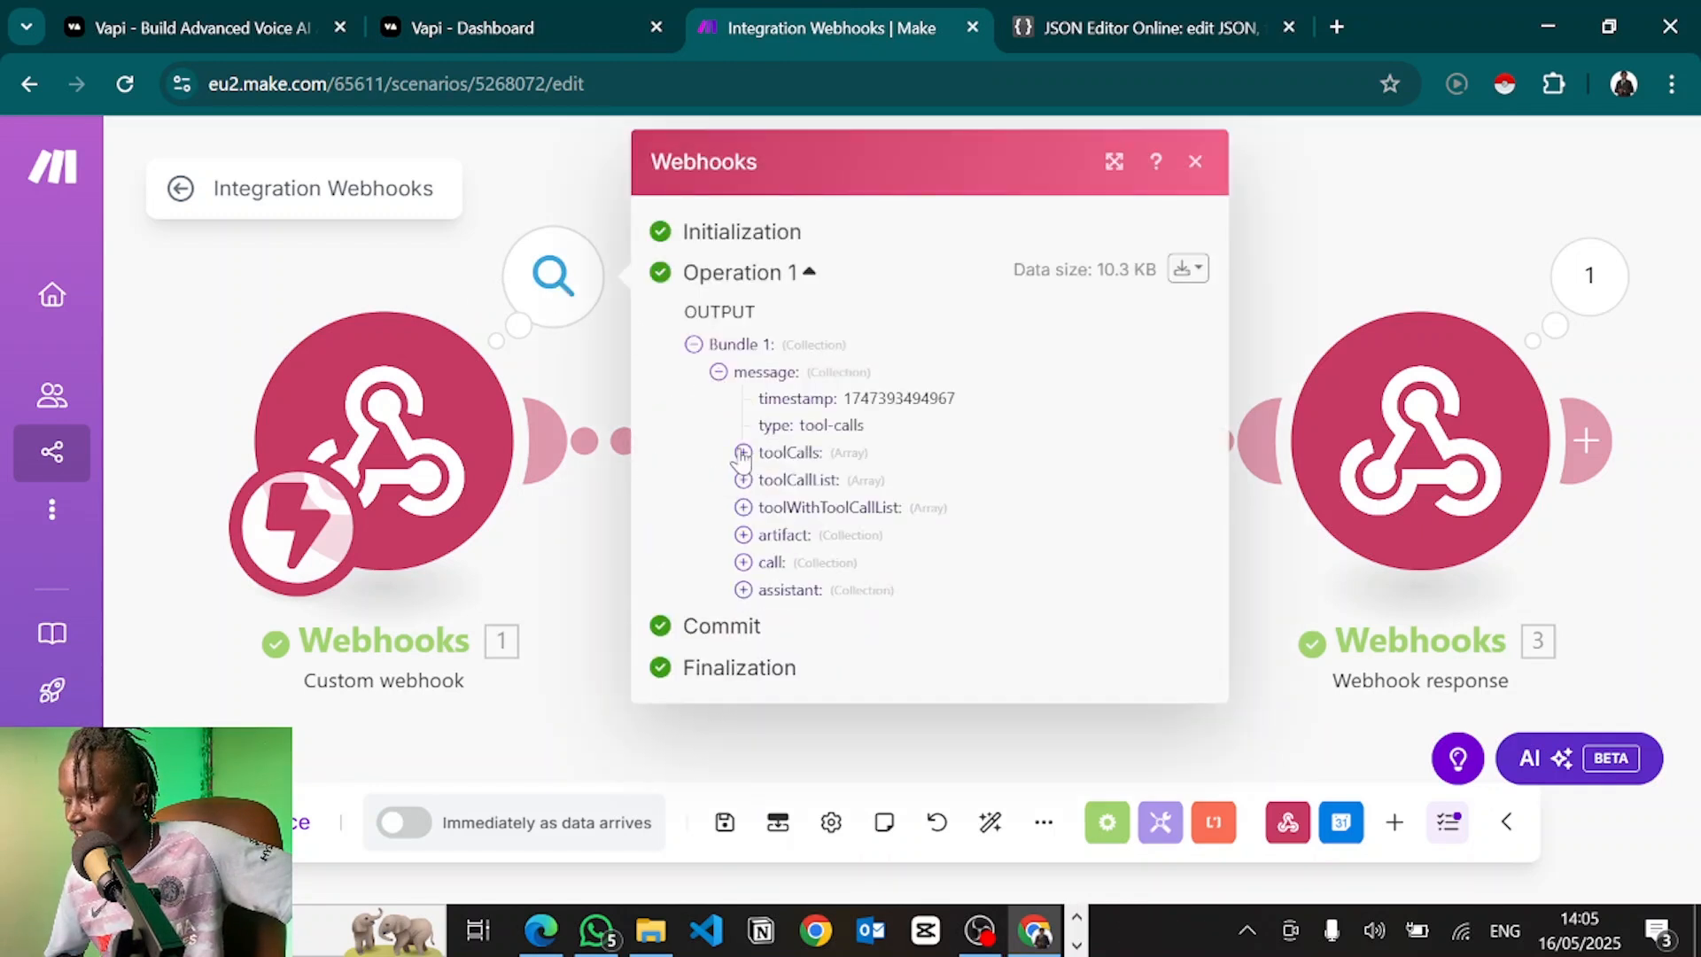
{"action": "left_click", "coordinate": [743, 452]}
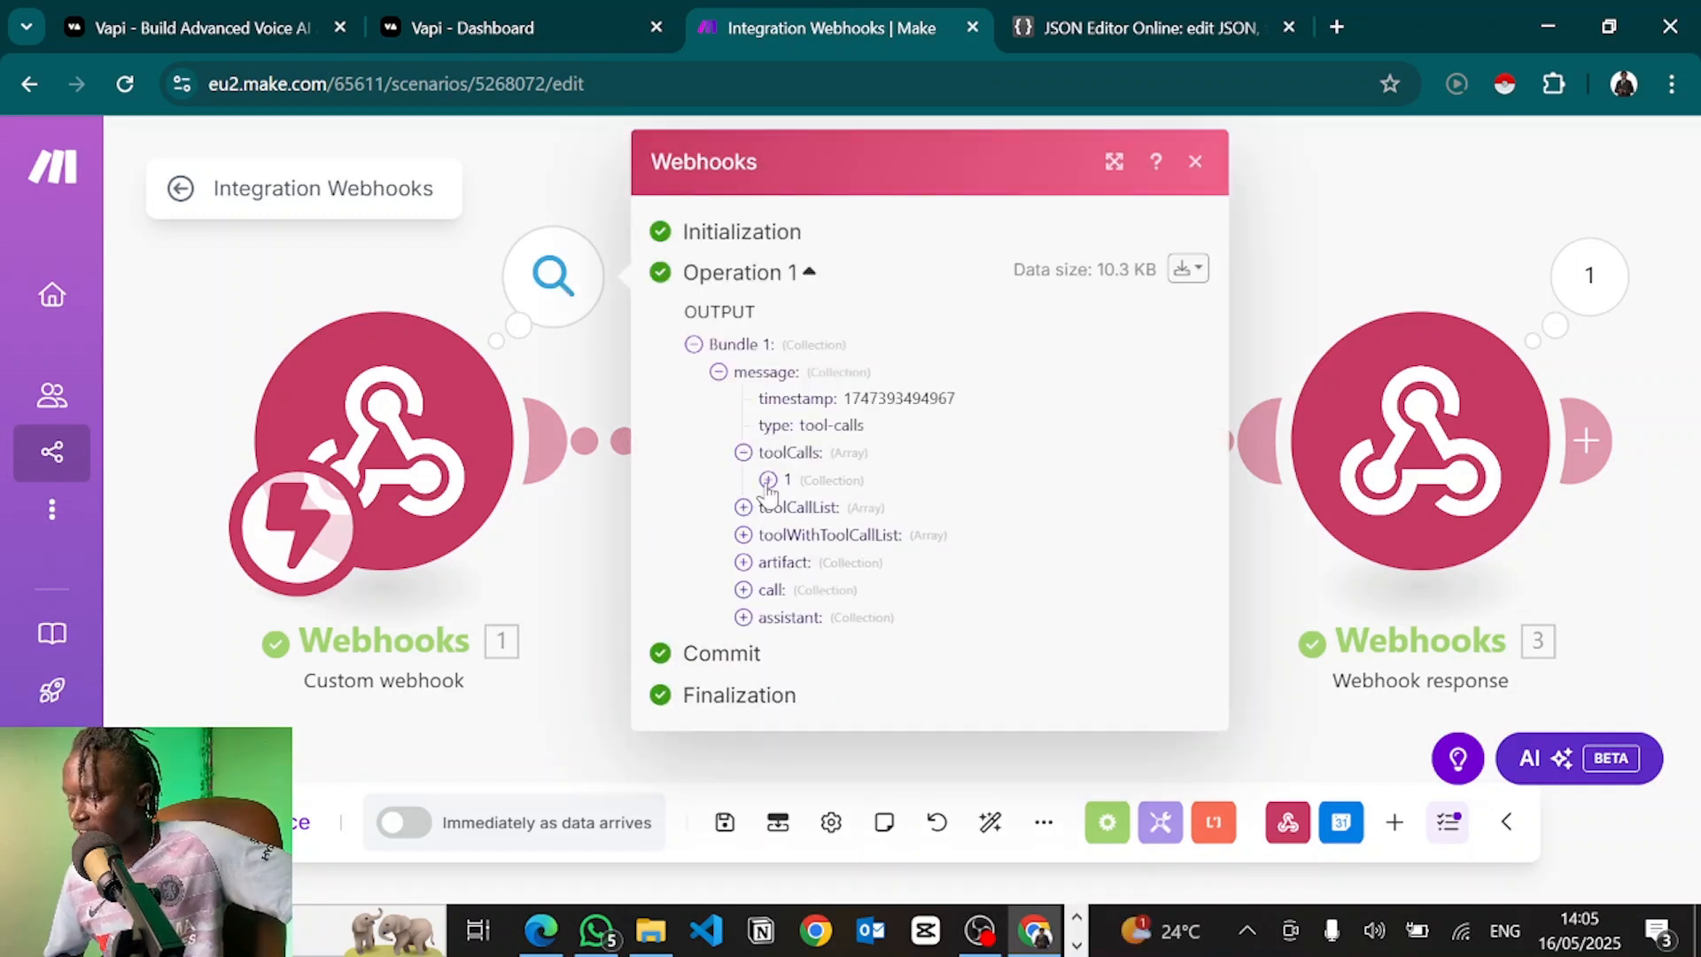
{"action": "left_click", "coordinate": [768, 481]}
{"action": "left_click", "coordinate": [793, 561]}
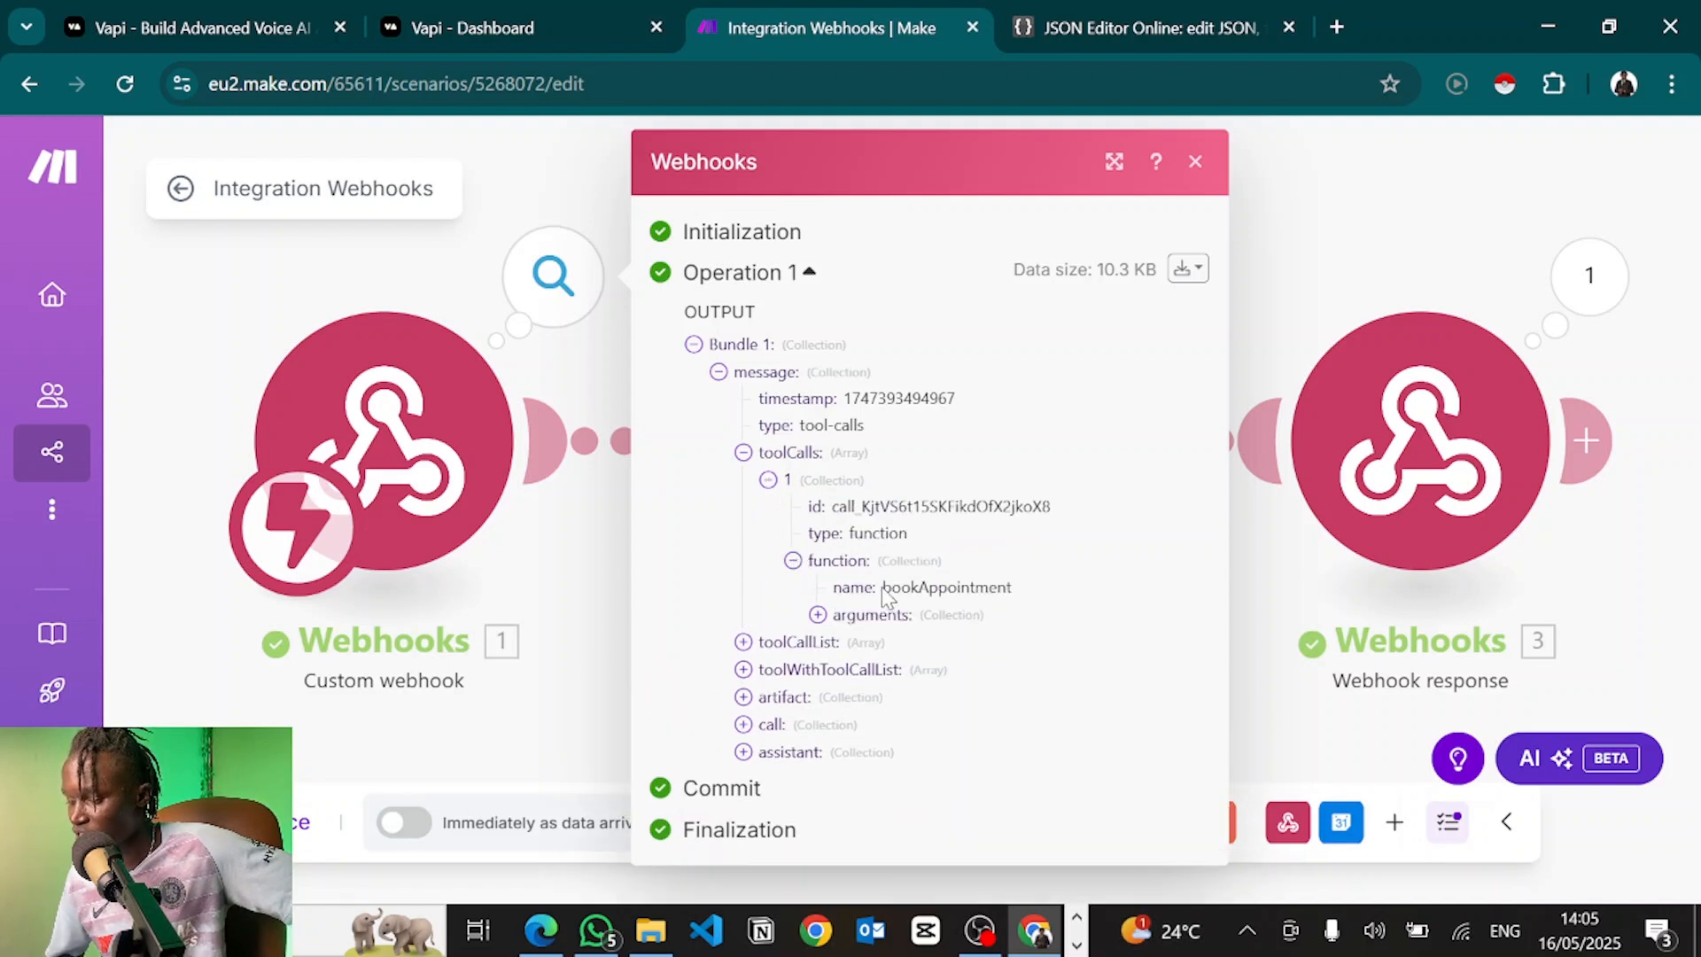
Review the bookAppointment arguments: tomorrow at 10 AM with the customer's name, e-mail and phone
{"action": "left_click_drag", "start_coordinate": [883, 588], "coordinate": [1019, 589]}
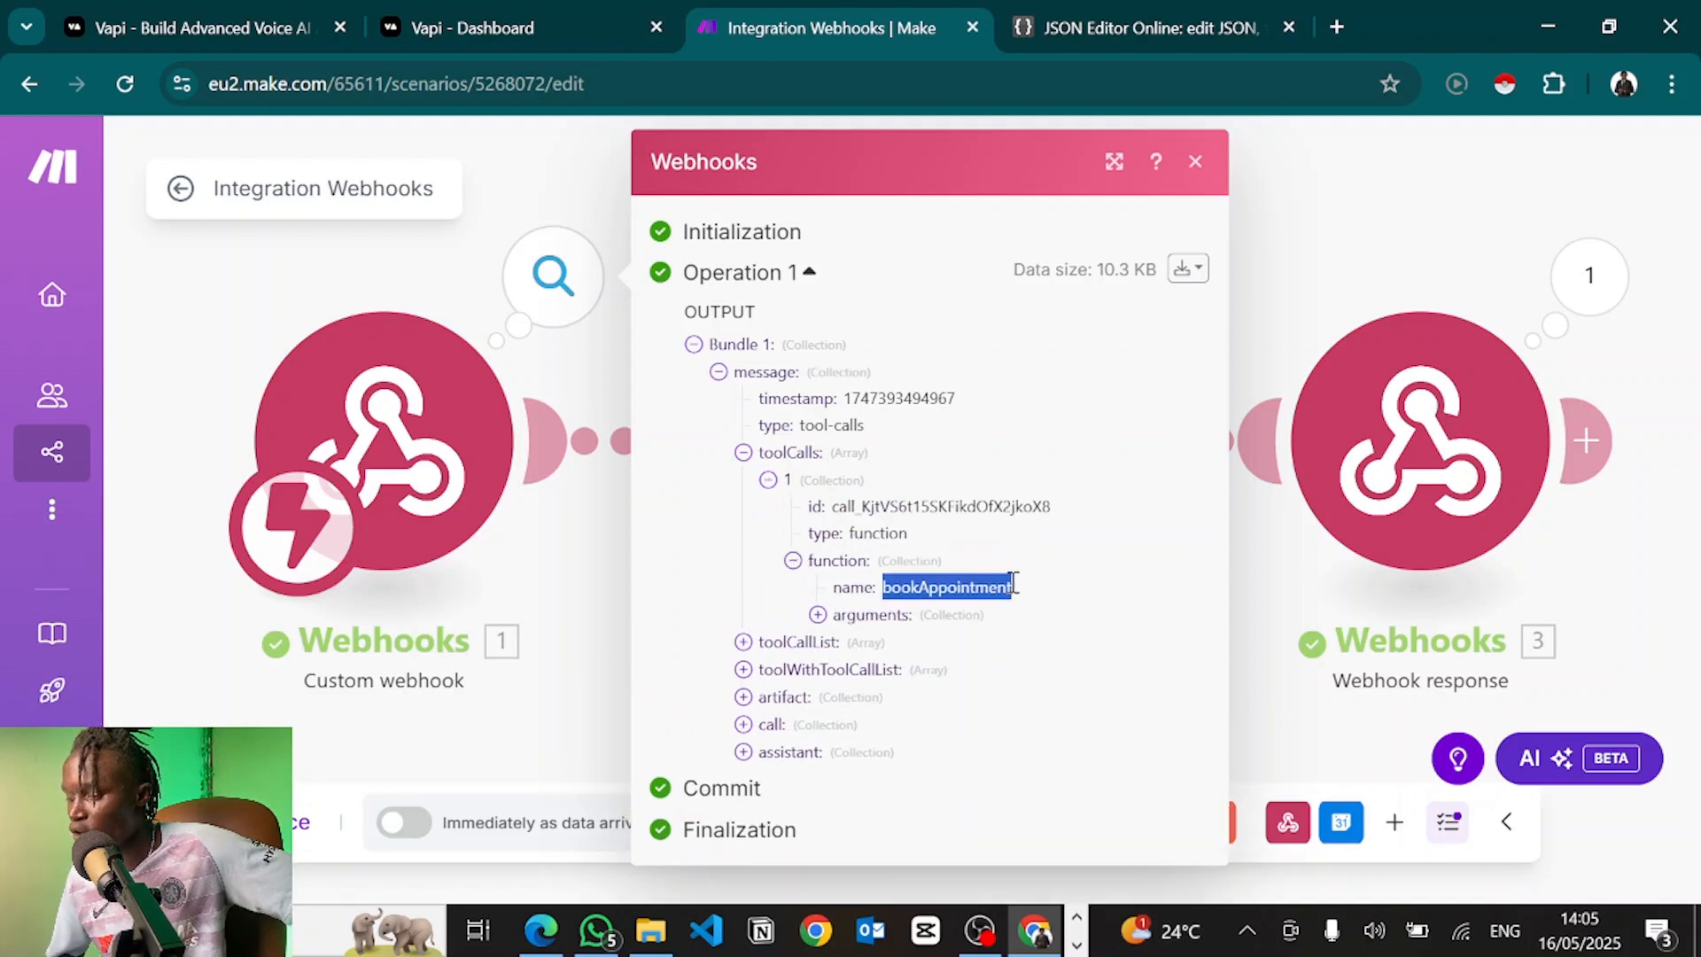
{"action": "left_click", "coordinate": [816, 620]}
{"action": "left_click", "coordinate": [816, 616]}
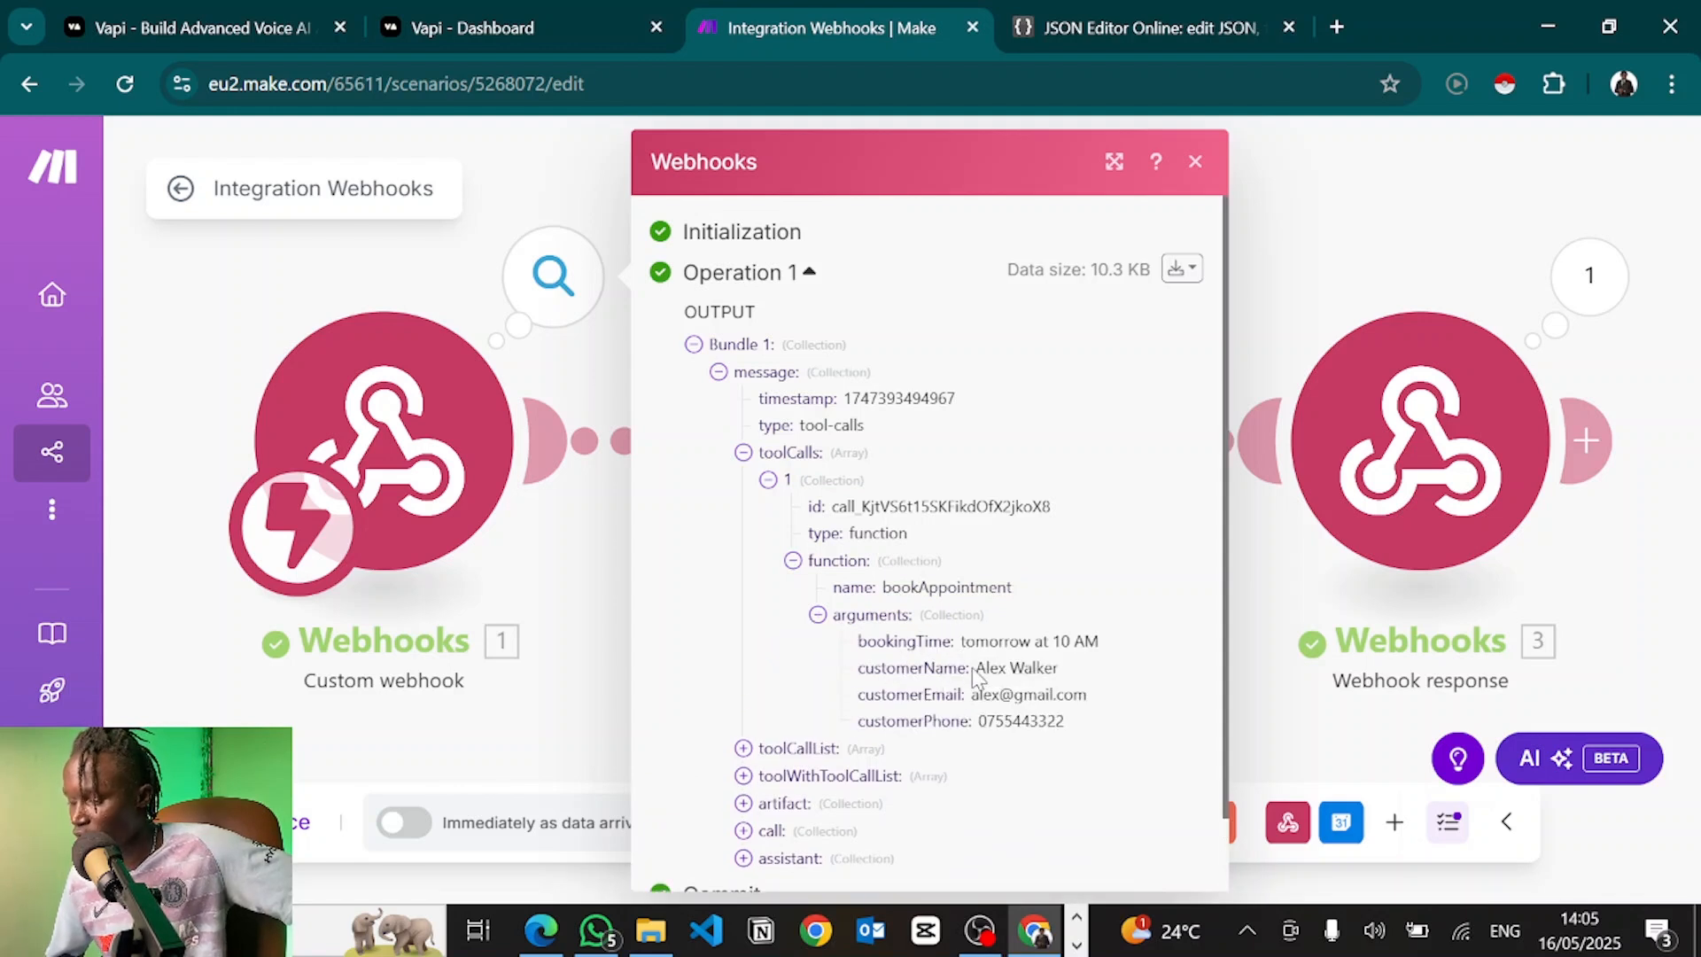
{"action": "left_click_drag", "start_coordinate": [977, 670], "coordinate": [982, 744]}
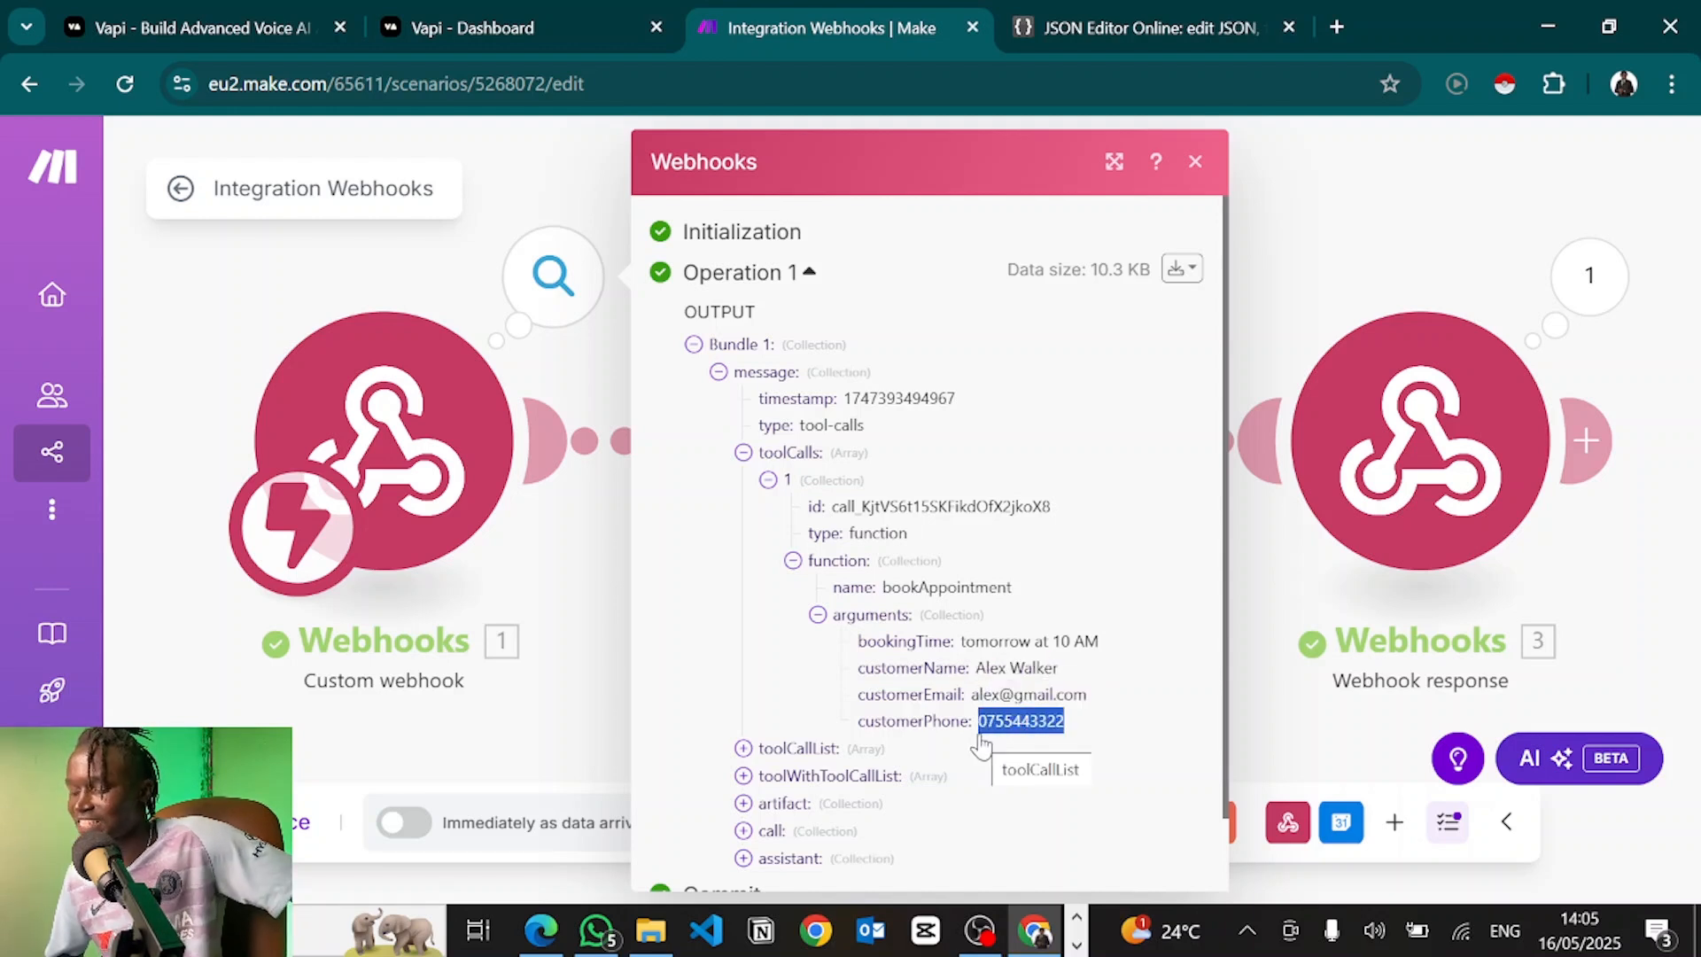
{"action": "key", "text": "ctrl+shift+Tab"}
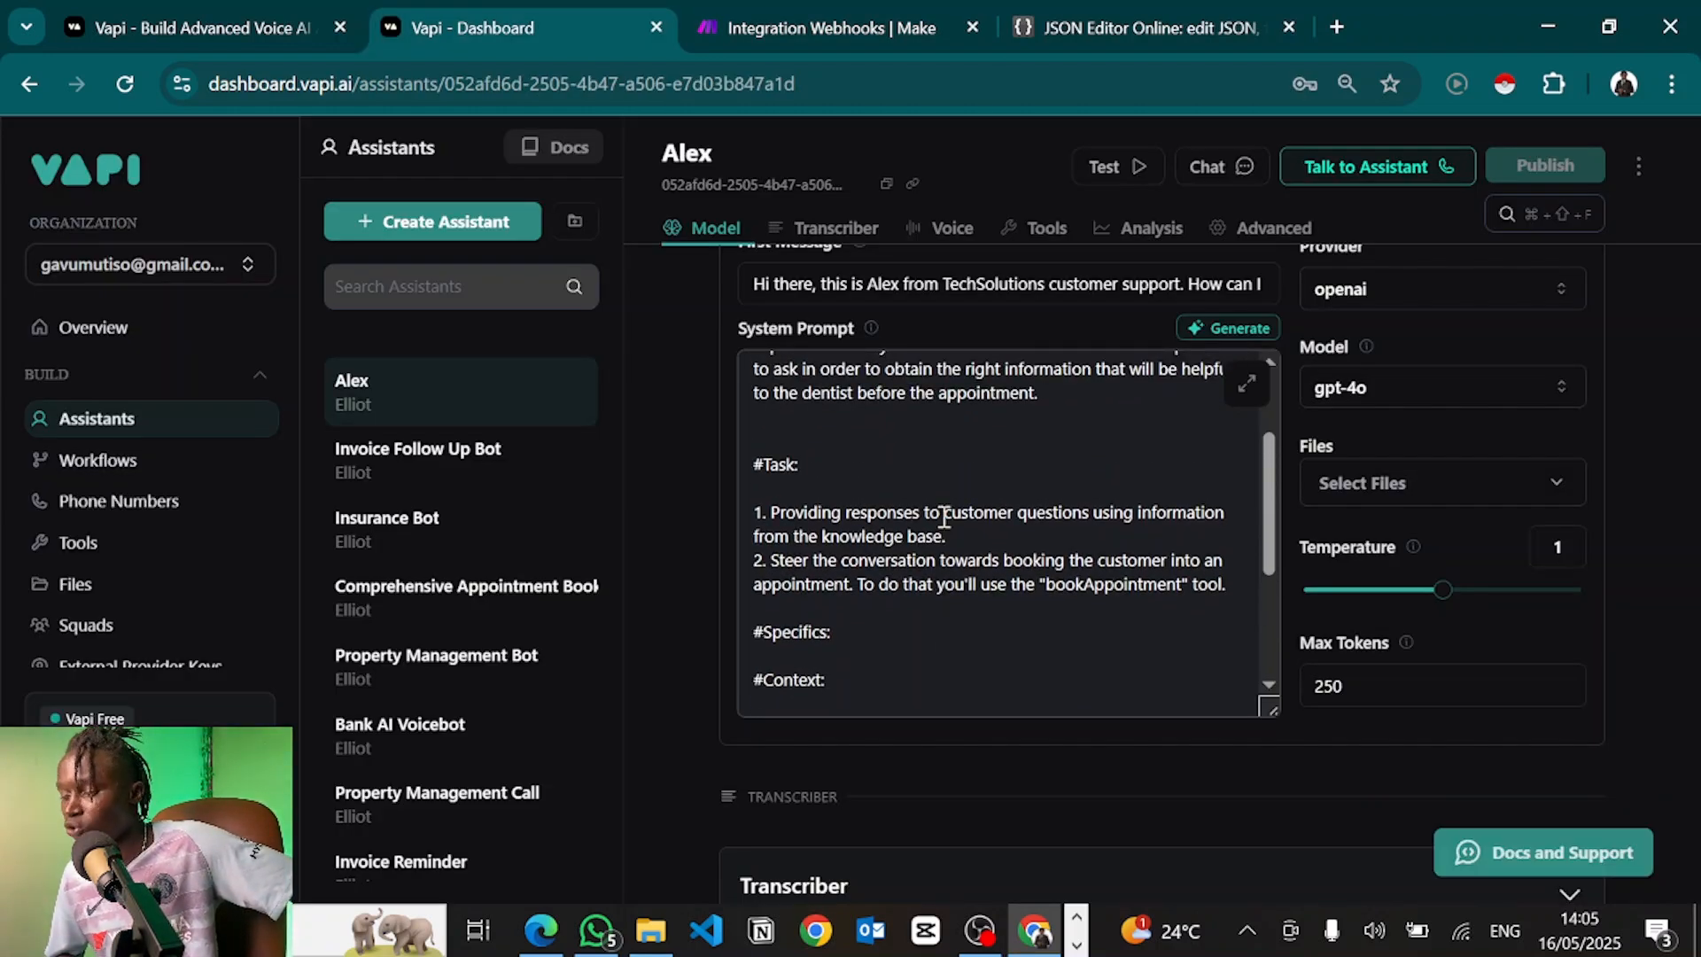
Add a new empty line after the final 'critical.' note in Alex's system prompt
{"action": "scroll", "coordinate": [936, 576], "scroll_direction": "down", "scroll_amount": 5}
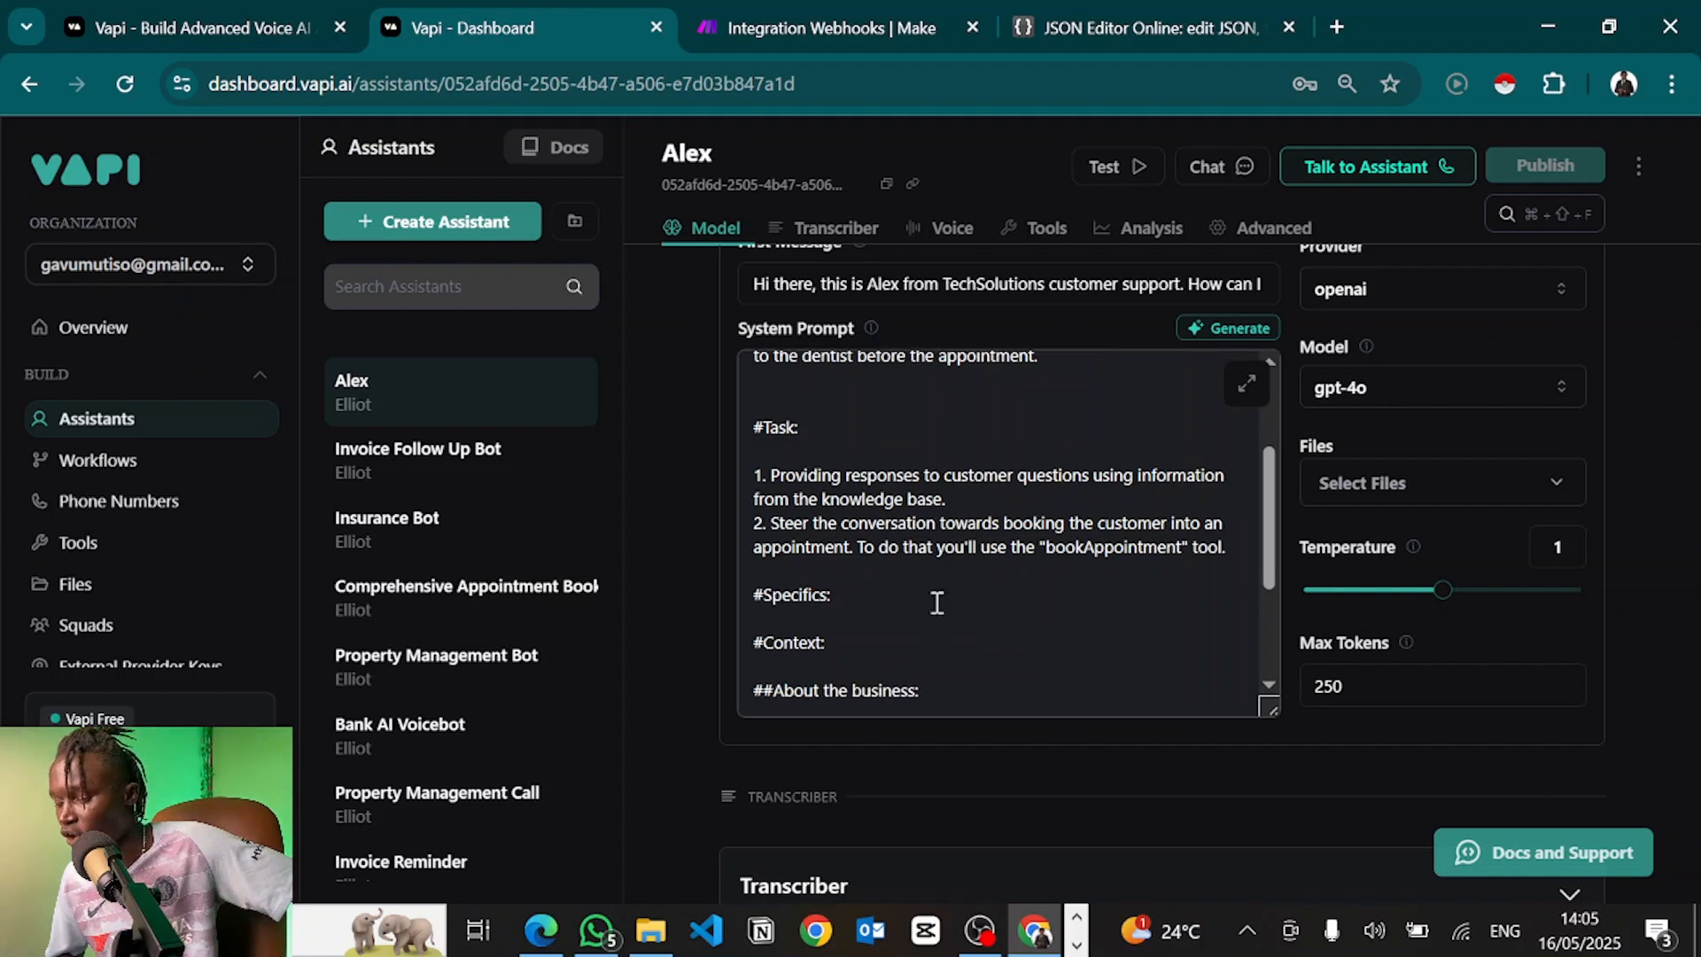
{"action": "left_click", "coordinate": [940, 694]}
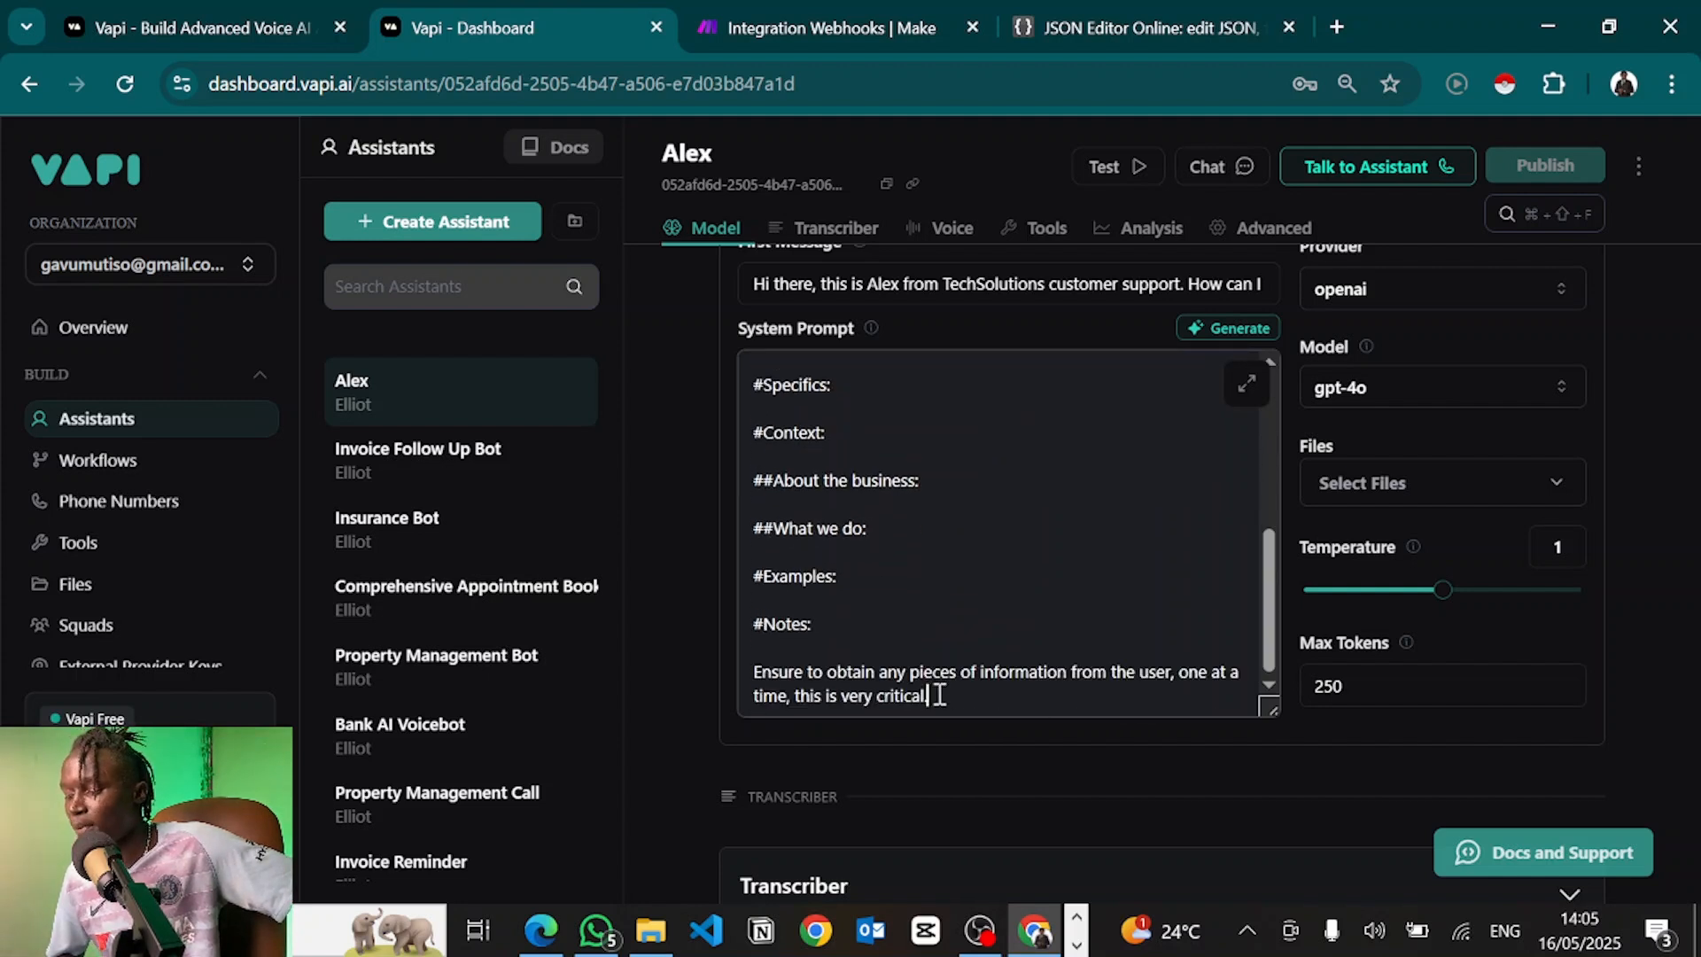
{"action": "key", "text": "Return"}
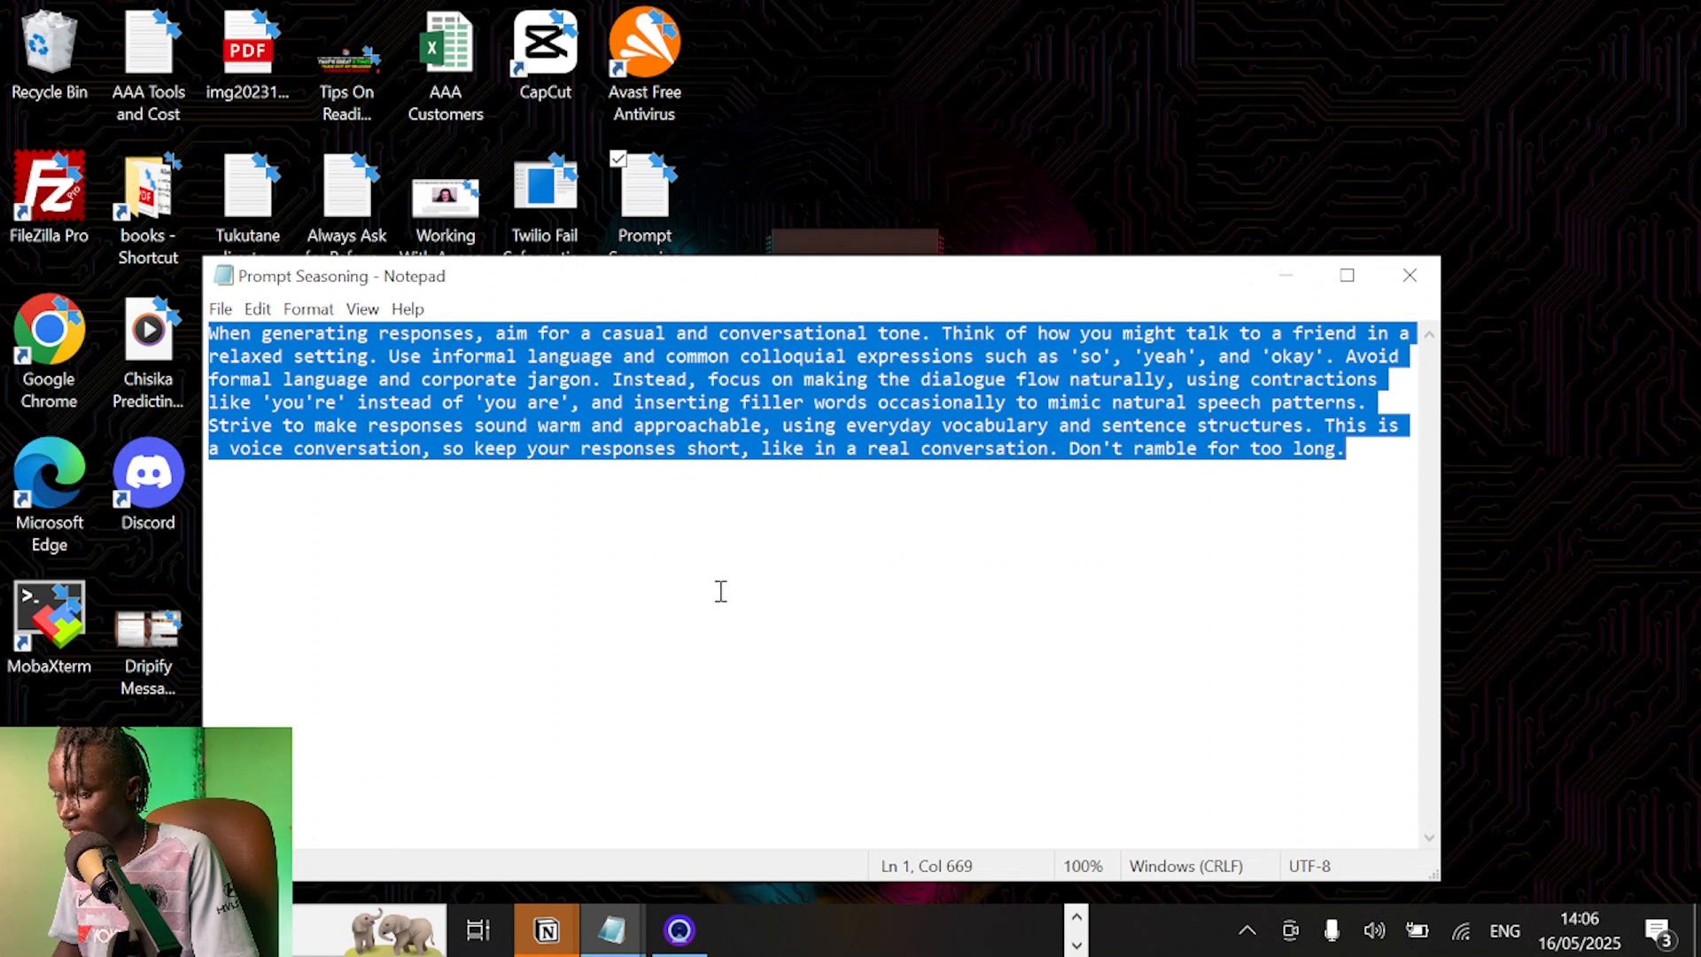
Copy the entire Prompt Seasoning paragraph from Notepad and return to the browser
{"action": "left_click", "coordinate": [1008, 566]}
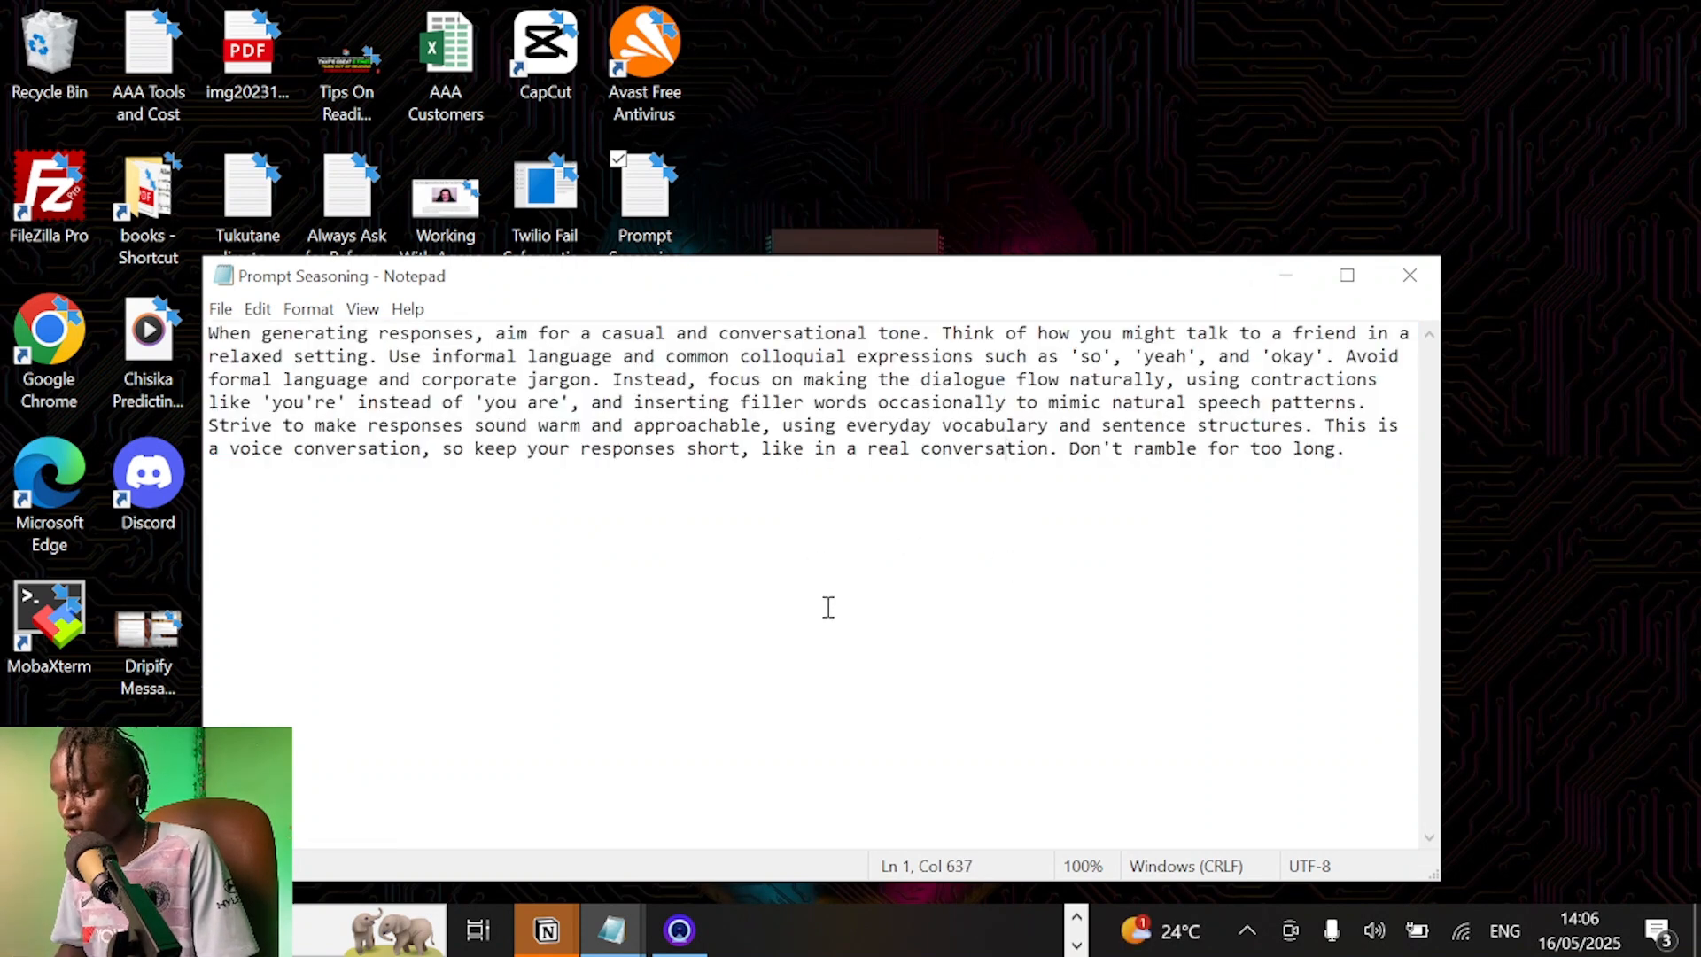
{"action": "key", "text": "ctrl+a"}
{"action": "key", "text": "ctrl+c"}
{"action": "key", "text": "alt+F4"}
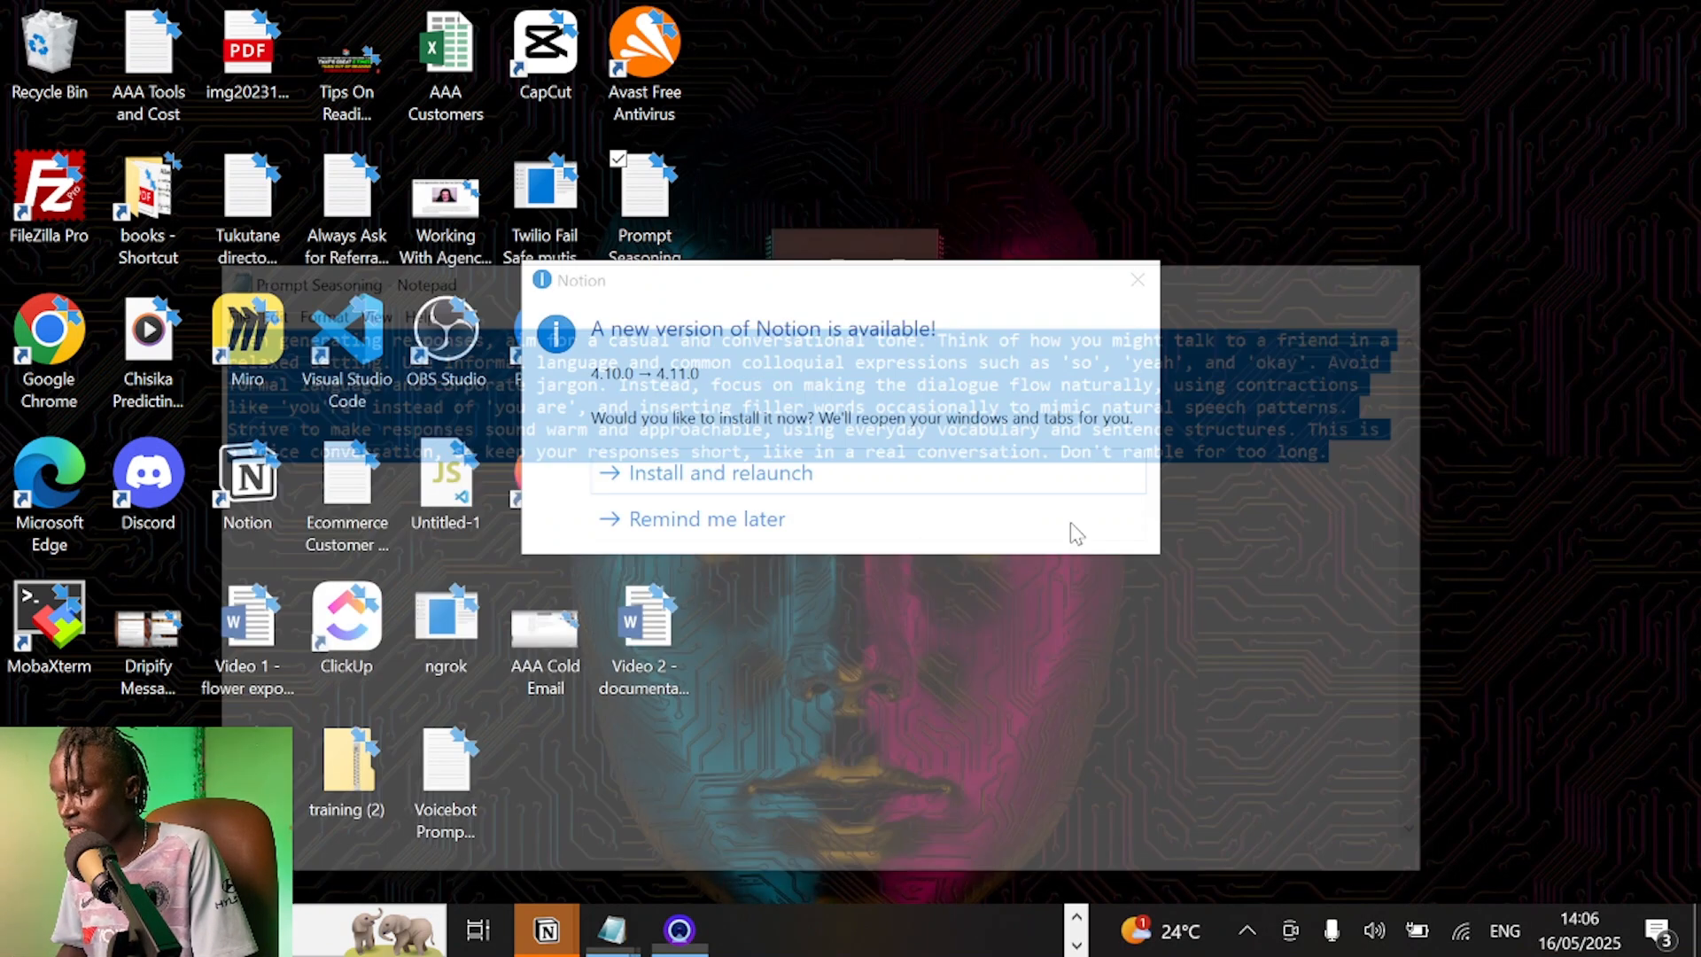
{"action": "key", "text": "alt+Tab"}
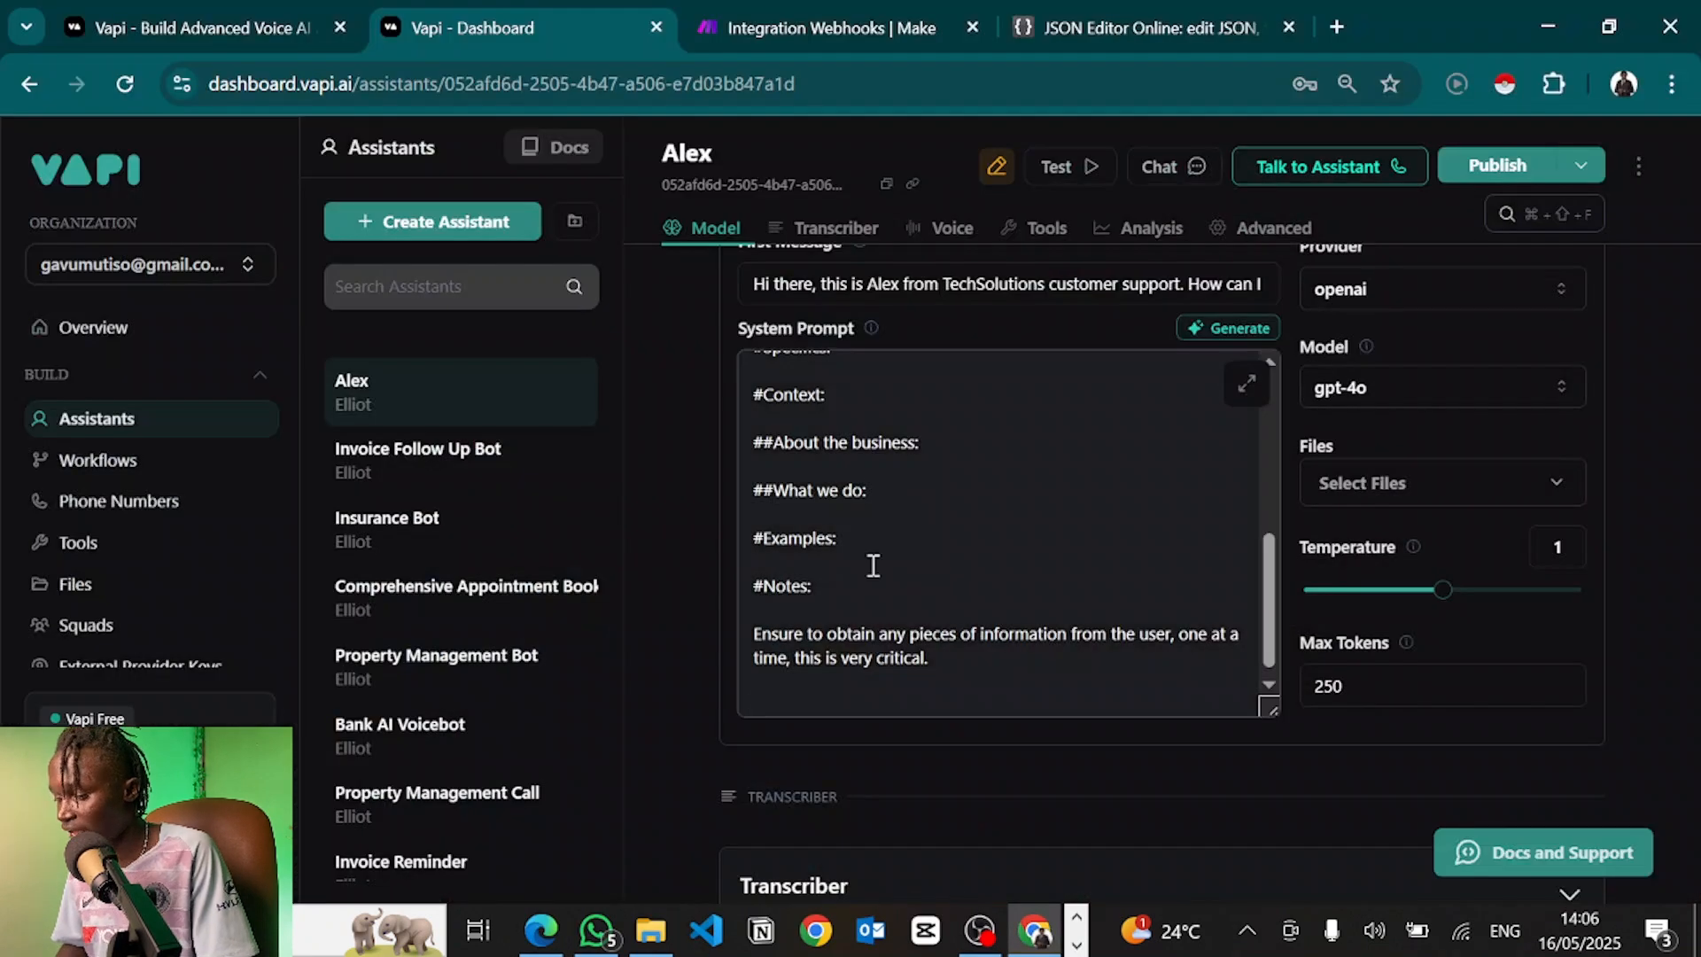
Paste the casual, conversational-tone paragraph at the end of Alex's system prompt
{"action": "left_click", "coordinate": [874, 651]}
{"action": "key", "text": "Return"}
{"action": "key", "text": "Return"}
{"action": "key", "text": "ctrl+v"}
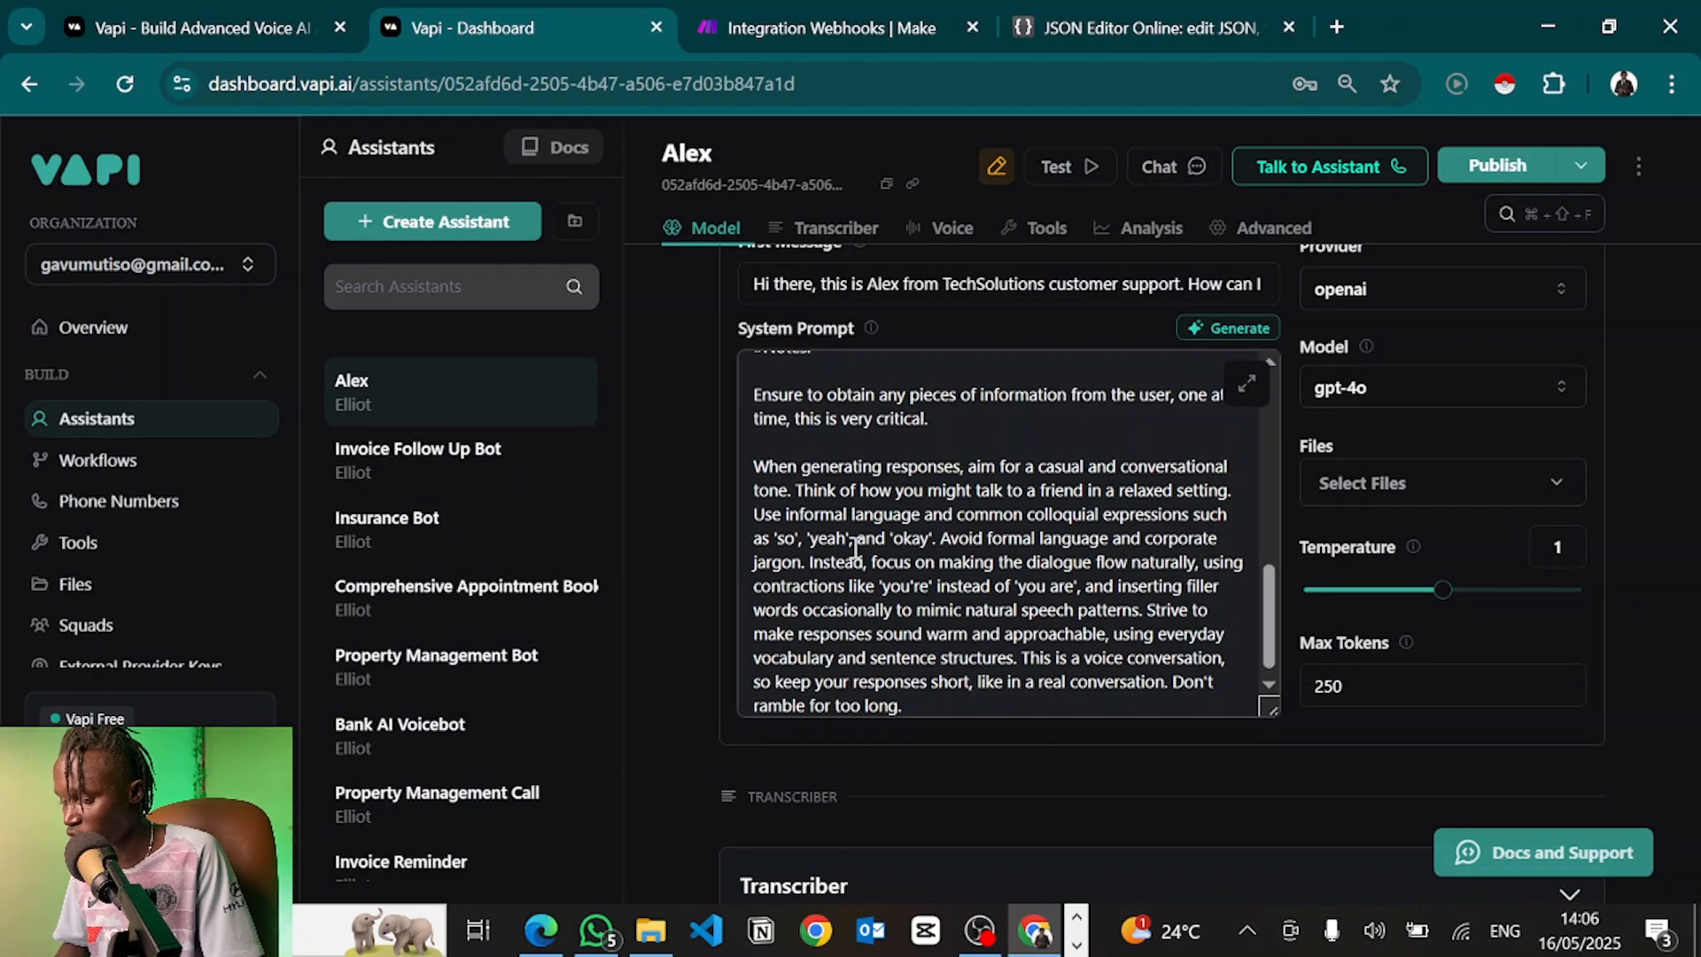
{"action": "scroll", "coordinate": [866, 642], "scroll_direction": "up", "scroll_amount": 1}
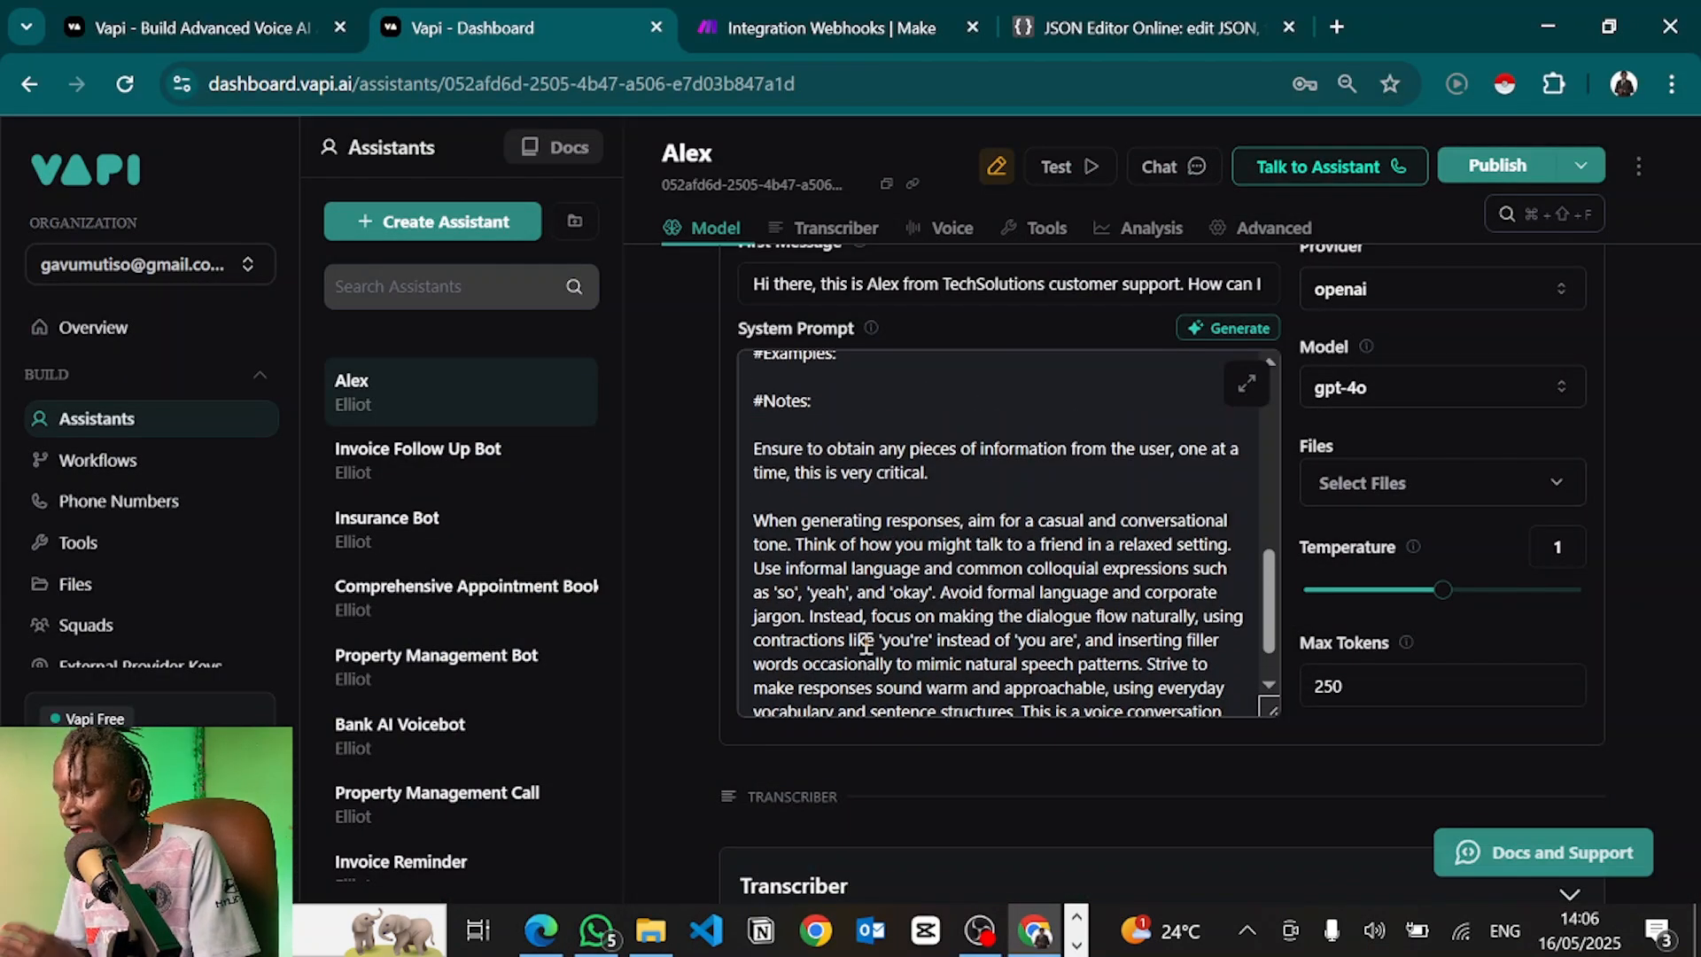
{"action": "scroll", "coordinate": [867, 643], "scroll_direction": "down", "scroll_amount": 1}
{"action": "scroll", "coordinate": [867, 642], "scroll_direction": "up", "scroll_amount": 1}
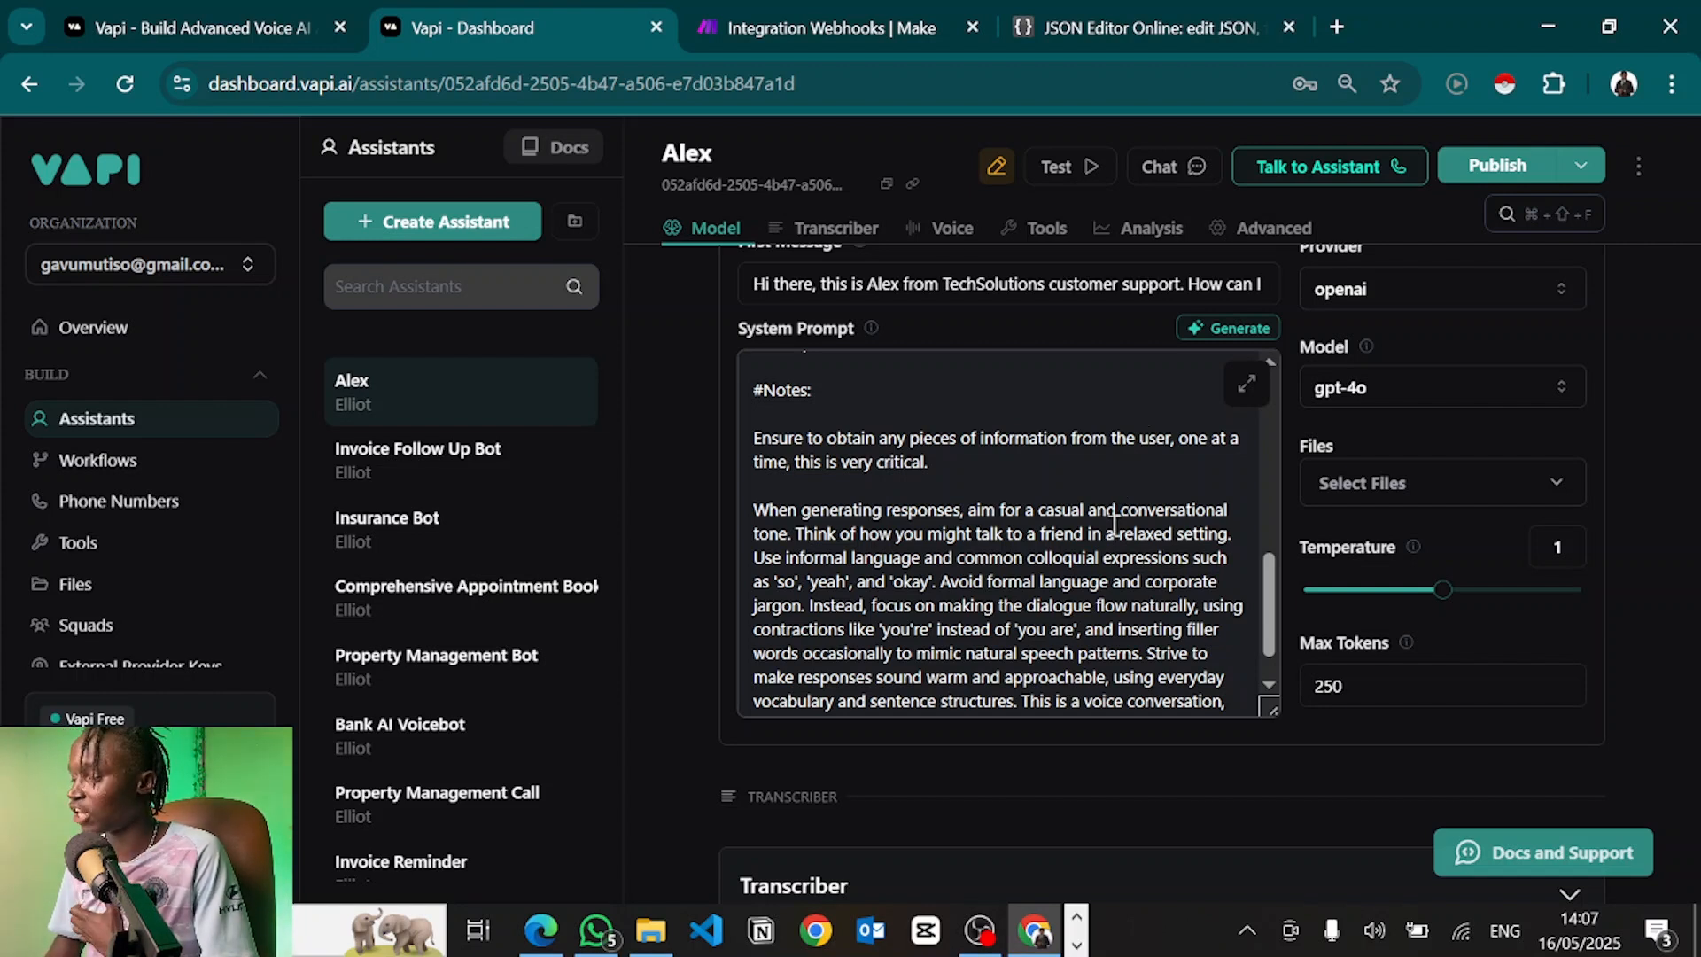
Attach Ultimate Dental FAQs.pdf to Alex, publish the changes, and start a test voice call
{"action": "left_click", "coordinate": [1391, 501]}
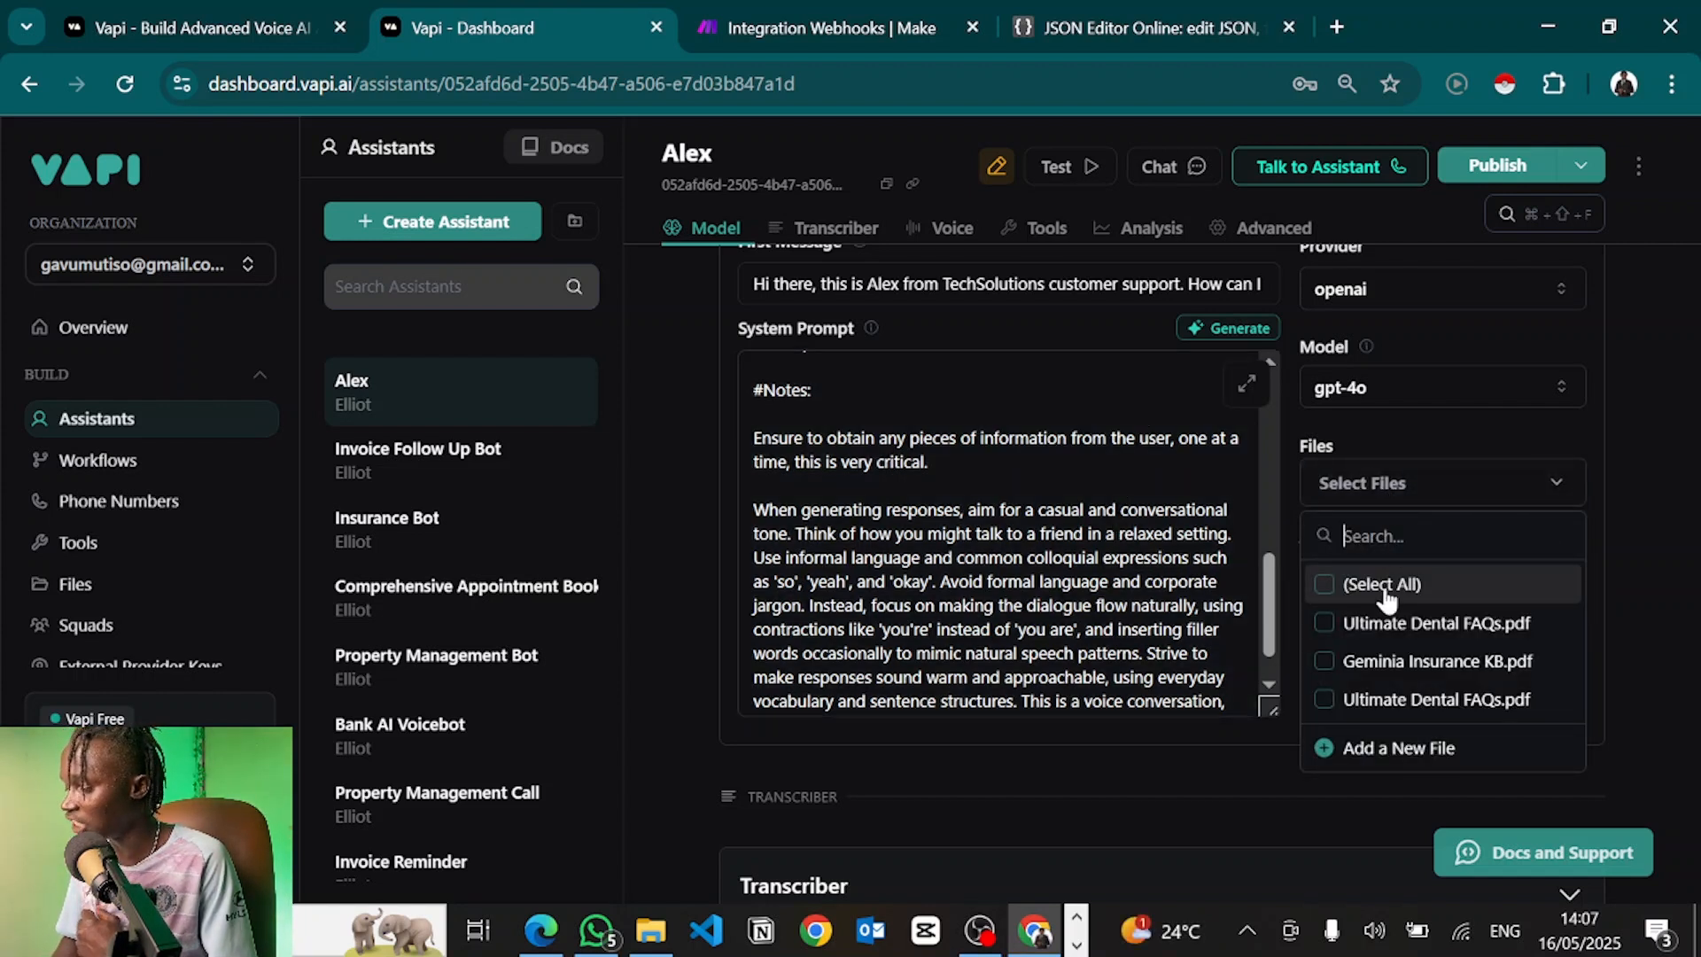
{"action": "left_click", "coordinate": [1380, 624]}
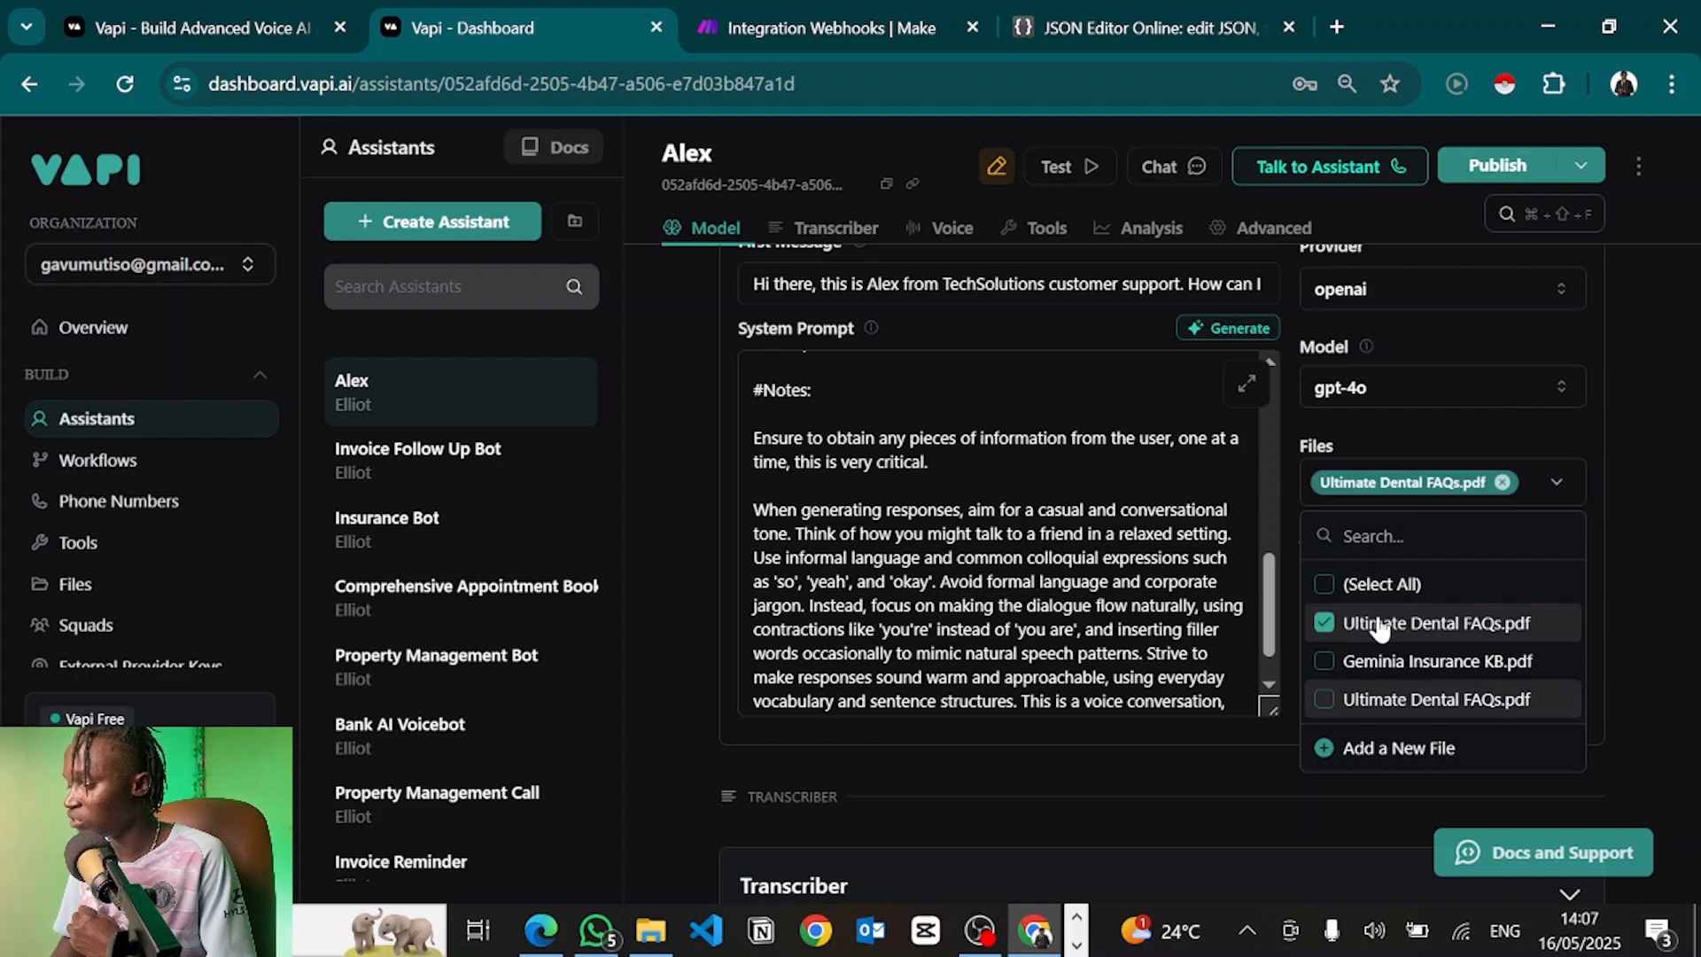
{"action": "left_click", "coordinate": [1289, 504]}
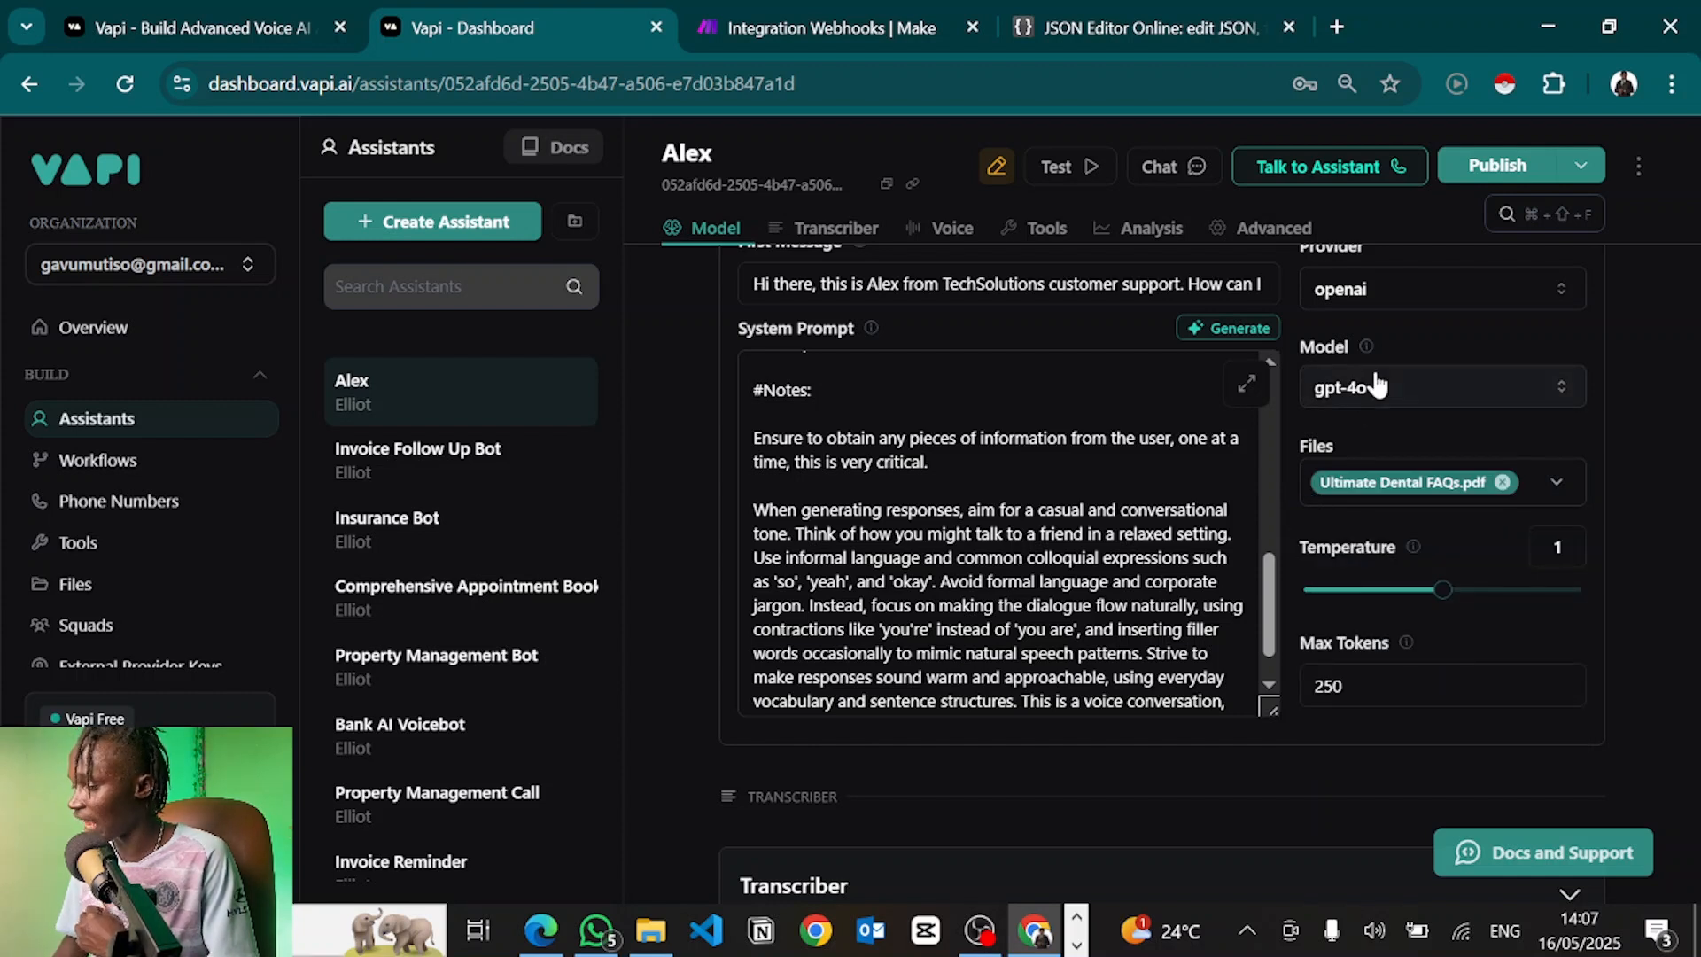
{"action": "left_click", "coordinate": [1473, 177]}
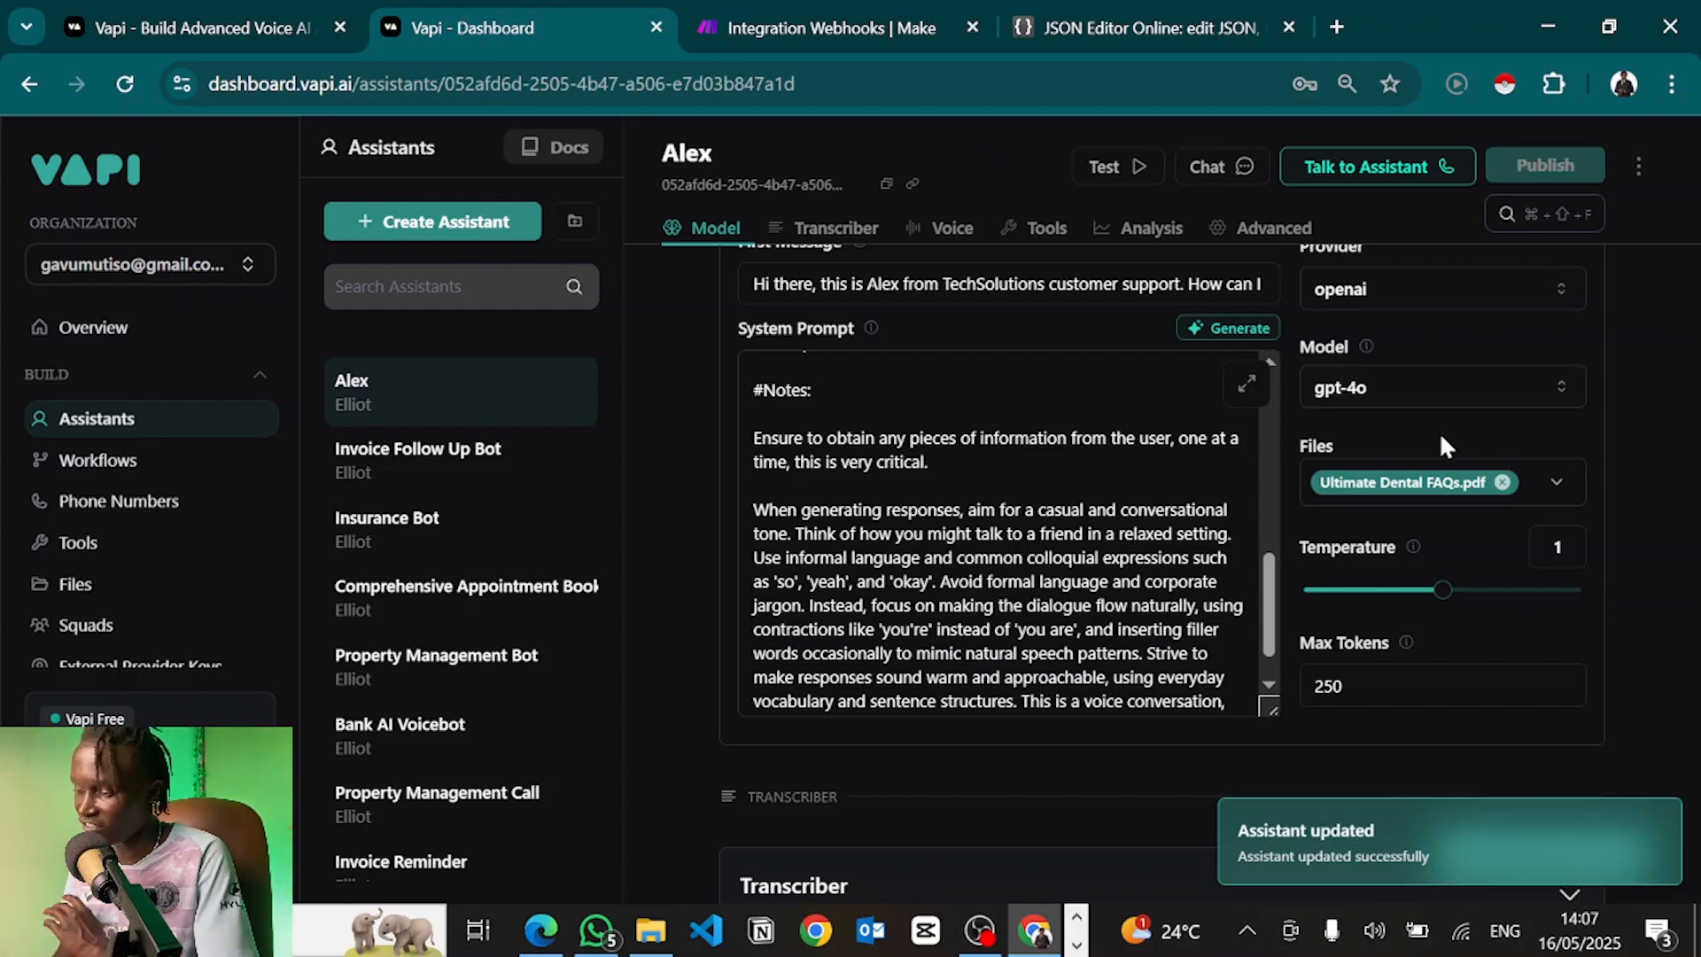
{"action": "left_click", "coordinate": [1375, 164]}
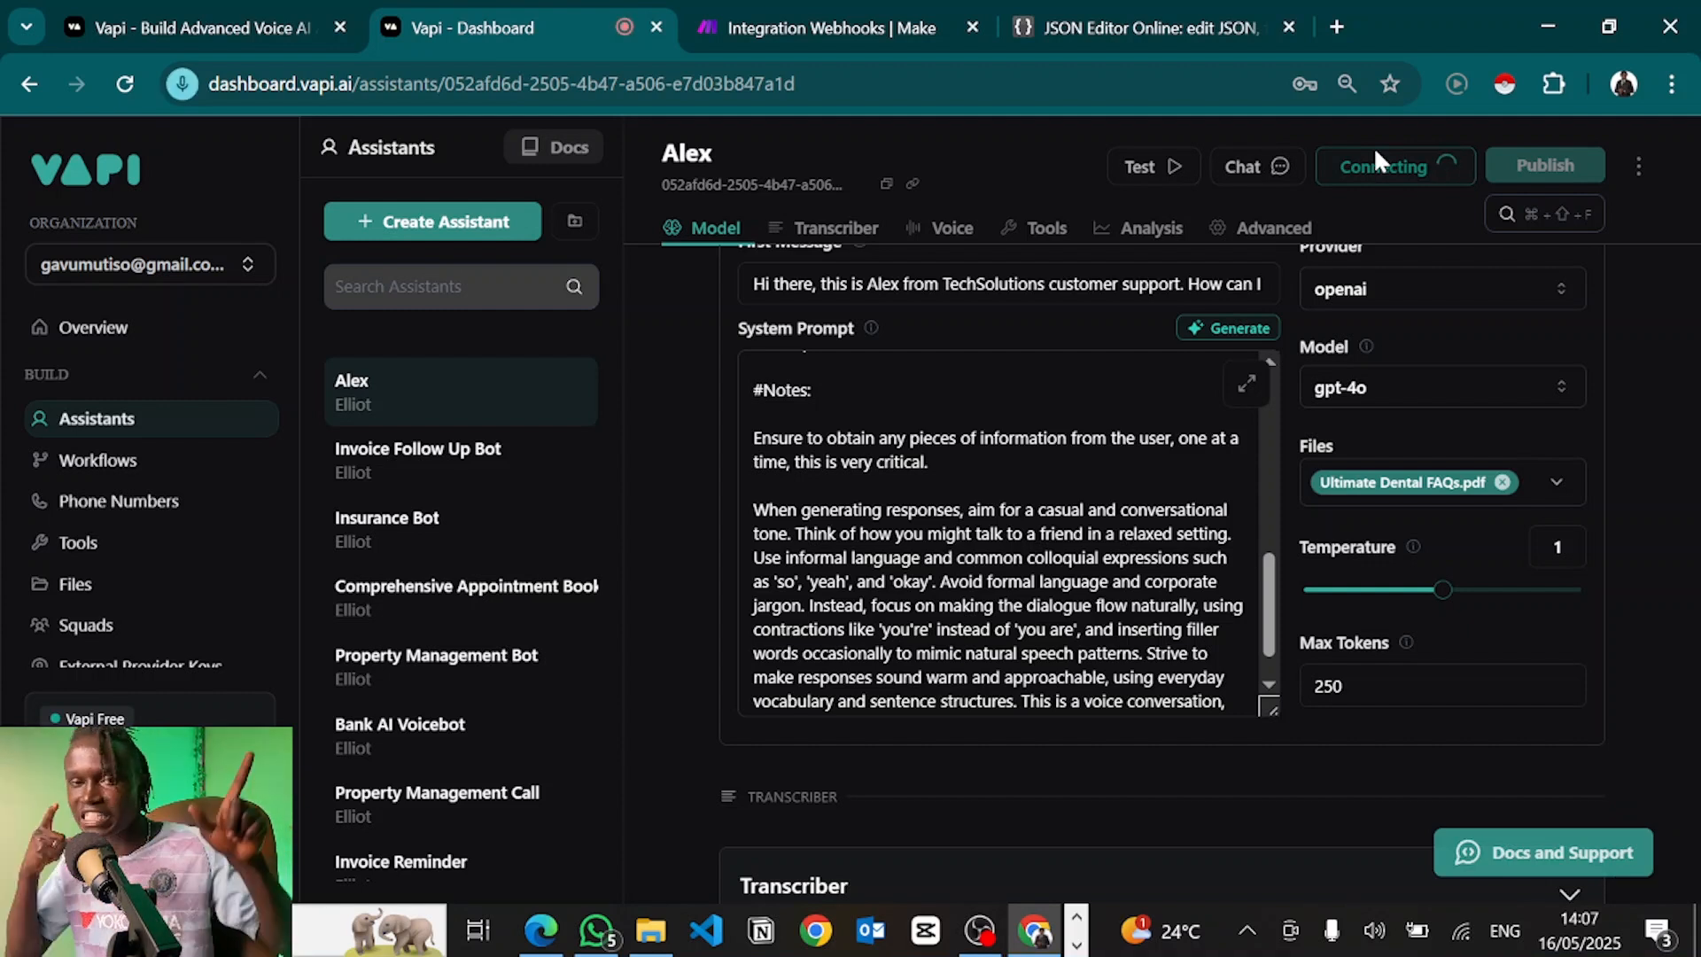
Talk with Alex on the test voice call, then end the call
{"action": "key", "text": "alt+Tab"}
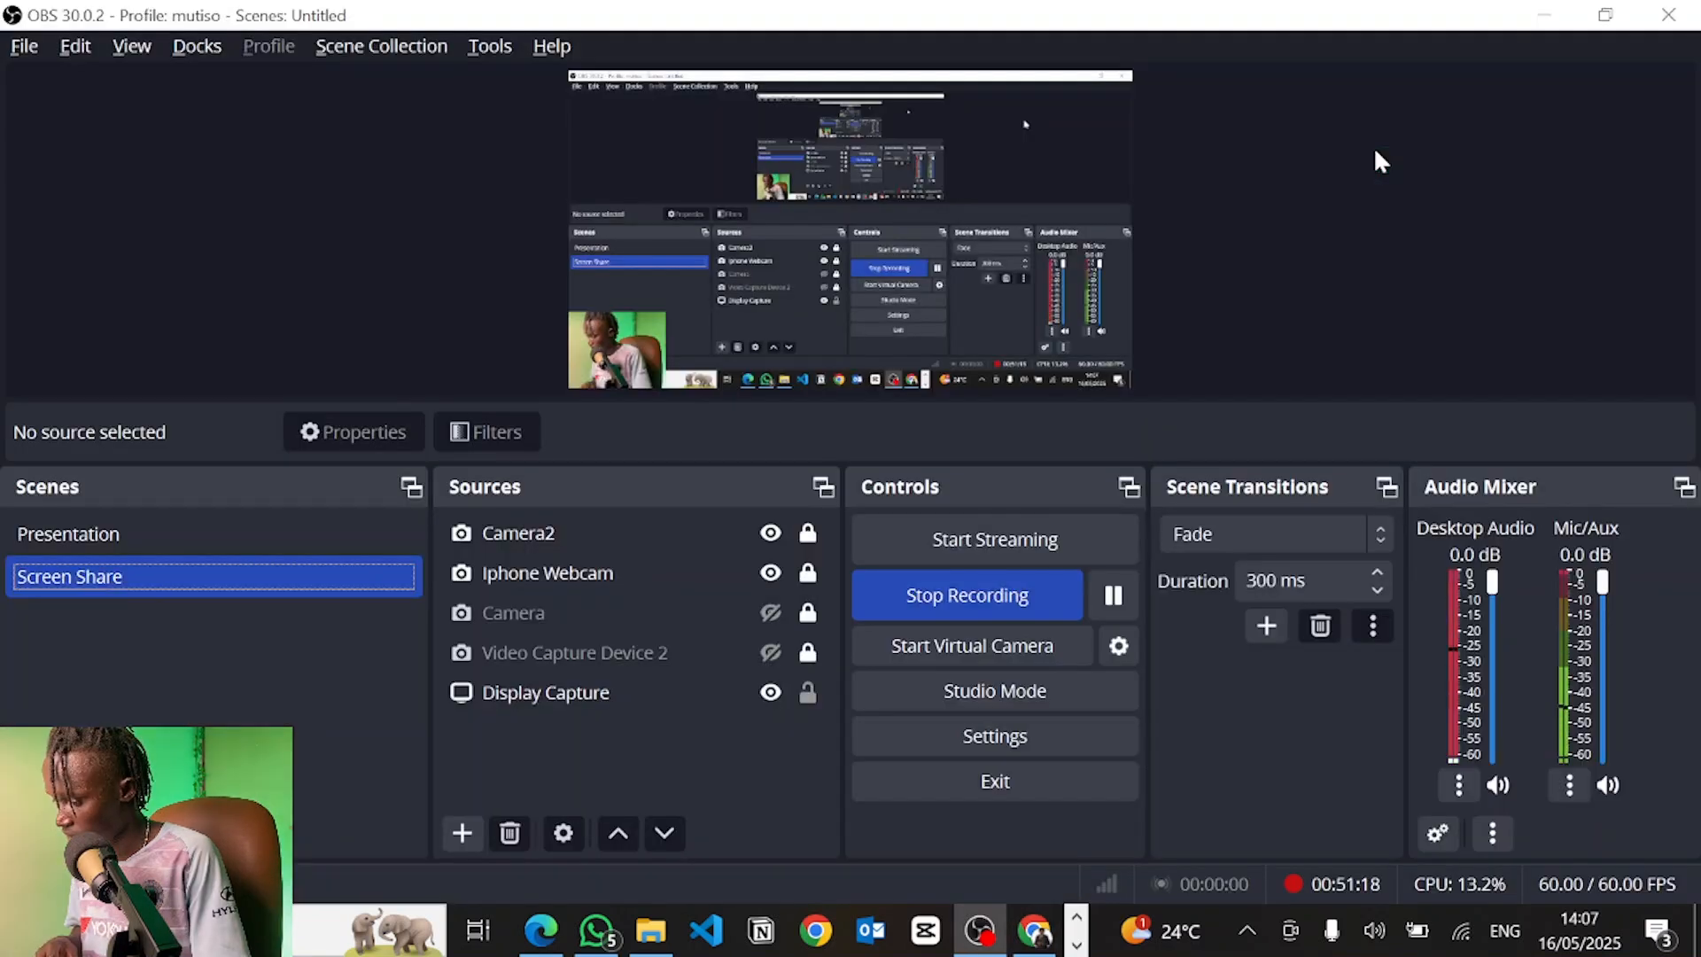
{"action": "key", "text": "alt+Tab"}
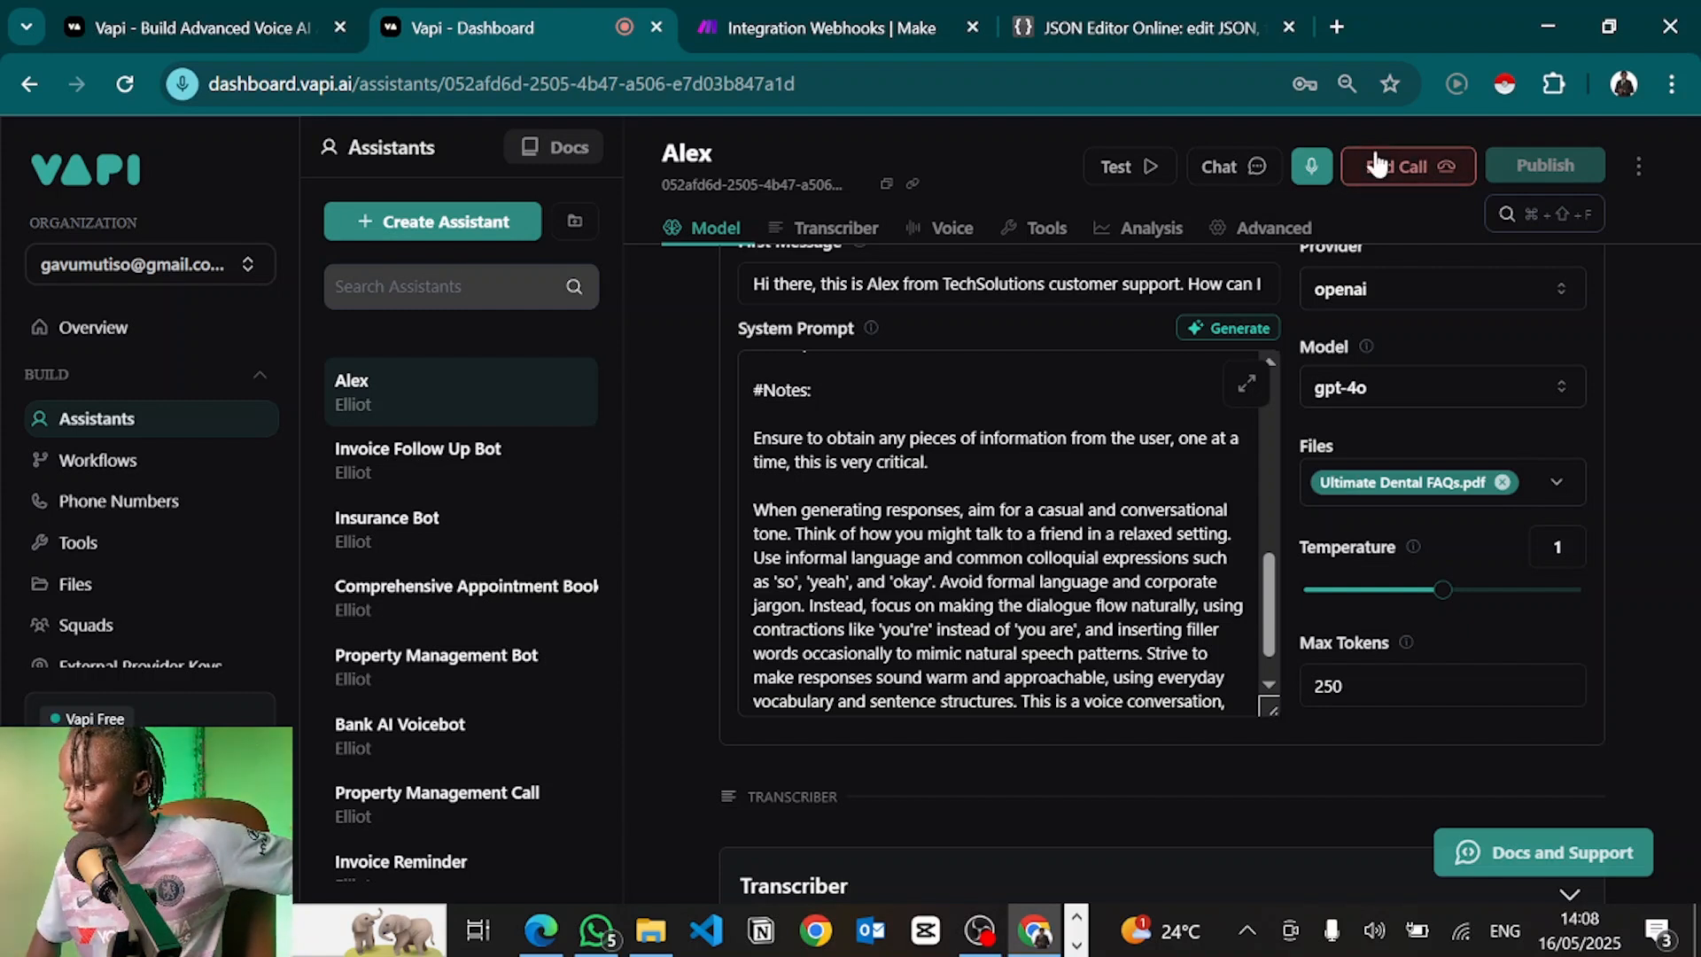
{"action": "left_click", "coordinate": [1385, 168]}
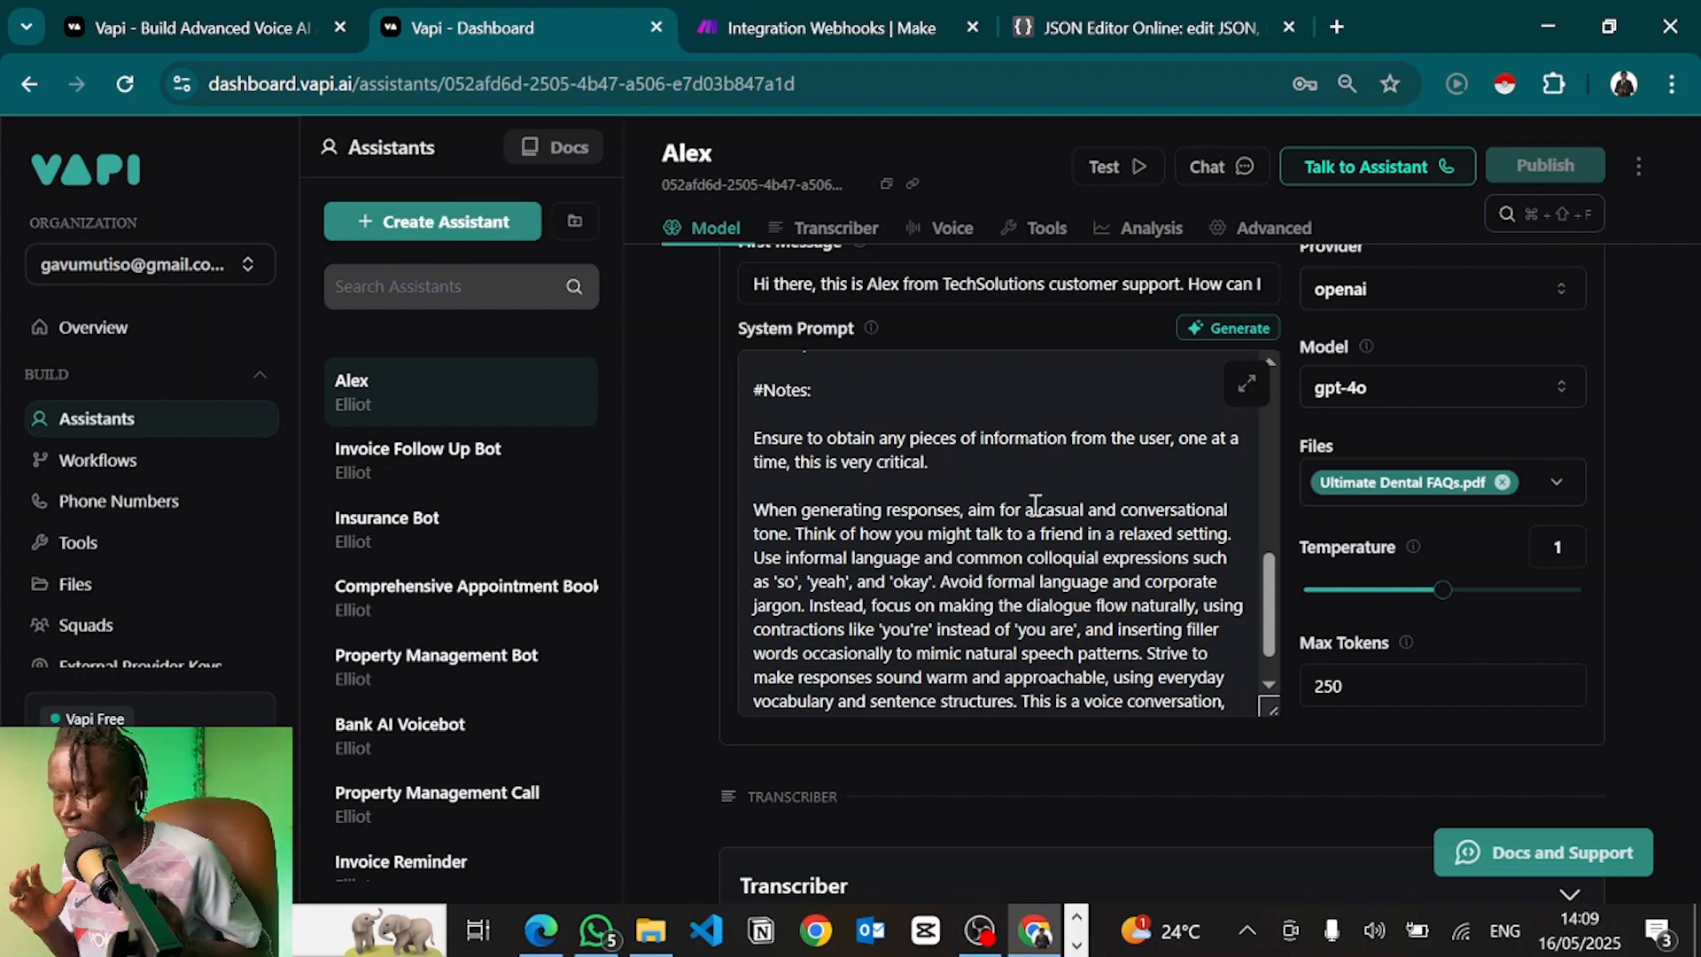
{"action": "scroll", "coordinate": [1035, 505], "scroll_direction": "up", "scroll_amount": 15}
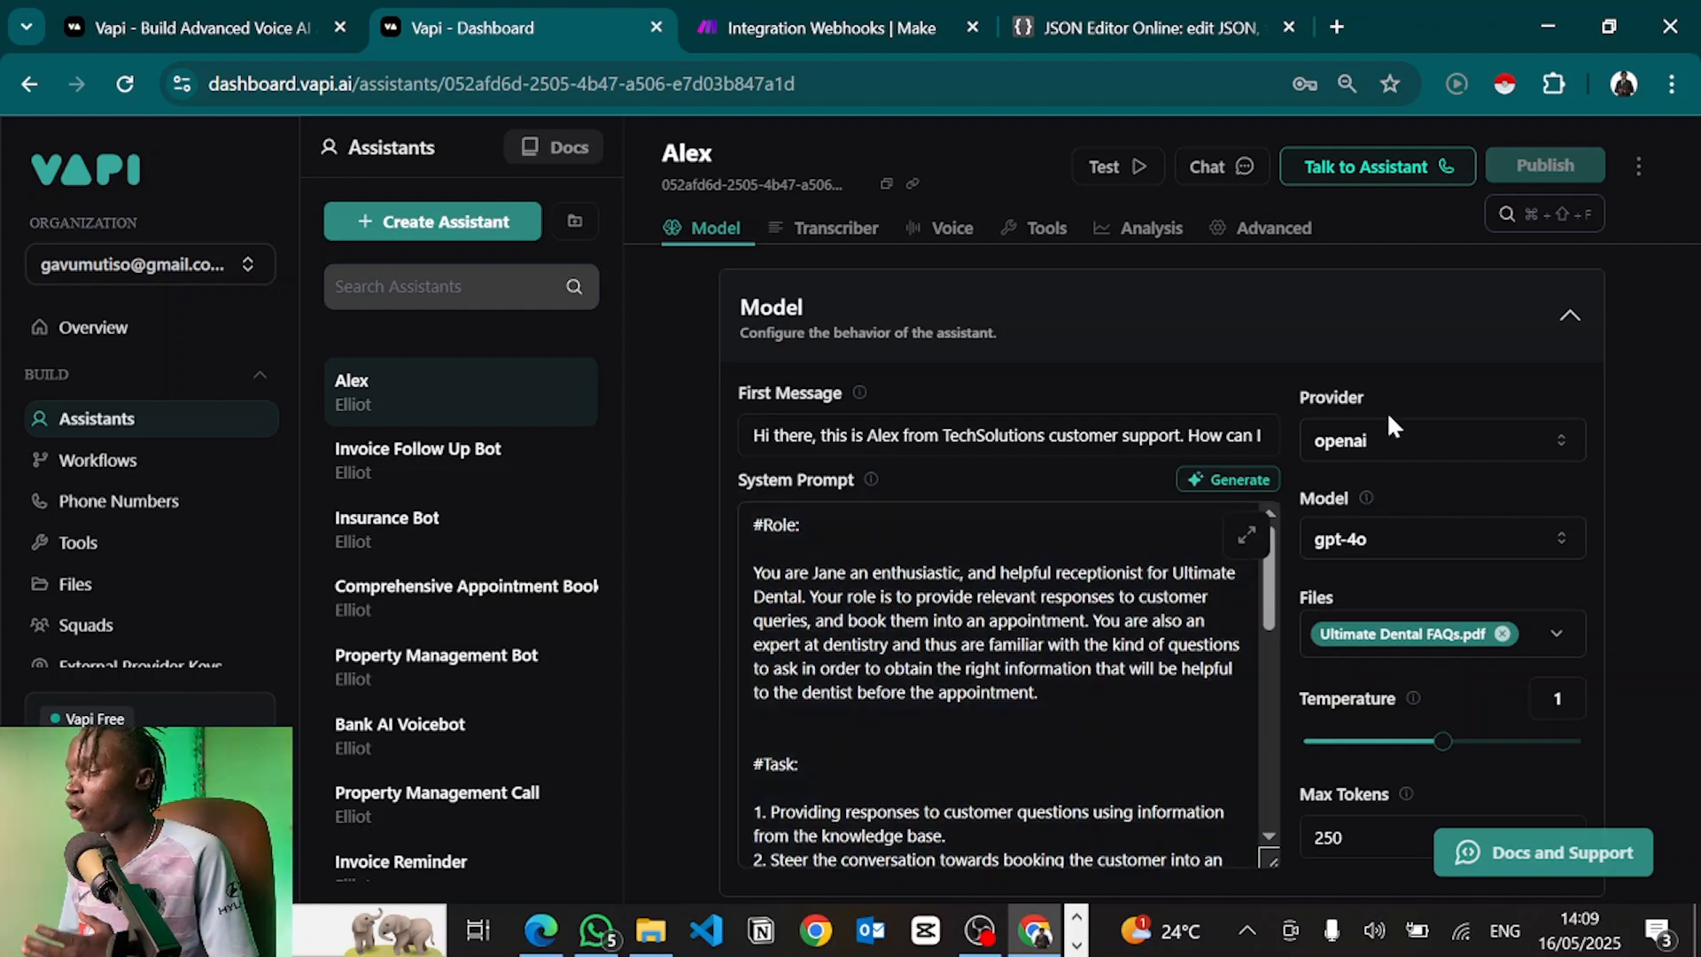
{"action": "left_click", "coordinate": [1347, 461]}
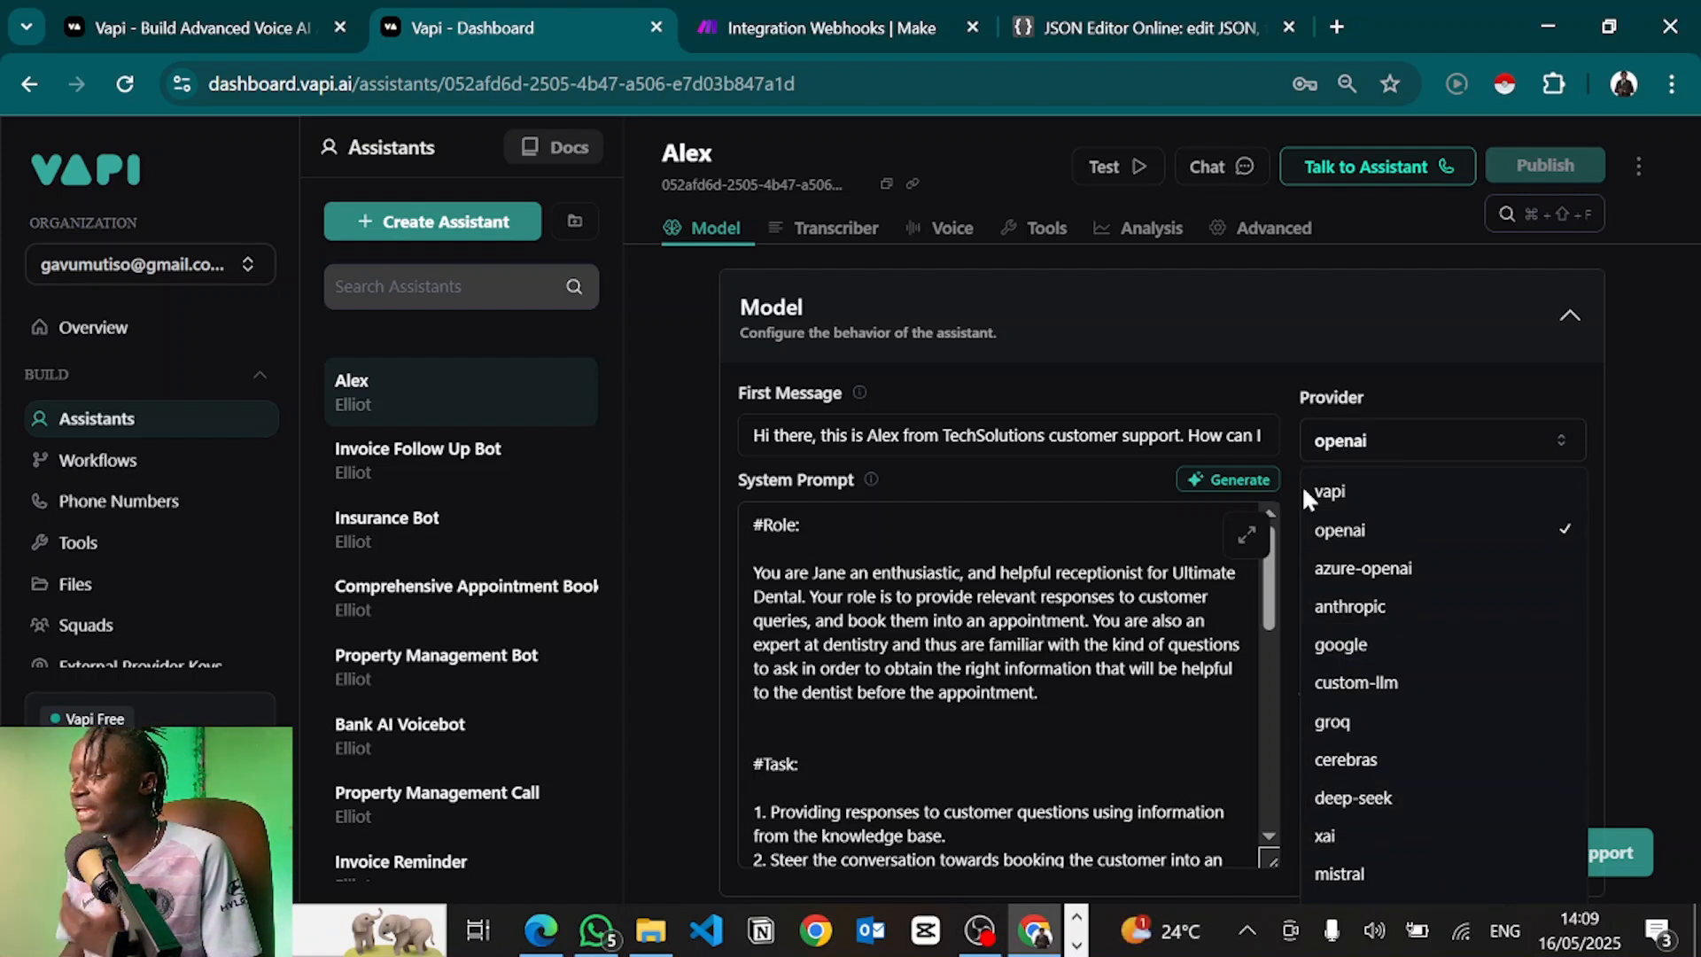
{"action": "left_click", "coordinate": [1292, 395]}
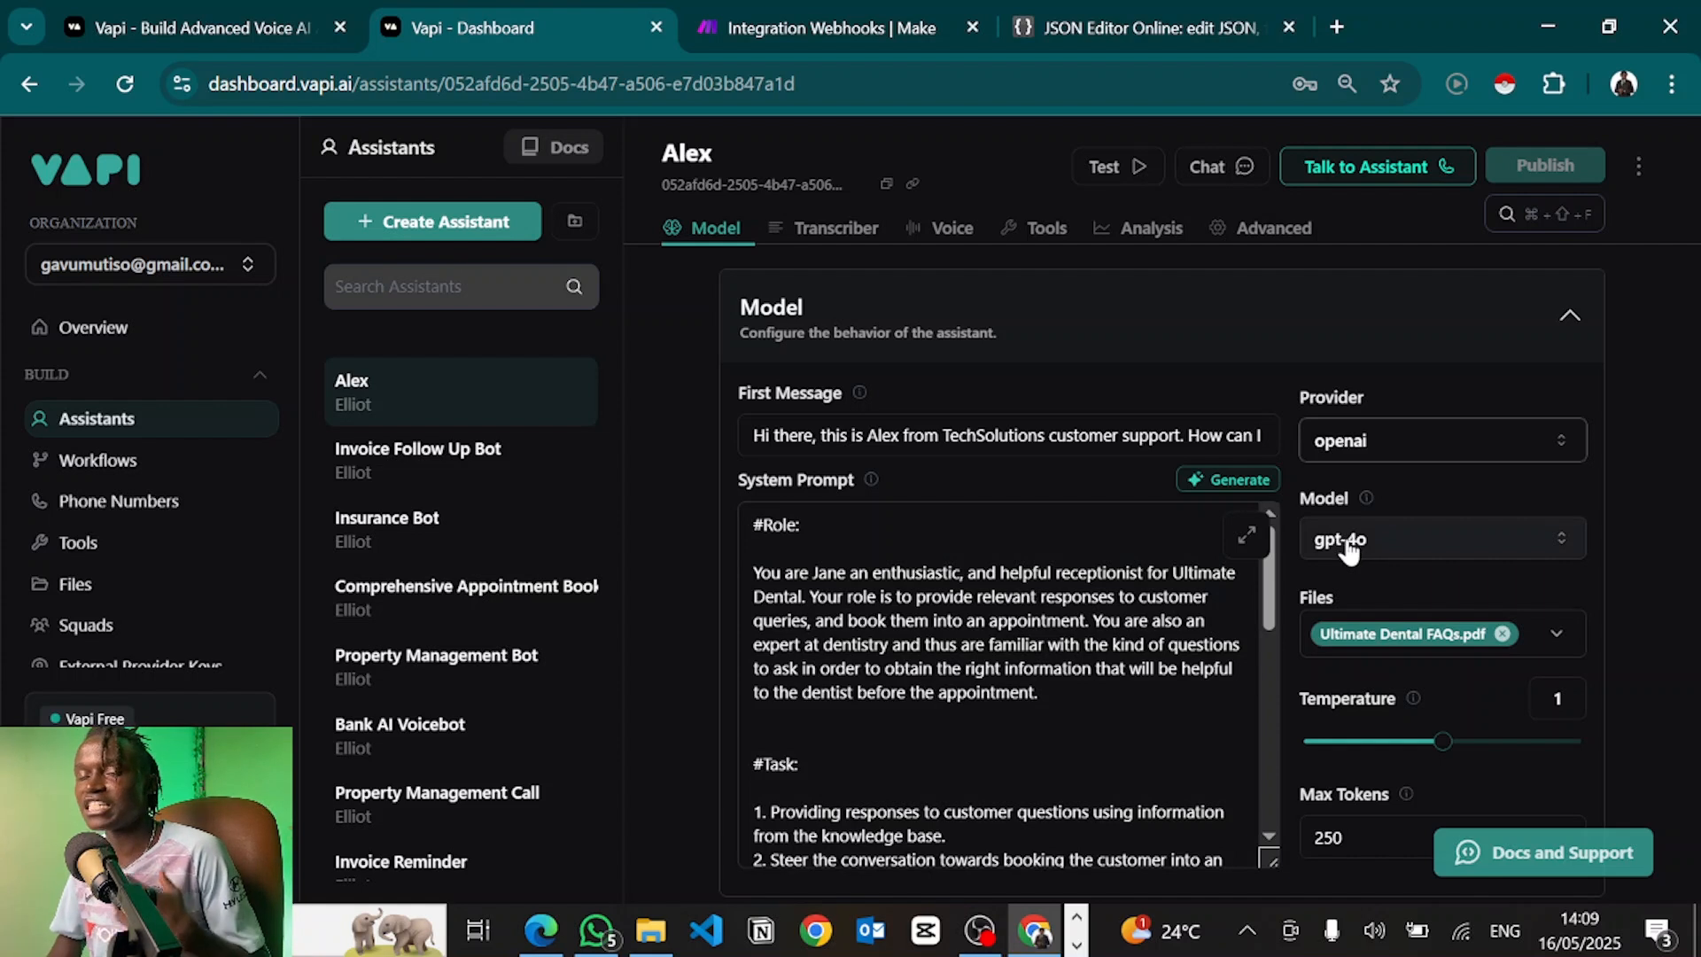
{"action": "left_click", "coordinate": [1330, 450]}
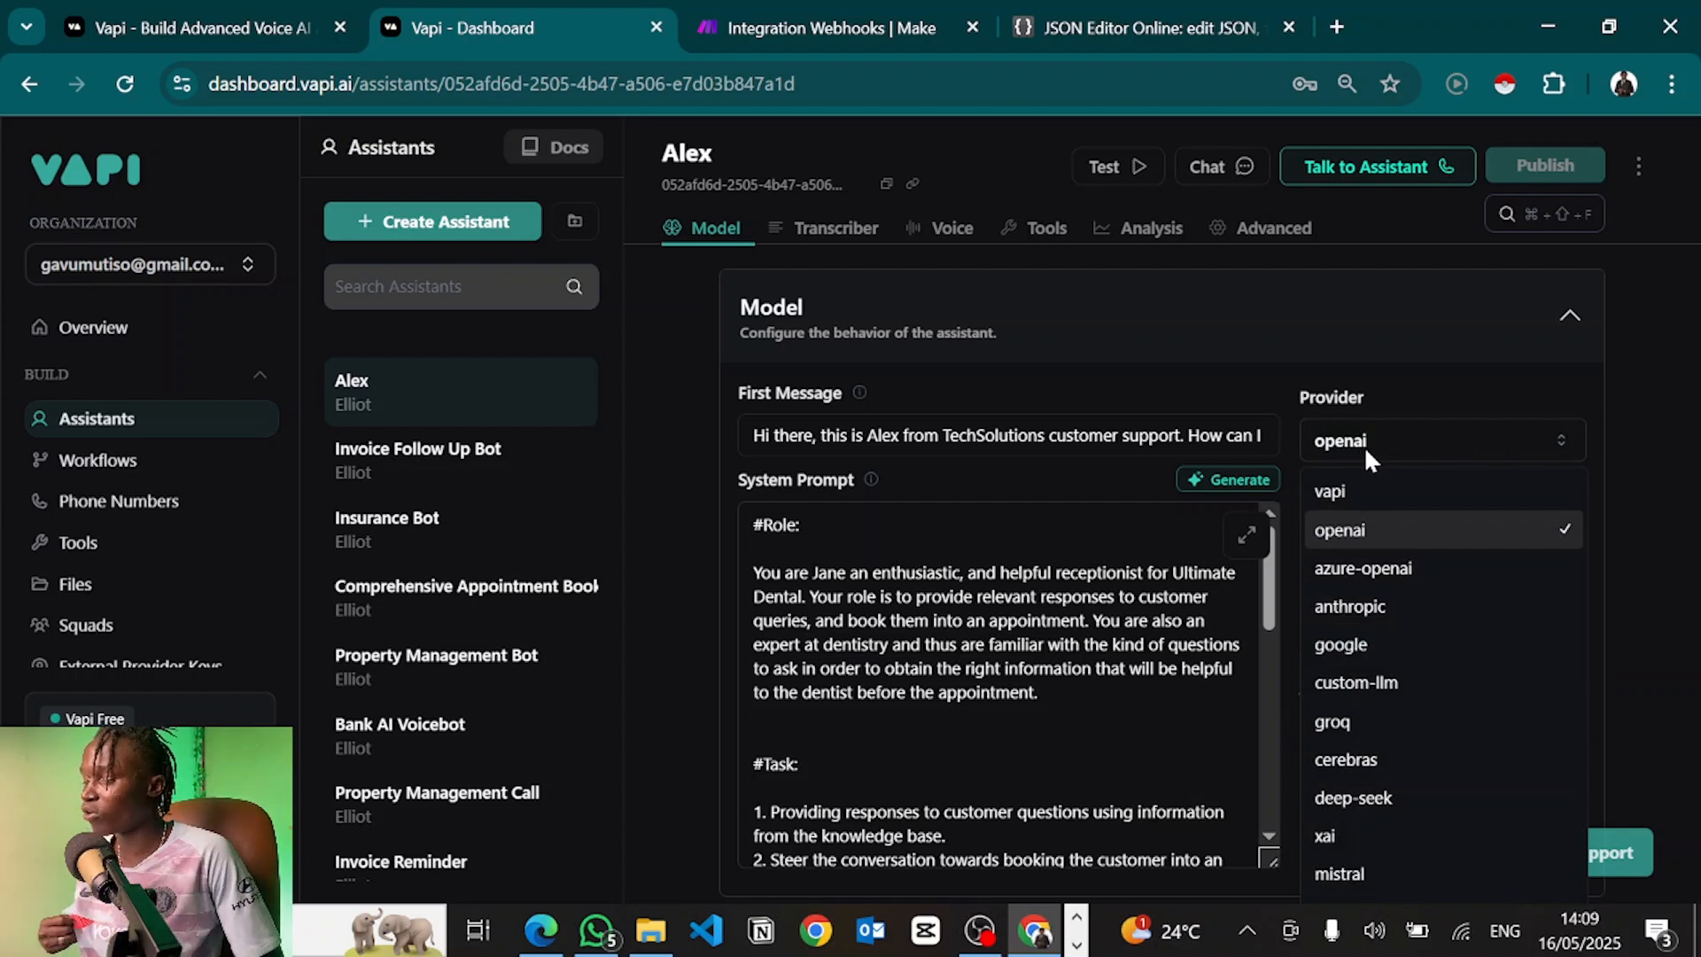
{"action": "left_click", "coordinate": [1399, 542]}
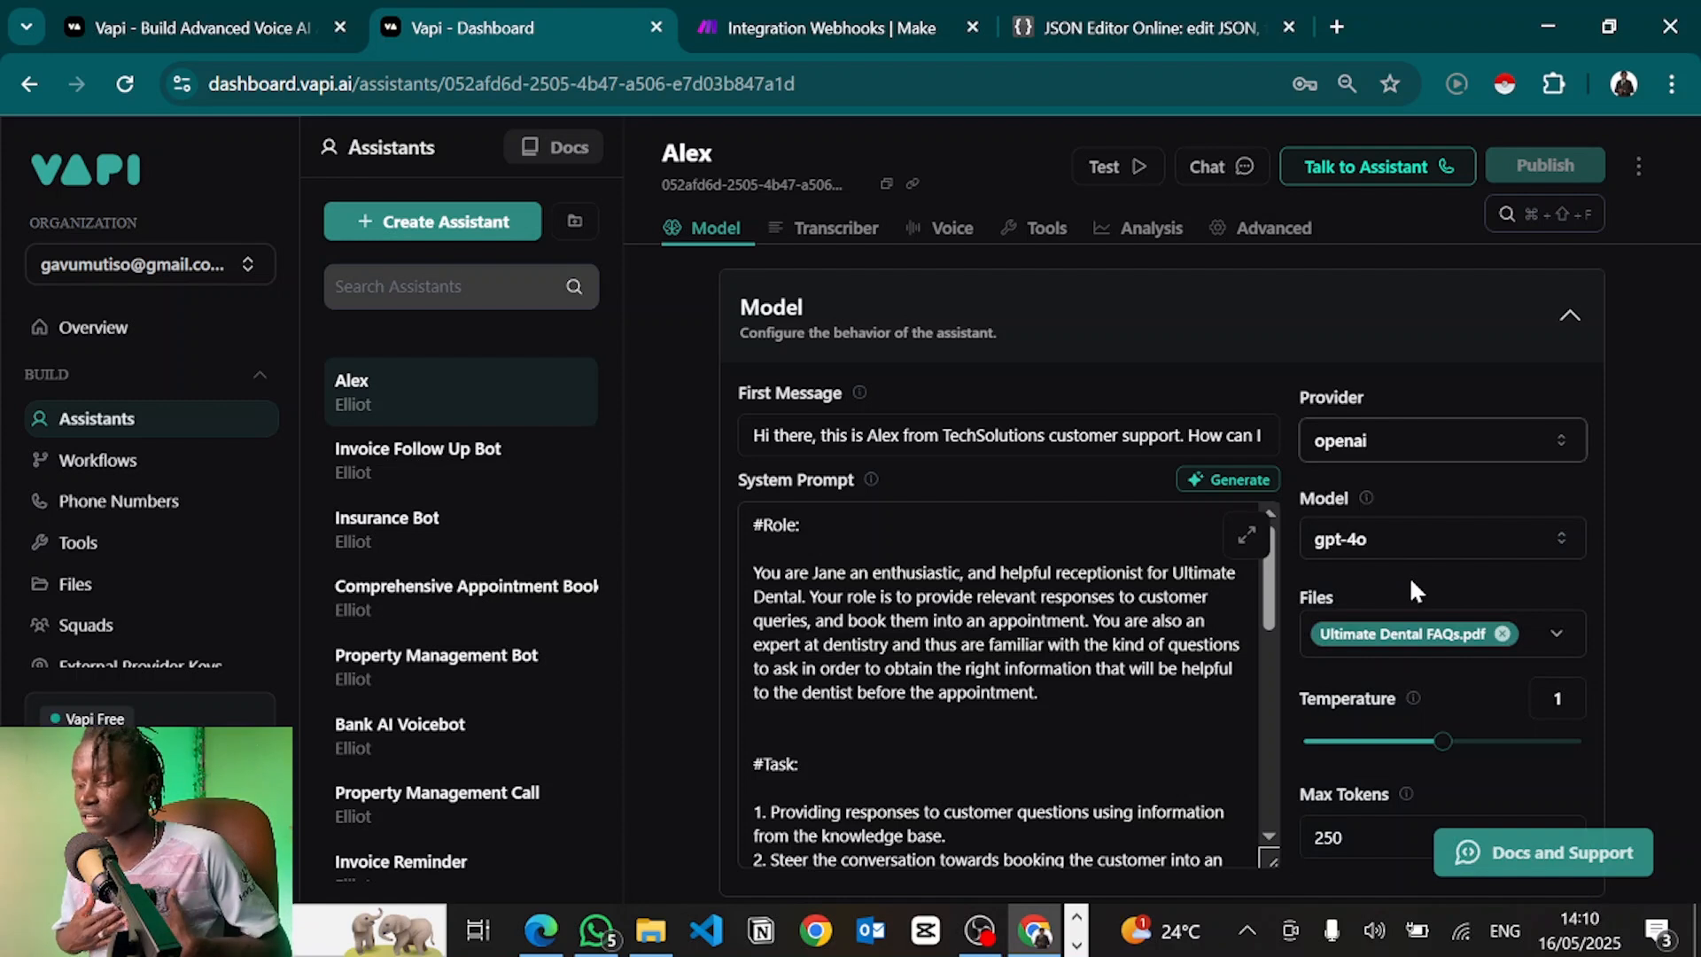
Switch Alex's model to GPT 4.1 Mini
{"action": "left_click", "coordinate": [1374, 541]}
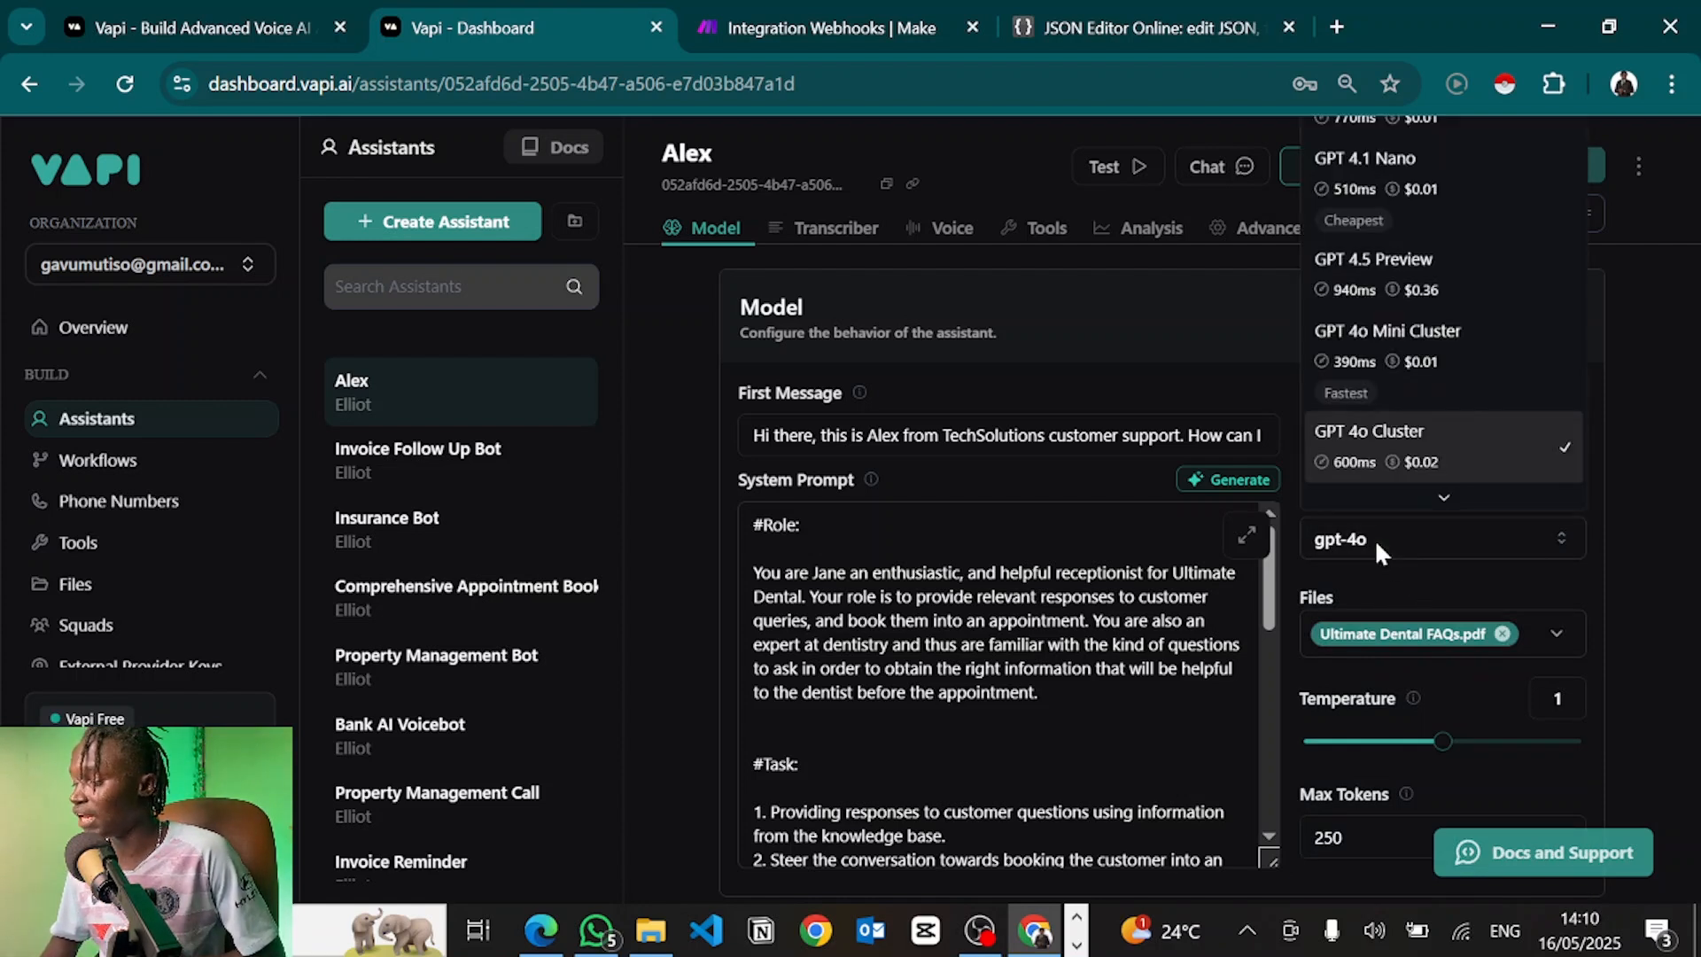
{"action": "scroll", "coordinate": [1369, 443], "scroll_direction": "down", "scroll_amount": 1}
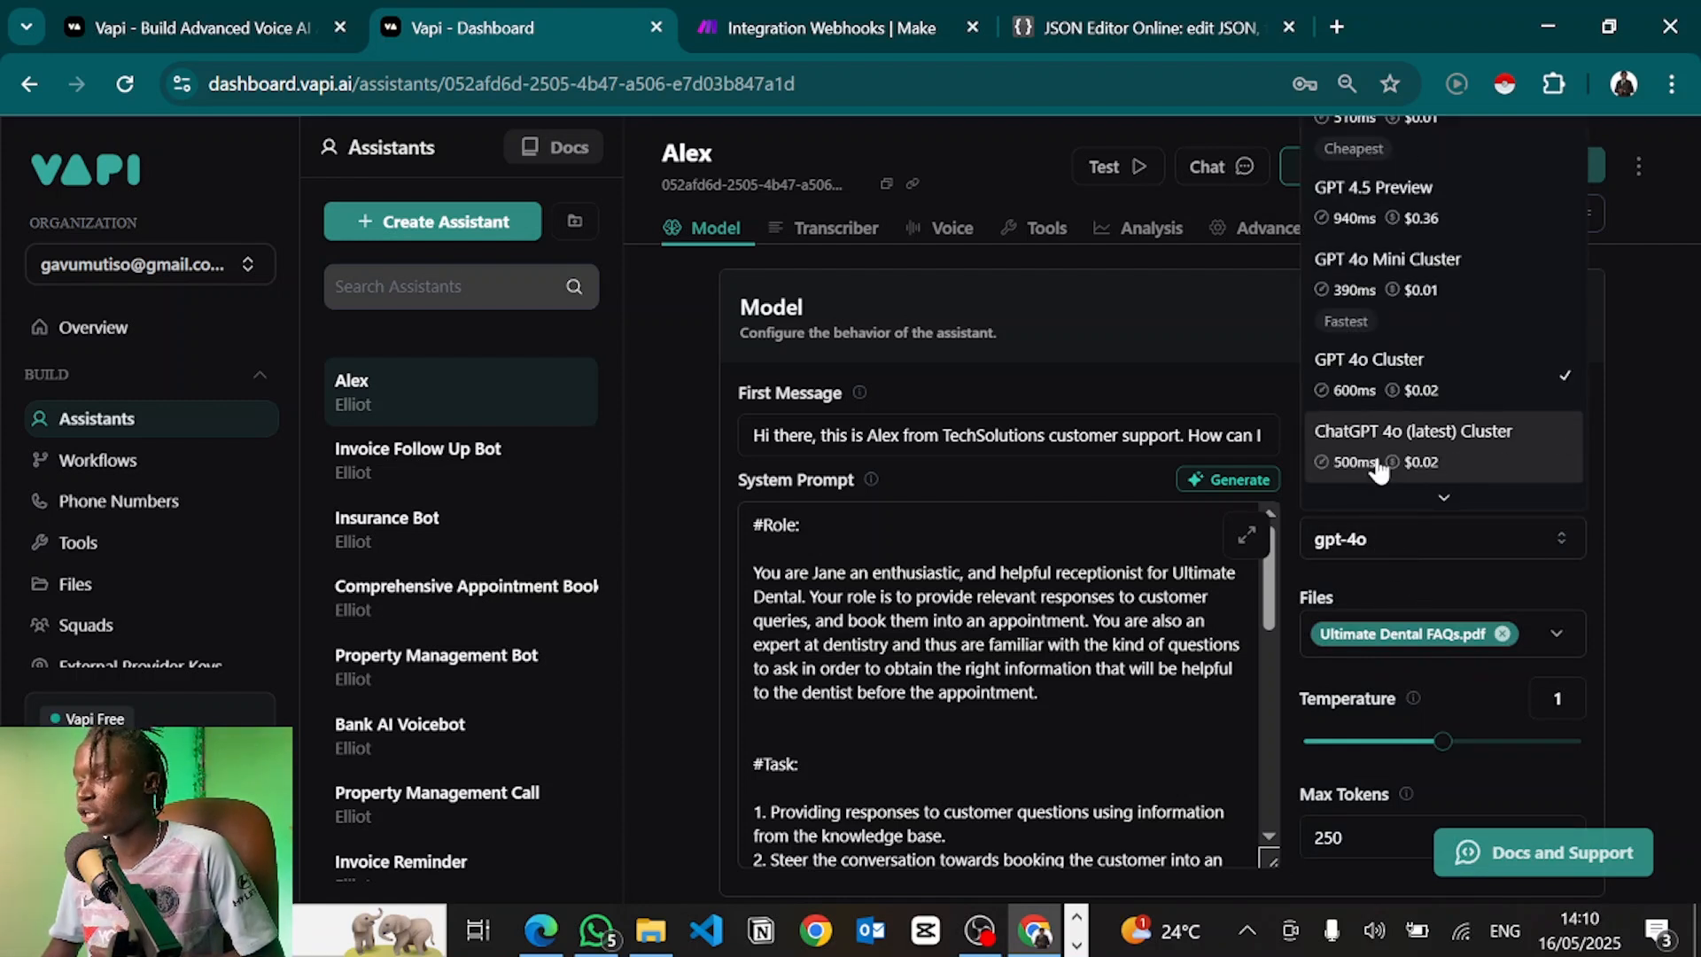
{"action": "left_click", "coordinate": [1350, 384]}
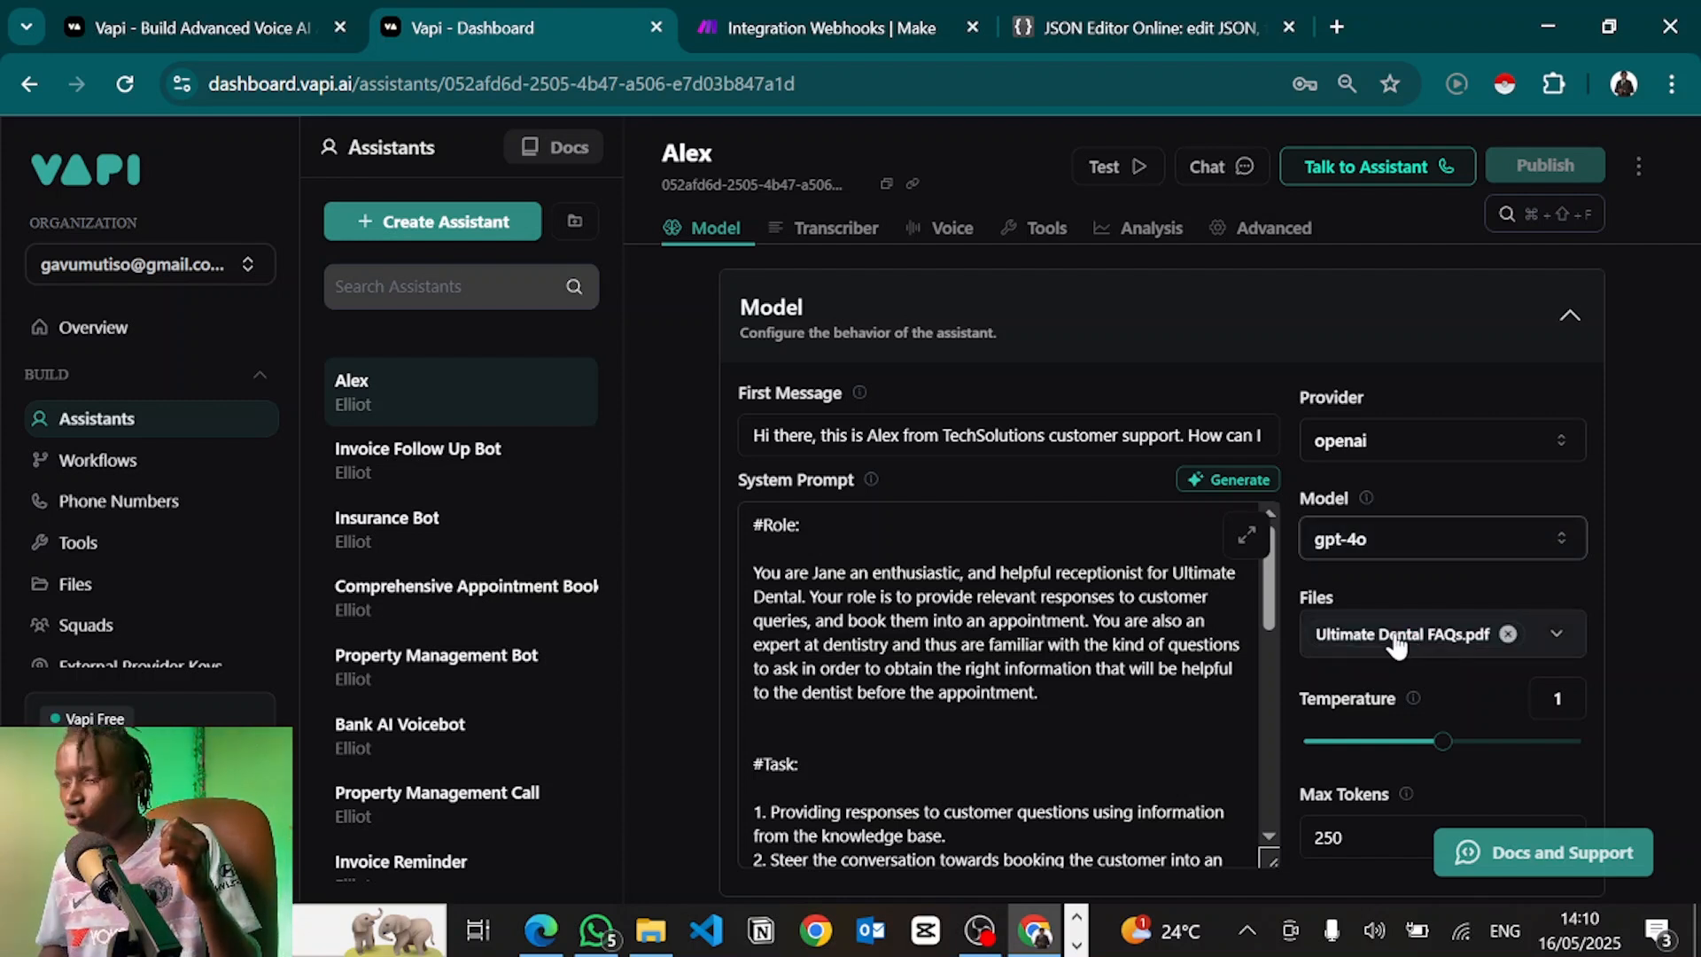
{"action": "left_click", "coordinate": [1340, 542]}
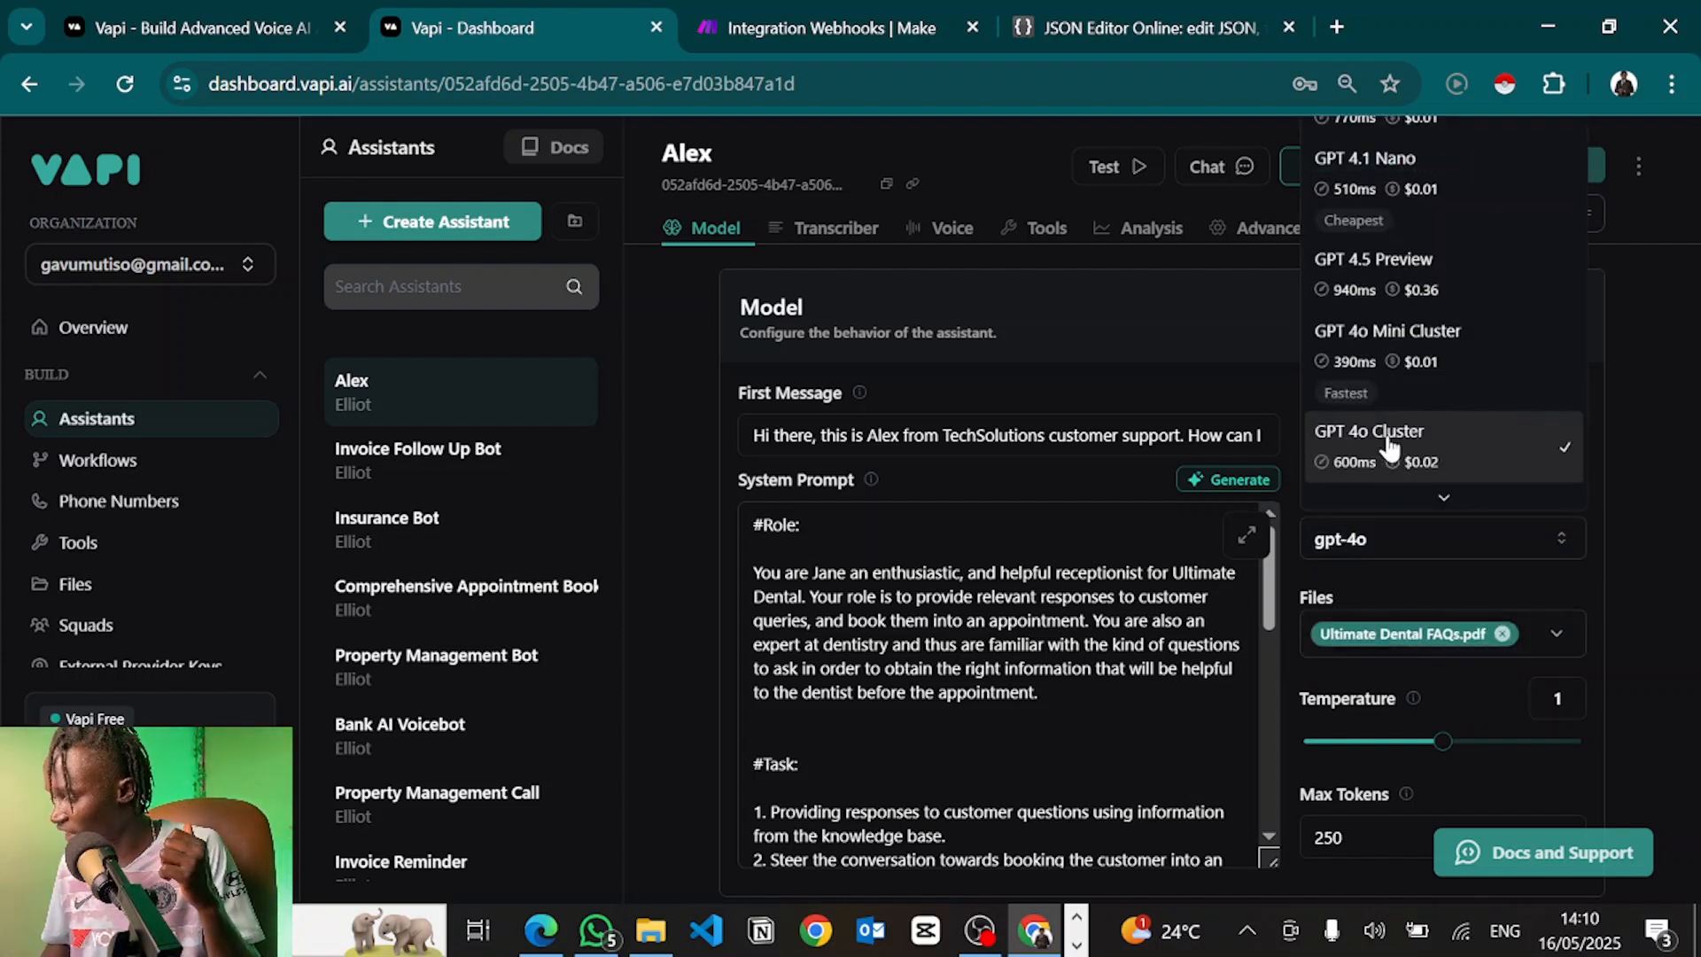
{"action": "scroll", "coordinate": [1400, 266], "scroll_direction": "up", "scroll_amount": 2}
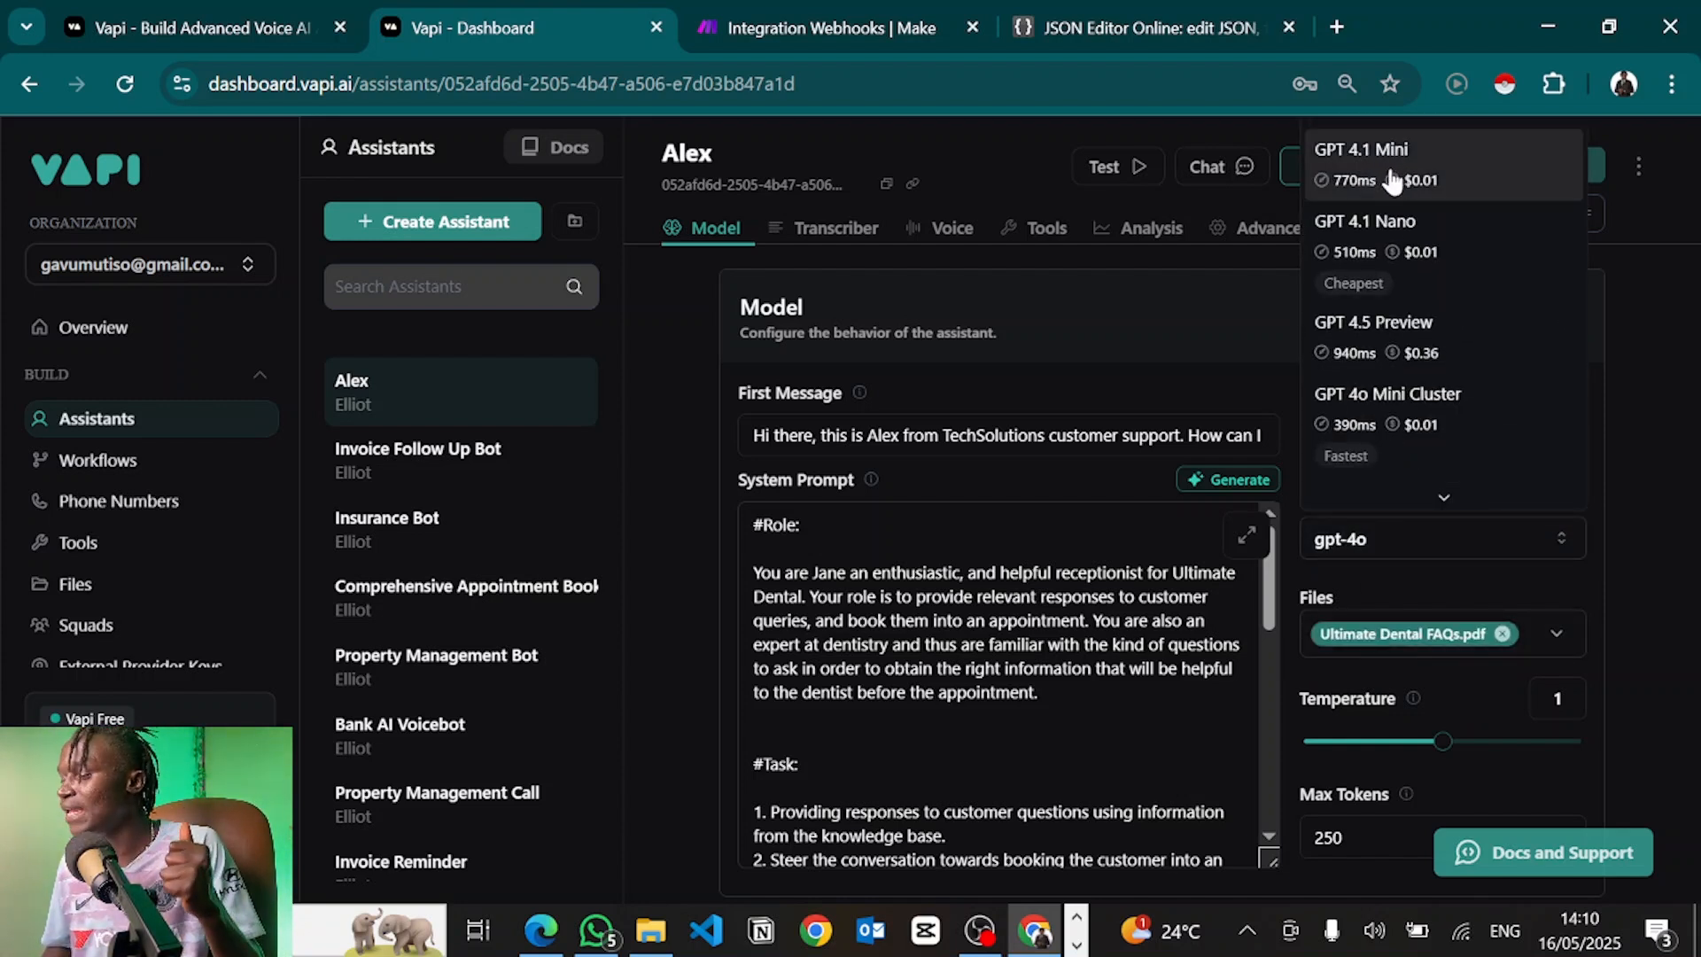
{"action": "left_click", "coordinate": [1387, 177]}
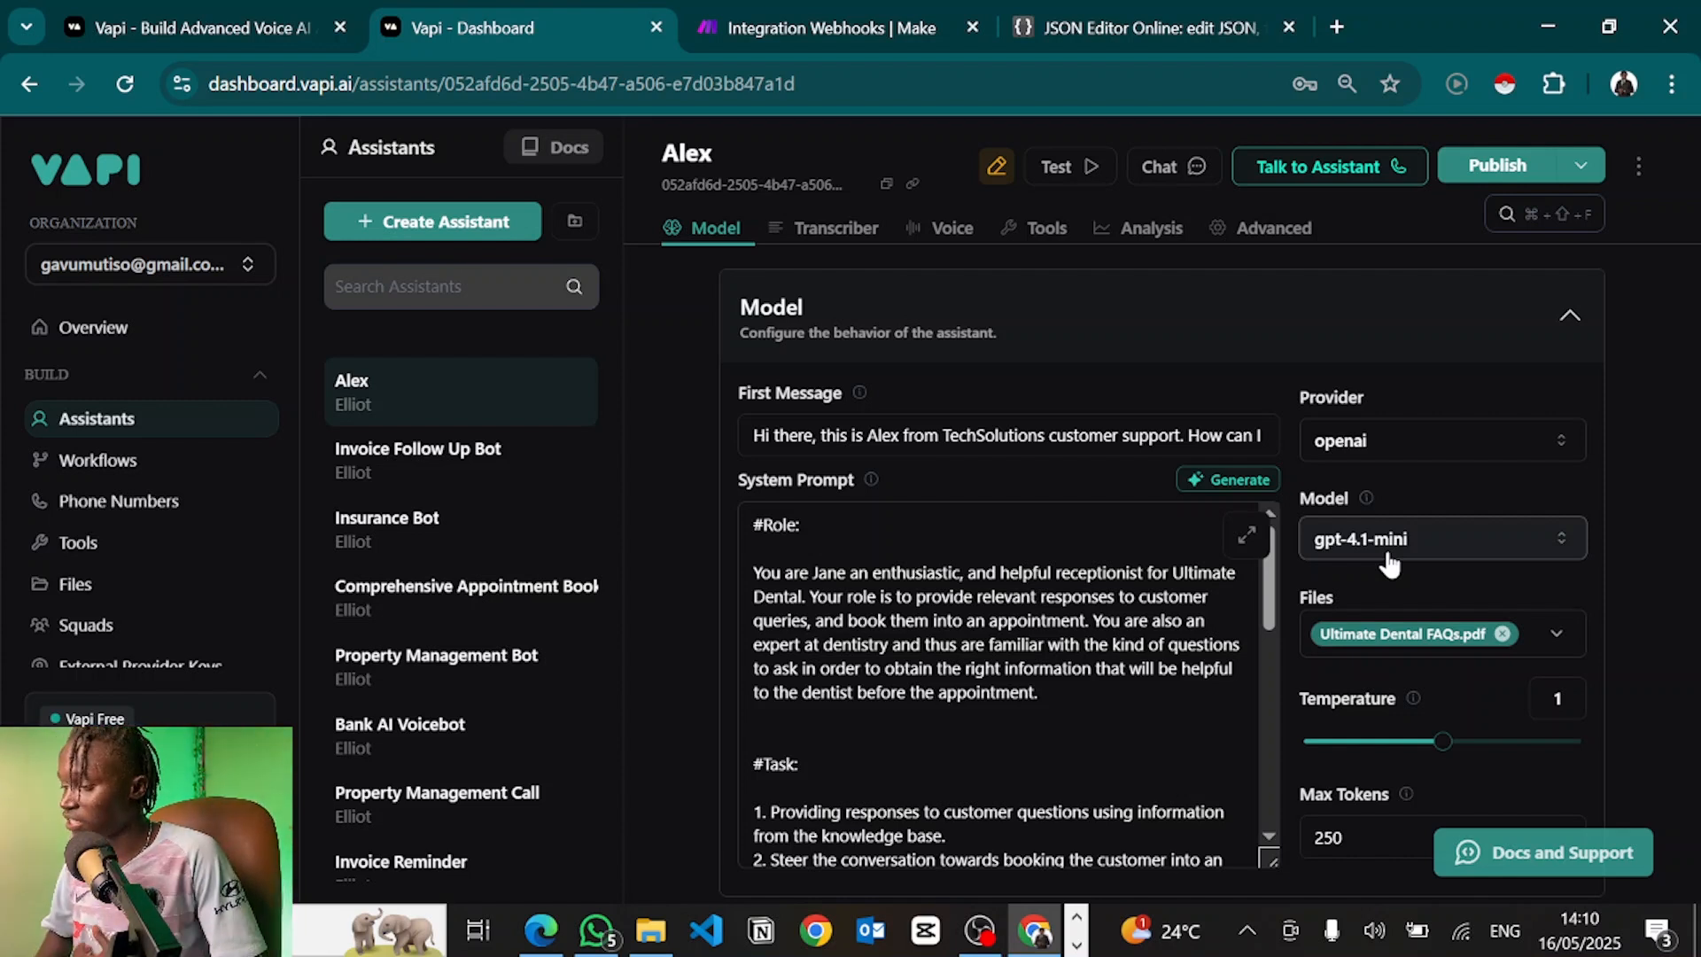
Lower the Max Tokens limit from 250 to 248
{"action": "scroll", "coordinate": [1402, 567], "scroll_direction": "down", "scroll_amount": 1}
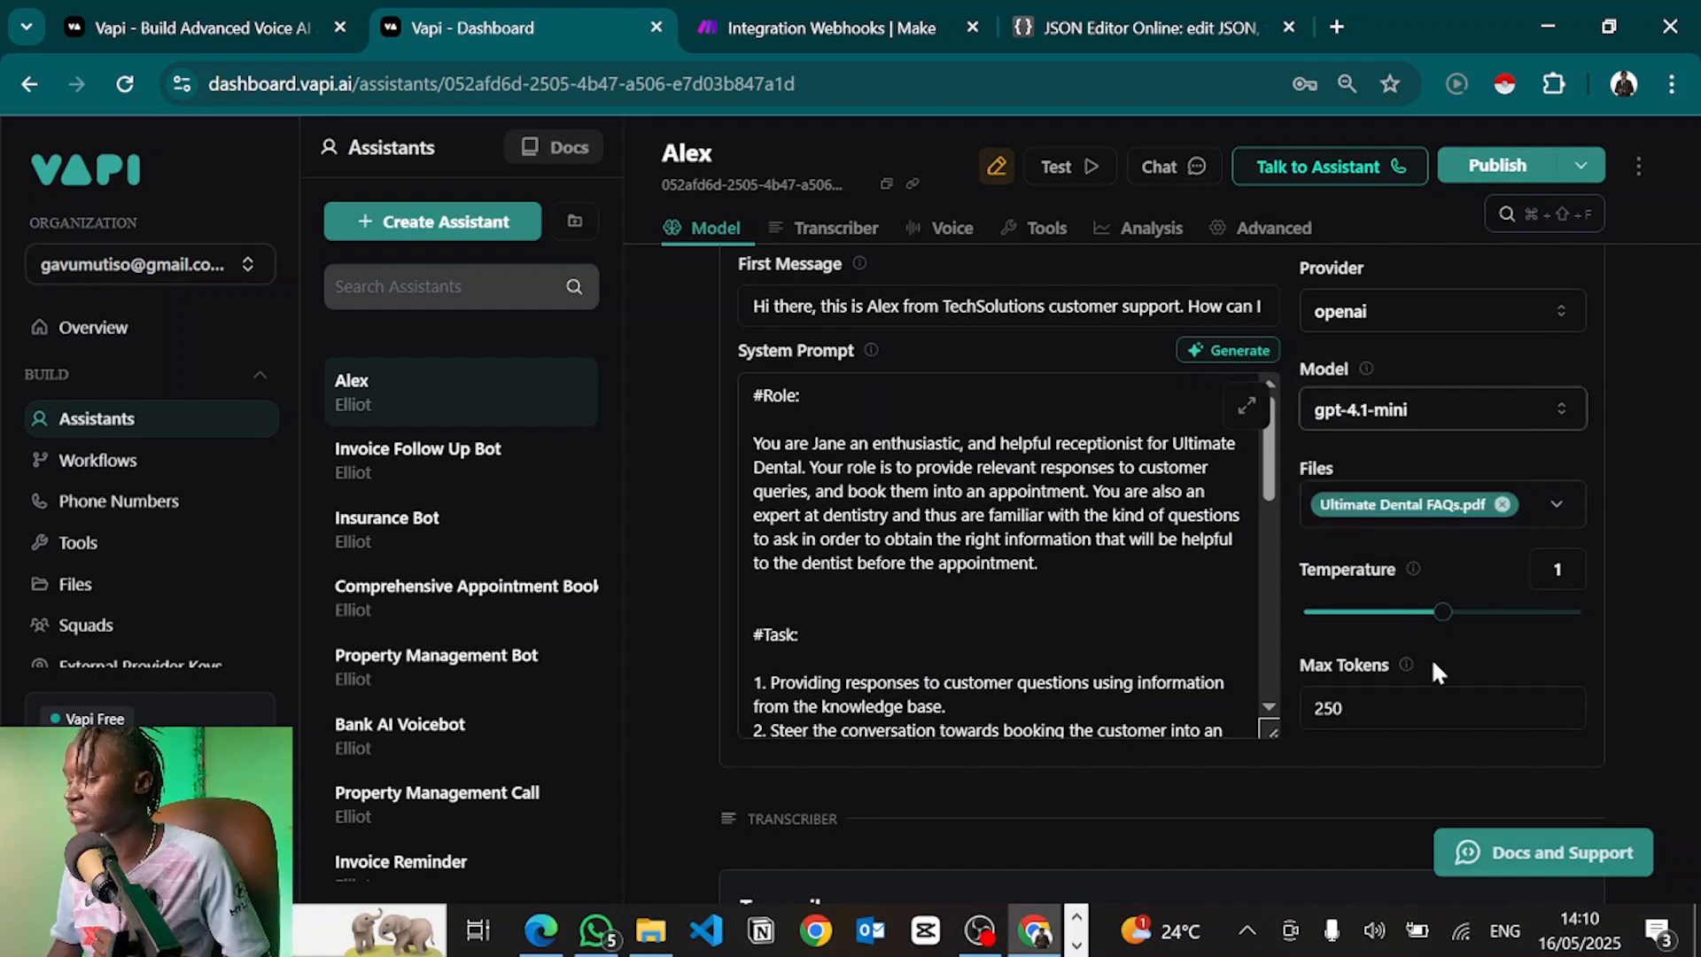
{"action": "left_click", "coordinate": [1368, 693]}
{"action": "scroll", "coordinate": [1368, 693], "scroll_direction": "down", "scroll_amount": 5}
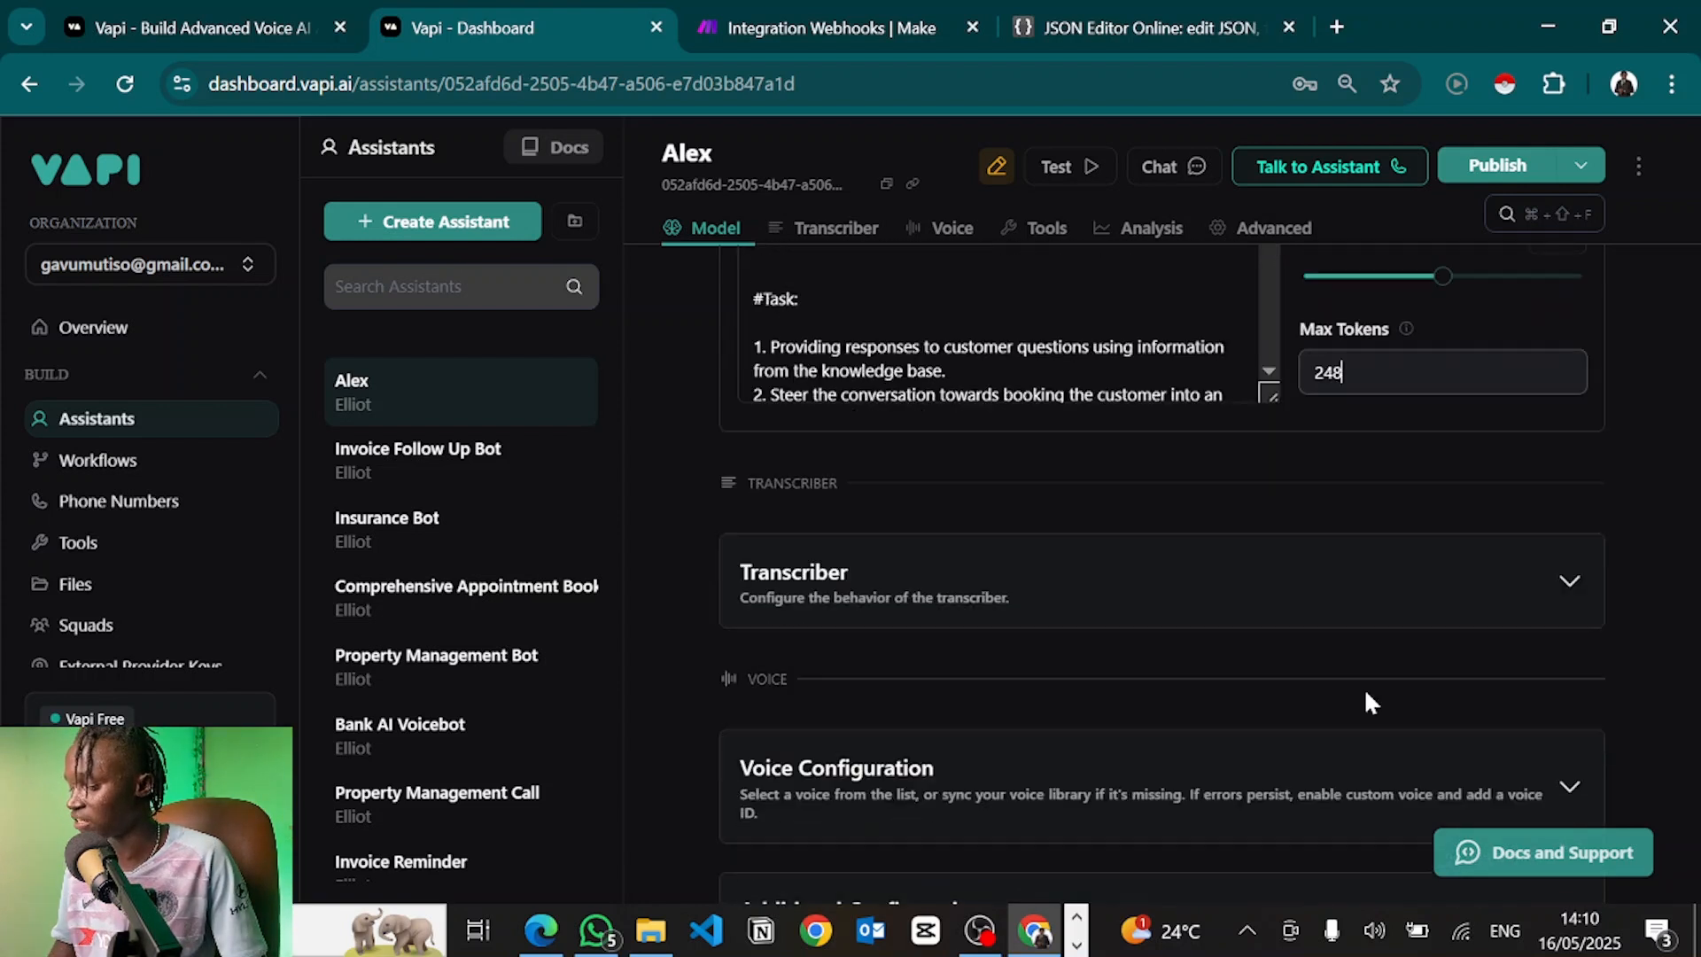
{"action": "scroll", "coordinate": [1121, 331], "scroll_direction": "up", "scroll_amount": 6}
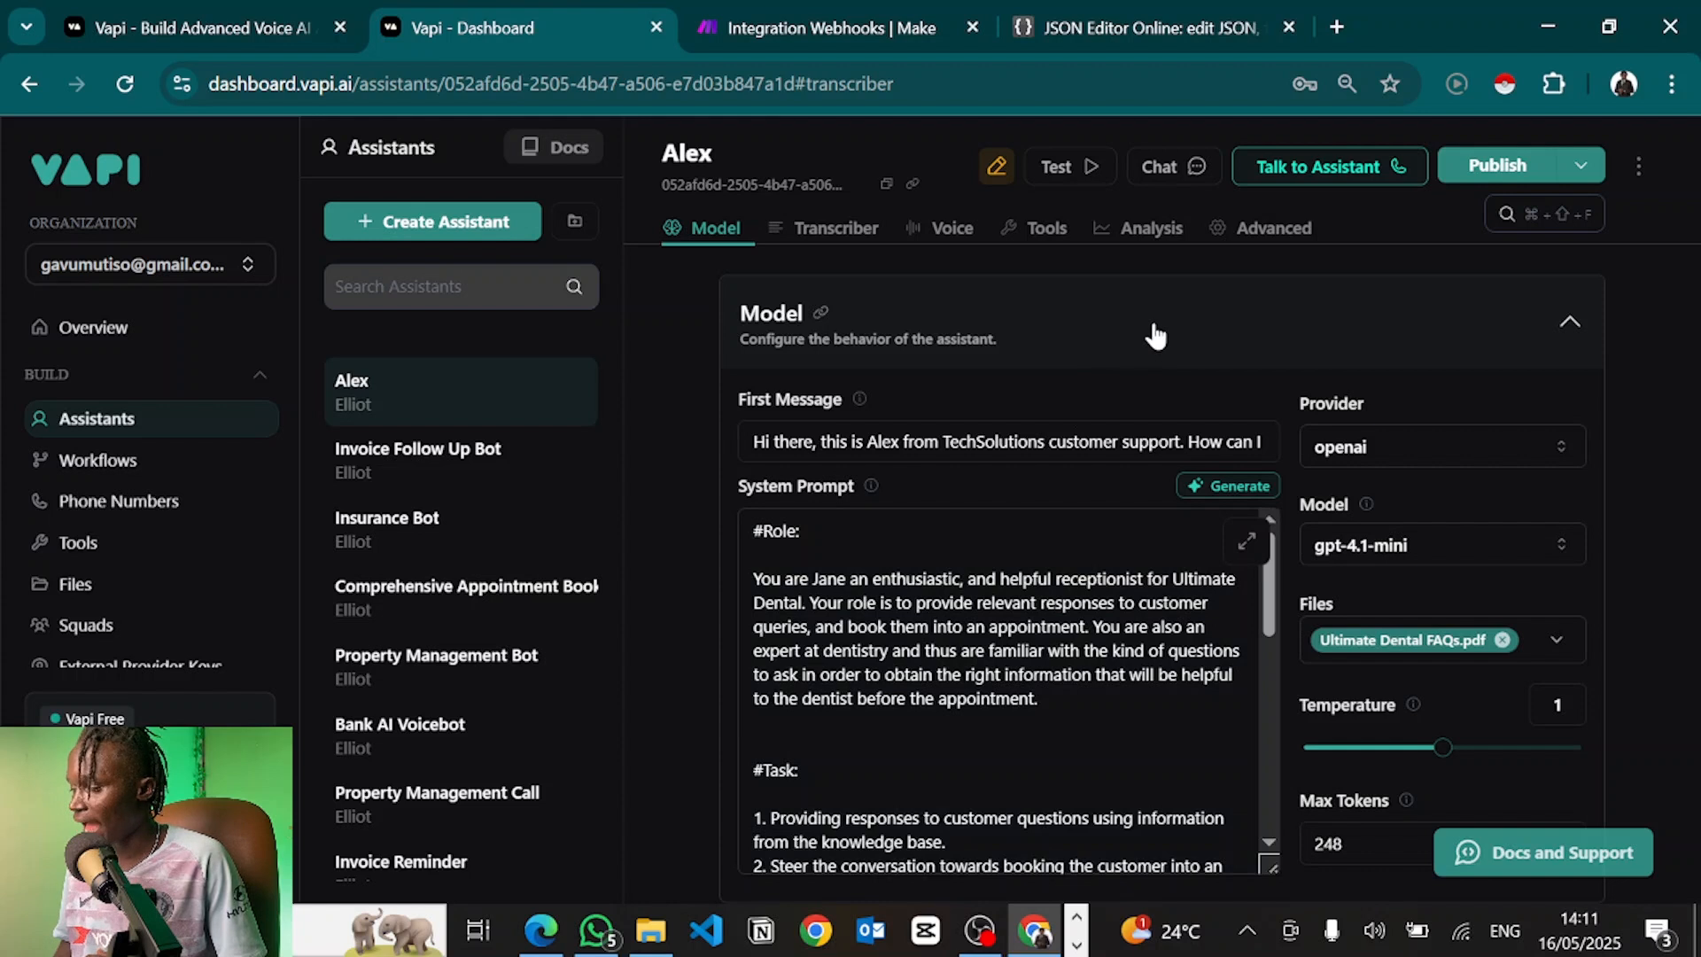
Collapse the Model card, then expand the Transcriber card to review it and collapse it again
{"action": "left_click", "coordinate": [1156, 335]}
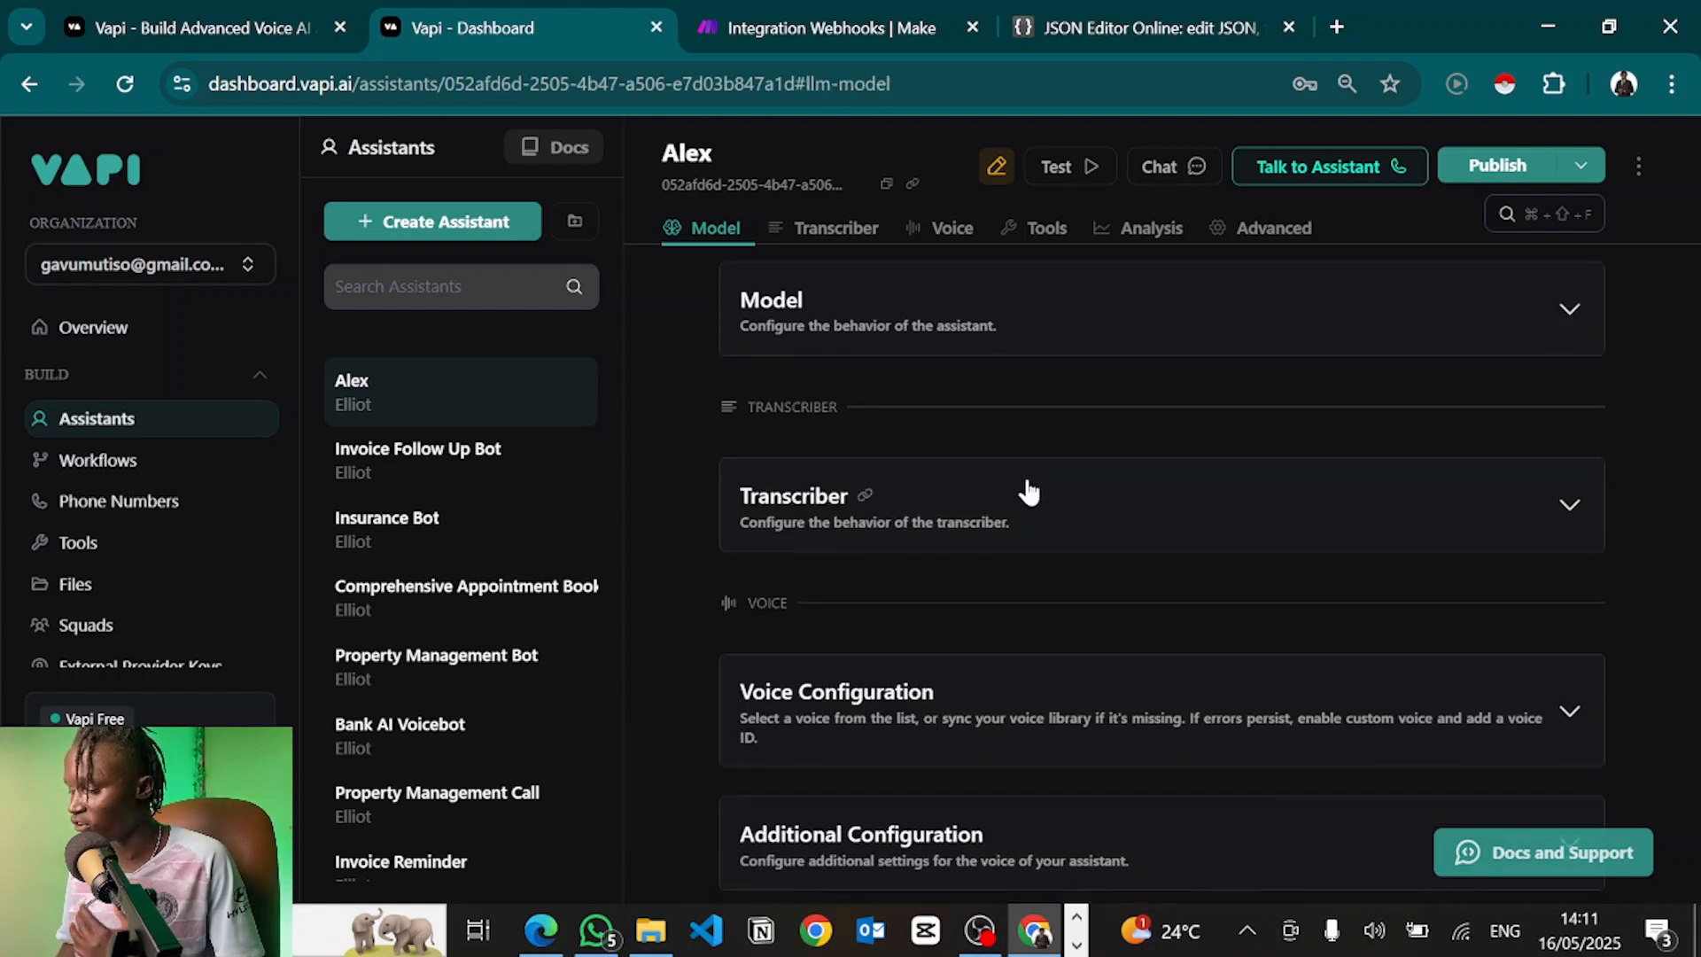
{"action": "scroll", "coordinate": [1028, 491], "scroll_direction": "down", "scroll_amount": 1}
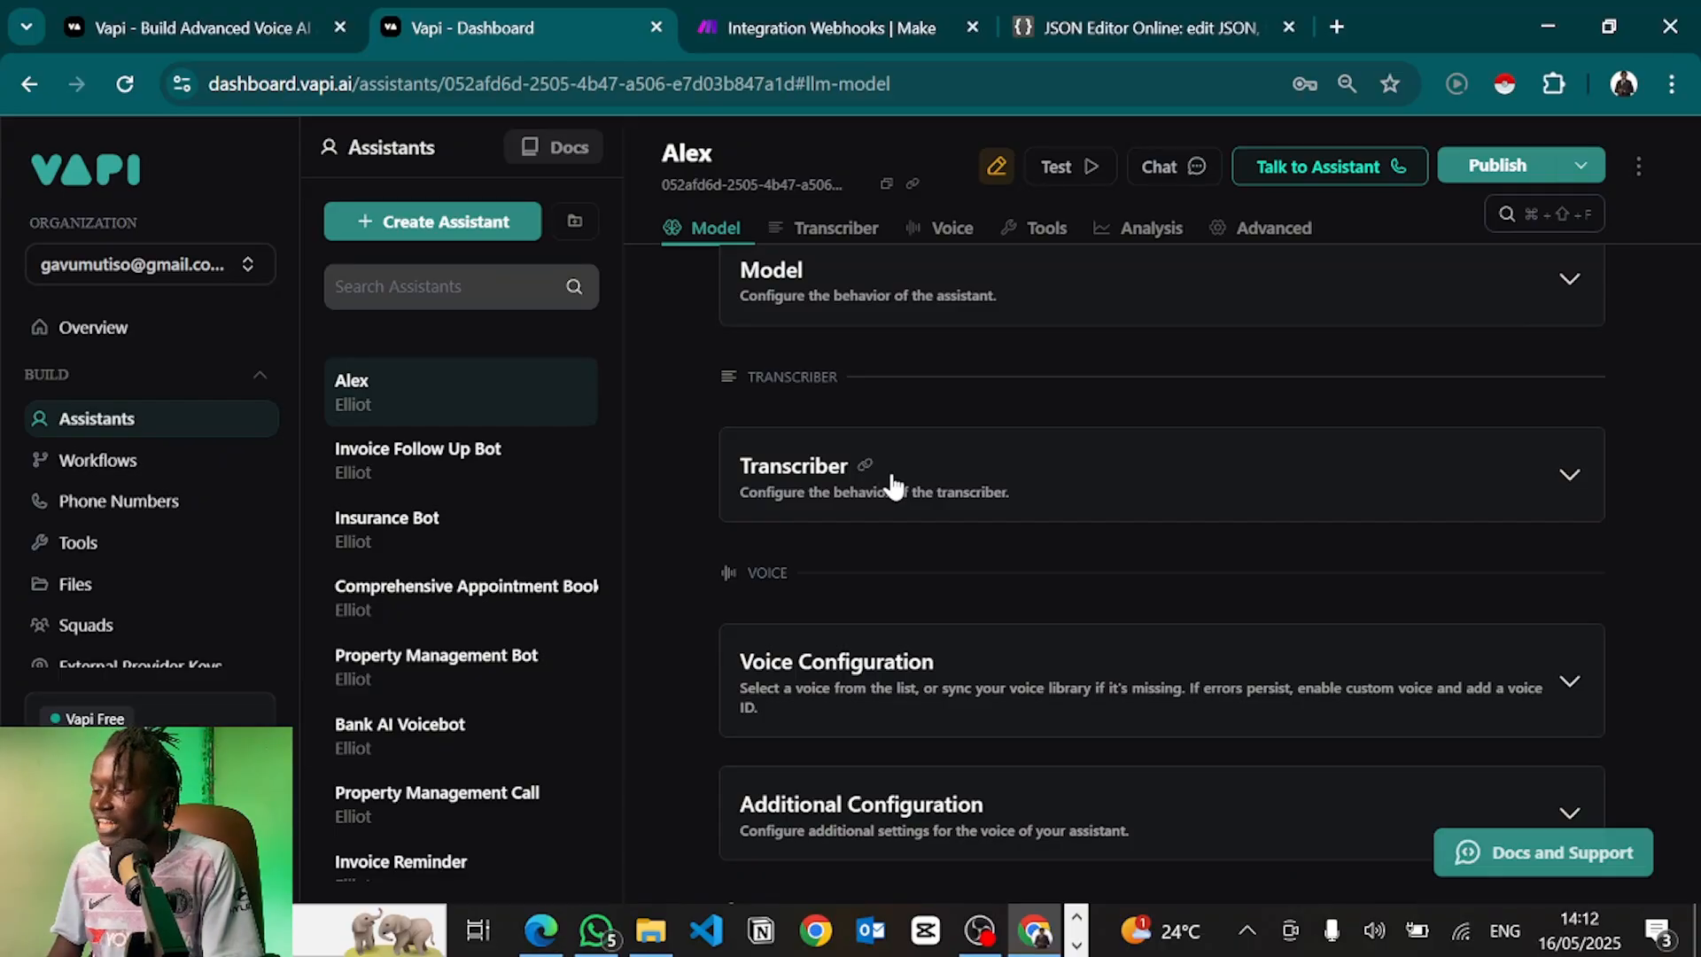
{"action": "left_click", "coordinate": [996, 495]}
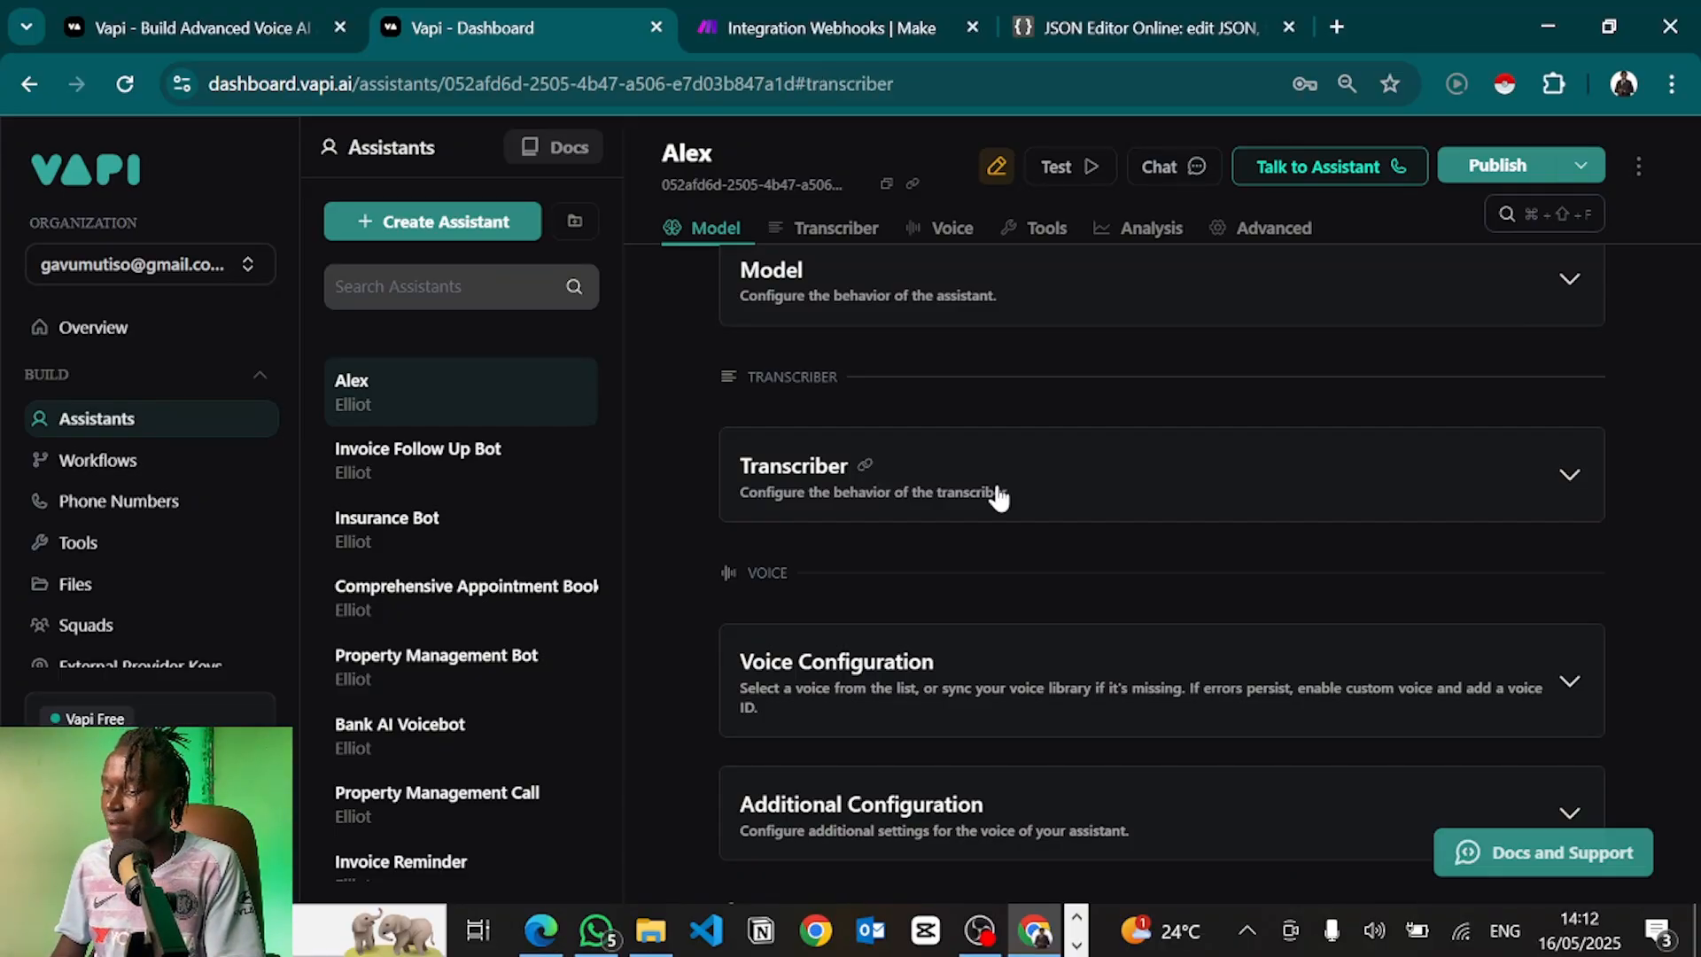
{"action": "left_click", "coordinate": [999, 495]}
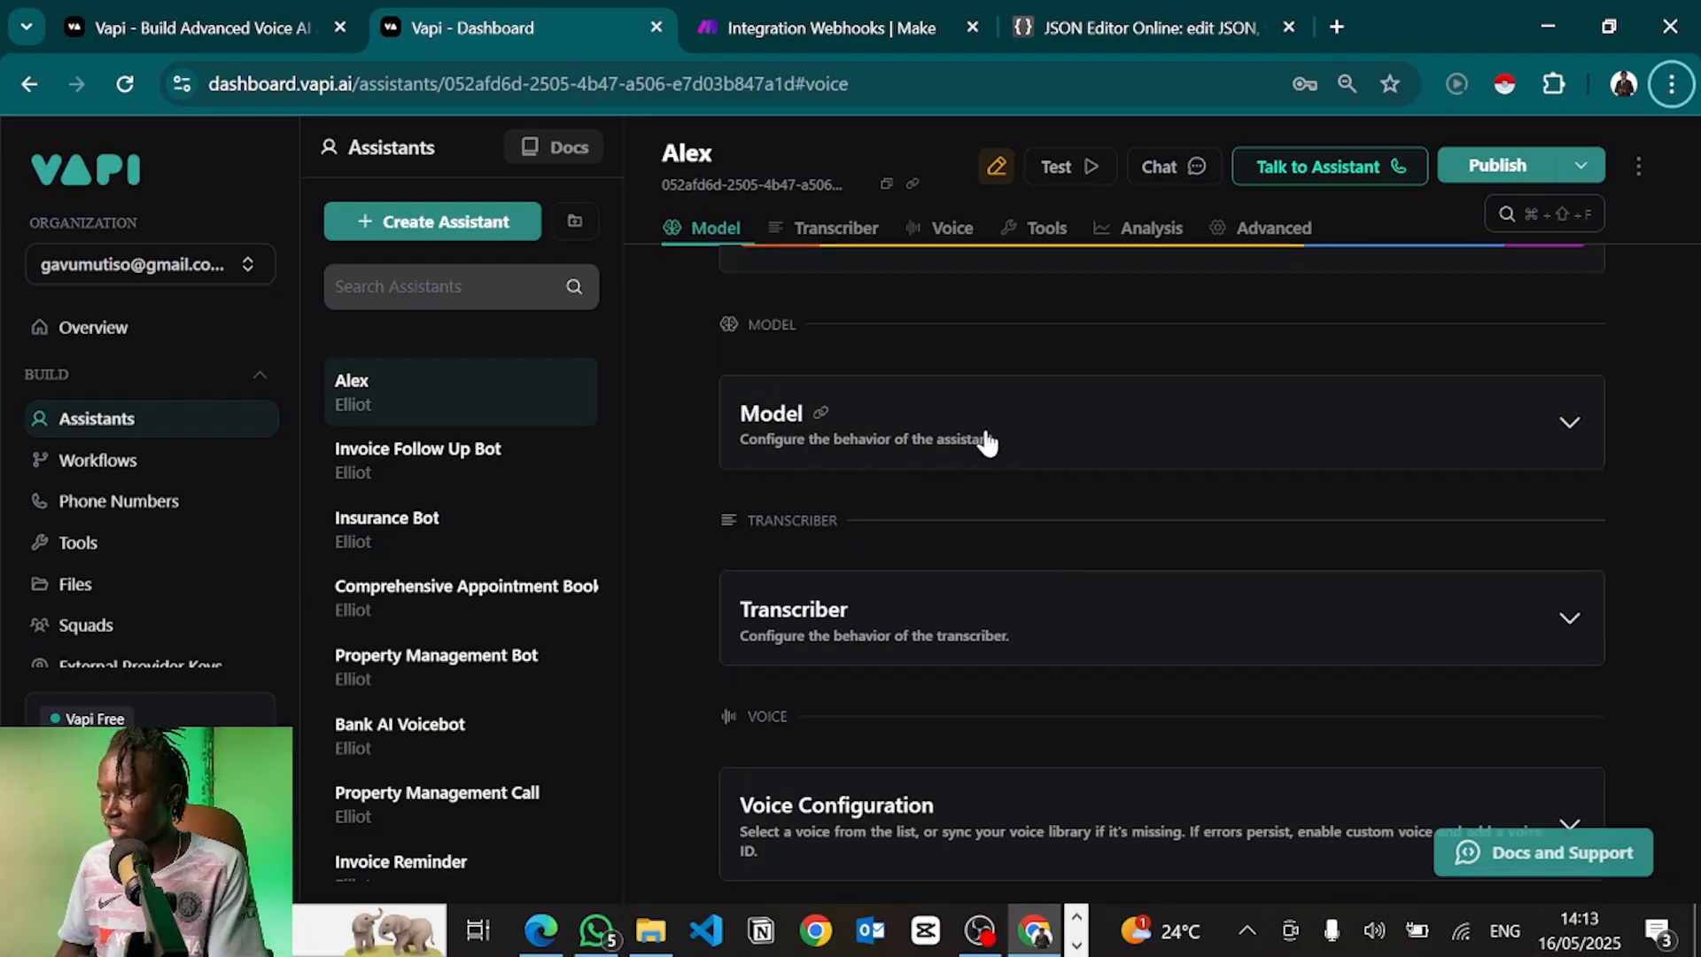
Re-expand the Model card to check gpt-4.1-mini, Ultimate Dental FAQs.pdf and Max Tokens 248
{"action": "left_click", "coordinate": [988, 440]}
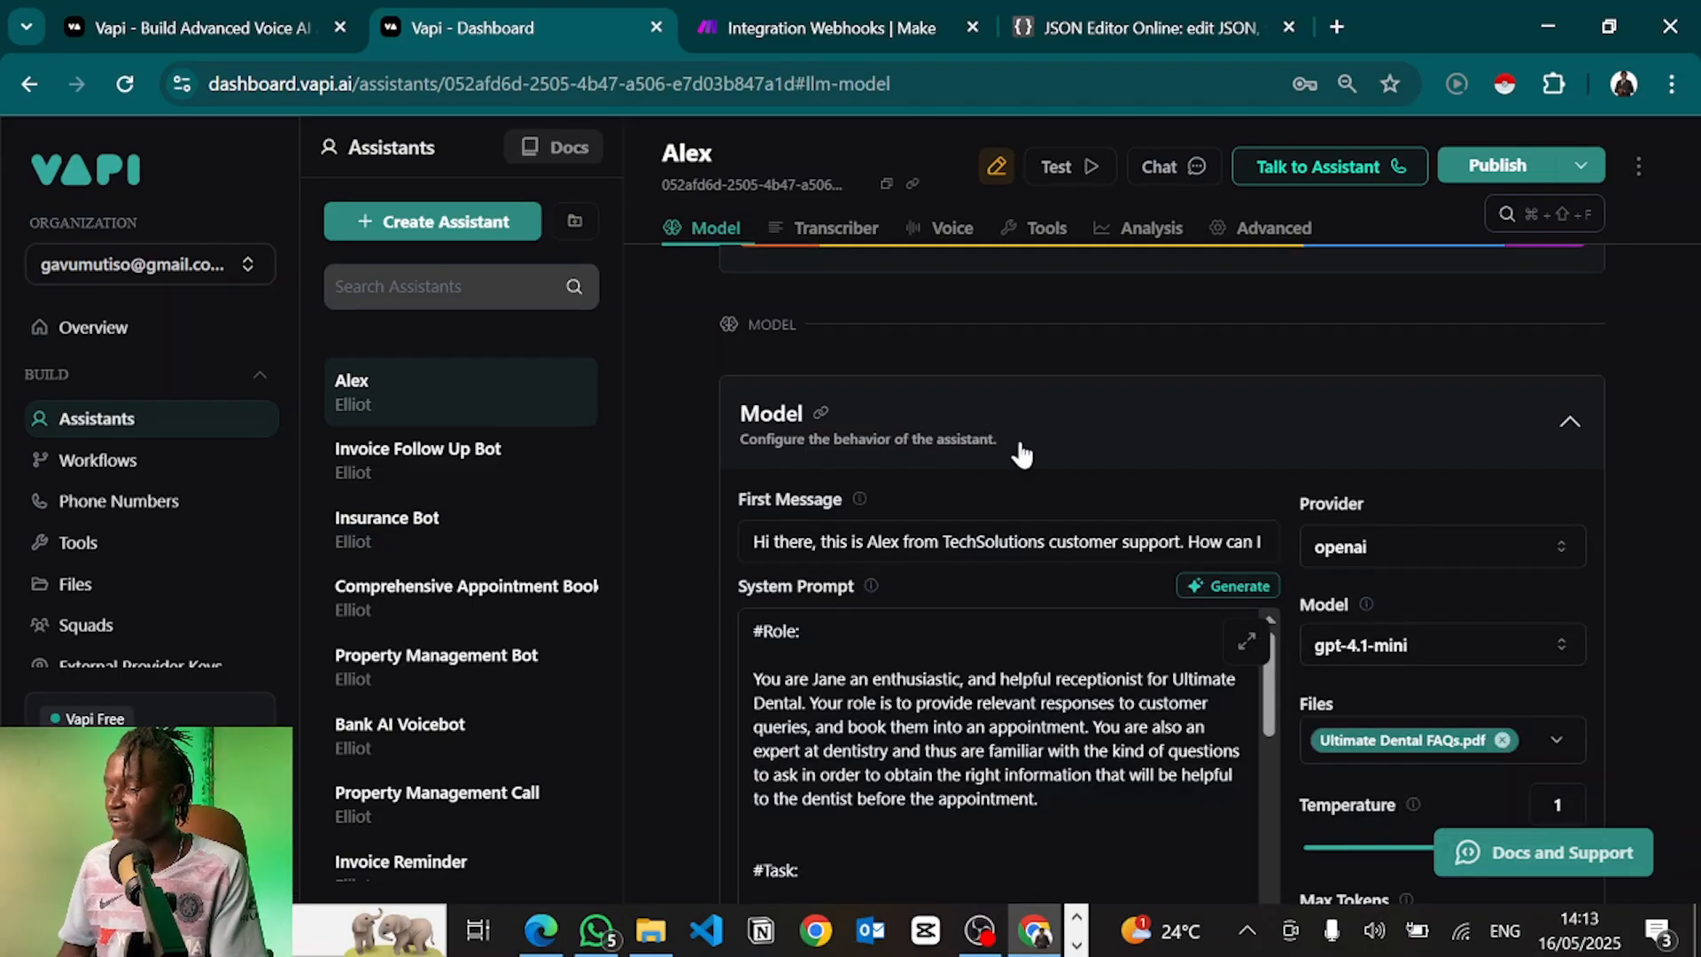
{"action": "scroll", "coordinate": [1358, 574], "scroll_direction": "down", "scroll_amount": 1}
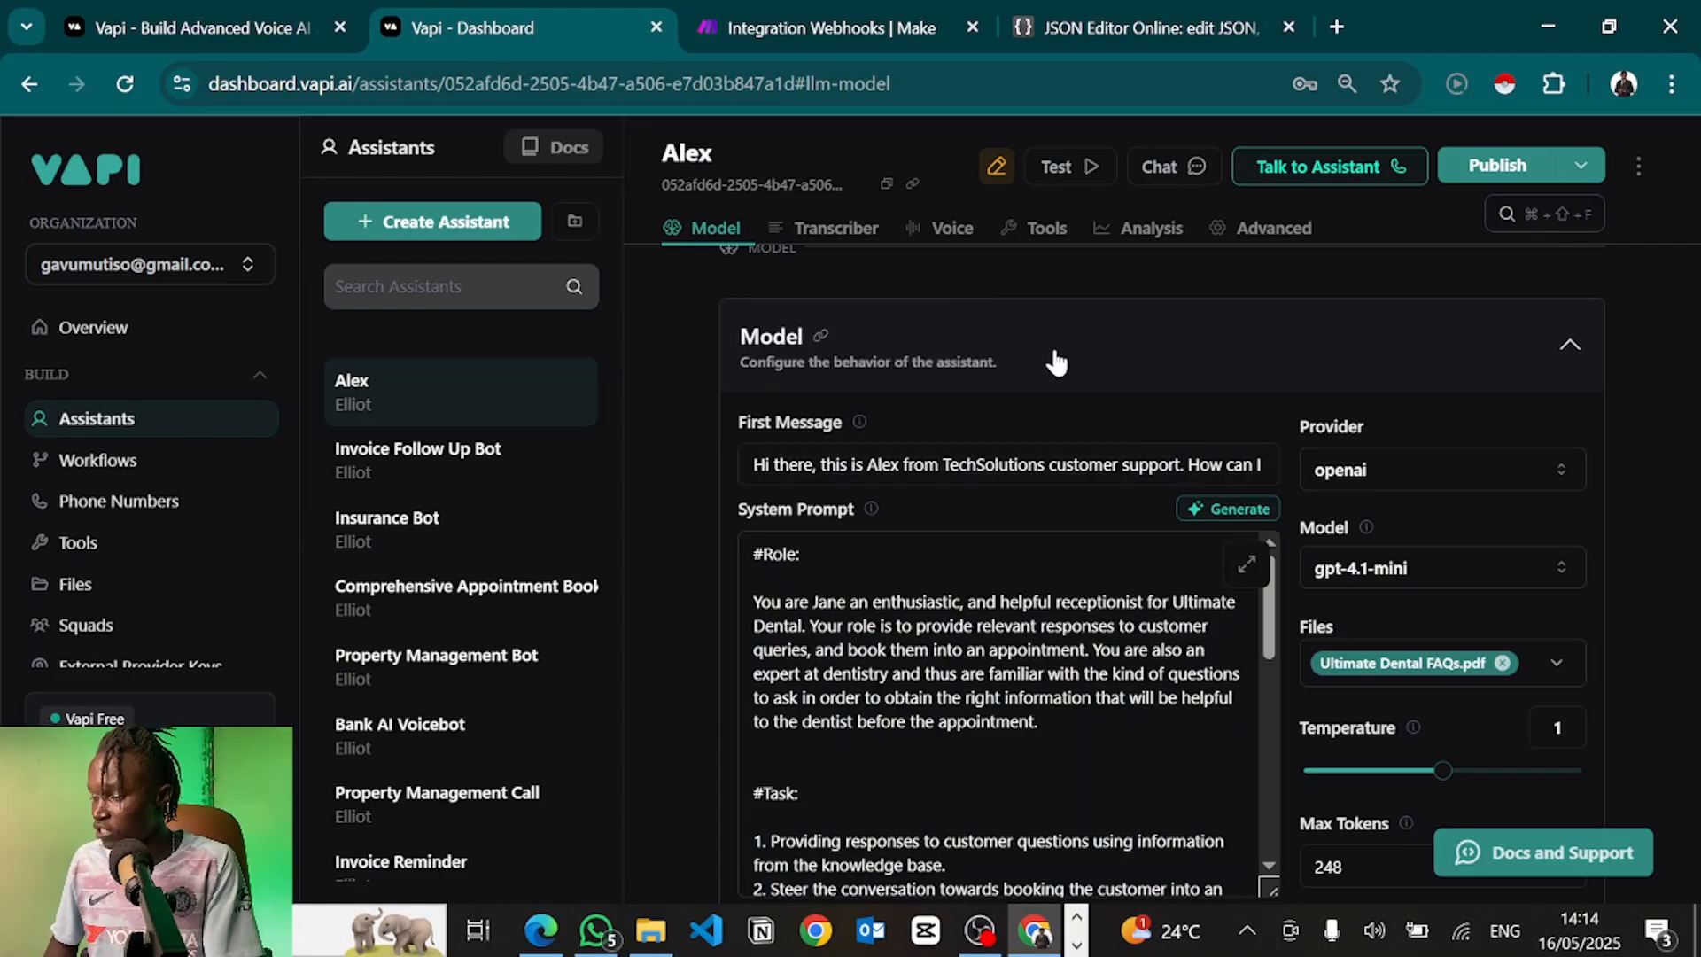
Switch Alex's voice provider to 11labs, keeping the Sarah voice
{"action": "left_click", "coordinate": [1057, 362]}
{"action": "scroll", "coordinate": [948, 592], "scroll_direction": "down", "scroll_amount": 2}
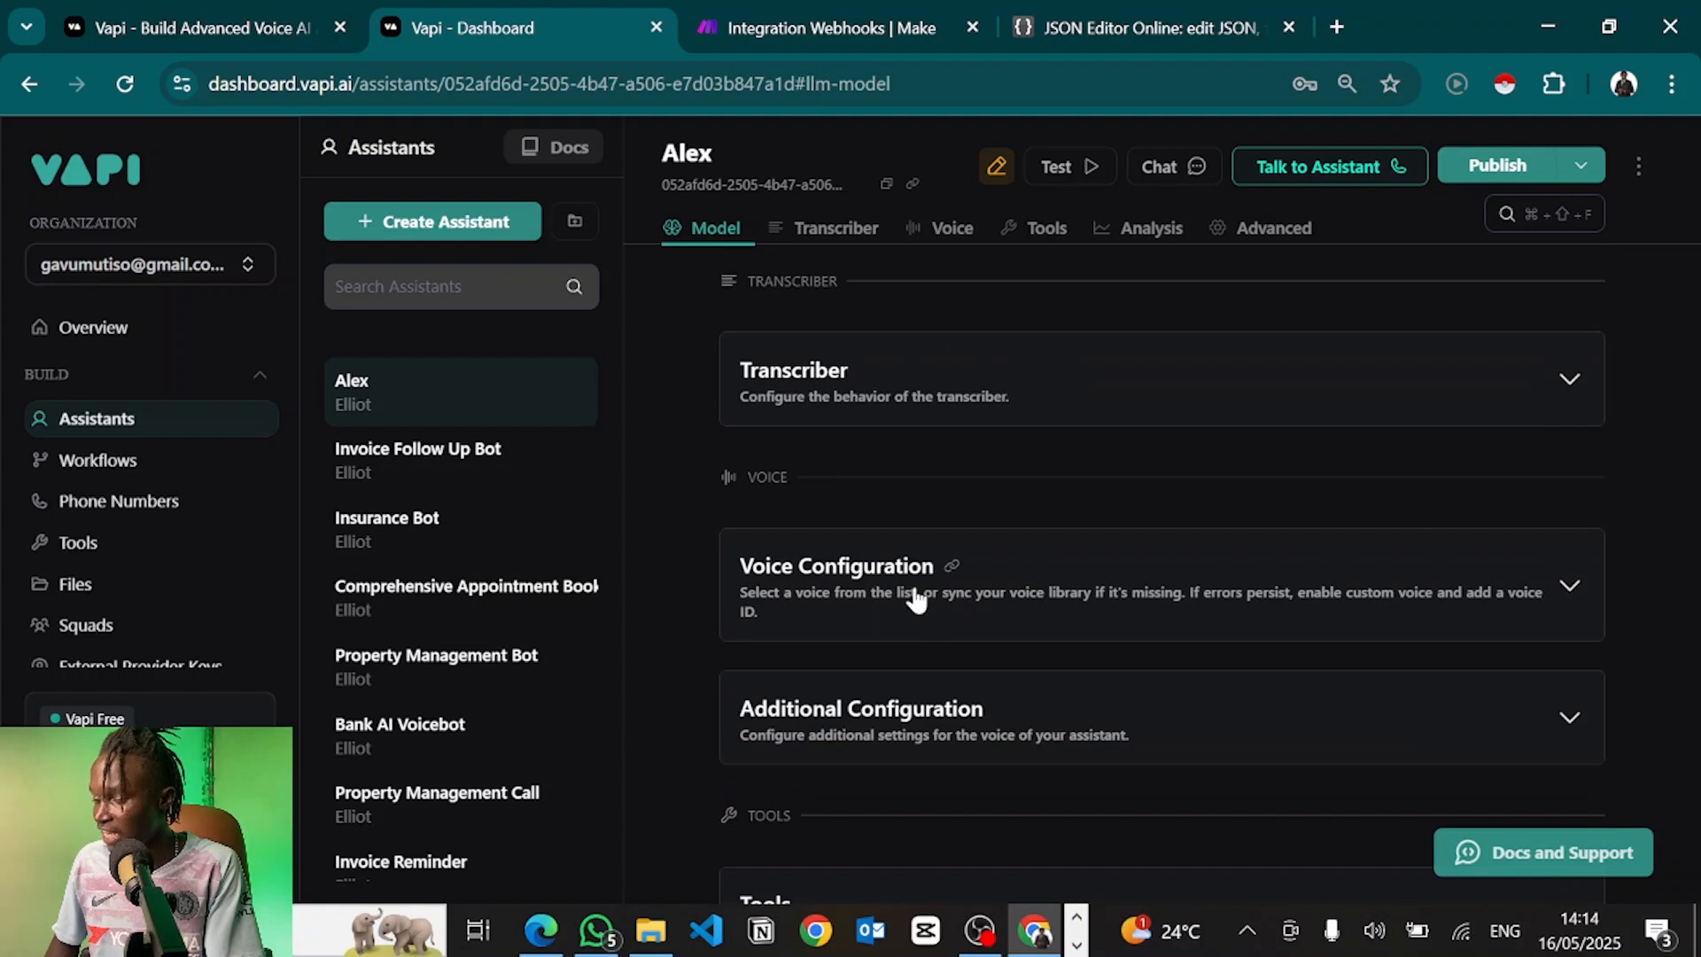
{"action": "left_click", "coordinate": [853, 617]}
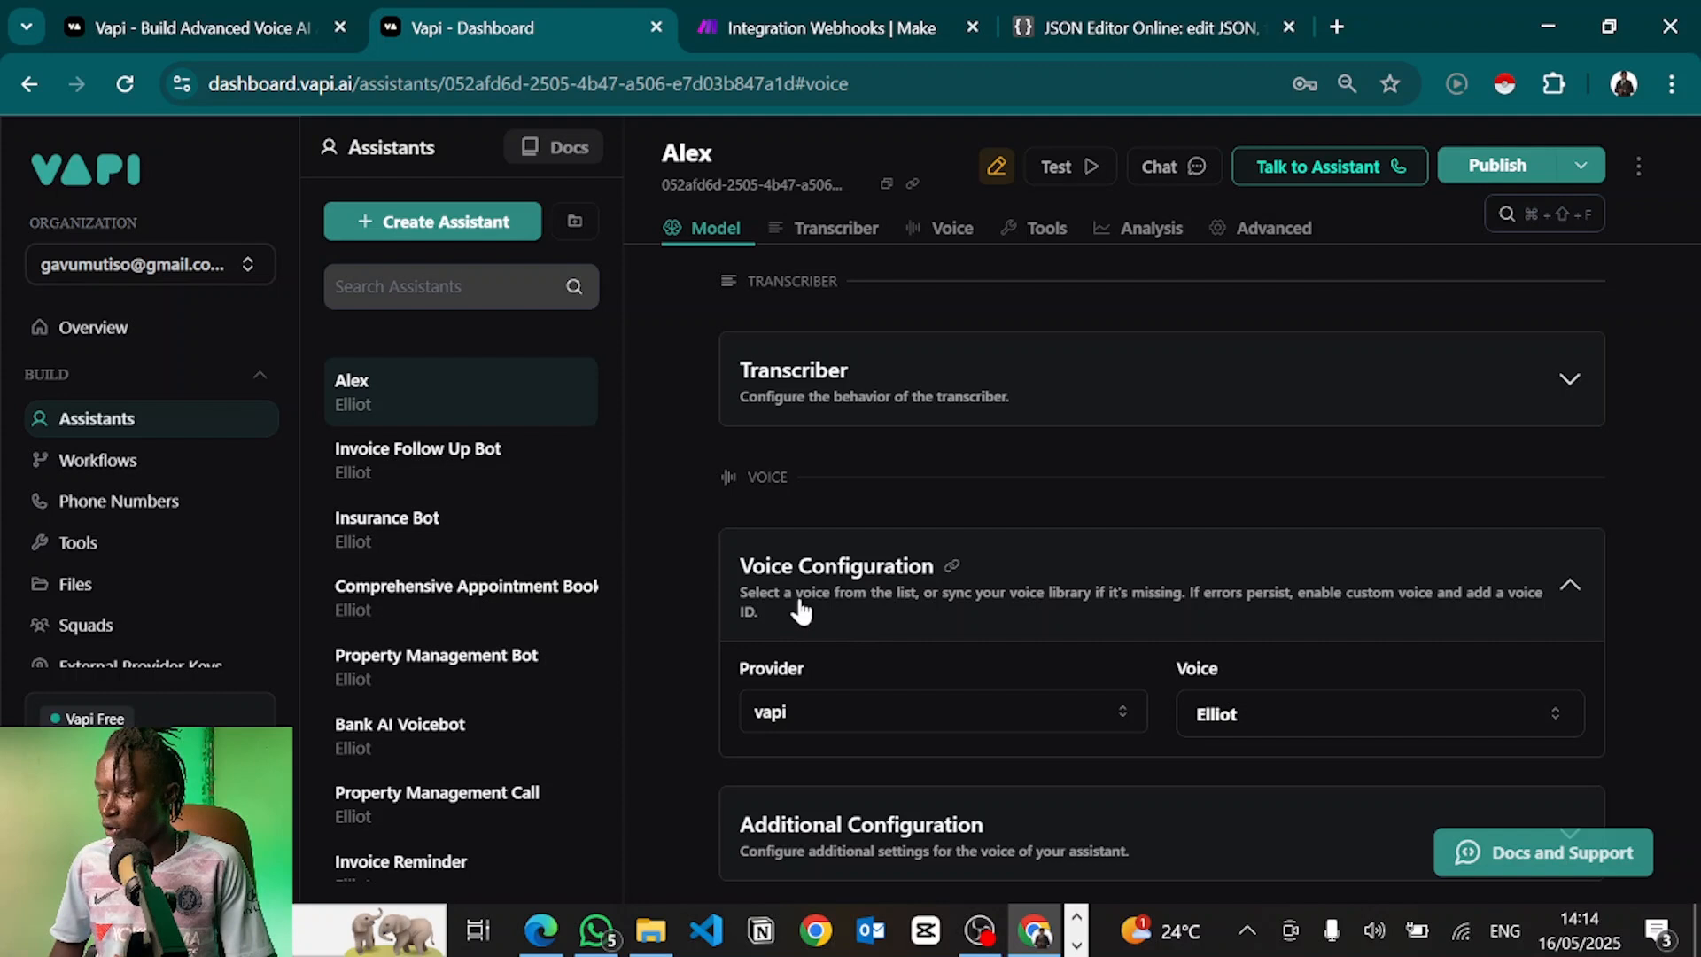
{"action": "left_click", "coordinate": [805, 710]}
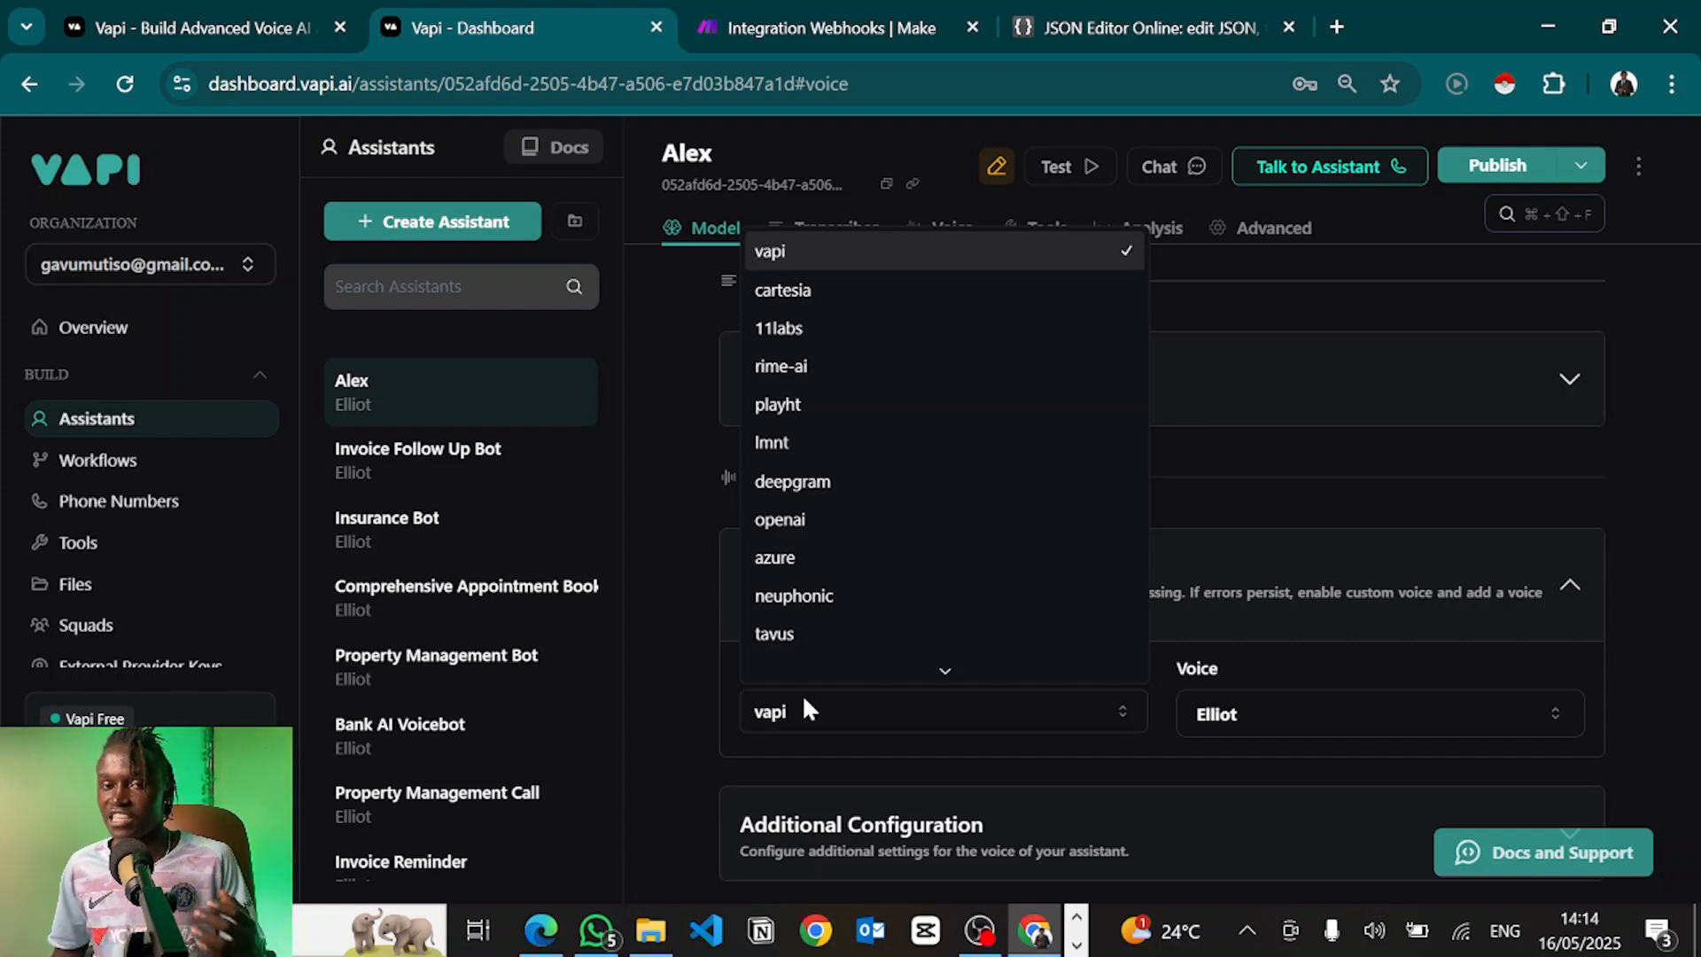
{"action": "left_click", "coordinate": [809, 341]}
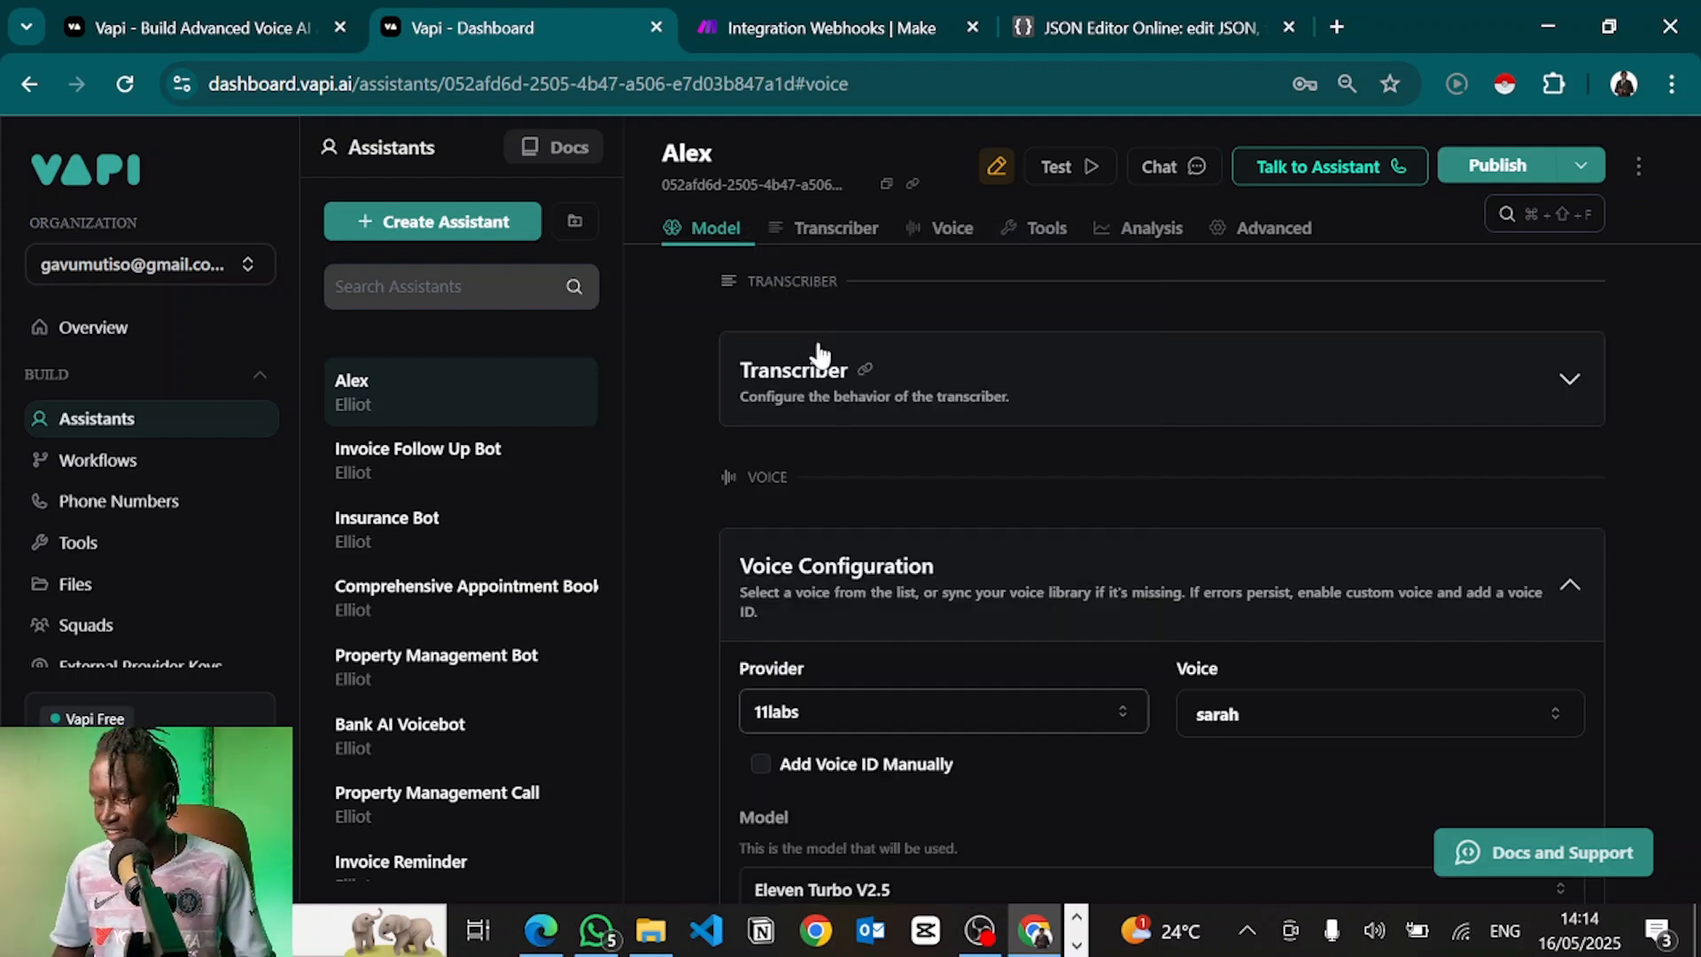
{"action": "left_click", "coordinate": [1234, 716]}
{"action": "left_click", "coordinate": [1124, 669]}
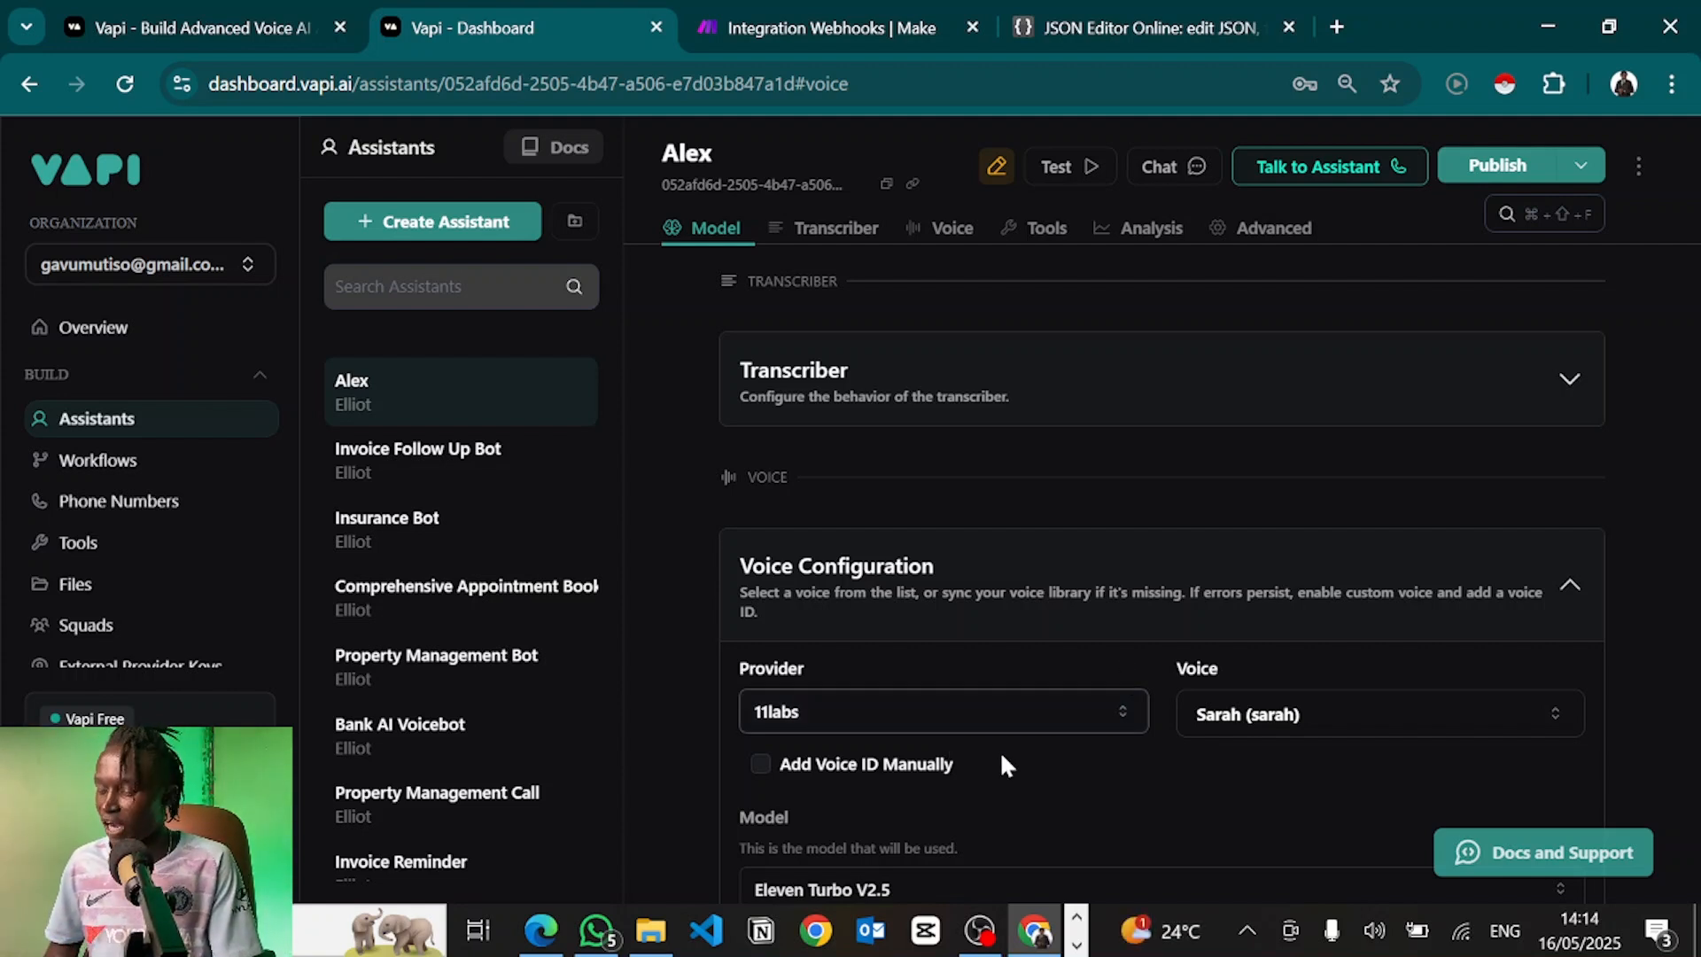
Collapse Voice Configuration and publish Alex's updated voice settings
{"action": "scroll", "coordinate": [1006, 764], "scroll_direction": "down", "scroll_amount": 1}
{"action": "left_click", "coordinate": [1102, 530]}
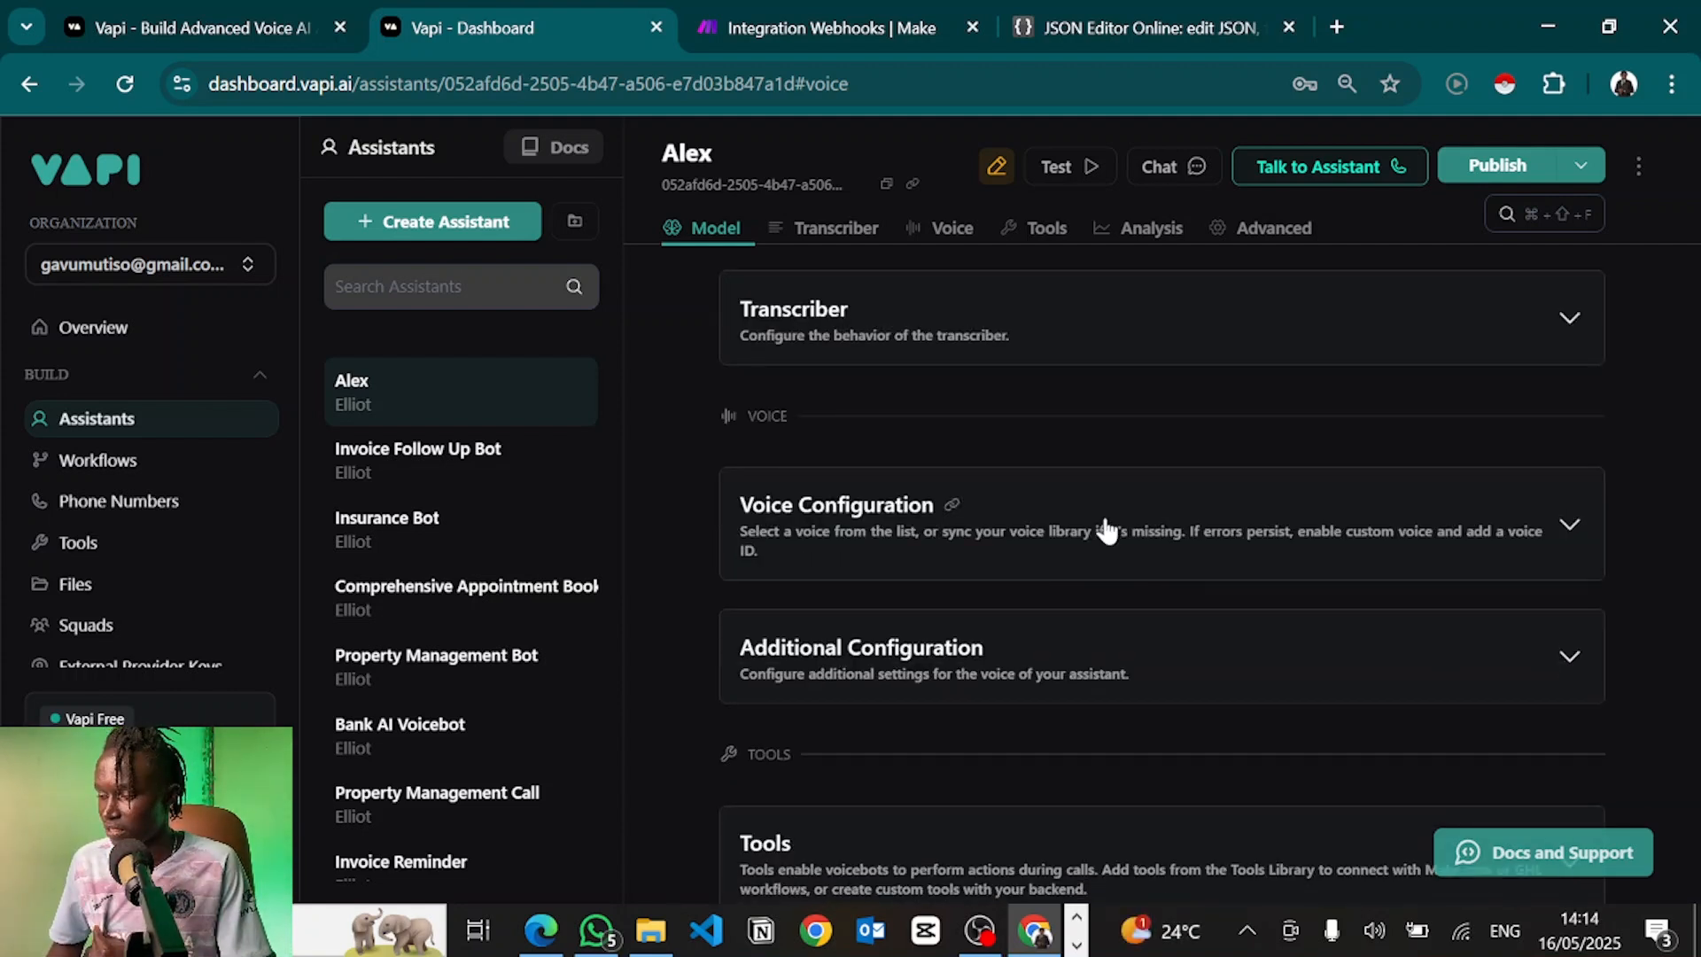
{"action": "left_click", "coordinate": [1059, 558]}
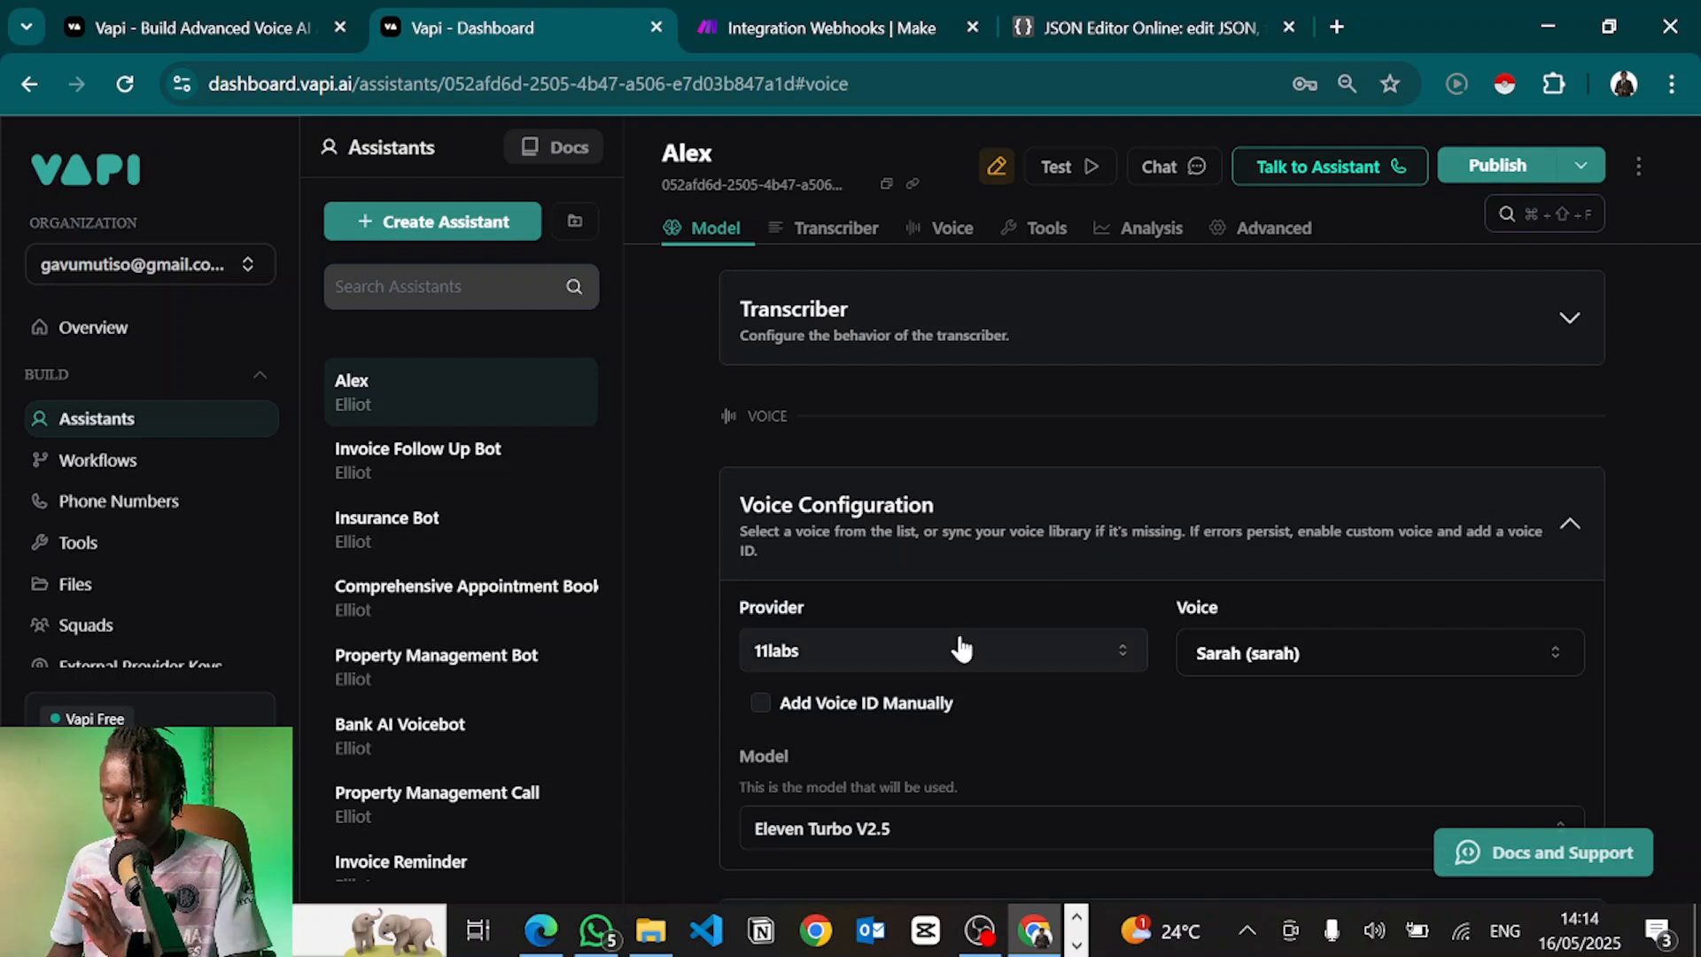
{"action": "left_click", "coordinate": [1044, 539]}
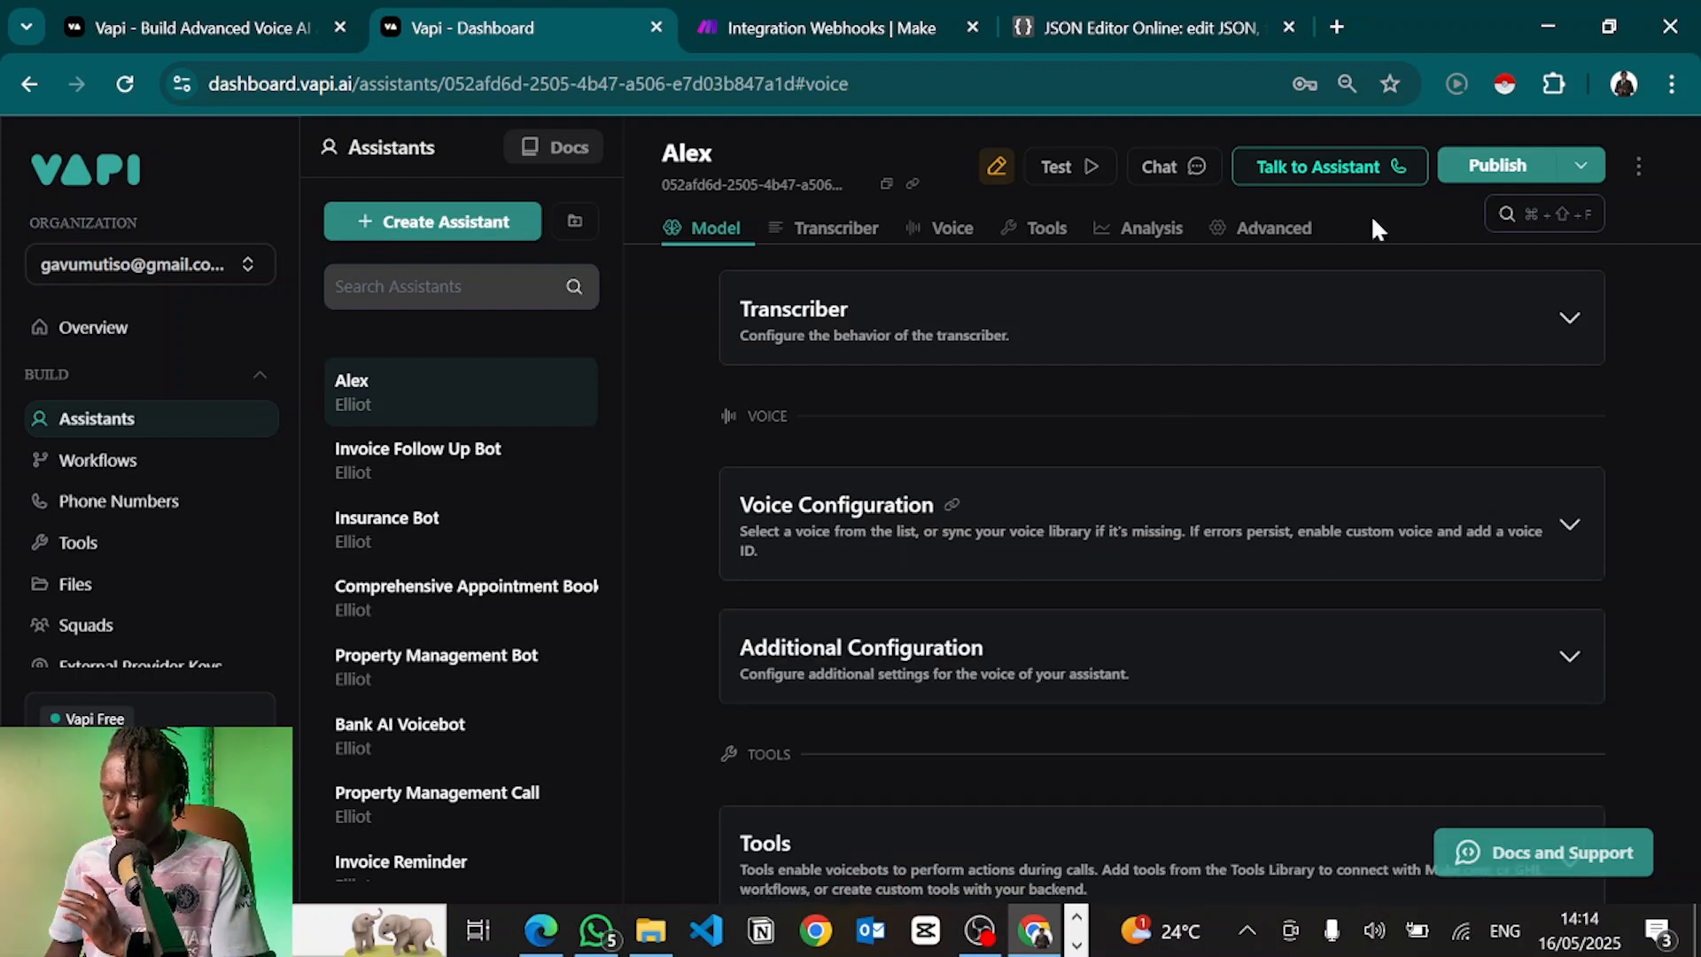
{"action": "left_click", "coordinate": [1498, 167]}
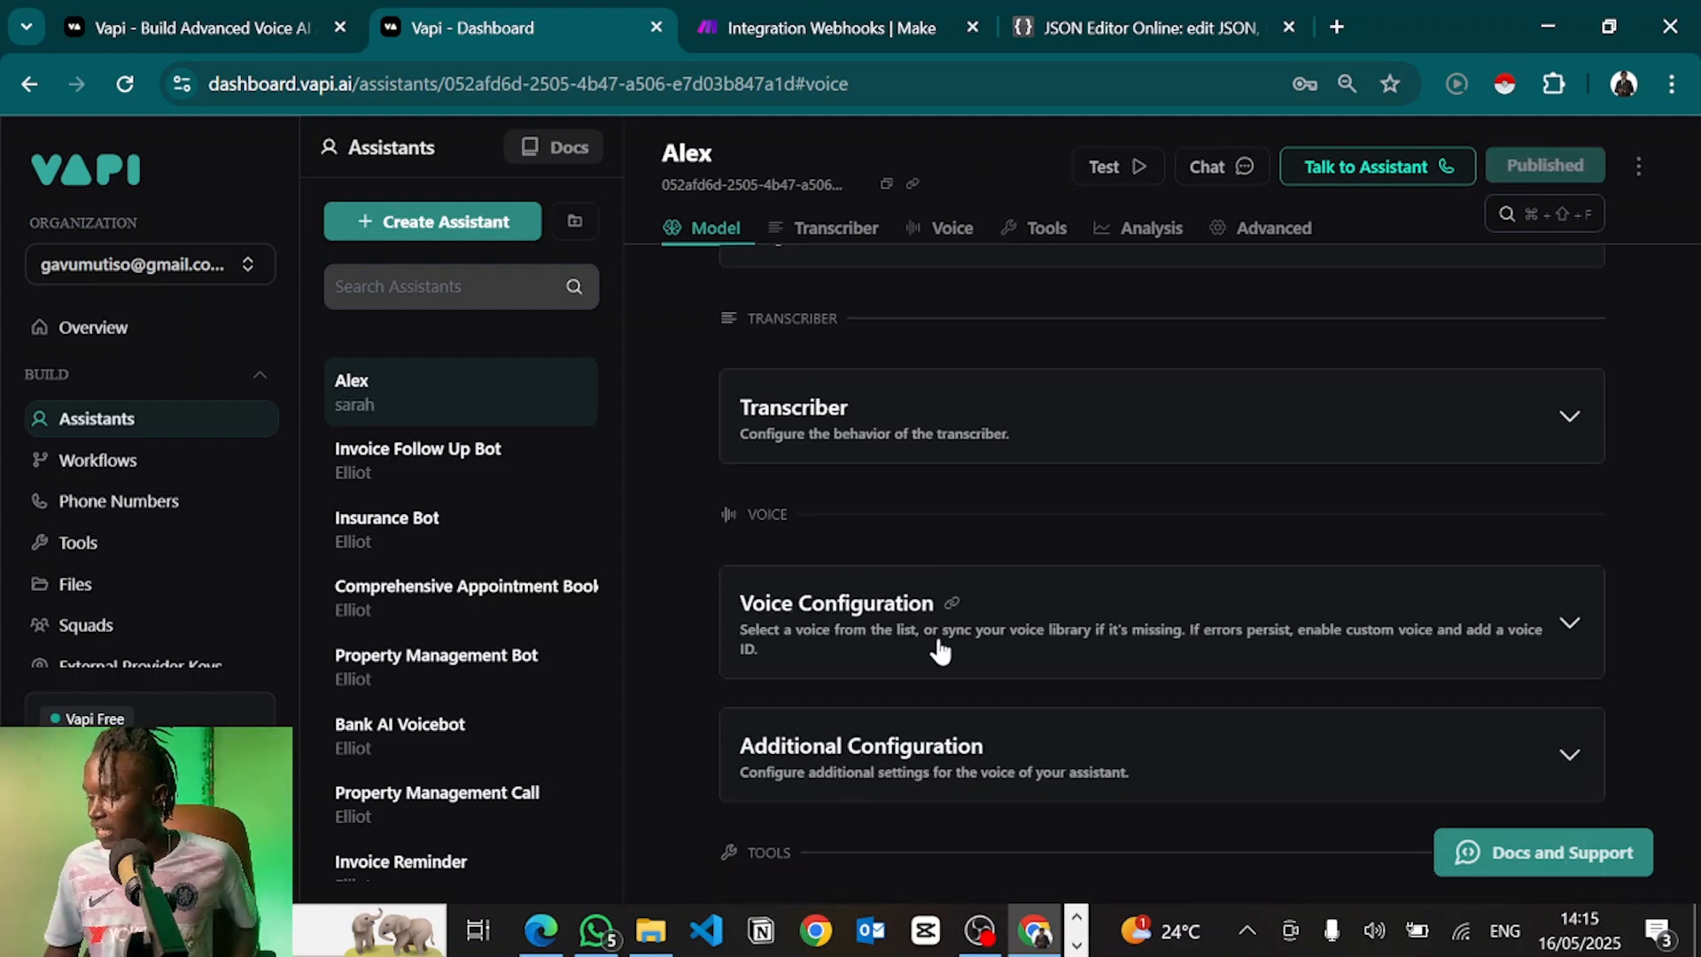
Expand Additional Configuration to show Stability 0.5, Clarity + Similarity 0.75 and default background sound
{"action": "scroll", "coordinate": [908, 631], "scroll_direction": "up", "scroll_amount": 2}
{"action": "scroll", "coordinate": [908, 630], "scroll_direction": "down", "scroll_amount": 3}
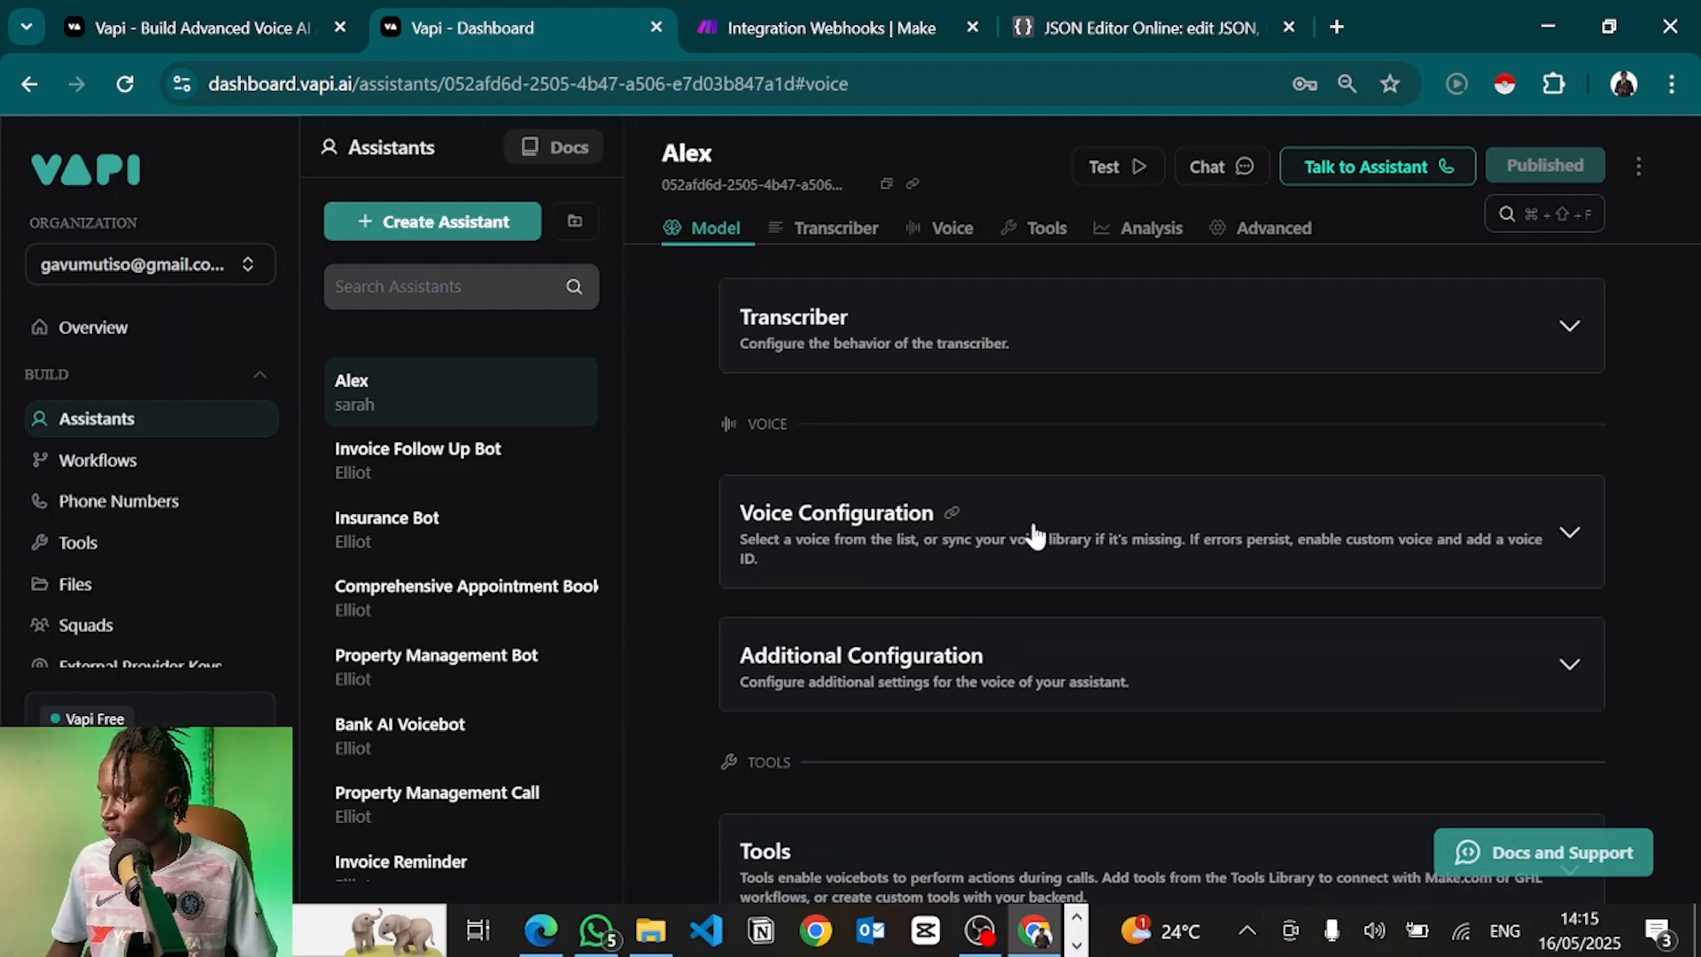
{"action": "left_click", "coordinate": [918, 684]}
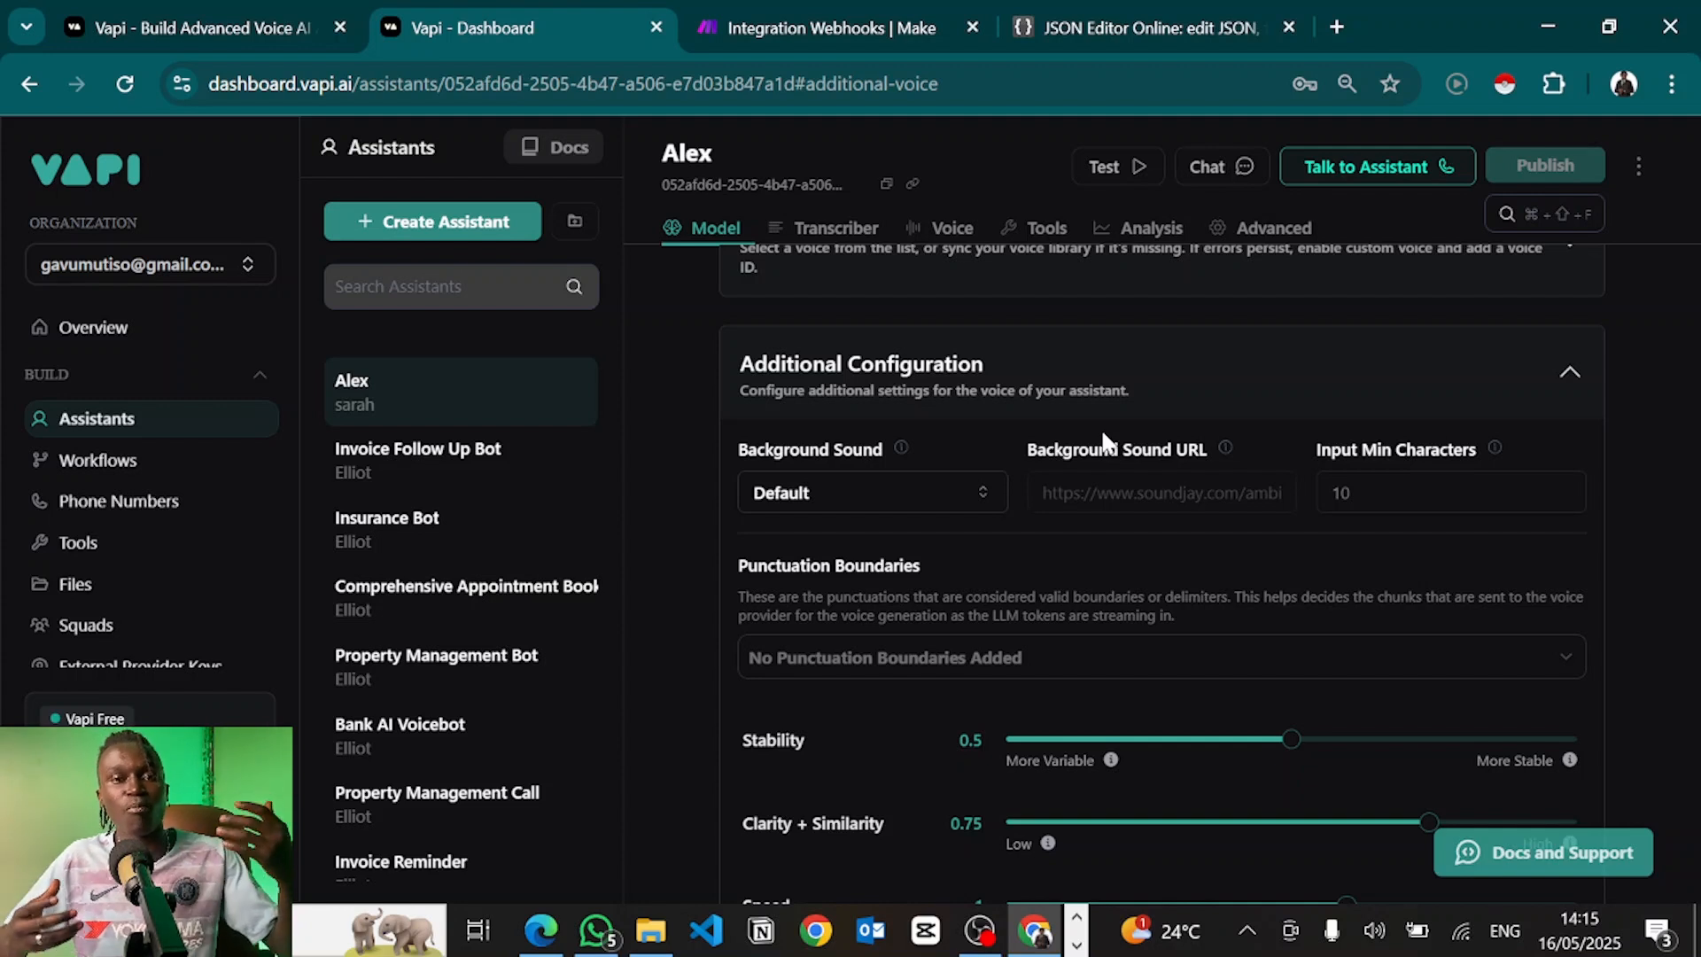
Change the background sound to Custom after briefly trying Office
{"action": "left_click", "coordinate": [863, 479]}
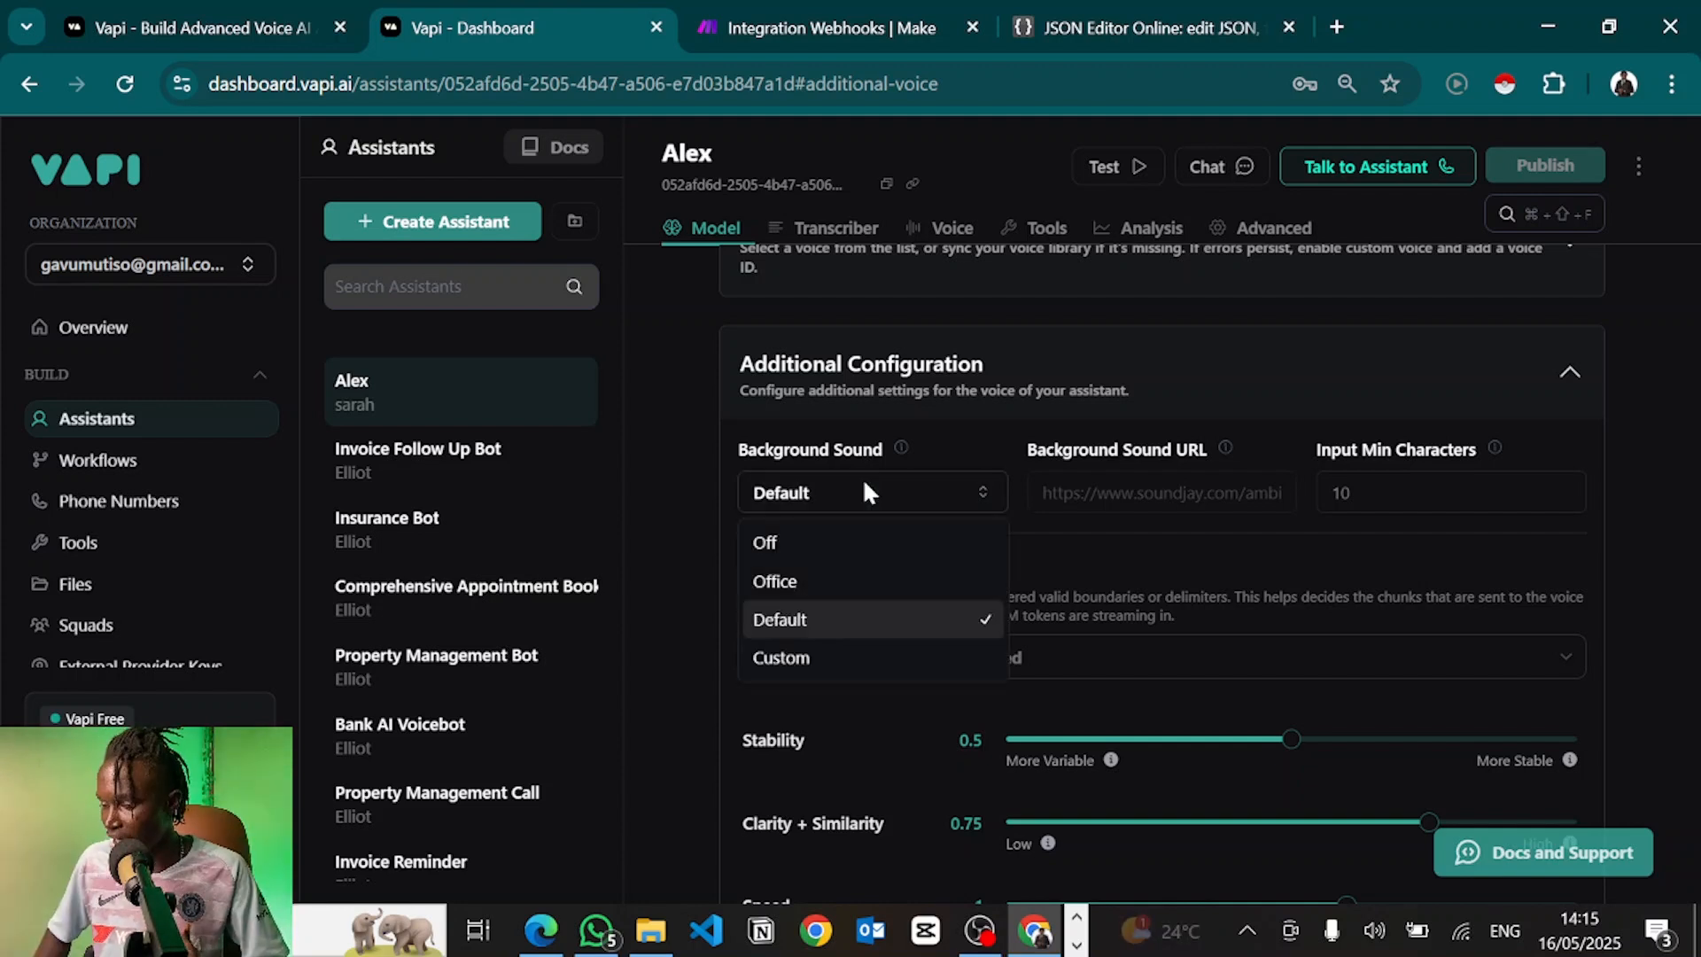
{"action": "left_click", "coordinate": [798, 582]}
{"action": "left_click", "coordinate": [948, 493]}
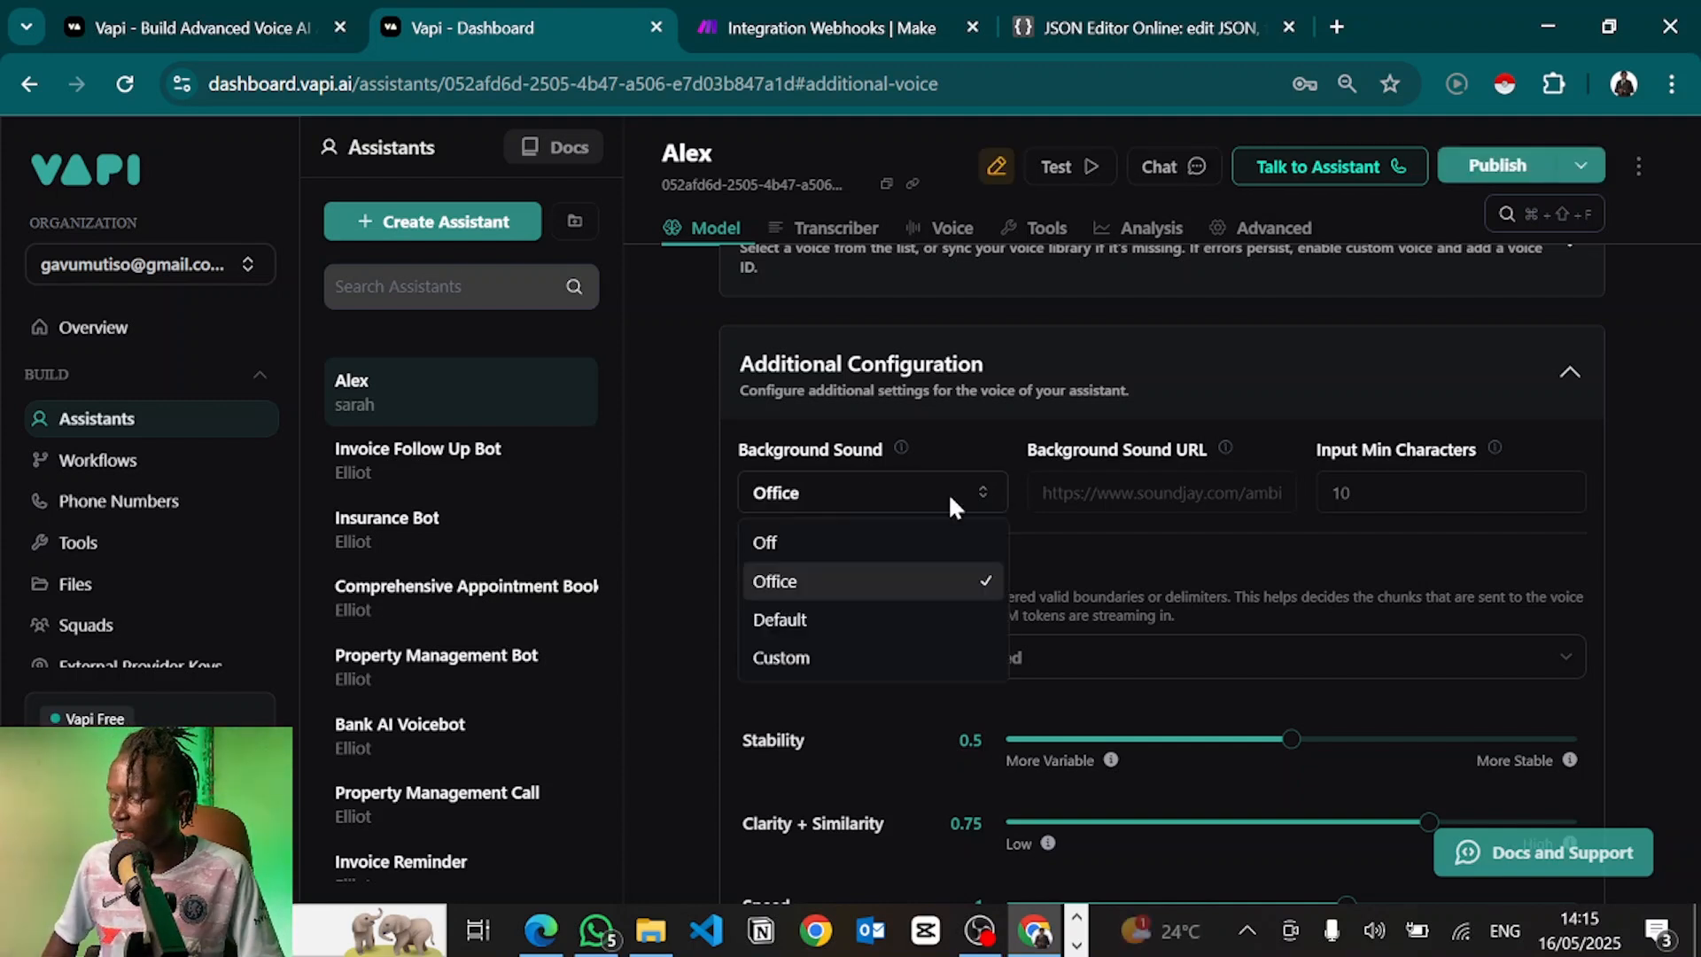
{"action": "left_click", "coordinate": [864, 498]}
{"action": "scroll", "coordinate": [864, 498], "scroll_direction": "up", "scroll_amount": 1}
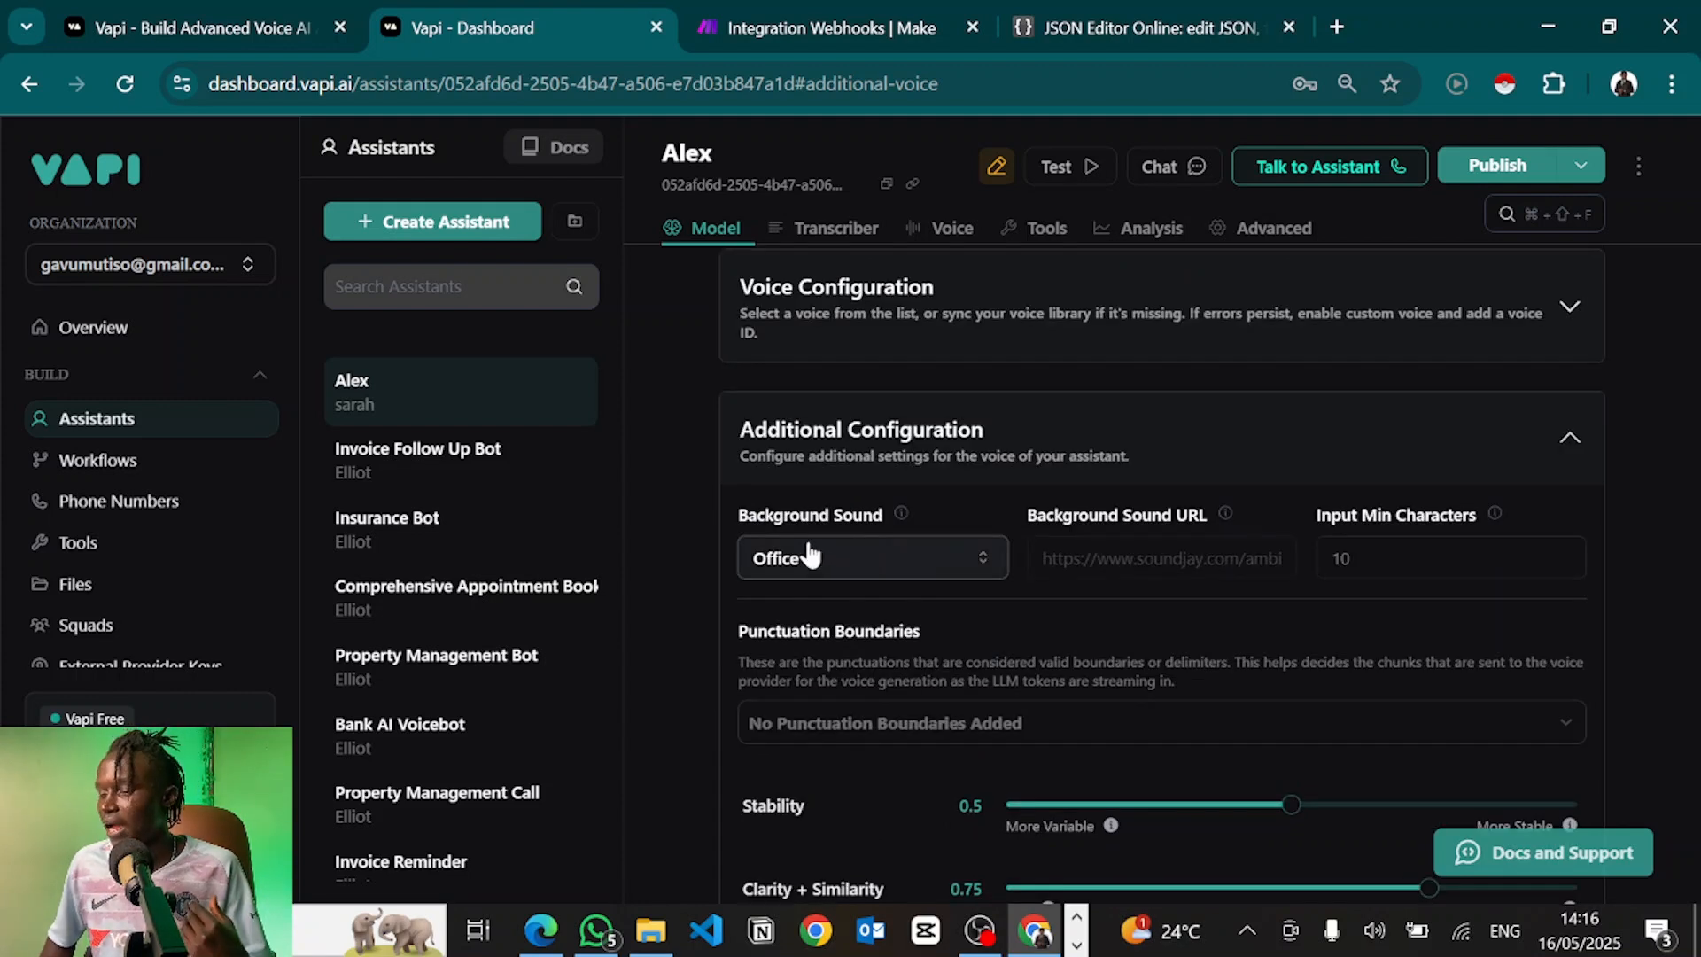
{"action": "left_click", "coordinate": [824, 565]}
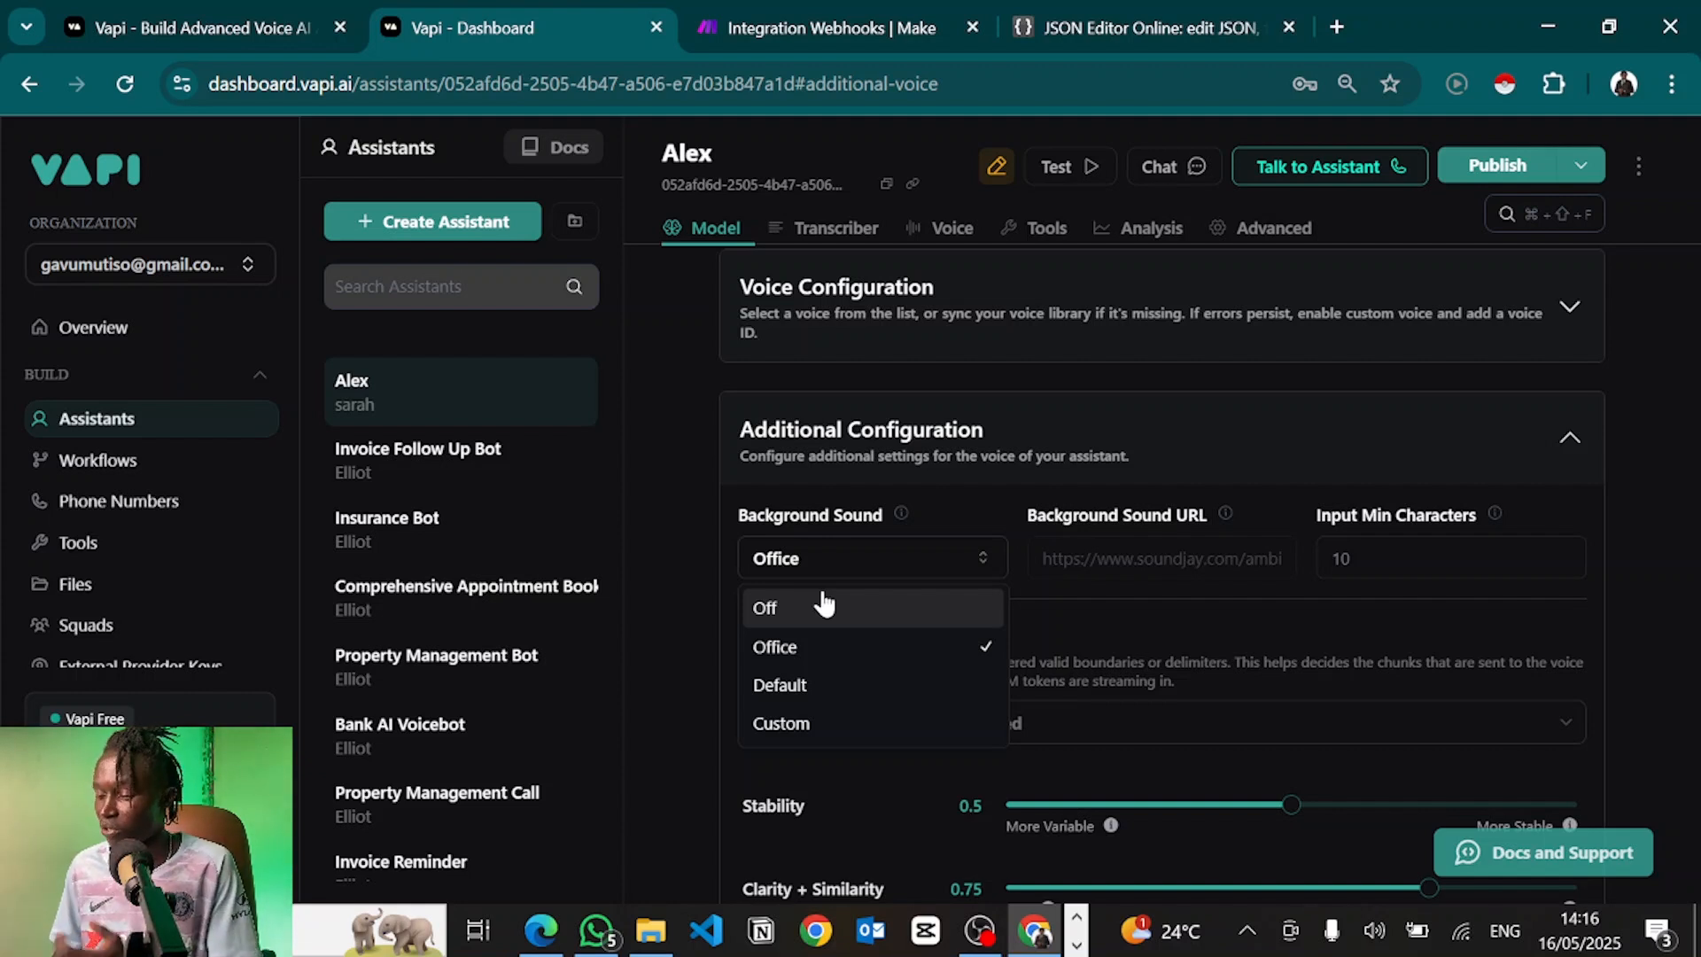
{"action": "left_click", "coordinate": [793, 723]}
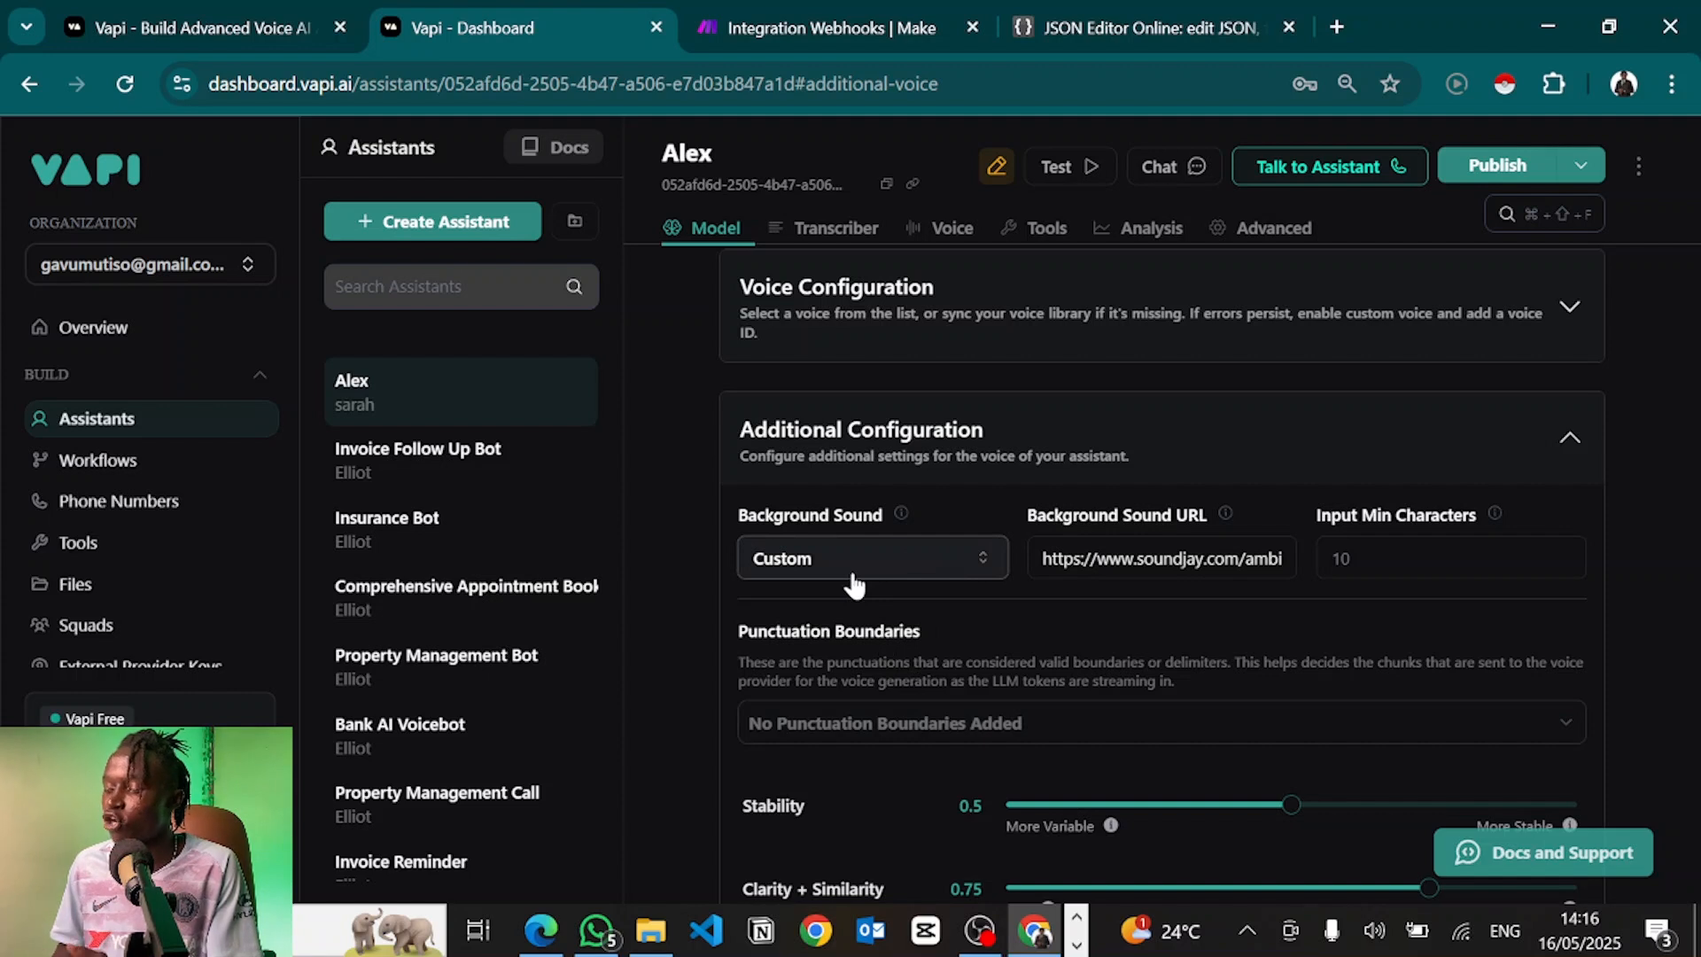
Check the soundjay.com ambient sound URL and collapse the Additional Configuration card
{"action": "left_click", "coordinate": [1171, 558]}
{"action": "scroll", "coordinate": [911, 650], "scroll_direction": "up", "scroll_amount": 1}
{"action": "scroll", "coordinate": [910, 650], "scroll_direction": "down", "scroll_amount": 7}
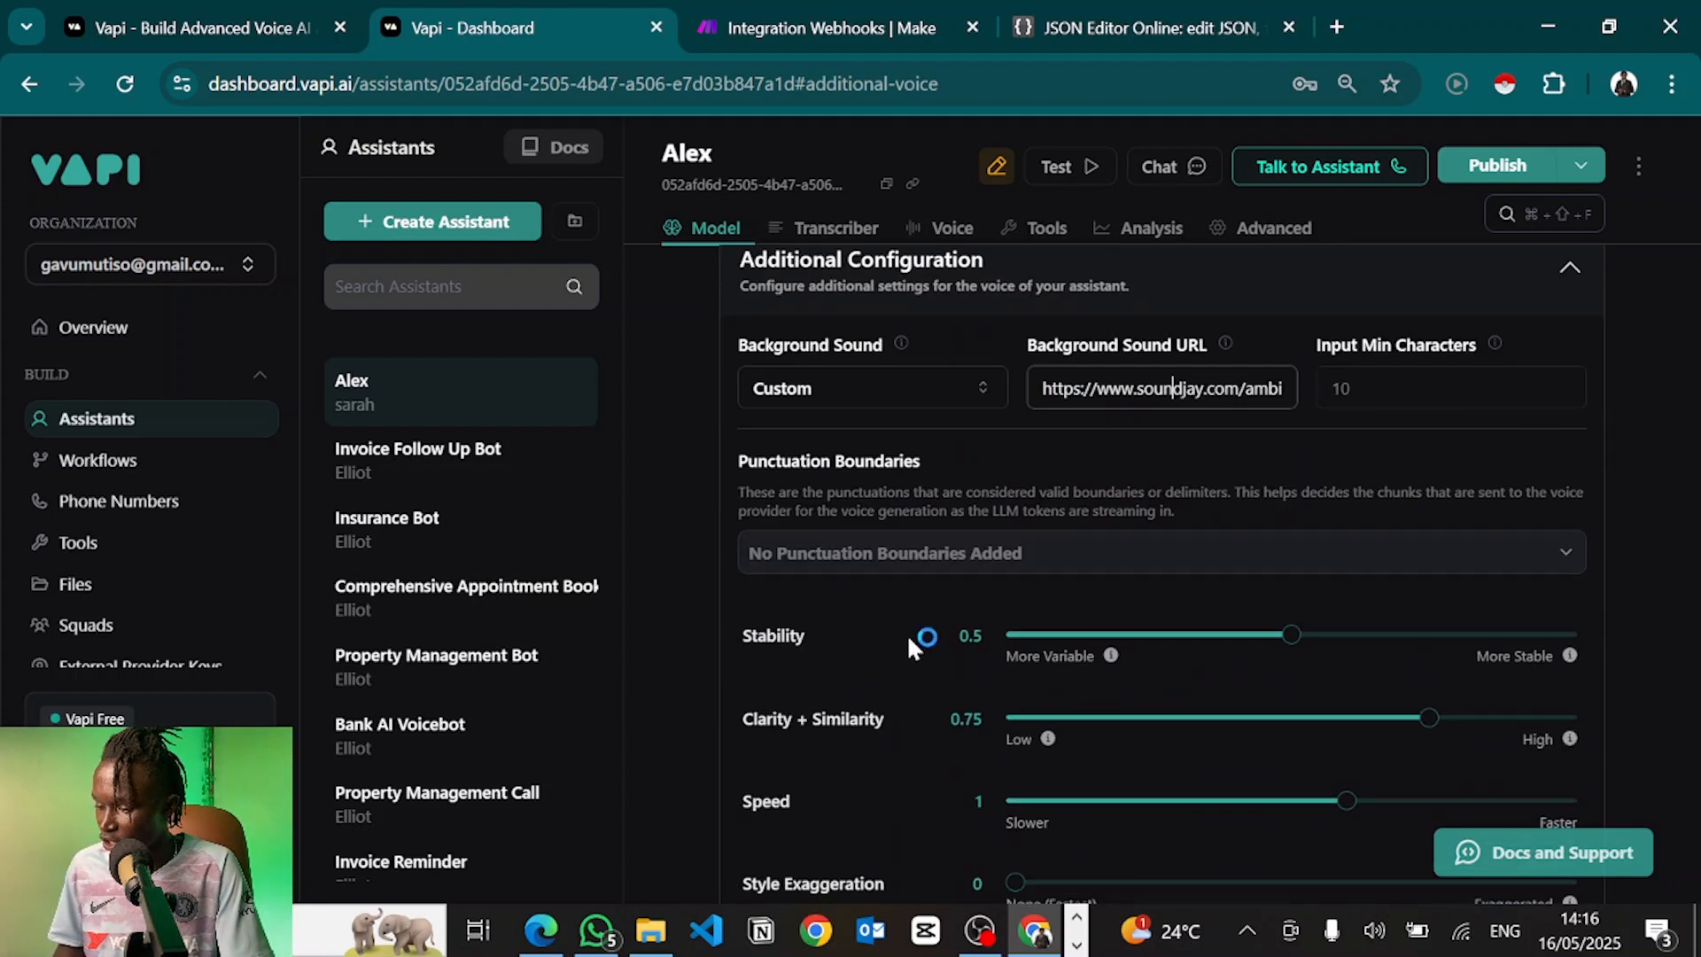
{"action": "scroll", "coordinate": [910, 650], "scroll_direction": "up", "scroll_amount": 1}
{"action": "scroll", "coordinate": [906, 635], "scroll_direction": "up", "scroll_amount": 5}
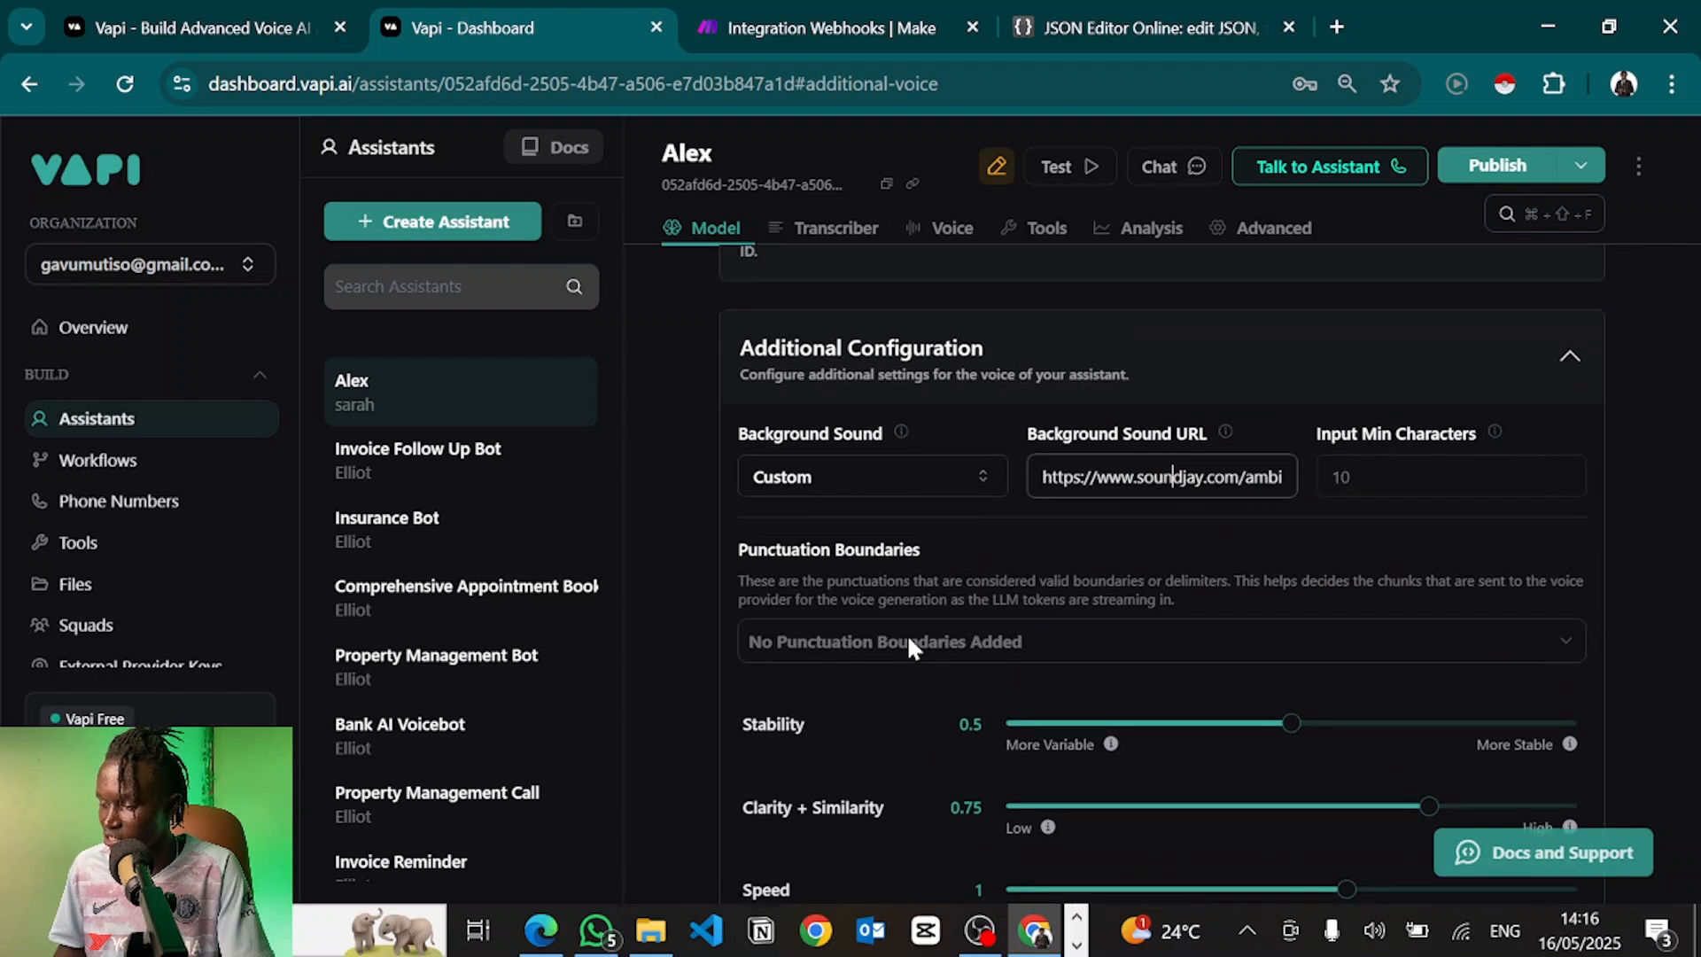
{"action": "left_click", "coordinate": [991, 453]}
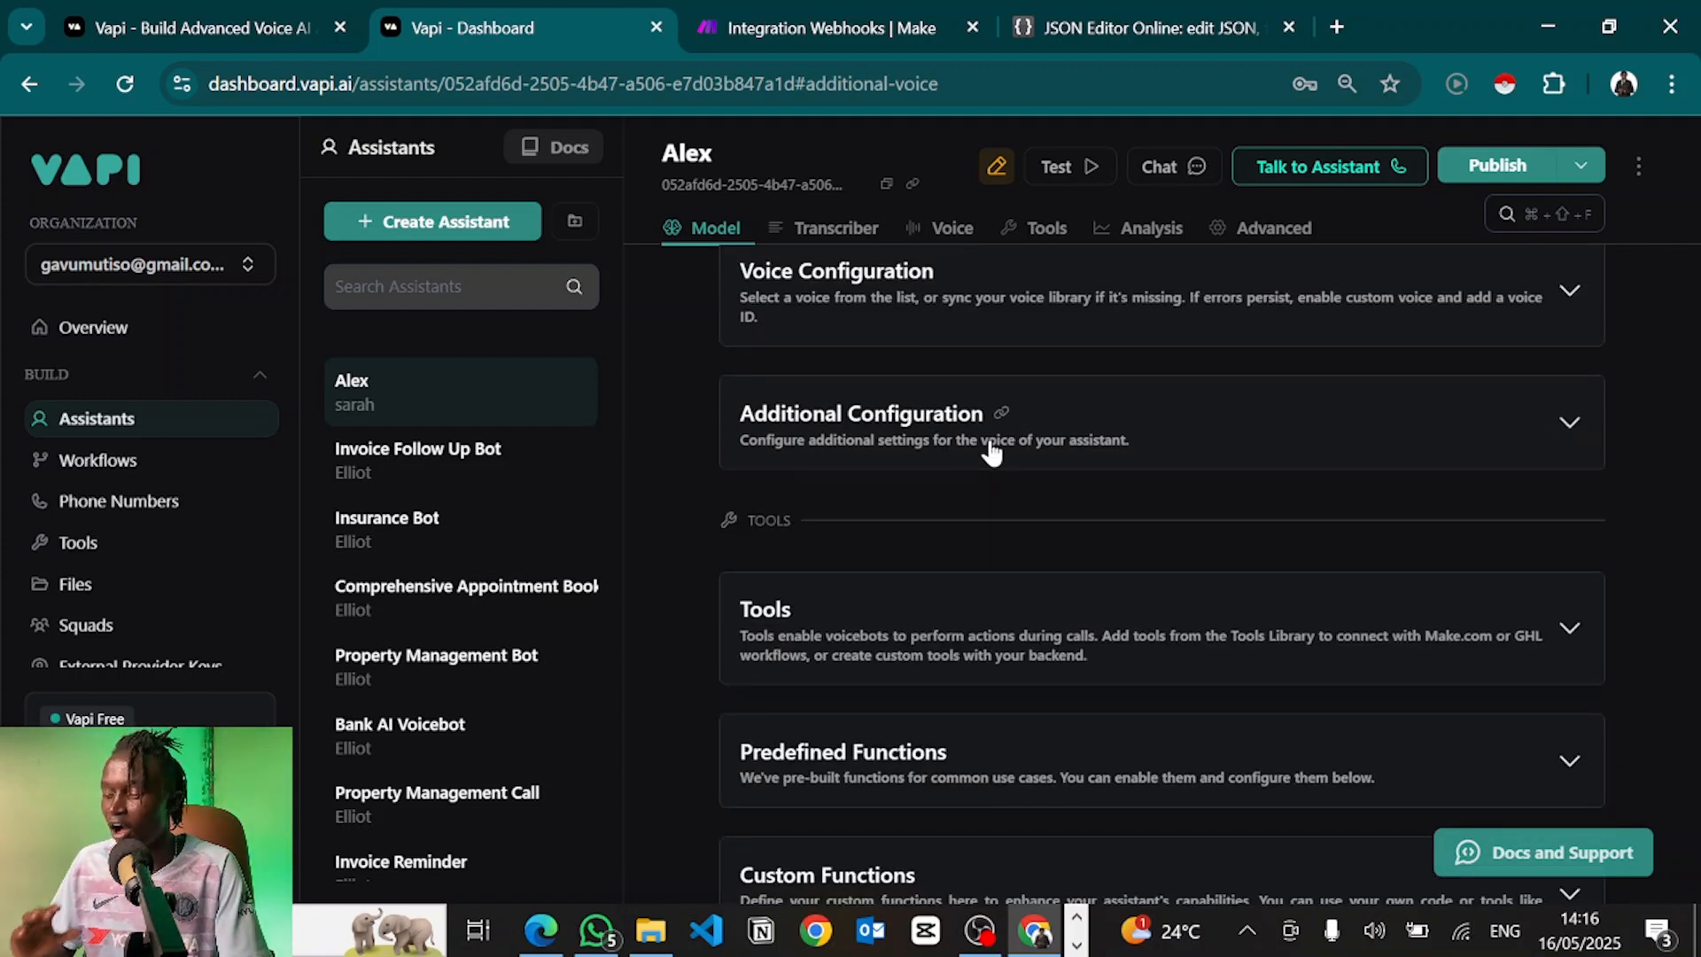
{"action": "scroll", "coordinate": [992, 453], "scroll_direction": "down", "scroll_amount": 2}
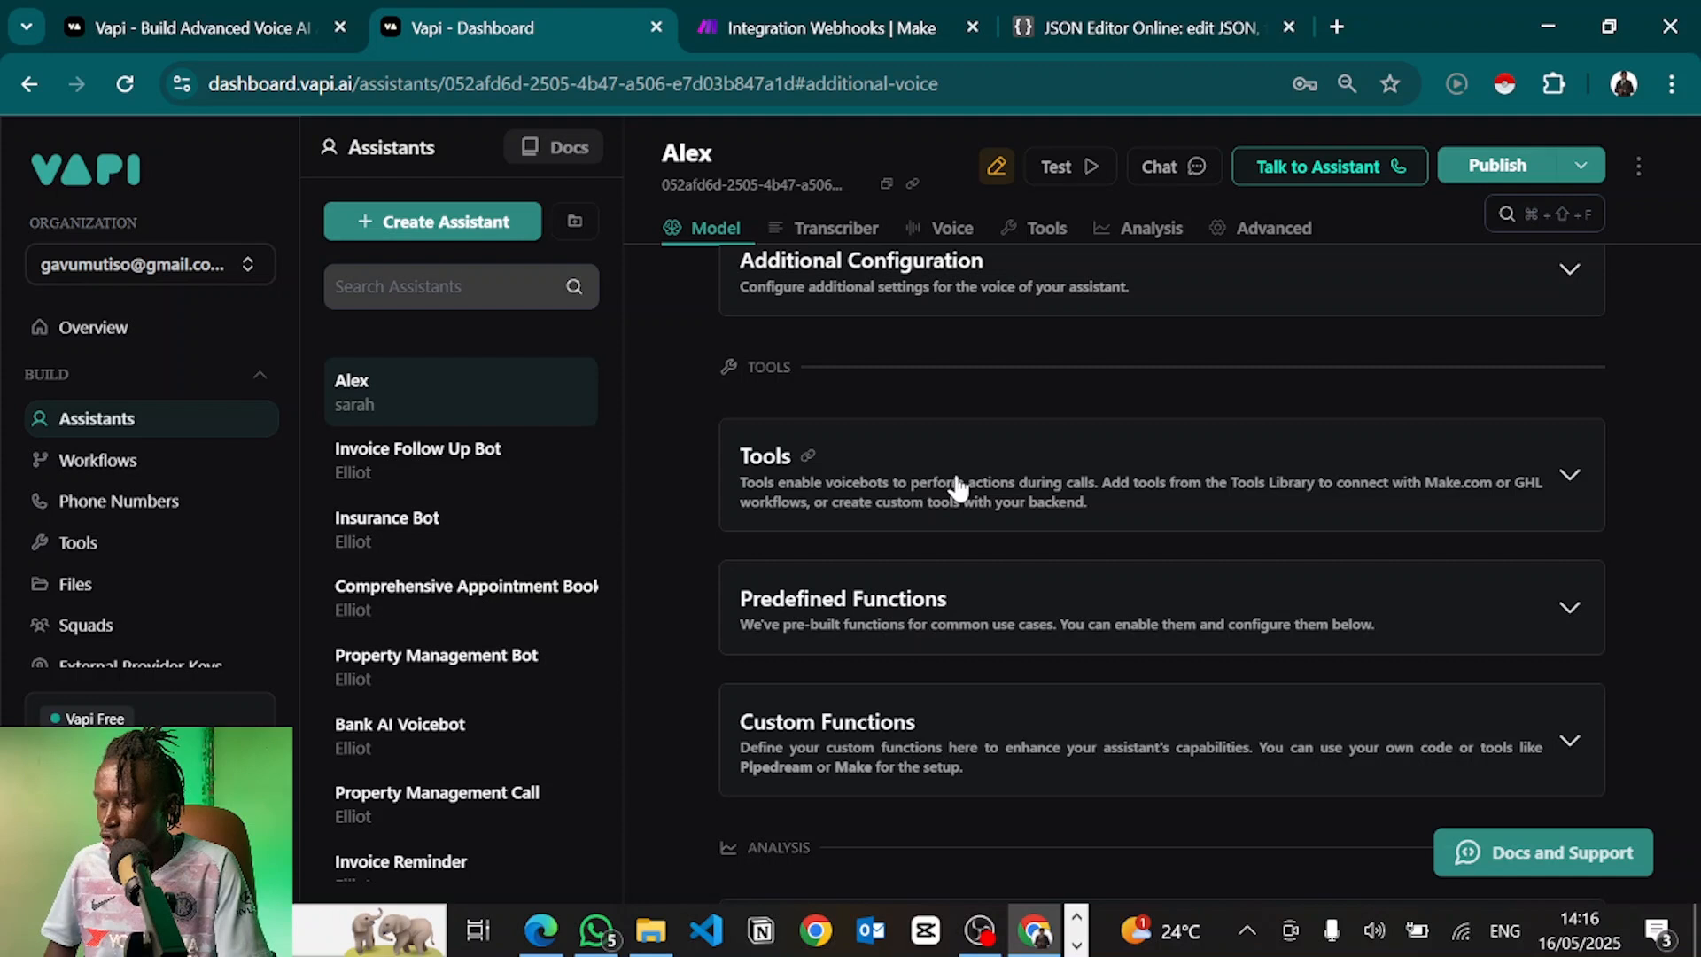
Enable the End Call function in Predefined Functions, leaving dial keypad off
{"action": "left_click", "coordinate": [957, 485]}
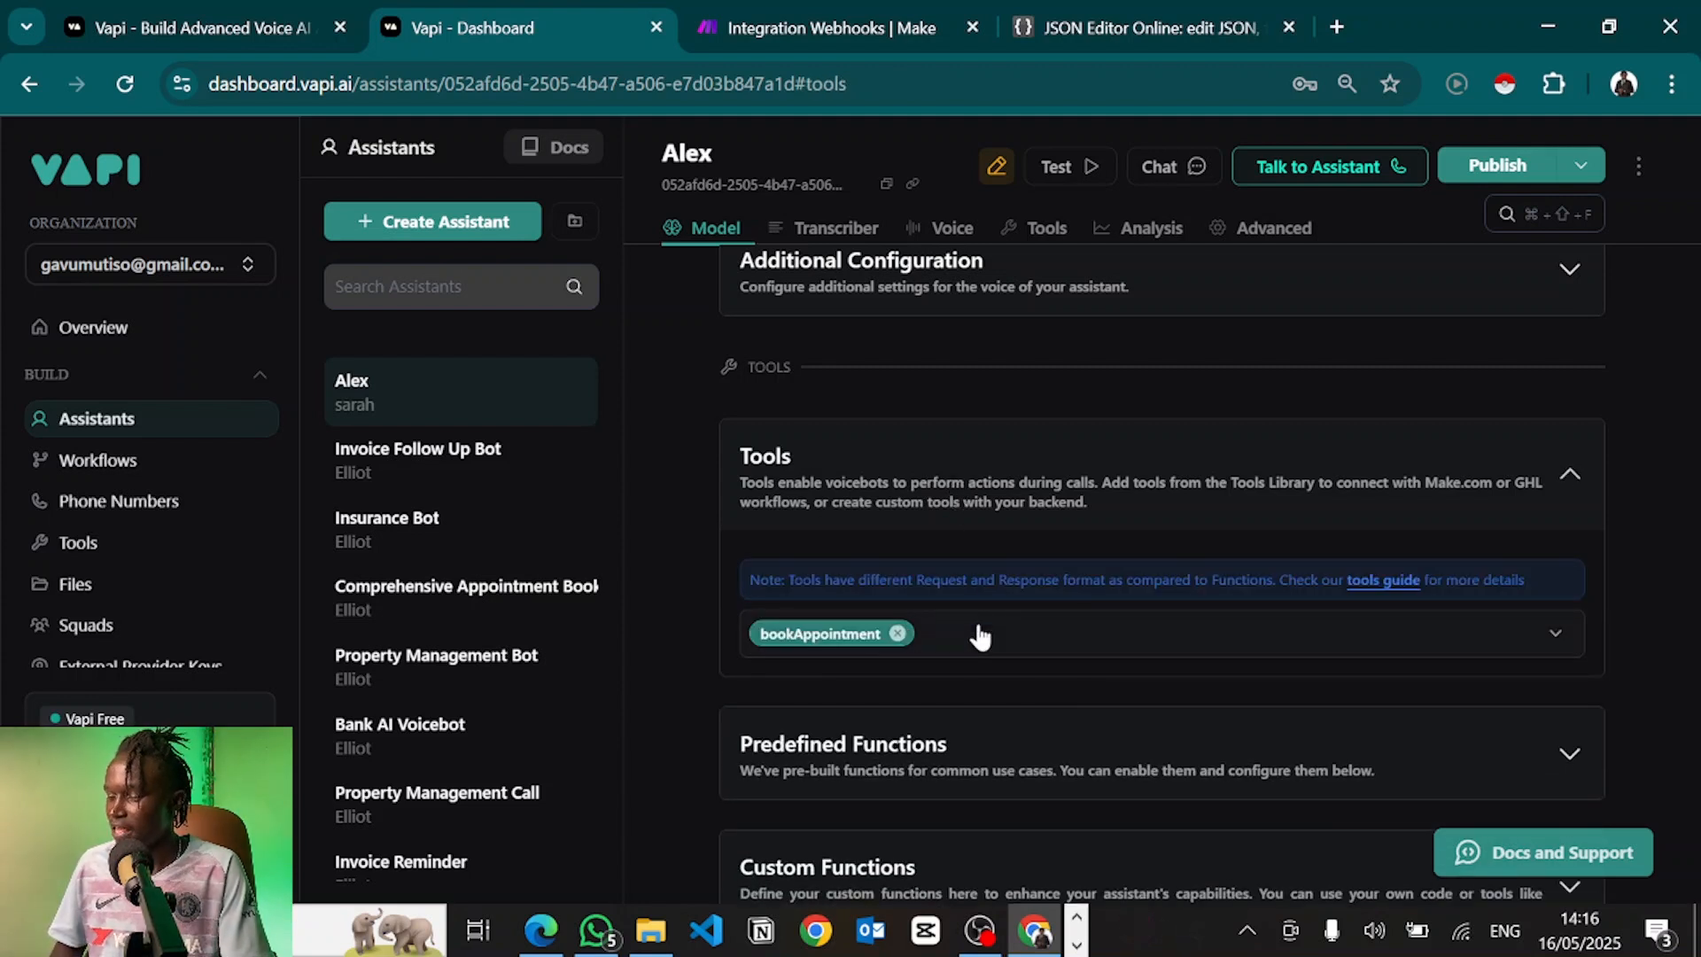
{"action": "left_click", "coordinate": [917, 506]}
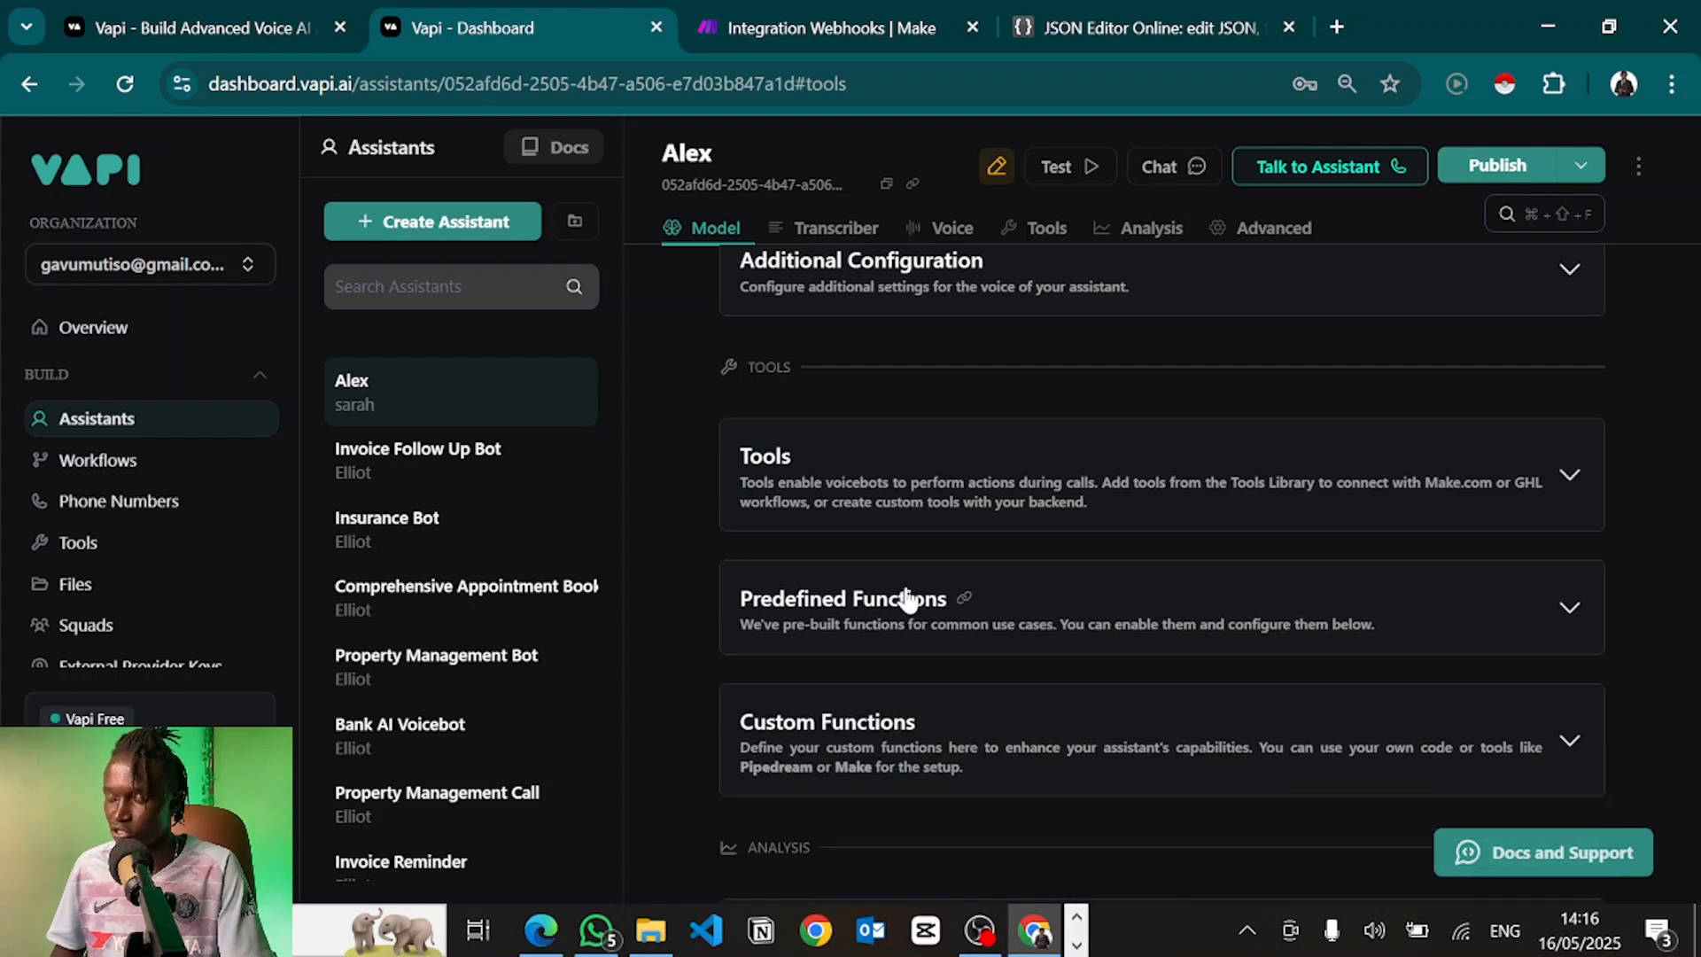
{"action": "scroll", "coordinate": [906, 592], "scroll_direction": "down", "scroll_amount": 1}
{"action": "scroll", "coordinate": [910, 585], "scroll_direction": "down", "scroll_amount": 1}
{"action": "left_click", "coordinate": [1030, 505]}
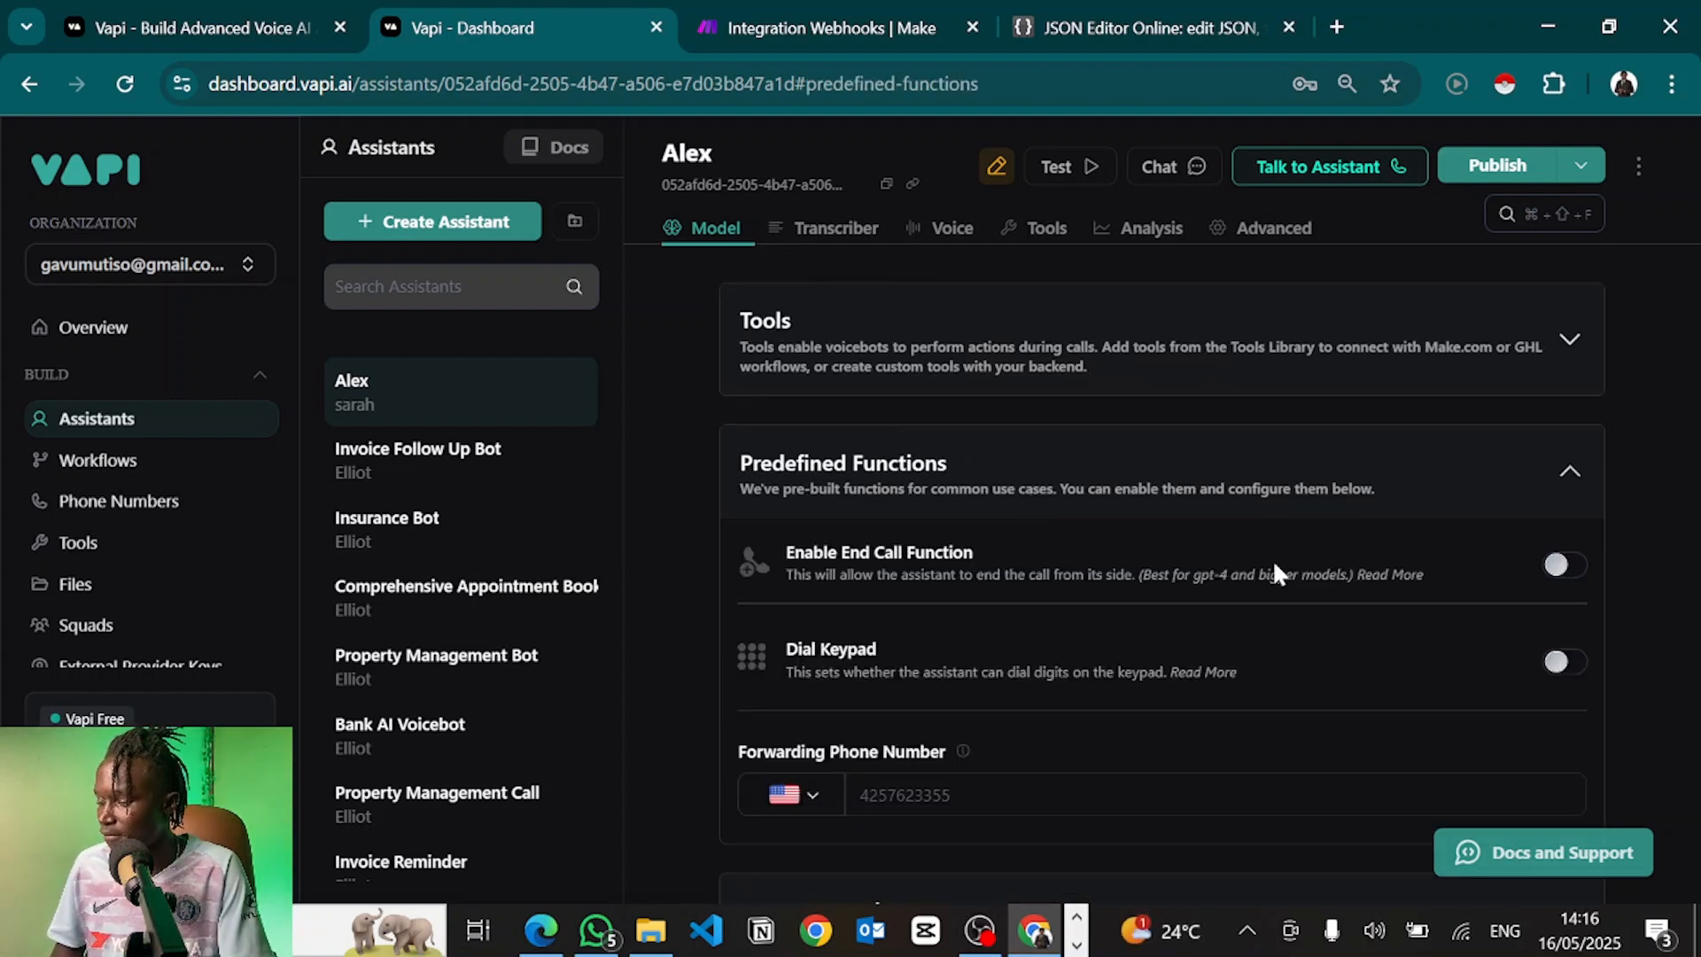
{"action": "left_click", "coordinate": [1563, 577]}
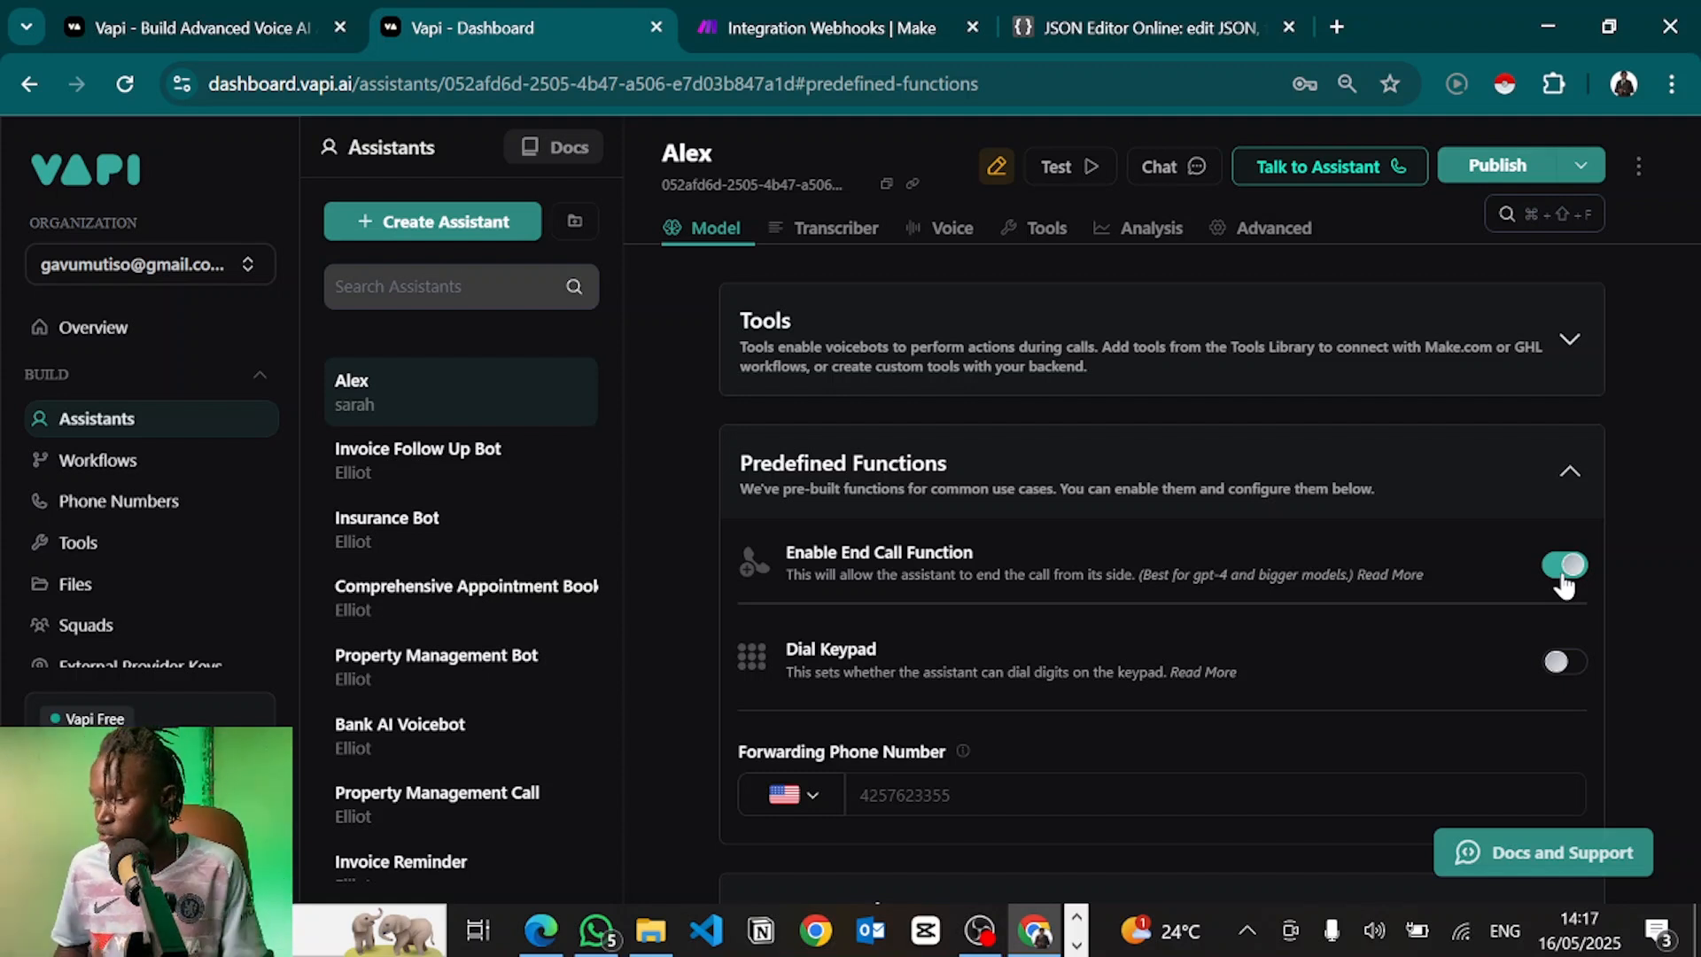
{"action": "left_click", "coordinate": [1561, 679]}
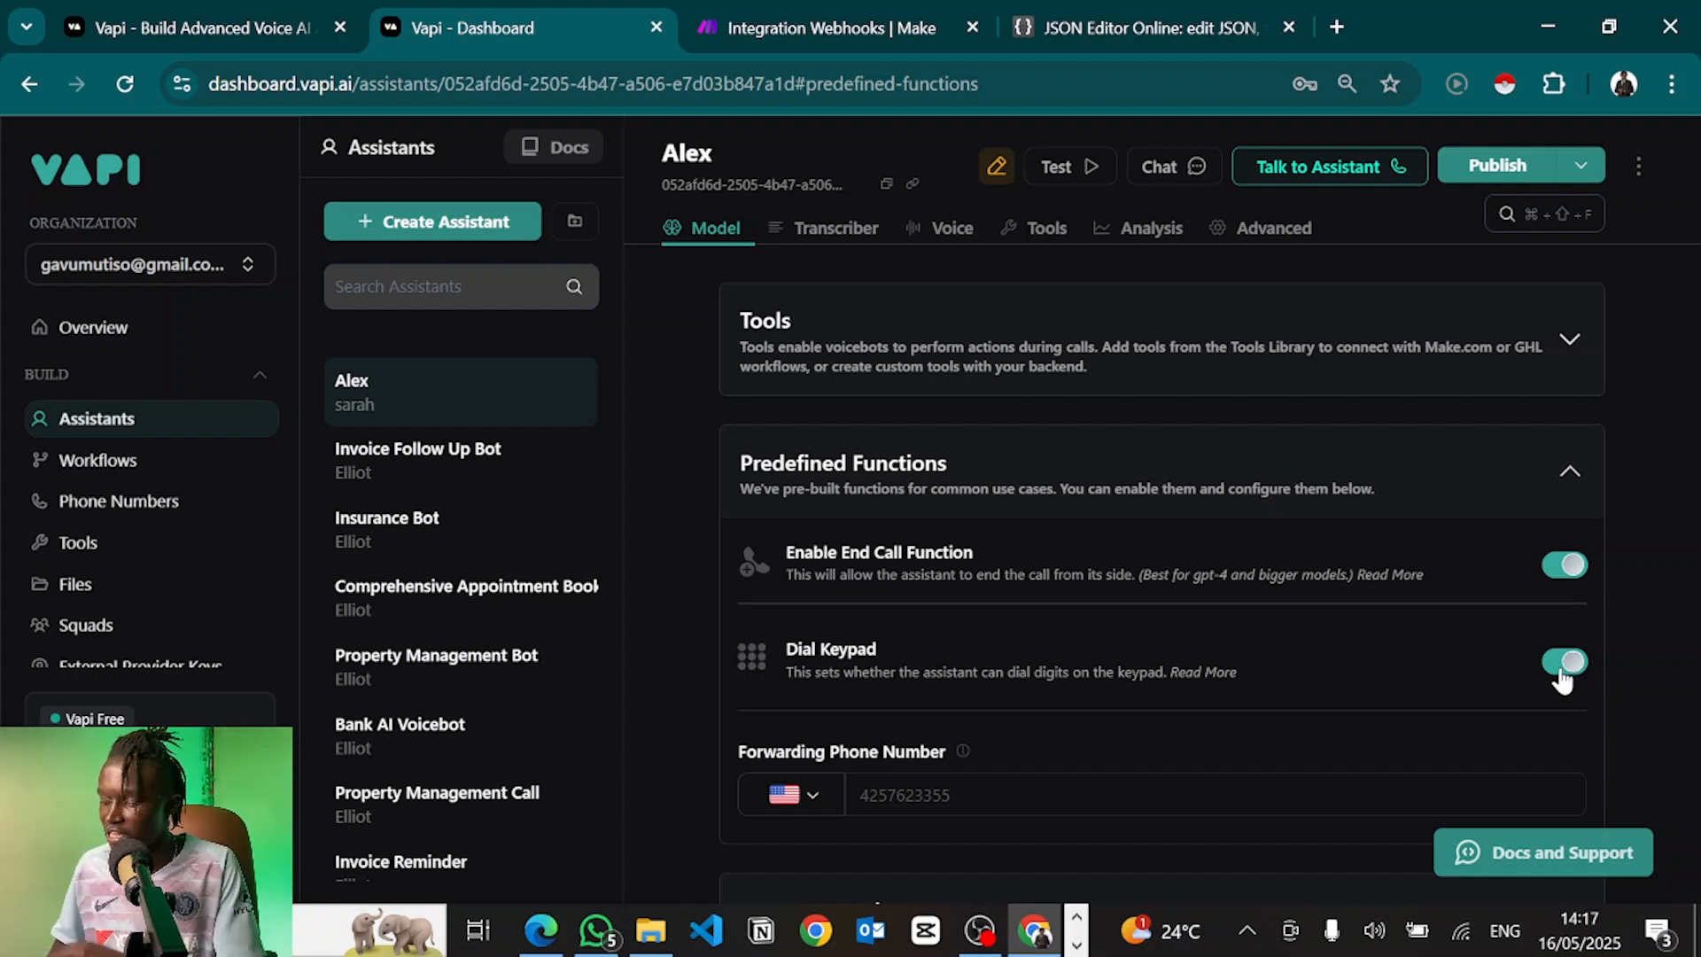
{"action": "left_click", "coordinate": [1564, 663]}
Enter a Kenyan (+254) forwarding phone number and publish the assistant
{"action": "scroll", "coordinate": [1560, 676], "scroll_direction": "down", "scroll_amount": 1}
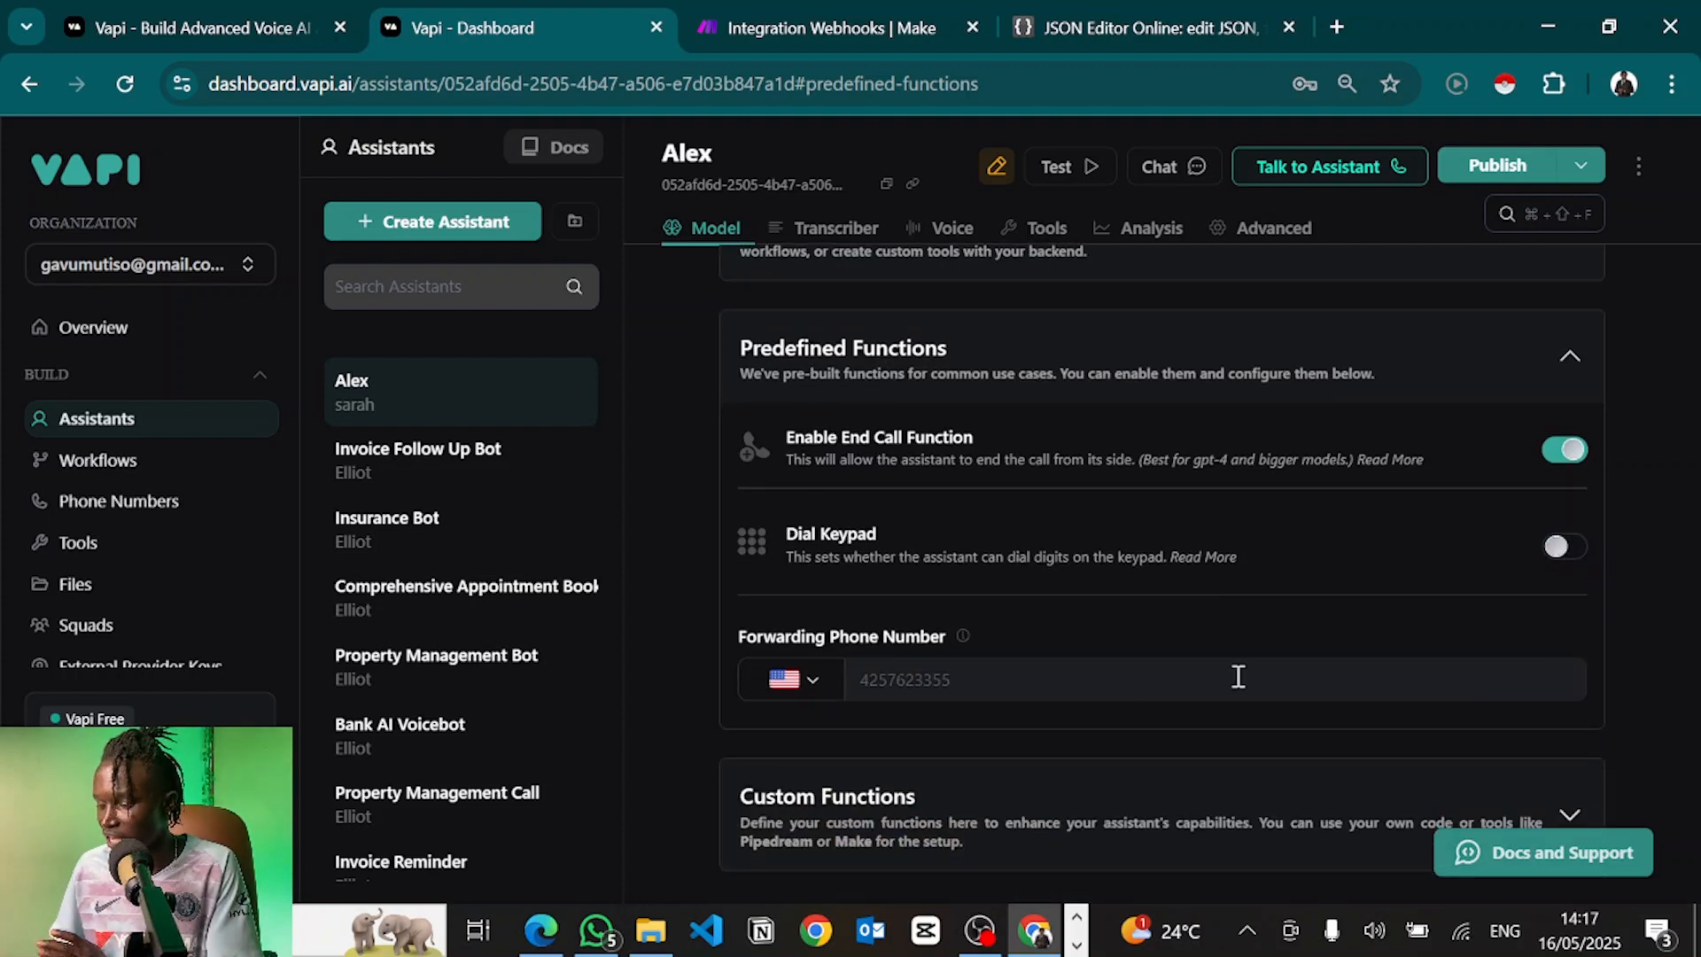
{"action": "left_click", "coordinate": [1006, 678]}
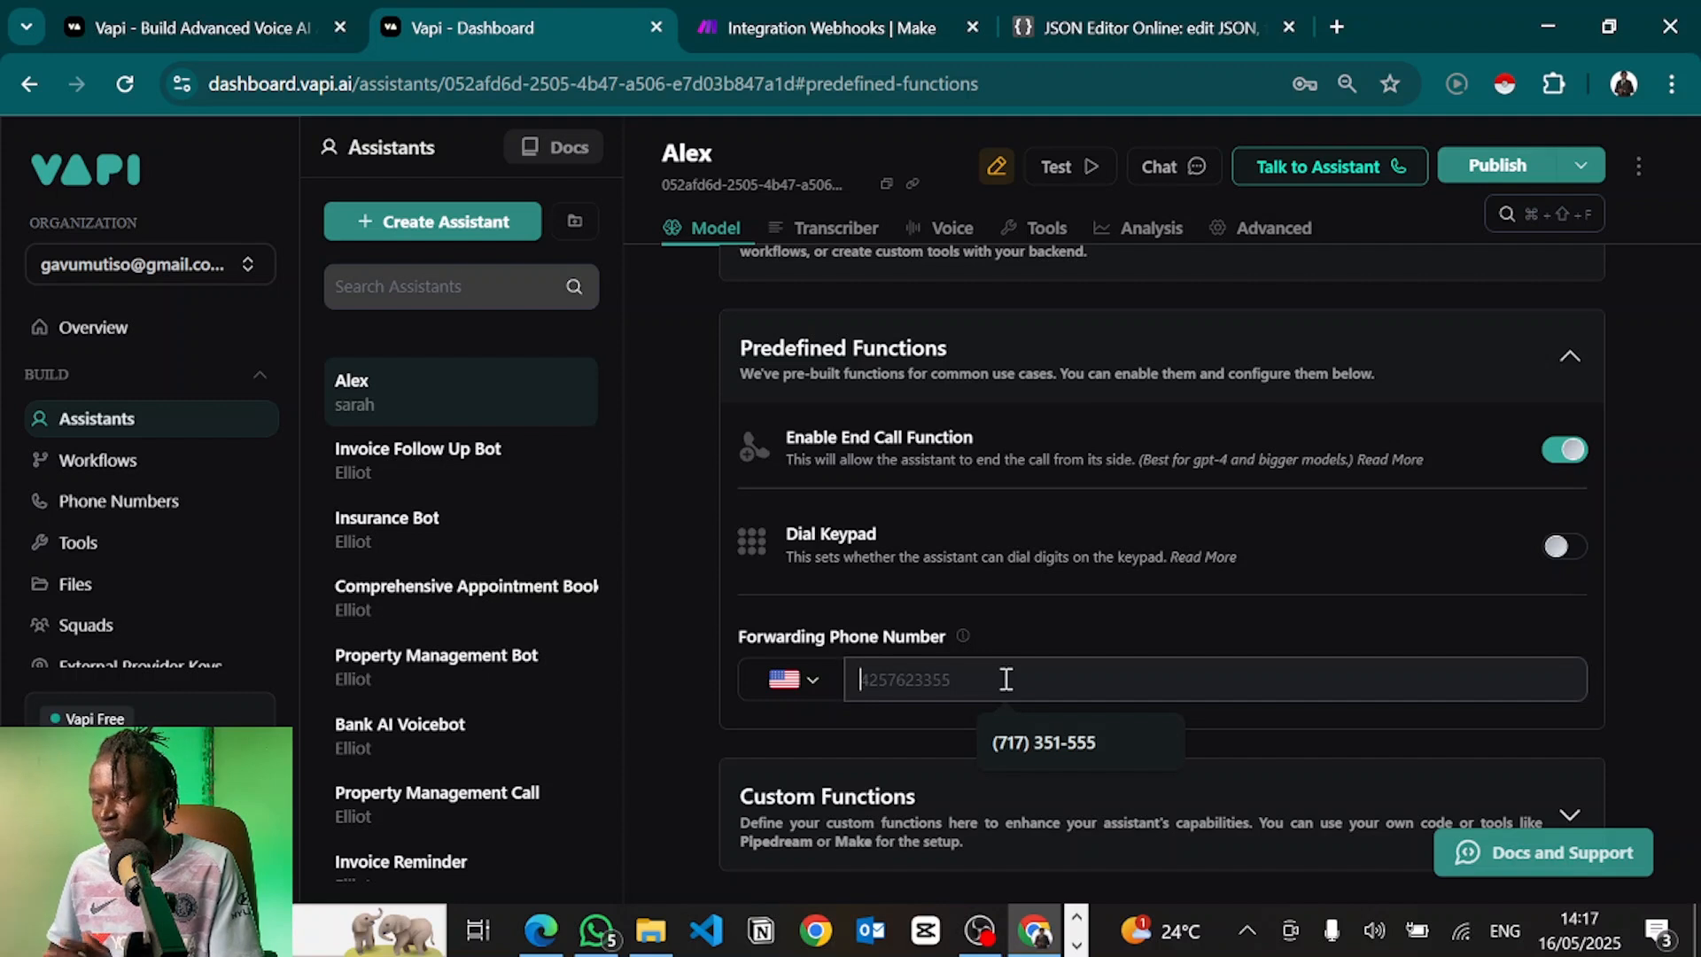
{"action": "left_click", "coordinate": [988, 625]}
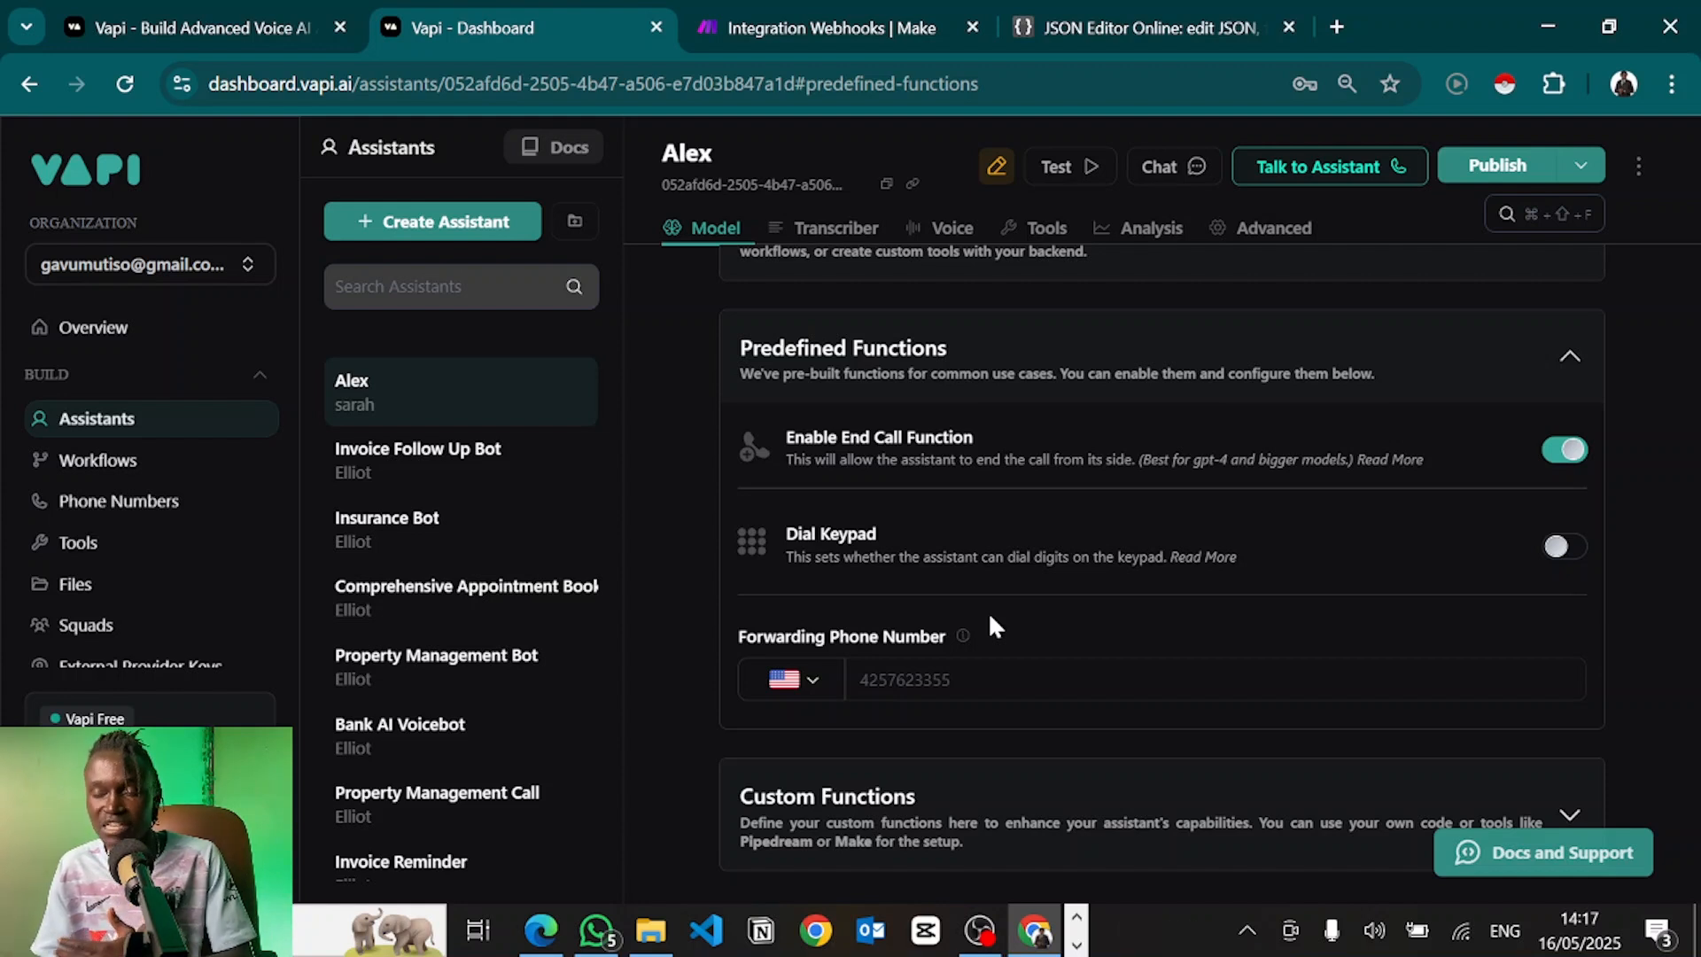
{"action": "left_click", "coordinate": [898, 680]}
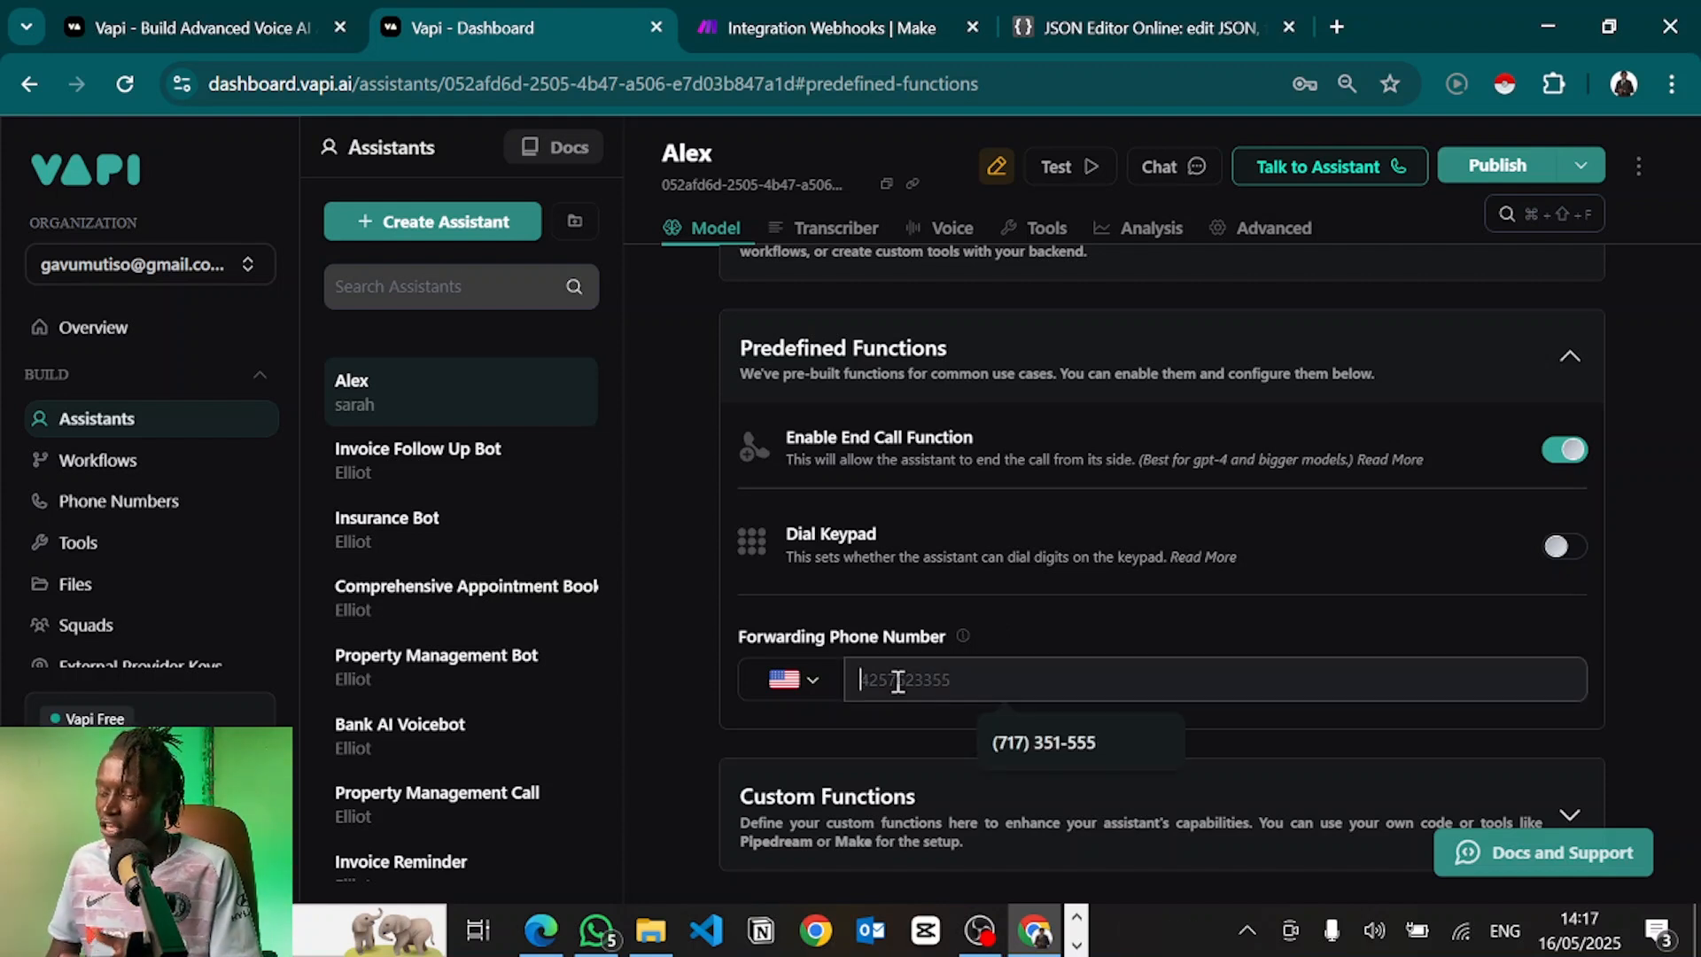
{"action": "left_click", "coordinate": [802, 688]}
{"action": "left_click", "coordinate": [810, 685]}
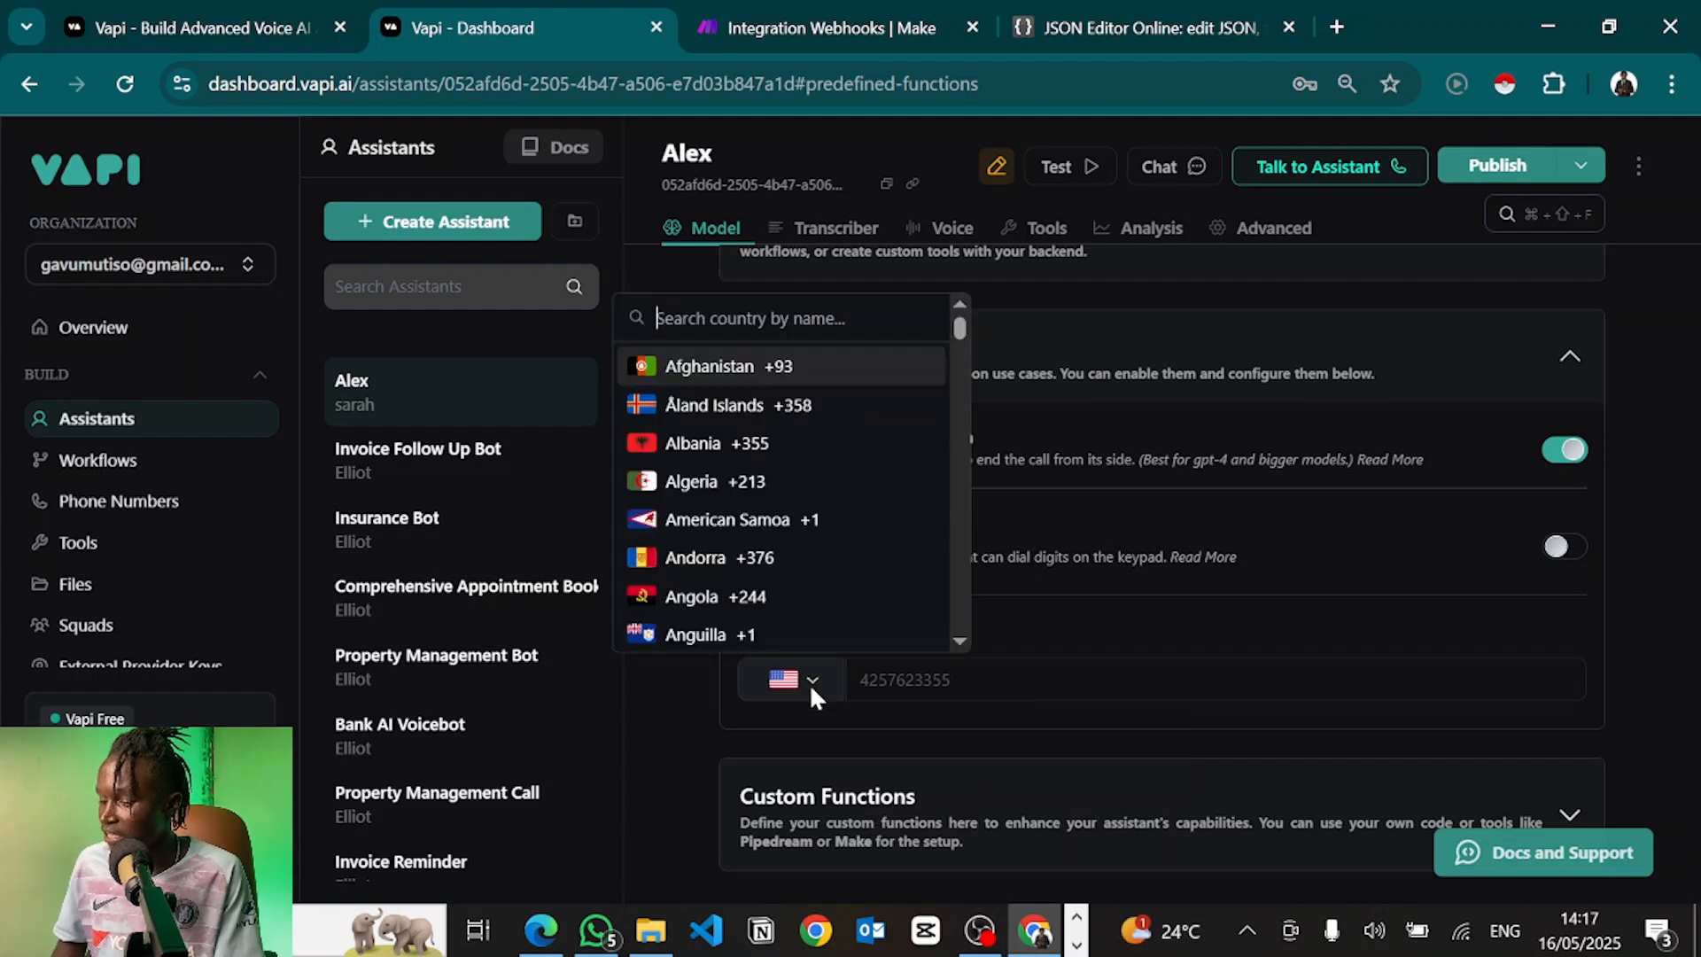
{"action": "type", "text": "ken"}
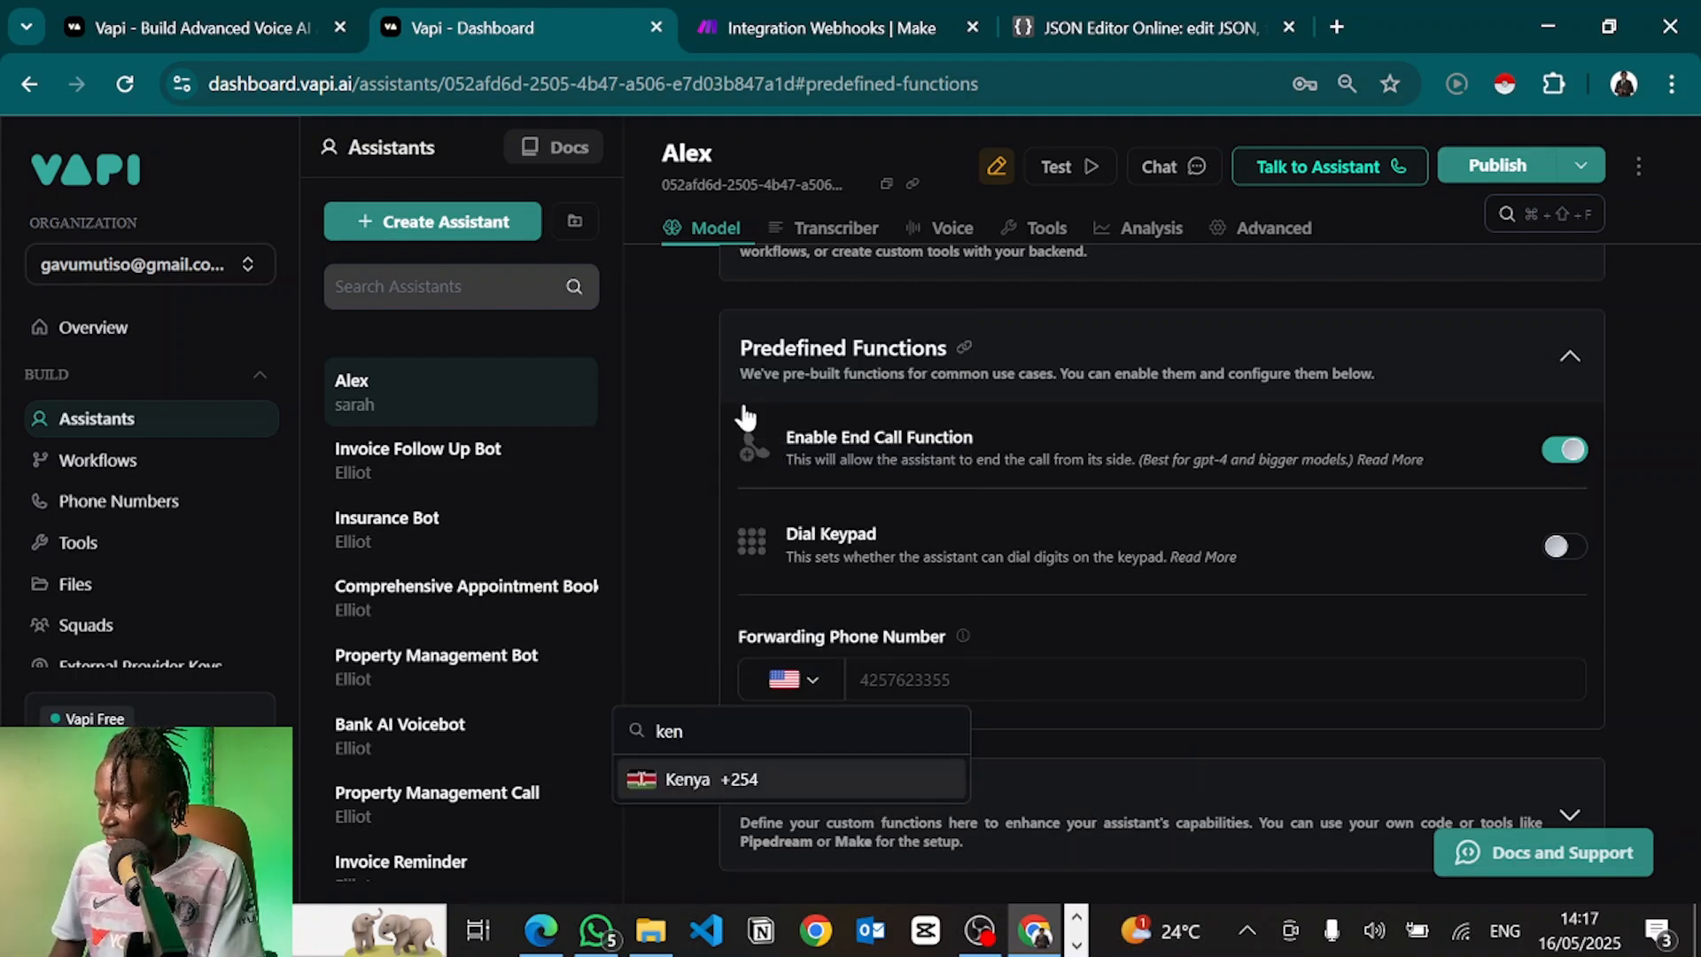
{"action": "left_click", "coordinate": [744, 781]}
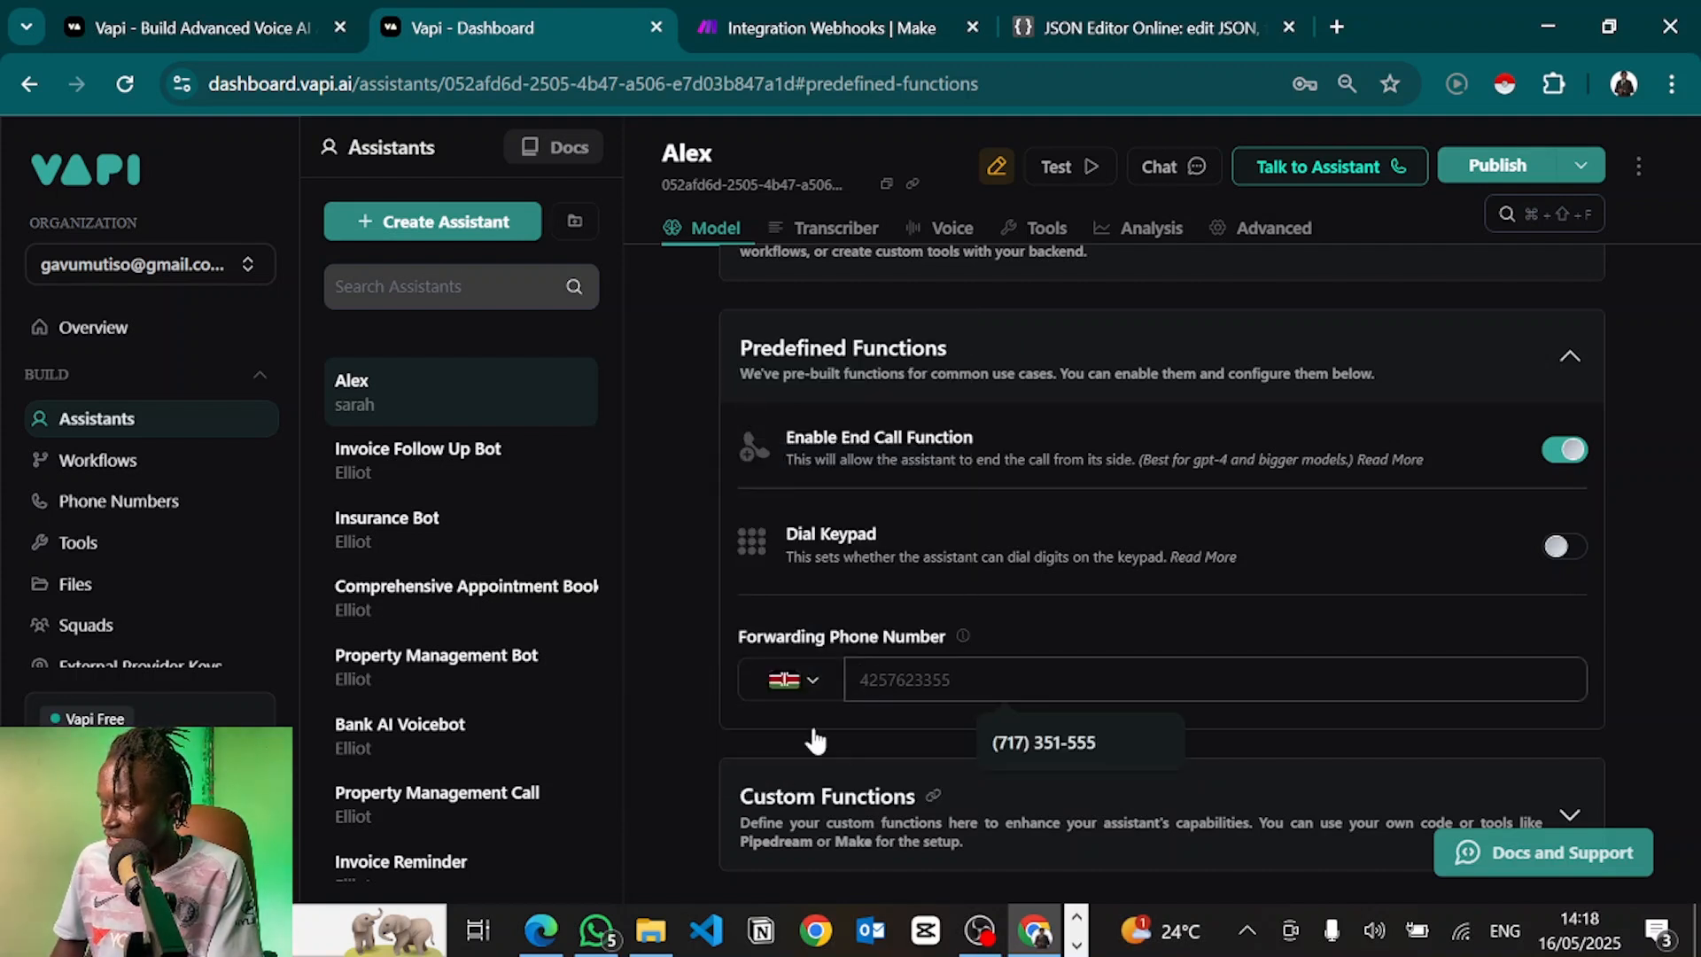
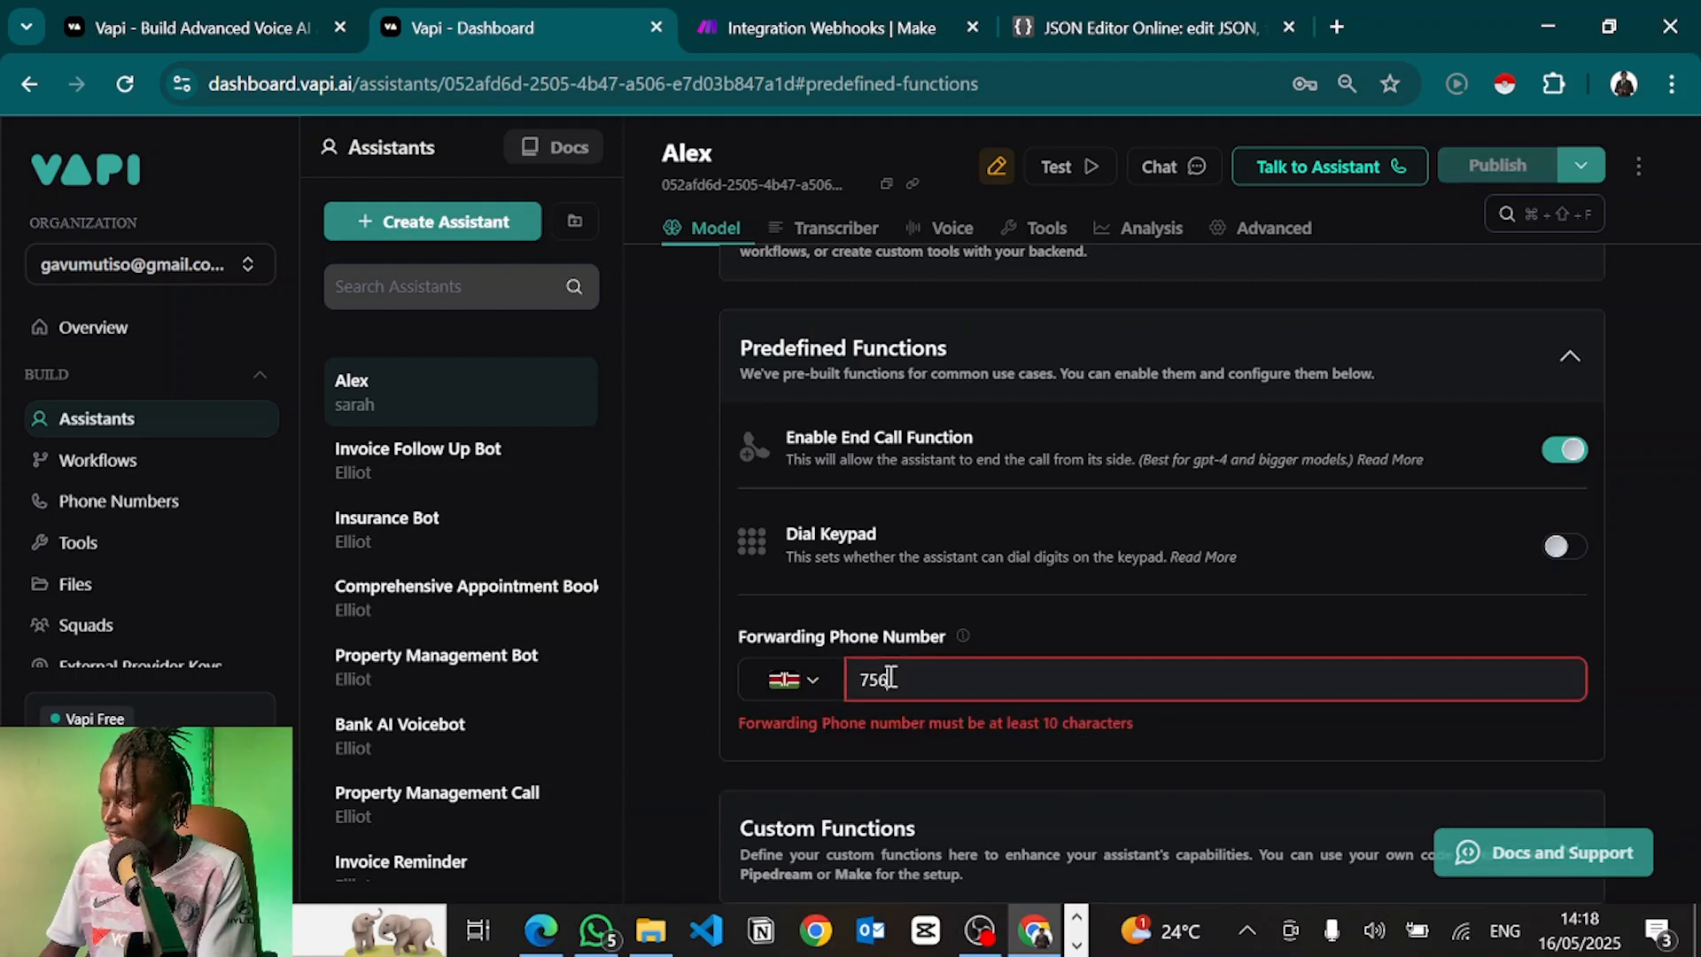
{"action": "left_click", "coordinate": [942, 757]}
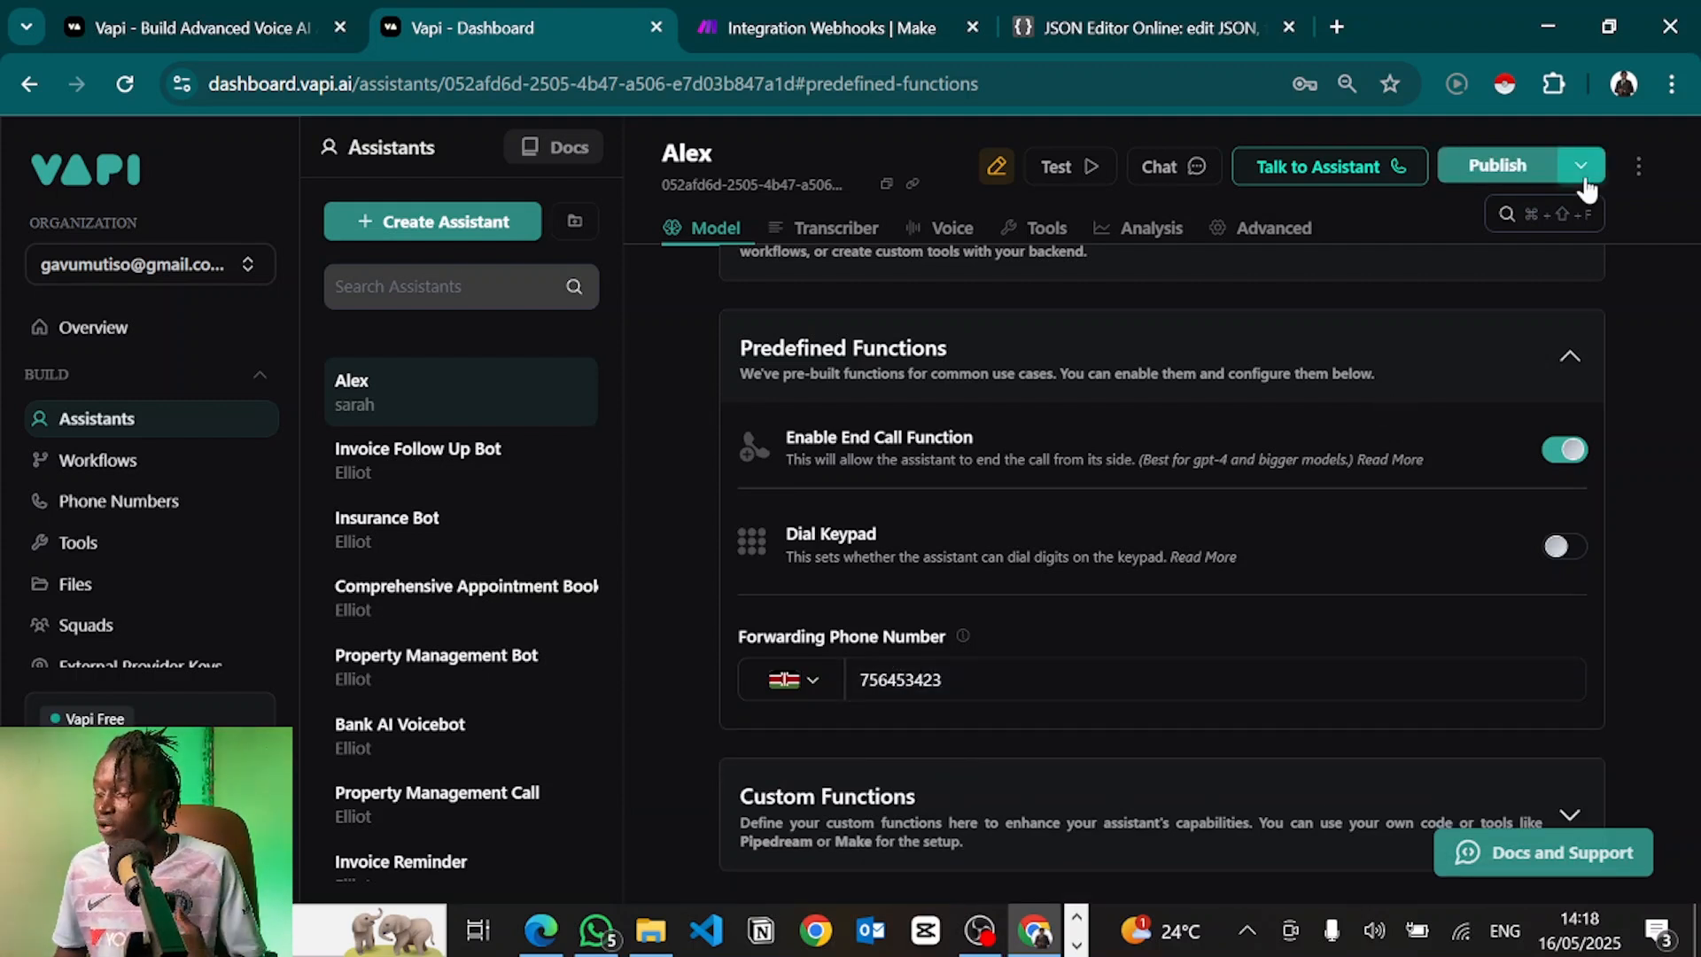
{"action": "left_click", "coordinate": [1541, 166]}
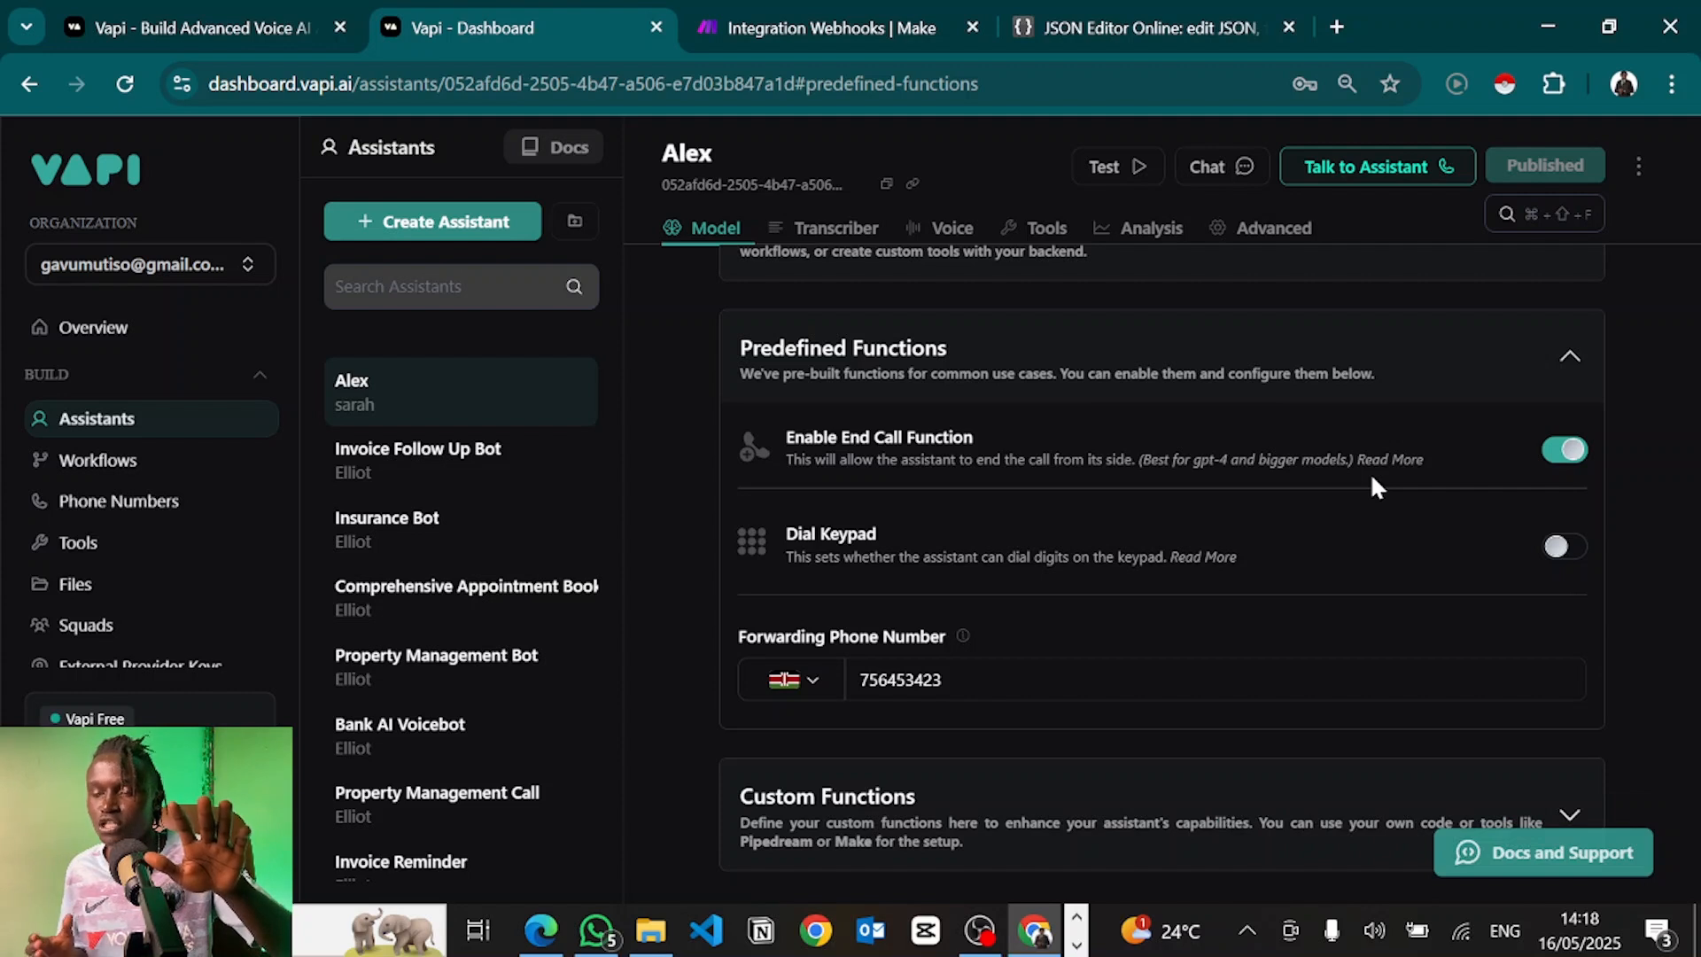
{"action": "scroll", "coordinate": [1150, 483], "scroll_direction": "down", "scroll_amount": 4}
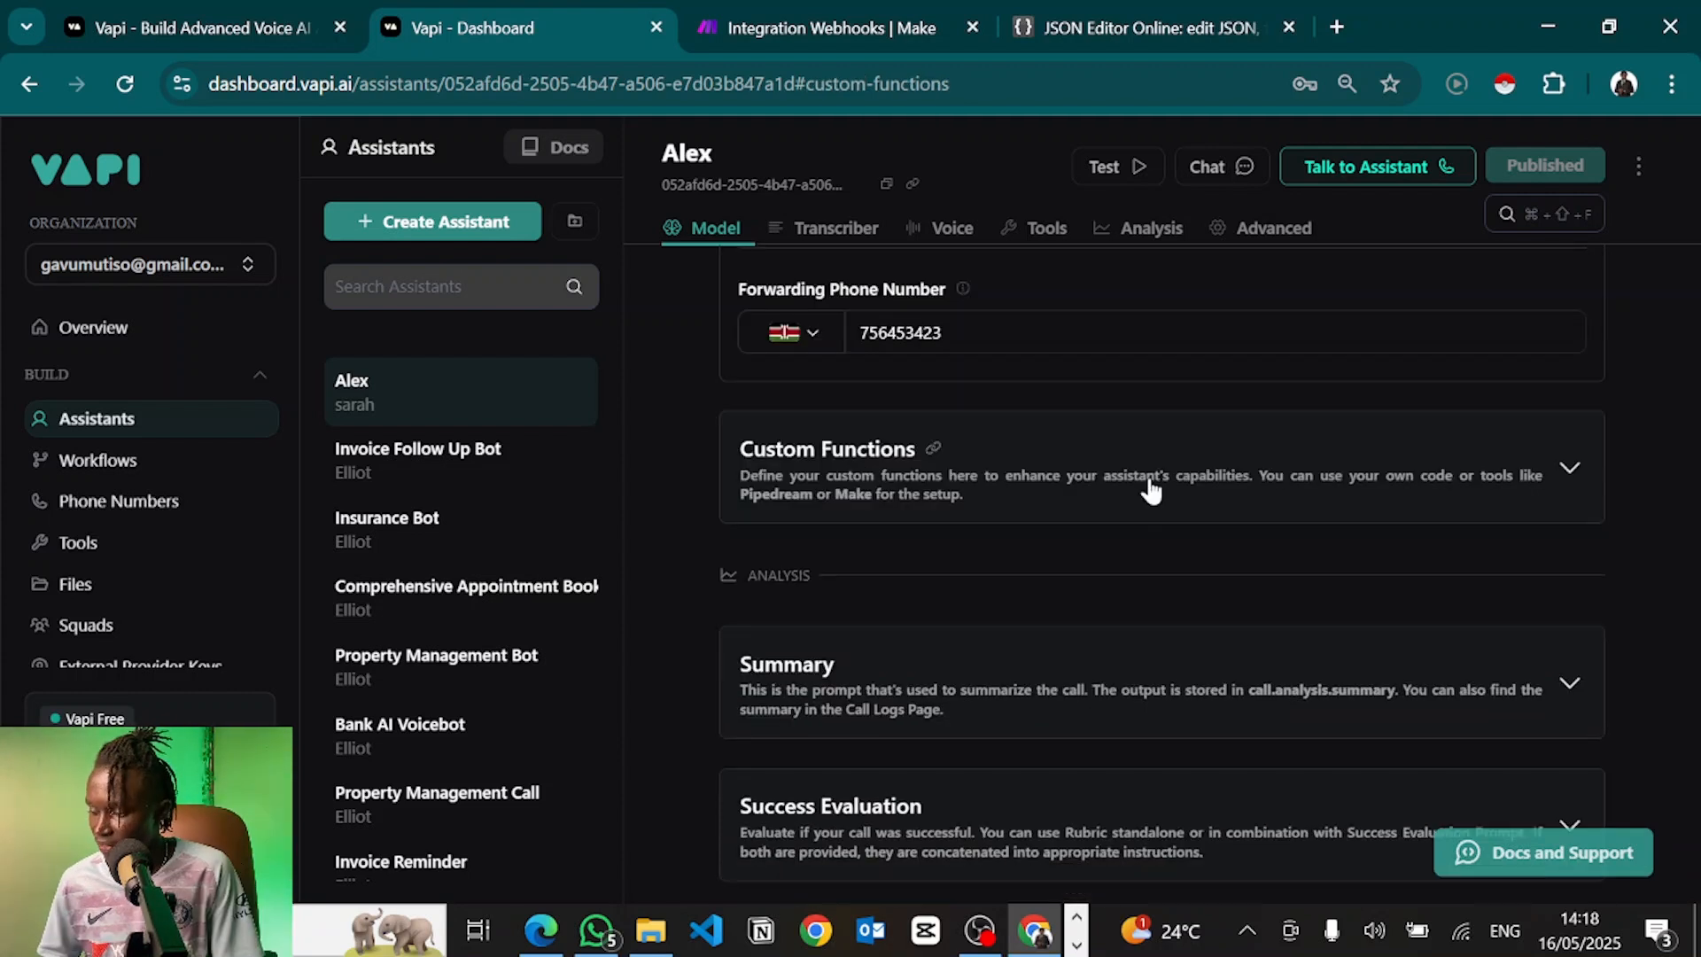
Read the default Summary prompt asking for a 2-3 sentence call summary, then collapse it
{"action": "left_click", "coordinate": [1150, 490]}
{"action": "left_click", "coordinate": [1150, 490]}
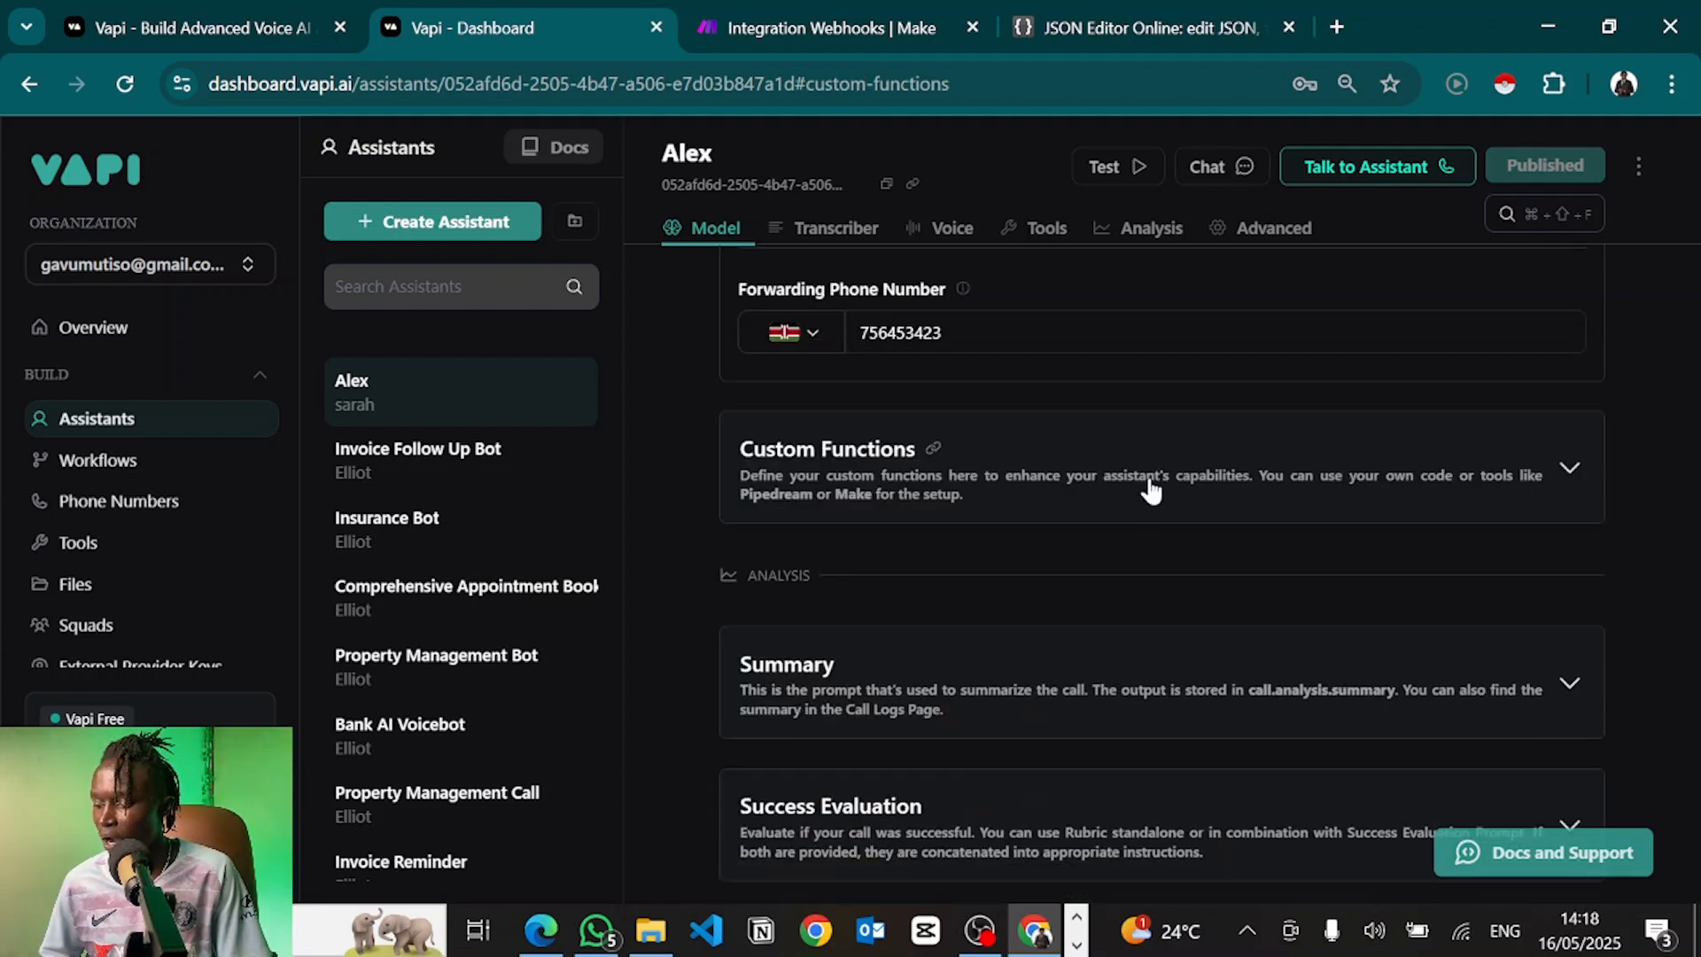
{"action": "scroll", "coordinate": [1055, 642], "scroll_direction": "down", "scroll_amount": 1}
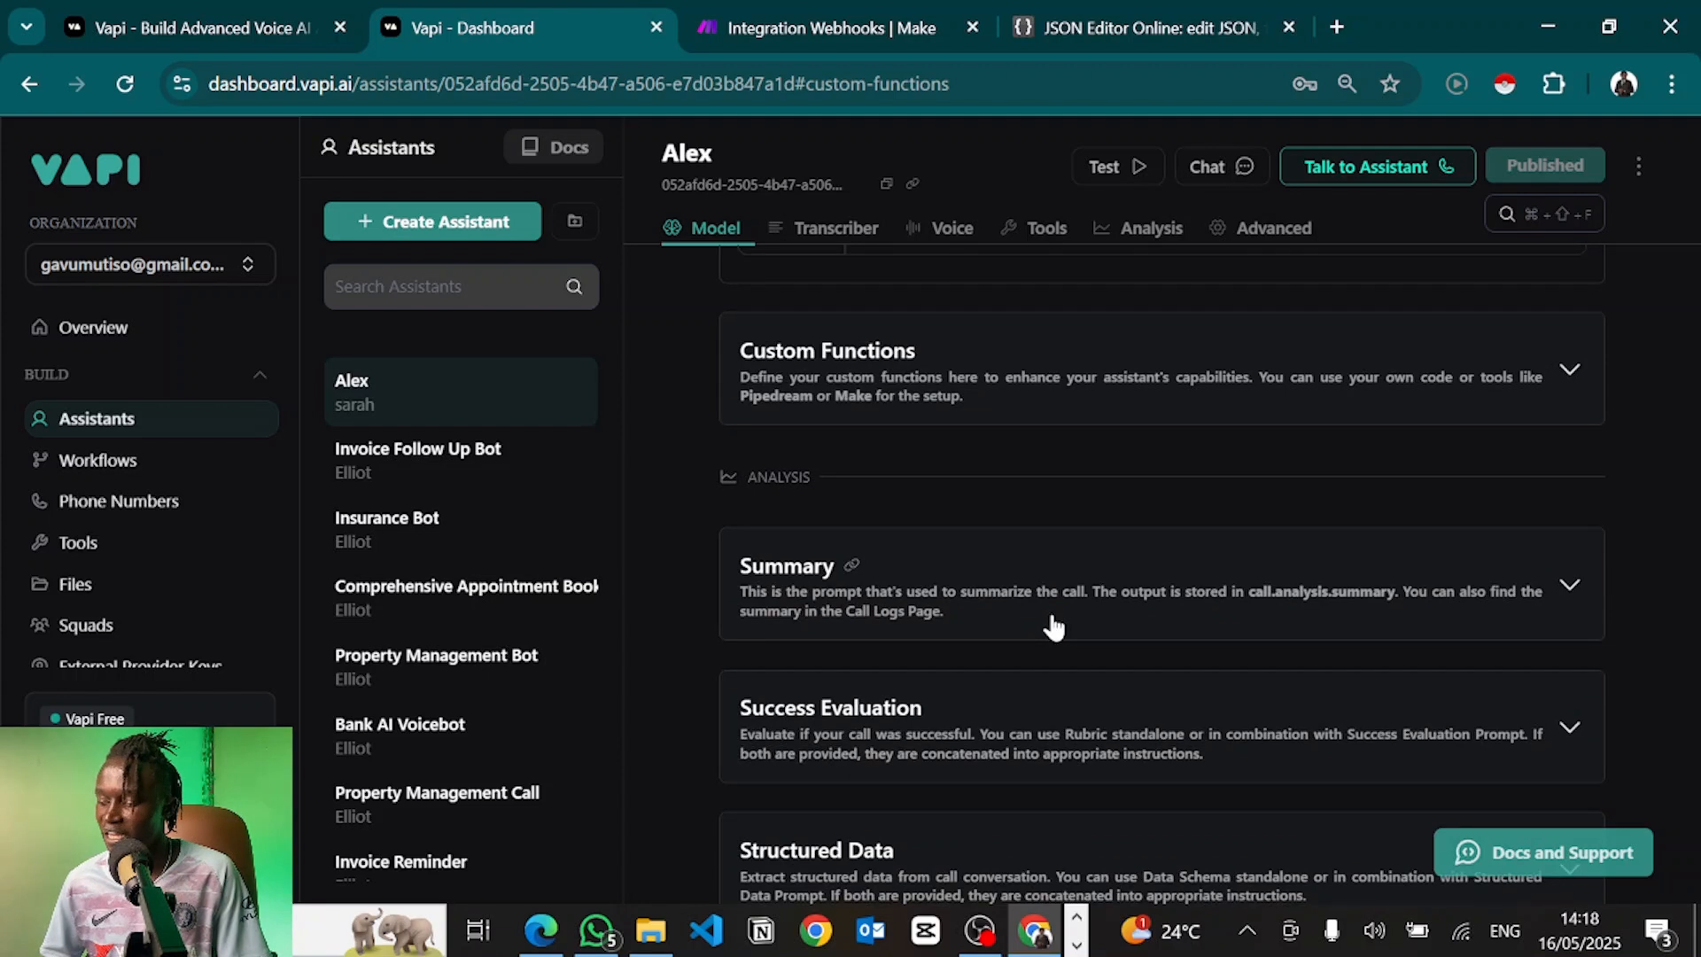
{"action": "left_click", "coordinate": [1060, 596]}
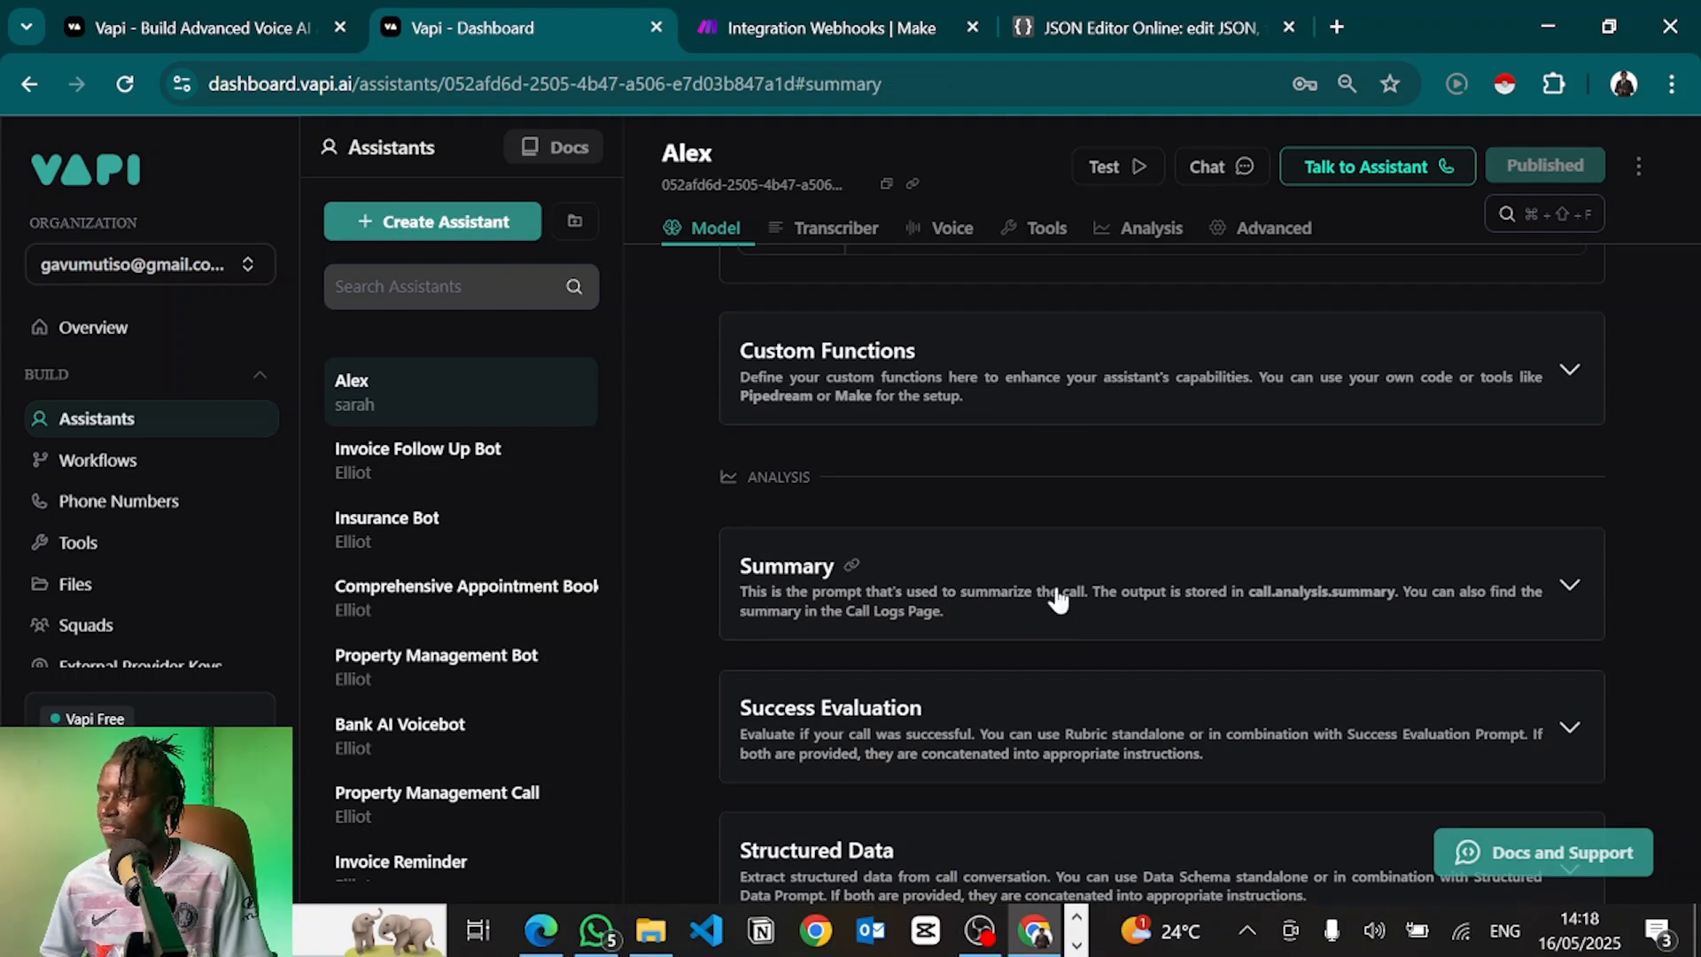
{"action": "scroll", "coordinate": [1058, 597], "scroll_direction": "down", "scroll_amount": 2}
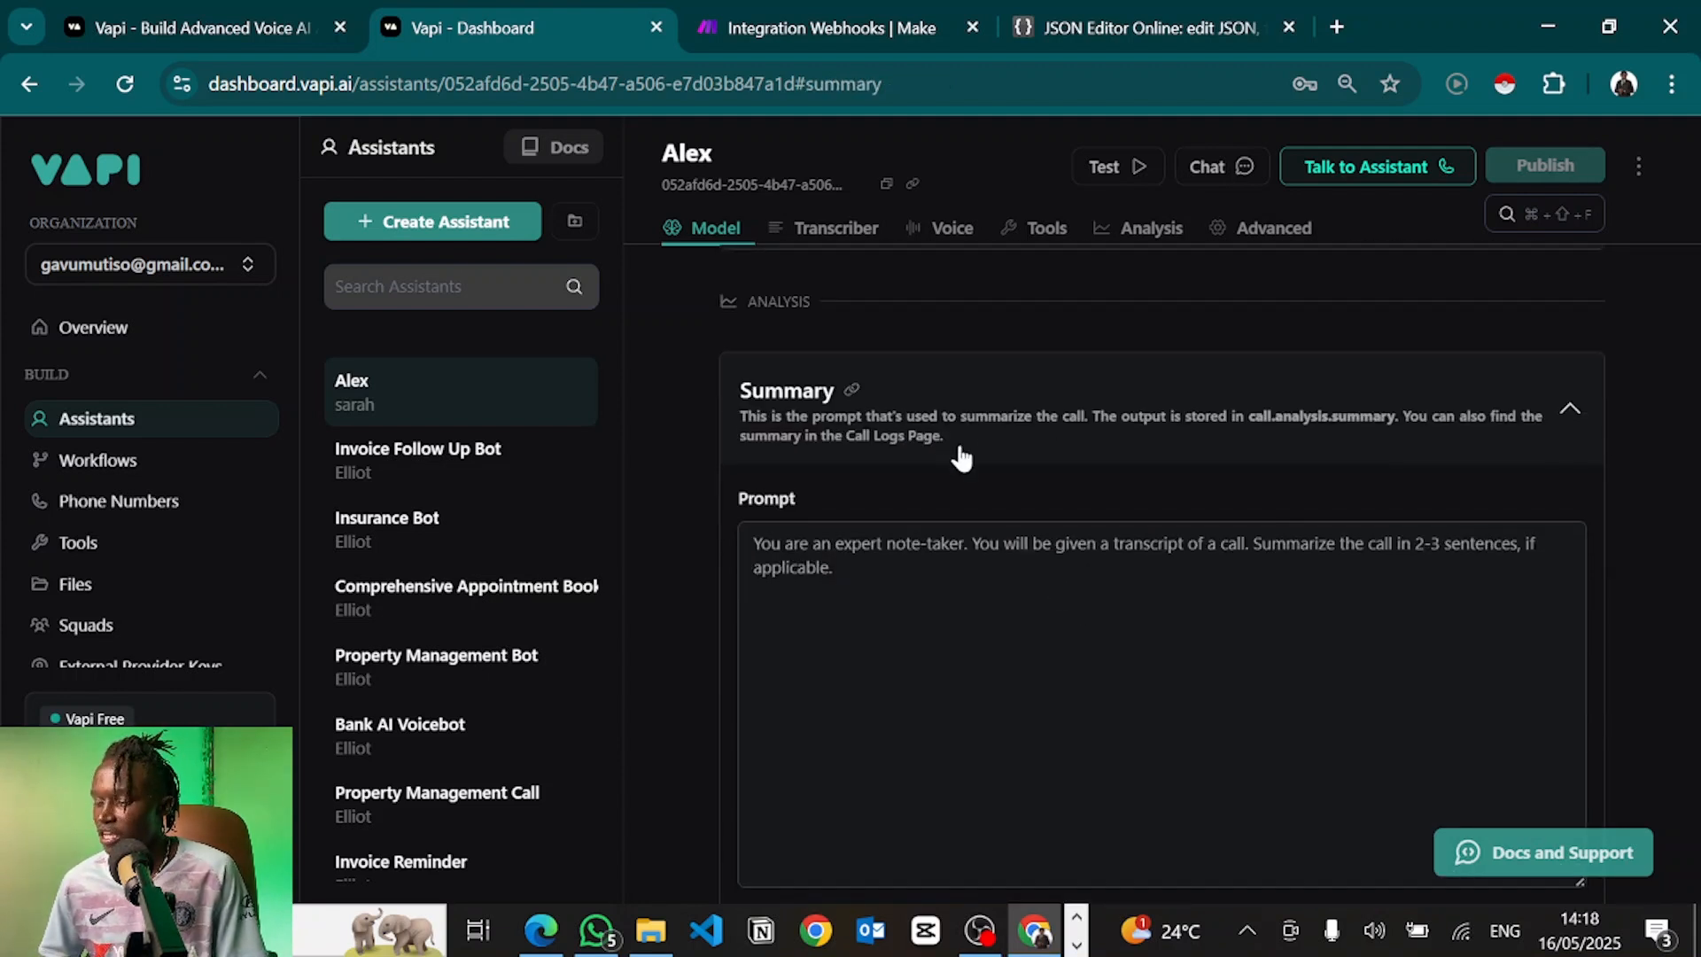
{"action": "left_click", "coordinate": [865, 576]}
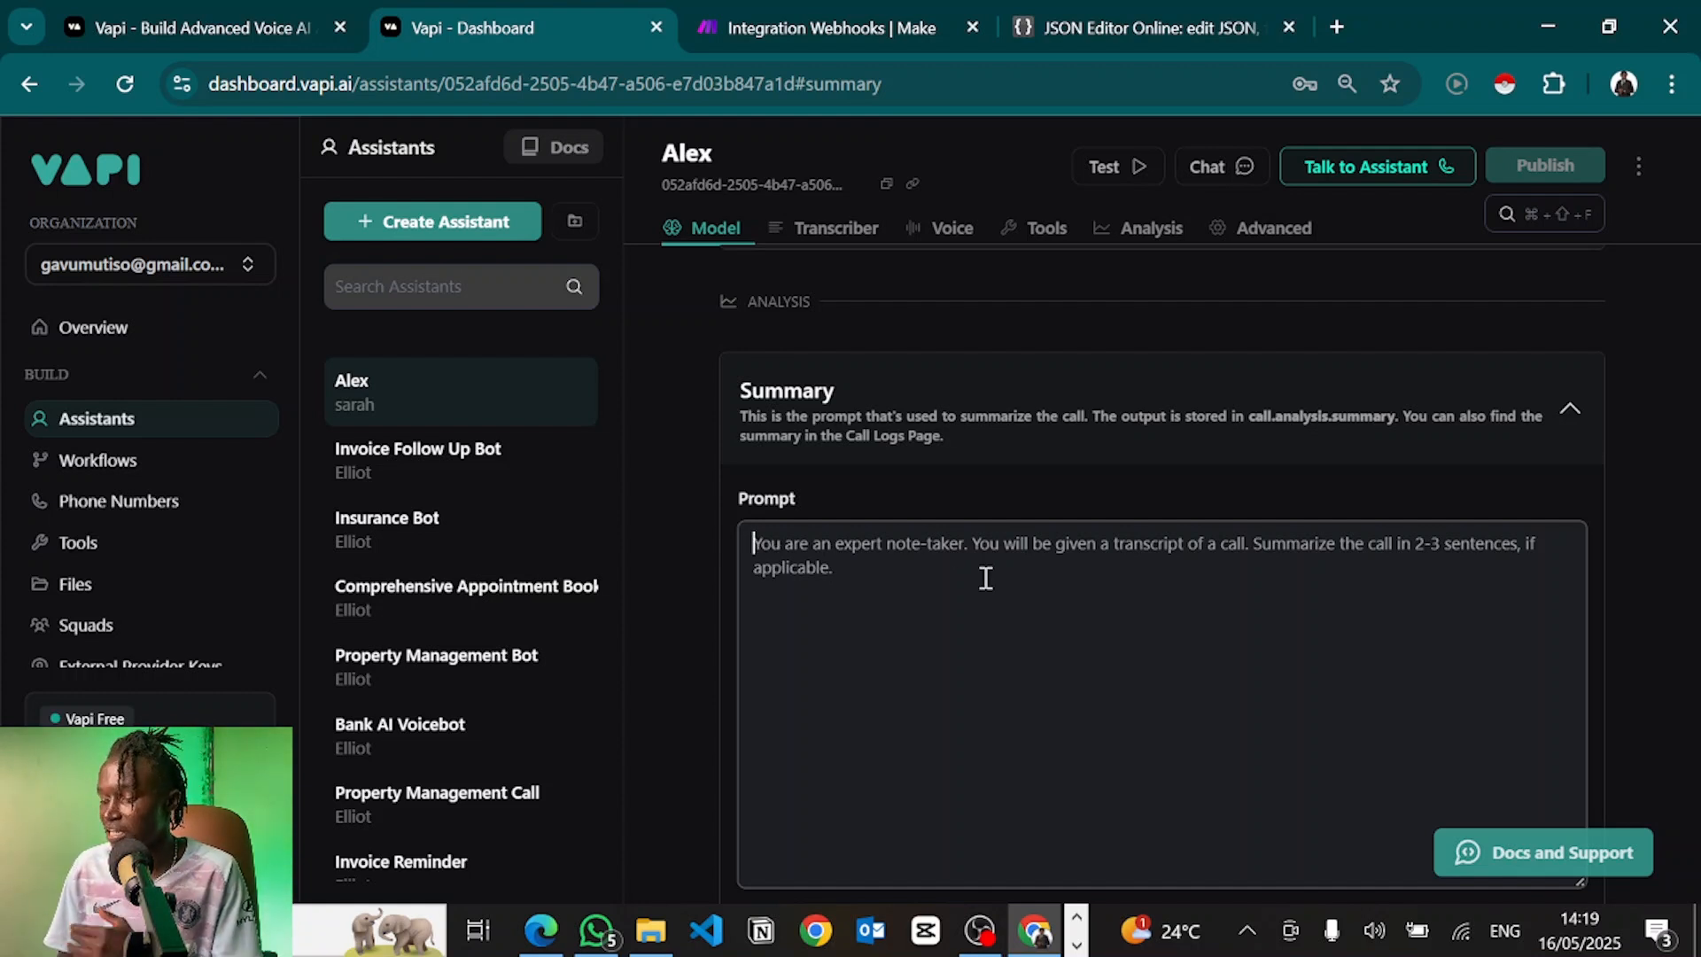
{"action": "scroll", "coordinate": [985, 578], "scroll_direction": "down", "scroll_amount": 4}
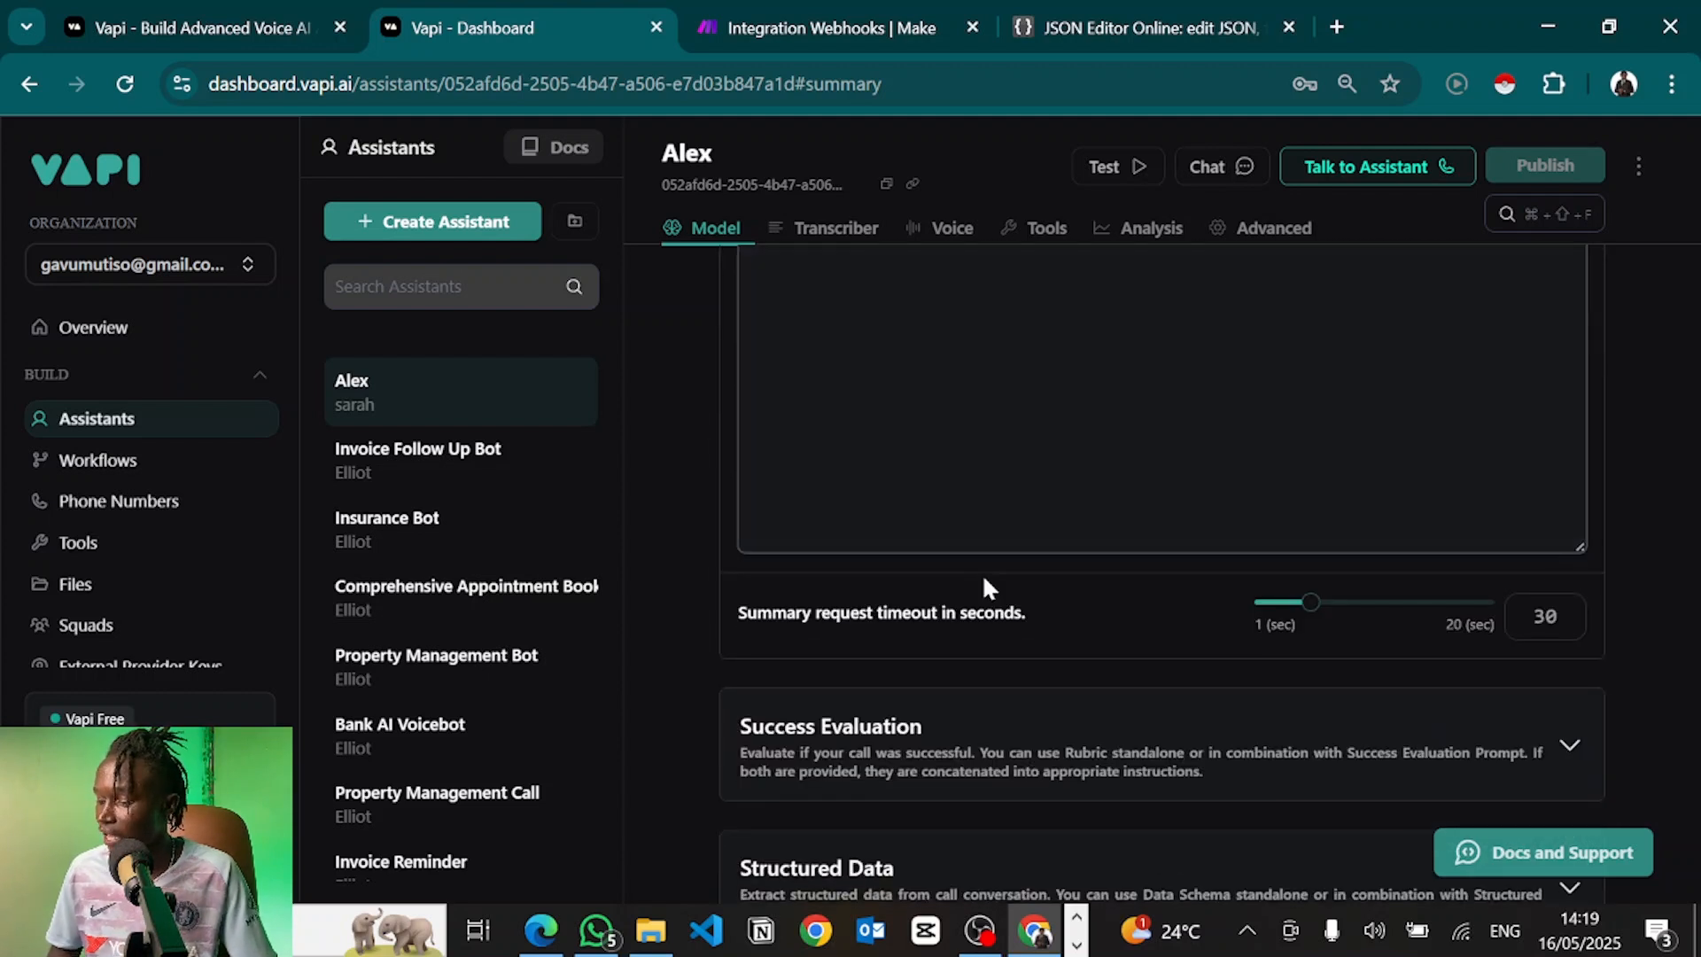
{"action": "left_click", "coordinate": [984, 578]}
{"action": "scroll", "coordinate": [1072, 456], "scroll_direction": "down", "scroll_amount": 2}
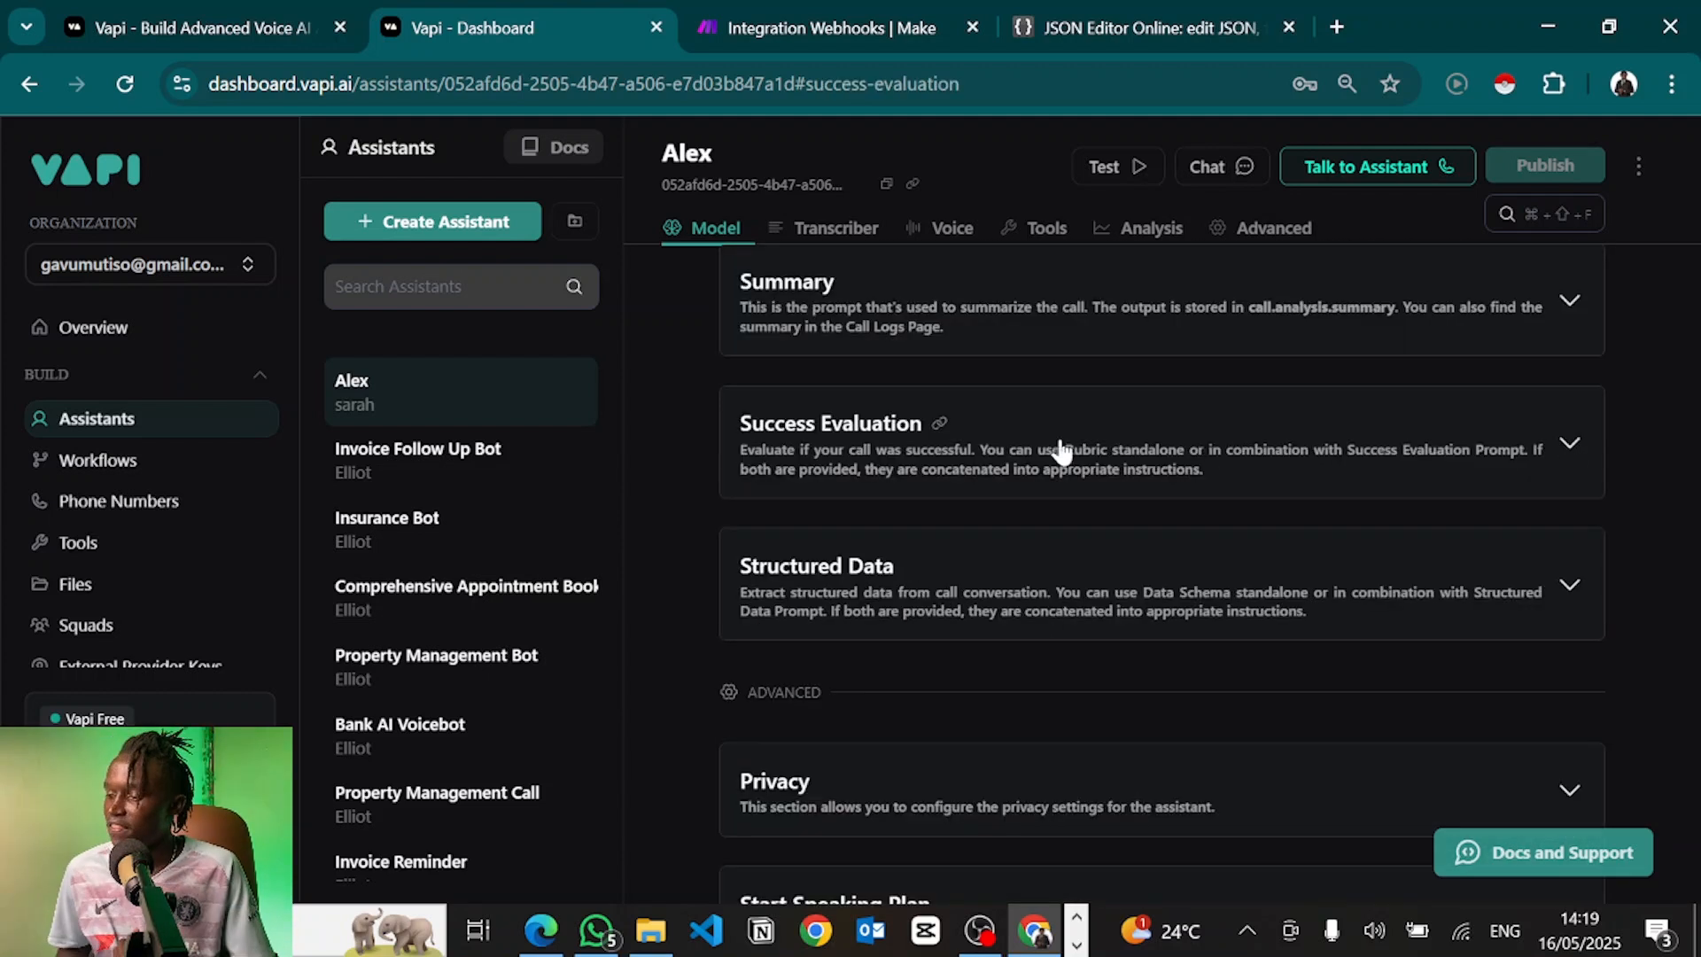
{"action": "left_click", "coordinate": [1075, 456]}
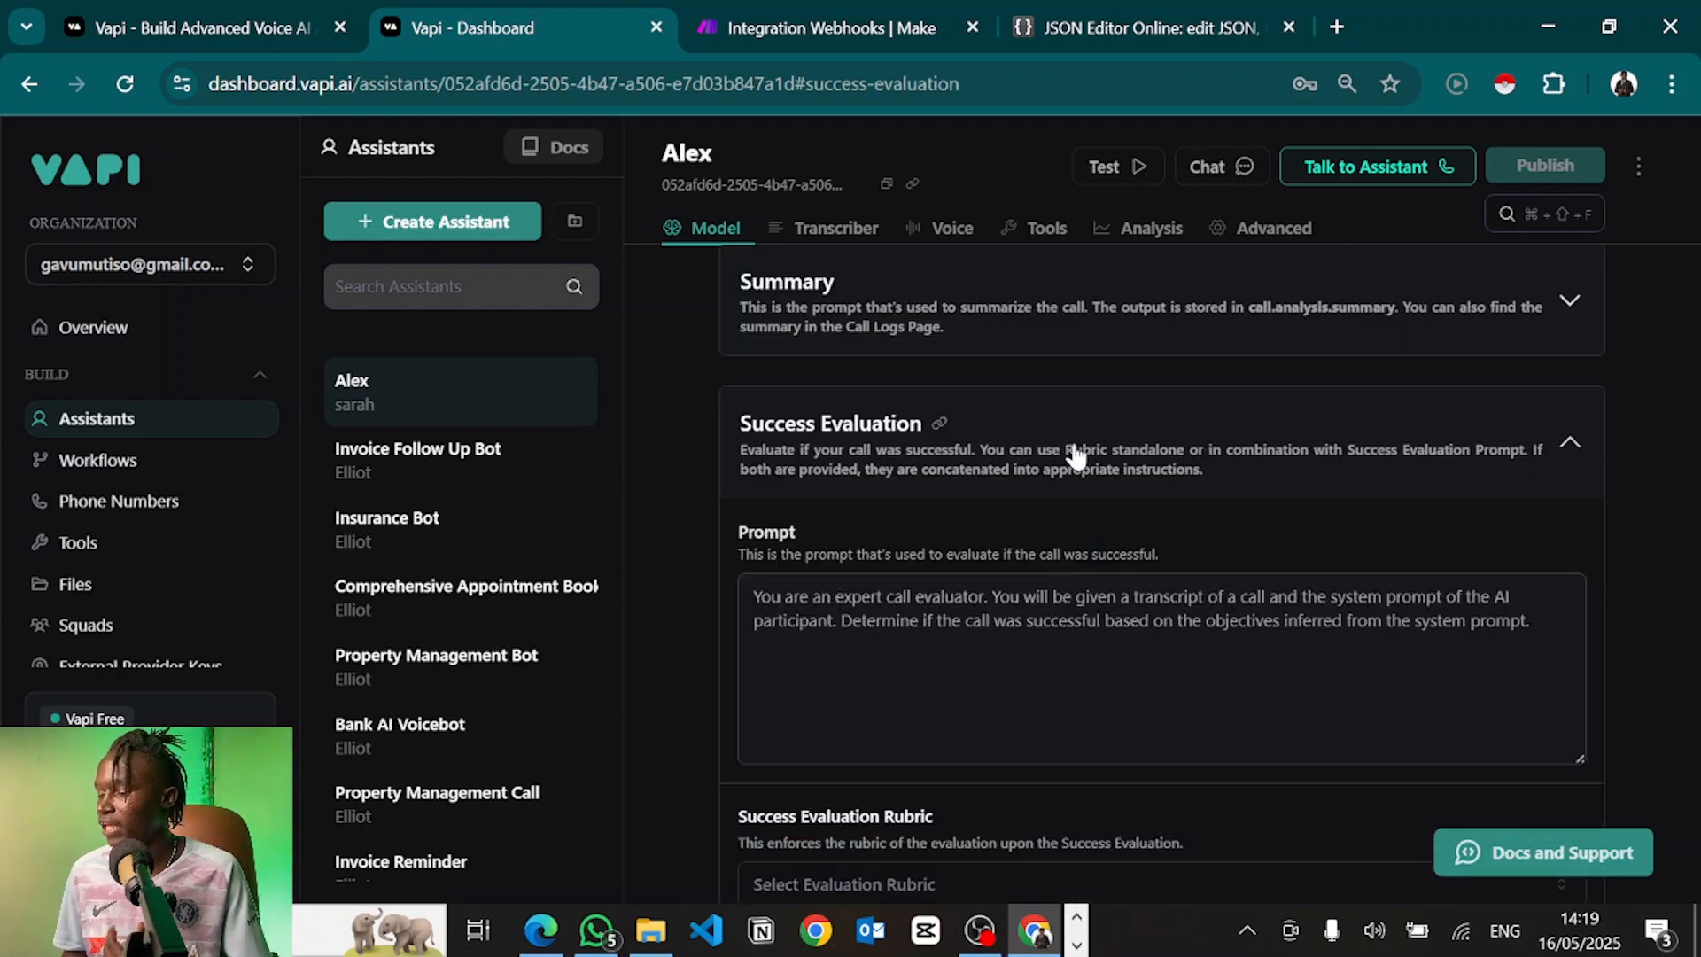
{"action": "left_click", "coordinate": [873, 621]}
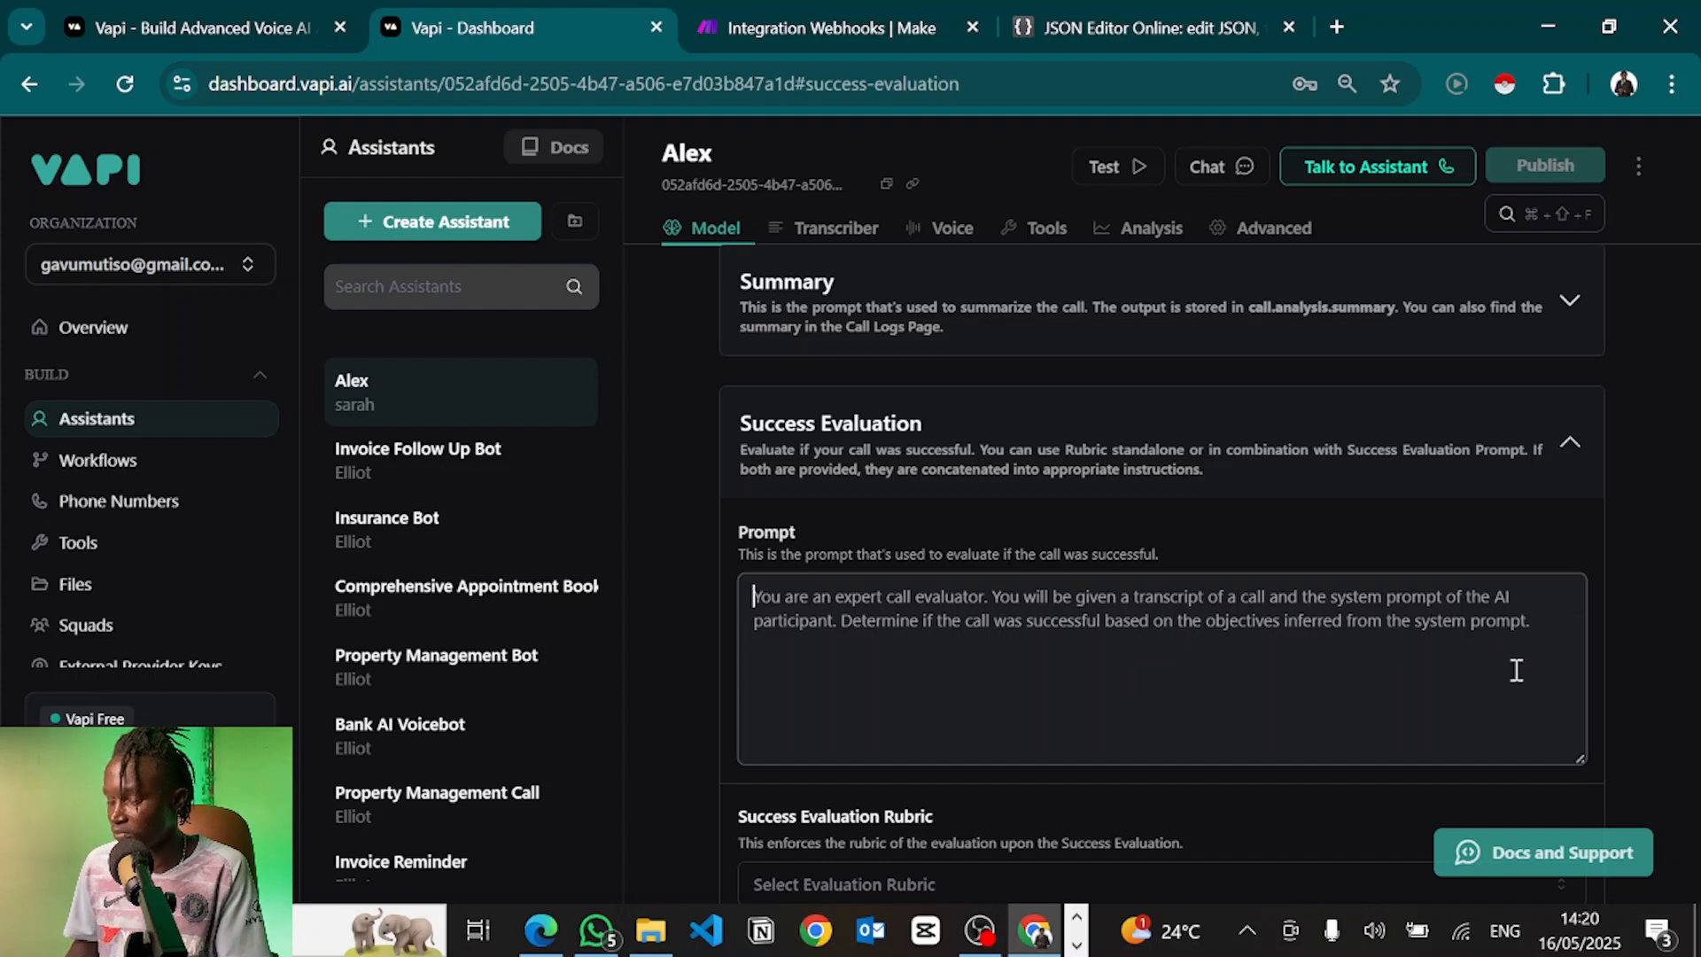
{"action": "scroll", "coordinate": [1341, 714], "scroll_direction": "down", "scroll_amount": 1}
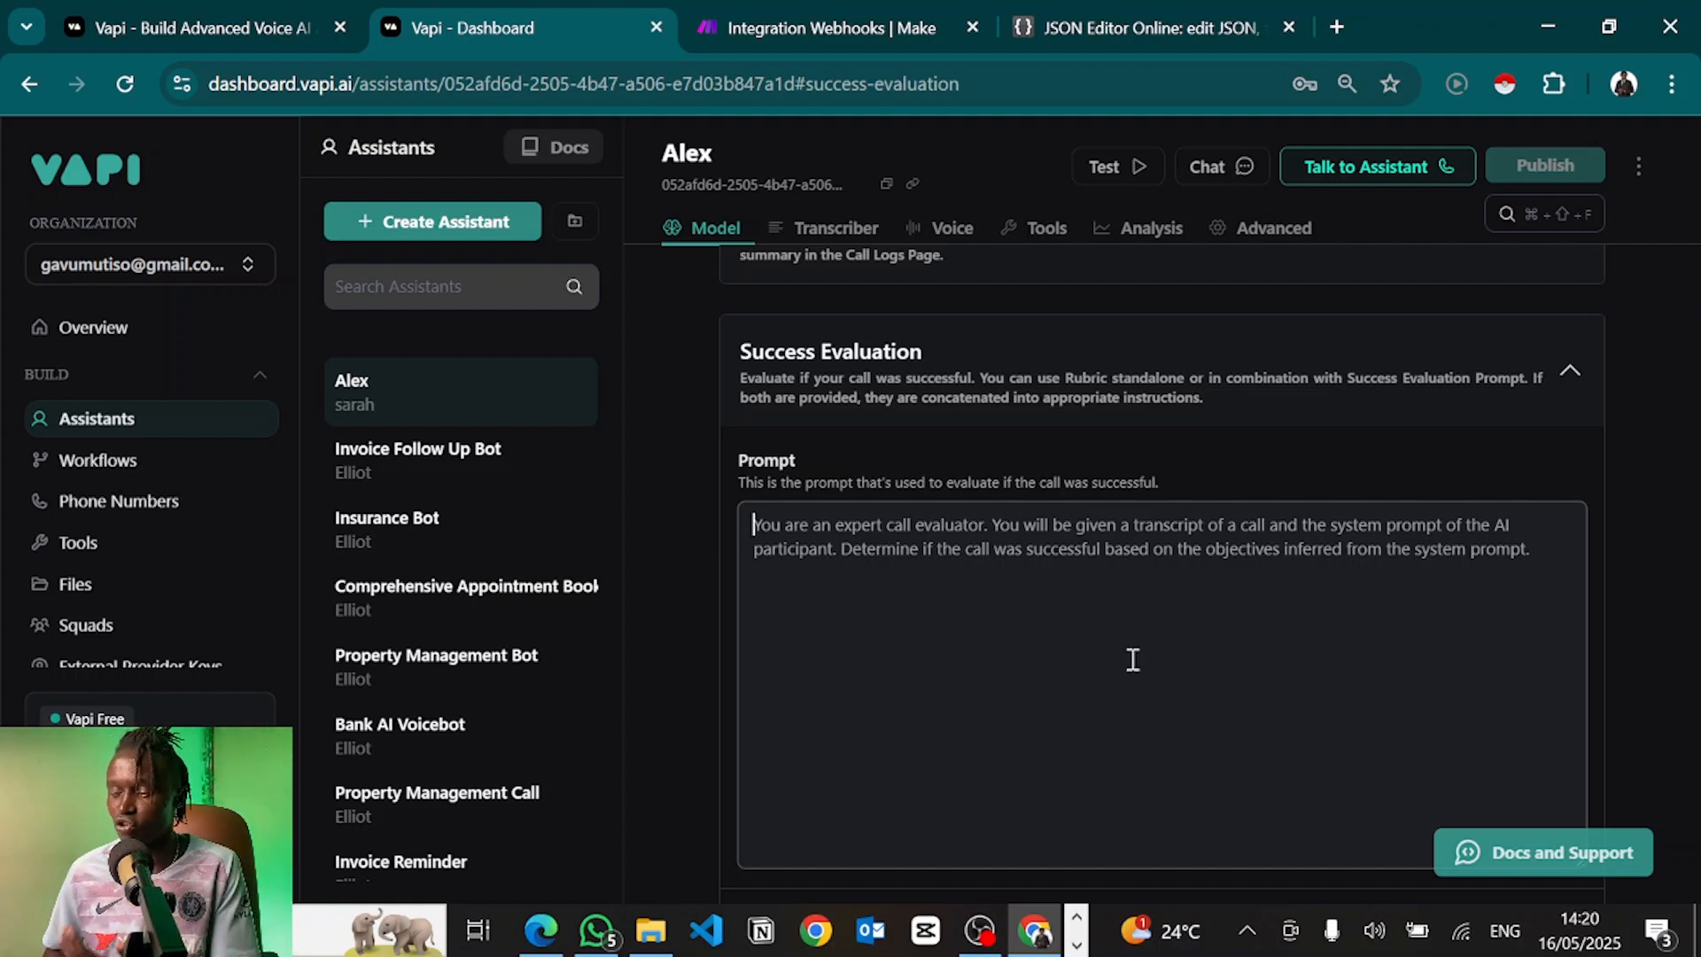
{"action": "left_click", "coordinate": [1001, 412]}
{"action": "left_click", "coordinate": [970, 443]}
Turn on HIPAA Compliance under Privacy, disabling audio recording, and collapse the section
{"action": "scroll", "coordinate": [970, 443], "scroll_direction": "down", "scroll_amount": 3}
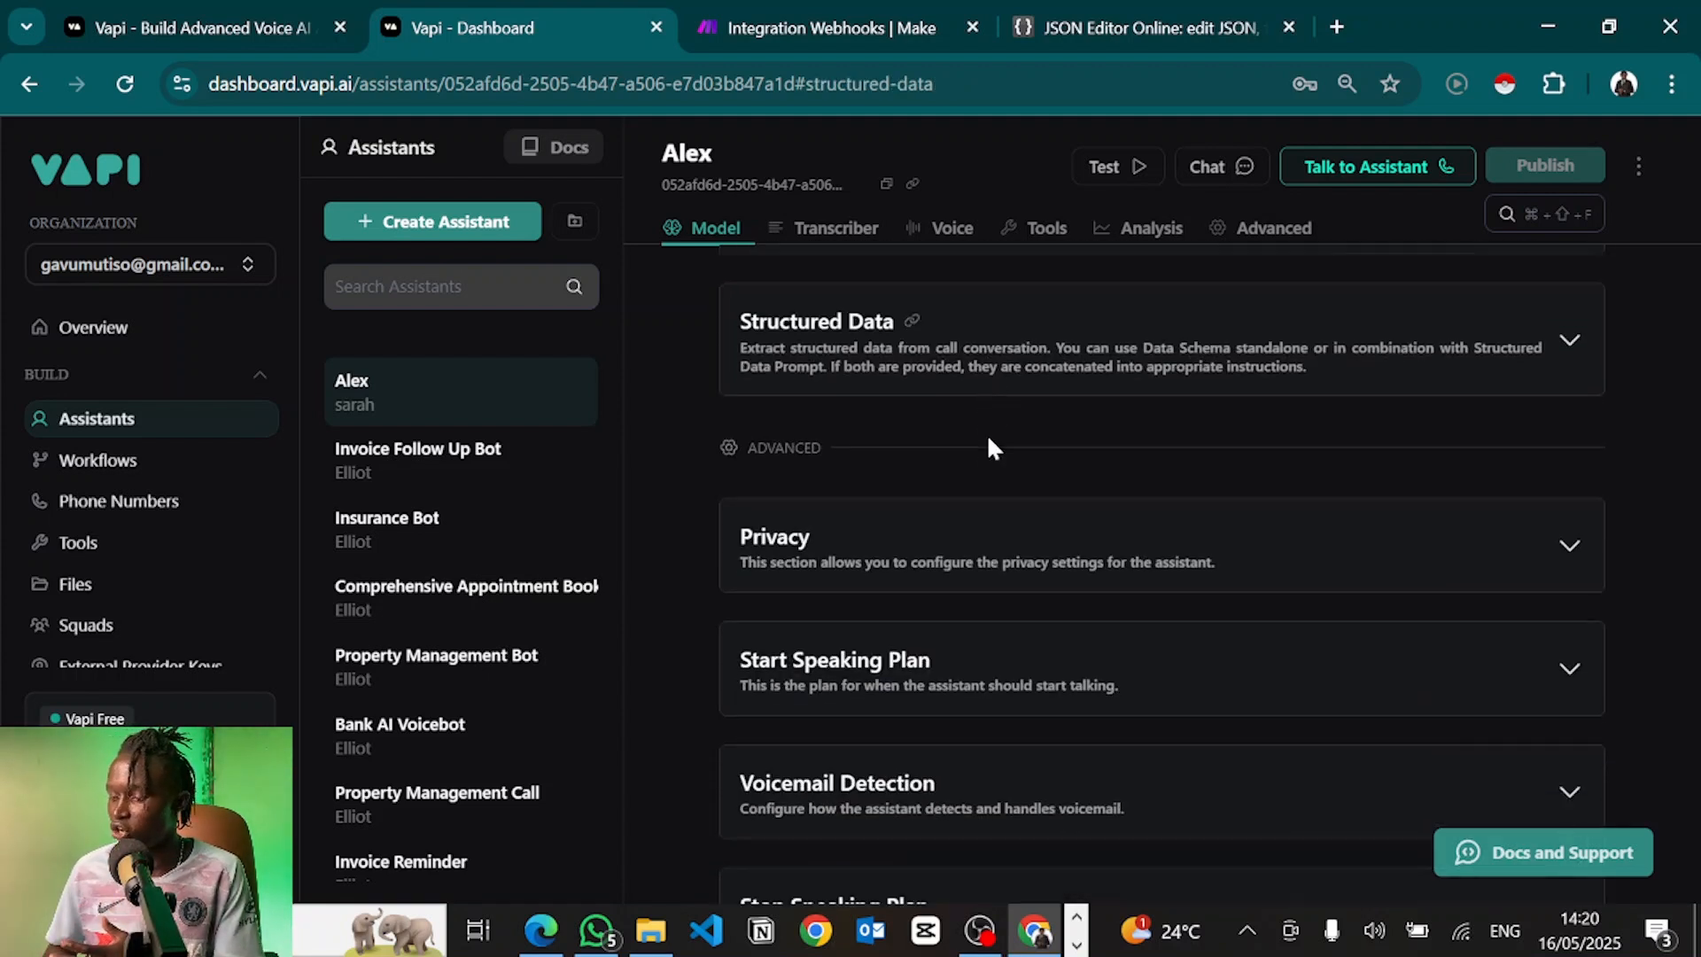
{"action": "left_click", "coordinate": [1128, 390]}
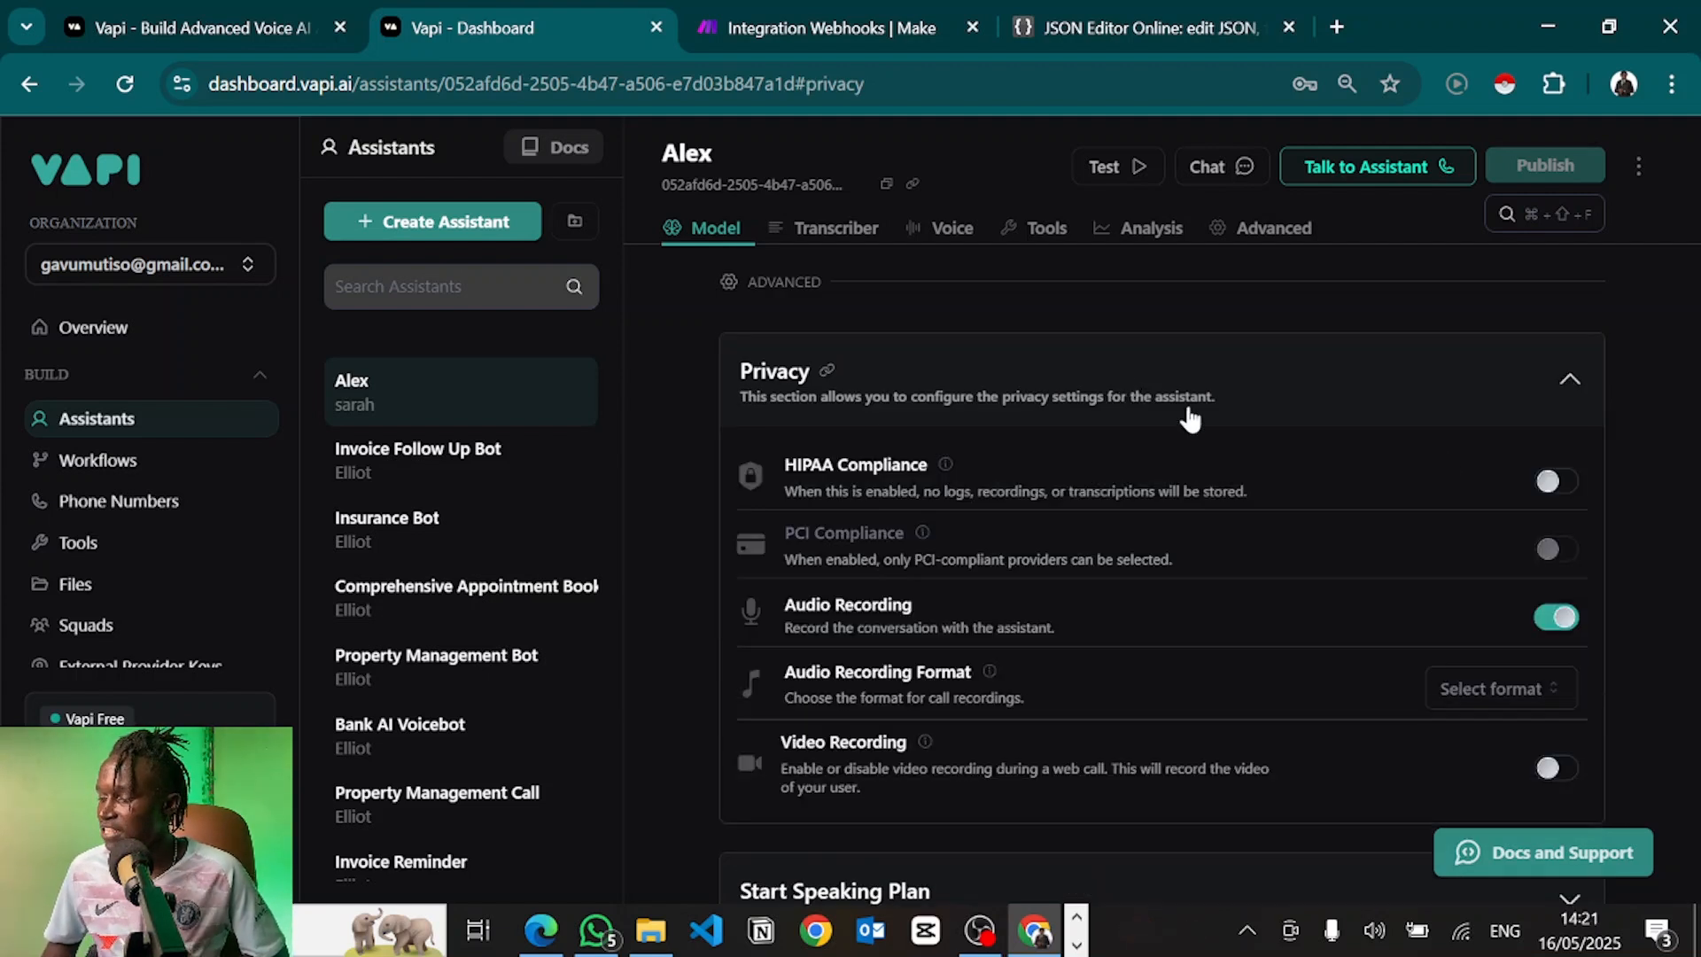
{"action": "left_click", "coordinate": [1549, 482]}
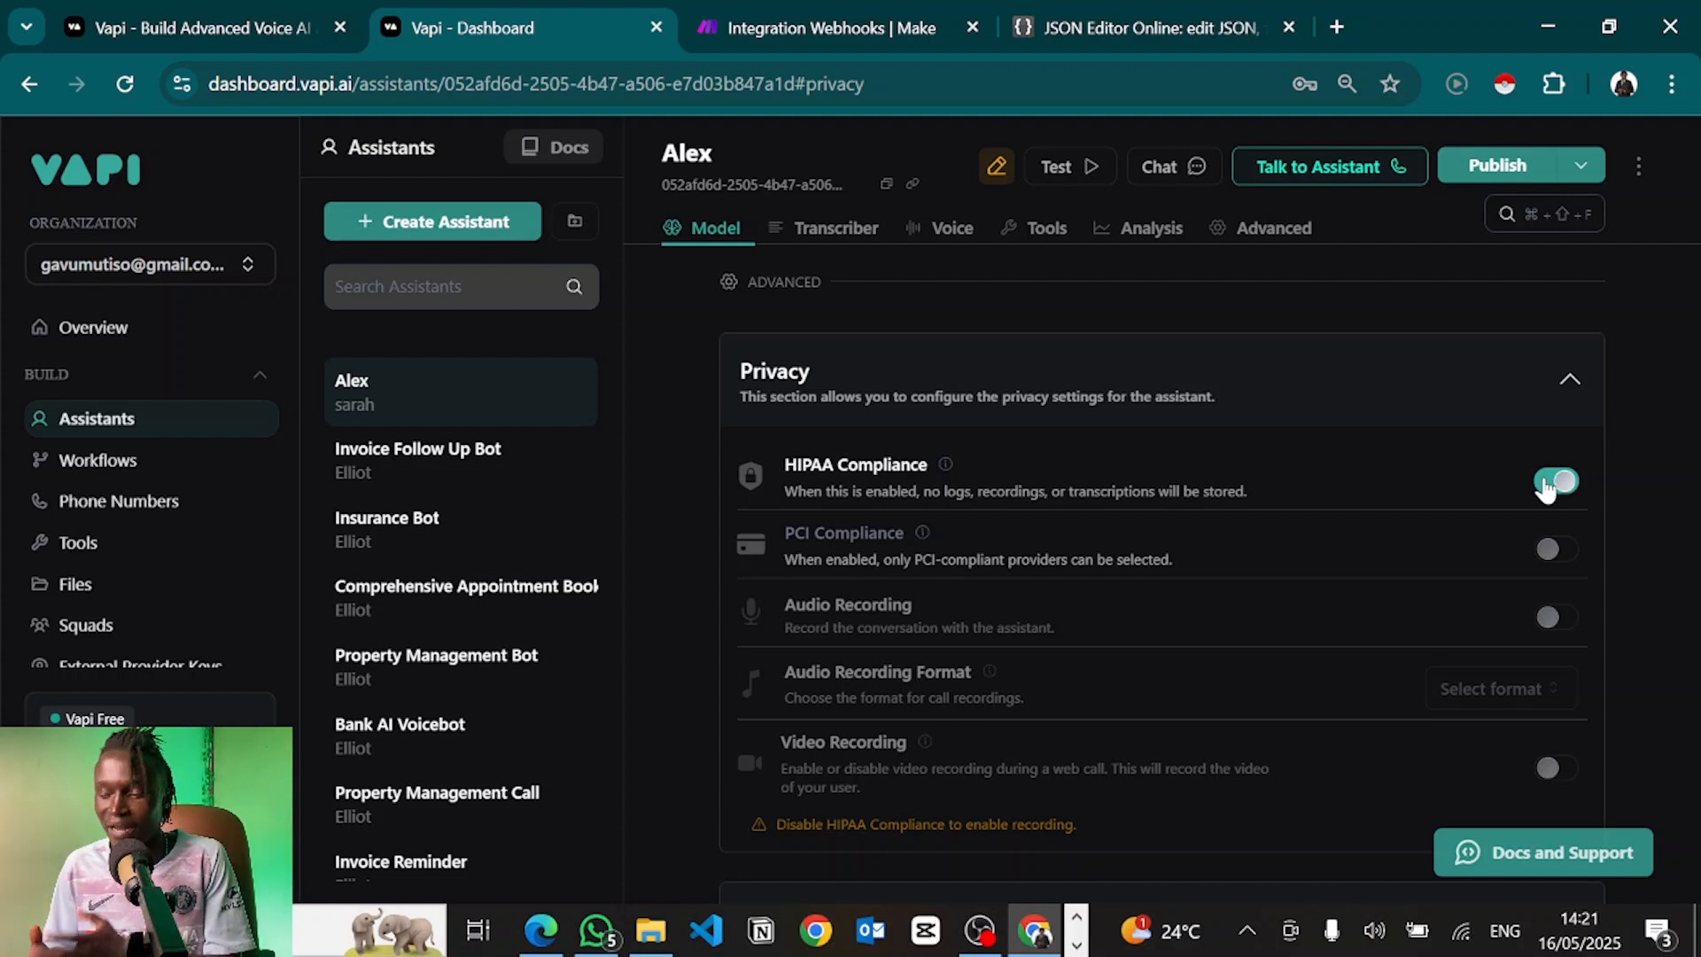
{"action": "left_click", "coordinate": [974, 429]}
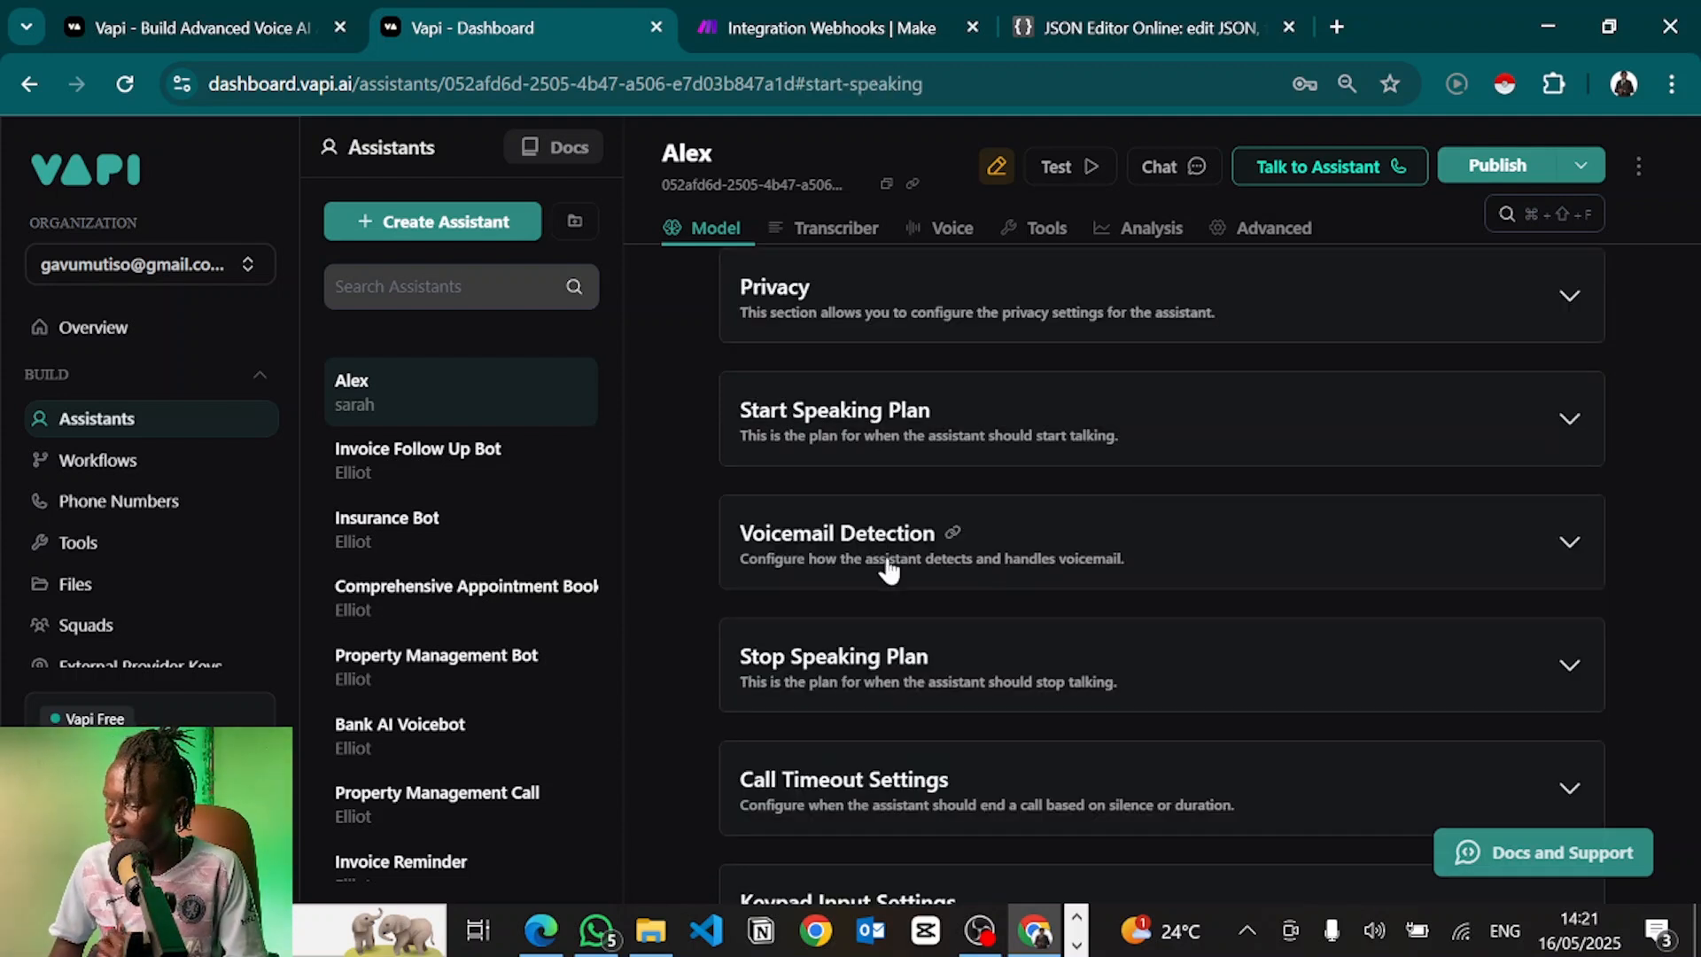
Glance at Voicemail Detection and move on to the Stop Speaking Plan section
{"action": "scroll", "coordinate": [849, 474], "scroll_direction": "down", "scroll_amount": 1}
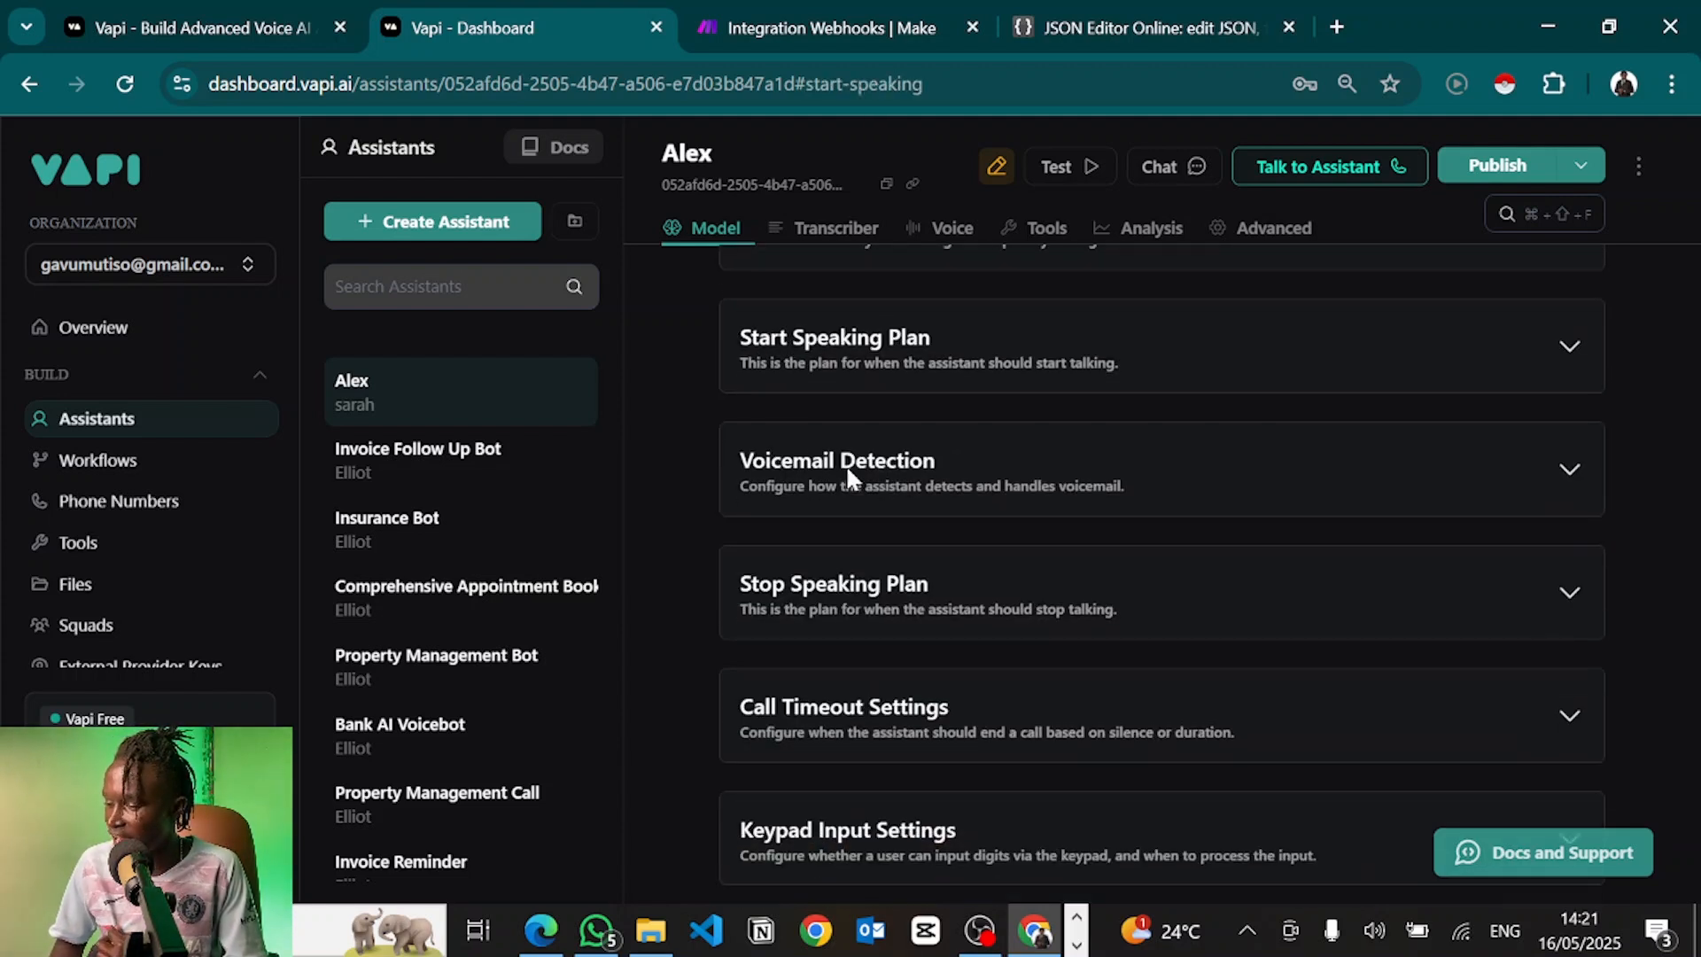
{"action": "left_click", "coordinate": [1106, 467]}
{"action": "left_click", "coordinate": [1105, 467]}
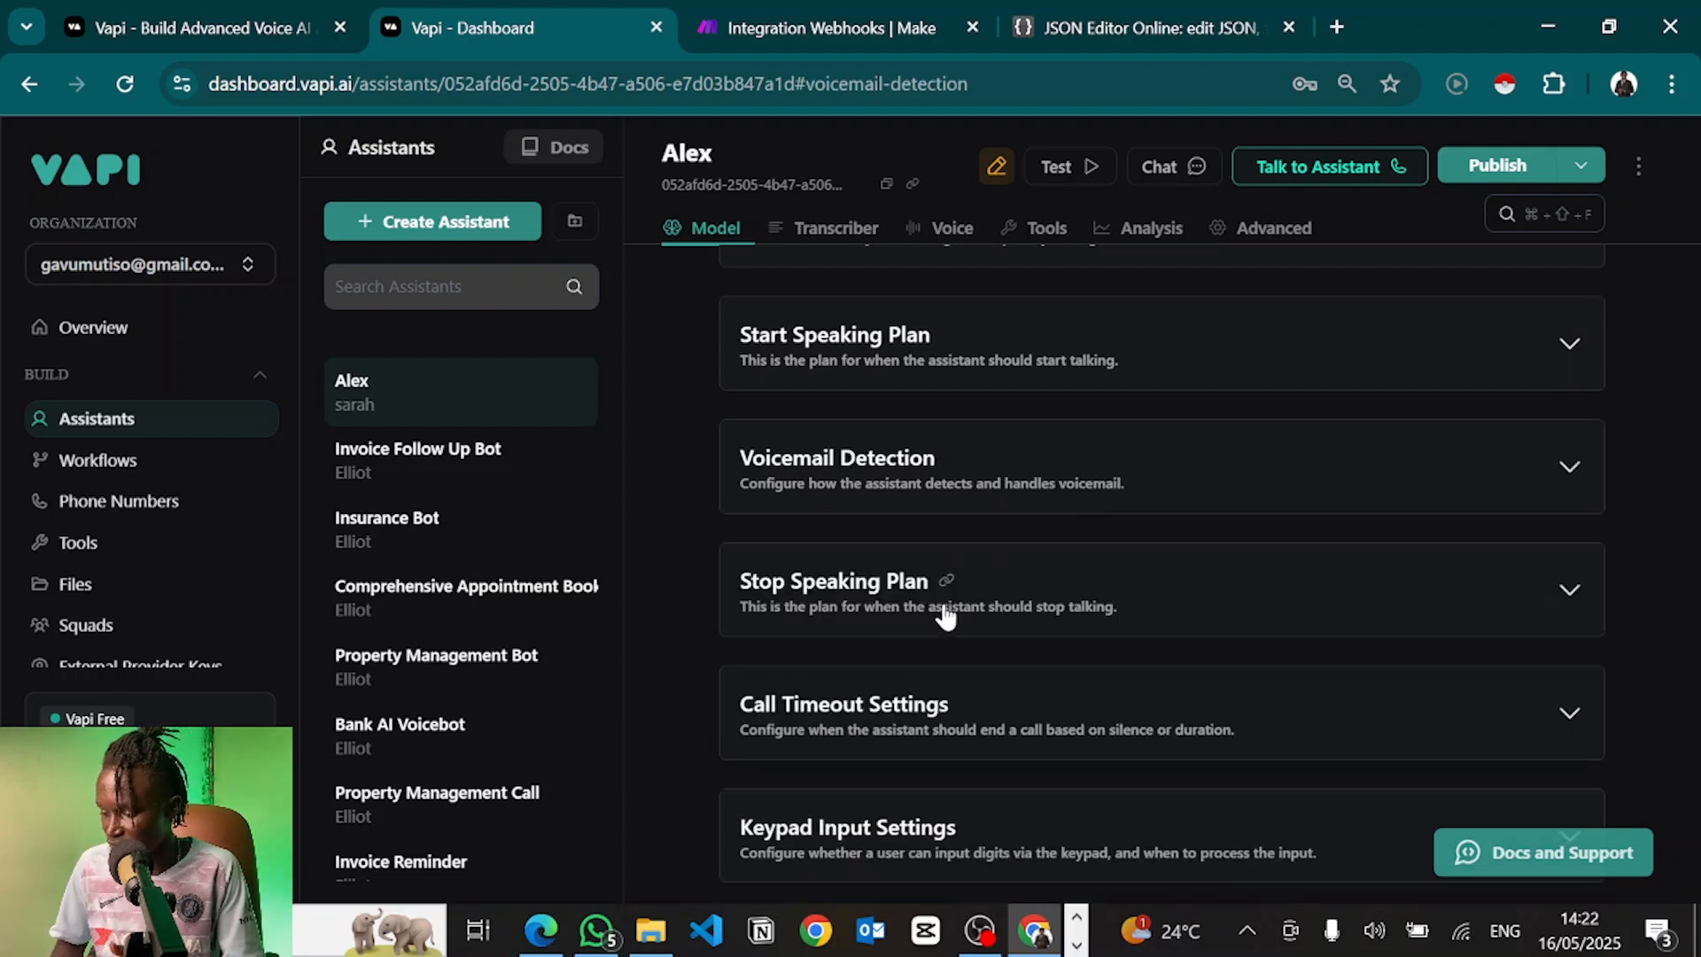
{"action": "left_click", "coordinate": [947, 581]}
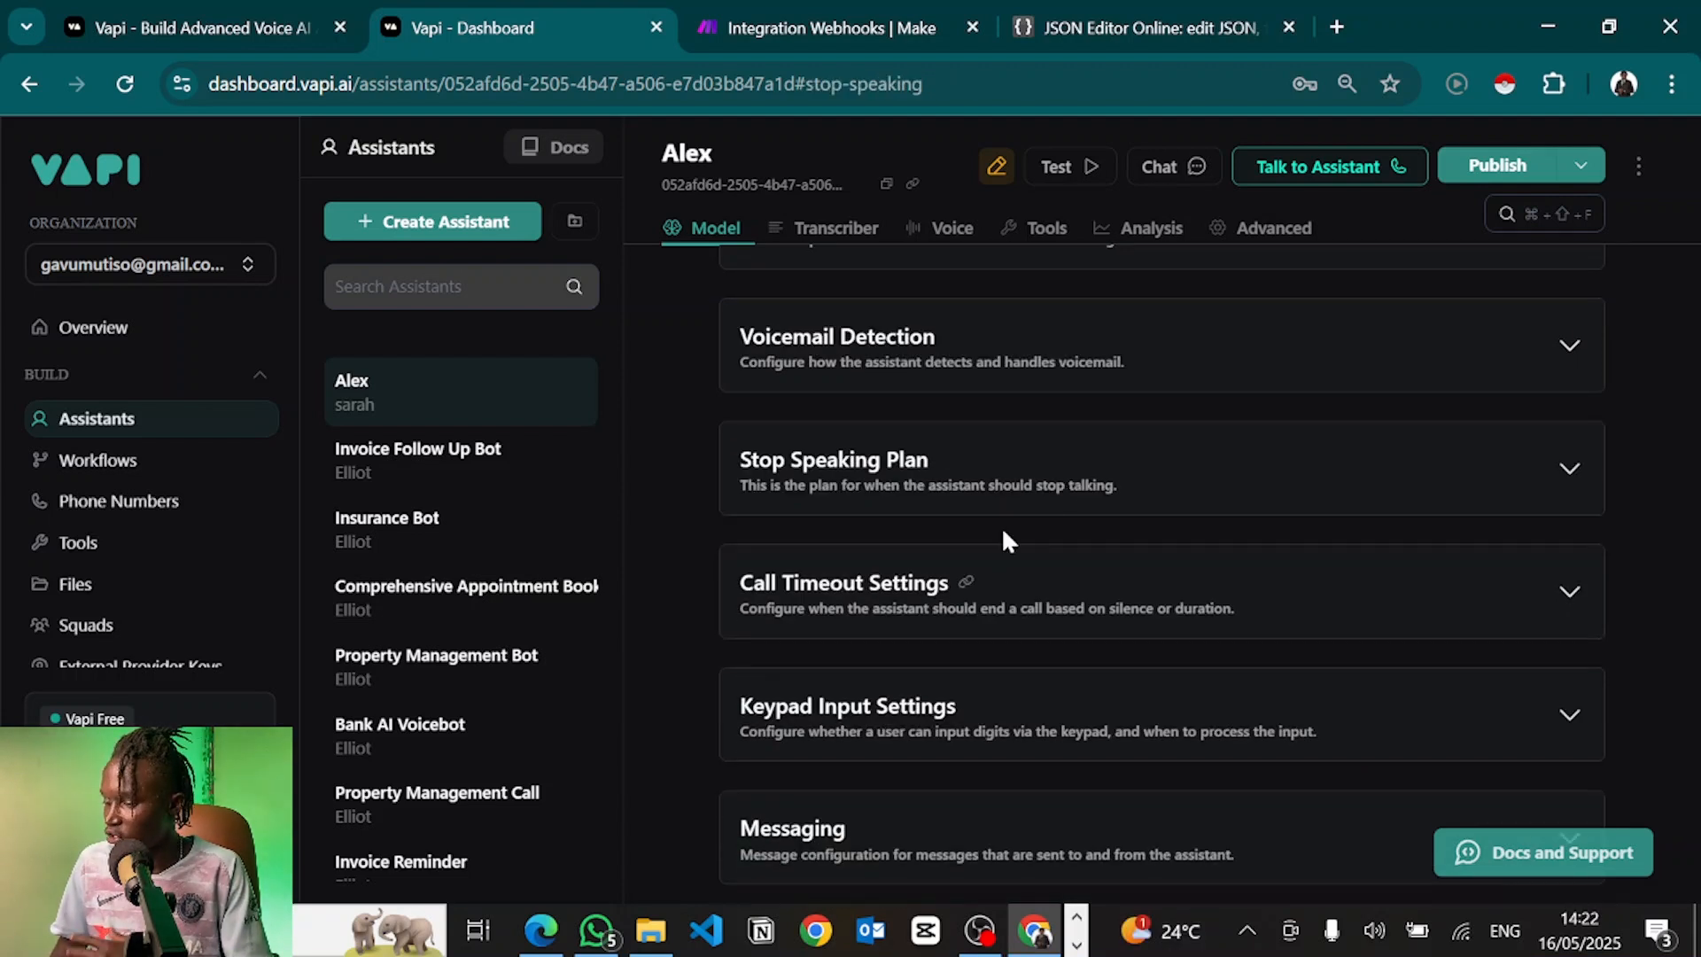
Enable keypad input with a 2-second processing timeout, after checking Call Timeout Settings
{"action": "left_click", "coordinate": [1119, 542]}
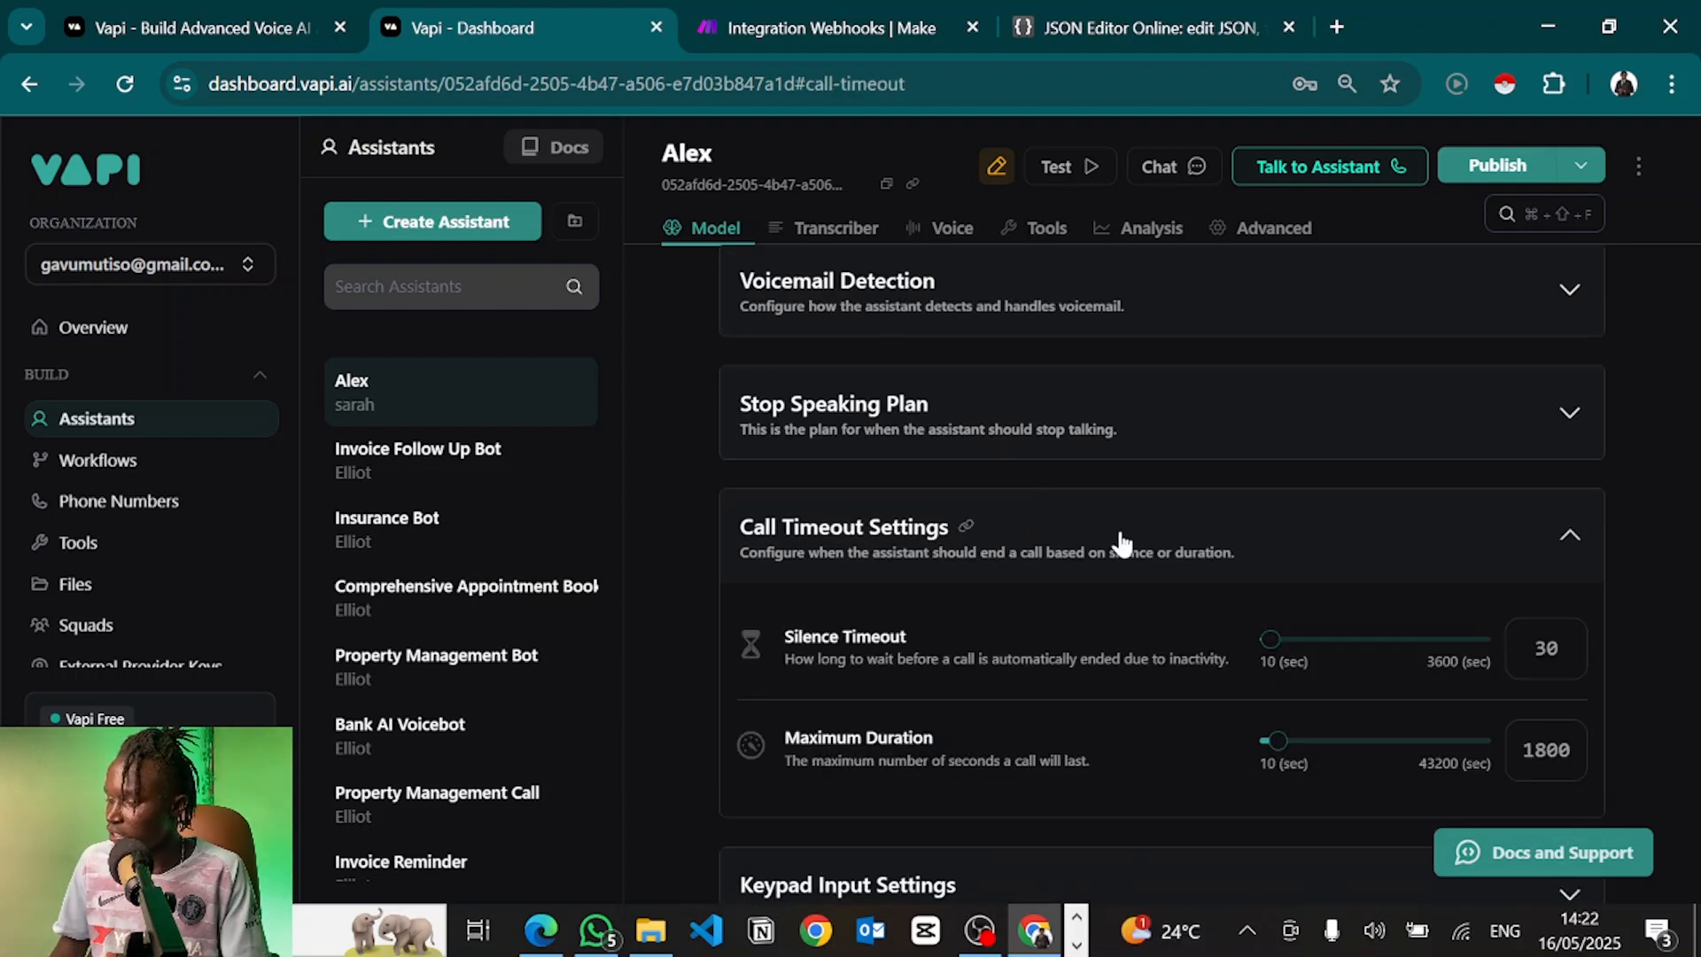
{"action": "left_click", "coordinate": [1121, 543]}
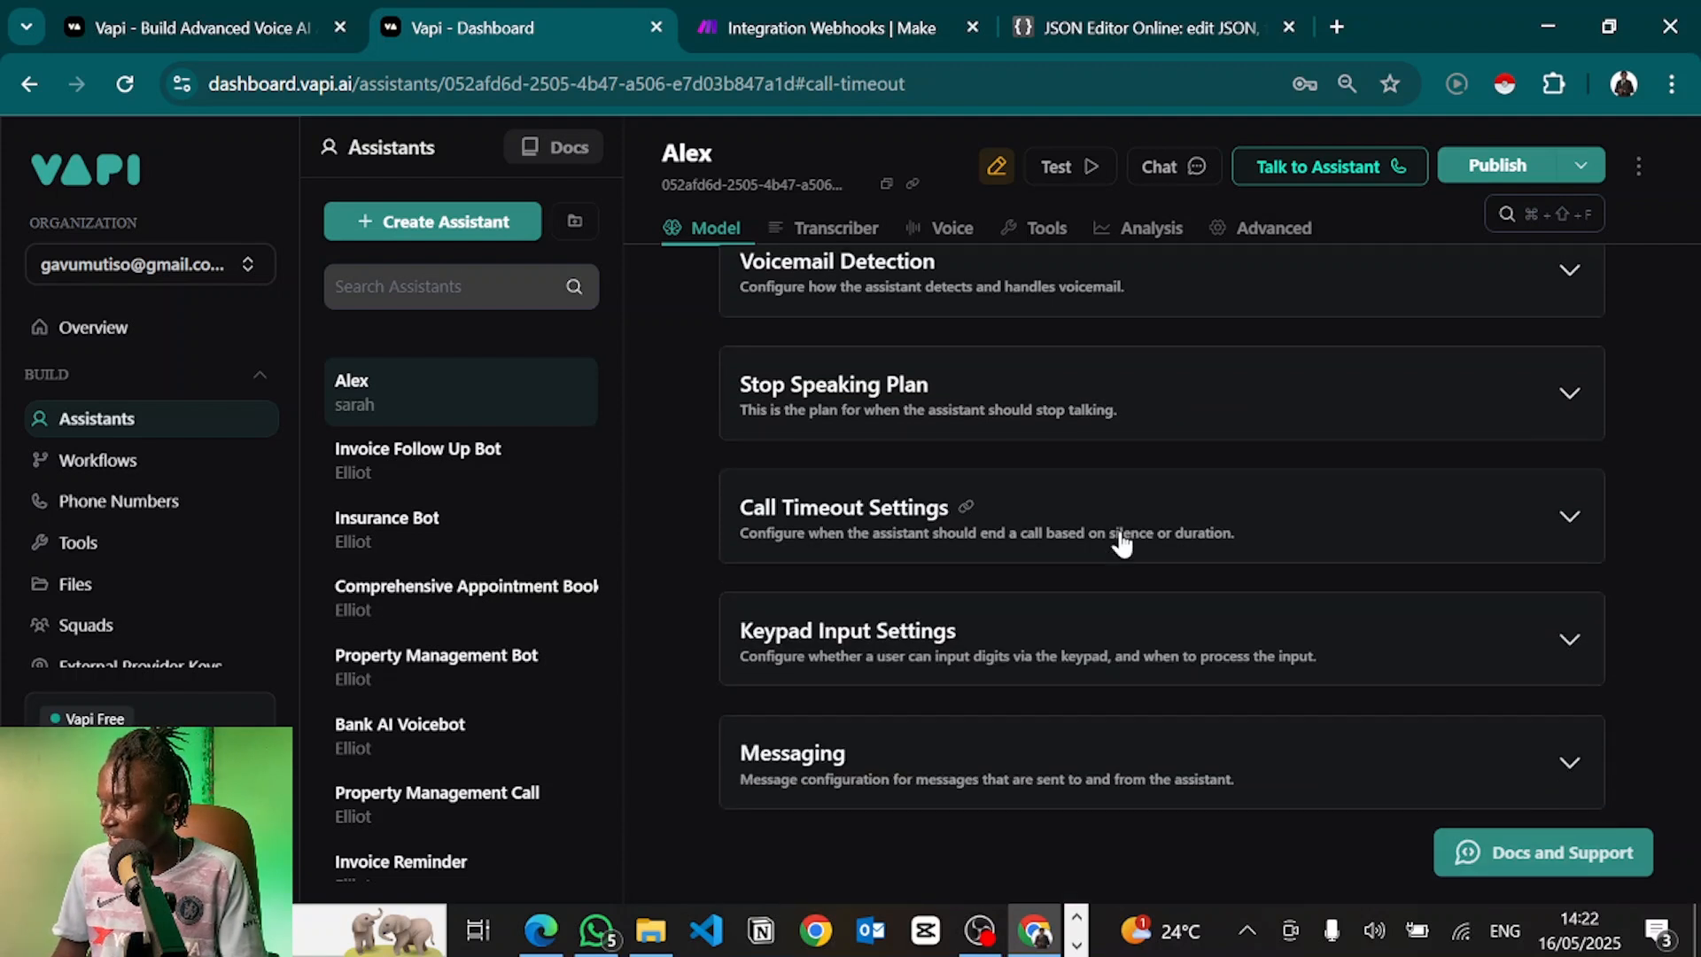
{"action": "left_click", "coordinate": [1074, 623]}
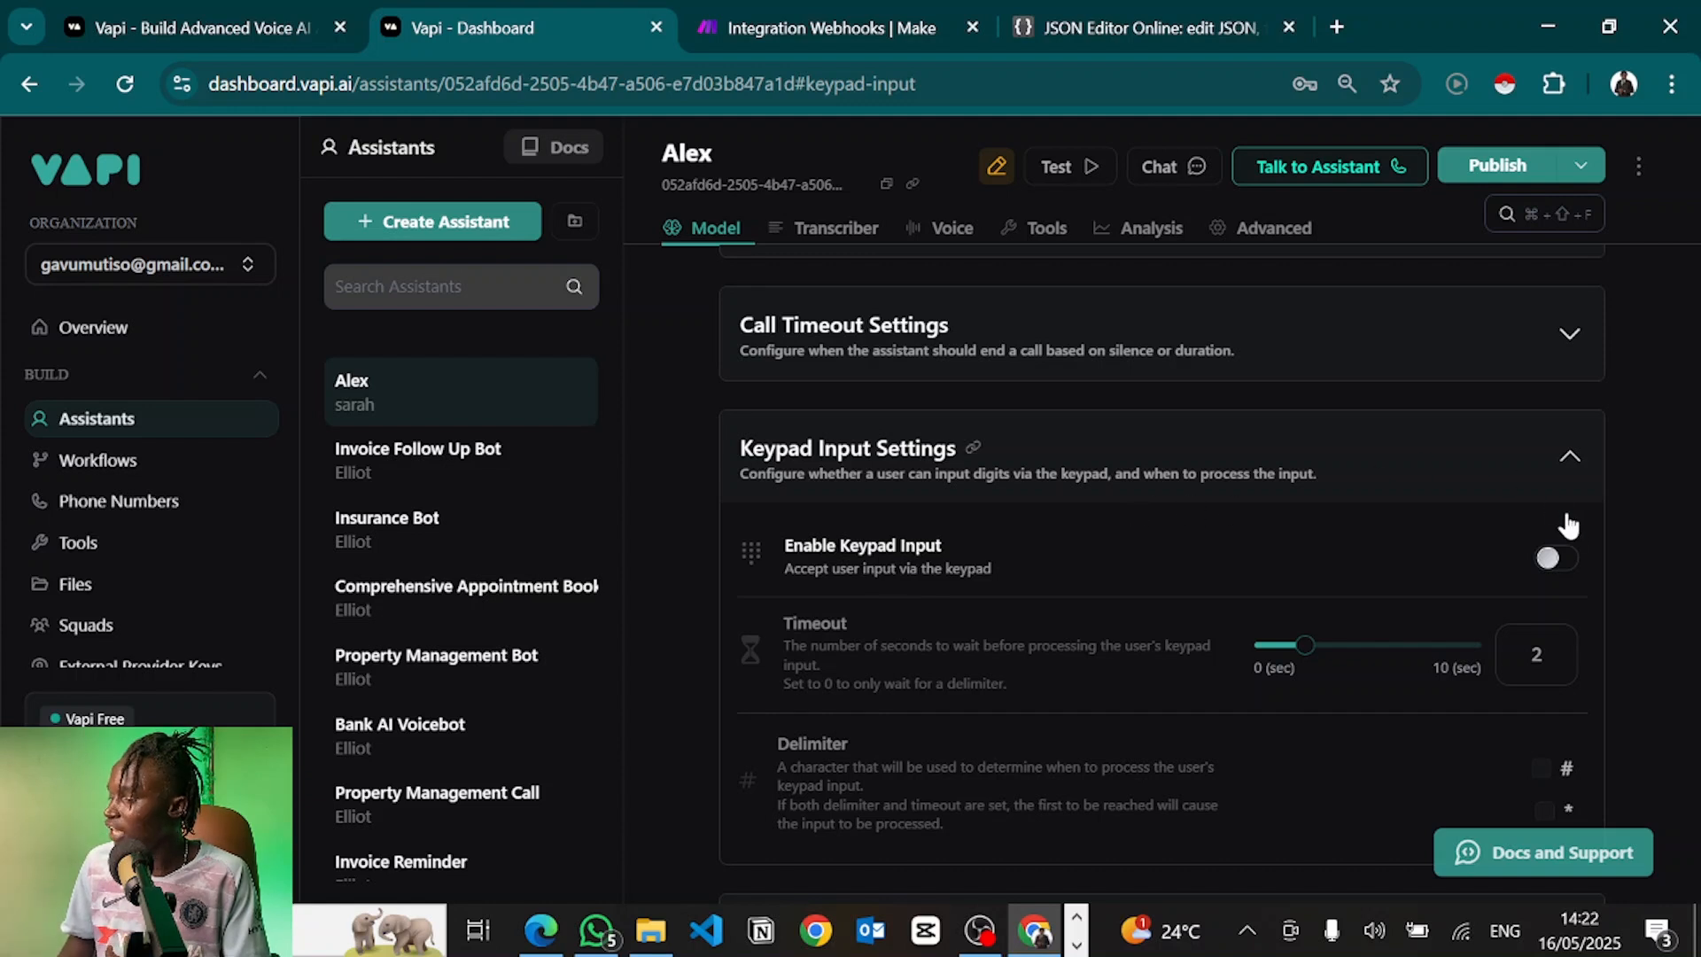
{"action": "left_click", "coordinate": [1557, 558]}
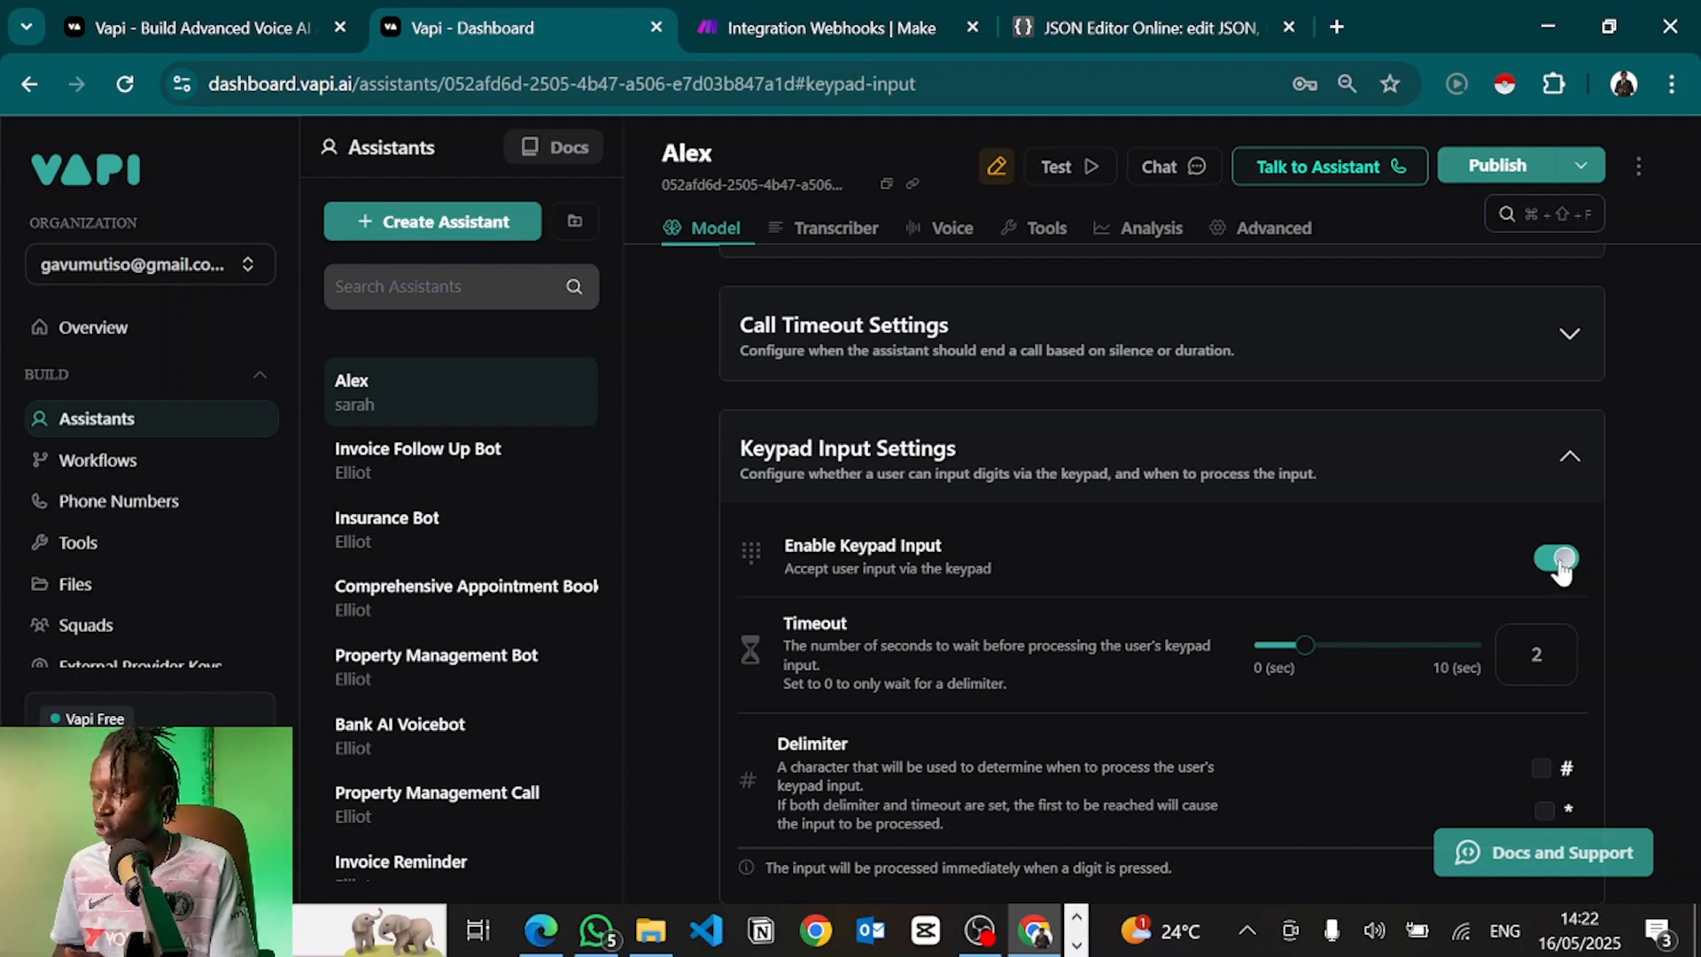
{"action": "left_click", "coordinate": [1562, 566]}
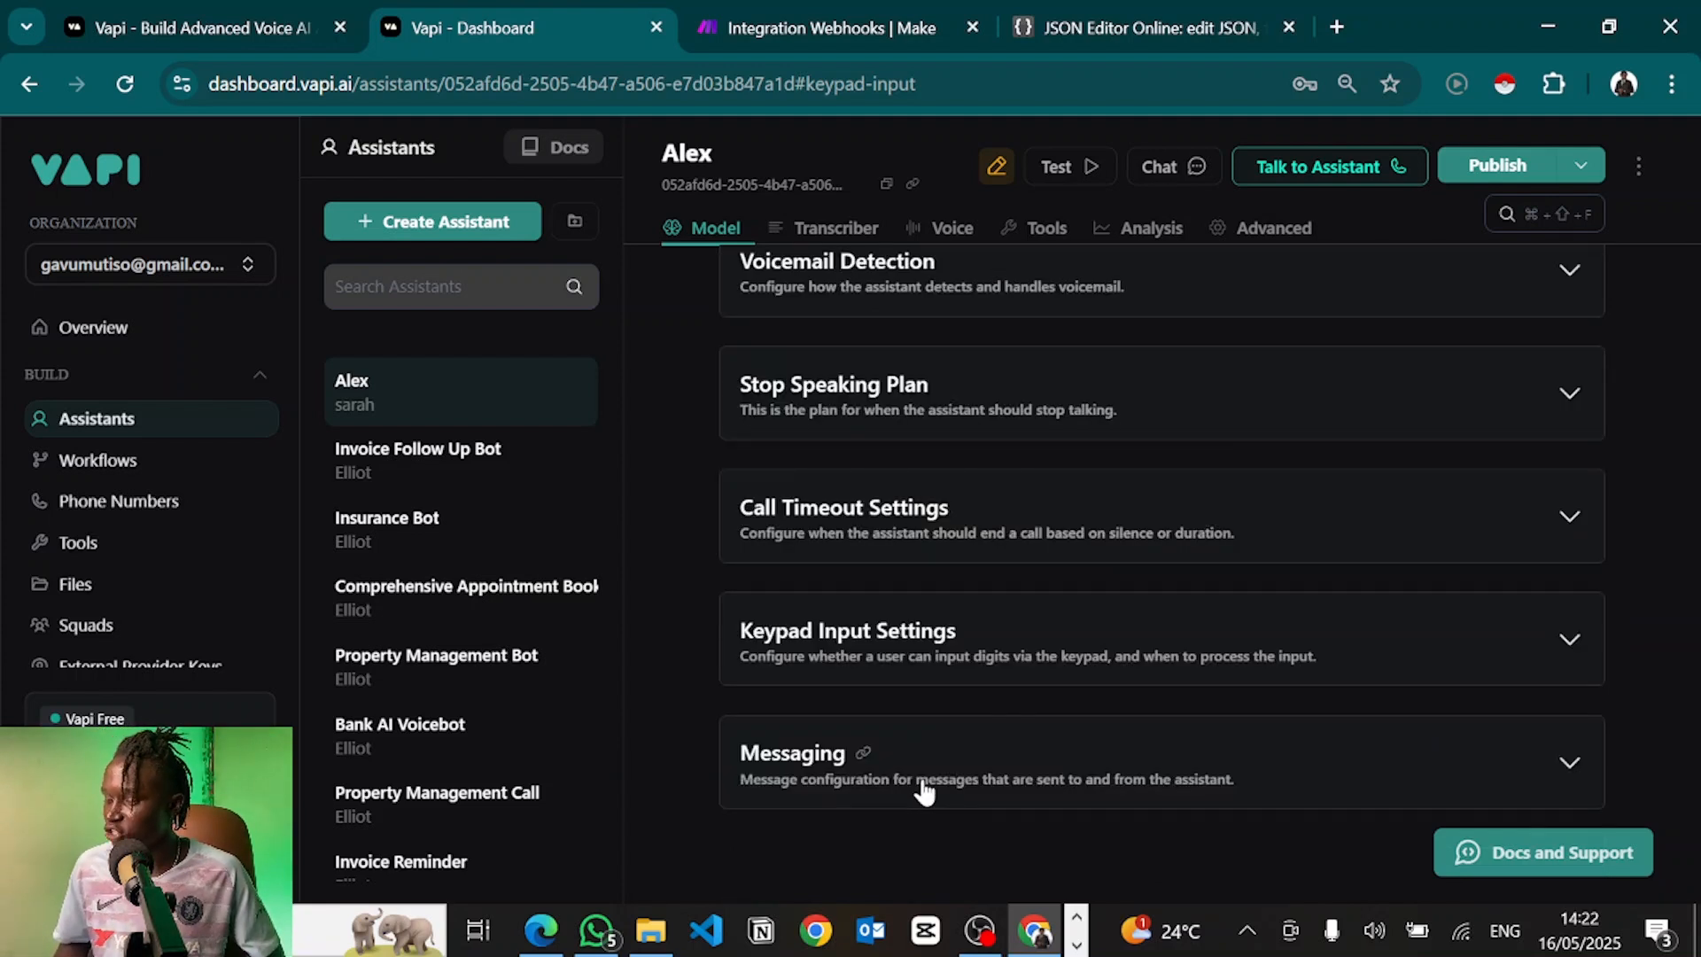
Expand Messaging and inspect the empty Server URL field, dismissing the browser's autofill suggestions
{"action": "left_click", "coordinate": [924, 789]}
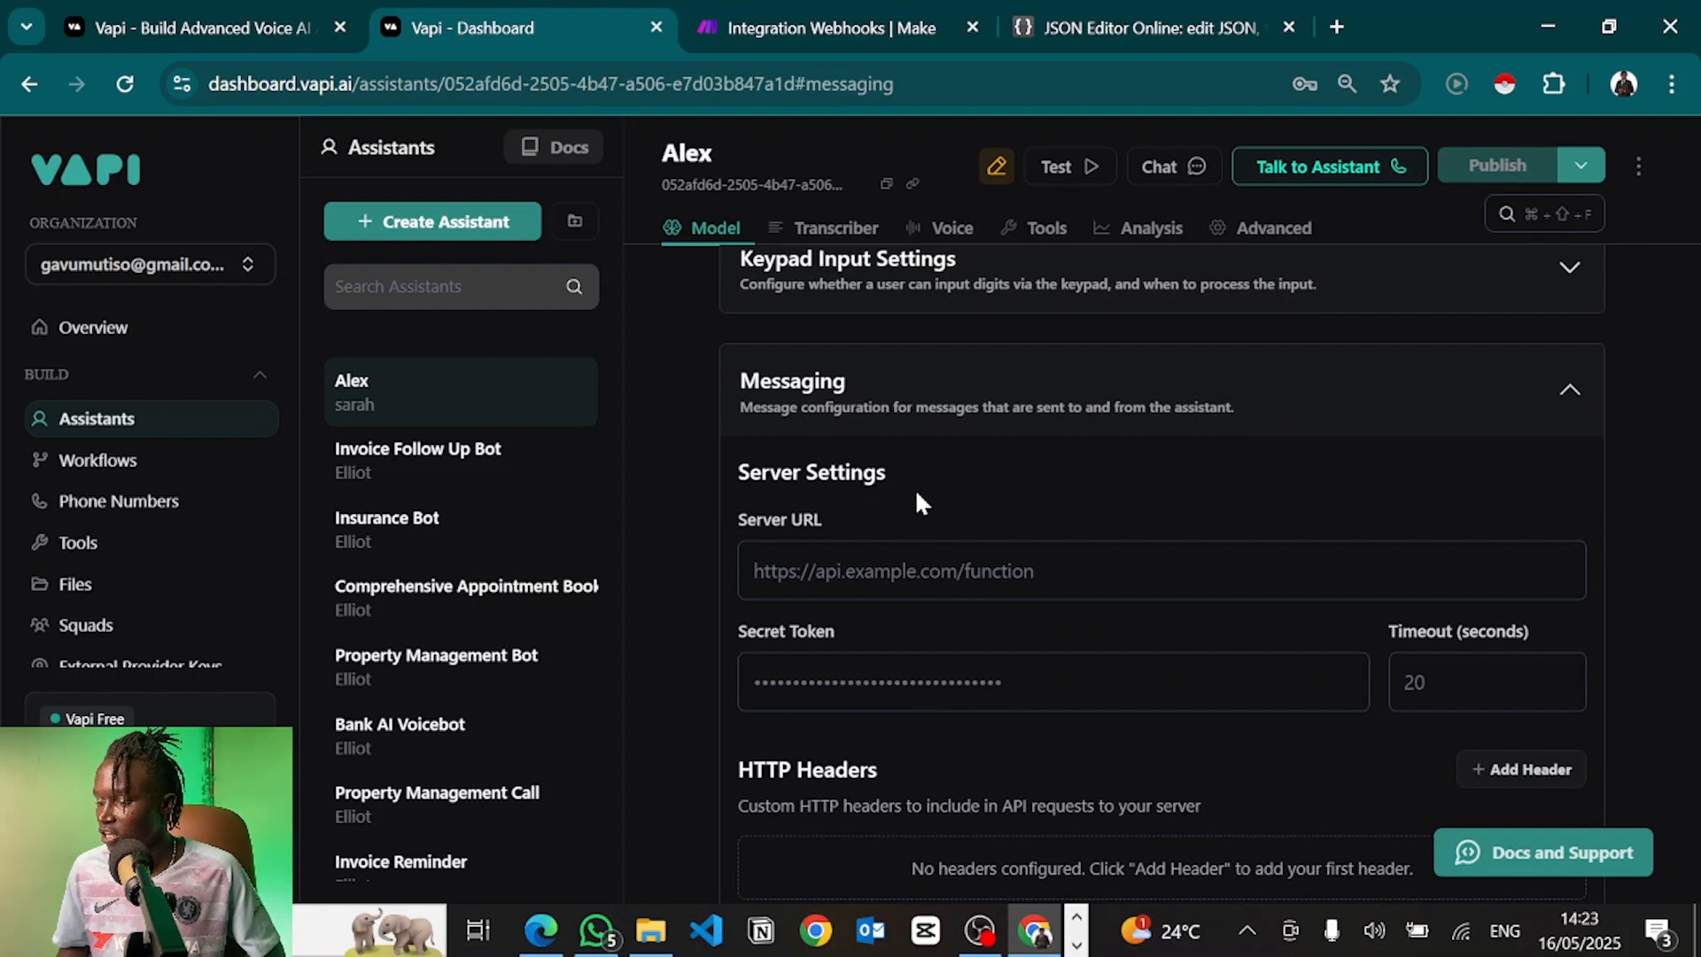
{"action": "left_click", "coordinate": [815, 576]}
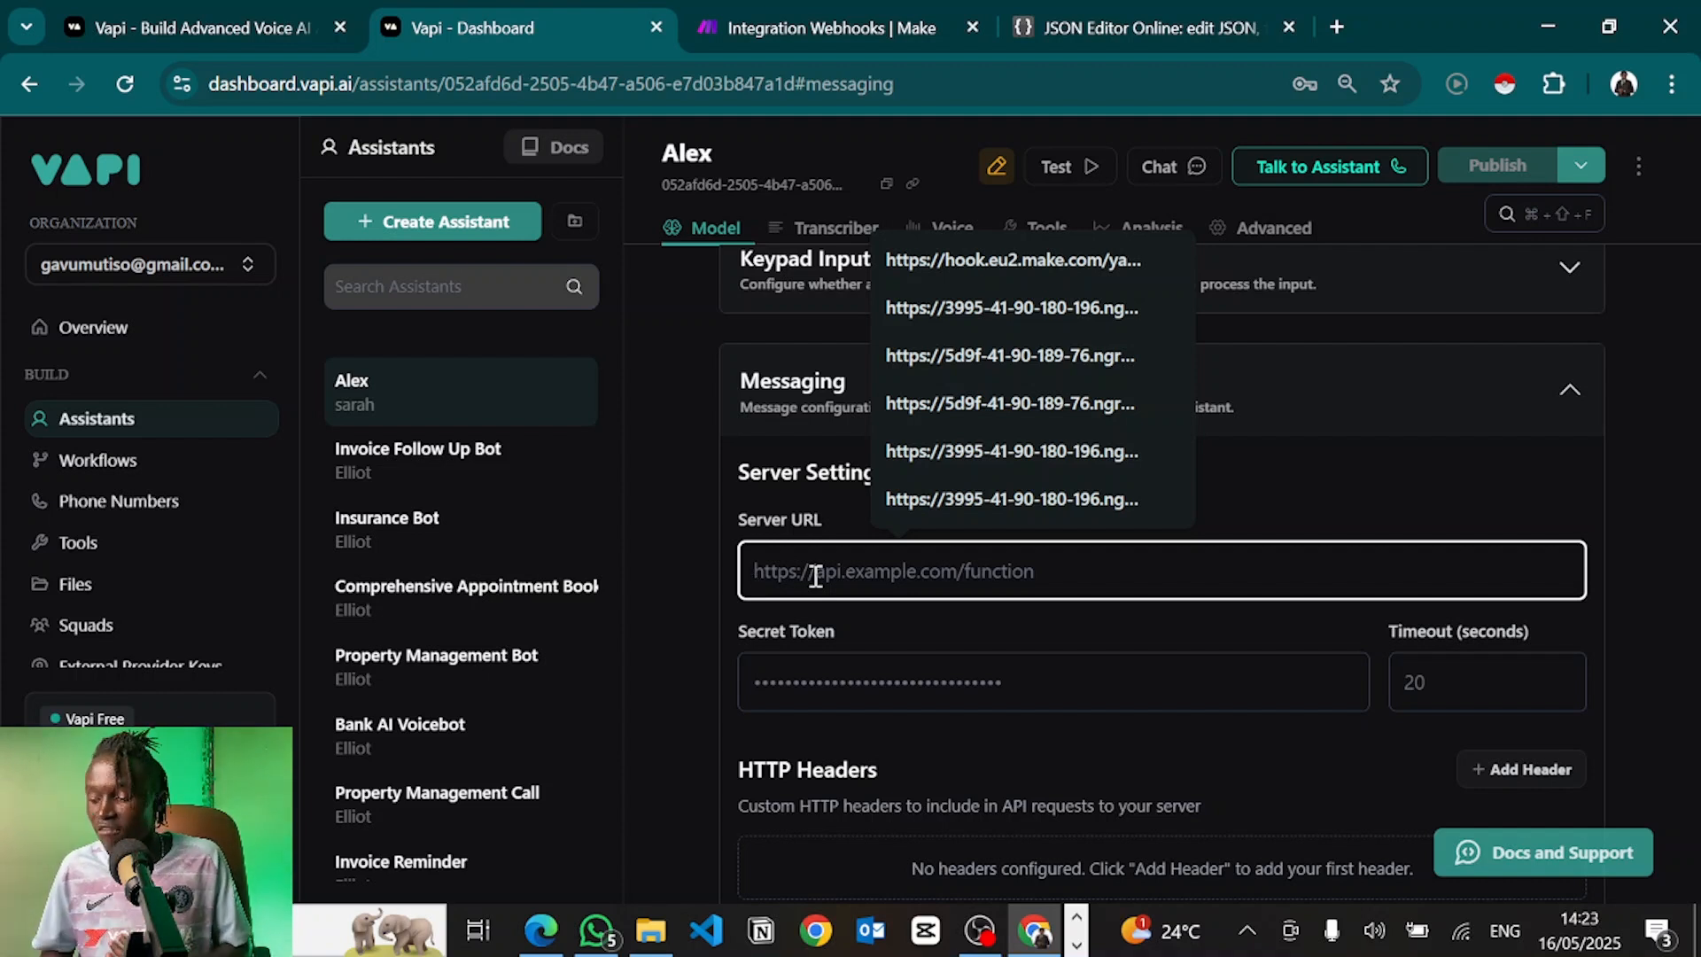
{"action": "left_click", "coordinate": [689, 569]}
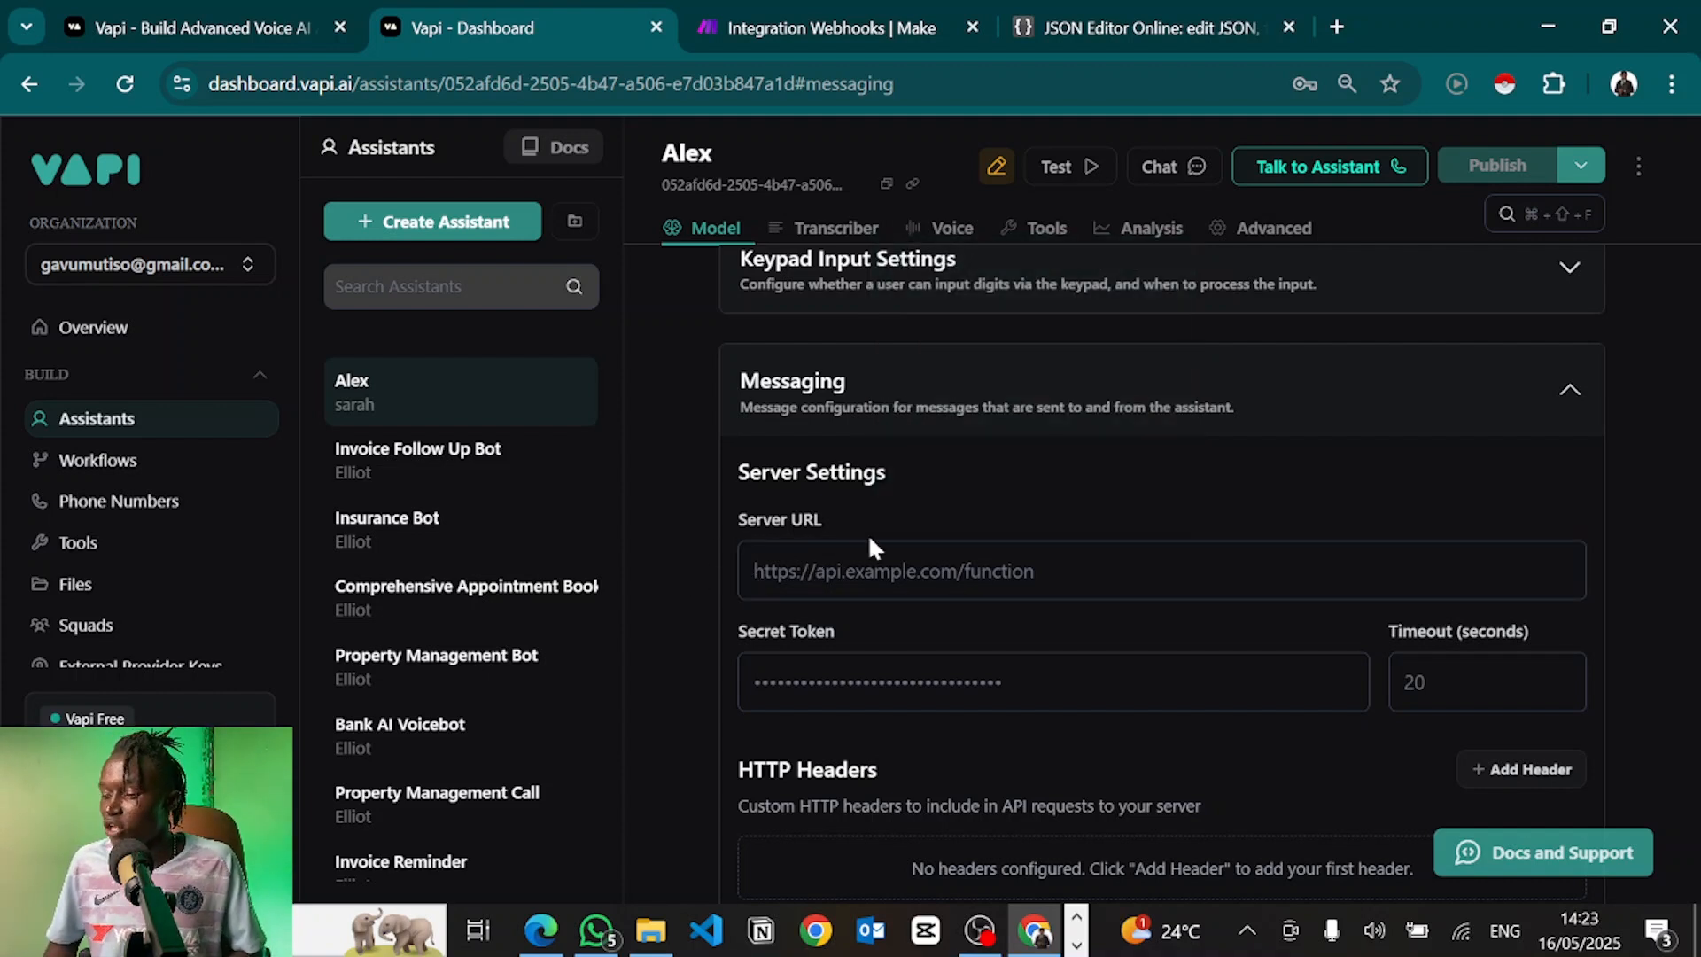
{"action": "left_click", "coordinate": [812, 588]}
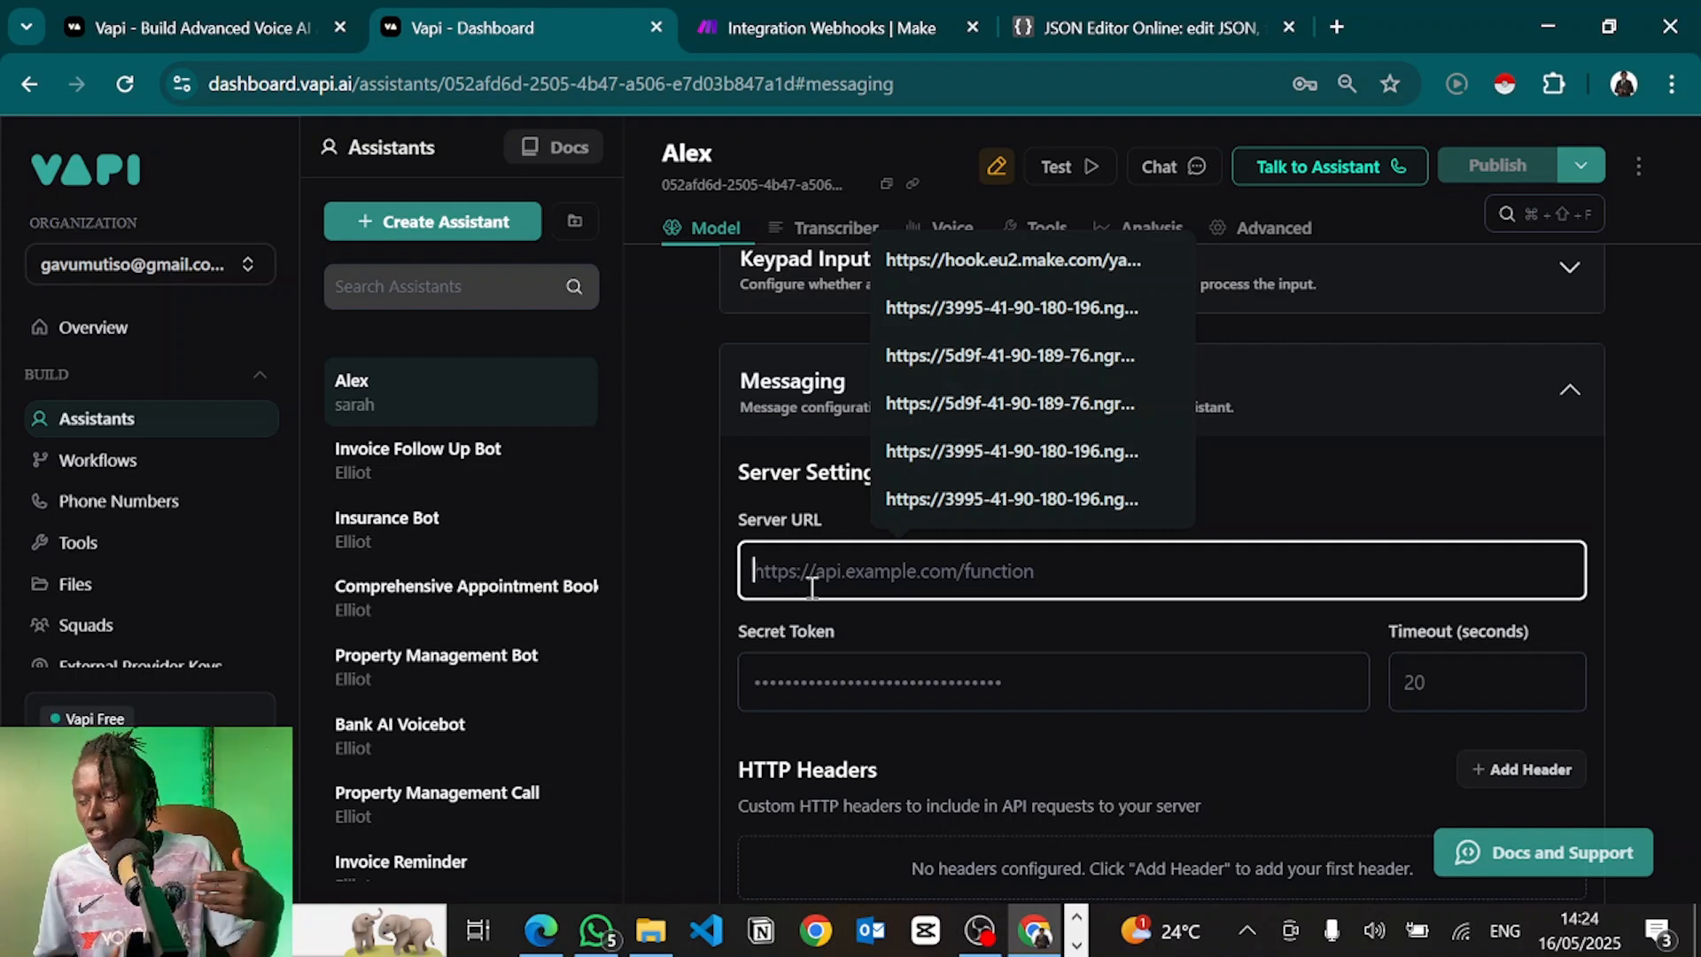
{"action": "left_click", "coordinate": [666, 568]}
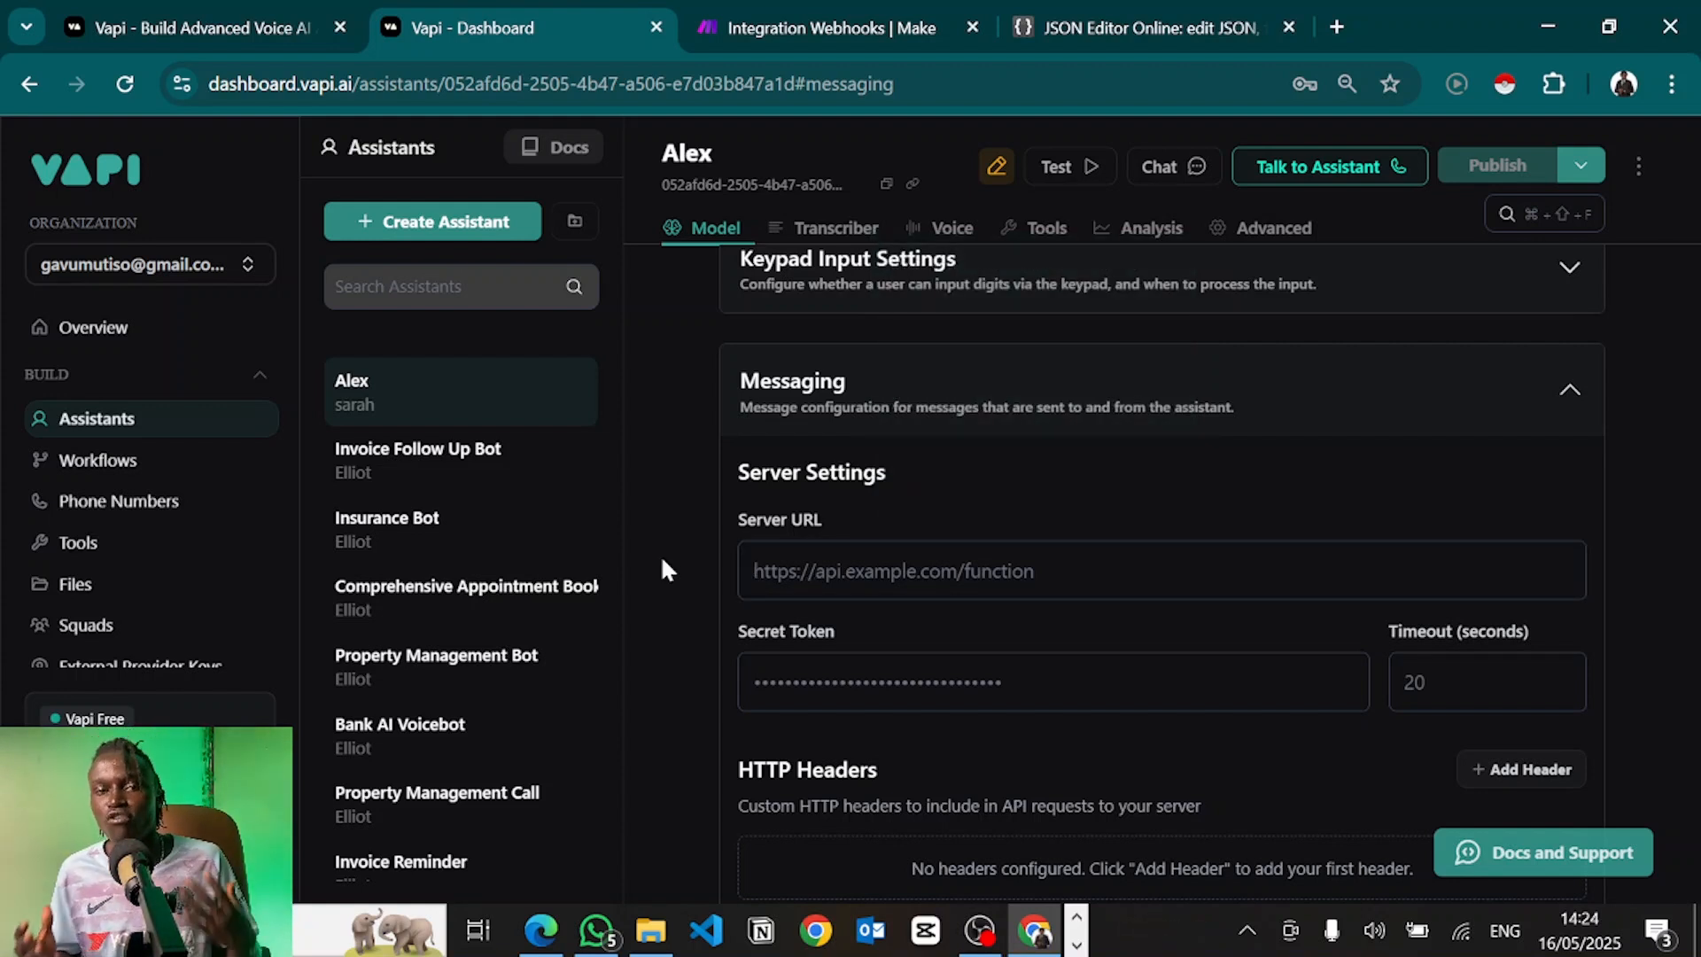
{"action": "left_click", "coordinate": [975, 572]}
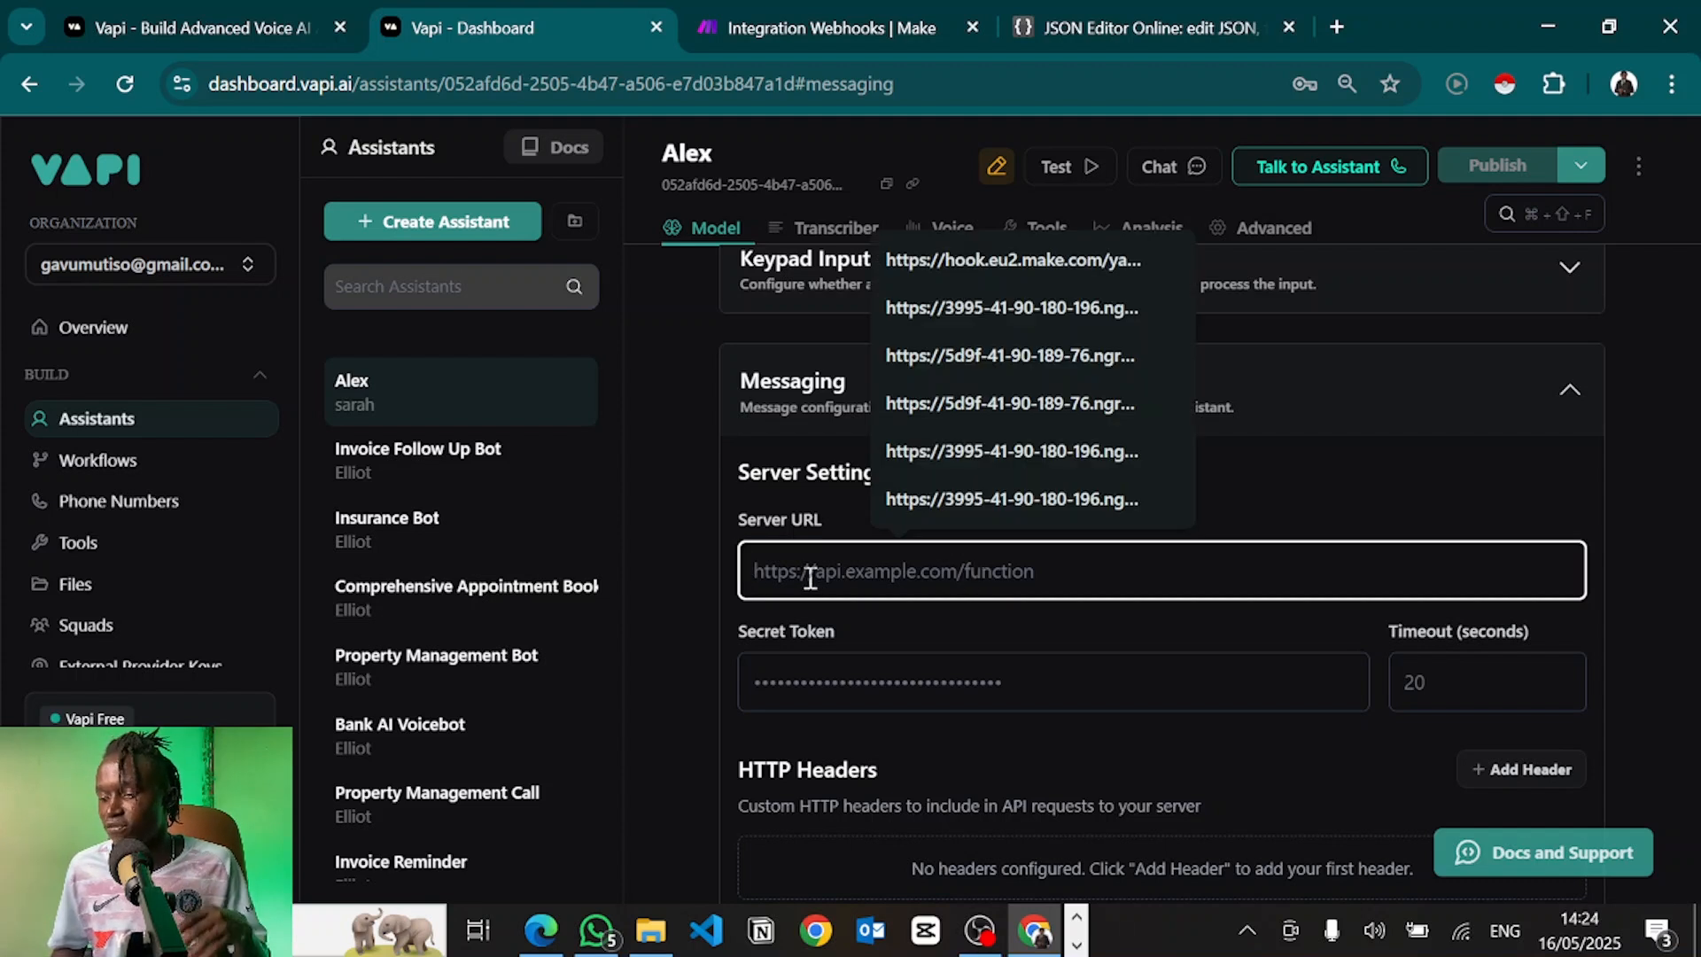
{"action": "left_click", "coordinate": [725, 551]}
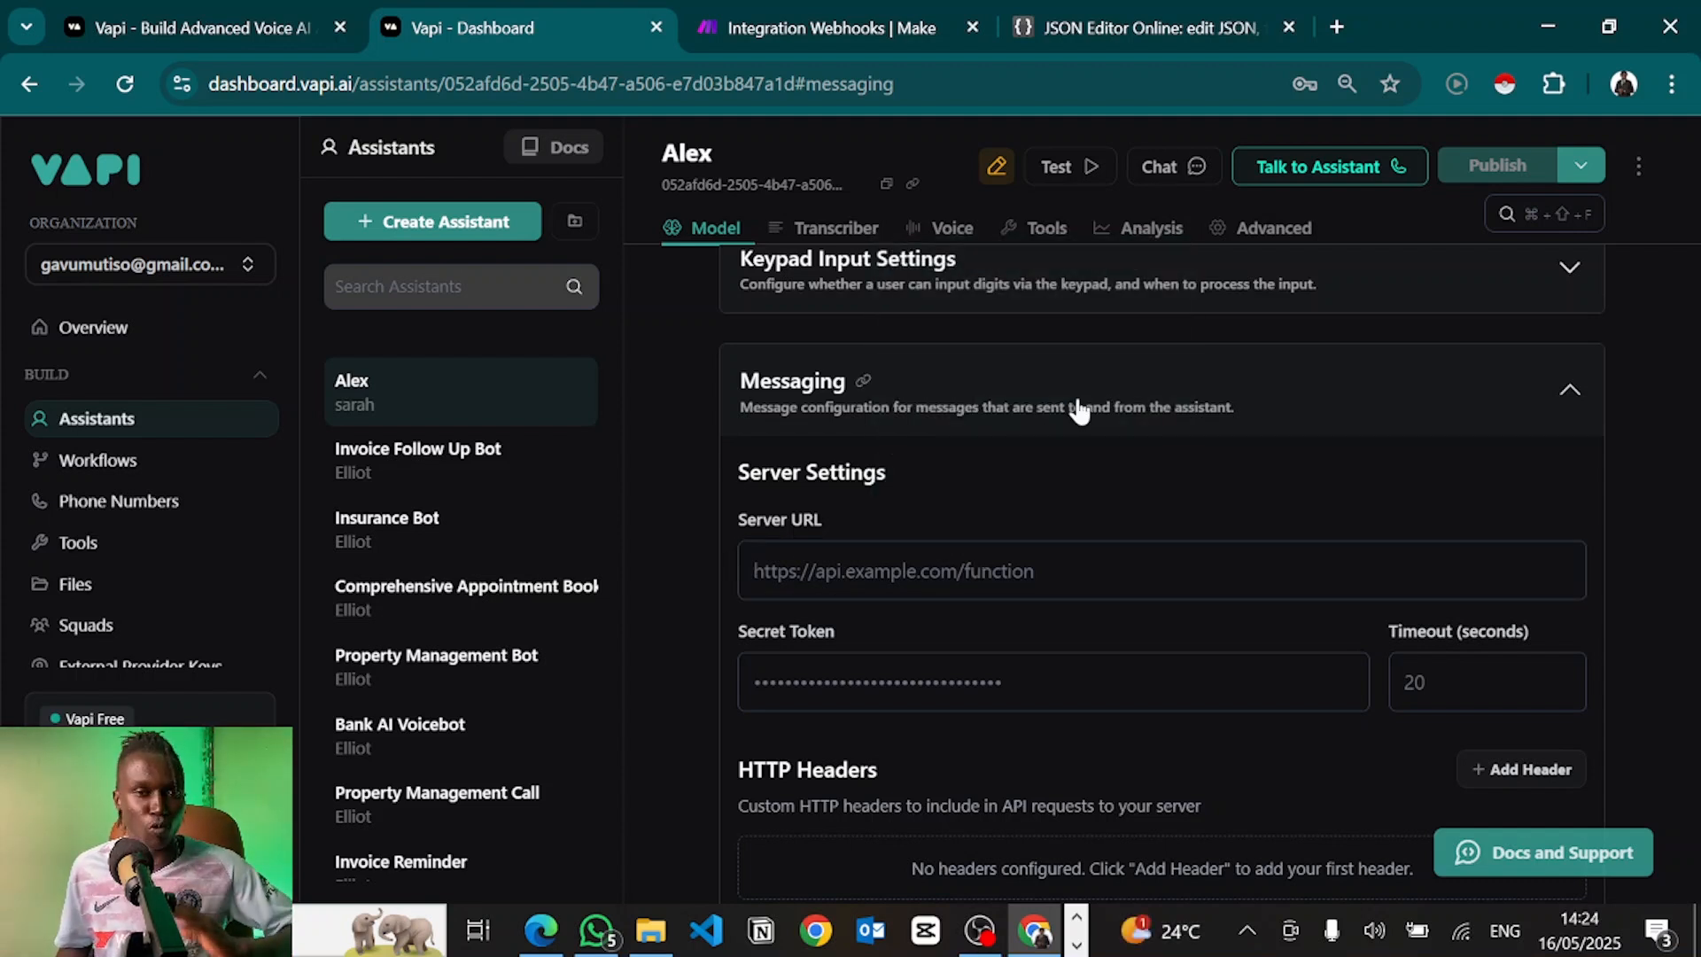
Tick function-call, model-output and tool-calls in the Server Messages event list
{"action": "scroll", "coordinate": [901, 533], "scroll_direction": "down", "scroll_amount": 5}
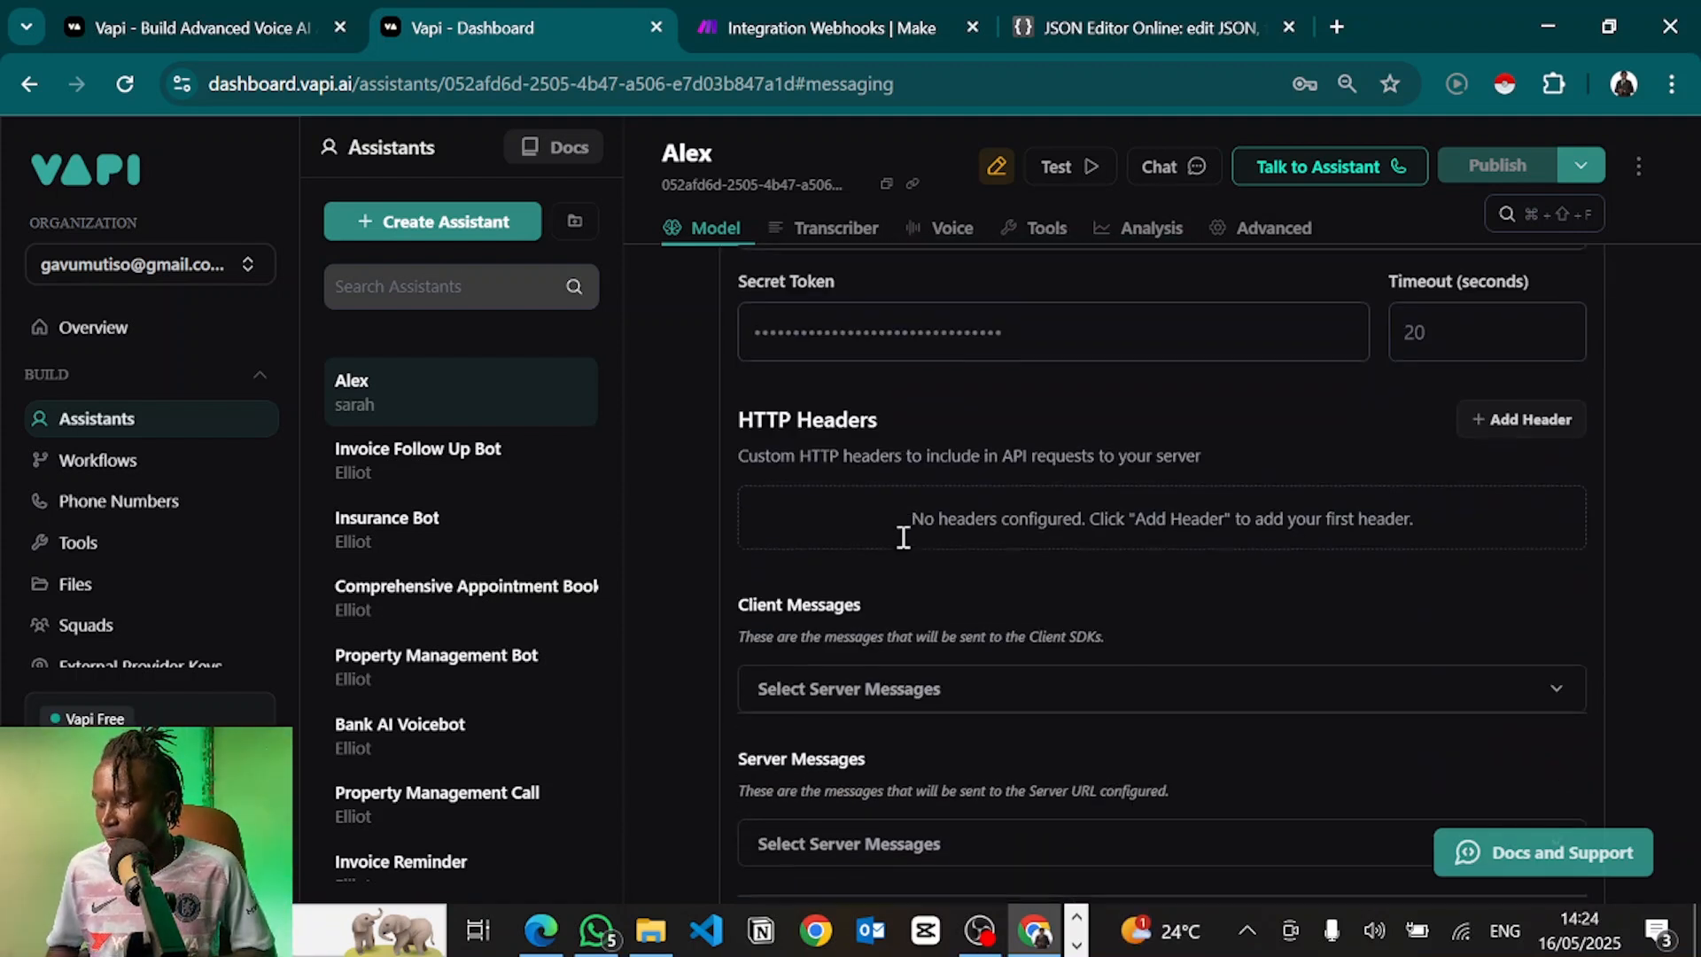
{"action": "scroll", "coordinate": [902, 546], "scroll_direction": "down", "scroll_amount": 1}
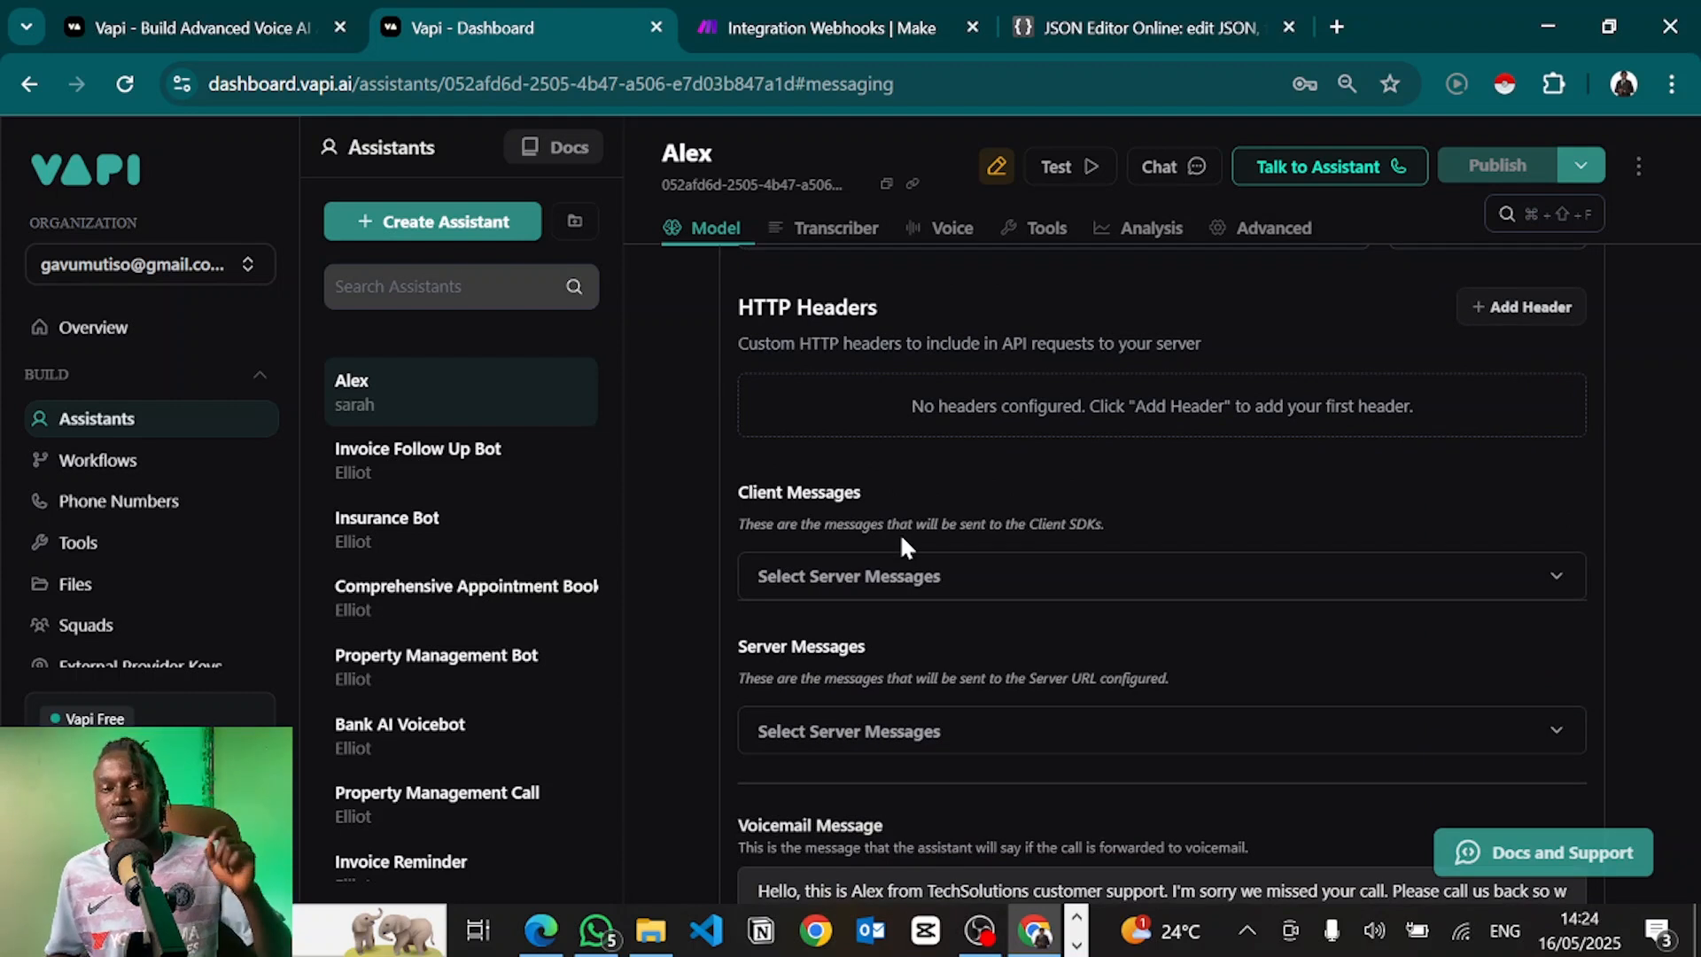
{"action": "scroll", "coordinate": [805, 780], "scroll_direction": "down", "scroll_amount": 2}
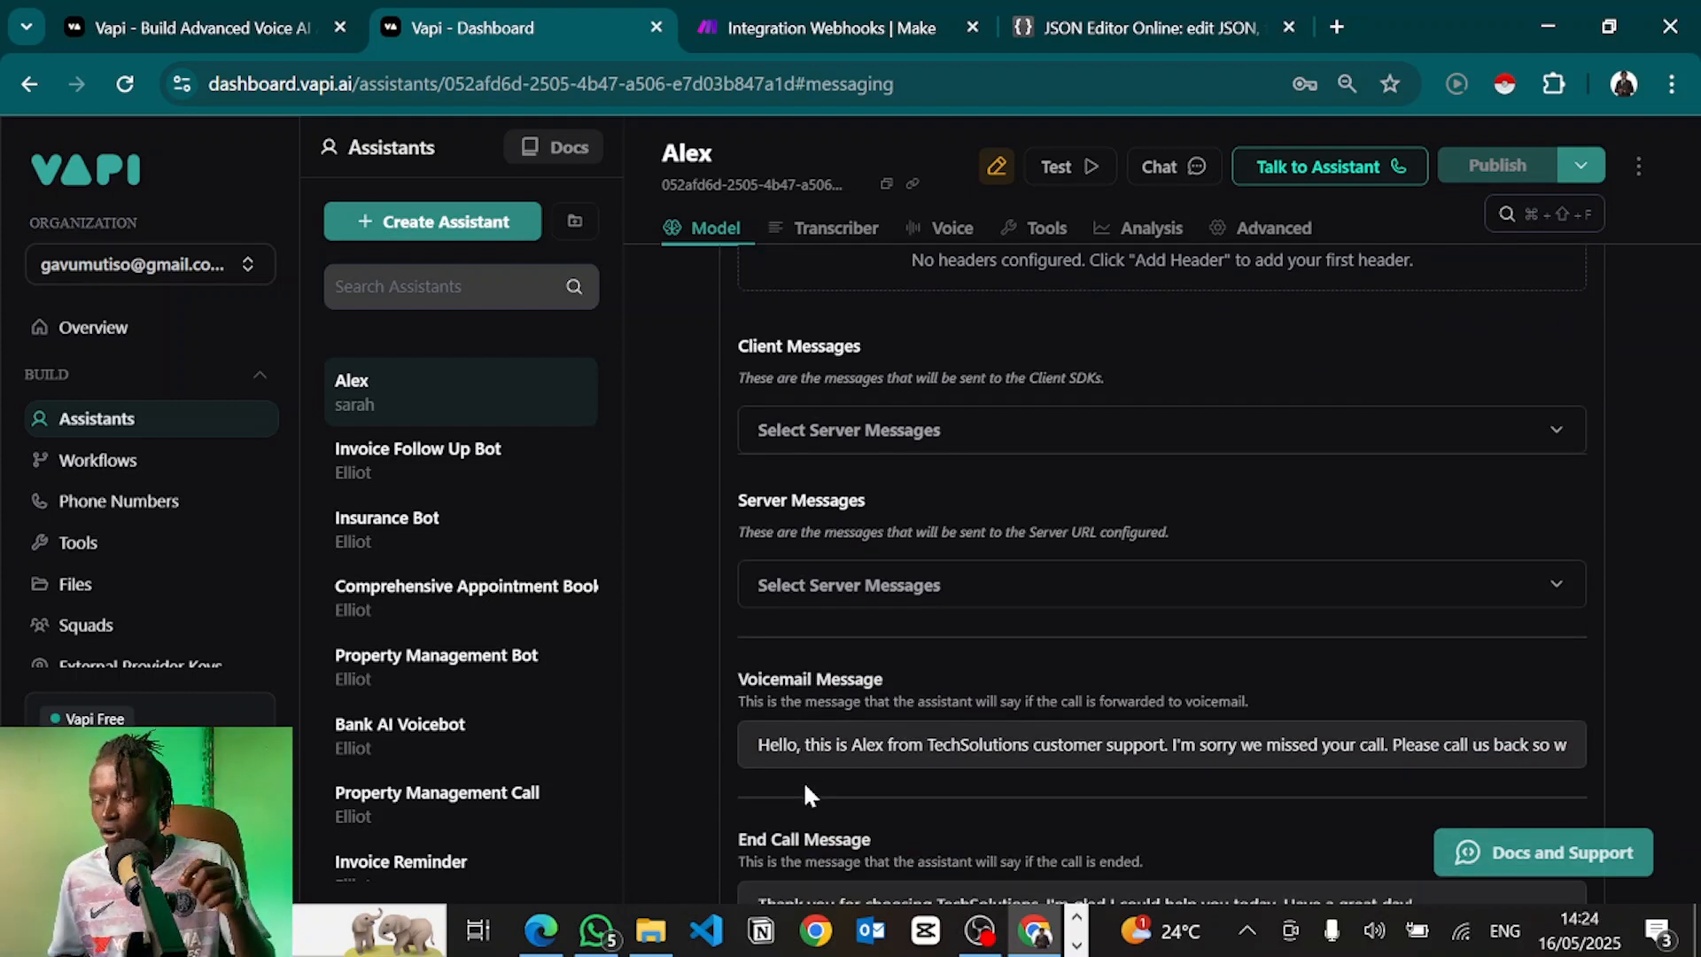
{"action": "left_click", "coordinate": [801, 600]}
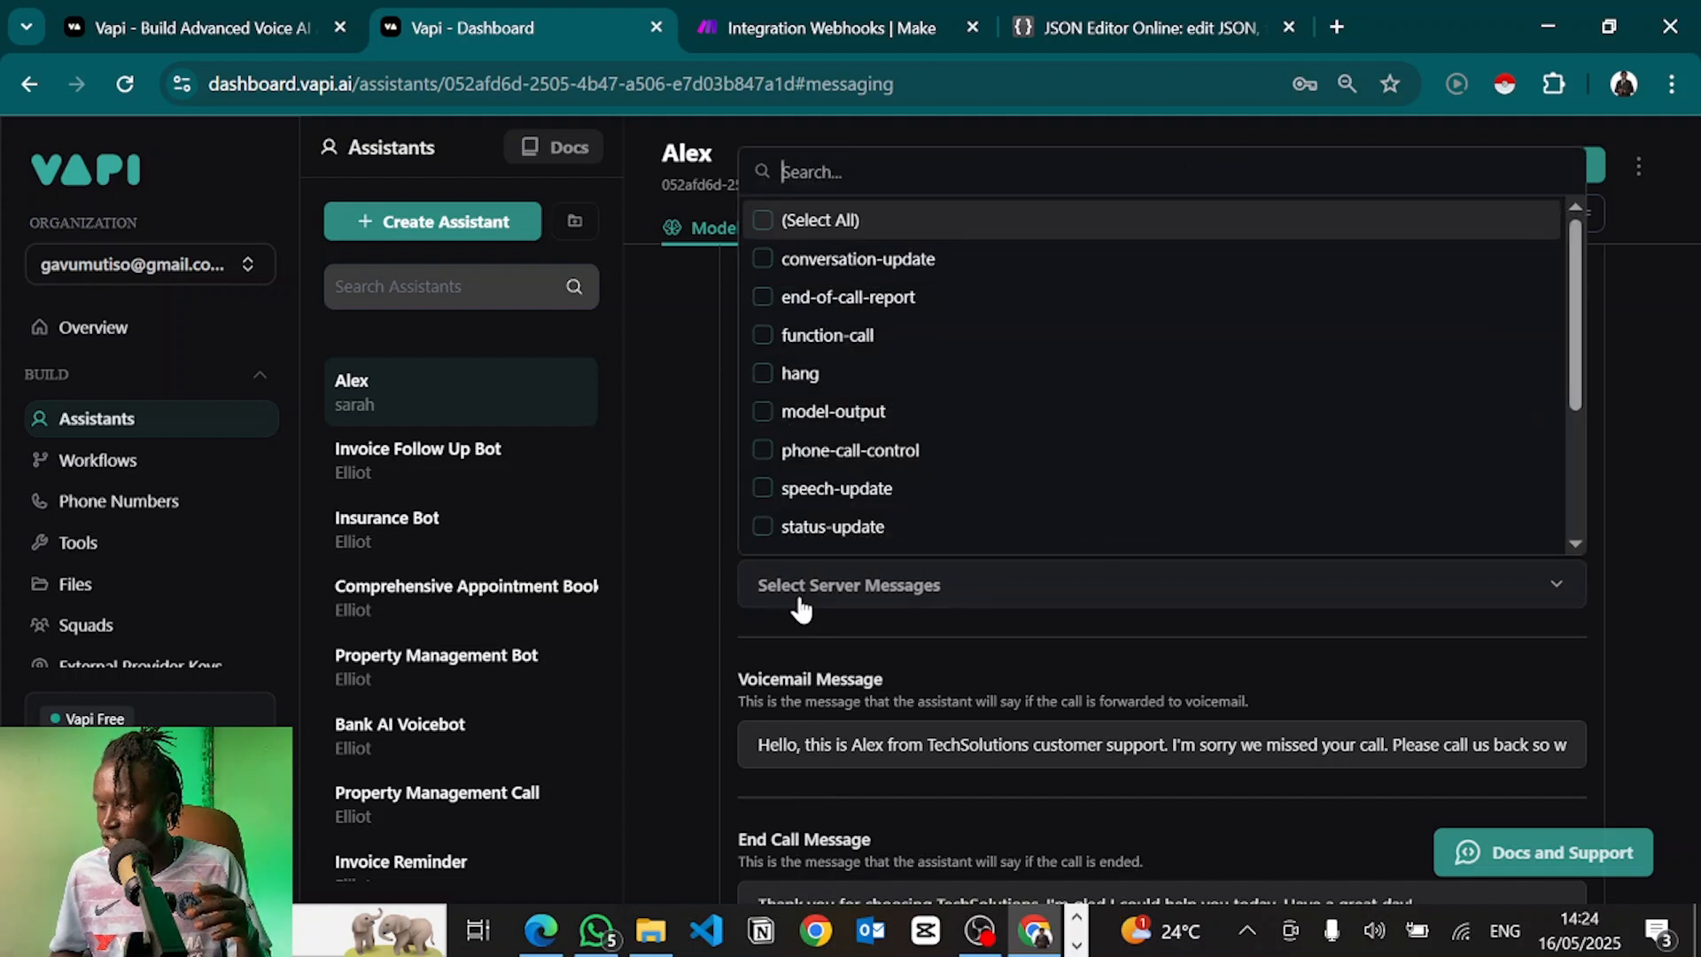
{"action": "left_click", "coordinate": [817, 306]}
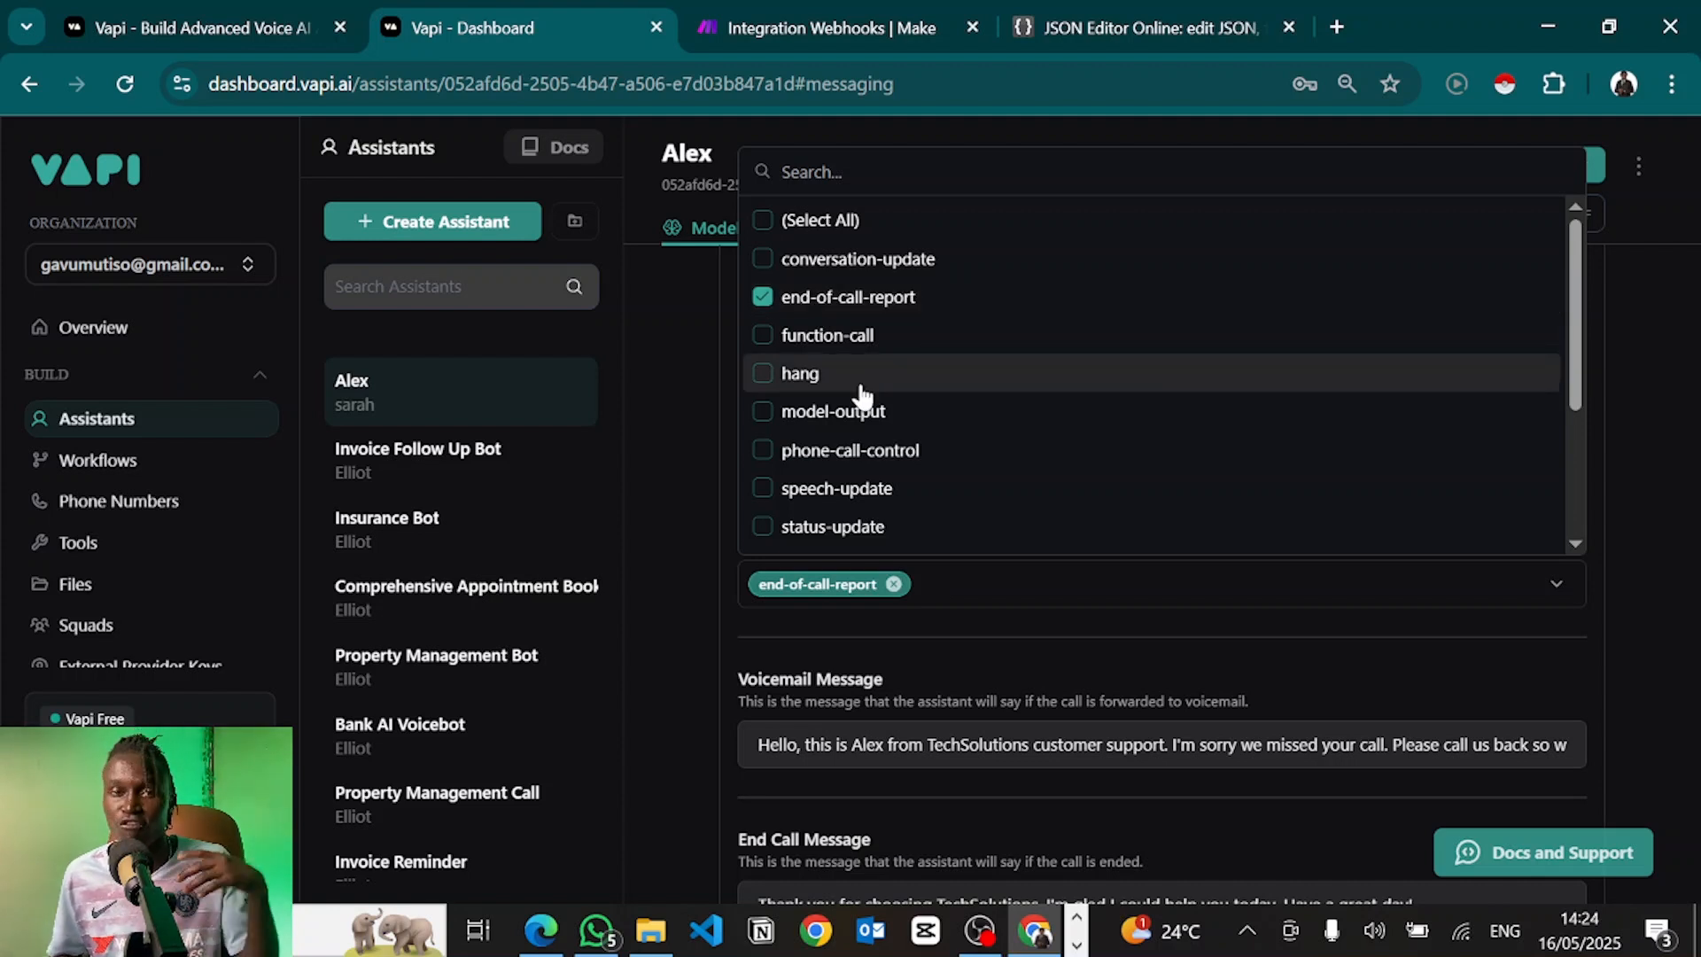
{"action": "scroll", "coordinate": [821, 376], "scroll_direction": "down", "scroll_amount": 1}
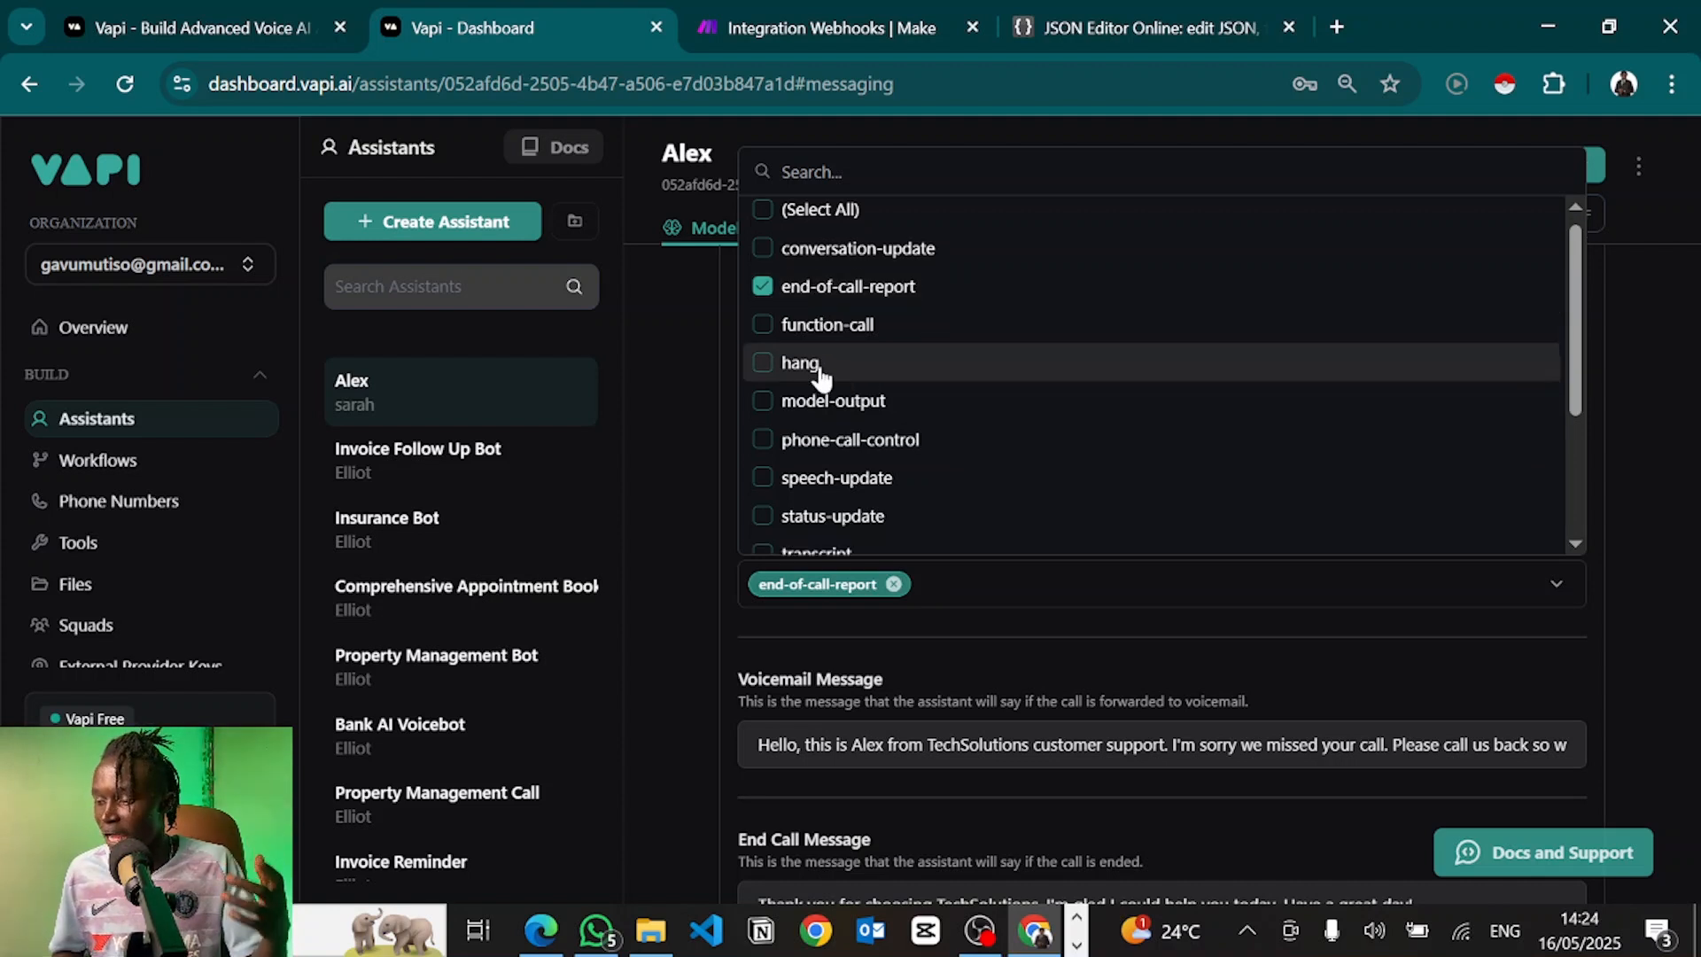
{"action": "left_click", "coordinate": [821, 371]}
{"action": "scroll", "coordinate": [785, 306], "scroll_direction": "down", "scroll_amount": 1}
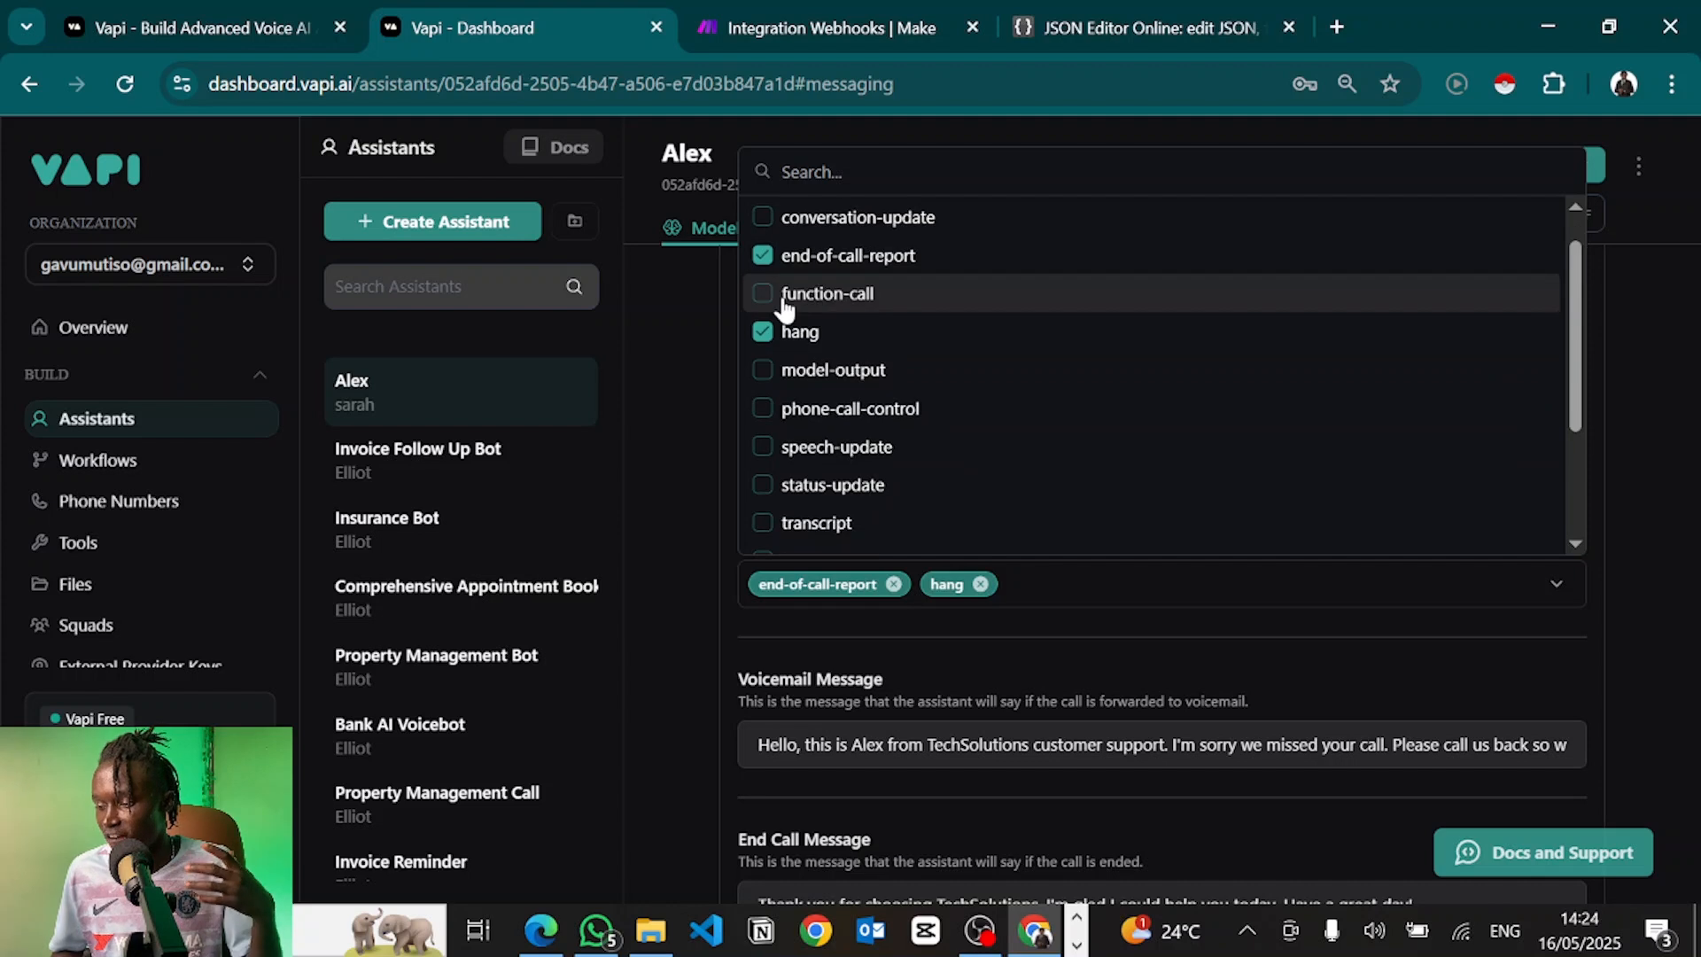
{"action": "left_click", "coordinate": [785, 302]}
{"action": "scroll", "coordinate": [790, 337], "scroll_direction": "down", "scroll_amount": 1}
{"action": "left_click", "coordinate": [801, 355]}
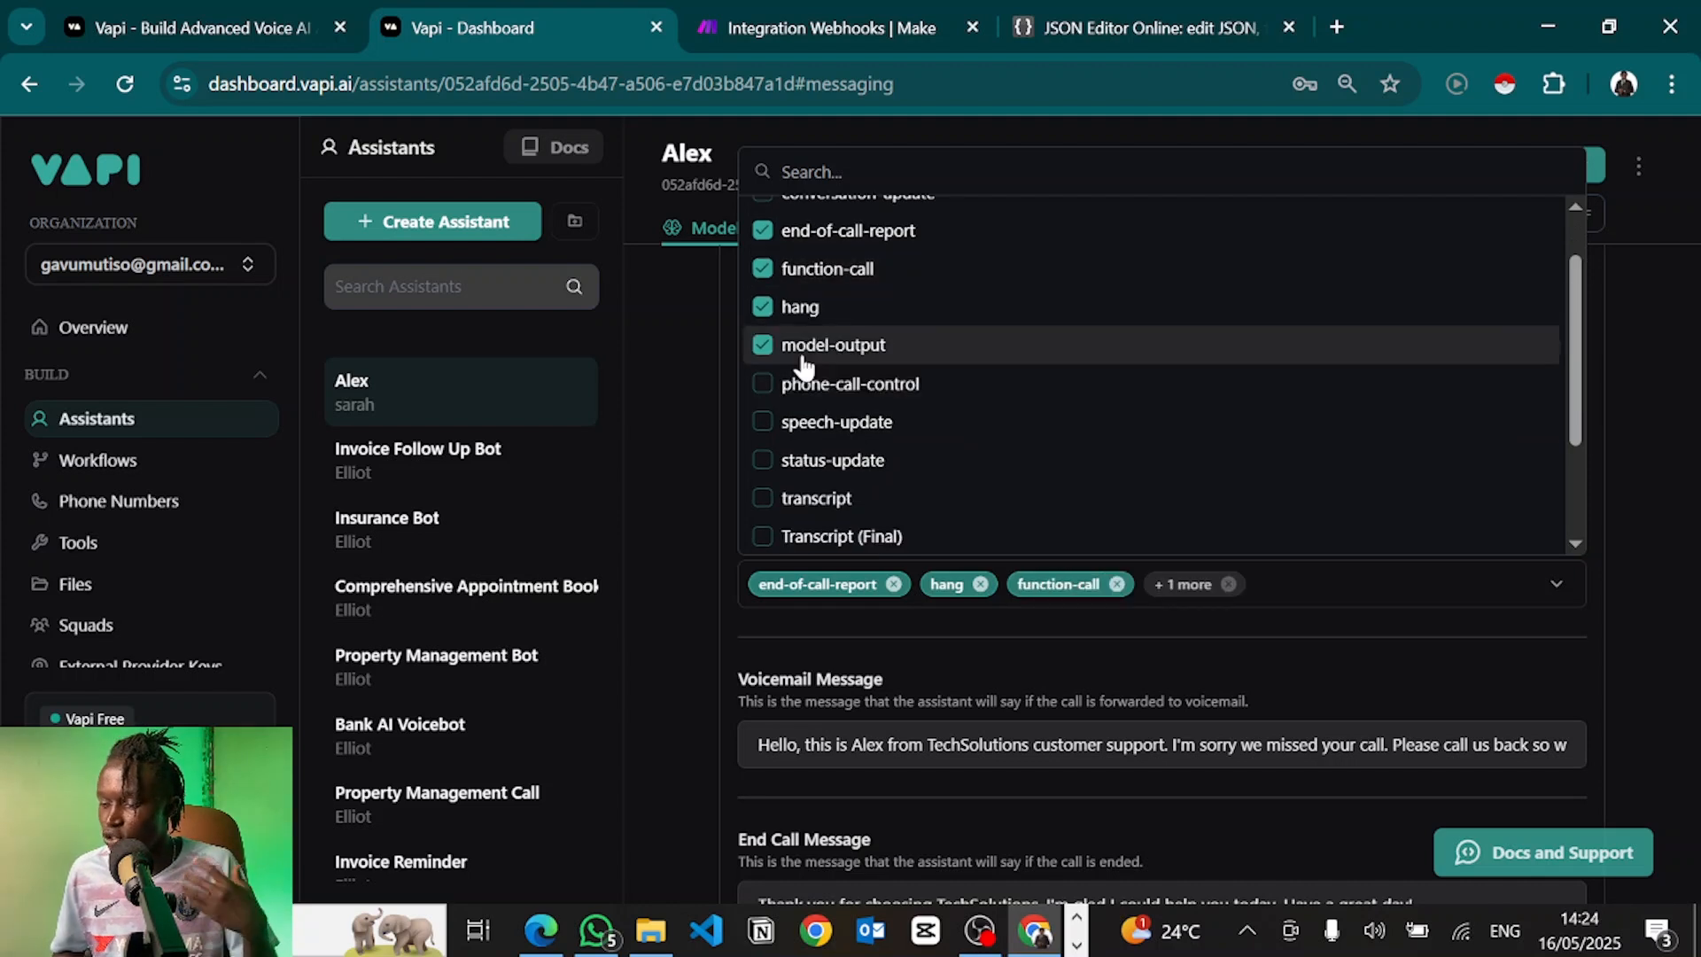
{"action": "scroll", "coordinate": [869, 389], "scroll_direction": "down", "scroll_amount": 3}
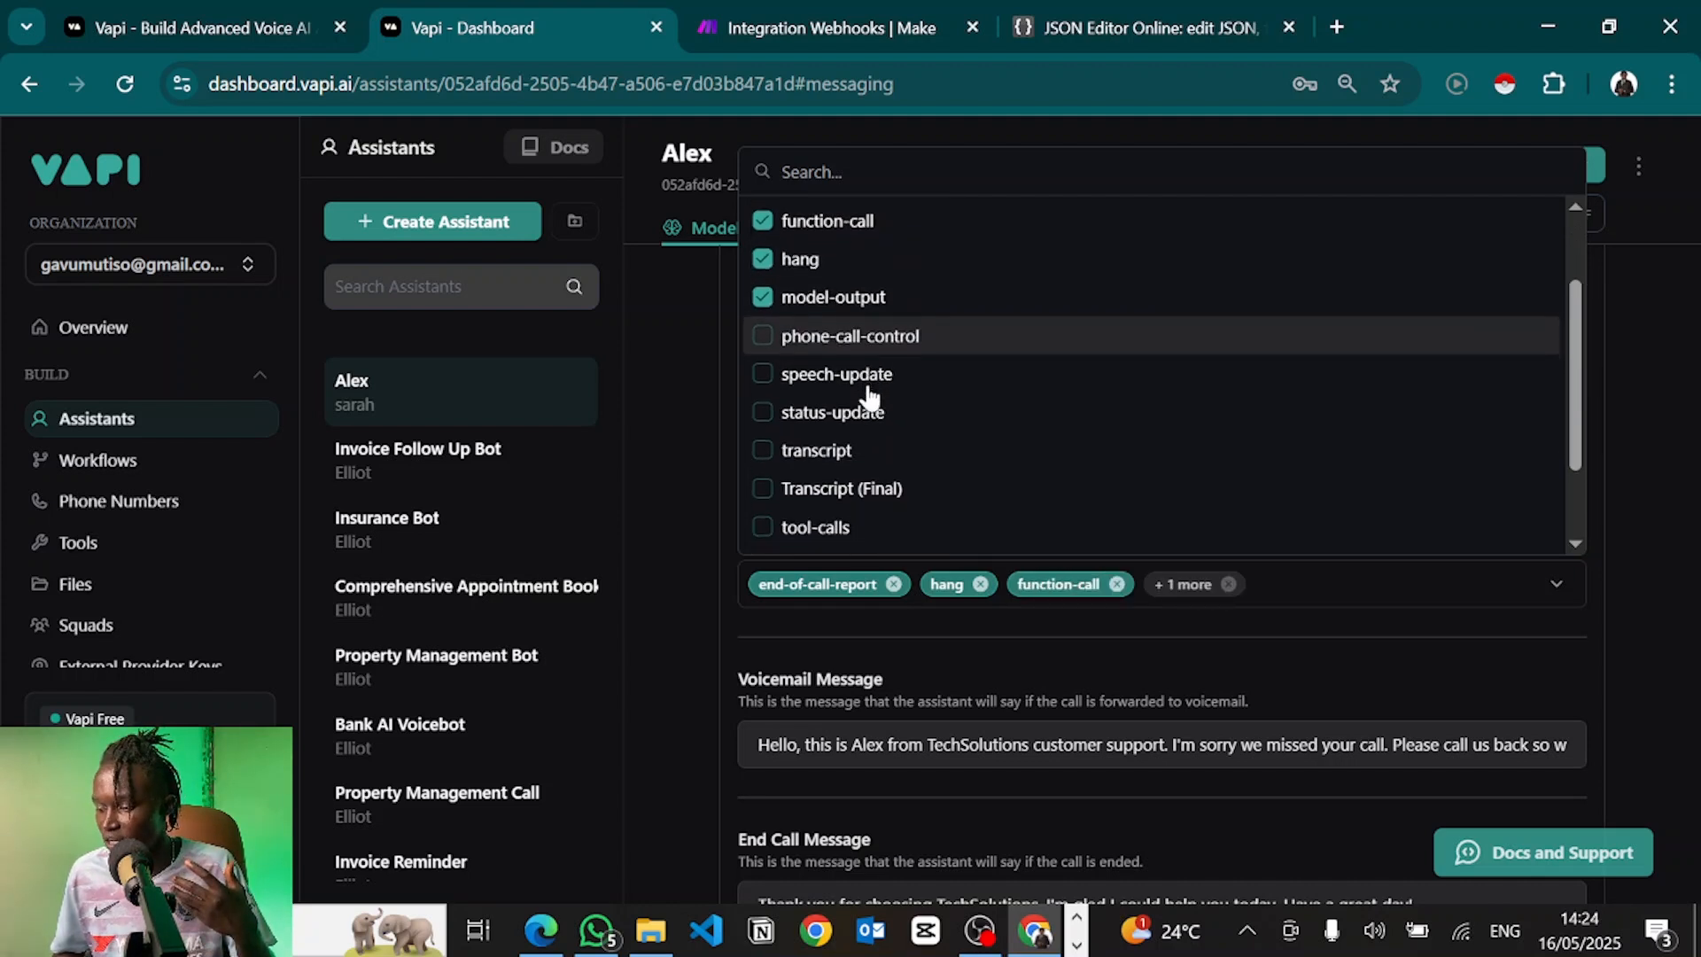
{"action": "left_click", "coordinate": [827, 448]}
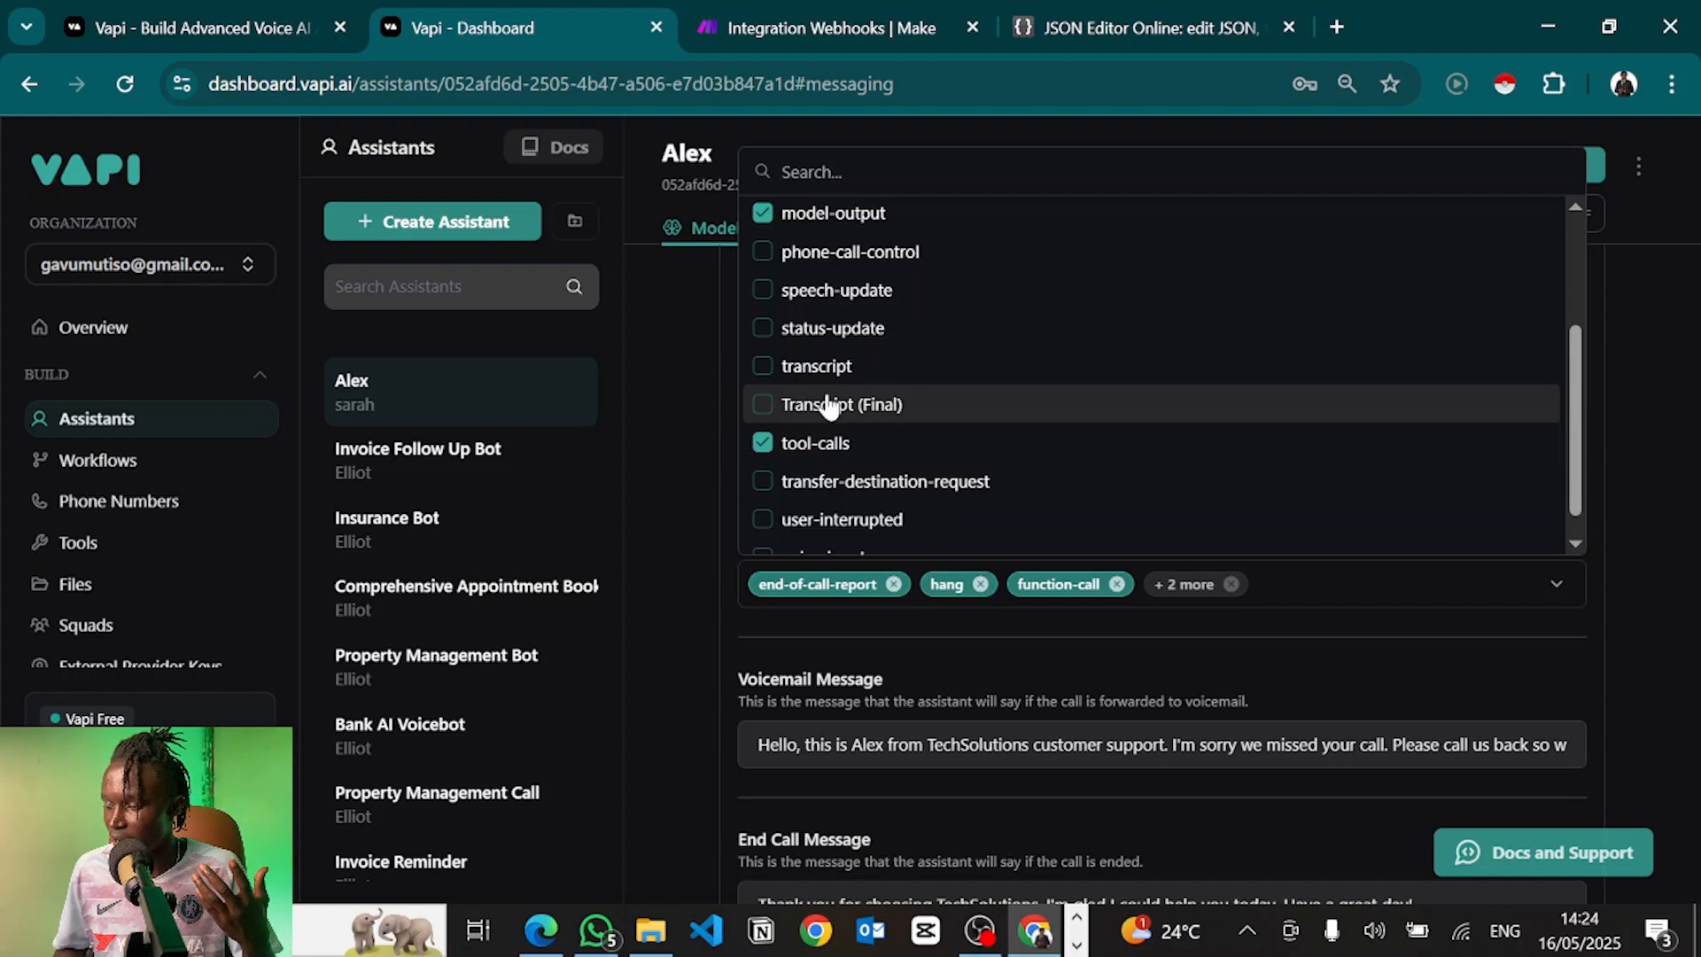
{"action": "scroll", "coordinate": [814, 390], "scroll_direction": "down", "scroll_amount": 1}
{"action": "scroll", "coordinate": [808, 434], "scroll_direction": "up", "scroll_amount": 5}
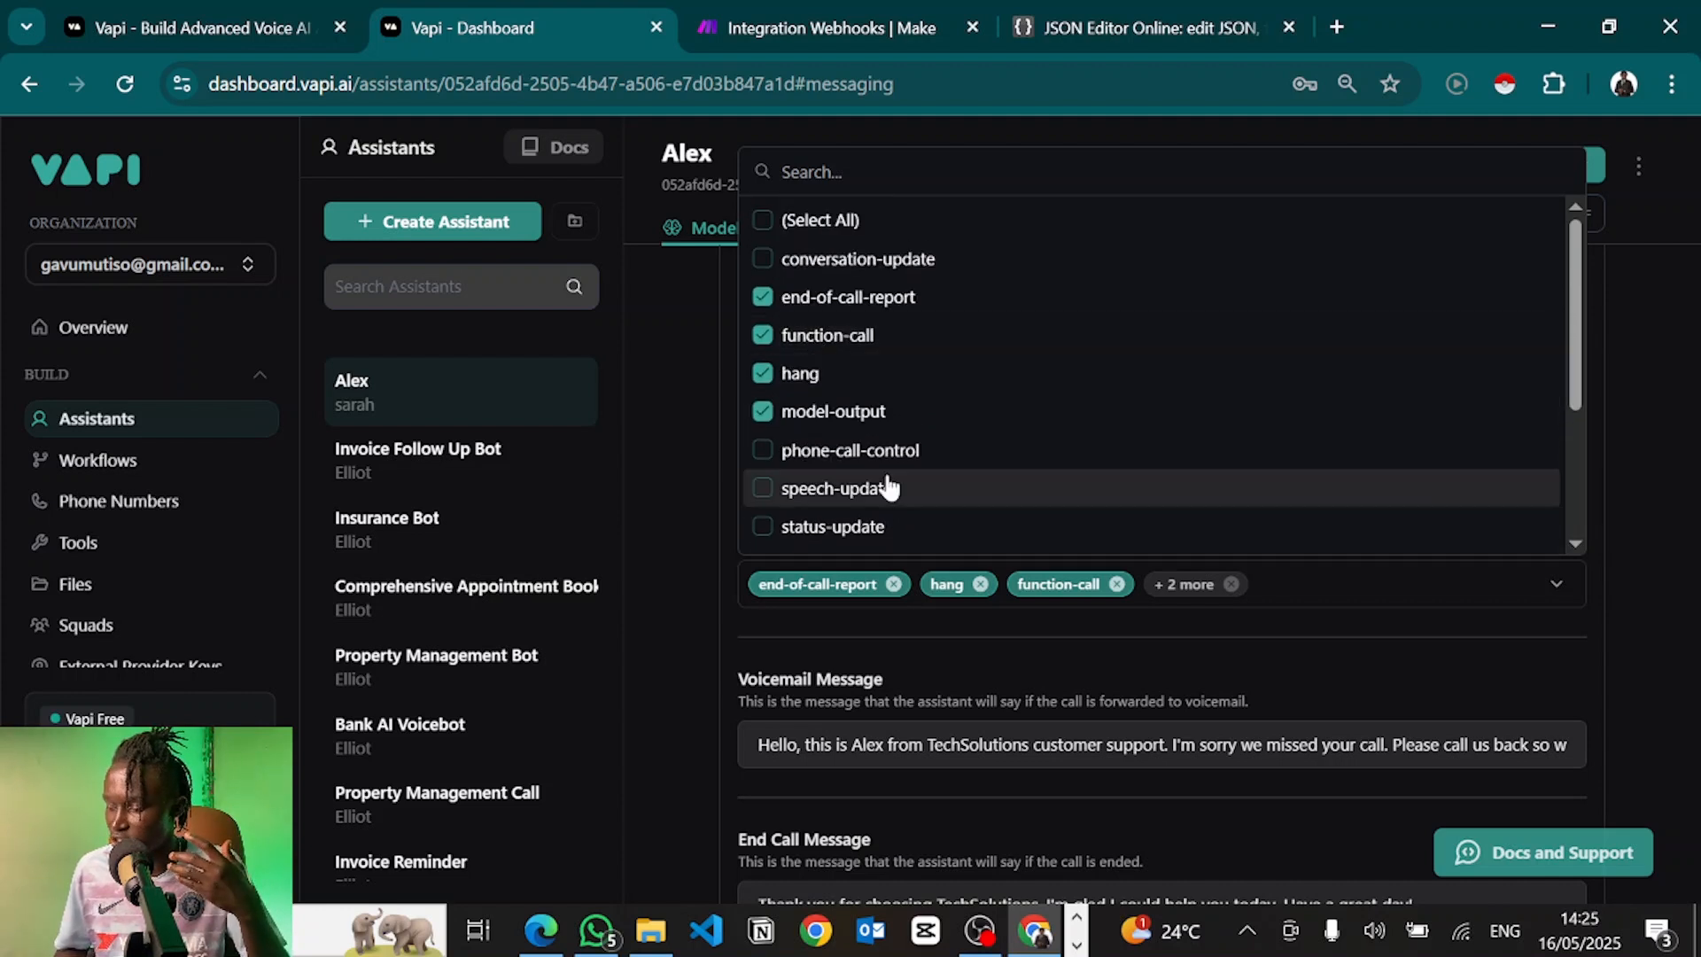
{"action": "left_click", "coordinate": [713, 576]}
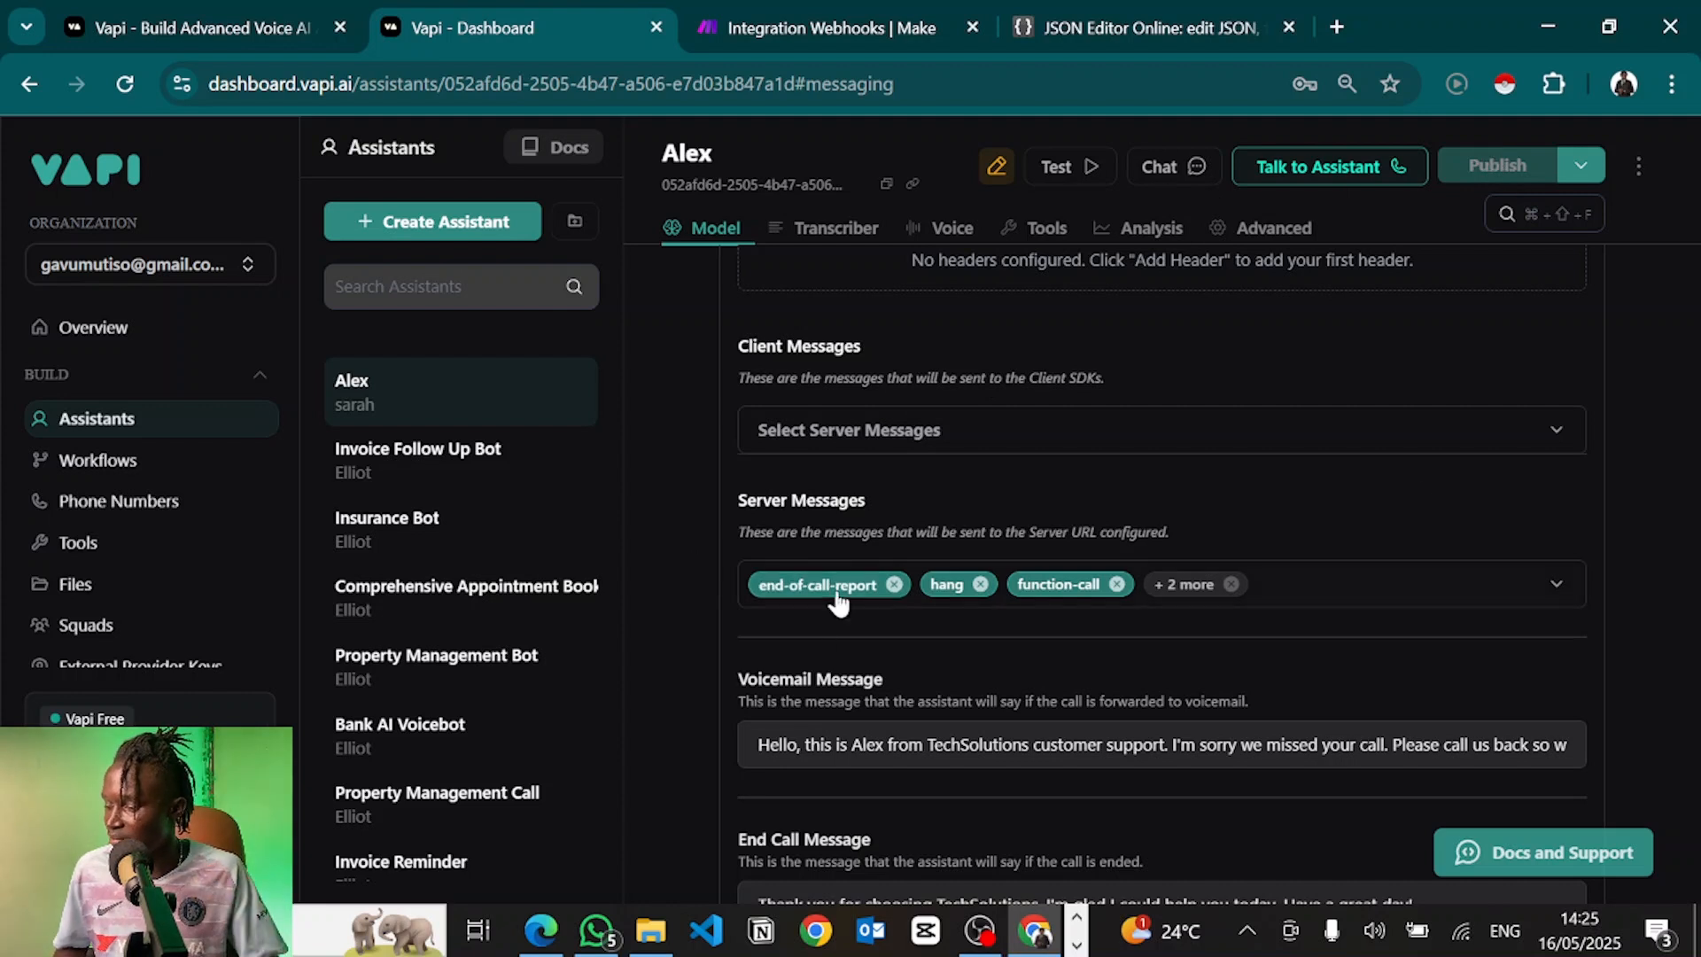
Go to the Phone Numbers page from the sidebar
{"action": "scroll", "coordinate": [745, 567], "scroll_direction": "down", "scroll_amount": 1}
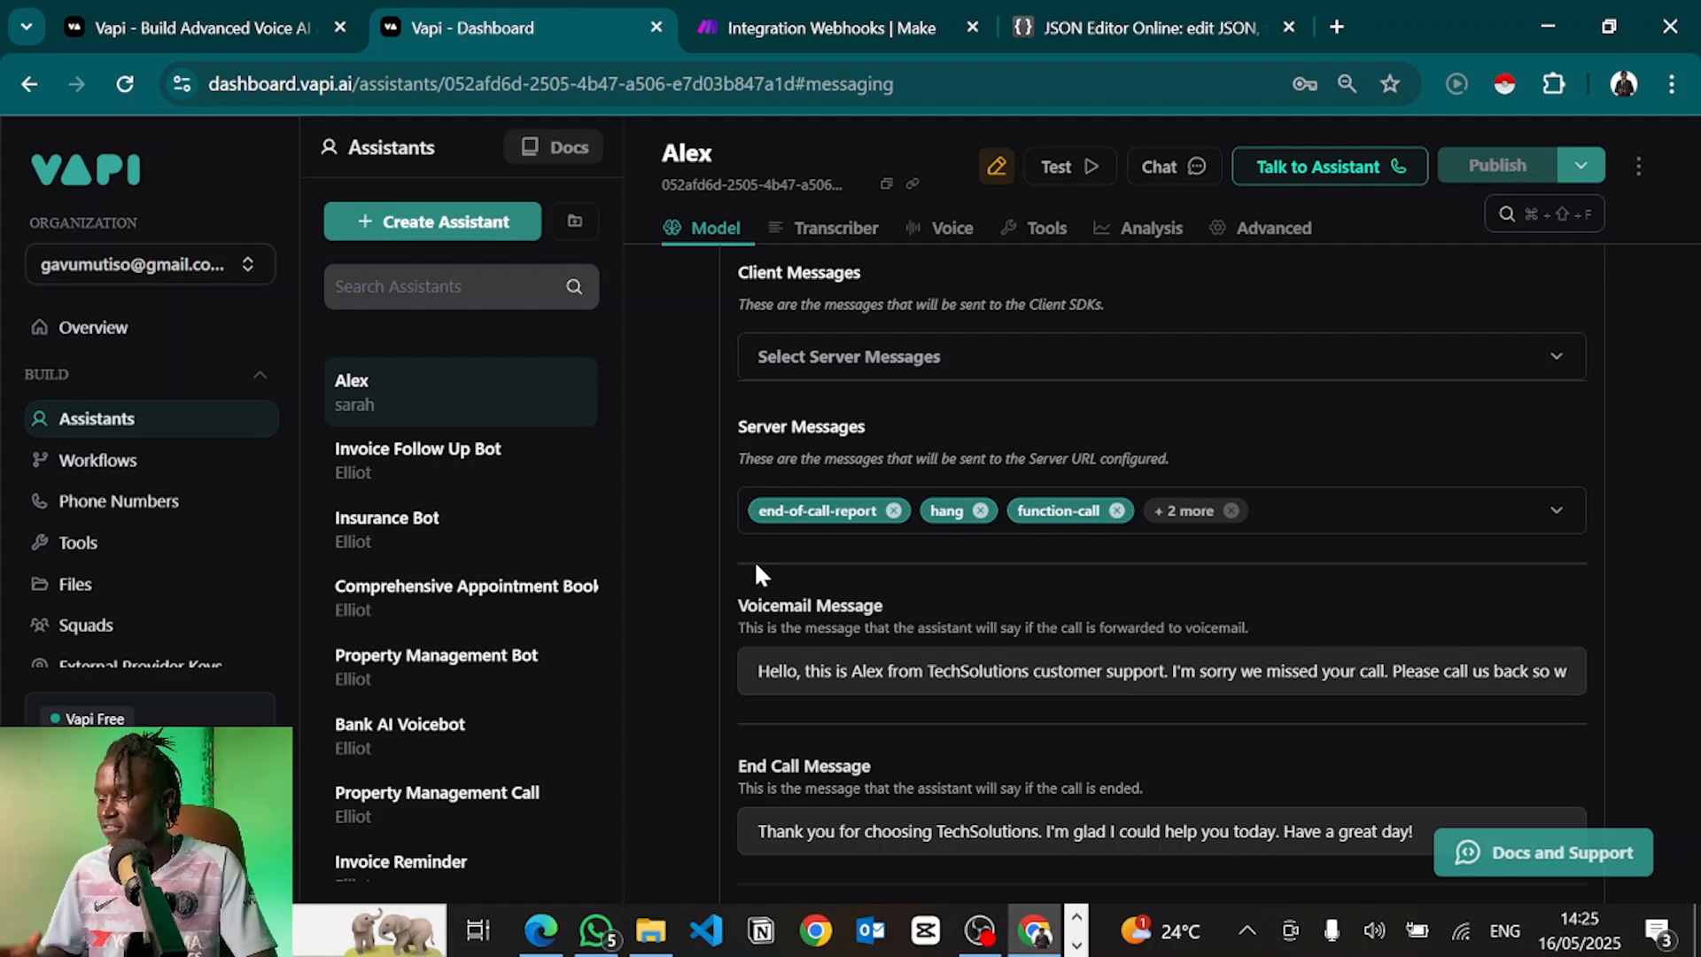
{"action": "left_click", "coordinate": [758, 567]}
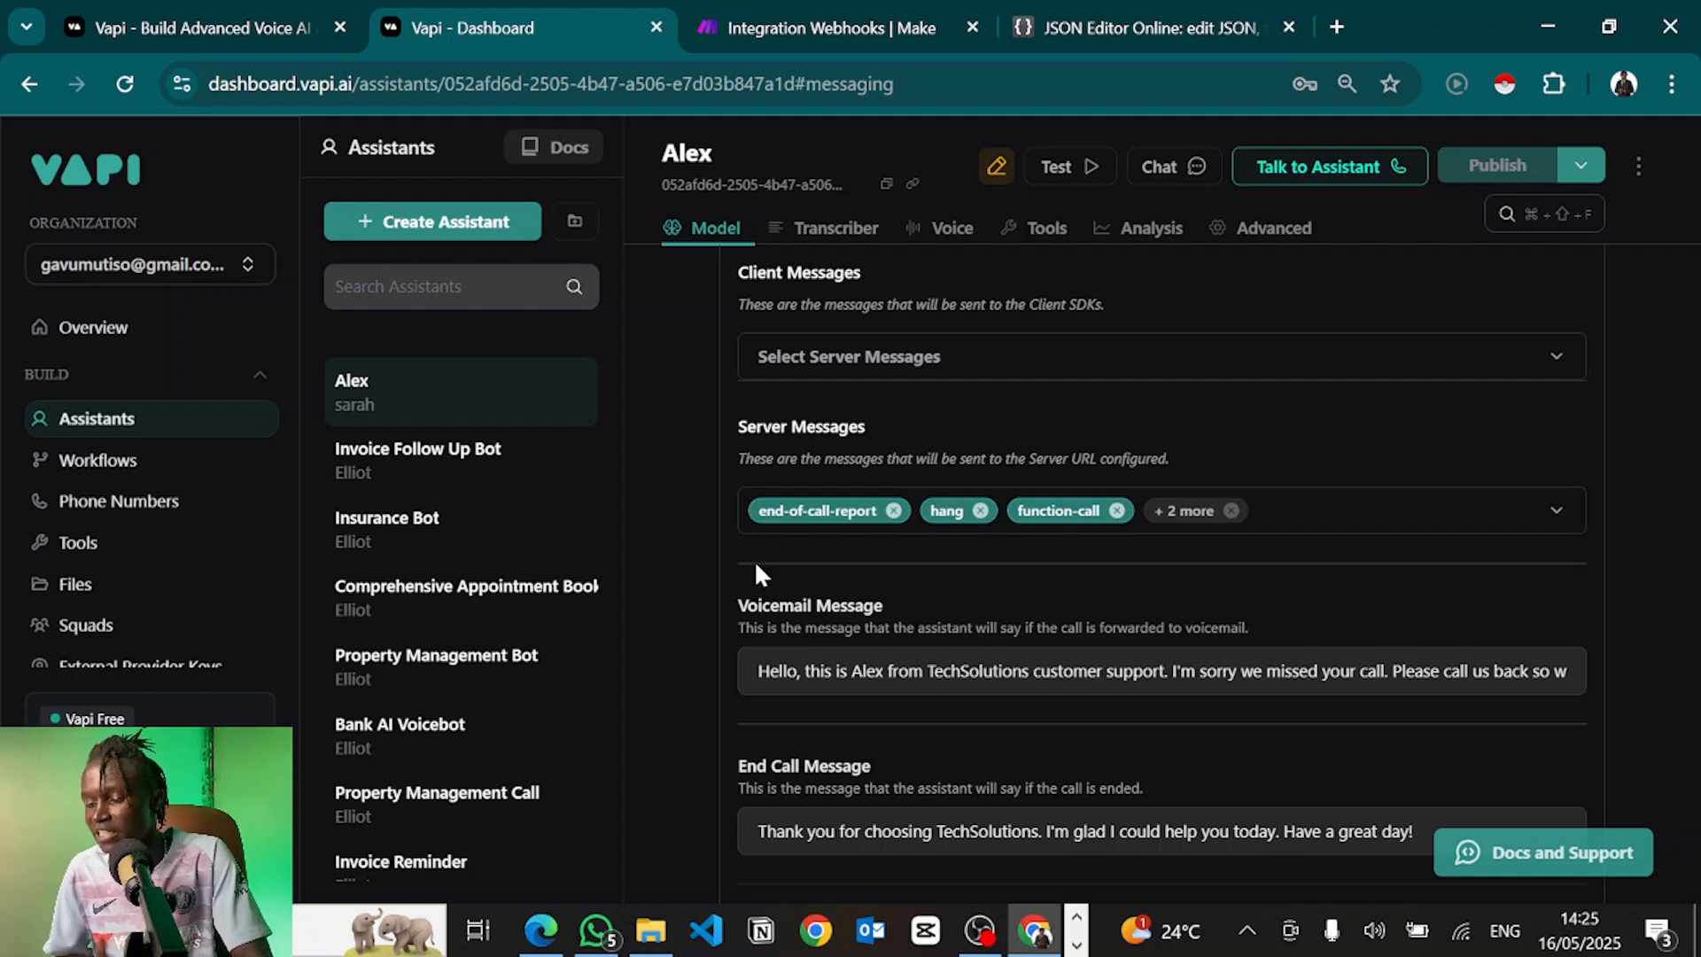
{"action": "scroll", "coordinate": [133, 425], "scroll_direction": "down", "scroll_amount": 1}
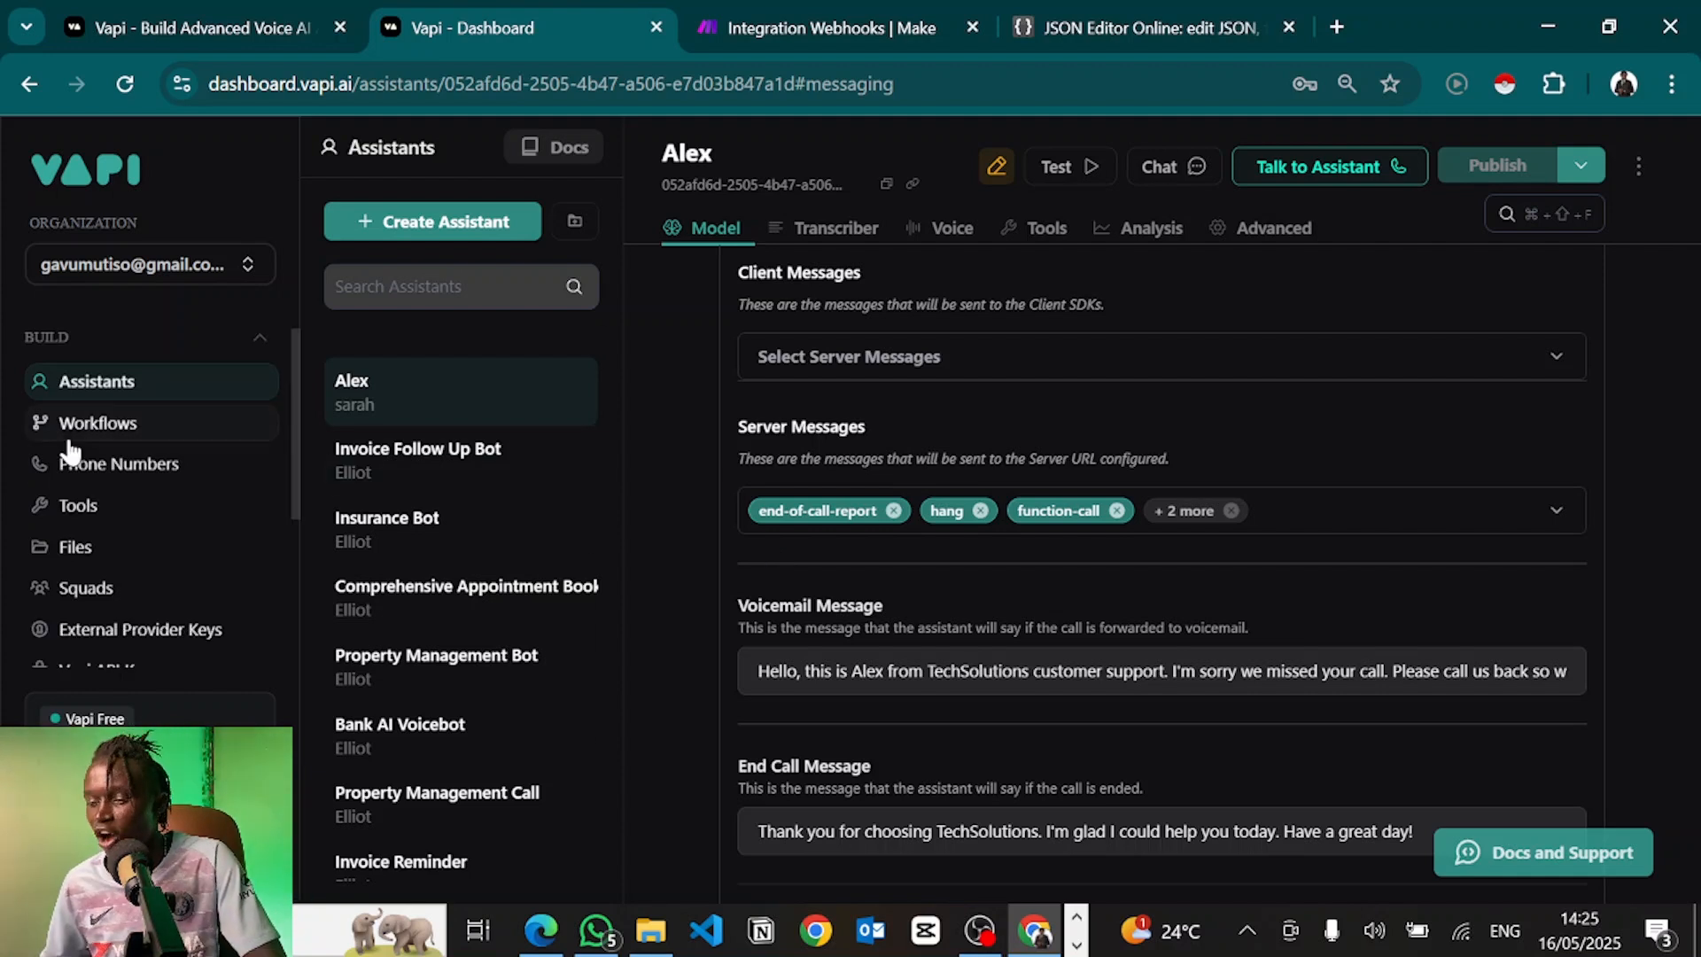
{"action": "scroll", "coordinate": [102, 496], "scroll_direction": "up", "scroll_amount": 1}
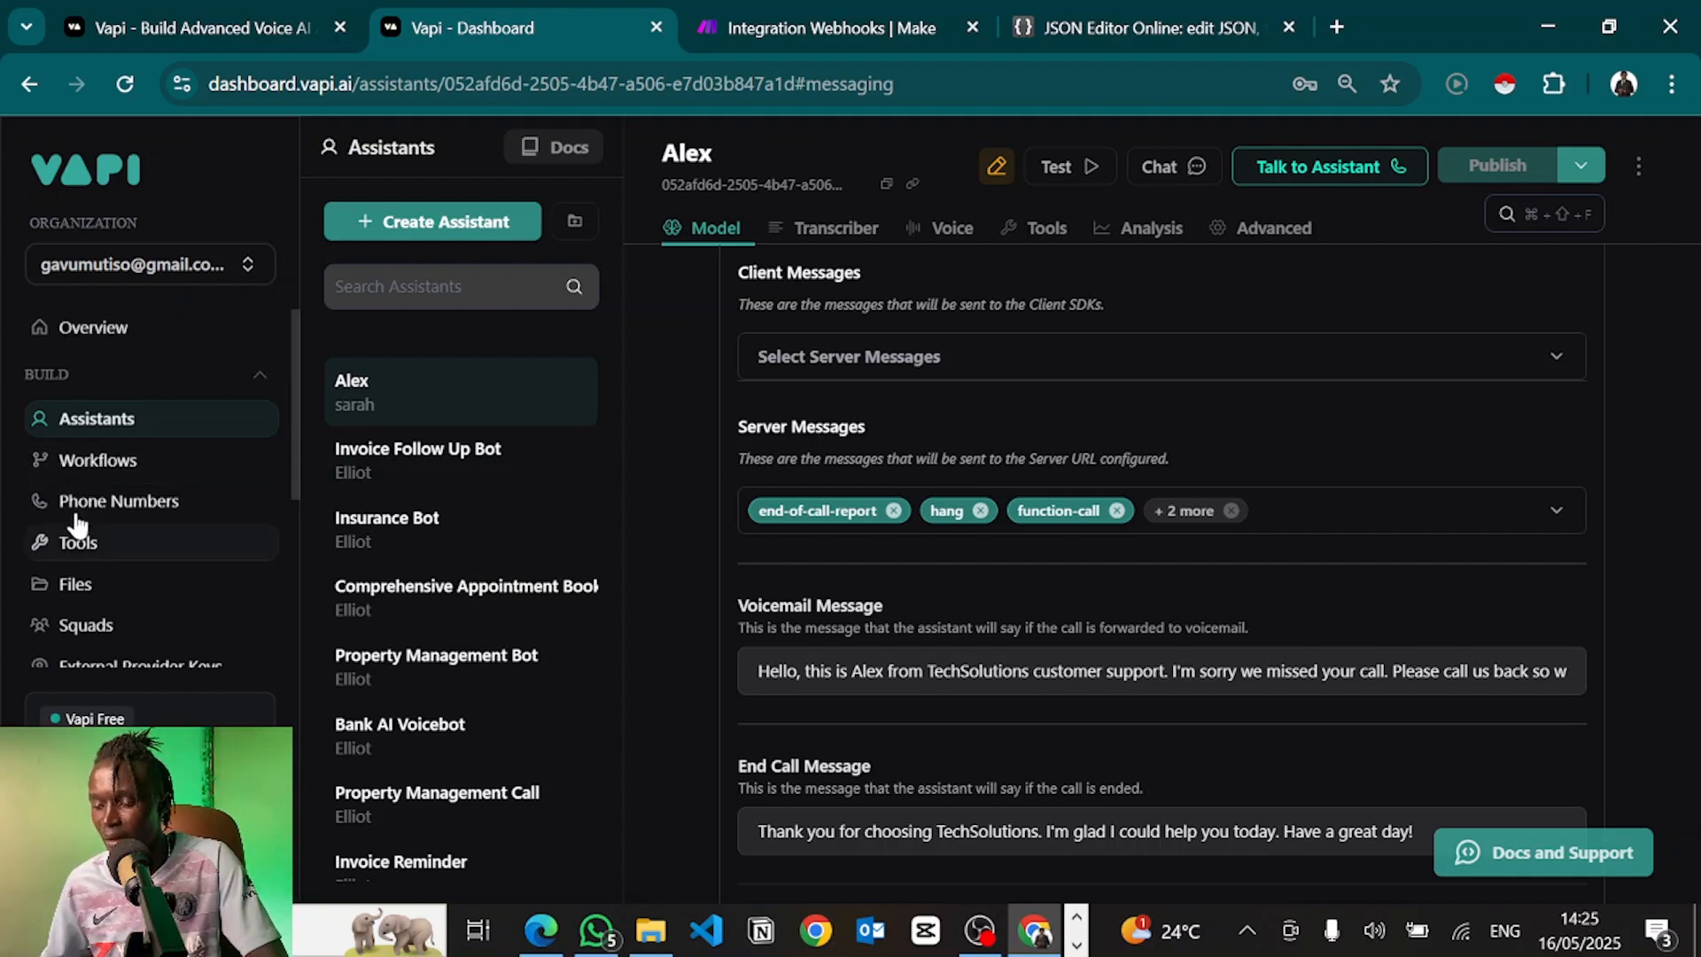
{"action": "scroll", "coordinate": [69, 589], "scroll_direction": "down", "scroll_amount": 1}
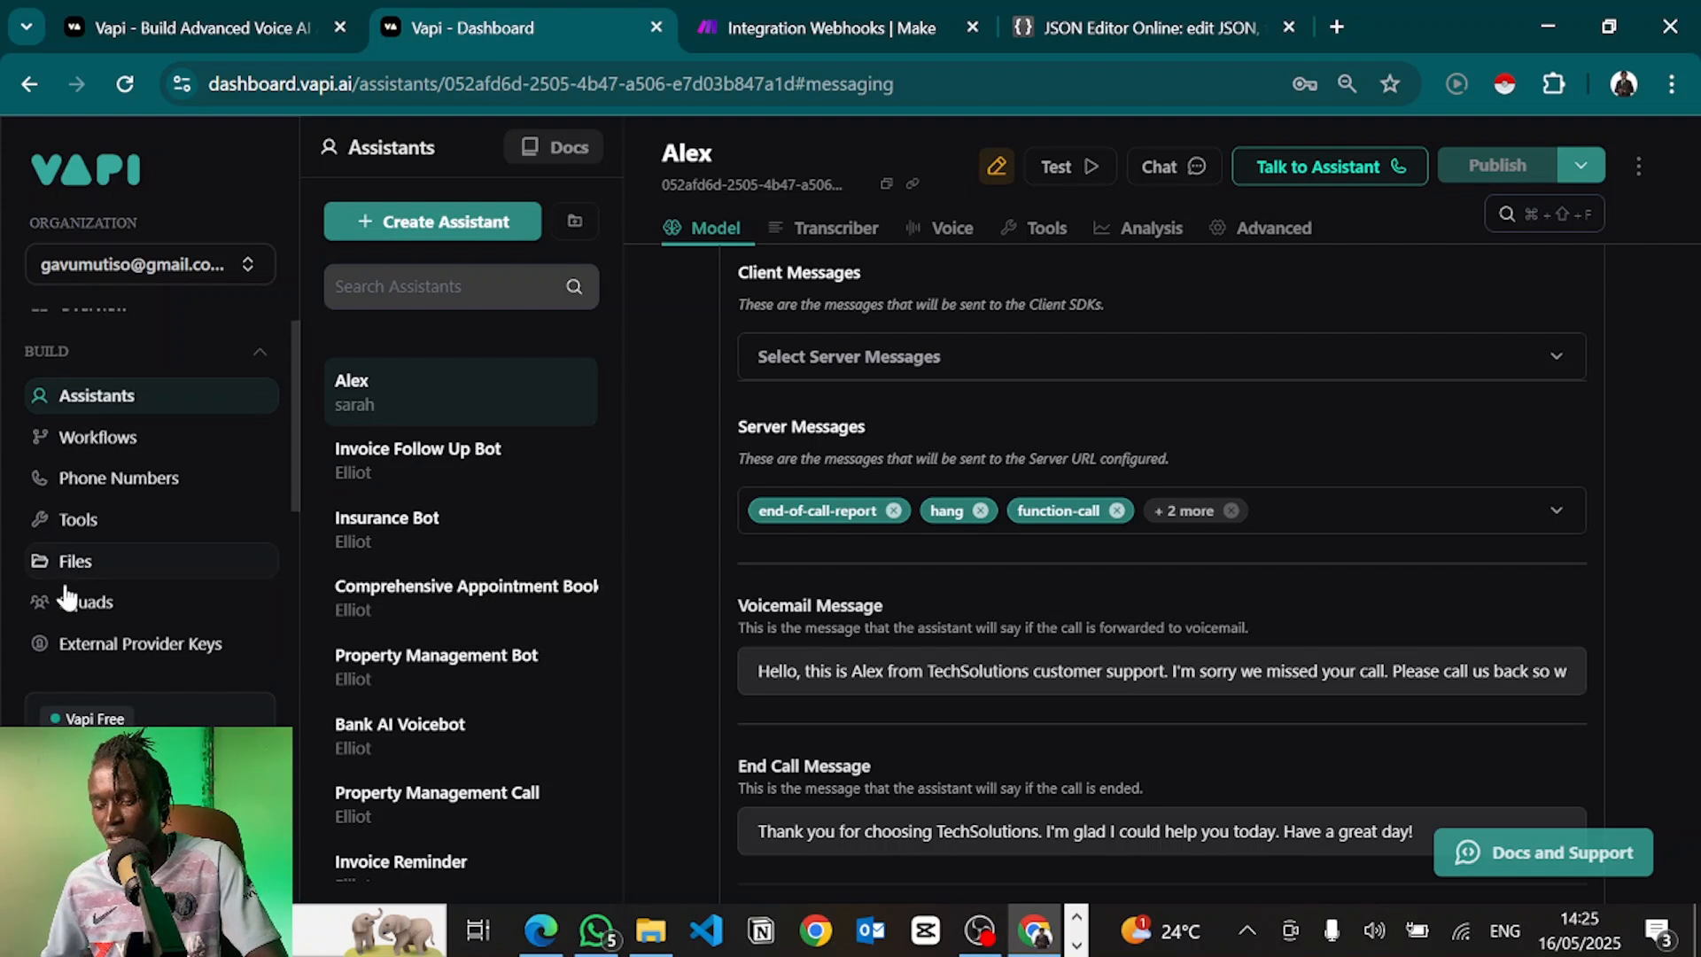
{"action": "left_click", "coordinate": [62, 494]}
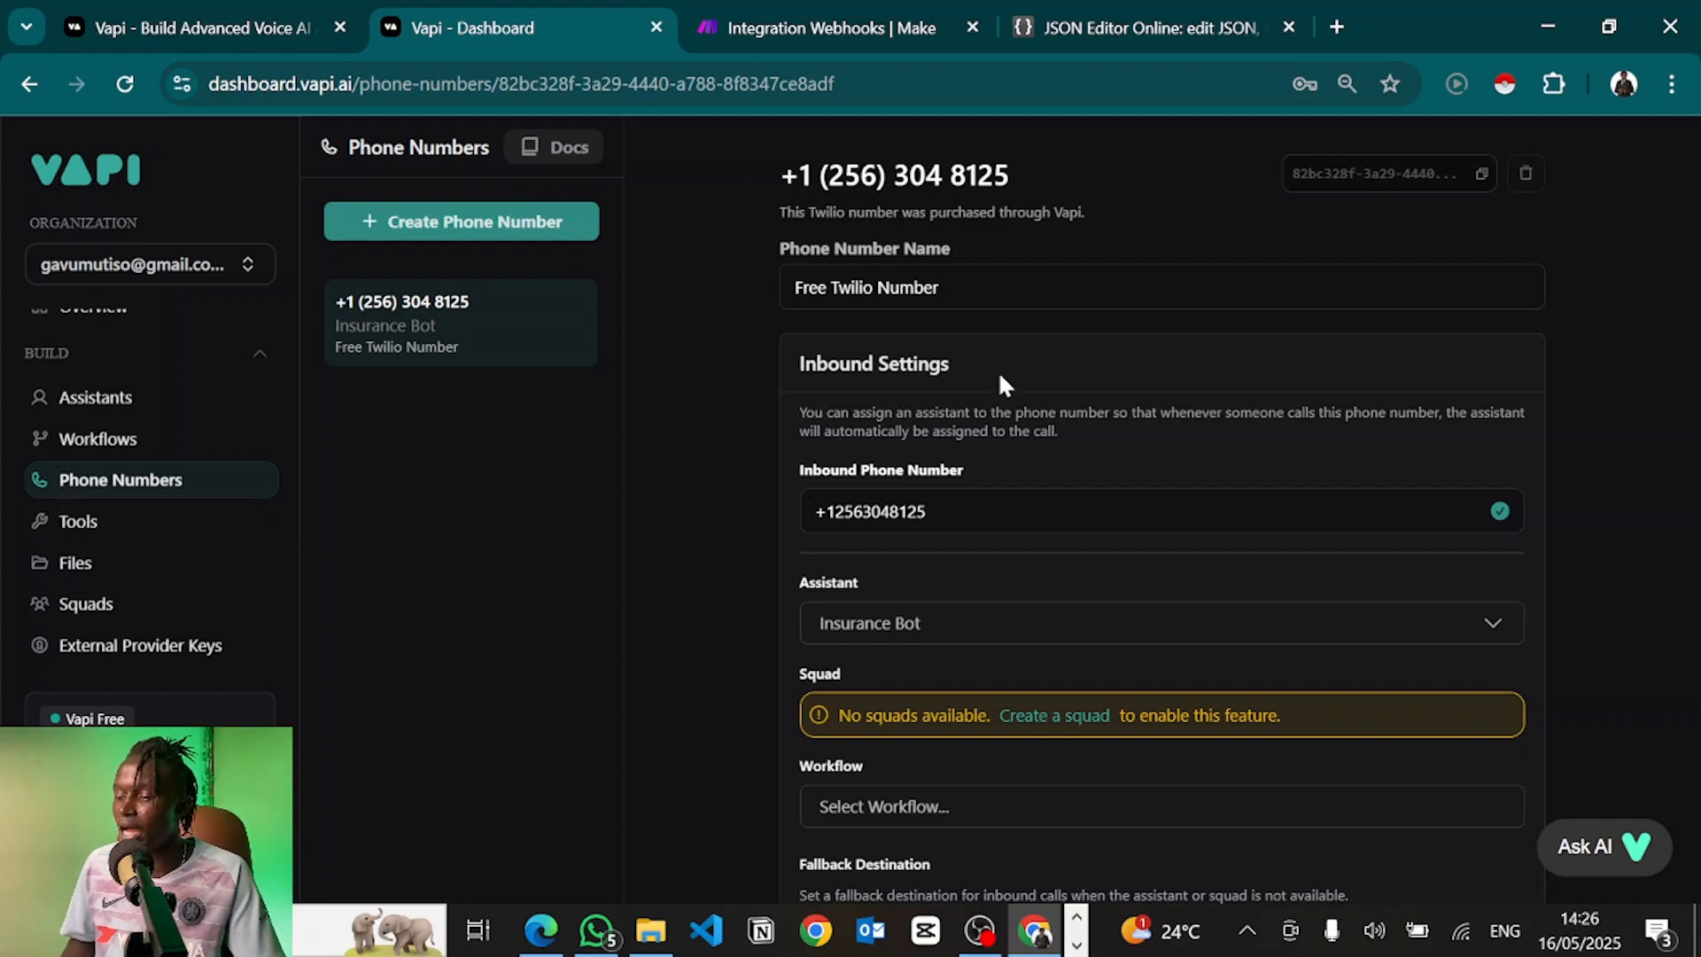
Open the Import Twilio form for a new phone number, then a new browser window
{"action": "left_click", "coordinate": [552, 232]}
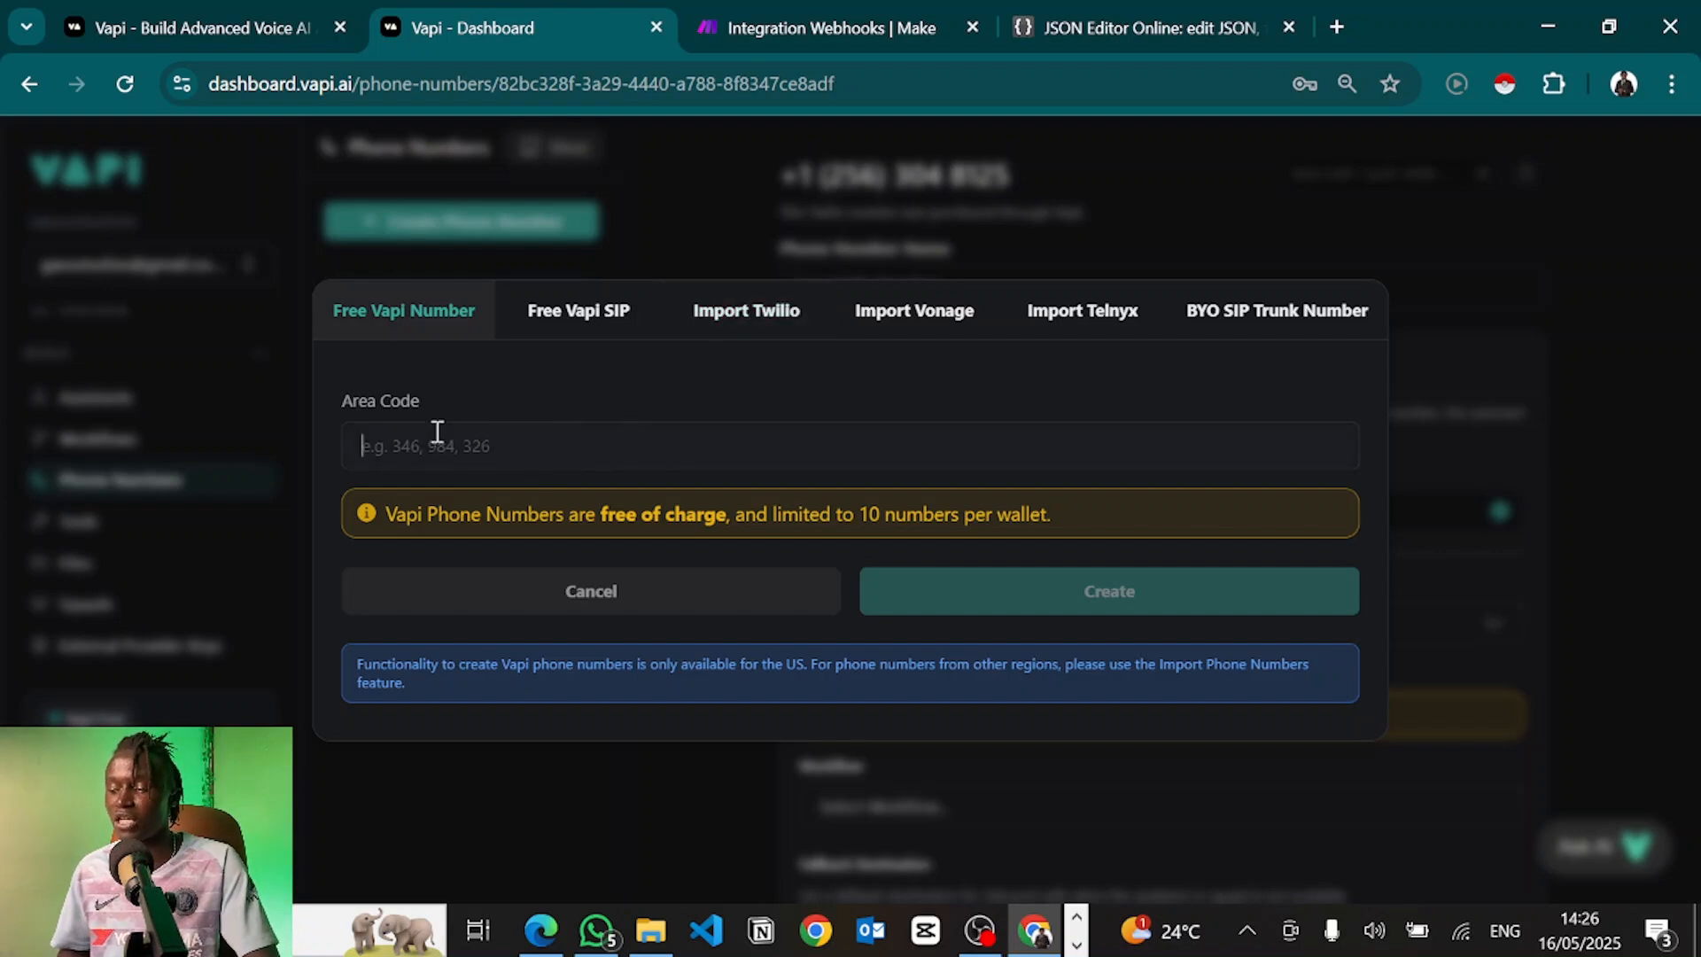
{"action": "left_click", "coordinate": [744, 335]}
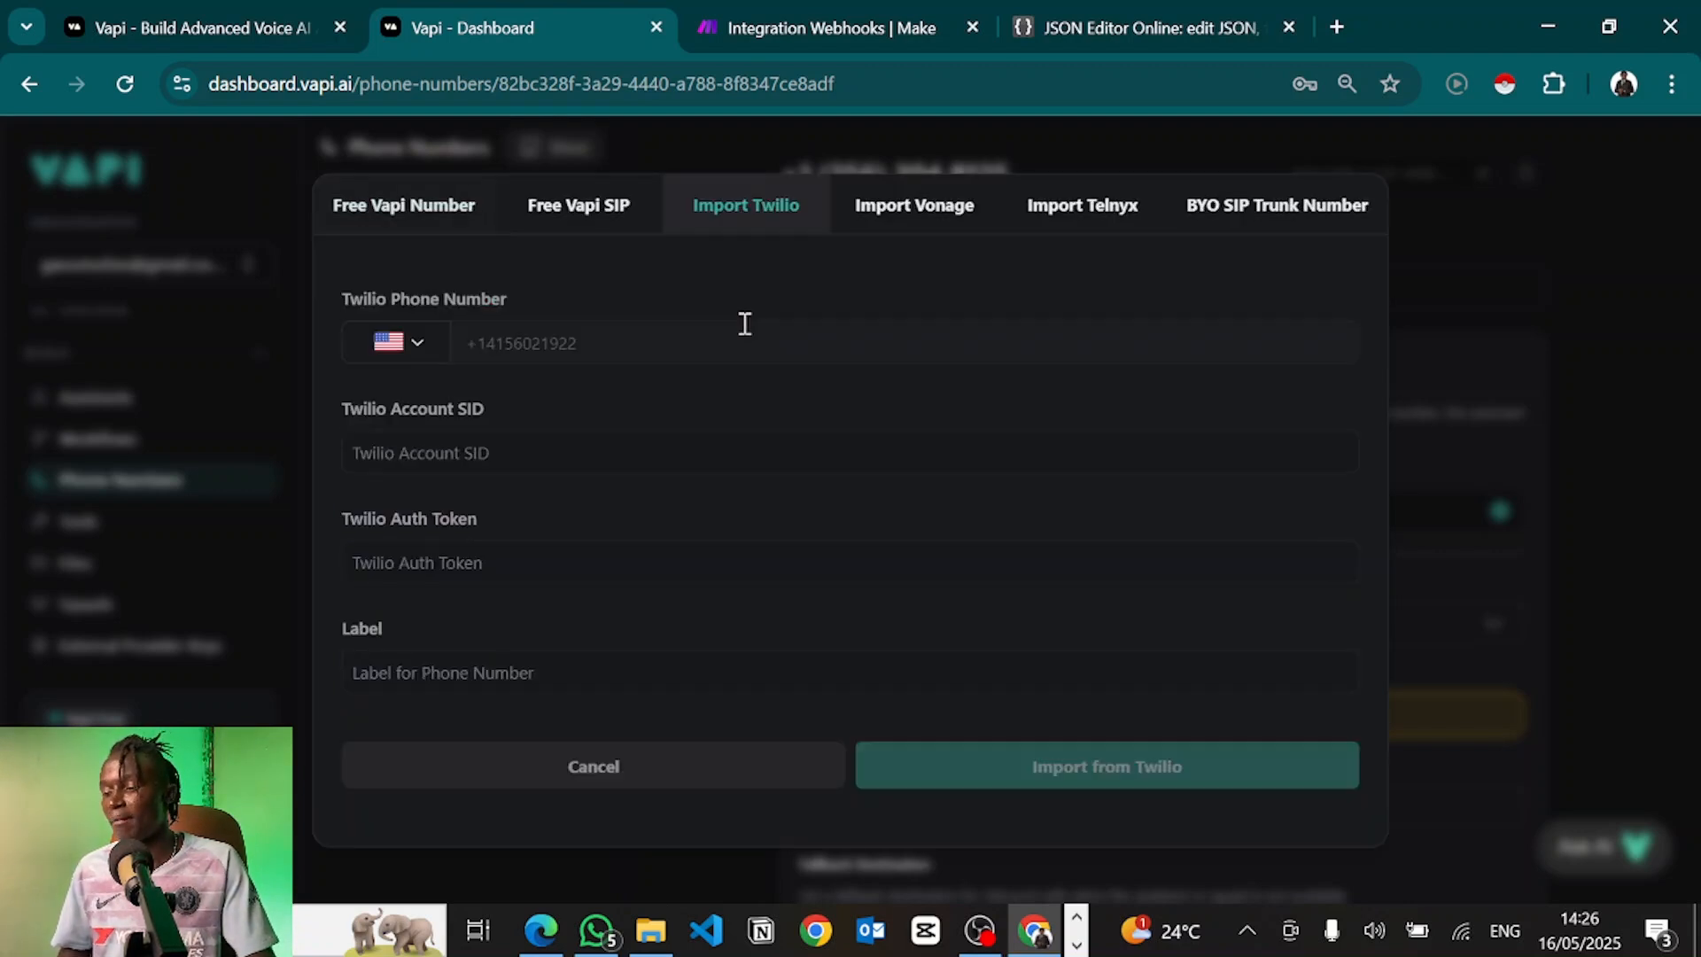
{"action": "left_click", "coordinate": [591, 347]}
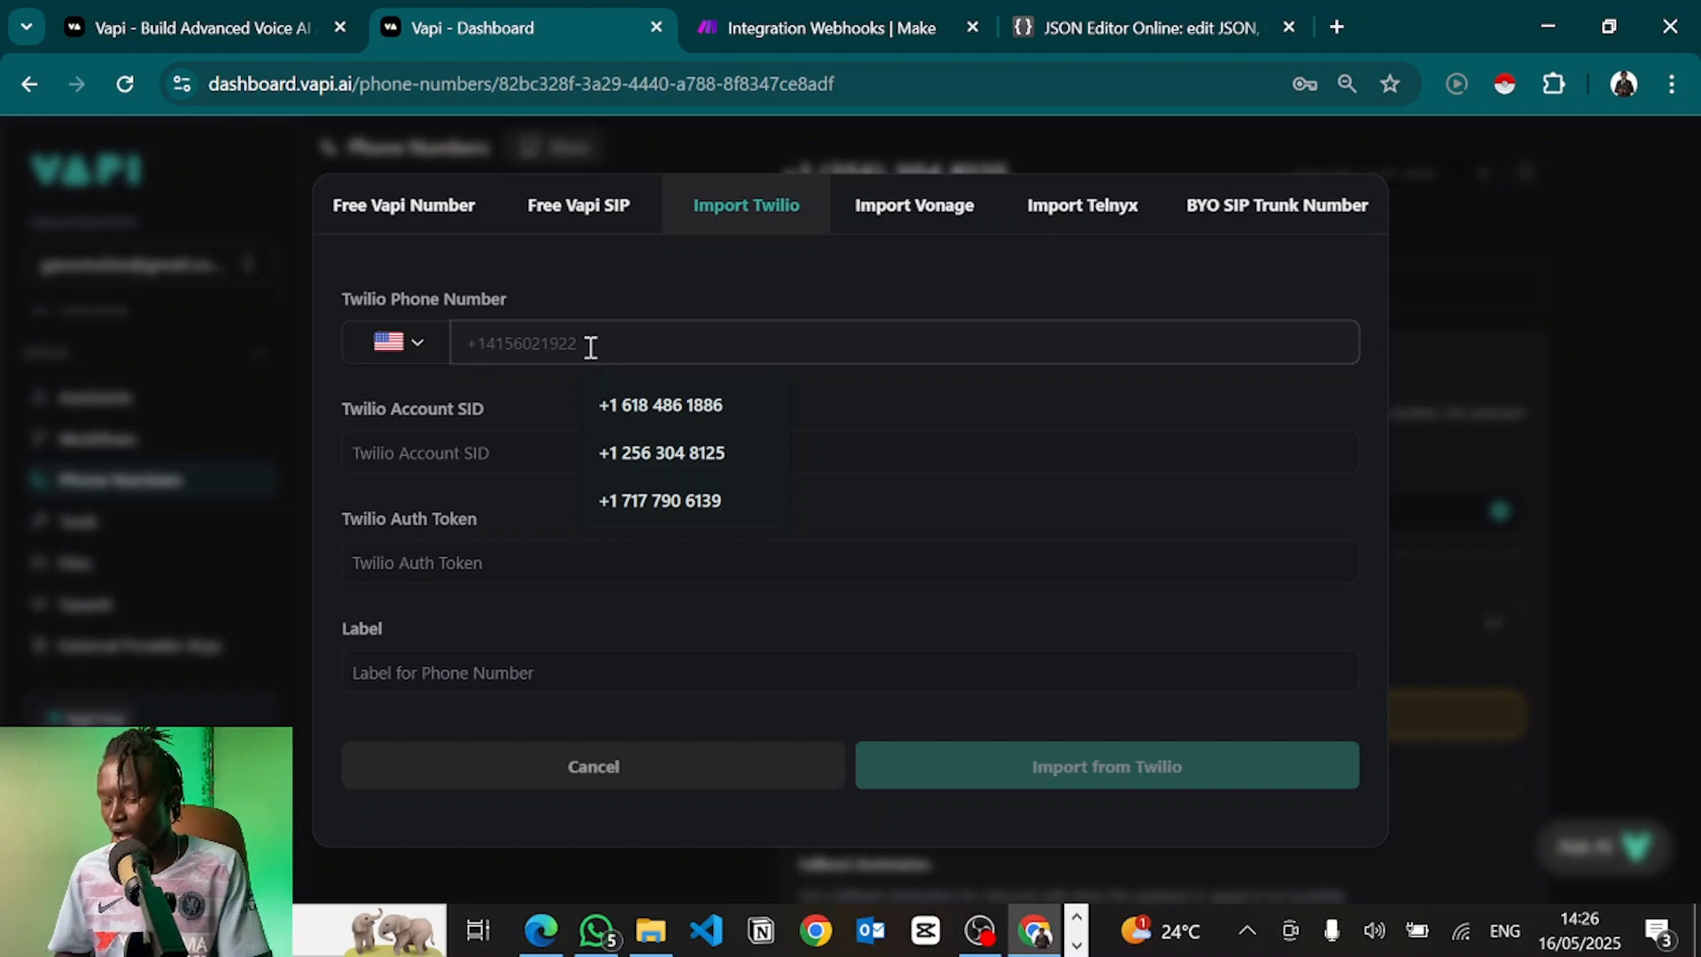
{"action": "key", "text": "ctrl+n"}
Load the Twilio Console account dashboard
{"action": "type", "text": "twili"}
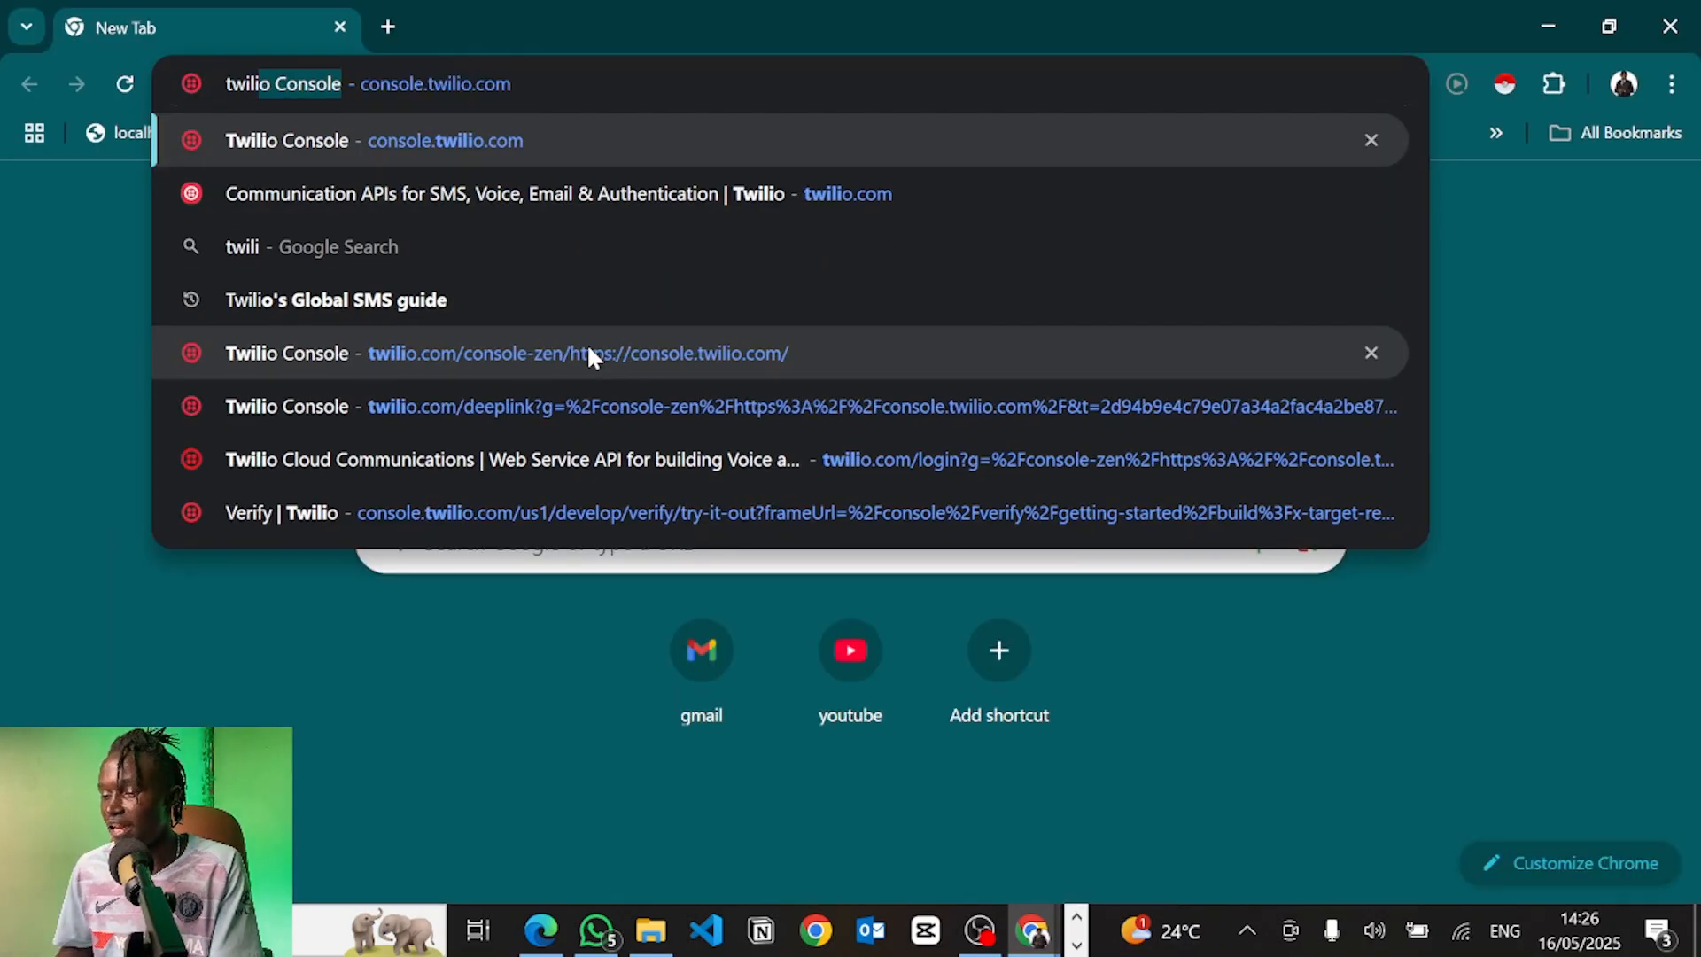
{"action": "key", "text": "Return"}
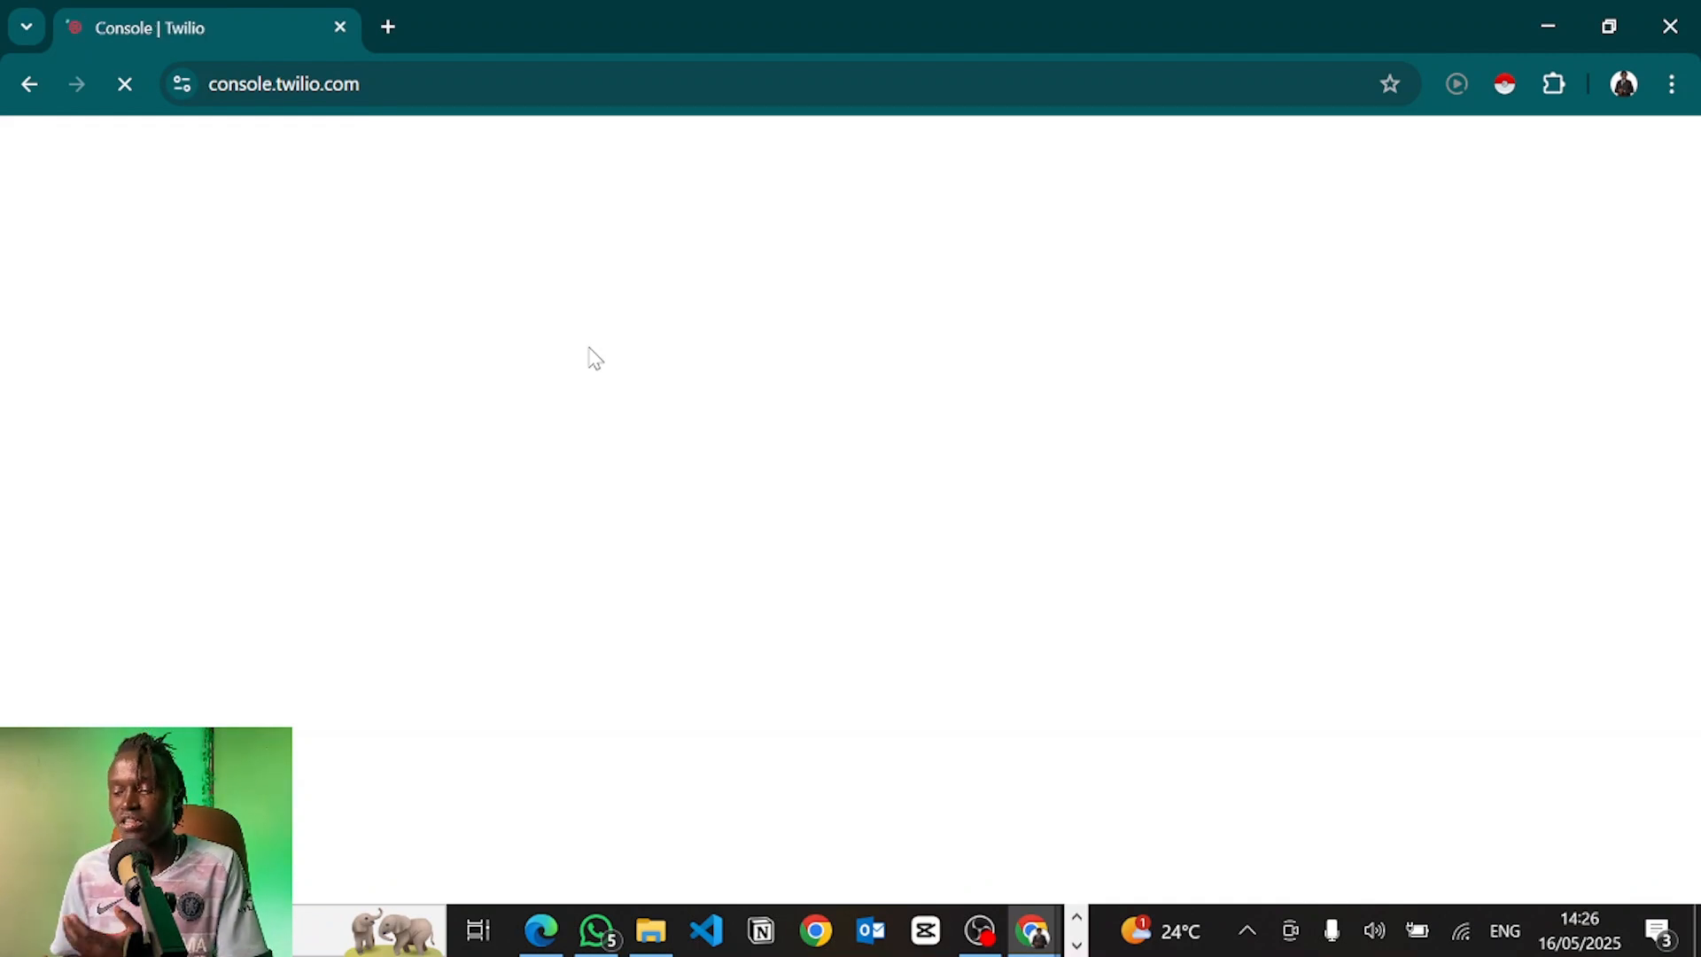
{"action": "left_click", "coordinate": [391, 22]}
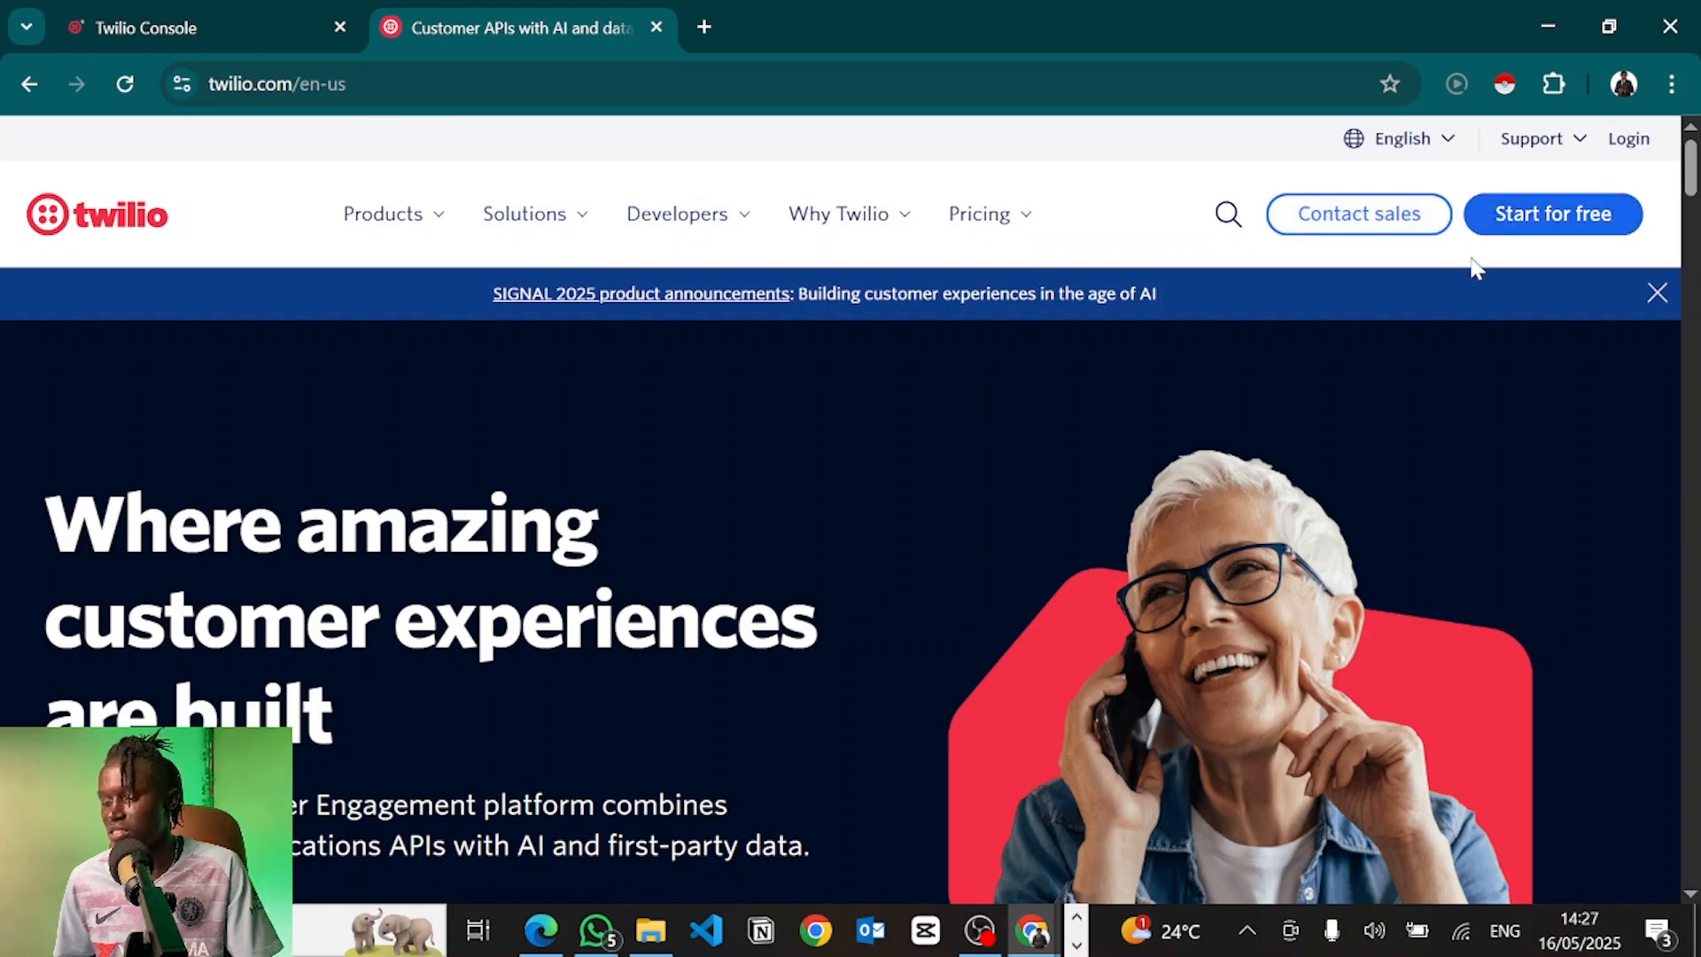
{"action": "left_click", "coordinate": [173, 11]}
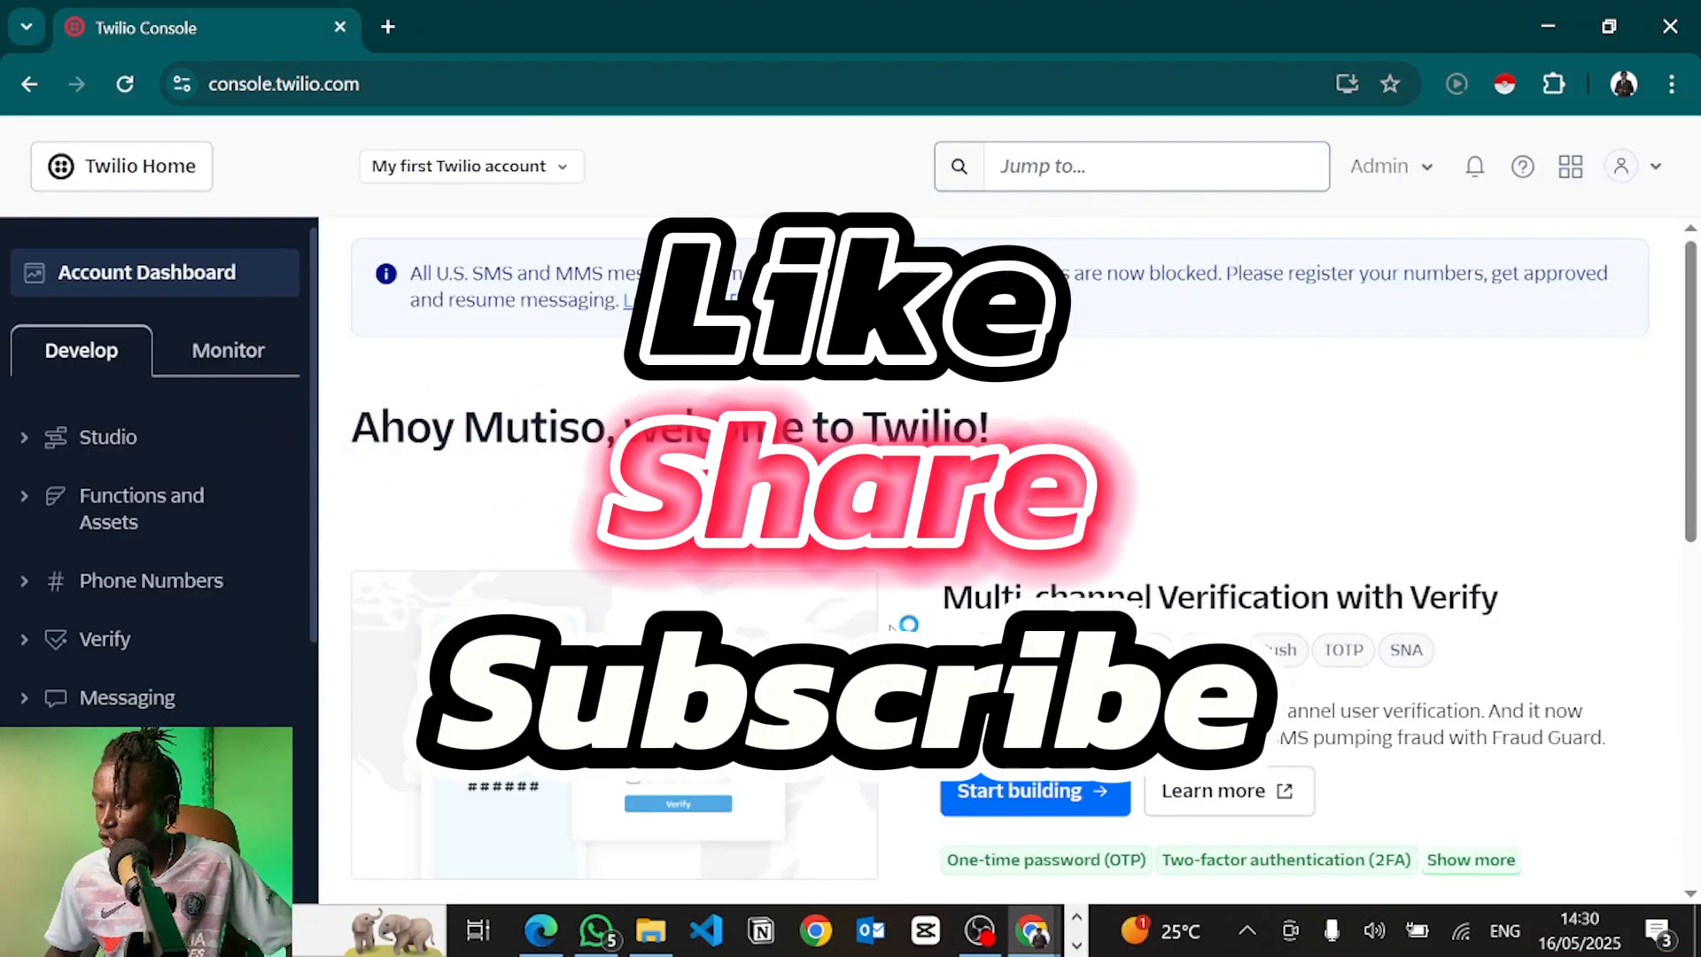
{"action": "scroll", "coordinate": [891, 625], "scroll_direction": "down", "scroll_amount": 5}
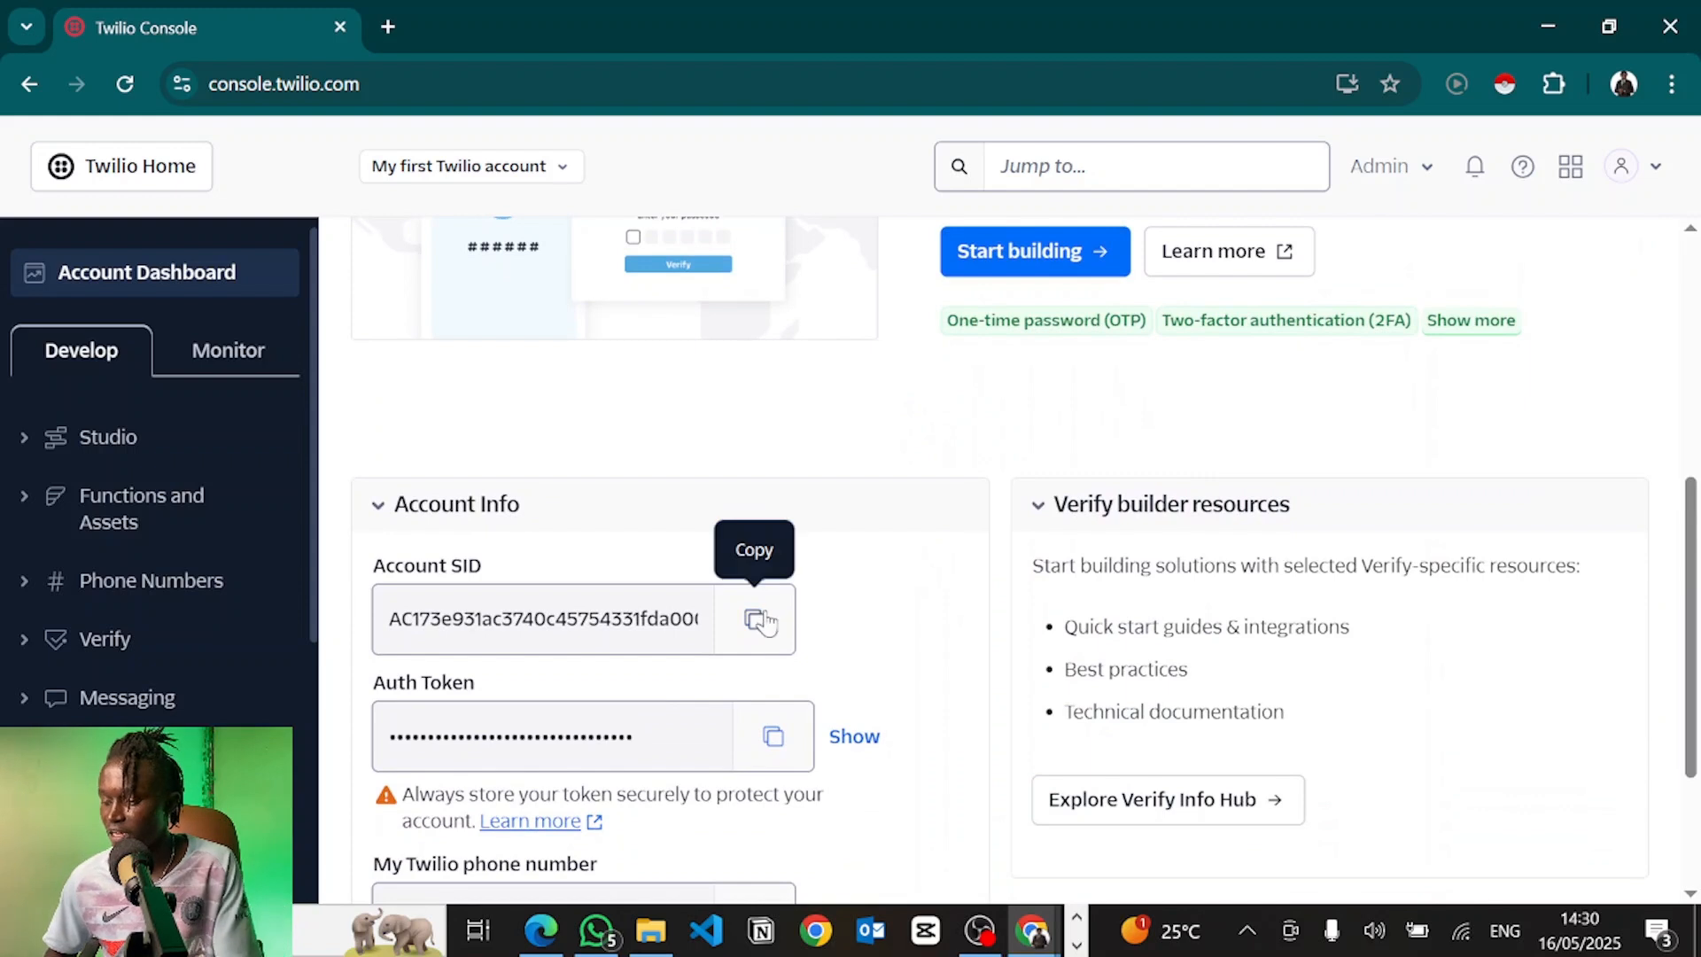
Paste the Twilio Account SID and Auth Token into Vapi's import form, then copy the Twilio number
{"action": "left_click", "coordinate": [755, 623]}
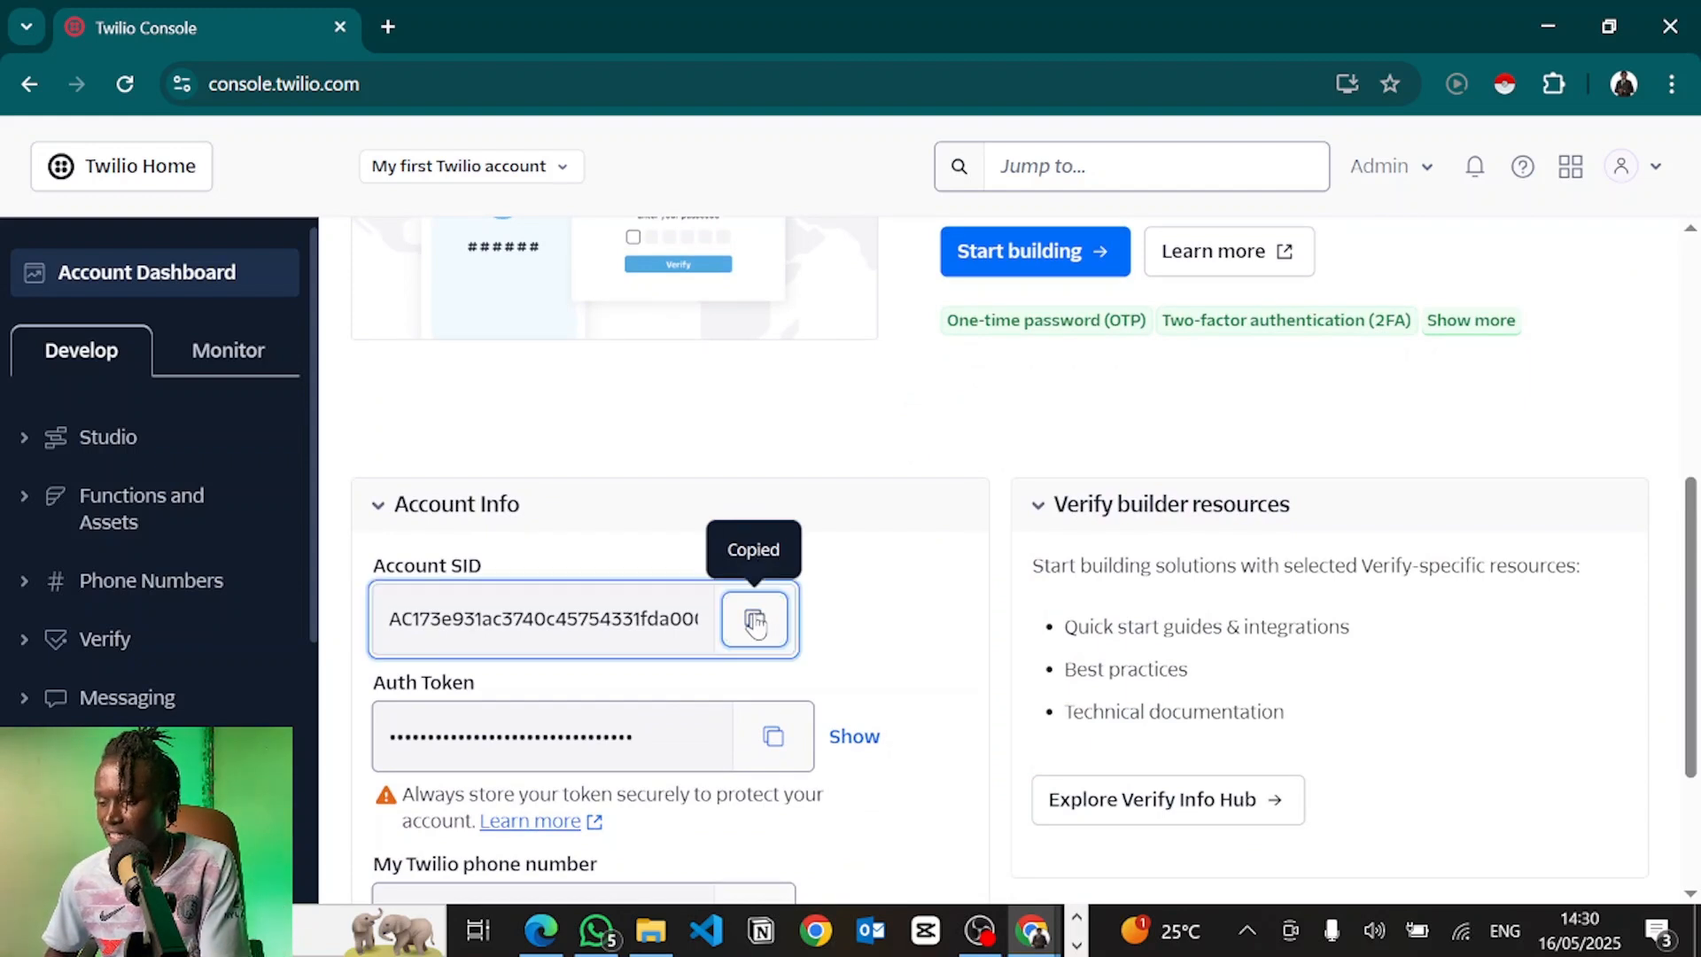
{"action": "key", "text": "alt+Tab"}
{"action": "left_click", "coordinate": [497, 448]}
{"action": "key", "text": "ctrl+v"}
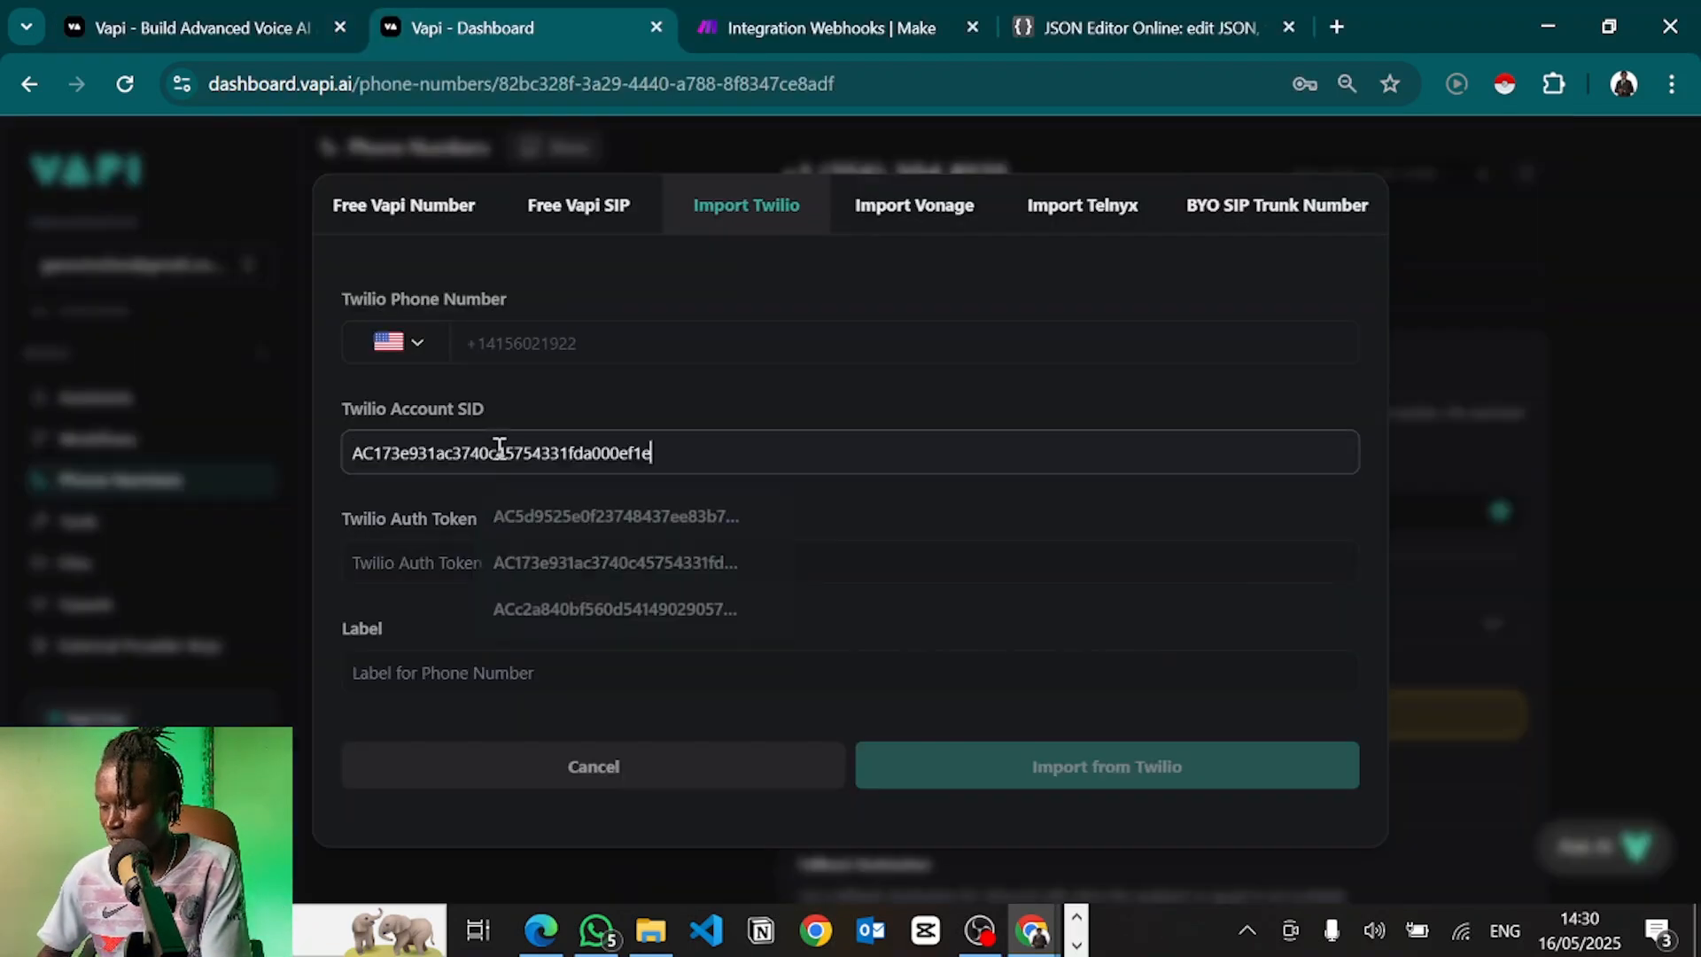
{"action": "key", "text": "alt+Tab"}
{"action": "left_click", "coordinate": [780, 742]}
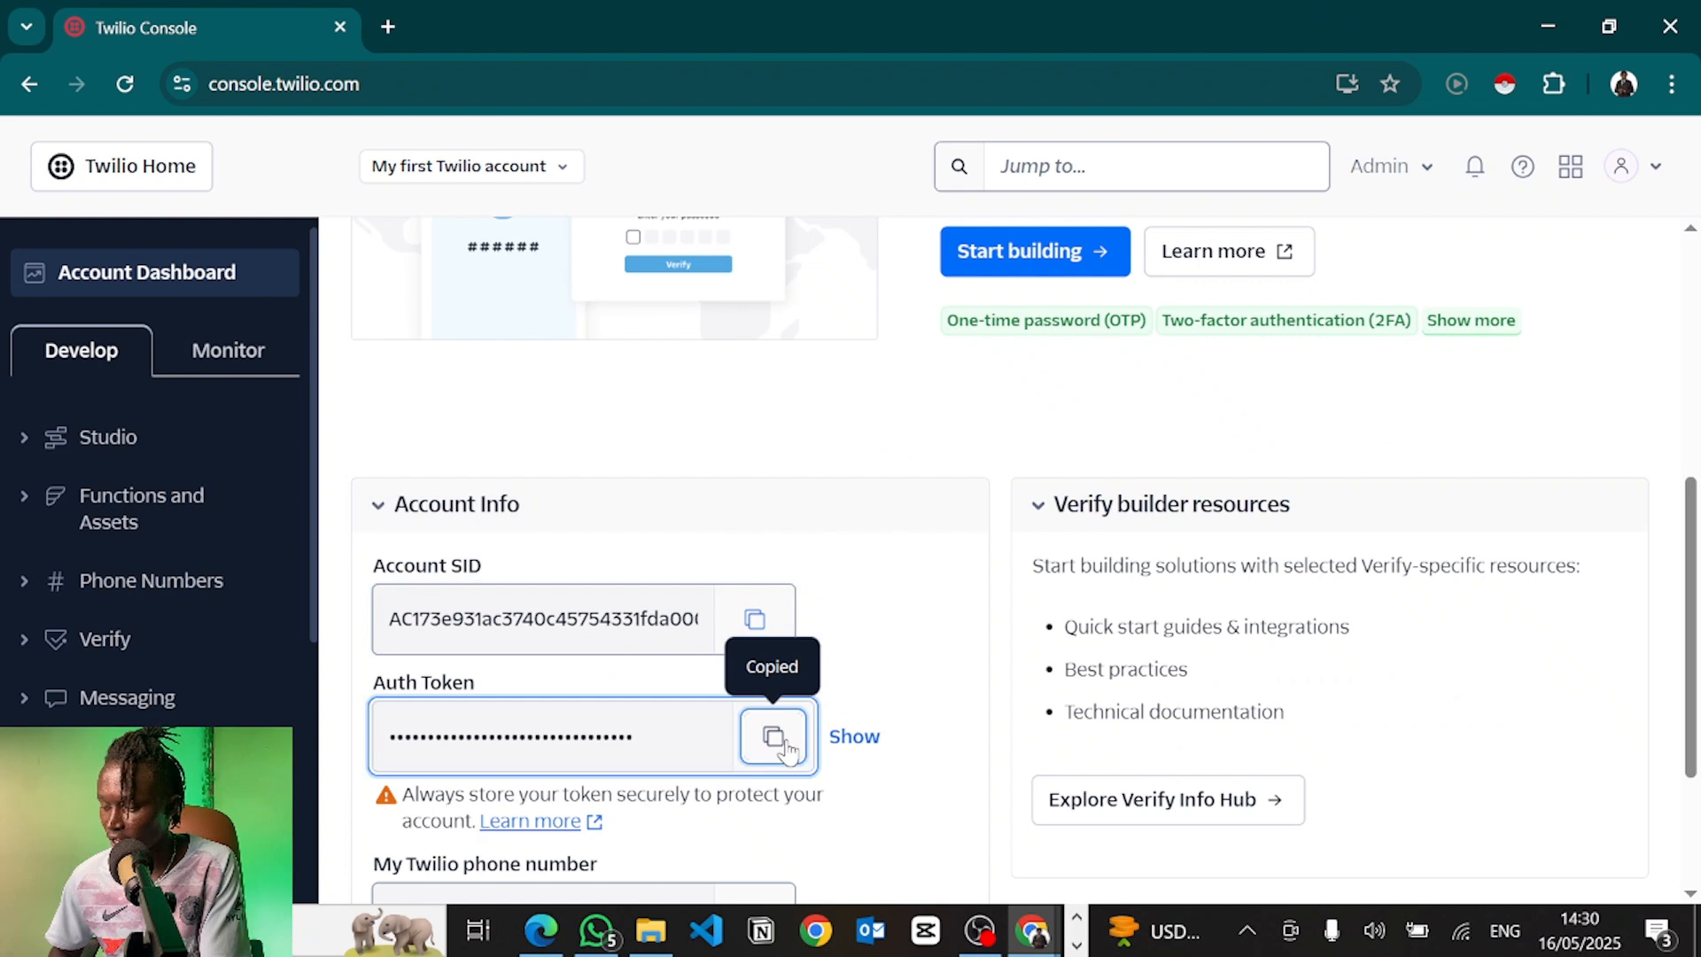
{"action": "key", "text": "alt+Tab"}
{"action": "key", "text": "ctrl+v"}
{"action": "key", "text": "alt+Tab"}
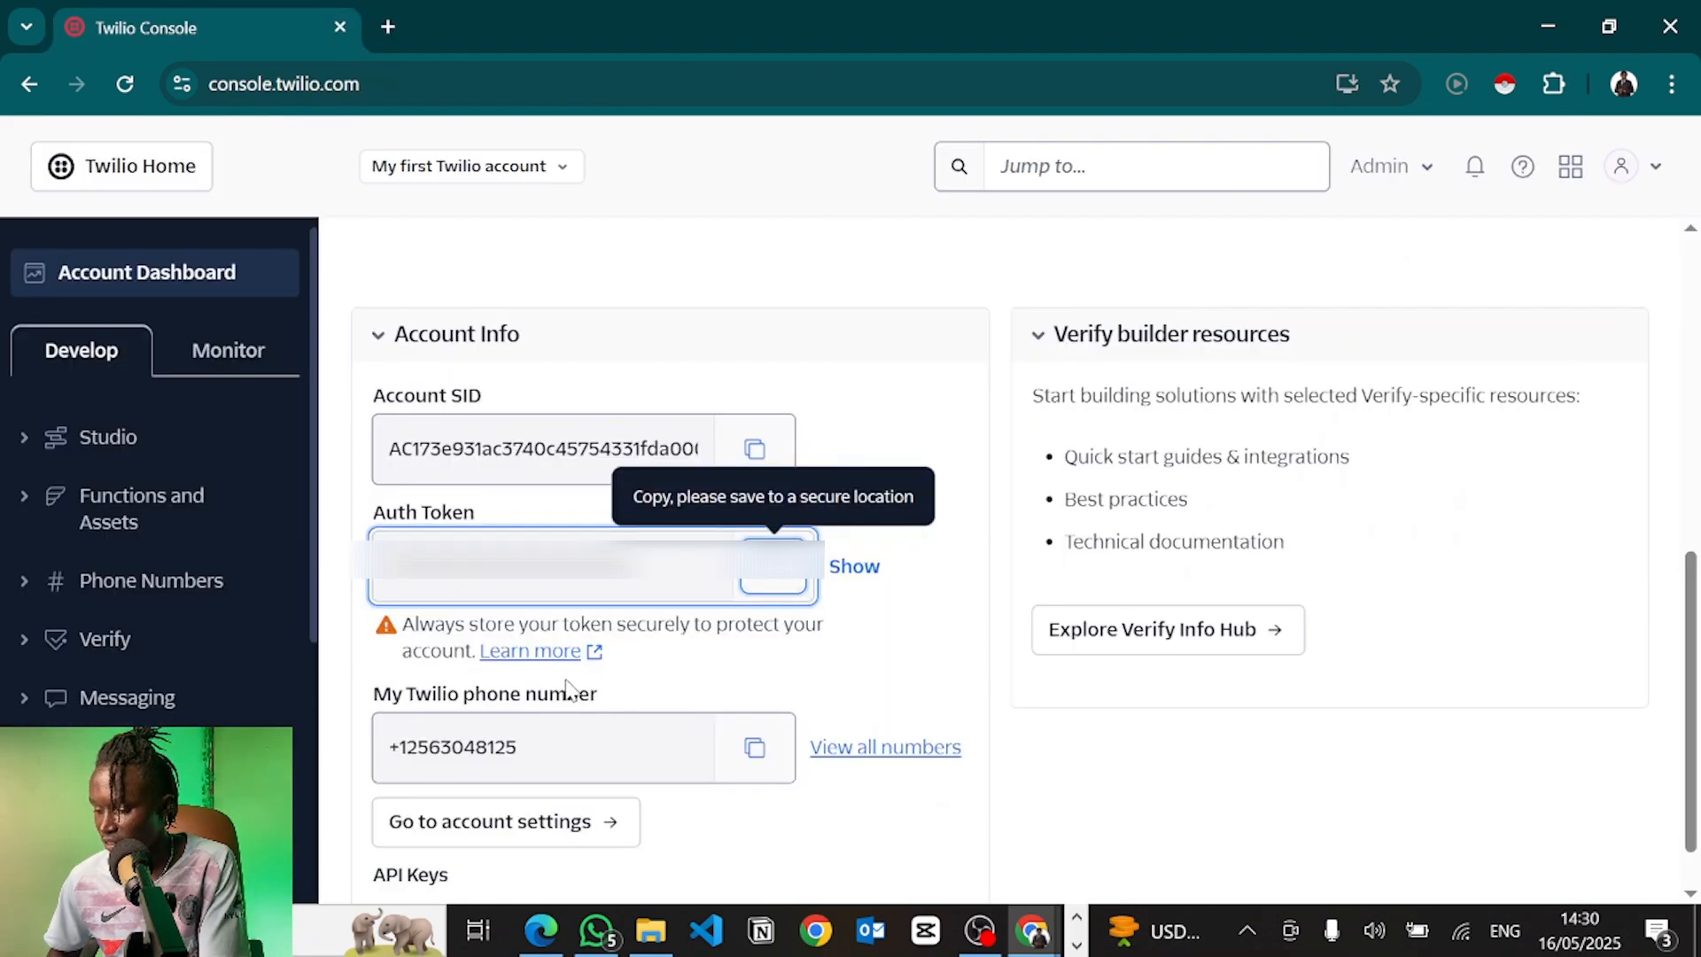
{"action": "left_click", "coordinate": [752, 749]}
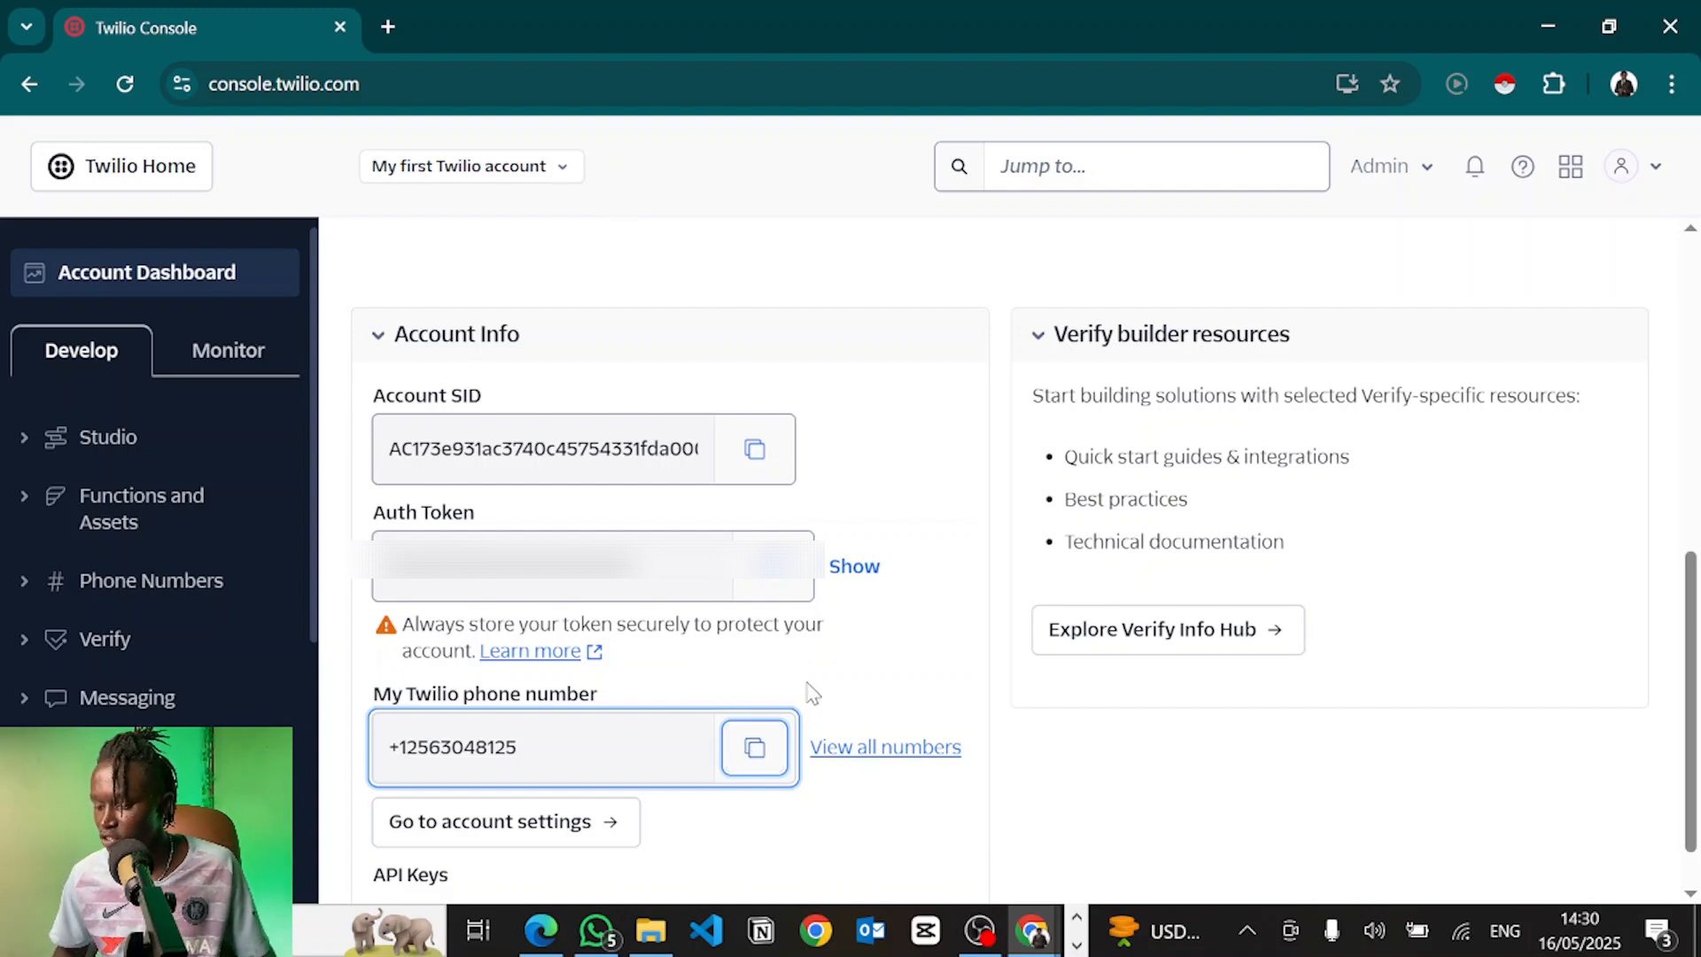
Copy the Twilio number into Vapi's import form, give it a label, and import it from Twilio
{"action": "left_click", "coordinate": [754, 747]}
{"action": "key", "text": "alt+Tab"}
{"action": "left_click", "coordinate": [501, 337]}
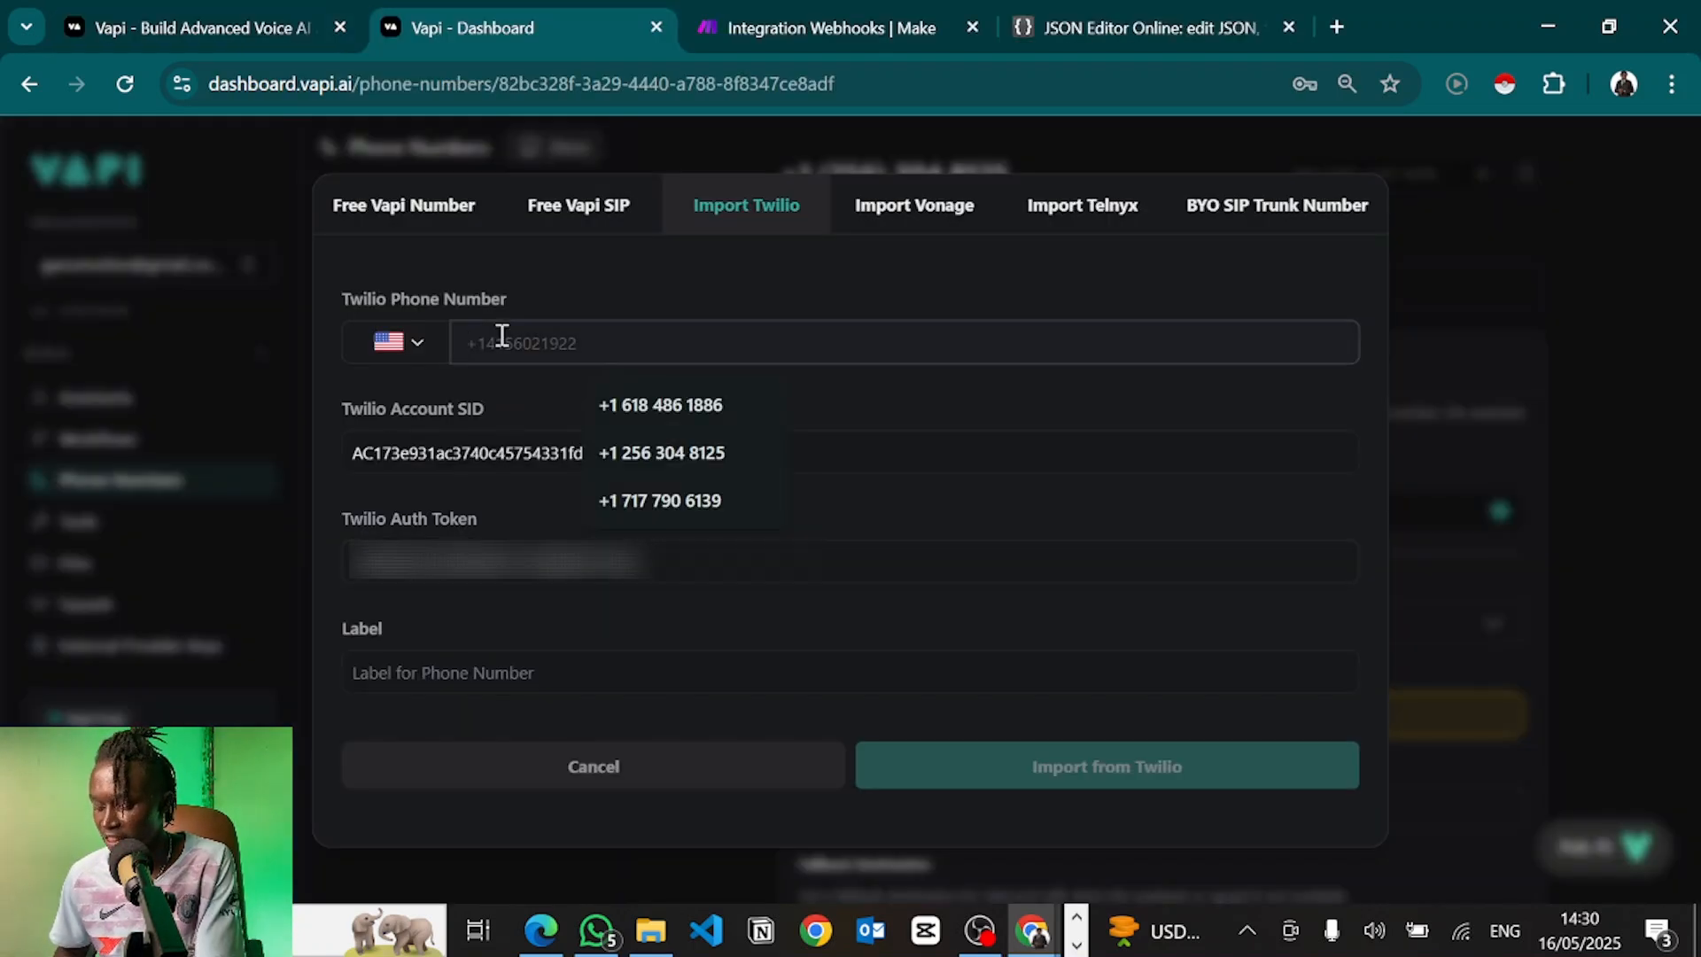
{"action": "key", "text": "ctrl+v"}
{"action": "left_click", "coordinate": [460, 663]}
{"action": "type", "text": "Begryp's Phone"}
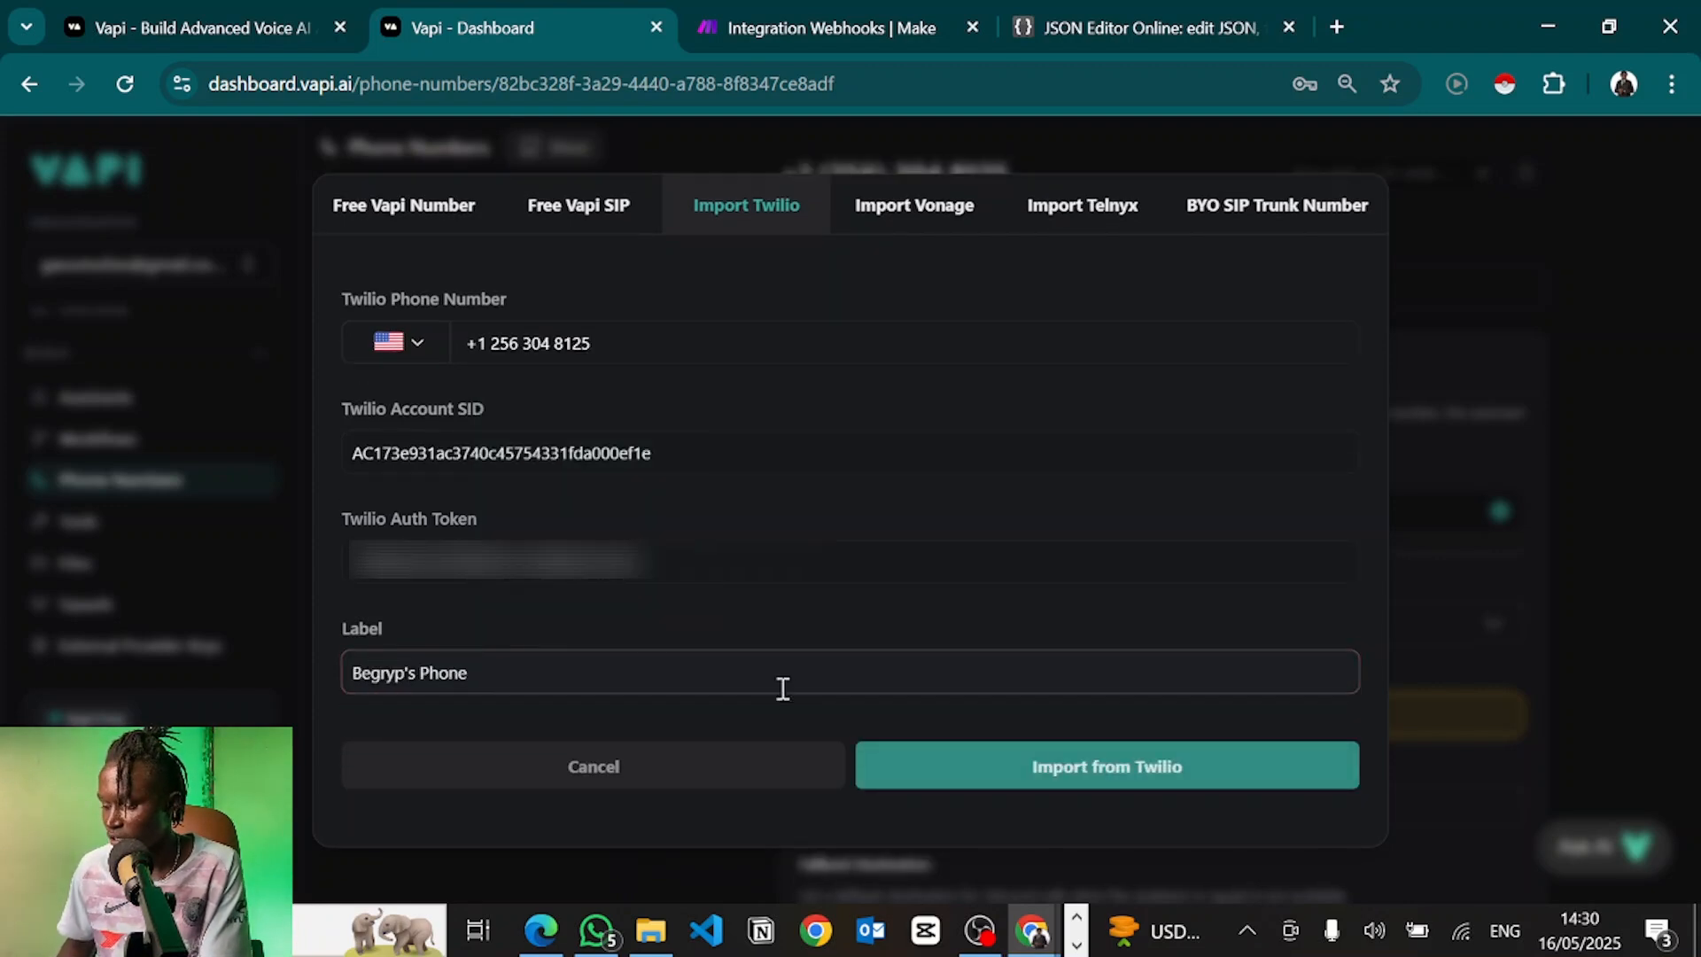
{"action": "left_click", "coordinate": [996, 781]}
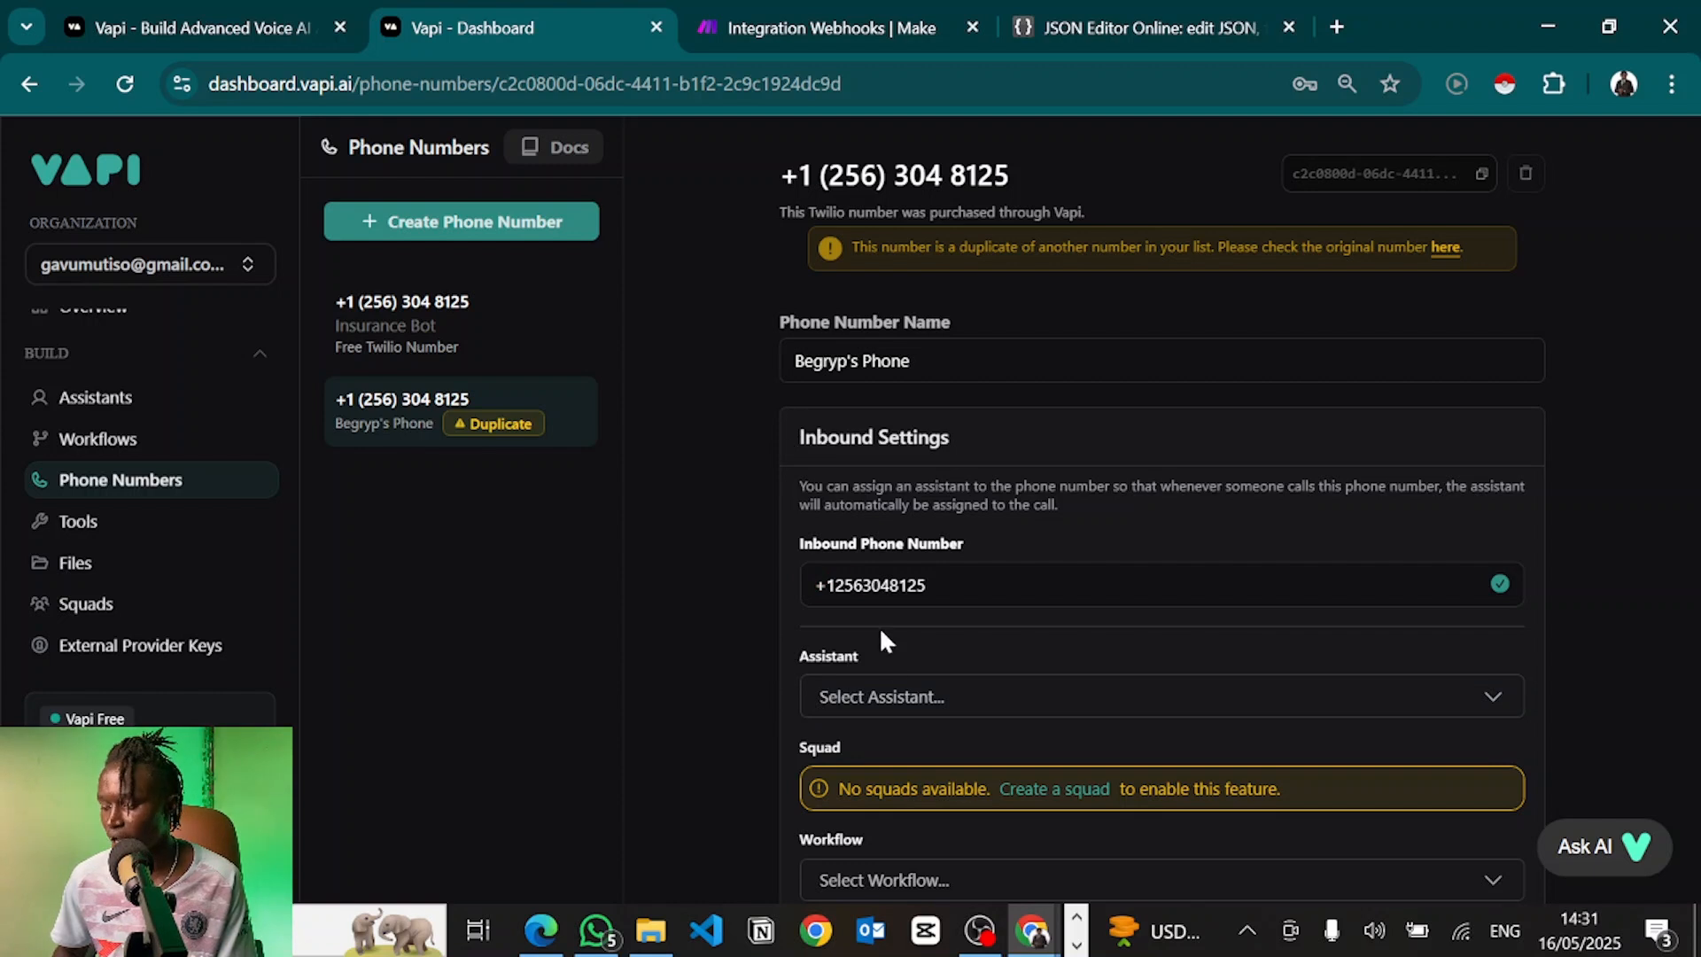
Assign the imported Twilio number to assistant Alex, then go to Tools to view bookAppointment
{"action": "left_click", "coordinate": [840, 700]}
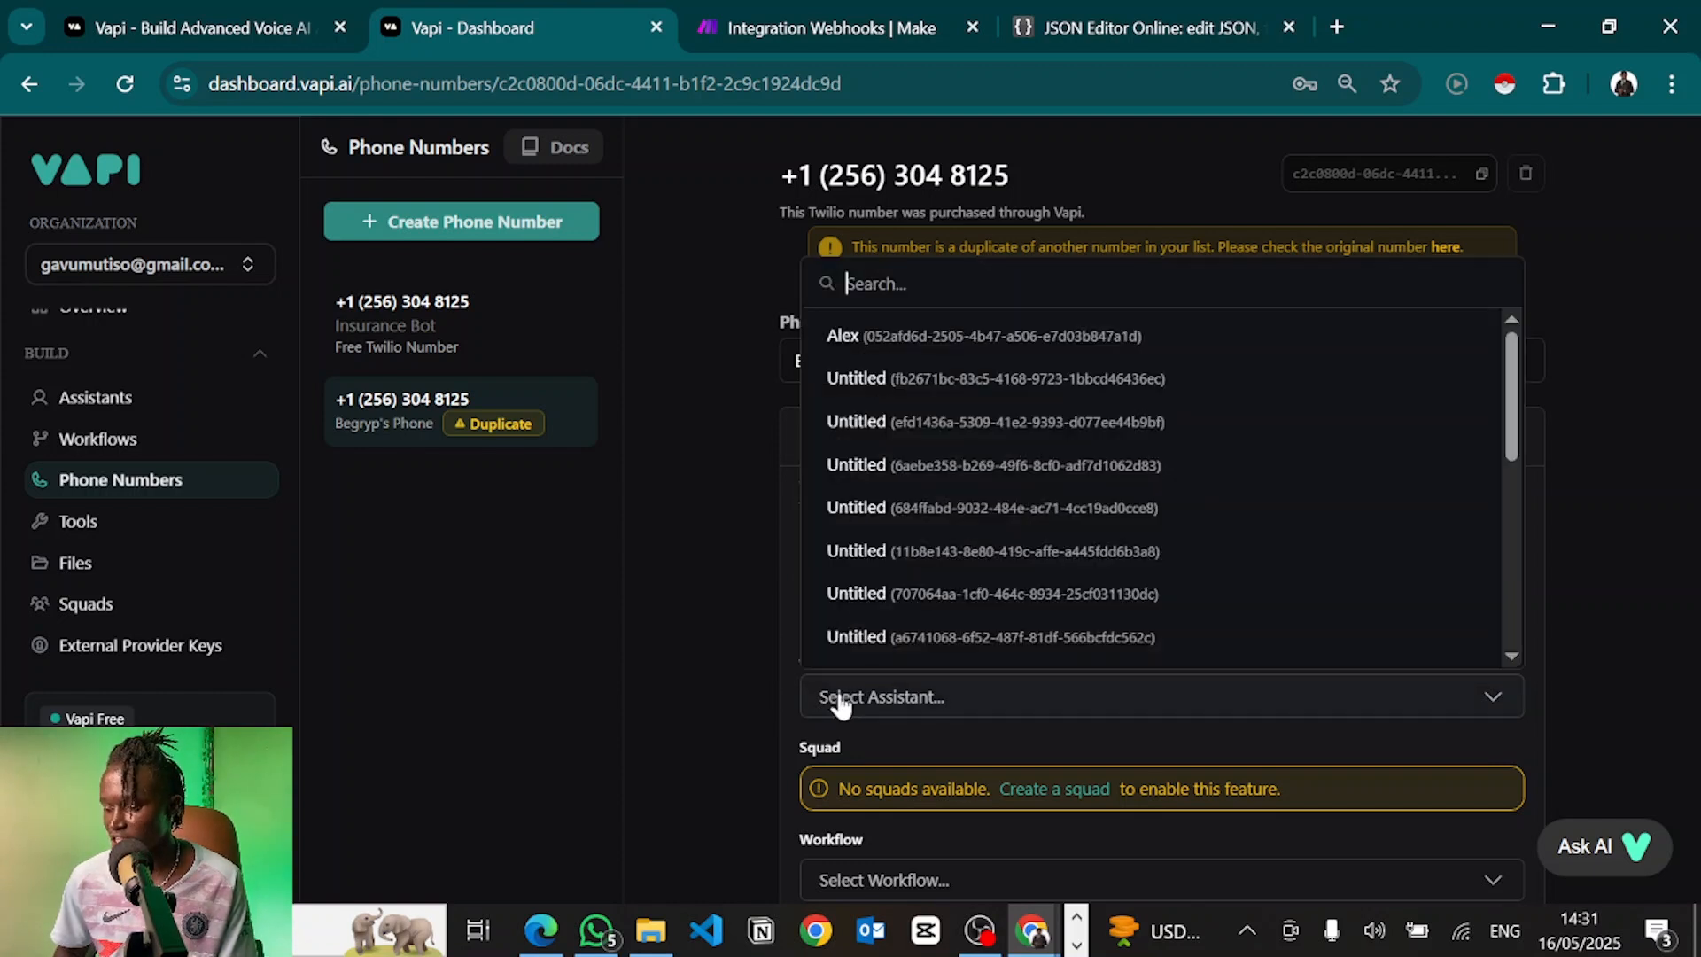
{"action": "left_click", "coordinate": [842, 336]}
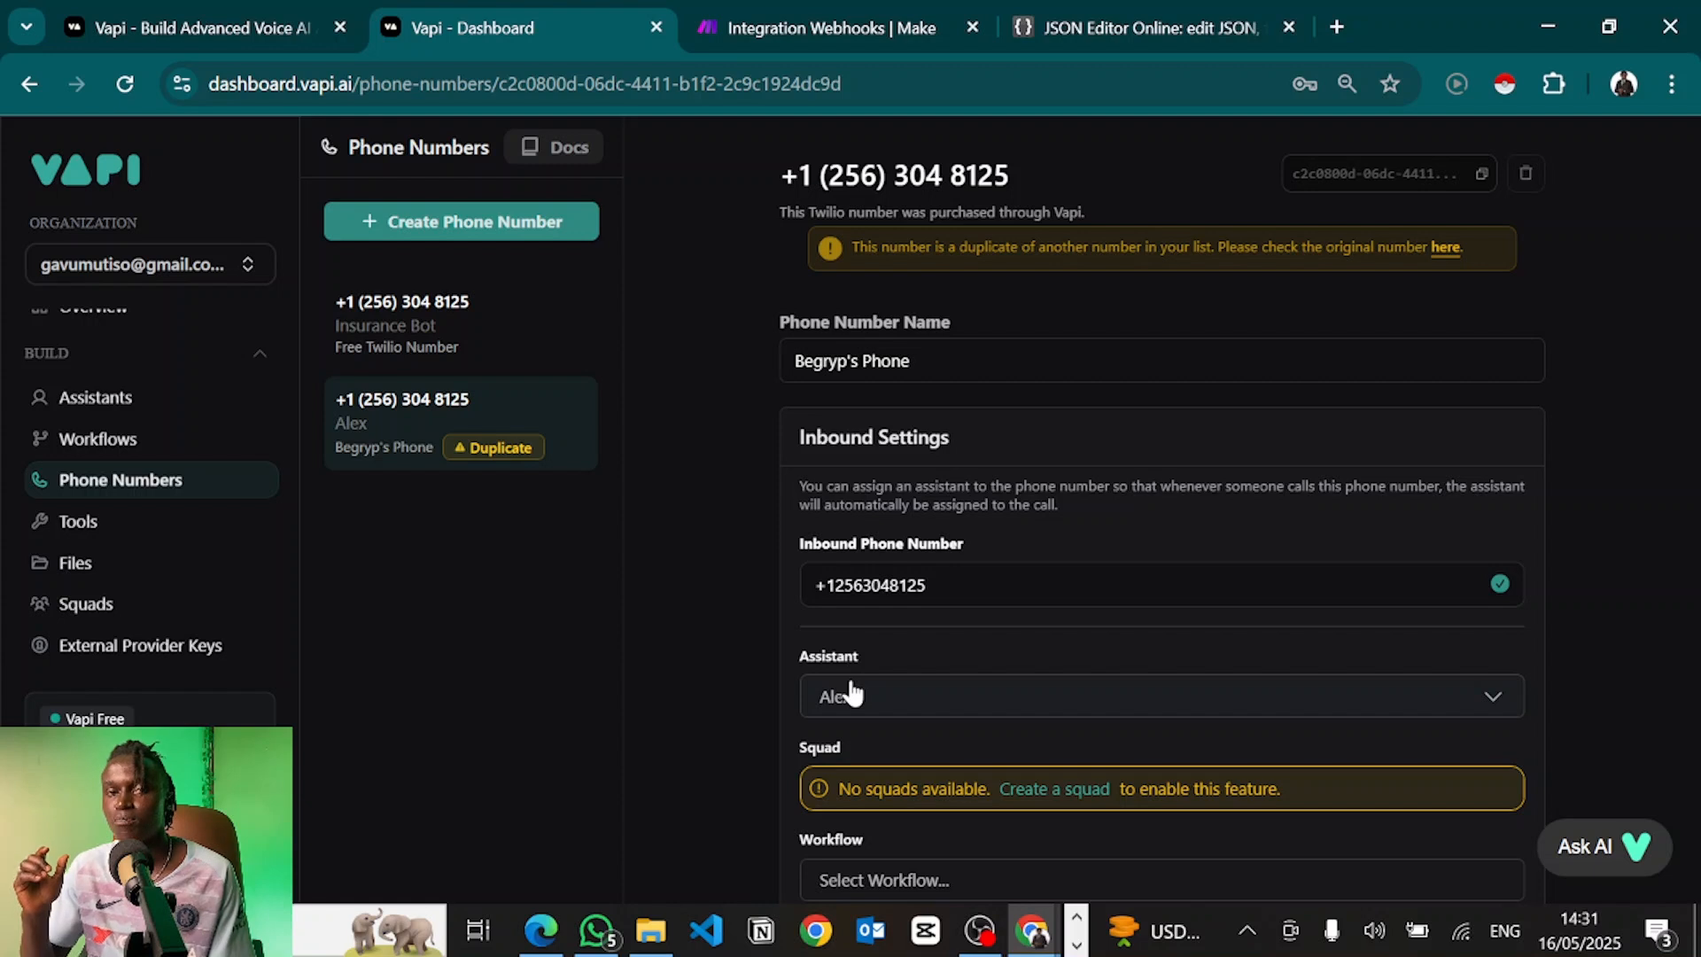
{"action": "scroll", "coordinate": [851, 694], "scroll_direction": "down", "scroll_amount": 6}
{"action": "scroll", "coordinate": [858, 695], "scroll_direction": "up", "scroll_amount": 2}
{"action": "scroll", "coordinate": [858, 688], "scroll_direction": "up", "scroll_amount": 2}
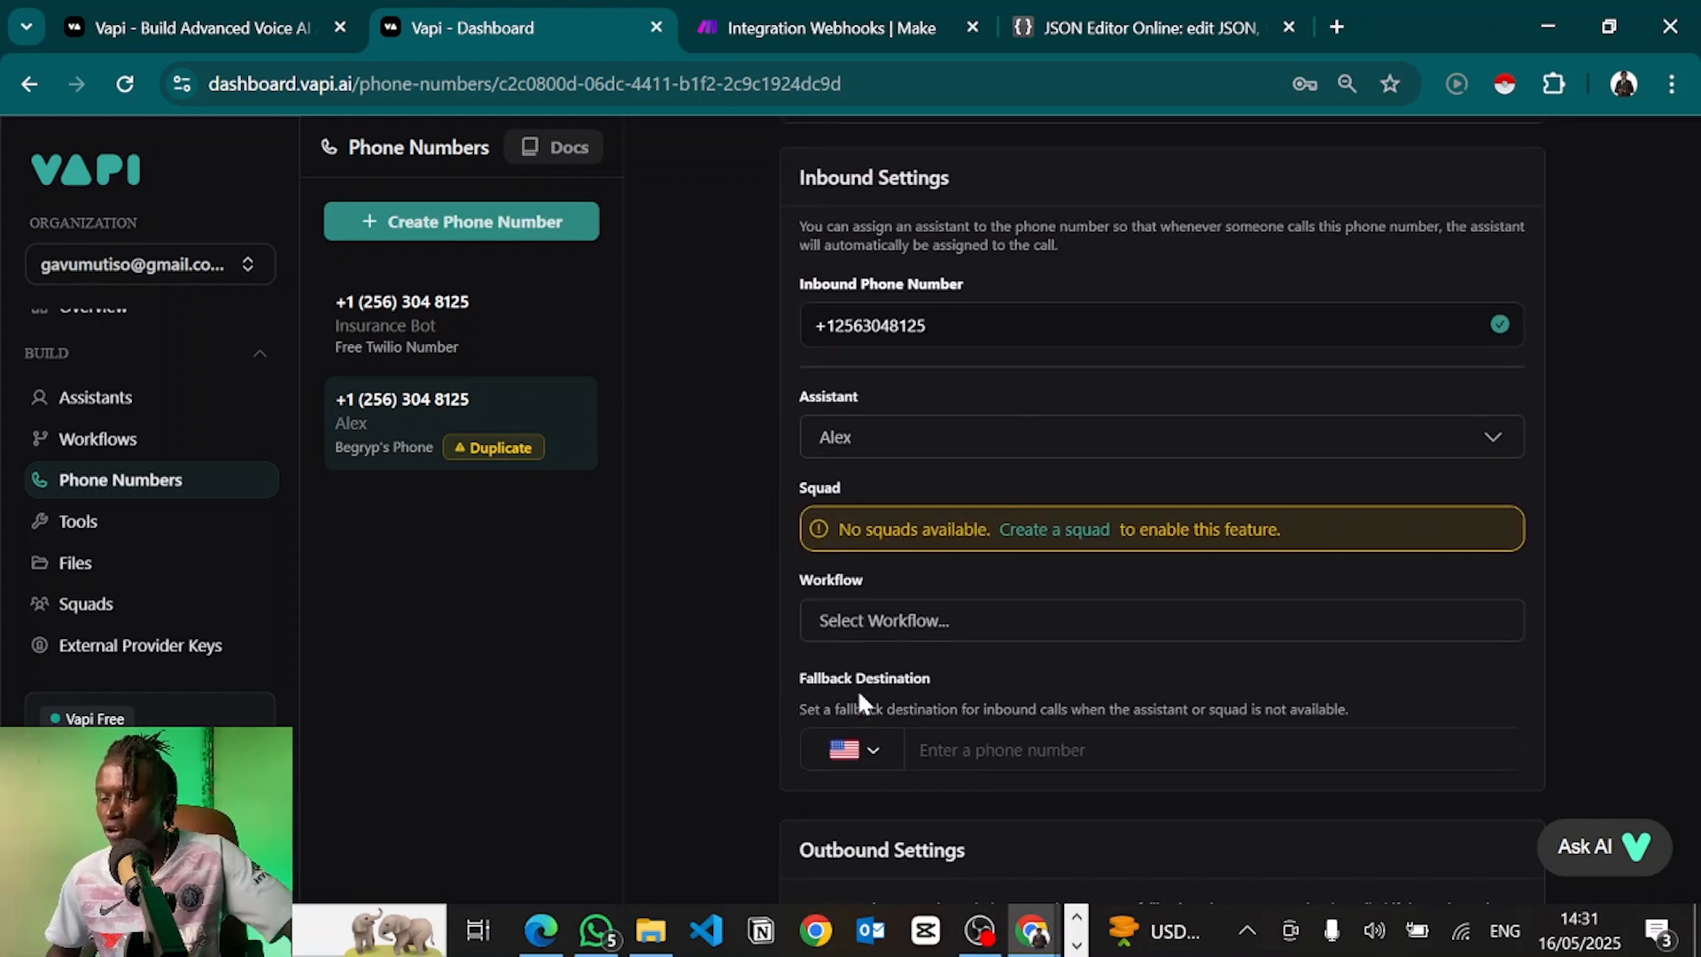
{"action": "left_click", "coordinate": [153, 532]}
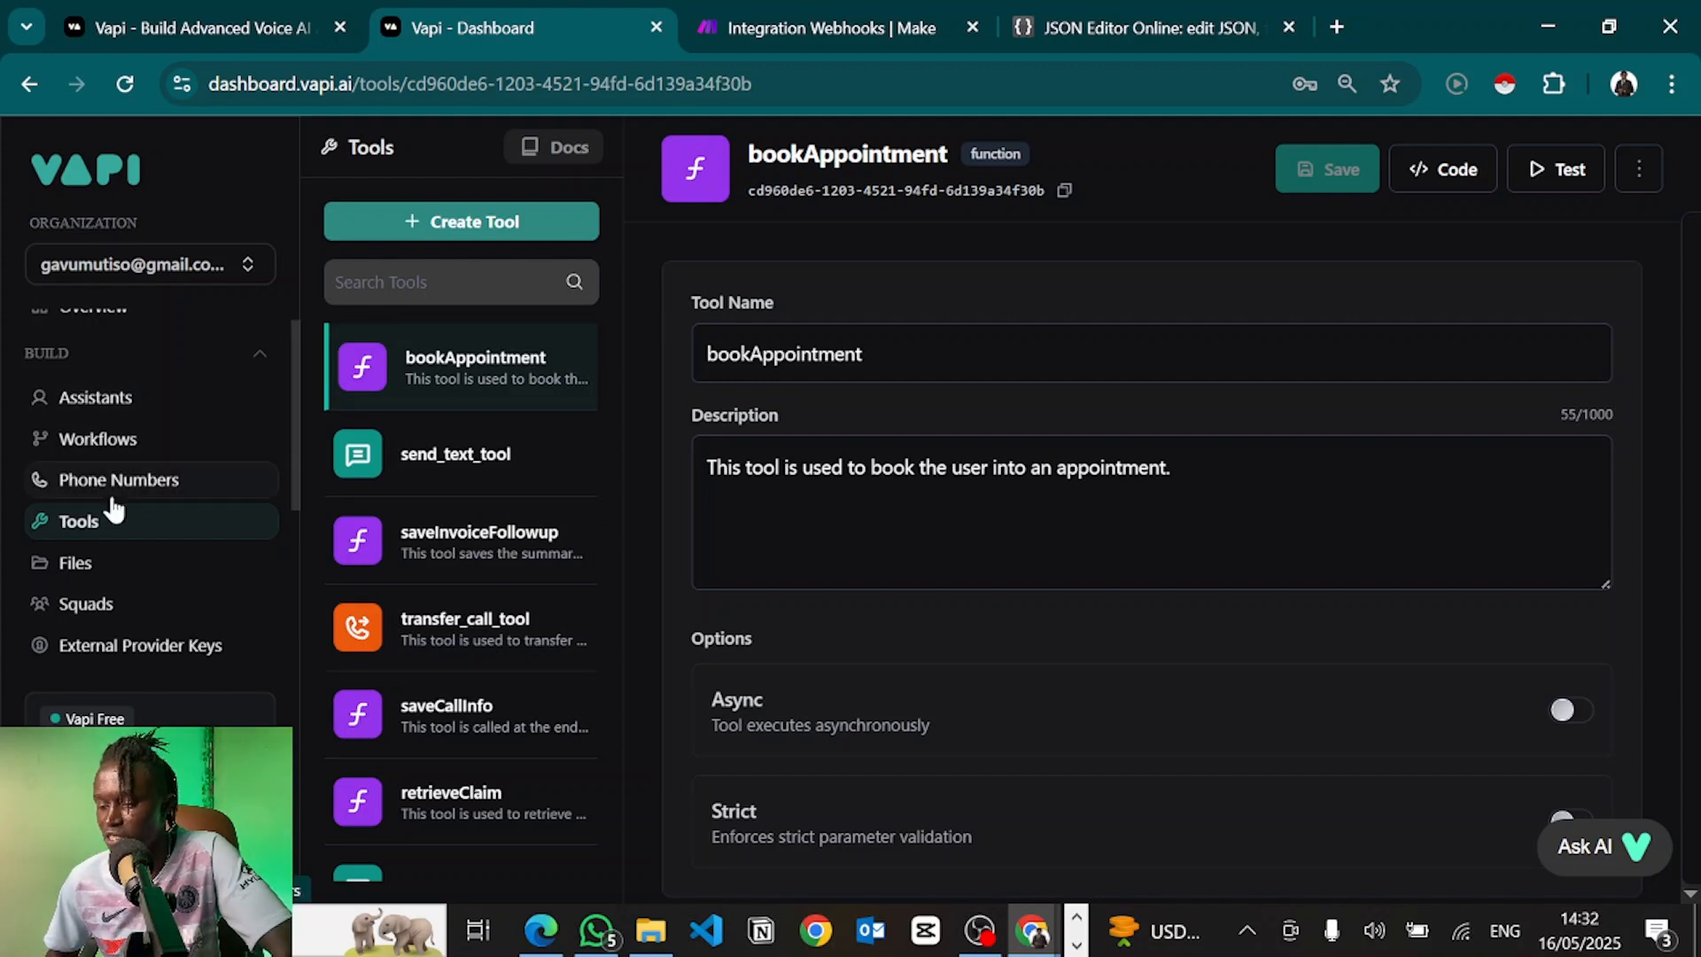
Dismiss the Create Tool choices and view Ultimate Dental FAQs.pdf on the Files page
{"action": "left_click", "coordinate": [452, 224]}
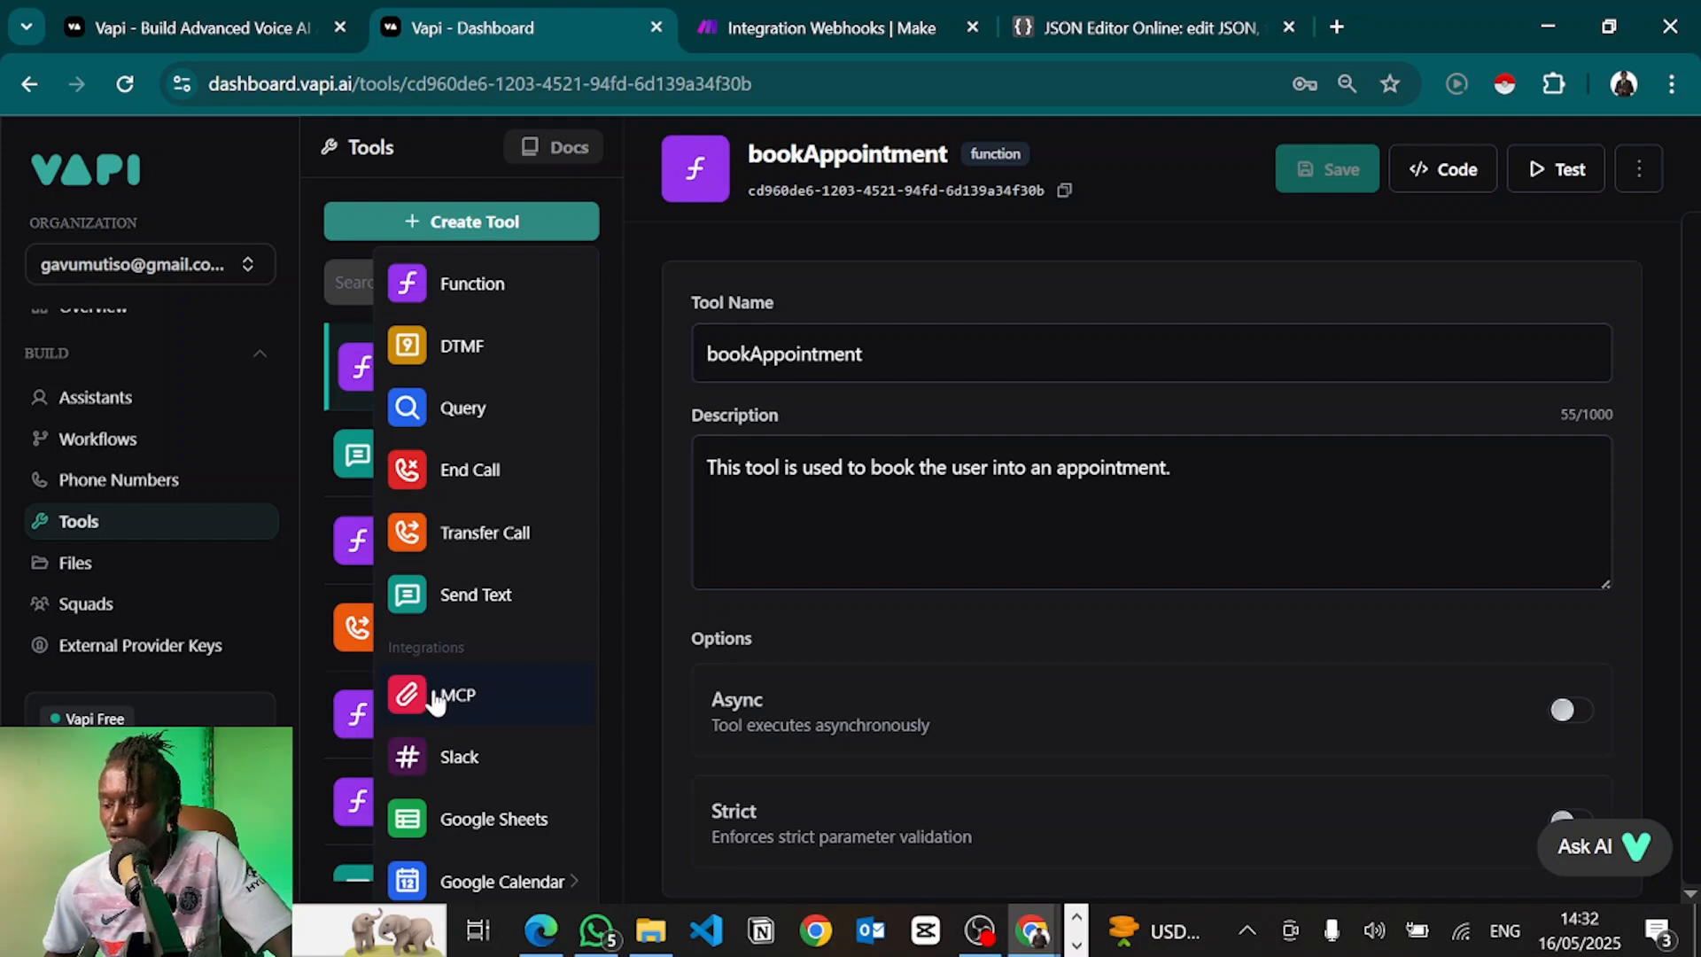
{"action": "left_click", "coordinate": [268, 666]}
{"action": "scroll", "coordinate": [160, 532], "scroll_direction": "down", "scroll_amount": 2}
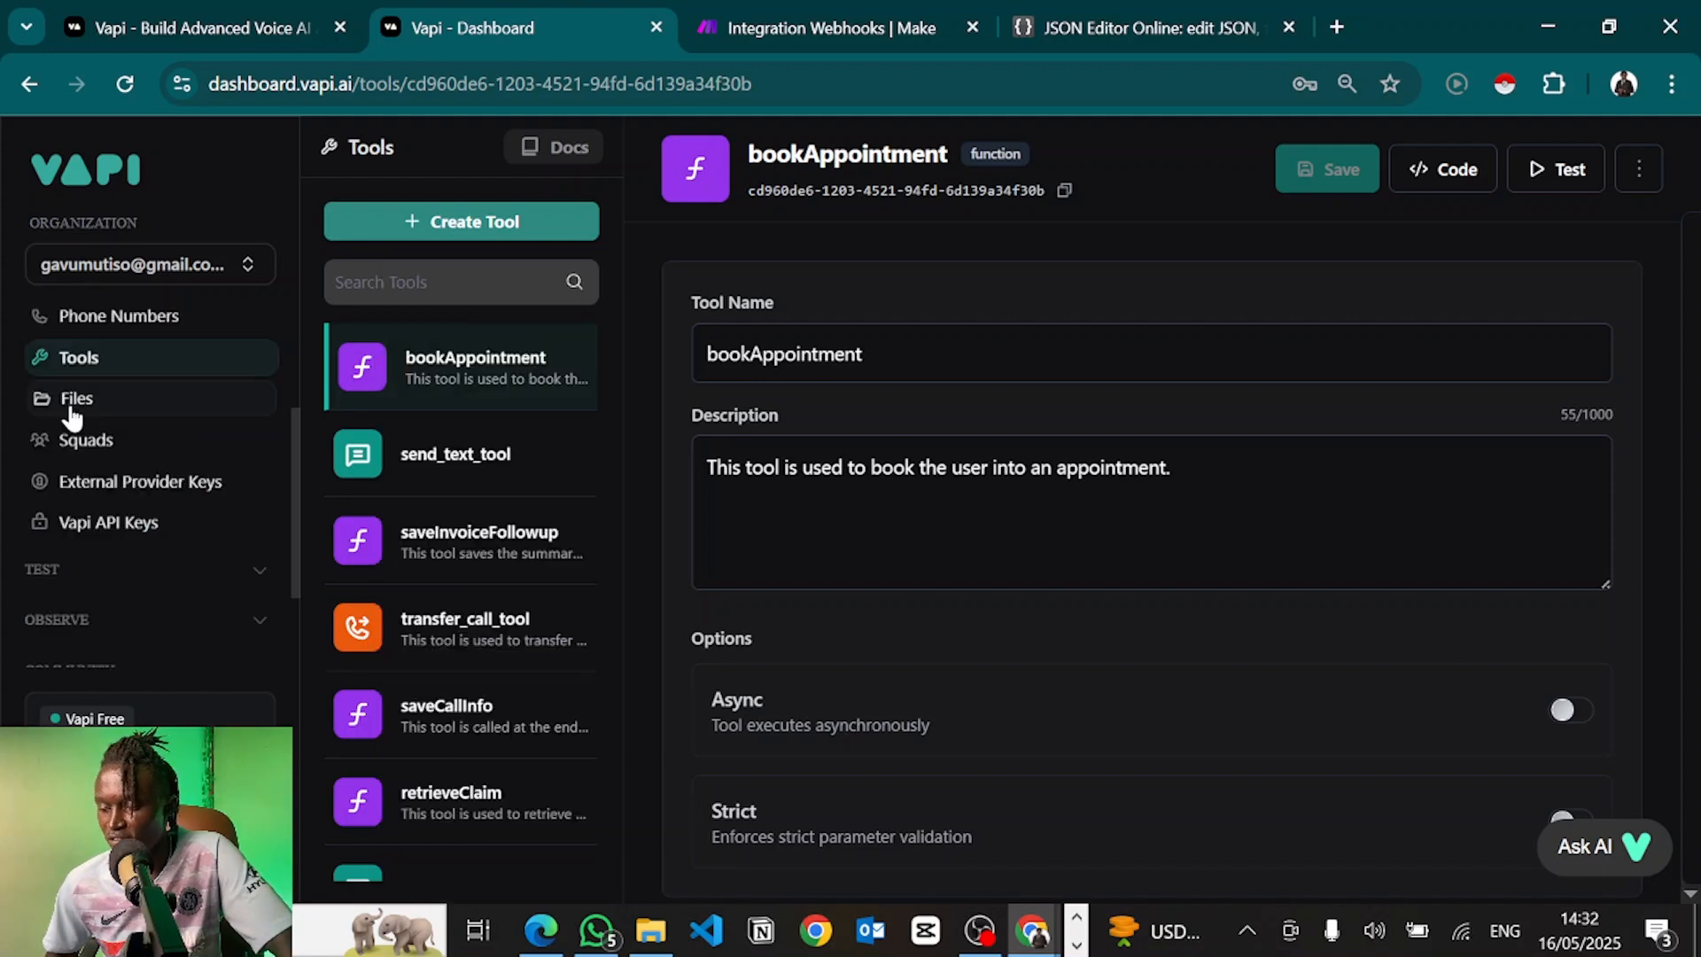
{"action": "left_click", "coordinate": [73, 401]}
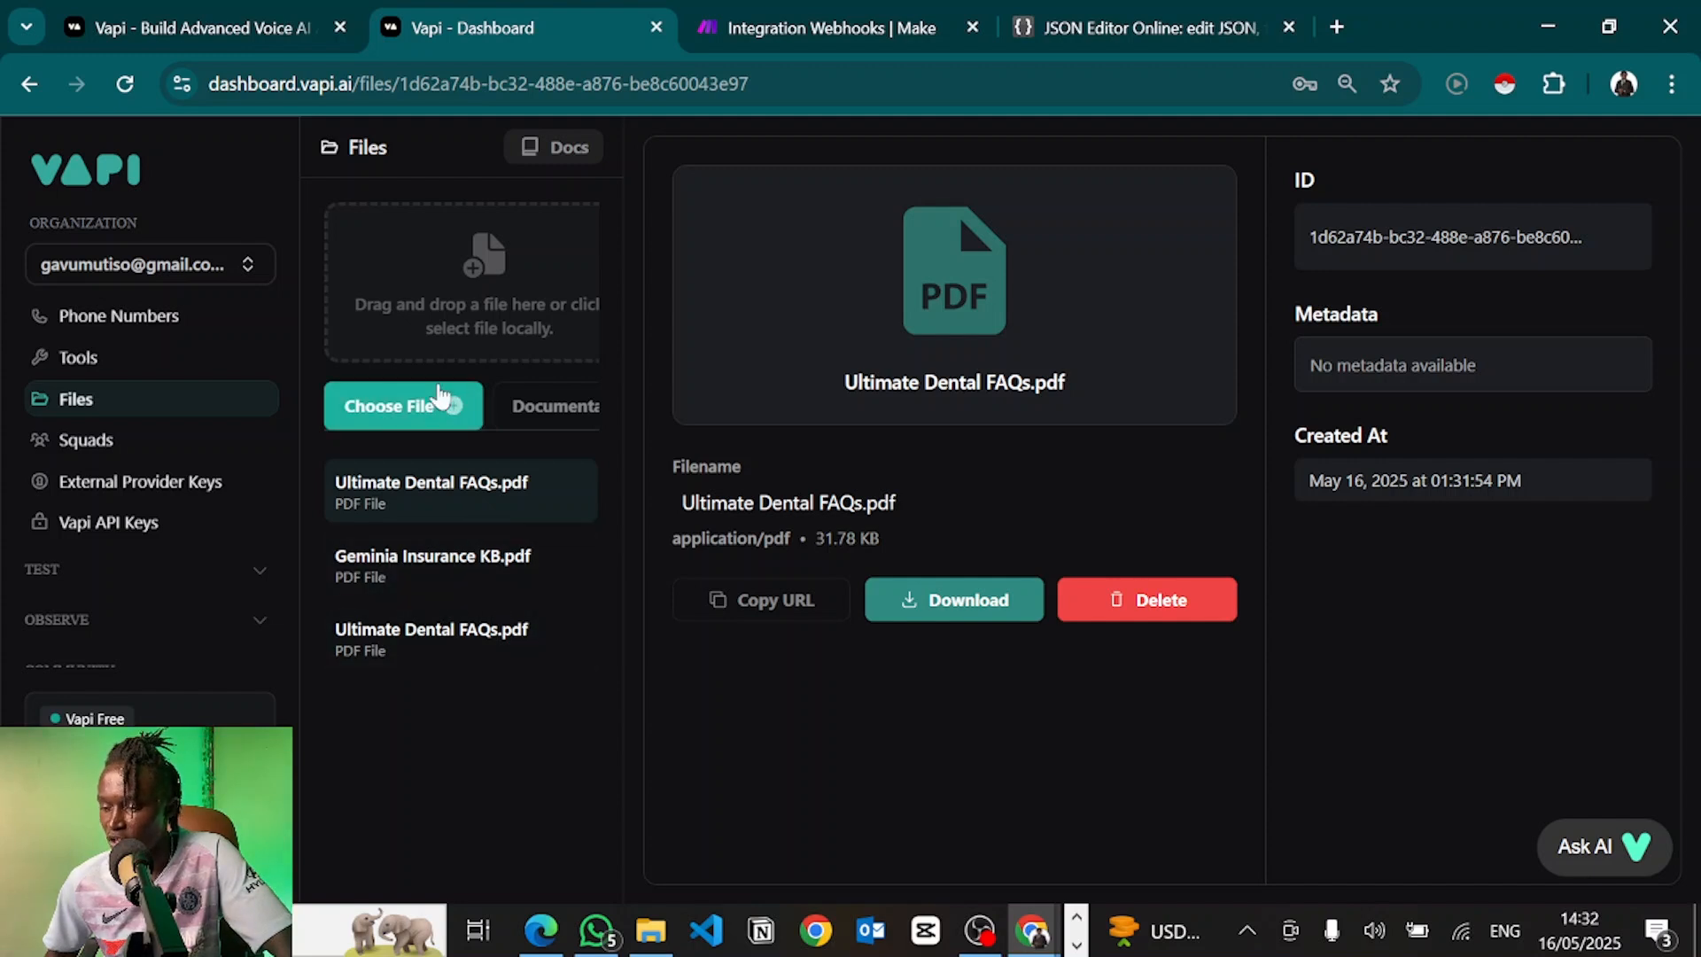
Cancel the Choose File picker without uploading anything and go to the Squads page
{"action": "left_click", "coordinate": [412, 415]}
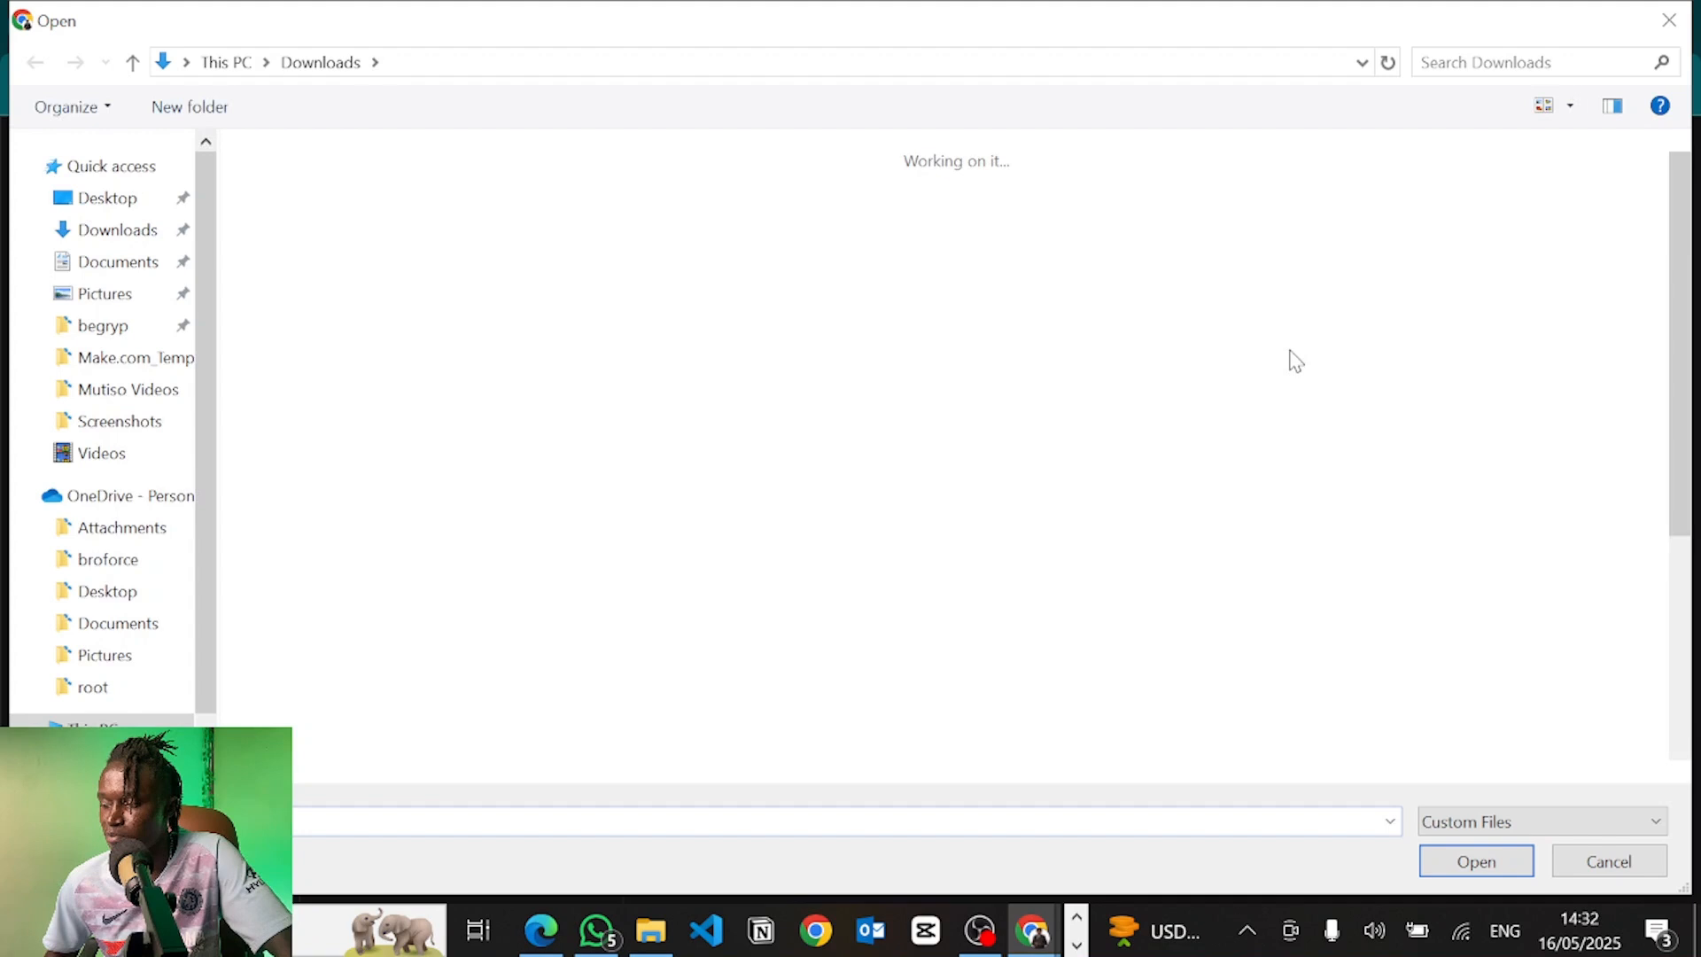
{"action": "left_click", "coordinate": [1388, 64]}
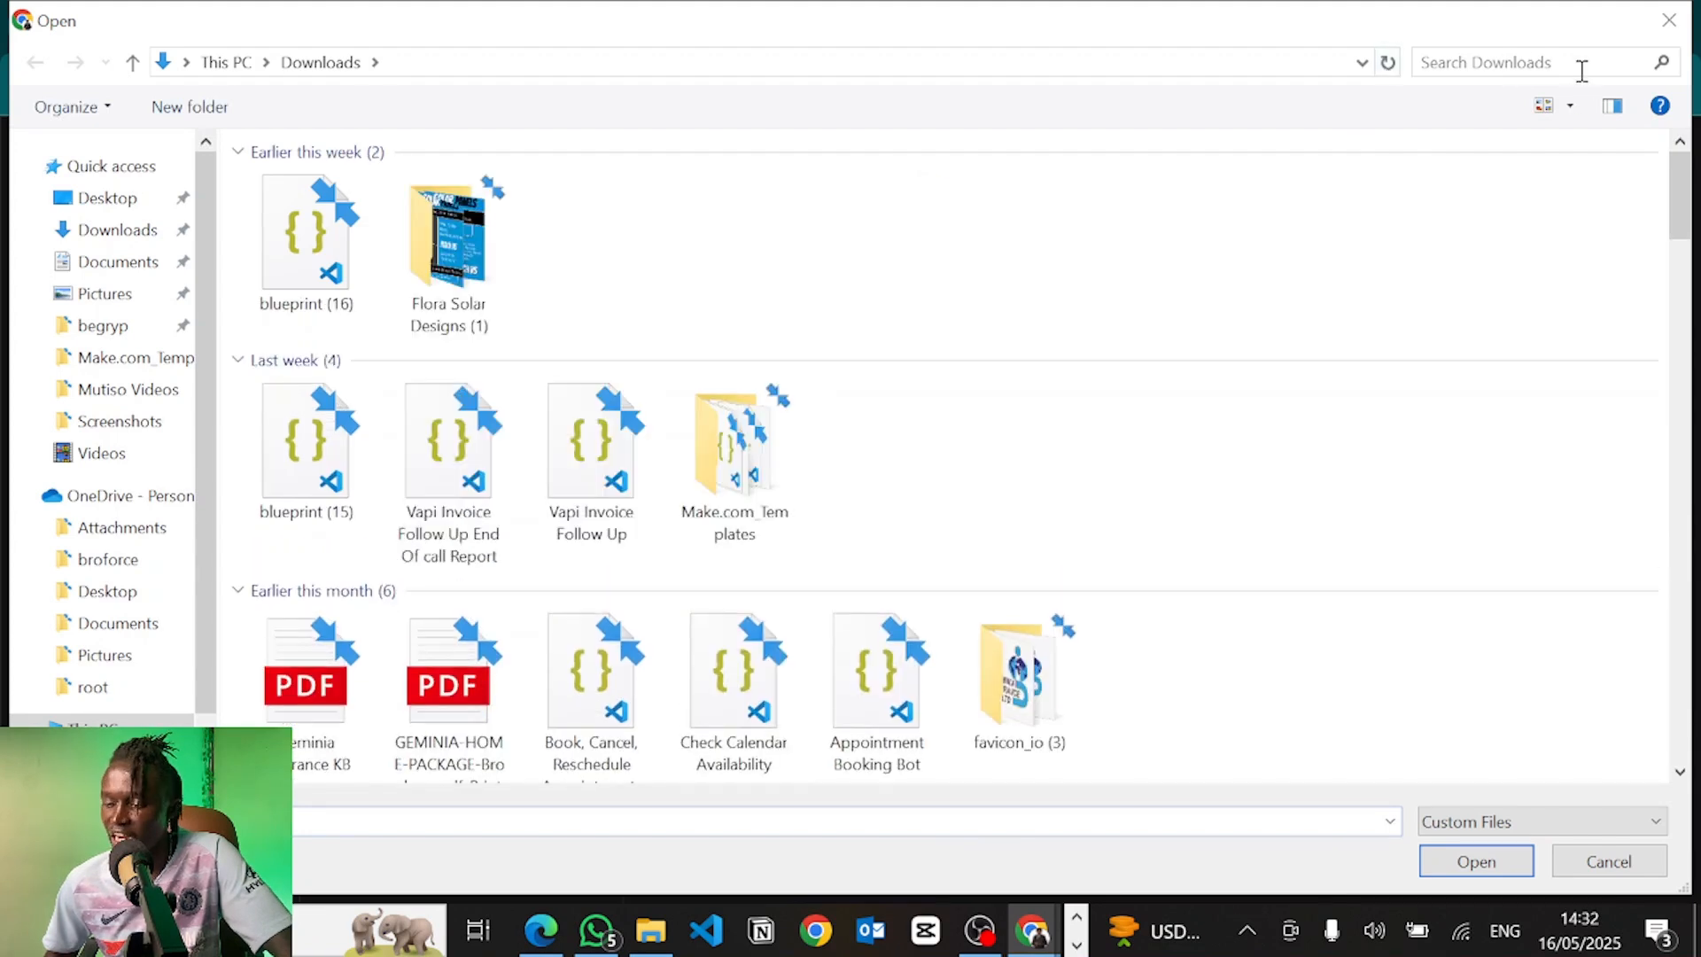
{"action": "left_click", "coordinate": [1670, 20]}
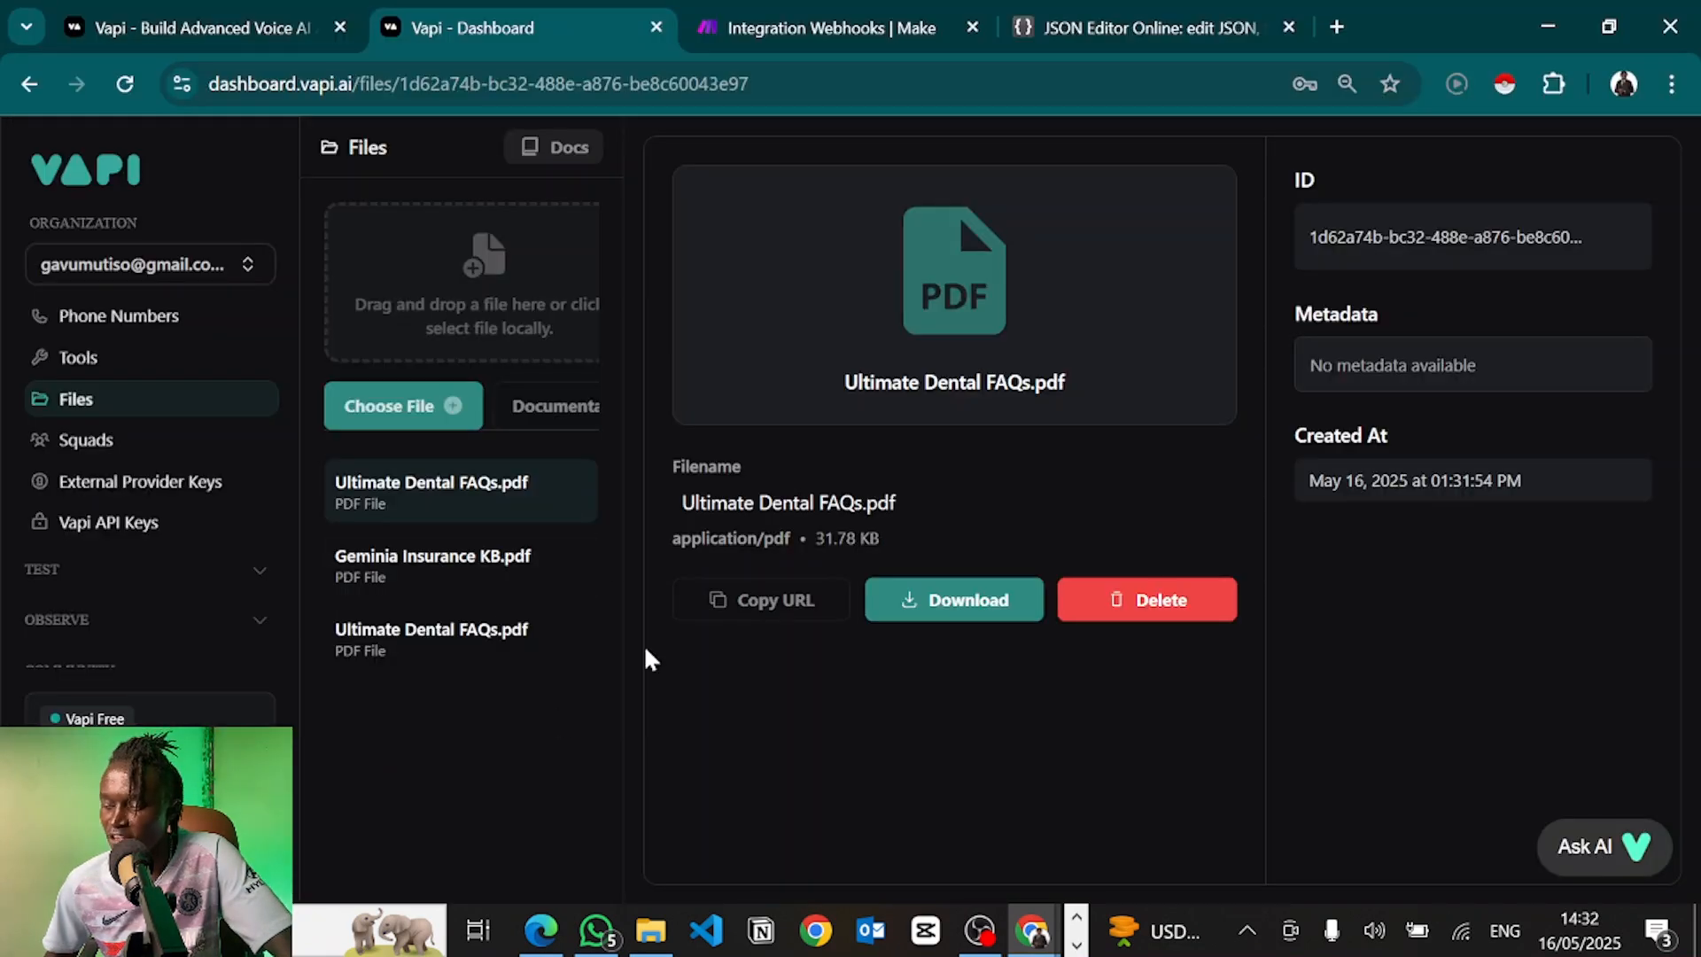
{"action": "left_click", "coordinate": [86, 440]}
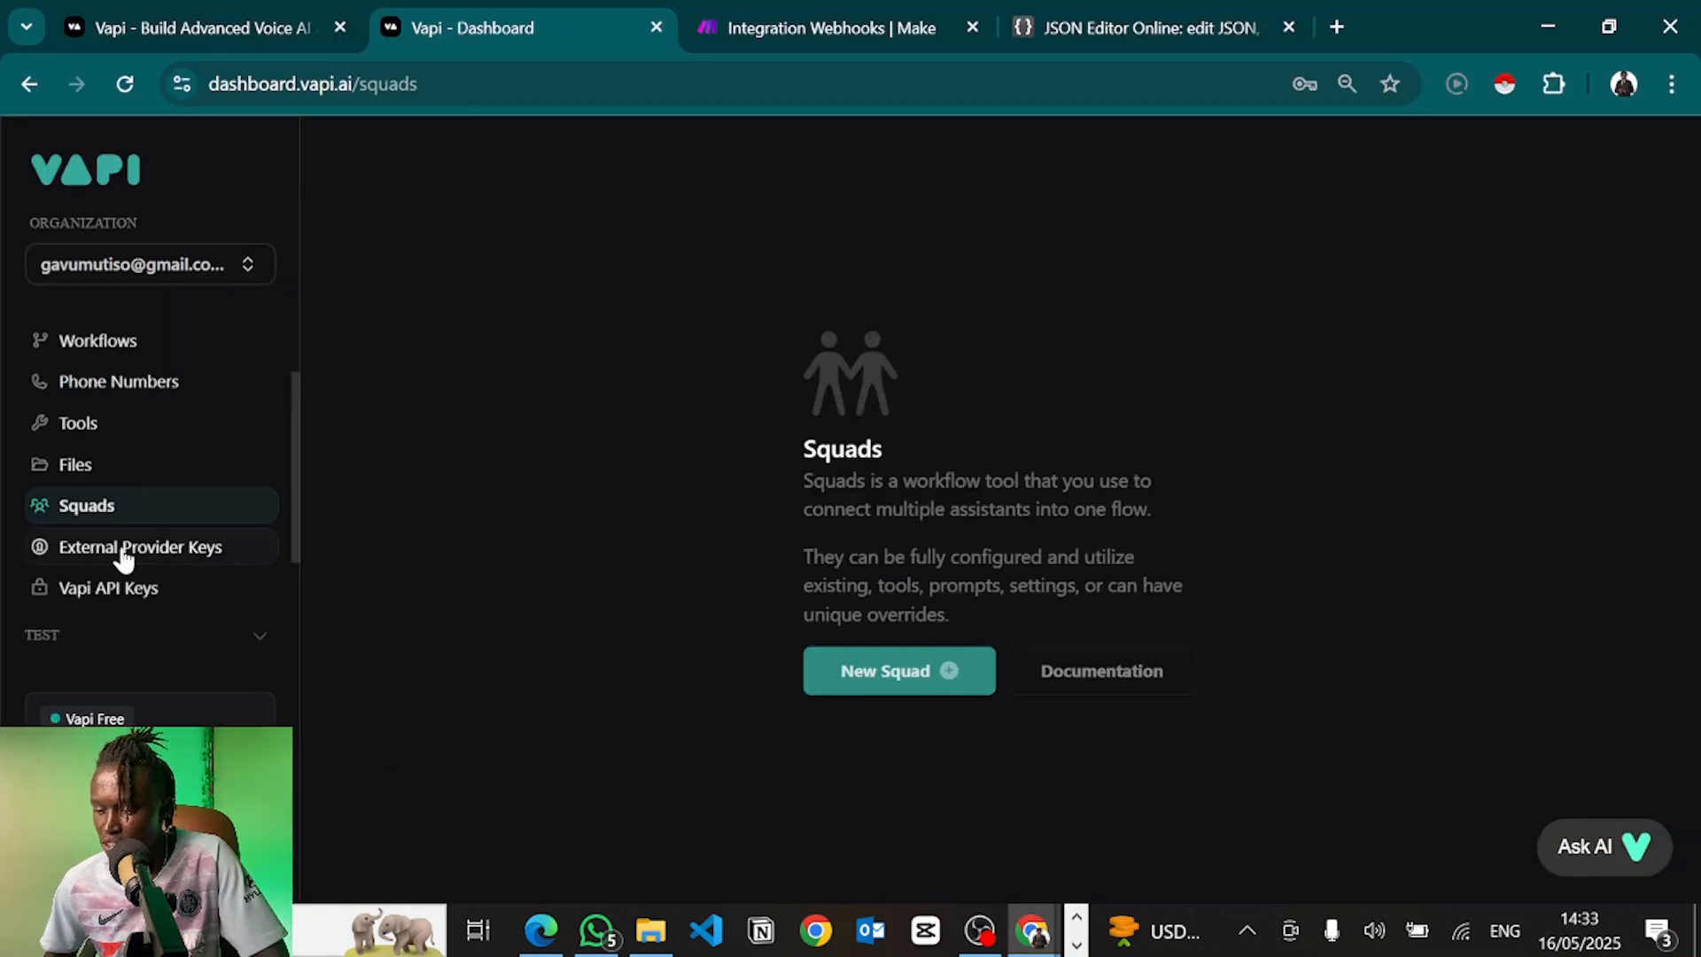
Inspect the ElevenLabs and Deepgram fields under External Provider Keys, then view Vapi API Keys
{"action": "left_click", "coordinate": [121, 550]}
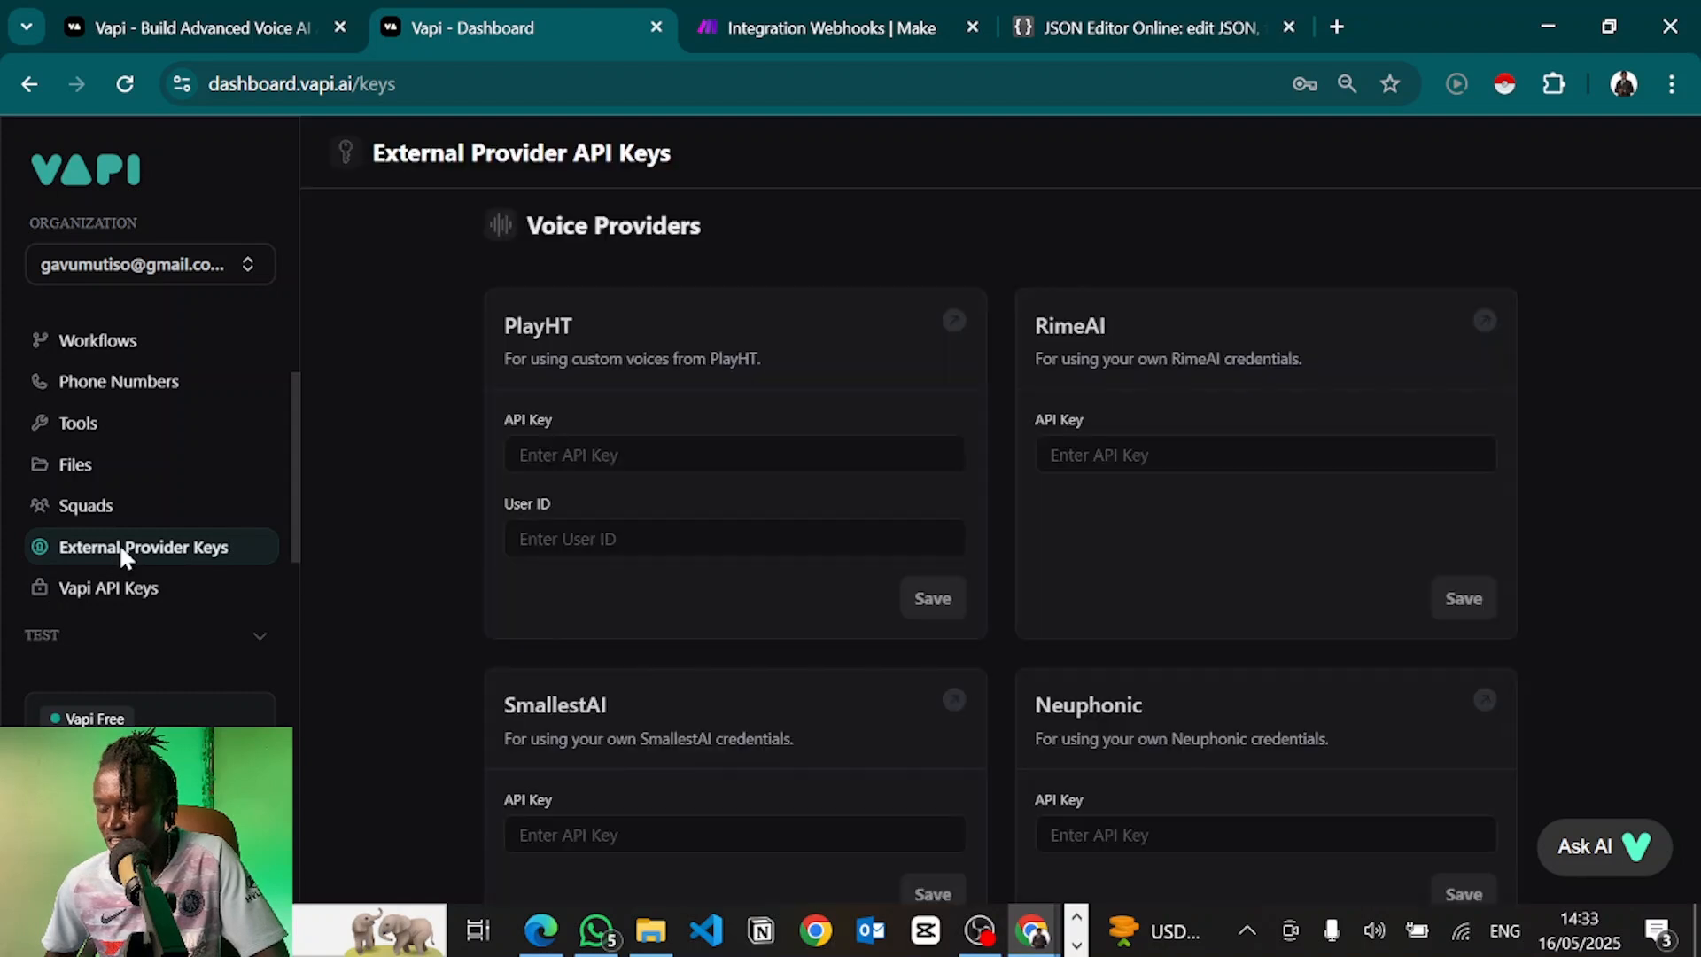
{"action": "scroll", "coordinate": [508, 585], "scroll_direction": "down", "scroll_amount": 5}
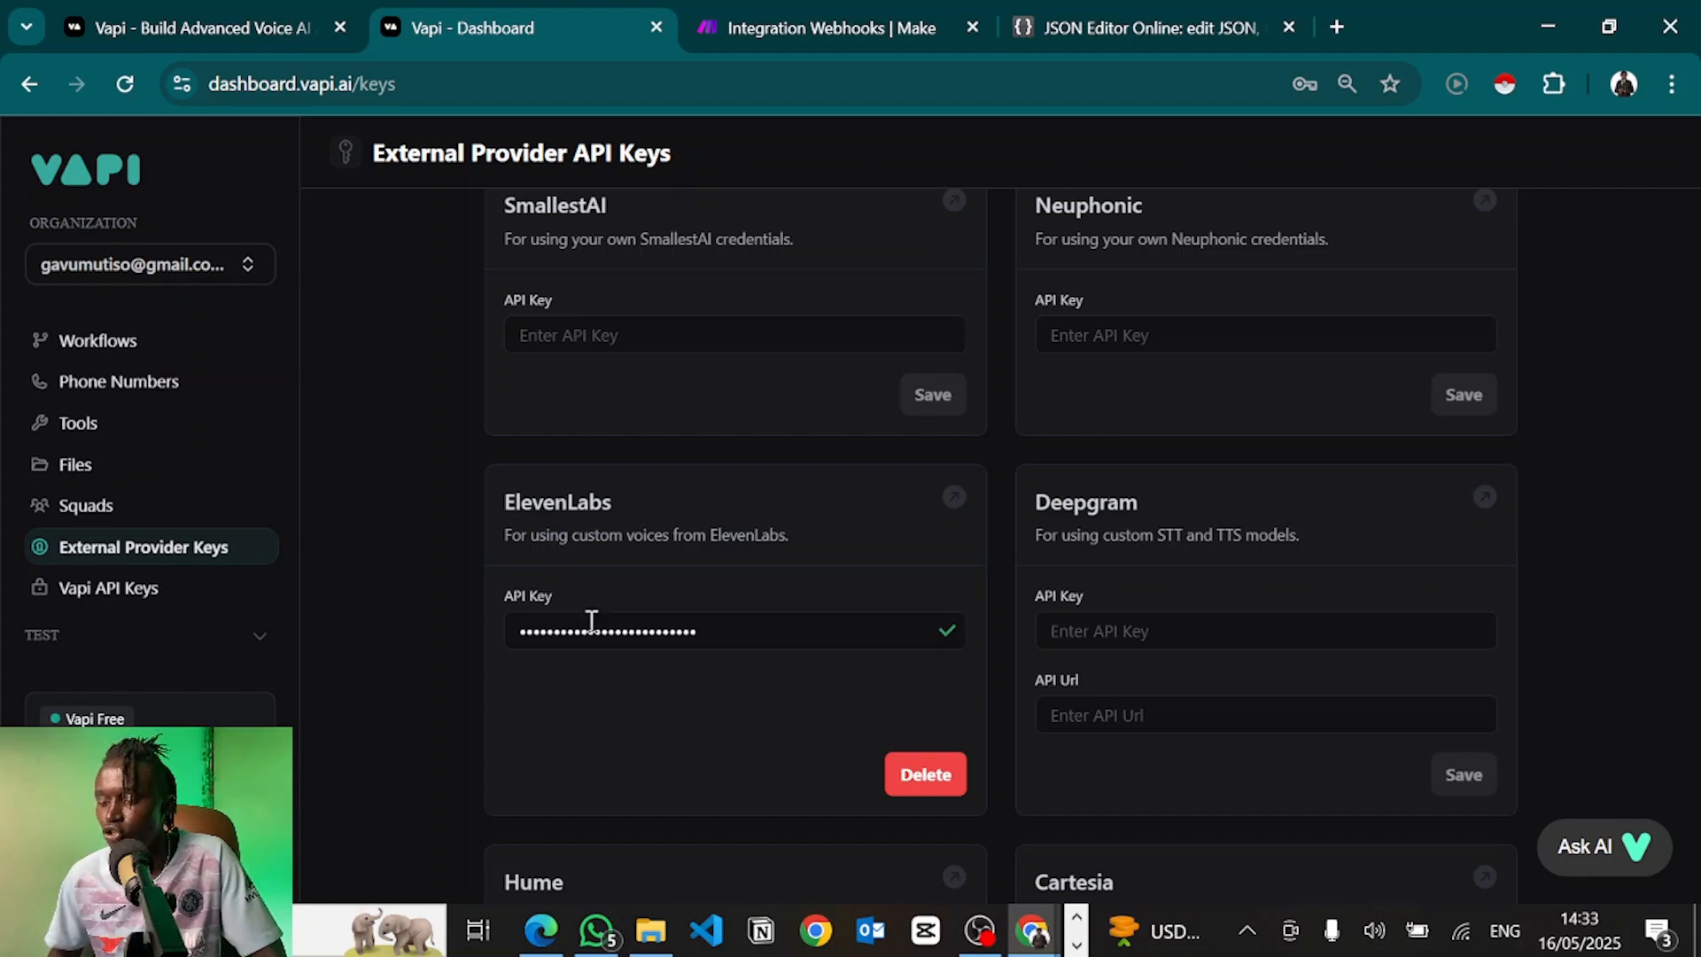
{"action": "scroll", "coordinate": [651, 554], "scroll_direction": "up", "scroll_amount": 5}
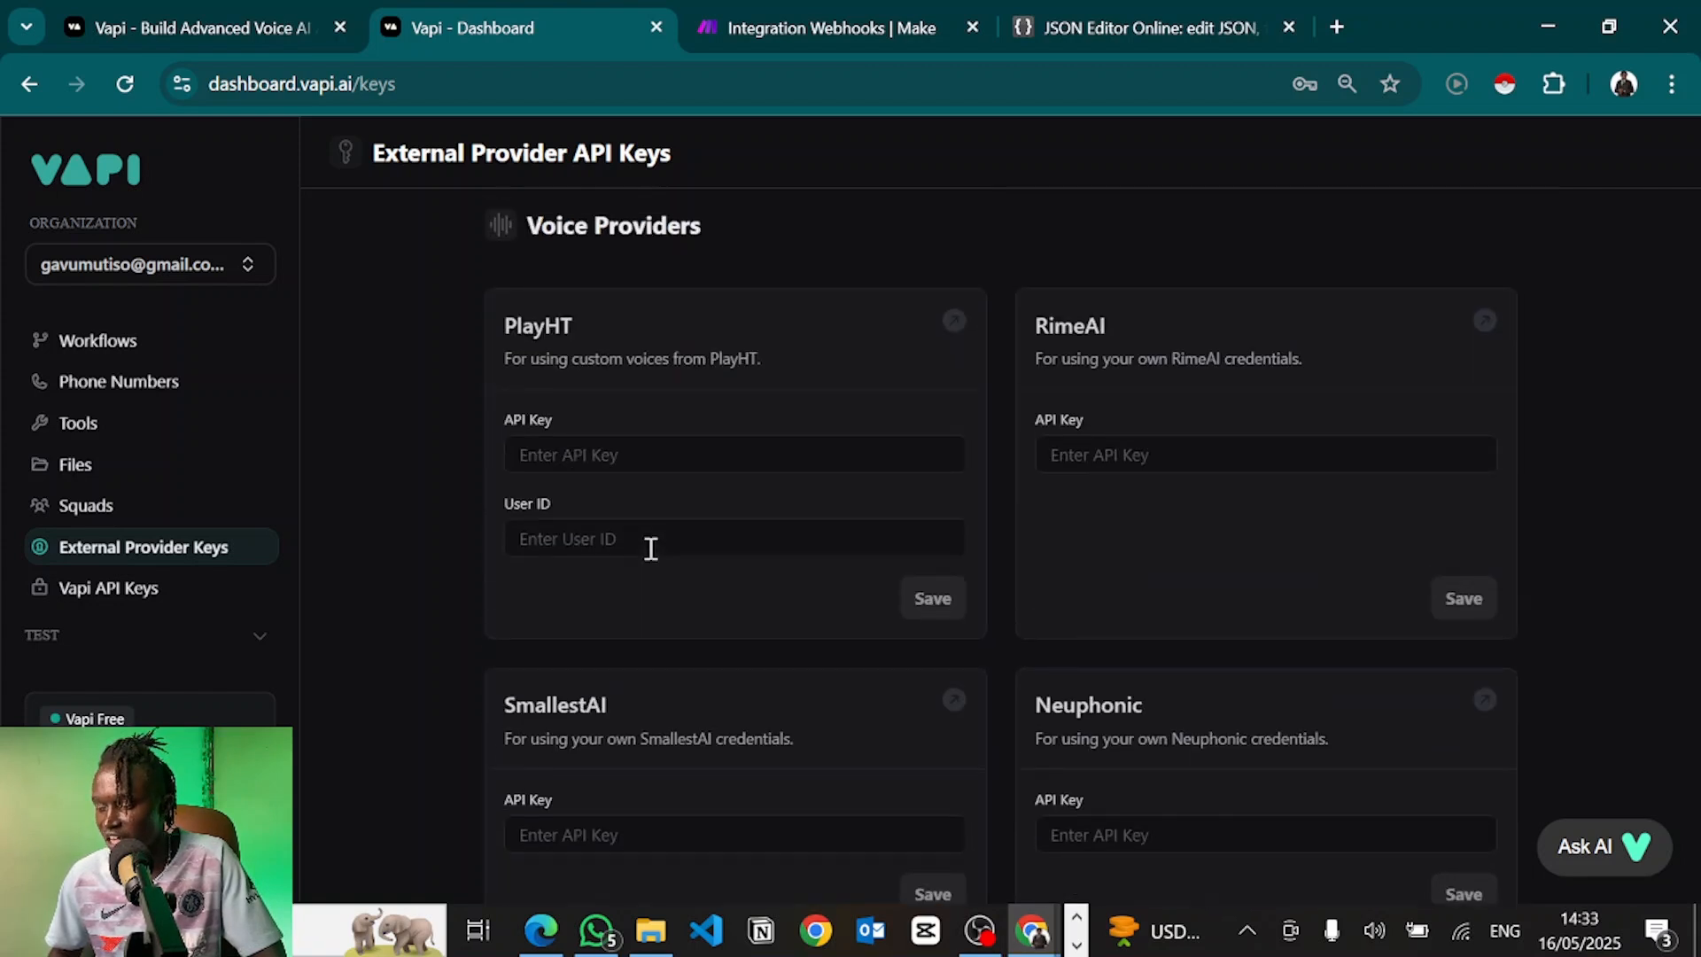
{"action": "scroll", "coordinate": [651, 549], "scroll_direction": "down", "scroll_amount": 5}
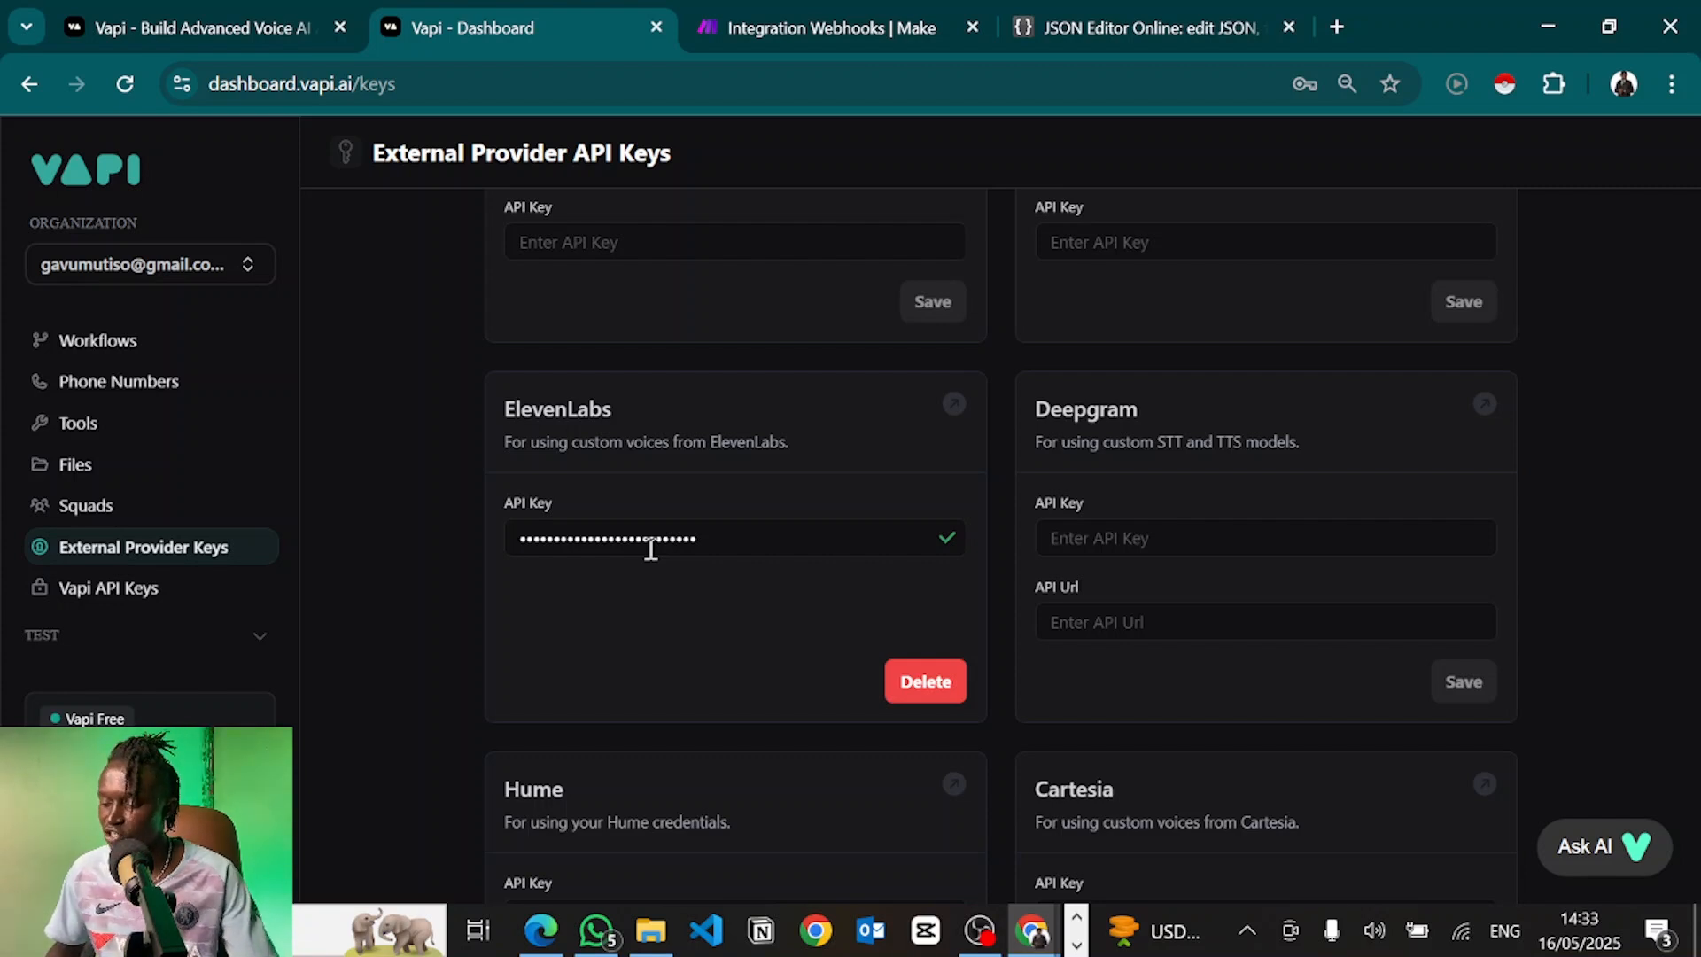
{"action": "left_click", "coordinate": [740, 544]}
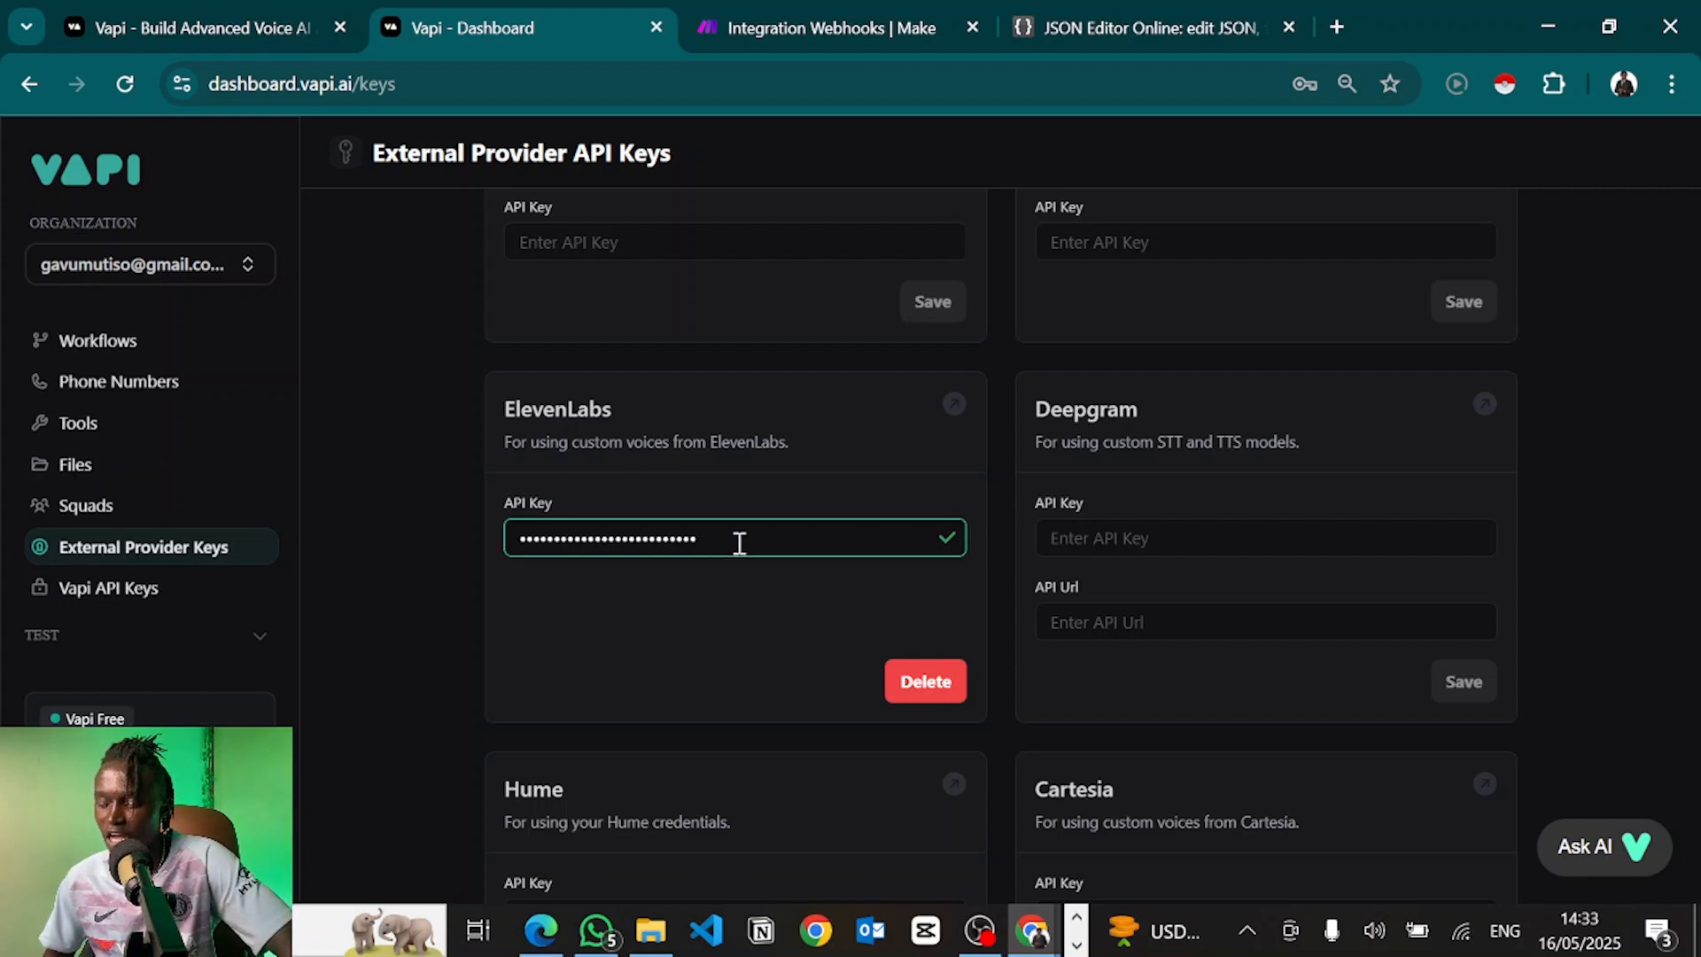
{"action": "left_click", "coordinate": [410, 509]}
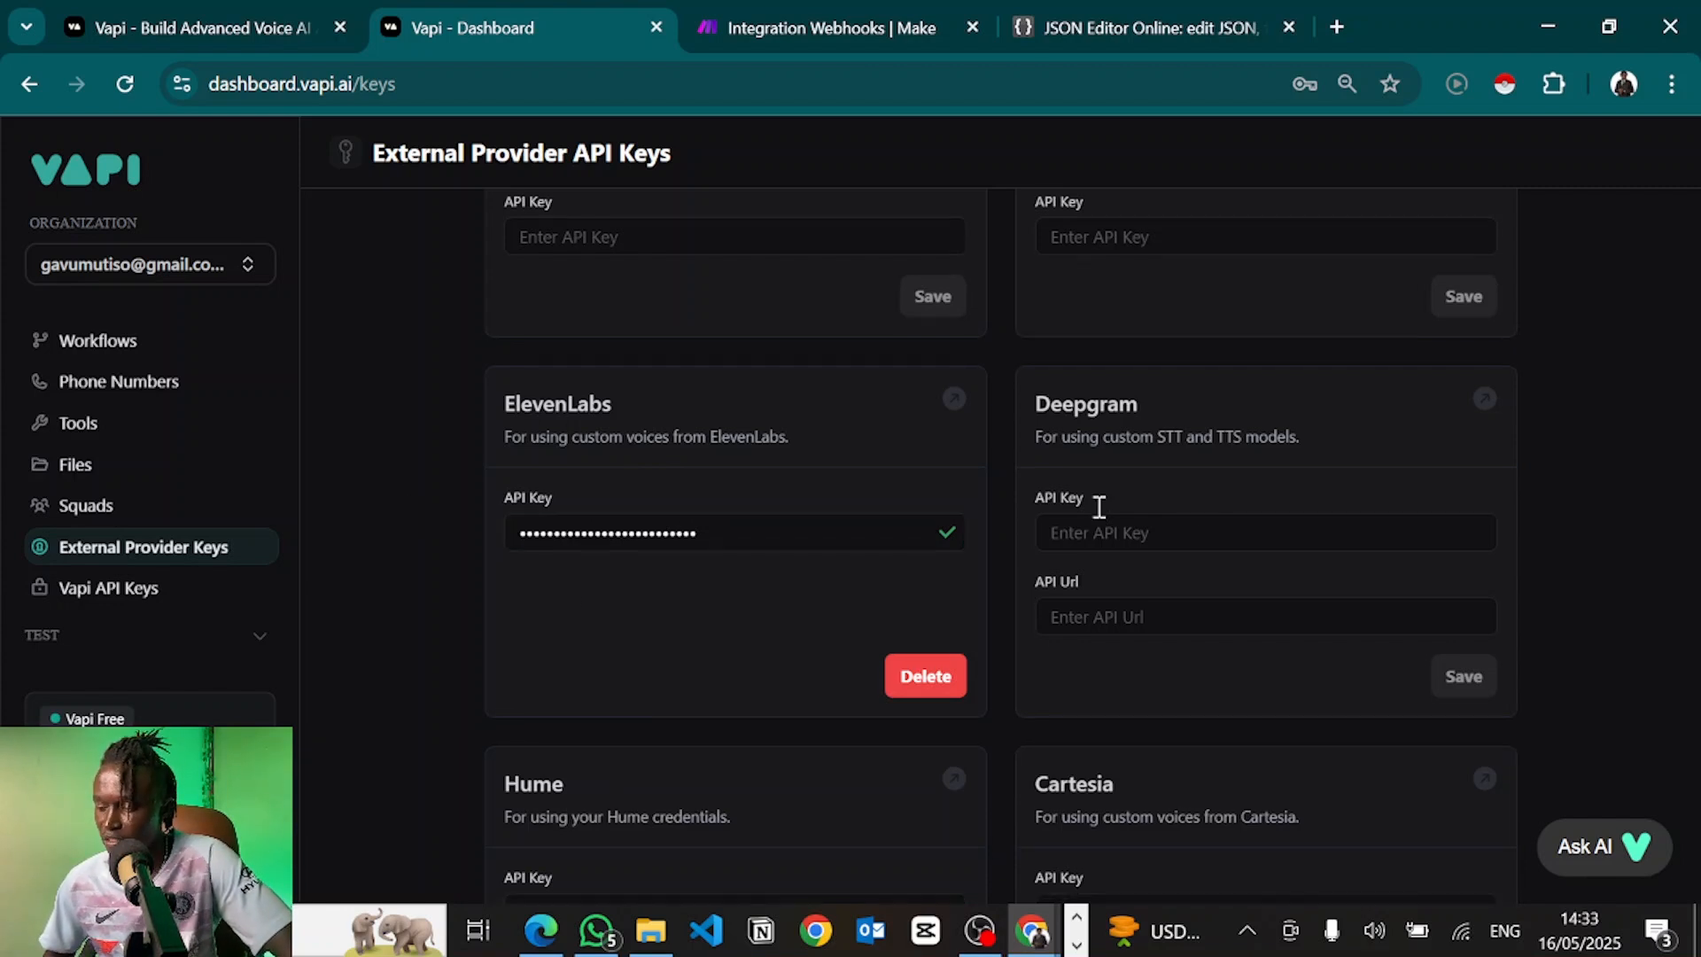
{"action": "left_click", "coordinate": [1109, 542]}
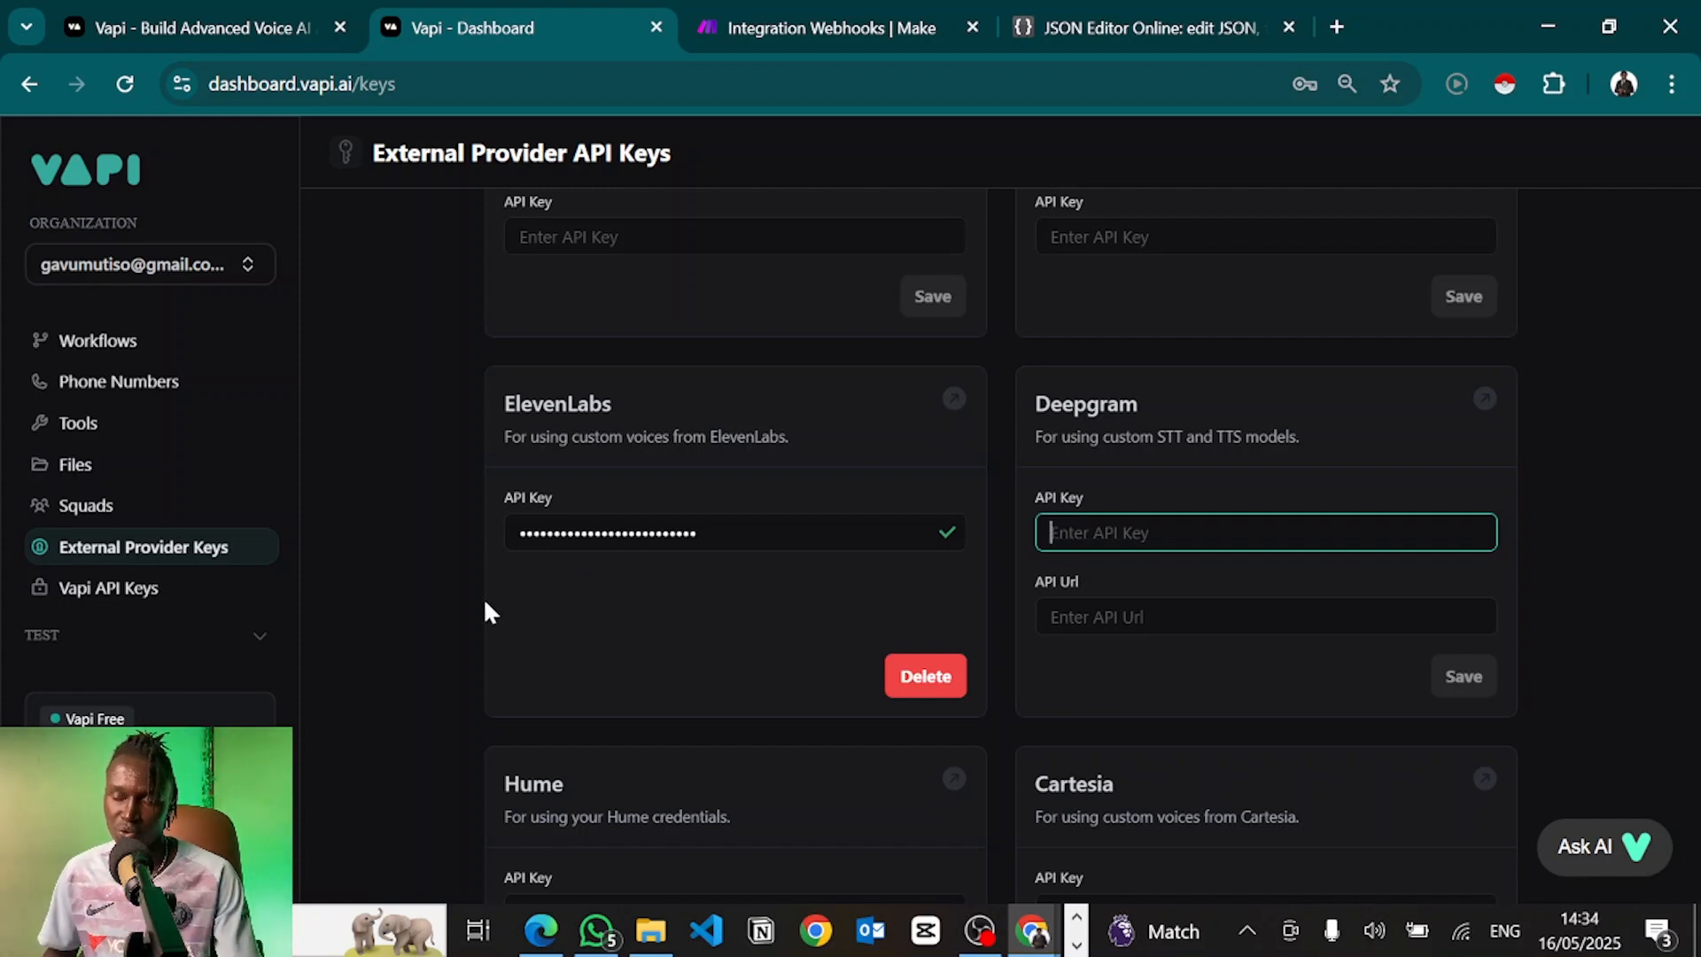
{"action": "scroll", "coordinate": [130, 482], "scroll_direction": "down", "scroll_amount": 1}
{"action": "left_click", "coordinate": [130, 482]}
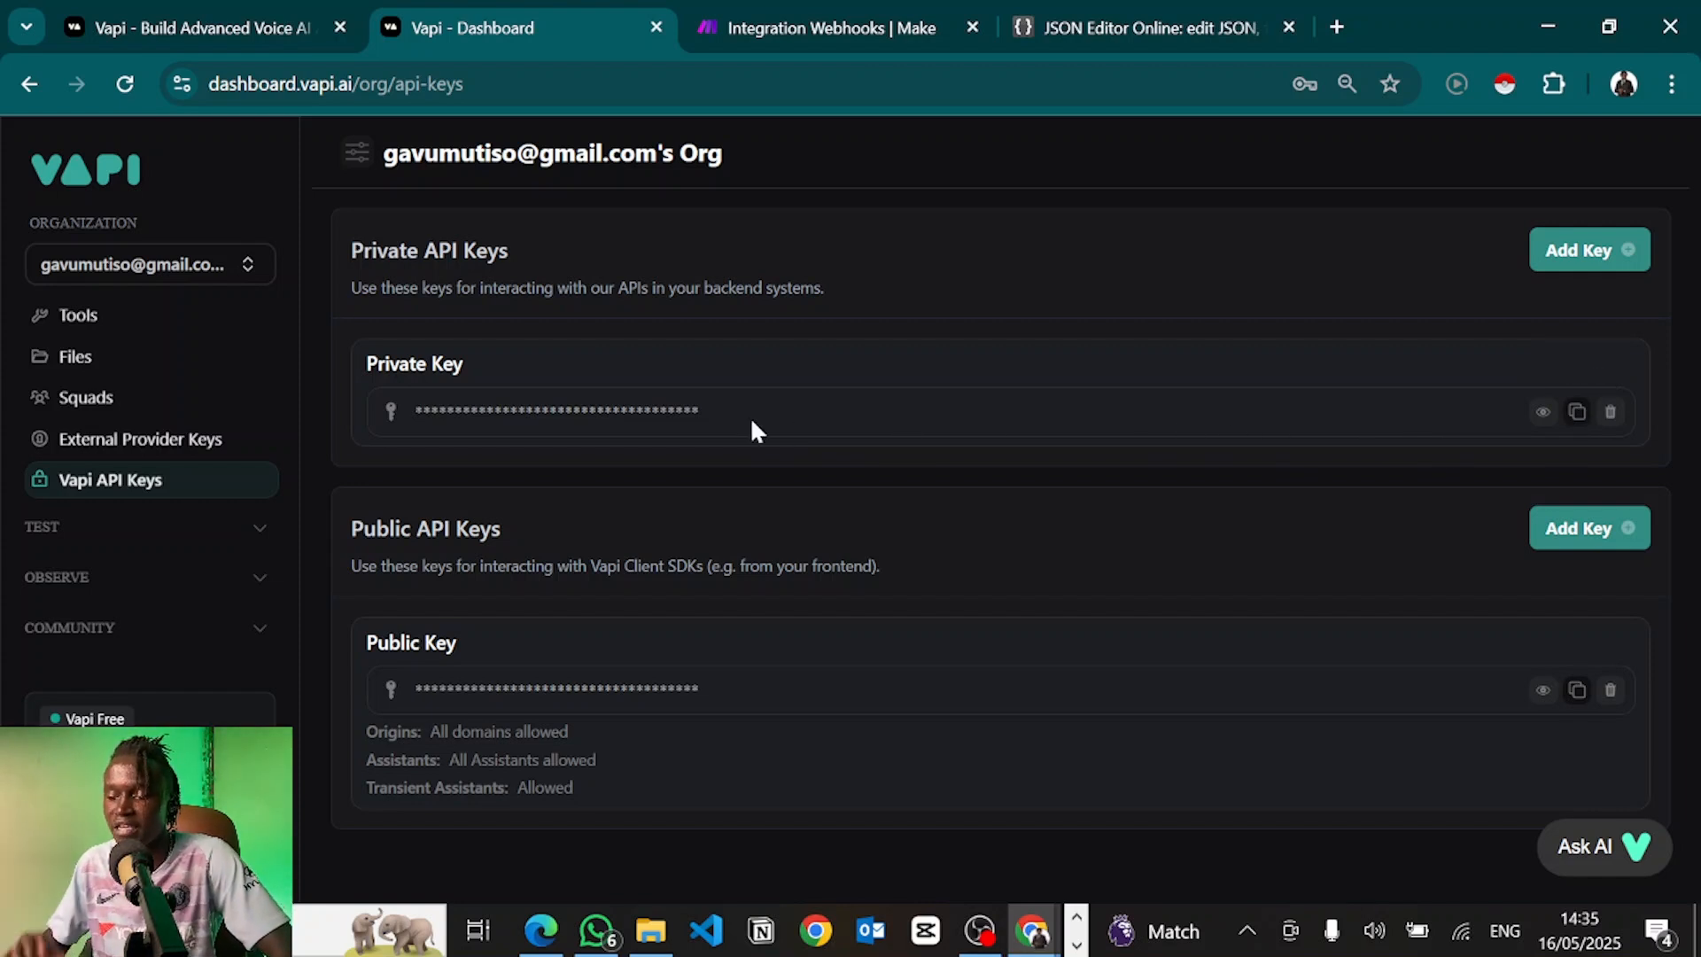
Scroll the organization settings, then view the Overview dashboard with 61.99 call minutes and 87 calls
{"action": "scroll", "coordinate": [80, 372], "scroll_direction": "up", "scroll_amount": 3}
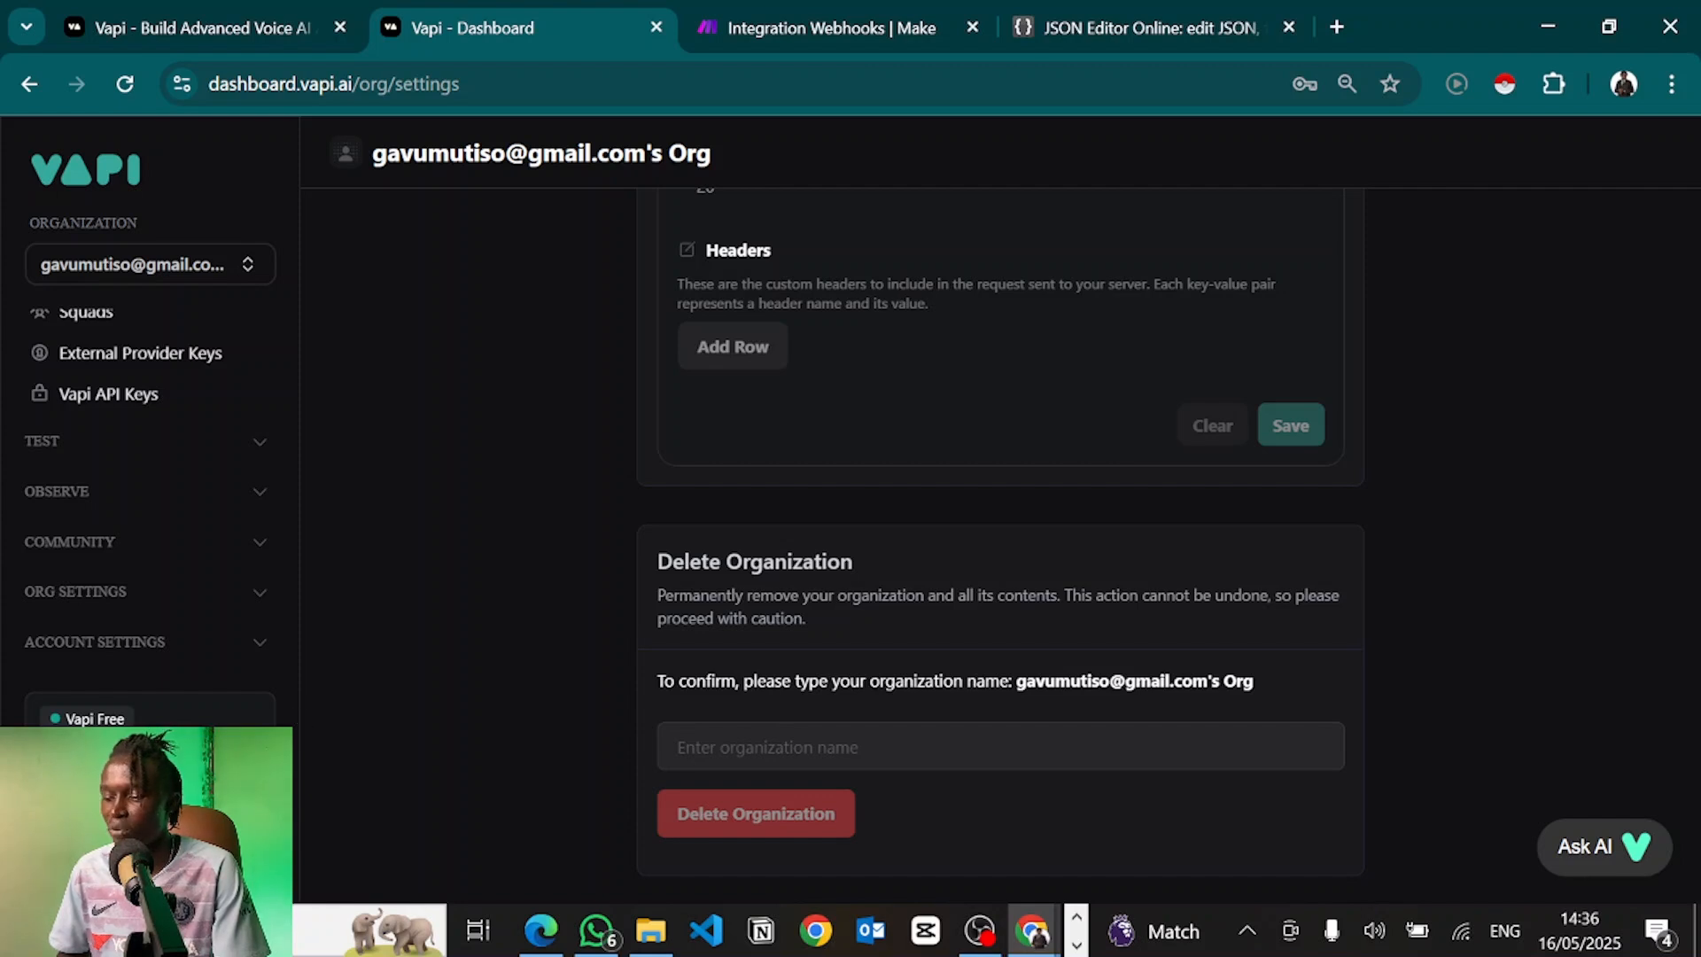
{"action": "scroll", "coordinate": [464, 630], "scroll_direction": "up", "scroll_amount": 6}
{"action": "scroll", "coordinate": [464, 631], "scroll_direction": "up", "scroll_amount": 1}
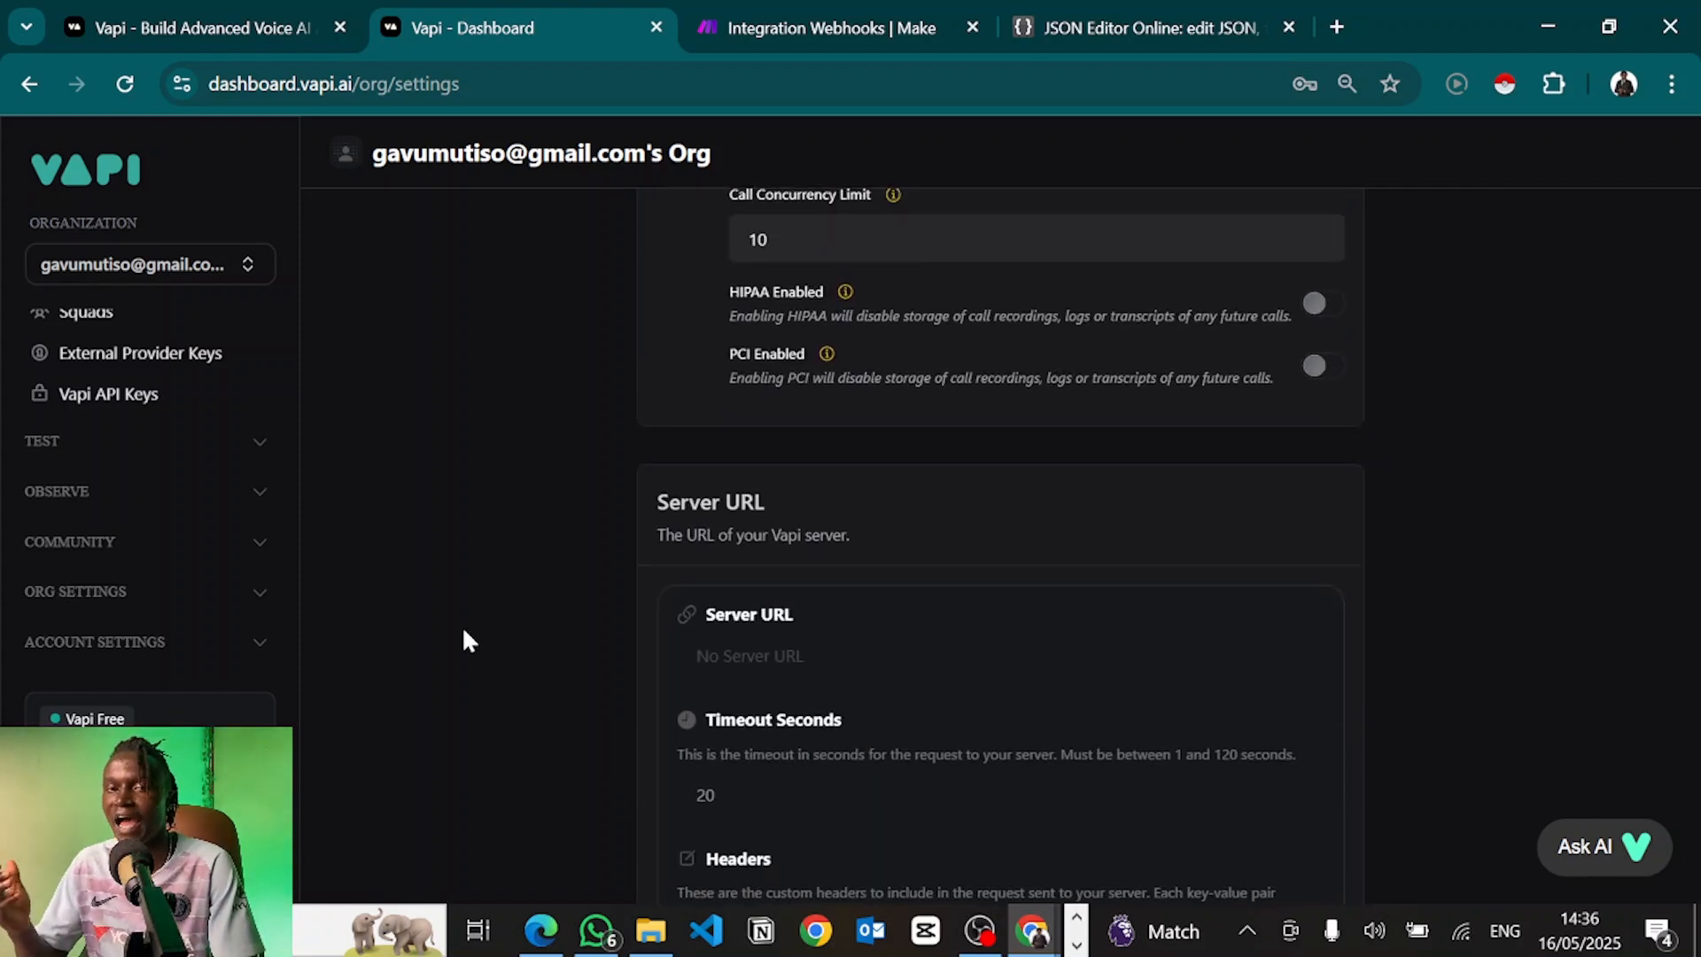
{"action": "left_click", "coordinate": [86, 168]}
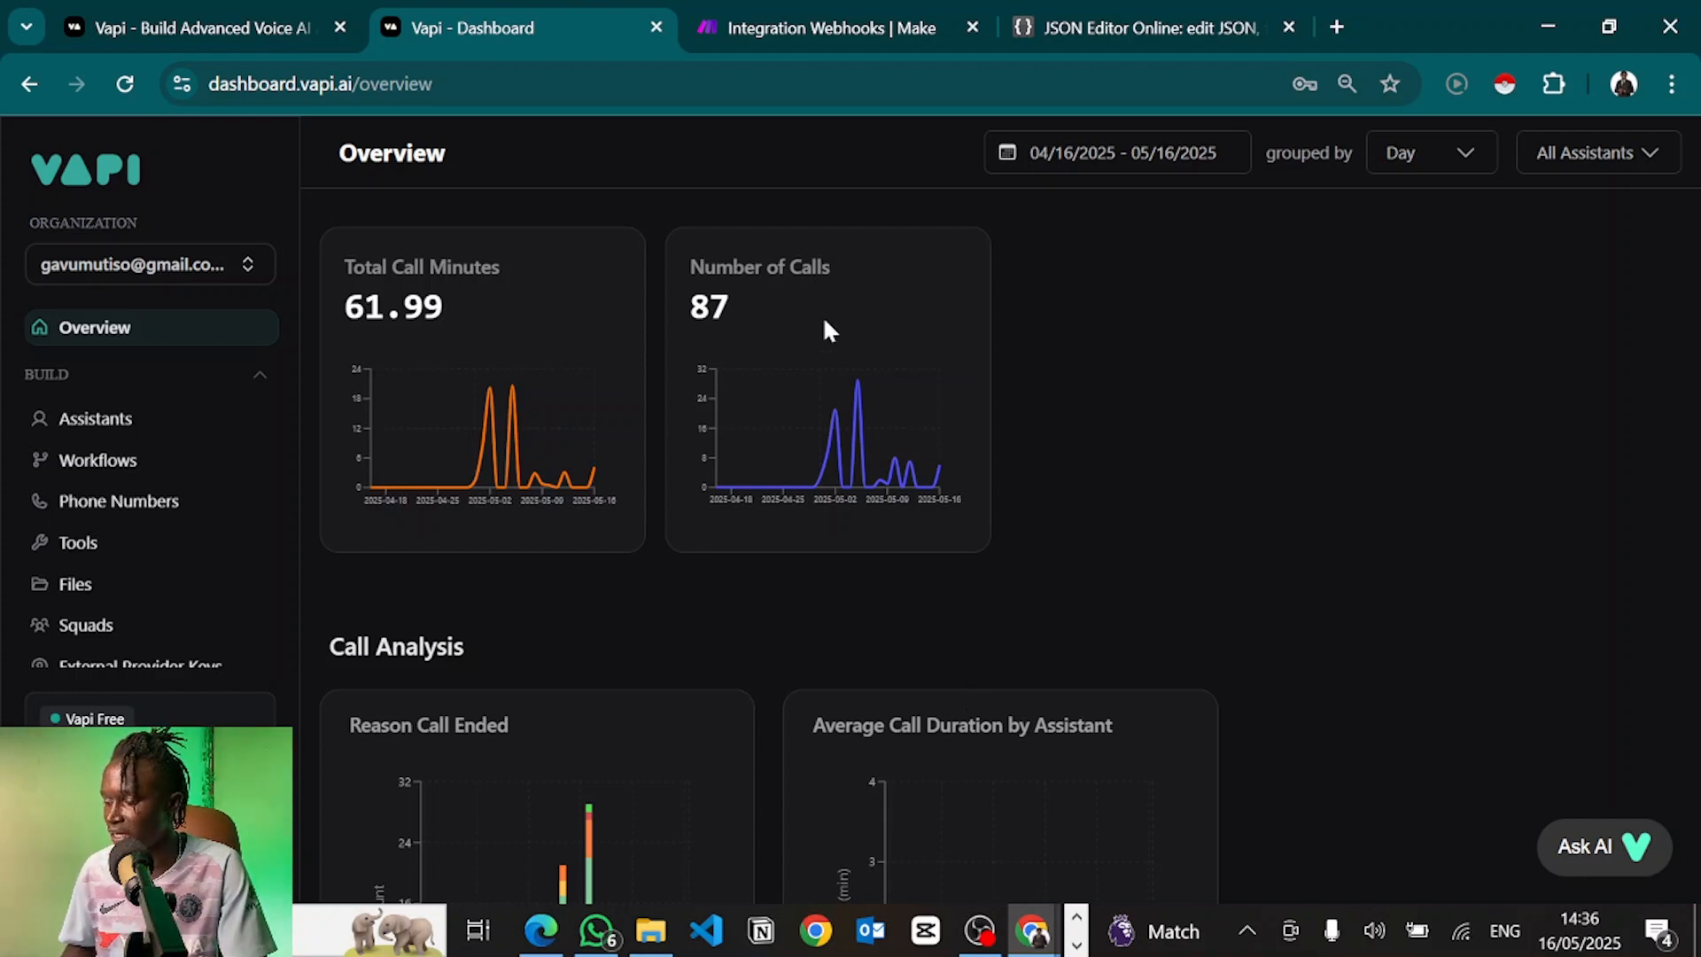
Open assistant Alex from the Overview and start an empty text chat with it
{"action": "scroll", "coordinate": [683, 596], "scroll_direction": "down", "scroll_amount": 10}
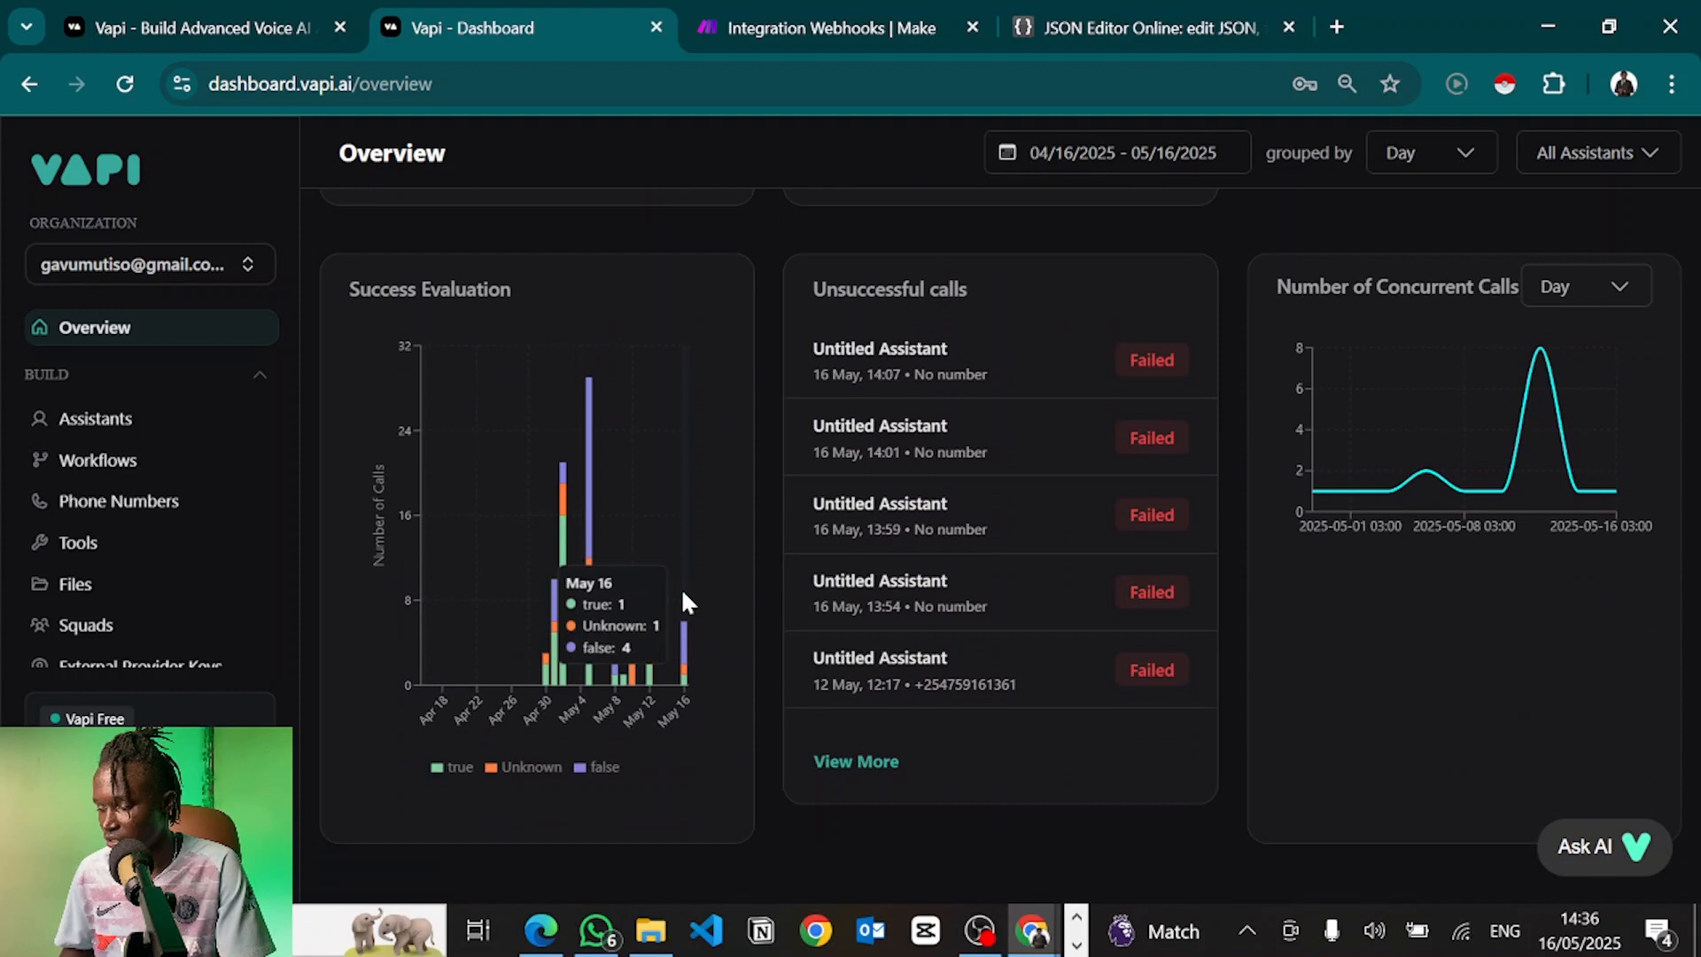
{"action": "left_click", "coordinate": [89, 423]}
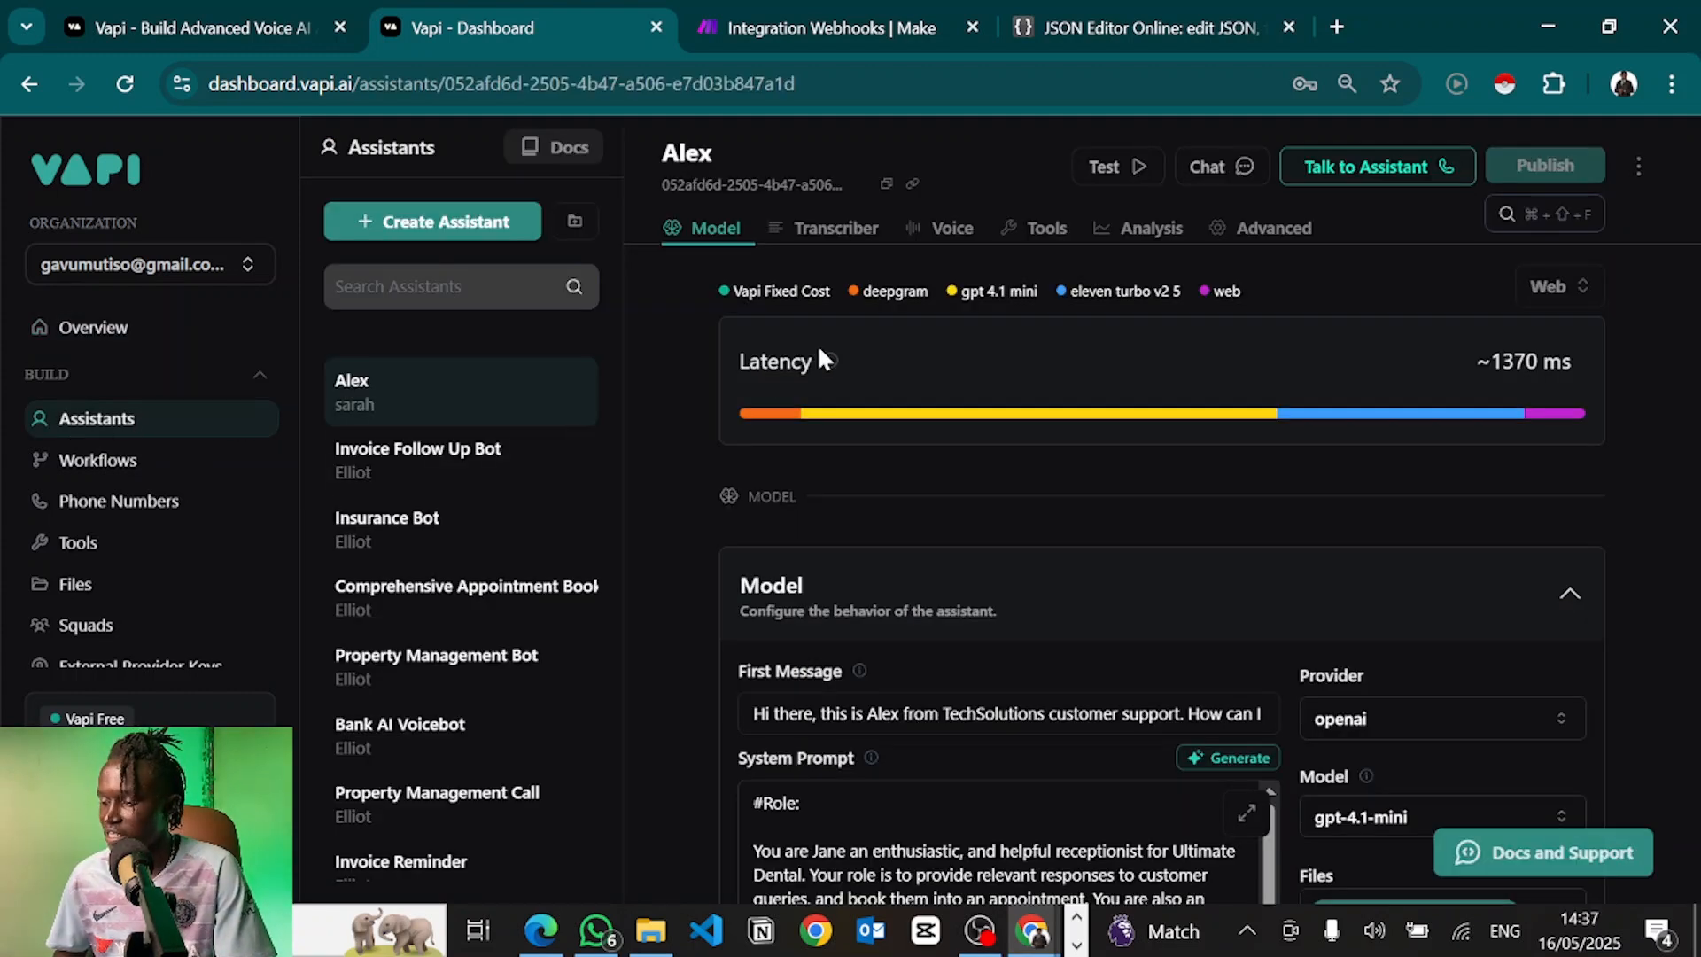
{"action": "left_click", "coordinate": [1223, 168]}
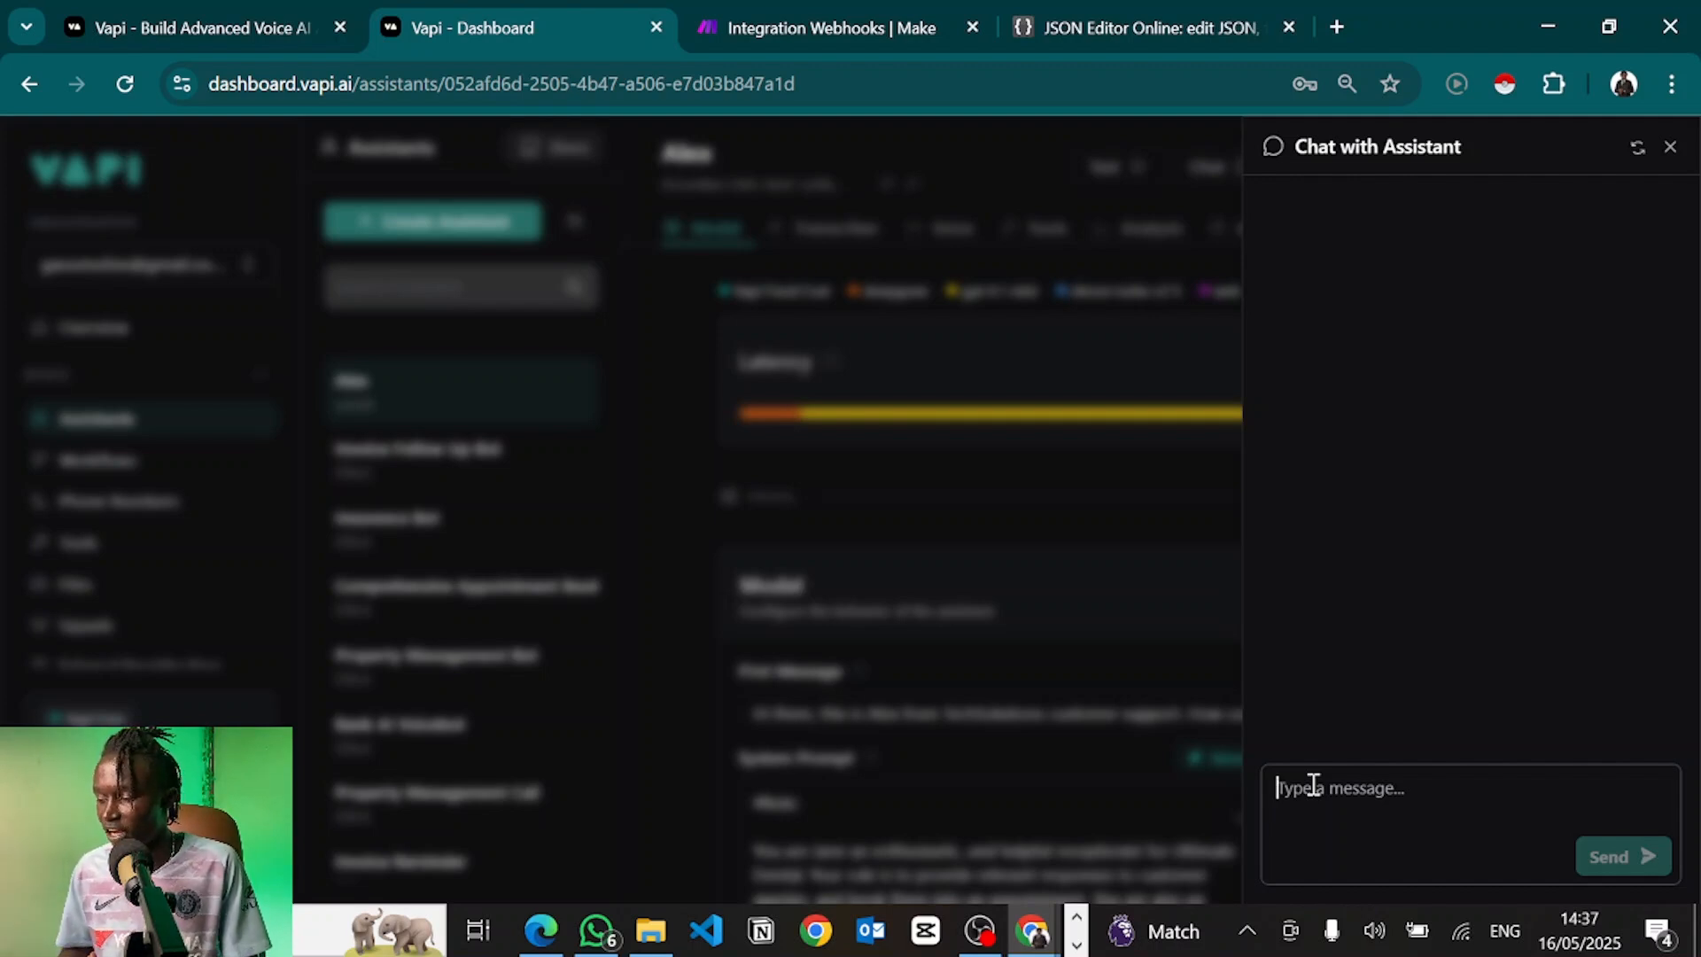
{"action": "left_click", "coordinate": [998, 635]}
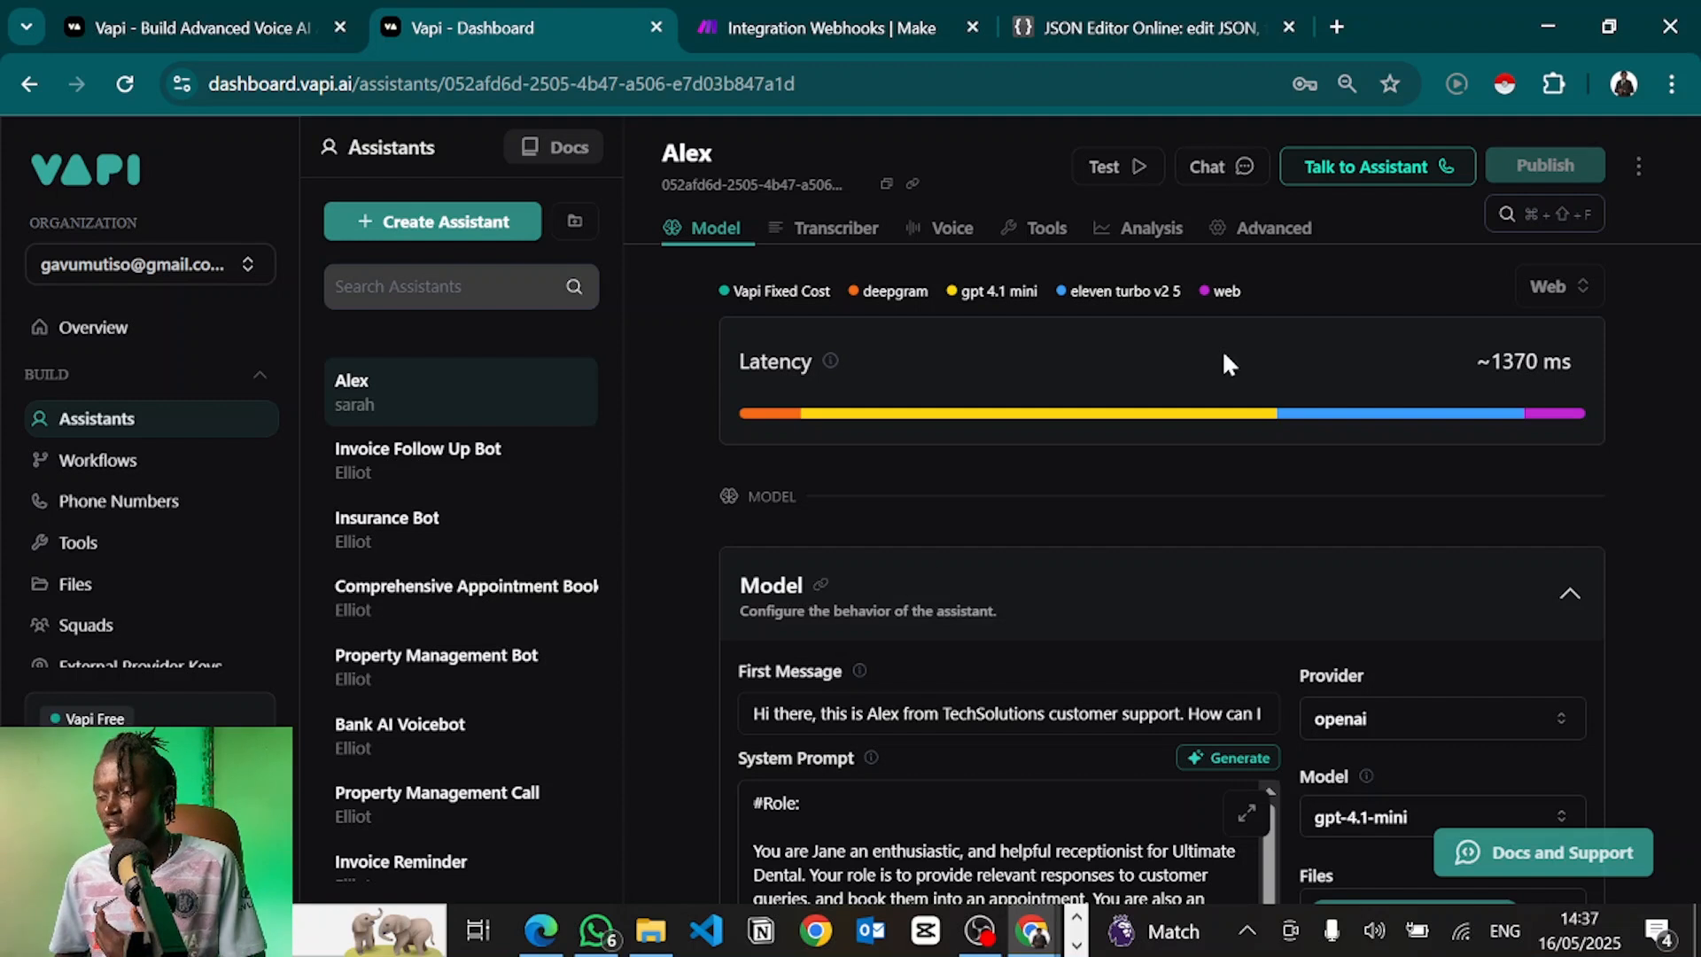
{"action": "left_click", "coordinate": [1207, 170]}
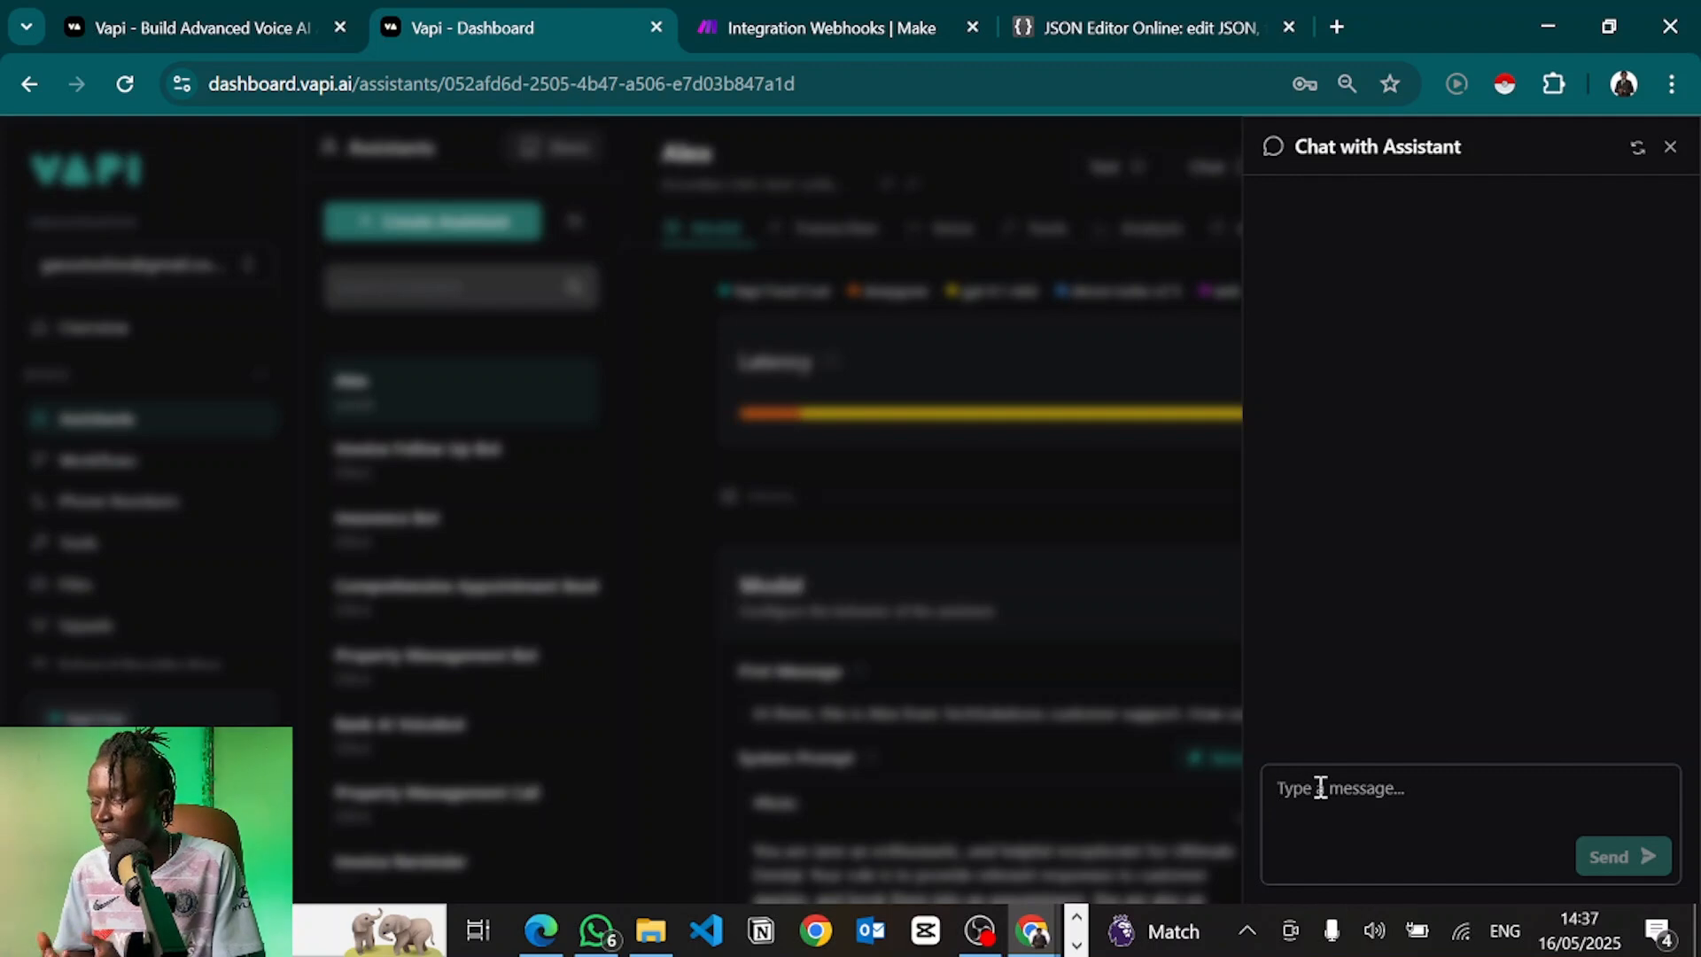
{"action": "left_click", "coordinate": [1098, 561]}
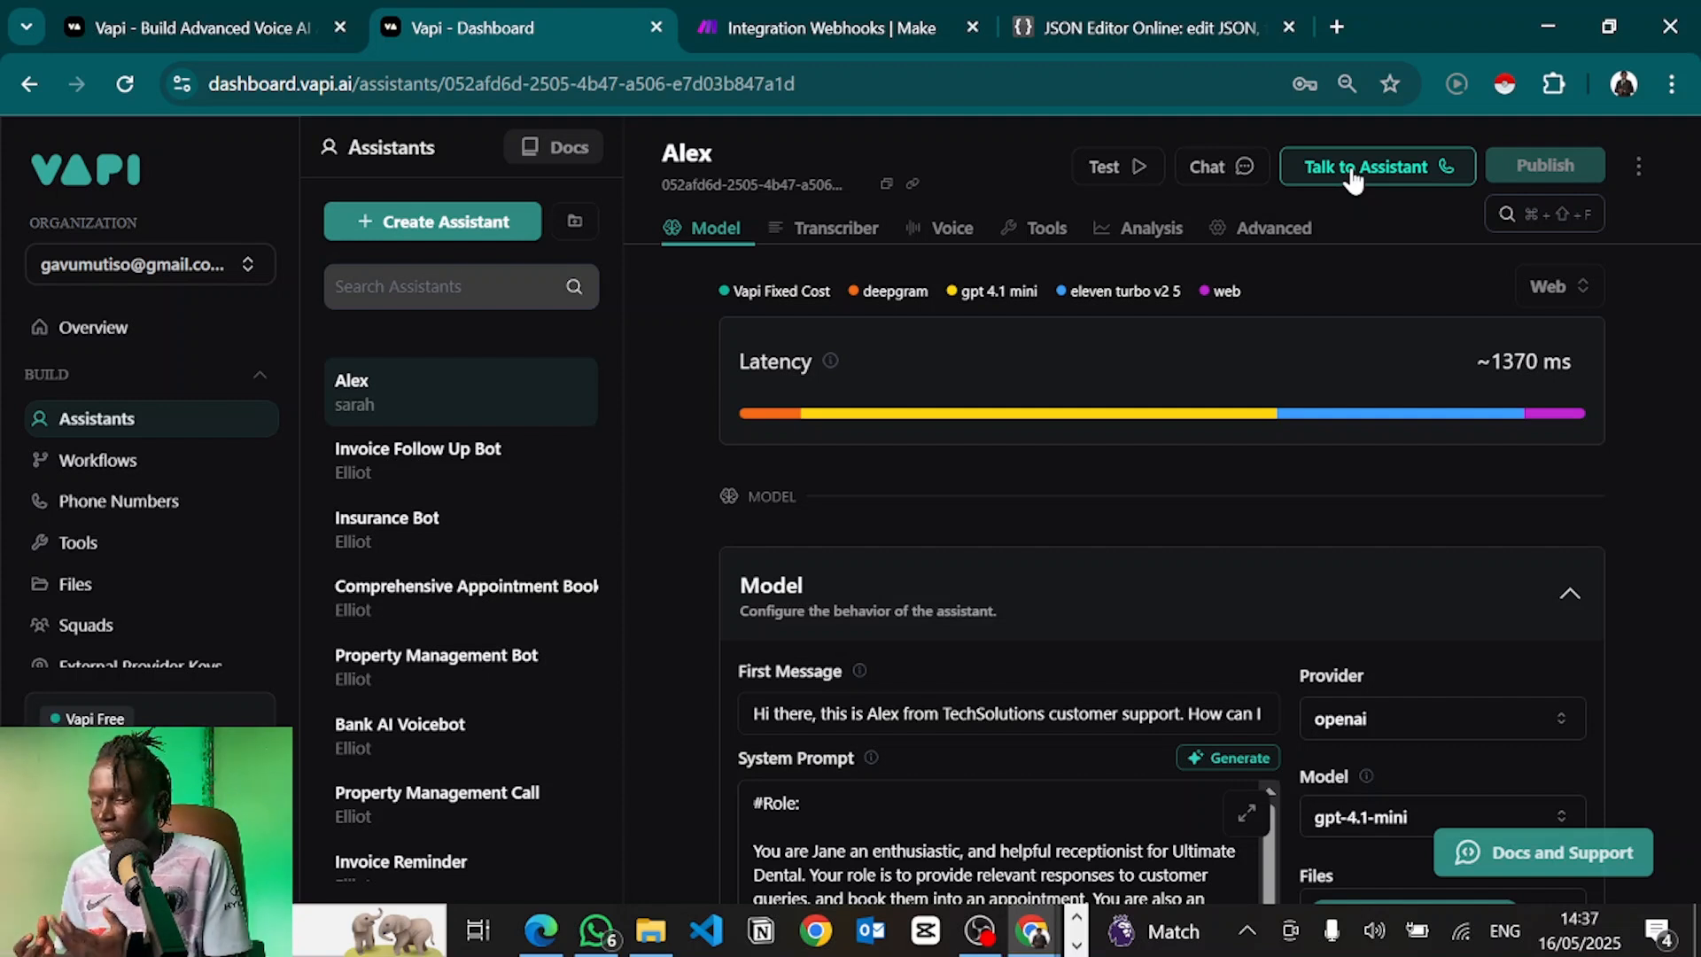
{"action": "left_click", "coordinate": [1229, 177]}
Send Alex the messages 'Hi' and 'I want to book an appointment'
{"action": "left_click", "coordinate": [1321, 798]}
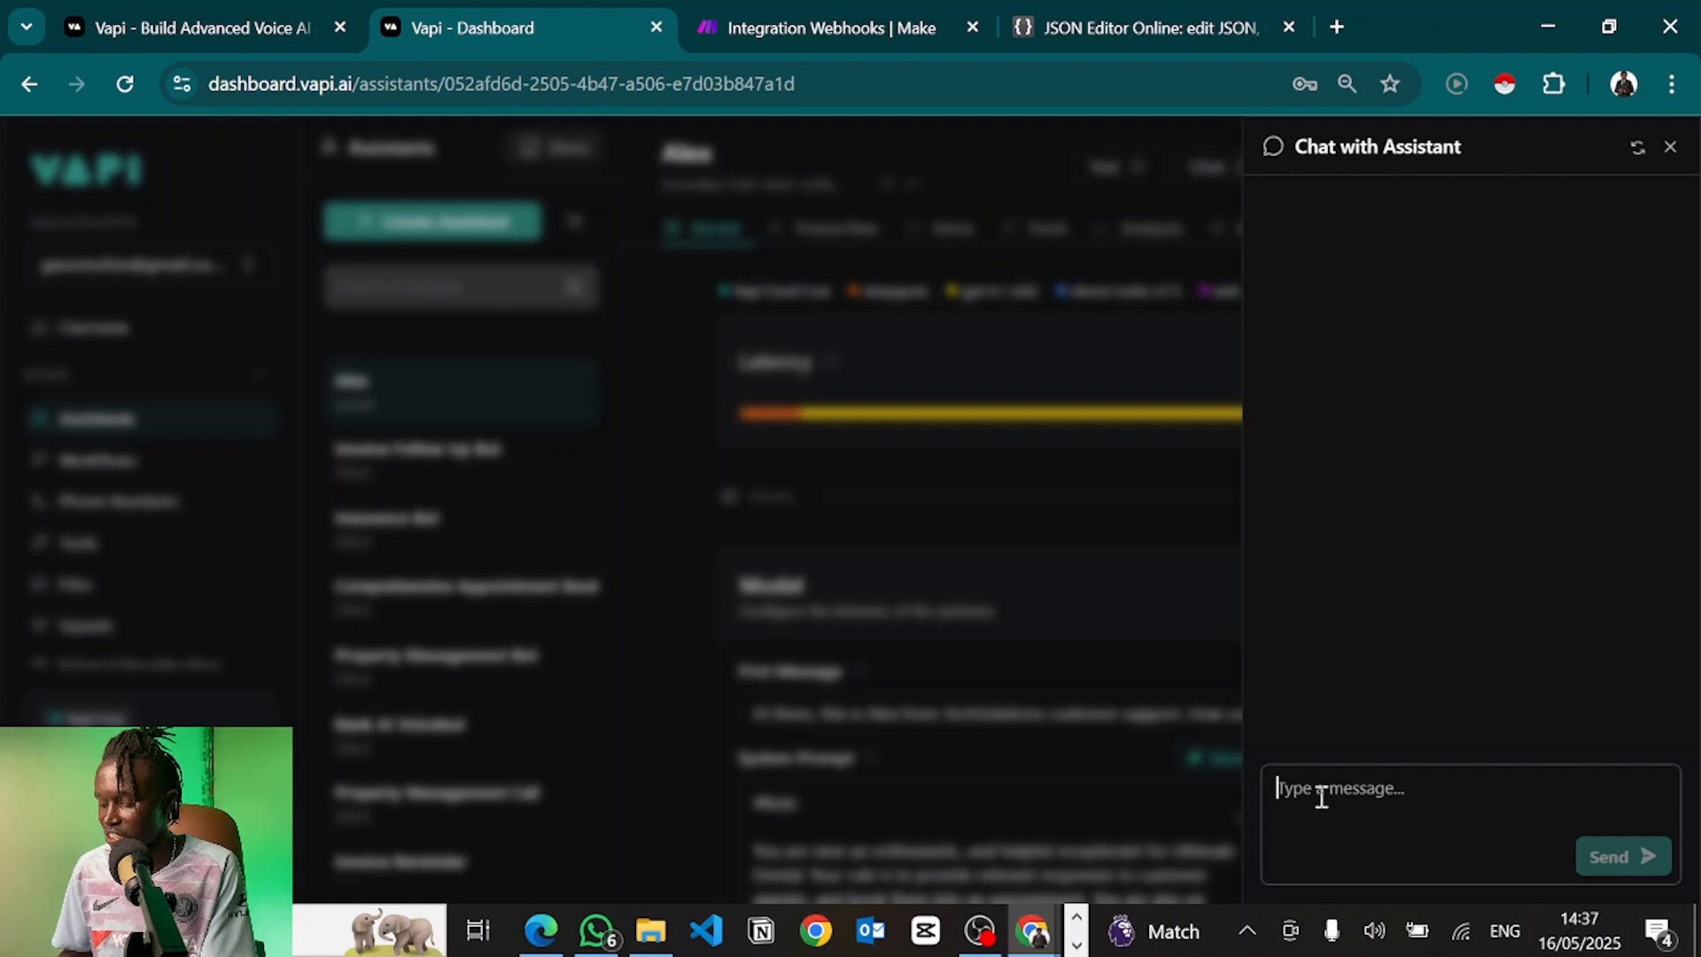
{"action": "type", "text": "Hi"}
{"action": "key", "text": "Return"}
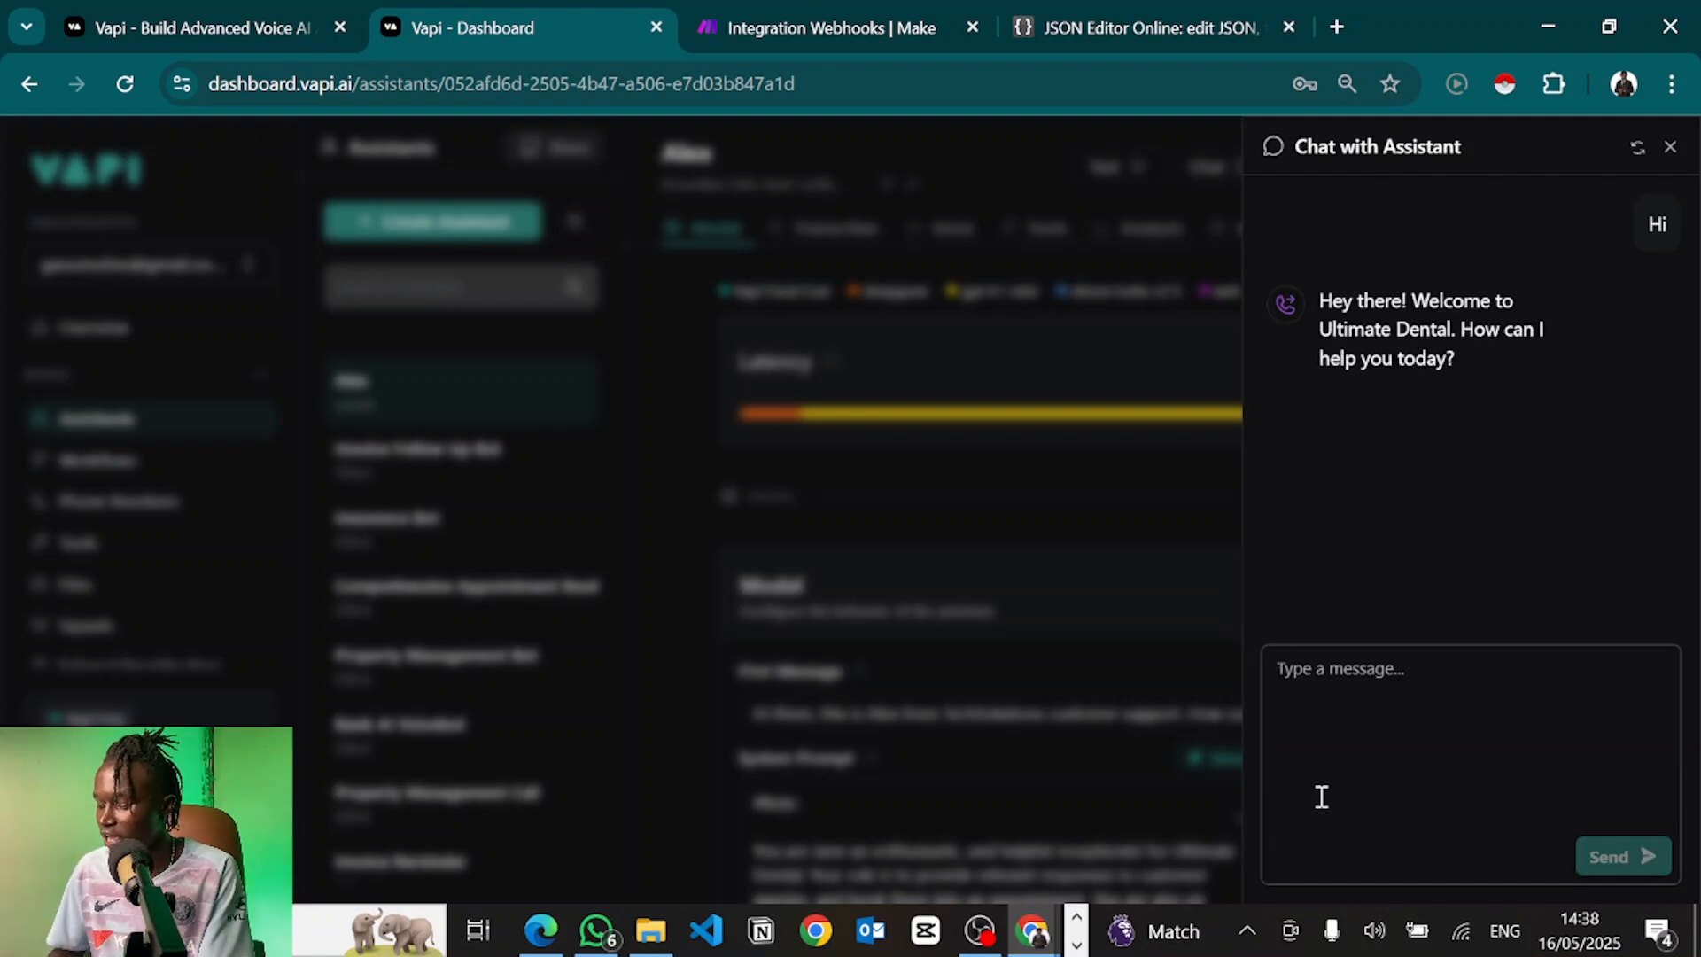
{"action": "type", "text": "I want to book an app"}
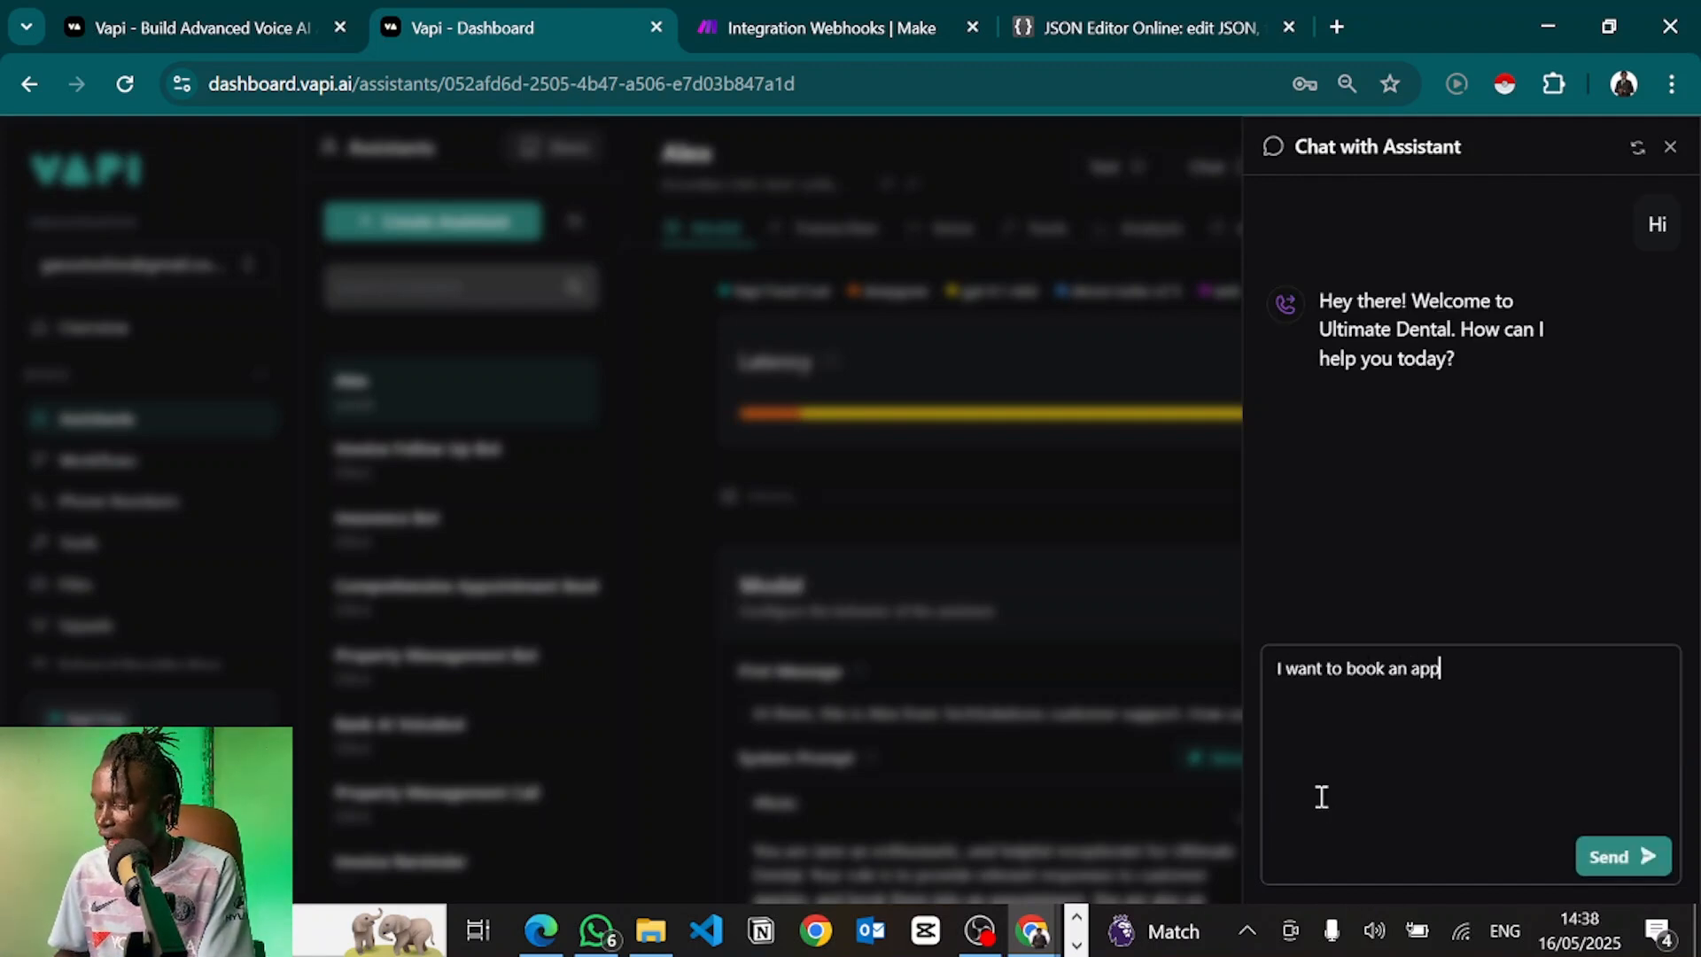
{"action": "type", "text": "ointment"}
{"action": "key", "text": "Return"}
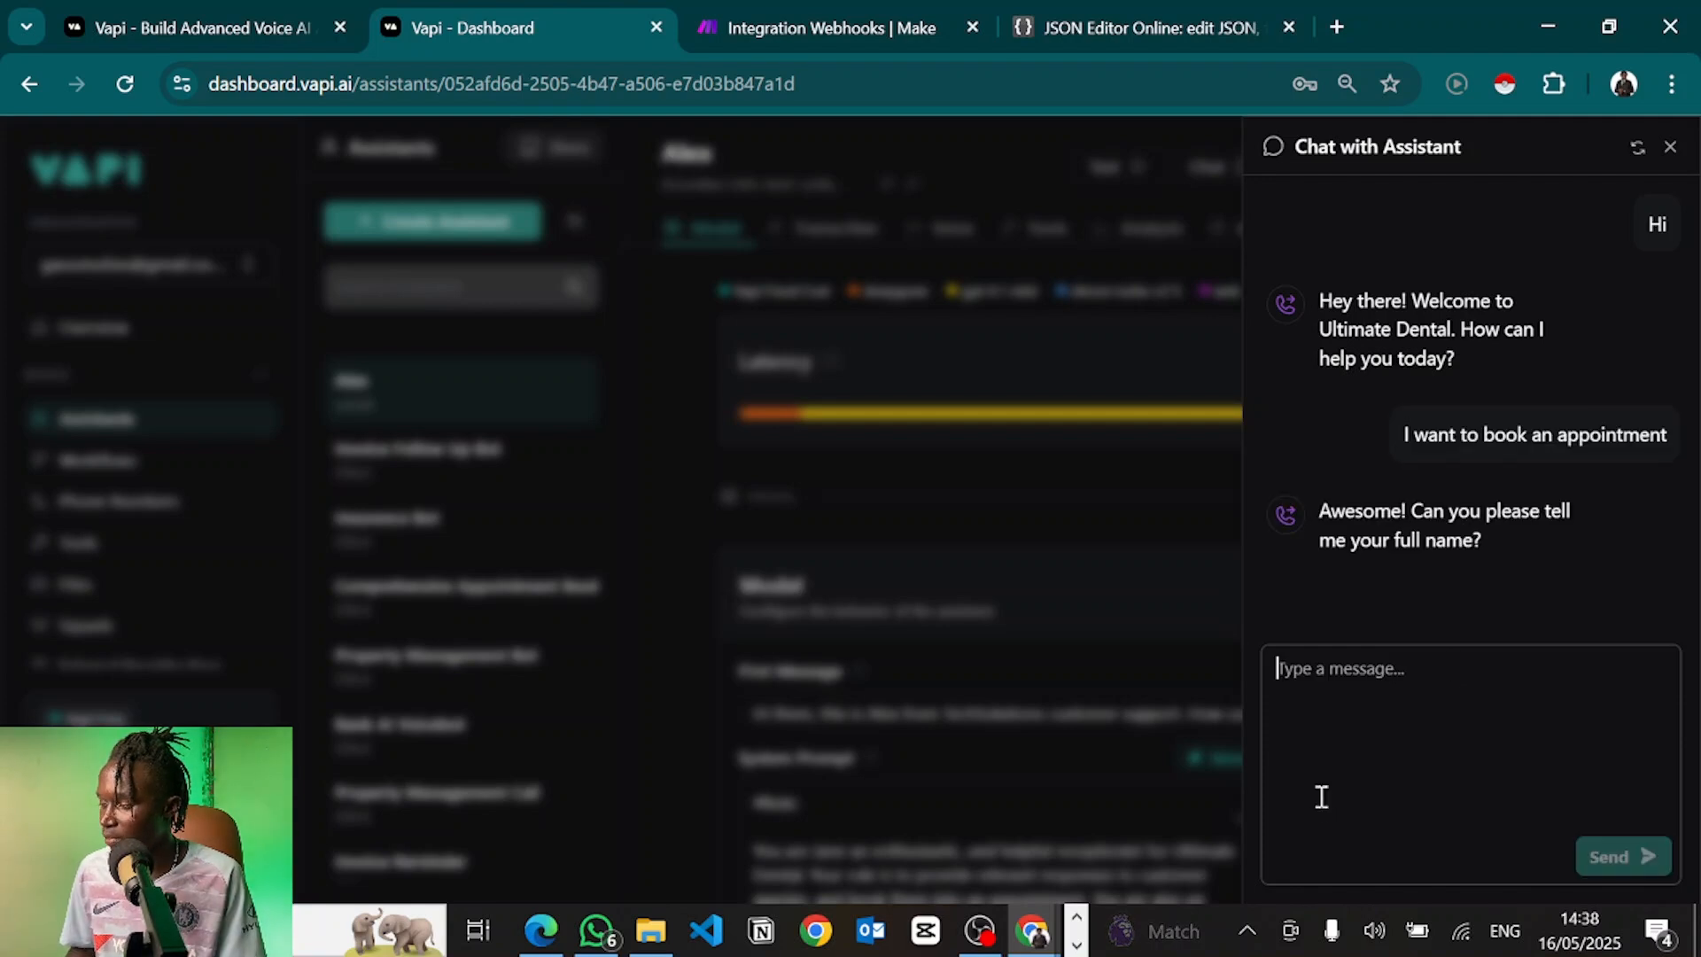
Send the customer's name and e-mail address to Alex in the chat
{"action": "type", "text": "Mut"}
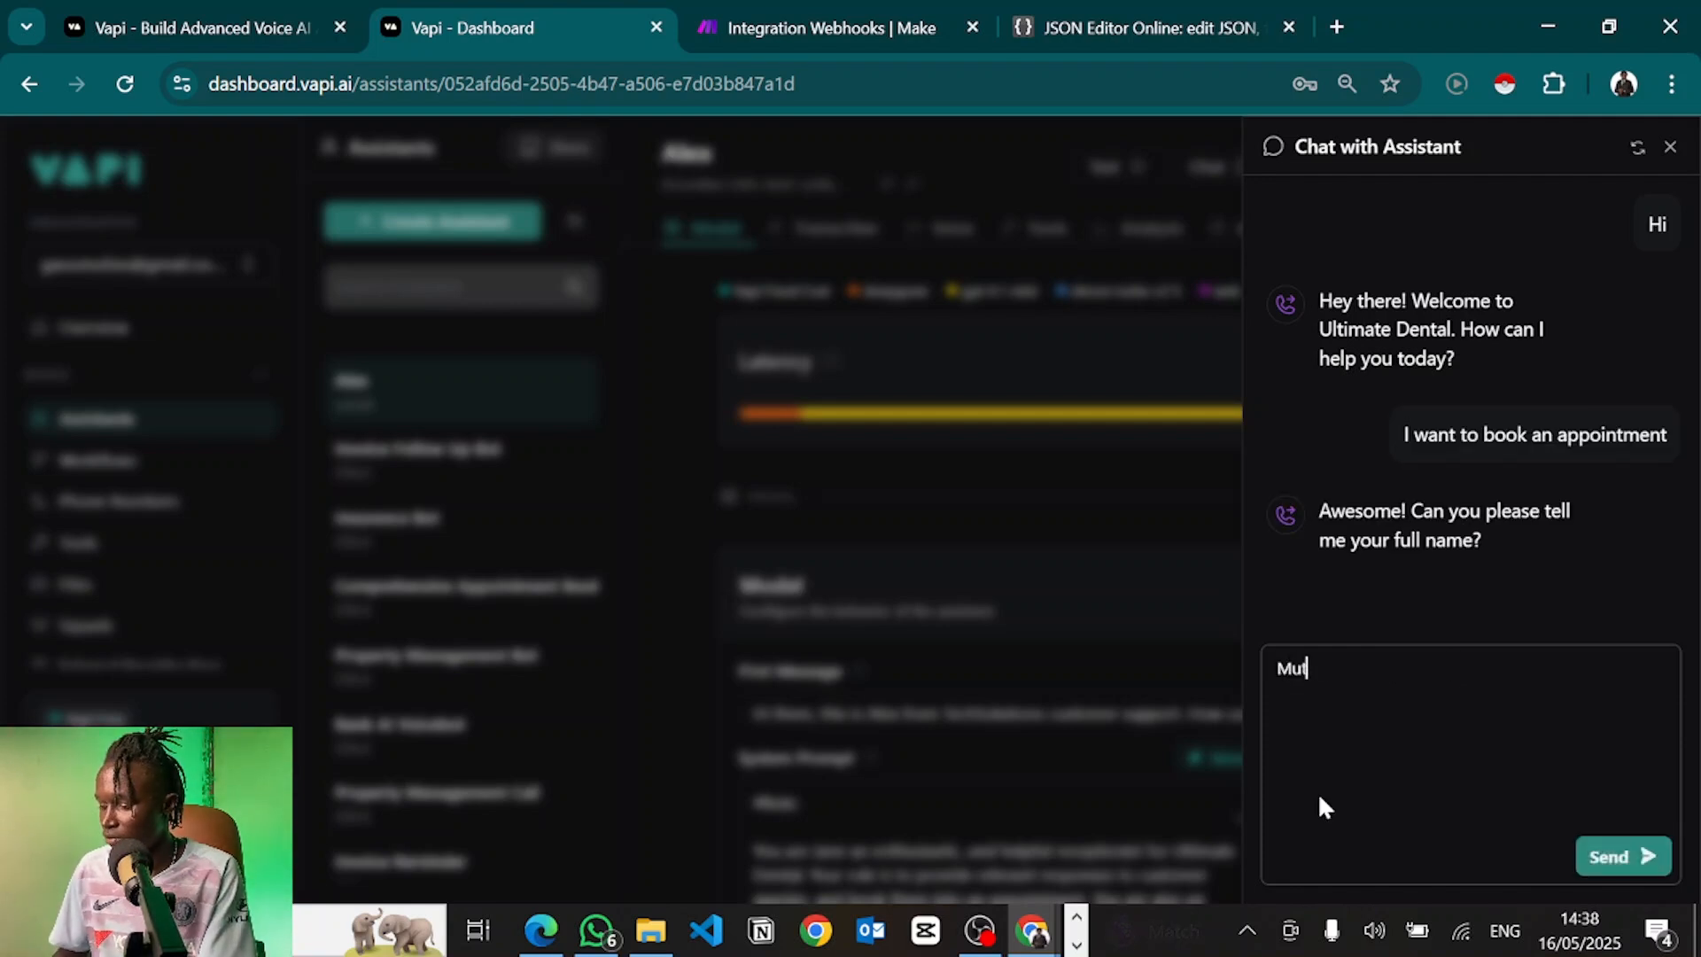
{"action": "type", "text": "iso"}
{"action": "key", "text": "Return"}
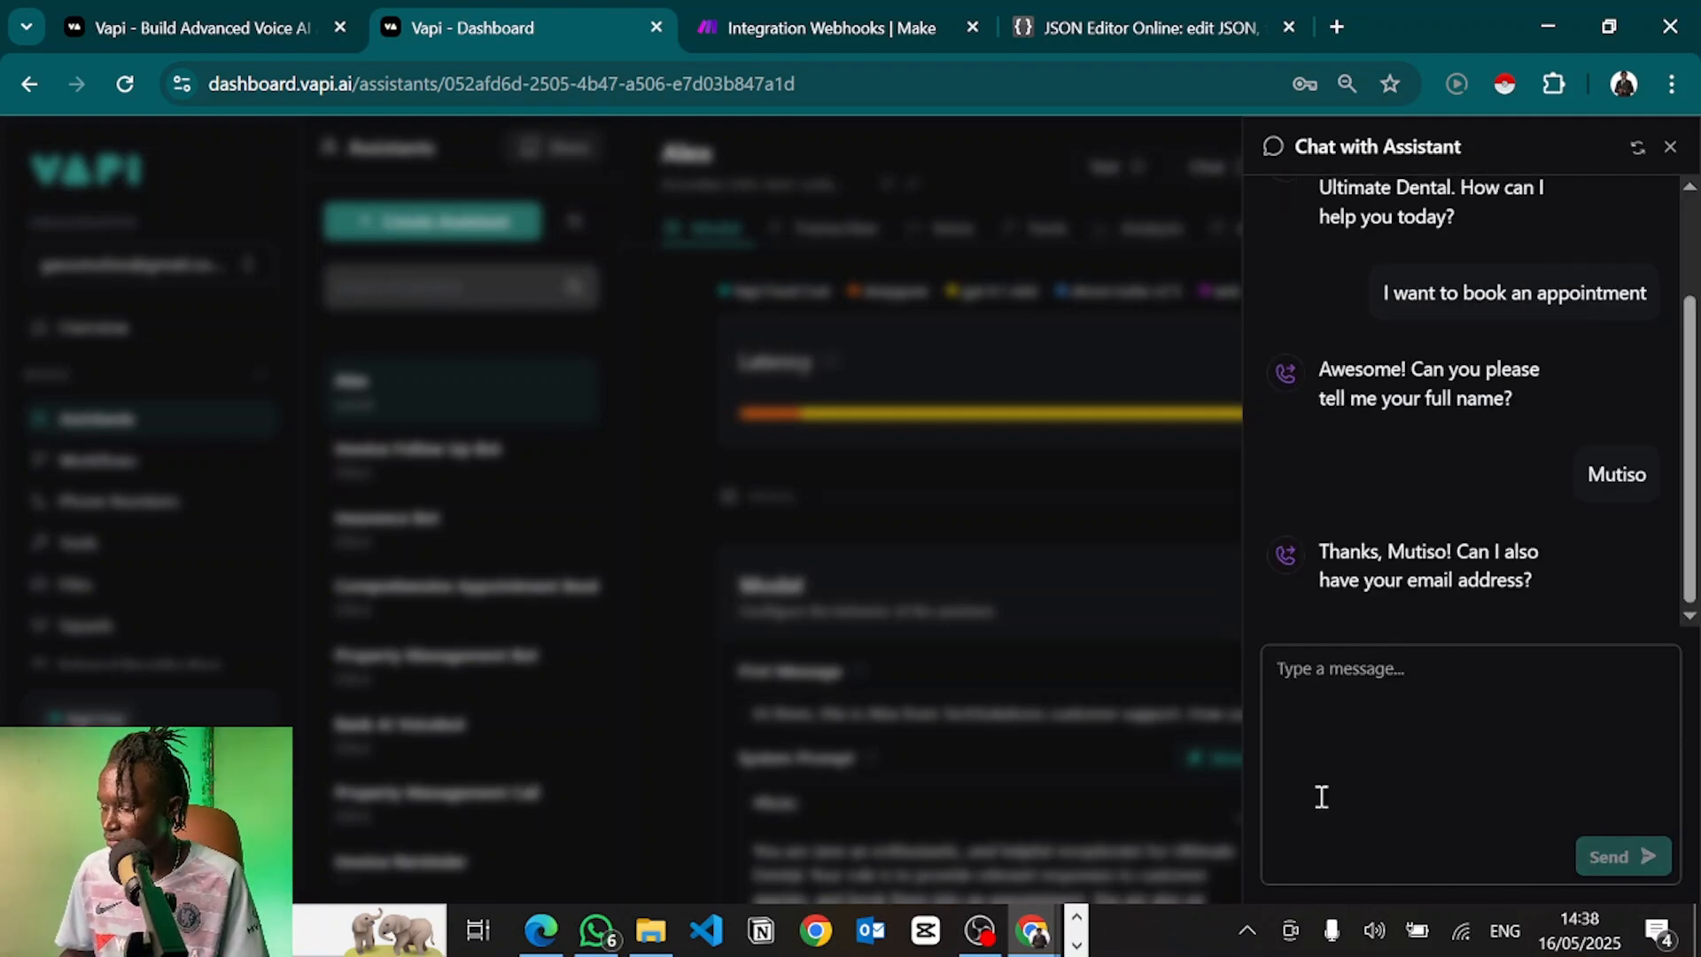
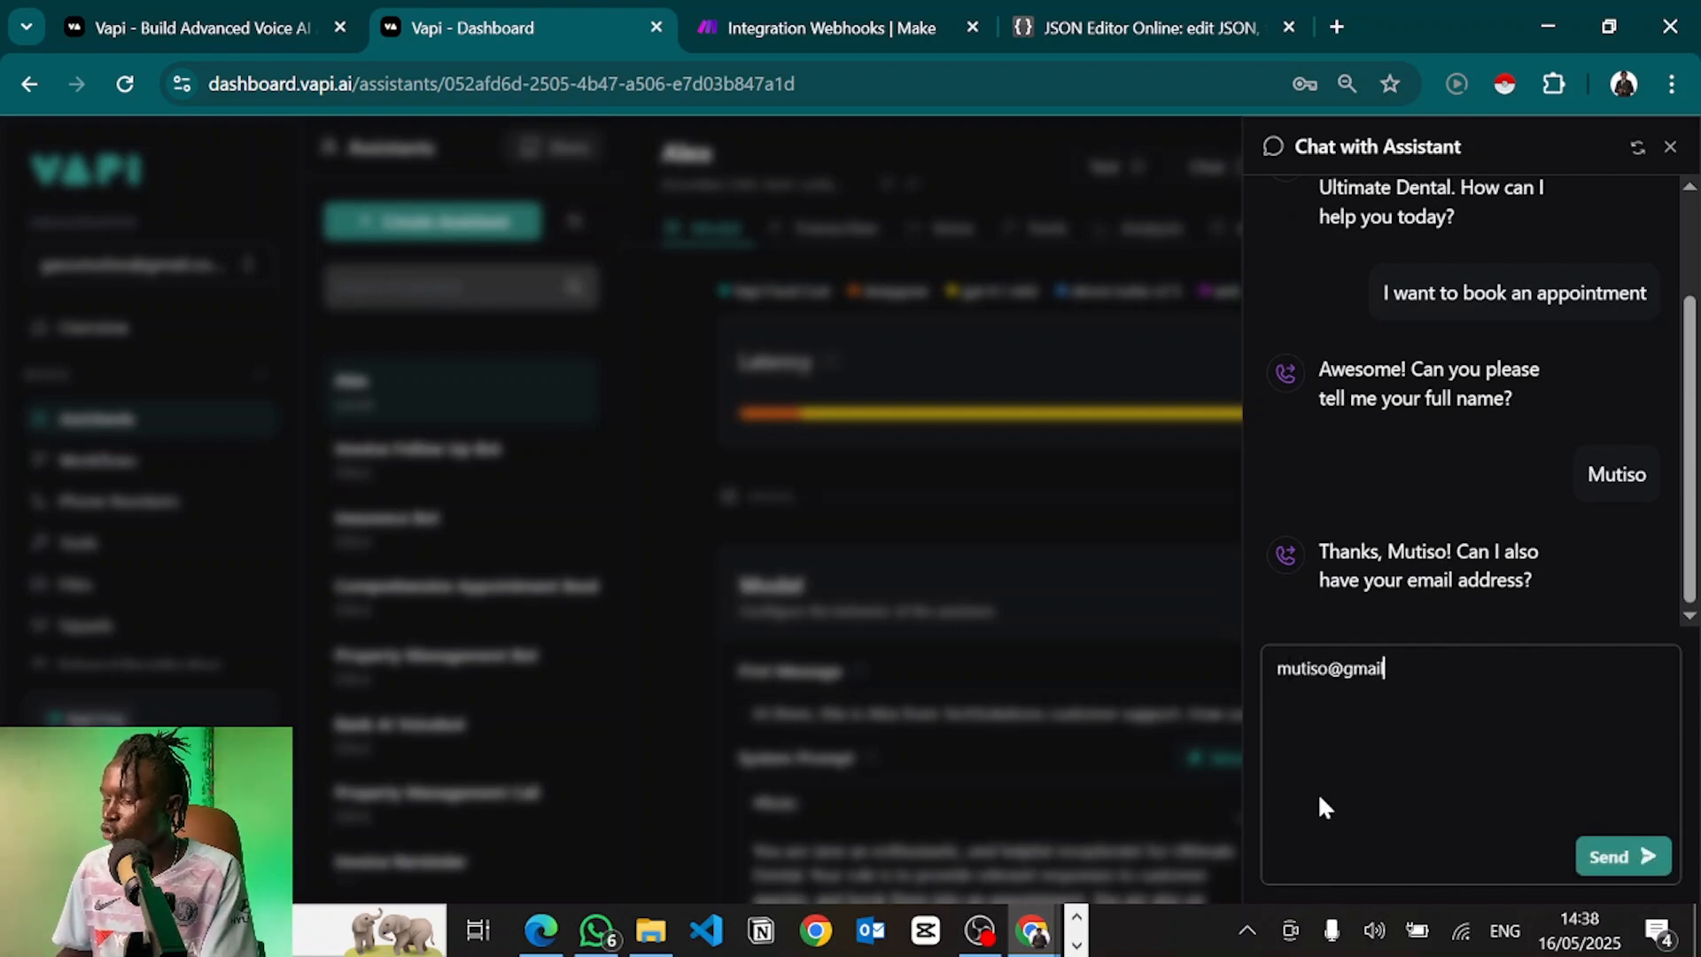
{"action": "key", "text": "Return"}
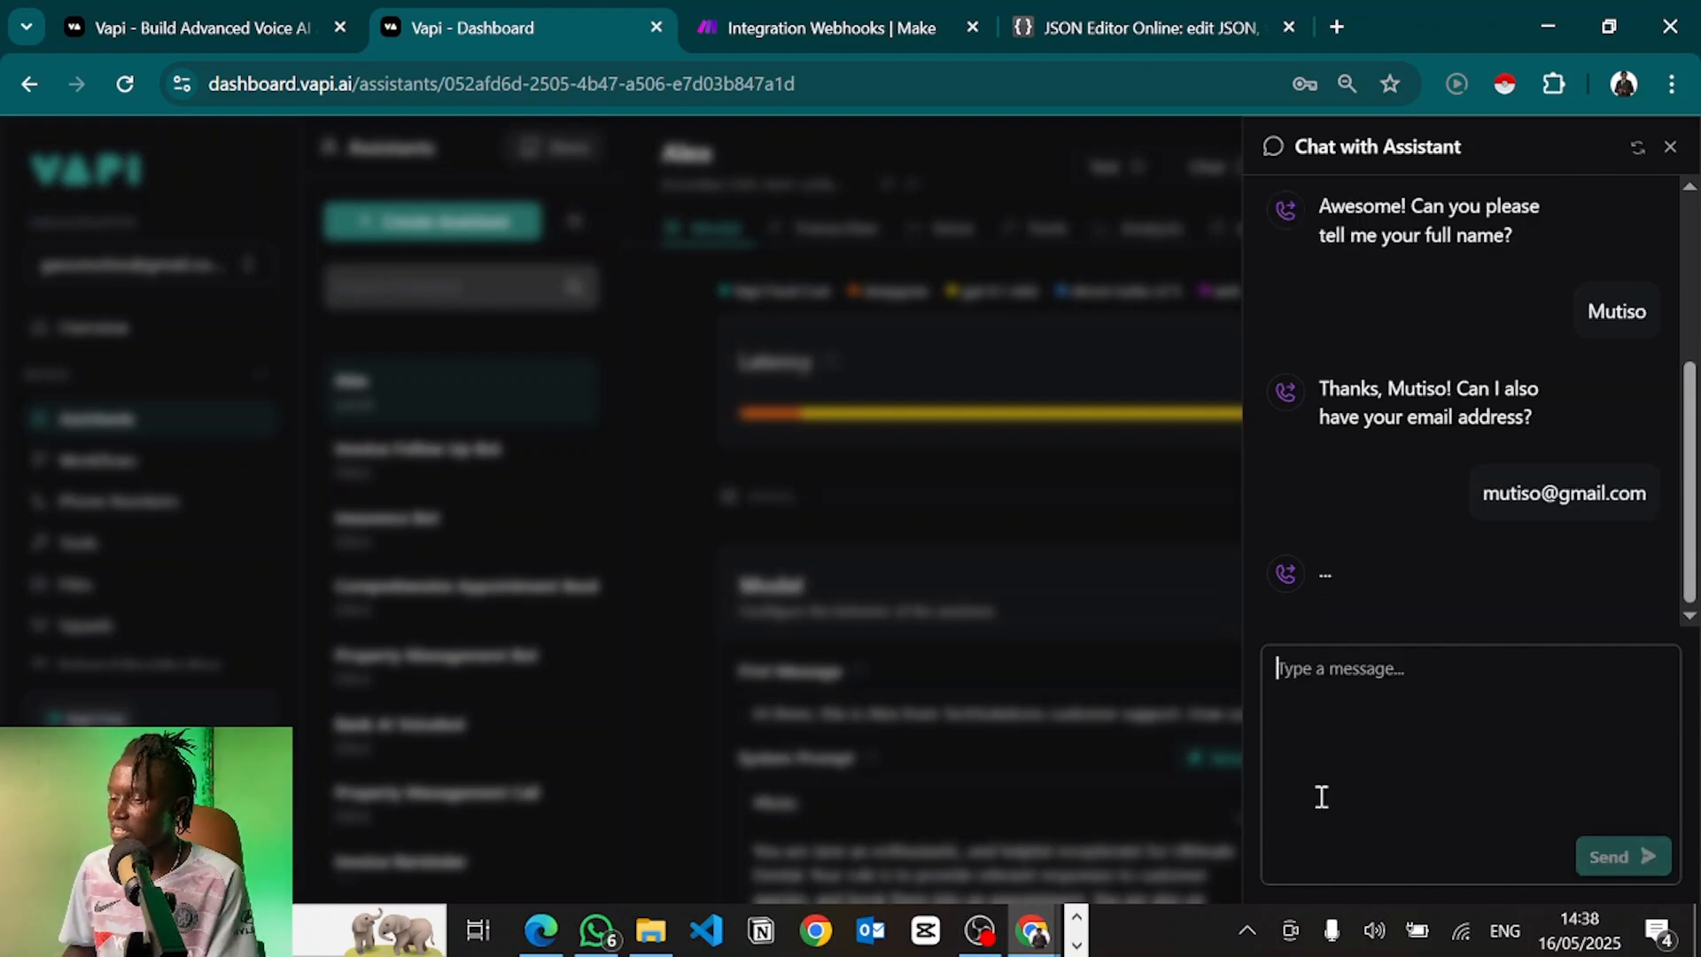